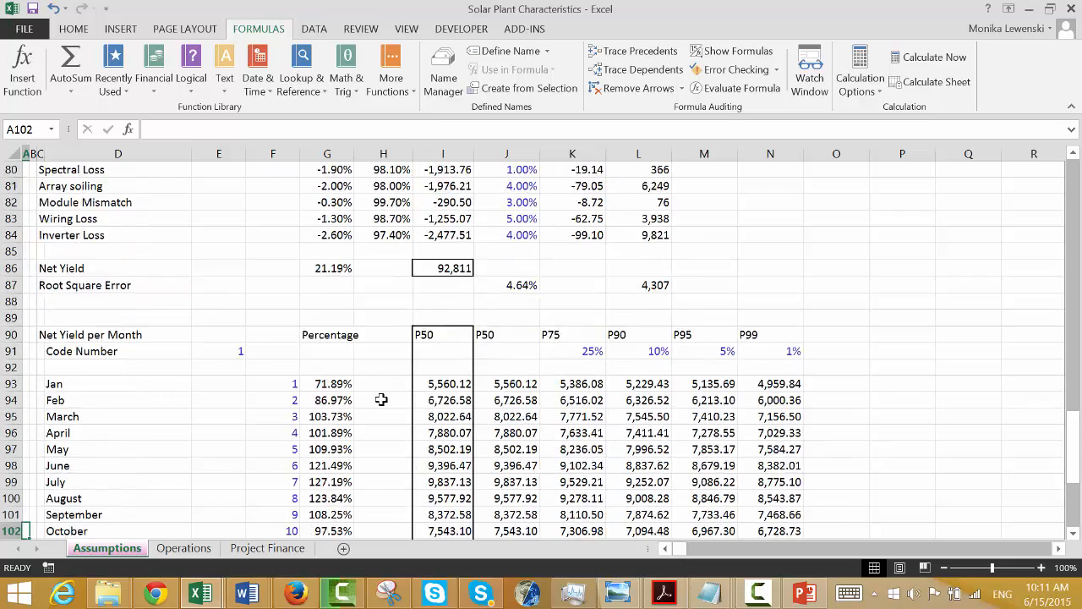
Insert five blank rows at row 107, directly beneath the Capitlal Expenditures heading on the Assumptions sheet.
{"action": "key", "text": "Up"}
{"action": "key", "text": "Up"}
{"action": "key", "text": "Up"}
{"action": "key", "text": "Up"}
{"action": "key", "text": "Up"}
{"action": "key", "text": "Up"}
{"action": "key", "text": "Up"}
{"action": "key", "text": "Up"}
{"action": "key", "text": "Up"}
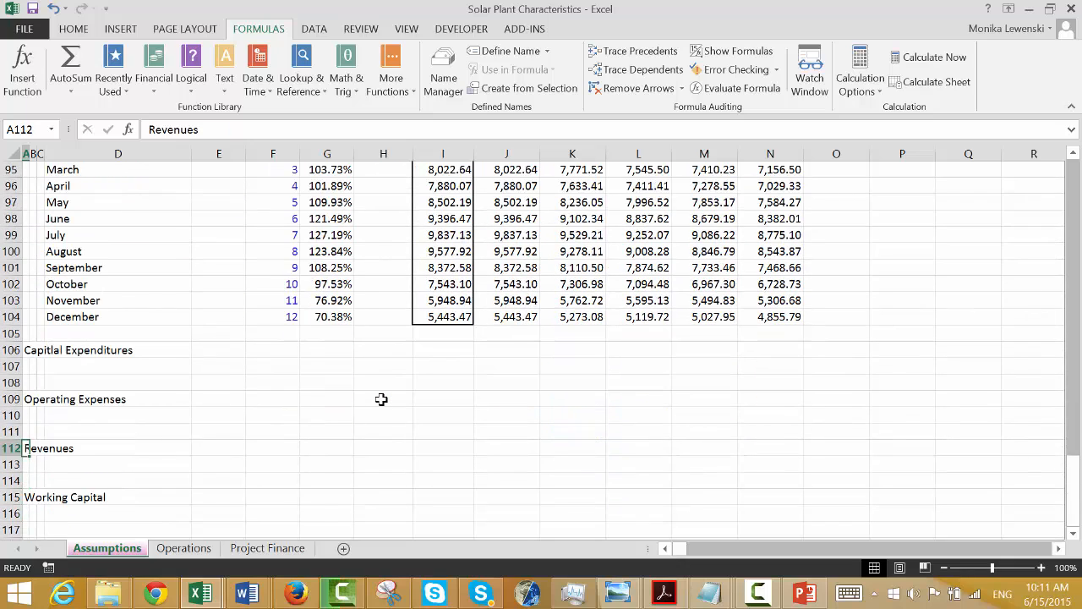
{"action": "key", "text": "shift+space"}
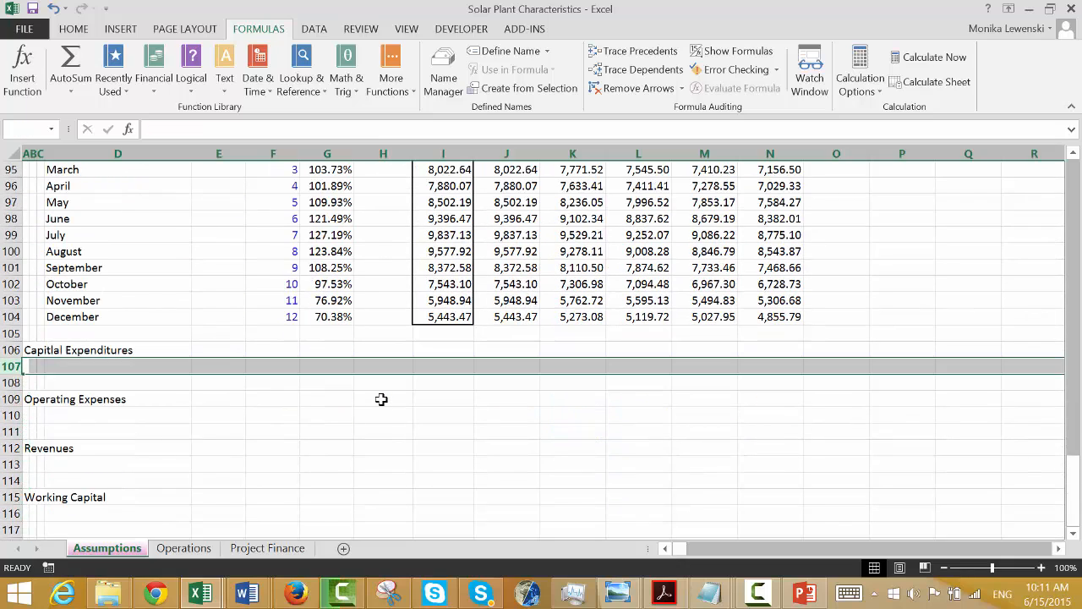
{"action": "key", "text": "shift+Down"}
{"action": "key", "text": "shift+Down"}
{"action": "key", "text": "shift+Down"}
{"action": "key", "text": "shift+Down"}
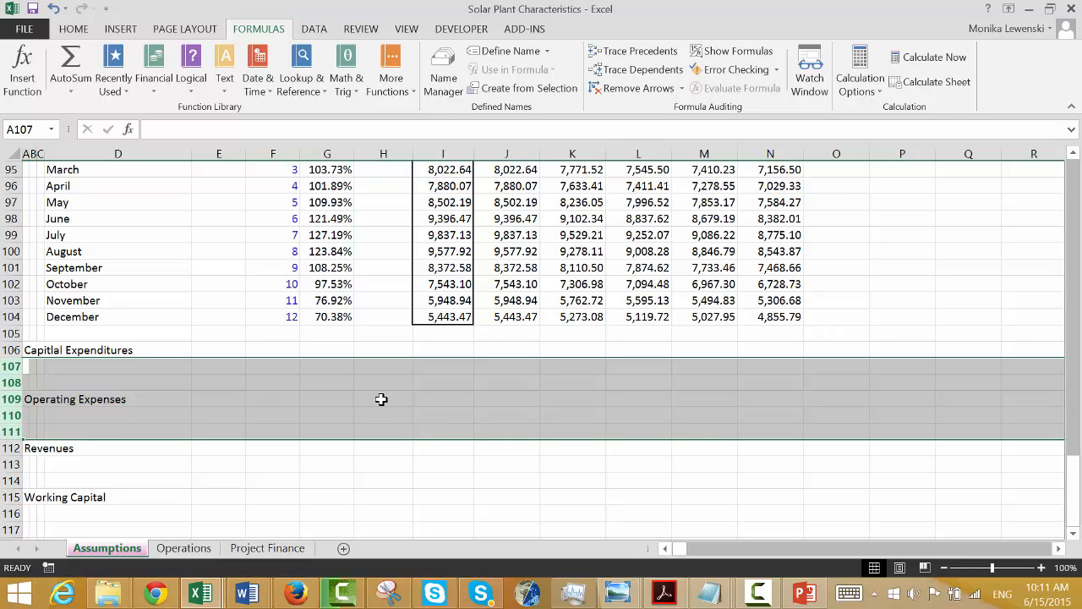
{"action": "key", "text": "ctrl+shift+plus"}
Enter the labels Panel Cost, Inverter Cost and Other Costs in cells B107 to B109.
{"action": "key", "text": "Right"}
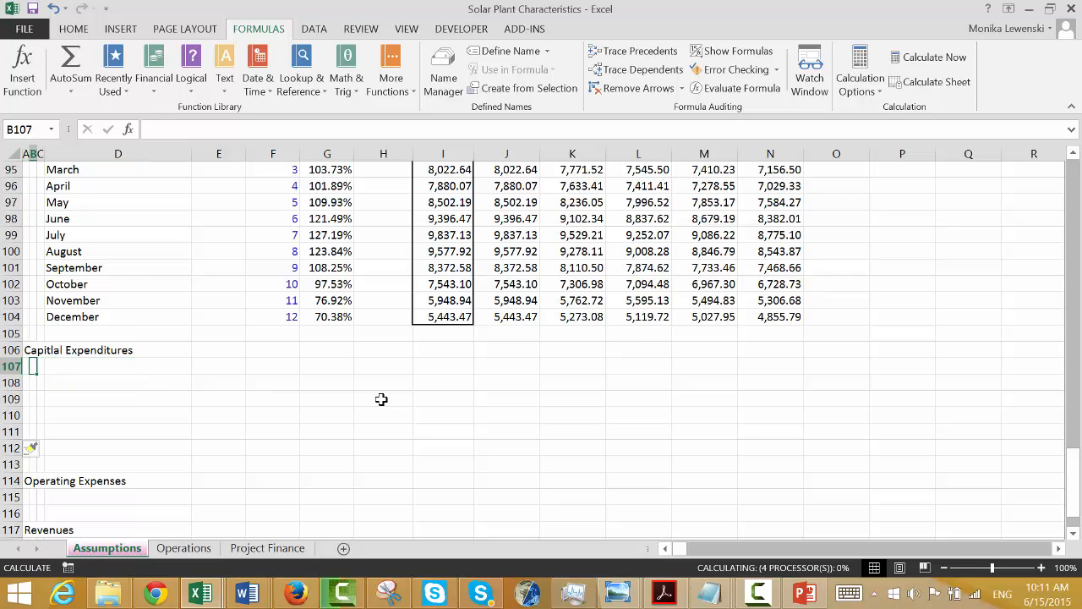
{"action": "type", "text": "Pal"}
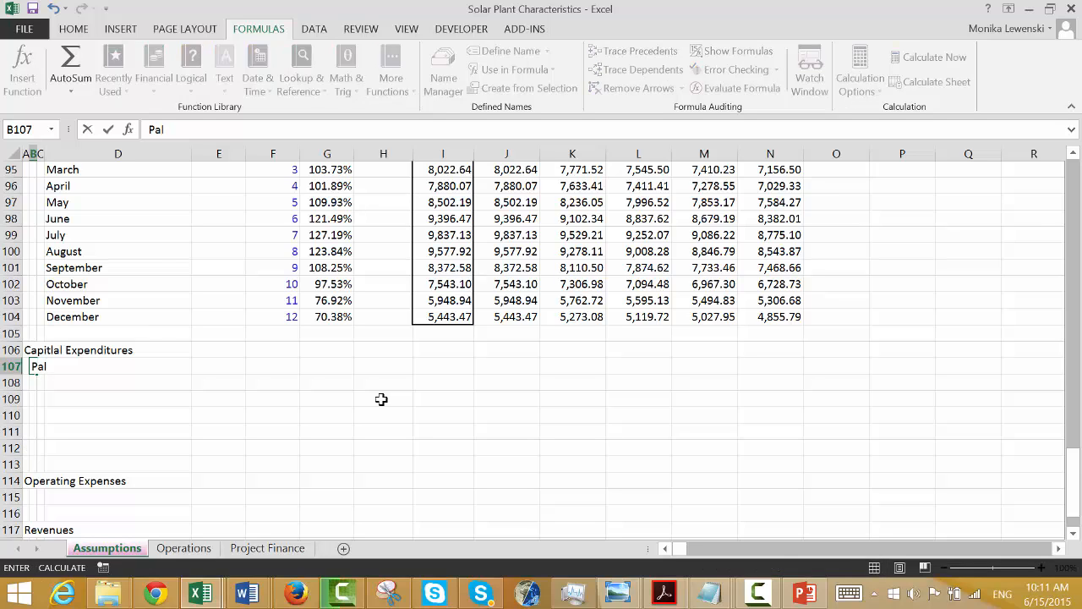
{"action": "key", "text": "BackSpace"}
{"action": "type", "text": "nel Cost"}
{"action": "key", "text": "ctrl+Return"}
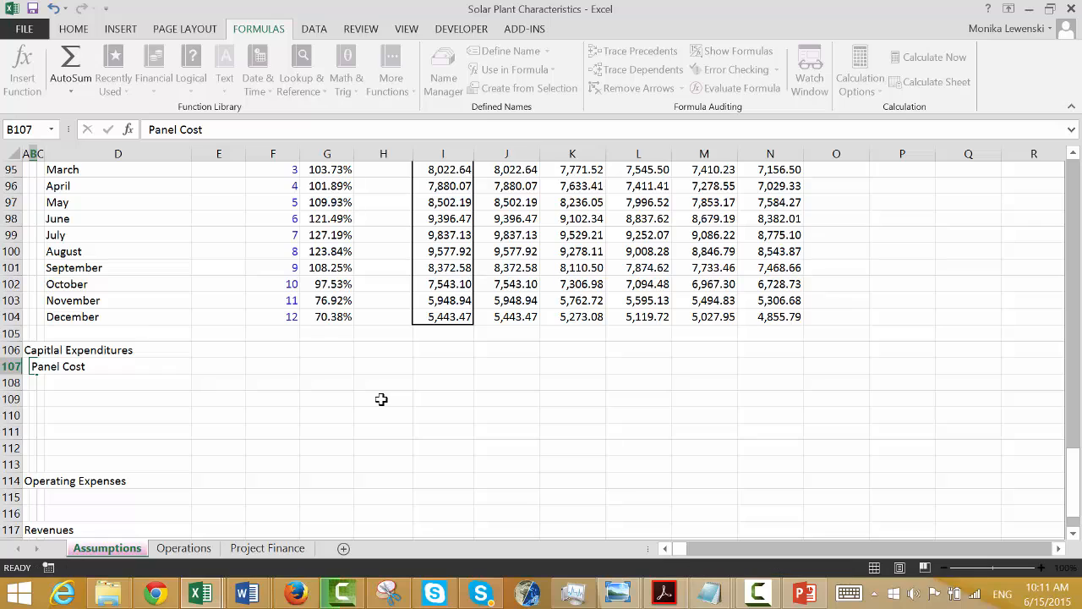
{"action": "key", "text": "Down"}
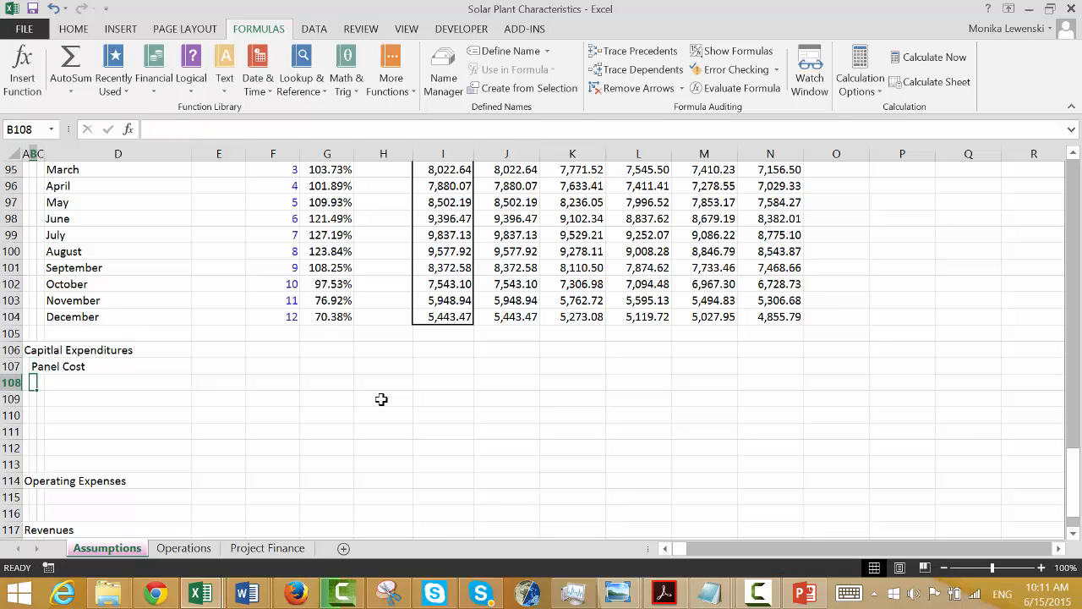
{"action": "type", "text": "Inverter "}
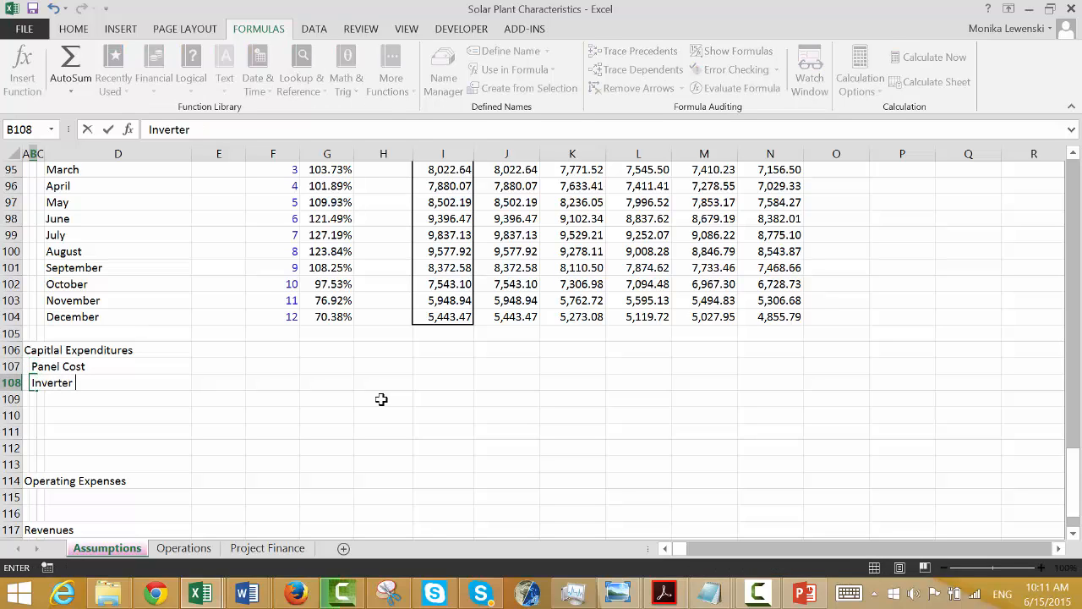
{"action": "type", "text": "Cost"}
{"action": "key", "text": "Return"}
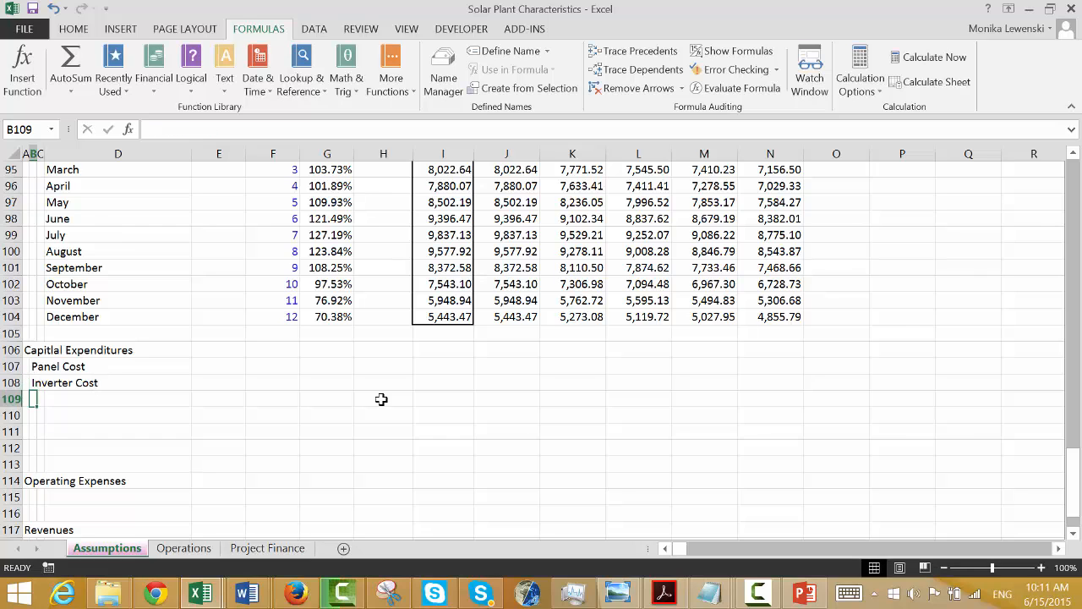
{"action": "type", "text": "Other Costs"}
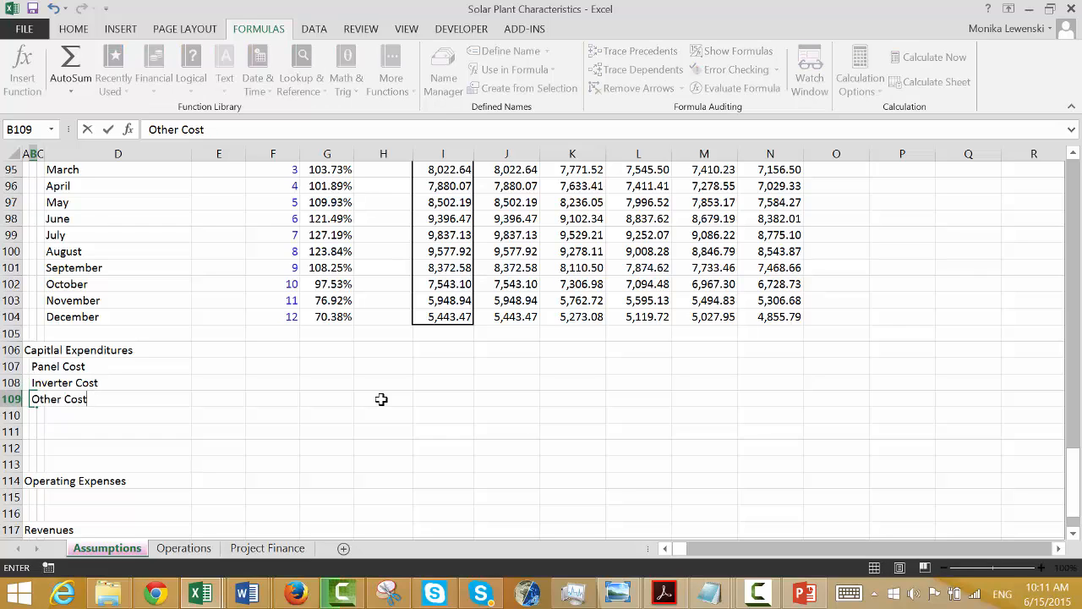
{"action": "key", "text": "ctrl+Return"}
Enter USD/kW as the Panel Cost unit in cell E107.
{"action": "key", "text": "Up"}
{"action": "key", "text": "Up"}
{"action": "key", "text": "Right"}
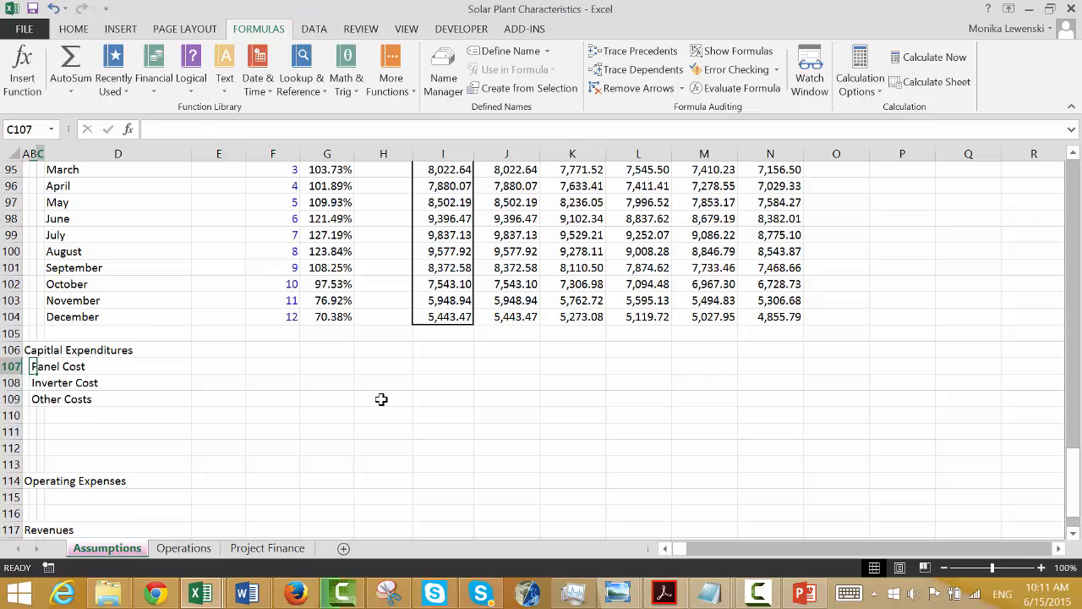
{"action": "key", "text": "Right"}
{"action": "key", "text": "Right"}
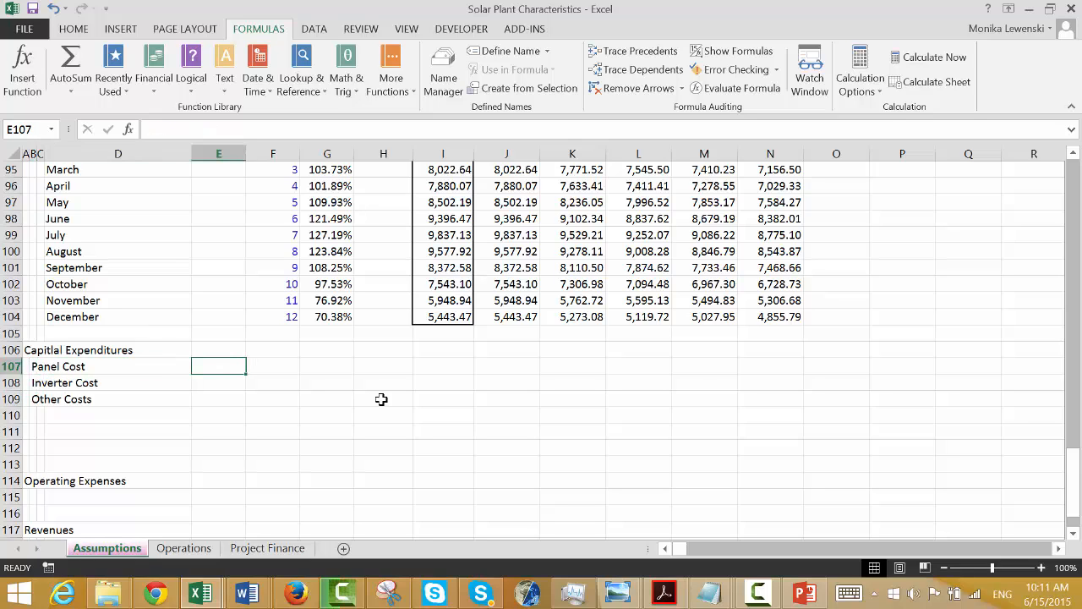
{"action": "type", "text": "UDS/"}
{"action": "key", "text": "BackSpace"}
{"action": "key", "text": "BackSpace"}
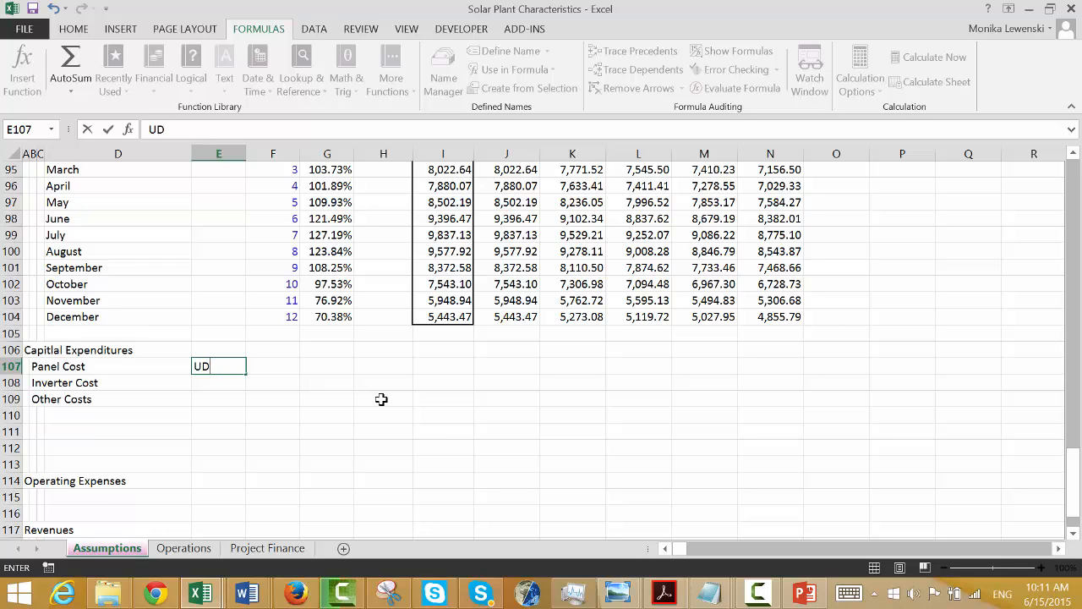
{"action": "key", "text": "BackSpace"}
{"action": "type", "text": "SD/kW"}
{"action": "key", "text": "Return"}
{"action": "key", "text": "Up"}
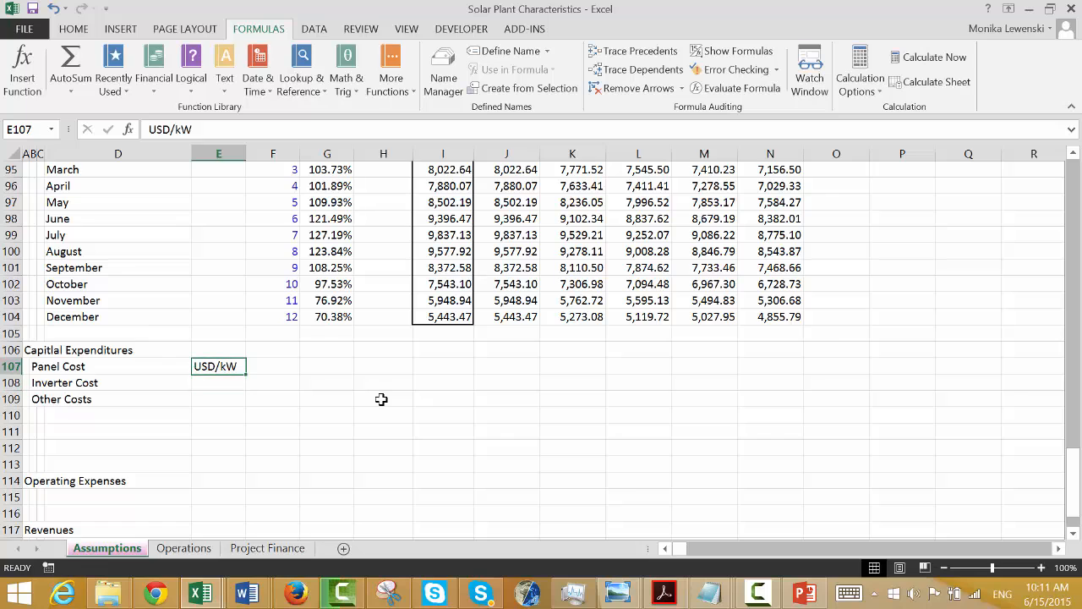
Set the Panel Cost value in cell F107 to 600.
{"action": "key", "text": "Right"}
{"action": "type", "text": "600"}
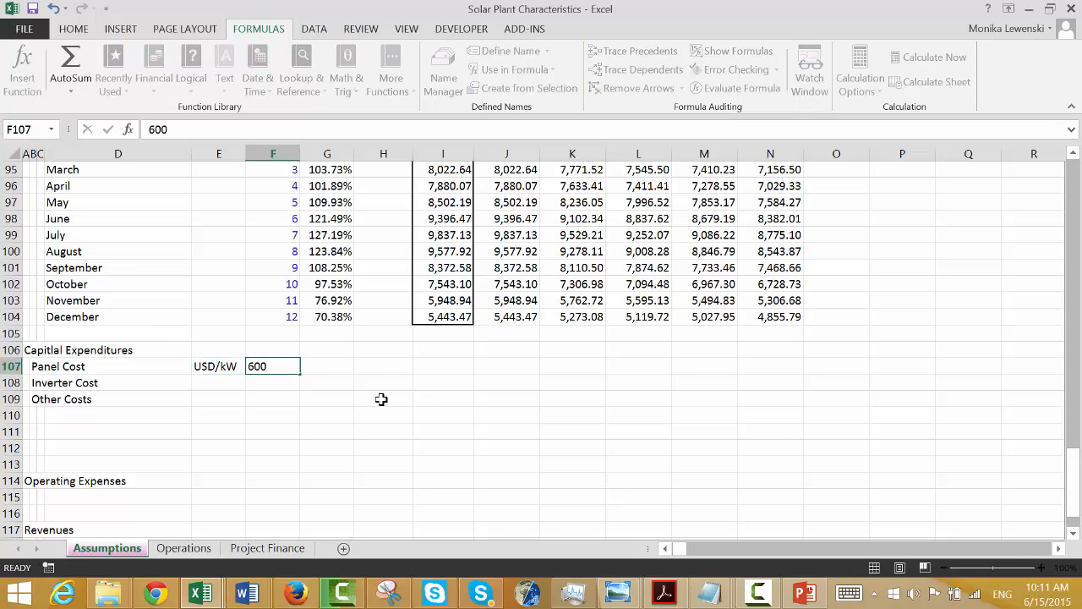
{"action": "key", "text": "Return"}
{"action": "key", "text": "Up"}
{"action": "key", "text": "Return"}
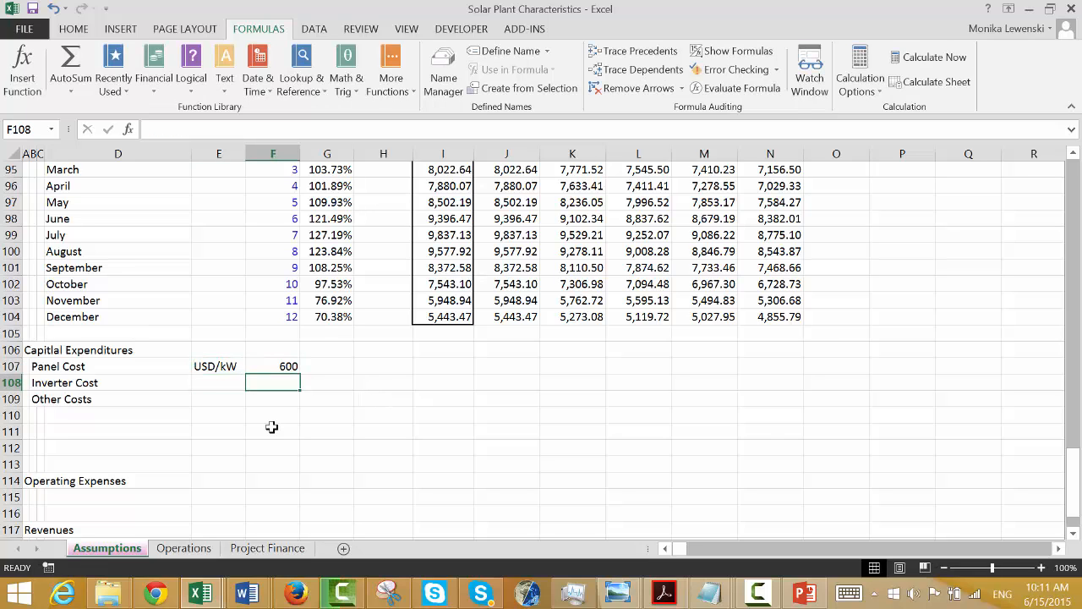
Switch to File Explorer and open the Read PV Insights workbook from the 8. Data Retrivial folder of Chapter 1. Models and Analysis.
{"action": "mouse_move", "coordinate": [110, 599]}
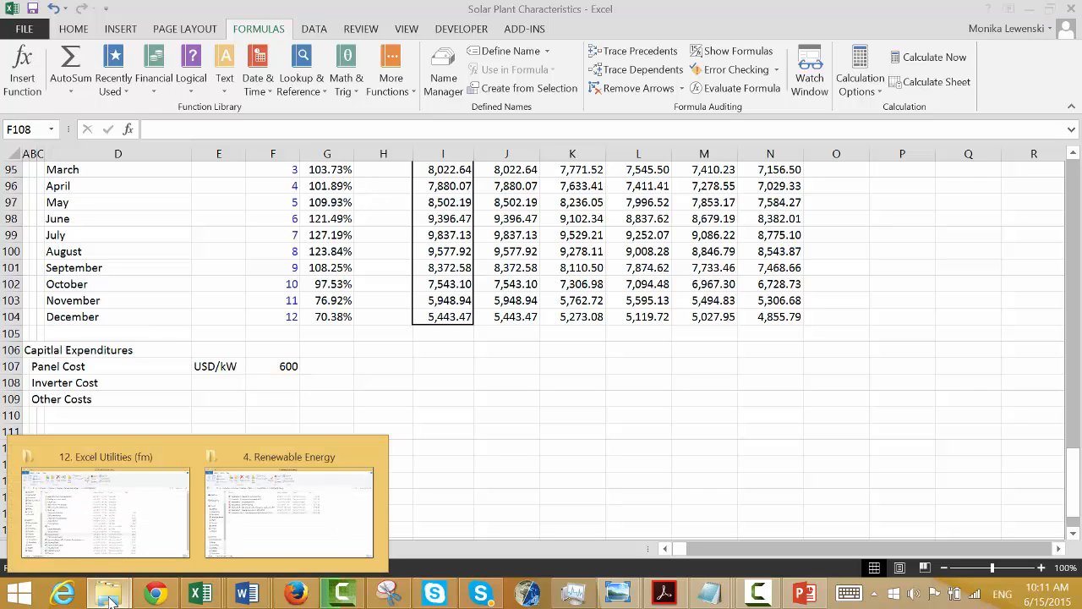
{"action": "left_click", "coordinate": [159, 533]}
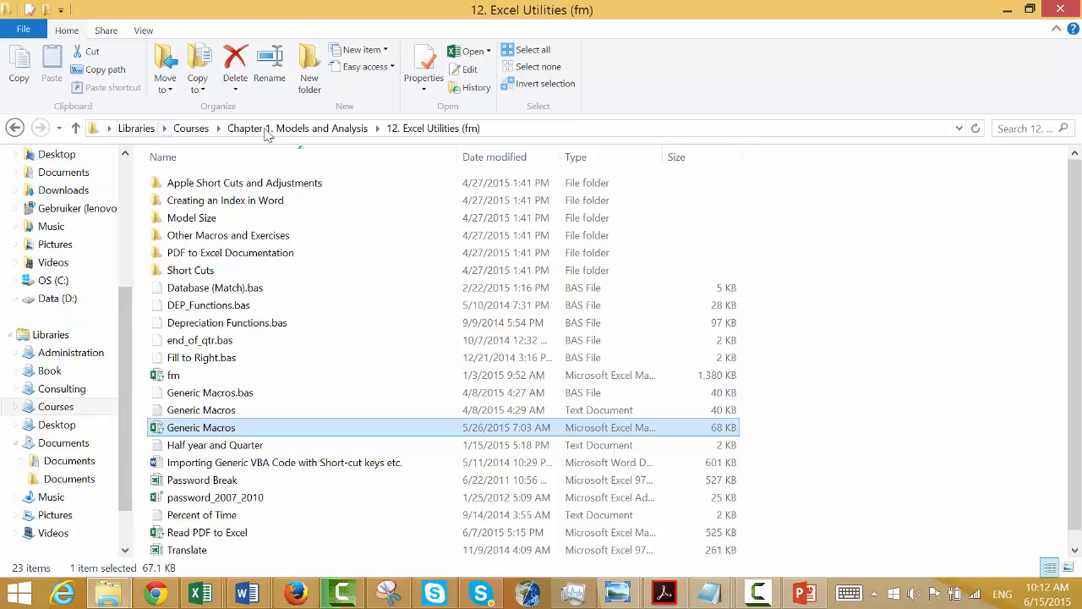
{"action": "left_click", "coordinate": [272, 131]}
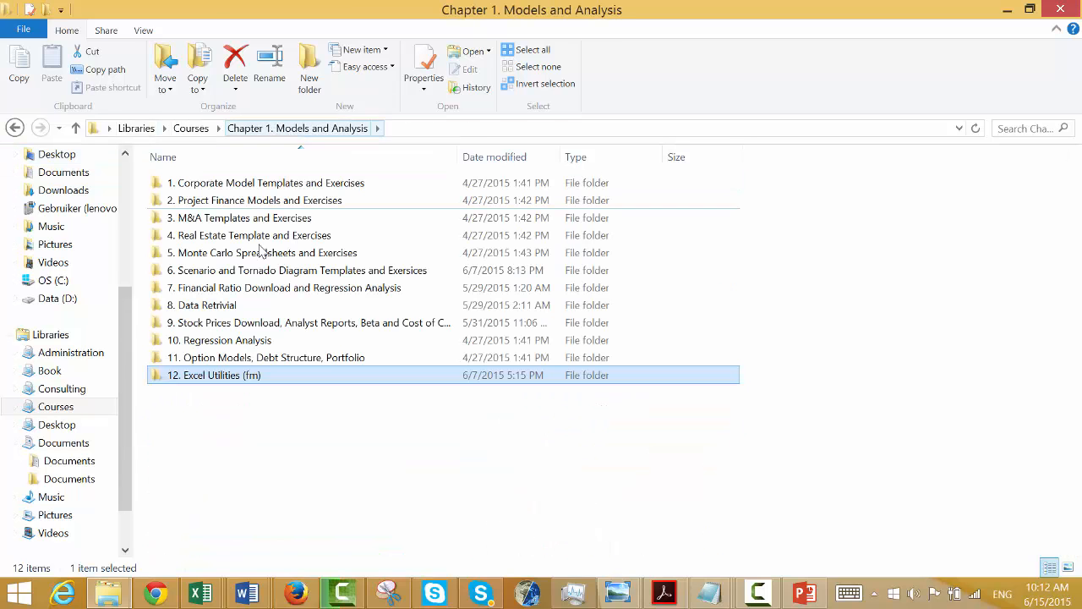
{"action": "double_click", "coordinate": [241, 307]}
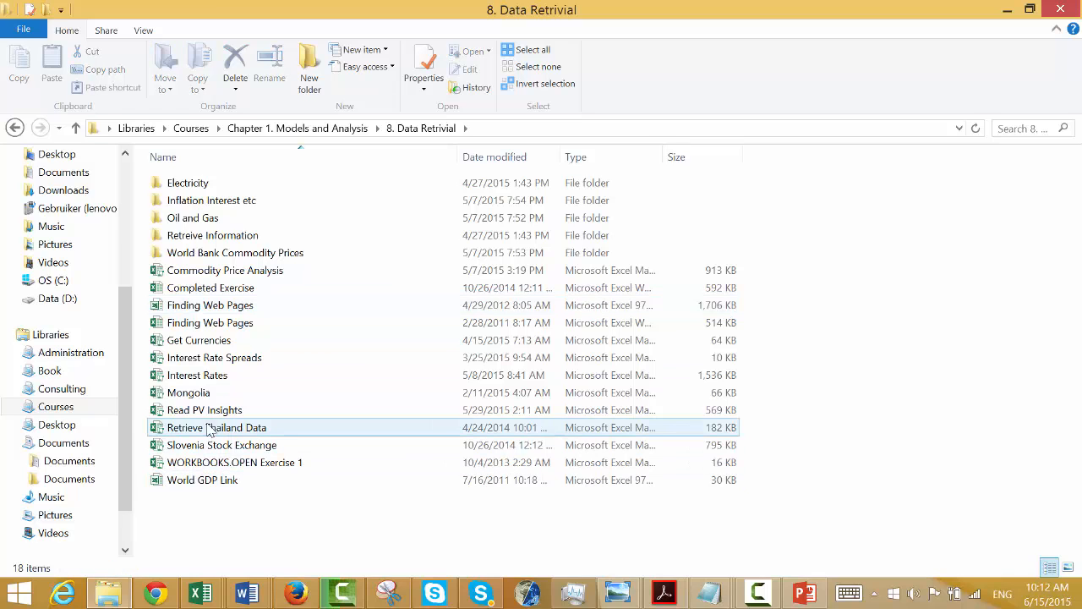
{"action": "left_click", "coordinate": [245, 411]}
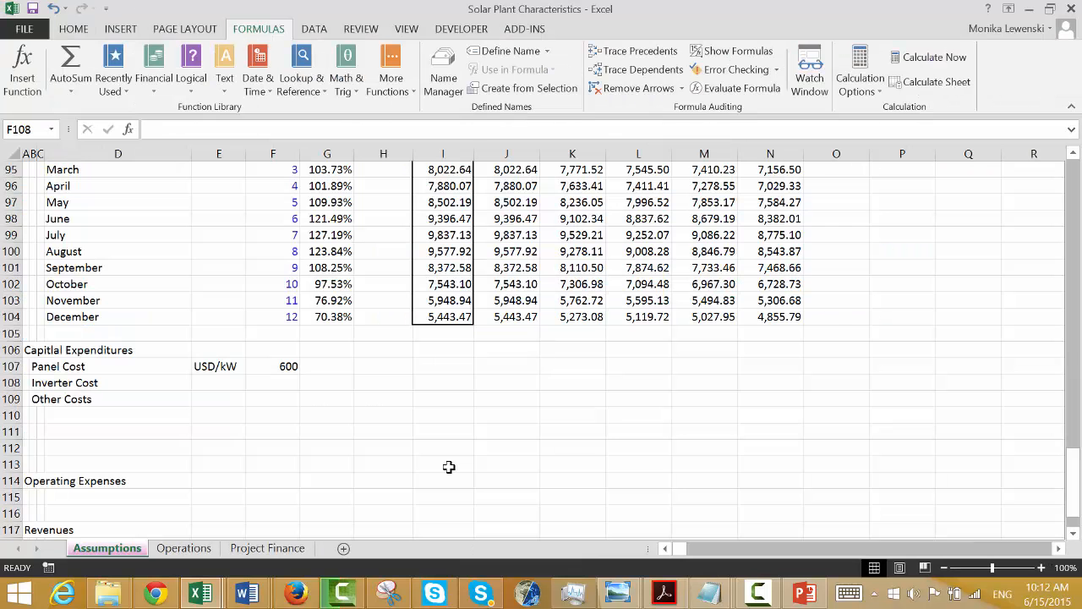
{"action": "left_click", "coordinate": [449, 466]}
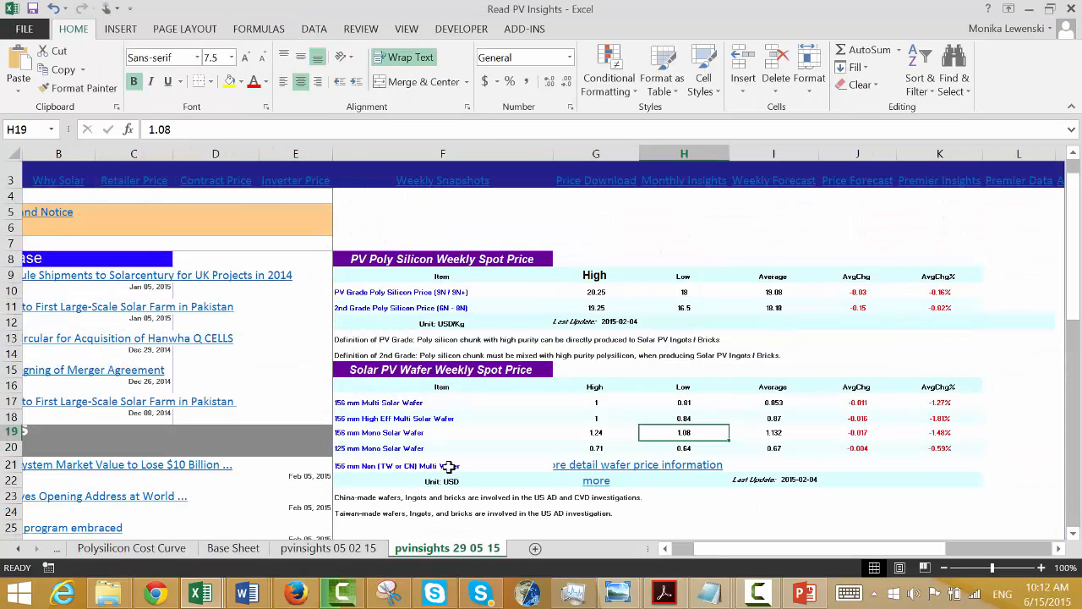
Examine the polysilicon price chart on Polysilicon History and the supply stack on Polysilicon Cost Curve.
{"action": "key", "text": "ctrl+Page_Up"}
{"action": "key", "text": "ctrl+Page_Up"}
{"action": "key", "text": "ctrl+Page_Up"}
{"action": "key", "text": "ctrl+Page_Up"}
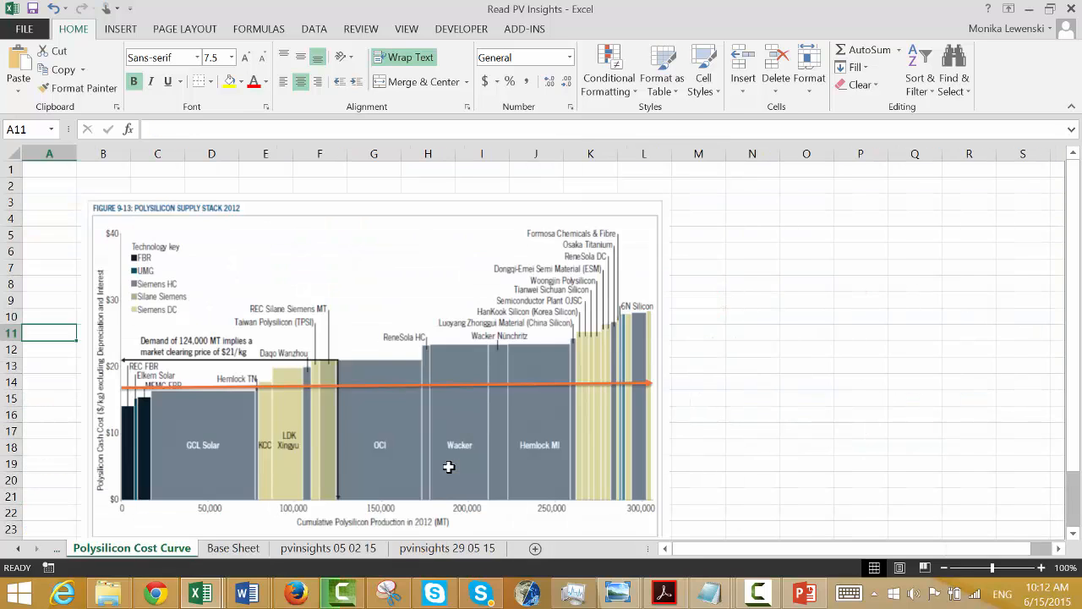
{"action": "key", "text": "ctrl+Page_Down"}
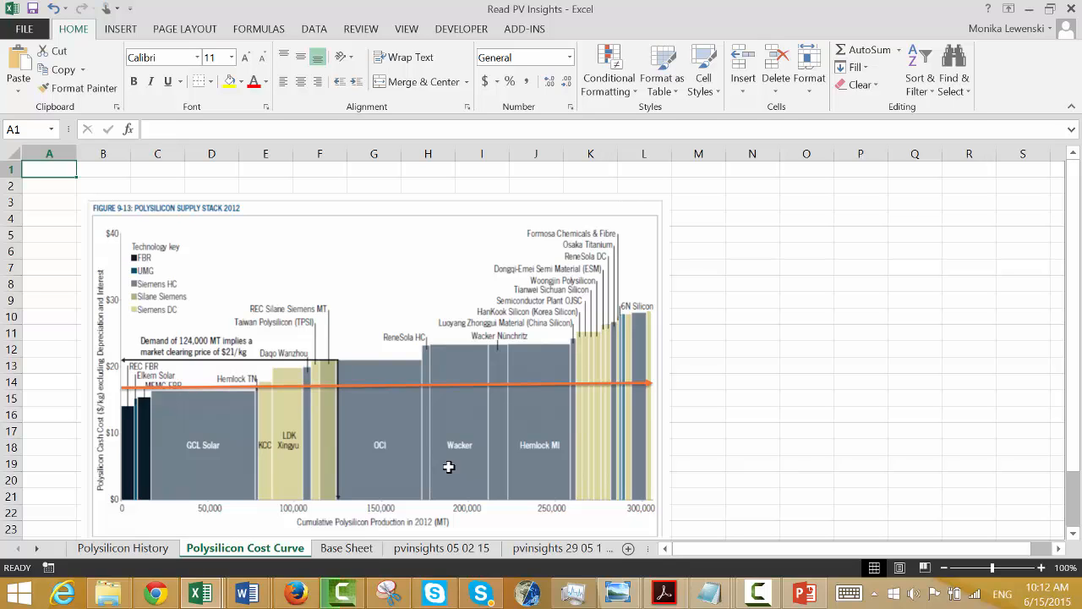
{"action": "key", "text": "ctrl+Page_Up"}
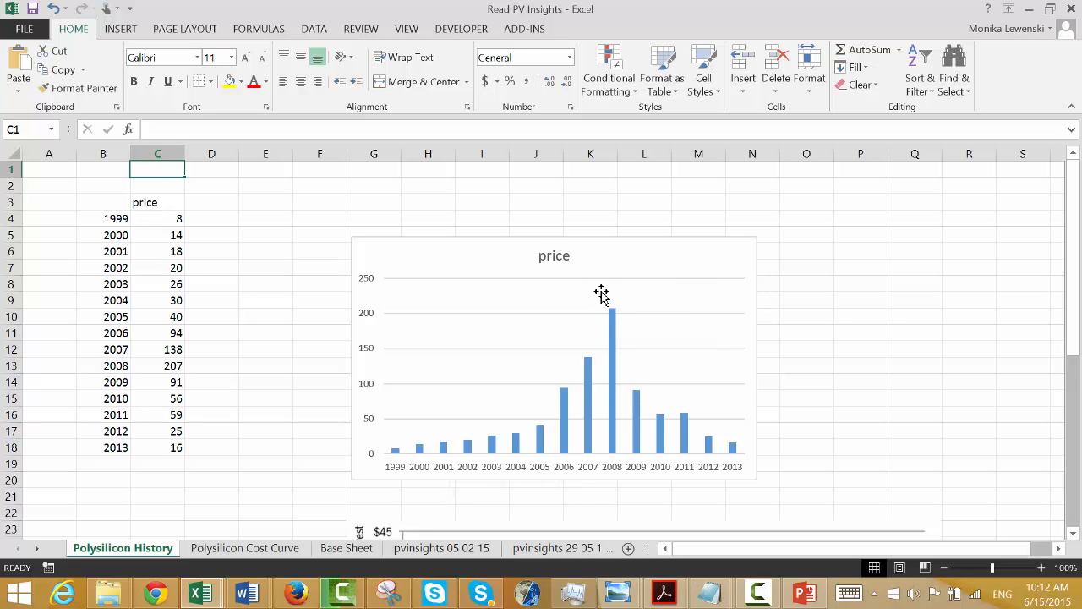
{"action": "mouse_move", "coordinate": [616, 316]}
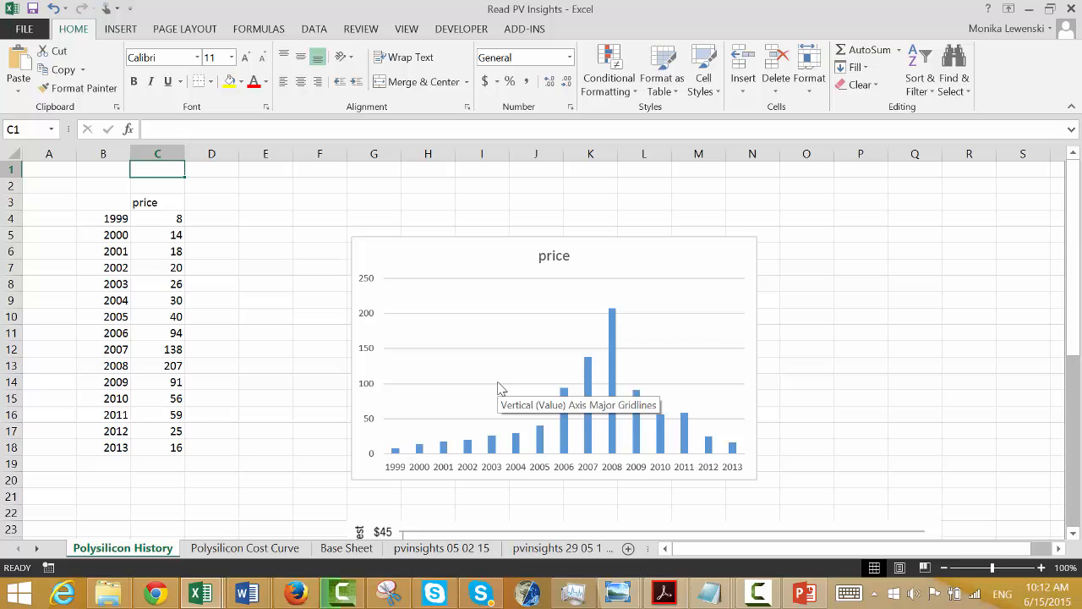
{"action": "key", "text": "ctrl+Page_Down"}
{"action": "key", "text": "ctrl+Page_Up"}
{"action": "key", "text": "ctrl+Page_Down"}
{"action": "key", "text": "ctrl+Page_Down"}
{"action": "key", "text": "ctrl+Page_Down"}
Move Base Sheet ahead of Polysilicon History and run its Get PV Insights macro to retrieve current prices.
{"action": "key", "text": "ctrl+Page_Up"}
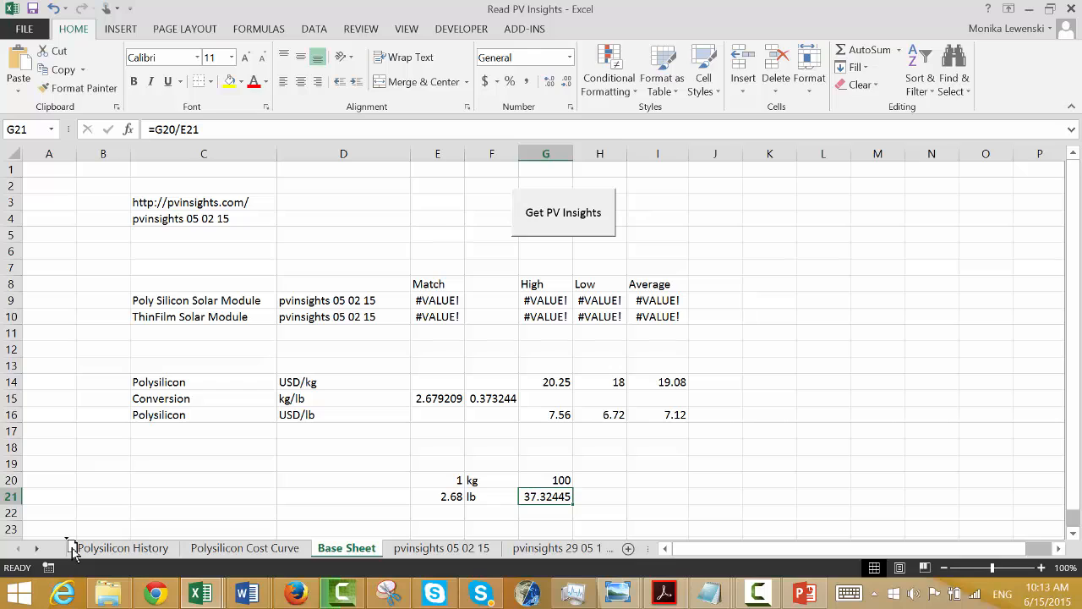
{"action": "left_click_drag", "start_coordinate": [72, 549], "coordinate": [69, 548]}
{"action": "left_click", "coordinate": [285, 481]}
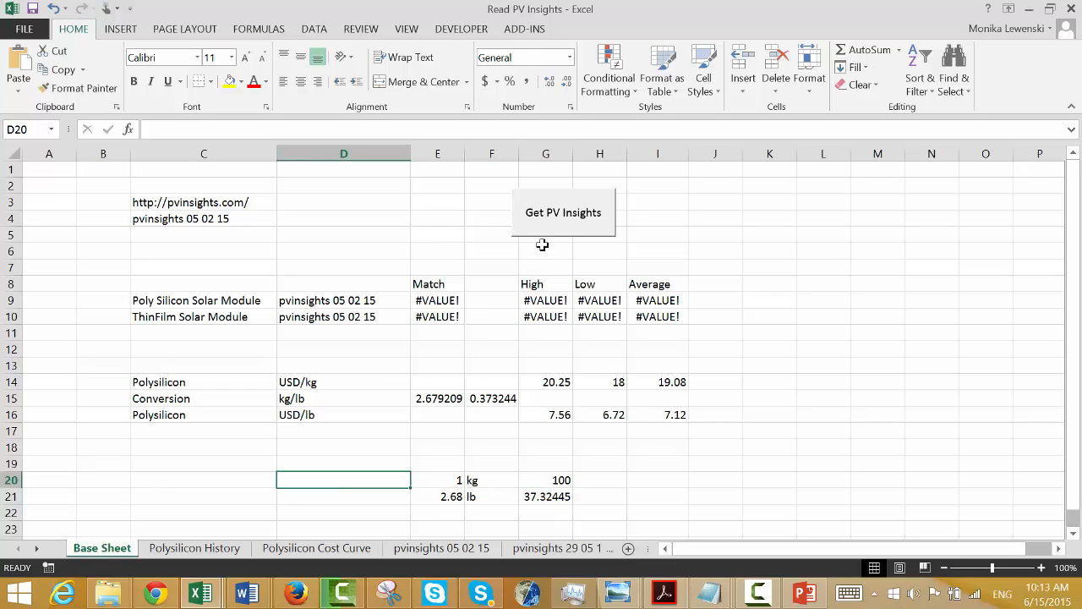
{"action": "left_click", "coordinate": [571, 229]}
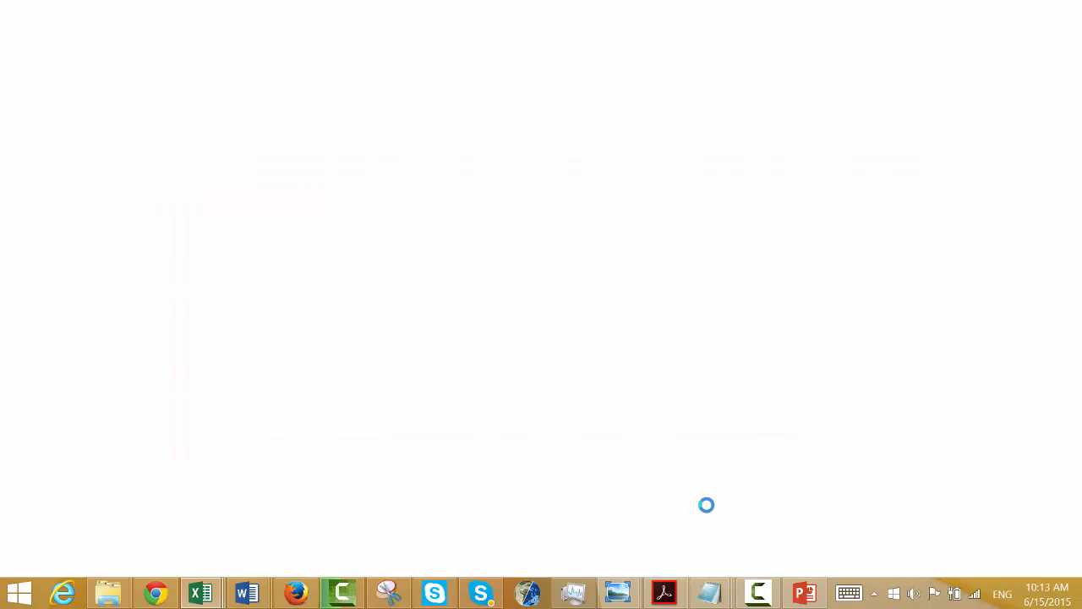
{"action": "left_click", "coordinate": [757, 597]}
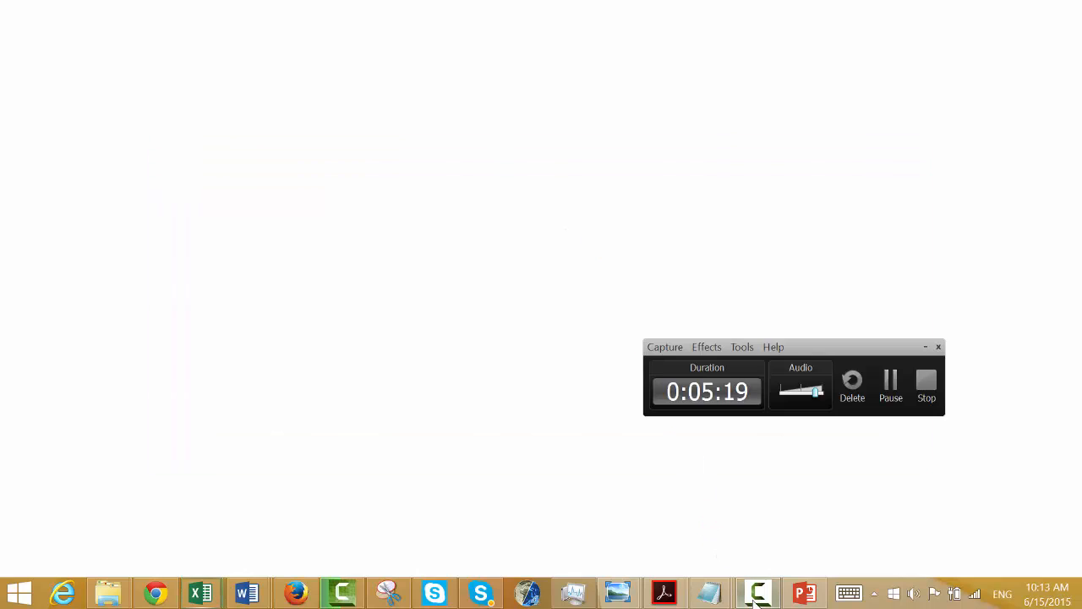
{"action": "left_click", "coordinate": [889, 385]}
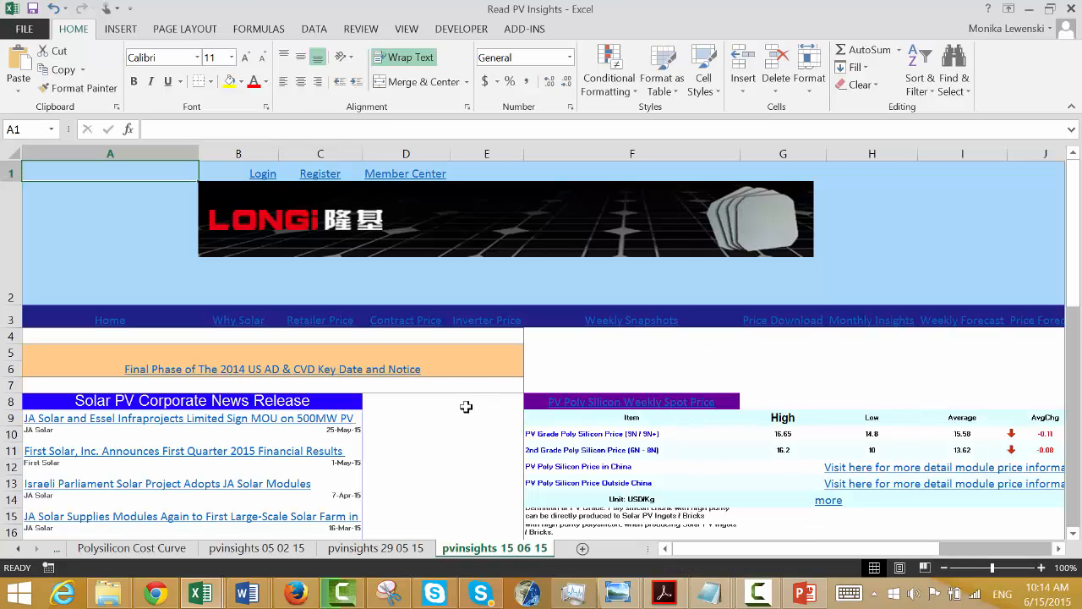
Examine the high and low PV Grade Poly Silicon weekly spot prices on the pvinsights 15 06 15 sheet.
{"action": "left_click", "coordinate": [480, 446]}
{"action": "key", "text": "Right"}
{"action": "key", "text": "Right"}
{"action": "key", "text": "Right"}
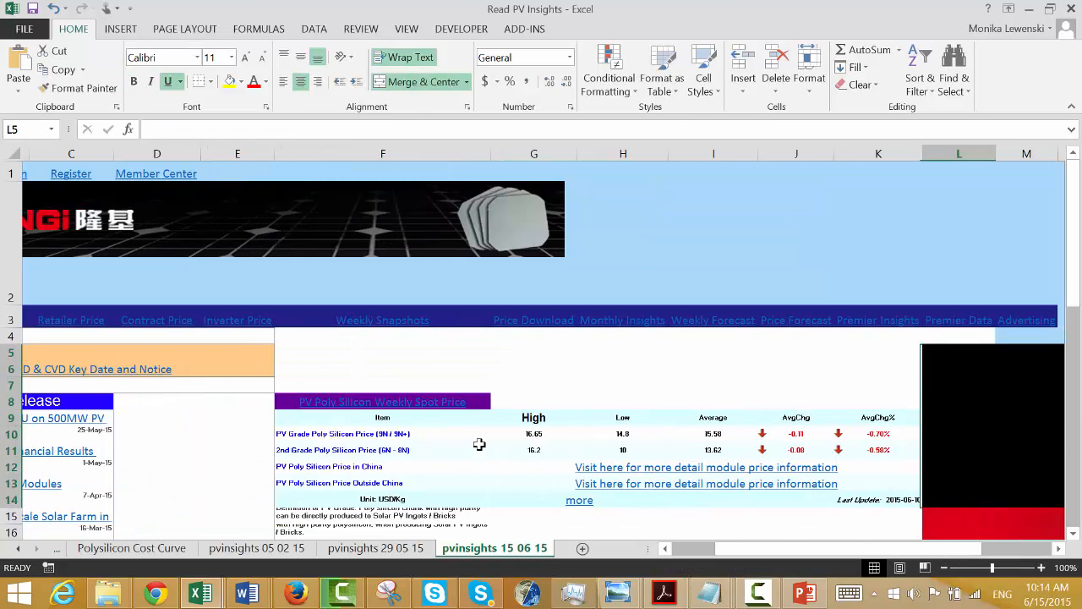
{"action": "key", "text": "Left"}
{"action": "key", "text": "Left"}
{"action": "key", "text": "Up"}
{"action": "key", "text": "Right"}
{"action": "key", "text": "Up"}
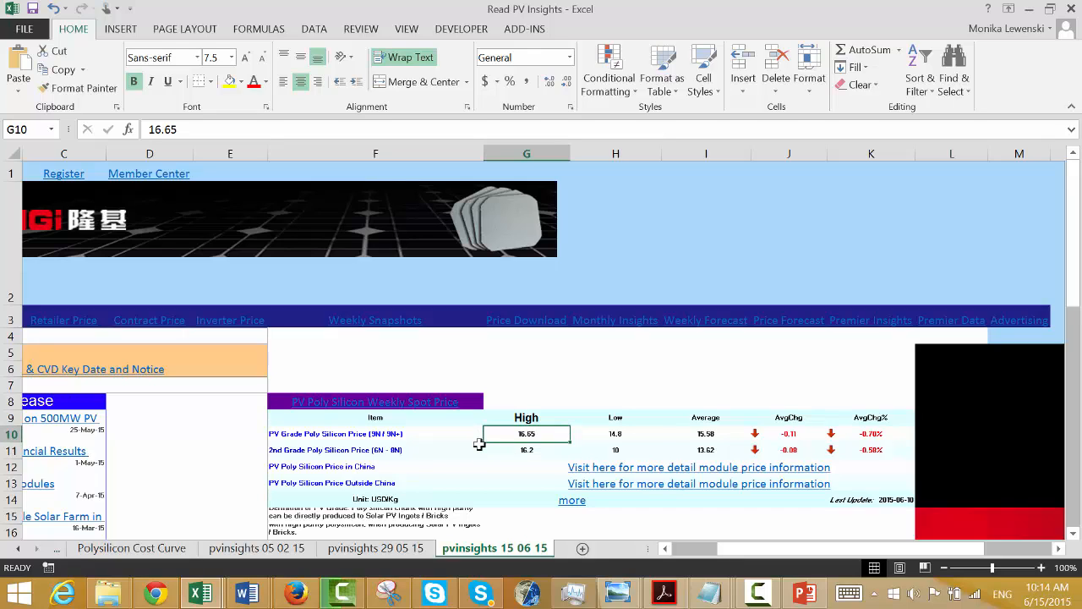
{"action": "key", "text": "Right"}
{"action": "key", "text": "Left"}
{"action": "key", "text": "Left"}
{"action": "key", "text": "Right"}
{"action": "key", "text": "Right"}
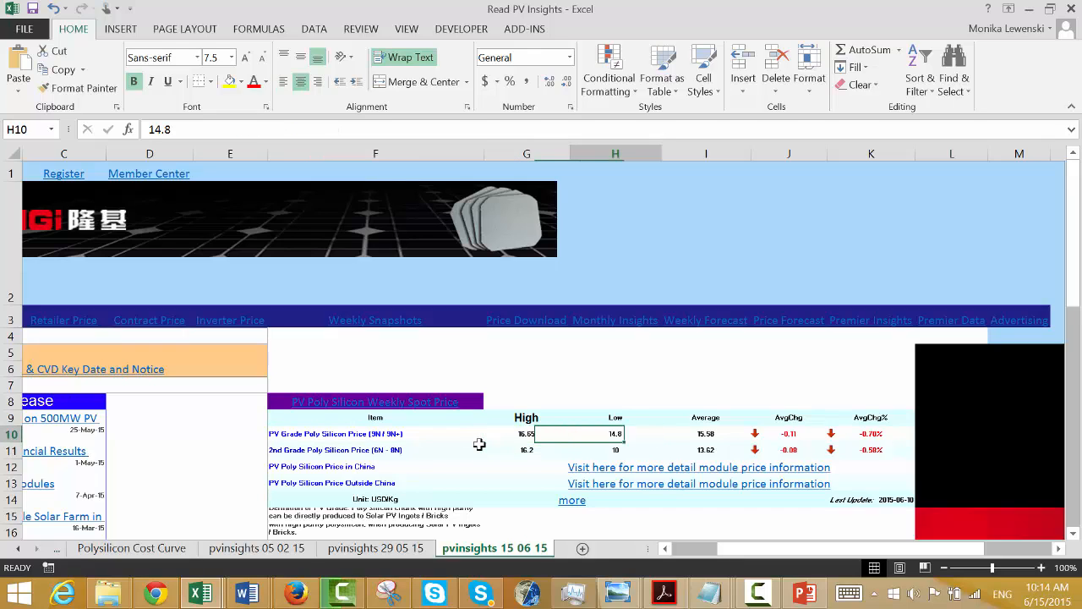
{"action": "key", "text": "Left"}
{"action": "key", "text": "Right"}
Return to the Polysilicon History sheet to compare the spot prices with the yearly price chart.
{"action": "key", "text": "ctrl+Page_Up"}
{"action": "key", "text": "ctrl+Page_Up"}
{"action": "key", "text": "ctrl+Page_Up"}
{"action": "key", "text": "ctrl+Page_Up"}
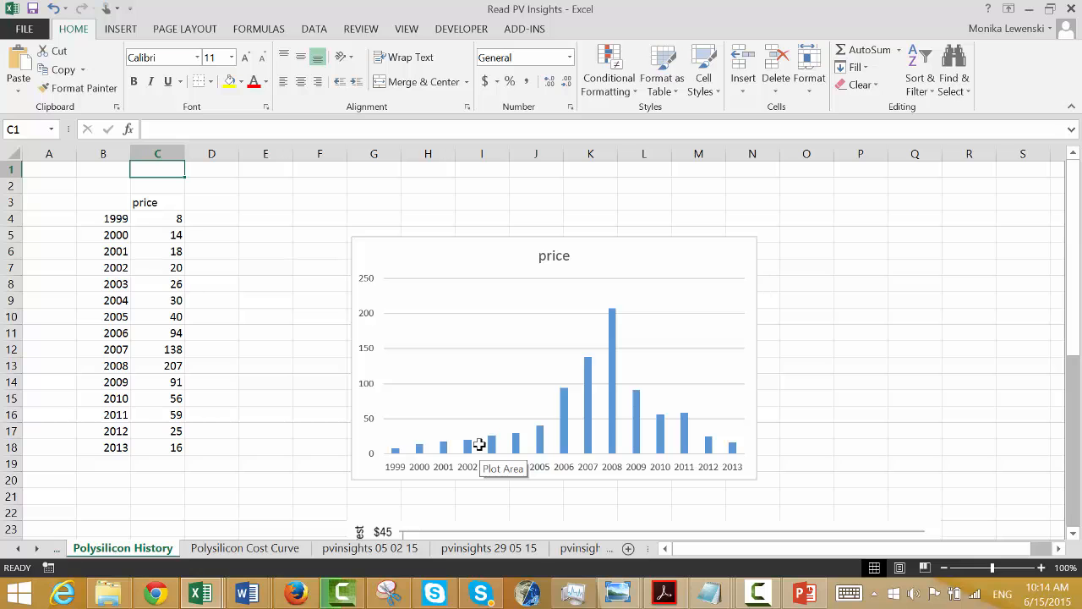
Examine the high, low and average PV Grade Poly Silicon prices on the pvinsights 15 06 15 sheet.
{"action": "key", "text": "ctrl+Page_Down"}
{"action": "key", "text": "ctrl+Page_Down"}
{"action": "key", "text": "ctrl+Page_Down"}
{"action": "key", "text": "ctrl+Page_Down"}
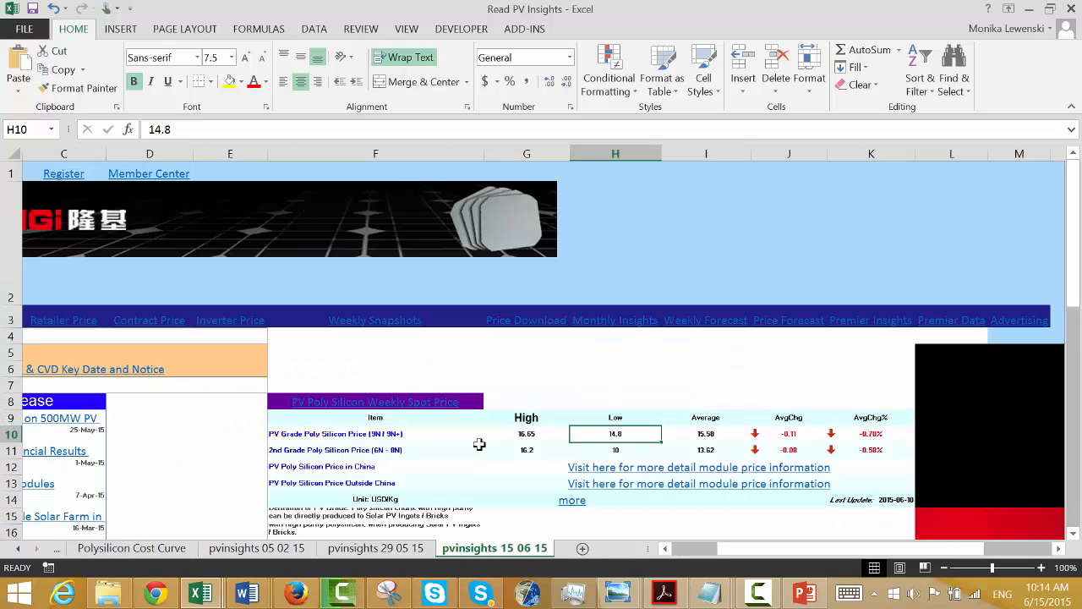
{"action": "key", "text": "Right"}
{"action": "key", "text": "Left"}
{"action": "key", "text": "Left"}
{"action": "key", "text": "Right"}
{"action": "key", "text": "Right"}
Compare the current spot price with the supply stack on Polysilicon Cost Curve and the price chart on Polysilicon History.
{"action": "key", "text": "ctrl+Page_Up"}
{"action": "key", "text": "ctrl+Page_Up"}
{"action": "key", "text": "ctrl+Page_Up"}
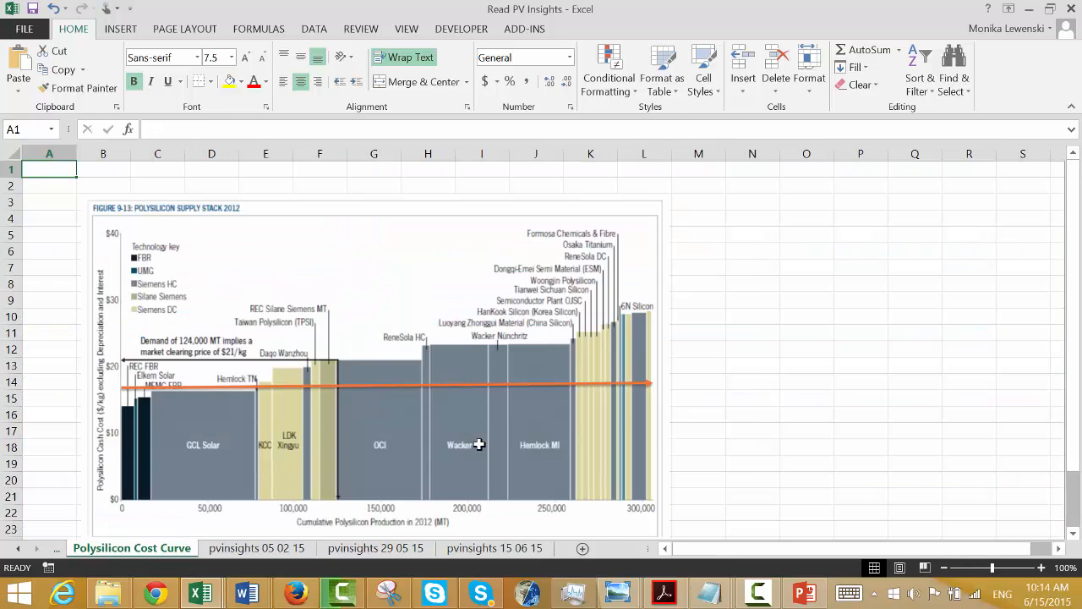
{"action": "key", "text": "ctrl+Page_Up"}
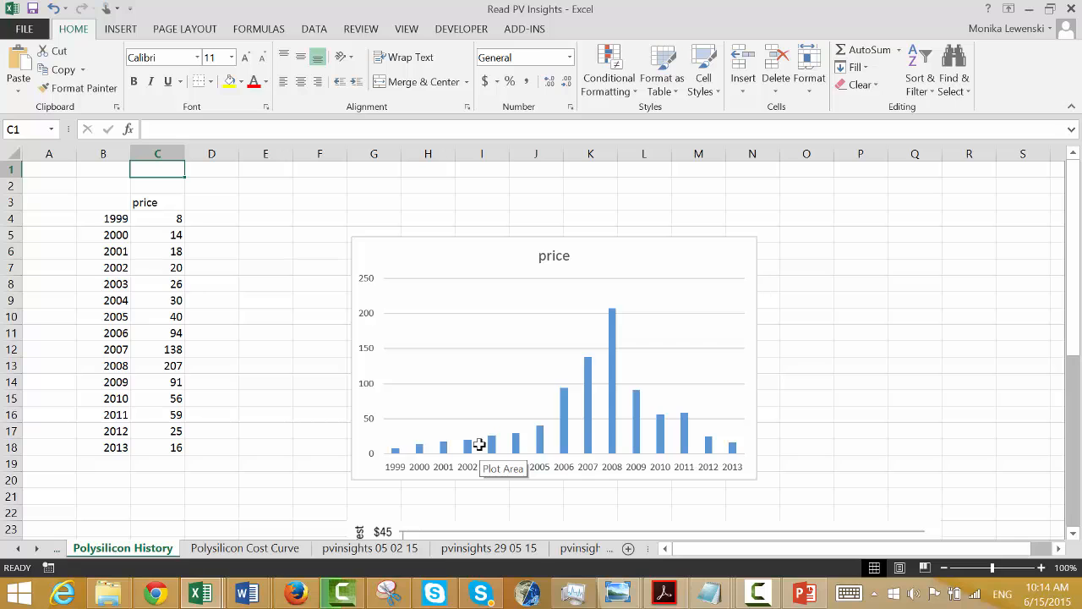
{"action": "key", "text": "ctrl+Page_Down"}
{"action": "key", "text": "ctrl+Page_Up"}
Fill the 2013 year and price row down into rows 19 and 20 of the Polysilicon History table.
{"action": "key", "text": "Down"}
{"action": "key", "text": "Down"}
{"action": "key", "text": "Down"}
{"action": "key", "text": "Down"}
{"action": "key", "text": "Down"}
{"action": "key", "text": "Down"}
{"action": "key", "text": "Down"}
{"action": "key", "text": "Down"}
{"action": "key", "text": "Down"}
{"action": "key", "text": "Down"}
{"action": "key", "text": "Down"}
{"action": "key", "text": "Down"}
{"action": "key", "text": "Down"}
{"action": "key", "text": "Down"}
{"action": "key", "text": "Down"}
{"action": "key", "text": "Down"}
{"action": "key", "text": "Down"}
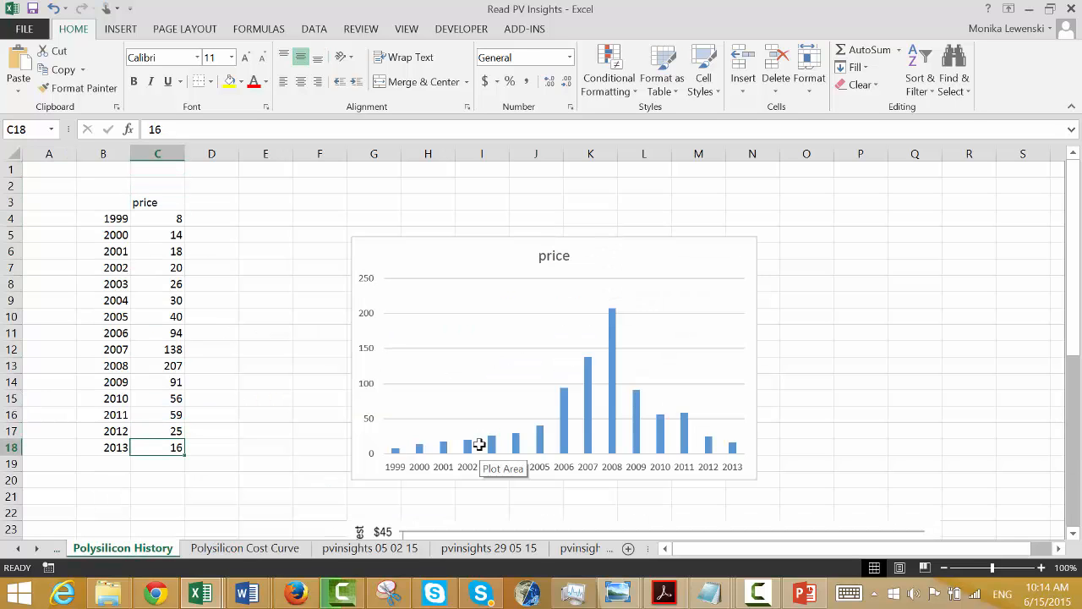
{"action": "key", "text": "Left"}
{"action": "key", "text": "Down"}
{"action": "key", "text": "Down"}
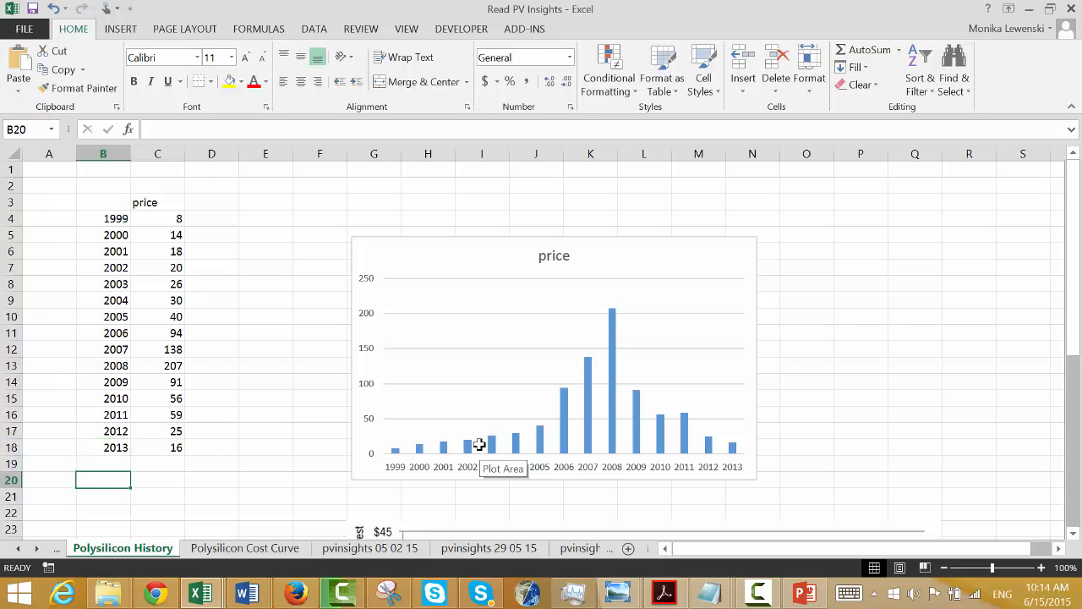
{"action": "key", "text": "Up"}
{"action": "key", "text": "Up"}
{"action": "key", "text": "shift+Right"}
{"action": "key", "text": "shift+Down"}
{"action": "key", "text": "shift+Down"}
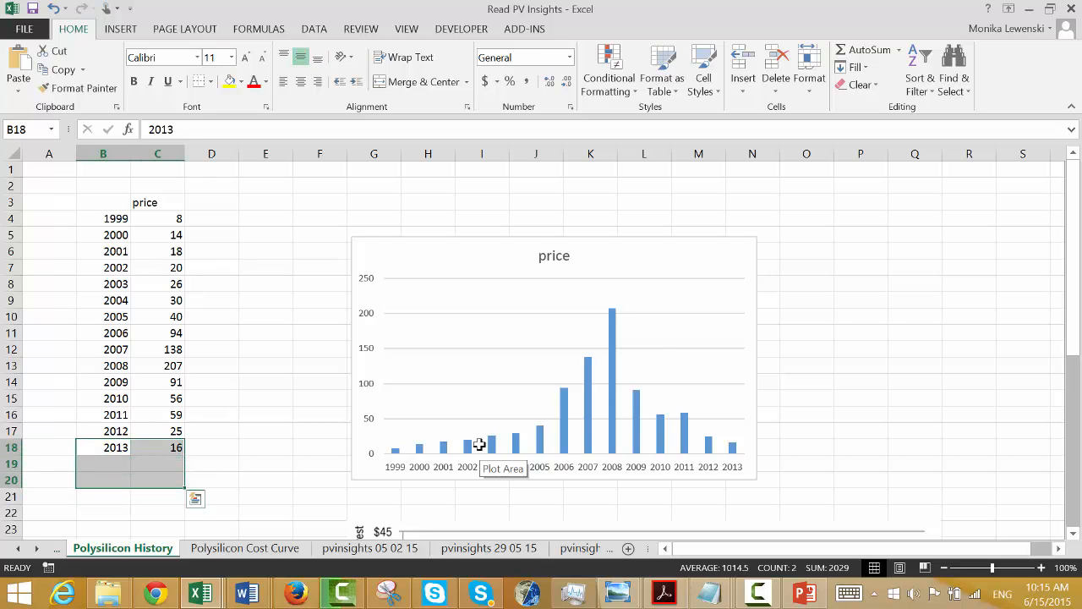
{"action": "key", "text": "ctrl+d"}
{"action": "key", "text": "Down"}
Look up the average PV Grade Poly Silicon price on pvinsights 15 06 15 and enter 15.58 in C20 of Polysilicon History.
{"action": "key", "text": "Right"}
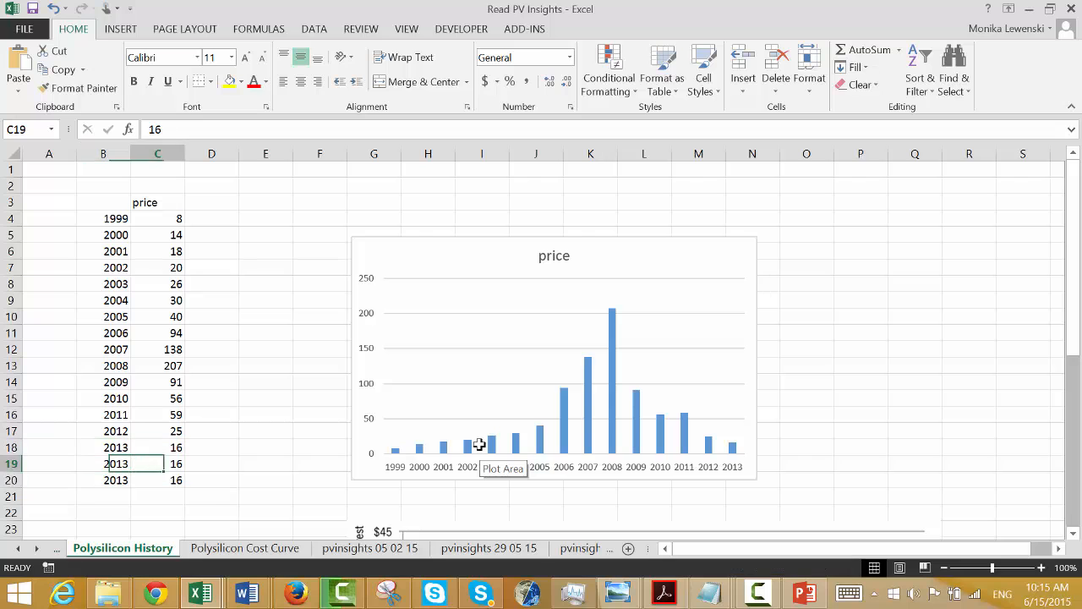
{"action": "key", "text": "Down"}
{"action": "key", "text": "BackSpace"}
{"action": "type", "text": "16"}
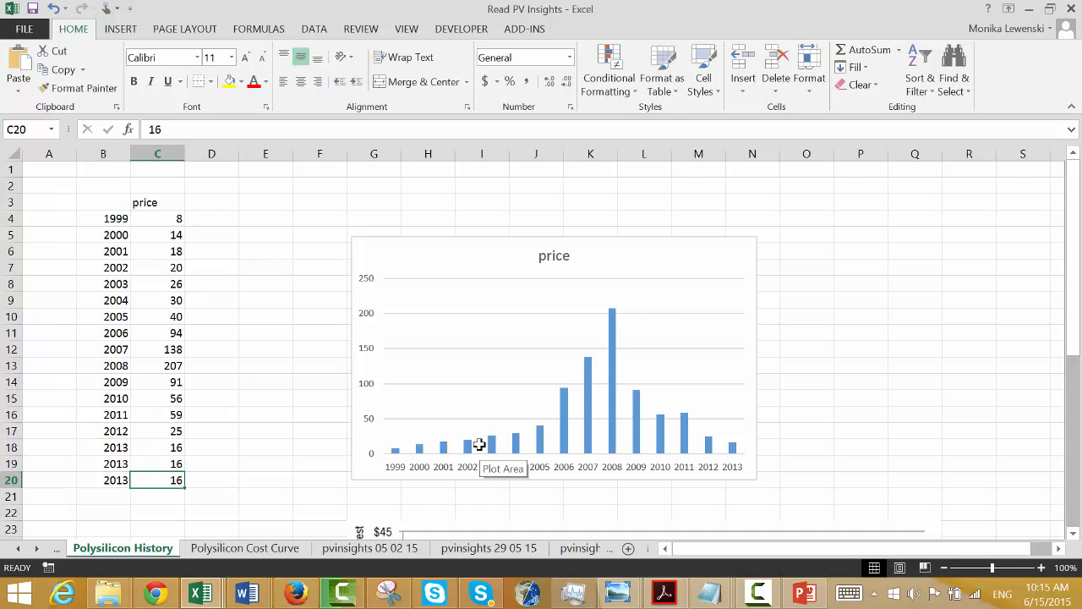
{"action": "key", "text": "ctrl+Page_Down"}
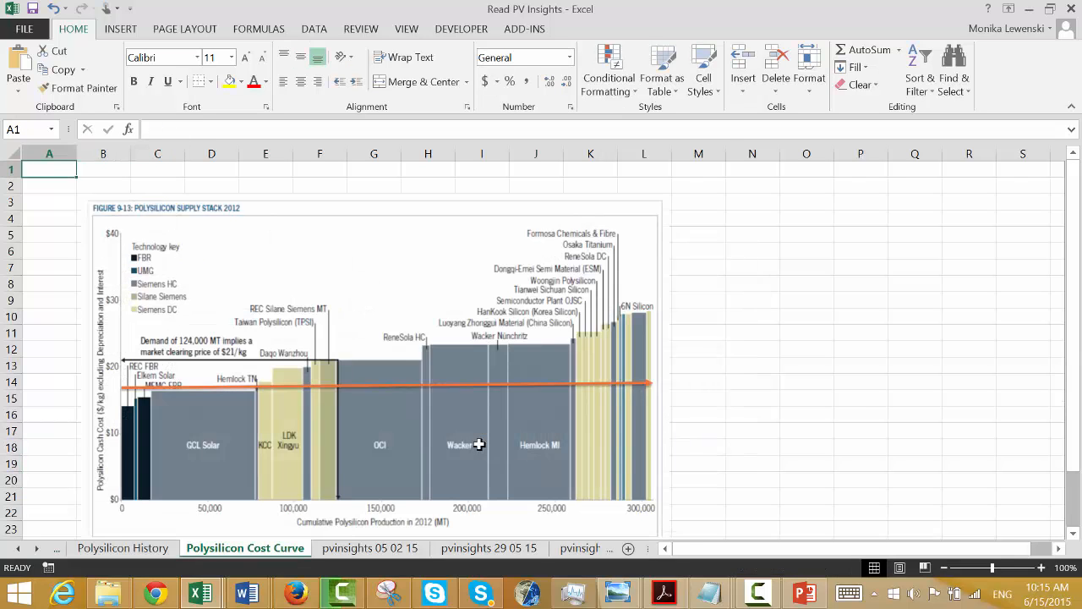
{"action": "key", "text": "ctrl+Page_Down"}
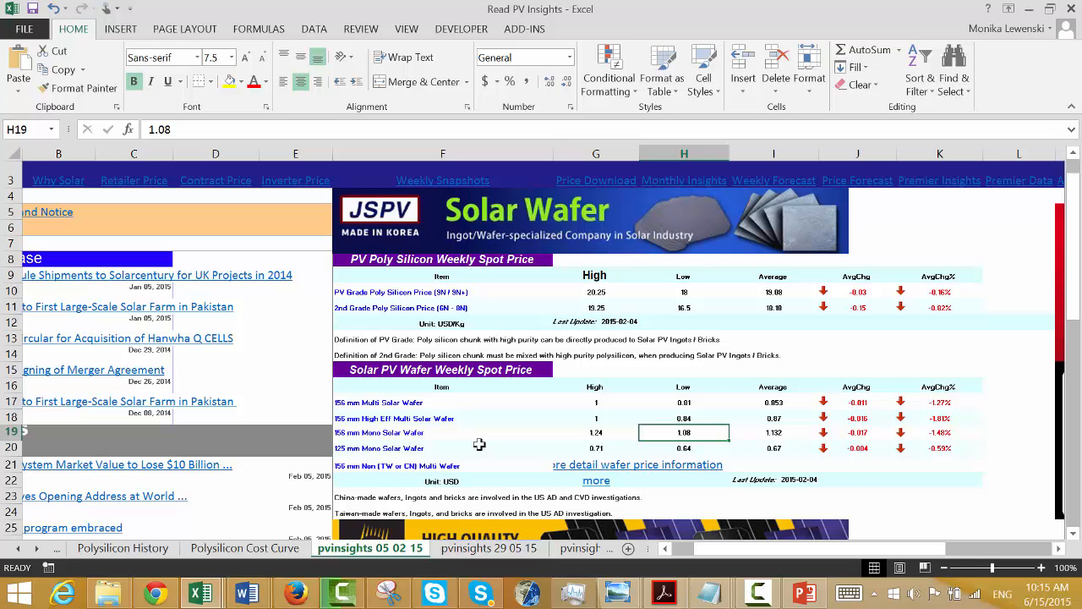
{"action": "key", "text": "ctrl+Page_Down"}
{"action": "key", "text": "ctrl+Page_Down"}
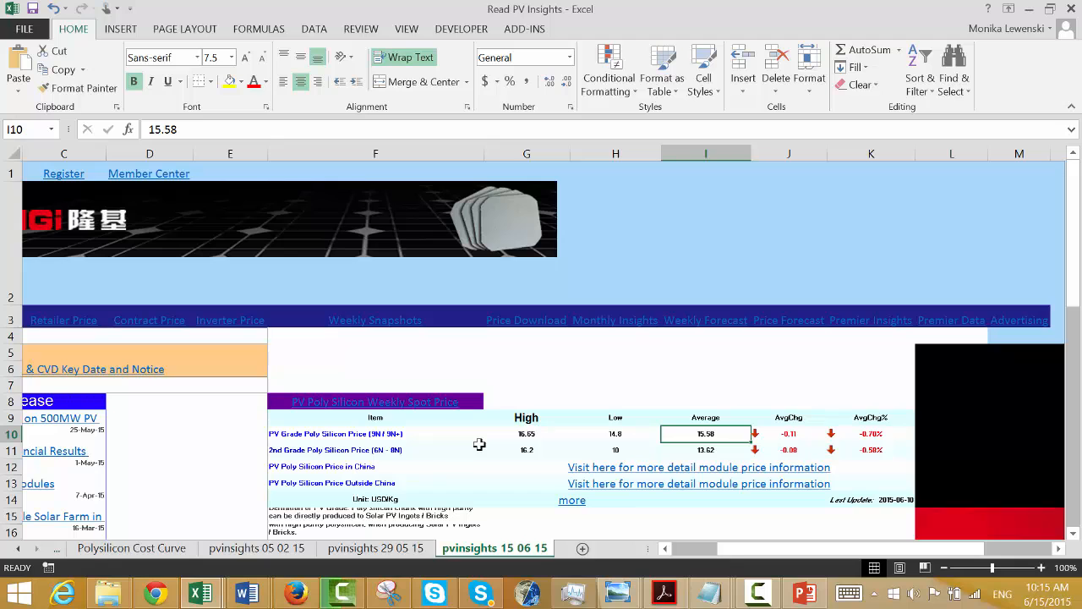
{"action": "key", "text": "ctrl+Page_Up"}
{"action": "key", "text": "ctrl+Page_Down"}
{"action": "key", "text": "ctrl+Page_Up"}
{"action": "key", "text": "ctrl+Page_Up"}
{"action": "key", "text": "ctrl+Page_Up"}
{"action": "key", "text": "ctrl+Page_Up"}
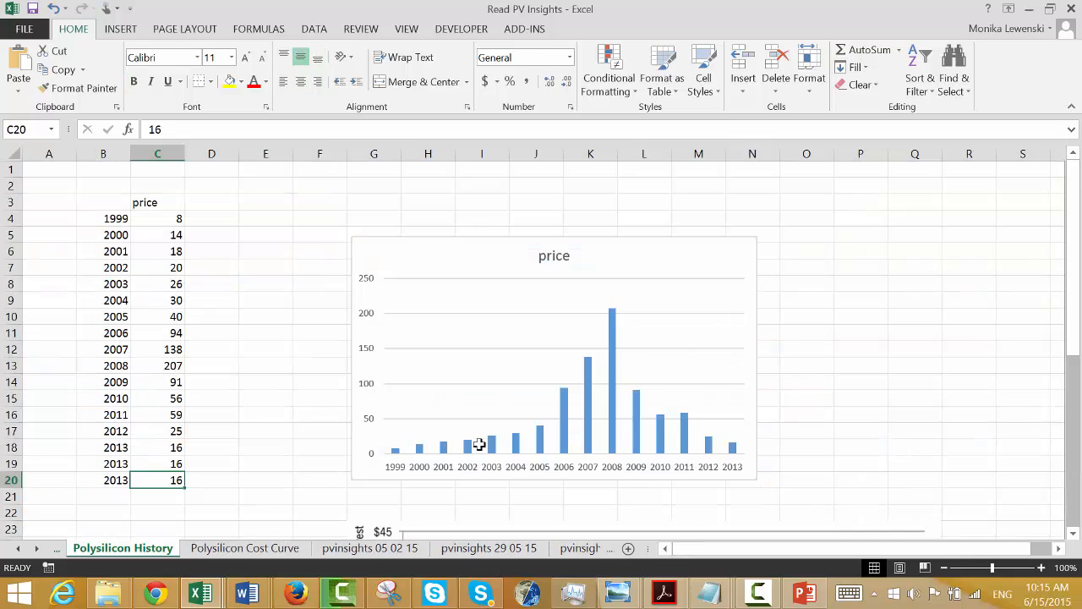
{"action": "type", "text": "15.58"}
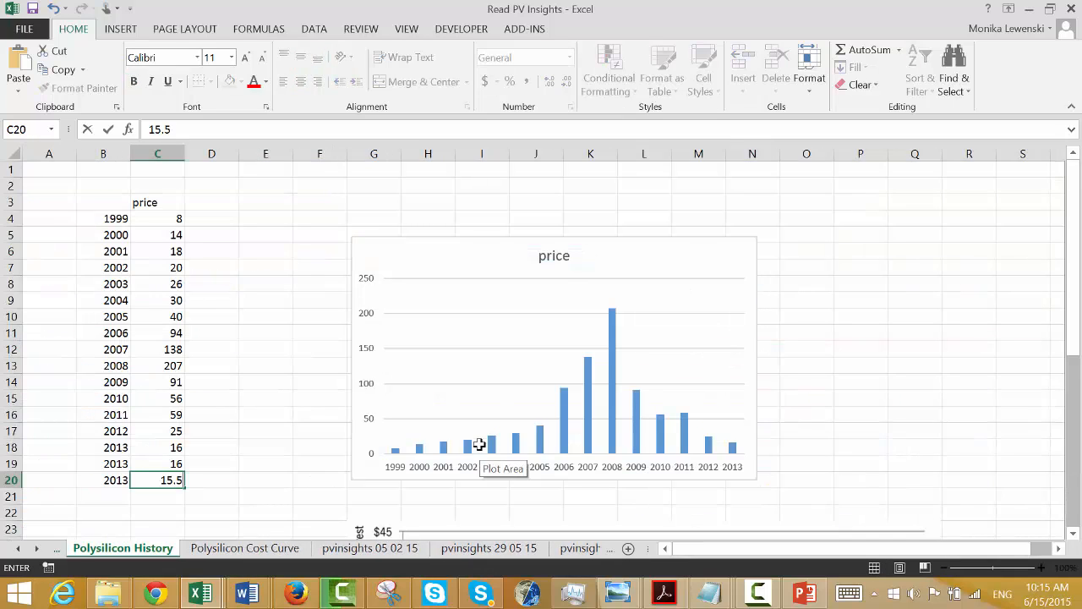
{"action": "key", "text": "Return"}
Replace the existing price chart with a new default column chart of the years and prices in B3:C20.
{"action": "key", "text": "Up"}
{"action": "key", "text": "Up"}
{"action": "key", "text": "Up"}
{"action": "key", "text": "Up"}
{"action": "key", "text": "Up"}
{"action": "key", "text": "Up"}
{"action": "key", "text": "Up"}
{"action": "key", "text": "Up"}
{"action": "key", "text": "Up"}
{"action": "key", "text": "Up"}
{"action": "key", "text": "Up"}
{"action": "key", "text": "Up"}
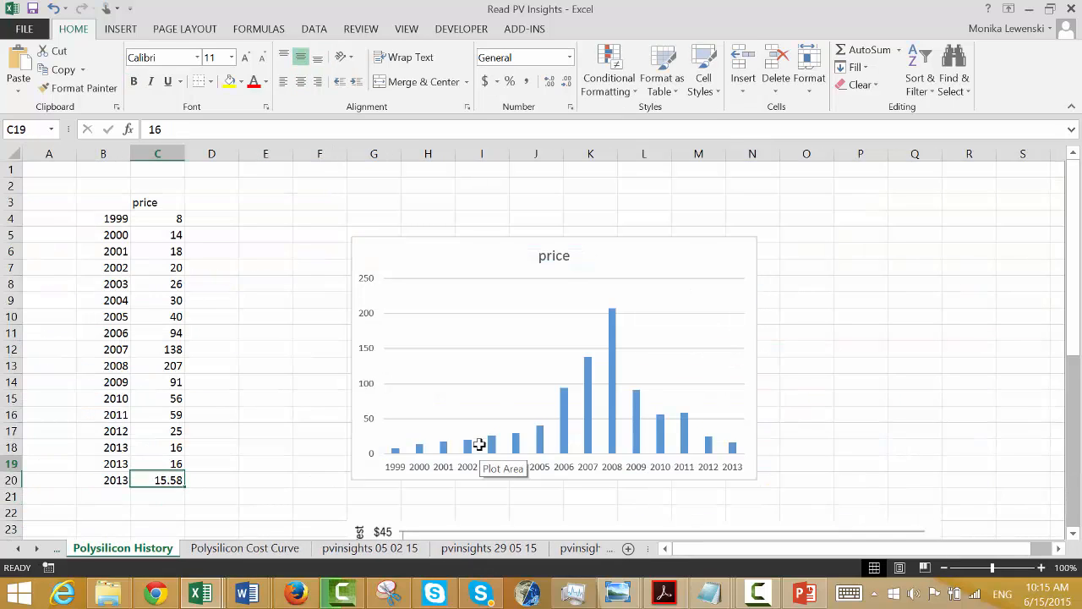
{"action": "key", "text": "Up"}
{"action": "key", "text": "Up"}
{"action": "key", "text": "Up"}
{"action": "key", "text": "Up"}
{"action": "key", "text": "Up"}
{"action": "key", "text": "Up"}
{"action": "key", "text": "Left"}
{"action": "key", "text": "shift+Right"}
{"action": "key", "text": "shift+Down"}
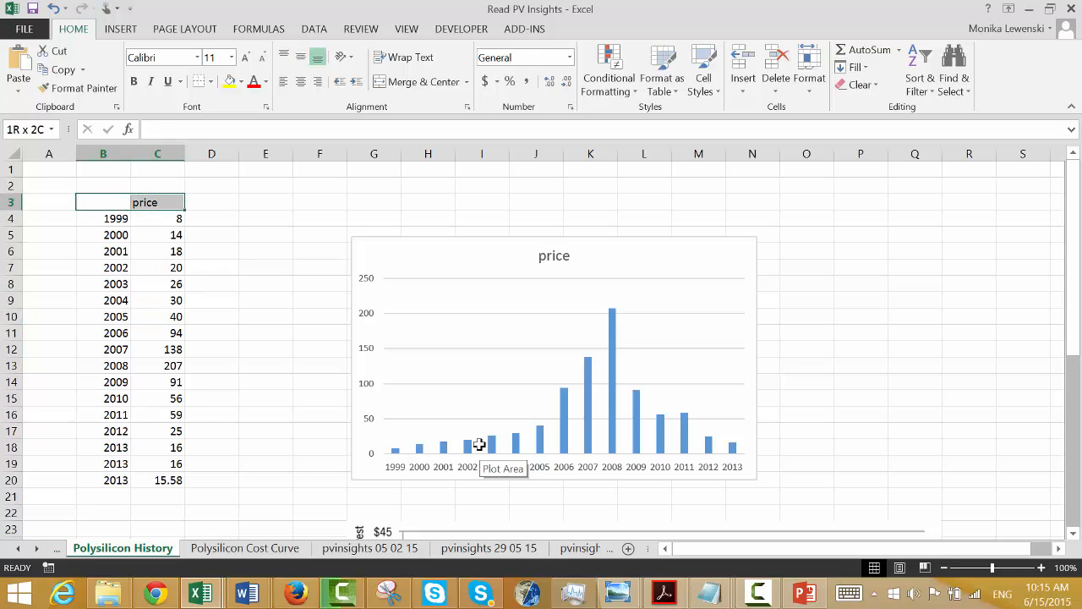
{"action": "key", "text": "shift+Down"}
{"action": "key", "text": "shift+Down"}
{"action": "key", "text": "ctrl+shift+Down"}
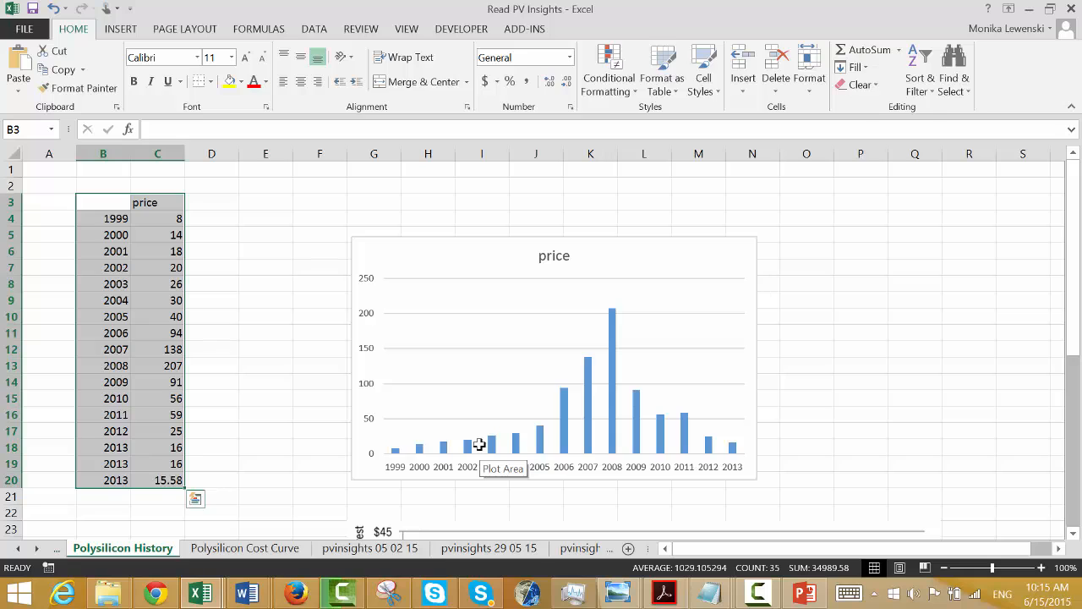
{"action": "left_click", "coordinate": [479, 445]}
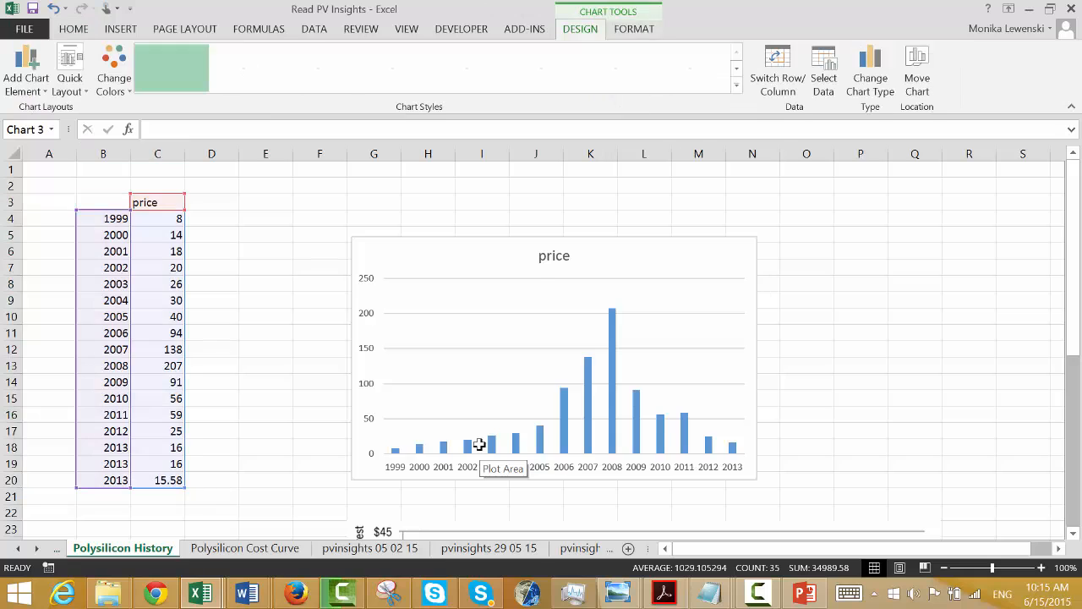
{"action": "left_click", "coordinate": [442, 290]}
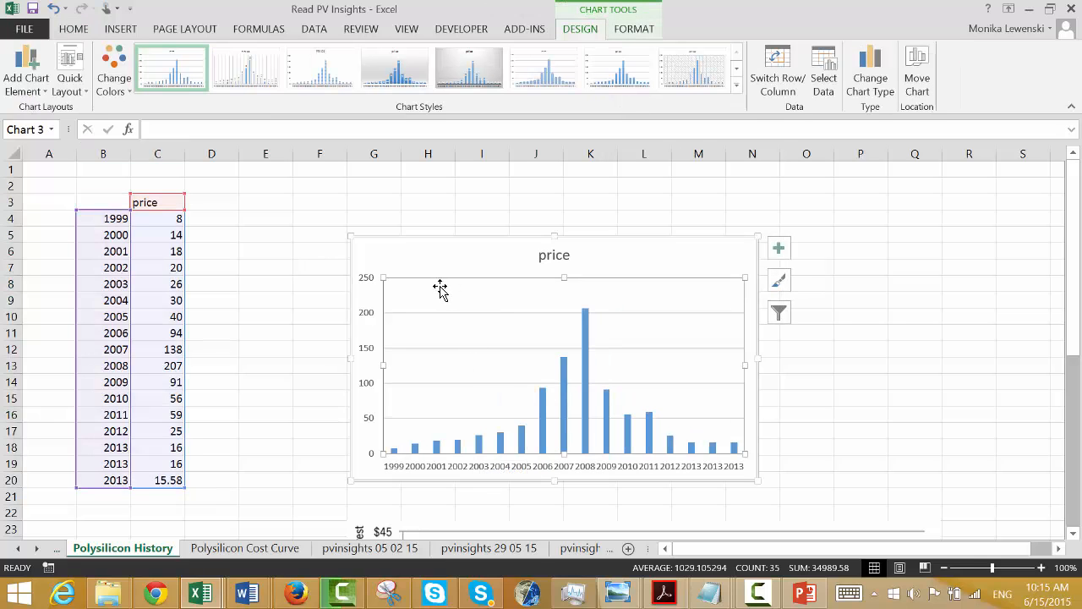
{"action": "left_click", "coordinate": [424, 269]}
{"action": "key", "text": "Delete"}
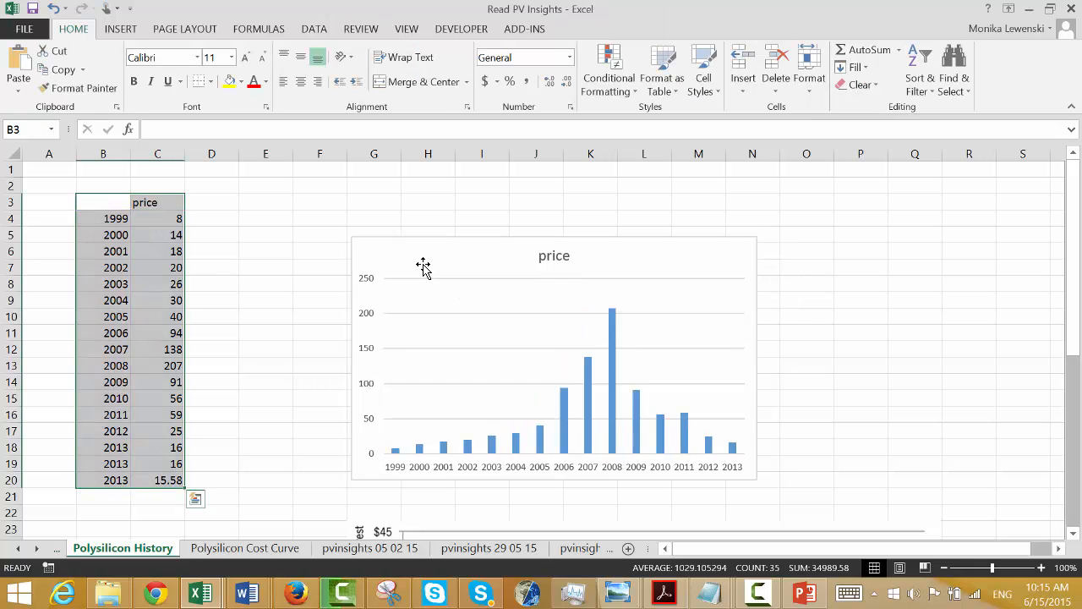
{"action": "left_click", "coordinate": [375, 252]}
{"action": "key", "text": "Delete"}
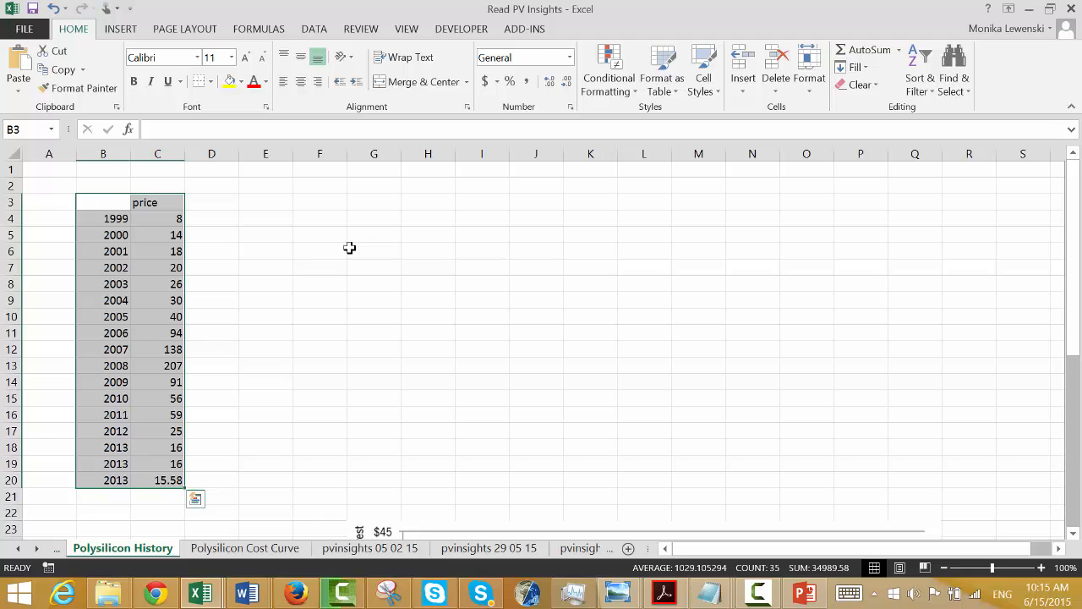
{"action": "key", "text": "alt+F1"}
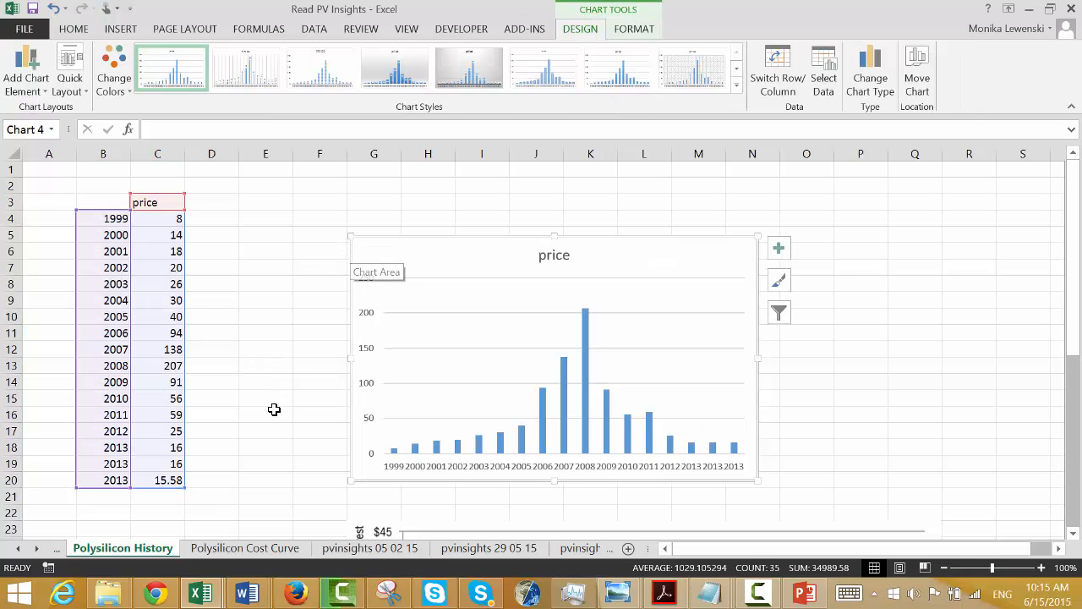
Correct the last two year labels in the price table, setting B19 to 2014 and B20 to 2015.
{"action": "left_click", "coordinate": [202, 439]}
{"action": "key", "text": "Down"}
{"action": "key", "text": "Left"}
{"action": "key", "text": "Left"}
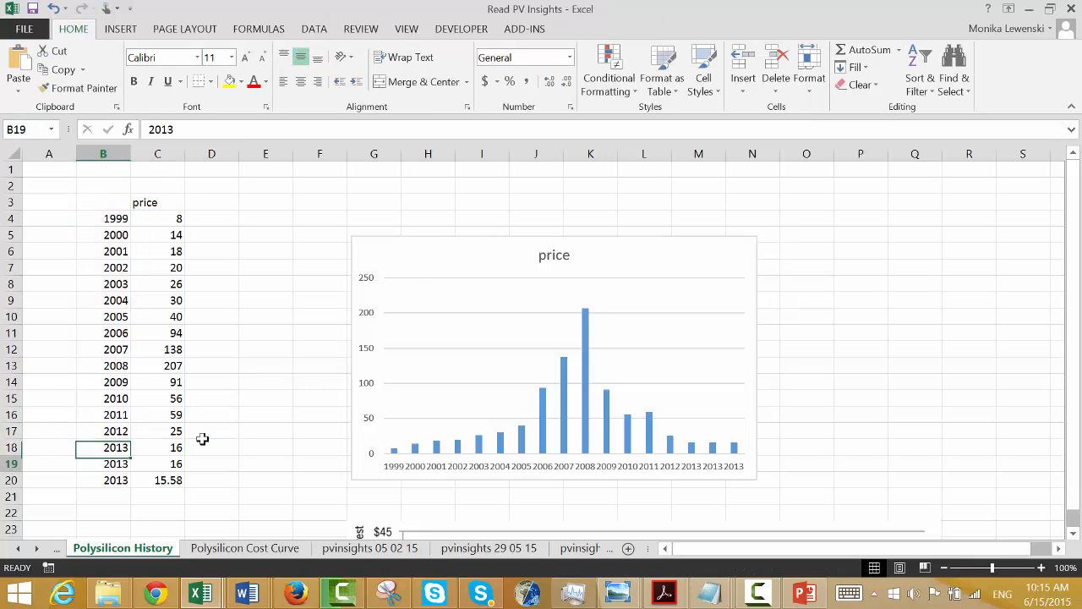
{"action": "key", "text": "F2"}
{"action": "key", "text": "BackSpace"}
{"action": "type", "text": "4"}
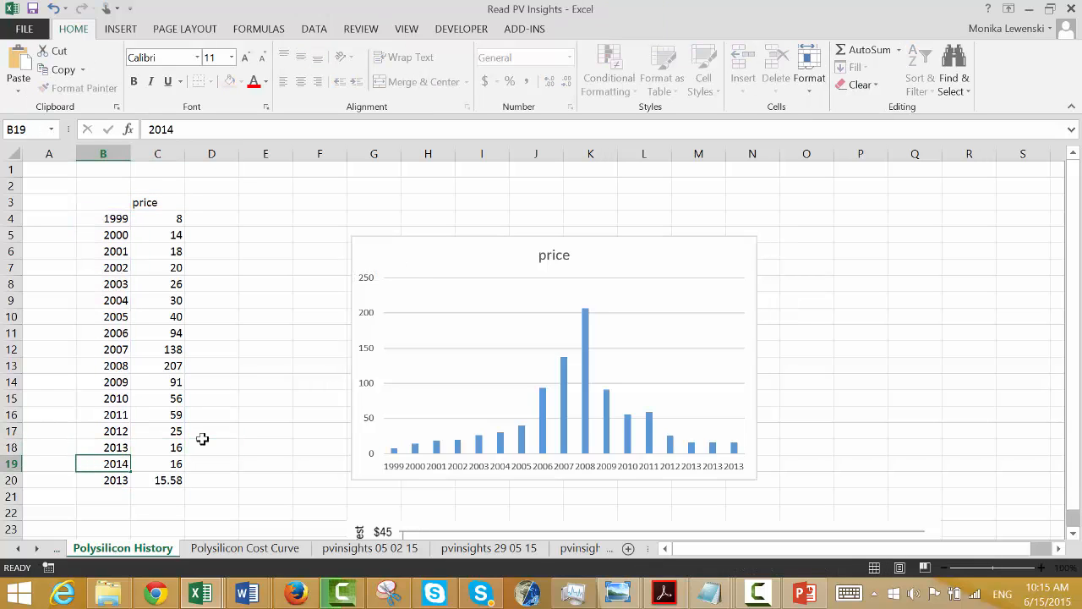
{"action": "key", "text": "Return"}
{"action": "type", "text": "1"}
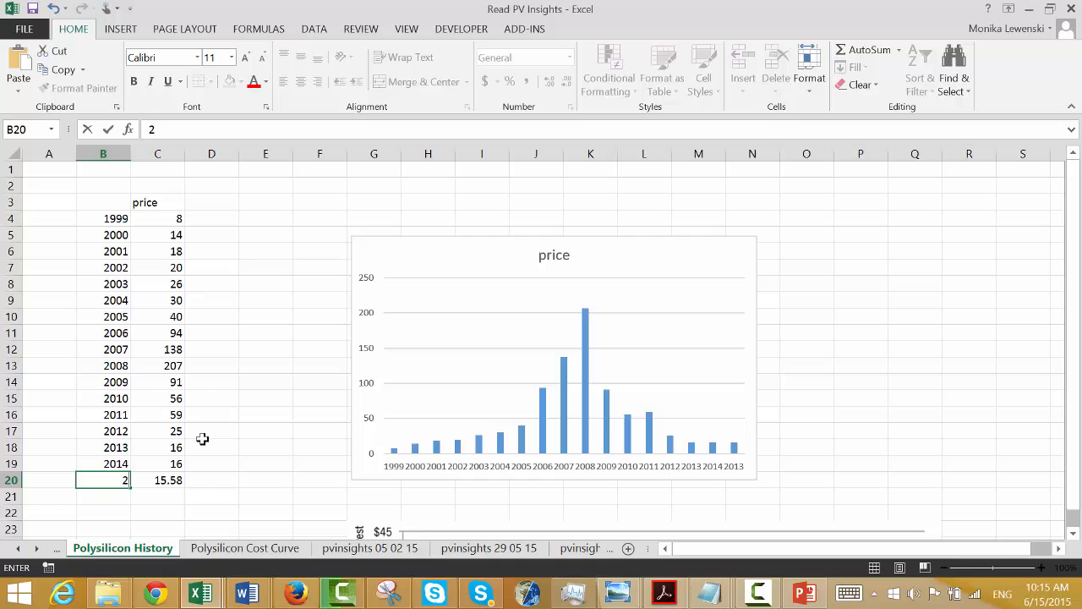
{"action": "type", "text": "015"}
{"action": "key", "text": "Return"}
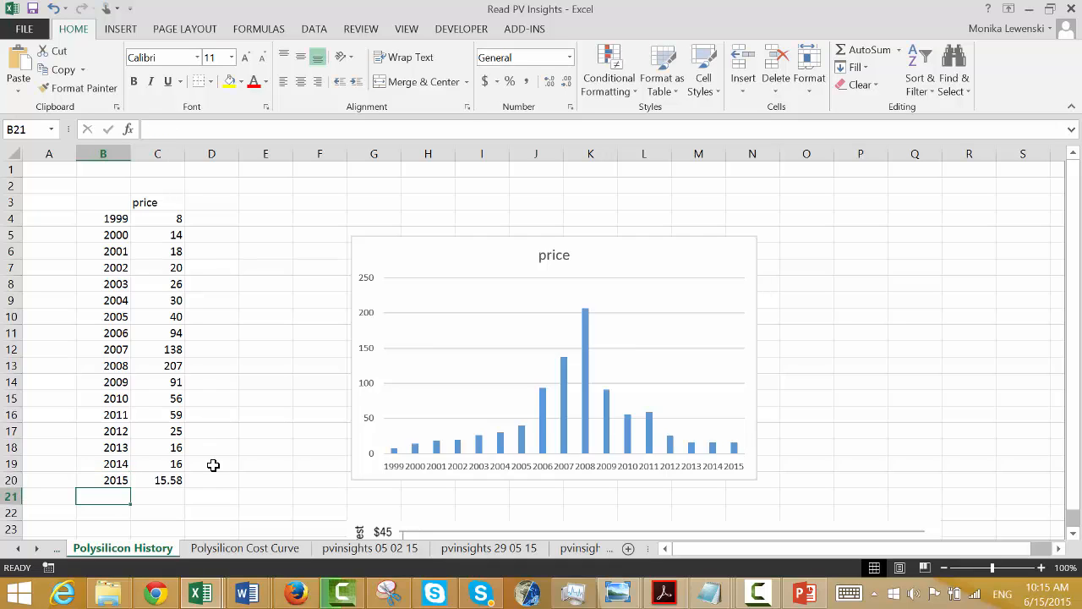
Look through the pvinsights 15 06 15 sheet for the Solar PV Module Weekly Spot Price table.
{"action": "left_click", "coordinate": [268, 463]}
{"action": "key", "text": "ctrl+Page_Down"}
{"action": "key", "text": "ctrl+Page_Down"}
{"action": "key", "text": "ctrl+Page_Down"}
{"action": "key", "text": "ctrl+Page_Down"}
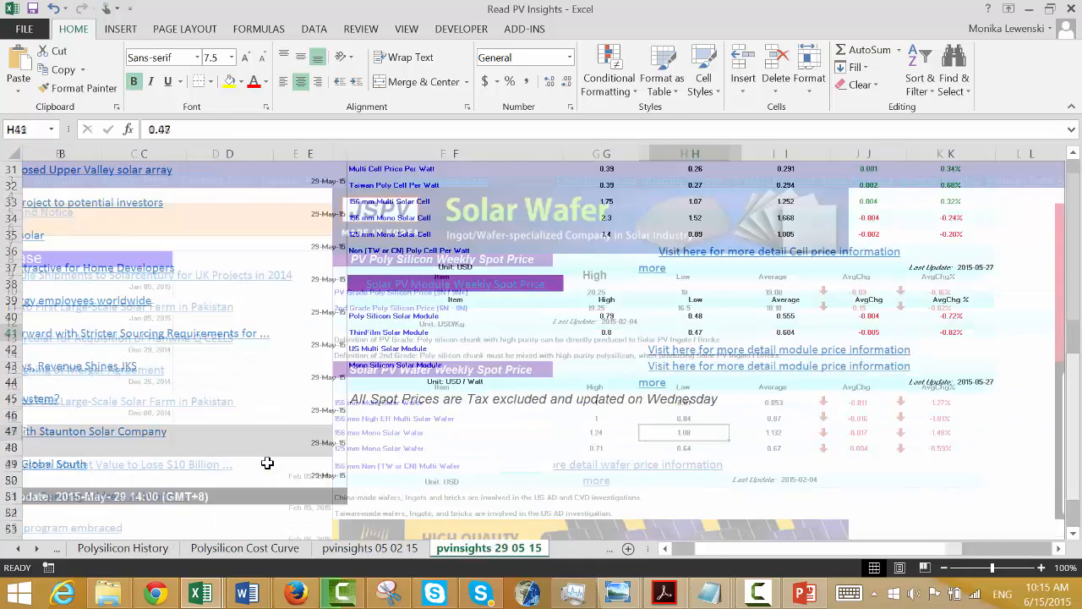
{"action": "key", "text": "Down"}
{"action": "key", "text": "Down"}
{"action": "key", "text": "Down"}
{"action": "key", "text": "Down"}
{"action": "key", "text": "Down"}
{"action": "key", "text": "Down"}
{"action": "key", "text": "Down"}
{"action": "key", "text": "Down"}
{"action": "key", "text": "Down"}
{"action": "key", "text": "Down"}
{"action": "key", "text": "Down"}
{"action": "key", "text": "Down"}
{"action": "key", "text": "Down"}
{"action": "key", "text": "Down"}
{"action": "key", "text": "Down"}
{"action": "key", "text": "Down"}
{"action": "key", "text": "Down"}
{"action": "key", "text": "Down"}
{"action": "key", "text": "Down"}
{"action": "key", "text": "Down"}
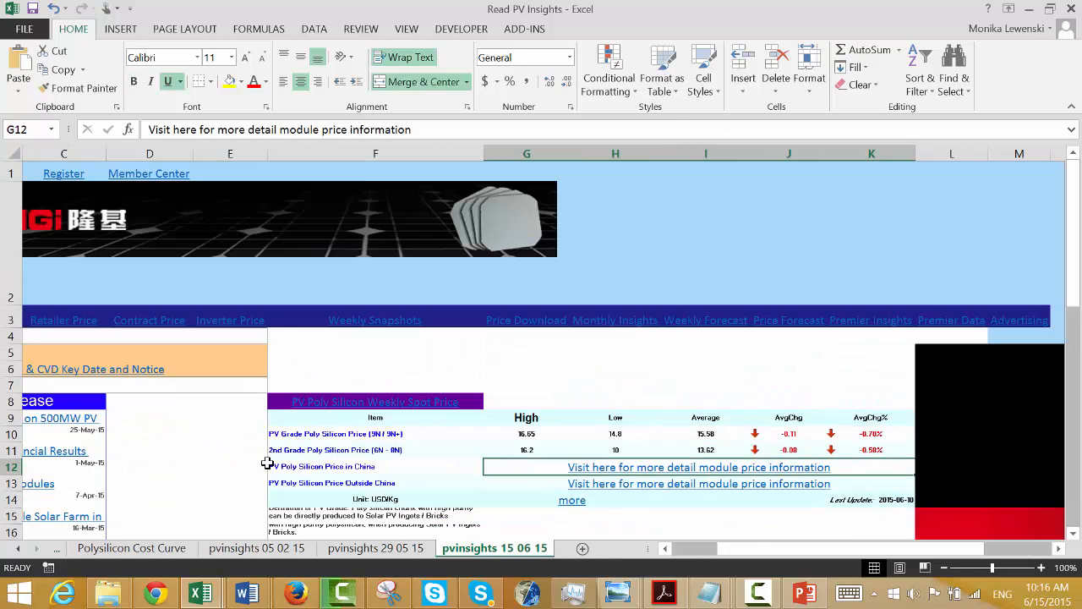
{"action": "key", "text": "Down"}
{"action": "key", "text": "Down"}
{"action": "key", "text": "Down"}
{"action": "key", "text": "Down"}
{"action": "key", "text": "Down"}
{"action": "key", "text": "Down"}
{"action": "key", "text": "Down"}
{"action": "key", "text": "Down"}
{"action": "key", "text": "Down"}
{"action": "key", "text": "Down"}
{"action": "key", "text": "Down"}
{"action": "key", "text": "Down"}
{"action": "key", "text": "Down"}
{"action": "key", "text": "Down"}
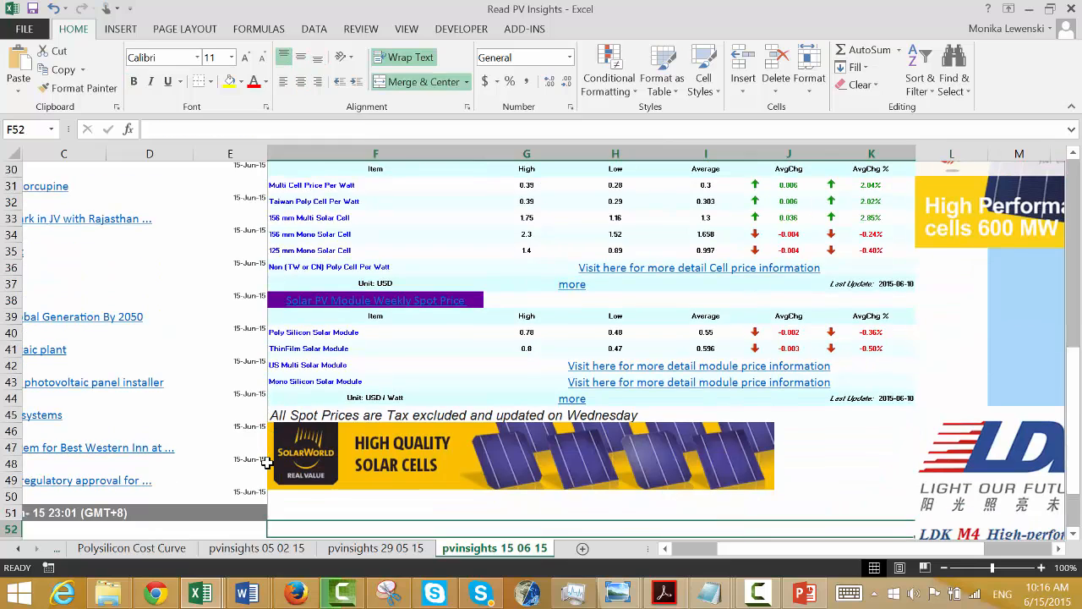
Examine the high, low and average spot prices per watt of the Poly Silicon Solar Module.
{"action": "key", "text": "Up"}
{"action": "key", "text": "Up"}
{"action": "key", "text": "Up"}
{"action": "key", "text": "Up"}
{"action": "key", "text": "Up"}
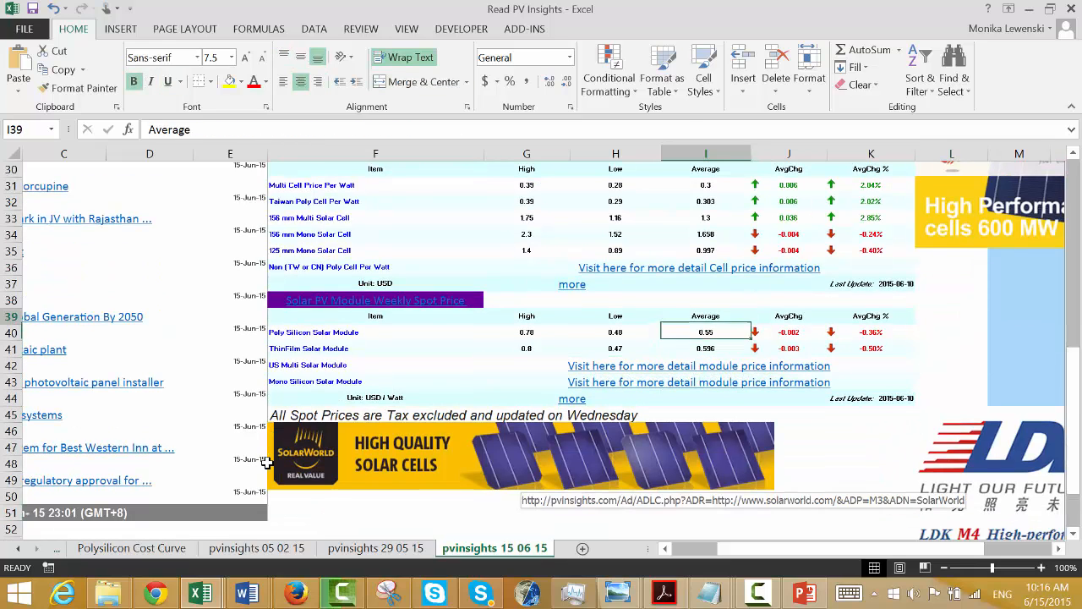
{"action": "key", "text": "Left"}
{"action": "key", "text": "Left"}
{"action": "key", "text": "Left"}
{"action": "key", "text": "Right"}
{"action": "key", "text": "Down"}
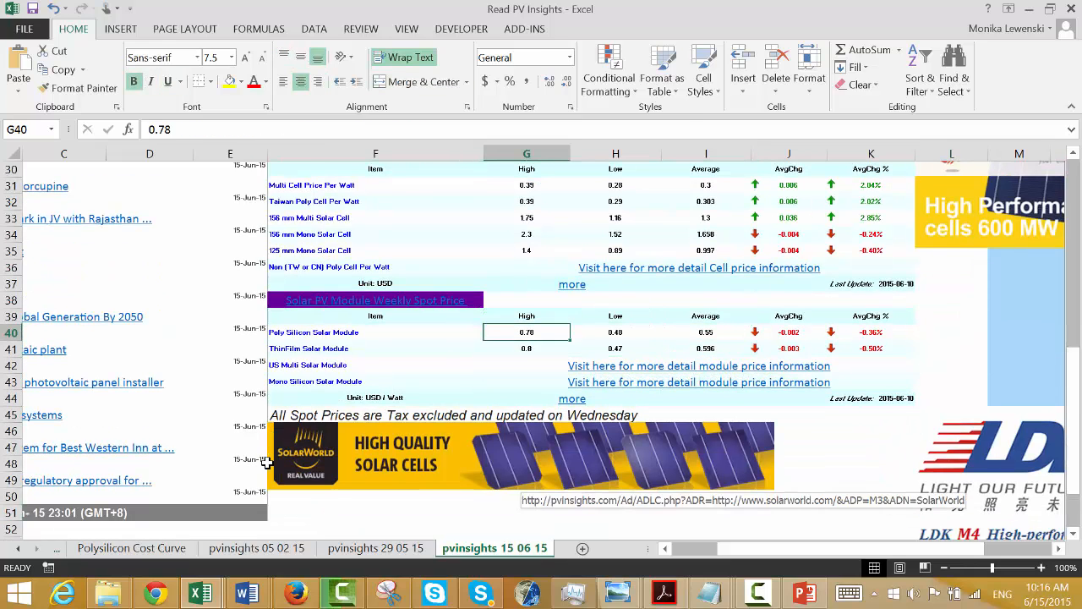
{"action": "key", "text": "Left"}
{"action": "key", "text": "Right"}
{"action": "key", "text": "Right"}
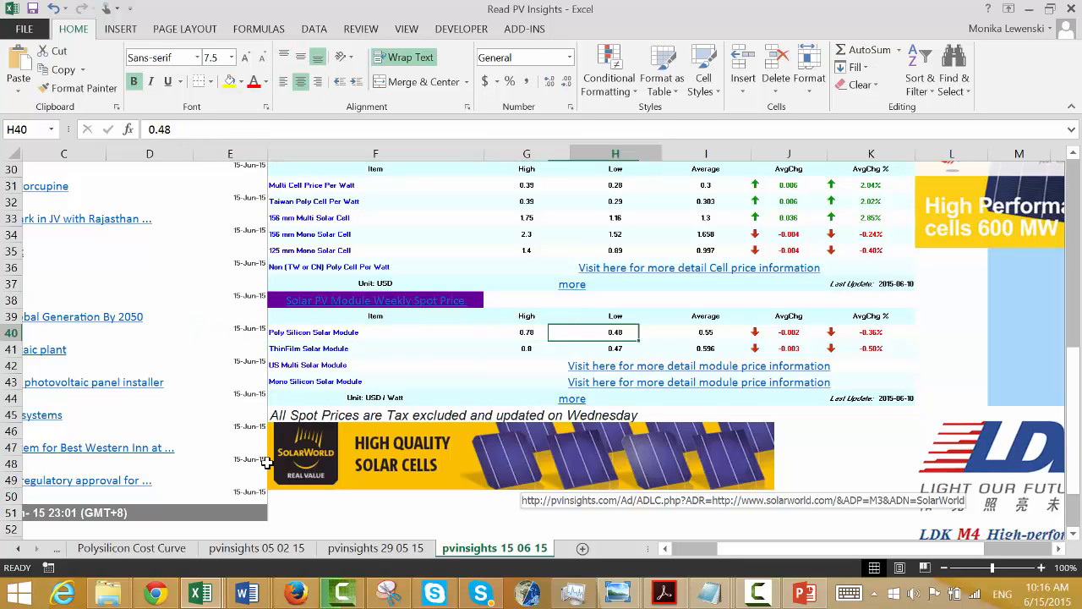
{"action": "key", "text": "Right"}
{"action": "key", "text": "Left"}
{"action": "key", "text": "Left"}
{"action": "key", "text": "Left"}
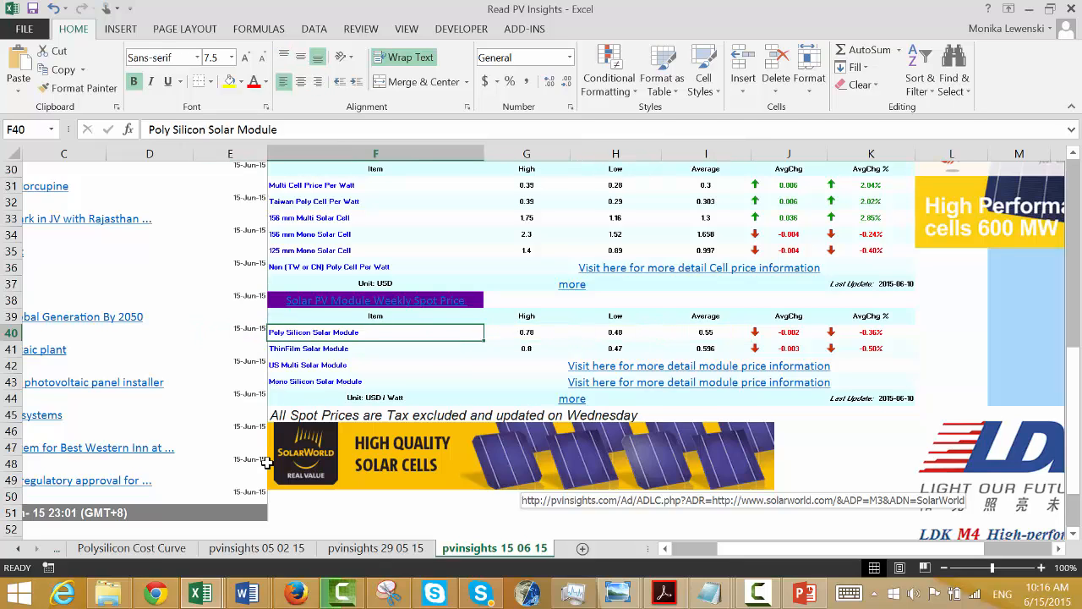
Compare the average spot prices of the Poly Silicon and ThinFilm Solar Modules in the module price table.
{"action": "key", "text": "Left"}
{"action": "key", "text": "Right"}
{"action": "key", "text": "Right"}
{"action": "key", "text": "Right"}
{"action": "key", "text": "Right"}
{"action": "key", "text": "Down"}
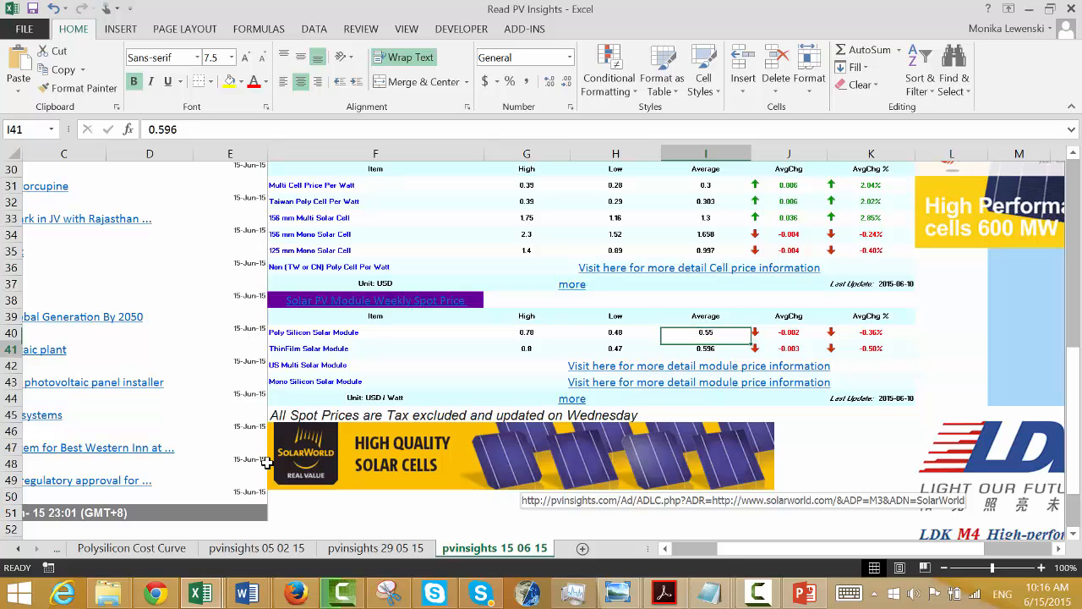
{"action": "key", "text": "Up"}
{"action": "key", "text": "Left"}
{"action": "key", "text": "Right"}
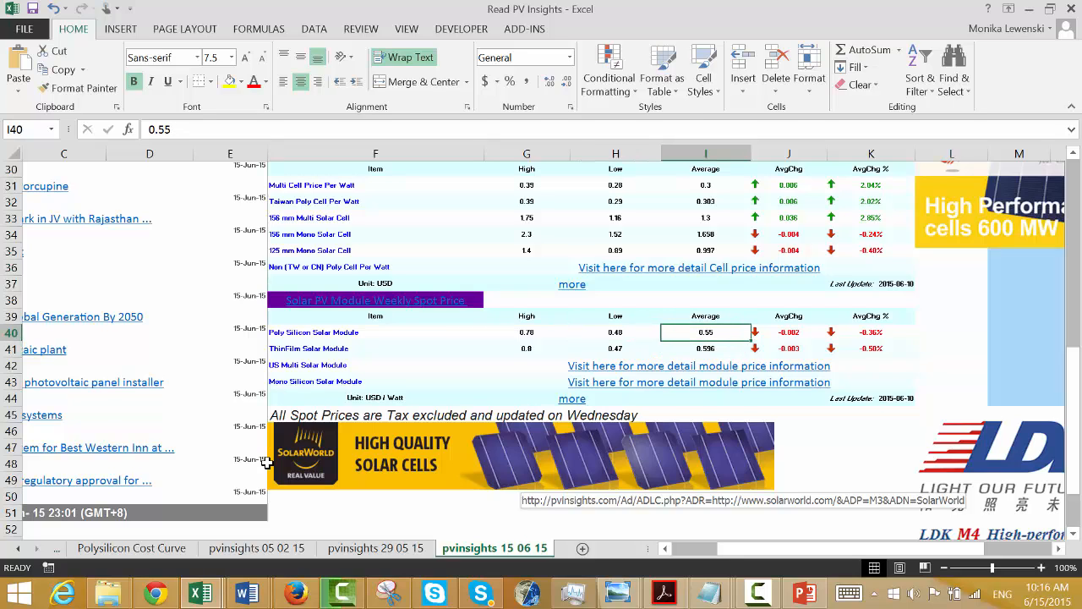
{"action": "key", "text": "Down"}
{"action": "key", "text": "Up"}
{"action": "key", "text": "Down"}
{"action": "key", "text": "Up"}
Examine the ThinFilm Solar Module's high and low spot prices alongside those of the Poly Silicon Solar Module.
{"action": "key", "text": "Down"}
{"action": "key", "text": "Left"}
{"action": "key", "text": "Left"}
{"action": "key", "text": "Left"}
{"action": "key", "text": "Left"}
{"action": "key", "text": "Left"}
{"action": "key", "text": "Left"}
{"action": "key", "text": "Left"}
{"action": "key", "text": "Left"}
{"action": "key", "text": "Right"}
{"action": "key", "text": "Right"}
{"action": "key", "text": "Right"}
{"action": "key", "text": "Right"}
{"action": "key", "text": "Right"}
{"action": "key", "text": "Right"}
{"action": "key", "text": "Right"}
{"action": "key", "text": "Right"}
{"action": "key", "text": "Right"}
{"action": "key", "text": "Right"}
{"action": "key", "text": "Right"}
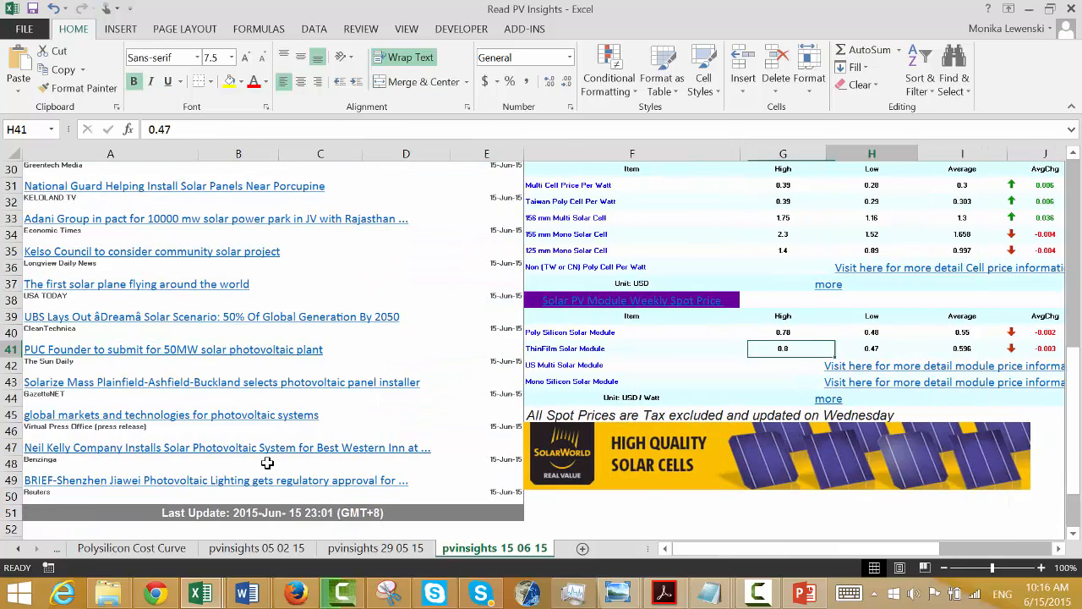
{"action": "key", "text": "Left"}
{"action": "key", "text": "Left"}
{"action": "key", "text": "Left"}
{"action": "key", "text": "Left"}
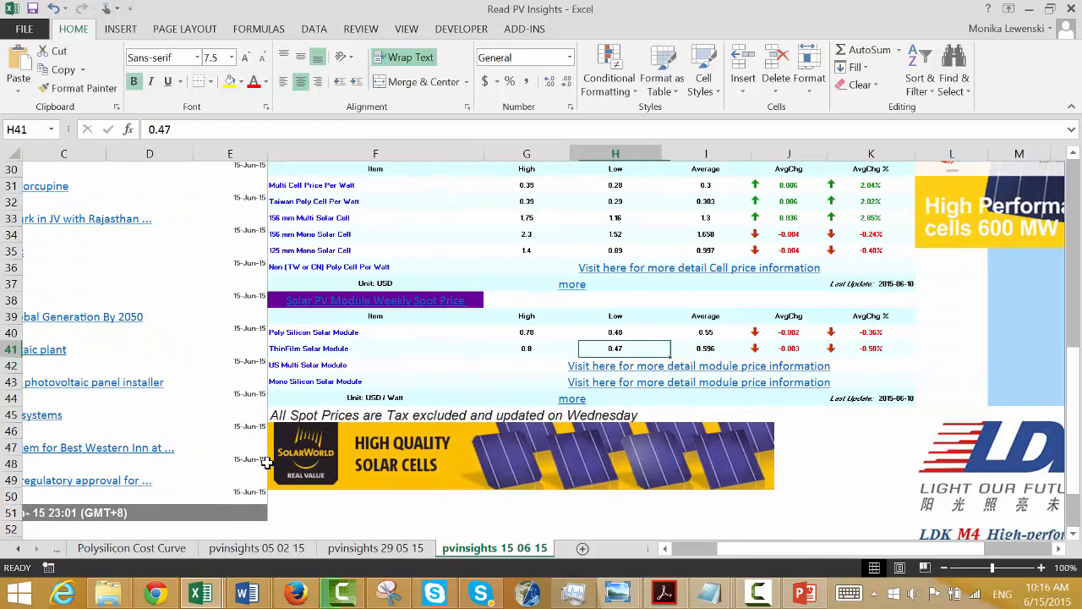
{"action": "key", "text": "Left"}
{"action": "key", "text": "Right"}
{"action": "key", "text": "Right"}
{"action": "key", "text": "Left"}
{"action": "key", "text": "Left"}
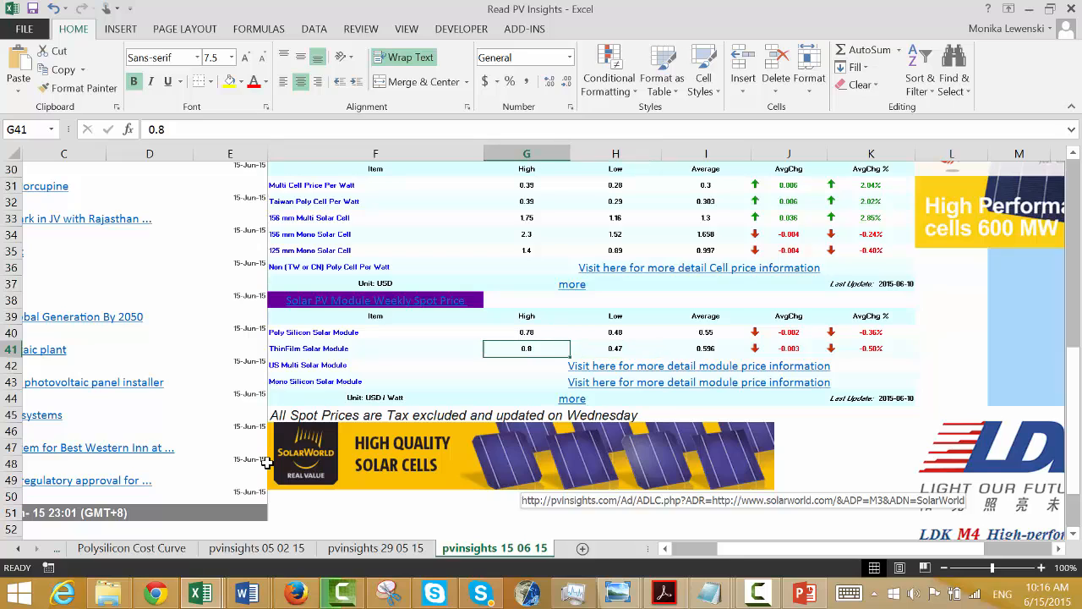
{"action": "key", "text": "Right"}
{"action": "key", "text": "Up"}
{"action": "key", "text": "Left"}
{"action": "key", "text": "Down"}
{"action": "key", "text": "Right"}
{"action": "key", "text": "Up"}
{"action": "key", "text": "Right"}
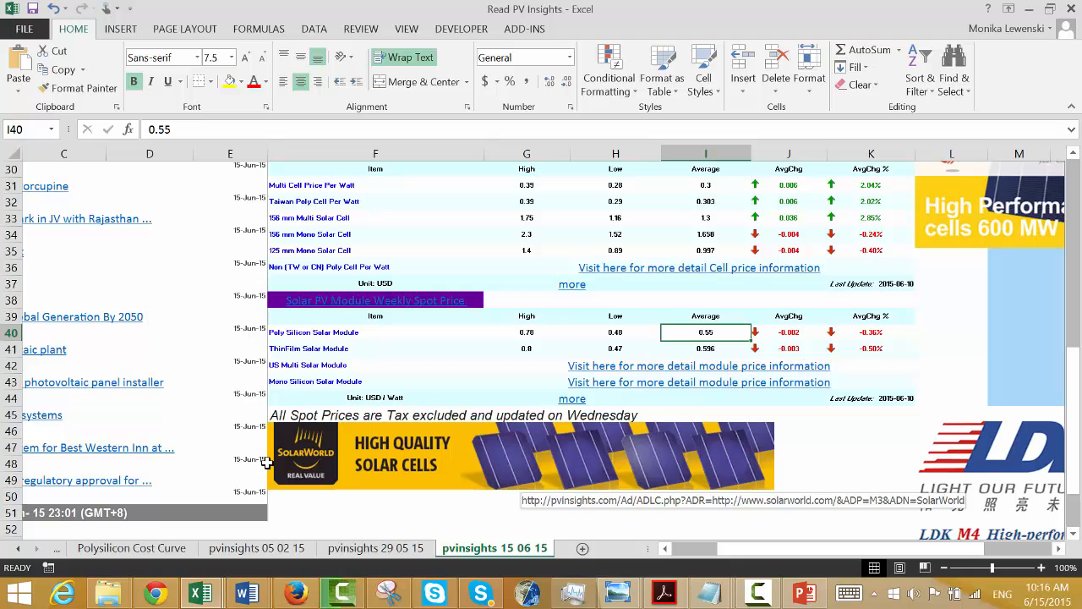
Return to the Base Sheet and inspect the source-sheet formula for the Poly Silicon Solar Module in D9.
{"action": "key", "text": "ctrl+Page_Up"}
{"action": "key", "text": "ctrl+Page_Up"}
{"action": "key", "text": "ctrl+Page_Up"}
{"action": "key", "text": "ctrl+Page_Up"}
{"action": "key", "text": "ctrl+Page_Up"}
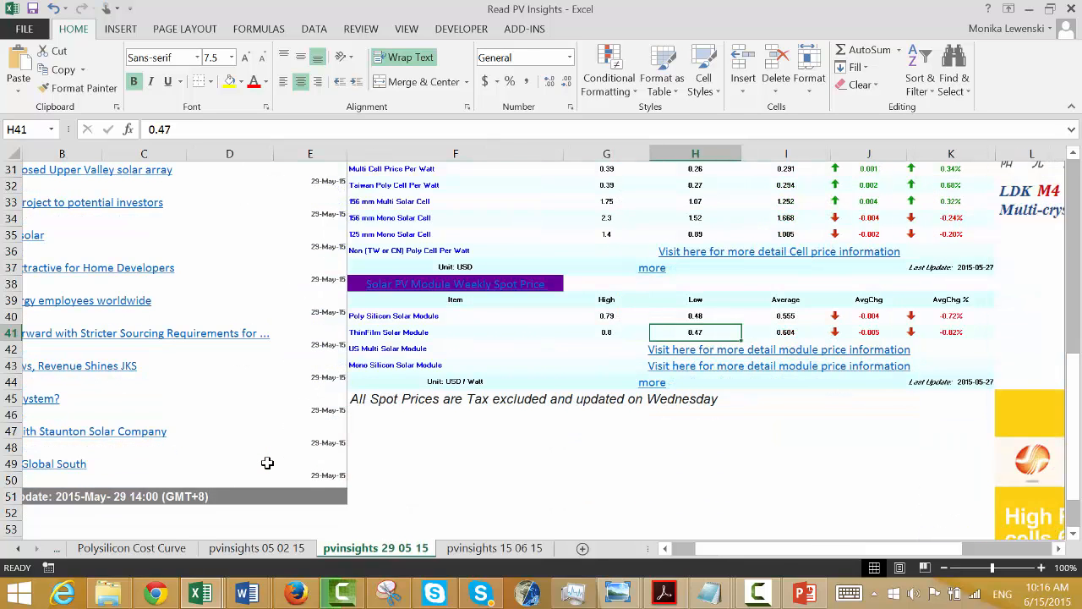
{"action": "key", "text": "Up"}
{"action": "key", "text": "Up"}
{"action": "key", "text": "Up"}
{"action": "key", "text": "Up"}
{"action": "key", "text": "Up"}
{"action": "key", "text": "Up"}
{"action": "key", "text": "Up"}
{"action": "key", "text": "Up"}
{"action": "key", "text": "Up"}
{"action": "key", "text": "Up"}
{"action": "key", "text": "Up"}
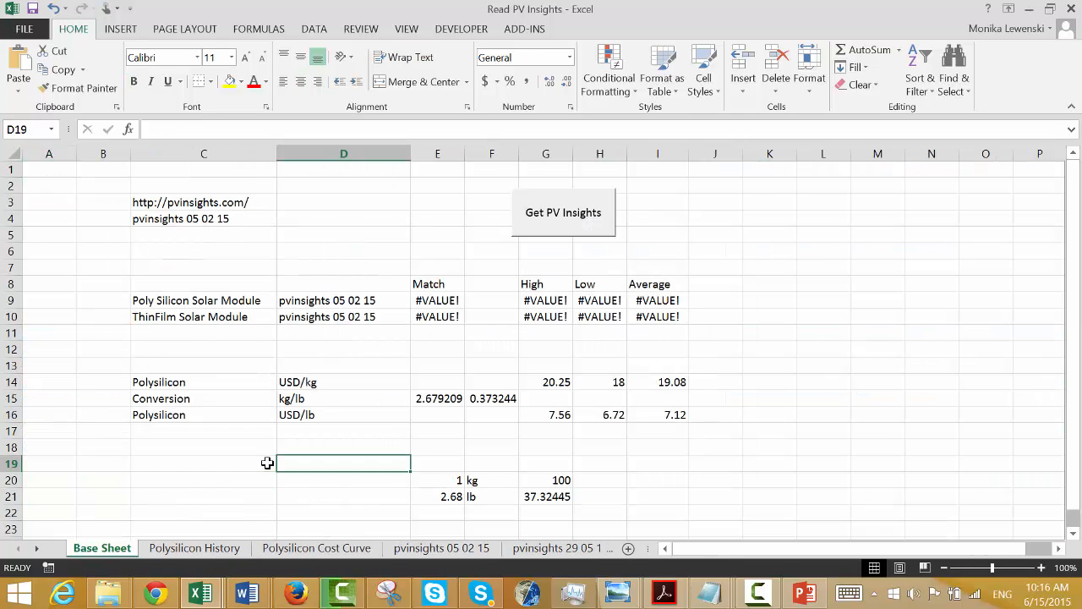
{"action": "key", "text": "Down"}
{"action": "key", "text": "Up"}
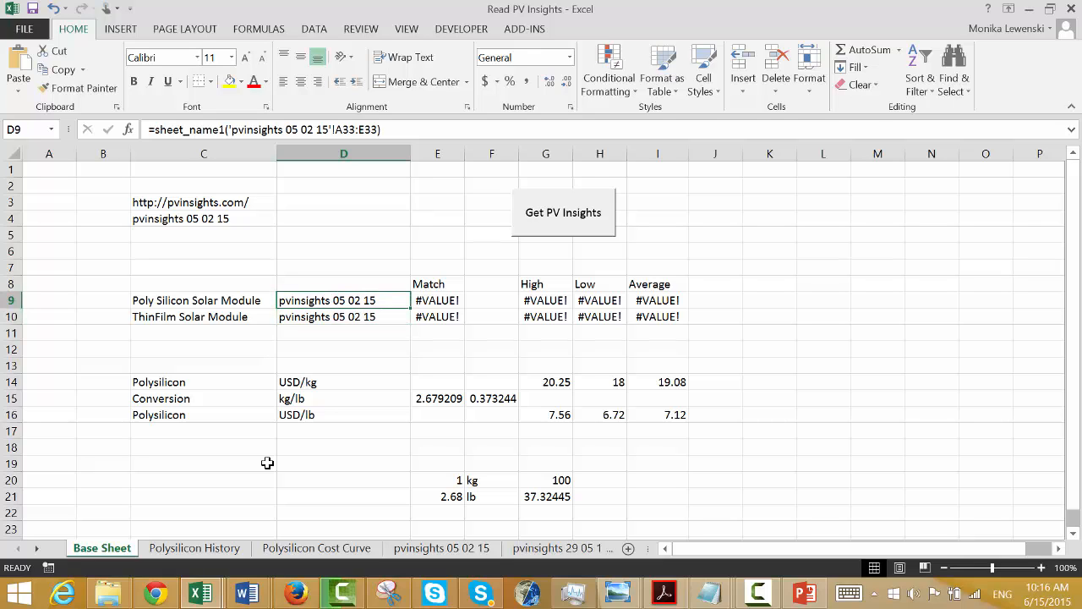
{"action": "key", "text": "F2"}
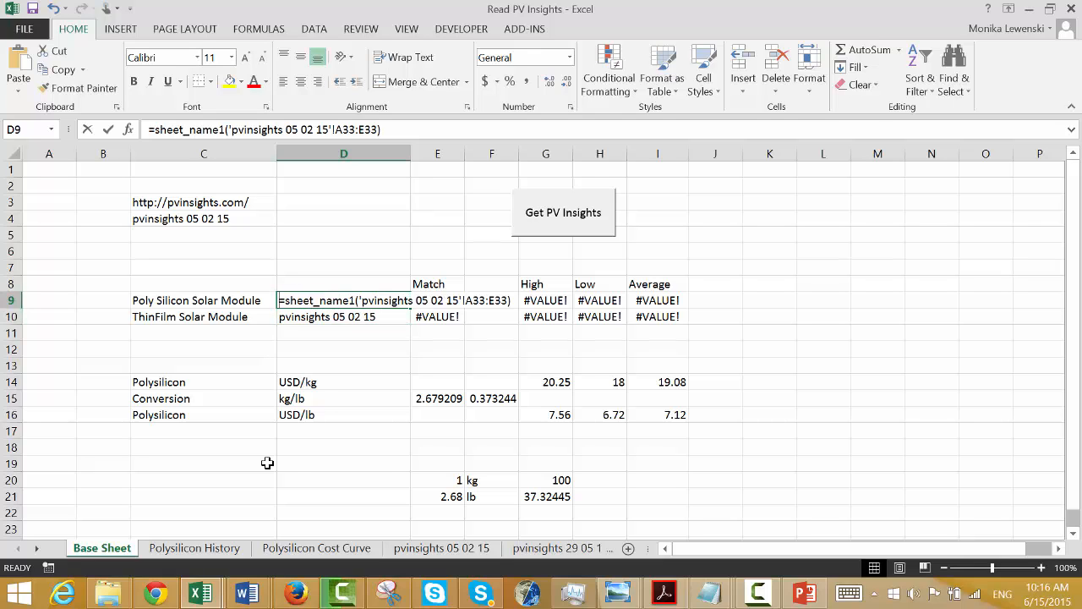
{"action": "key", "text": "Escape"}
Enter the formula =sheet_name1('pvinsights 15 06 15'!F51:K51) in D9 to reference the newest price sheet.
{"action": "type", "text": "=sh"}
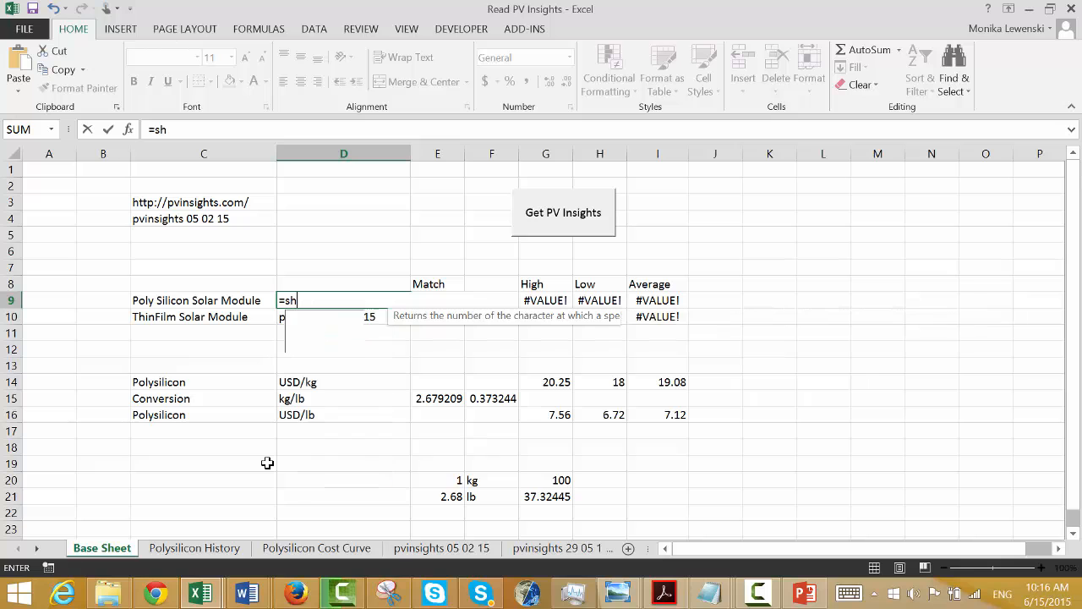
{"action": "key", "text": "Down"}
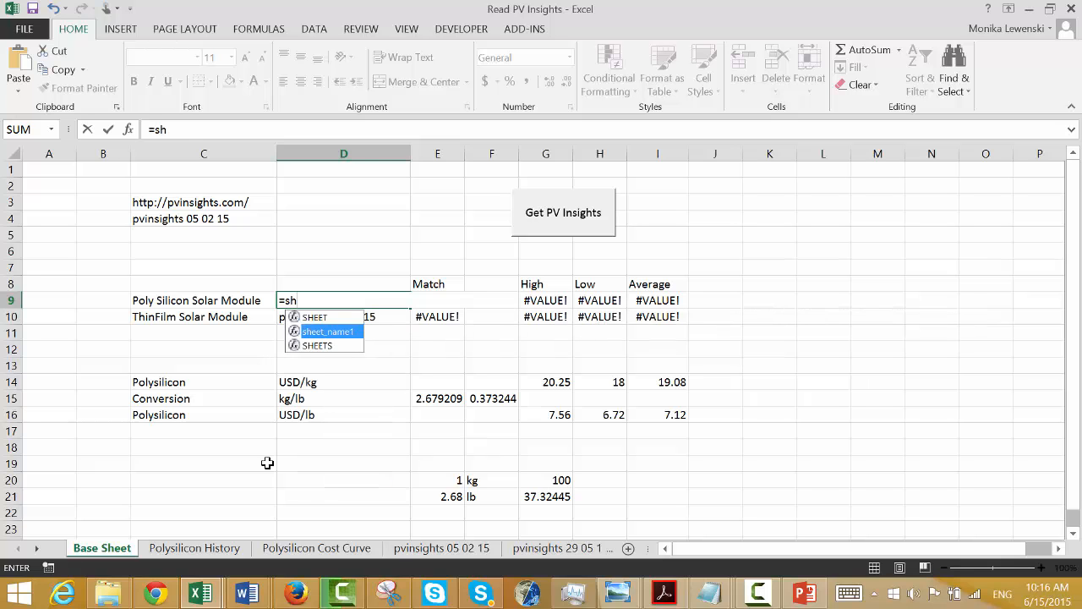
{"action": "key", "text": "Tab"}
{"action": "key", "text": "ctrl+Page_Down"}
{"action": "key", "text": "ctrl+Page_Down"}
{"action": "key", "text": "ctrl+Page_Down"}
{"action": "key", "text": "ctrl+Page_Down"}
{"action": "key", "text": "ctrl+Page_Down"}
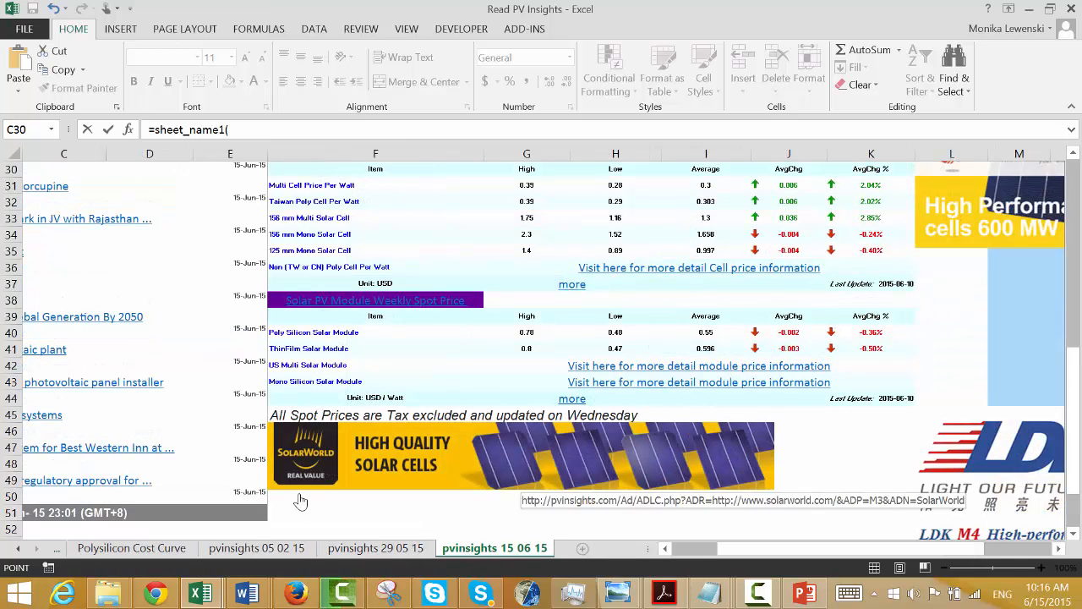
{"action": "left_click", "coordinate": [333, 510]}
{"action": "key", "text": "Return"}
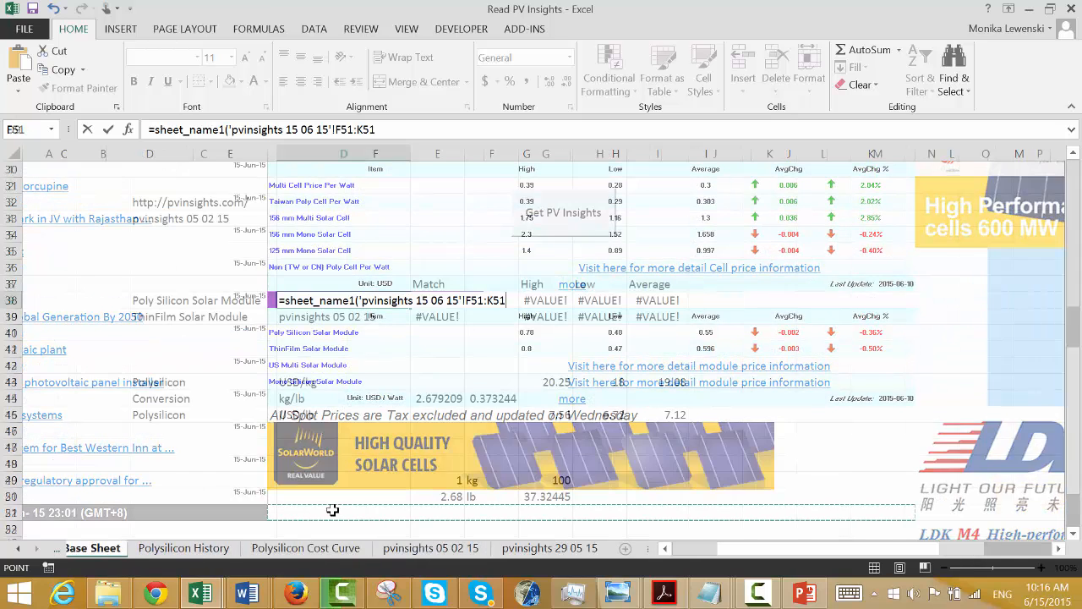
Check the Match row number and the High, Low and Average prices for the Poly Silicon Solar Module in row 9.
{"action": "key", "text": "Up"}
{"action": "key", "text": "Right"}
{"action": "key", "text": "Right"}
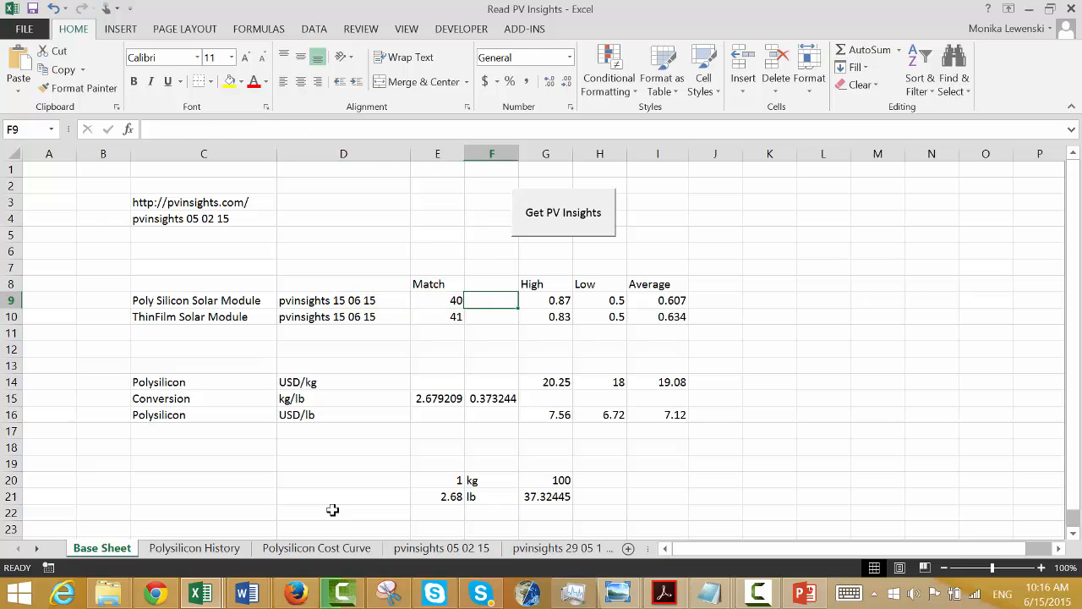
{"action": "key", "text": "Left"}
{"action": "key", "text": "Left"}
{"action": "key", "text": "Right"}
{"action": "key", "text": "Right"}
{"action": "key", "text": "Left"}
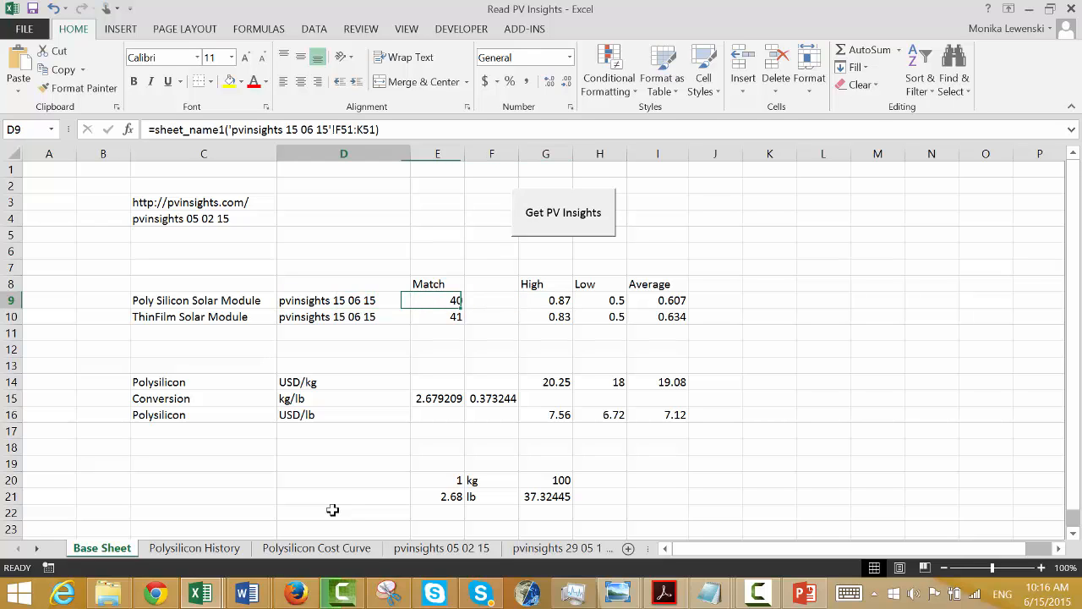
{"action": "key", "text": "Left"}
{"action": "key", "text": "Left"}
{"action": "key", "text": "Right"}
{"action": "key", "text": "Right"}
{"action": "key", "text": "Right"}
{"action": "key", "text": "Right"}
{"action": "key", "text": "Right"}
{"action": "key", "text": "Right"}
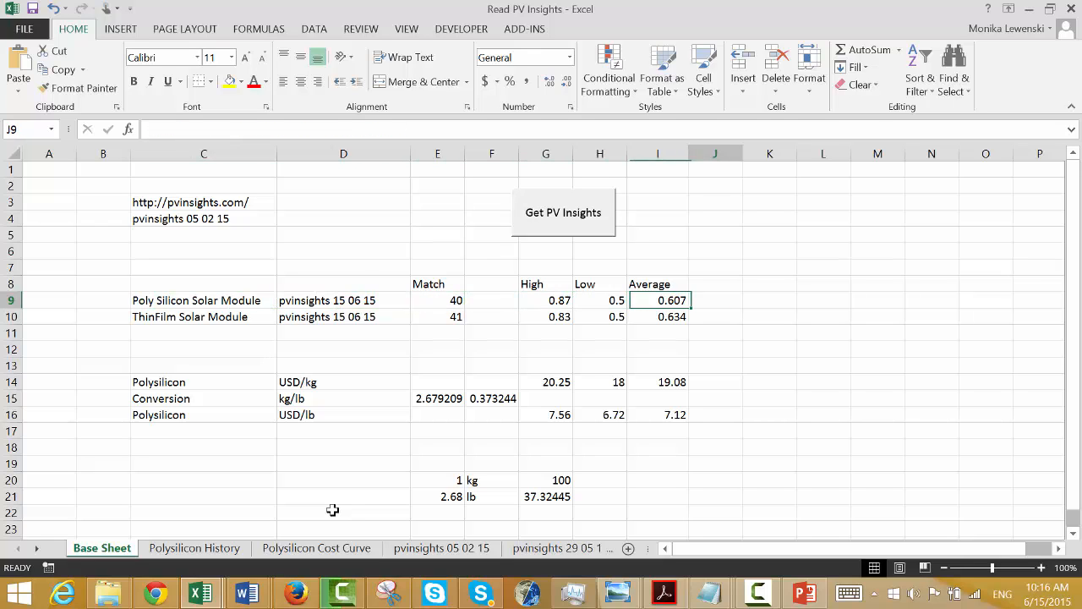
{"action": "key", "text": "Right"}
{"action": "key", "text": "Left"}
{"action": "key", "text": "Left"}
{"action": "key", "text": "Left"}
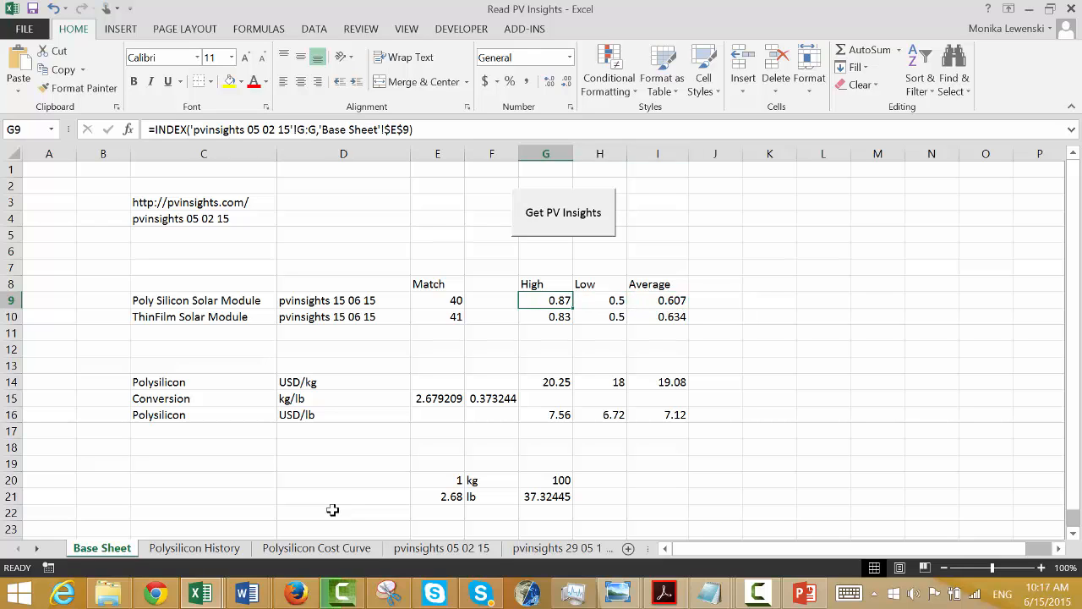
Re-enter the source-sheet formula in D9 as =sheet_name1('pvinsights 15 06 15'!F52:K52).
{"action": "key", "text": "Left"}
{"action": "key", "text": "Left"}
{"action": "key", "text": "Left"}
{"action": "type", "text": "="}
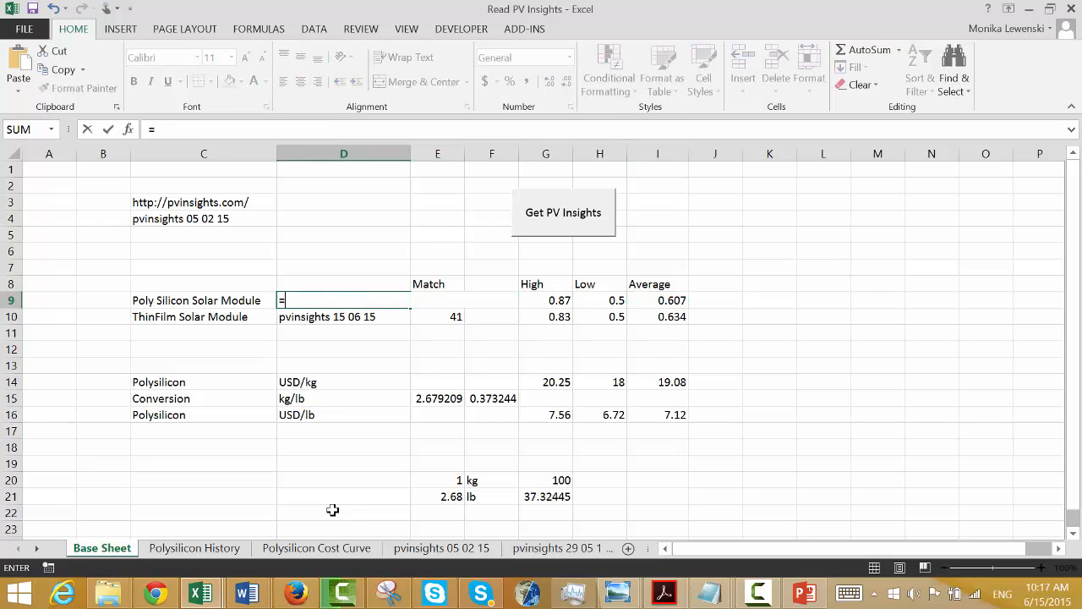
{"action": "type", "text": "sh"}
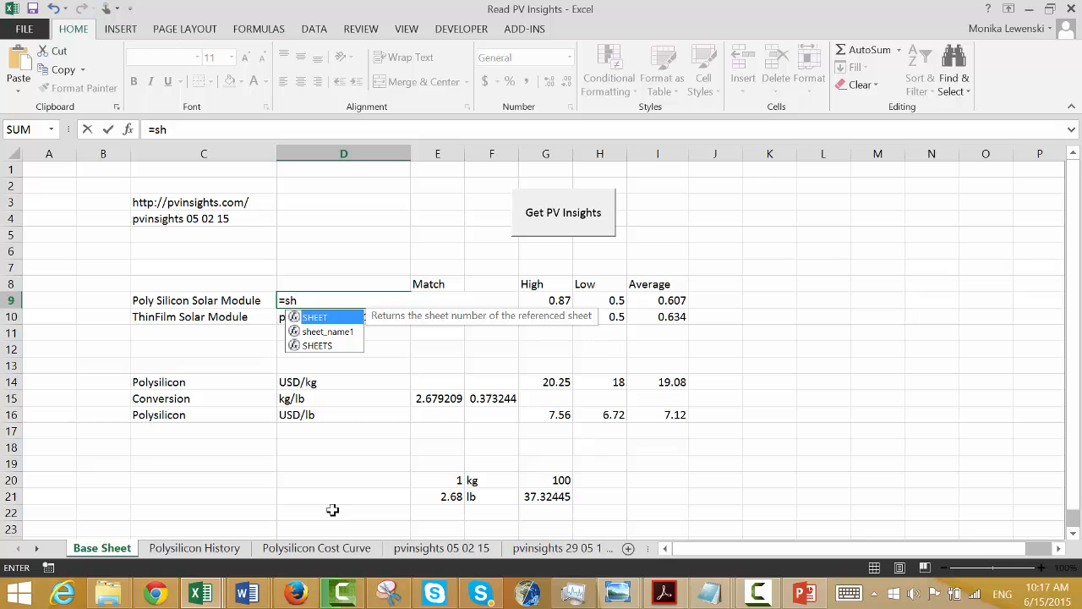
{"action": "key", "text": "Down"}
{"action": "key", "text": "Tab"}
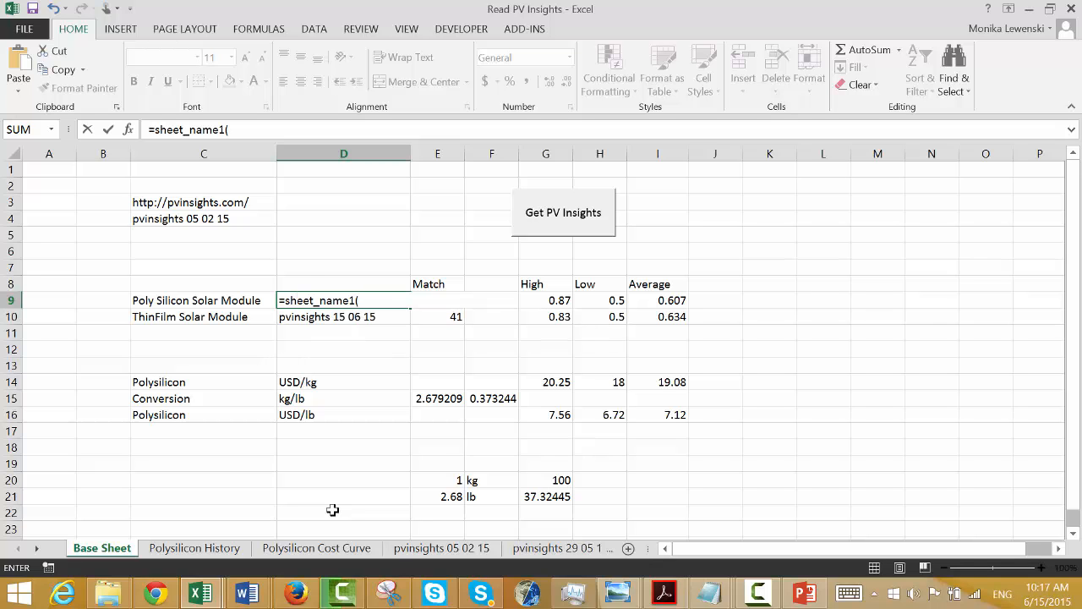
{"action": "key", "text": "ctrl+Page_Down"}
{"action": "key", "text": "ctrl+Page_Down"}
{"action": "key", "text": "ctrl+Page_Down"}
{"action": "key", "text": "ctrl+Page_Down"}
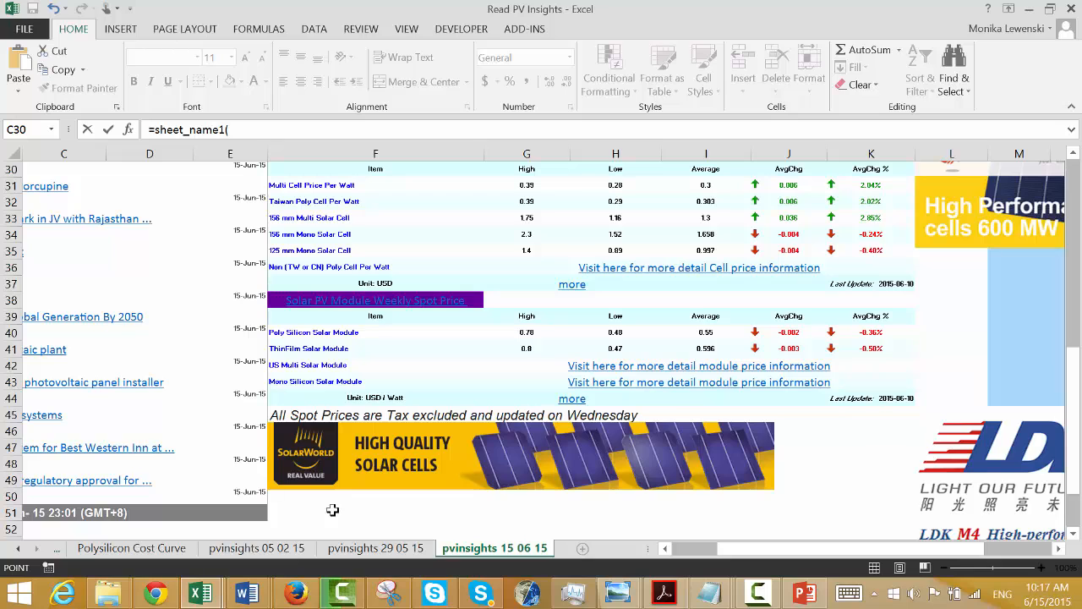
{"action": "left_click", "coordinate": [306, 522]}
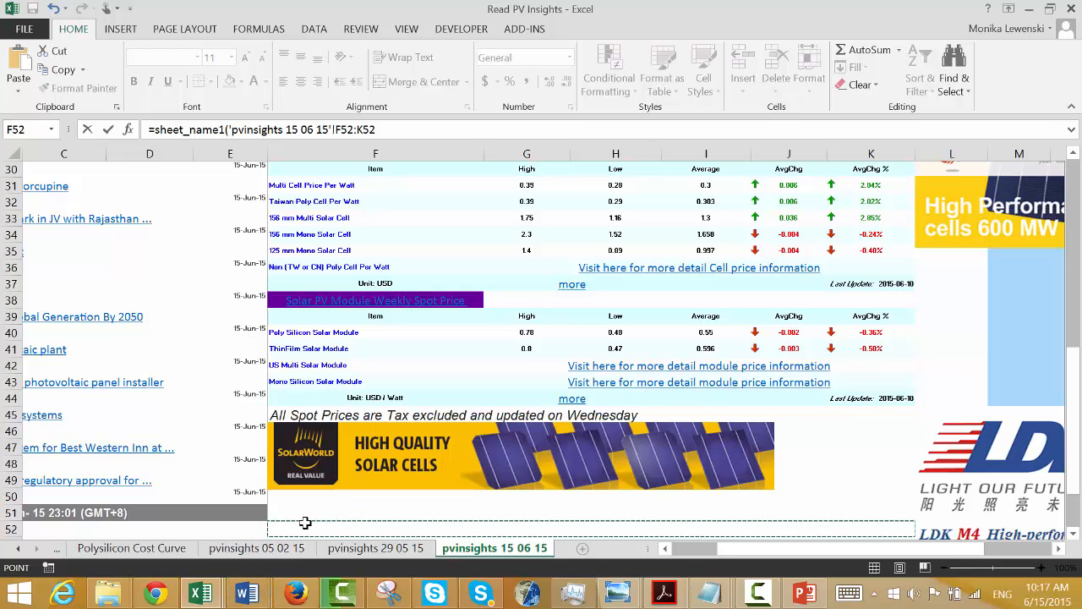
{"action": "key", "text": "Return"}
{"action": "key", "text": "Up"}
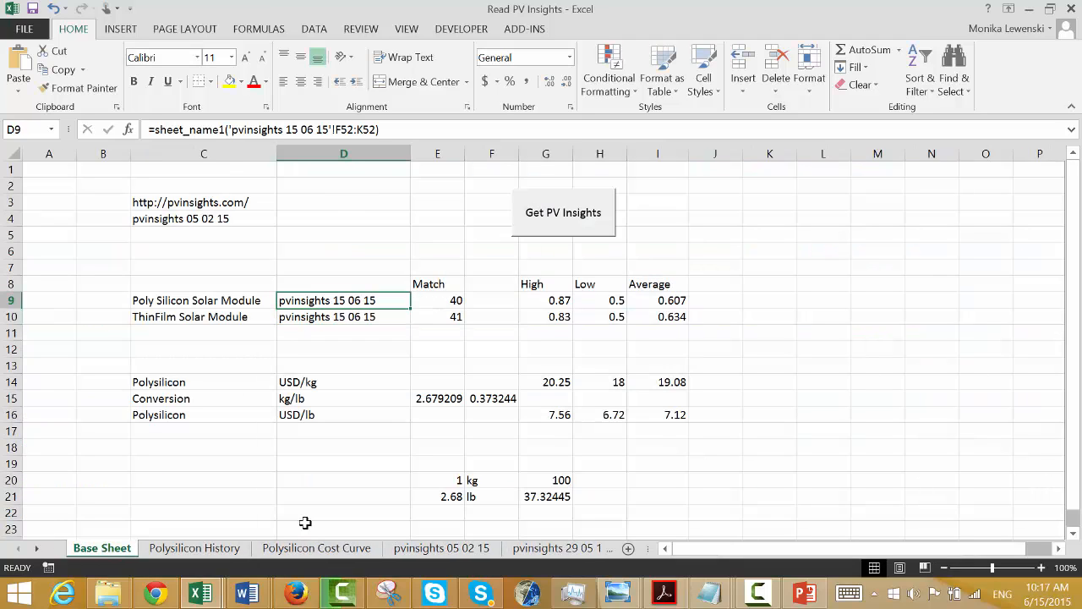
Inspect the match_partial formula in E9 and the INDEX price formulas in G9 to I9.
{"action": "key", "text": "Right"}
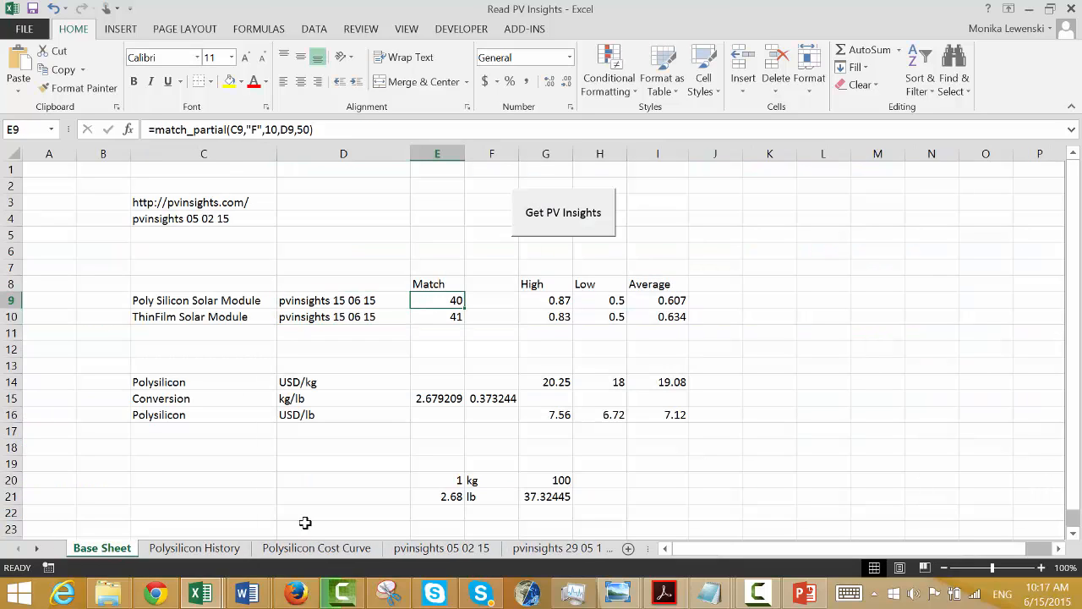
{"action": "key", "text": "F2"}
{"action": "key", "text": "Return"}
{"action": "key", "text": "Up"}
{"action": "key", "text": "Right"}
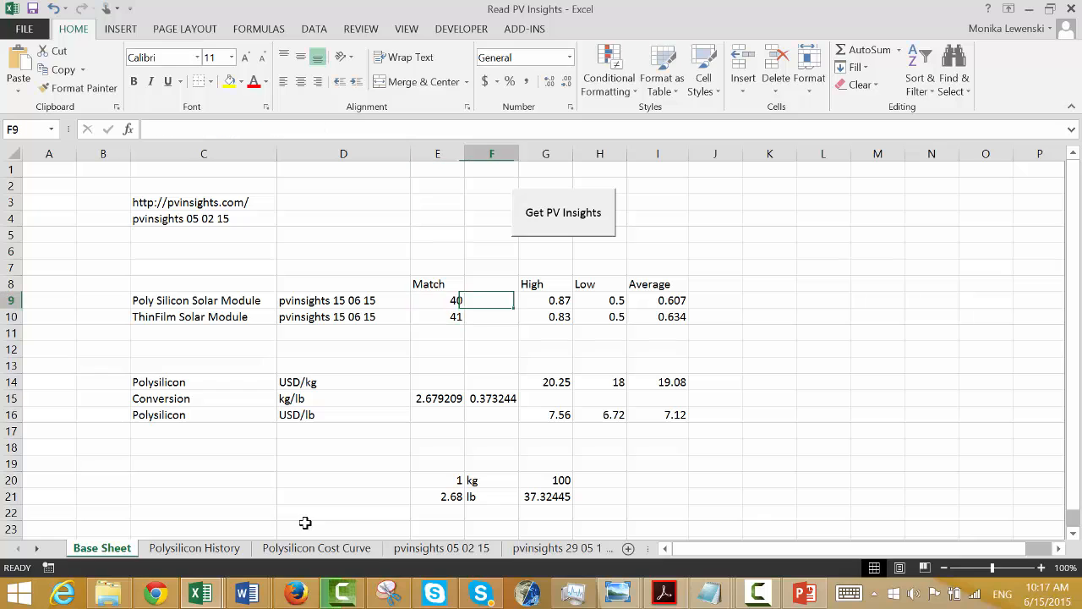
{"action": "key", "text": "Right"}
{"action": "key", "text": "F2"}
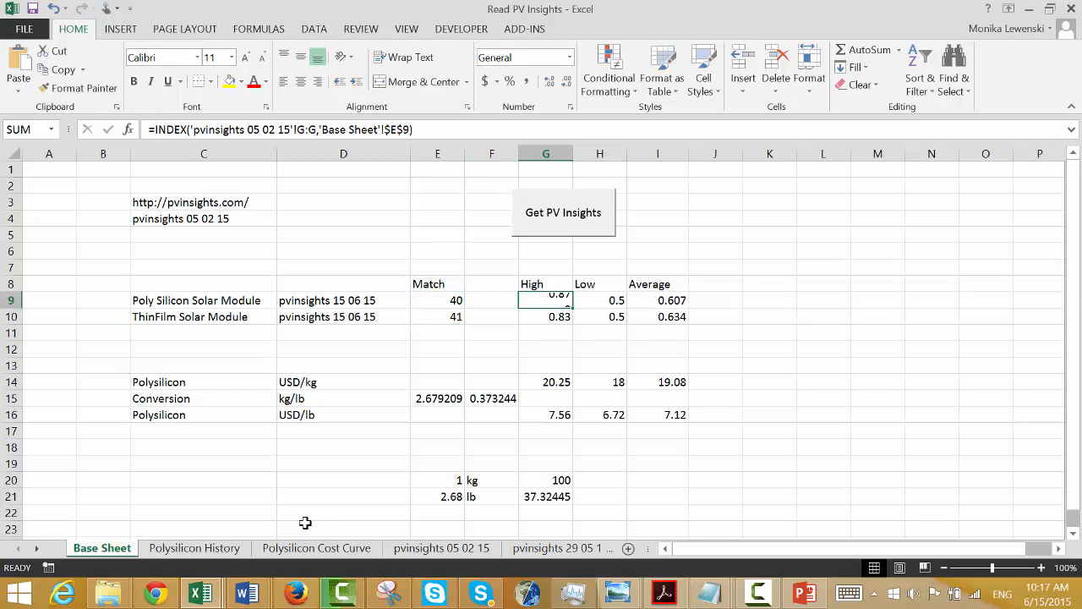
{"action": "key", "text": "Escape"}
{"action": "key", "text": "Right"}
{"action": "key", "text": "Right"}
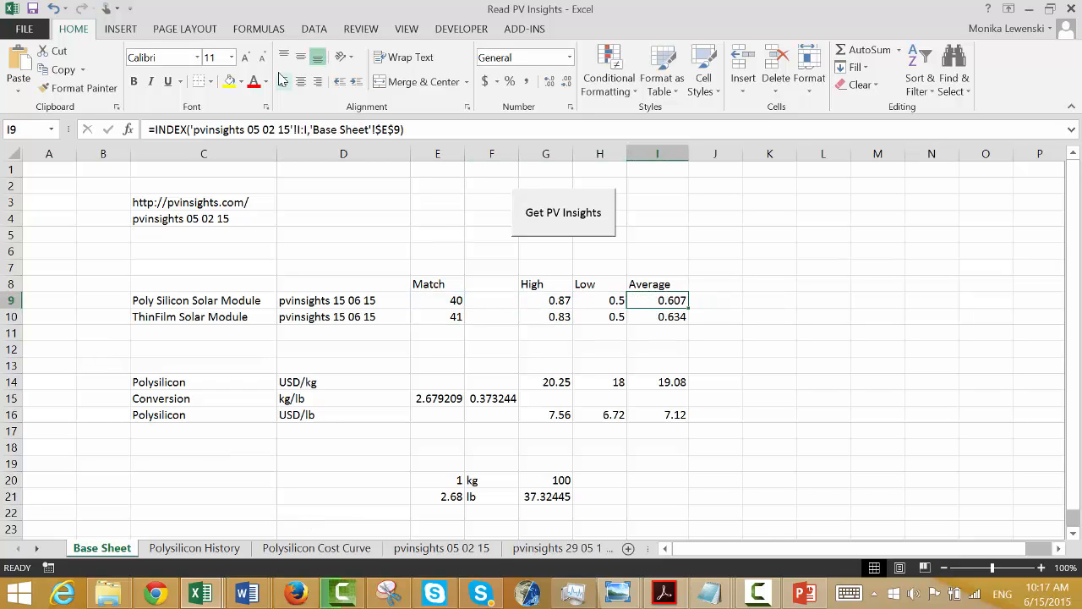
{"action": "left_click", "coordinate": [258, 29]}
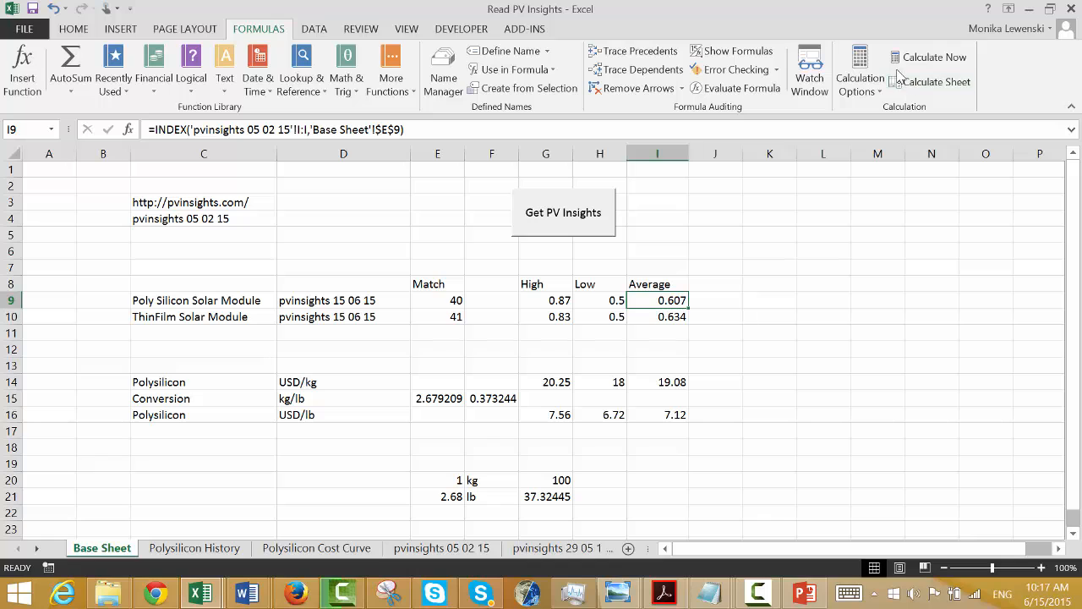
{"action": "left_click", "coordinate": [758, 599]}
{"action": "left_click", "coordinate": [890, 382]}
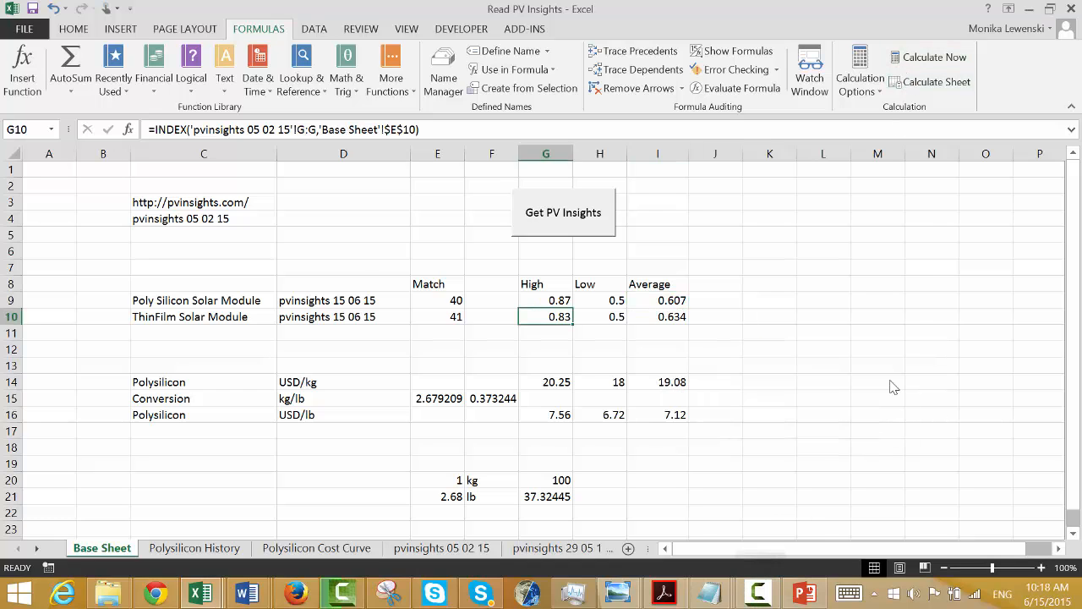
Remove the hard-coded 'pvinsights 05 02 15' sheet name from the High price INDEX formula in G9.
{"action": "key", "text": "Left"}
{"action": "key", "text": "Up"}
{"action": "key", "text": "Right"}
{"action": "key", "text": "F2"}
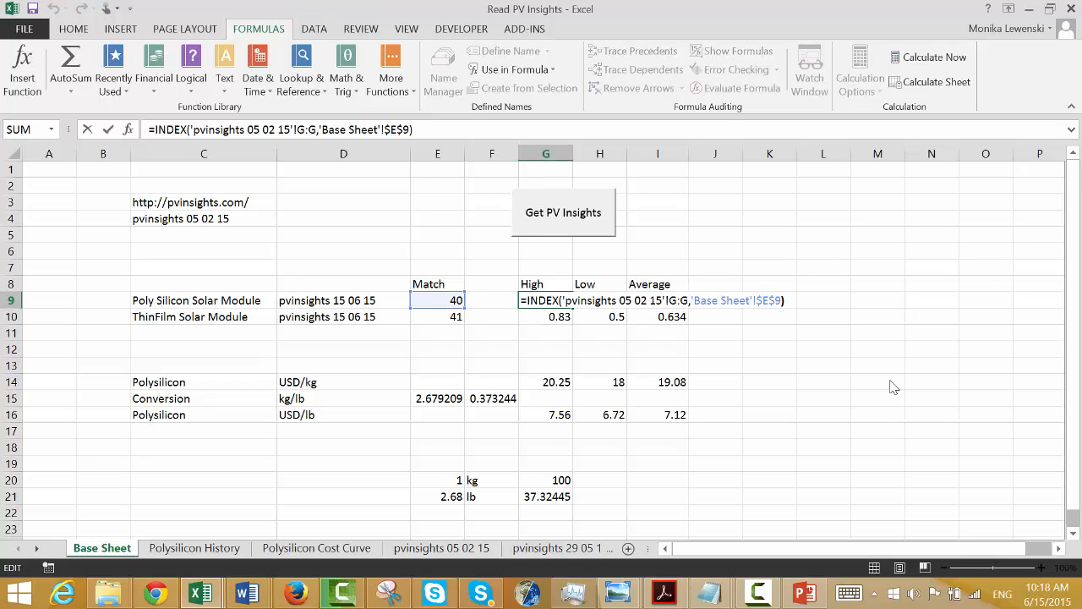
{"action": "key", "text": "Left"}
{"action": "key", "text": "Left"}
{"action": "key", "text": "Left"}
{"action": "key", "text": "Left"}
{"action": "key", "text": "Left"}
{"action": "key", "text": "Left"}
{"action": "key", "text": "Left"}
{"action": "key", "text": "Left"}
{"action": "key", "text": "Left"}
{"action": "key", "text": "Left"}
{"action": "key", "text": "Left"}
{"action": "key", "text": "Left"}
{"action": "key", "text": "Left"}
{"action": "key", "text": "Left"}
{"action": "key", "text": "Left"}
{"action": "key", "text": "Left"}
{"action": "key", "text": "Left"}
{"action": "key", "text": "Left"}
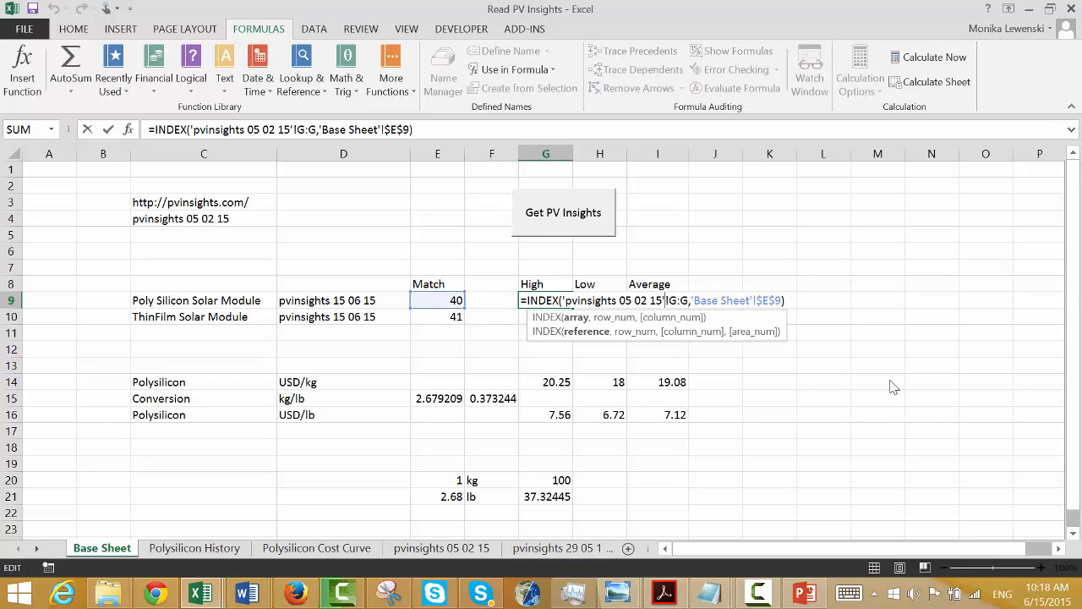
{"action": "key", "text": "BackSpace"}
{"action": "key", "text": "BackSpace"}
{"action": "key", "text": "BackSpace"}
{"action": "key", "text": "BackSpace"}
{"action": "key", "text": "BackSpace"}
{"action": "key", "text": "BackSpace"}
{"action": "key", "text": "BackSpace"}
{"action": "key", "text": "BackSpace"}
{"action": "key", "text": "BackSpace"}
{"action": "key", "text": "BackSpace"}
{"action": "key", "text": "BackSpace"}
{"action": "key", "text": "BackSpace"}
{"action": "key", "text": "BackSpace"}
{"action": "key", "text": "BackSpace"}
{"action": "key", "text": "BackSpace"}
{"action": "key", "text": "BackSpace"}
{"action": "key", "text": "BackSpace"}
{"action": "key", "text": "BackSpace"}
{"action": "key", "text": "BackSpace"}
{"action": "key", "text": "BackSpace"}
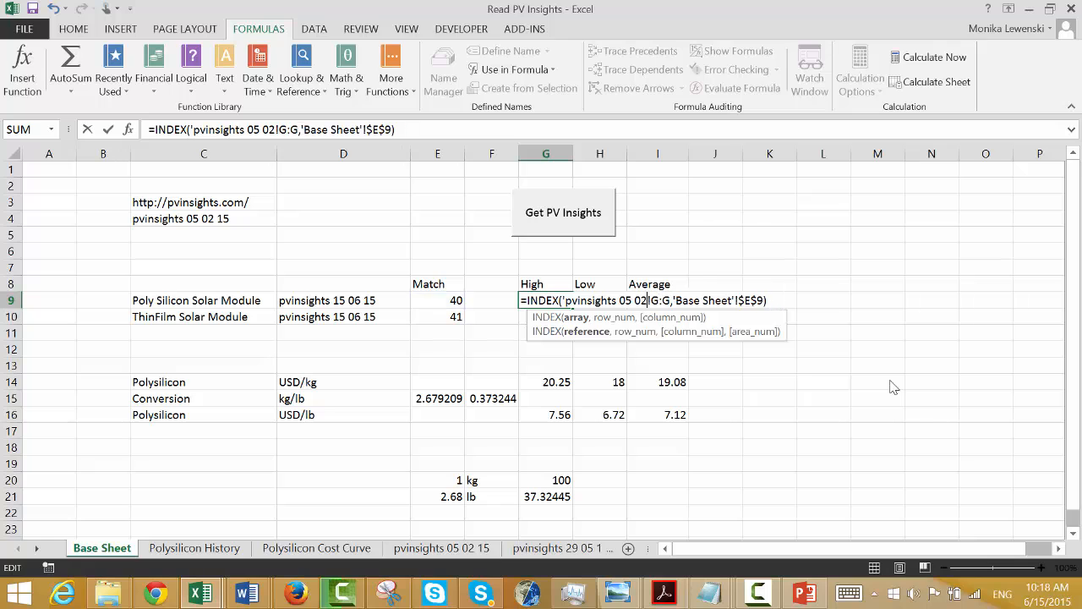
{"action": "key", "text": "BackSpace"}
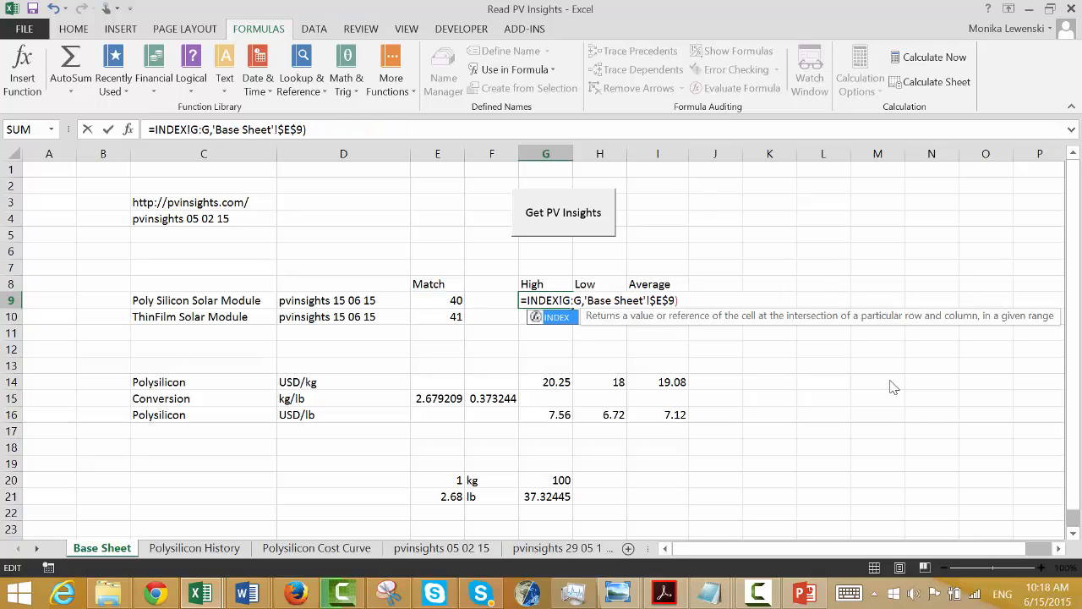
Build the array argument in G9 as the text "'"&$D9&"'!G:G", taking the sheet name from column D.
{"action": "type", "text": "(\""}
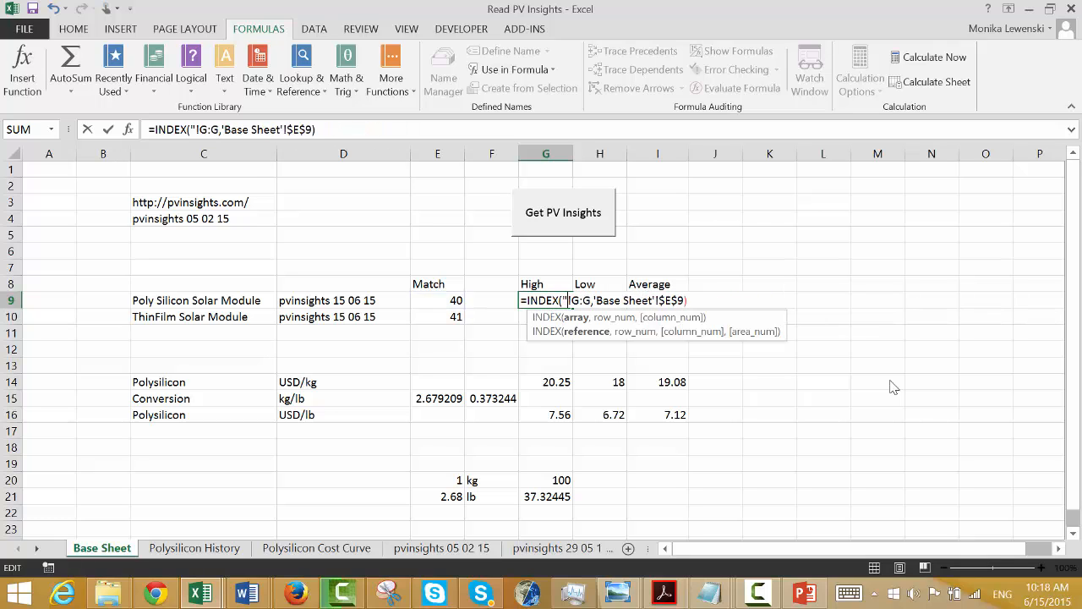
{"action": "type", "text": "'\""}
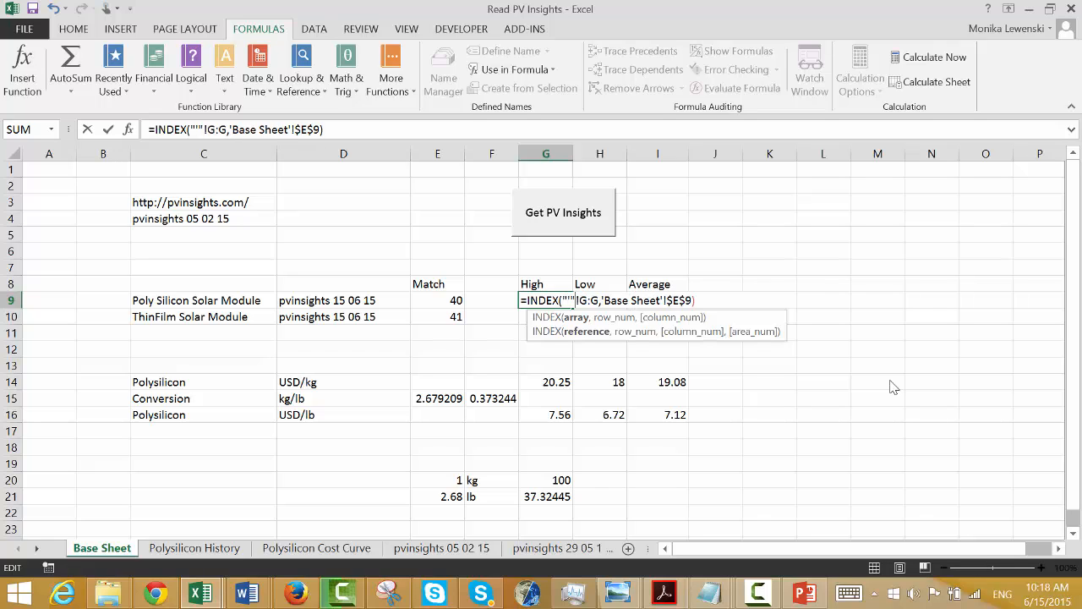
{"action": "type", "text": "&"}
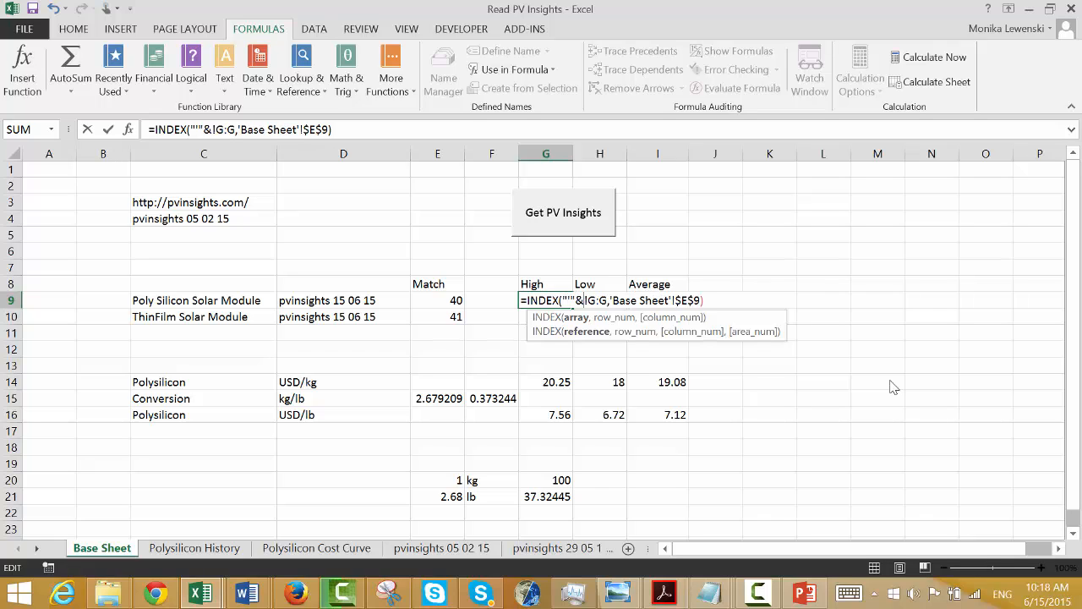
{"action": "left_click", "coordinate": [372, 301]}
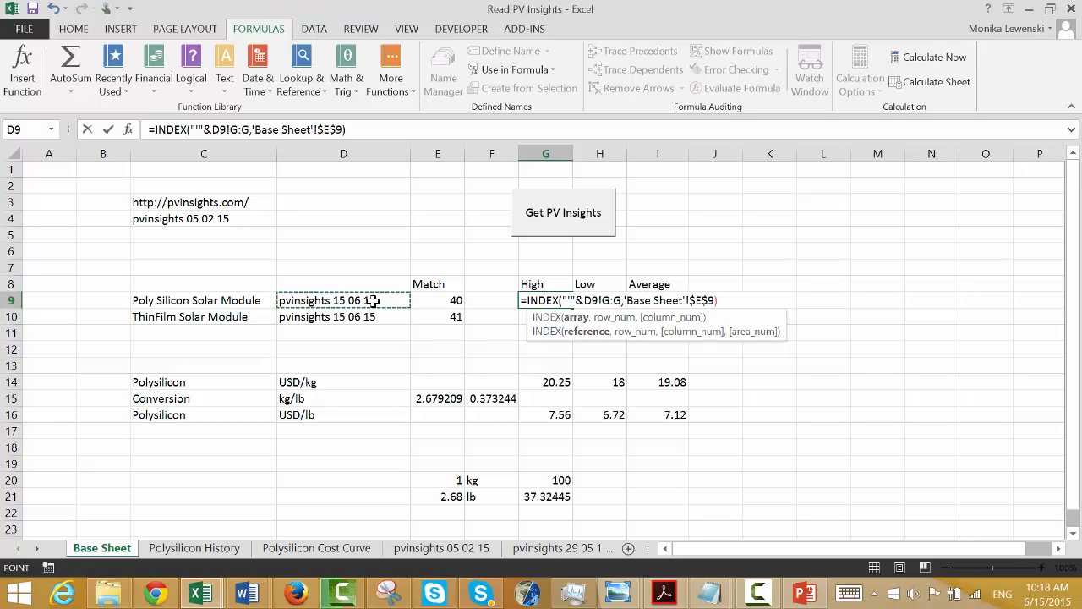
{"action": "key", "text": "F4"}
{"action": "key", "text": "F4"}
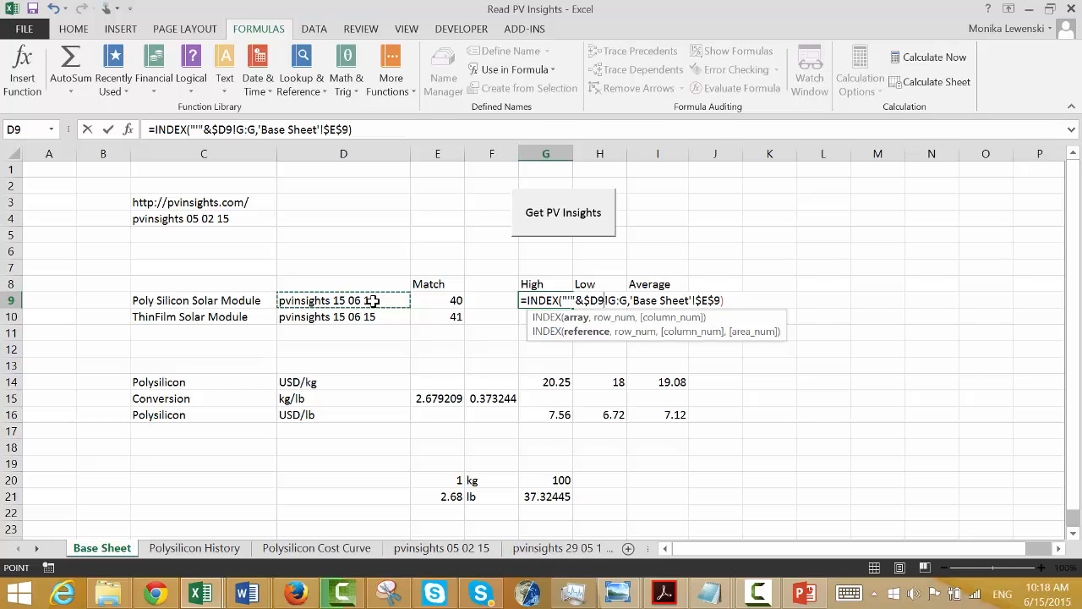
{"action": "type", "text": "&\"'"}
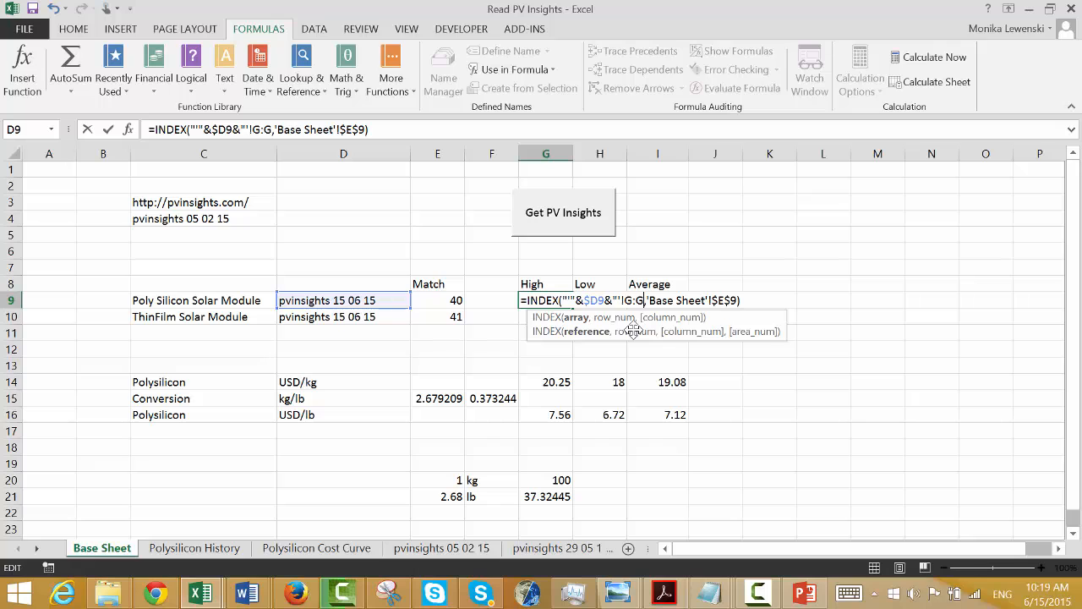
{"action": "type", "text": "\""}
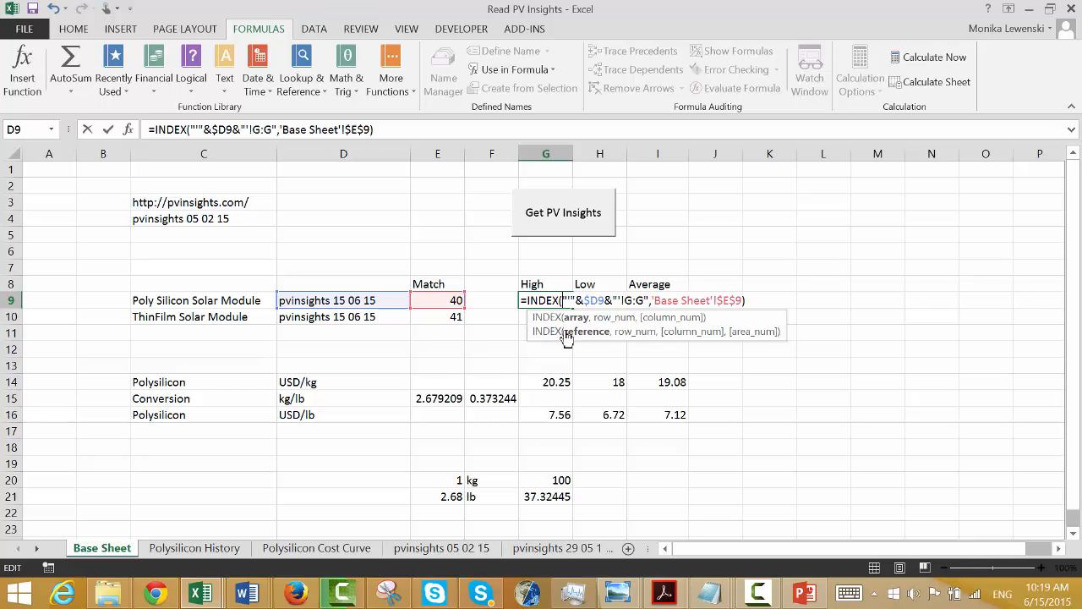
Wrap the text reference in INDIRECT so G9 reads =INDEX(INDIRECT("'"&$D9&"'!G:G"),'Base Sheet'!$E$9).
{"action": "type", "text": "ind"}
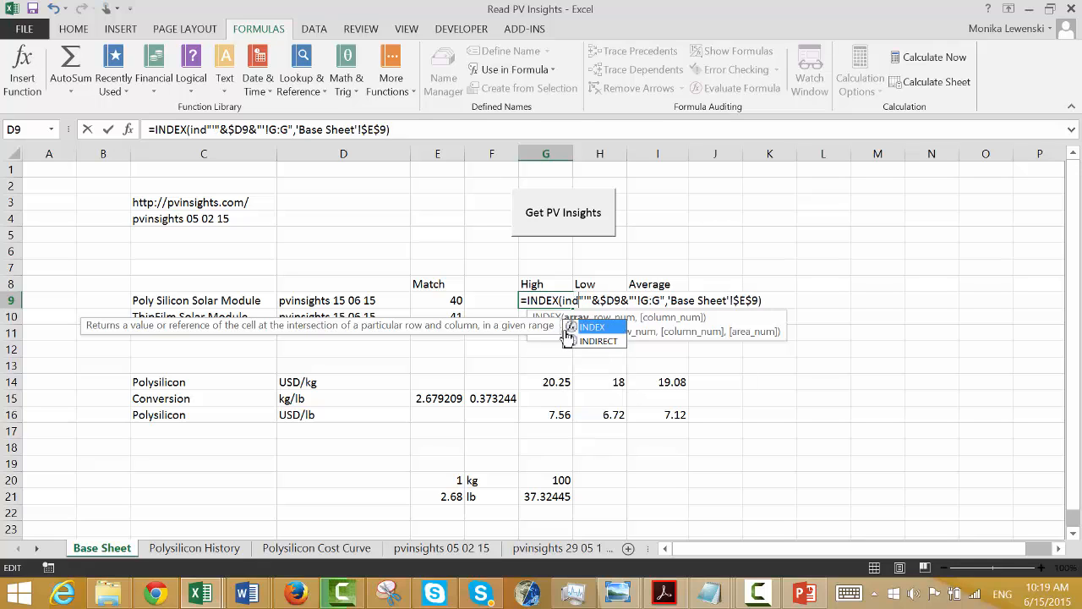
{"action": "left_click", "coordinate": [589, 341]}
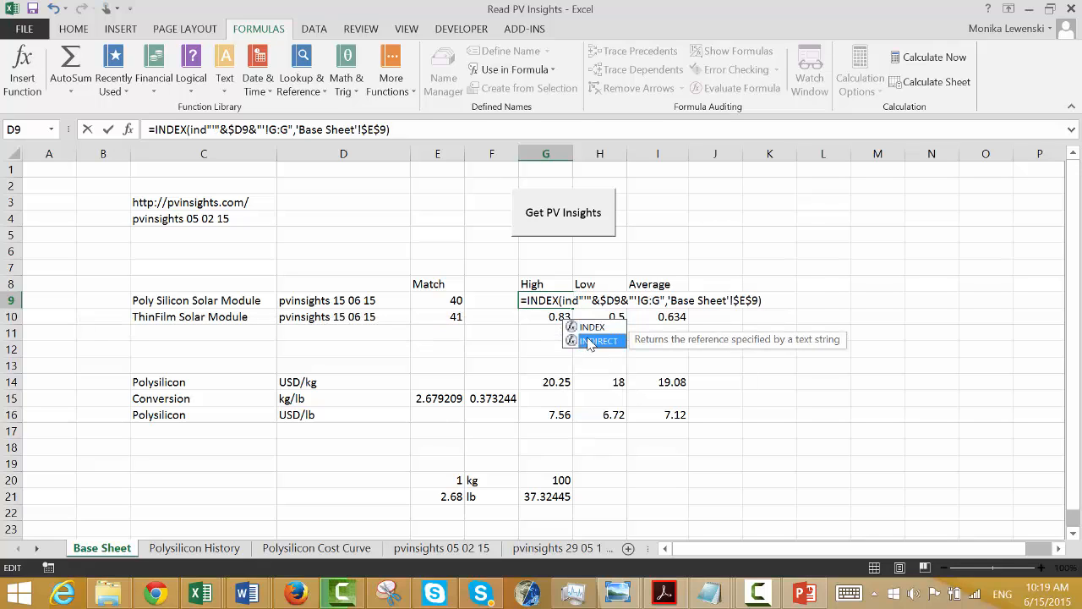
{"action": "double_click", "coordinate": [590, 341]}
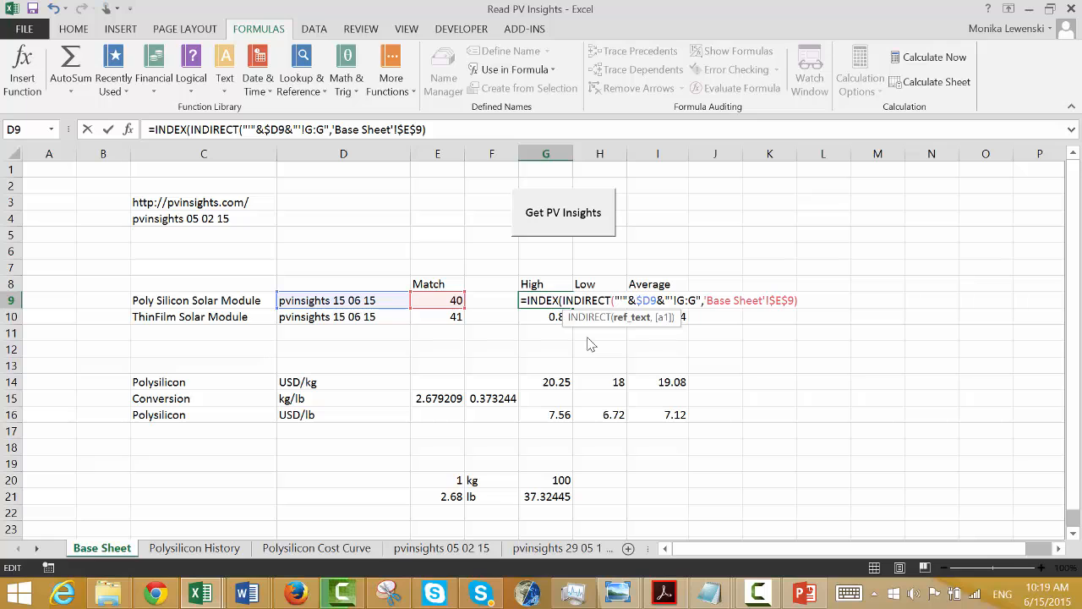
{"action": "key", "text": "Return"}
{"action": "key", "text": "Return"}
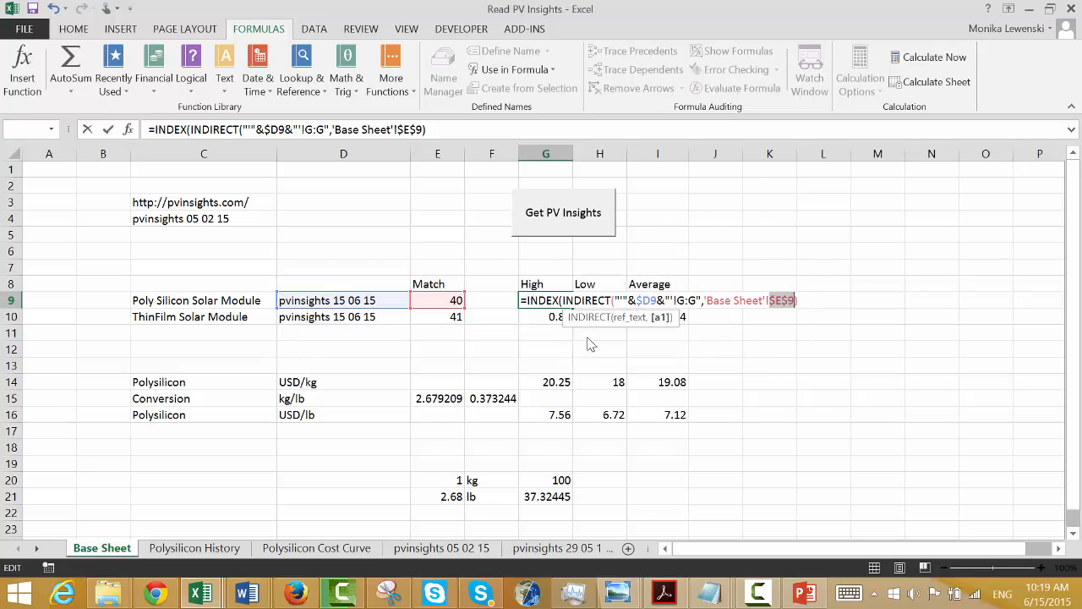
{"action": "key", "text": "End"}
{"action": "key", "text": "Left"}
{"action": "key", "text": "Left"}
{"action": "key", "text": "Left"}
{"action": "key", "text": "Left"}
{"action": "key", "text": "Left"}
{"action": "key", "text": "Left"}
{"action": "key", "text": "Left"}
{"action": "key", "text": "Left"}
{"action": "key", "text": "Left"}
{"action": "key", "text": "Left"}
{"action": "key", "text": "Left"}
{"action": "key", "text": "Left"}
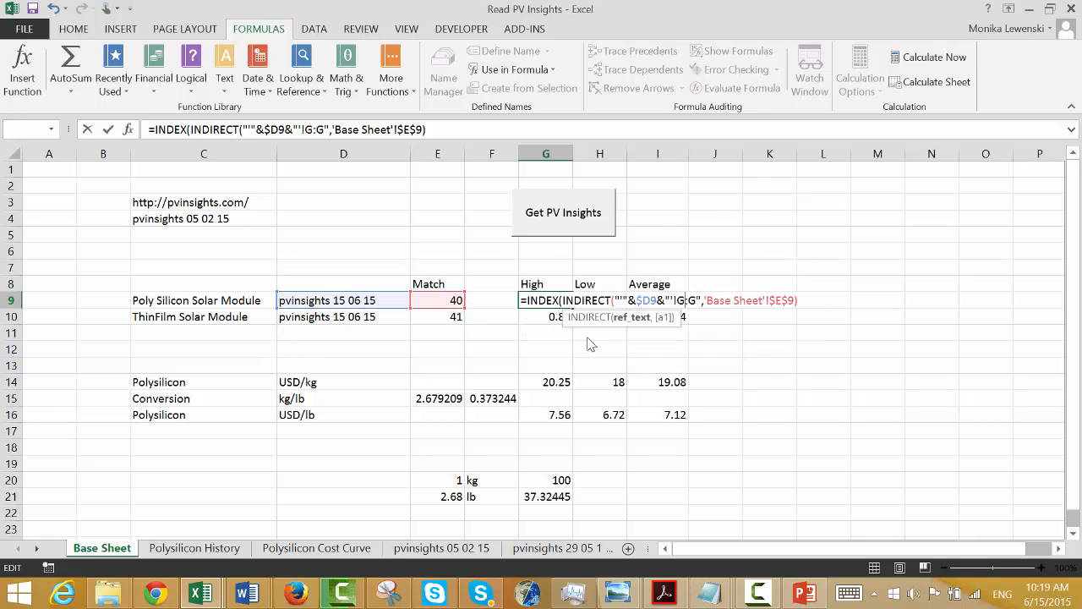
{"action": "type", "text": ")"}
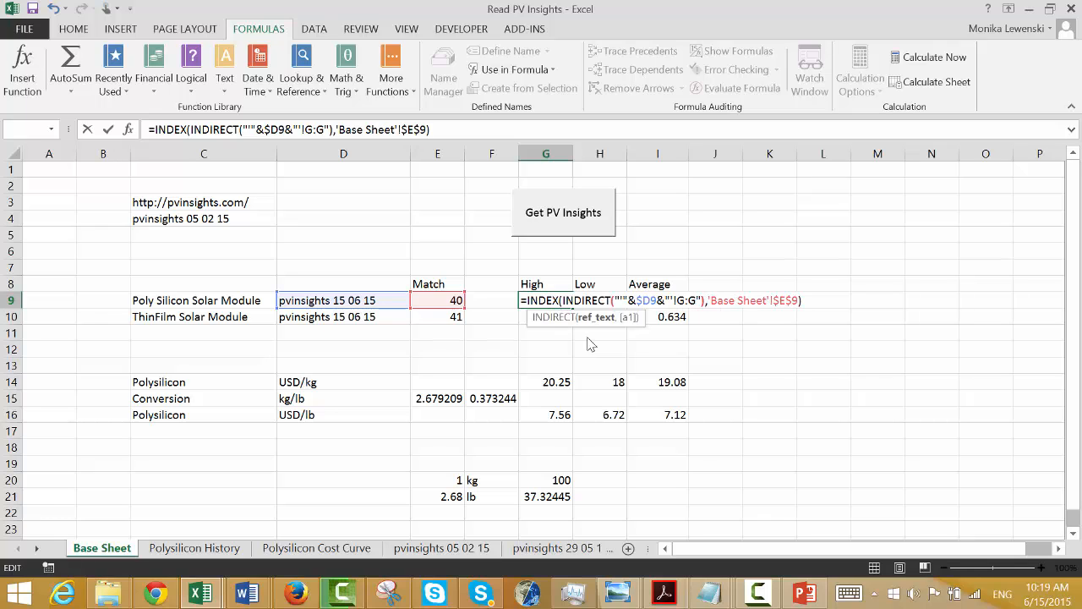
{"action": "key", "text": "Return"}
Fill the G9 formula across to the Low and Average cells H9 and I9.
{"action": "key", "text": "Up"}
{"action": "key", "text": "shift+Right"}
{"action": "key", "text": "shift+Right"}
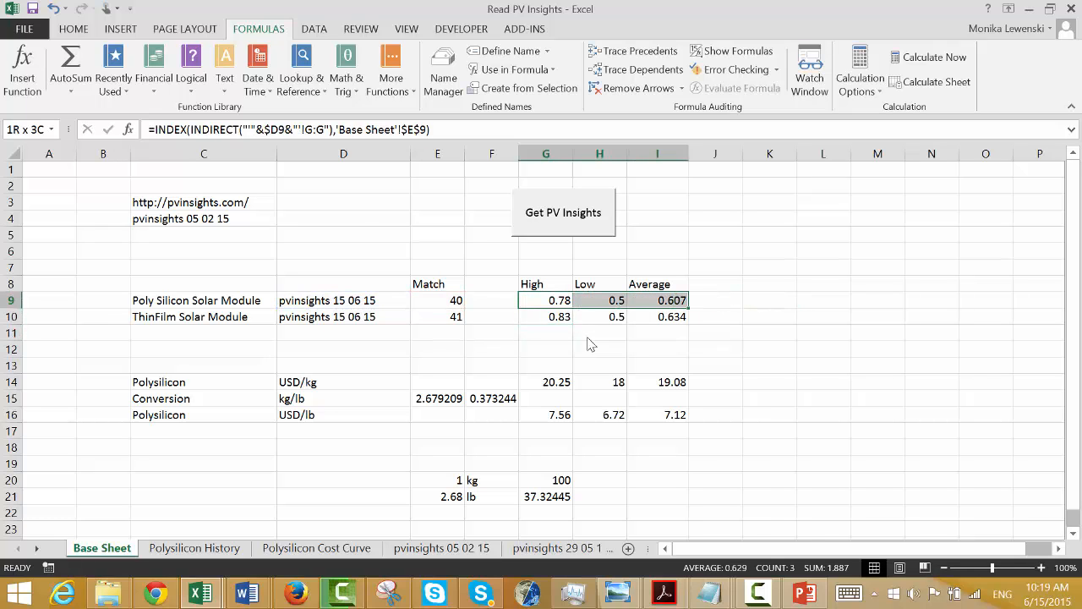
{"action": "key", "text": "ctrl+r"}
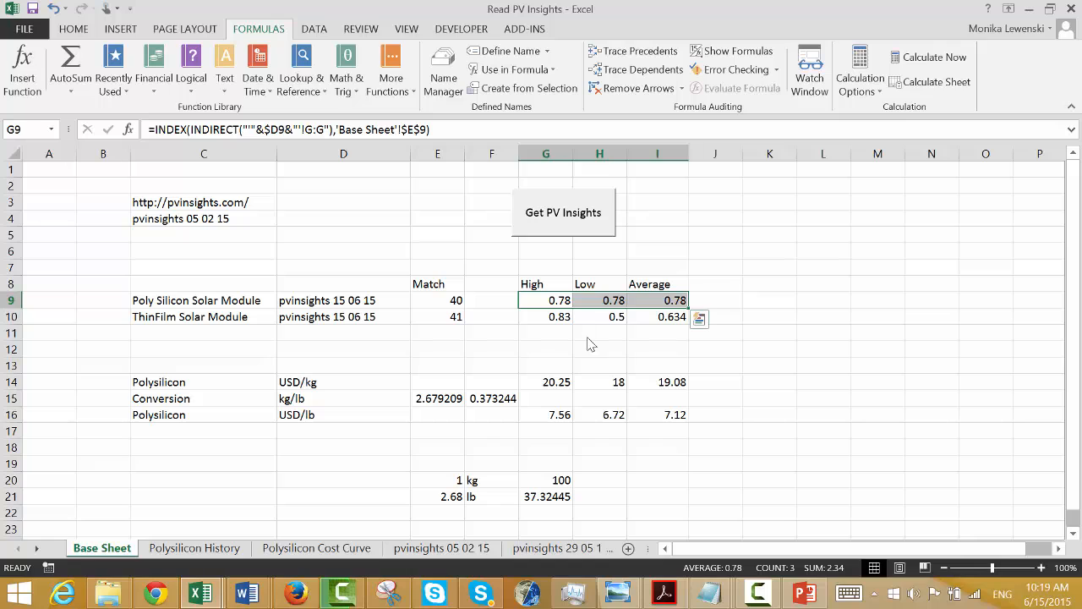
{"action": "key", "text": "Left"}
{"action": "key", "text": "Right"}
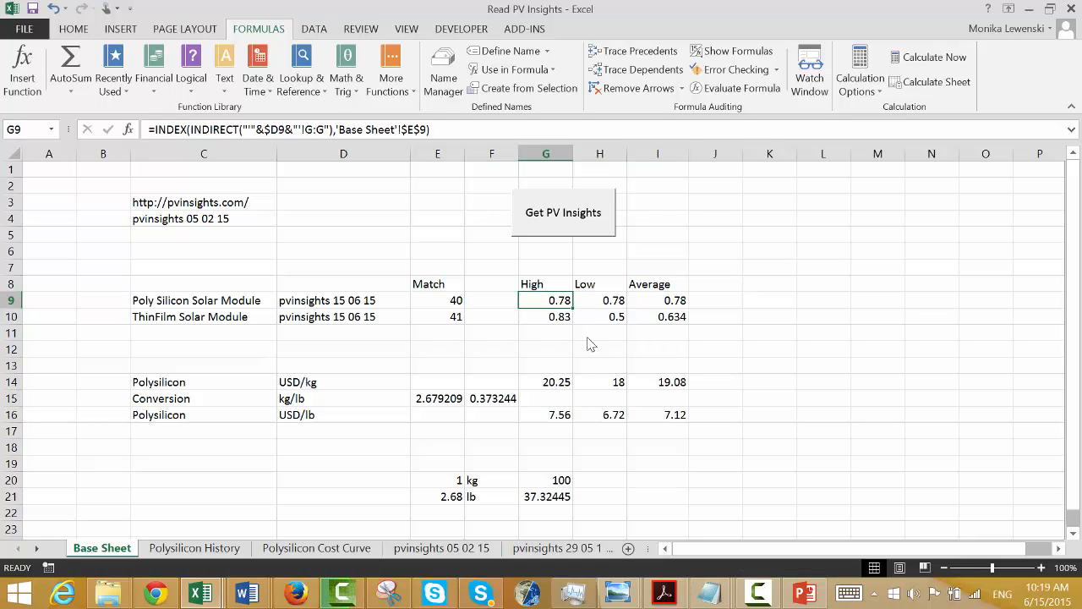
Change the column reference inside INDIRECT to H:H in the Low price formula in H9.
{"action": "key", "text": "Right"}
{"action": "key", "text": "F2"}
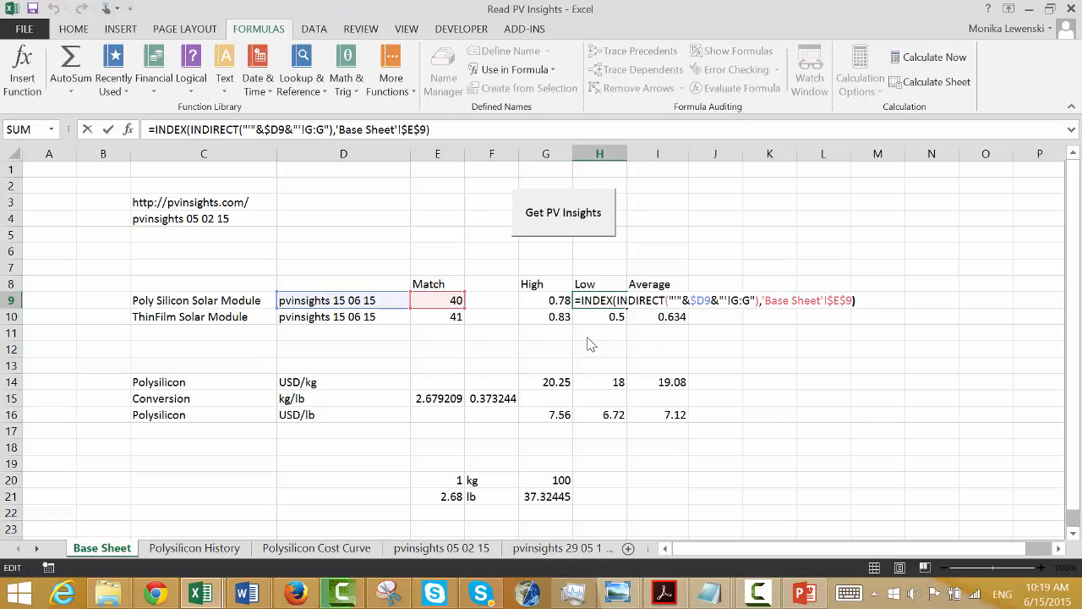
{"action": "key", "text": "Left"}
{"action": "key", "text": "Left"}
{"action": "key", "text": "Left"}
{"action": "key", "text": "Left"}
{"action": "key", "text": "Left"}
{"action": "key", "text": "Left"}
{"action": "key", "text": "Left"}
{"action": "key", "text": "Left"}
{"action": "key", "text": "Left"}
{"action": "key", "text": "Left"}
{"action": "key", "text": "Left"}
{"action": "key", "text": "Left"}
{"action": "key", "text": "Left"}
{"action": "key", "text": "Left"}
{"action": "key", "text": "Left"}
{"action": "key", "text": "Left"}
{"action": "key", "text": "Left"}
{"action": "key", "text": "Left"}
{"action": "key", "text": "Left"}
{"action": "key", "text": "Left"}
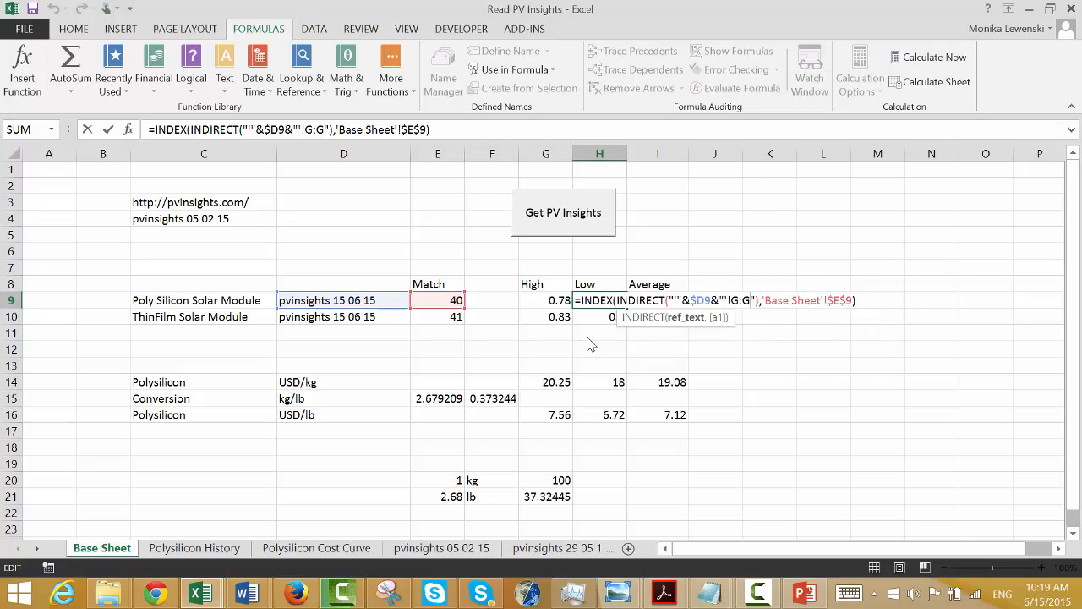
{"action": "key", "text": "BackSpace"}
{"action": "key", "text": "BackSpace"}
{"action": "key", "text": "BackSpace"}
{"action": "type", "text": "H"}
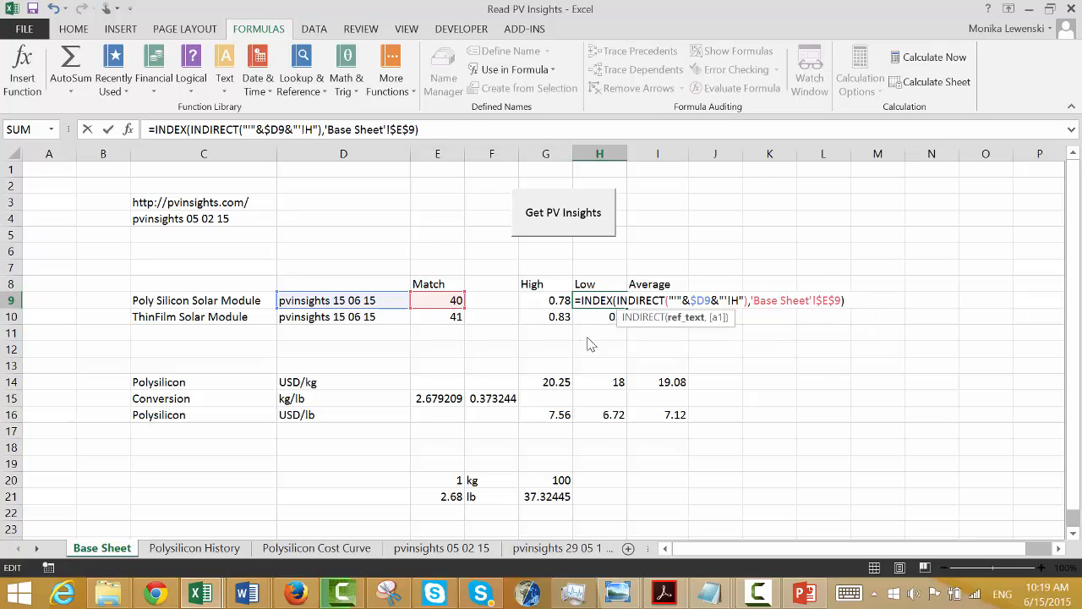
{"action": "type", "text": ":H"}
{"action": "key", "text": "Return"}
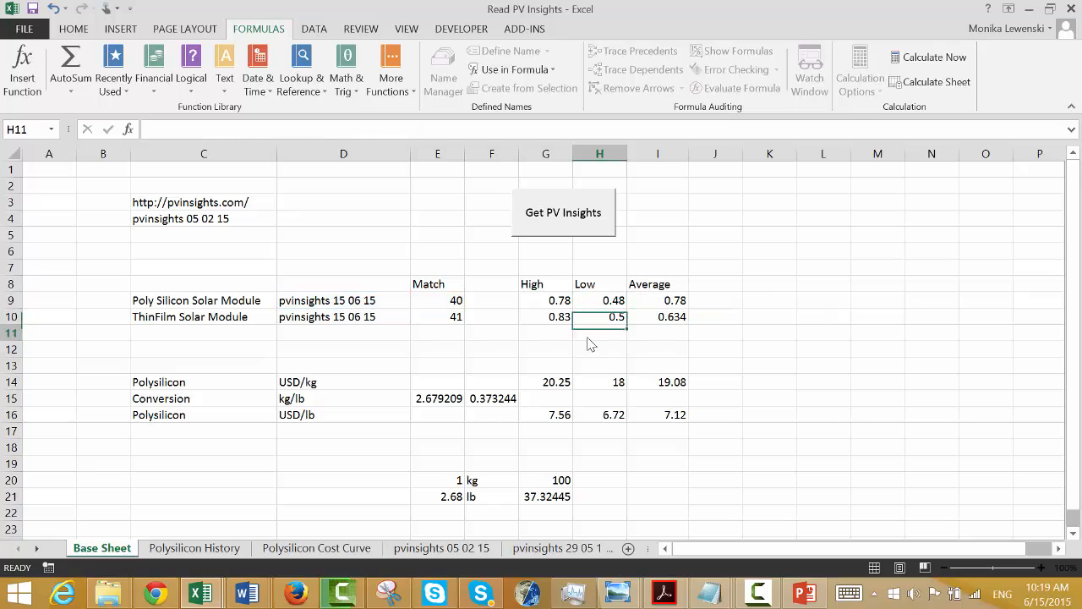
Change the column reference inside INDIRECT to I:I in the Average price formula in I9.
{"action": "key", "text": "Up"}
{"action": "key", "text": "Up"}
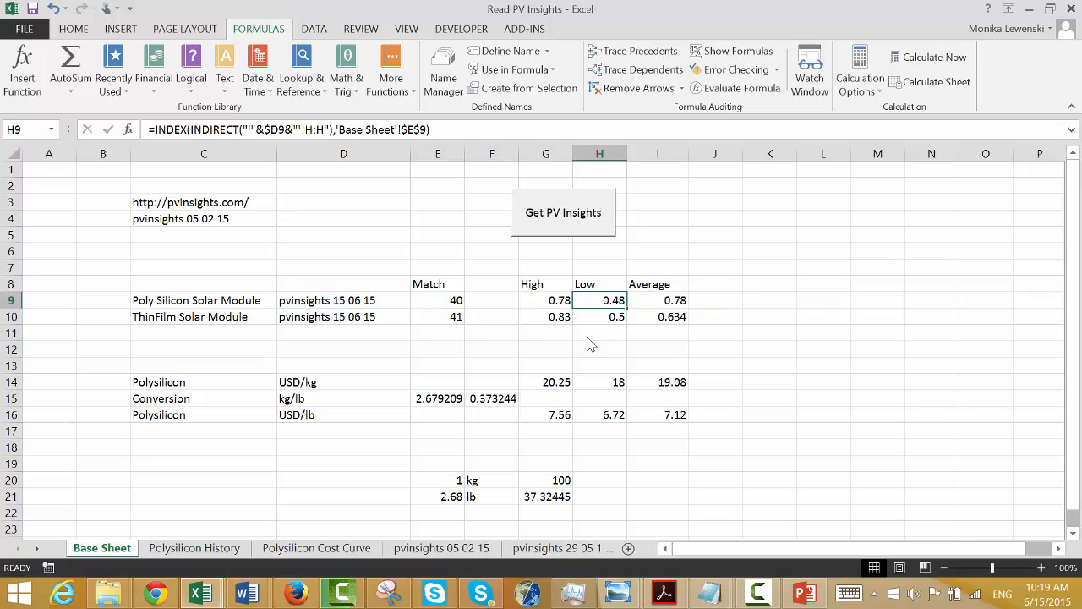
{"action": "key", "text": "Right"}
{"action": "key", "text": "F2"}
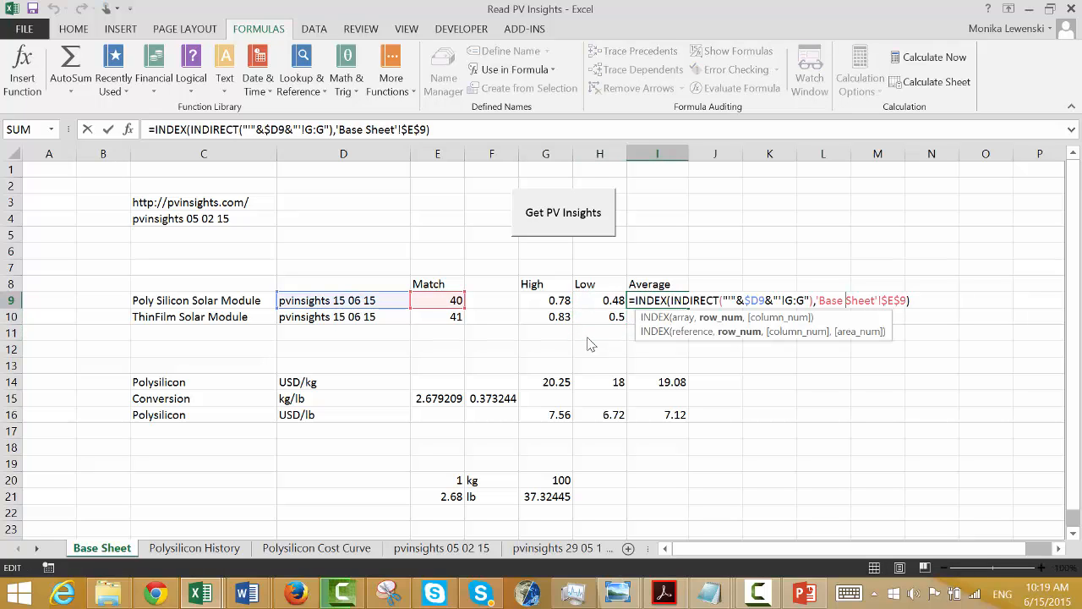
{"action": "key", "text": "Left"}
{"action": "key", "text": "Left"}
{"action": "key", "text": "Left"}
{"action": "key", "text": "Left"}
{"action": "key", "text": "Left"}
{"action": "key", "text": "Left"}
{"action": "key", "text": "Left"}
{"action": "key", "text": "Left"}
{"action": "key", "text": "Left"}
{"action": "key", "text": "BackSpace"}
{"action": "key", "text": "BackSpace"}
{"action": "key", "text": "BackSpace"}
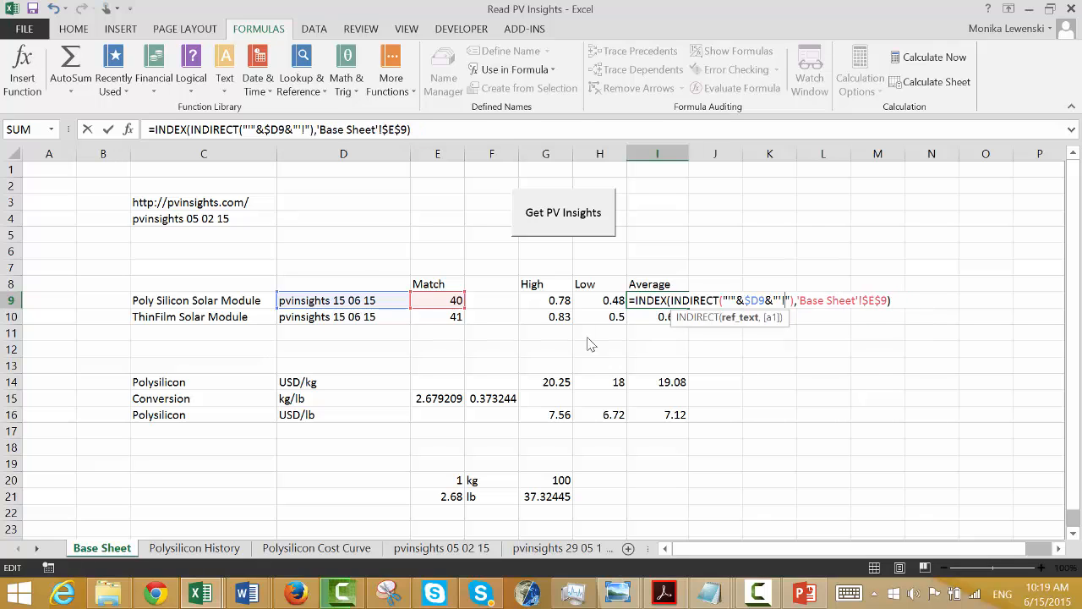
{"action": "type", "text": "I"}
{"action": "type", "text": ":I"}
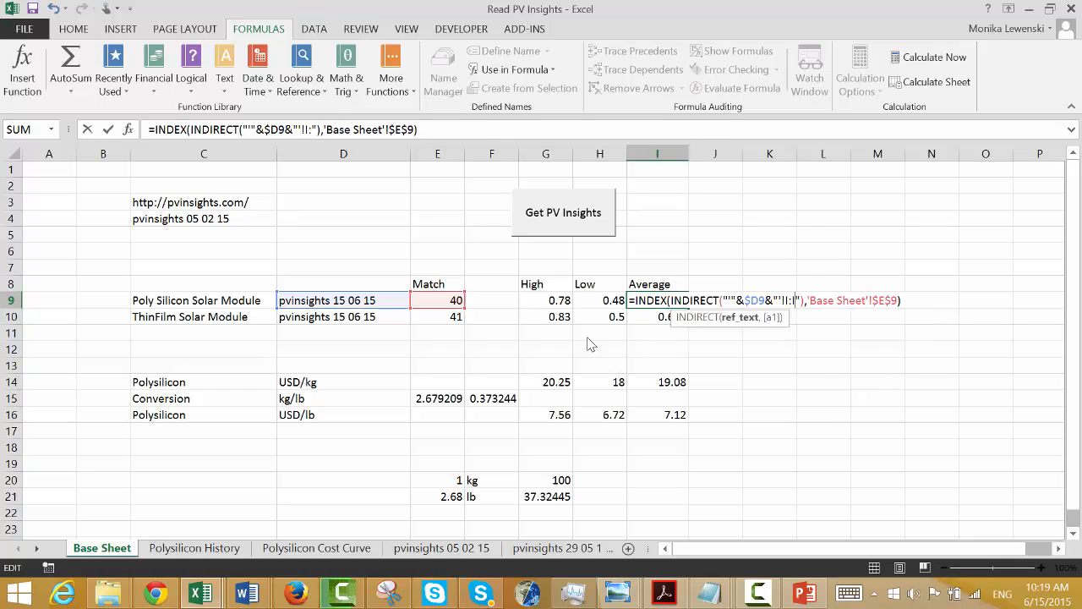
{"action": "key", "text": "Return"}
Fill the High, Low and Average formulas from G9:I9 down to the ThinFilm Solar Module row.
{"action": "key", "text": "Up"}
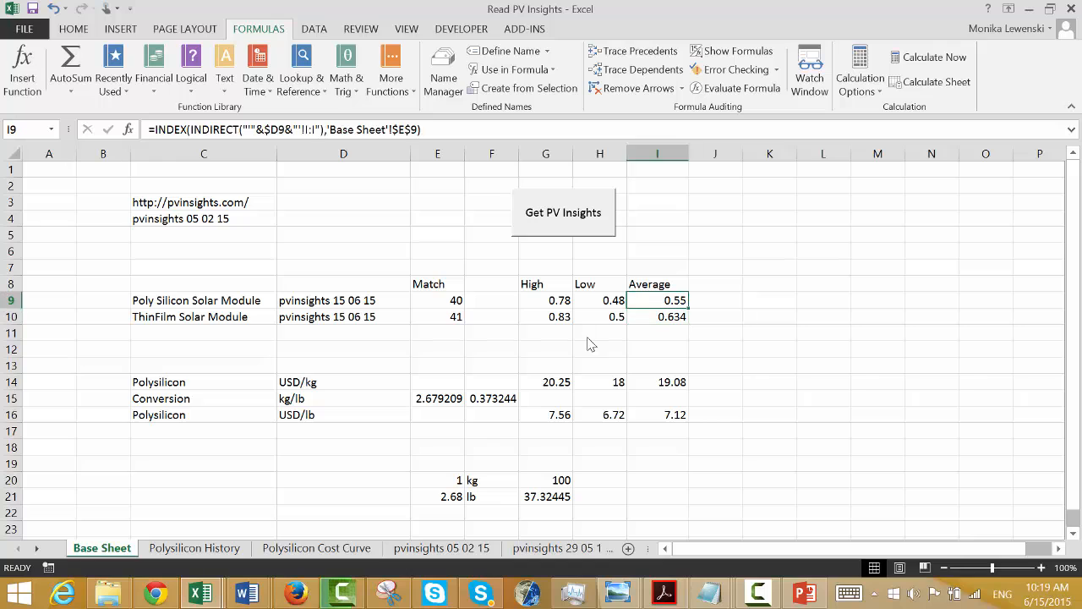
{"action": "key", "text": "Left"}
{"action": "key", "text": "Left"}
{"action": "key", "text": "shift+Right"}
{"action": "key", "text": "shift+Right"}
{"action": "key", "text": "shift+Down"}
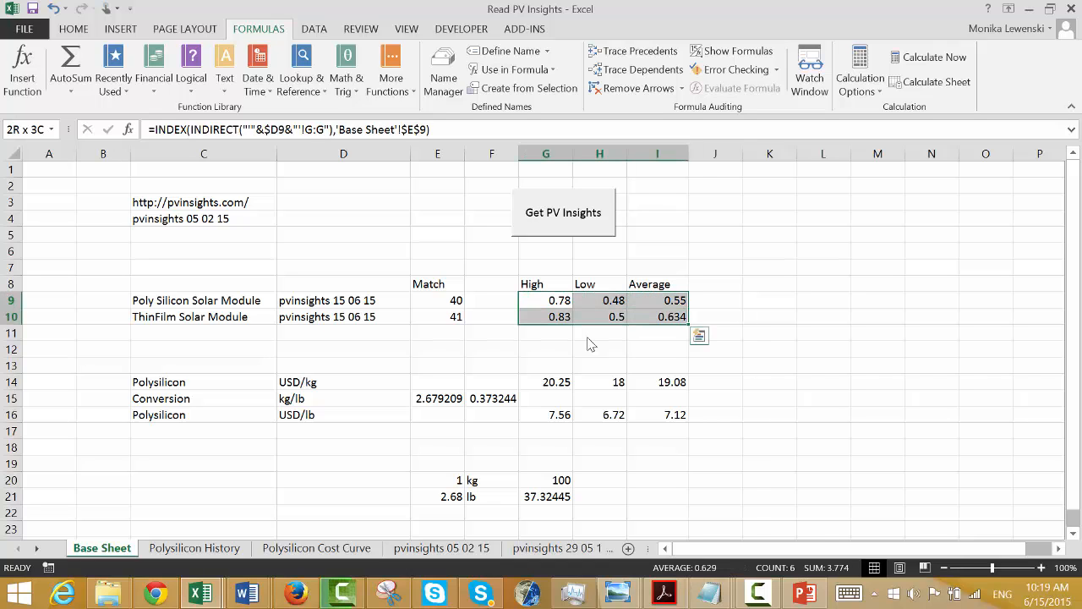
{"action": "key", "text": "ctrl+d"}
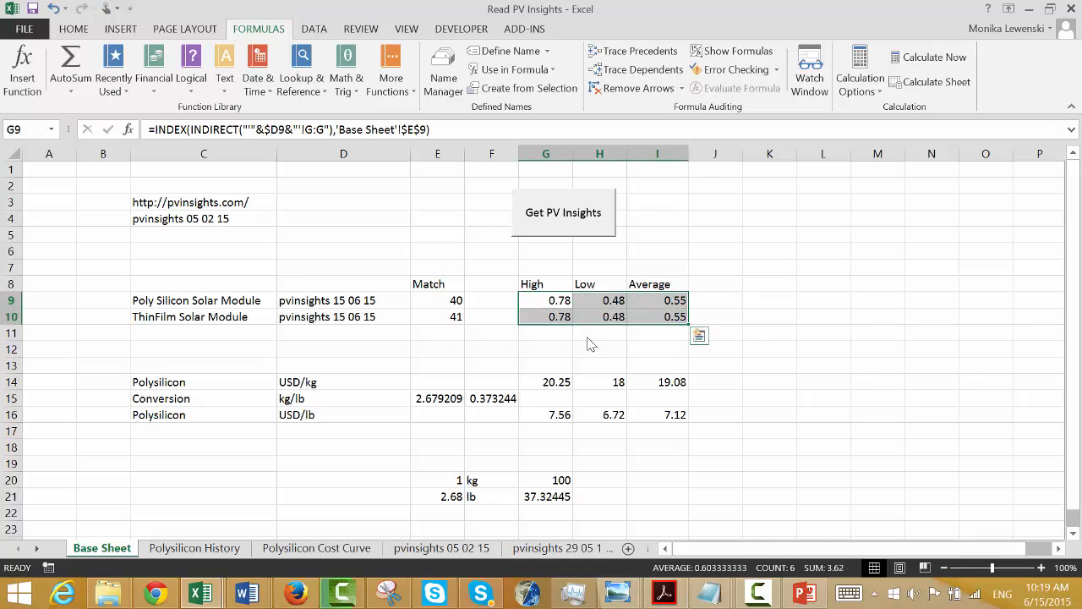
Point the row reference of the ThinFilm High price formula in G10 to the match cell $E$10.
{"action": "key", "text": "Down"}
{"action": "key", "text": "F2"}
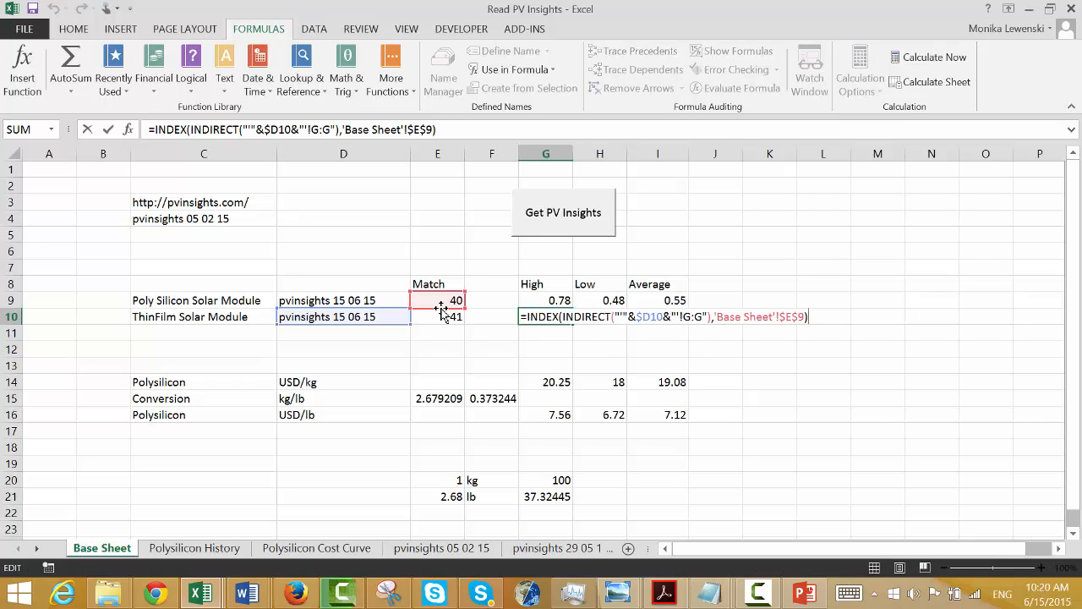
{"action": "left_click_drag", "start_coordinate": [442, 309], "coordinate": [448, 321]}
{"action": "key", "text": "ctrl+Return"}
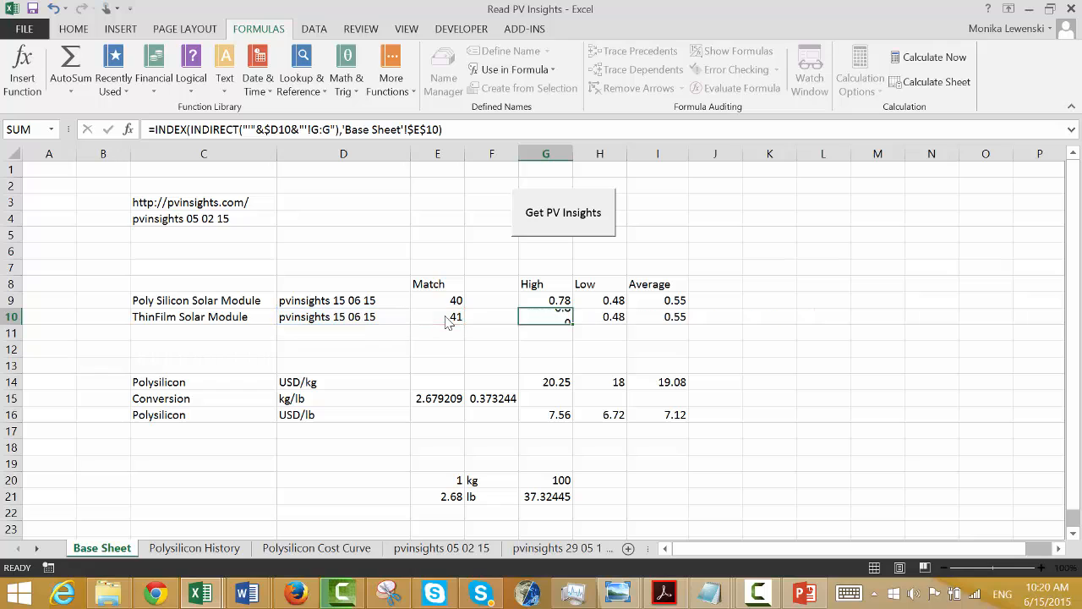
Fill the G10 formula across to the ThinFilm Low and Average cells H10 and I10.
{"action": "key", "text": "shift+Right"}
{"action": "key", "text": "shift+Right"}
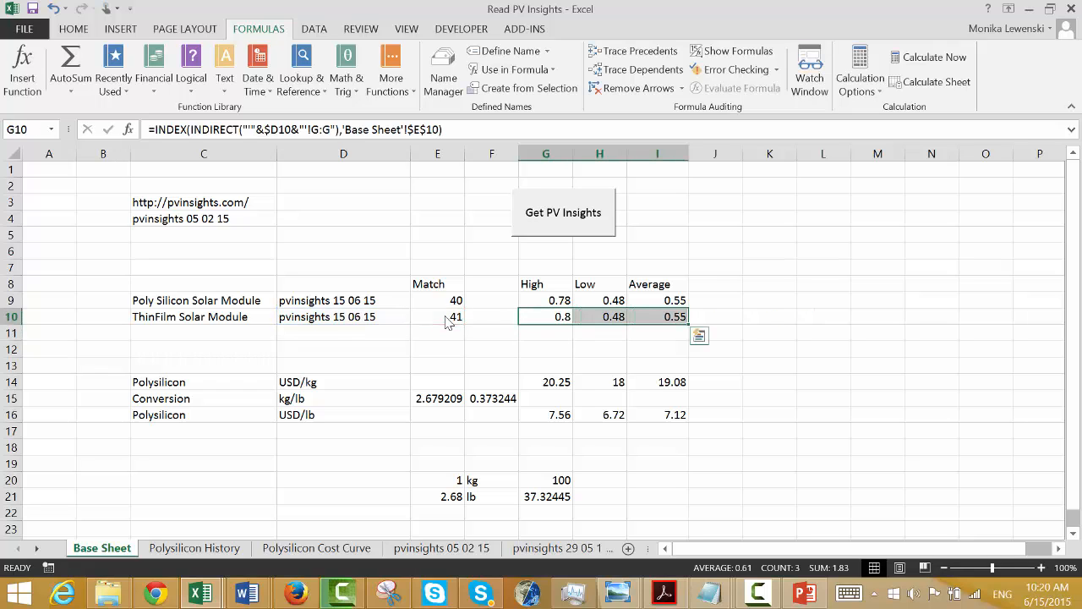
{"action": "key", "text": "ctrl+r"}
{"action": "key", "text": "Left"}
{"action": "key", "text": "Right"}
{"action": "key", "text": "Right"}
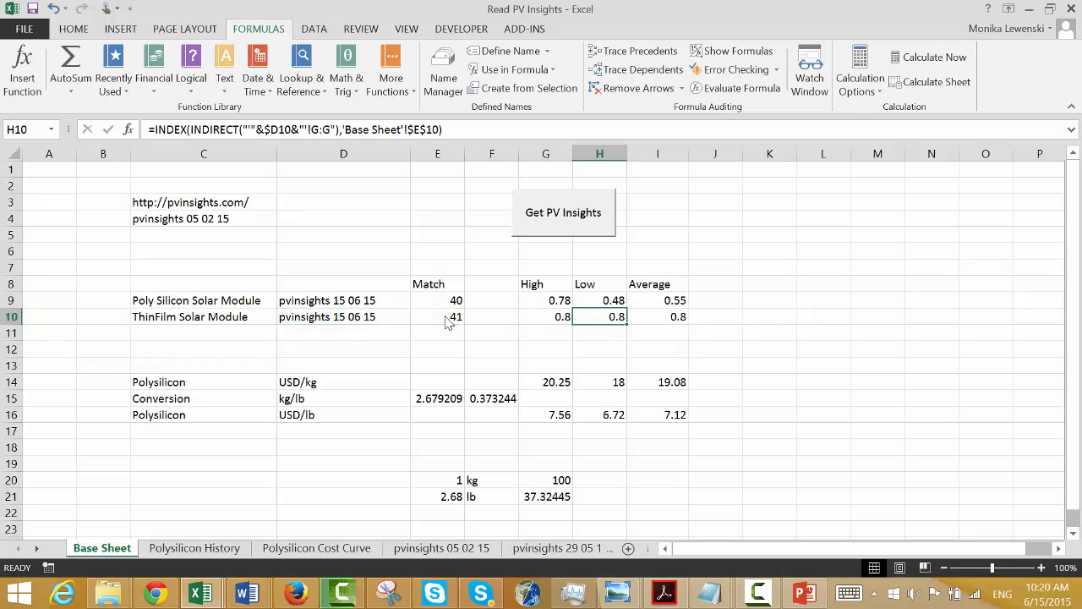
Change the column reference inside INDIRECT to H:H in the ThinFilm Low price formula in H10.
{"action": "key", "text": "Left"}
{"action": "key", "text": "Right"}
{"action": "key", "text": "F2"}
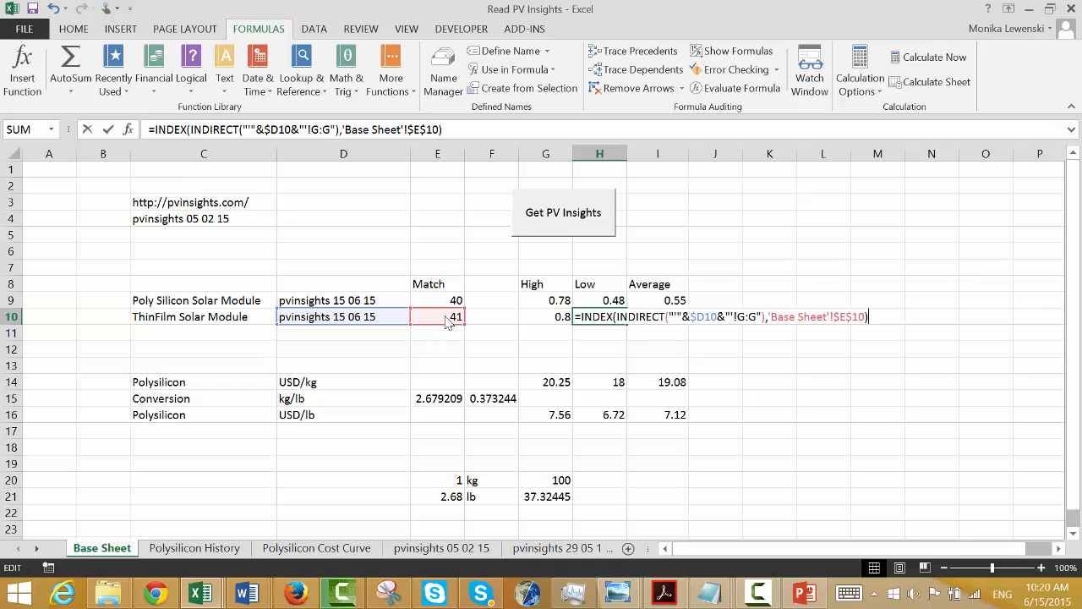
{"action": "key", "text": "Left"}
{"action": "key", "text": "Left"}
{"action": "key", "text": "Left"}
{"action": "key", "text": "Left"}
{"action": "key", "text": "Left"}
{"action": "key", "text": "Left"}
{"action": "key", "text": "Left"}
{"action": "key", "text": "Left"}
{"action": "key", "text": "Left"}
{"action": "key", "text": "Left"}
{"action": "key", "text": "Left"}
{"action": "key", "text": "Left"}
{"action": "key", "text": "Left"}
{"action": "key", "text": "Left"}
{"action": "key", "text": "Left"}
{"action": "key", "text": "Left"}
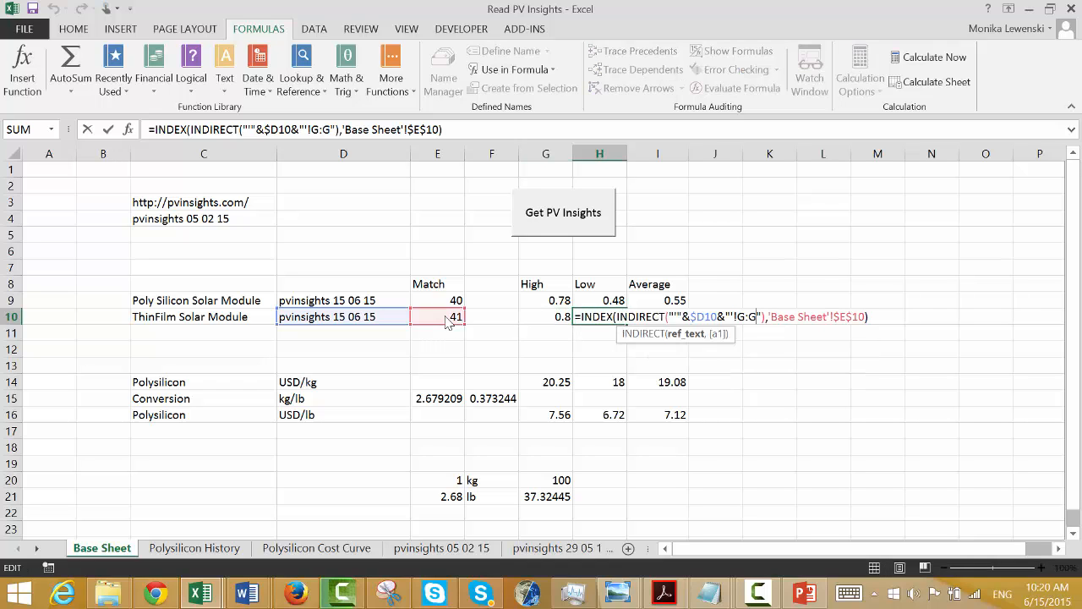
{"action": "key", "text": "BackSpace"}
{"action": "key", "text": "BackSpace"}
{"action": "key", "text": "BackSpace"}
{"action": "type", "text": "H:"}
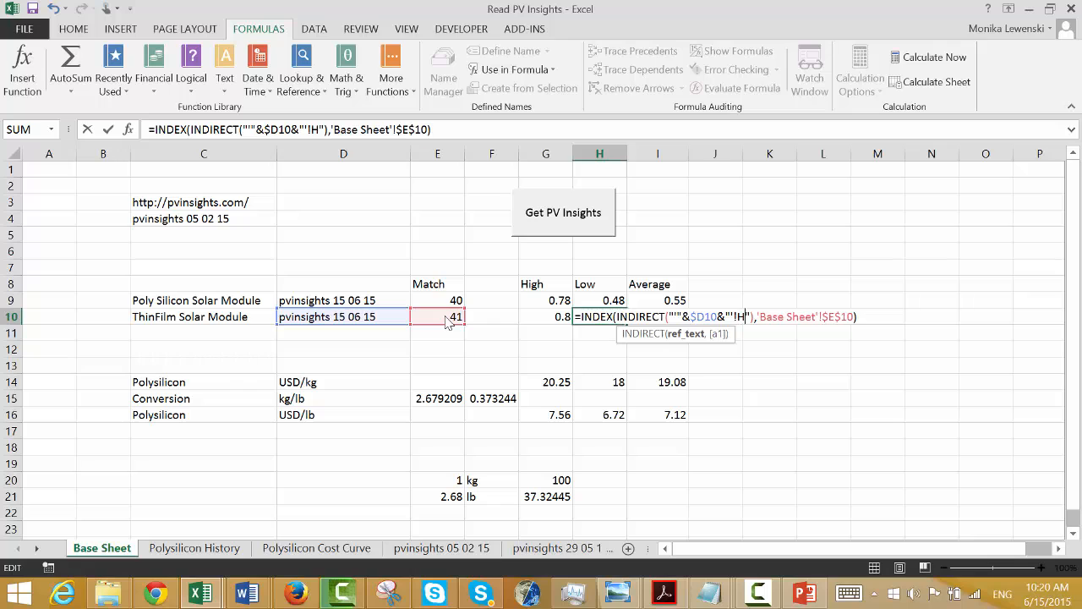
{"action": "type", "text": "H"}
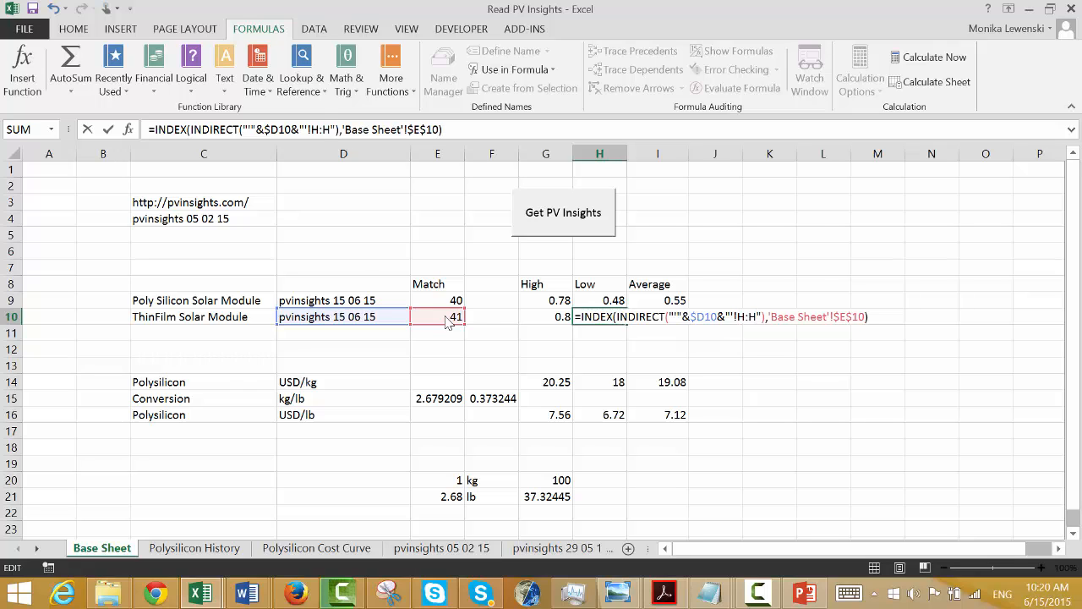
{"action": "key", "text": "Return"}
Change the column reference inside INDIRECT to I:I in the ThinFilm Average price formula in I10.
{"action": "key", "text": "Up"}
{"action": "key", "text": "Right"}
{"action": "key", "text": "F2"}
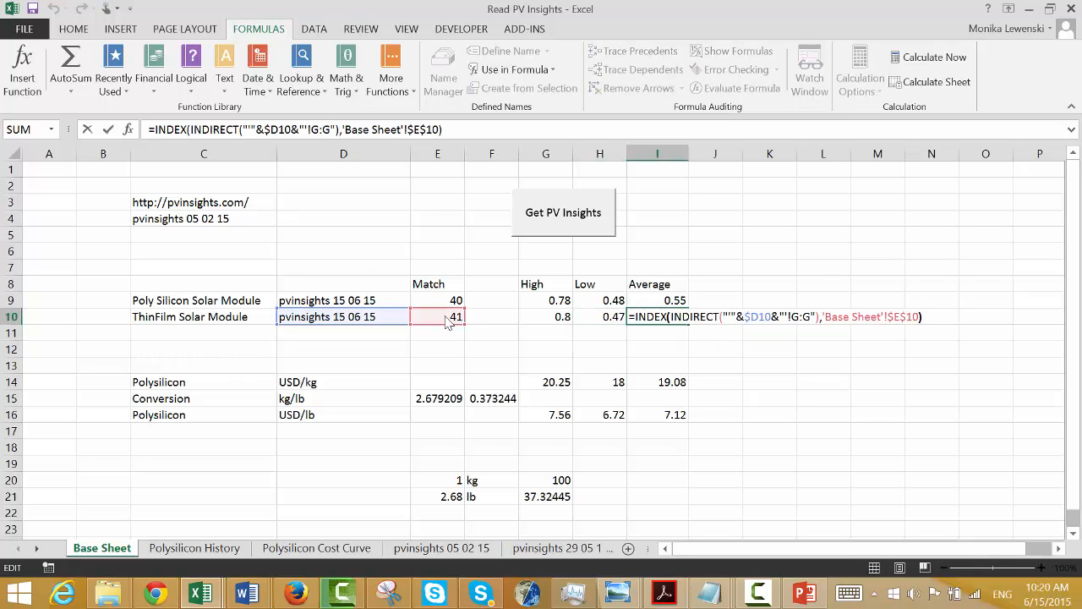
{"action": "key", "text": "Left"}
{"action": "key", "text": "Left"}
{"action": "key", "text": "Left"}
{"action": "key", "text": "Left"}
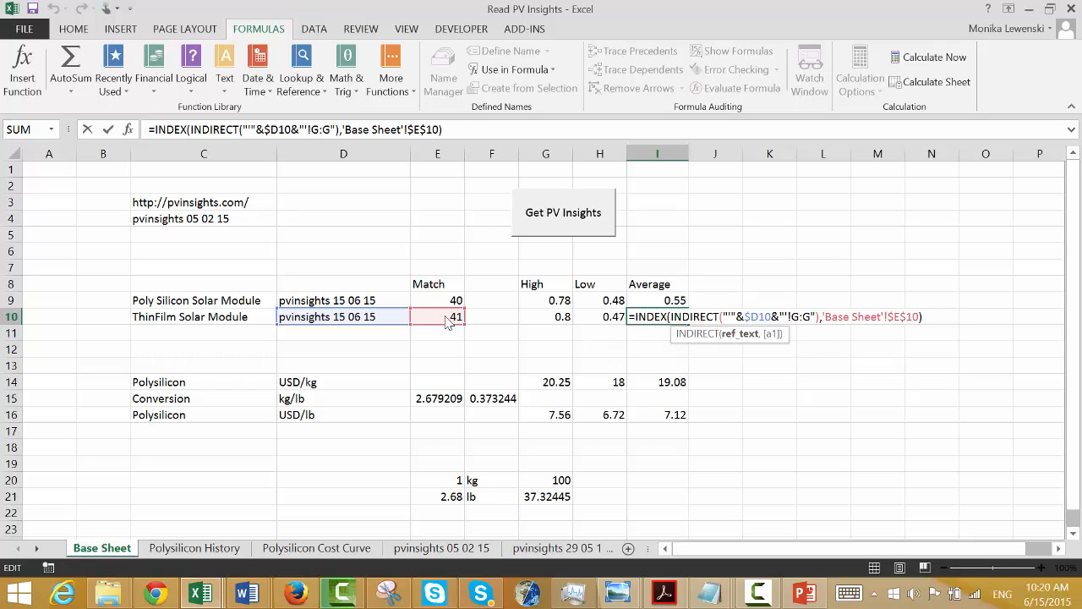
{"action": "key", "text": "BackSpace"}
{"action": "key", "text": "BackSpace"}
{"action": "key", "text": "BackSpace"}
{"action": "type", "text": "I:I"}
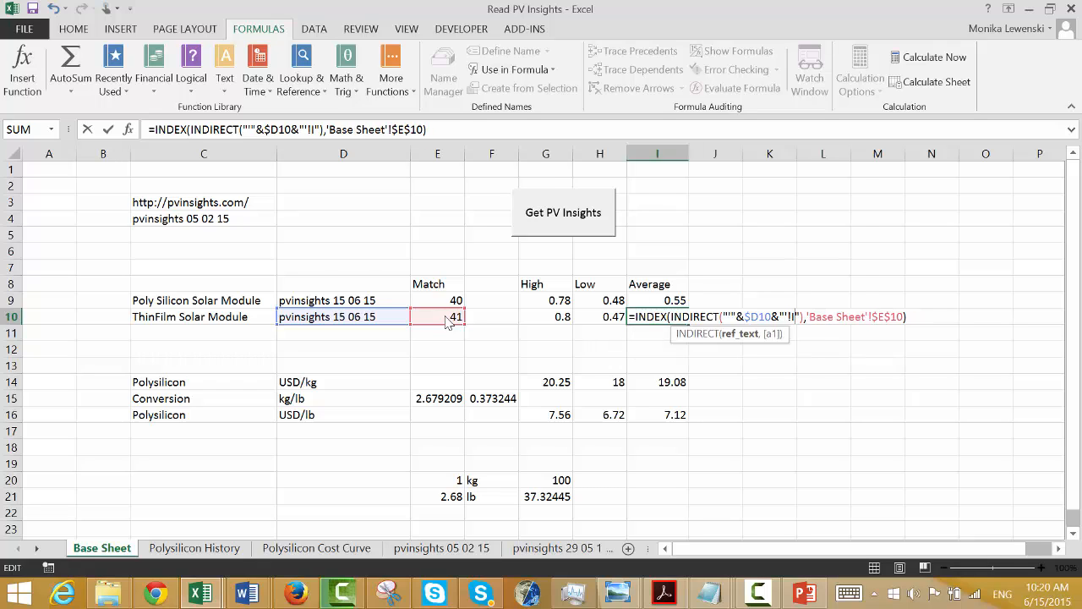
{"action": "key", "text": "ctrl+Return"}
{"action": "key", "text": "Return"}
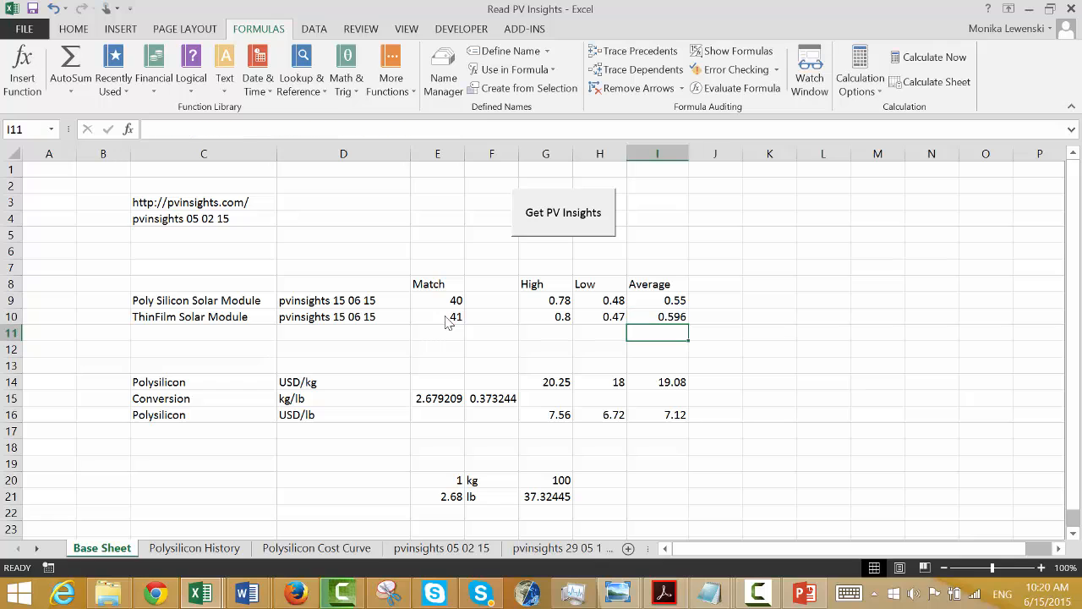
Open the pvinsights 05 02 15 sheet and examine its weekly spot price tables down to the solar PV module prices.
{"action": "key", "text": "Up"}
{"action": "key", "text": "Up"}
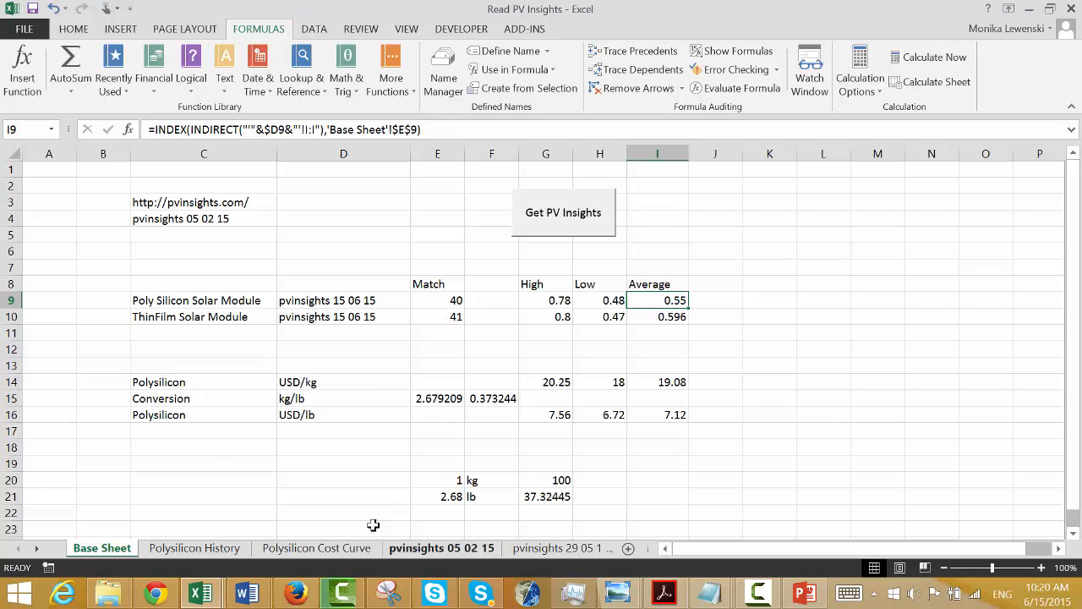
{"action": "key", "text": "ctrl+Page_Down"}
{"action": "key", "text": "ctrl+Page_Down"}
{"action": "key", "text": "ctrl+Page_Down"}
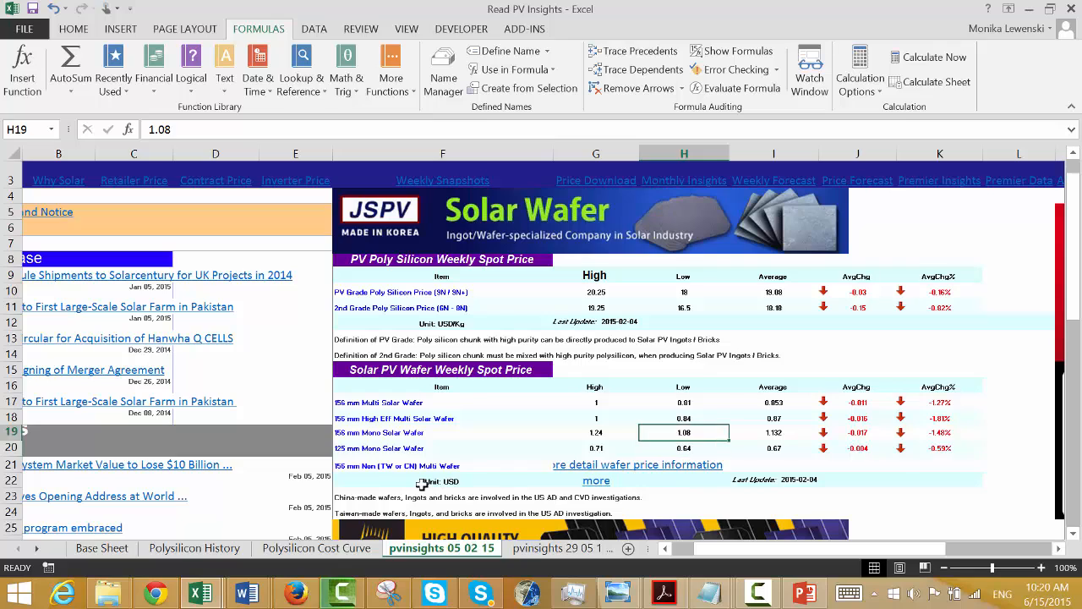
{"action": "key", "text": "Up"}
{"action": "key", "text": "Up"}
{"action": "key", "text": "Up"}
{"action": "key", "text": "Up"}
{"action": "key", "text": "Up"}
{"action": "key", "text": "Up"}
{"action": "key", "text": "Up"}
{"action": "key", "text": "Up"}
{"action": "key", "text": "Up"}
{"action": "key", "text": "Down"}
{"action": "key", "text": "Down"}
{"action": "key", "text": "Down"}
{"action": "key", "text": "Down"}
{"action": "key", "text": "Down"}
{"action": "key", "text": "Down"}
{"action": "key", "text": "Down"}
{"action": "key", "text": "Down"}
{"action": "key", "text": "Down"}
{"action": "key", "text": "Down"}
{"action": "key", "text": "Down"}
{"action": "key", "text": "Down"}
{"action": "key", "text": "Down"}
{"action": "key", "text": "Down"}
{"action": "key", "text": "Down"}
{"action": "key", "text": "Down"}
{"action": "key", "text": "Down"}
{"action": "key", "text": "Down"}
{"action": "key", "text": "Down"}
{"action": "key", "text": "Down"}
{"action": "key", "text": "Down"}
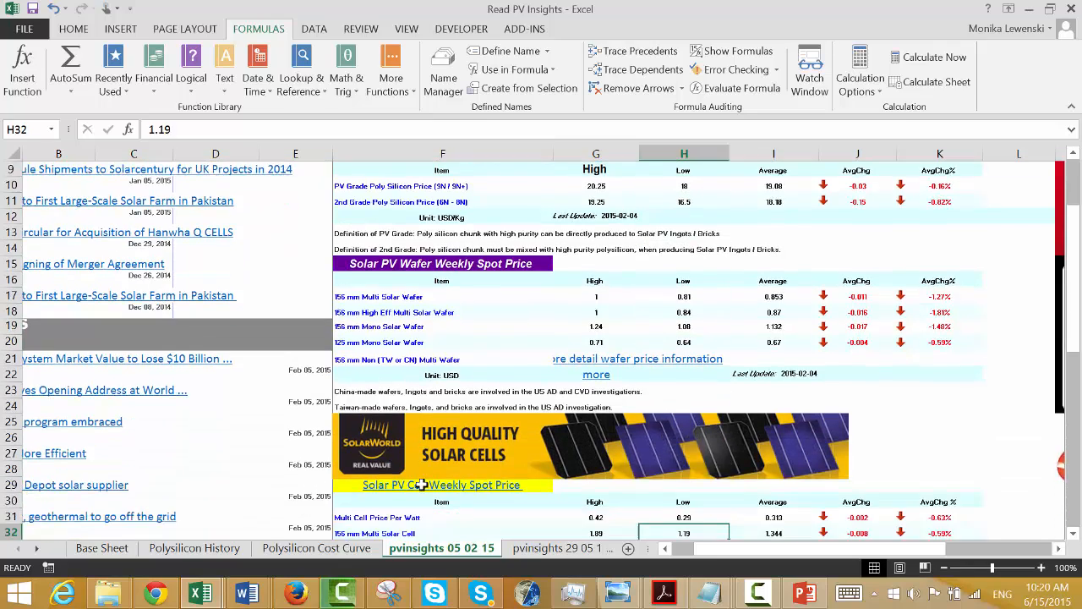
{"action": "key", "text": "Down"}
{"action": "key", "text": "Down"}
{"action": "key", "text": "Down"}
{"action": "key", "text": "Down"}
{"action": "key", "text": "Down"}
{"action": "key", "text": "Down"}
{"action": "key", "text": "Down"}
{"action": "key", "text": "Down"}
{"action": "key", "text": "Down"}
{"action": "key", "text": "Down"}
{"action": "key", "text": "Down"}
{"action": "key", "text": "Down"}
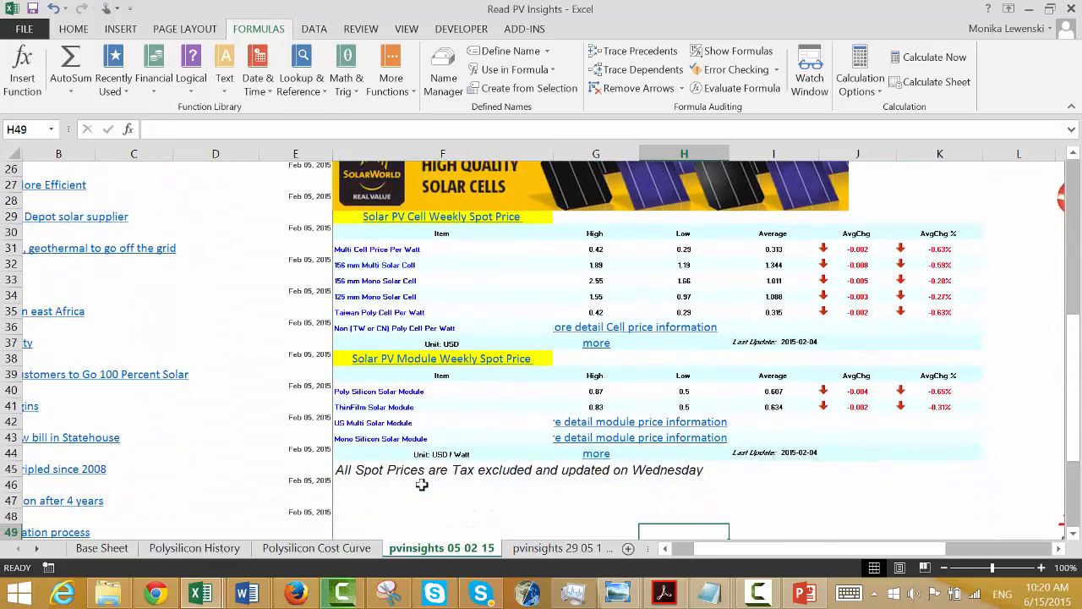
{"action": "key", "text": "Up"}
{"action": "key", "text": "Up"}
{"action": "key", "text": "Up"}
{"action": "key", "text": "Up"}
{"action": "key", "text": "Up"}
{"action": "key", "text": "Up"}
{"action": "key", "text": "Up"}
{"action": "key", "text": "Up"}
{"action": "key", "text": "Up"}
{"action": "key", "text": "Up"}
{"action": "key", "text": "Up"}
{"action": "key", "text": "Up"}
{"action": "key", "text": "Up"}
{"action": "key", "text": "Up"}
{"action": "key", "text": "Up"}
{"action": "key", "text": "Up"}
{"action": "key", "text": "Up"}
{"action": "key", "text": "Up"}
{"action": "key", "text": "Up"}
{"action": "key", "text": "Up"}
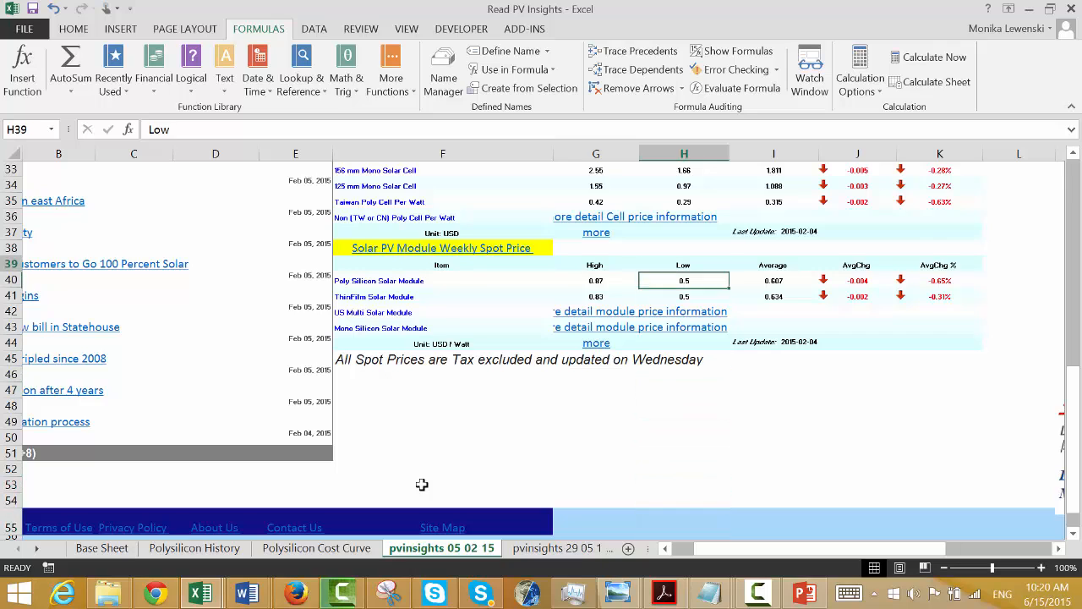
{"action": "key", "text": "Down"}
Review the poly silicon and solar wafer weekly spot prices near the beginning of the pvinsights 05 02 15 sheet.
{"action": "key", "text": "Up"}
{"action": "key", "text": "Up"}
{"action": "key", "text": "Up"}
{"action": "key", "text": "Up"}
{"action": "key", "text": "Up"}
{"action": "key", "text": "Up"}
{"action": "key", "text": "Up"}
{"action": "key", "text": "Up"}
{"action": "key", "text": "Up"}
{"action": "key", "text": "Up"}
{"action": "key", "text": "Up"}
{"action": "key", "text": "Up"}
{"action": "key", "text": "Up"}
{"action": "key", "text": "Up"}
{"action": "key", "text": "Up"}
{"action": "key", "text": "Up"}
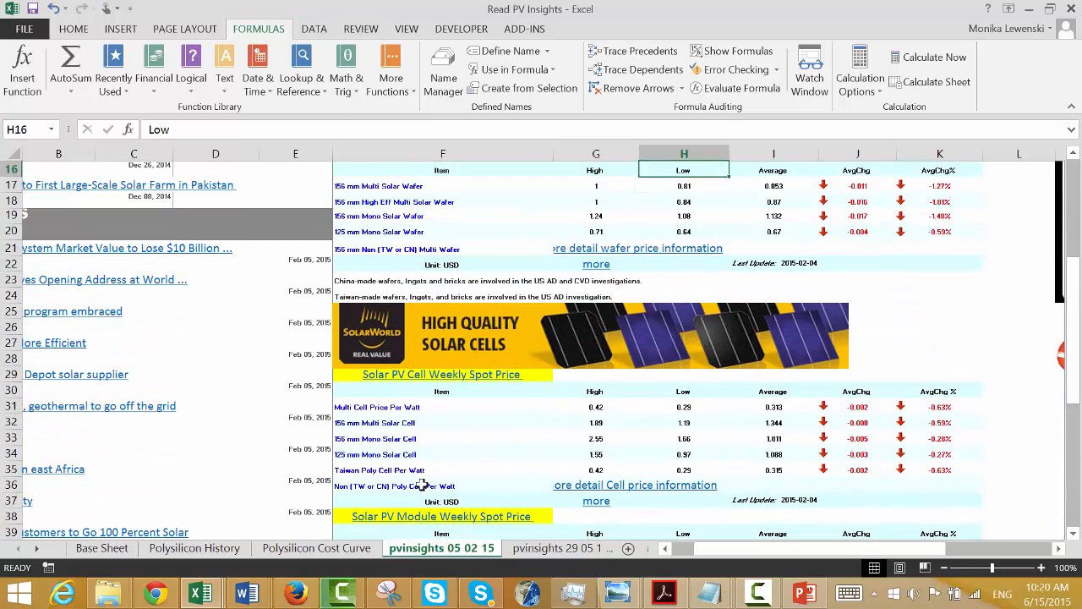
{"action": "key", "text": "Down"}
{"action": "key", "text": "Down"}
{"action": "key", "text": "Down"}
{"action": "key", "text": "Down"}
{"action": "key", "text": "Down"}
{"action": "key", "text": "Down"}
{"action": "key", "text": "Down"}
{"action": "key", "text": "Down"}
{"action": "key", "text": "Down"}
{"action": "key", "text": "Down"}
{"action": "key", "text": "Down"}
{"action": "key", "text": "Down"}
{"action": "key", "text": "Down"}
{"action": "key", "text": "Down"}
{"action": "key", "text": "Down"}
{"action": "key", "text": "Down"}
{"action": "key", "text": "Down"}
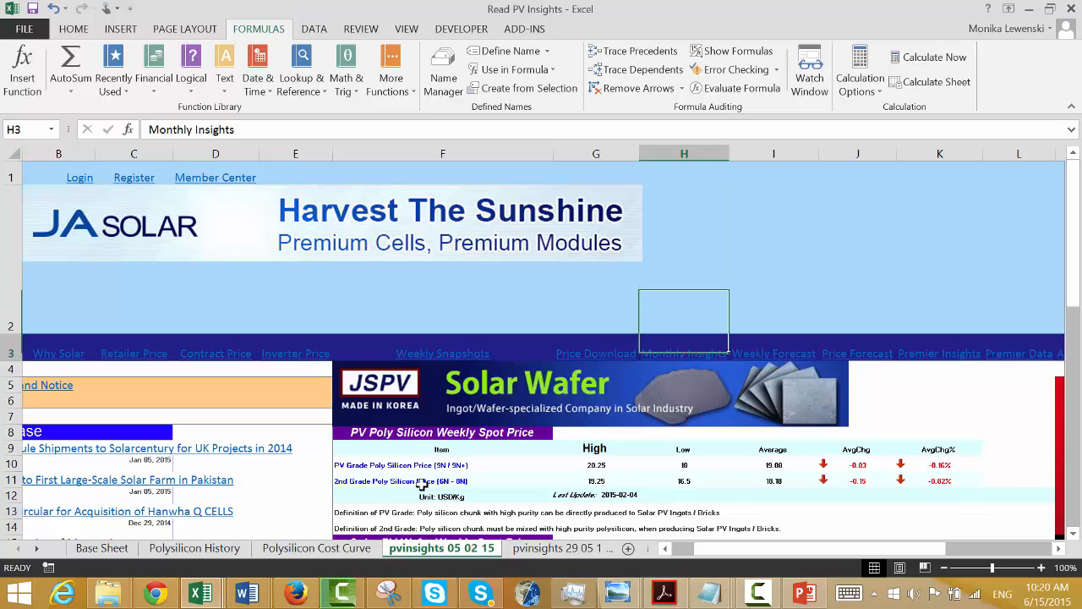
{"action": "key", "text": "Down"}
{"action": "key", "text": "Down"}
{"action": "key", "text": "Down"}
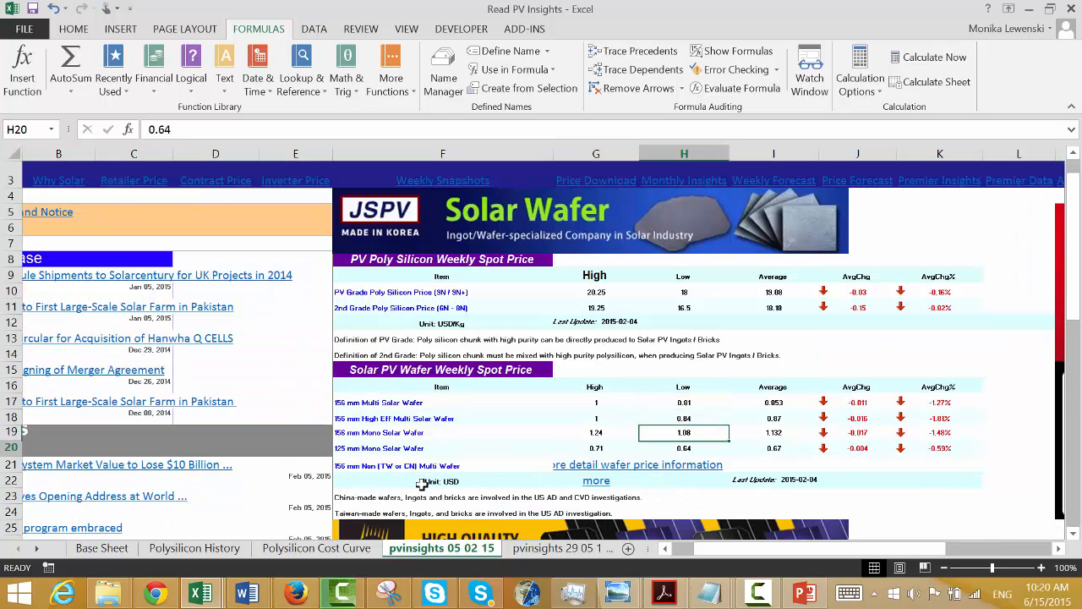
Examine the solar cell and solar PV module weekly spot prices through to the end of the pvinsights 05 02 15 sheet.
{"action": "key", "text": "Down"}
{"action": "key", "text": "Down"}
{"action": "key", "text": "Down"}
{"action": "key", "text": "Down"}
{"action": "key", "text": "Down"}
{"action": "key", "text": "Down"}
{"action": "key", "text": "Down"}
{"action": "key", "text": "Down"}
{"action": "key", "text": "Down"}
{"action": "key", "text": "Down"}
{"action": "key", "text": "Down"}
{"action": "key", "text": "Down"}
{"action": "key", "text": "Down"}
{"action": "key", "text": "Down"}
{"action": "key", "text": "Down"}
{"action": "key", "text": "Down"}
{"action": "key", "text": "Down"}
{"action": "key", "text": "Down"}
{"action": "key", "text": "Down"}
{"action": "key", "text": "Down"}
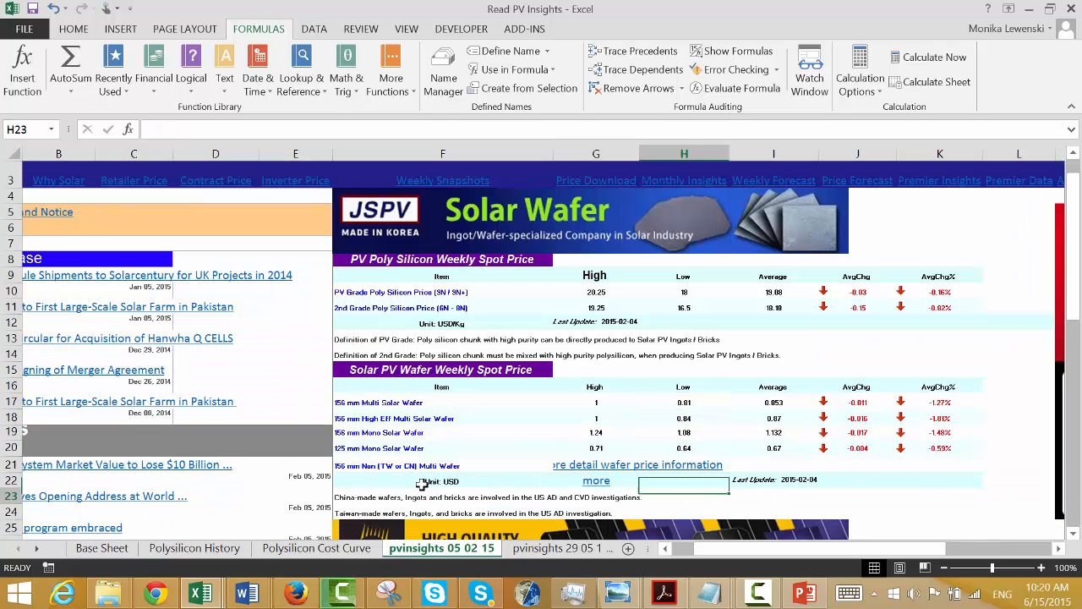
{"action": "key", "text": "Down"}
{"action": "key", "text": "Down"}
{"action": "key", "text": "Down"}
{"action": "key", "text": "Down"}
{"action": "key", "text": "Down"}
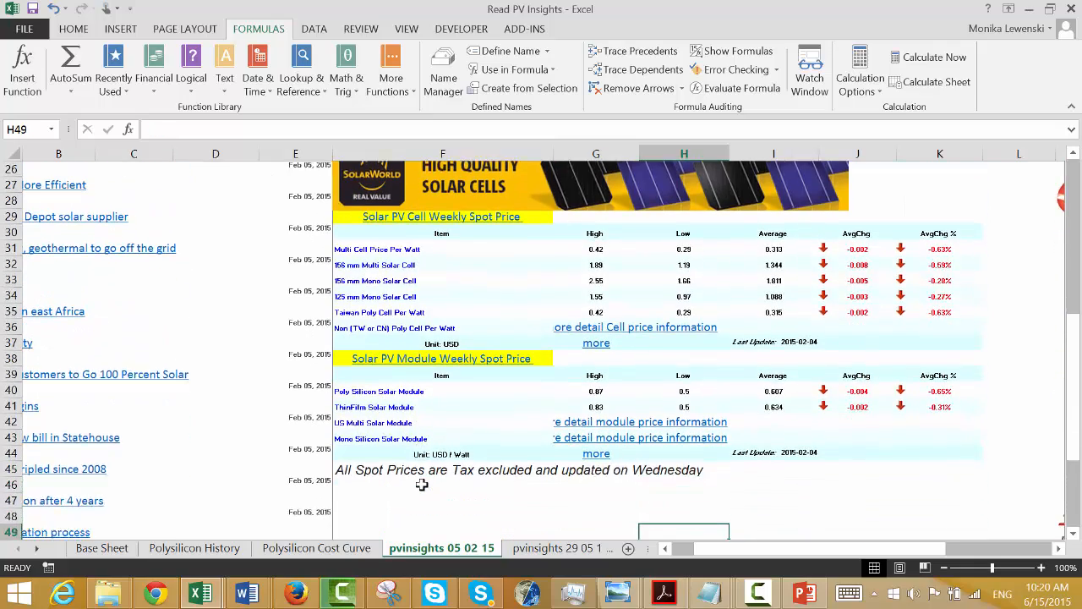
{"action": "key", "text": "Down"}
{"action": "key", "text": "Down"}
{"action": "key", "text": "Down"}
{"action": "key", "text": "Down"}
{"action": "key", "text": "Down"}
{"action": "key", "text": "Down"}
{"action": "key", "text": "Down"}
{"action": "key", "text": "Down"}
{"action": "key", "text": "Down"}
{"action": "key", "text": "Down"}
{"action": "key", "text": "Down"}
{"action": "key", "text": "Down"}
{"action": "key", "text": "Down"}
{"action": "key", "text": "Down"}
{"action": "key", "text": "Down"}
{"action": "key", "text": "Down"}
{"action": "key", "text": "Down"}
{"action": "key", "text": "Down"}
{"action": "key", "text": "Down"}
{"action": "key", "text": "Down"}
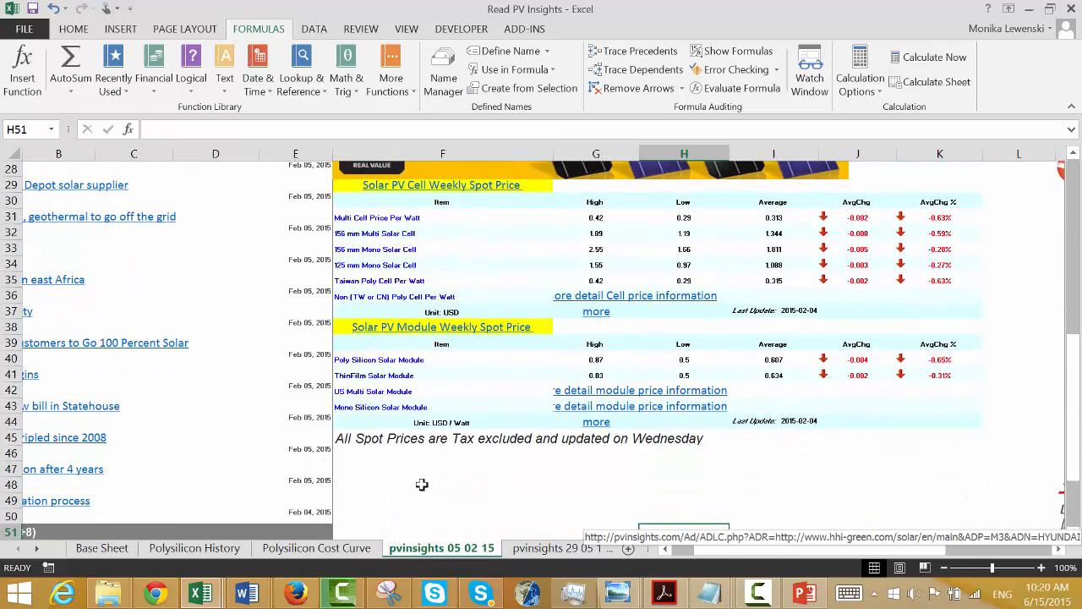
Review the pvinsights 05 02 15 price tables back to the poly silicon prices, and return to the Base Sheet.
{"action": "key", "text": "Up"}
{"action": "key", "text": "Up"}
{"action": "key", "text": "Up"}
{"action": "key", "text": "Up"}
{"action": "key", "text": "Up"}
{"action": "key", "text": "Up"}
{"action": "key", "text": "Up"}
{"action": "key", "text": "Up"}
{"action": "key", "text": "Up"}
{"action": "key", "text": "Up"}
{"action": "key", "text": "Up"}
{"action": "key", "text": "Up"}
{"action": "key", "text": "Up"}
{"action": "key", "text": "Up"}
{"action": "key", "text": "Up"}
{"action": "key", "text": "Up"}
{"action": "key", "text": "Up"}
{"action": "key", "text": "Up"}
{"action": "key", "text": "Up"}
{"action": "key", "text": "Up"}
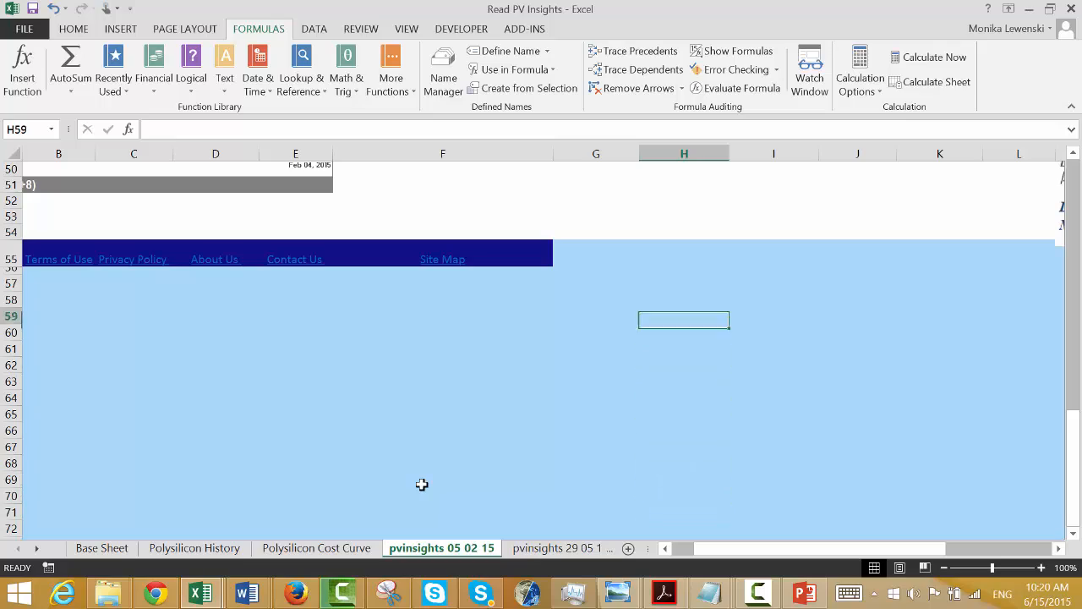
{"action": "key", "text": "Up"}
{"action": "key", "text": "Up"}
{"action": "key", "text": "Up"}
{"action": "key", "text": "Up"}
{"action": "key", "text": "Up"}
{"action": "key", "text": "Up"}
{"action": "key", "text": "Up"}
{"action": "key", "text": "Up"}
{"action": "key", "text": "Up"}
{"action": "key", "text": "Up"}
{"action": "key", "text": "Up"}
{"action": "key", "text": "Up"}
{"action": "key", "text": "Up"}
{"action": "key", "text": "Up"}
{"action": "key", "text": "Up"}
{"action": "key", "text": "Up"}
{"action": "key", "text": "Up"}
{"action": "key", "text": "Up"}
{"action": "key", "text": "Up"}
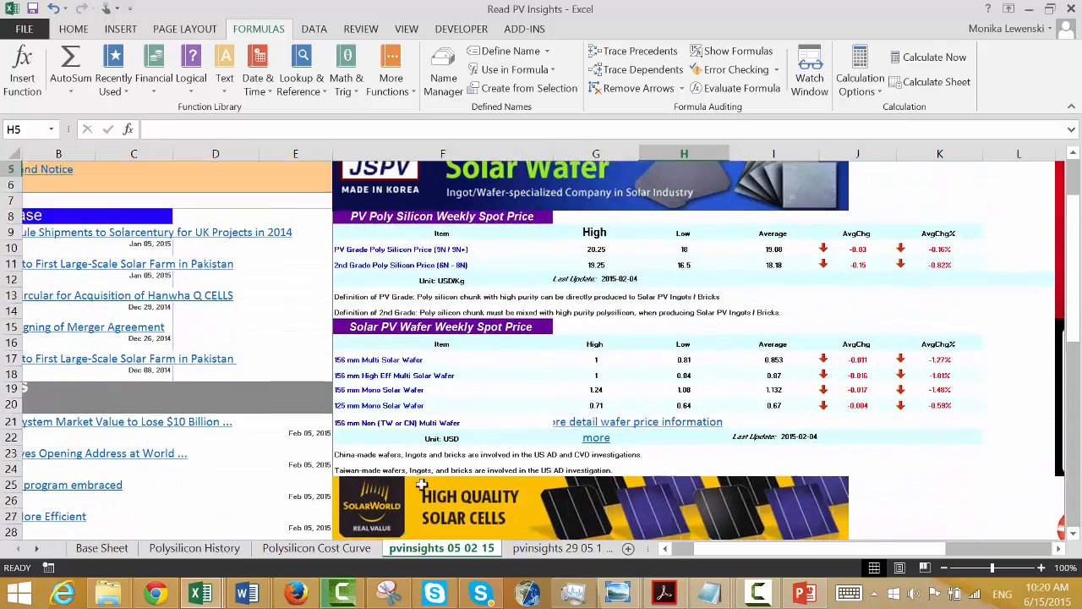
{"action": "key", "text": "ctrl+Page_Up"}
{"action": "key", "text": "ctrl+Page_Up"}
{"action": "key", "text": "ctrl+Page_Up"}
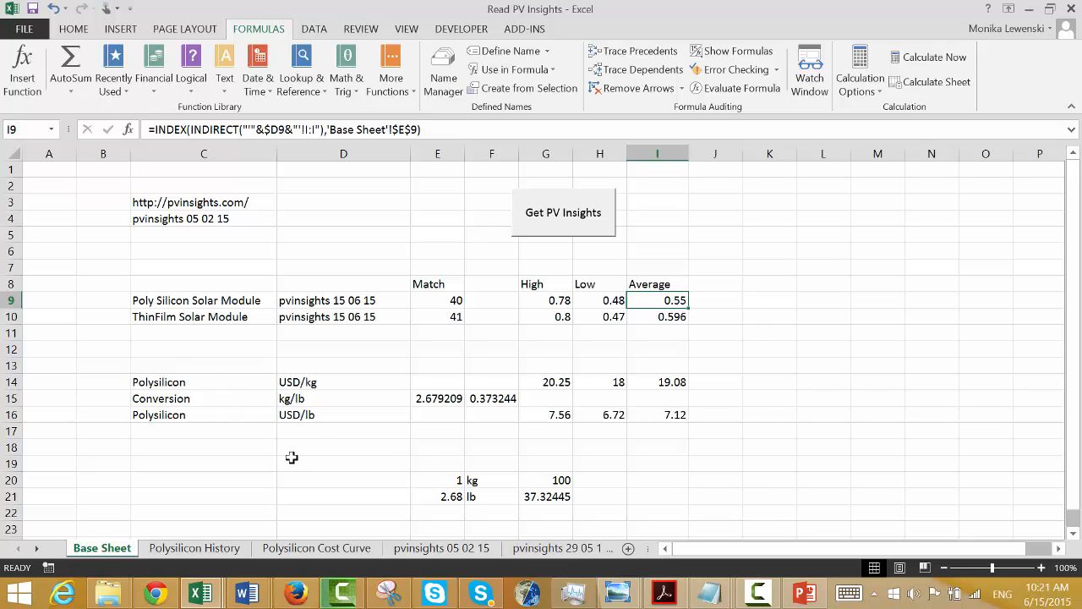
Switch to the Solar Plant Characteristics workbook and set the Panel Cost in F107 of the Assumptions sheet to 550.
{"action": "key", "text": "ctrl+Tab"}
{"action": "key", "text": "ctrl+Tab"}
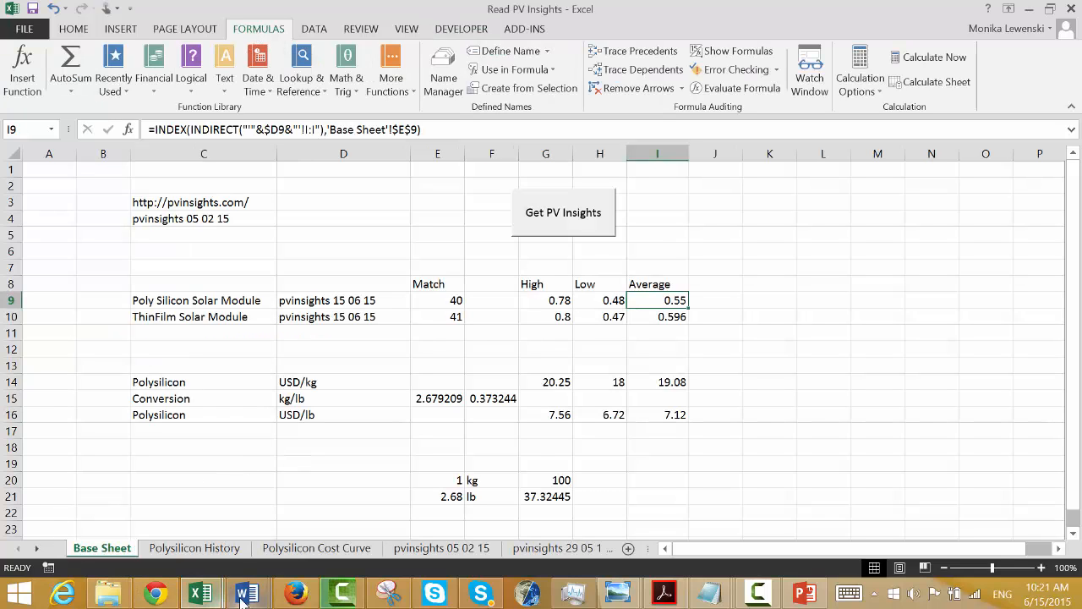
{"action": "left_click", "coordinate": [201, 593]}
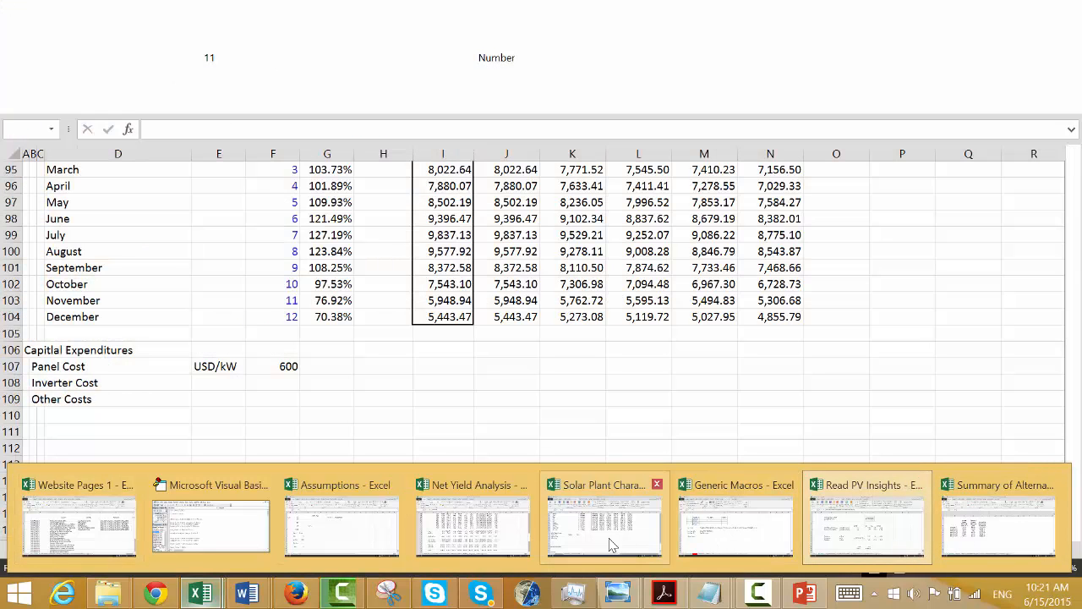
{"action": "left_click", "coordinate": [613, 544]}
{"action": "key", "text": "Left"}
{"action": "key", "text": "Left"}
{"action": "key", "text": "Left"}
{"action": "key", "text": "Left"}
{"action": "key", "text": "Left"}
{"action": "key", "text": "Left"}
{"action": "key", "text": "Left"}
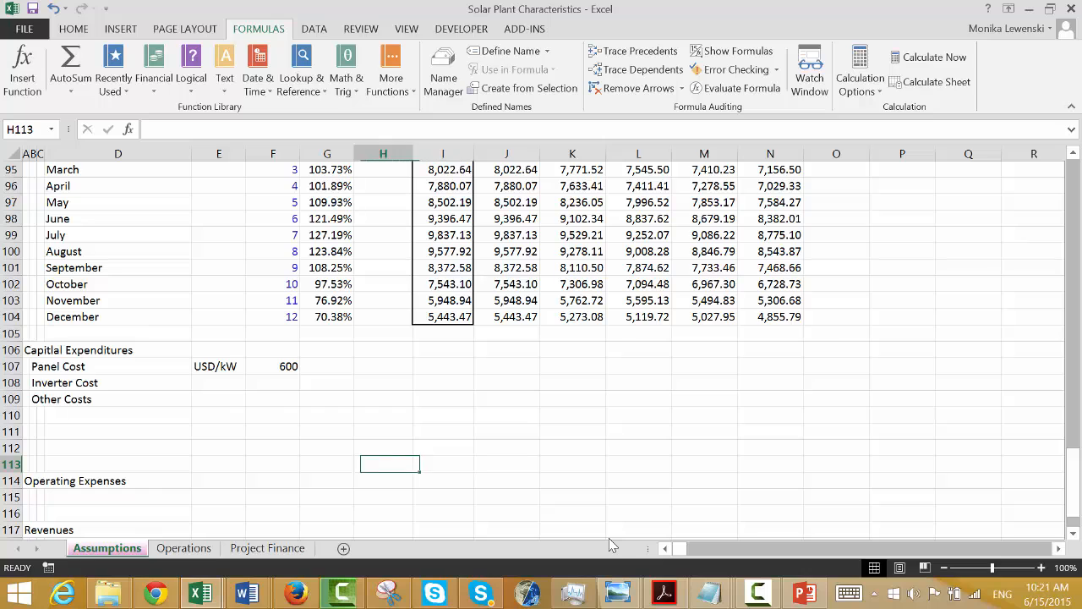
{"action": "key", "text": "Up"}
{"action": "key", "text": "Up"}
{"action": "key", "text": "Up"}
{"action": "key", "text": "Up"}
{"action": "key", "text": "Up"}
{"action": "key", "text": "Right"}
{"action": "key", "text": "Right"}
{"action": "key", "text": "Right"}
{"action": "key", "text": "Right"}
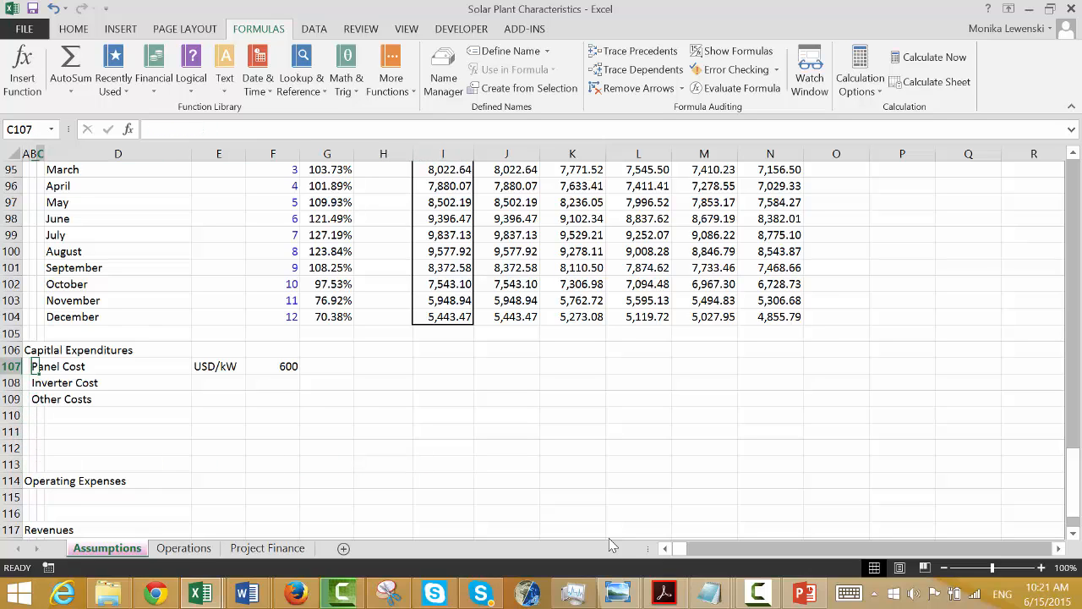
{"action": "type", "text": "550"}
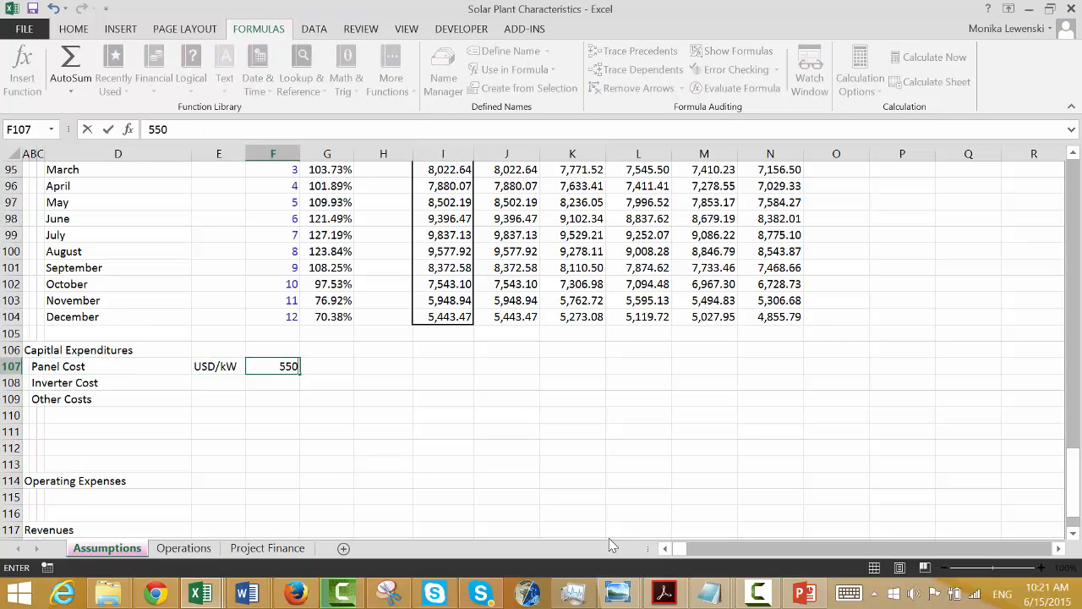
{"action": "key", "text": "Return"}
Enter the unit USD/kW in E108 and the value 180 in F108 for the Inverter Cost.
{"action": "key", "text": "Left"}
{"action": "key", "text": "Left"}
{"action": "key", "text": "Right"}
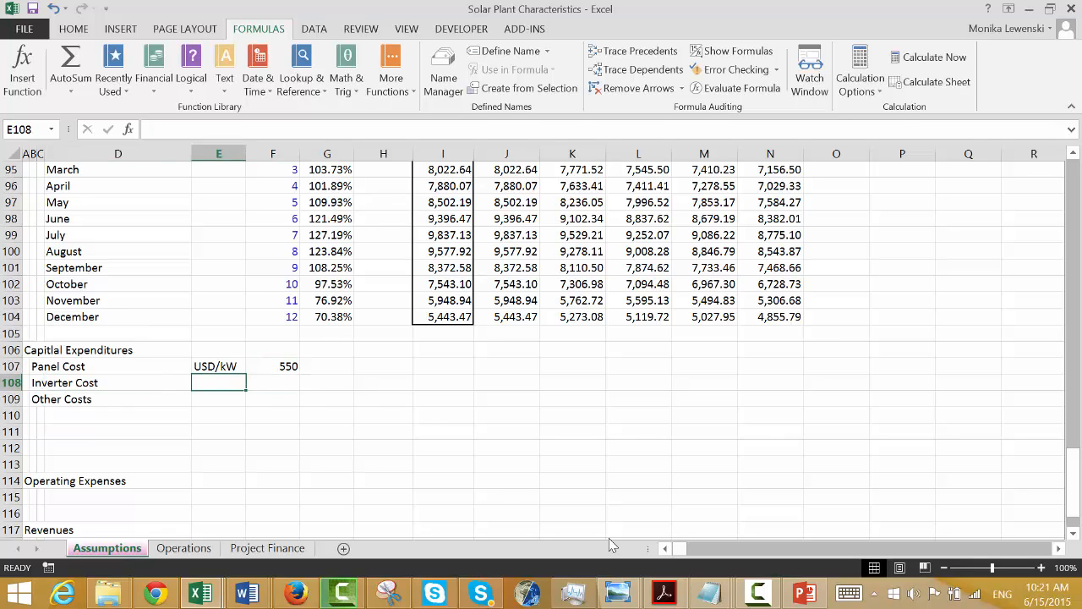
{"action": "type", "text": "USD/kW"}
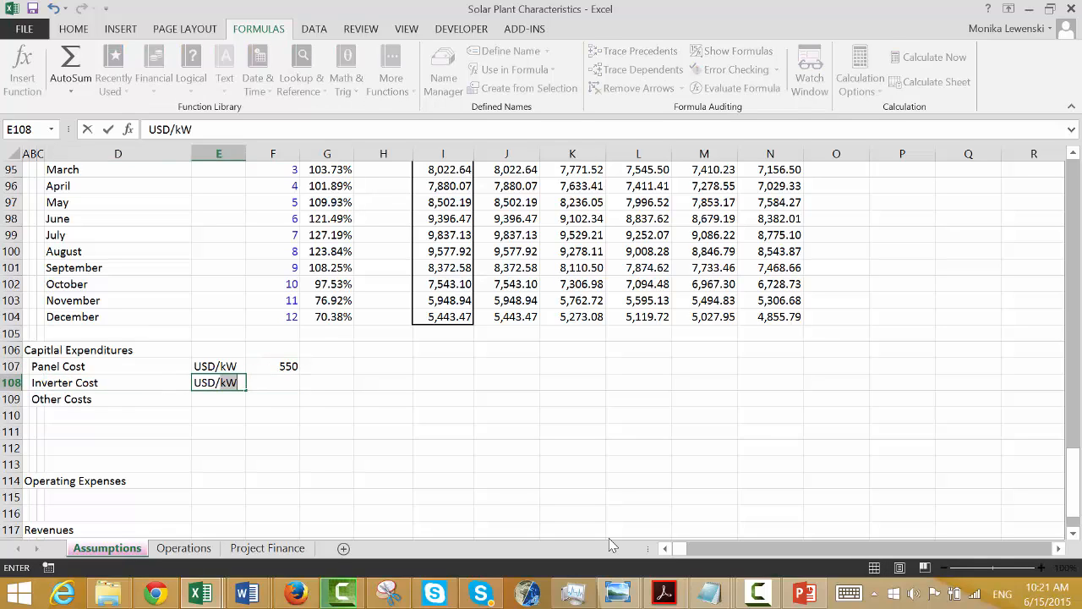
{"action": "key", "text": "Return"}
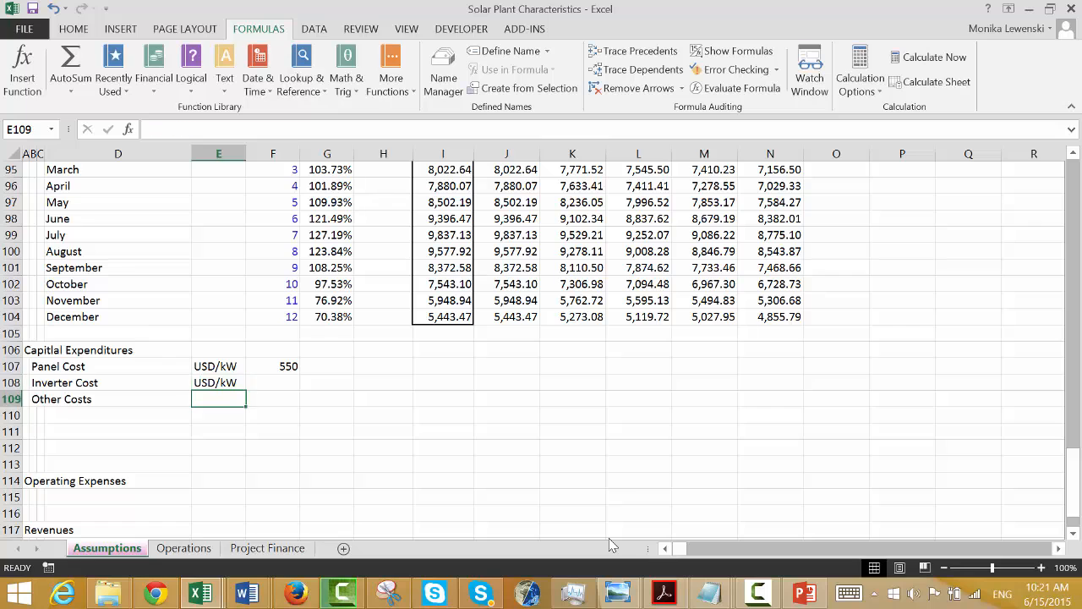
{"action": "key", "text": "Up"}
{"action": "key", "text": "Right"}
{"action": "type", "text": "180"}
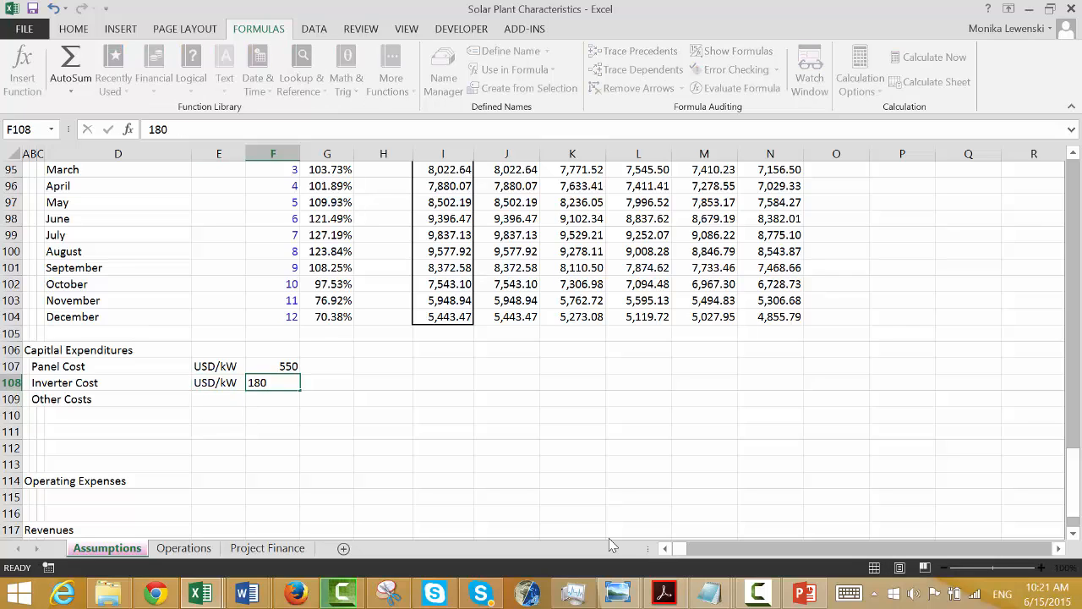
{"action": "key", "text": "Return"}
Enter a 60% share for Other Costs in G109.
{"action": "key", "text": "Return"}
{"action": "key", "text": "Left"}
{"action": "key", "text": "Left"}
{"action": "key", "text": "Left"}
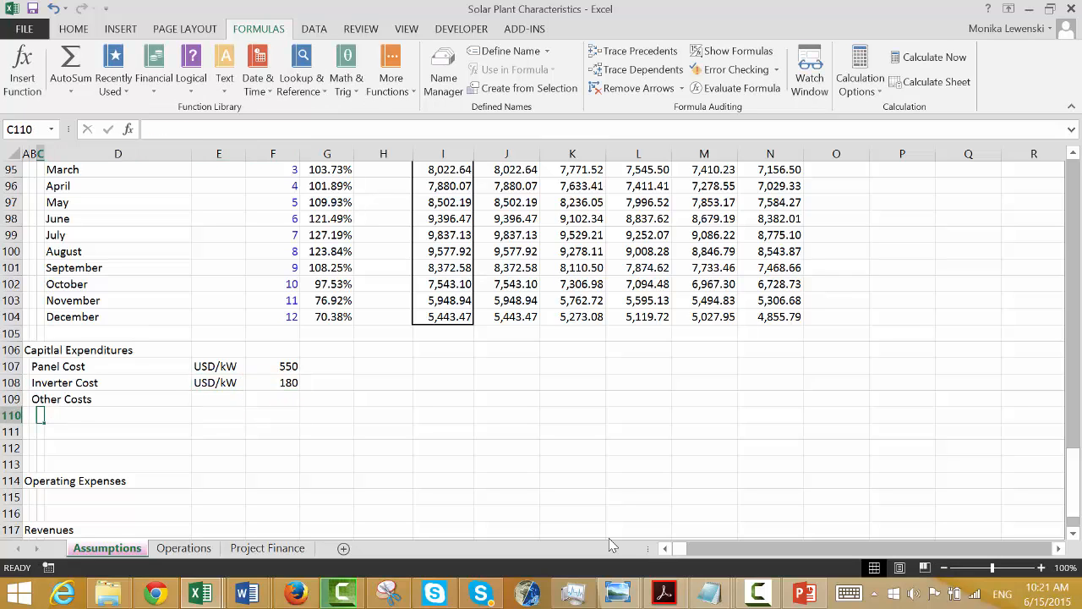
{"action": "key", "text": "Up"}
{"action": "key", "text": "Right"}
{"action": "key", "text": "Right"}
{"action": "key", "text": "Right"}
{"action": "key", "text": "Right"}
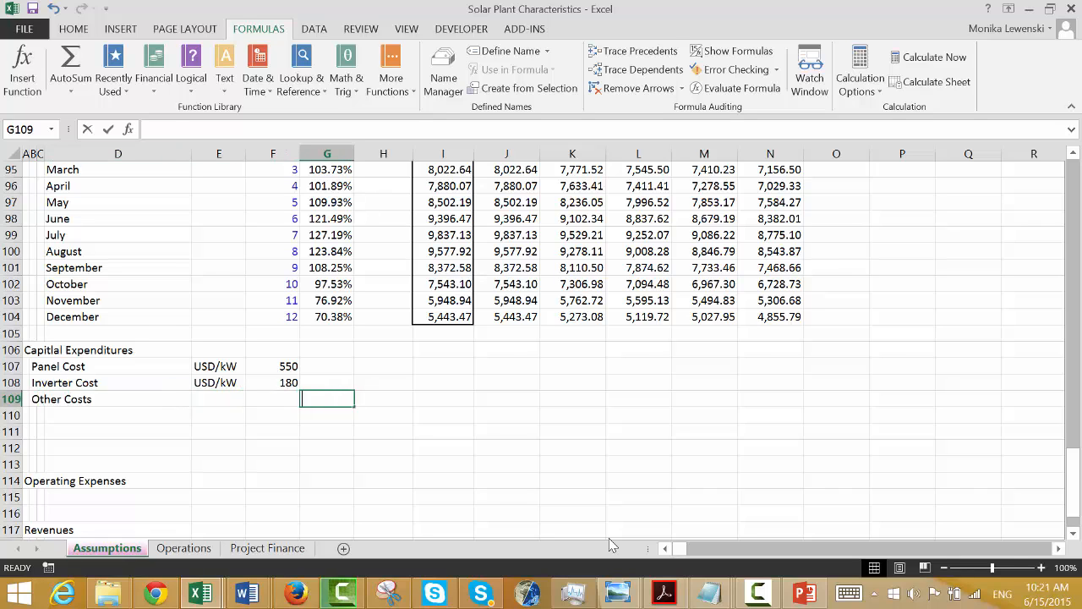
{"action": "type", "text": "60%"}
{"action": "key", "text": "Return"}
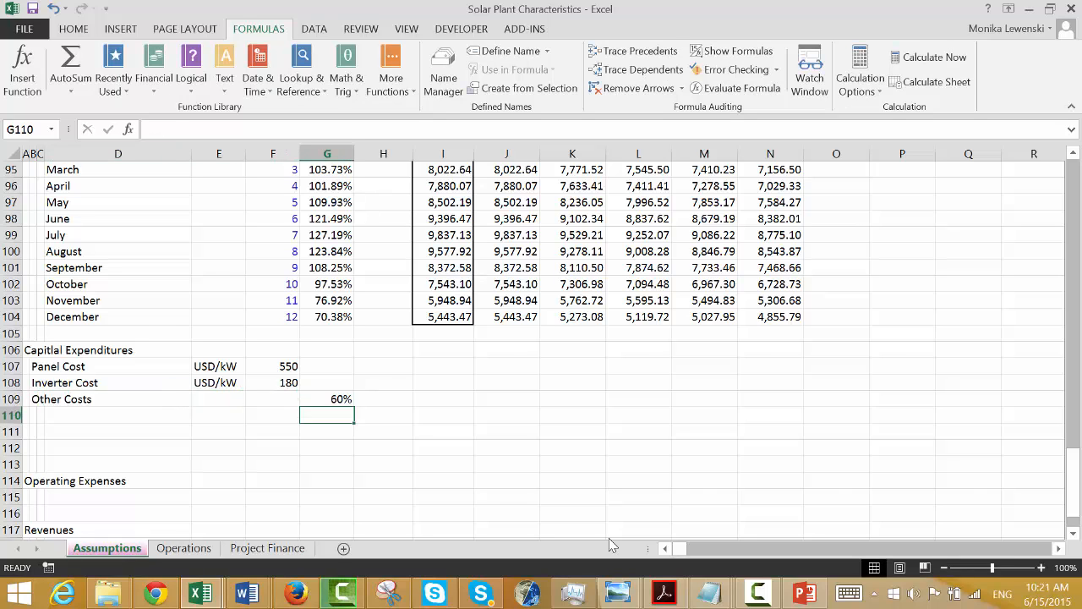
Calculate Other Costs in F109 with the formula =(SUM(F107:F108)/(1-.6))*.6.
{"action": "key", "text": "Up"}
{"action": "key", "text": "Left"}
{"action": "key", "text": "Down"}
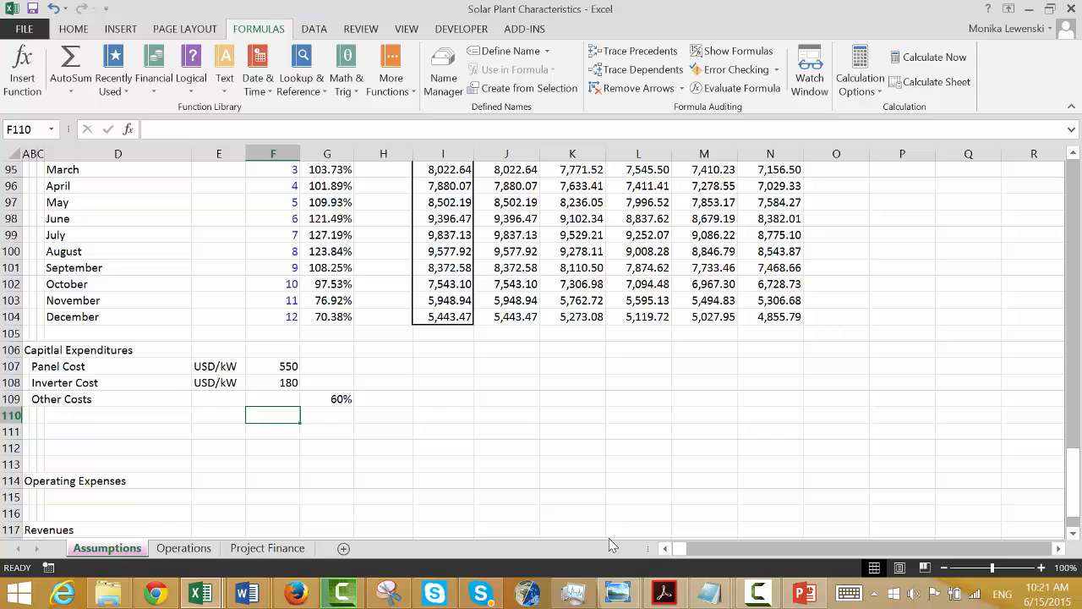
{"action": "key", "text": "Up"}
{"action": "key", "text": "Up"}
{"action": "key", "text": "Down"}
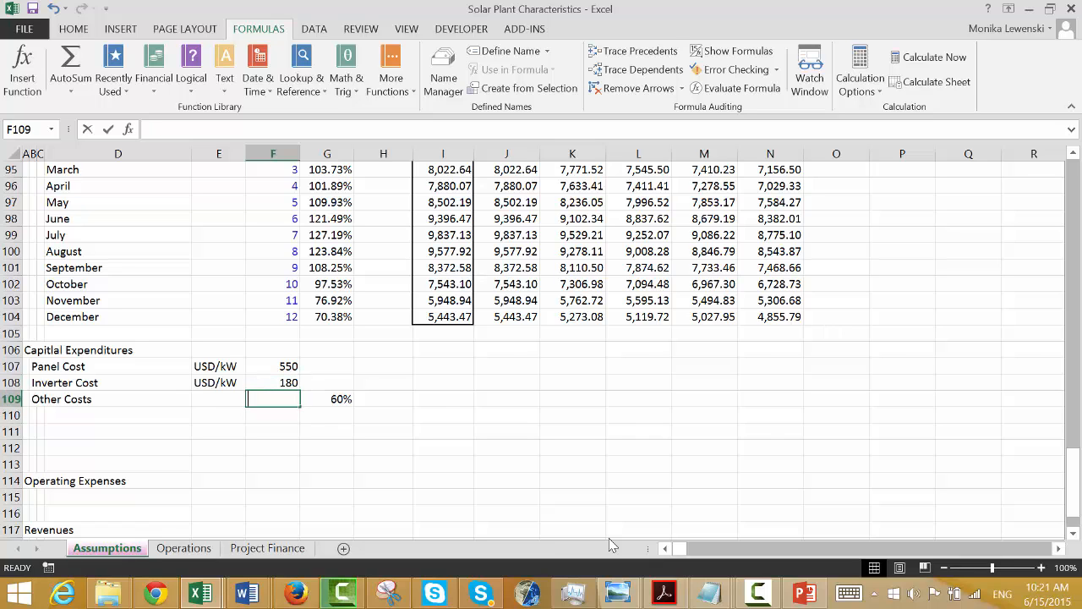
{"action": "type", "text": "=sum("}
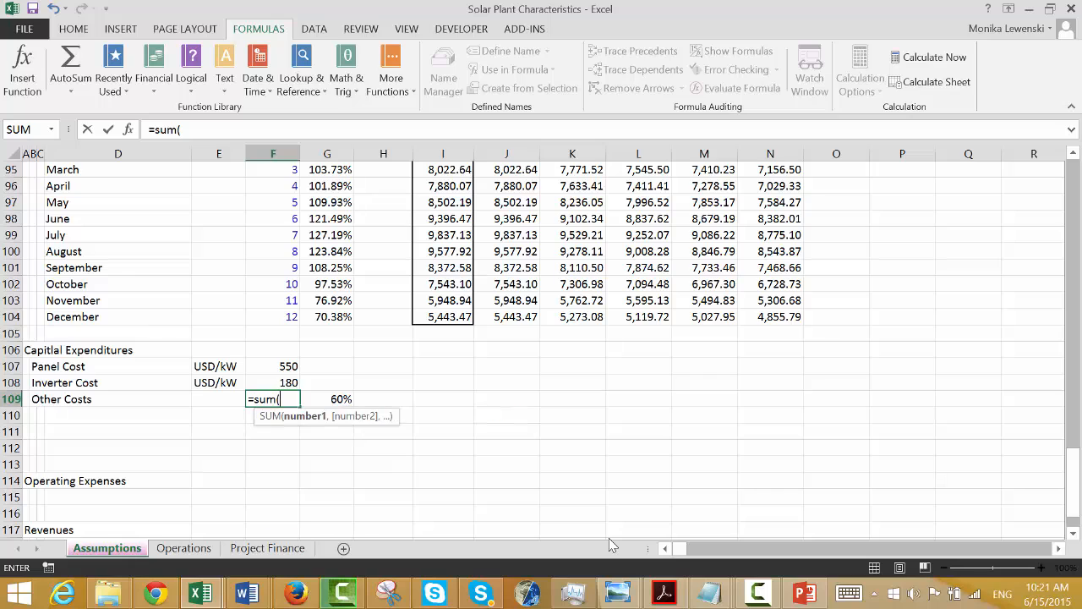
{"action": "key", "text": "Up"}
{"action": "key", "text": "shift+Up"}
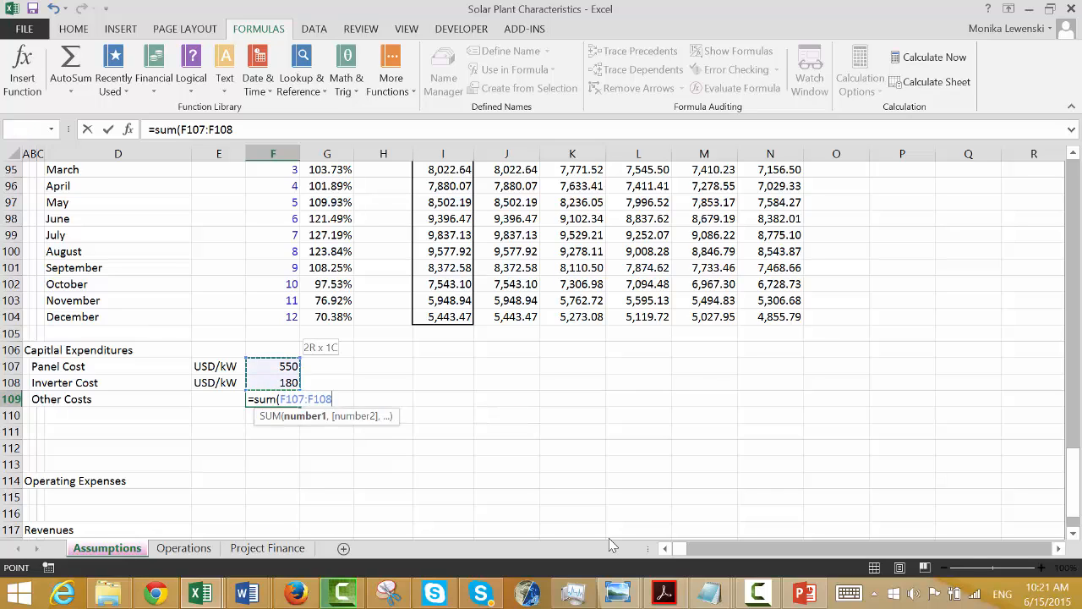
{"action": "type", "text": ")/(1-.6"}
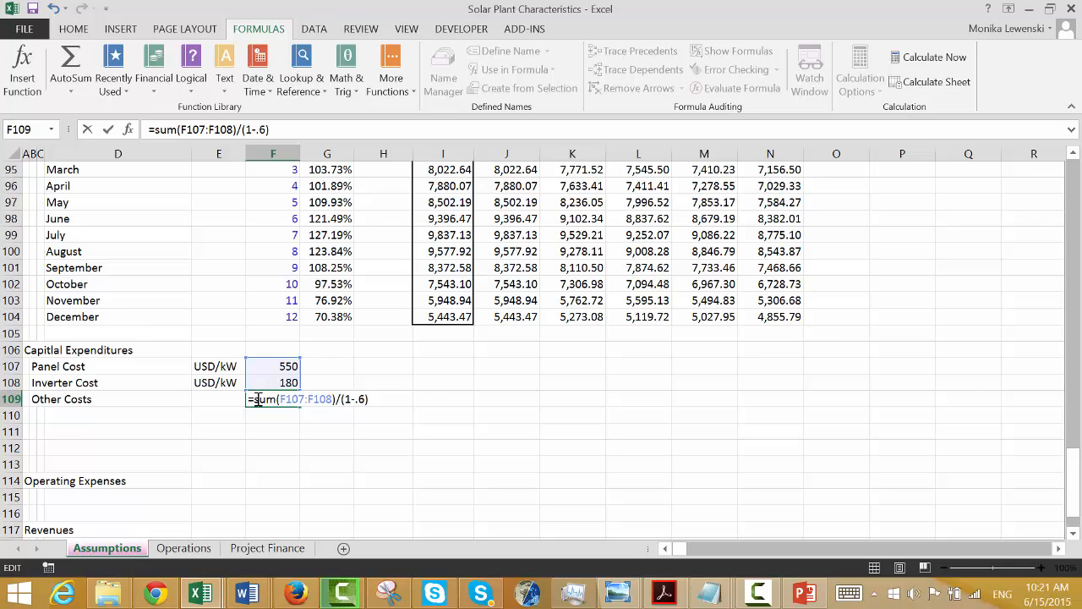
{"action": "type", "text": "("}
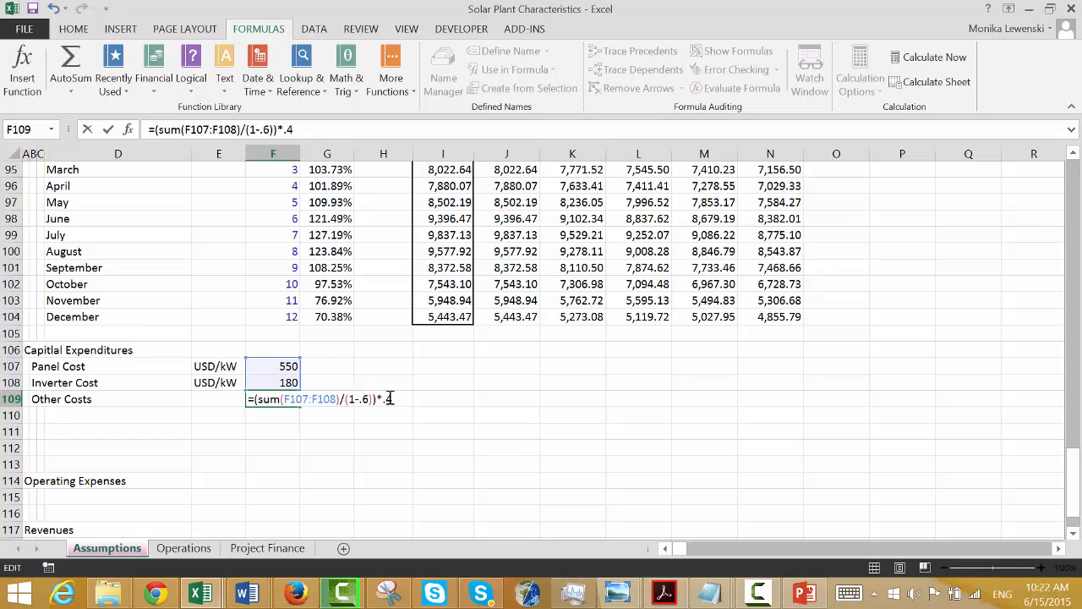
{"action": "type", "text": "6"}
{"action": "key", "text": "Return"}
{"action": "key", "text": "Return"}
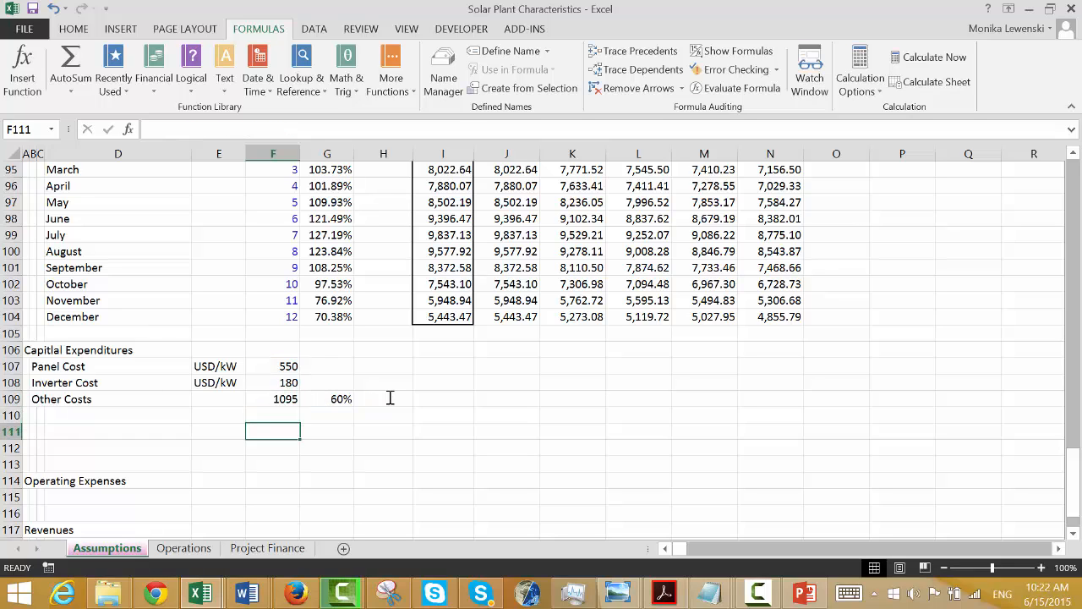
Total the panel, inverter and other costs in F110 with =SUM(F107:F109).
{"action": "key", "text": "Up"}
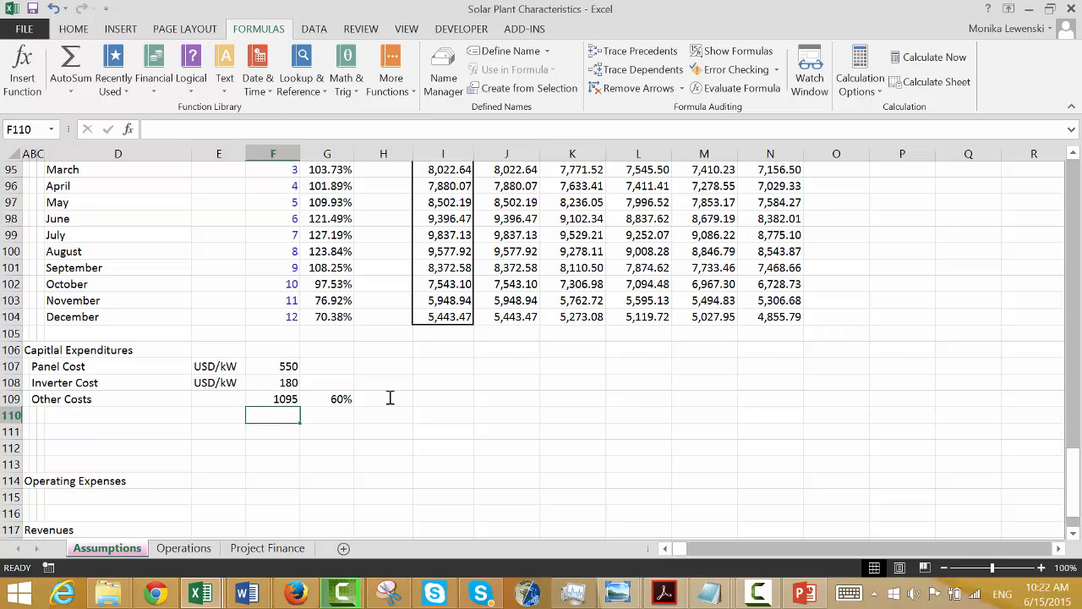
{"action": "key", "text": "alt+="}
{"action": "key", "text": "Return"}
{"action": "key", "text": "Up"}
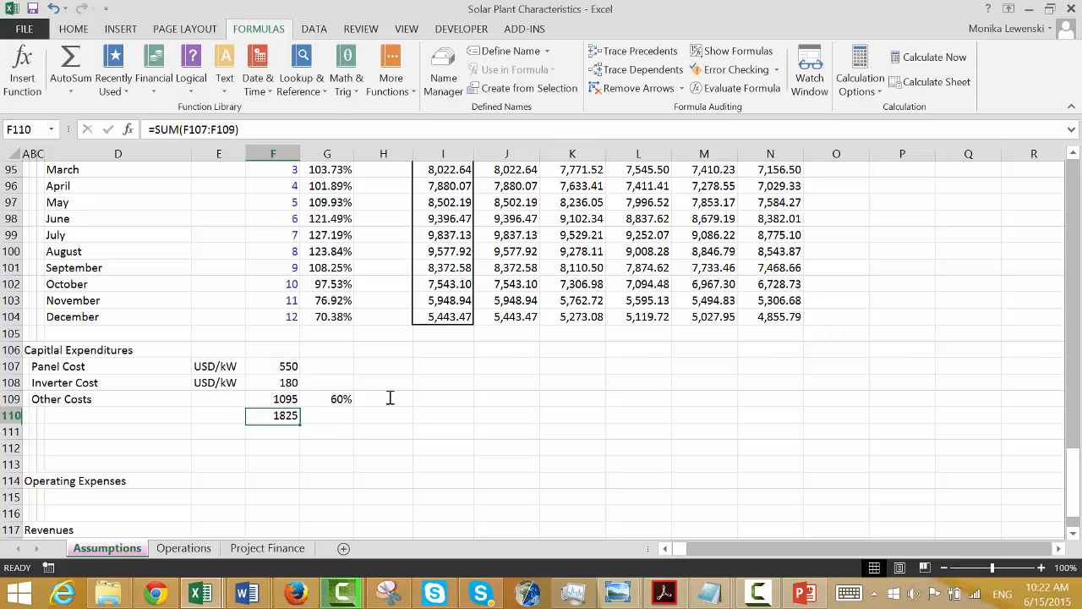
Check the Other Costs formula in F109 against the 60% share and the capital expenditure total in F110.
{"action": "key", "text": "Right"}
{"action": "key", "text": "Right"}
{"action": "key", "text": "Left"}
{"action": "key", "text": "Left"}
{"action": "key", "text": "Up"}
{"action": "key", "text": "Up"}
{"action": "key", "text": "Down"}
{"action": "key", "text": "Down"}
{"action": "key", "text": "Up"}
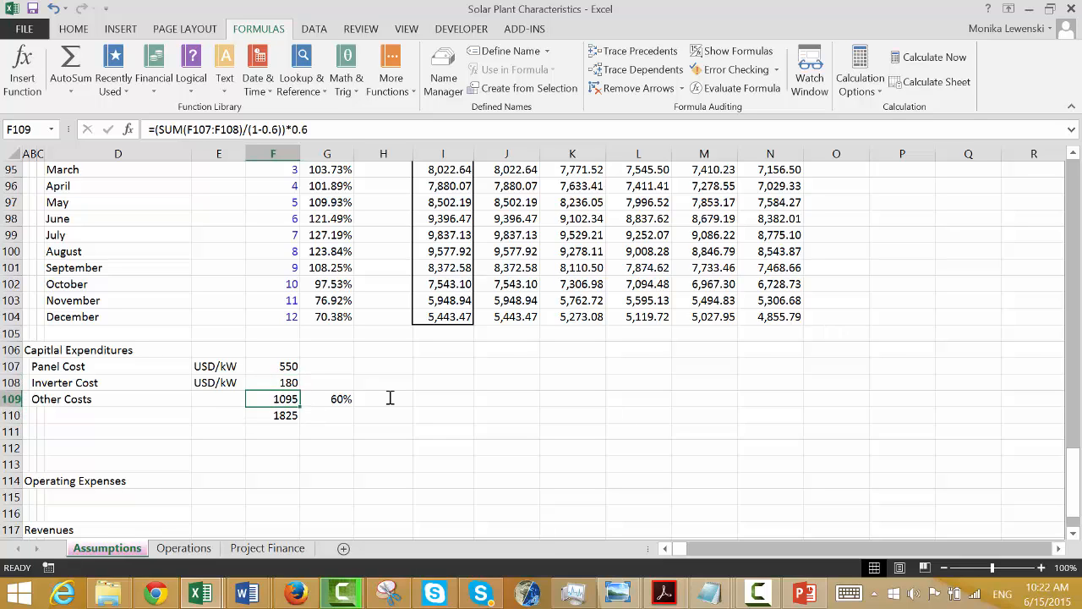
{"action": "key", "text": "Right"}
{"action": "key", "text": "Down"}
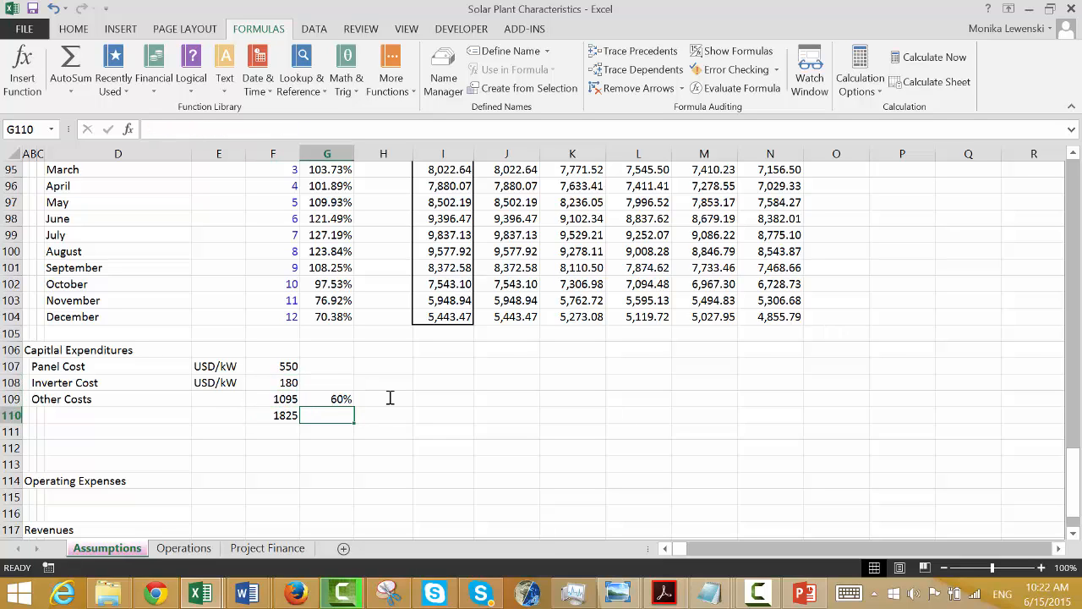
Calculate the Other Costs share in G109 with the formula =F109/F110.
{"action": "key", "text": "Up"}
{"action": "type", "text": "="}
{"action": "key", "text": "Left"}
{"action": "type", "text": "/"}
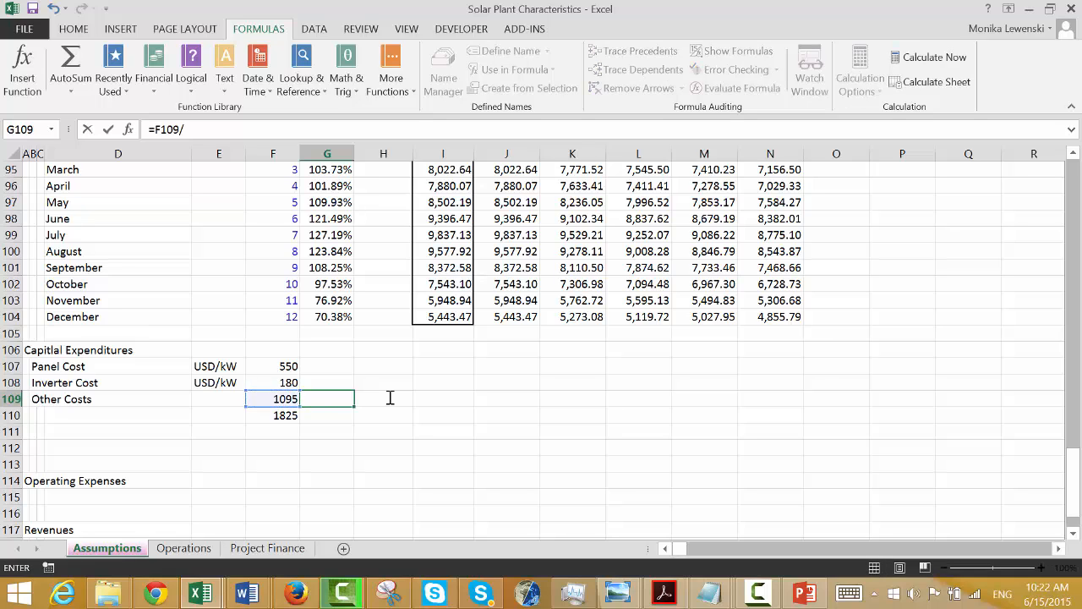
{"action": "key", "text": "Down"}
{"action": "key", "text": "Return"}
{"action": "key", "text": "Up"}
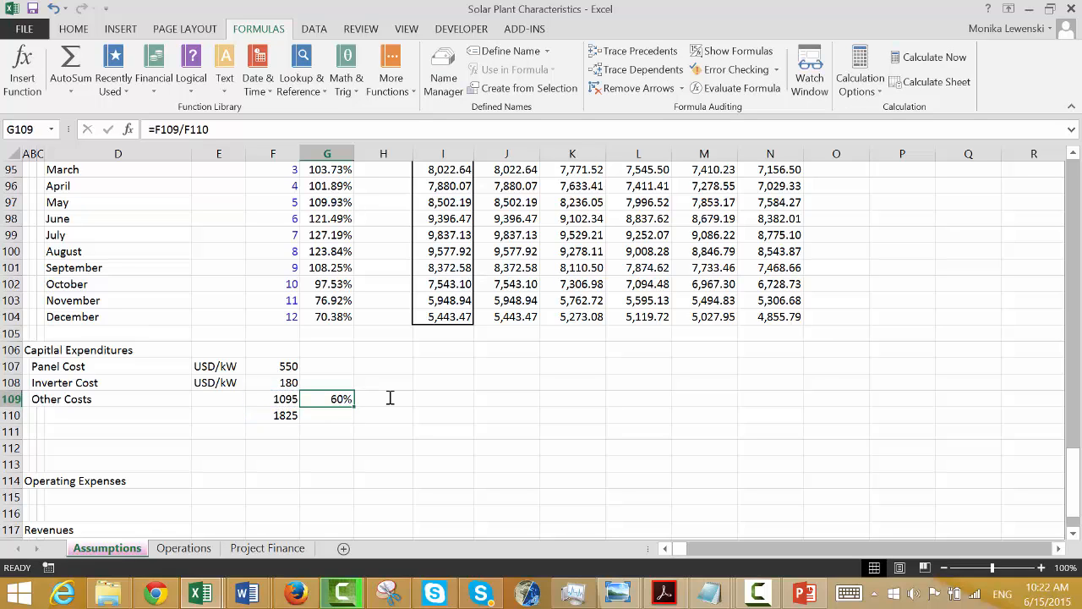
Replace the formula in G109 with a fixed 60% Other Costs share.
{"action": "key", "text": "Left"}
{"action": "key", "text": "Up"}
{"action": "key", "text": "Down"}
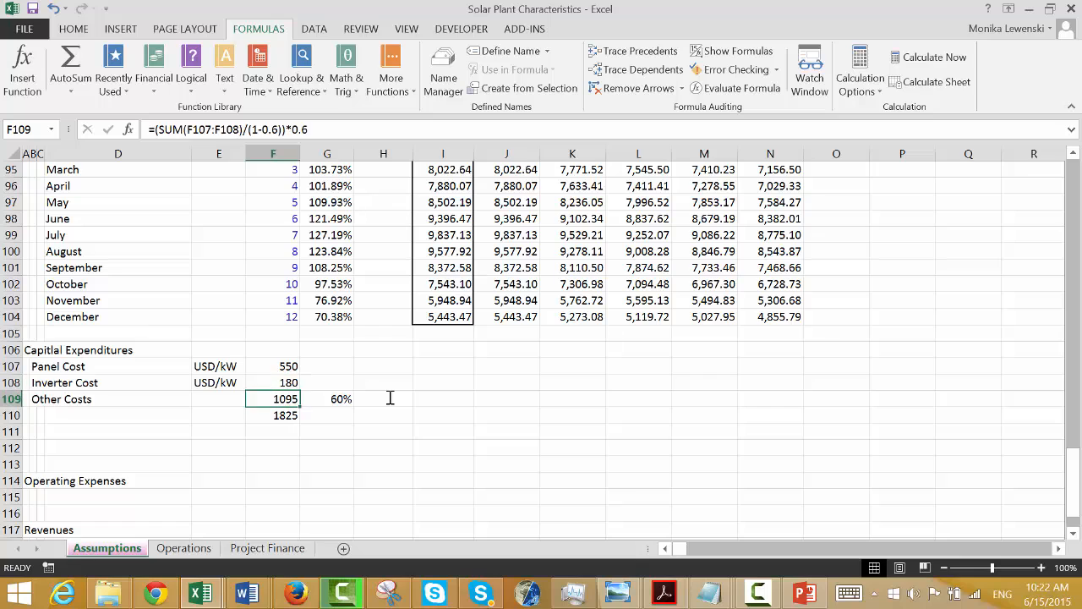
{"action": "key", "text": "Right"}
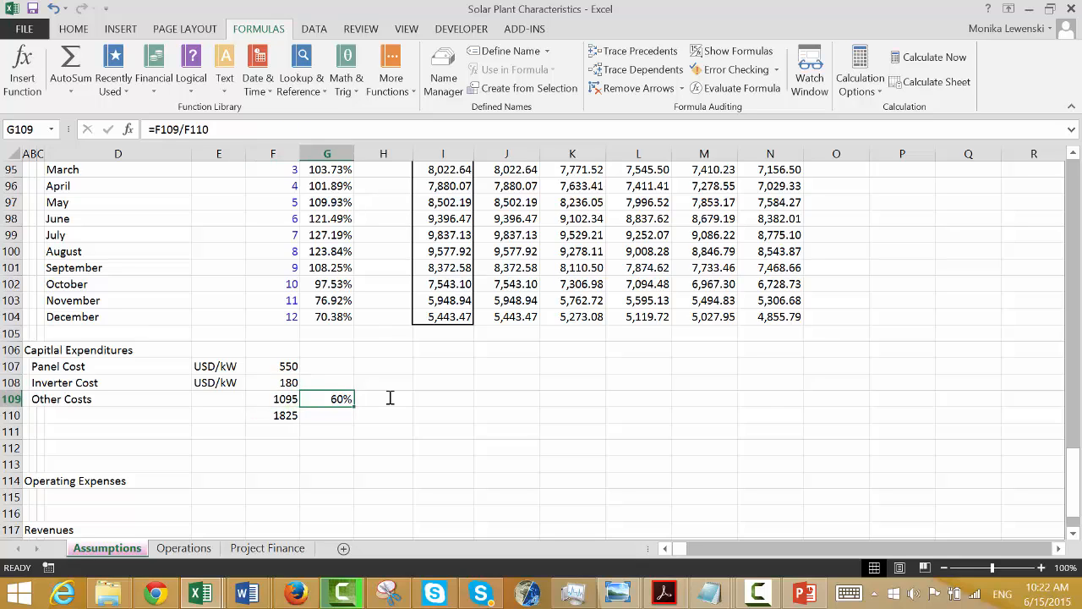
{"action": "key", "text": "F2"}
{"action": "key", "text": "Return"}
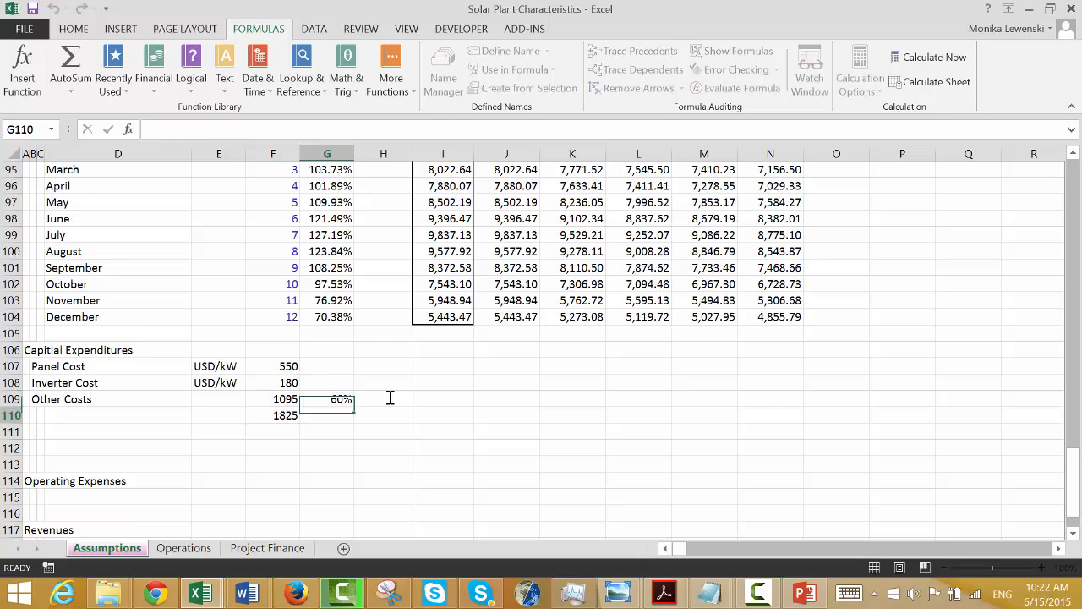
{"action": "key", "text": "Up"}
{"action": "key", "text": "F2"}
{"action": "type", "text": "60%"}
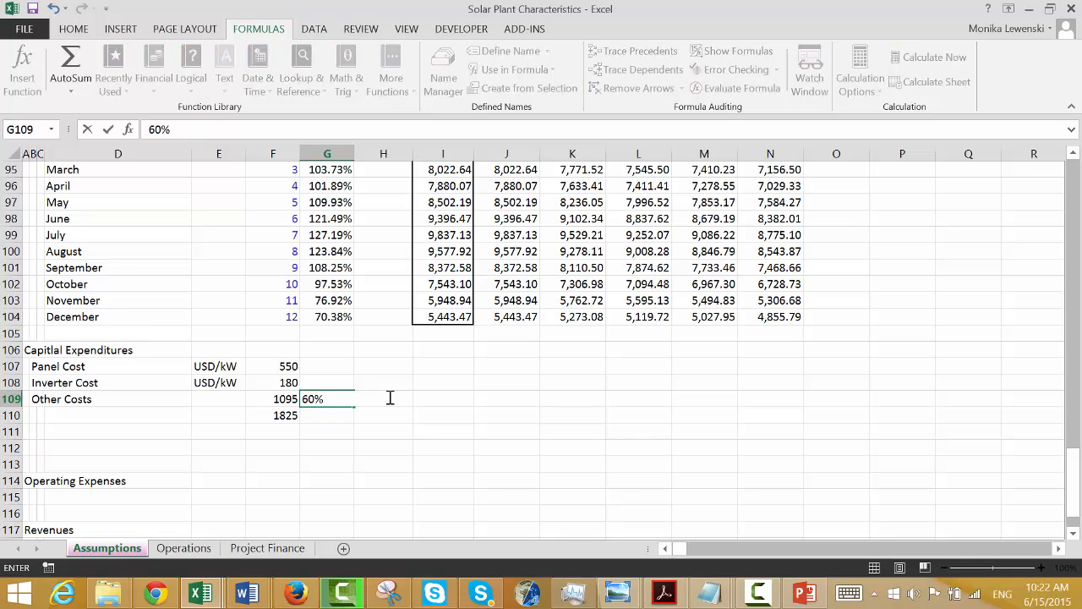
{"action": "key", "text": "Return"}
Replace the hard-coded 0.6 in the divisor of the Other Costs formula in F109 with a reference to G109.
{"action": "key", "text": "Up"}
{"action": "key", "text": "Left"}
{"action": "key", "text": "F2"}
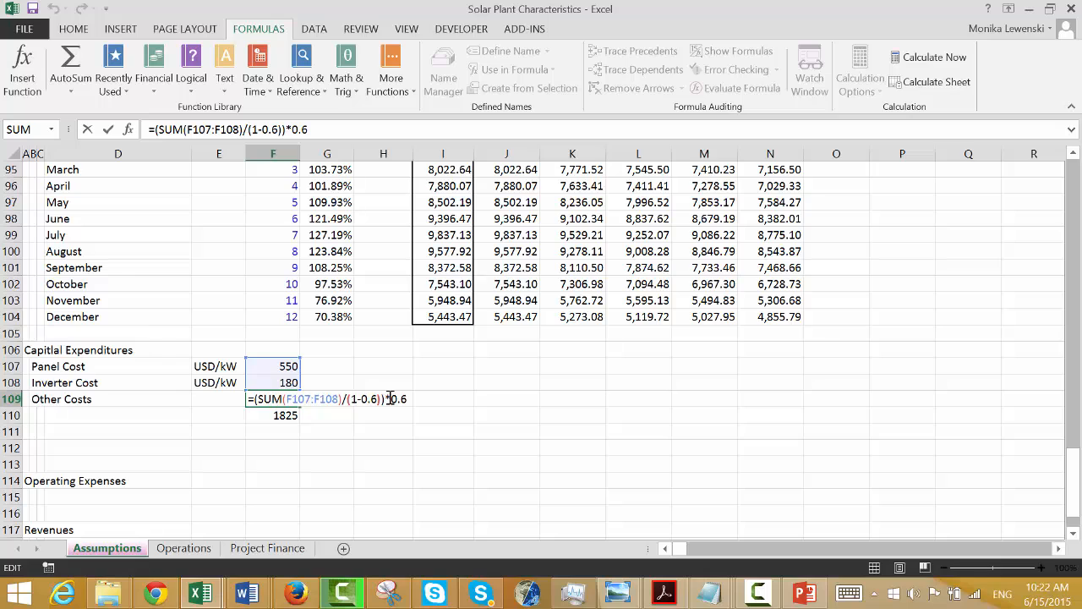
{"action": "key", "text": "BackSpace"}
{"action": "key", "text": "BackSpace"}
{"action": "key", "text": "BackSpace"}
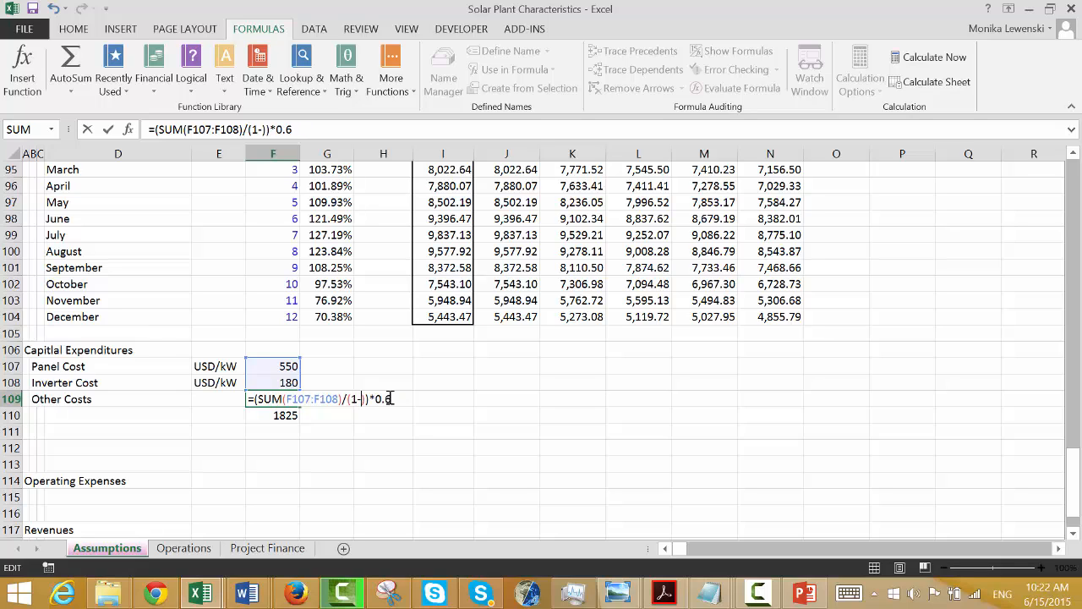
{"action": "left_click", "coordinate": [328, 432]}
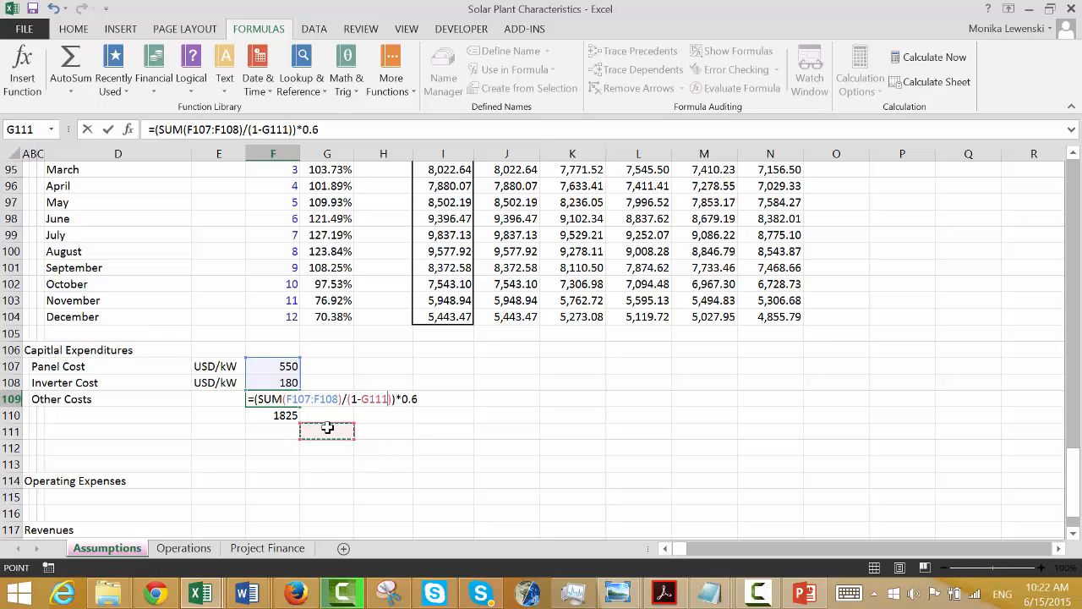
{"action": "key", "text": "Up"}
{"action": "key", "text": "Up"}
{"action": "key", "text": "Return"}
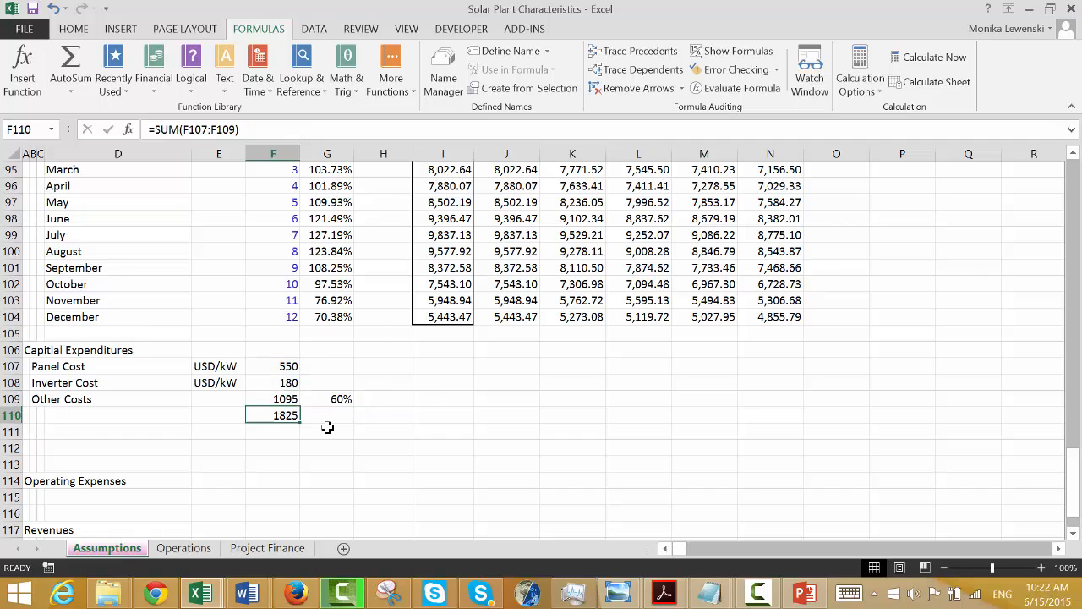
Replace the 0.6 multiplier in F109 with G109, making the formula =(SUM(F107:F108)/(1-G109))*G109.
{"action": "key", "text": "Up"}
{"action": "key", "text": "F2"}
{"action": "key", "text": "BackSpace"}
{"action": "key", "text": "BackSpace"}
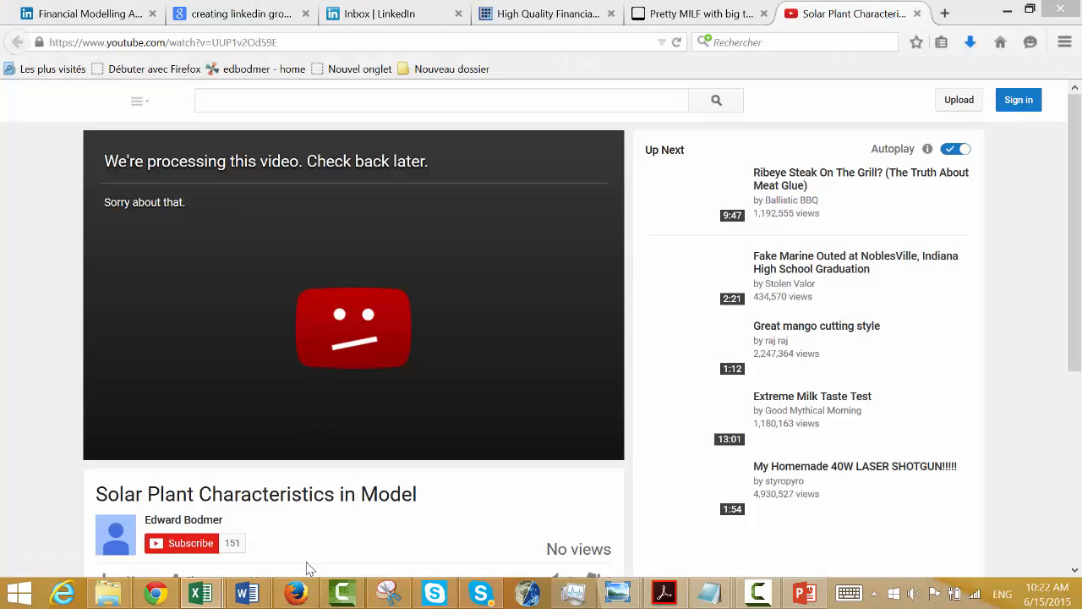
{"action": "mouse_move", "coordinate": [214, 597]}
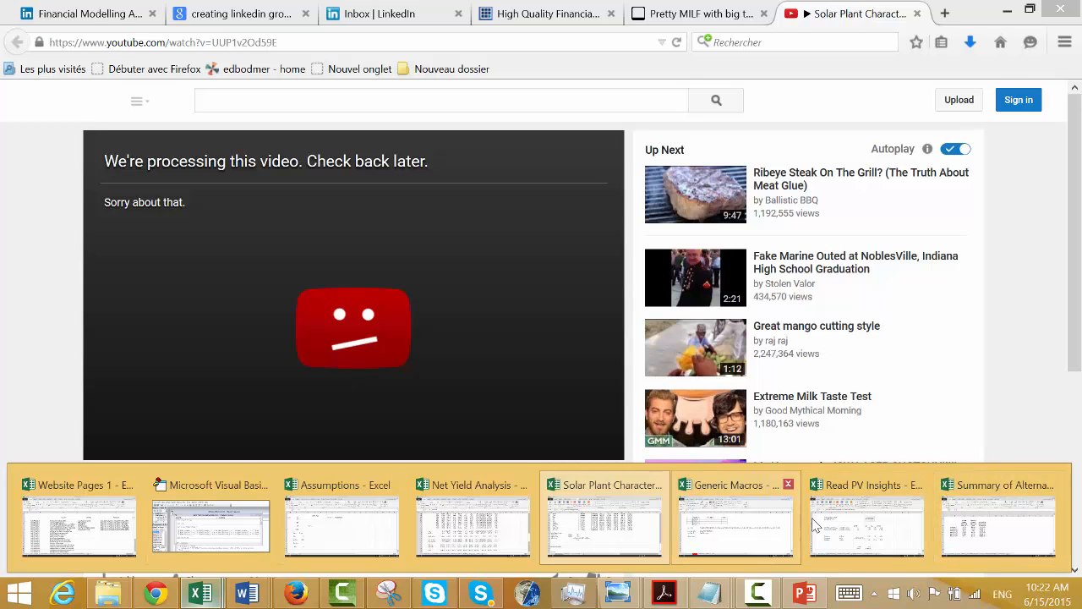
{"action": "left_click", "coordinate": [627, 534]}
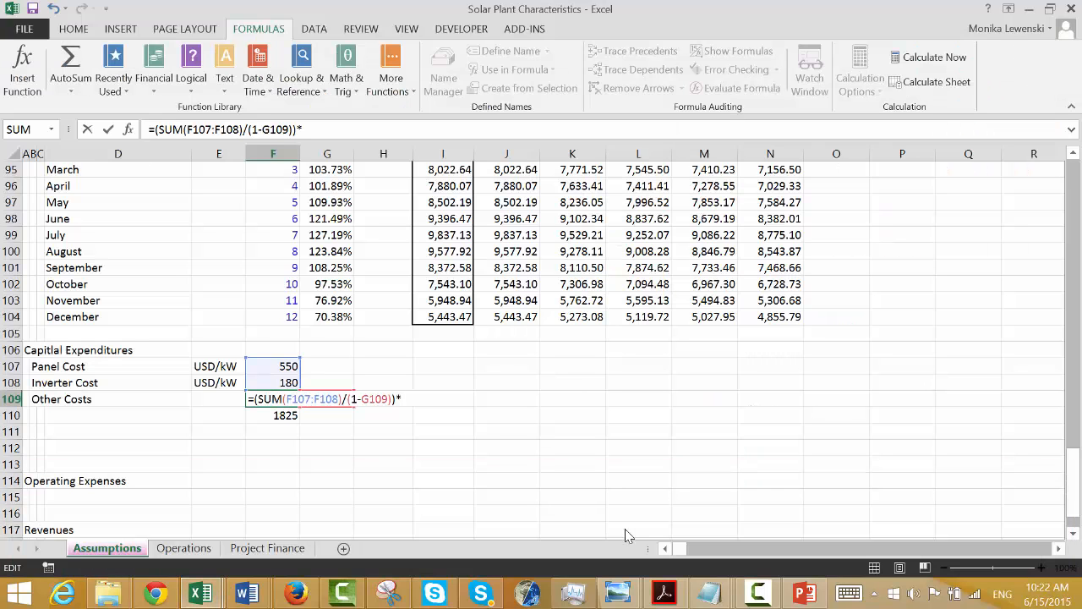
{"action": "left_click", "coordinate": [321, 420]}
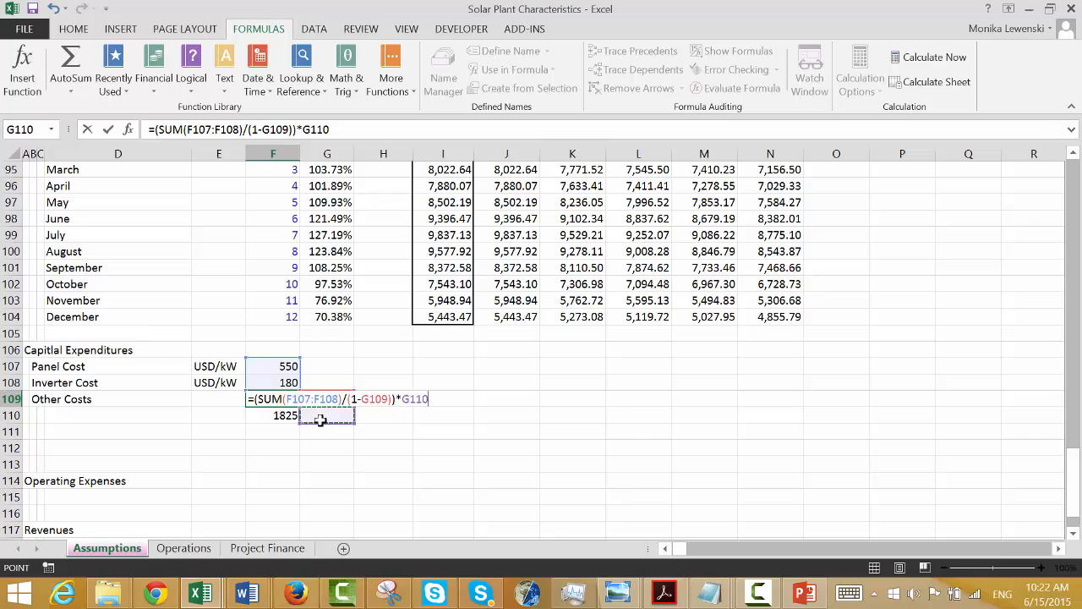
{"action": "key", "text": "Up"}
{"action": "key", "text": "Return"}
Set the Other Costs share in G109 to 50%.
{"action": "key", "text": "Up"}
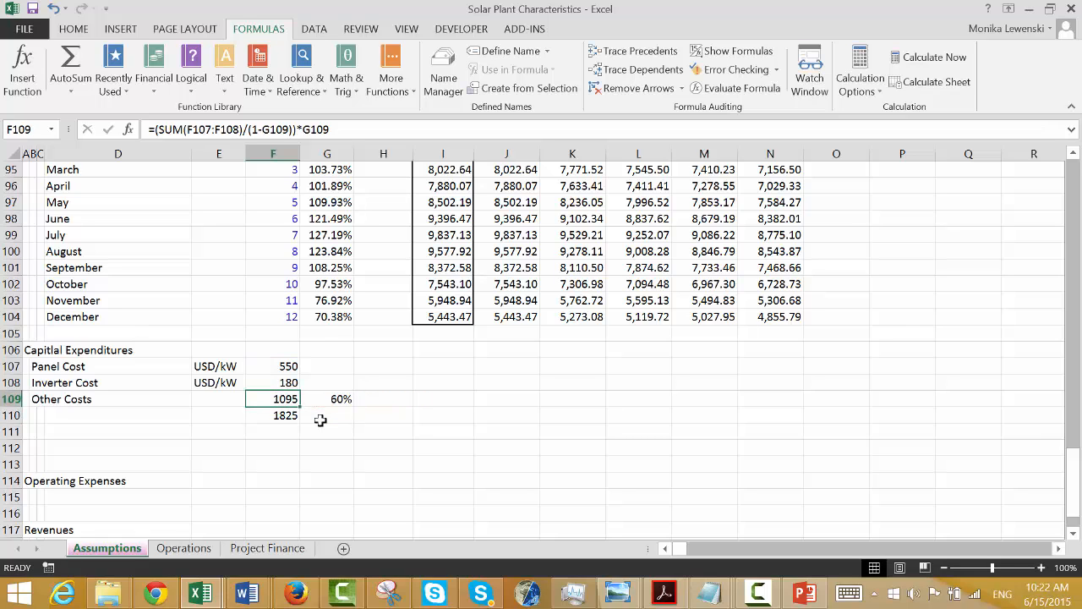
{"action": "key", "text": "Right"}
{"action": "type", "text": "50"}
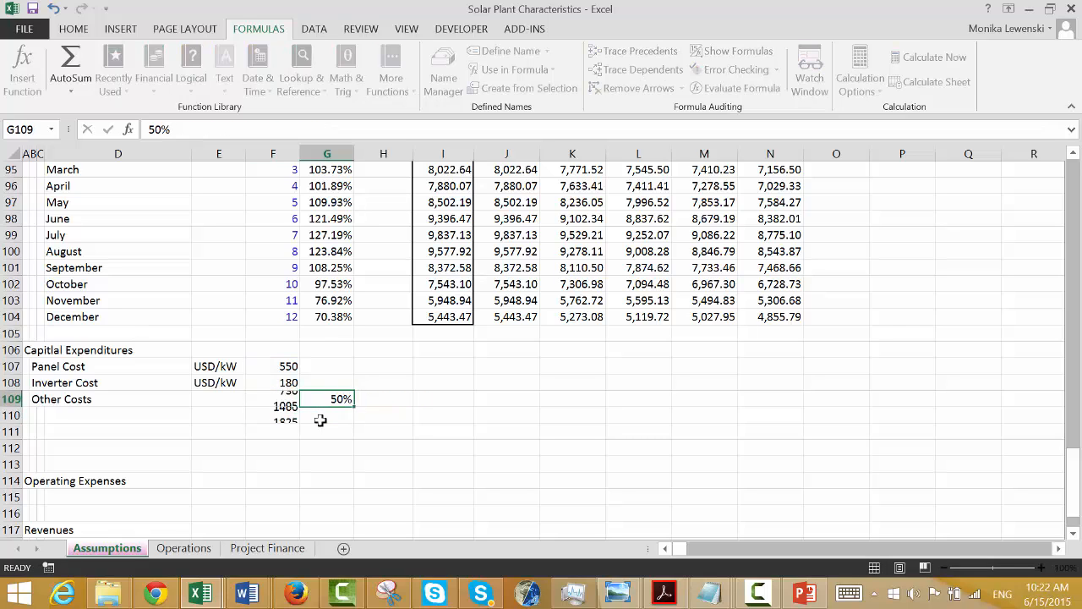
{"action": "key", "text": "Return"}
{"action": "key", "text": "Up"}
{"action": "key", "text": "Up"}
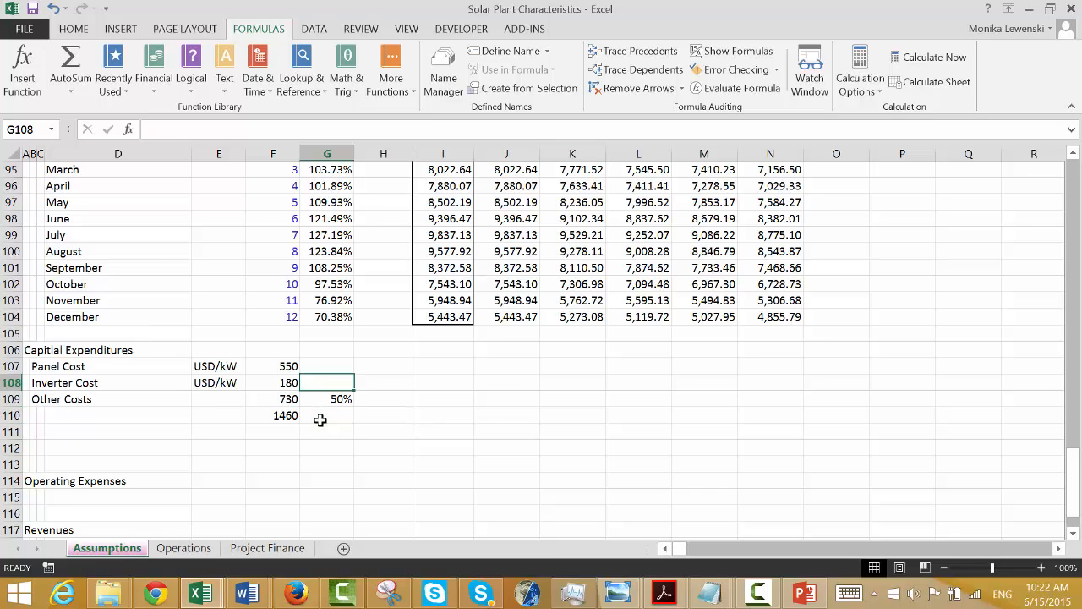
{"action": "key", "text": "Left"}
{"action": "key", "text": "Up"}
{"action": "key", "text": "Down"}
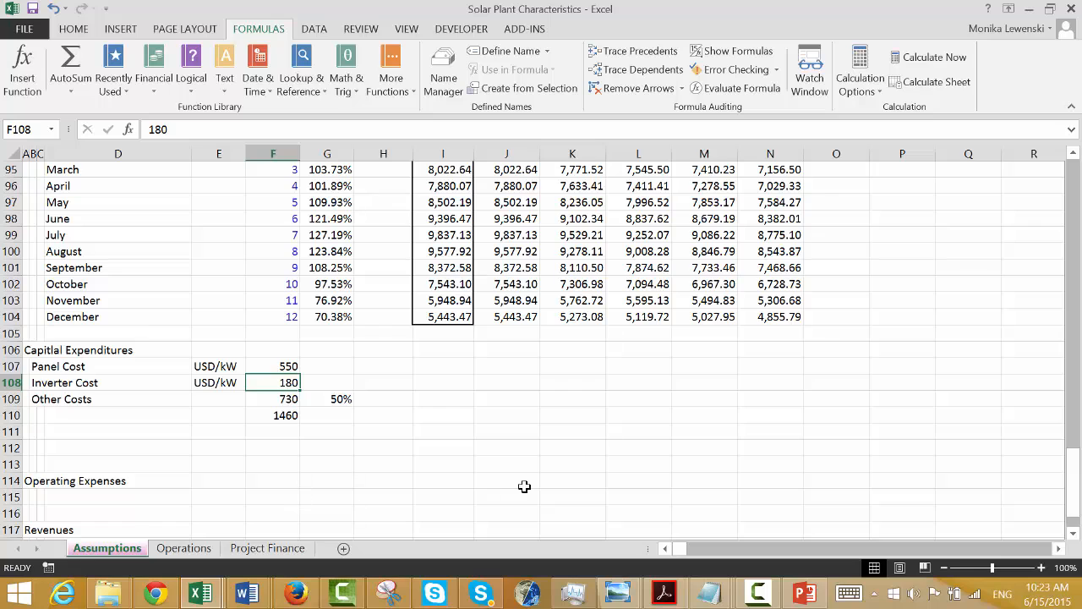
{"action": "left_click", "coordinate": [755, 597]}
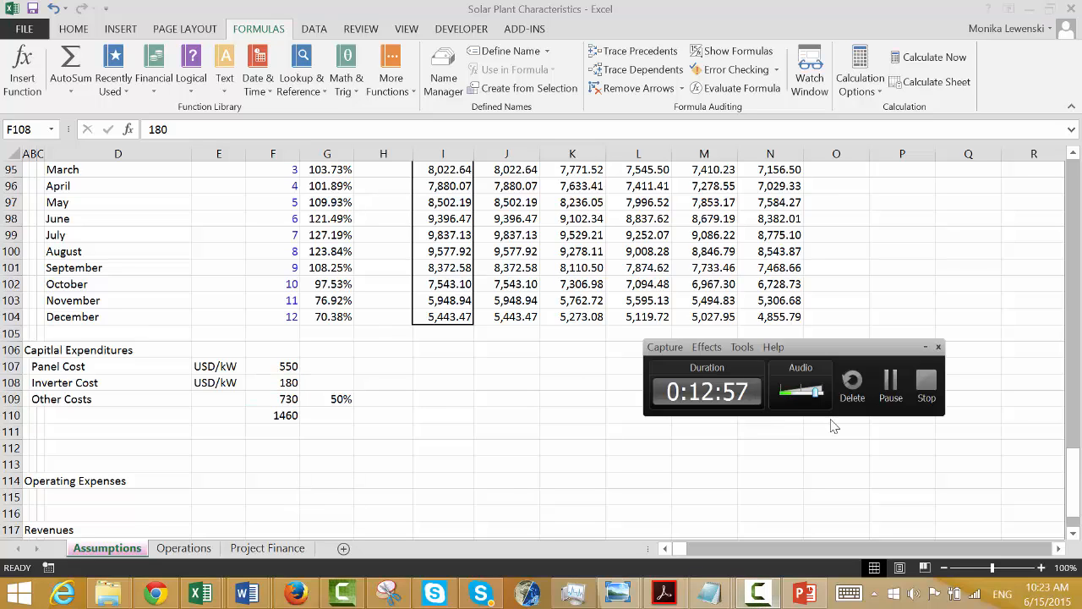
{"action": "left_click", "coordinate": [892, 390]}
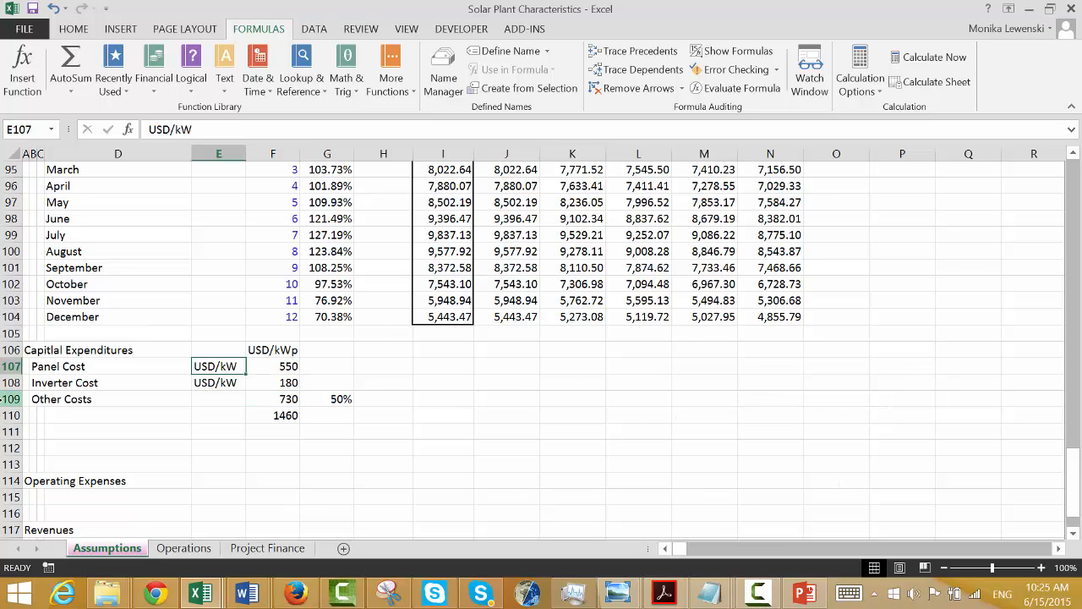
Set the Inverter Cost in F108 to 200.
{"action": "key", "text": "Right"}
{"action": "key", "text": "Down"}
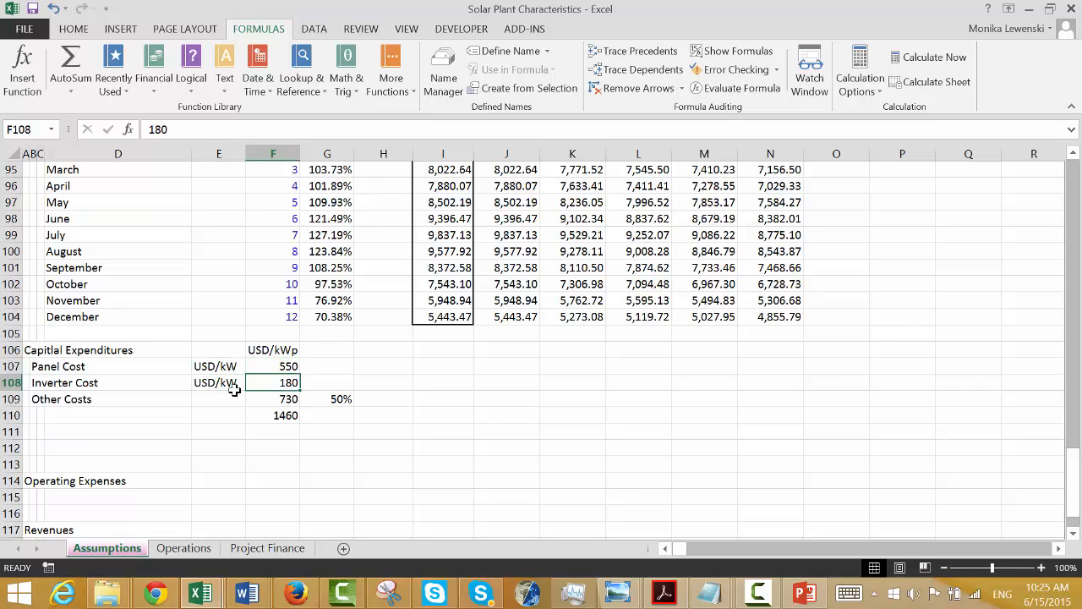
{"action": "type", "text": "200"}
{"action": "key", "text": "Return"}
Clear the USD/kW unit labels for panel and inverter costs in E107:E108.
{"action": "key", "text": "Up"}
{"action": "key", "text": "Up"}
{"action": "key", "text": "Up"}
{"action": "key", "text": "Down"}
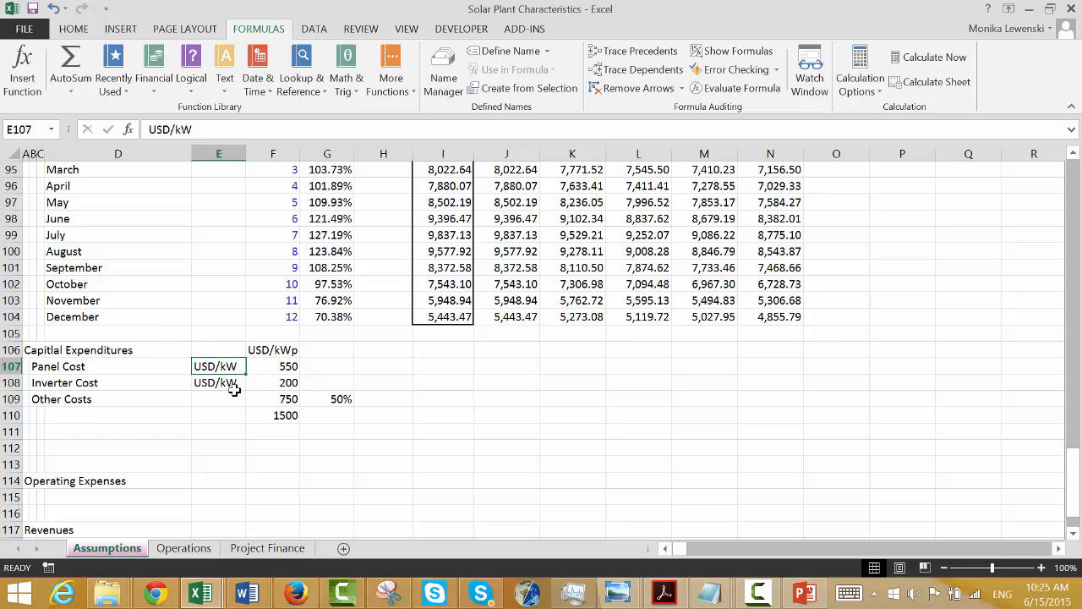
{"action": "key", "text": "shift+Down"}
{"action": "key", "text": "shift+Down"}
{"action": "key", "text": "shift+Up"}
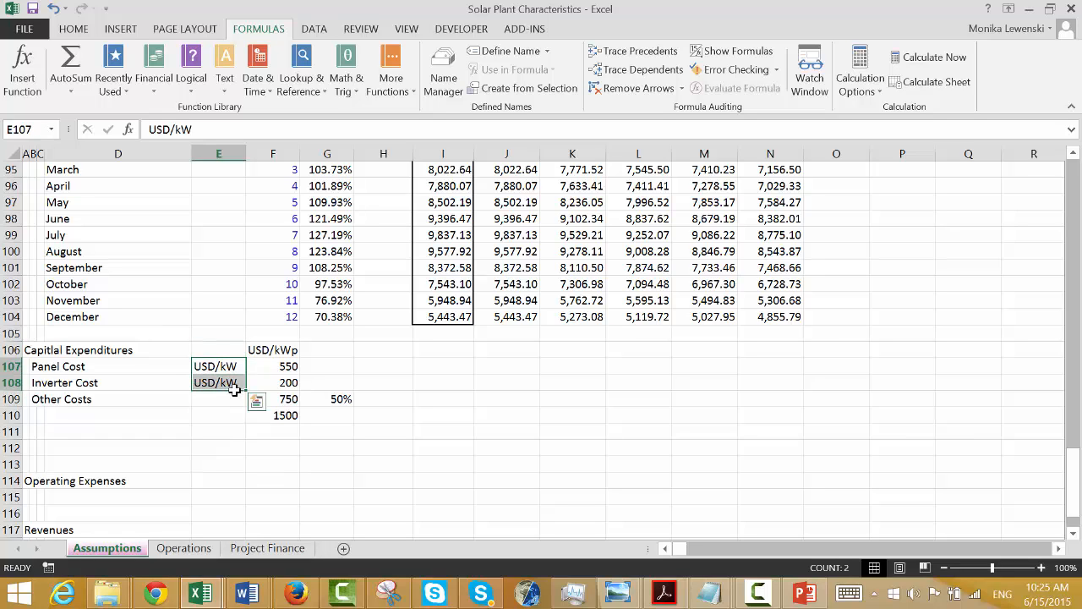
{"action": "key", "text": "Delete"}
Set the Other Costs share in G109 to 40%.
{"action": "key", "text": "Up"}
{"action": "key", "text": "Right"}
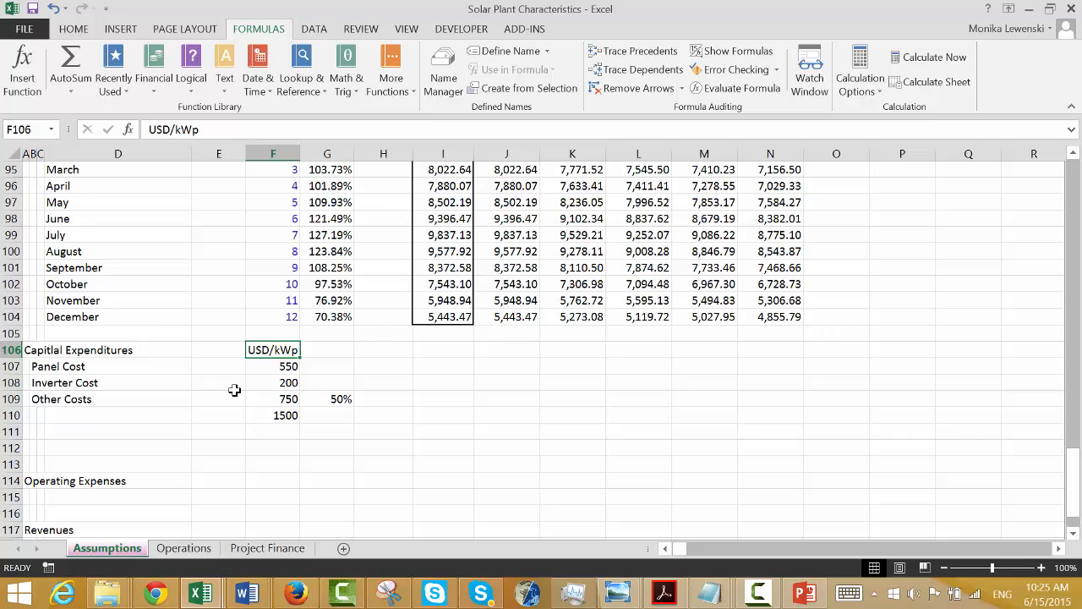
{"action": "key", "text": "Down"}
{"action": "key", "text": "Down"}
{"action": "key", "text": "Down"}
{"action": "key", "text": "Right"}
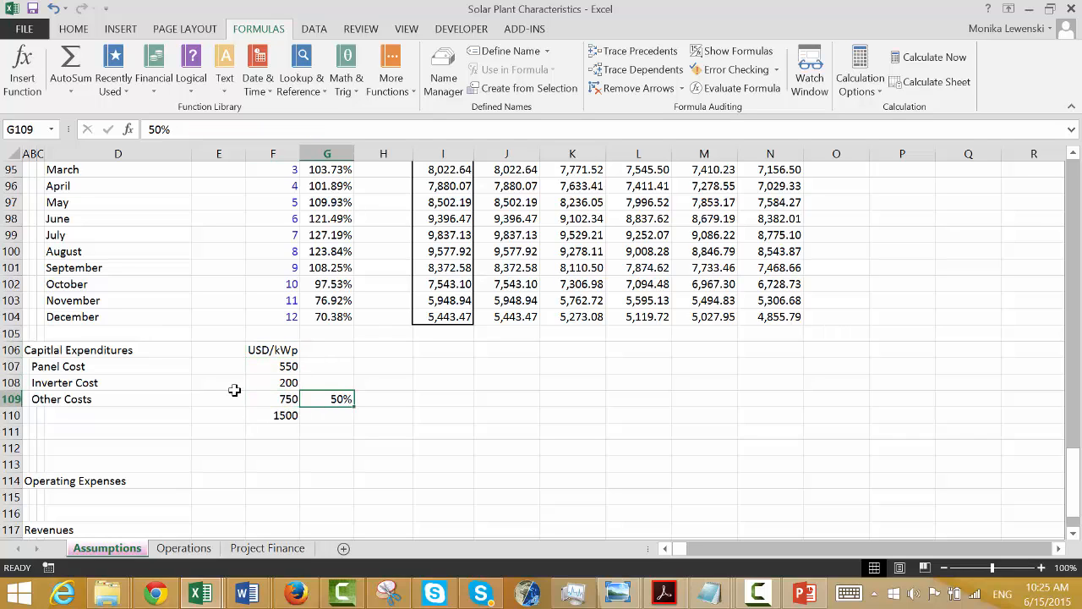
{"action": "type", "text": "40"}
{"action": "key", "text": "Return"}
{"action": "key", "text": "Up"}
{"action": "key", "text": "Left"}
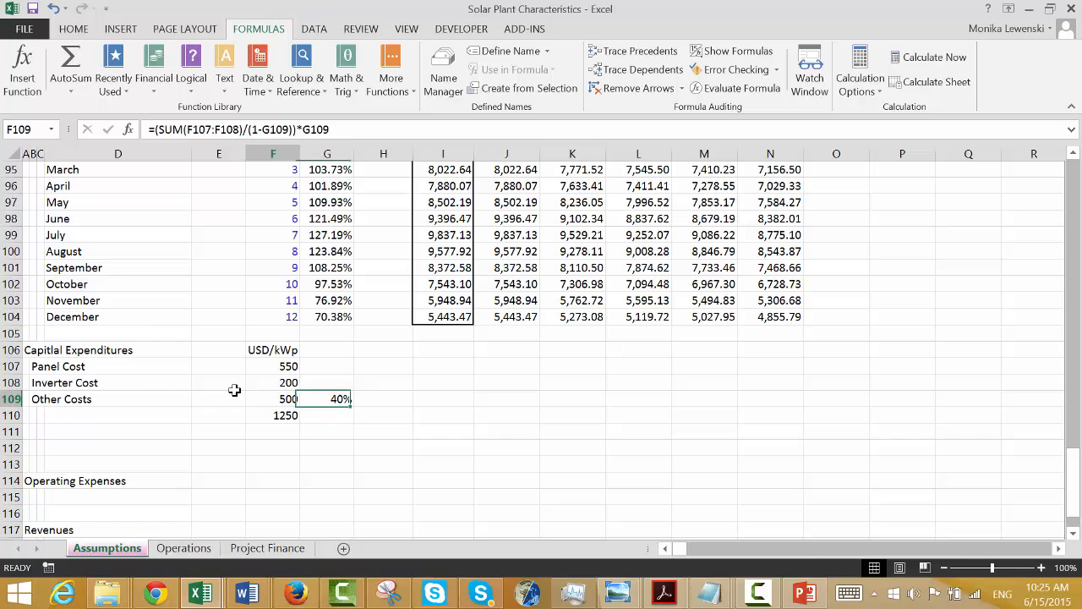
{"action": "key", "text": "Right"}
{"action": "key", "text": "Left"}
{"action": "key", "text": "Up"}
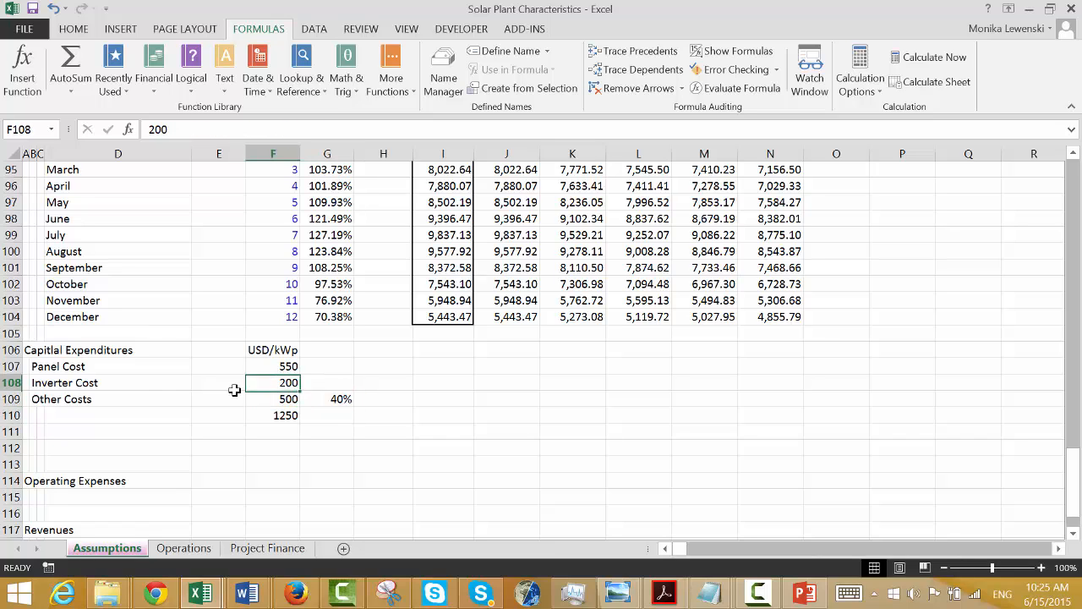
Move the 40% Other Costs share from G109 to E109, leaving G109 empty.
{"action": "key", "text": "Down"}
{"action": "key", "text": "Right"}
{"action": "key", "text": "ctrl+c"}
{"action": "key", "text": "Left"}
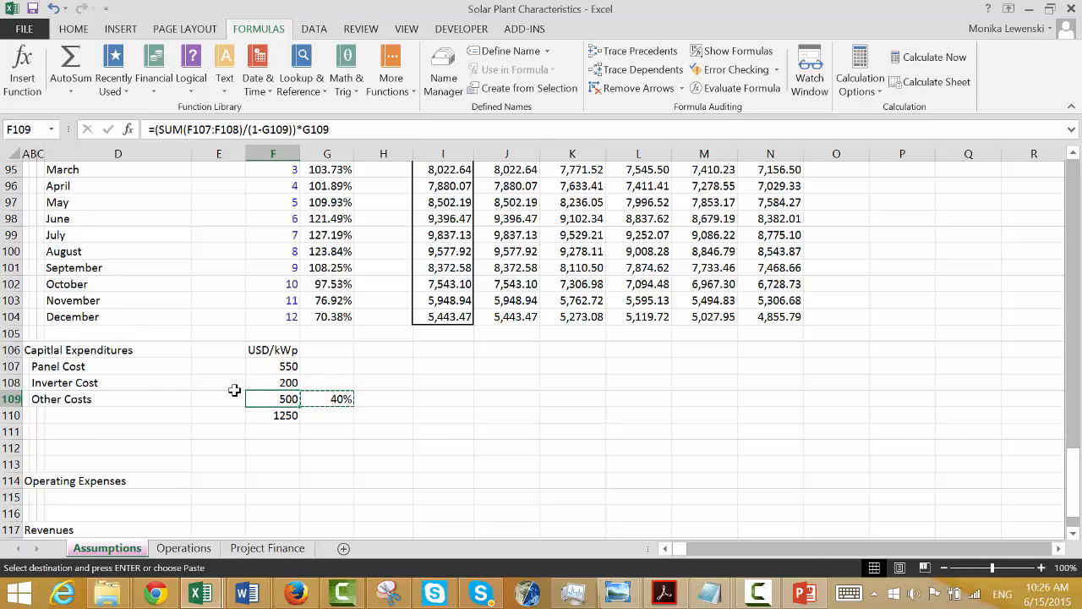
{"action": "key", "text": "Left"}
{"action": "key", "text": "Escape"}
{"action": "key", "text": "ctrl+v"}
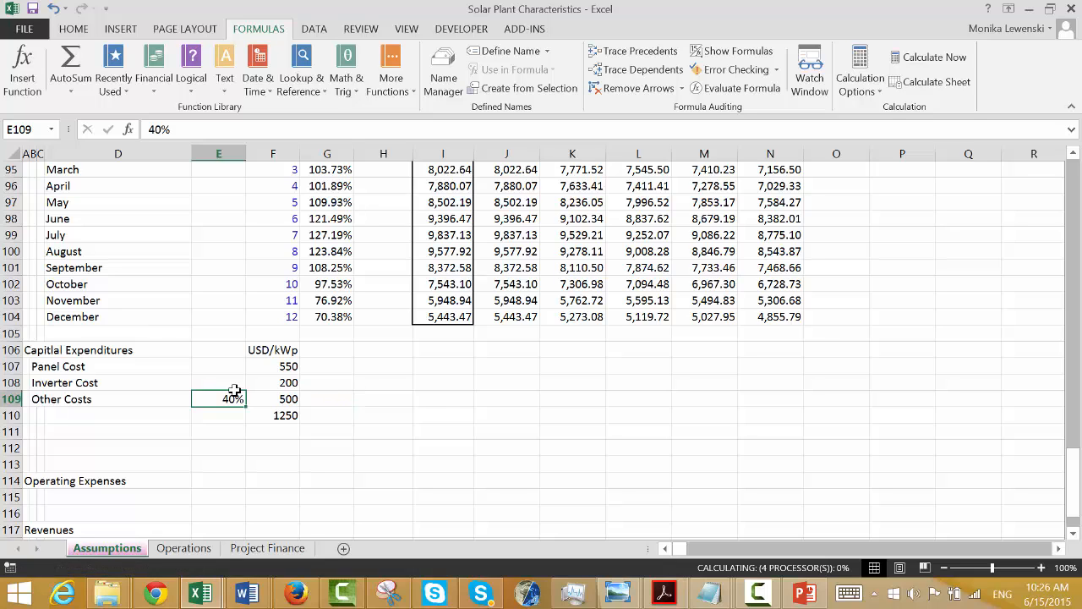
{"action": "key", "text": "Right"}
{"action": "key", "text": "Right"}
{"action": "key", "text": "Delete"}
Label the cost total row in C110 as Total EPC Cost.
{"action": "key", "text": "Left"}
{"action": "key", "text": "Left"}
{"action": "key", "text": "Down"}
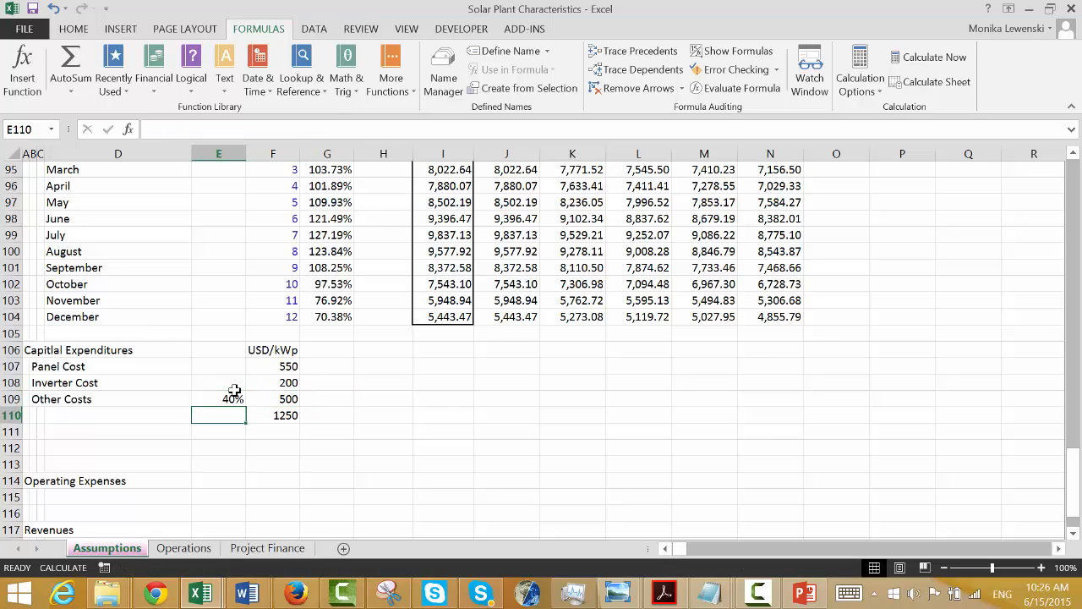
{"action": "key", "text": "Left"}
{"action": "key", "text": "Left"}
{"action": "type", "text": "Total"}
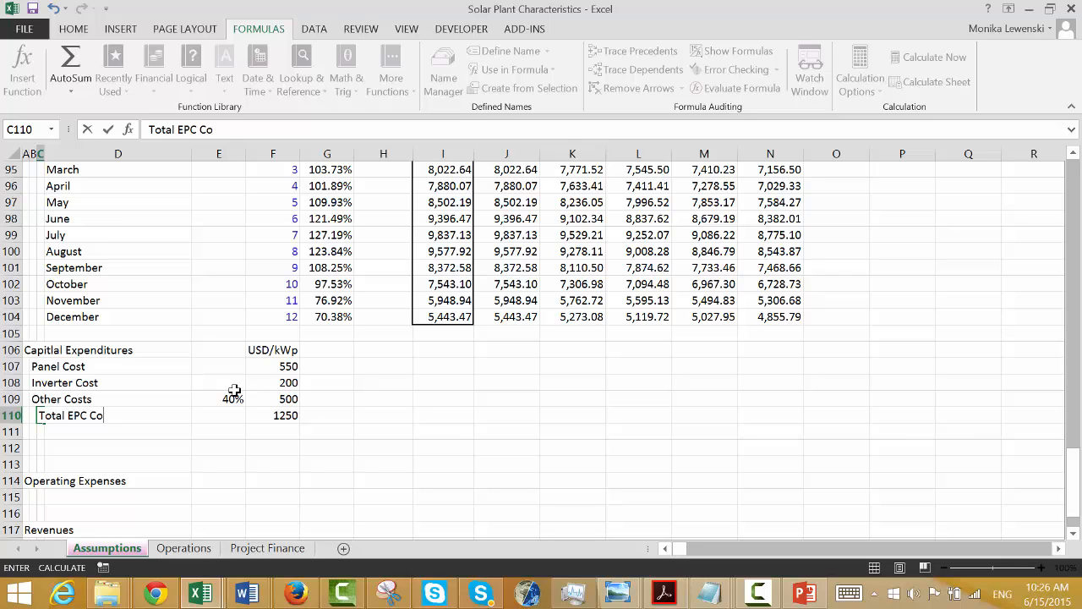
{"action": "type", "text": " EPC Cost"}
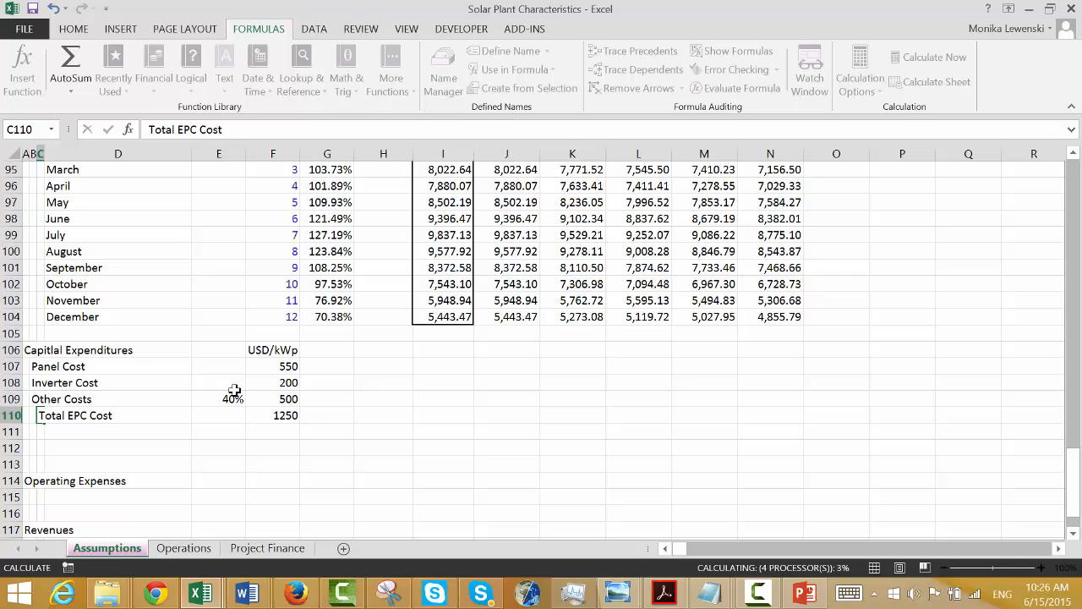
{"action": "key", "text": "Return"}
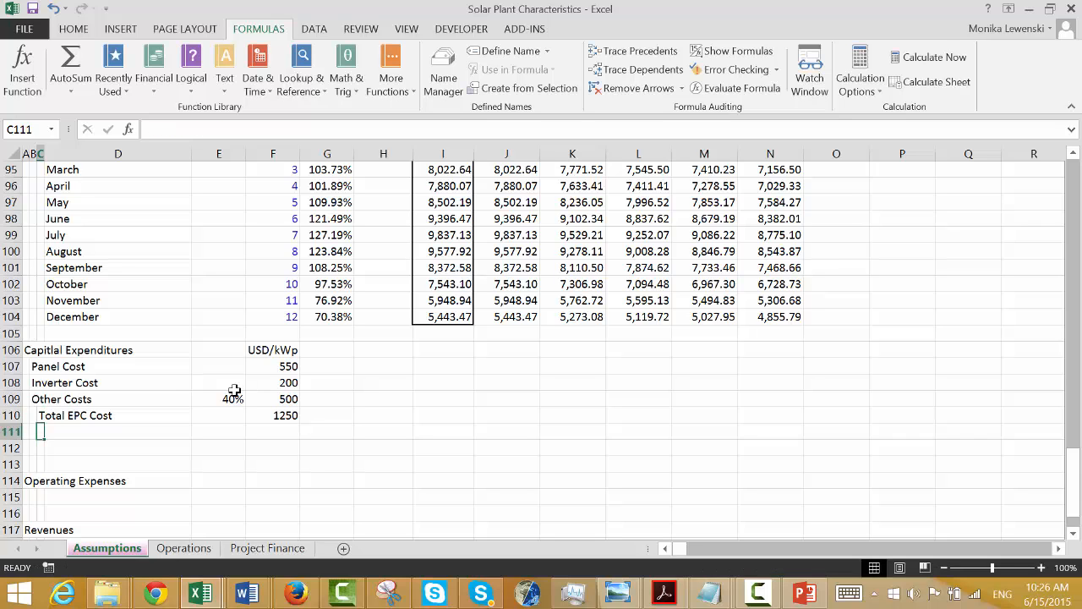
Enter the column heading MW in G106, beside the USD/kWp heading.
{"action": "key", "text": "Up"}
{"action": "key", "text": "Up"}
{"action": "key", "text": "Up"}
{"action": "key", "text": "Up"}
{"action": "key", "text": "Up"}
{"action": "key", "text": "Right"}
{"action": "key", "text": "Right"}
{"action": "key", "text": "Right"}
{"action": "key", "text": "Right"}
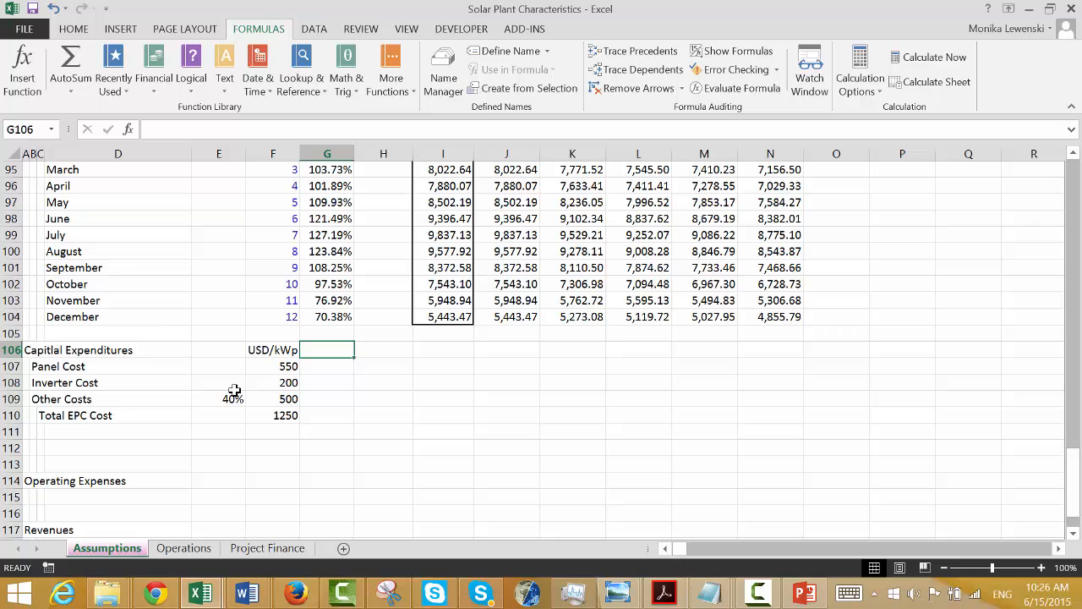
{"action": "key", "text": "Left"}
{"action": "key", "text": "Left"}
{"action": "key", "text": "Right"}
{"action": "key", "text": "Right"}
{"action": "type", "text": "MW"}
{"action": "key", "text": "Return"}
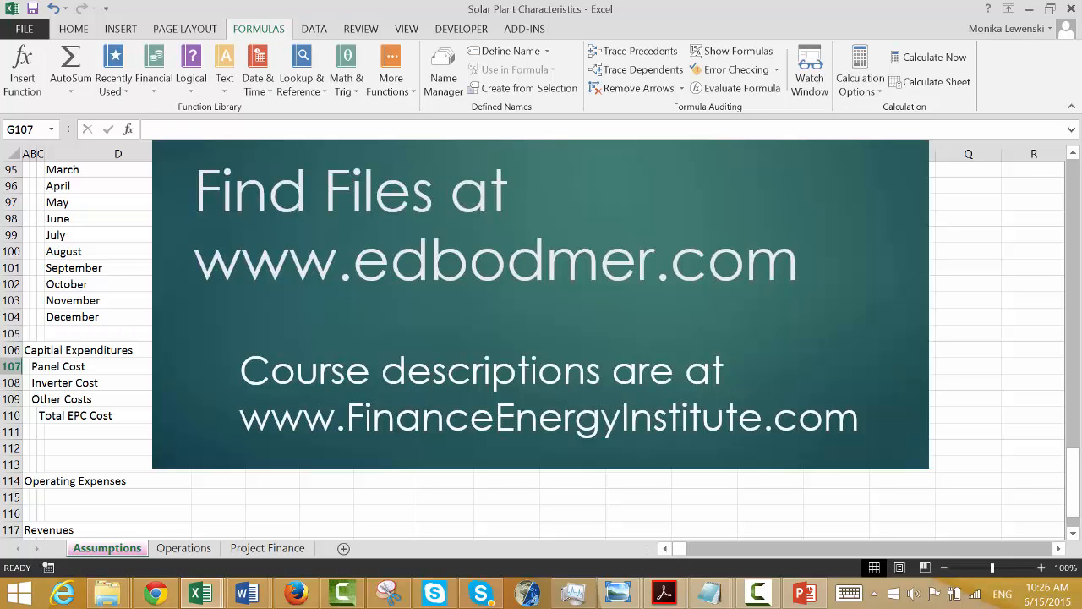
Link the Panel Cost row's MW cell G107 to the Plant Capacity value in F18.
{"action": "type", "text": "="}
{"action": "key", "text": "Up"}
{"action": "key", "text": "Up"}
{"action": "key", "text": "Up"}
{"action": "key", "text": "Up"}
{"action": "key", "text": "Up"}
{"action": "key", "text": "Up"}
{"action": "key", "text": "Up"}
{"action": "key", "text": "Up"}
{"action": "key", "text": "Up"}
{"action": "key", "text": "Up"}
{"action": "key", "text": "Up"}
{"action": "key", "text": "Up"}
{"action": "key", "text": "Up"}
{"action": "key", "text": "Up"}
{"action": "key", "text": "Up"}
{"action": "key", "text": "Up"}
{"action": "key", "text": "Up"}
{"action": "key", "text": "Up"}
{"action": "key", "text": "Up"}
{"action": "key", "text": "Up"}
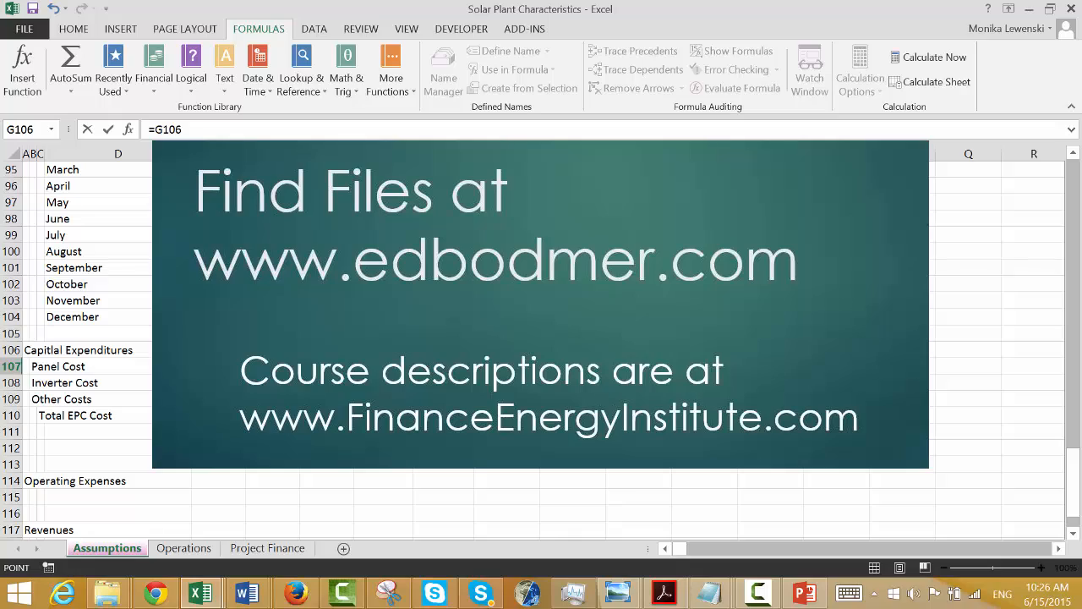
{"action": "key", "text": "Up"}
{"action": "key", "text": "Up"}
{"action": "key", "text": "Up"}
{"action": "key", "text": "Up"}
{"action": "key", "text": "Up"}
{"action": "key", "text": "Up"}
{"action": "key", "text": "Up"}
{"action": "key", "text": "Up"}
{"action": "key", "text": "Up"}
{"action": "key", "text": "Up"}
{"action": "key", "text": "Up"}
{"action": "key", "text": "Up"}
{"action": "key", "text": "Up"}
{"action": "key", "text": "Up"}
{"action": "key", "text": "Up"}
{"action": "key", "text": "Up"}
{"action": "key", "text": "Up"}
{"action": "key", "text": "Up"}
{"action": "key", "text": "Up"}
{"action": "key", "text": "Up"}
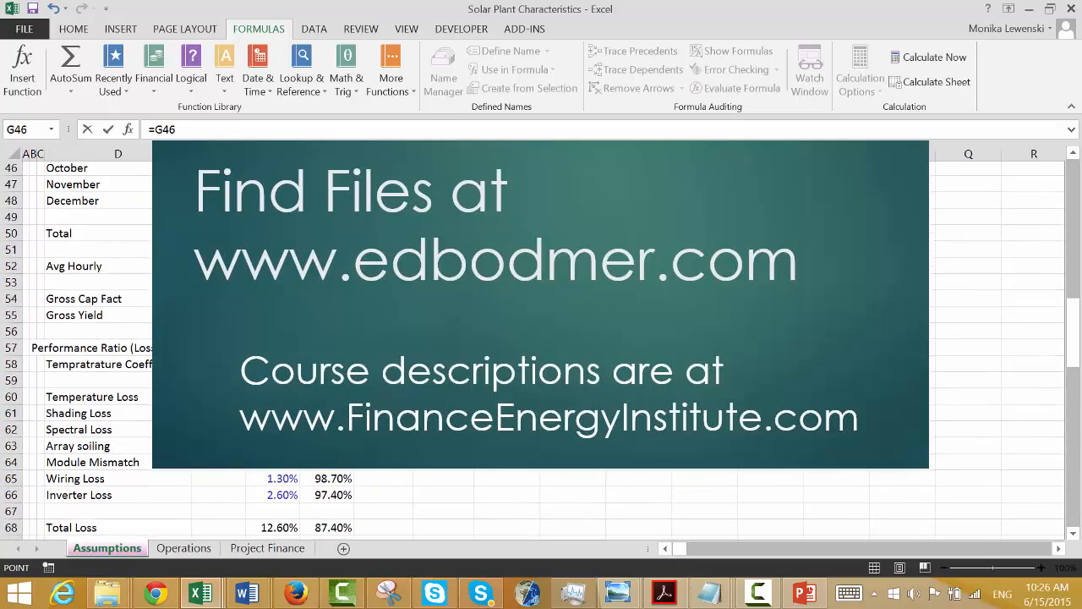
{"action": "key", "text": "Up"}
{"action": "key", "text": "Up"}
{"action": "key", "text": "Up"}
{"action": "key", "text": "Up"}
{"action": "key", "text": "Up"}
{"action": "key", "text": "Up"}
{"action": "key", "text": "Up"}
{"action": "key", "text": "Up"}
{"action": "key", "text": "Up"}
{"action": "key", "text": "Up"}
{"action": "key", "text": "Up"}
{"action": "key", "text": "Up"}
{"action": "key", "text": "Up"}
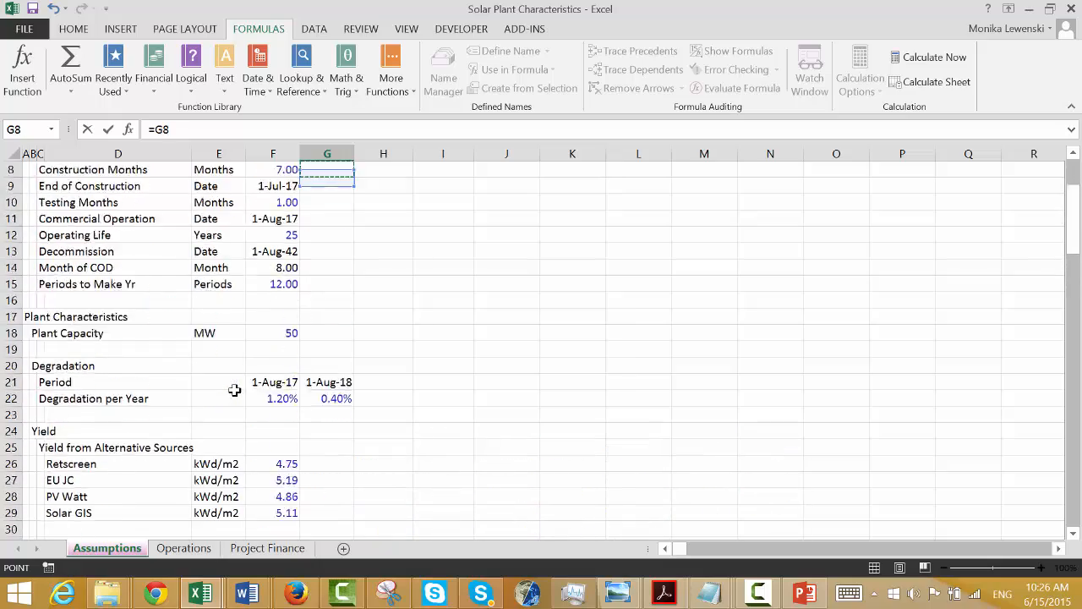
{"action": "key", "text": "Down"}
{"action": "key", "text": "Down"}
{"action": "key", "text": "Down"}
{"action": "key", "text": "Down"}
{"action": "key", "text": "Down"}
{"action": "key", "text": "Down"}
{"action": "key", "text": "Down"}
{"action": "key", "text": "Down"}
{"action": "key", "text": "Down"}
{"action": "key", "text": "Down"}
{"action": "key", "text": "Down"}
{"action": "key", "text": "Down"}
{"action": "key", "text": "Left"}
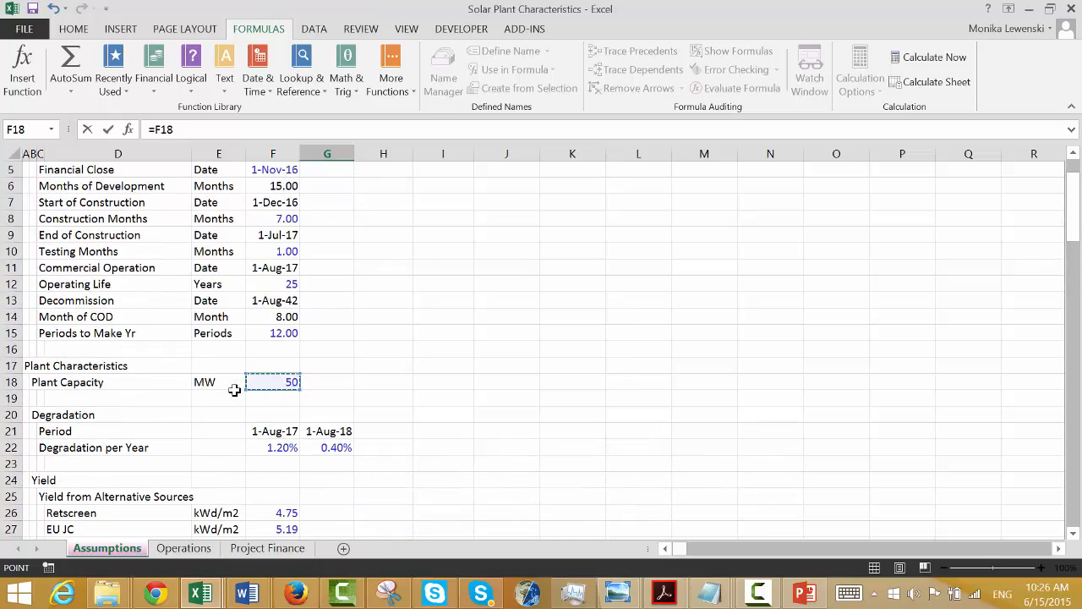
{"action": "key", "text": "Return"}
Make the plant capacity reference in G107 absolute, as =$F$18.
{"action": "key", "text": "Down"}
{"action": "key", "text": "Down"}
{"action": "key", "text": "Down"}
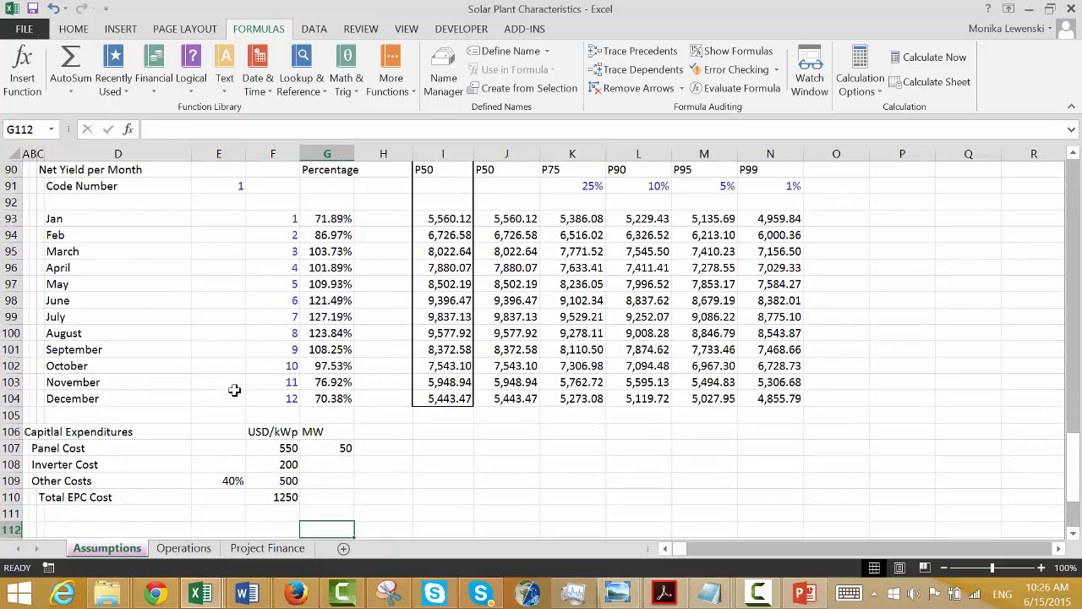
{"action": "key", "text": "Up"}
{"action": "key", "text": "Up"}
{"action": "key", "text": "Up"}
{"action": "key", "text": "Up"}
{"action": "key", "text": "shift+Down"}
{"action": "key", "text": "shift+Down"}
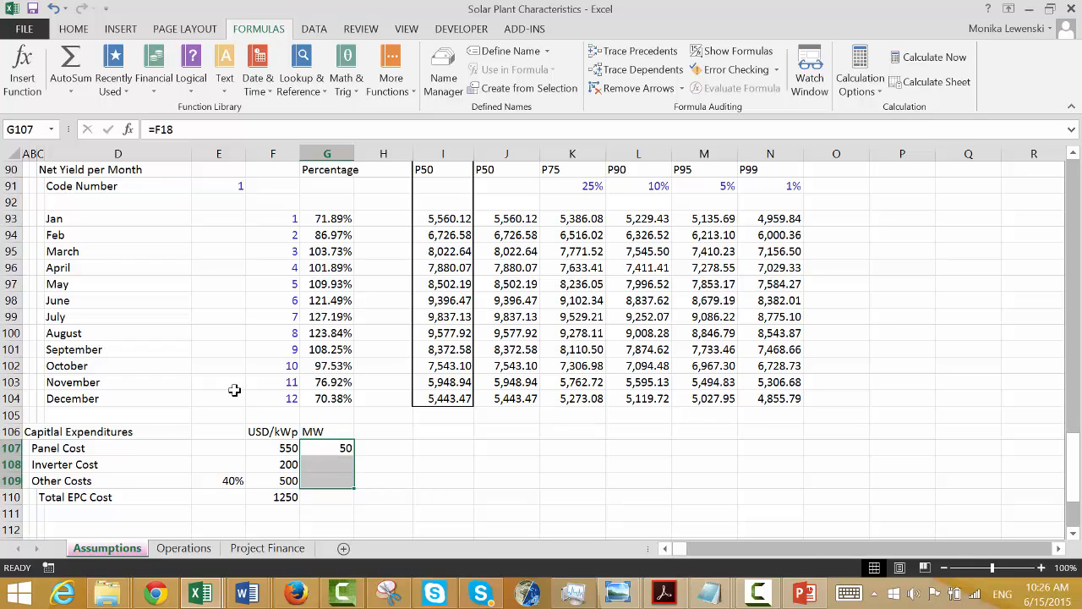
{"action": "key", "text": "Up"}
{"action": "key", "text": "Down"}
{"action": "key", "text": "F2"}
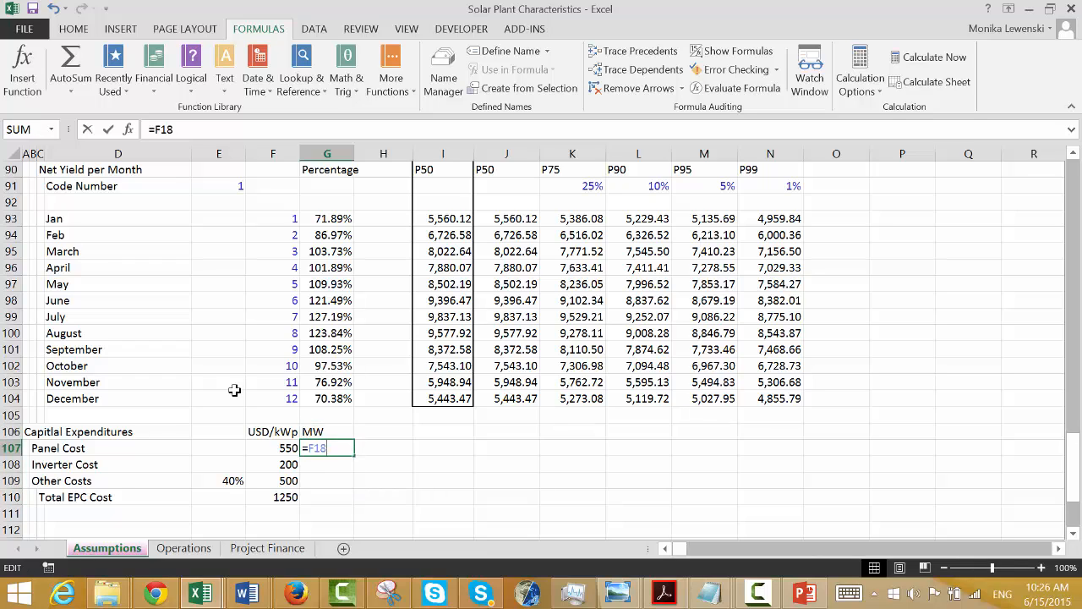
{"action": "key", "text": "F4"}
{"action": "key", "text": "Return"}
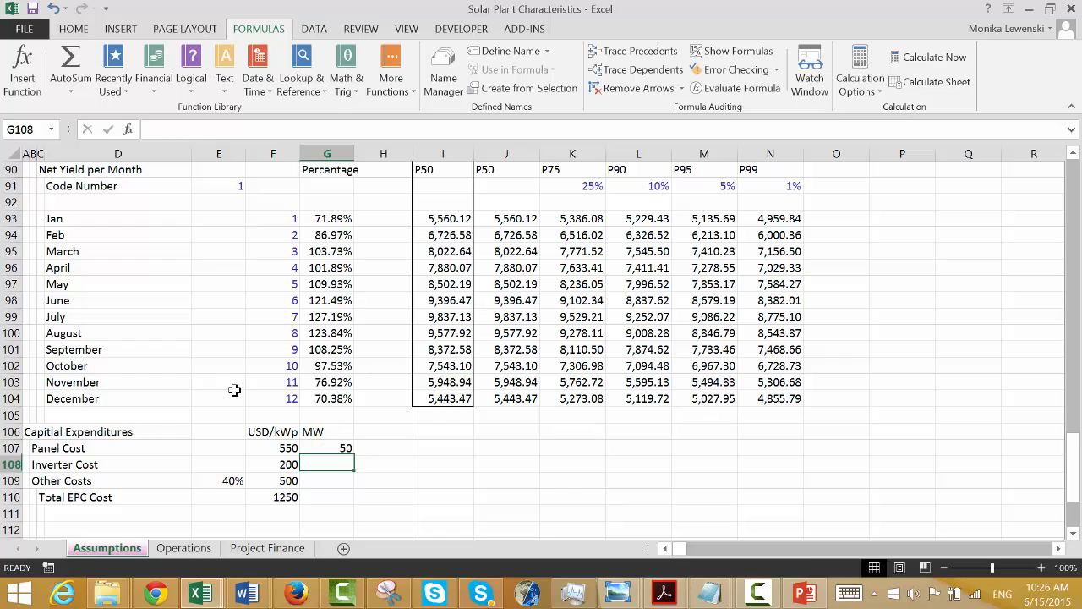
Fill the MW formula from G107 down through the Inverter Cost and Other Costs rows to G109.
{"action": "key", "text": "Up"}
{"action": "key", "text": "shift+Down"}
{"action": "key", "text": "shift+Down"}
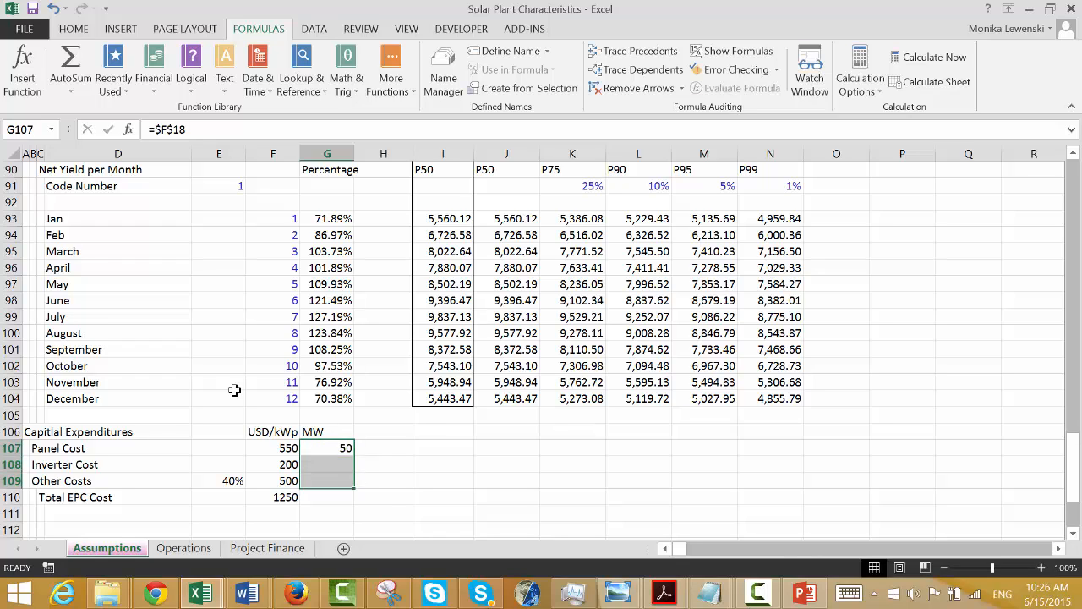
{"action": "key", "text": "ctrl+d"}
{"action": "key", "text": "Down"}
{"action": "key", "text": "Down"}
{"action": "key", "text": "Down"}
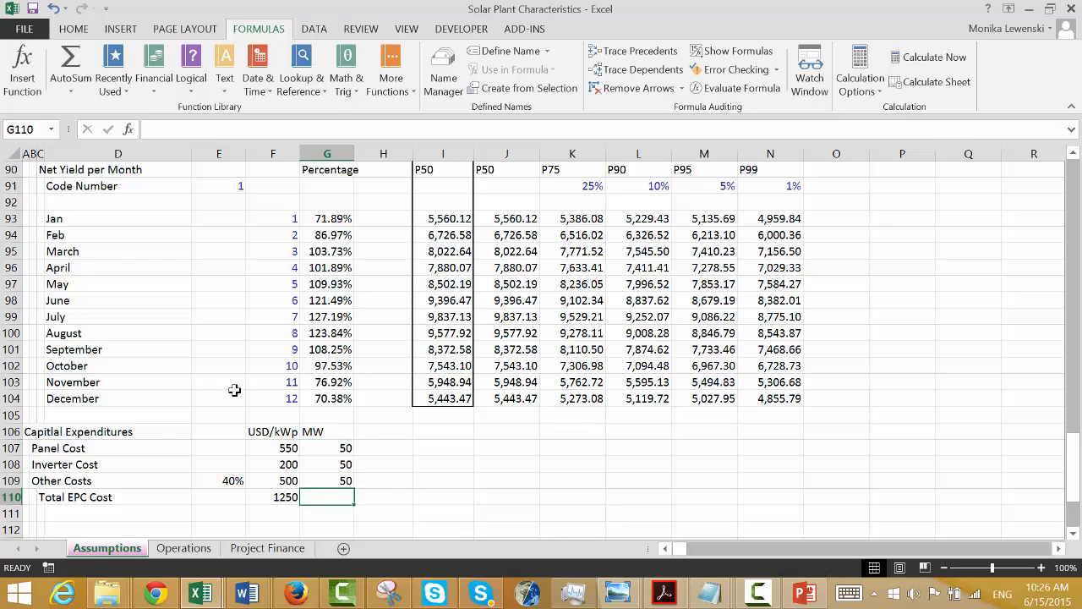
Enter the column heading USD 000's in H106, beside the MW heading.
{"action": "key", "text": "Right"}
{"action": "key", "text": "Up"}
{"action": "key", "text": "Up"}
{"action": "key", "text": "Up"}
{"action": "key", "text": "Up"}
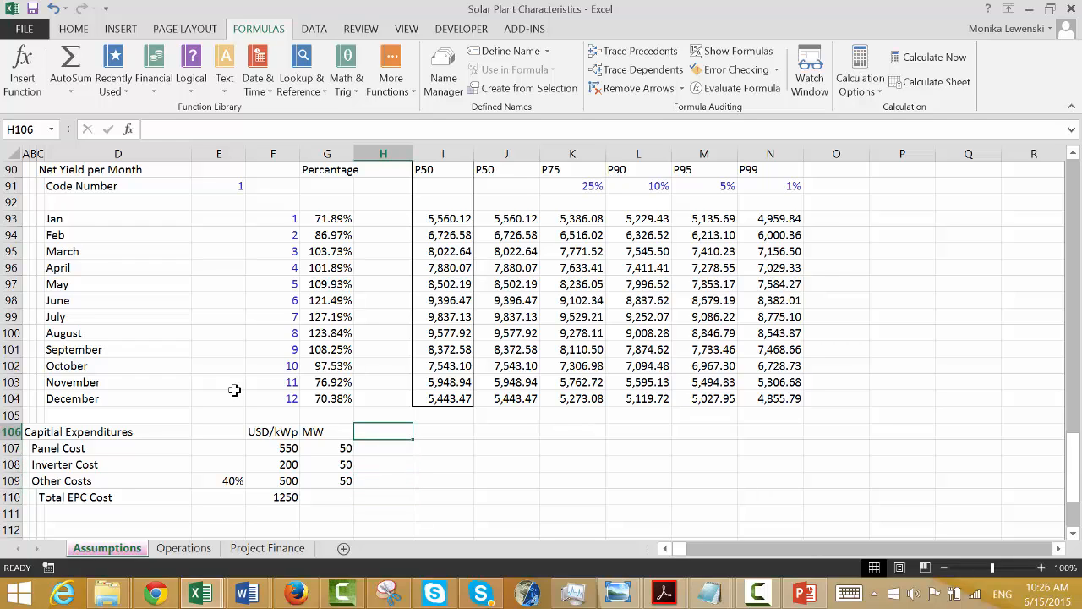
{"action": "type", "text": "Tot"}
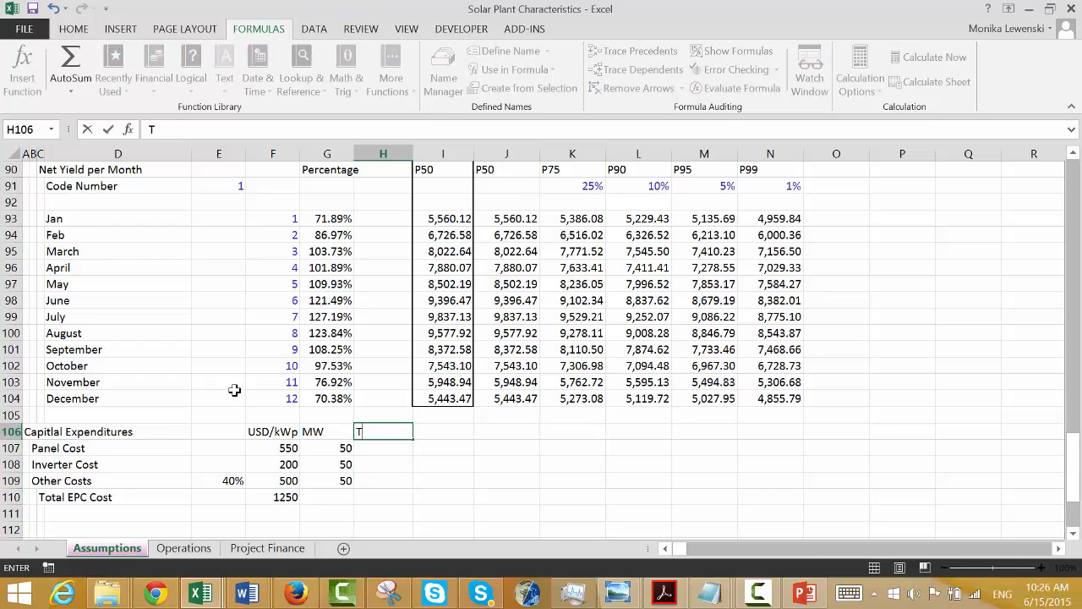
{"action": "key", "text": "BackSpace"}
{"action": "type", "text": "USD 000's"}
{"action": "key", "text": "Return"}
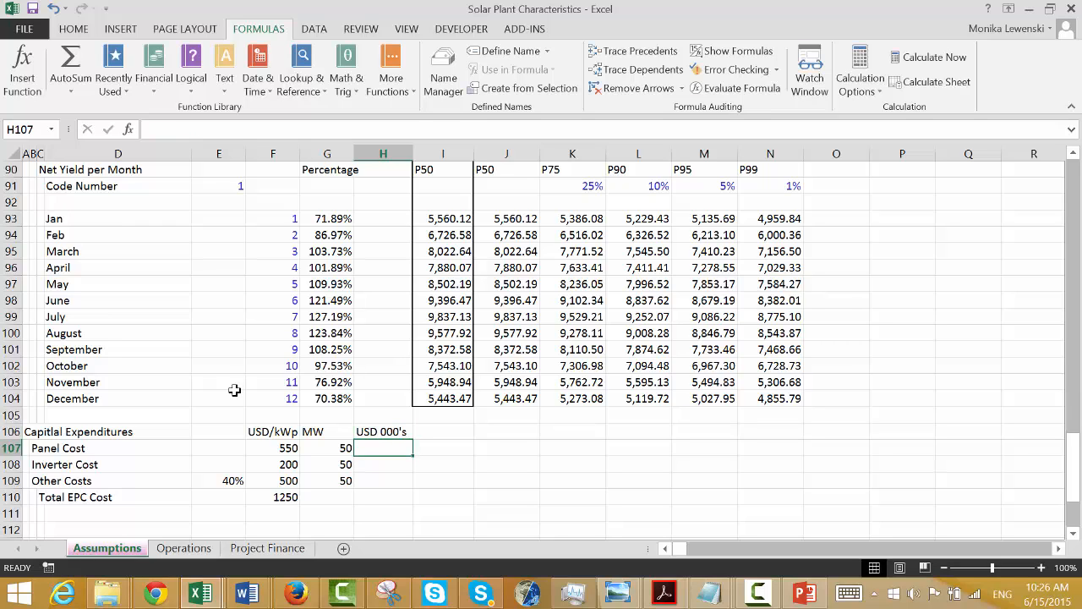
Calculate the panel cost in H107 as MW times USD/kWp, using =G107*F107.
{"action": "type", "text": "="}
{"action": "key", "text": "Left"}
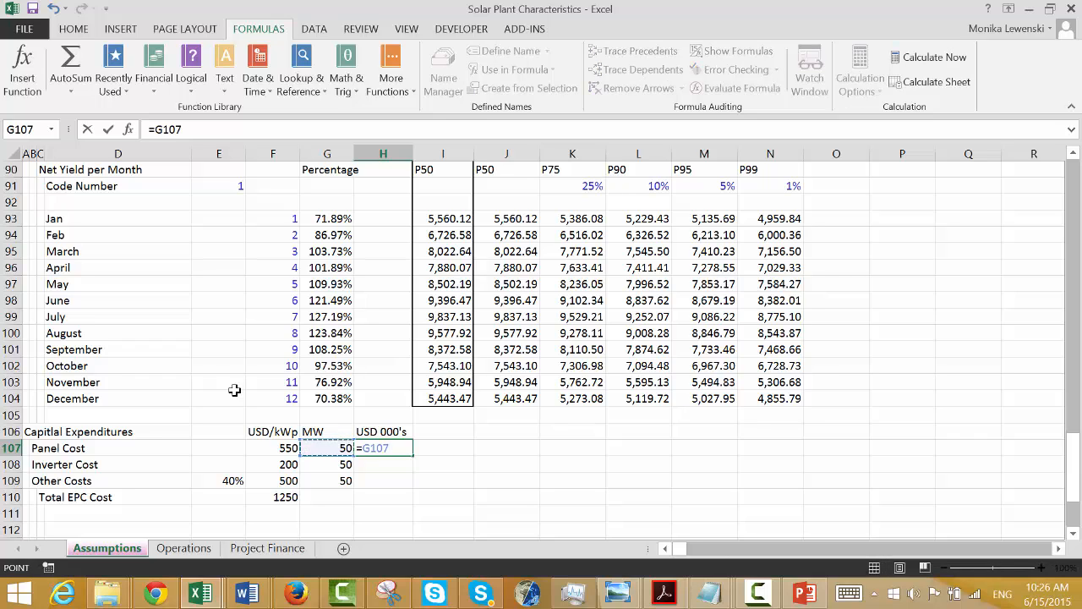
{"action": "type", "text": "*"}
{"action": "key", "text": "Left"}
{"action": "key", "text": "Left"}
{"action": "key", "text": "Return"}
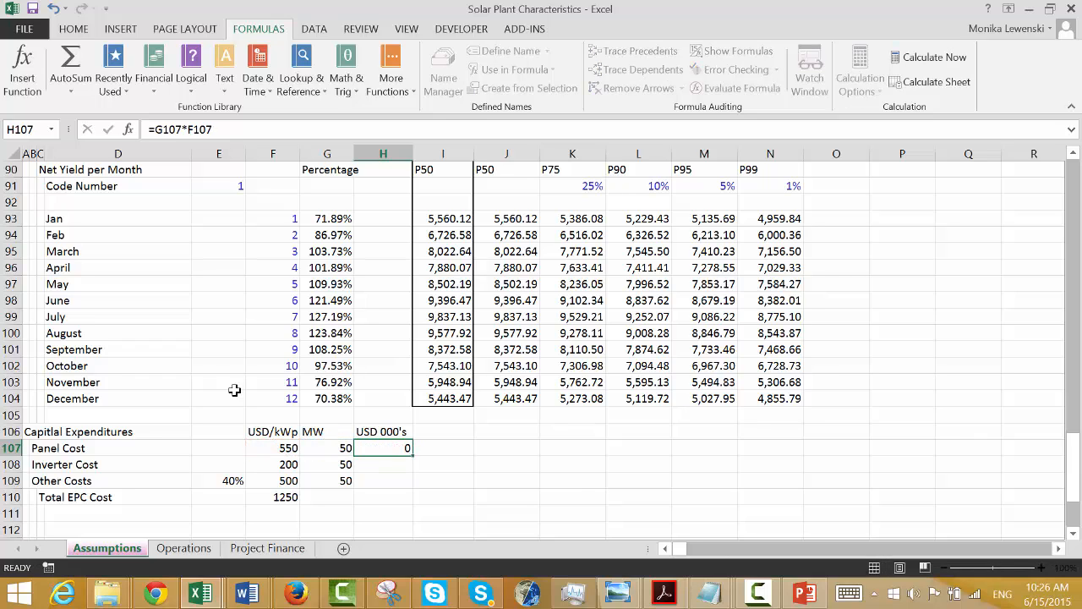
Fill the cost formula from H107 down to H109 for the inverter and other costs.
{"action": "key", "text": "Up"}
{"action": "key", "text": "shift+Down"}
{"action": "key", "text": "shift+Down"}
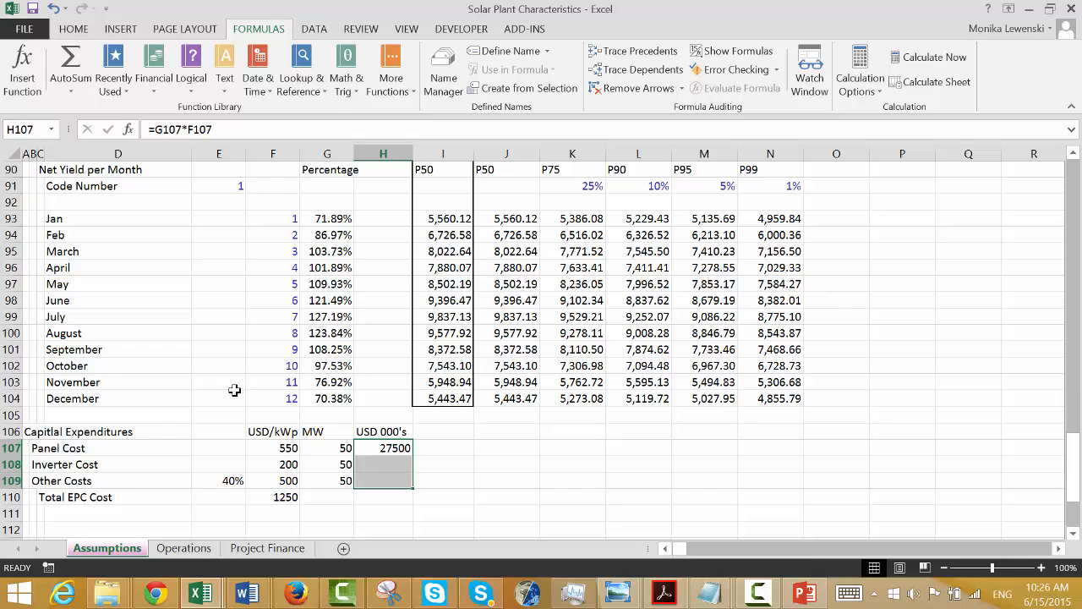
{"action": "key", "text": "ctrl+d"}
Format the USD 000's amounts in H107:H109 with a thousands separator and no decimals.
{"action": "key", "text": "ctrl+shift+1"}
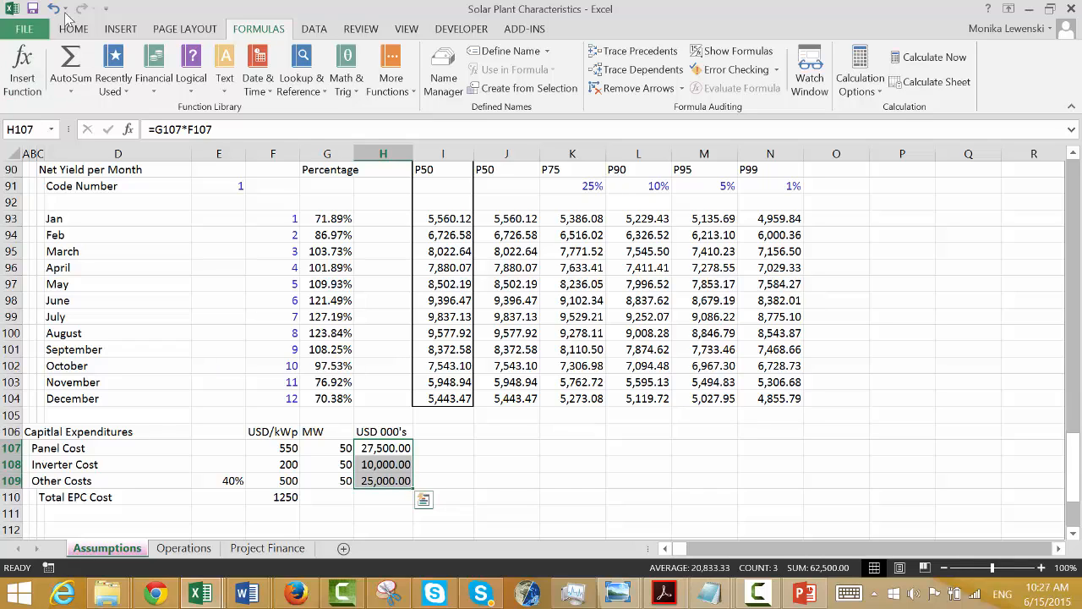
{"action": "left_click", "coordinate": [82, 35]}
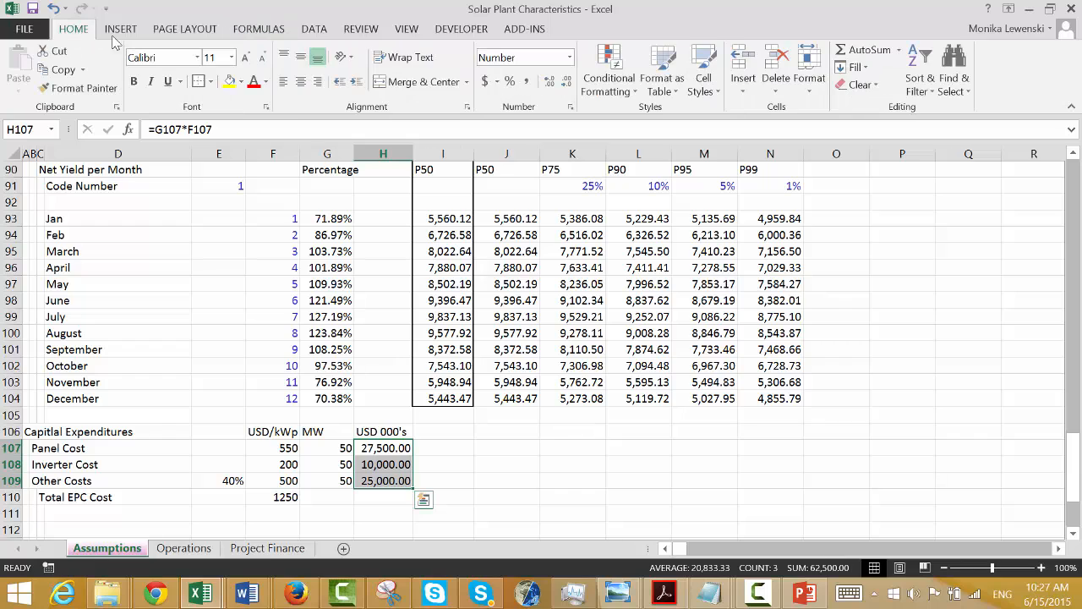
{"action": "left_click", "coordinate": [568, 88]}
{"action": "left_click", "coordinate": [569, 88]}
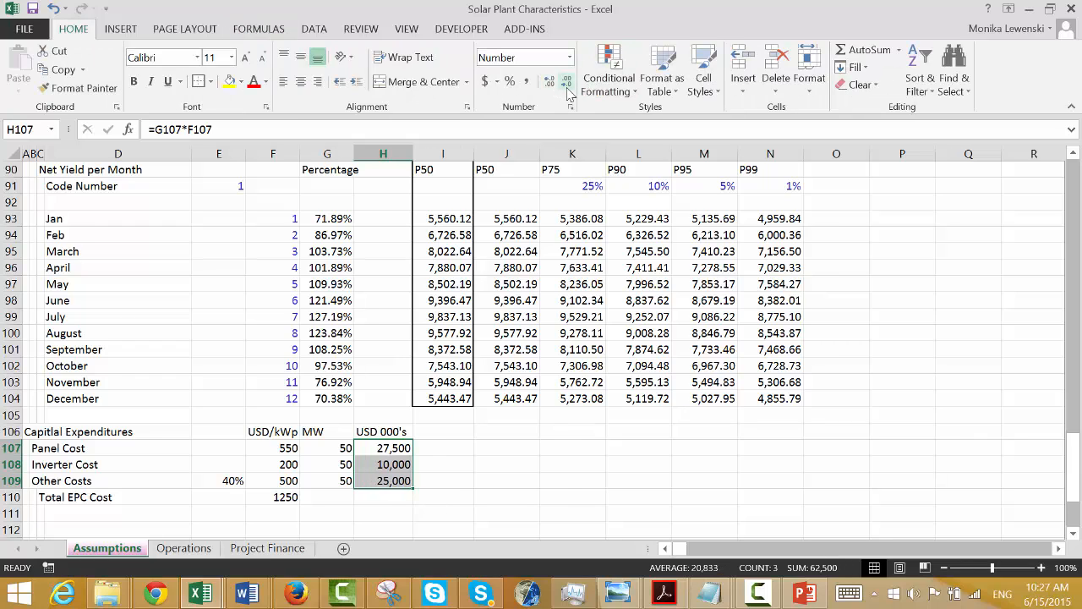
Total the USD 000's amounts in H110 with =SUM(H107:H109) for the Total EPC Cost row.
{"action": "key", "text": "Down"}
{"action": "key", "text": "Down"}
{"action": "key", "text": "Down"}
{"action": "key", "text": "alt+equal"}
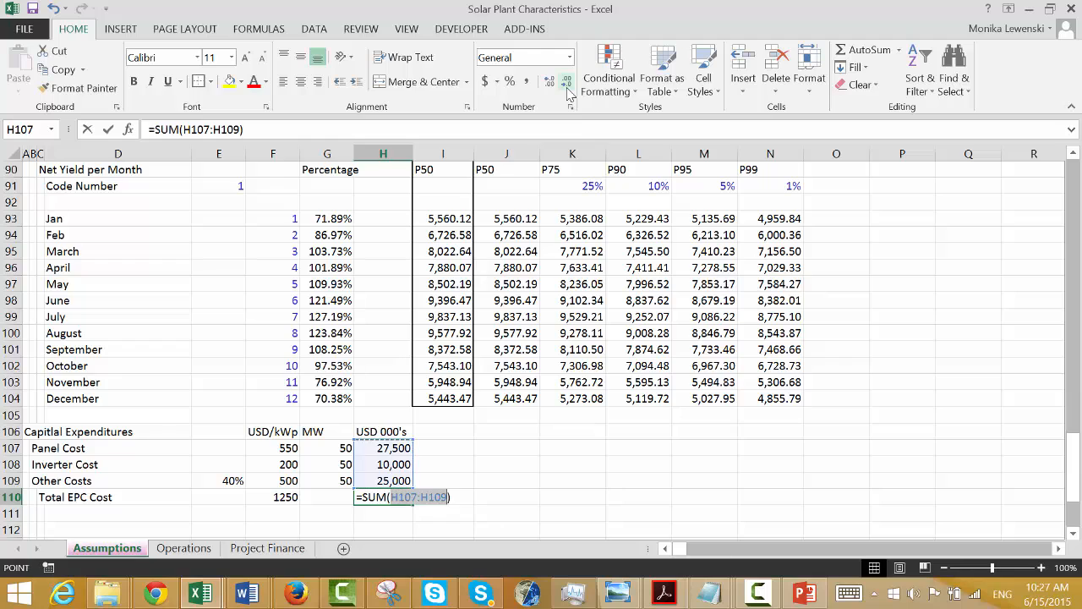
{"action": "key", "text": "Return"}
{"action": "key", "text": "Up"}
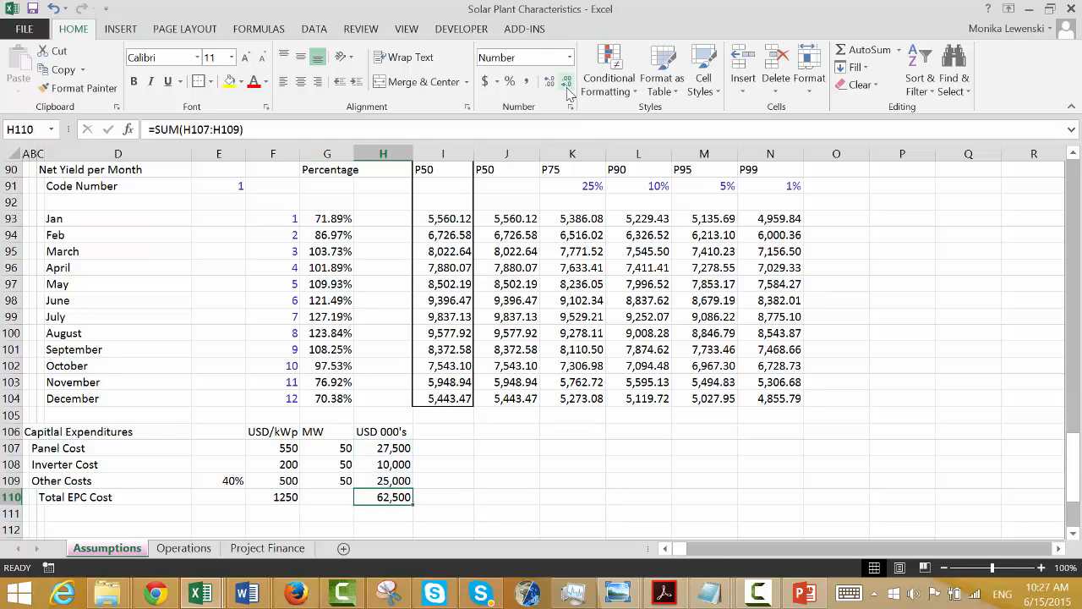
Insert blank rows at row 112, between Total EPC Cost and the Operating Expenses section.
{"action": "key", "text": "Down"}
{"action": "key", "text": "Left"}
{"action": "key", "text": "Left"}
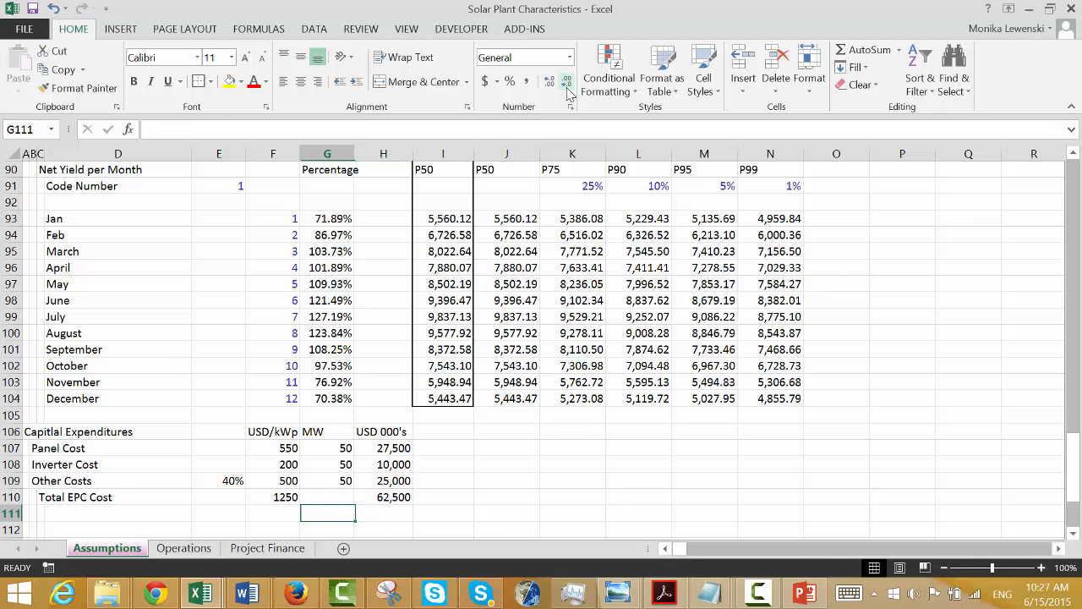
{"action": "key", "text": "Down"}
{"action": "key", "text": "Down"}
{"action": "key", "text": "Down"}
{"action": "key", "text": "Up"}
{"action": "key", "text": "Up"}
{"action": "key", "text": "Up"}
{"action": "key", "text": "Left"}
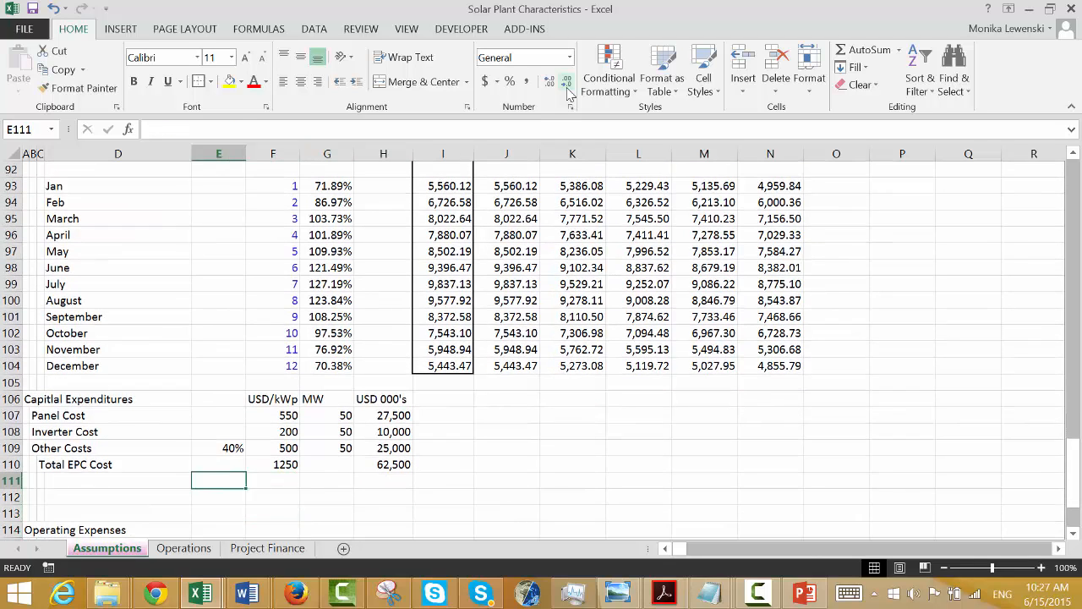
{"action": "key", "text": "Left"}
{"action": "key", "text": "Down"}
{"action": "key", "text": "Left"}
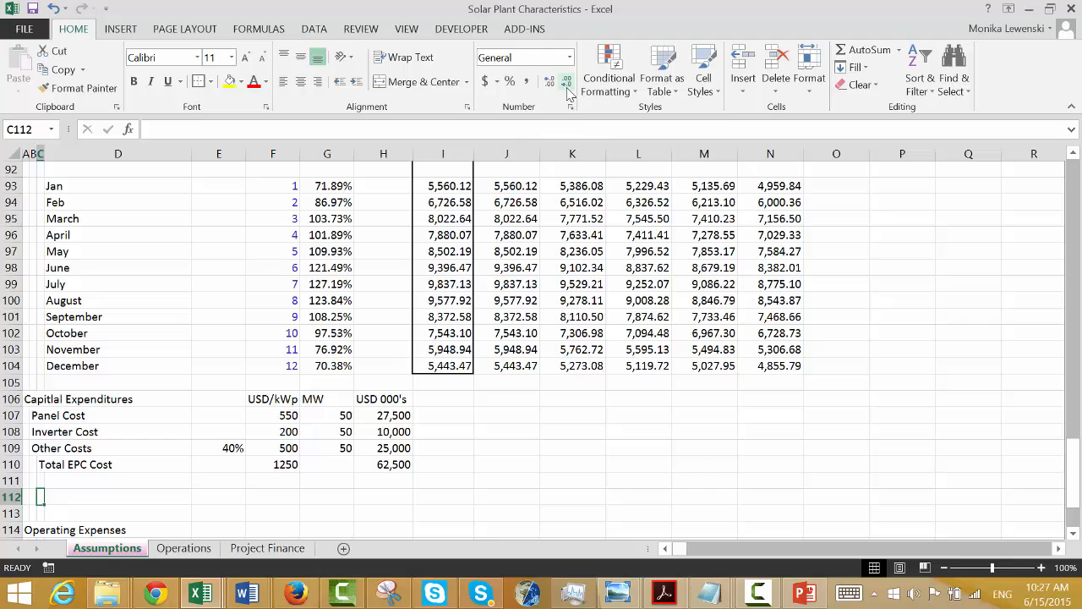
{"action": "key", "text": "shift+space"}
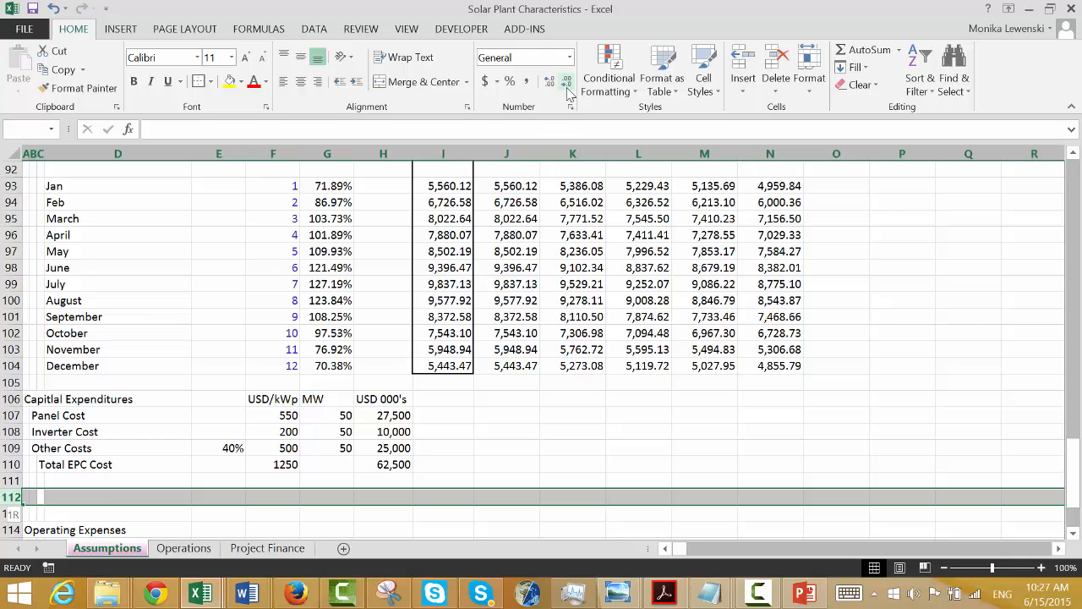
{"action": "key", "text": "ctrl+shift+plus"}
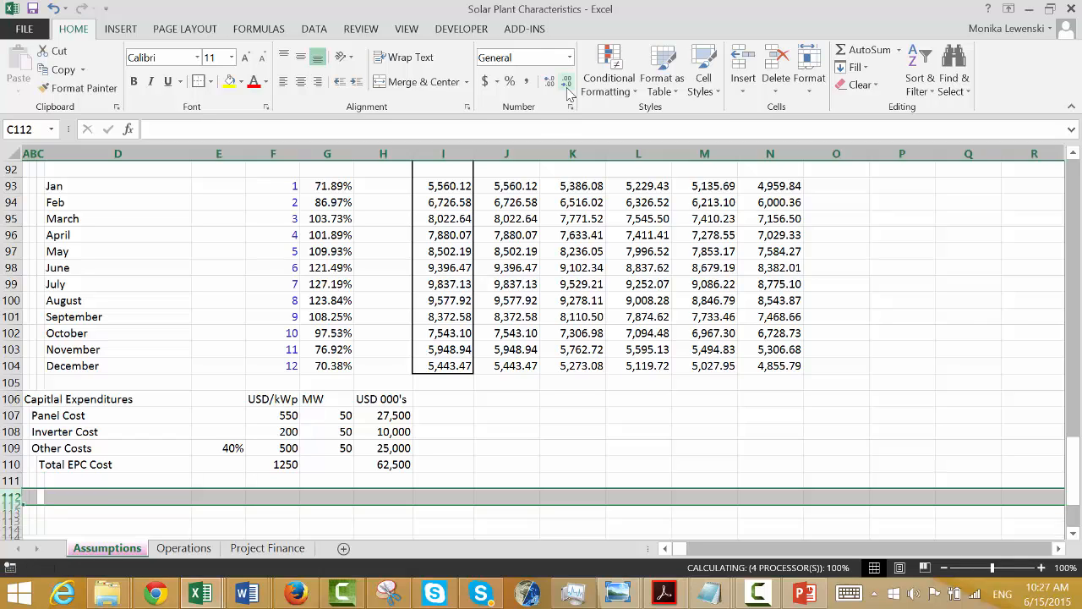
Enter the row label Development Cost in C112, below the Total EPC Cost row.
{"action": "key", "text": "Up"}
{"action": "key", "text": "Up"}
{"action": "key", "text": "Up"}
{"action": "key", "text": "Up"}
{"action": "key", "text": "Down"}
{"action": "key", "text": "Down"}
{"action": "key", "text": "Down"}
{"action": "key", "text": "Down"}
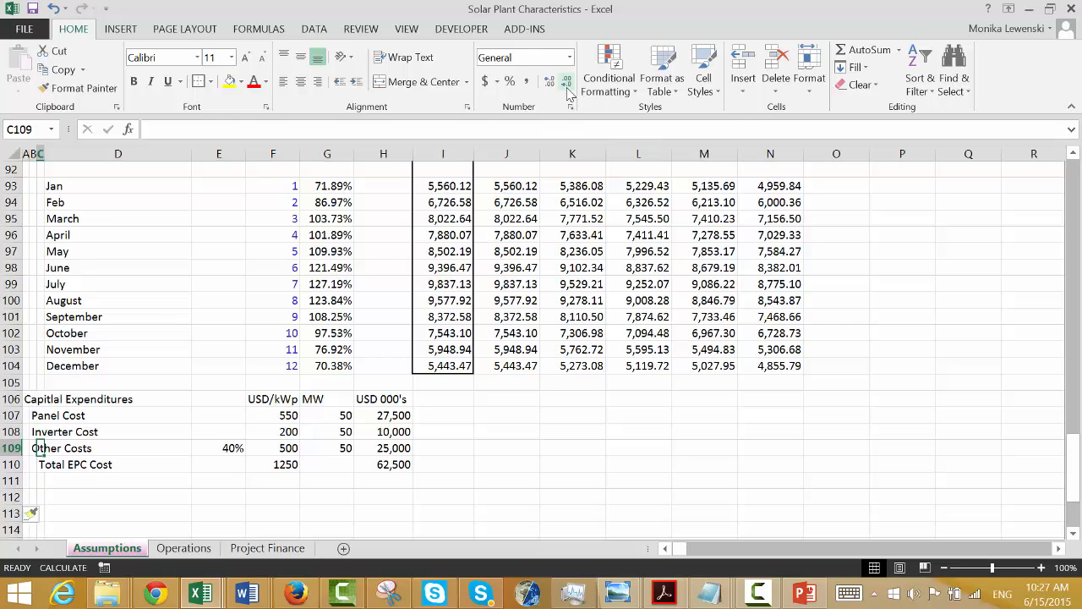
{"action": "type", "text": "Devel"}
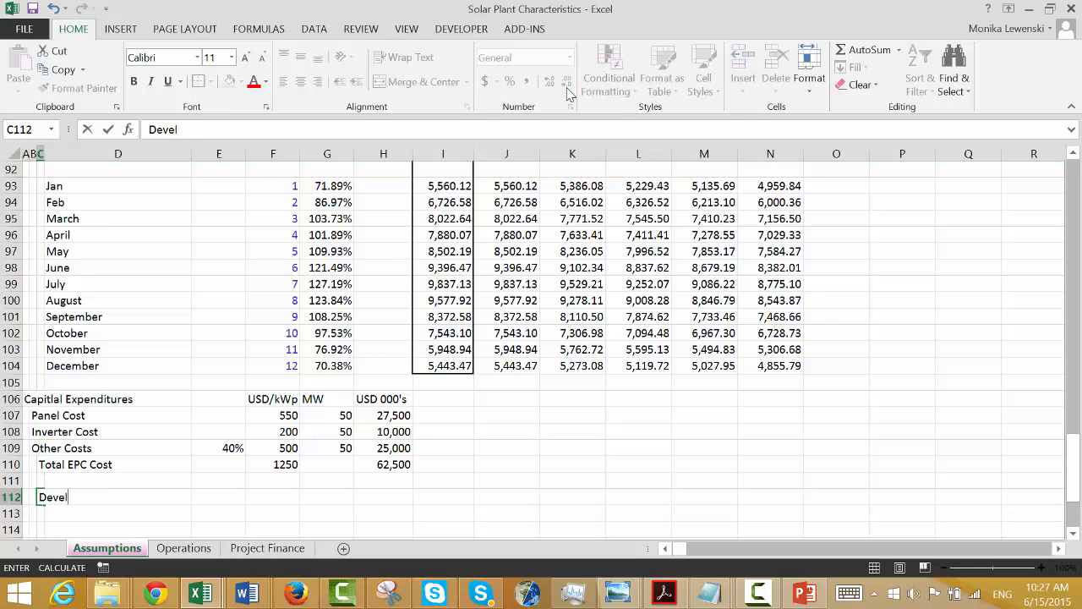
{"action": "type", "text": "opment Cost"}
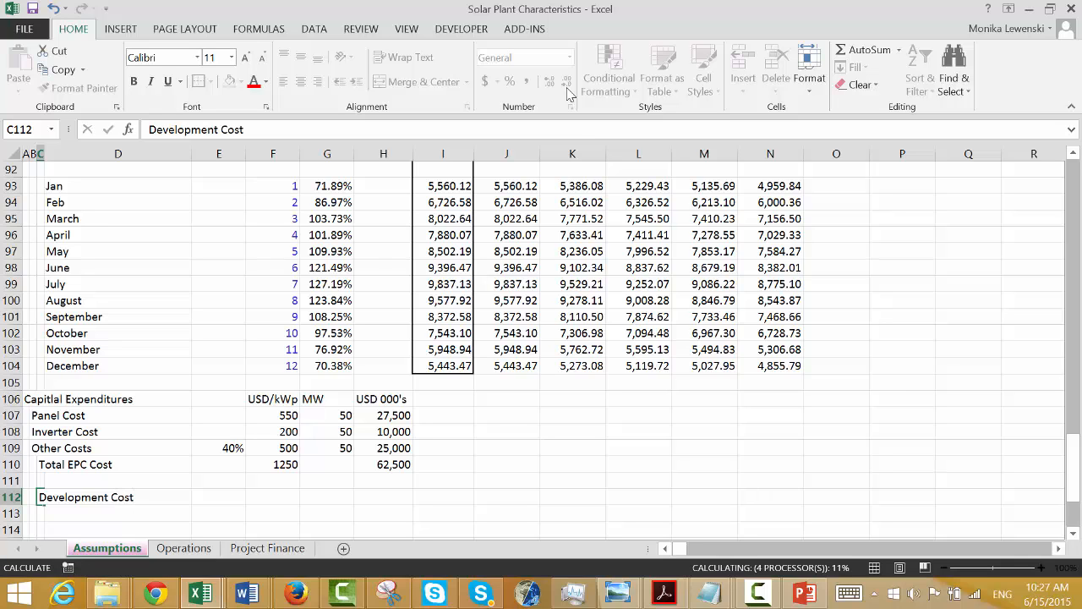
{"action": "key", "text": "Return"}
Enter the row label Development Fee in C113, directly under Development Cost.
{"action": "key", "text": "Down"}
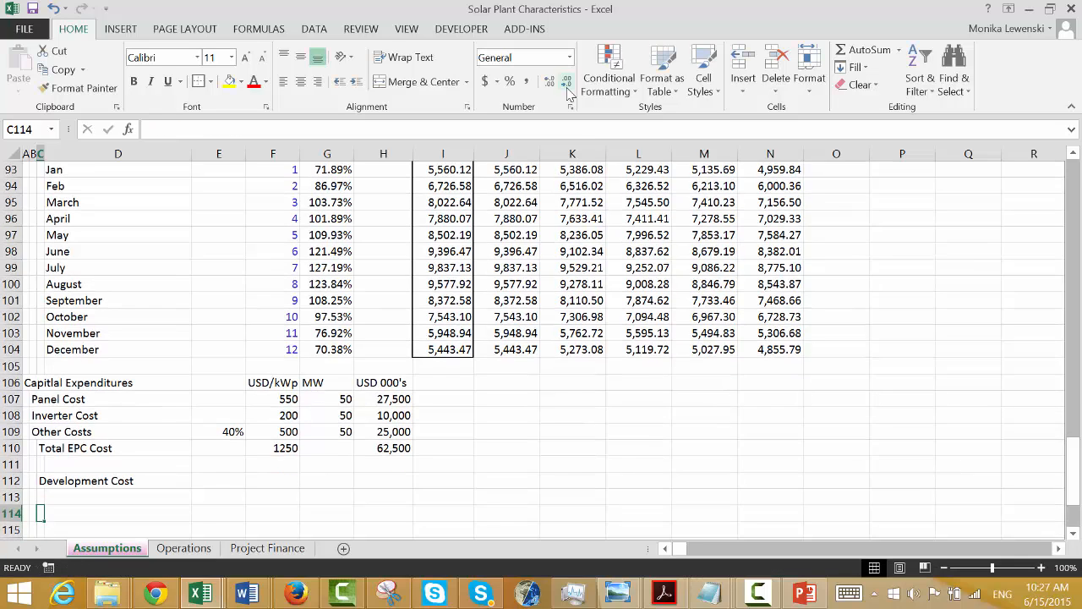
{"action": "key", "text": "Up"}
{"action": "type", "text": "Deve"}
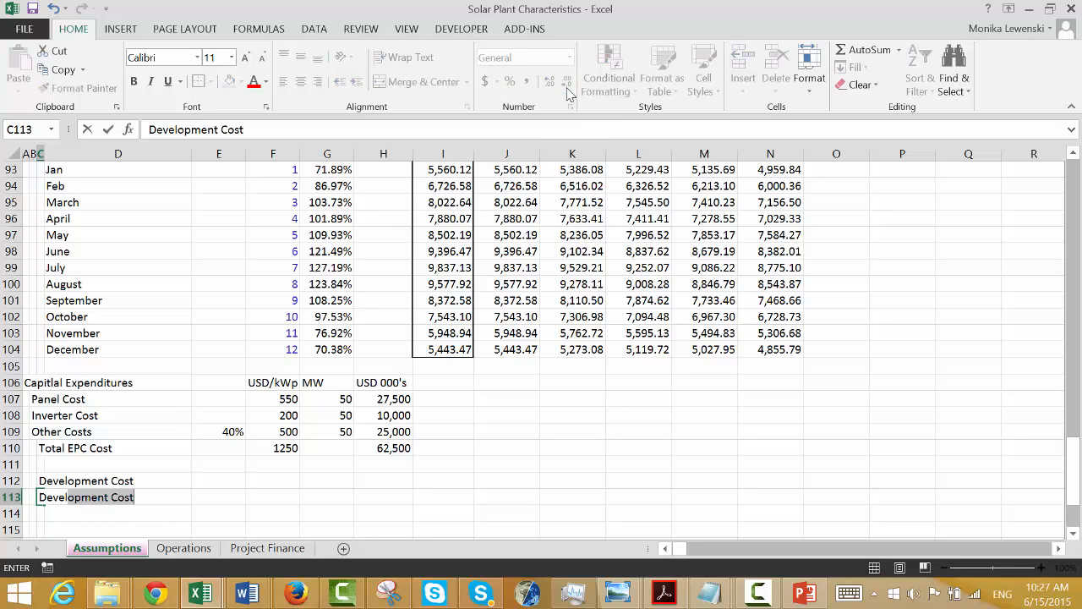
{"action": "type", "text": "lopment Fee"}
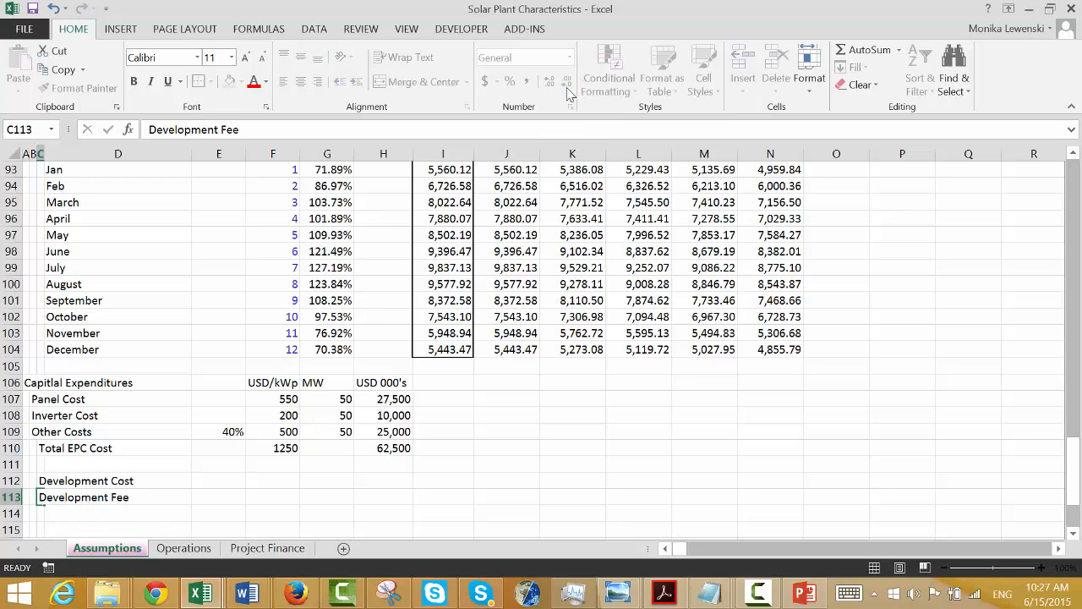
{"action": "key", "text": "Return"}
Enter the row label Owners Cost in C114, directly under Development Fee.
{"action": "key", "text": "Down"}
{"action": "key", "text": "Up"}
{"action": "key", "text": "Up"}
{"action": "key", "text": "Down"}
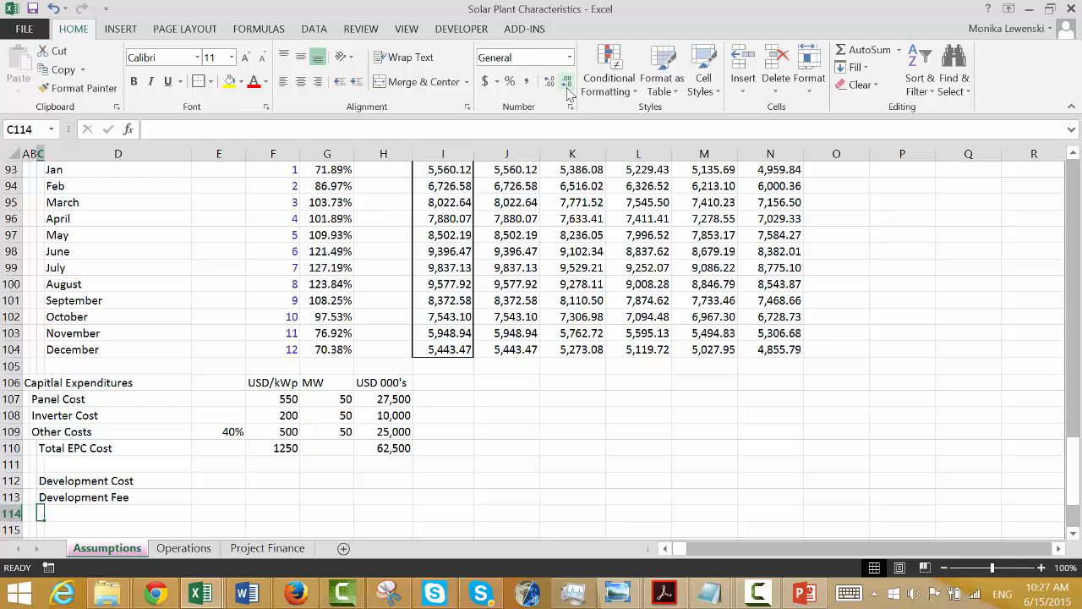
{"action": "type", "text": "Owners"}
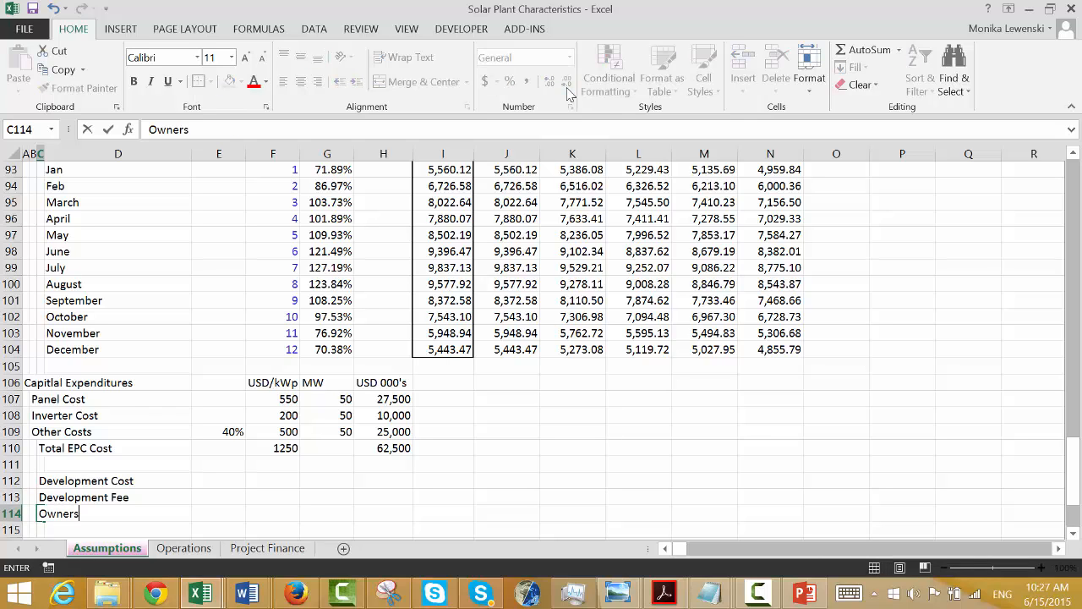
{"action": "type", "text": " Cost"}
{"action": "key", "text": "Return"}
Enter 1,500 in H112 as the Development Cost amount in USD 000's.
{"action": "key", "text": "Up"}
{"action": "key", "text": "Up"}
{"action": "key", "text": "Right"}
{"action": "key", "text": "Right"}
{"action": "key", "text": "Right"}
{"action": "key", "text": "Right"}
{"action": "key", "text": "Right"}
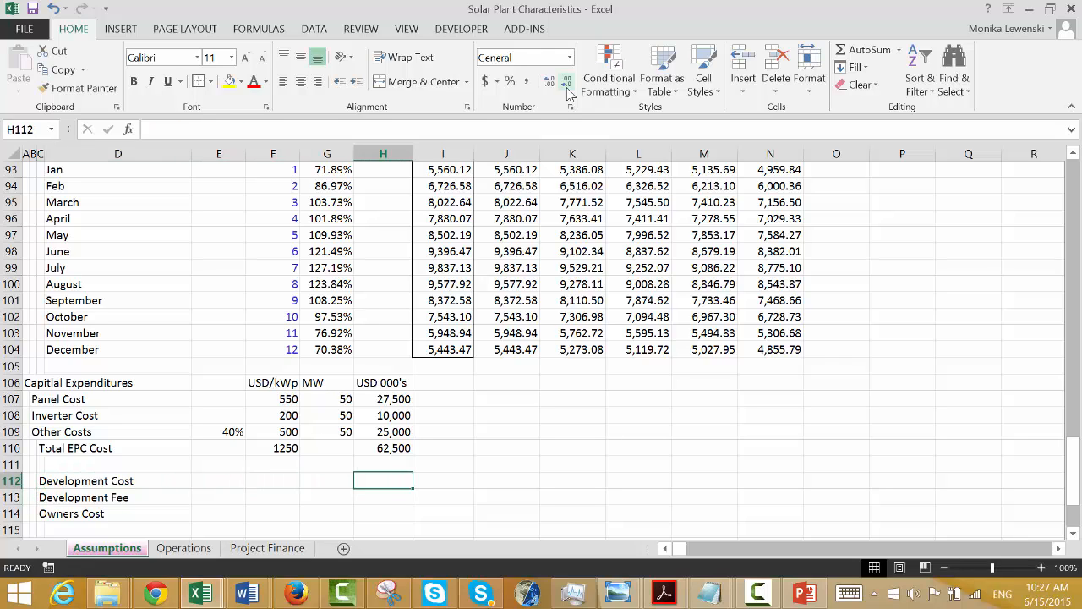
{"action": "type", "text": "1,"}
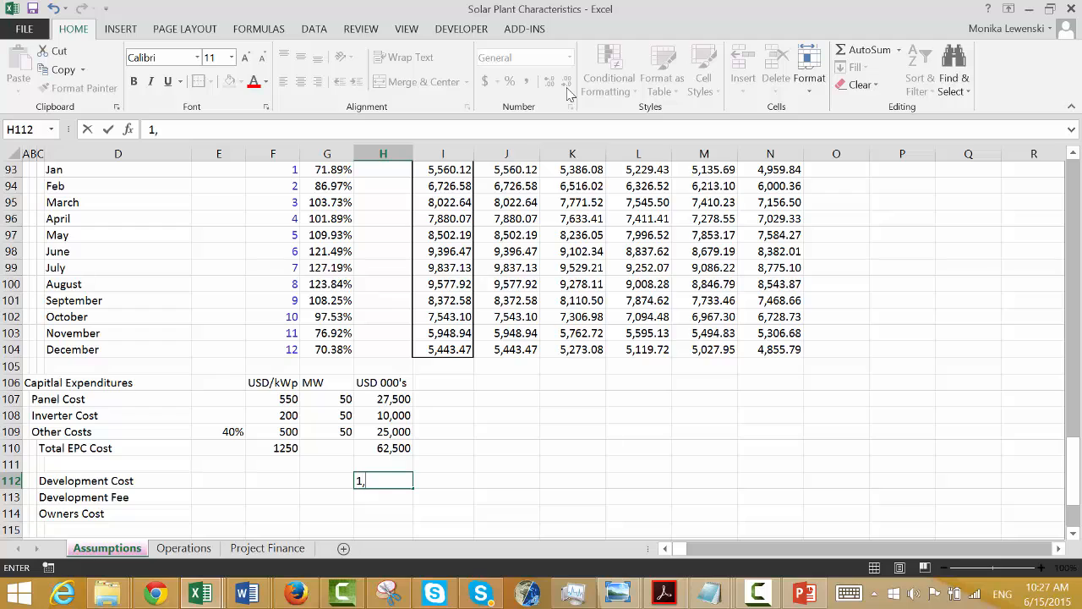
{"action": "type", "text": "500"}
{"action": "key", "text": "Return"}
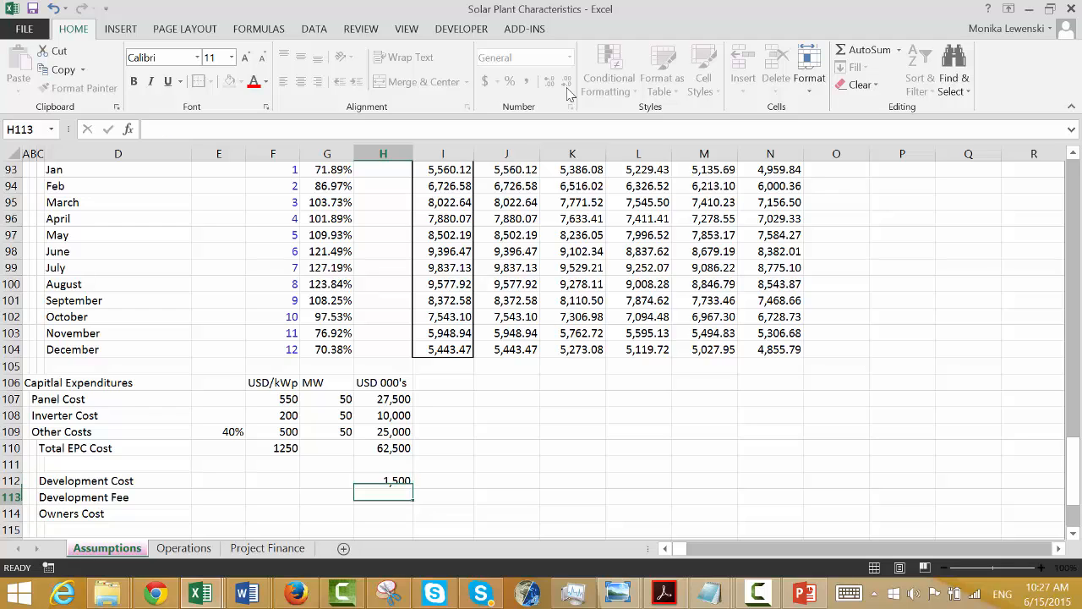
{"action": "key", "text": "Up"}
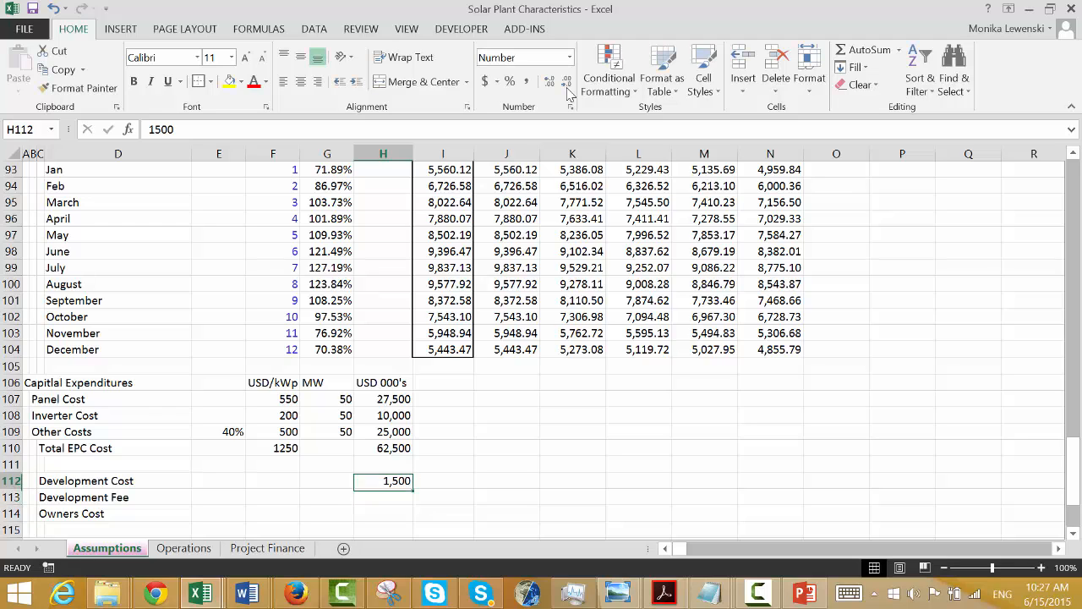
Enter 10,000 in H113 as the Development Fee amount.
{"action": "key", "text": "Down"}
{"action": "type", "text": "10,00"}
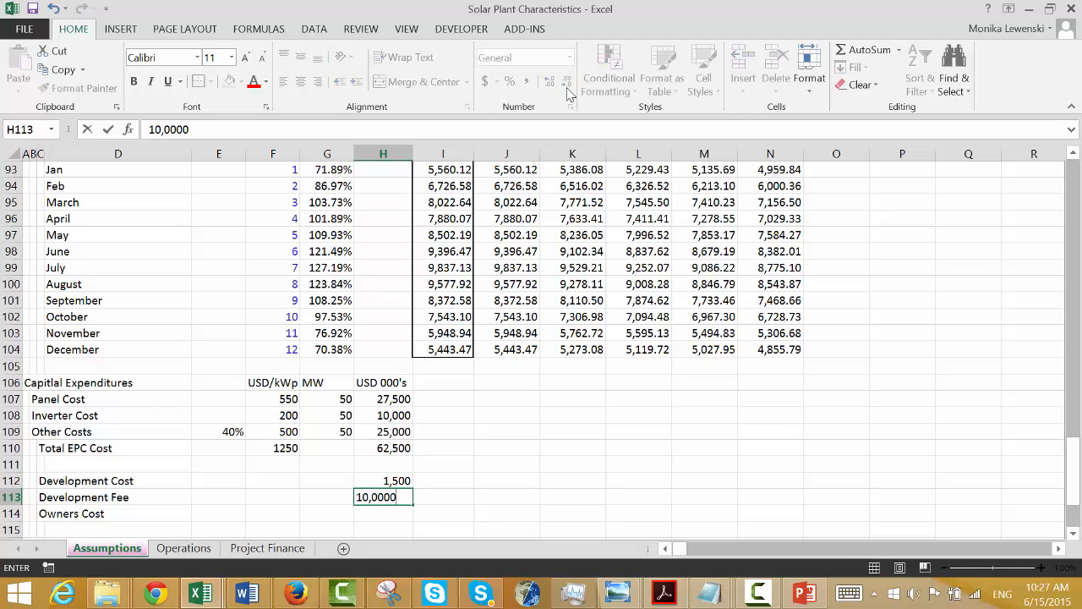
{"action": "type", "text": "00"}
{"action": "key", "text": "BackSpace"}
{"action": "key", "text": "Return"}
Enter 2,000 in H114 as the Owners Cost amount.
{"action": "key", "text": "Left"}
{"action": "key", "text": "Left"}
{"action": "key", "text": "Left"}
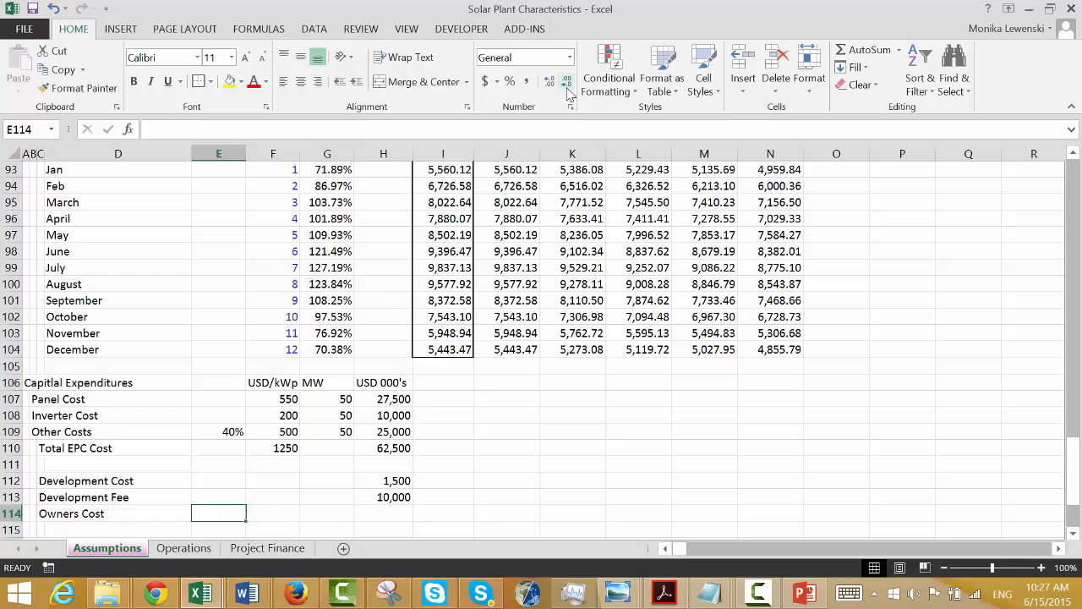
{"action": "key", "text": "Right"}
{"action": "key", "text": "Right"}
{"action": "key", "text": "Right"}
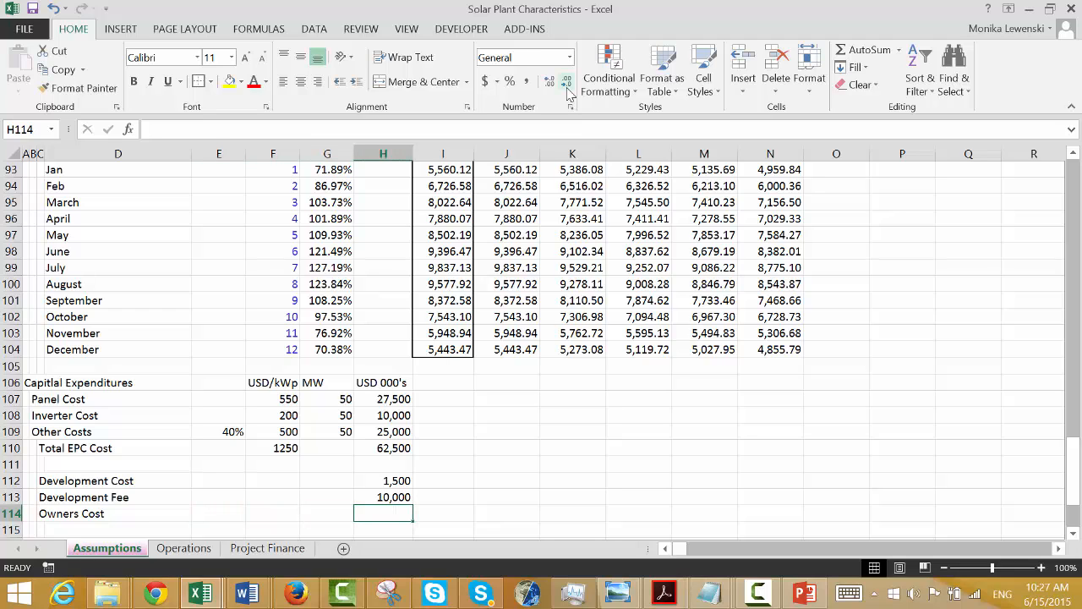
{"action": "type", "text": "2,000"}
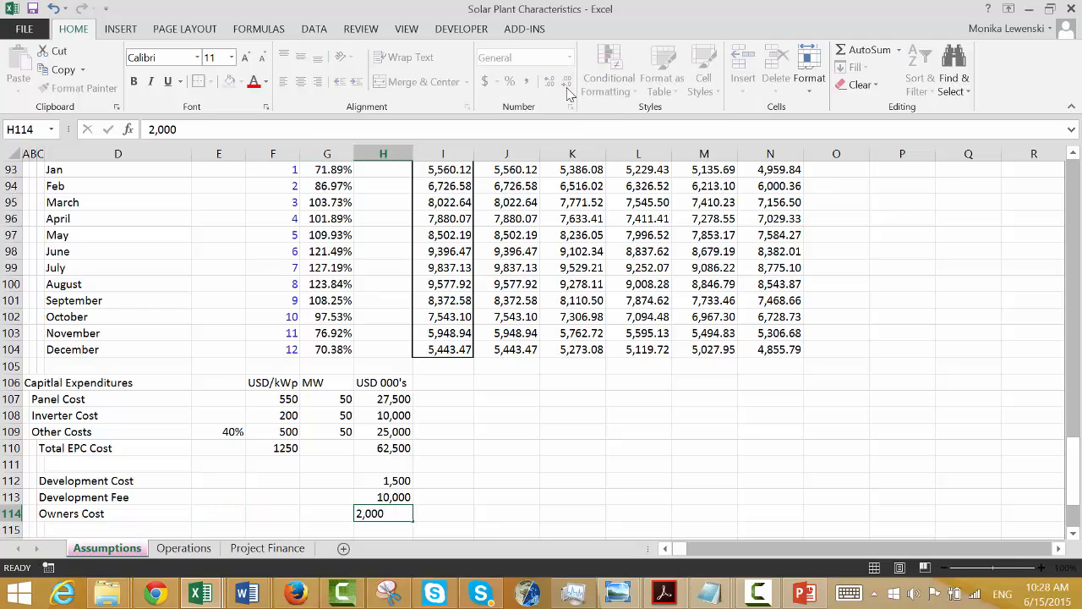
{"action": "key", "text": "Return"}
Apply a top and bottom border to the Total EPC Cost row, C110:H110.
{"action": "key", "text": "Up"}
{"action": "key", "text": "Up"}
{"action": "key", "text": "Up"}
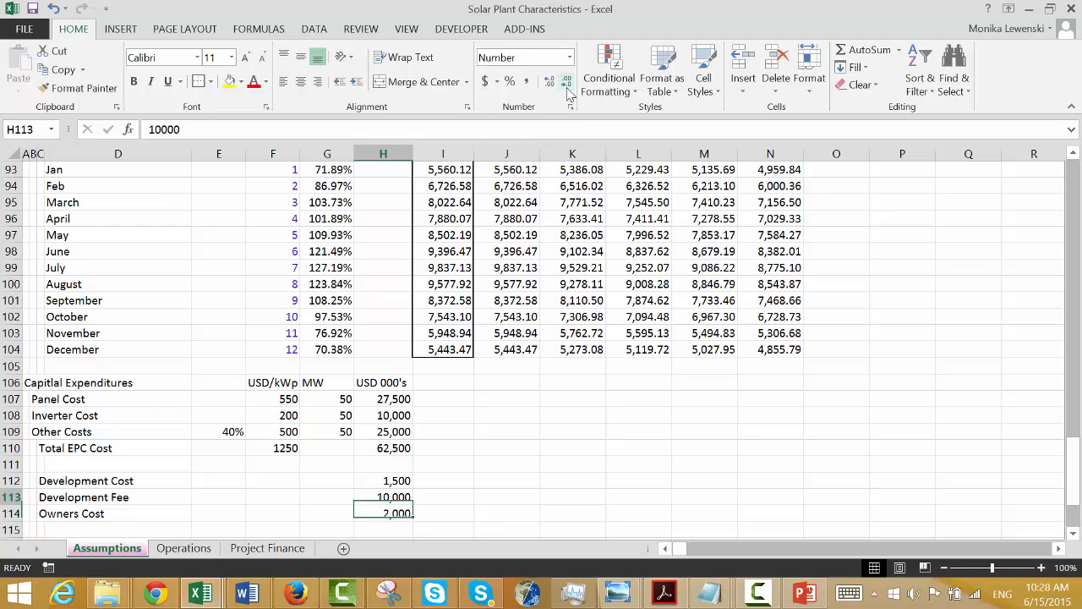
{"action": "key", "text": "Up"}
{"action": "key", "text": "Up"}
{"action": "key", "text": "Up"}
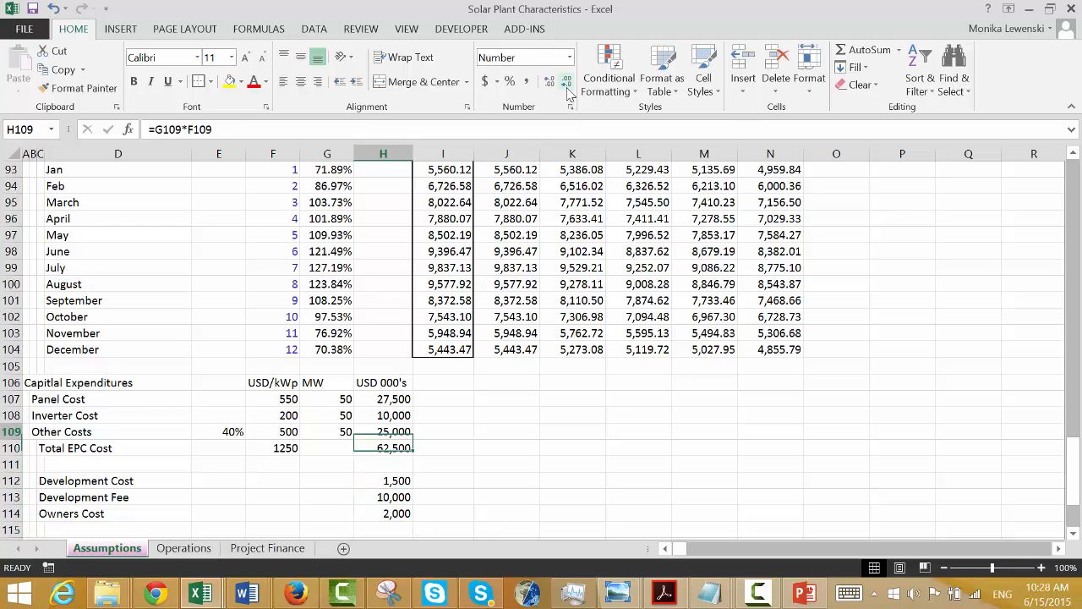
{"action": "key", "text": "Down"}
{"action": "key", "text": "Left"}
{"action": "key", "text": "Left"}
{"action": "key", "text": "Left"}
{"action": "key", "text": "Left"}
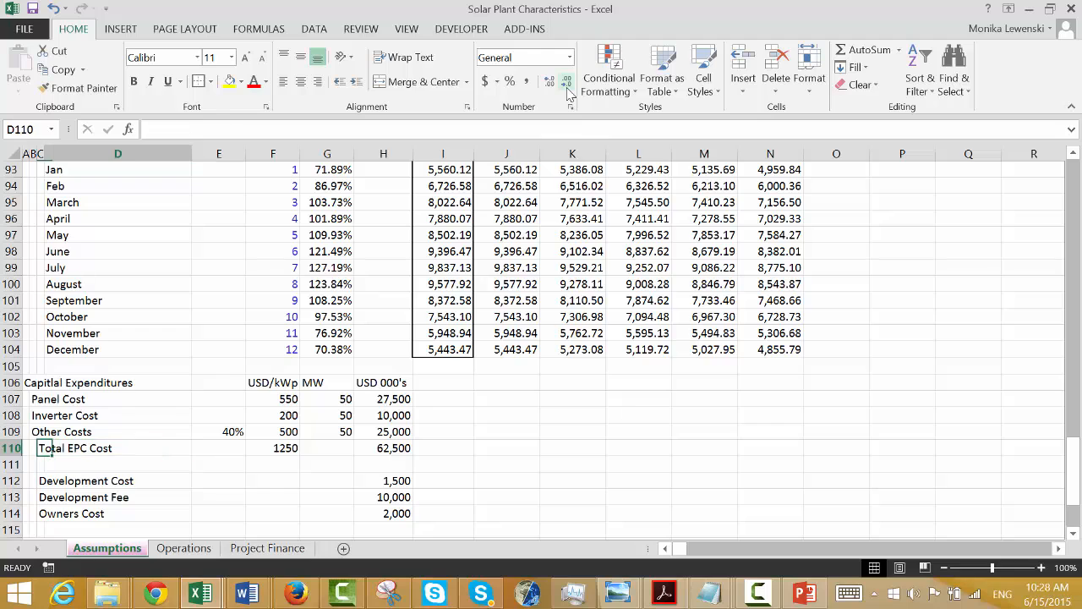
{"action": "key", "text": "Left"}
{"action": "key", "text": "shift+Right"}
{"action": "key", "text": "shift+Right"}
{"action": "key", "text": "shift+Right"}
{"action": "key", "text": "shift+Right"}
{"action": "key", "text": "shift+Right"}
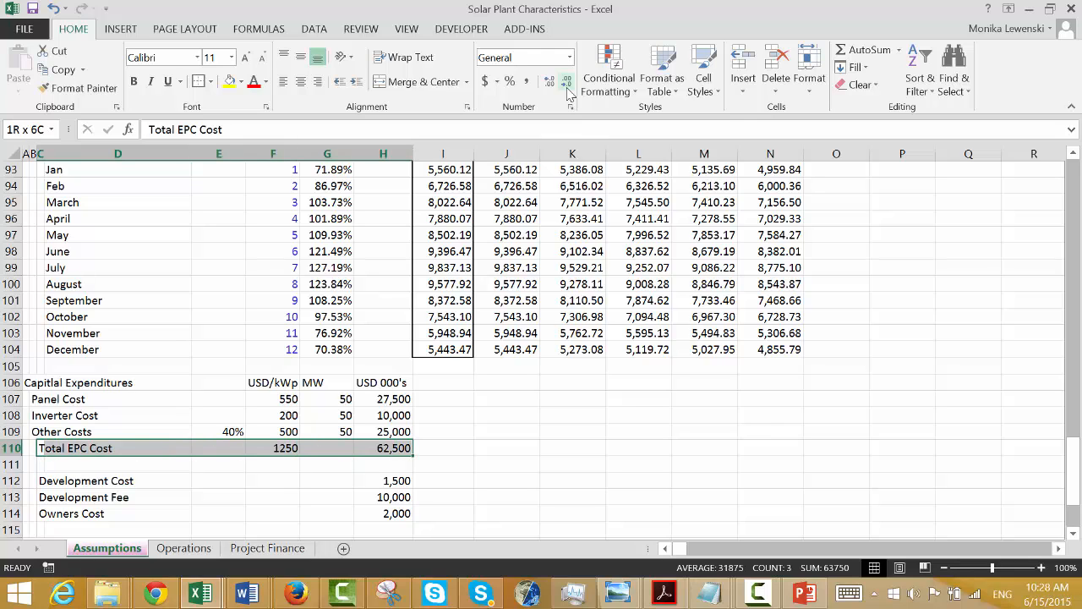
{"action": "left_click", "coordinate": [211, 82]}
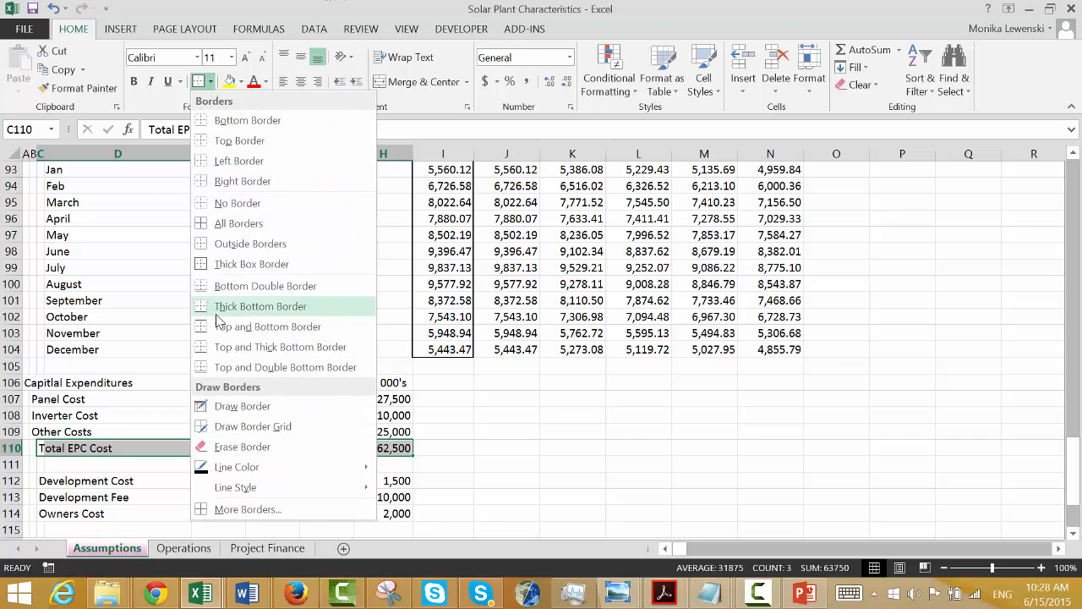
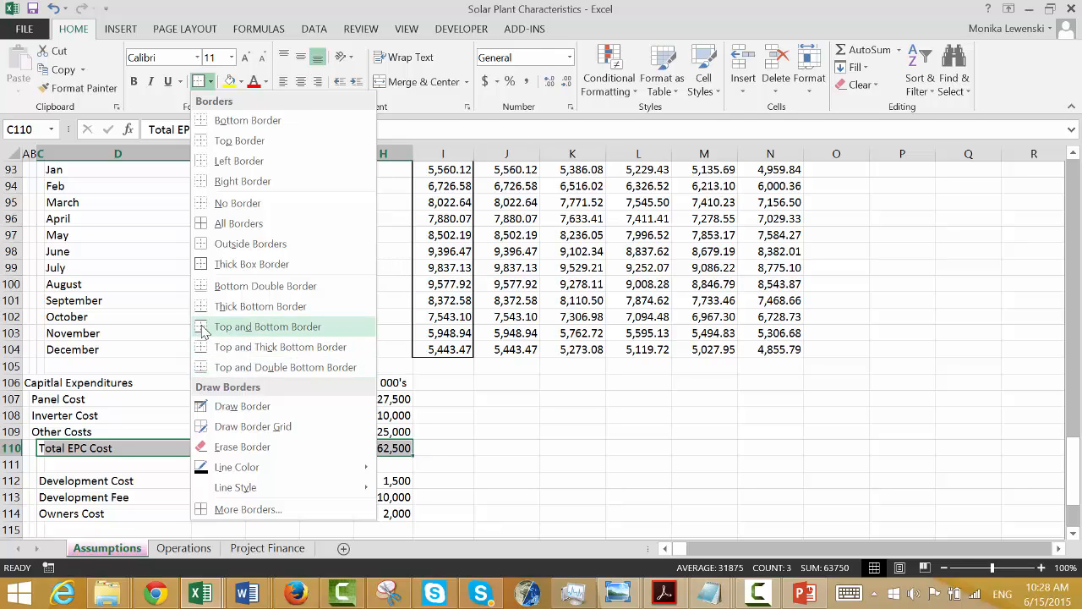
{"action": "left_click", "coordinate": [203, 327]}
Enter the heading S-Curve in J106, beside the capital expenditures table.
{"action": "key", "text": "Right"}
{"action": "key", "text": "Right"}
{"action": "key", "text": "Right"}
{"action": "key", "text": "Right"}
{"action": "key", "text": "Right"}
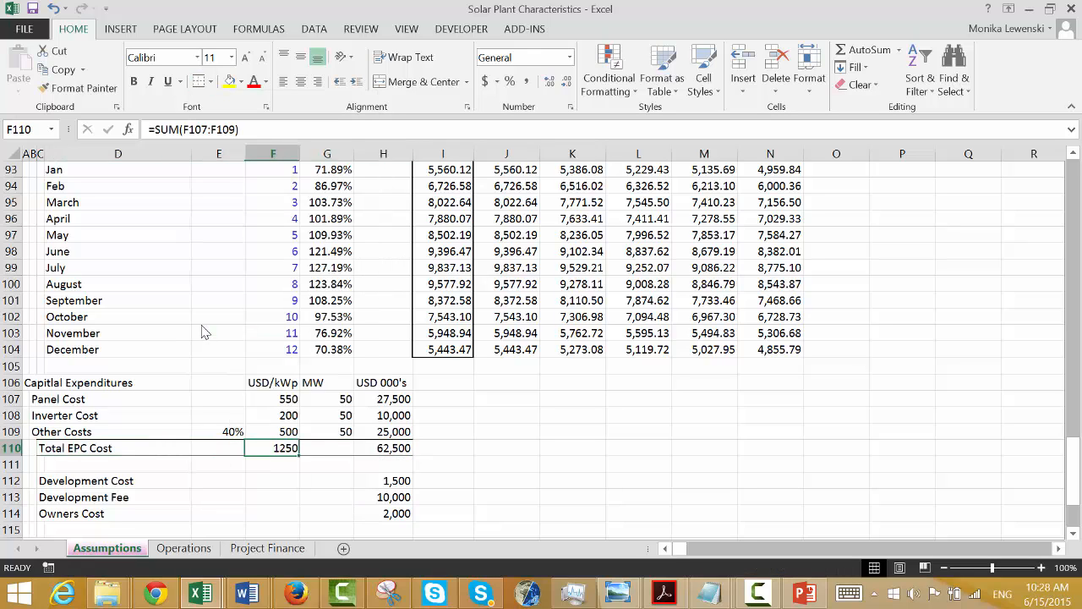
{"action": "key", "text": "Right"}
{"action": "key", "text": "Right"}
{"action": "key", "text": "Up"}
{"action": "key", "text": "Up"}
{"action": "key", "text": "Up"}
{"action": "key", "text": "Up"}
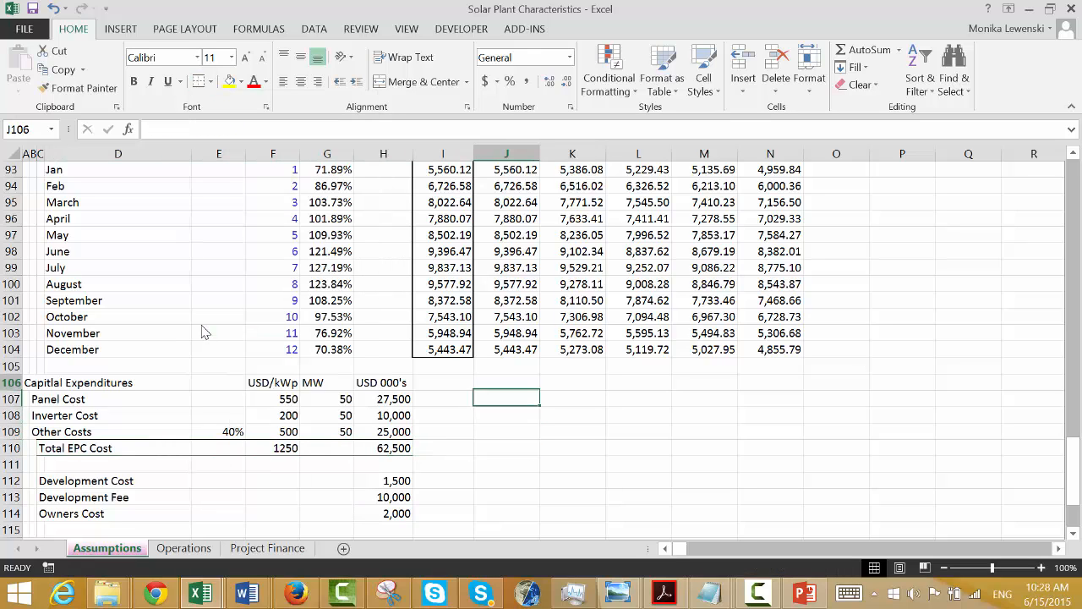
{"action": "type", "text": "S-C"}
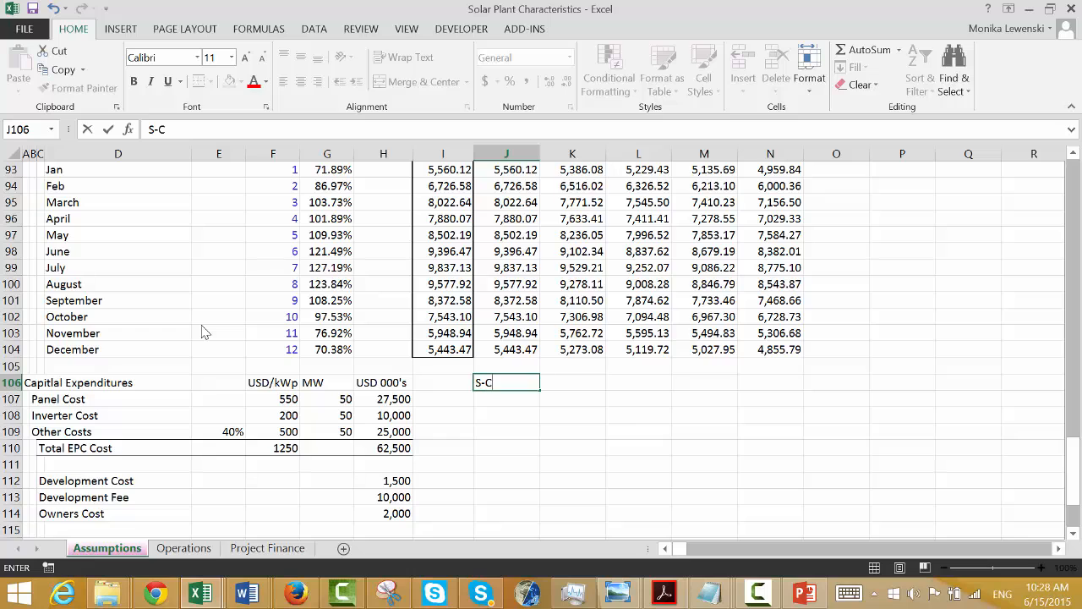
{"action": "type", "text": "urve"}
{"action": "key", "text": "Return"}
Enter 1 in J109 as the first month number under the S-Curve heading.
{"action": "key", "text": "Down"}
{"action": "key", "text": "Down"}
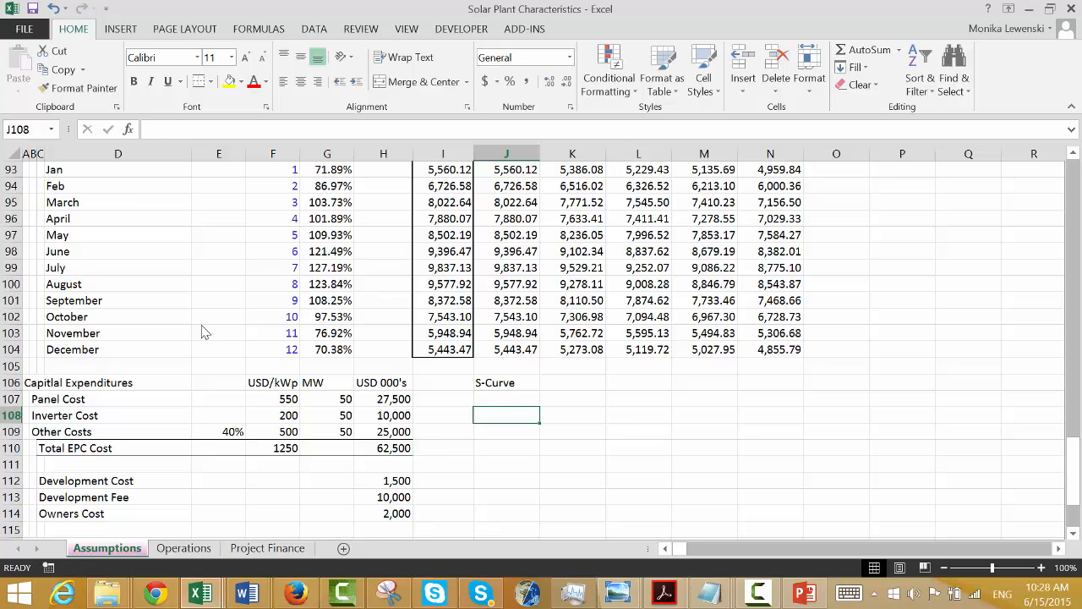
{"action": "key", "text": "Left"}
{"action": "key", "text": "Right"}
{"action": "type", "text": "1"}
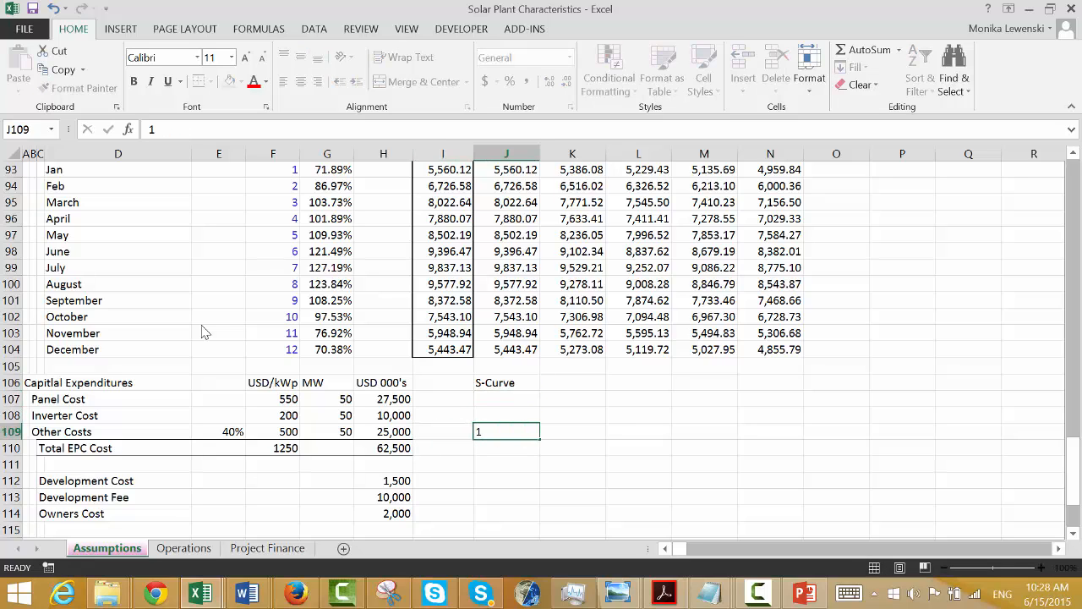
{"action": "key", "text": "Right"}
Enter the formula =J109+1 in K109 to calculate the second month number.
{"action": "key", "text": "Left"}
{"action": "key", "text": "Right"}
{"action": "type", "text": "="}
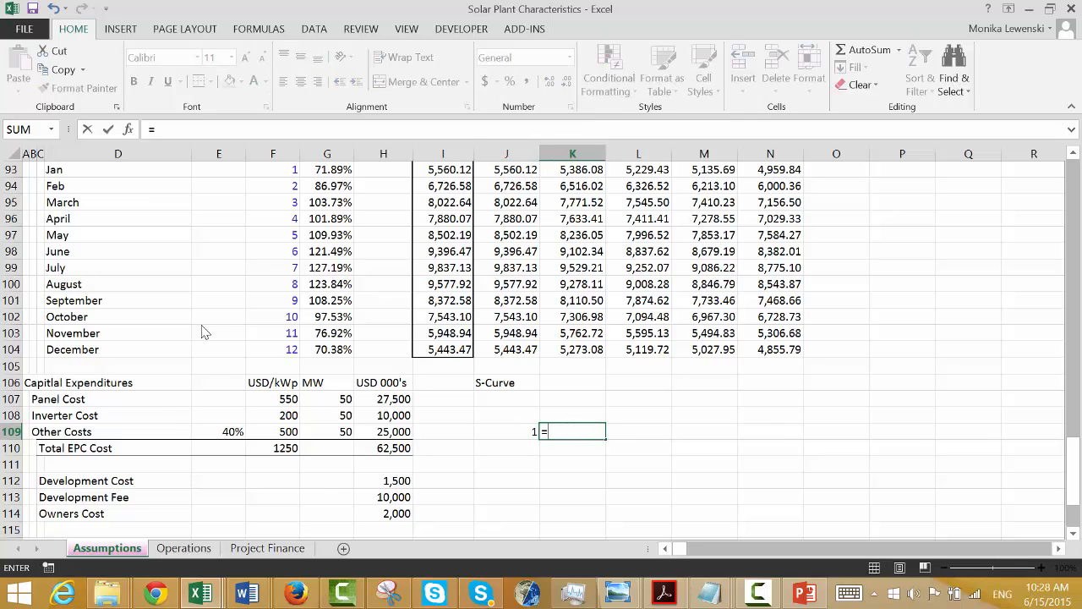
{"action": "key", "text": "Left"}
{"action": "type", "text": "+1"}
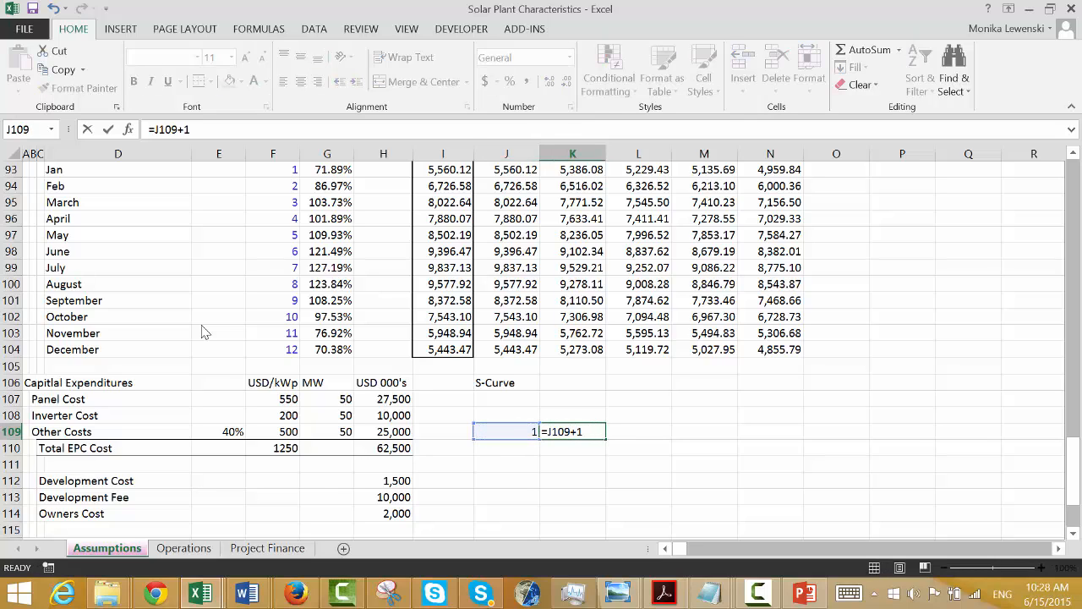
{"action": "key", "text": "Return"}
Fill the K109 formula across to U109 so the month numbers run up to 12.
{"action": "key", "text": "Up"}
{"action": "key", "text": "shift+Right"}
{"action": "key", "text": "shift+Right"}
{"action": "key", "text": "shift+Right"}
{"action": "key", "text": "shift+Right"}
{"action": "key", "text": "shift+Right"}
{"action": "key", "text": "shift+Right"}
{"action": "key", "text": "shift+Right"}
{"action": "key", "text": "shift+Right"}
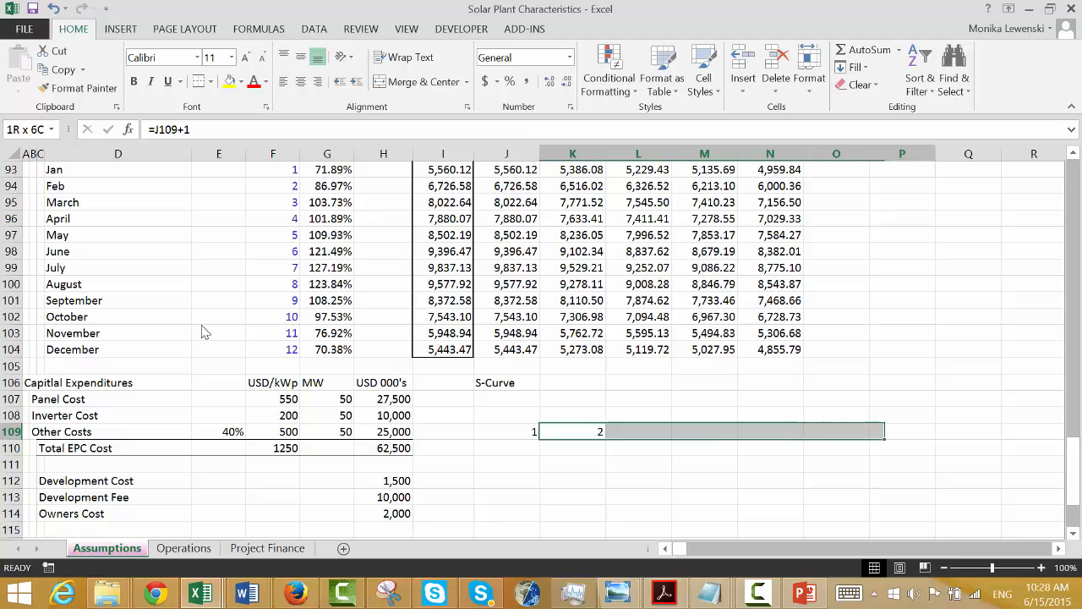
{"action": "key", "text": "shift+Right"}
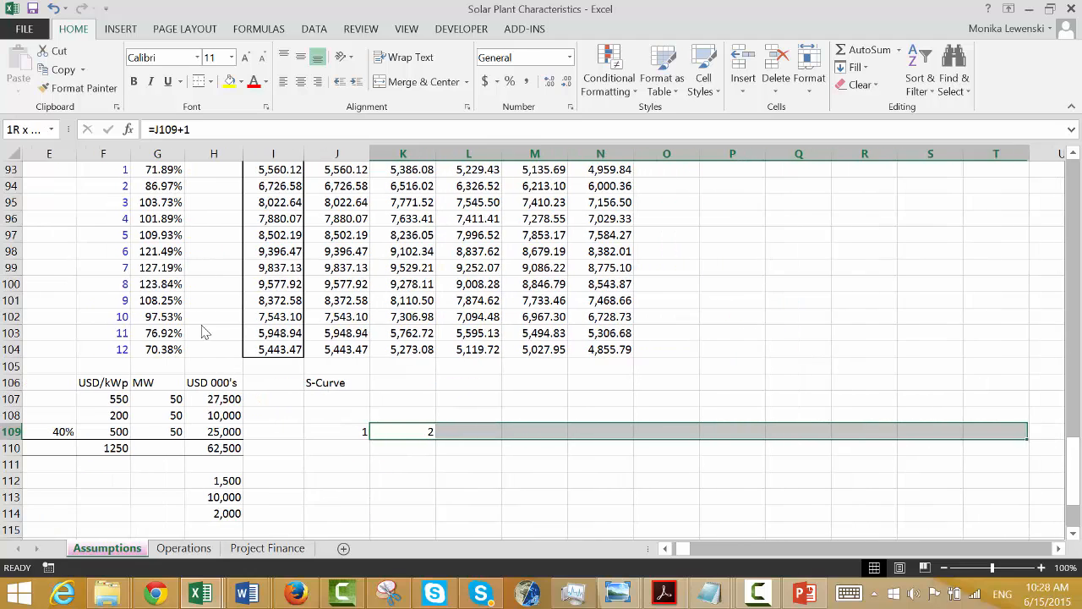
{"action": "key", "text": "ctrl+r"}
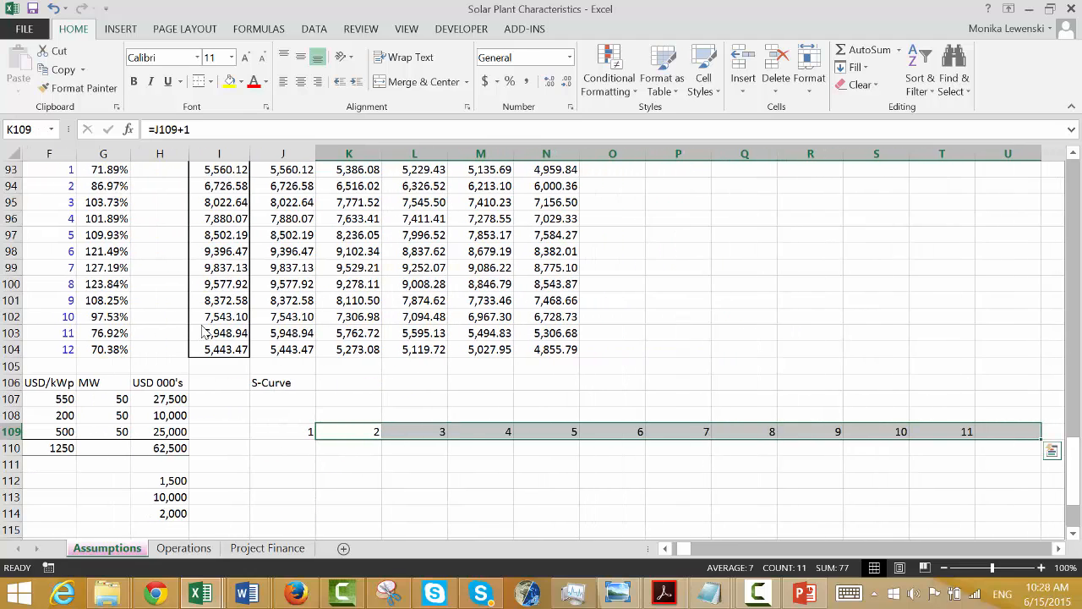
Enter the row label Month in I109, in front of the month numbers.
{"action": "key", "text": "shift+Left"}
{"action": "key", "text": "shift+Left"}
{"action": "key", "text": "shift+Left"}
{"action": "key", "text": "shift+Left"}
{"action": "key", "text": "shift+Left"}
{"action": "key", "text": "shift+Left"}
{"action": "key", "text": "shift+Left"}
{"action": "key", "text": "shift+Left"}
{"action": "key", "text": "shift+Left"}
{"action": "key", "text": "shift+Left"}
{"action": "key", "text": "Left"}
{"action": "key", "text": "Left"}
{"action": "key", "text": "Left"}
{"action": "key", "text": "Left"}
{"action": "key", "text": "Left"}
{"action": "key", "text": "Left"}
{"action": "key", "text": "Left"}
{"action": "key", "text": "Left"}
{"action": "key", "text": "Left"}
{"action": "key", "text": "Left"}
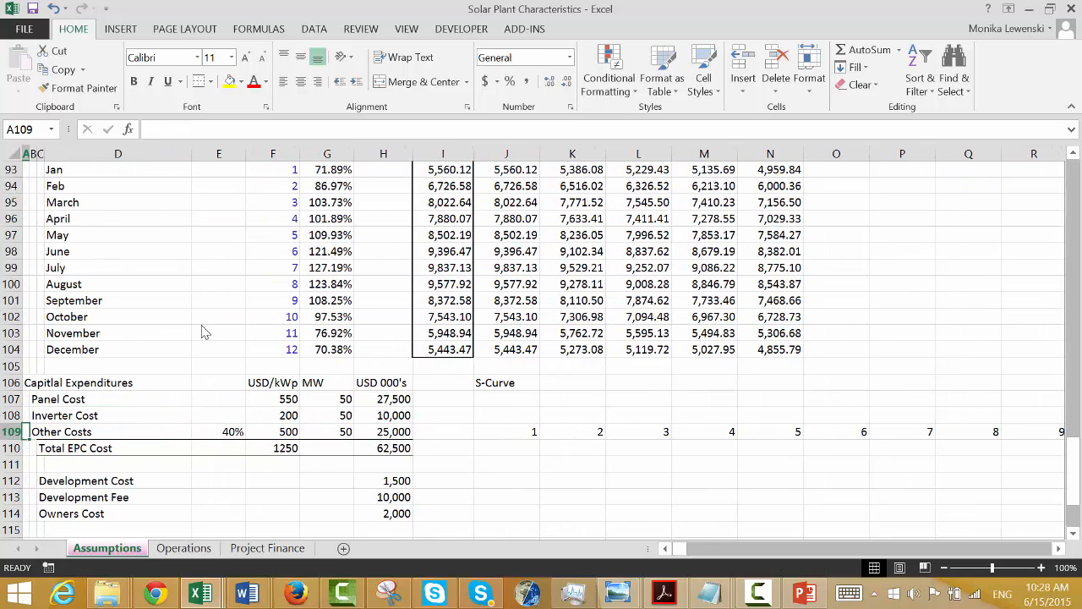
{"action": "key", "text": "Down"}
{"action": "key", "text": "Right"}
{"action": "key", "text": "Right"}
{"action": "key", "text": "Right"}
{"action": "key", "text": "Right"}
{"action": "key", "text": "Right"}
{"action": "key", "text": "Right"}
{"action": "key", "text": "Right"}
{"action": "key", "text": "Right"}
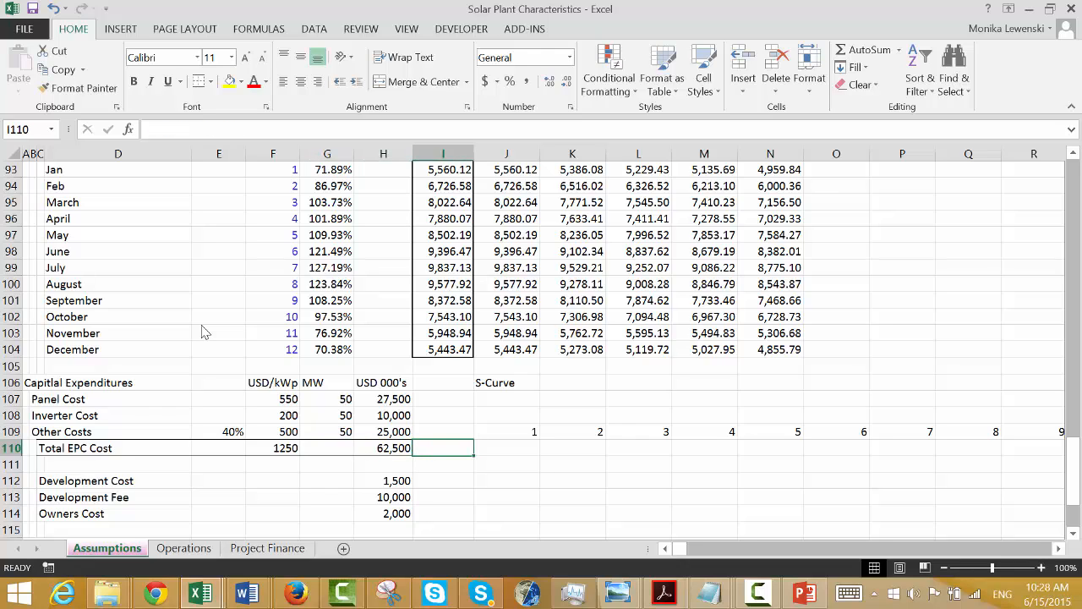
{"action": "key", "text": "Up"}
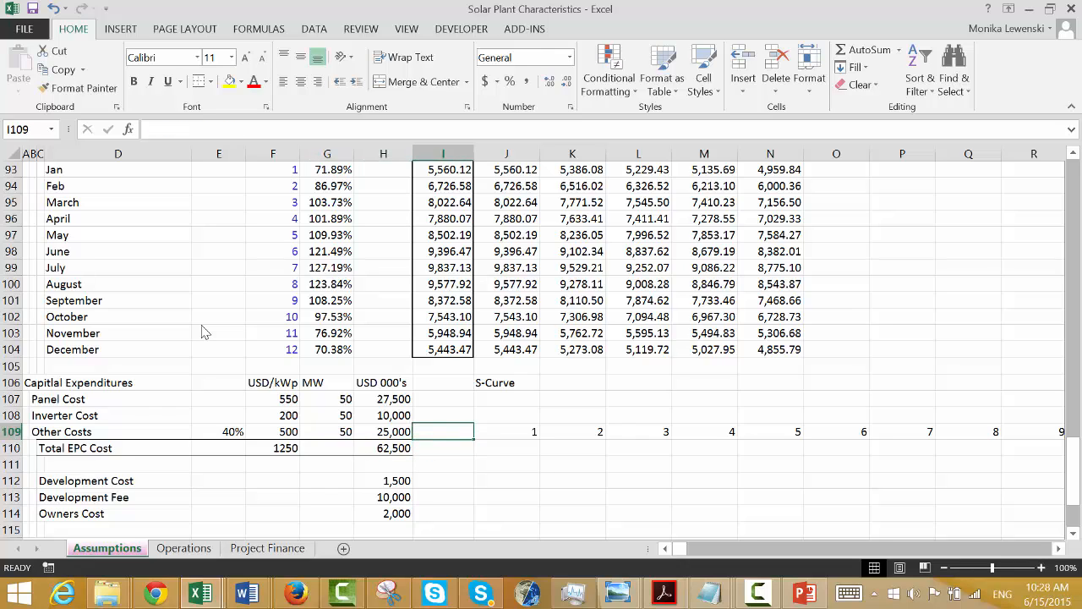
{"action": "type", "text": "Month"}
{"action": "key", "text": "Return"}
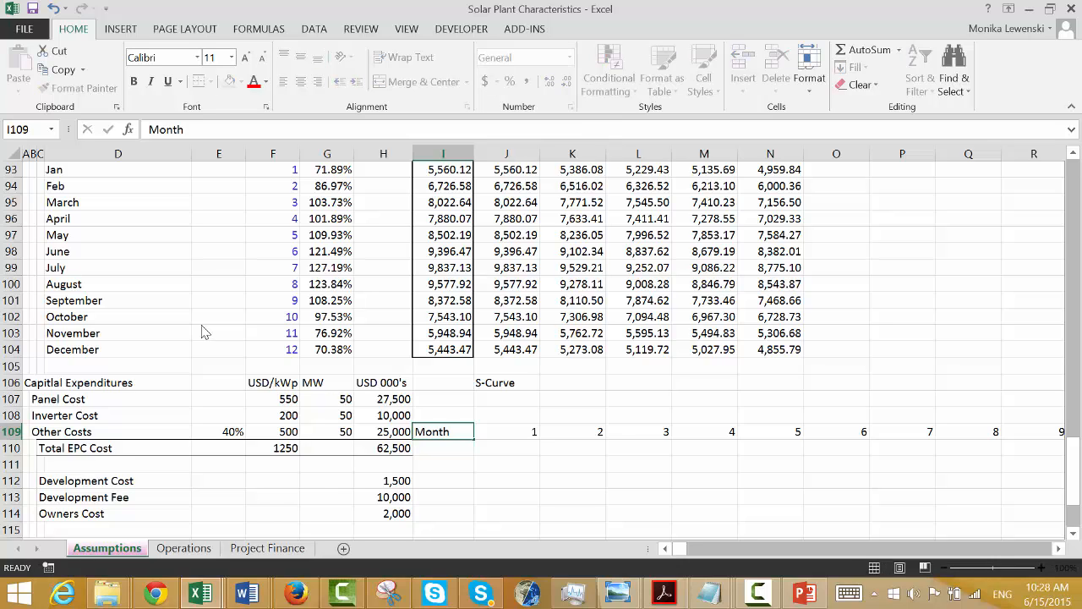
Enter the row label Constr in I110, directly below Month.
{"action": "key", "text": "Right"}
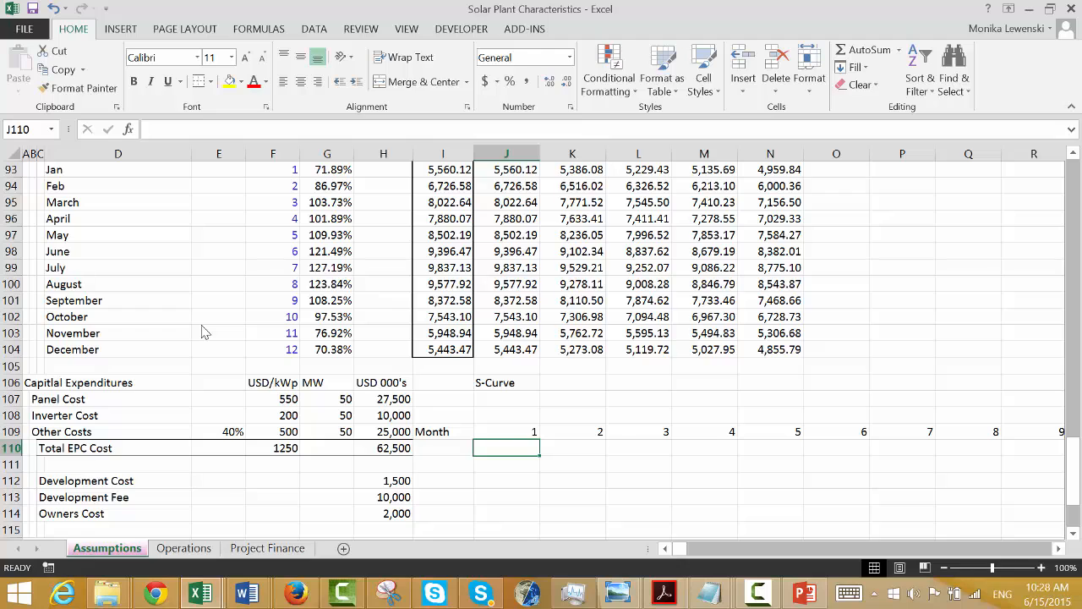
{"action": "key", "text": "Left"}
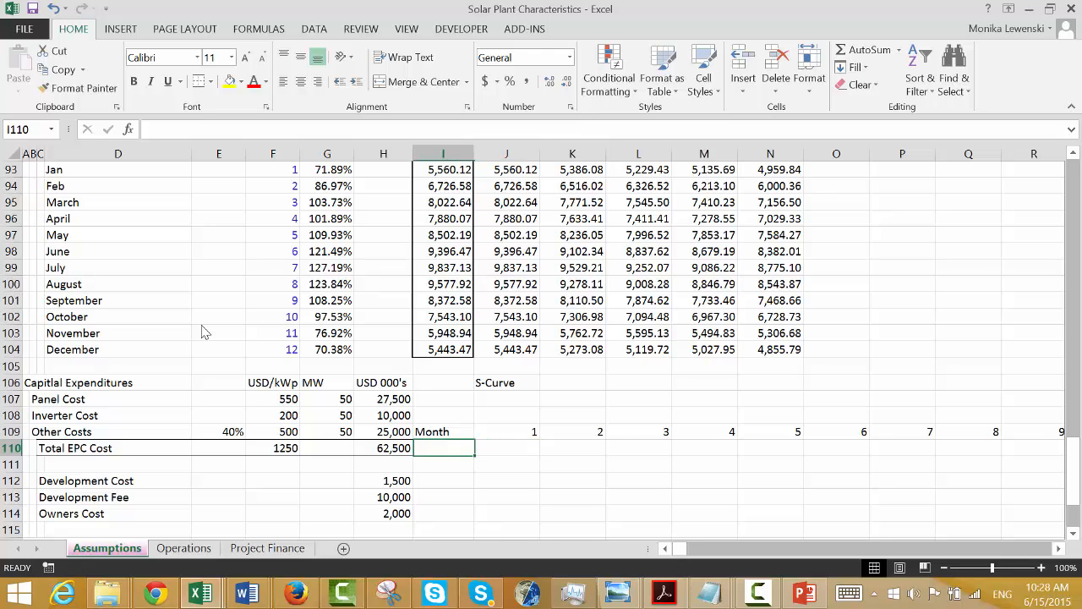
{"action": "type", "text": "Cons"}
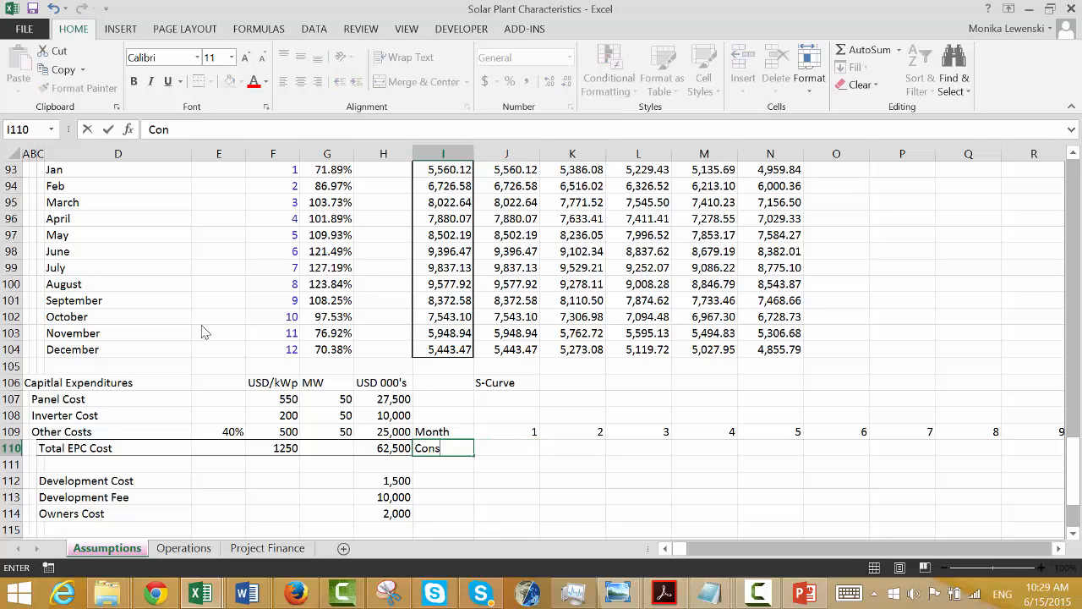
{"action": "type", "text": "tr"}
{"action": "key", "text": "Return"}
Shift the month numbers 1 to 12 in row 109 one column over so they start in K109, leaving J109 empty.
{"action": "key", "text": "Up"}
{"action": "key", "text": "Right"}
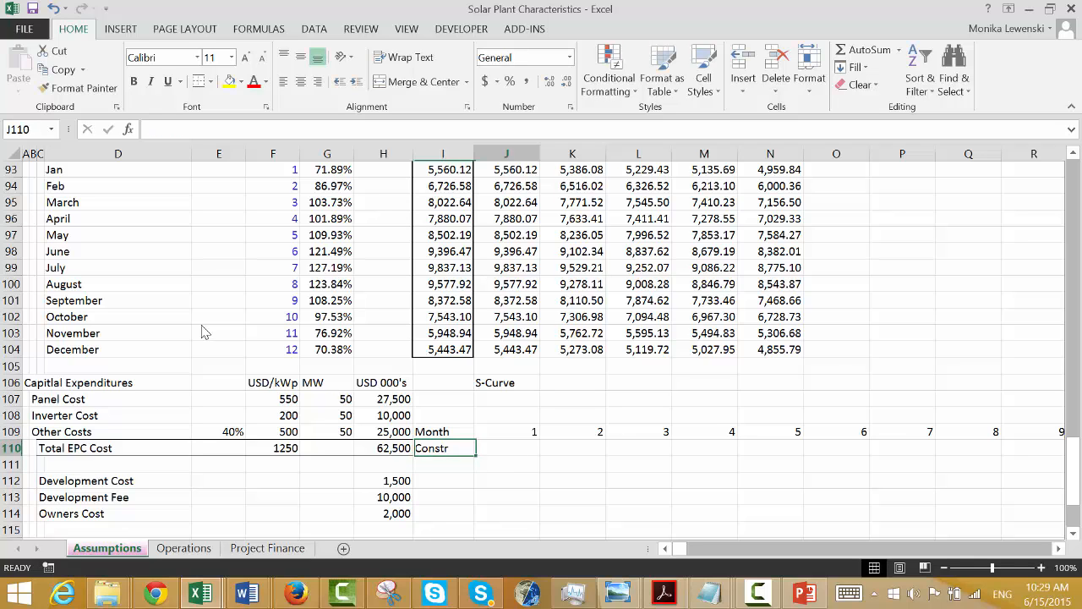
{"action": "key", "text": "Up"}
{"action": "key", "text": "ctrl+shift+Right"}
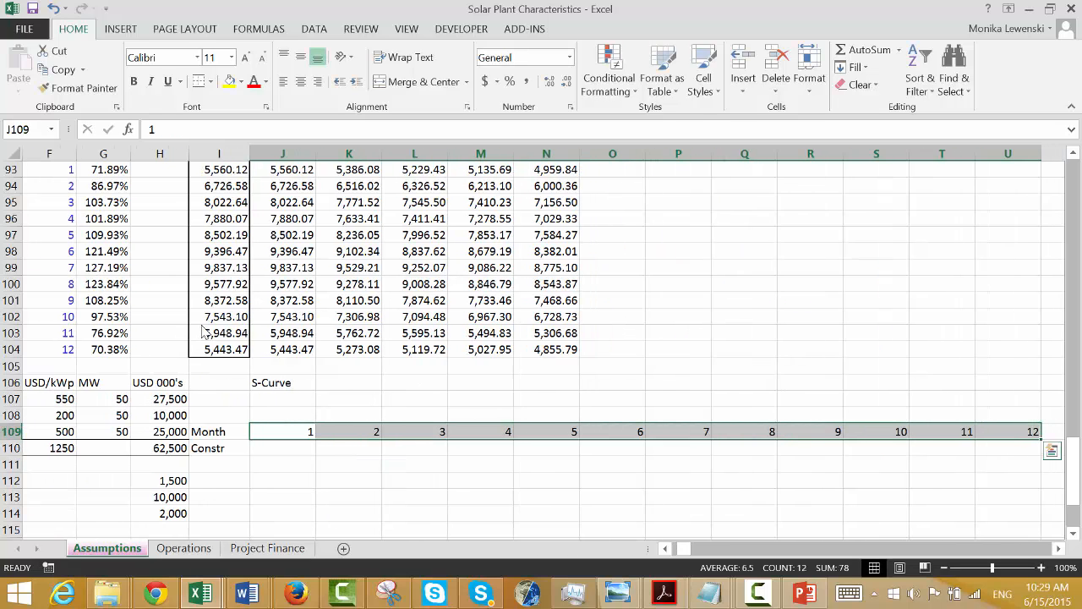
{"action": "key", "text": "ctrl+c"}
{"action": "key", "text": "Right"}
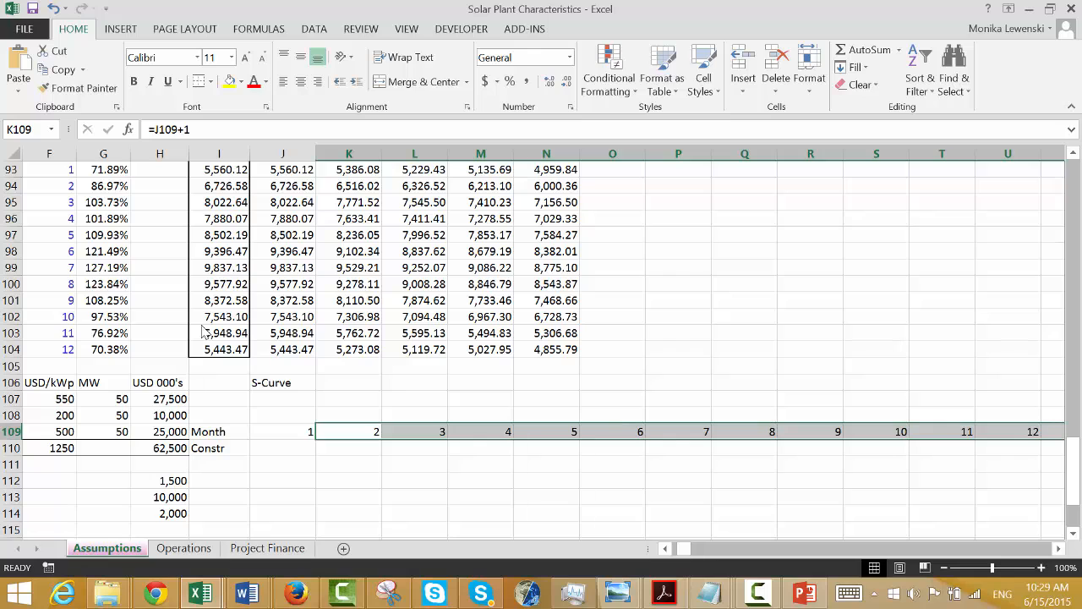
{"action": "key", "text": "Left"}
{"action": "key", "text": "Delete"}
{"action": "key", "text": "Down"}
{"action": "key", "text": "Left"}
{"action": "key", "text": "Right"}
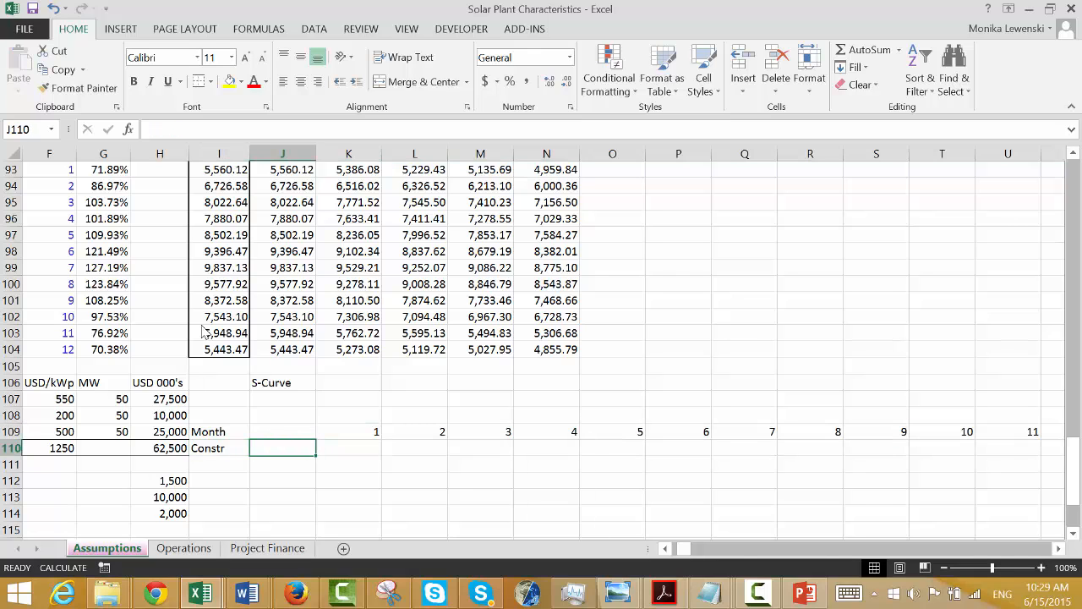
Link J110, beside the Constr label, to the Construction Months assumption with the formula =F8.
{"action": "type", "text": "="}
{"action": "key", "text": "Up"}
{"action": "key", "text": "Up"}
{"action": "key", "text": "Up"}
{"action": "key", "text": "Up"}
{"action": "key", "text": "Up"}
{"action": "key", "text": "Up"}
{"action": "key", "text": "Up"}
{"action": "key", "text": "Up"}
{"action": "key", "text": "Up"}
{"action": "key", "text": "Up"}
{"action": "key", "text": "Up"}
{"action": "key", "text": "Up"}
{"action": "key", "text": "Up"}
{"action": "key", "text": "Up"}
{"action": "key", "text": "Up"}
{"action": "key", "text": "Up"}
{"action": "key", "text": "Up"}
{"action": "key", "text": "Up"}
{"action": "key", "text": "Up"}
{"action": "key", "text": "Up"}
{"action": "key", "text": "Left"}
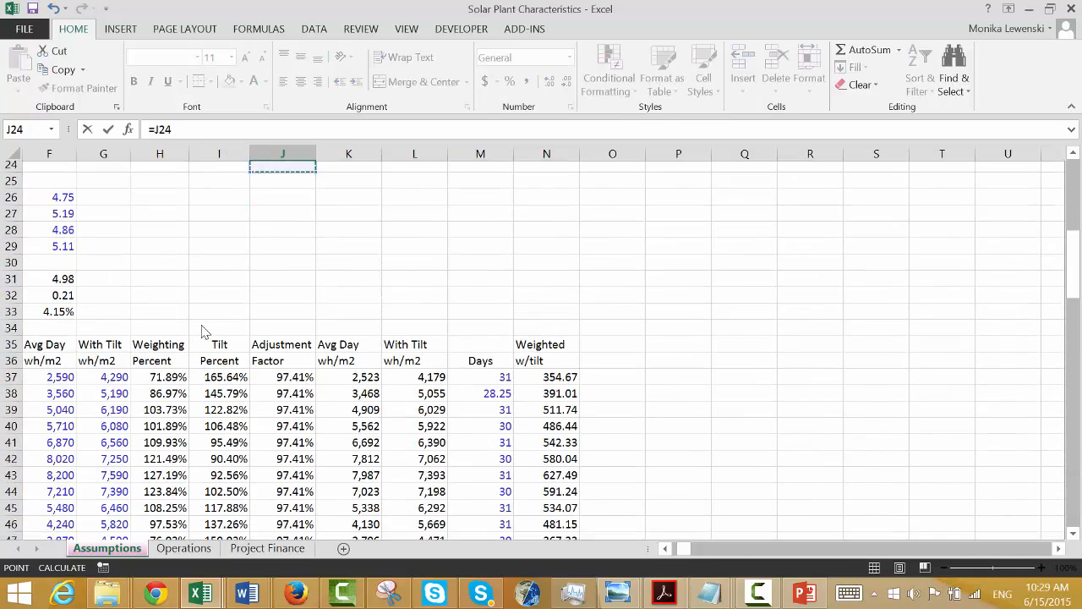
{"action": "key", "text": "Left"}
{"action": "key", "text": "Left"}
{"action": "key", "text": "Left"}
{"action": "key", "text": "Left"}
{"action": "key", "text": "Left"}
{"action": "key", "text": "Left"}
{"action": "key", "text": "Left"}
{"action": "key", "text": "Left"}
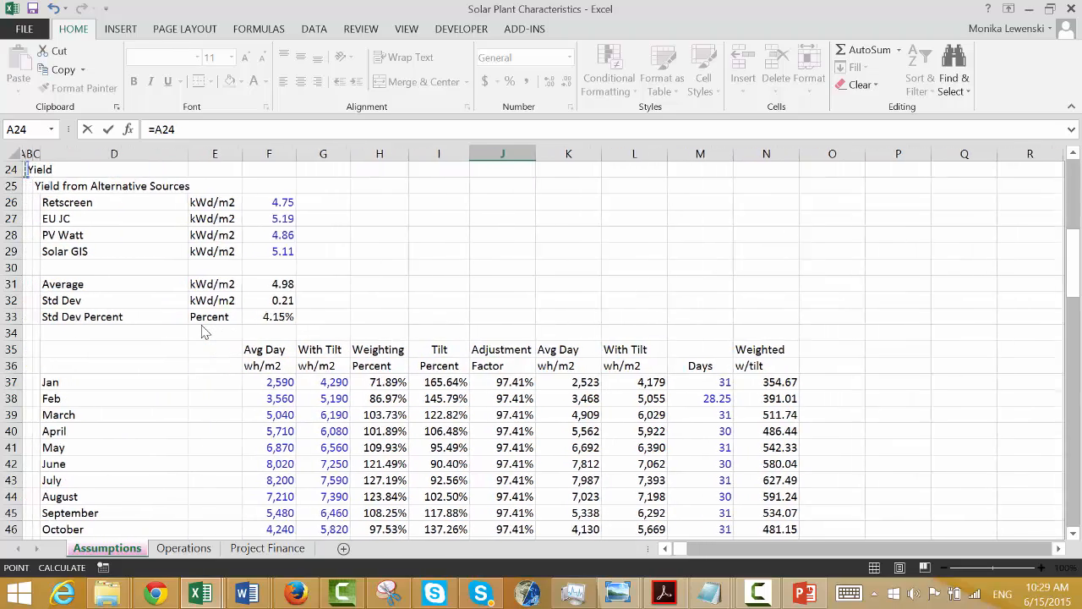
{"action": "key", "text": "Up"}
{"action": "key", "text": "Up"}
{"action": "key", "text": "Up"}
{"action": "key", "text": "Up"}
{"action": "key", "text": "Up"}
{"action": "key", "text": "Up"}
{"action": "key", "text": "Up"}
{"action": "key", "text": "Up"}
{"action": "key", "text": "Up"}
{"action": "key", "text": "Up"}
{"action": "key", "text": "Up"}
{"action": "key", "text": "Up"}
{"action": "key", "text": "Up"}
{"action": "key", "text": "Up"}
{"action": "key", "text": "Up"}
{"action": "key", "text": "Up"}
{"action": "key", "text": "Up"}
{"action": "key", "text": "Up"}
{"action": "key", "text": "Up"}
{"action": "key", "text": "Up"}
{"action": "key", "text": "Up"}
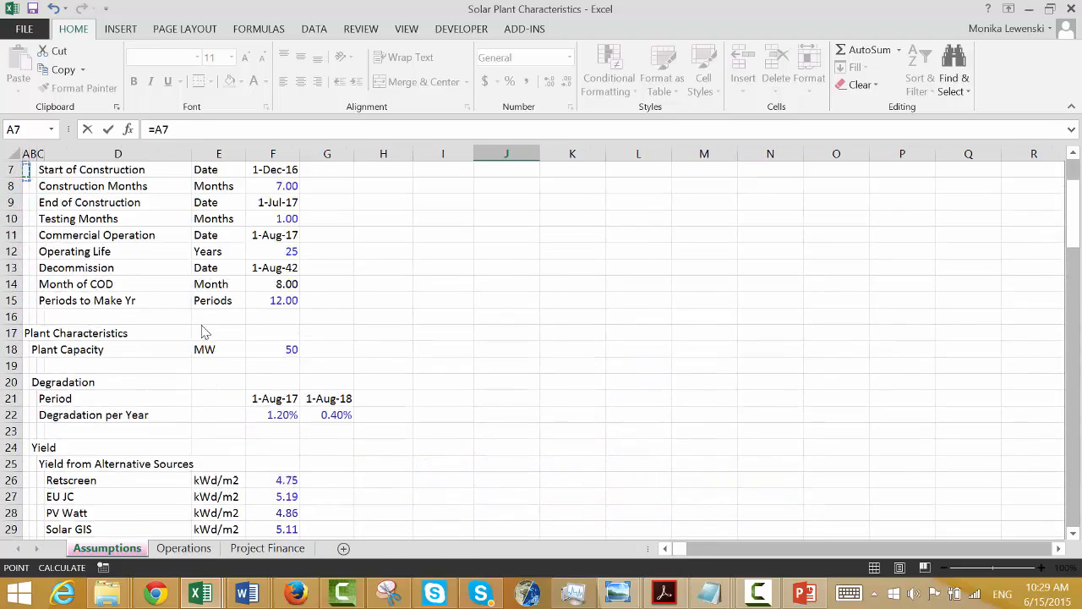
{"action": "key", "text": "Down"}
{"action": "key", "text": "Down"}
{"action": "key", "text": "Down"}
{"action": "key", "text": "Down"}
{"action": "key", "text": "Down"}
{"action": "key", "text": "Down"}
{"action": "key", "text": "Down"}
{"action": "key", "text": "Down"}
{"action": "key", "text": "Down"}
{"action": "key", "text": "Down"}
{"action": "key", "text": "Down"}
{"action": "key", "text": "Down"}
{"action": "key", "text": "Down"}
{"action": "key", "text": "Down"}
{"action": "key", "text": "Down"}
{"action": "key", "text": "Down"}
{"action": "key", "text": "Down"}
{"action": "key", "text": "Down"}
{"action": "key", "text": "Down"}
{"action": "key", "text": "Down"}
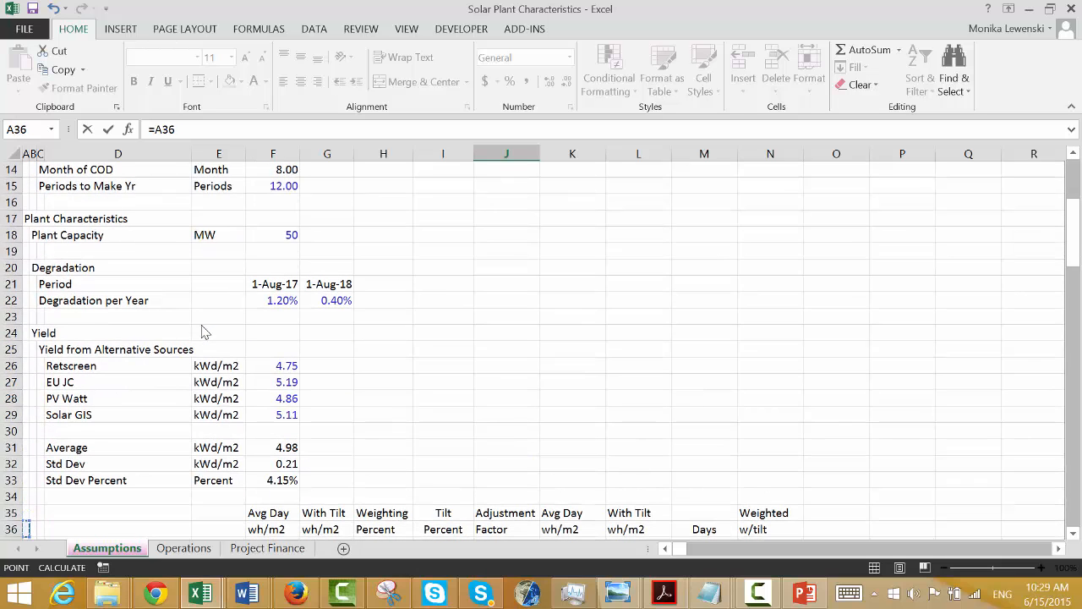
{"action": "key", "text": "Down"}
{"action": "key", "text": "Up"}
{"action": "key", "text": "Up"}
{"action": "key", "text": "Up"}
{"action": "key", "text": "Up"}
{"action": "key", "text": "Up"}
{"action": "key", "text": "Up"}
{"action": "key", "text": "Up"}
{"action": "key", "text": "Up"}
{"action": "key", "text": "Up"}
{"action": "key", "text": "Up"}
{"action": "key", "text": "Up"}
{"action": "key", "text": "Up"}
{"action": "key", "text": "Up"}
{"action": "key", "text": "Up"}
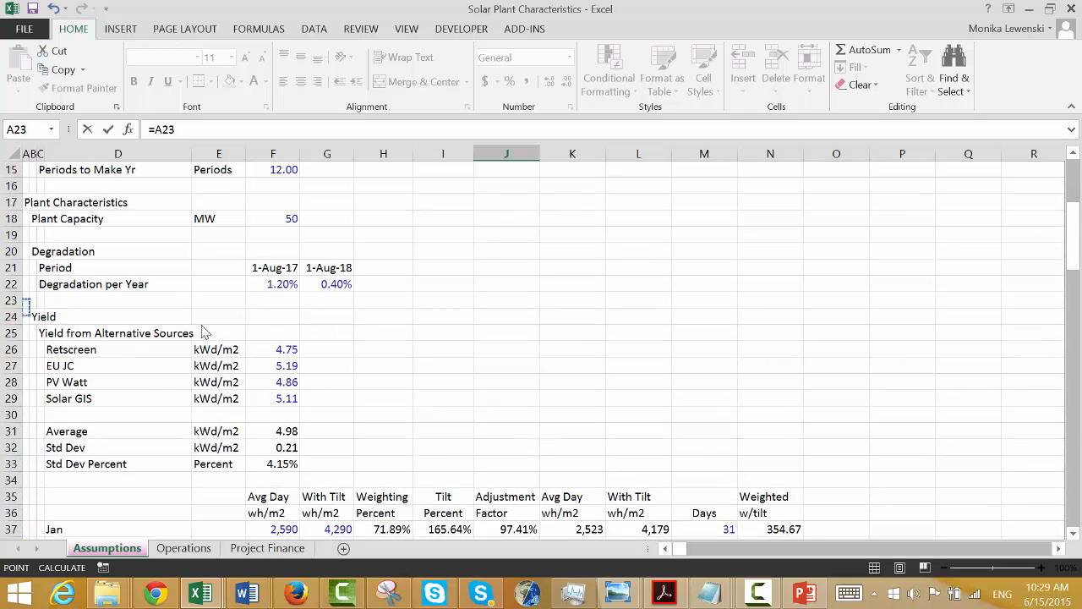
{"action": "key", "text": "Up"}
{"action": "key", "text": "Up"}
{"action": "key", "text": "Up"}
{"action": "key", "text": "Up"}
{"action": "key", "text": "Up"}
{"action": "key", "text": "Up"}
{"action": "key", "text": "Up"}
{"action": "key", "text": "Up"}
{"action": "key", "text": "Up"}
{"action": "key", "text": "Up"}
{"action": "key", "text": "Up"}
{"action": "key", "text": "Up"}
{"action": "key", "text": "Up"}
{"action": "key", "text": "Up"}
{"action": "key", "text": "Up"}
{"action": "key", "text": "Up"}
{"action": "key", "text": "Up"}
{"action": "key", "text": "Up"}
{"action": "key", "text": "Up"}
{"action": "key", "text": "Up"}
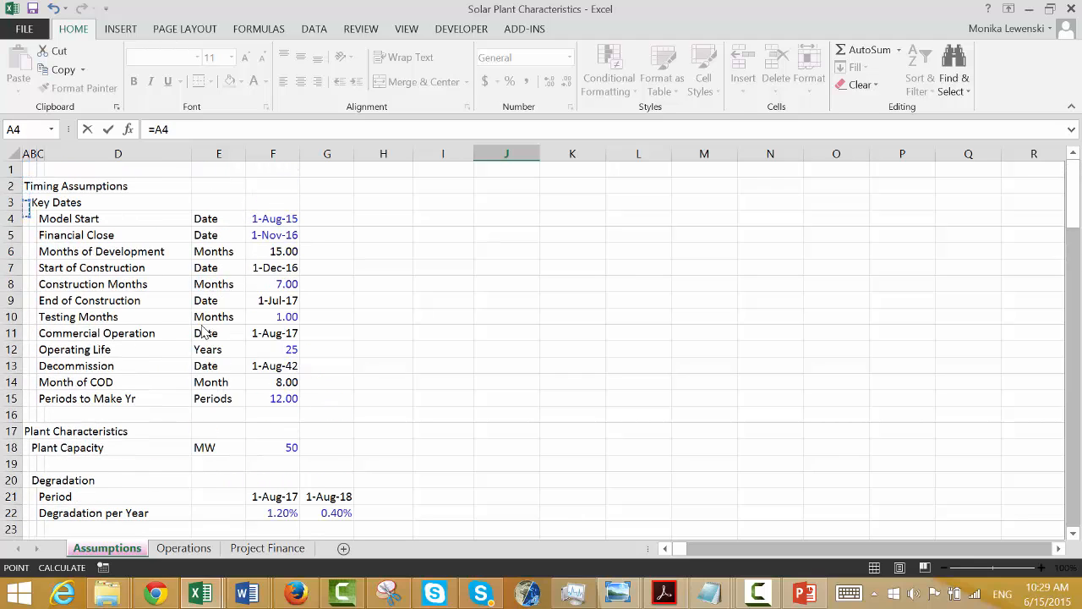
{"action": "key", "text": "Down"}
{"action": "key", "text": "Down"}
{"action": "key", "text": "Down"}
{"action": "key", "text": "Down"}
{"action": "key", "text": "Down"}
{"action": "key", "text": "Down"}
{"action": "key", "text": "Down"}
{"action": "key", "text": "Down"}
{"action": "key", "text": "Right"}
{"action": "key", "text": "Right"}
{"action": "key", "text": "Right"}
{"action": "key", "text": "Right"}
{"action": "key", "text": "Right"}
{"action": "key", "text": "Up"}
{"action": "key", "text": "Up"}
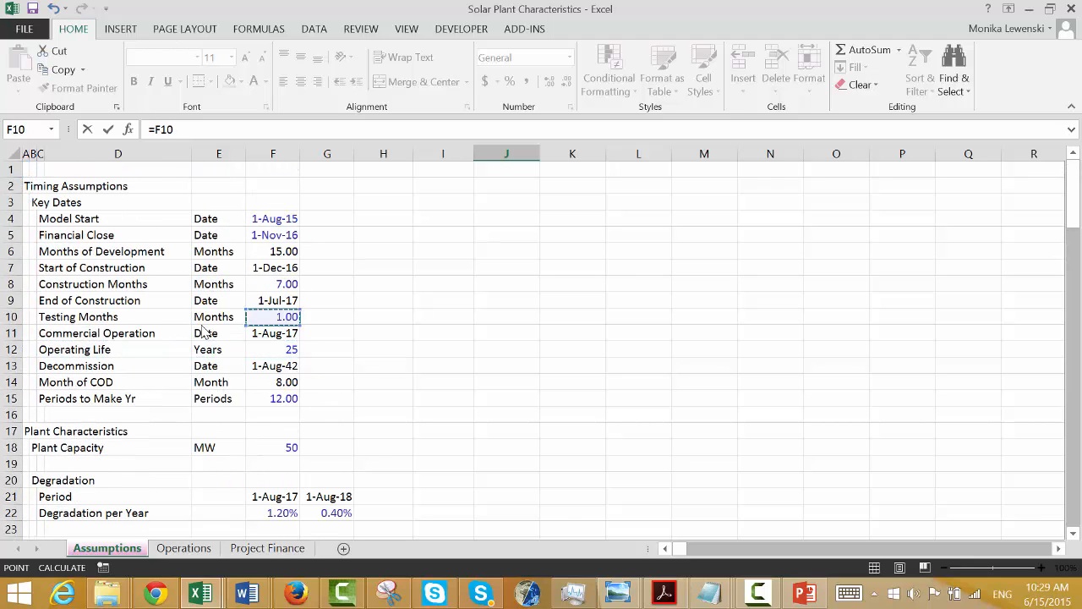
{"action": "key", "text": "Up"}
{"action": "key", "text": "Up"}
{"action": "key", "text": "Return"}
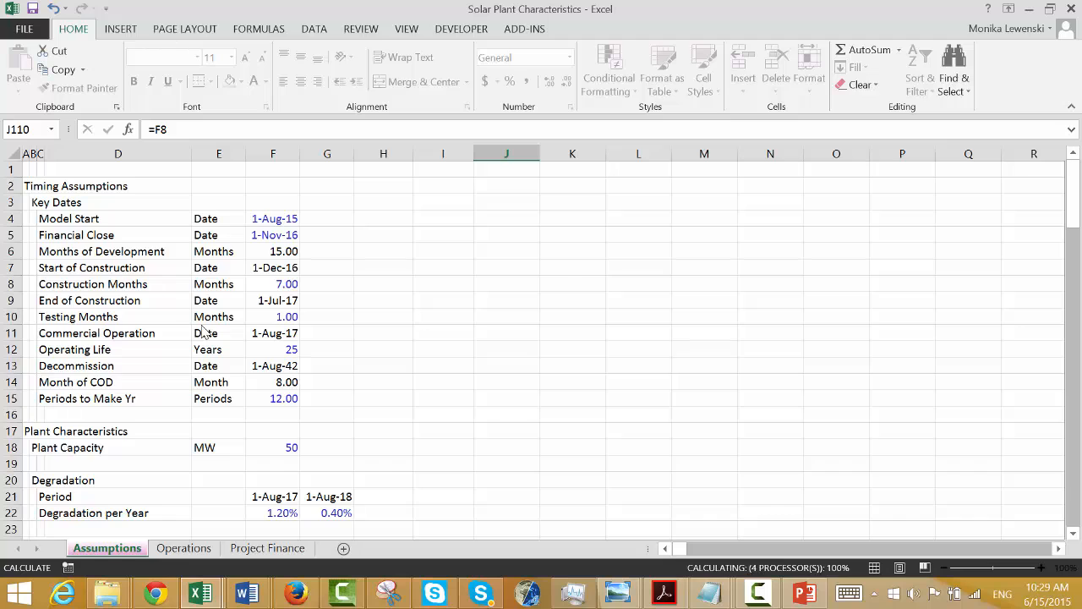
{"action": "key", "text": "Down"}
{"action": "key", "text": "Down"}
{"action": "key", "text": "Down"}
{"action": "key", "text": "Up"}
{"action": "key", "text": "Up"}
{"action": "key", "text": "Up"}
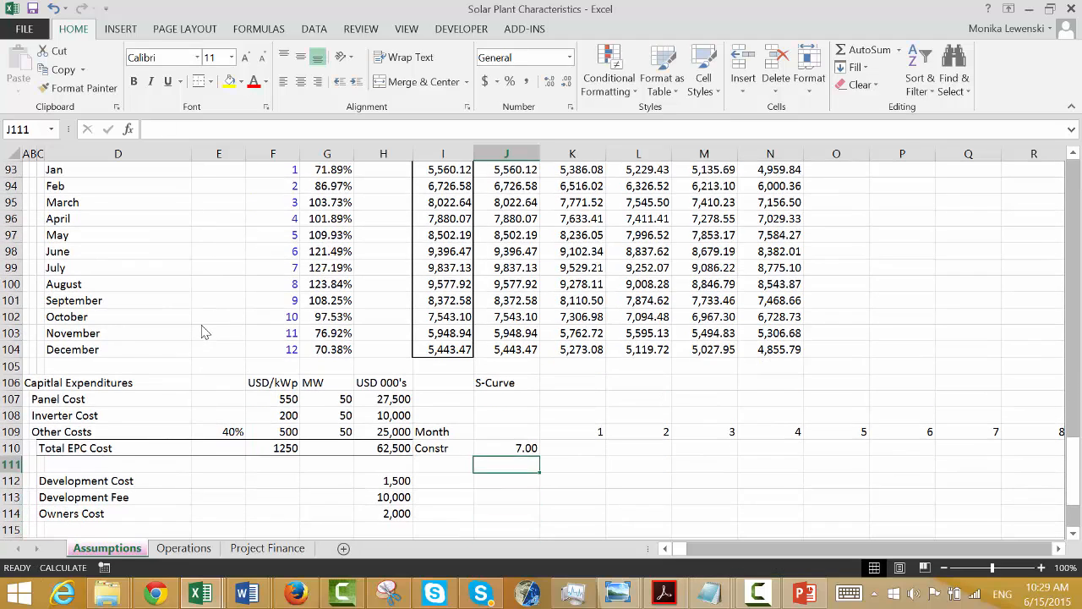
Enter the formula =K109<=$J$110 in K110 to test whether the first month falls within the construction period.
{"action": "key", "text": "Right"}
{"action": "key", "text": "Up"}
{"action": "type", "text": "="}
{"action": "key", "text": "Up"}
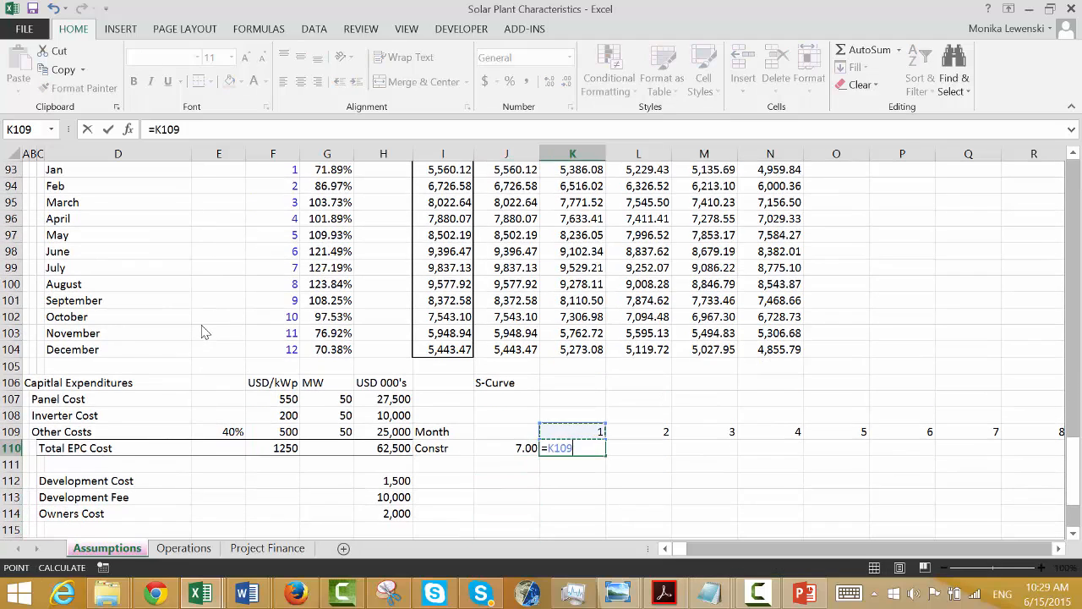
{"action": "type", "text": "<="}
{"action": "key", "text": "Left"}
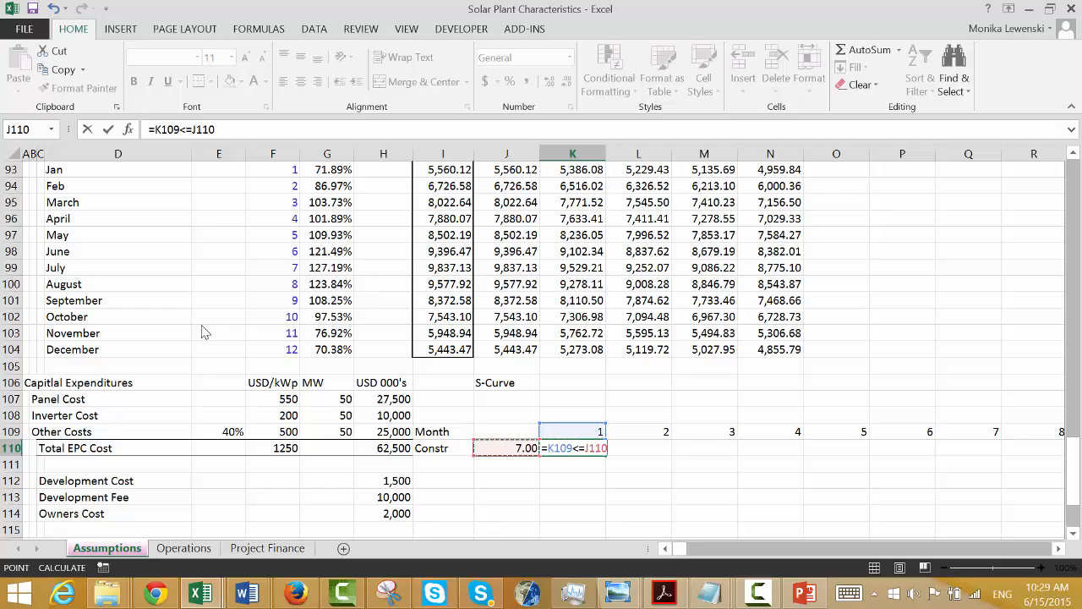
{"action": "key", "text": "F4"}
{"action": "key", "text": "ctrl+Return"}
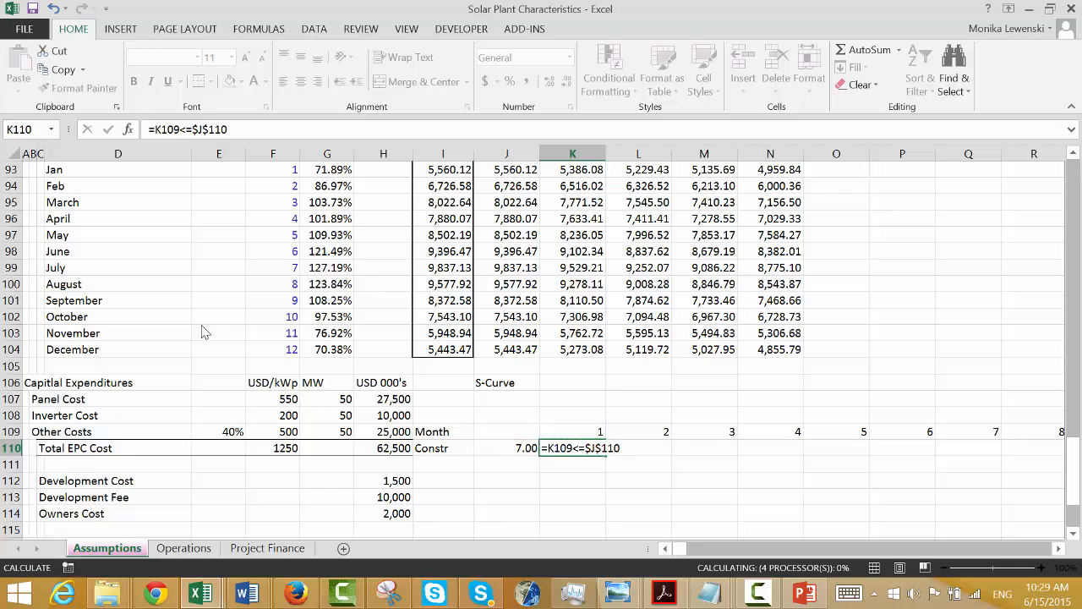
{"action": "key", "text": "Down"}
{"action": "key", "text": "Down"}
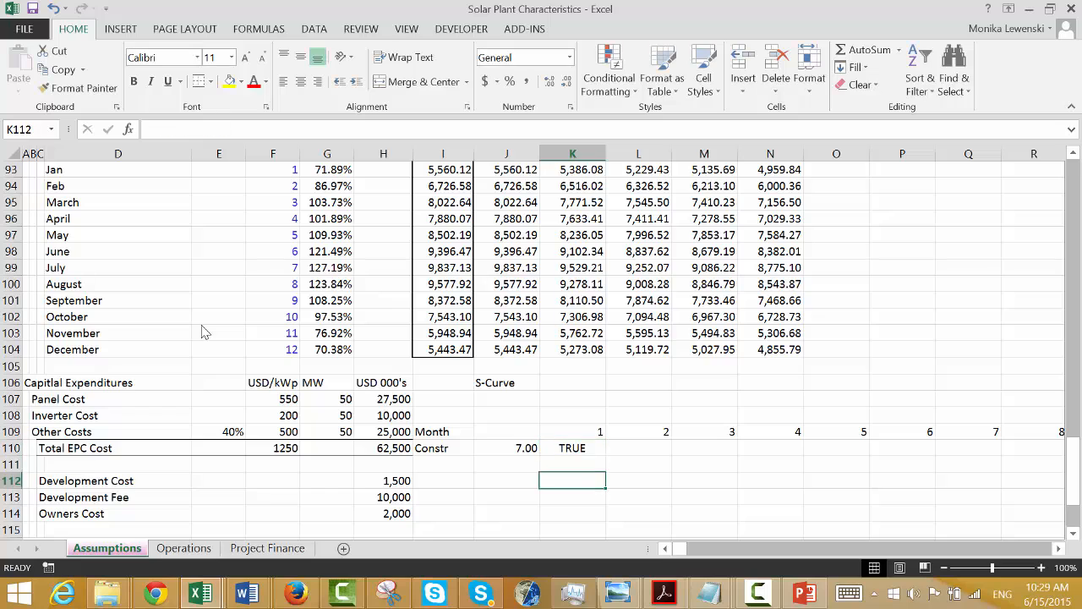
Fill the K110 construction test across to V110 so it covers all 12 months.
{"action": "key", "text": "Up"}
{"action": "key", "text": "Up"}
{"action": "key", "text": "ctrl+shift+r"}
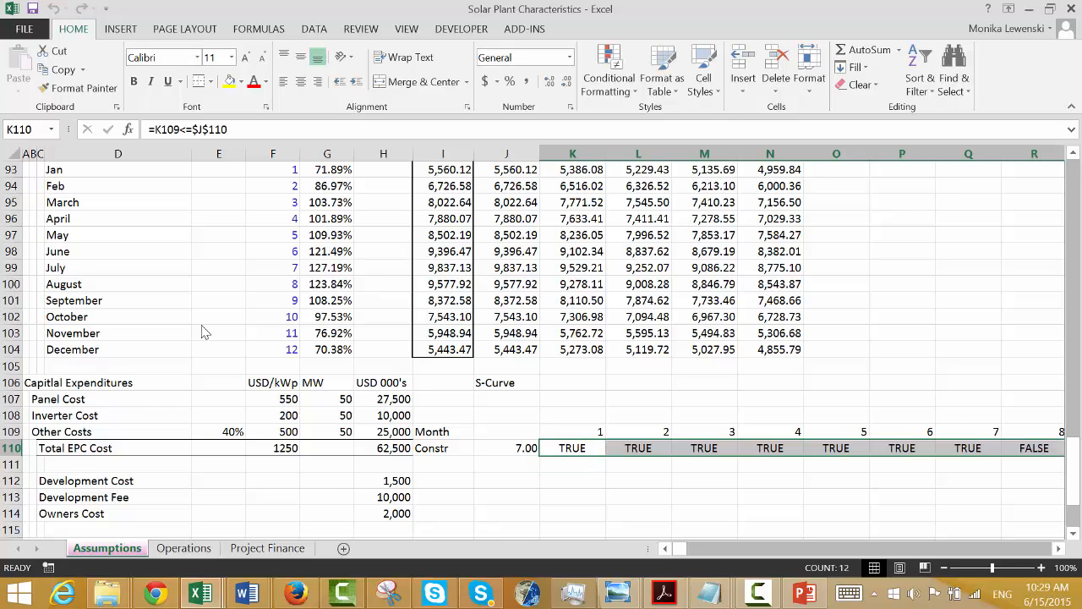
{"action": "key", "text": "Right"}
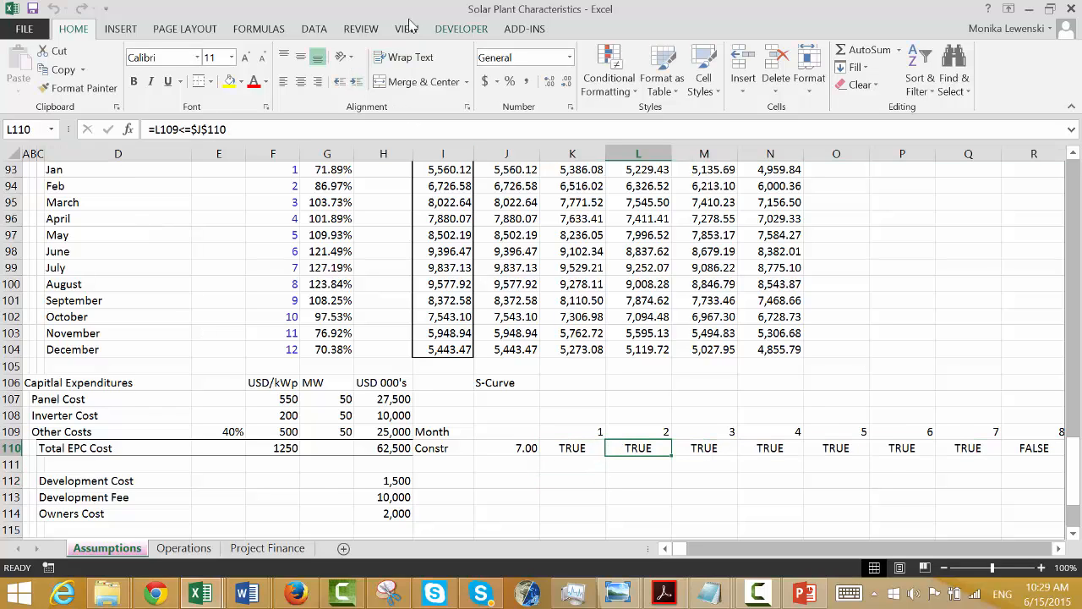
Switch the workbook's calculation mode to Manual.
{"action": "left_click", "coordinate": [258, 32]}
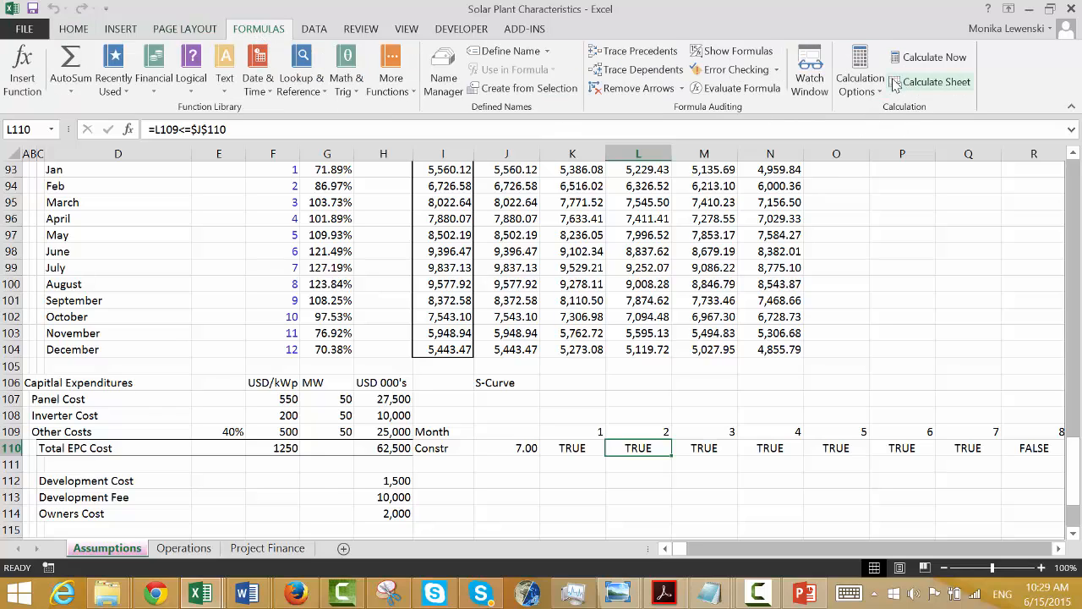
{"action": "left_click", "coordinate": [861, 83]}
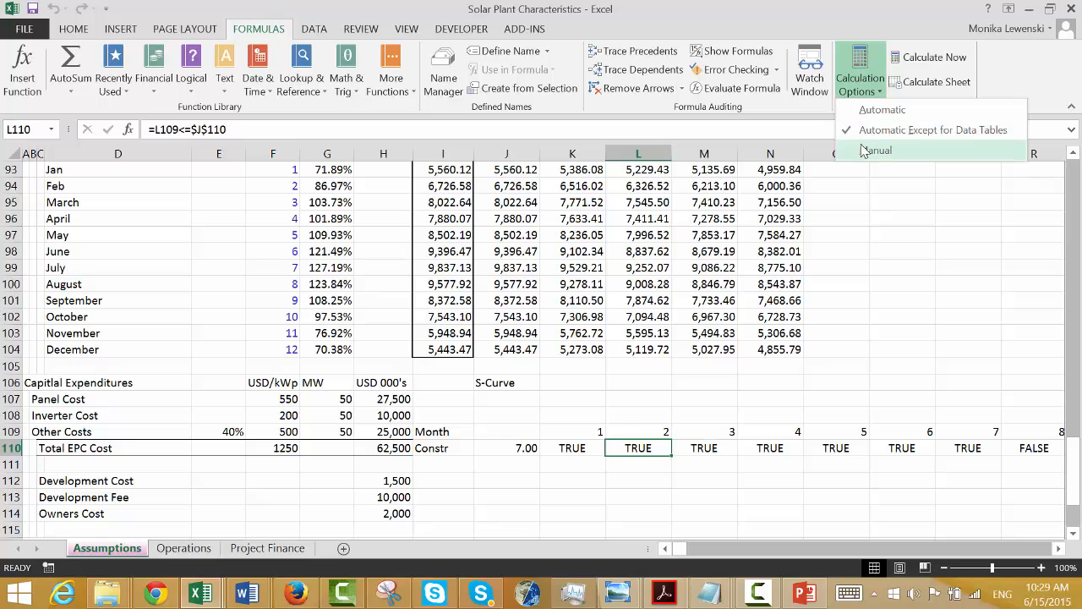
{"action": "left_click", "coordinate": [880, 150]}
{"action": "key", "text": "Down"}
{"action": "key", "text": "Right"}
{"action": "key", "text": "Down"}
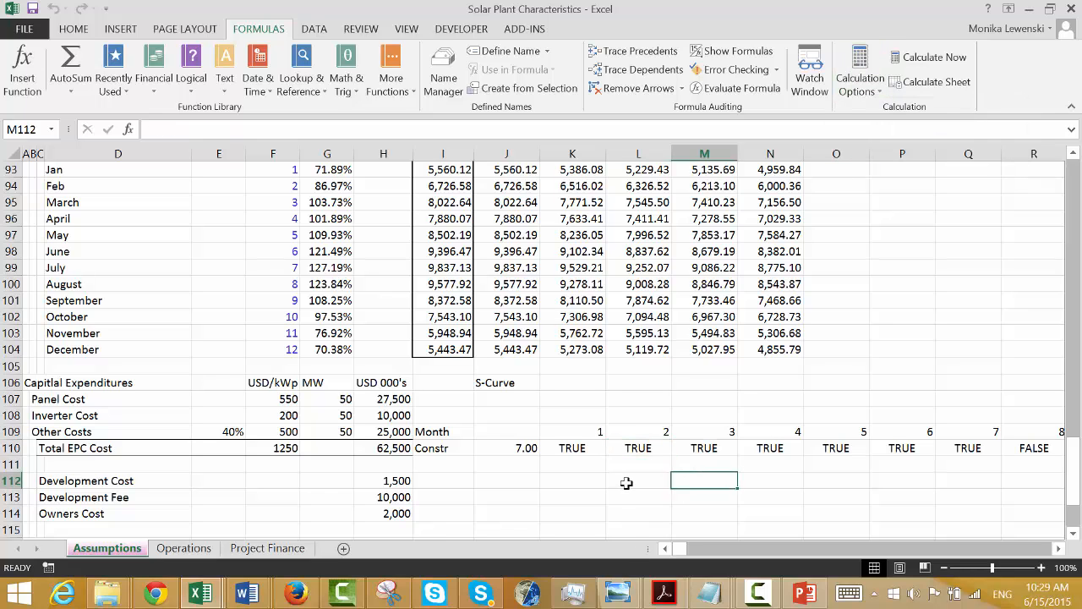
Examine the construction test results in row 110 across all 12 months.
{"action": "key", "text": "Up"}
{"action": "key", "text": "Left"}
{"action": "key", "text": "Right"}
{"action": "key", "text": "Right"}
{"action": "key", "text": "Right"}
{"action": "key", "text": "Right"}
{"action": "key", "text": "Right"}
{"action": "key", "text": "Right"}
{"action": "key", "text": "Right"}
{"action": "key", "text": "Right"}
{"action": "key", "text": "Right"}
{"action": "key", "text": "Right"}
{"action": "key", "text": "Right"}
{"action": "key", "text": "Right"}
{"action": "key", "text": "Right"}
{"action": "key", "text": "Right"}
{"action": "key", "text": "Right"}
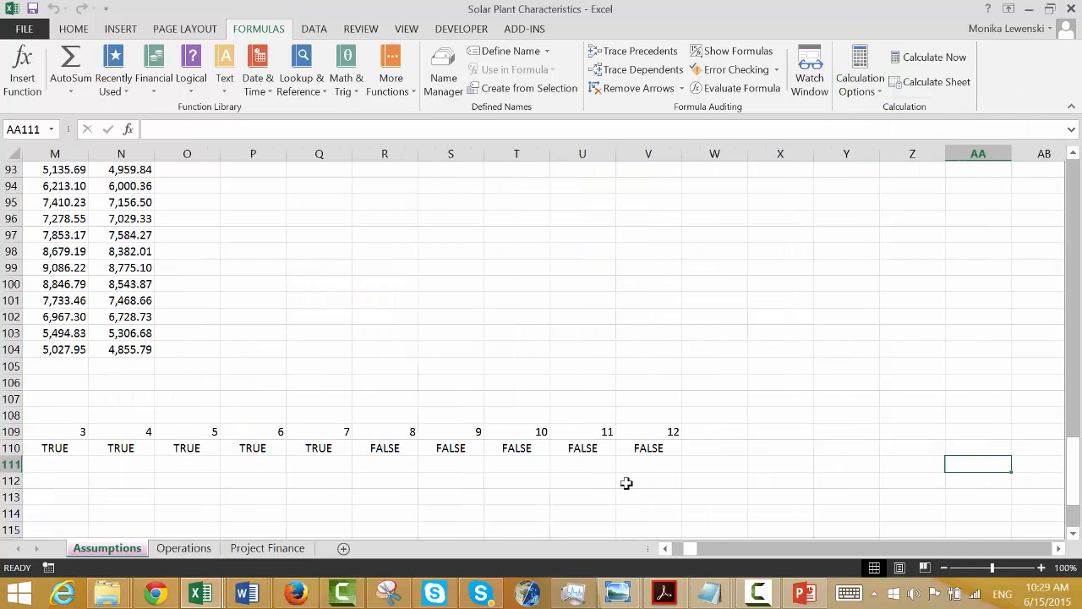
{"action": "key", "text": "Left"}
{"action": "key", "text": "Left"}
{"action": "key", "text": "Left"}
{"action": "key", "text": "Left"}
{"action": "key", "text": "Left"}
{"action": "key", "text": "Left"}
{"action": "key", "text": "Left"}
{"action": "key", "text": "Left"}
{"action": "key", "text": "Left"}
{"action": "key", "text": "Left"}
{"action": "key", "text": "Left"}
{"action": "key", "text": "Left"}
{"action": "key", "text": "Left"}
{"action": "key", "text": "Left"}
{"action": "key", "text": "Left"}
{"action": "key", "text": "Left"}
{"action": "key", "text": "Left"}
{"action": "key", "text": "Left"}
{"action": "key", "text": "Left"}
{"action": "key", "text": "Left"}
{"action": "key", "text": "Right"}
{"action": "key", "text": "Right"}
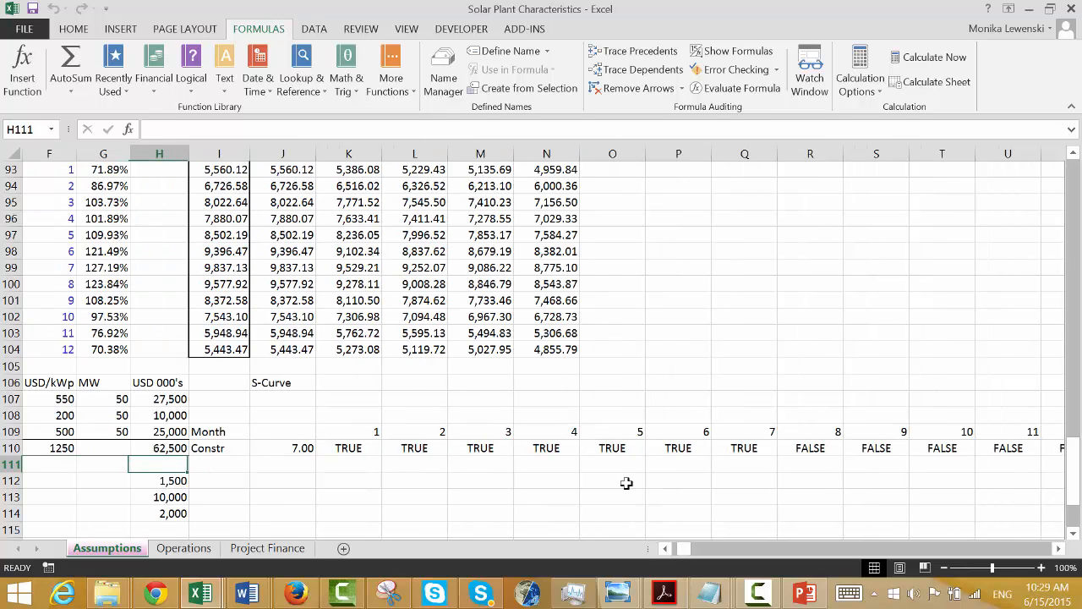
Color the TRUE results in K110:V110 blue and the FALSE results red.
{"action": "key", "text": "Right"}
{"action": "key", "text": "Right"}
{"action": "key", "text": "Right"}
{"action": "key", "text": "Up"}
{"action": "key", "text": "shift+Right"}
{"action": "key", "text": "shift+Right"}
{"action": "key", "text": "shift+Right"}
{"action": "key", "text": "shift+Right"}
{"action": "key", "text": "shift+Right"}
{"action": "key", "text": "shift+Right"}
{"action": "key", "text": "shift+Right"}
{"action": "key", "text": "shift+Right"}
{"action": "key", "text": "shift+Right"}
{"action": "key", "text": "shift+Right"}
{"action": "key", "text": "shift+Right"}
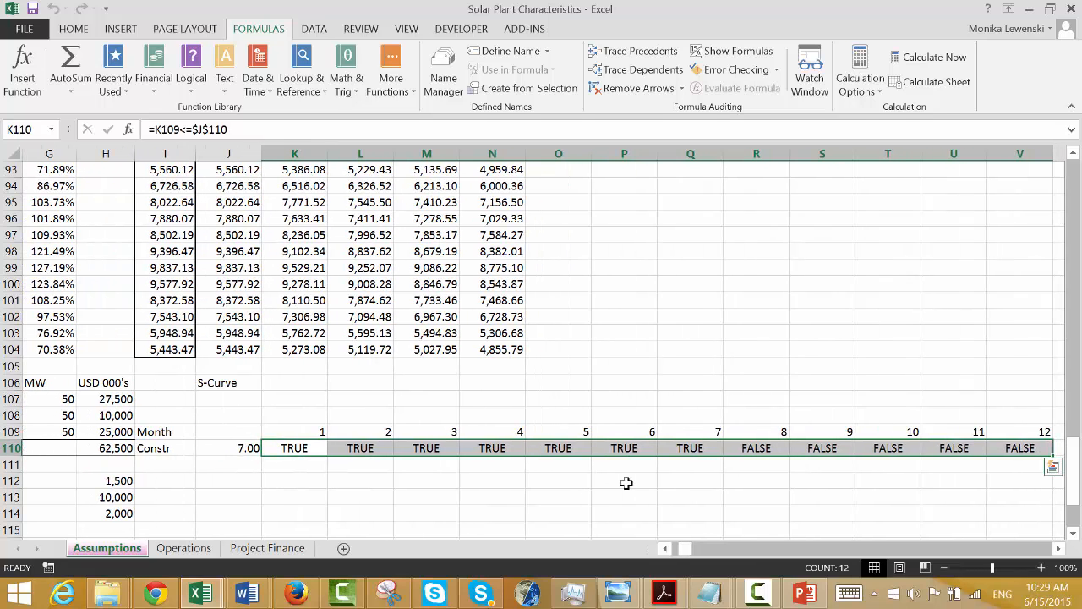
{"action": "key", "text": "ctrl+shift+t"}
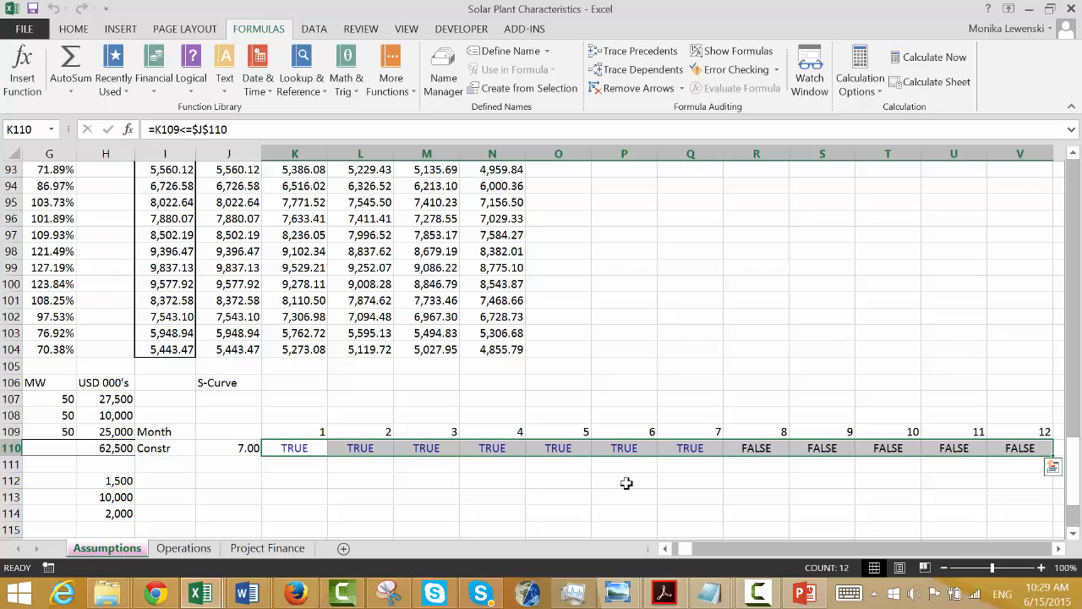
{"action": "key", "text": "ctrl+shift+f"}
{"action": "key", "text": "Down"}
Move the Month and Constr rows, I109:V110, one column over so their labels start in J109.
{"action": "key", "text": "Left"}
{"action": "key", "text": "Left"}
{"action": "key", "text": "Left"}
{"action": "key", "text": "Left"}
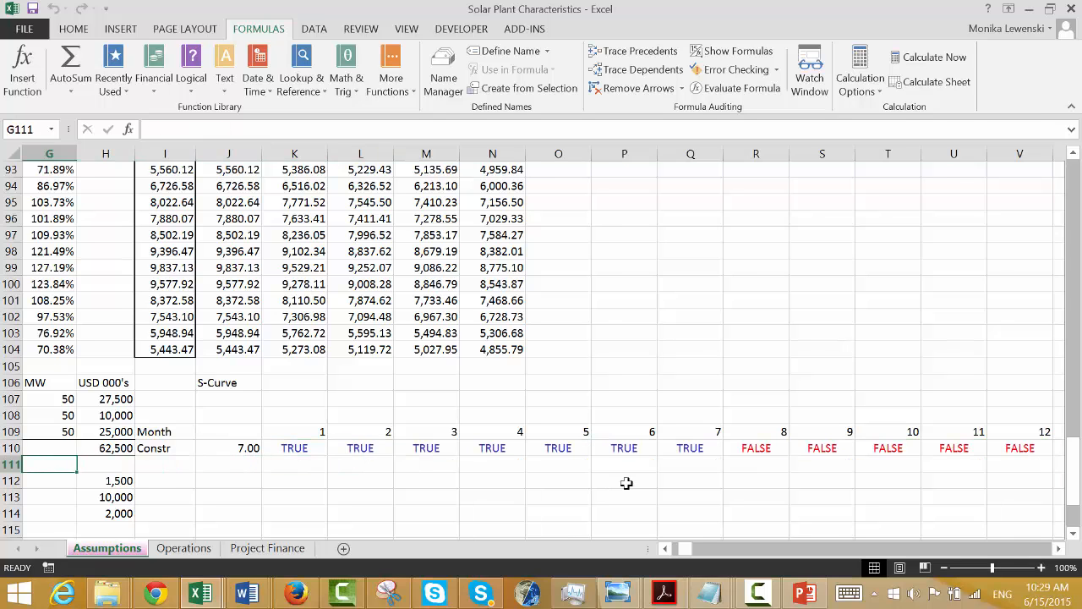
{"action": "key", "text": "Left"}
{"action": "key", "text": "Left"}
{"action": "key", "text": "Left"}
{"action": "key", "text": "Right"}
{"action": "key", "text": "Right"}
{"action": "key", "text": "Right"}
{"action": "key", "text": "Right"}
{"action": "key", "text": "Right"}
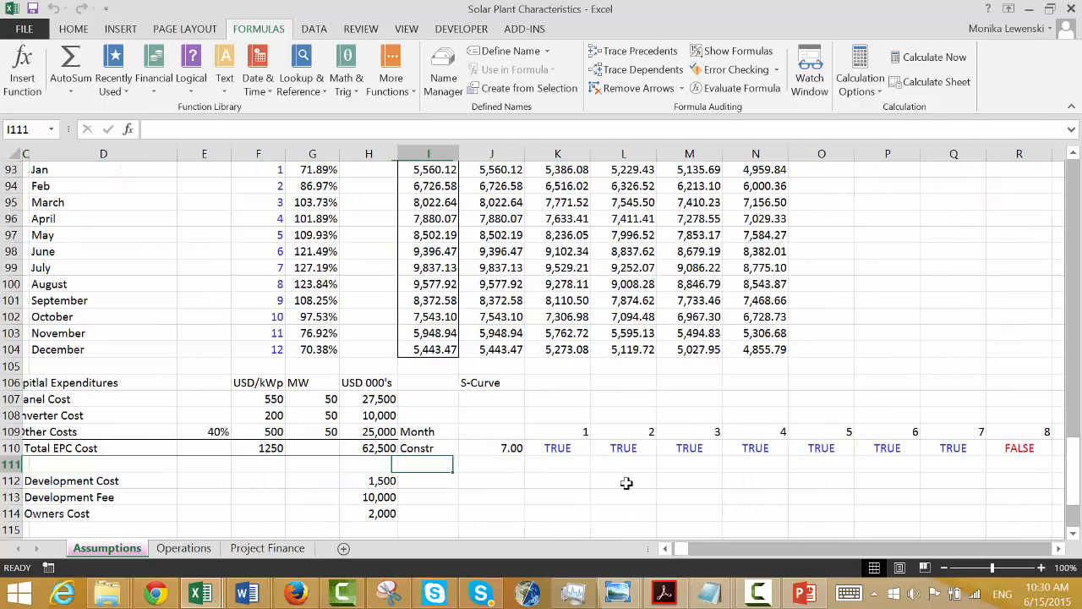
{"action": "key", "text": "Up"}
{"action": "key", "text": "Up"}
{"action": "key", "text": "Up"}
{"action": "key", "text": "Down"}
{"action": "key", "text": "shift+Down"}
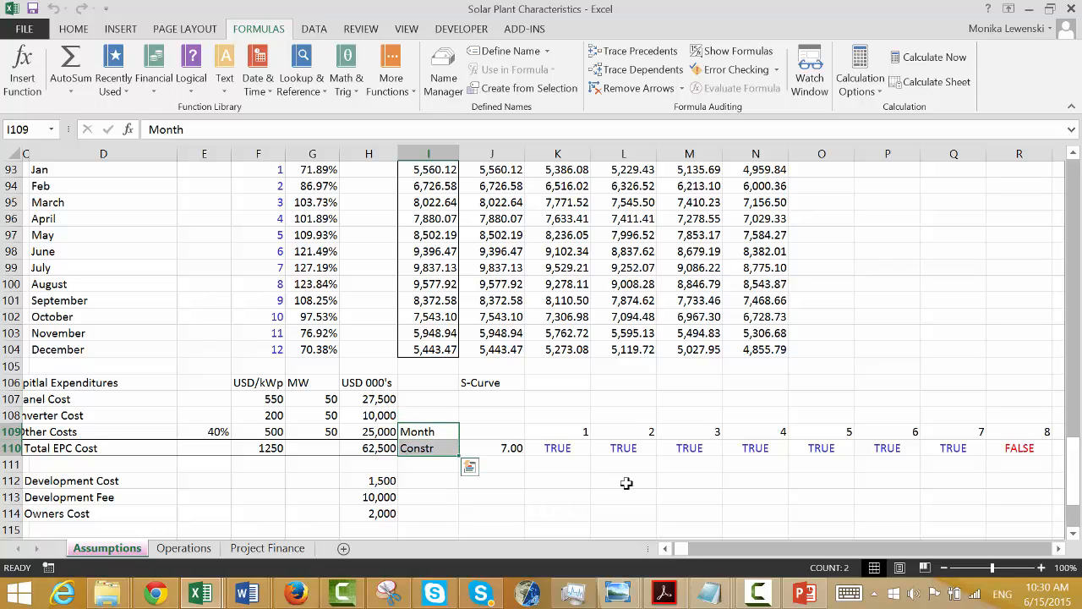
{"action": "key", "text": "shift+Right"}
{"action": "key", "text": "shift+Right"}
{"action": "key", "text": "shift+Right"}
{"action": "key", "text": "shift+Right"}
{"action": "key", "text": "shift+Right"}
{"action": "key", "text": "shift+Right"}
{"action": "key", "text": "shift+Right"}
{"action": "key", "text": "shift+Right"}
{"action": "key", "text": "shift+Right"}
{"action": "key", "text": "shift+Right"}
{"action": "key", "text": "shift+Right"}
{"action": "key", "text": "shift+Right"}
{"action": "key", "text": "shift+Right"}
{"action": "key", "text": "ctrl+c"}
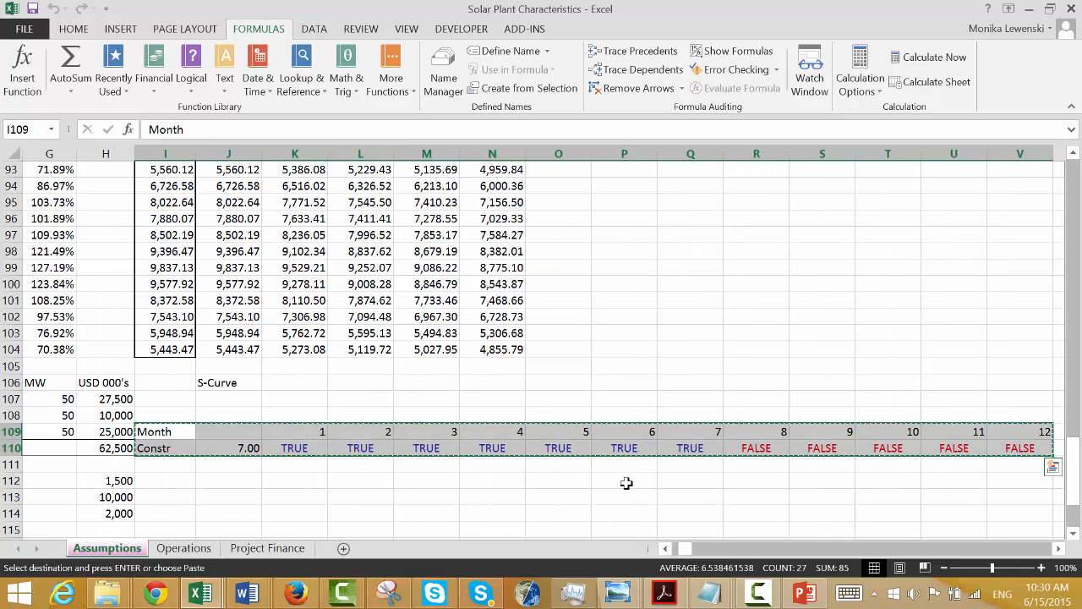
{"action": "key", "text": "Right"}
{"action": "key", "text": "ctrl+v"}
{"action": "key", "text": "Left"}
{"action": "key", "text": "Left"}
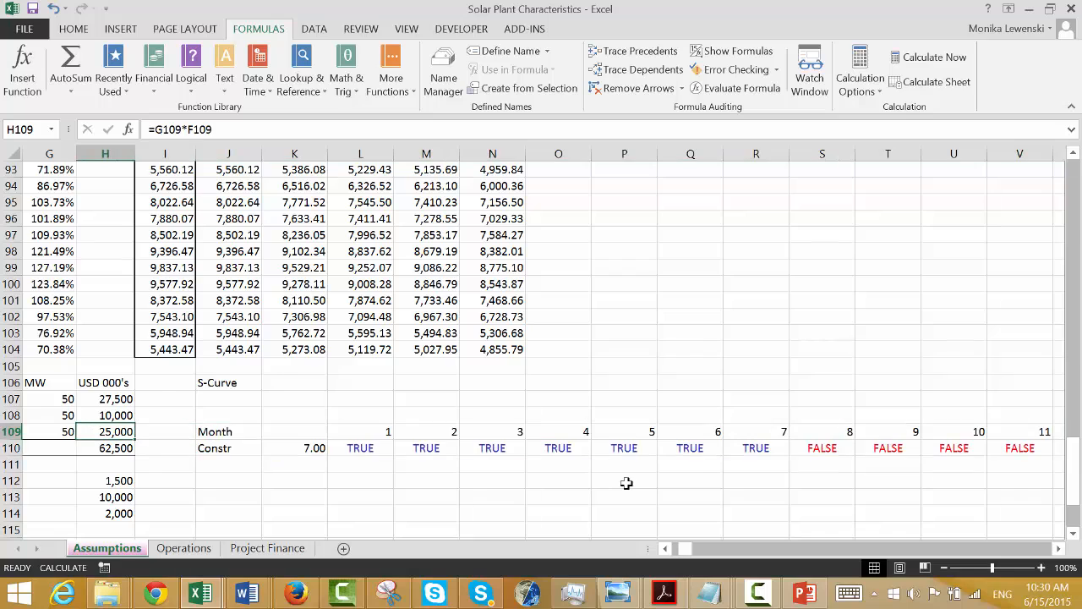
Examine the key timing dates in the Timing Assumptions section, focusing on the Construction Months input and the End of Construction formula.
{"action": "key", "text": "Left"}
{"action": "key", "text": "Left"}
{"action": "key", "text": "Left"}
{"action": "key", "text": "Left"}
{"action": "key", "text": "Left"}
{"action": "key", "text": "Left"}
{"action": "key", "text": "Left"}
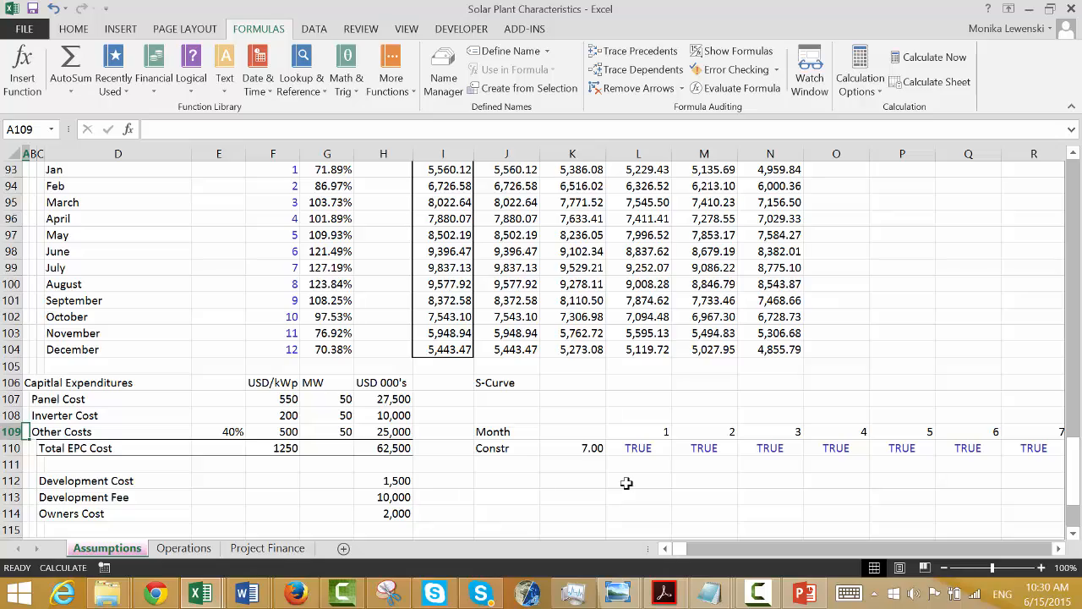
{"action": "key", "text": "Up"}
{"action": "key", "text": "Up"}
{"action": "key", "text": "Up"}
{"action": "key", "text": "Up"}
{"action": "key", "text": "Up"}
{"action": "key", "text": "Up"}
{"action": "key", "text": "Up"}
{"action": "key", "text": "Up"}
{"action": "key", "text": "Up"}
{"action": "key", "text": "Up"}
{"action": "key", "text": "Up"}
{"action": "key", "text": "Up"}
{"action": "key", "text": "Up"}
{"action": "key", "text": "Up"}
{"action": "key", "text": "Up"}
{"action": "key", "text": "Up"}
{"action": "key", "text": "Up"}
{"action": "key", "text": "Up"}
{"action": "key", "text": "Up"}
{"action": "key", "text": "Up"}
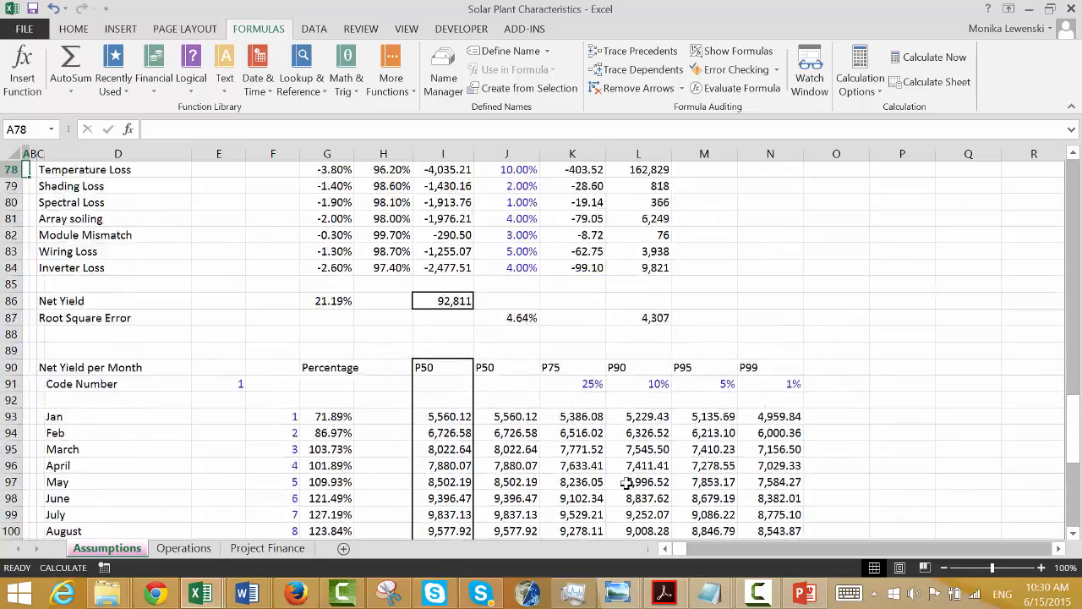
{"action": "key", "text": "Up"}
{"action": "key", "text": "Up"}
{"action": "key", "text": "Up"}
{"action": "key", "text": "Up"}
{"action": "key", "text": "Up"}
{"action": "key", "text": "Up"}
{"action": "key", "text": "Up"}
{"action": "key", "text": "Up"}
{"action": "key", "text": "Up"}
{"action": "key", "text": "Up"}
{"action": "key", "text": "Up"}
{"action": "key", "text": "Up"}
{"action": "key", "text": "Up"}
{"action": "key", "text": "Up"}
{"action": "key", "text": "Up"}
{"action": "key", "text": "Up"}
{"action": "key", "text": "Up"}
{"action": "key", "text": "Up"}
{"action": "key", "text": "Up"}
{"action": "key", "text": "Up"}
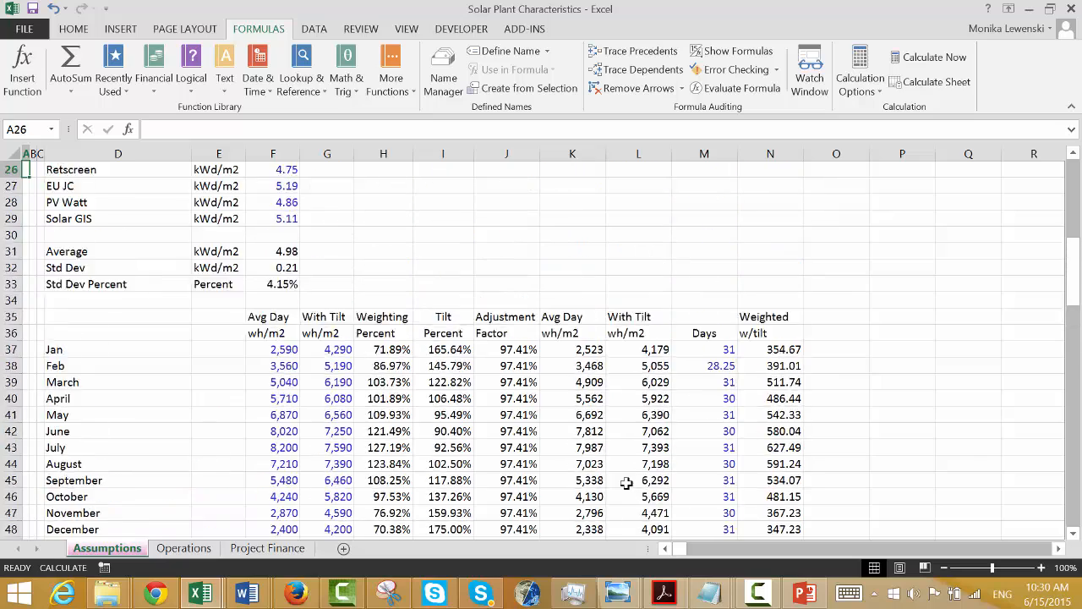
{"action": "key", "text": "Up"}
{"action": "key", "text": "Up"}
{"action": "key", "text": "Up"}
{"action": "key", "text": "Up"}
{"action": "key", "text": "Up"}
{"action": "key", "text": "Up"}
{"action": "key", "text": "Up"}
{"action": "key", "text": "Up"}
{"action": "key", "text": "Up"}
{"action": "key", "text": "Up"}
{"action": "key", "text": "Up"}
{"action": "key", "text": "Up"}
{"action": "key", "text": "Up"}
{"action": "key", "text": "Up"}
{"action": "key", "text": "Up"}
{"action": "key", "text": "Up"}
{"action": "key", "text": "Up"}
{"action": "key", "text": "Up"}
{"action": "key", "text": "Up"}
{"action": "key", "text": "Up"}
{"action": "key", "text": "Down"}
{"action": "key", "text": "Down"}
{"action": "key", "text": "Down"}
{"action": "key", "text": "Down"}
{"action": "key", "text": "Down"}
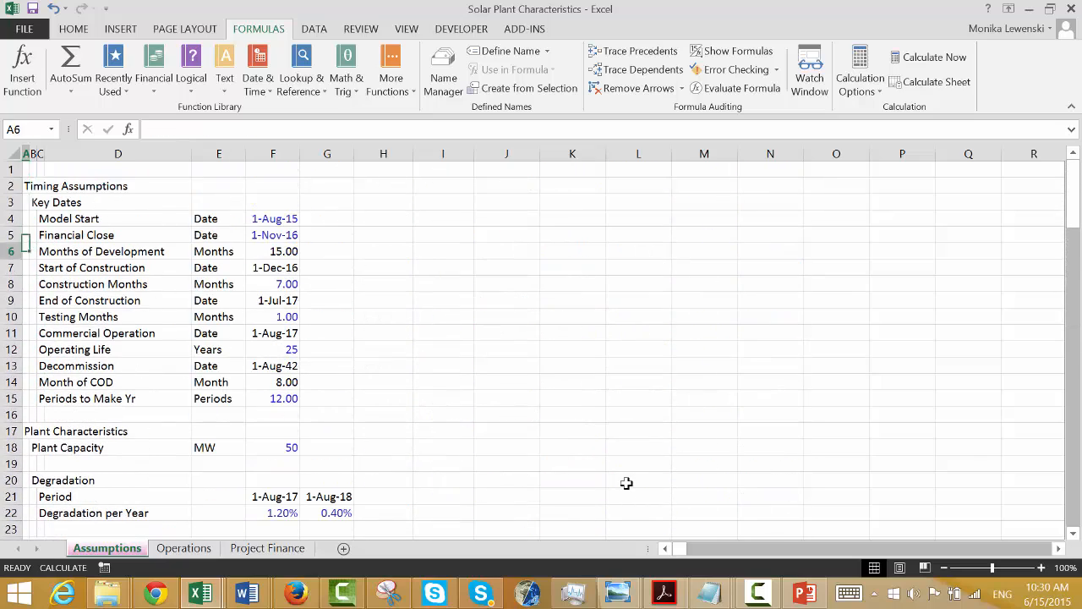
{"action": "key", "text": "Down"}
{"action": "key", "text": "Down"}
{"action": "key", "text": "Down"}
{"action": "key", "text": "Right"}
{"action": "key", "text": "Right"}
{"action": "key", "text": "Right"}
{"action": "key", "text": "Right"}
{"action": "key", "text": "Right"}
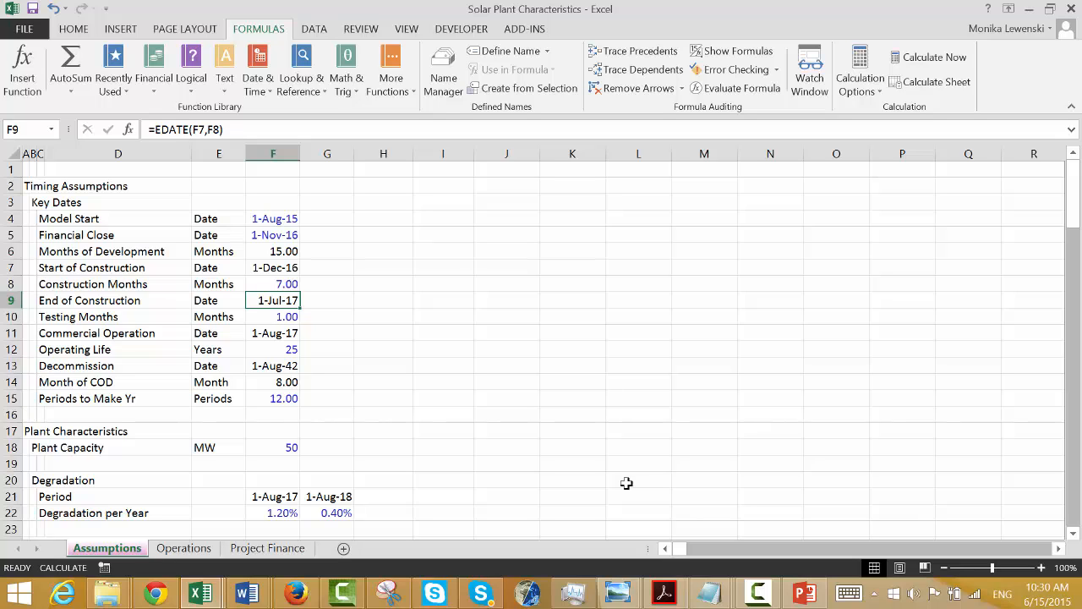
{"action": "key", "text": "Up"}
{"action": "key", "text": "Up"}
{"action": "key", "text": "Down"}
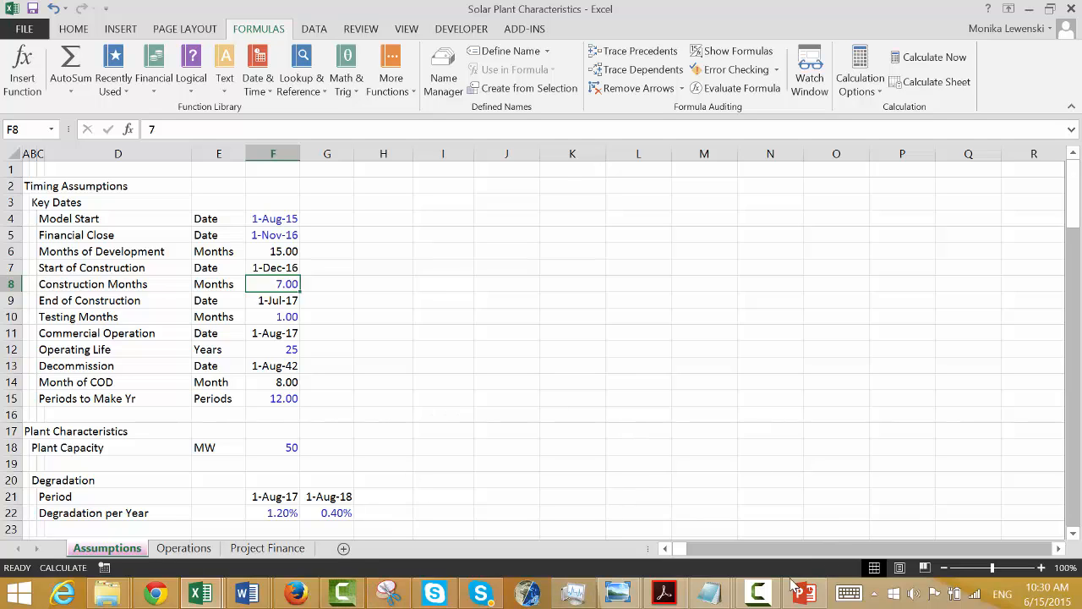
{"action": "left_click", "coordinate": [758, 592]}
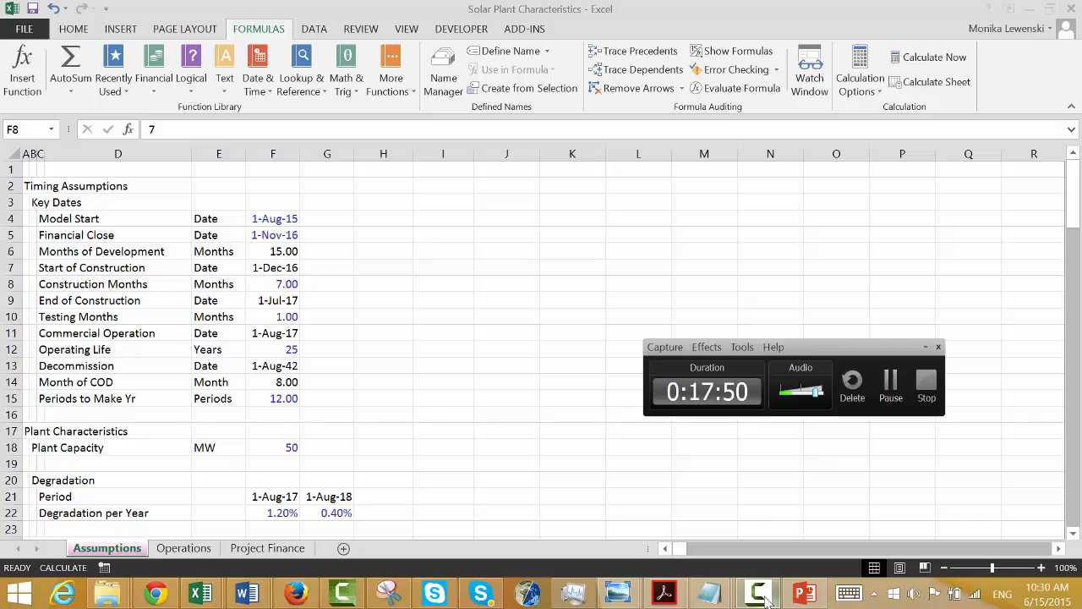
{"action": "left_click", "coordinate": [892, 382]}
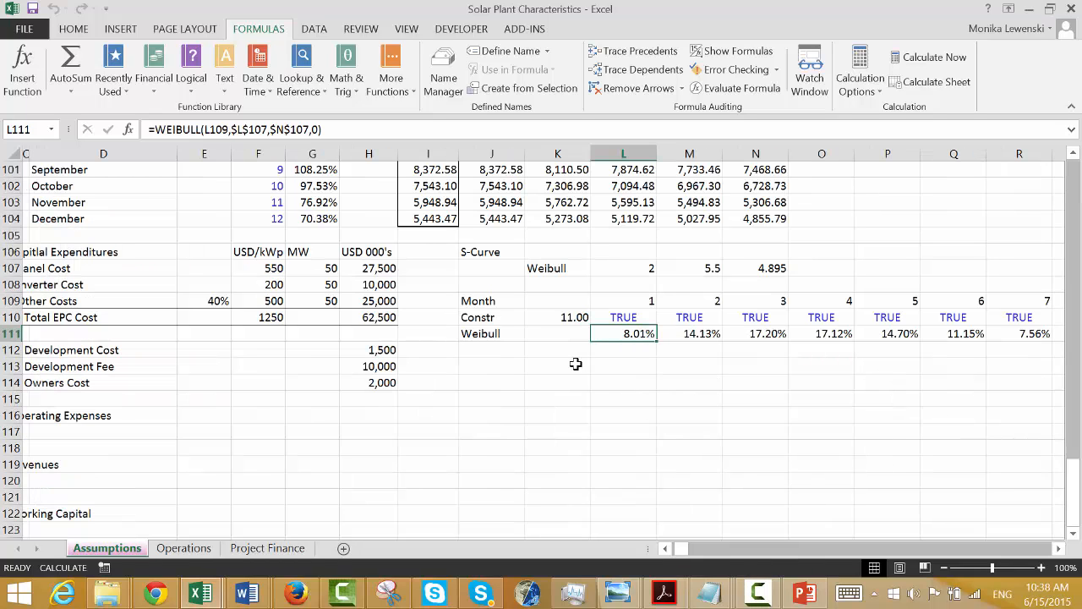
Label the first Weibull parameter in the S-Curve section as Alpha in cell L106.
{"action": "key", "text": "Left"}
{"action": "key", "text": "Left"}
{"action": "key", "text": "Right"}
{"action": "key", "text": "Right"}
{"action": "key", "text": "Up"}
{"action": "key", "text": "Up"}
{"action": "key", "text": "Up"}
{"action": "key", "text": "Up"}
{"action": "key", "text": "Left"}
{"action": "key", "text": "Right"}
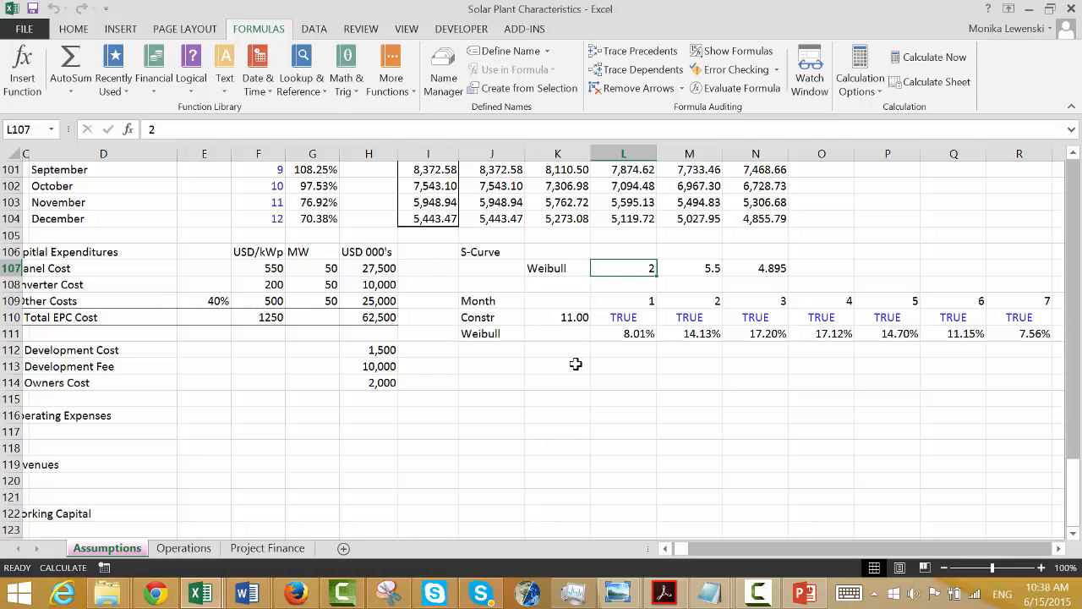
{"action": "key", "text": "Up"}
{"action": "type", "text": "Be"}
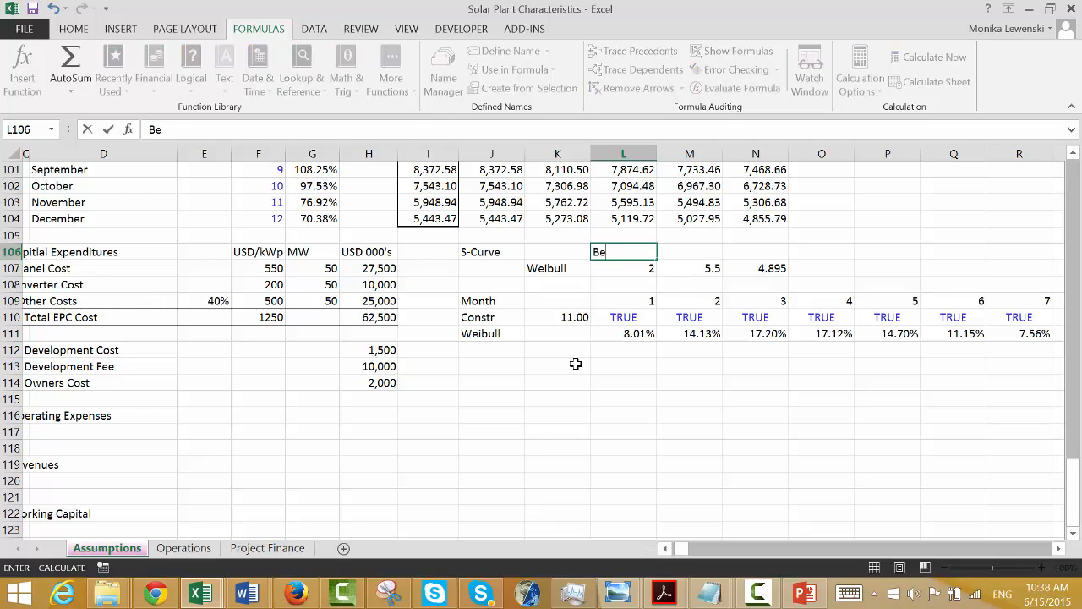
{"action": "type", "text": "ta"}
{"action": "key", "text": "BackSpace"}
{"action": "key", "text": "BackSpace"}
{"action": "key", "text": "BackSpace"}
{"action": "key", "text": "BackSpace"}
{"action": "type", "text": "A"}
{"action": "type", "text": "lphs"}
{"action": "key", "text": "BackSpace"}
{"action": "type", "text": "a"}
{"action": "key", "text": "Return"}
Label the third Weibull parameter as Beta in cell N106.
{"action": "key", "text": "Up"}
{"action": "key", "text": "Right"}
{"action": "key", "text": "Right"}
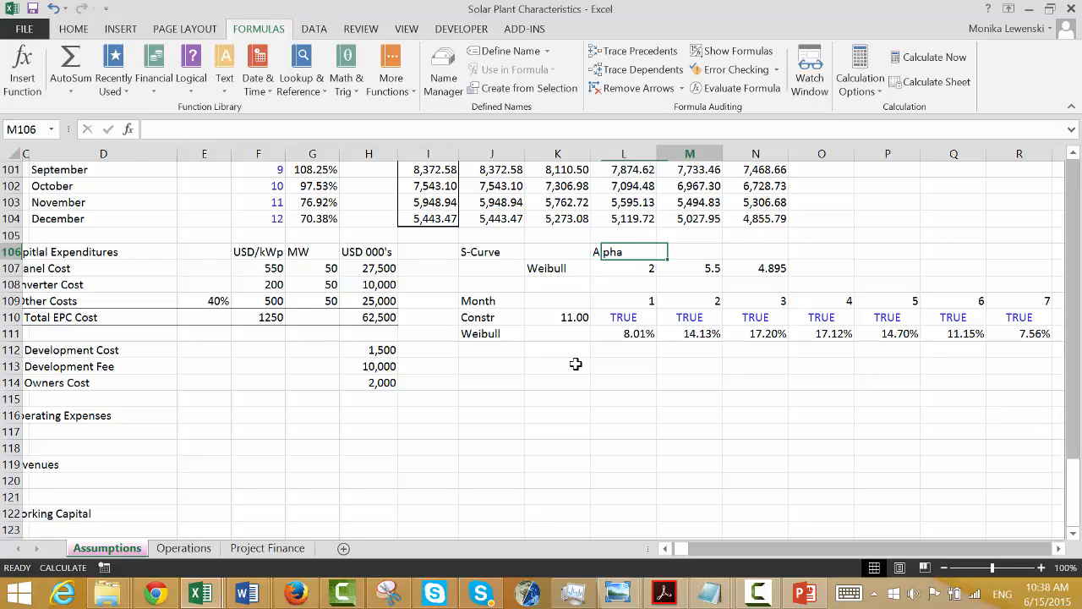
{"action": "type", "text": "Beta"}
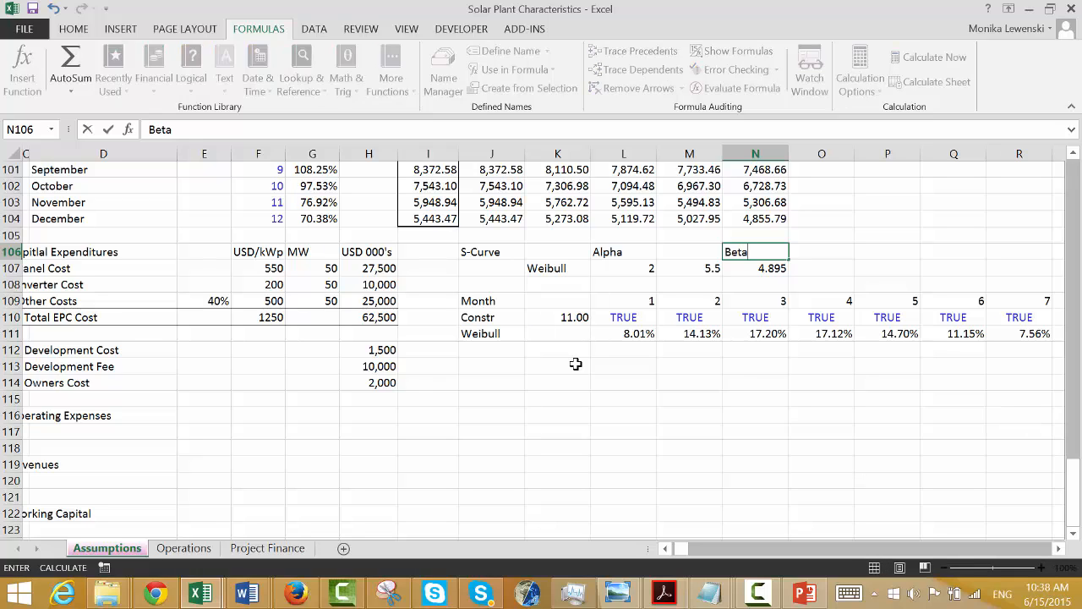
{"action": "key", "text": "Return"}
Label the middle Weibull parameter as Avg in cell M106, between Alpha and Beta.
{"action": "key", "text": "Left"}
{"action": "key", "text": "Left"}
{"action": "key", "text": "Right"}
{"action": "key", "text": "Up"}
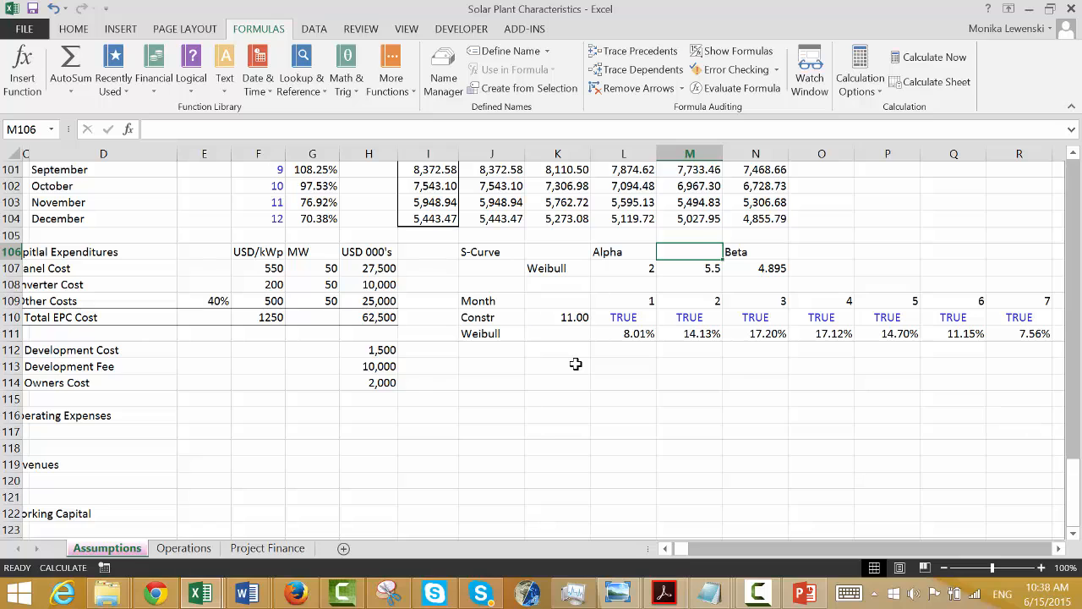
{"action": "type", "text": "Avg"}
{"action": "key", "text": "Return"}
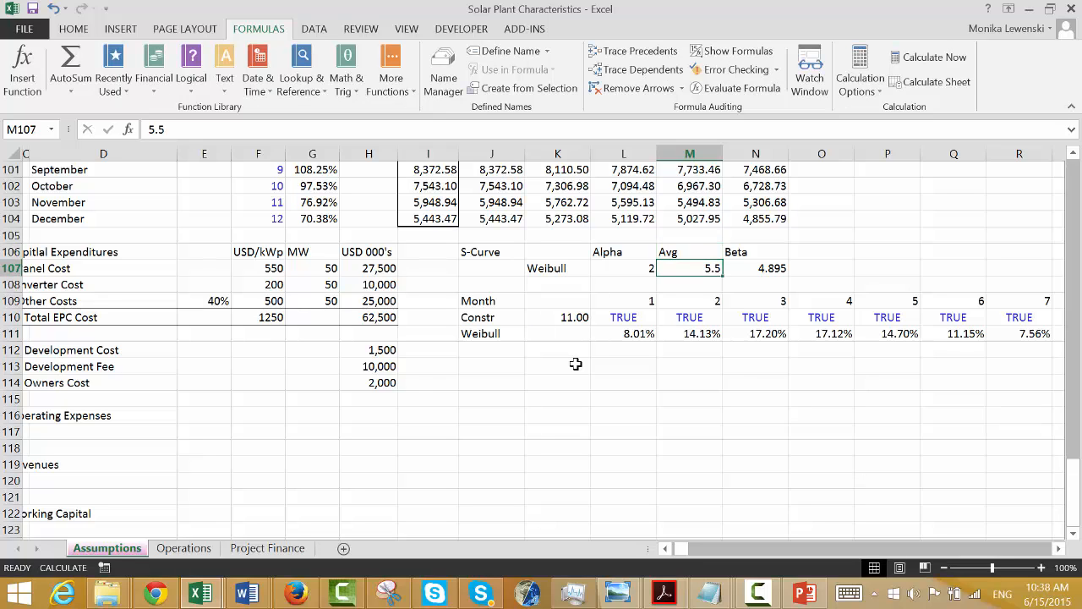
Calculate Beta in N107 by multiplying the average in M107 by 0.89.
{"action": "key", "text": "Right"}
{"action": "type", "text": "="}
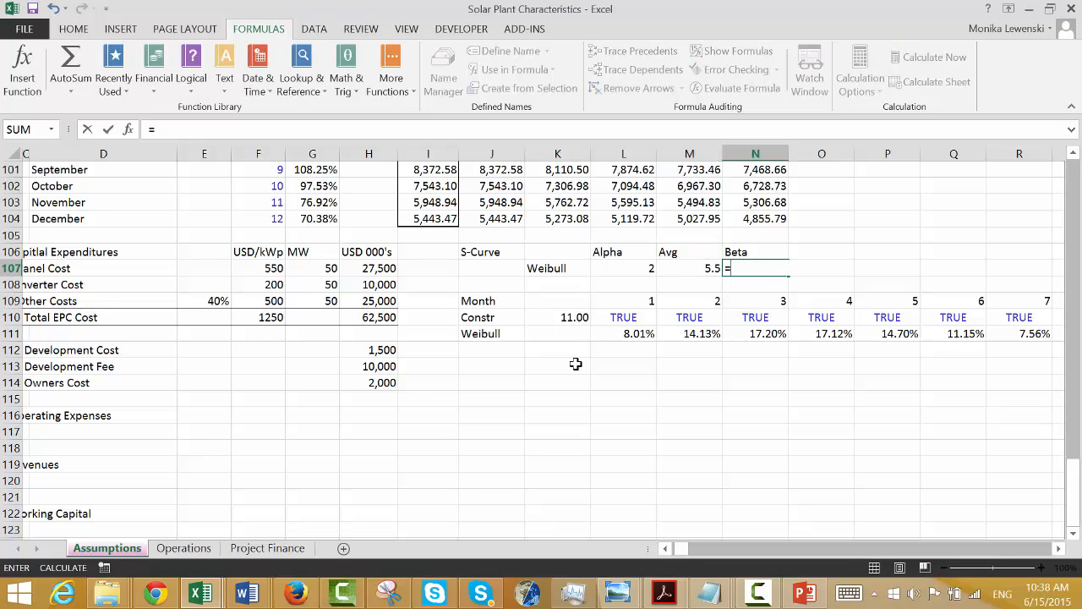
{"action": "key", "text": "Left"}
{"action": "type", "text": "*"}
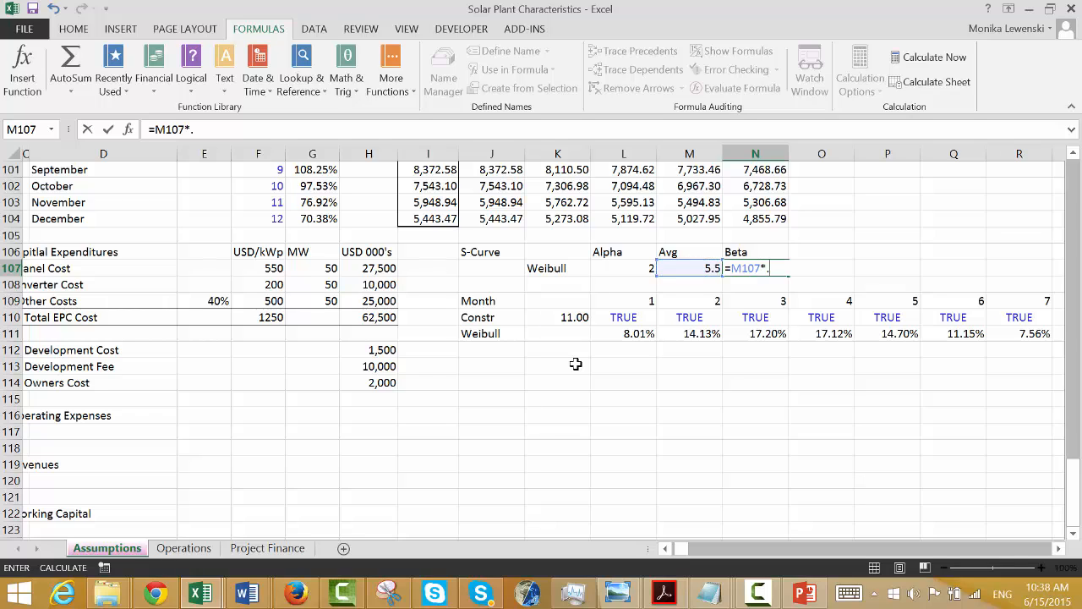
{"action": "key", "text": "Return"}
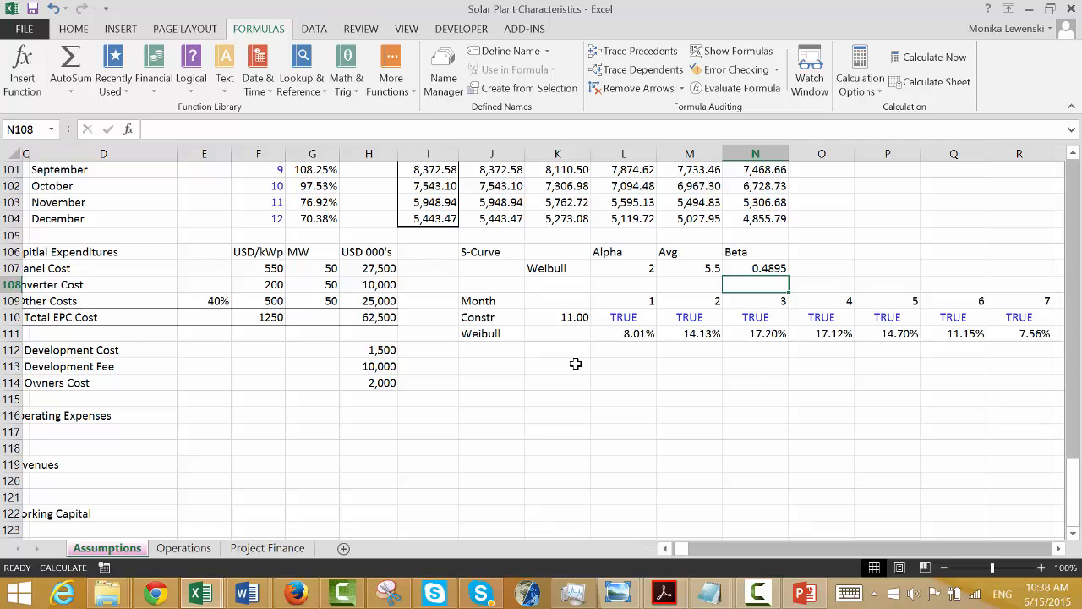
{"action": "key", "text": "Up"}
{"action": "key", "text": "F2"}
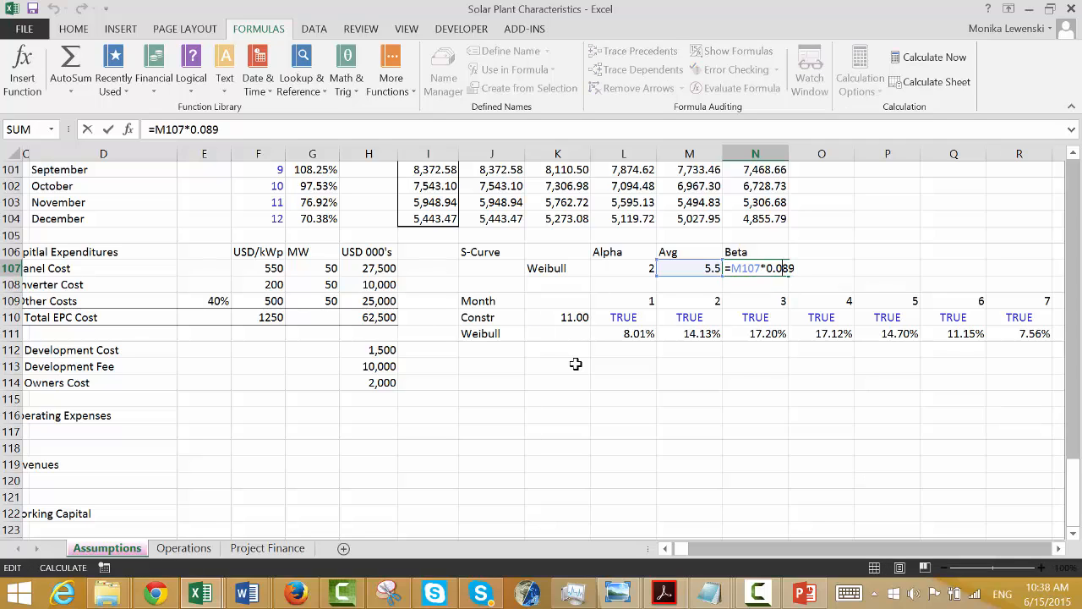
{"action": "key", "text": "Return"}
Start a WEIBULL formula in L111 that takes the month number in L109 as its x argument.
{"action": "key", "text": "Down"}
{"action": "key", "text": "Left"}
{"action": "key", "text": "Left"}
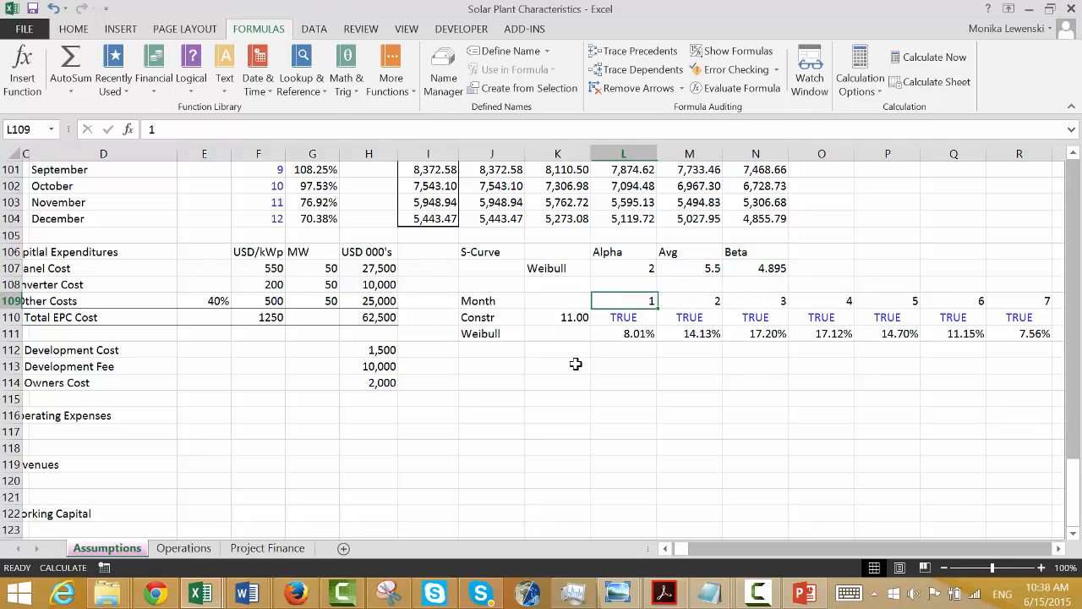
{"action": "key", "text": "Down"}
{"action": "key", "text": "Down"}
{"action": "type", "text": "=we"}
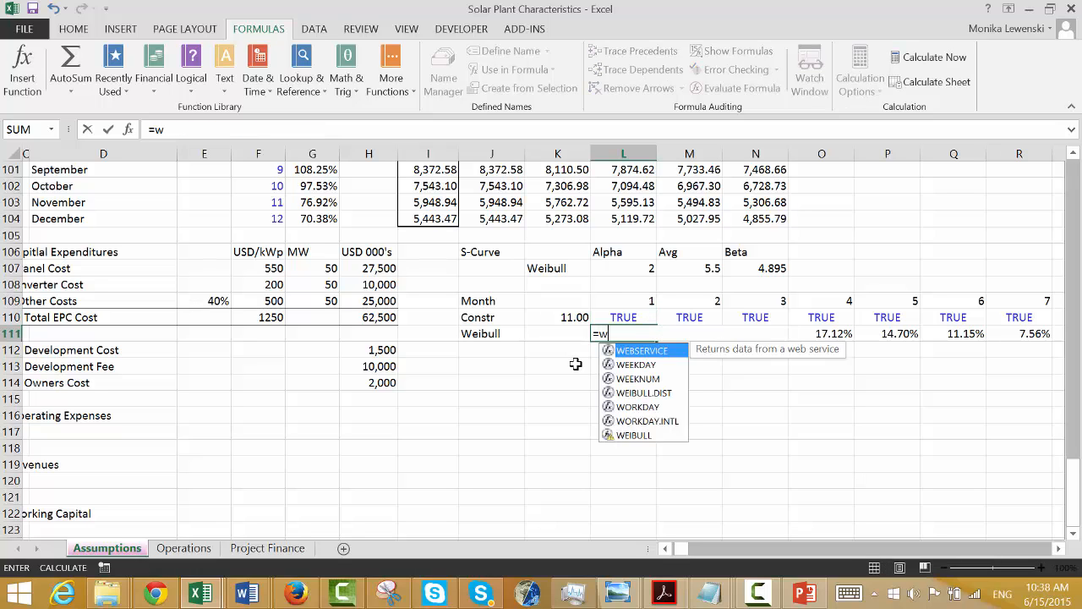
{"action": "key", "text": "Down"}
{"action": "key", "text": "Down"}
{"action": "key", "text": "Down"}
{"action": "key", "text": "Down"}
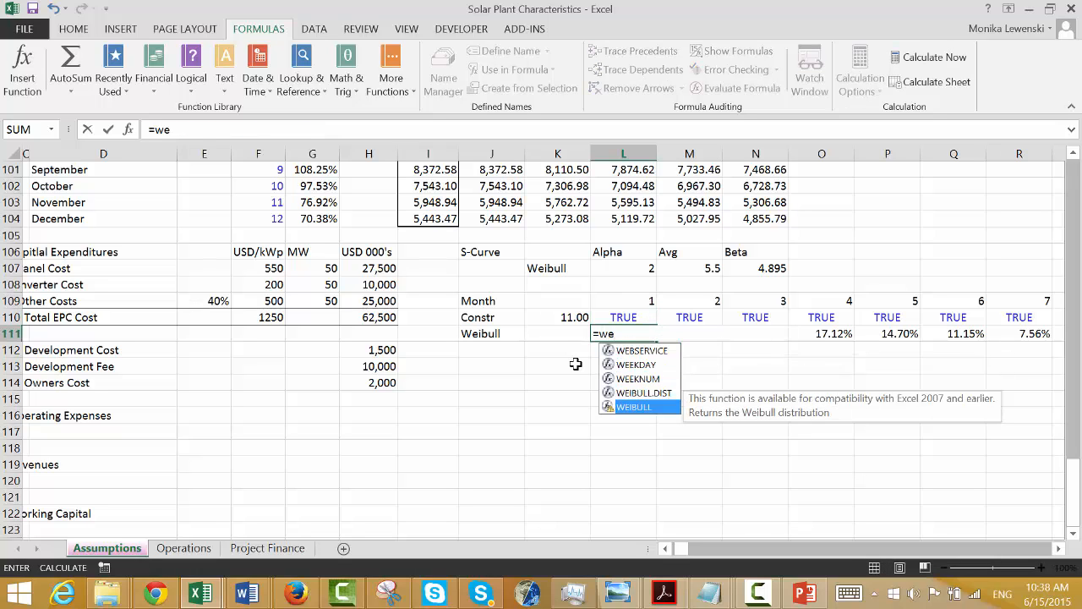
{"action": "key", "text": "Tab"}
{"action": "key", "text": "Up"}
{"action": "key", "text": "Up"}
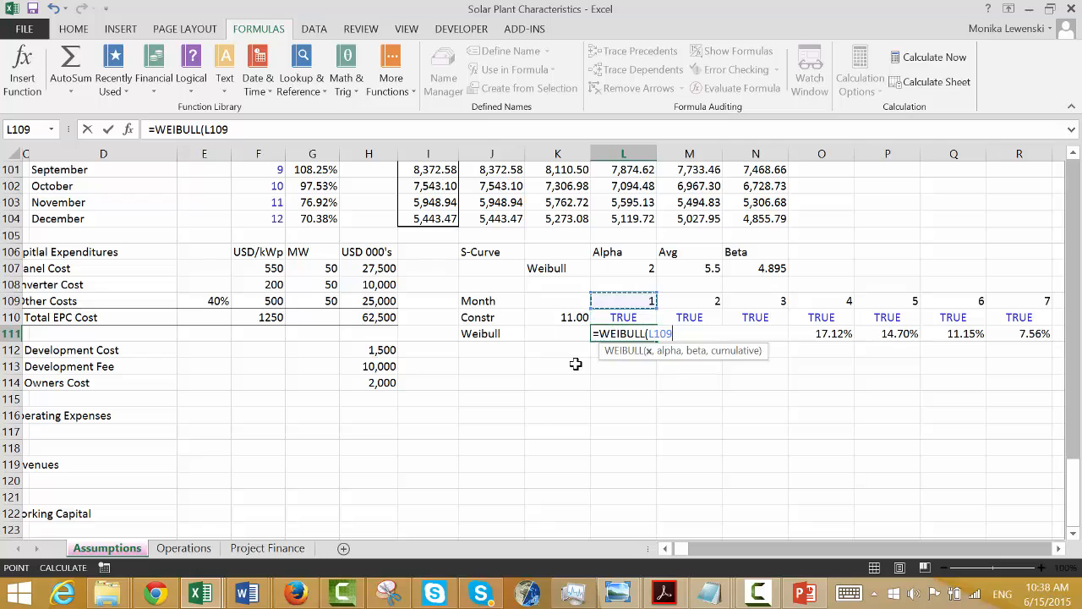
Add the Alpha value as the formula's alpha argument with the absolute reference $L$107.
{"action": "type", "text": ","}
{"action": "key", "text": "Up"}
{"action": "key", "text": "Up"}
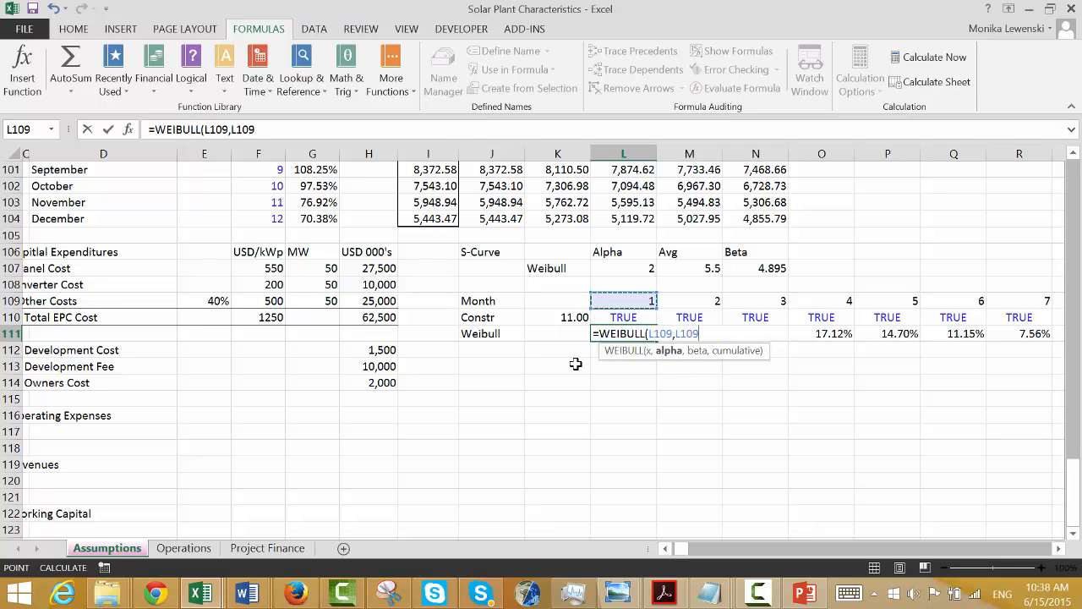
{"action": "key", "text": "Up"}
{"action": "key", "text": "Up"}
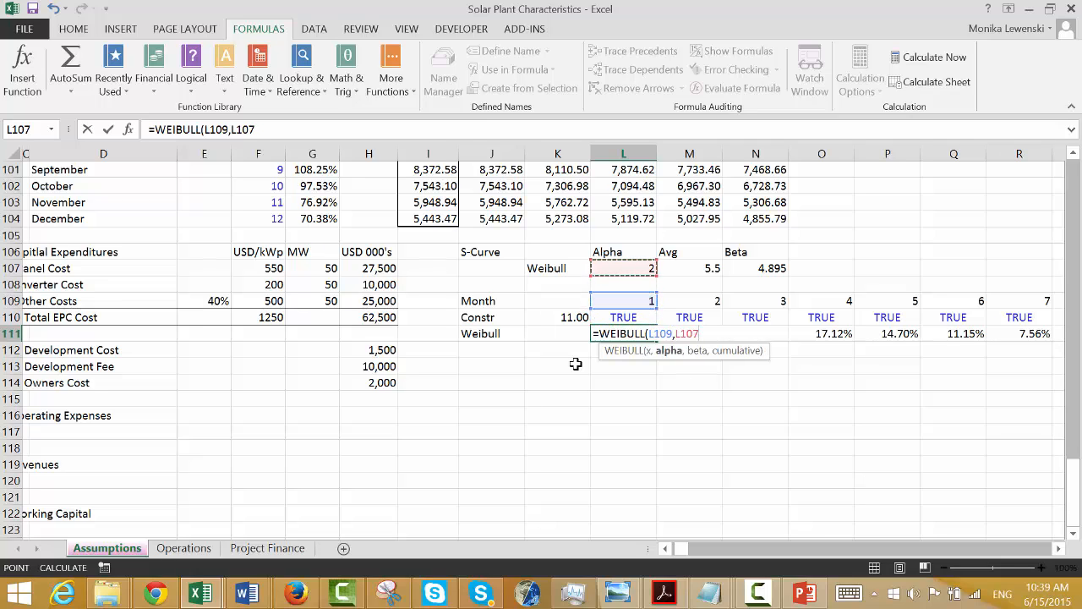
{"action": "key", "text": "F4"}
Add the absolute reference $N$107 as the beta argument, set cumulative to 0 and complete the formula.
{"action": "type", "text": ","}
{"action": "key", "text": "Up"}
{"action": "key", "text": "Up"}
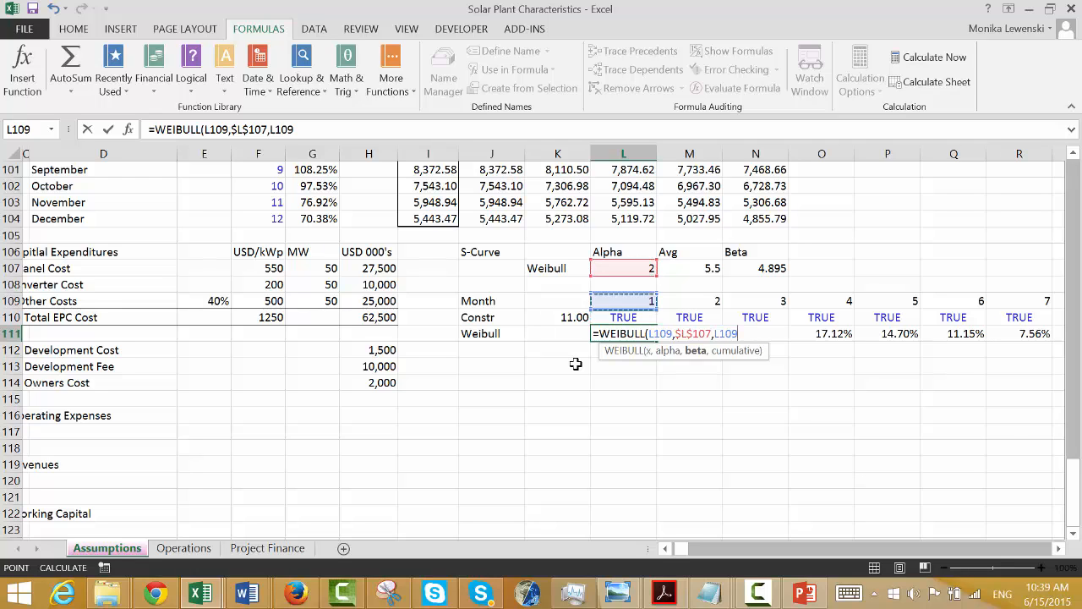
{"action": "key", "text": "Up"}
{"action": "key", "text": "Up"}
{"action": "key", "text": "Right"}
{"action": "key", "text": "Right"}
{"action": "key", "text": "F4"}
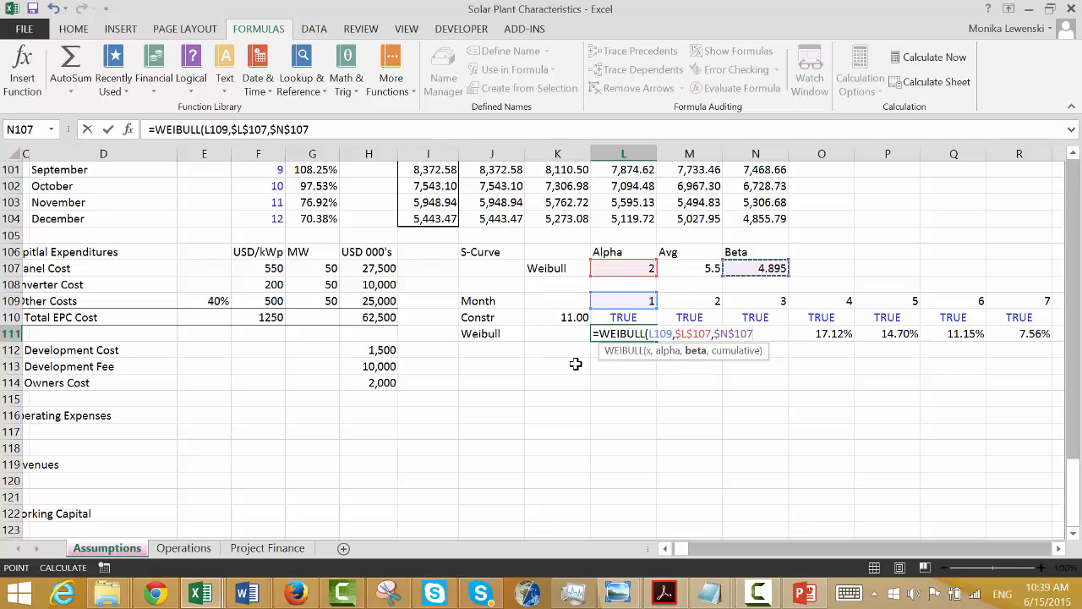
{"action": "key", "text": "Return"}
{"action": "key", "text": "Return"}
{"action": "type", "text": ",0"}
{"action": "key", "text": "Return"}
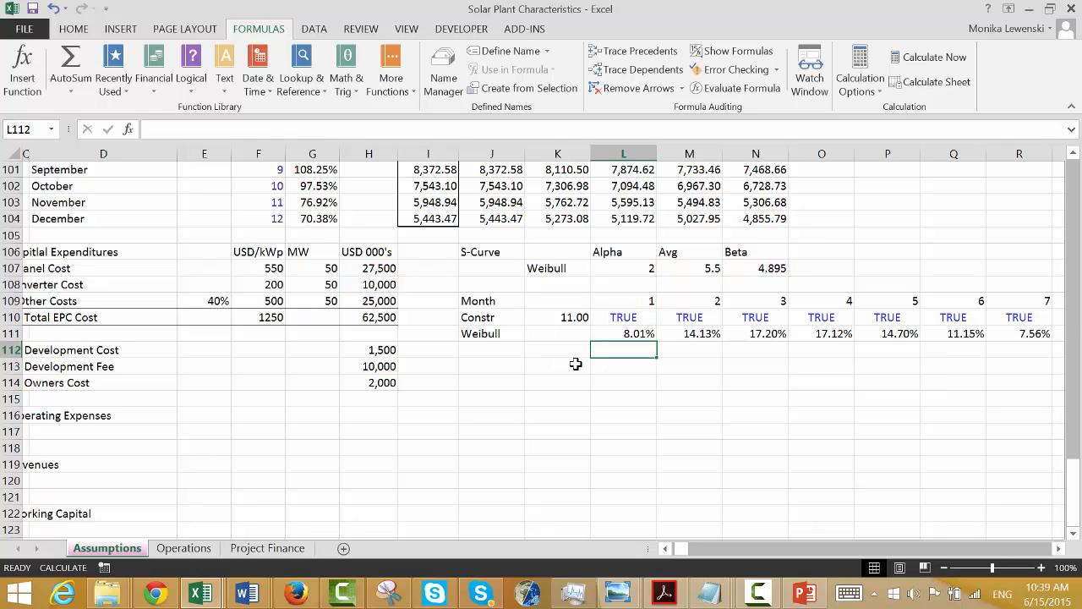
Fill the WEIBULL formula from L111 across to W111 and recalculate the sheet.
{"action": "key", "text": "Up"}
{"action": "key", "text": "shift+Right"}
{"action": "key", "text": "shift+Right"}
{"action": "key", "text": "shift+Right"}
{"action": "key", "text": "shift+Right"}
{"action": "key", "text": "shift+Right"}
{"action": "key", "text": "shift+Right"}
{"action": "key", "text": "shift+Right"}
{"action": "key", "text": "shift+Right"}
{"action": "key", "text": "shift+Right"}
{"action": "key", "text": "shift+Right"}
{"action": "key", "text": "shift+Right"}
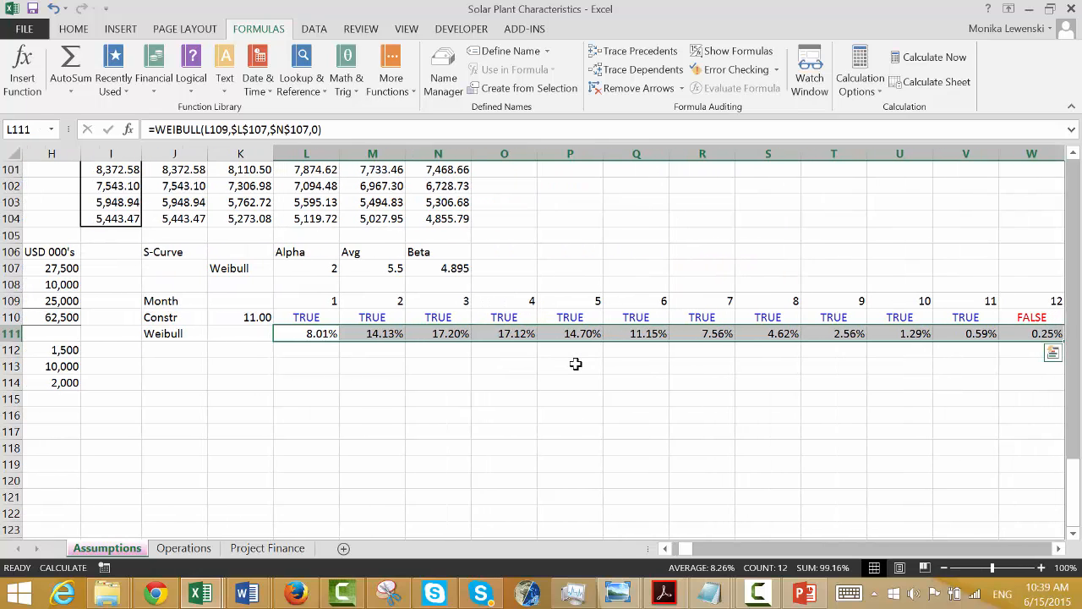
{"action": "key", "text": "ctrl+r"}
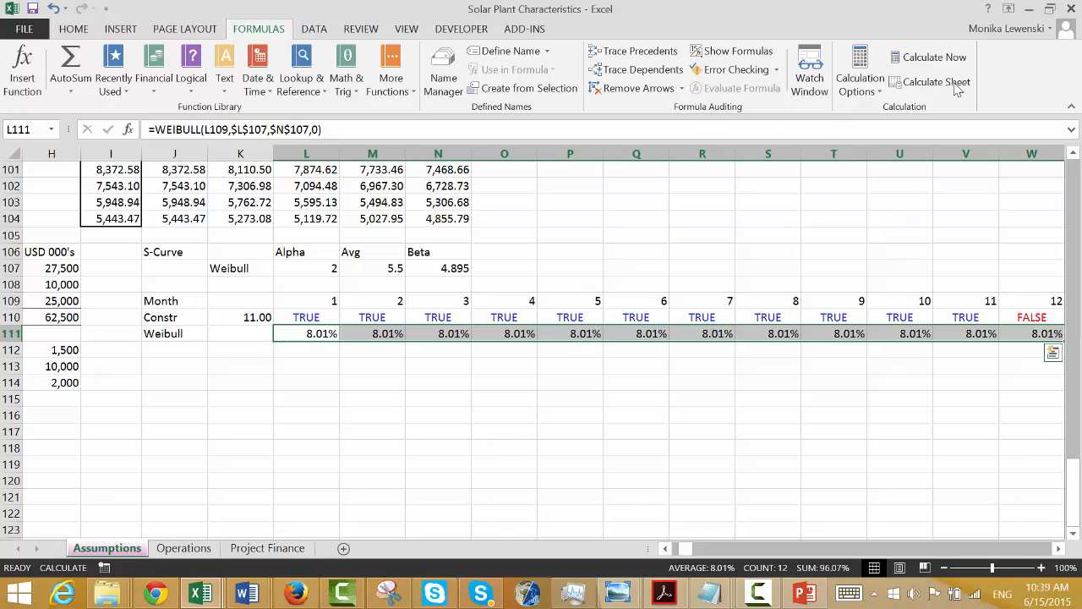
{"action": "left_click", "coordinate": [913, 84]}
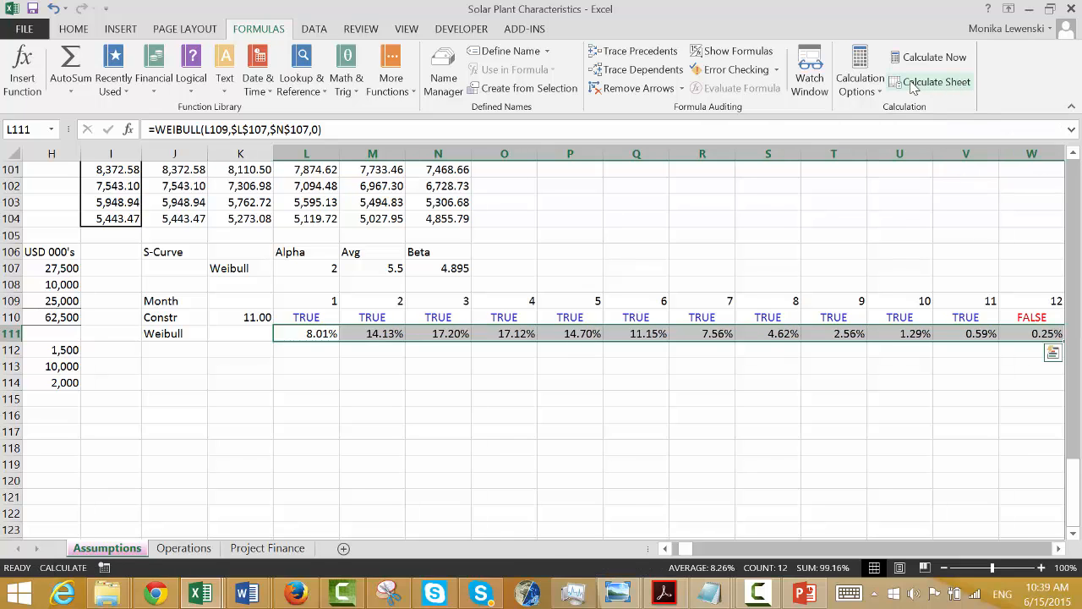
Label the row below Weibull as "Normalised" in J112.
{"action": "key", "text": "Left"}
{"action": "key", "text": "Right"}
{"action": "key", "text": "Right"}
{"action": "key", "text": "Right"}
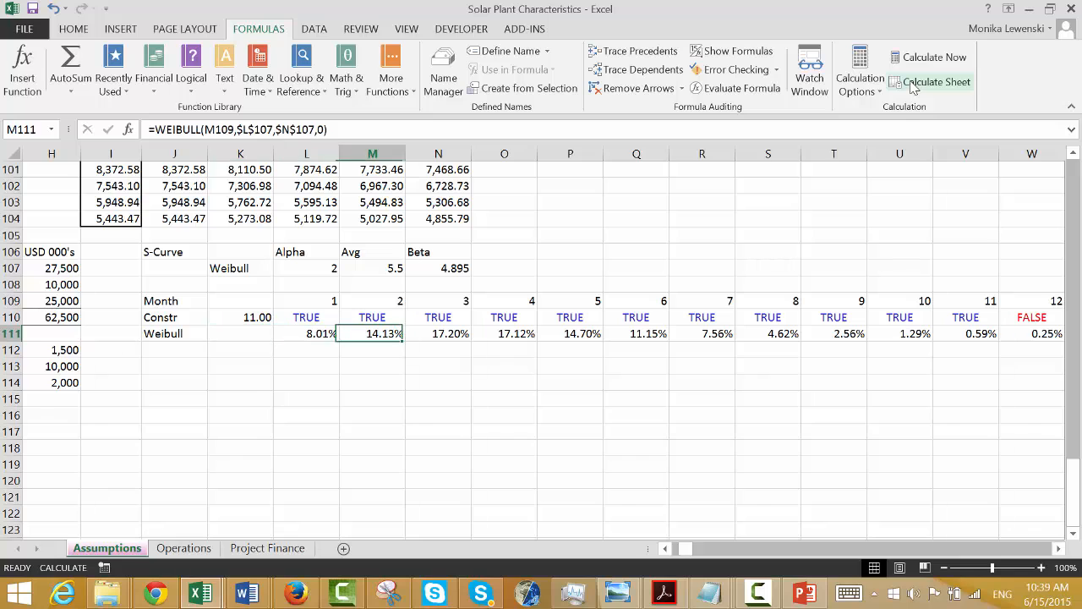
{"action": "key", "text": "Left"}
{"action": "key", "text": "Left"}
{"action": "key", "text": "Left"}
{"action": "key", "text": "Left"}
{"action": "key", "text": "Left"}
{"action": "key", "text": "Left"}
{"action": "key", "text": "Right"}
{"action": "key", "text": "Right"}
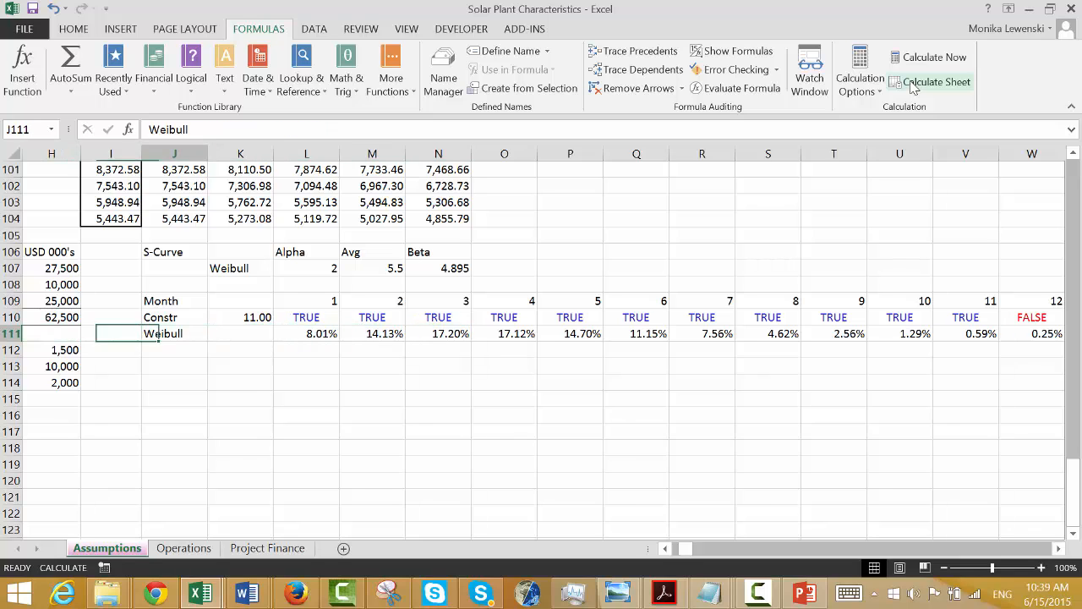
{"action": "key", "text": "Down"}
{"action": "type", "text": "No"}
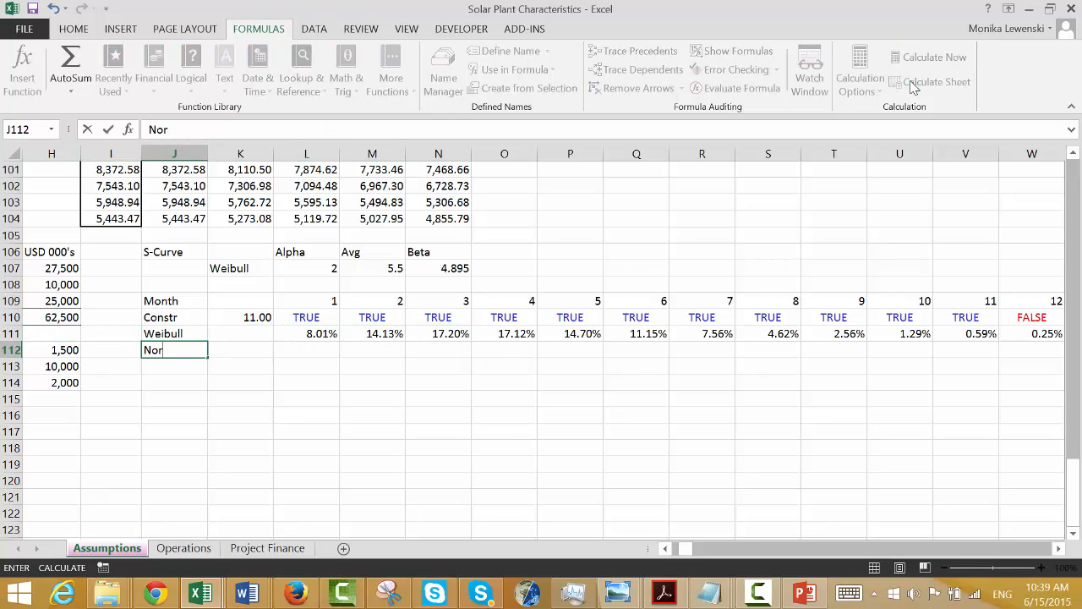
{"action": "type", "text": "rmalised"}
{"action": "key", "text": "Return"}
Total the Weibull percentages of row 111, starting from L111, with a SUM formula in K112.
{"action": "key", "text": "Up"}
{"action": "key", "text": "Right"}
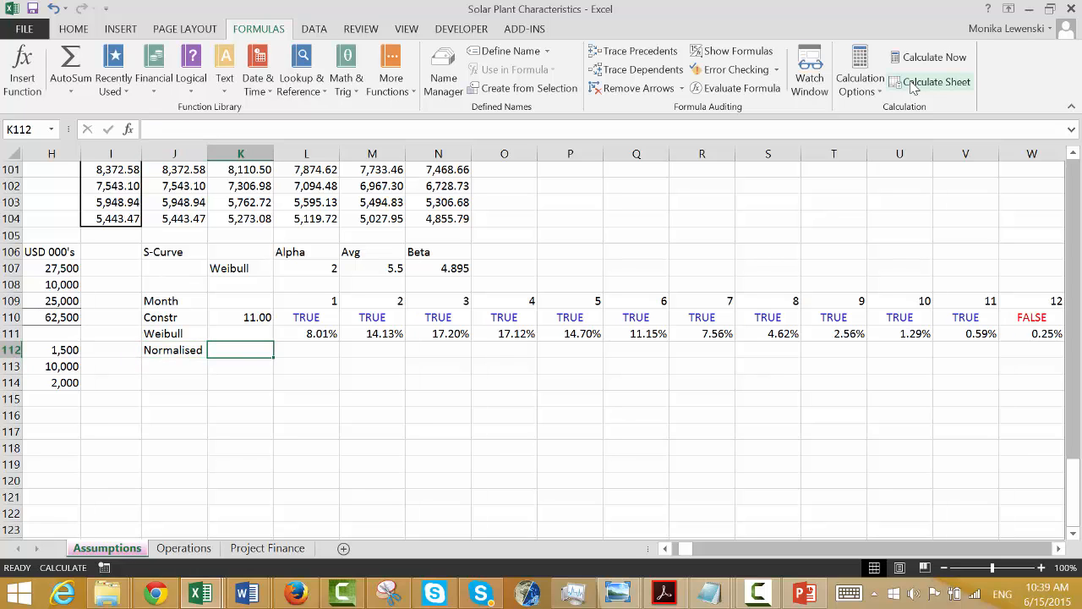
{"action": "type", "text": "=su"}
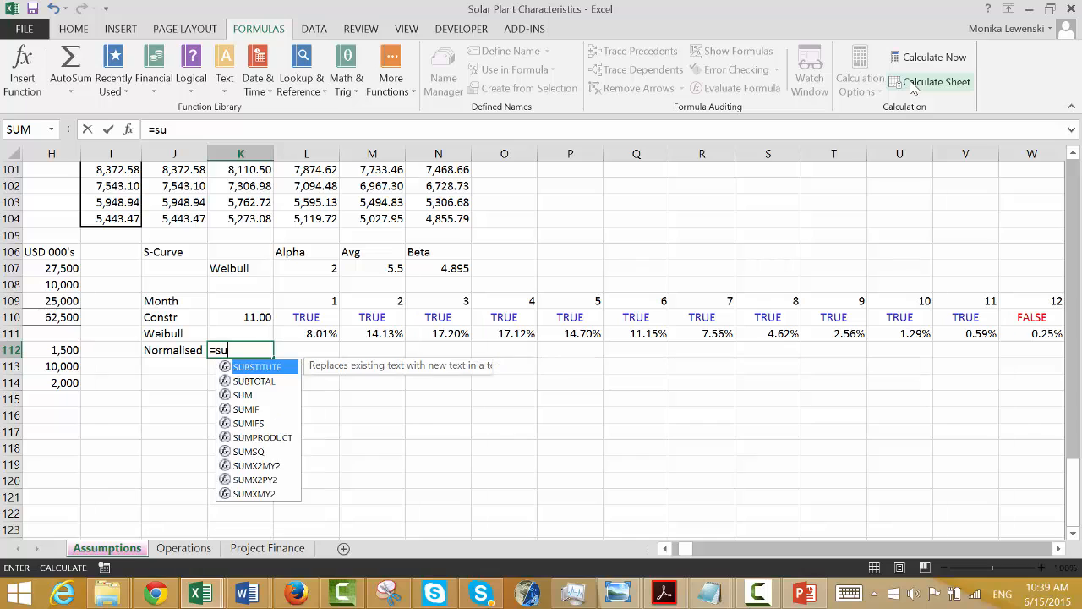
{"action": "type", "text": "m("}
{"action": "key", "text": "Up"}
{"action": "key", "text": "Right"}
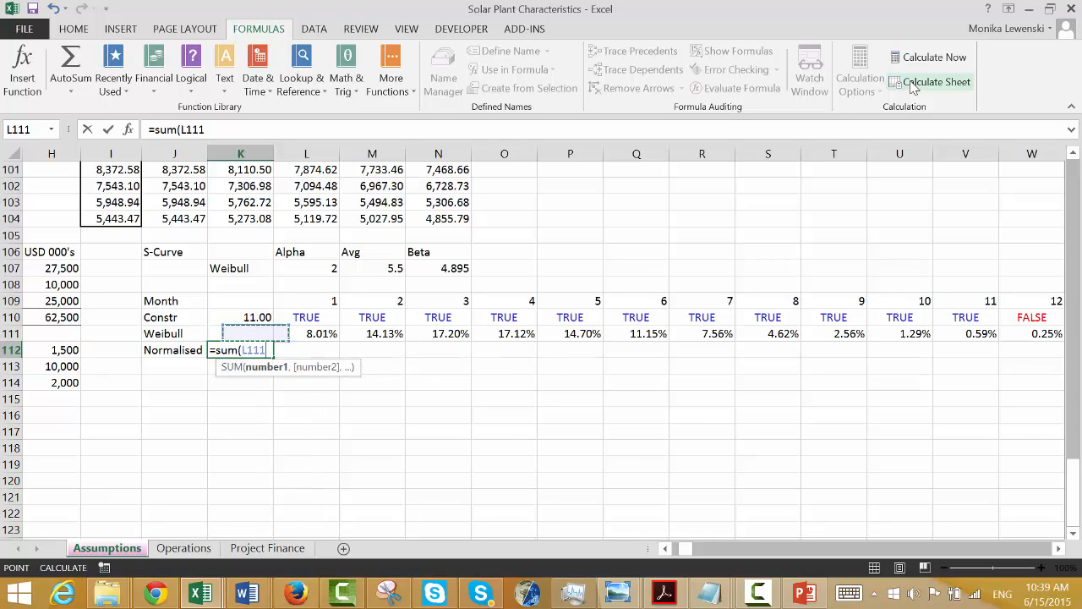
{"action": "key", "text": "ctrl+shift+Right"}
{"action": "key", "text": "Return"}
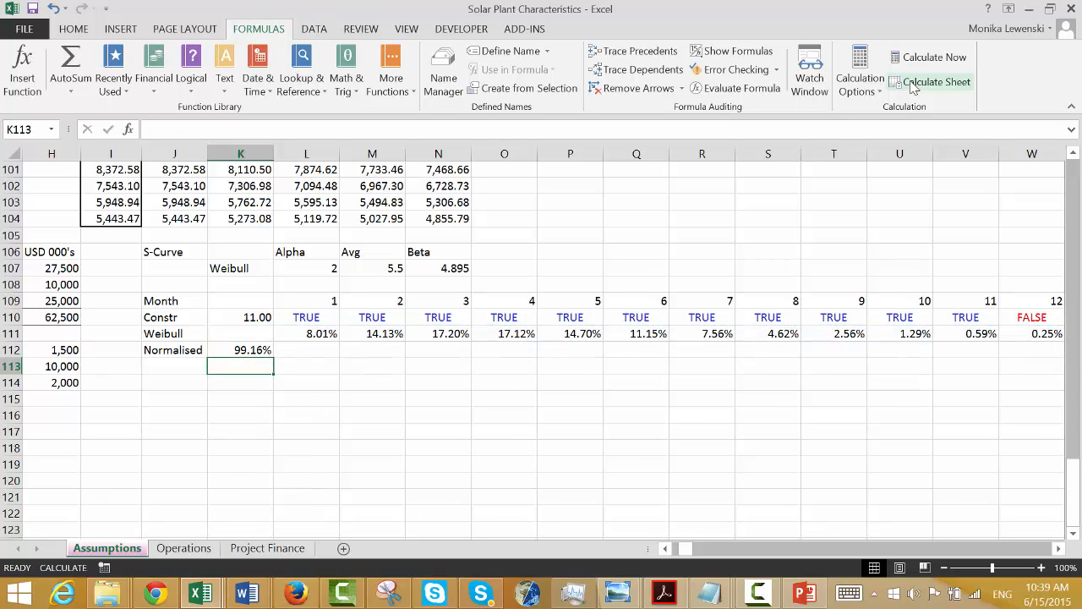
Normalise the first month in L112 with the formula =L111/$K$112 and recalculate the sheet.
{"action": "key", "text": "Up"}
{"action": "key", "text": "Right"}
{"action": "type", "text": "="}
{"action": "key", "text": "Up"}
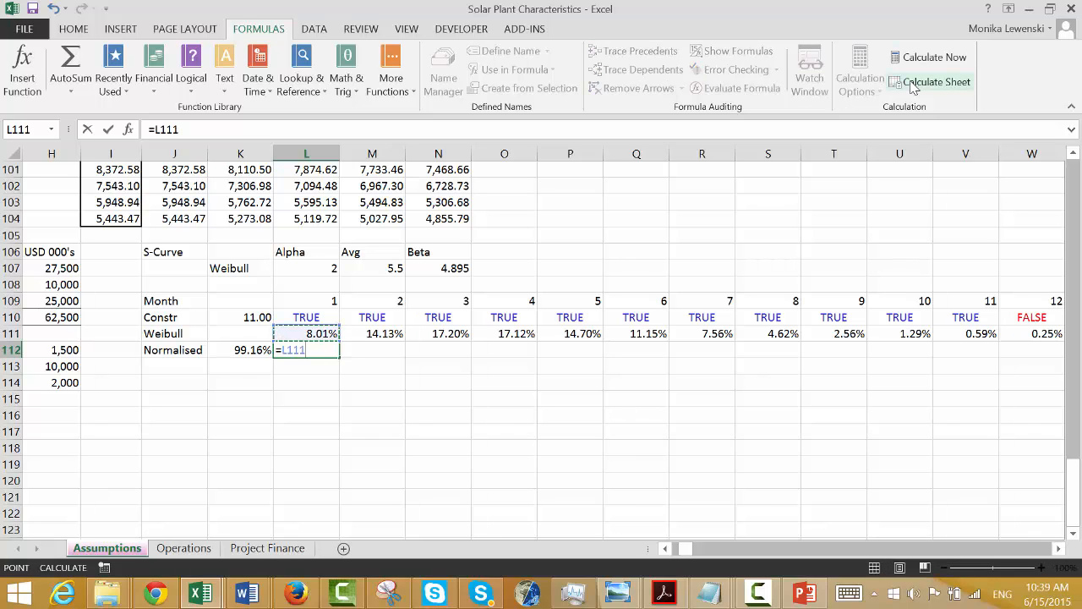
{"action": "type", "text": "/"}
{"action": "key", "text": "Left"}
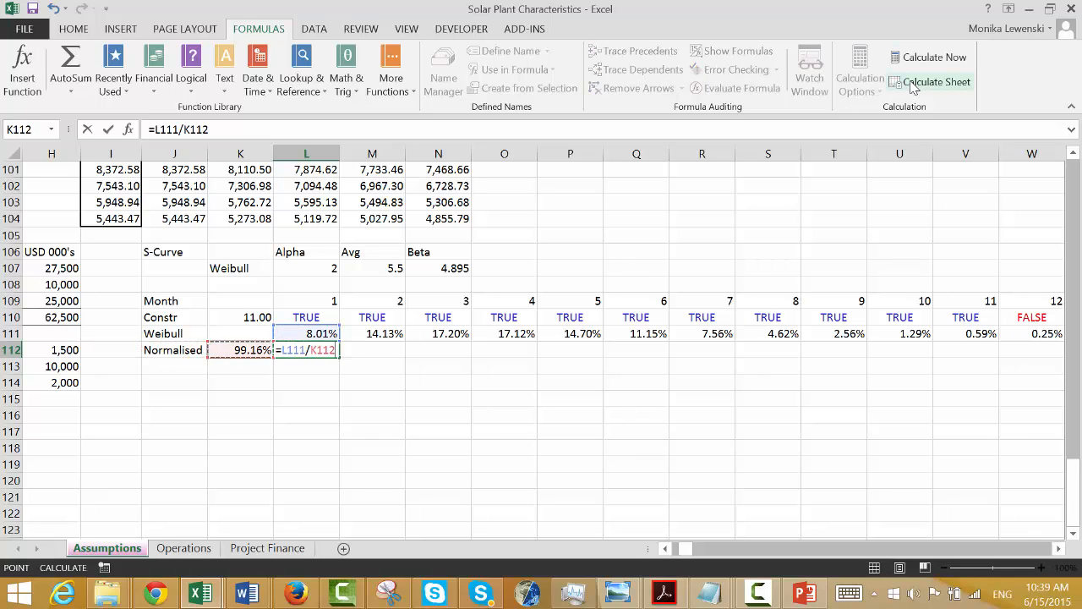
{"action": "key", "text": "F4"}
{"action": "key", "text": "Return"}
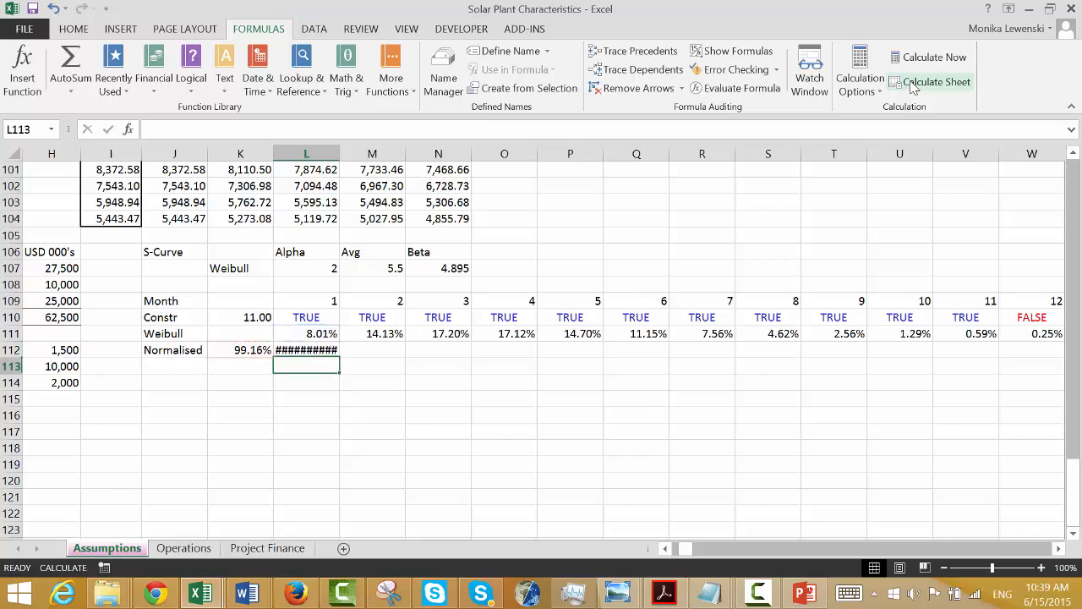
{"action": "key", "text": "Up"}
{"action": "left_click", "coordinate": [914, 82]}
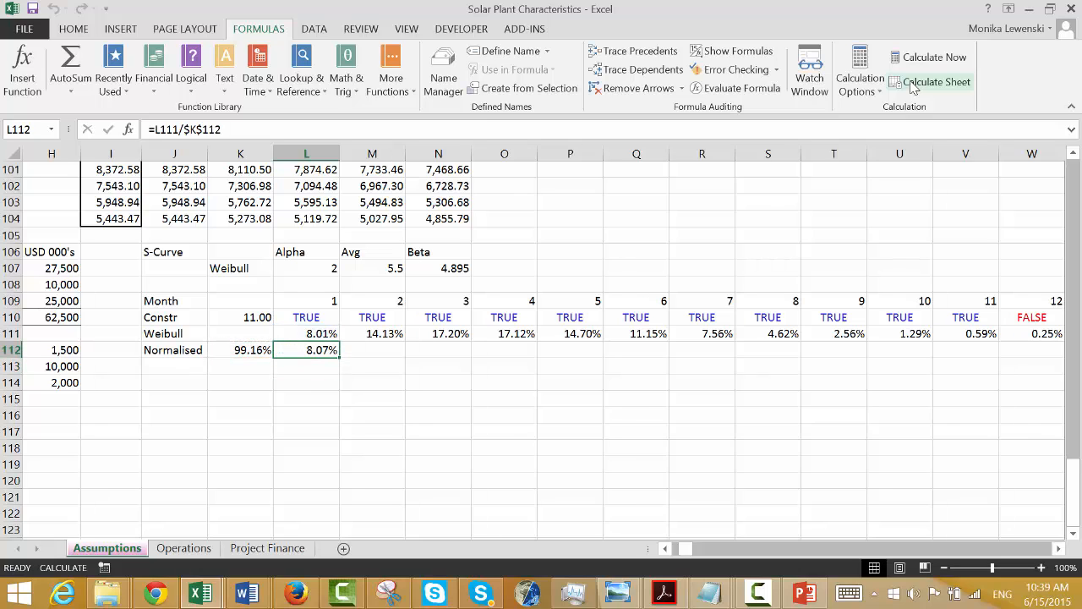
Fill the normalising formula from L112 across to W112 and recalculate the sheet.
{"action": "key", "text": "ctrl+shift+r"}
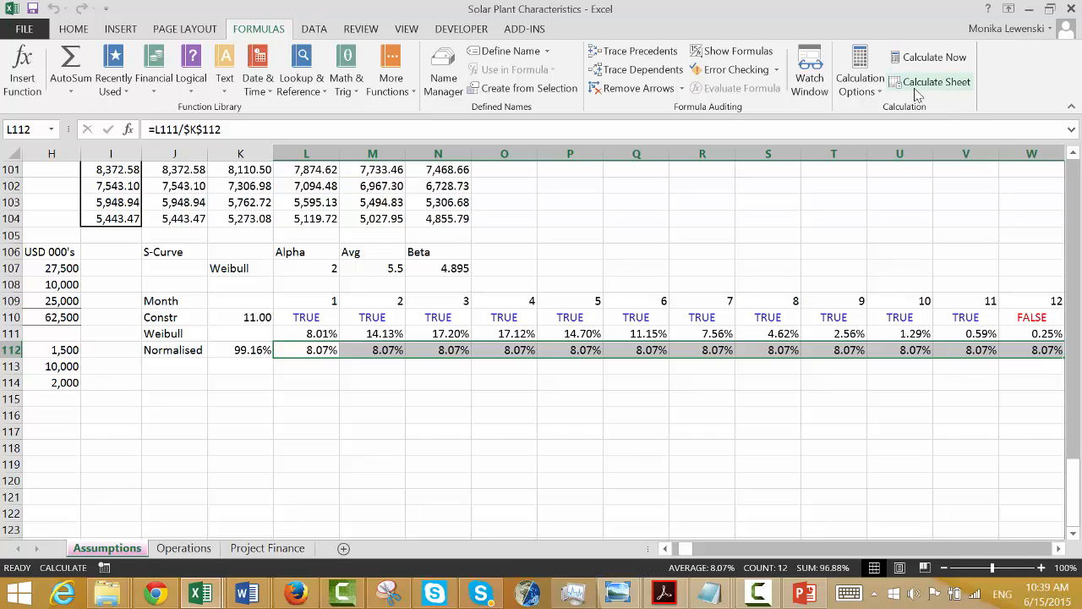
{"action": "left_click", "coordinate": [915, 89]}
{"action": "key", "text": "Down"}
{"action": "key", "text": "Up"}
{"action": "key", "text": "Right"}
{"action": "key", "text": "Right"}
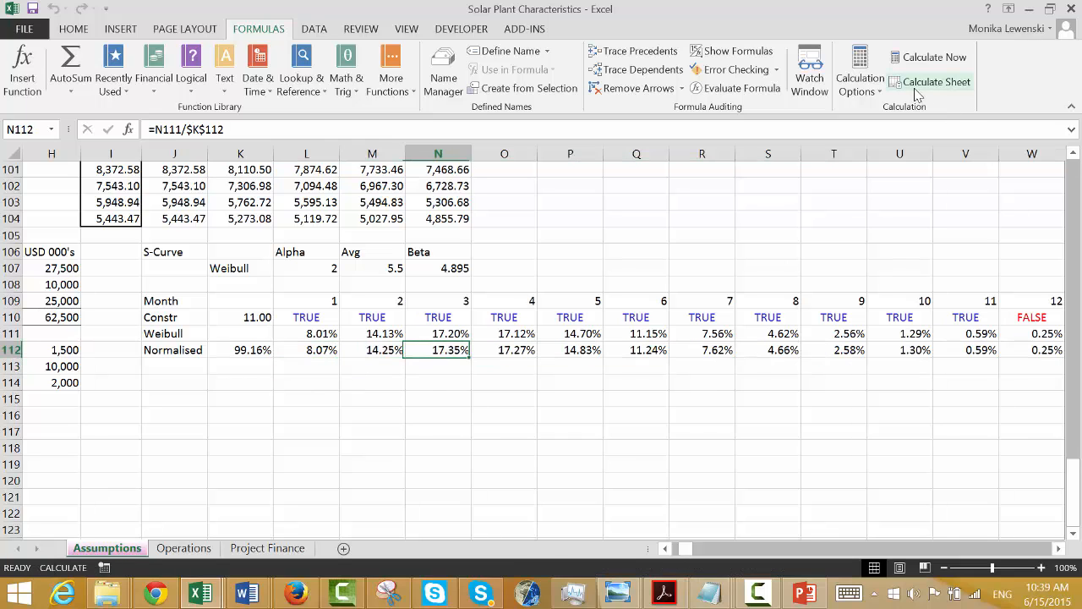
Multiply the WEIBULL formula in L111 by the construction flag in L110.
{"action": "key", "text": "Right"}
{"action": "key", "text": "Left"}
{"action": "key", "text": "Left"}
{"action": "key", "text": "Left"}
{"action": "key", "text": "Up"}
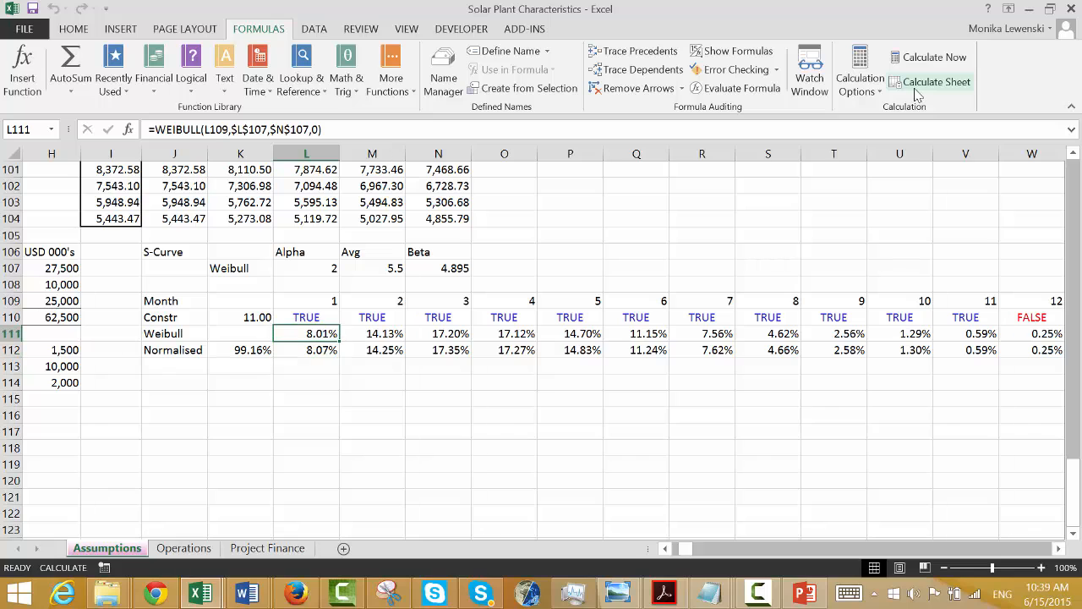
{"action": "key", "text": "F2"}
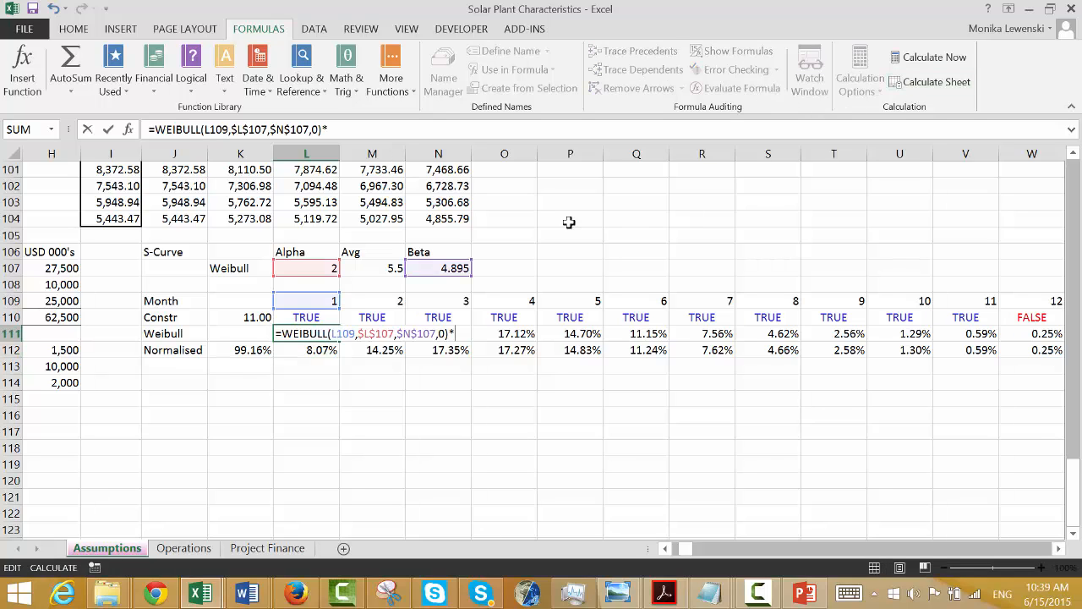
{"action": "left_click", "coordinate": [297, 317]}
{"action": "key", "text": "Return"}
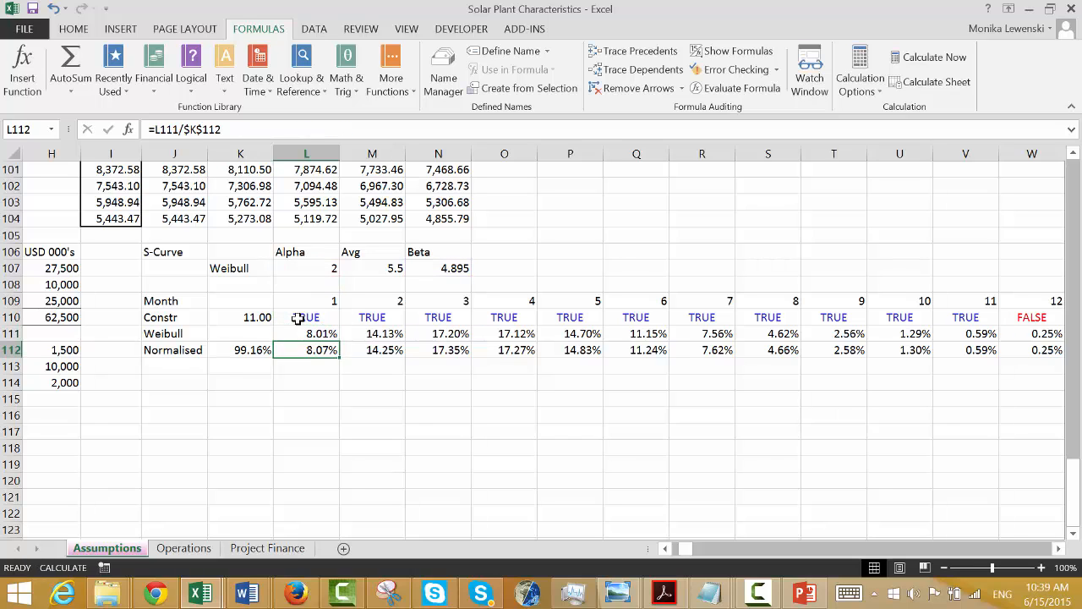
Copy the flag-adjusted WEIBULL formula from L111 across to W111 and recalculate the sheet.
{"action": "key", "text": "Up"}
{"action": "key", "text": "ctrl+shift+Right"}
{"action": "key", "text": "ctrl+r"}
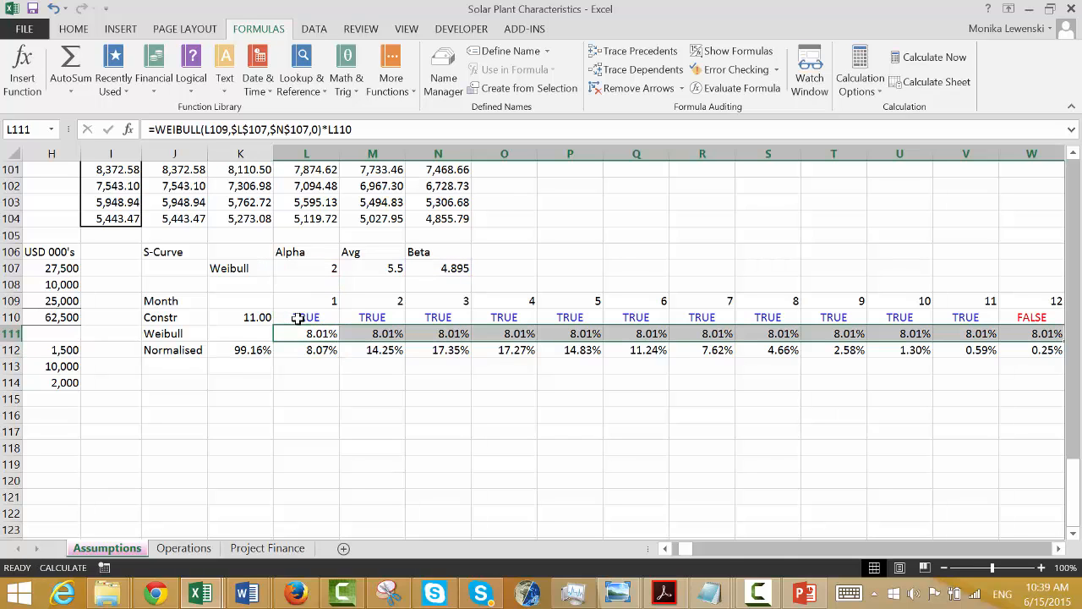
{"action": "left_click", "coordinate": [902, 83]}
{"action": "key", "text": "Down"}
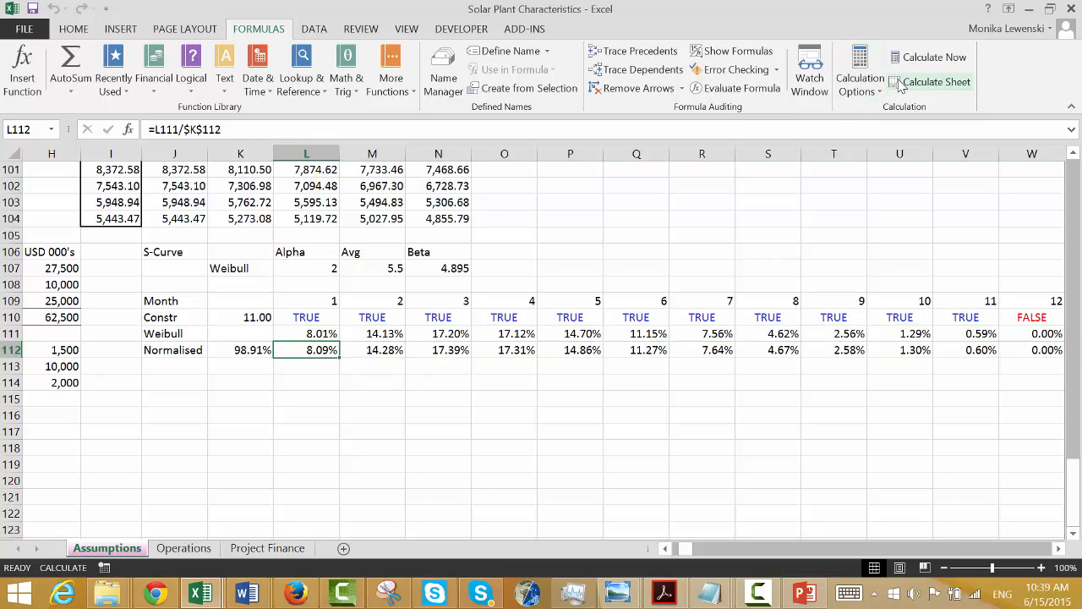
Review the normalised percentages across row 112 for all twelve months.
{"action": "key", "text": "Right"}
{"action": "key", "text": "Right"}
{"action": "key", "text": "Right"}
{"action": "key", "text": "Right"}
{"action": "key", "text": "Right"}
{"action": "key", "text": "Right"}
{"action": "key", "text": "Right"}
{"action": "key", "text": "Right"}
{"action": "key", "text": "Right"}
{"action": "key", "text": "Right"}
{"action": "key", "text": "Right"}
{"action": "key", "text": "Right"}
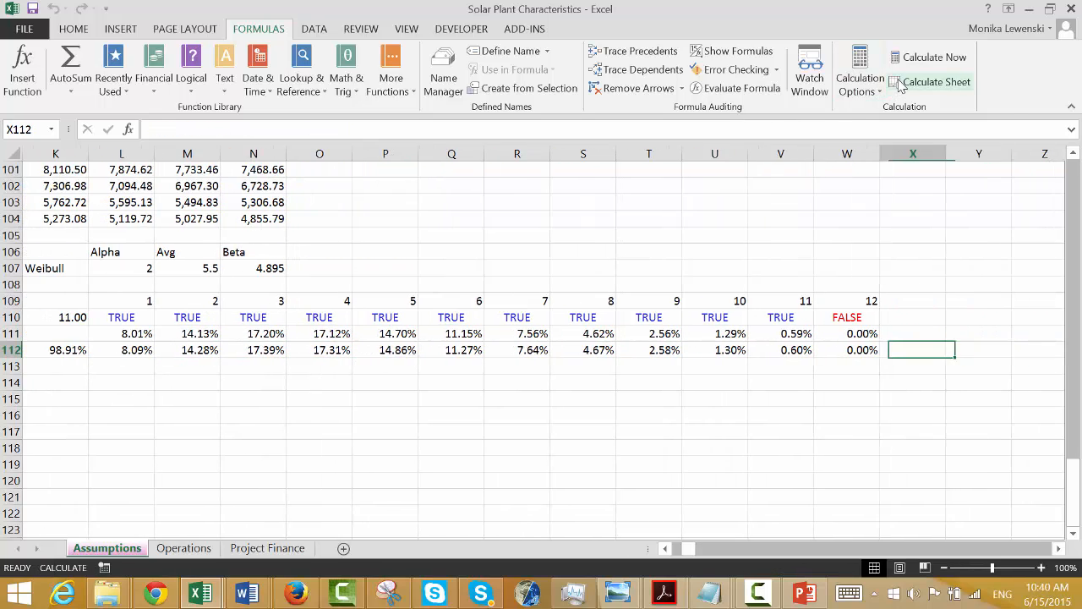
{"action": "key", "text": "Left"}
{"action": "key", "text": "Left"}
{"action": "key", "text": "Left"}
{"action": "key", "text": "Left"}
{"action": "key", "text": "Left"}
{"action": "key", "text": "Left"}
{"action": "key", "text": "Left"}
{"action": "key", "text": "Left"}
{"action": "key", "text": "Left"}
{"action": "key", "text": "Left"}
{"action": "key", "text": "Left"}
{"action": "key", "text": "Left"}
{"action": "key", "text": "Left"}
{"action": "key", "text": "Left"}
{"action": "key", "text": "Left"}
{"action": "key", "text": "Left"}
{"action": "key", "text": "Left"}
{"action": "key", "text": "Left"}
{"action": "key", "text": "Left"}
{"action": "key", "text": "Left"}
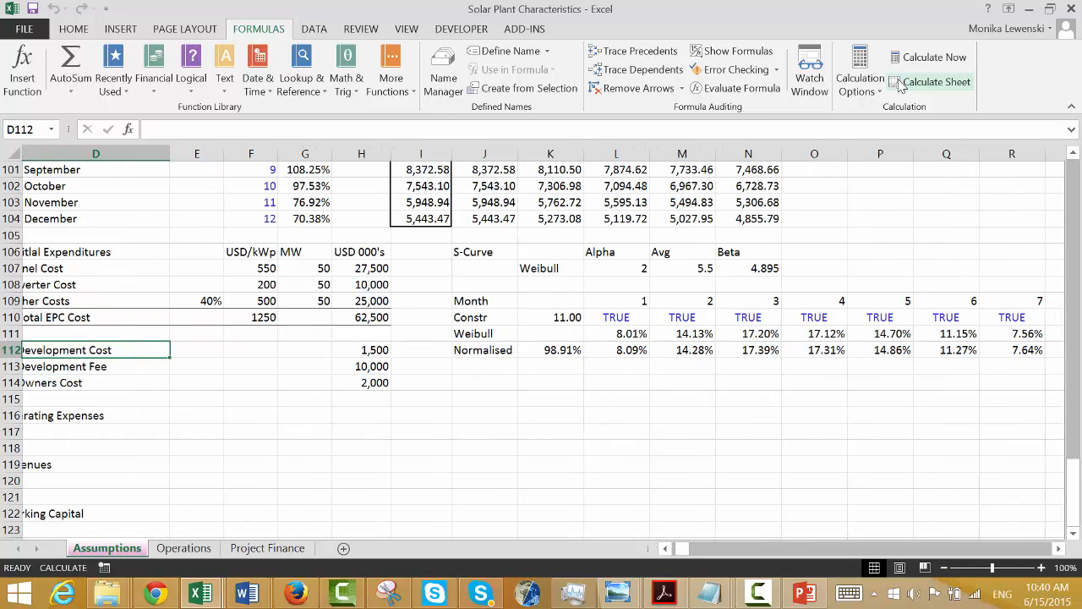
Examine the construction period, its monthly flags, and the Weibull and Normalised rows of the S-curve block.
{"action": "key", "text": "Right"}
{"action": "key", "text": "Right"}
{"action": "key", "text": "Right"}
{"action": "key", "text": "Right"}
{"action": "key", "text": "Right"}
{"action": "key", "text": "Right"}
{"action": "key", "text": "Up"}
{"action": "key", "text": "Up"}
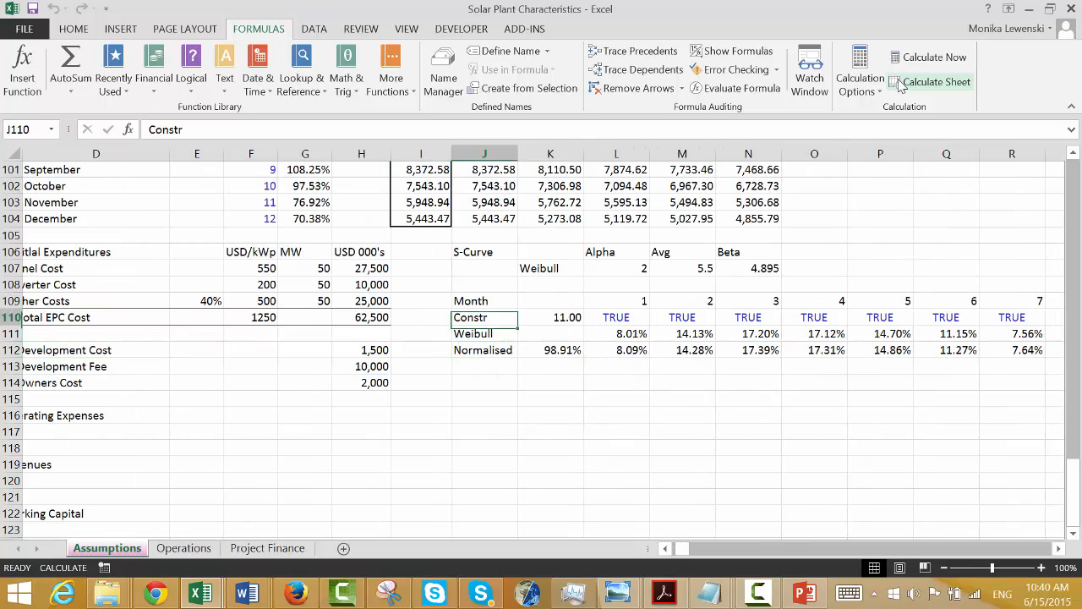
{"action": "key", "text": "Right"}
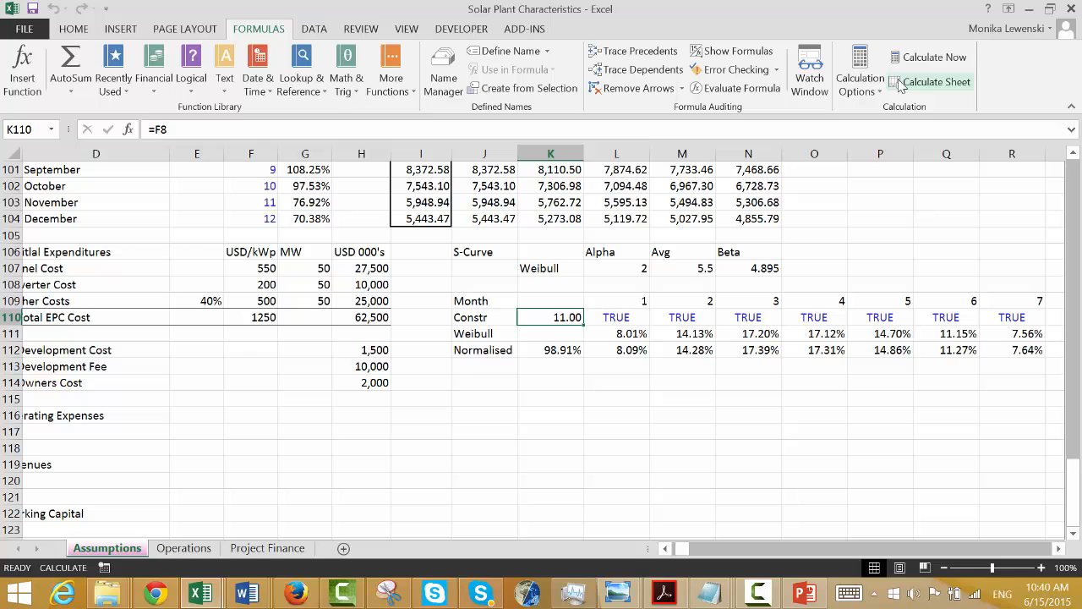
{"action": "key", "text": "Down"}
{"action": "key", "text": "Down"}
{"action": "key", "text": "Down"}
{"action": "key", "text": "Right"}
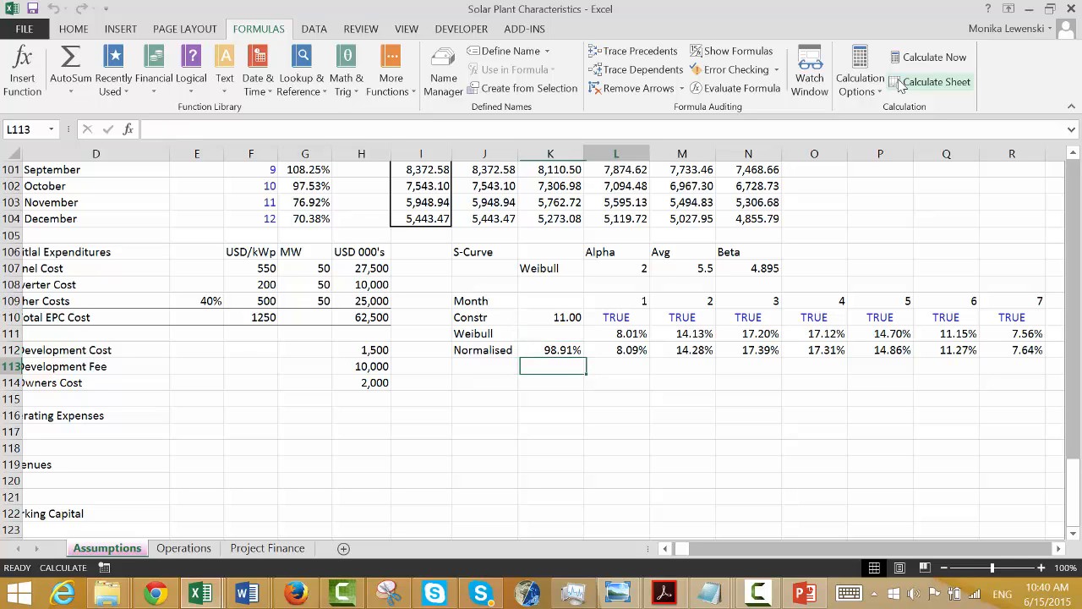
{"action": "key", "text": "Right"}
{"action": "key", "text": "Right"}
{"action": "key", "text": "Right"}
{"action": "key", "text": "Up"}
{"action": "key", "text": "Up"}
{"action": "key", "text": "Up"}
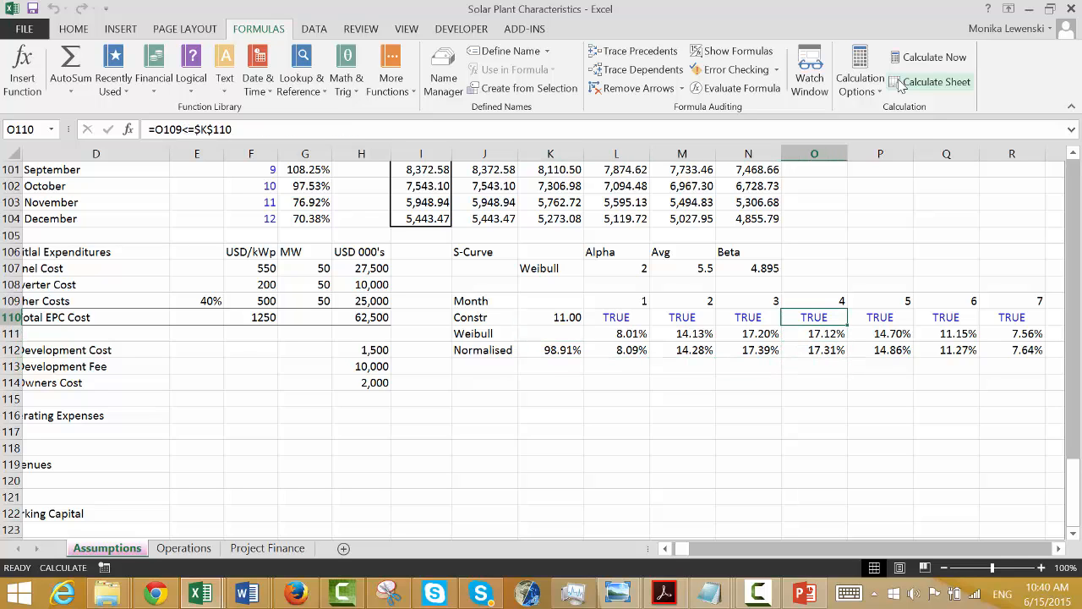
{"action": "key", "text": "Right"}
{"action": "key", "text": "Down"}
{"action": "key", "text": "Left"}
{"action": "key", "text": "Left"}
{"action": "key", "text": "Left"}
{"action": "key", "text": "Left"}
{"action": "key", "text": "Left"}
{"action": "key", "text": "Left"}
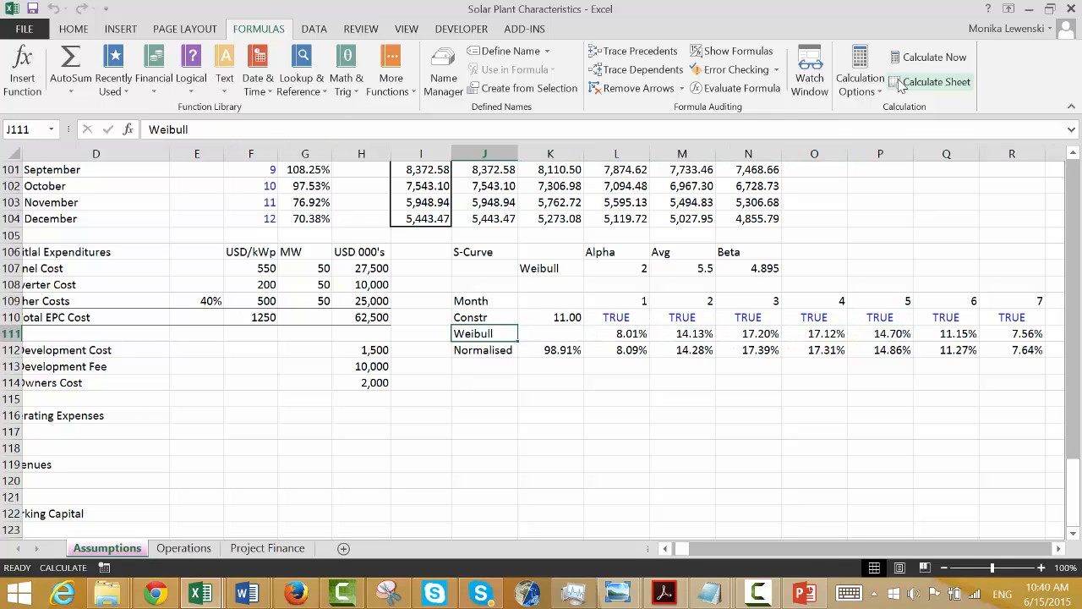
{"action": "key", "text": "shift+Down"}
{"action": "key", "text": "shift+Right"}
{"action": "key", "text": "shift+Right"}
{"action": "key", "text": "shift+Right"}
{"action": "key", "text": "shift+Right"}
{"action": "key", "text": "shift+Right"}
{"action": "key", "text": "shift+Right"}
{"action": "key", "text": "shift+Right"}
{"action": "key", "text": "shift+Right"}
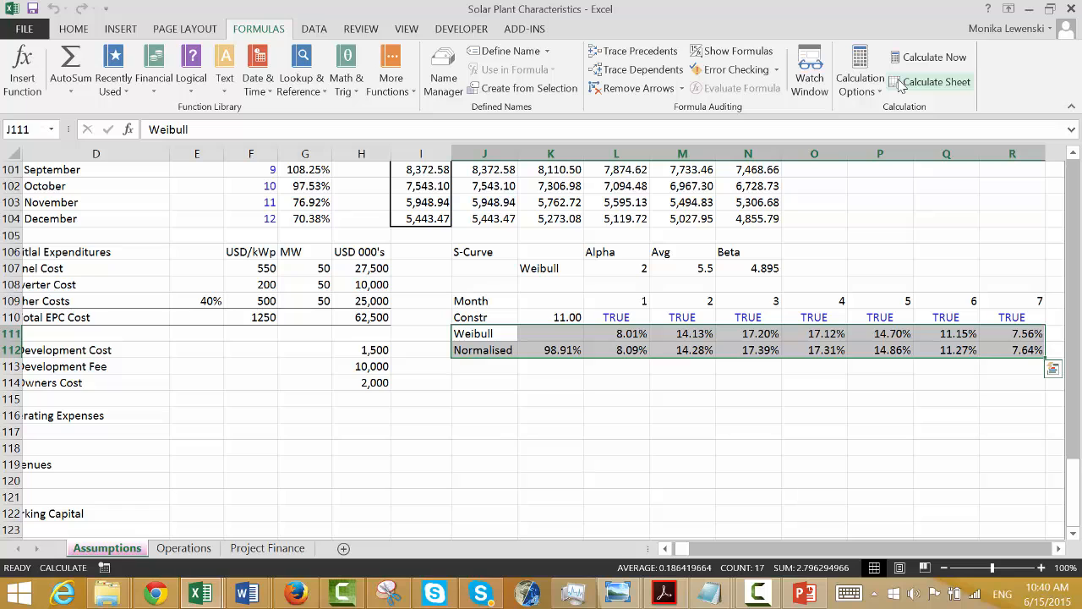
Look over the capital expenditure block from its heading down to the Development Cost row.
{"action": "key", "text": "Up"}
{"action": "key", "text": "Up"}
{"action": "key", "text": "Up"}
{"action": "key", "text": "Up"}
{"action": "key", "text": "Up"}
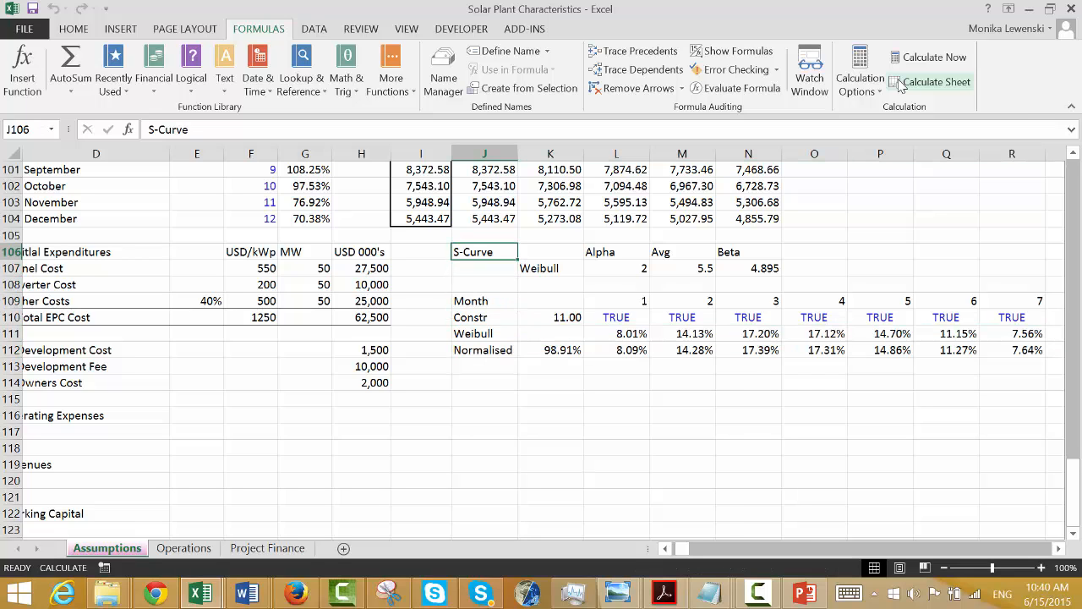
{"action": "key", "text": "Left"}
{"action": "key", "text": "Left"}
{"action": "key", "text": "Left"}
{"action": "key", "text": "Left"}
{"action": "key", "text": "Left"}
{"action": "key", "text": "Left"}
{"action": "key", "text": "Left"}
{"action": "key", "text": "Left"}
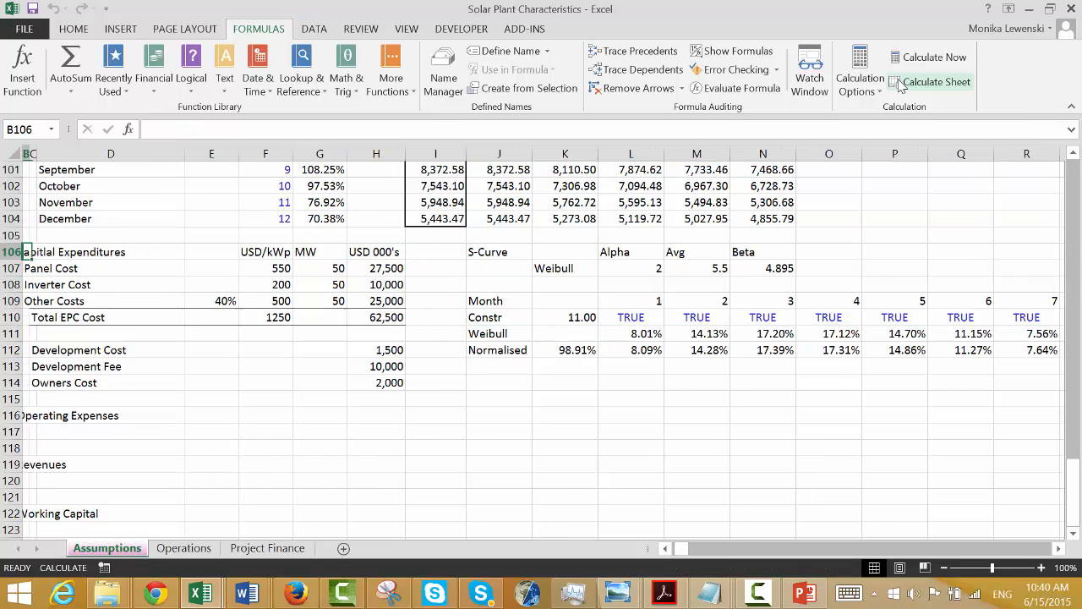
{"action": "key", "text": "Down"}
{"action": "key", "text": "Down"}
{"action": "key", "text": "Down"}
{"action": "key", "text": "Down"}
{"action": "key", "text": "Down"}
{"action": "key", "text": "Down"}
{"action": "key", "text": "Right"}
{"action": "key", "text": "Right"}
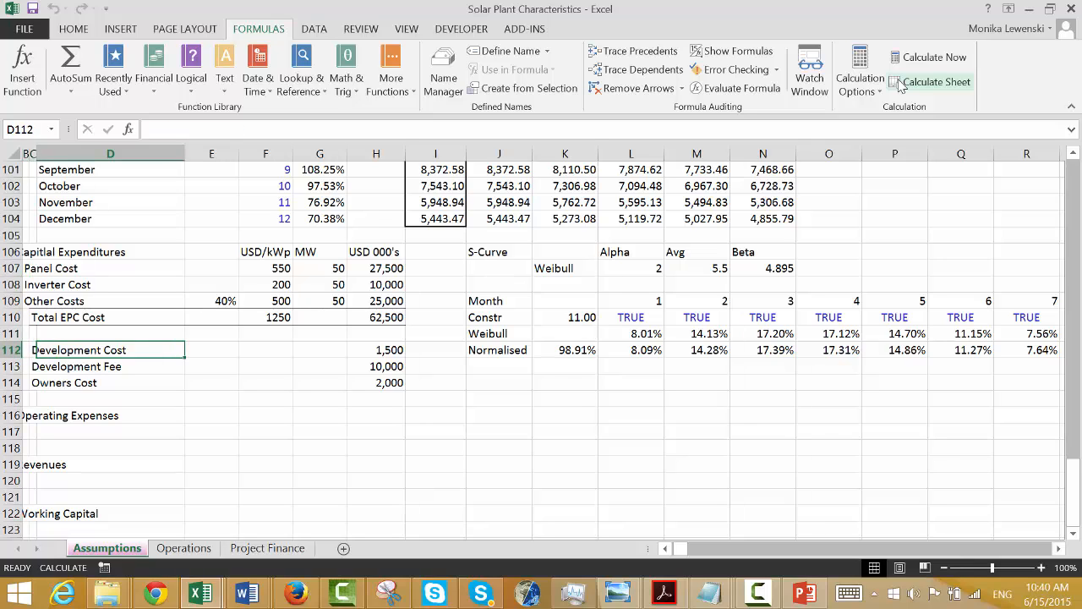
Examine the USD 000's amounts between the Other Costs and Development Cost rows.
{"action": "key", "text": "Right"}
{"action": "key", "text": "Right"}
{"action": "key", "text": "Right"}
{"action": "key", "text": "Right"}
{"action": "key", "text": "Up"}
{"action": "key", "text": "Up"}
{"action": "key", "text": "Up"}
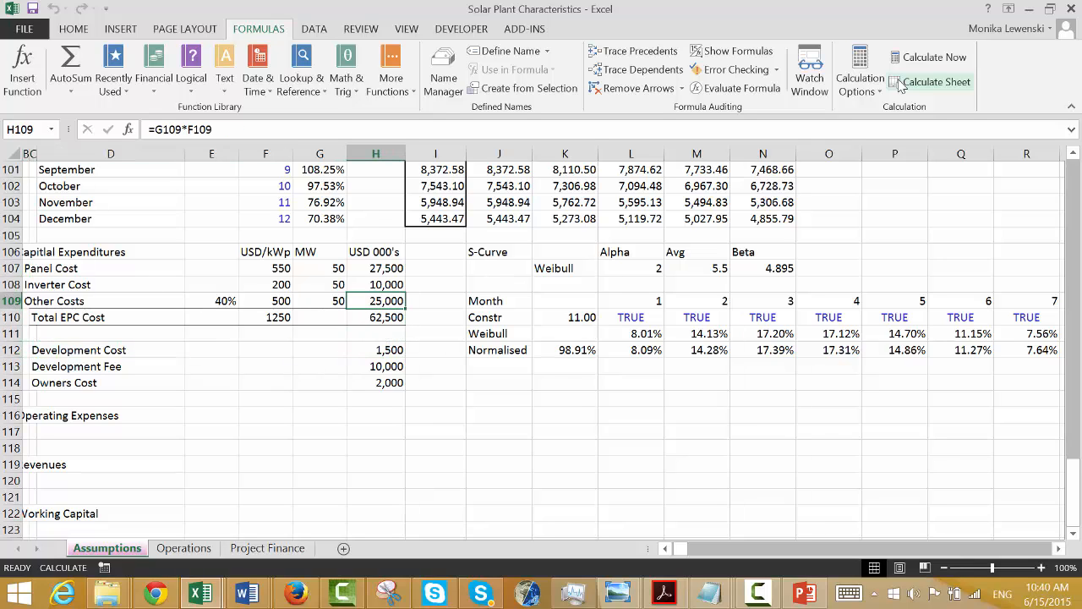
{"action": "key", "text": "Down"}
{"action": "key", "text": "Down"}
{"action": "key", "text": "Down"}
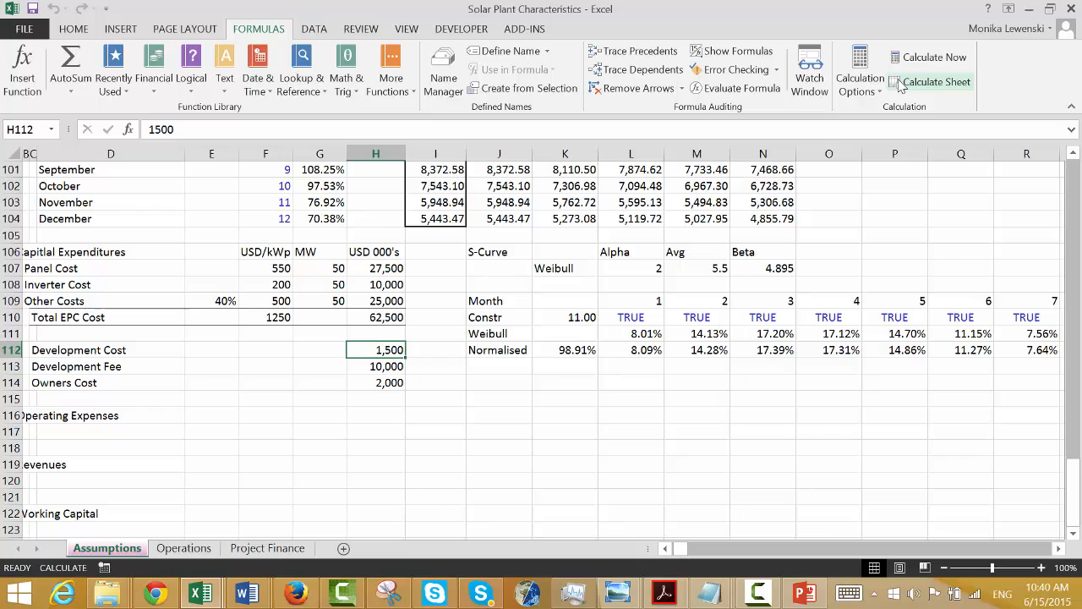
Examine the S-curve block from its heading and parameter labels down to the Normalised row.
{"action": "key", "text": "Right"}
{"action": "key", "text": "Right"}
{"action": "key", "text": "Up"}
{"action": "key", "text": "Up"}
{"action": "key", "text": "Up"}
{"action": "key", "text": "Up"}
{"action": "key", "text": "Up"}
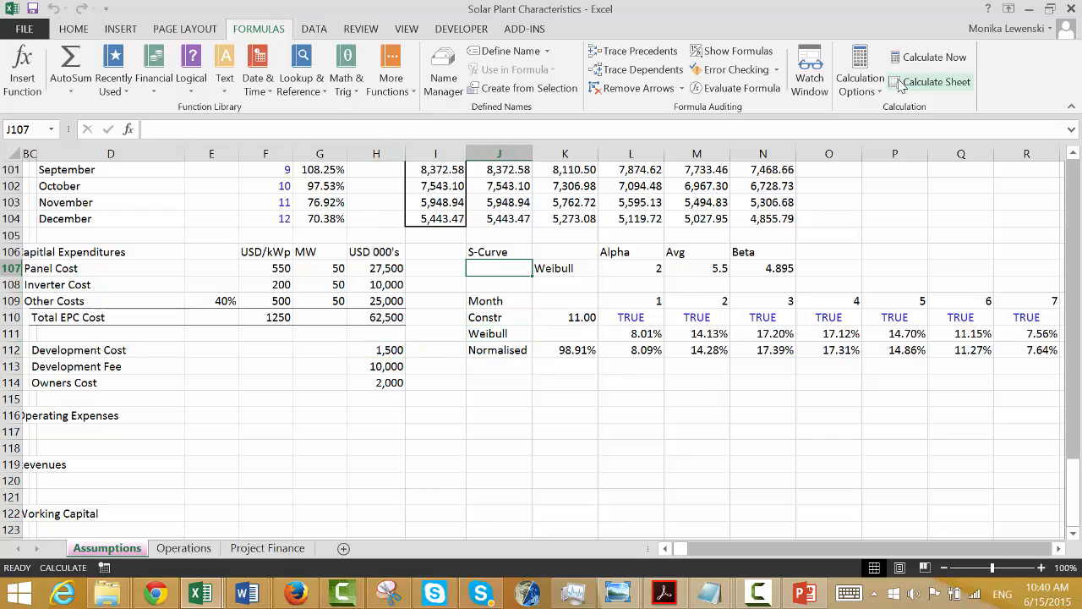
{"action": "key", "text": "Right"}
{"action": "key", "text": "Up"}
{"action": "key", "text": "Left"}
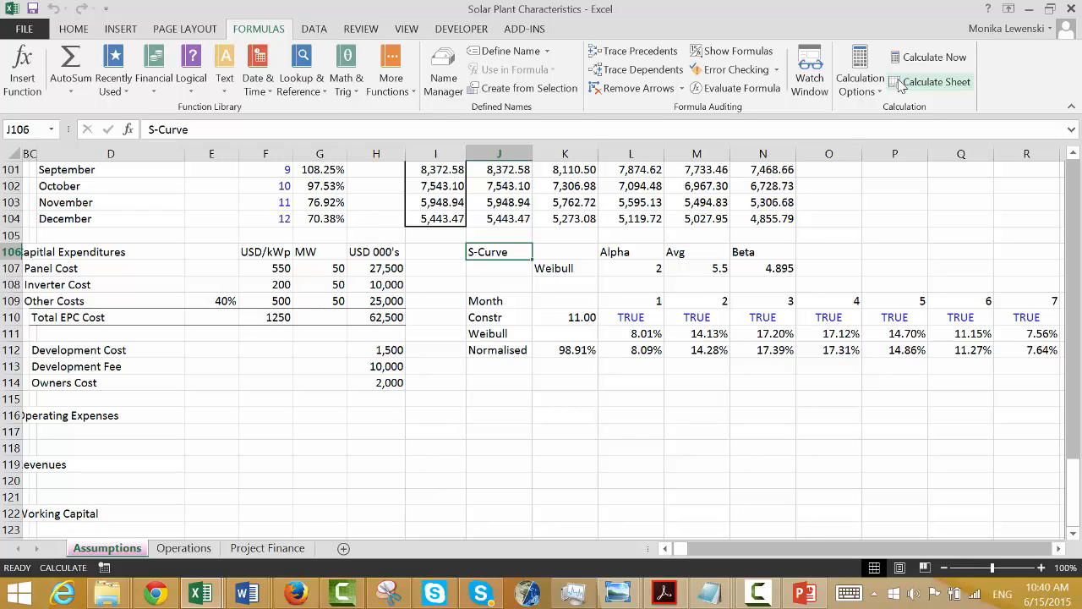
{"action": "key", "text": "shift+Right"}
{"action": "key", "text": "shift+Right"}
{"action": "key", "text": "shift+Right"}
{"action": "key", "text": "shift+Right"}
{"action": "key", "text": "shift+Right"}
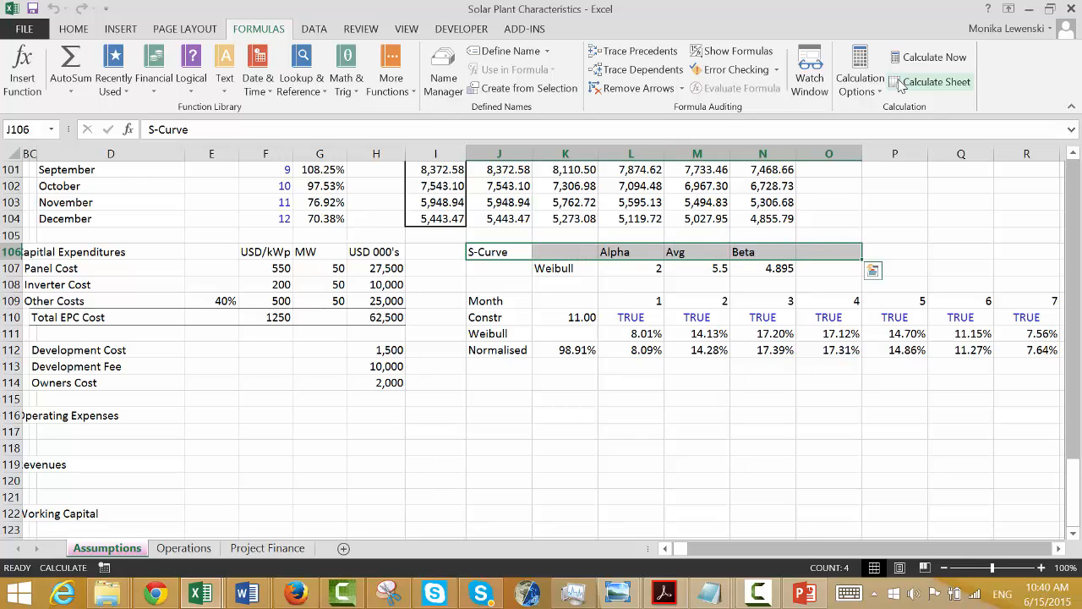
{"action": "key", "text": "Down"}
{"action": "key", "text": "Down"}
{"action": "key", "text": "Down"}
{"action": "key", "text": "Down"}
{"action": "key", "text": "Down"}
{"action": "key", "text": "Down"}
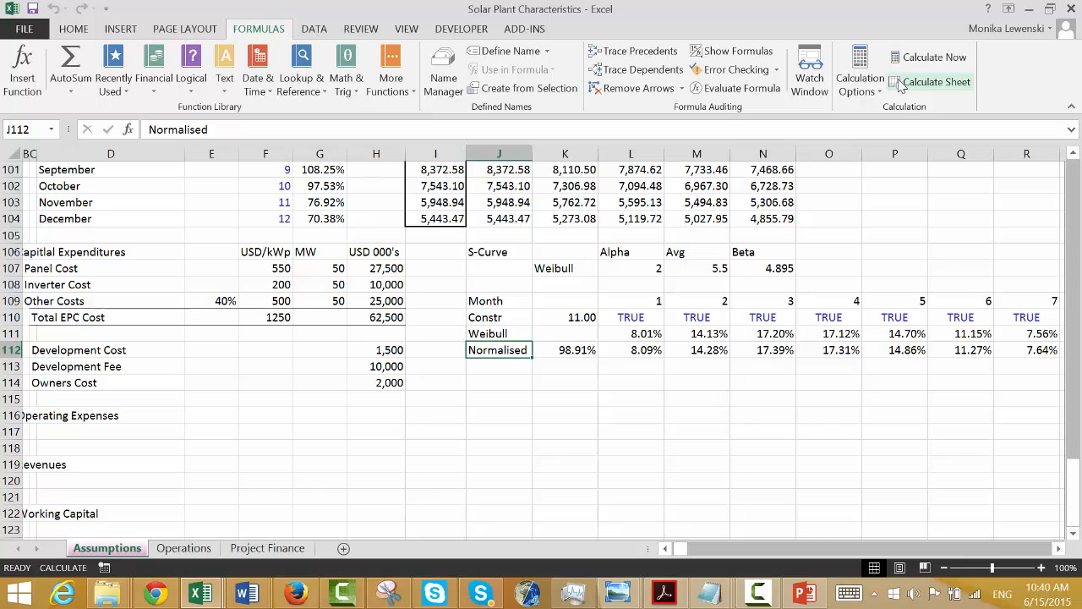
Move the Development Cost, Development Fee and Owners Cost entries in C112:H114 down one row, starting at C113.
{"action": "key", "text": "Left"}
{"action": "key", "text": "Left"}
{"action": "key", "text": "Left"}
{"action": "key", "text": "Left"}
{"action": "key", "text": "Left"}
{"action": "key", "text": "Left"}
{"action": "key", "text": "Left"}
{"action": "key", "text": "Left"}
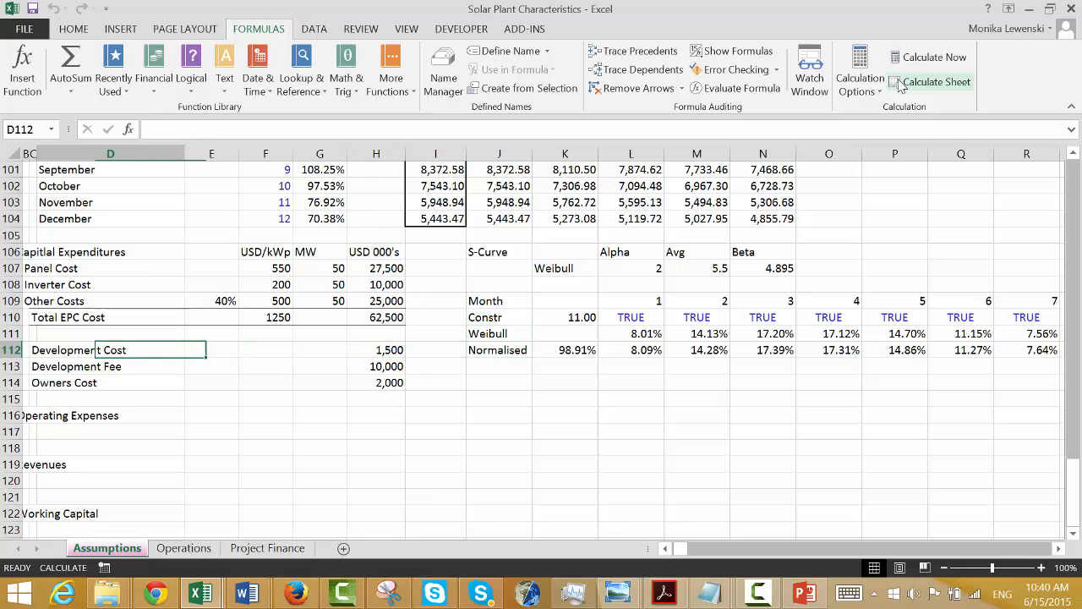
{"action": "key", "text": "Left"}
{"action": "key", "text": "Right"}
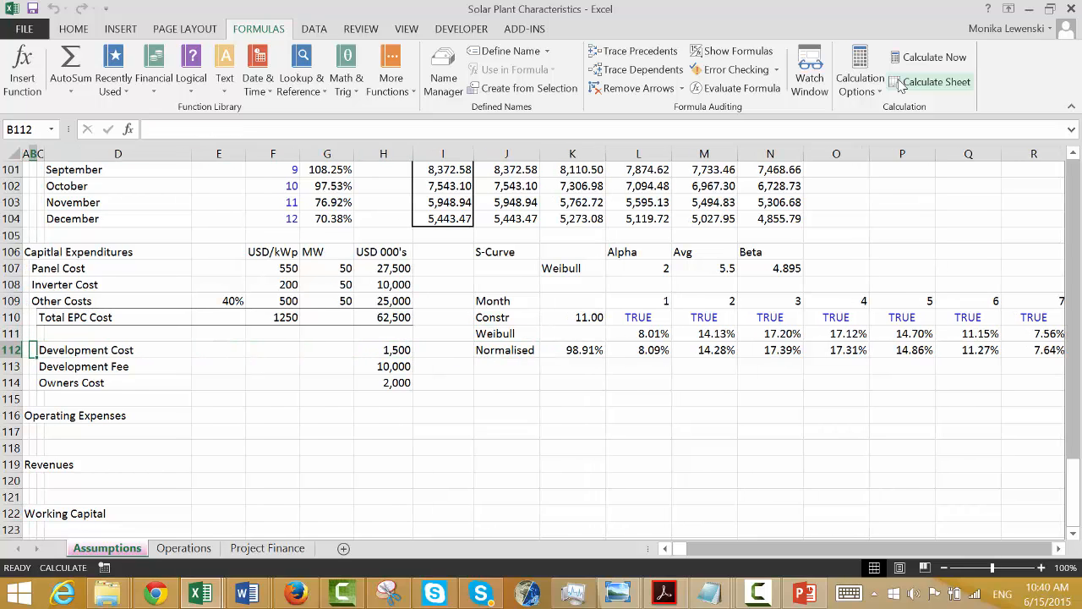
{"action": "key", "text": "Right"}
{"action": "key", "text": "shift+Right"}
{"action": "key", "text": "shift+Right"}
{"action": "key", "text": "shift+Right"}
{"action": "key", "text": "shift+Right"}
{"action": "key", "text": "shift+Right"}
{"action": "key", "text": "shift+Down"}
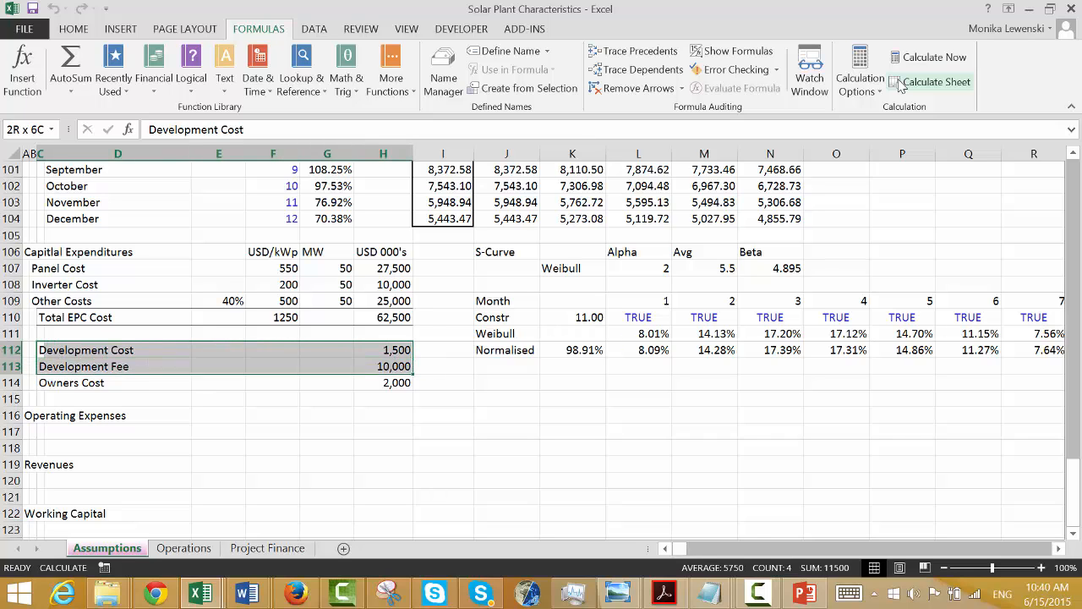
{"action": "key", "text": "shift+Down"}
{"action": "key", "text": "ctrl+x"}
{"action": "key", "text": "Down"}
{"action": "key", "text": "ctrl+v"}
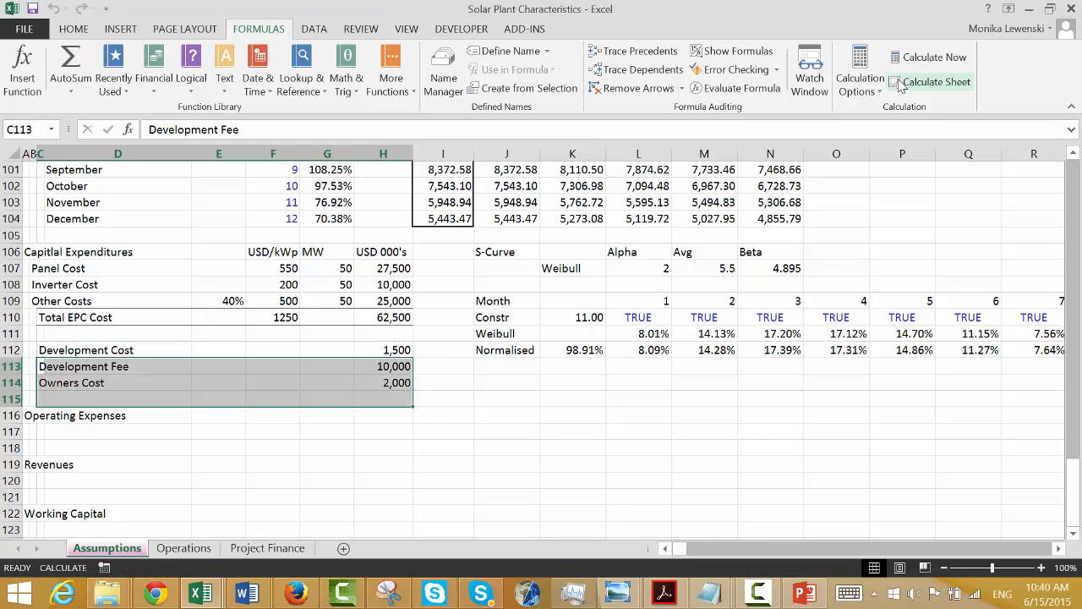
Insert a blank sheet row at row 113, above the Development Cost row.
{"action": "key", "text": "Up"}
{"action": "key", "text": "Up"}
{"action": "key", "text": "Down"}
{"action": "key", "text": "Down"}
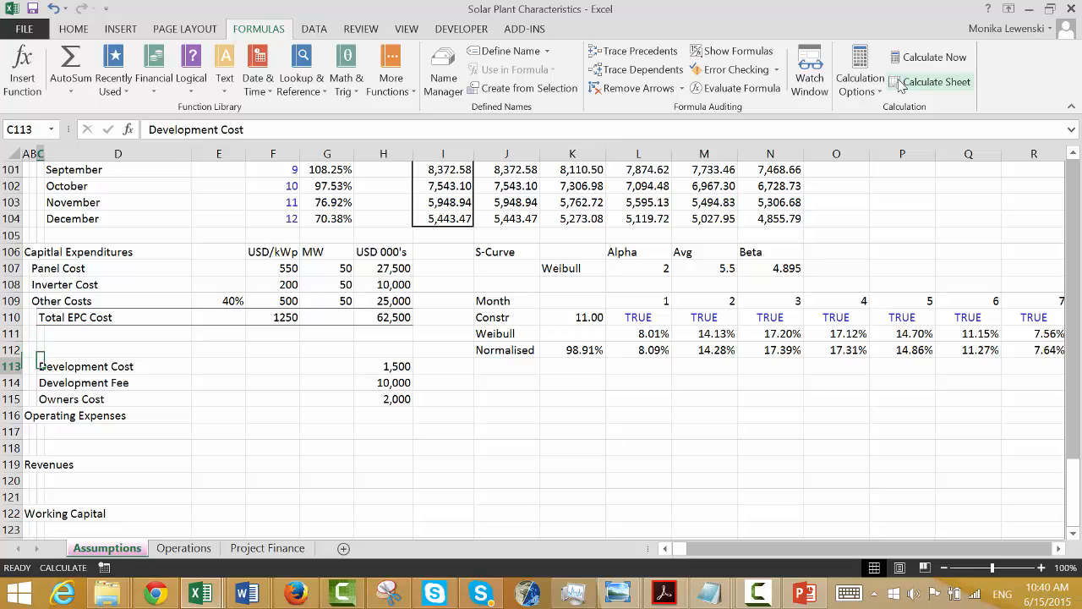
{"action": "key", "text": "Home"}
{"action": "key", "text": "shift+space"}
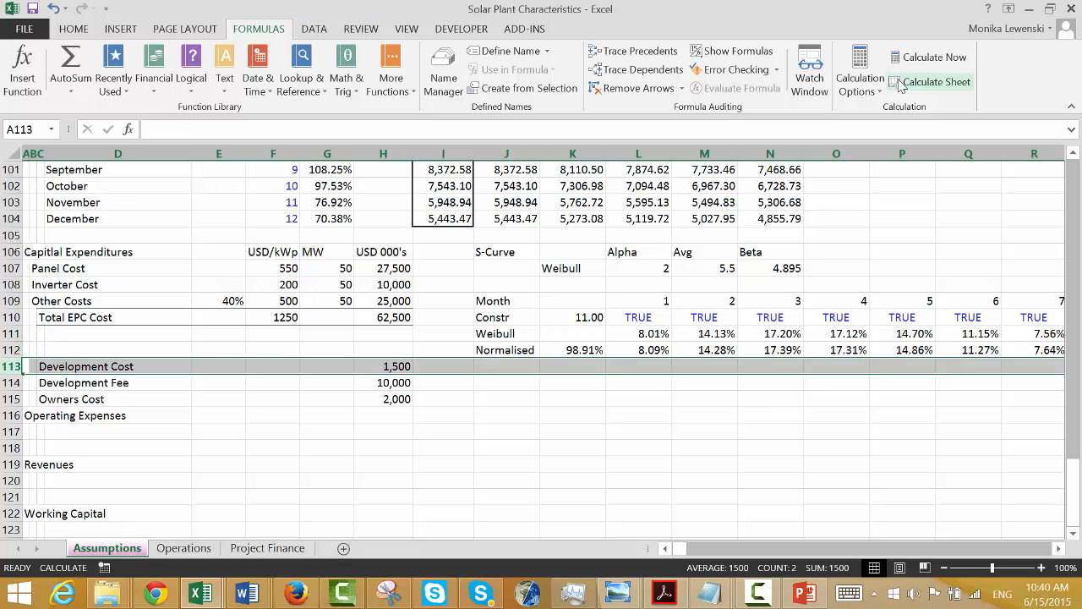
{"action": "key", "text": "ctrl+shift+plus"}
{"action": "key", "text": "Up"}
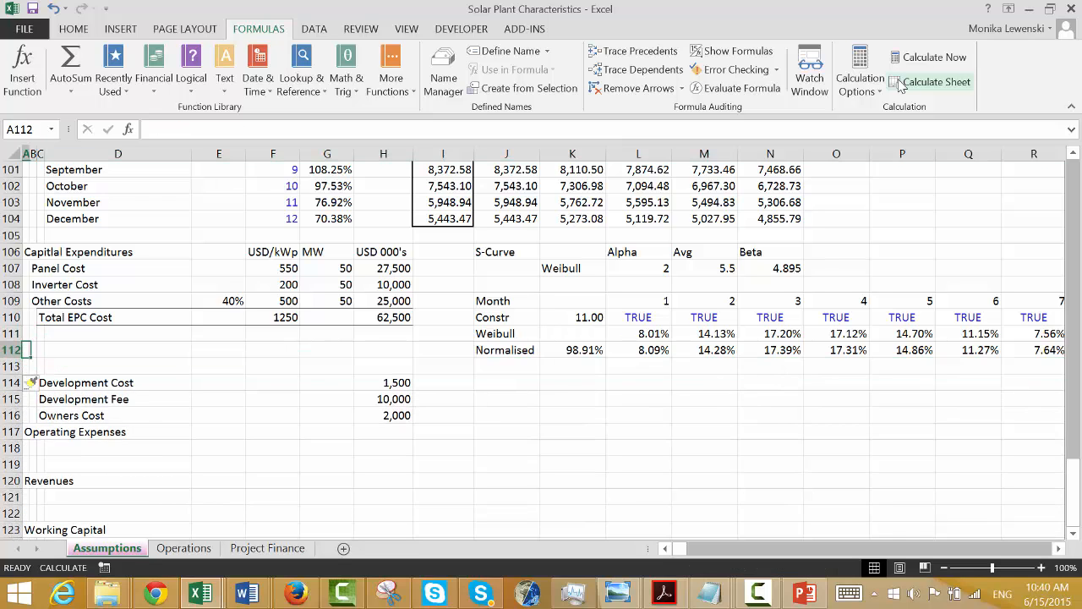
Move the Month, Constr, Weibull and Normalised rows in J109:W112 up one row, starting at J108.
{"action": "key", "text": "Up"}
{"action": "key", "text": "Right"}
{"action": "key", "text": "Right"}
{"action": "key", "text": "Right"}
{"action": "key", "text": "Right"}
{"action": "key", "text": "Right"}
{"action": "key", "text": "Right"}
{"action": "key", "text": "Right"}
{"action": "key", "text": "Right"}
{"action": "key", "text": "Right"}
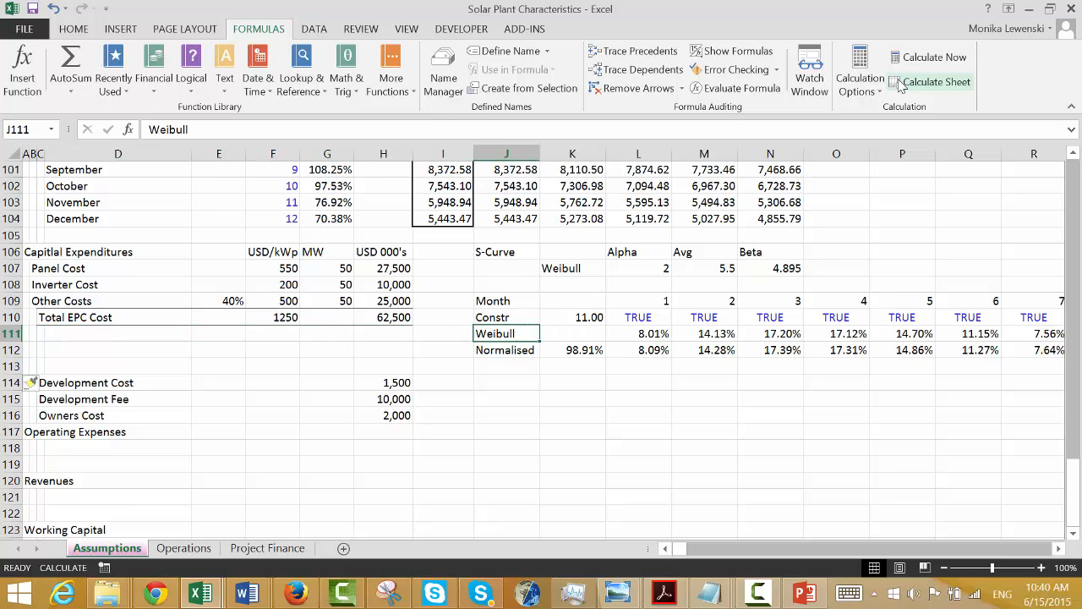
{"action": "key", "text": "Up"}
{"action": "key", "text": "Up"}
{"action": "key", "text": "shift+Down"}
{"action": "key", "text": "shift+Down"}
{"action": "key", "text": "shift+Down"}
{"action": "key", "text": "shift+Right"}
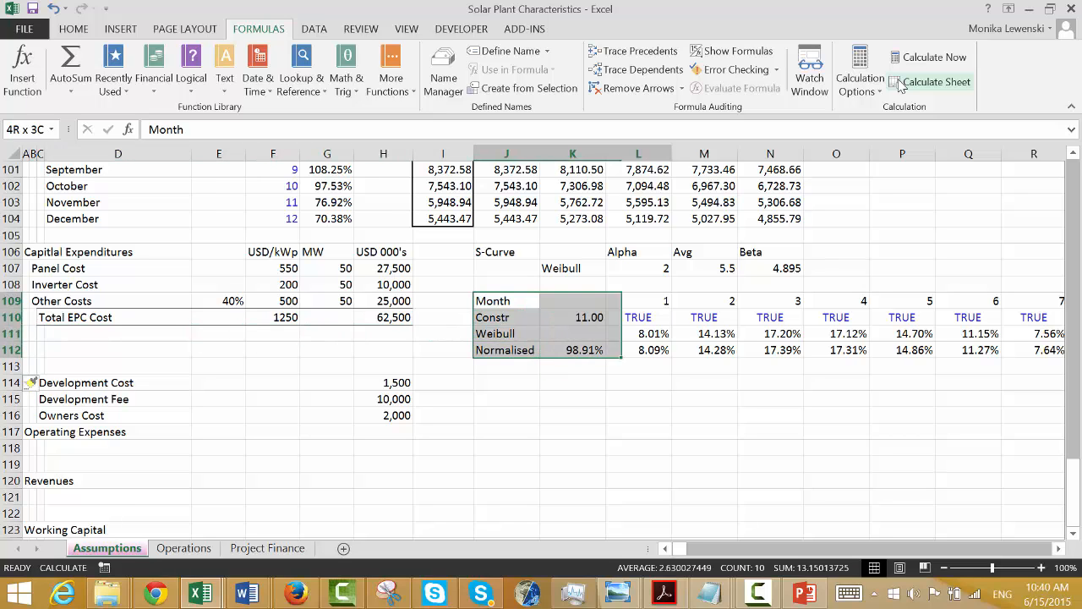
{"action": "key", "text": "shift+Right"}
{"action": "key", "text": "ctrl+shift+Right"}
{"action": "key", "text": "ctrl+x"}
{"action": "key", "text": "Up"}
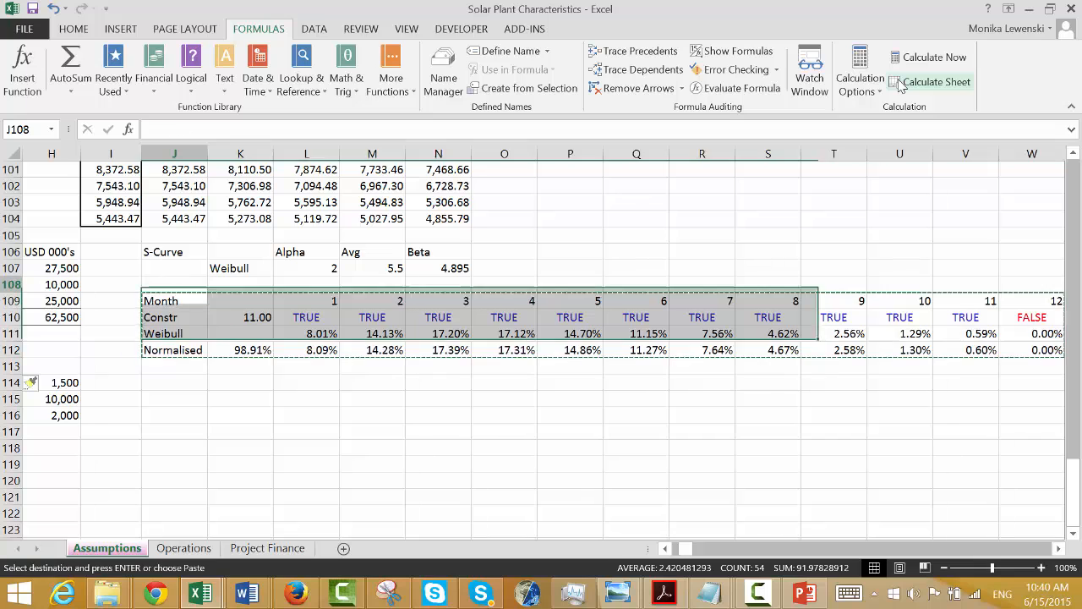
{"action": "key", "text": "ctrl+v"}
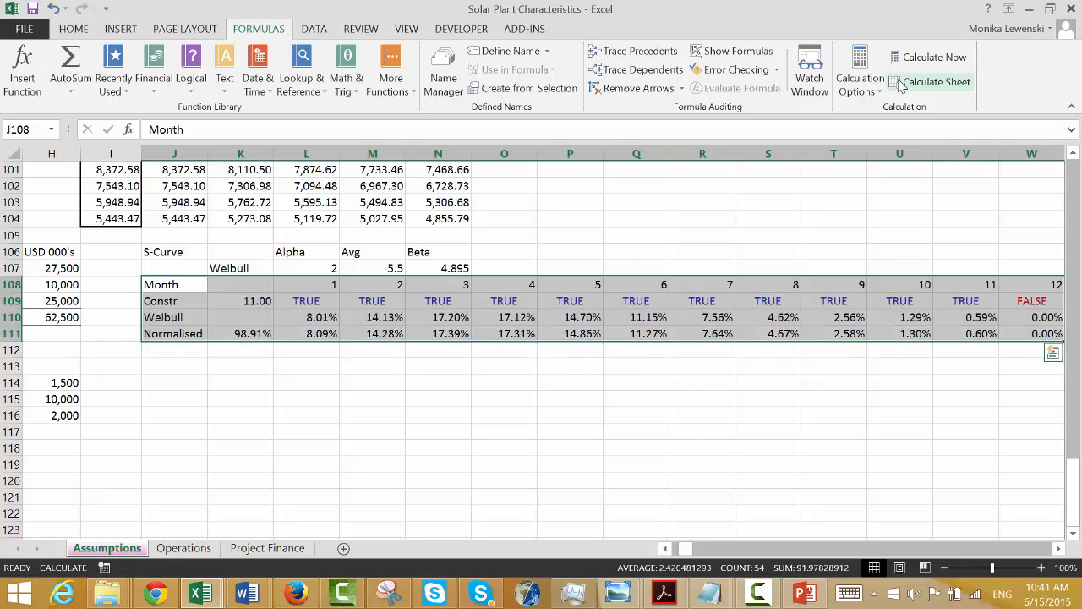
Move the Weibull and Normalised rows in J110:W111 down one row, leaving row 110 empty under Constr.
{"action": "key", "text": "Down"}
{"action": "key", "text": "Down"}
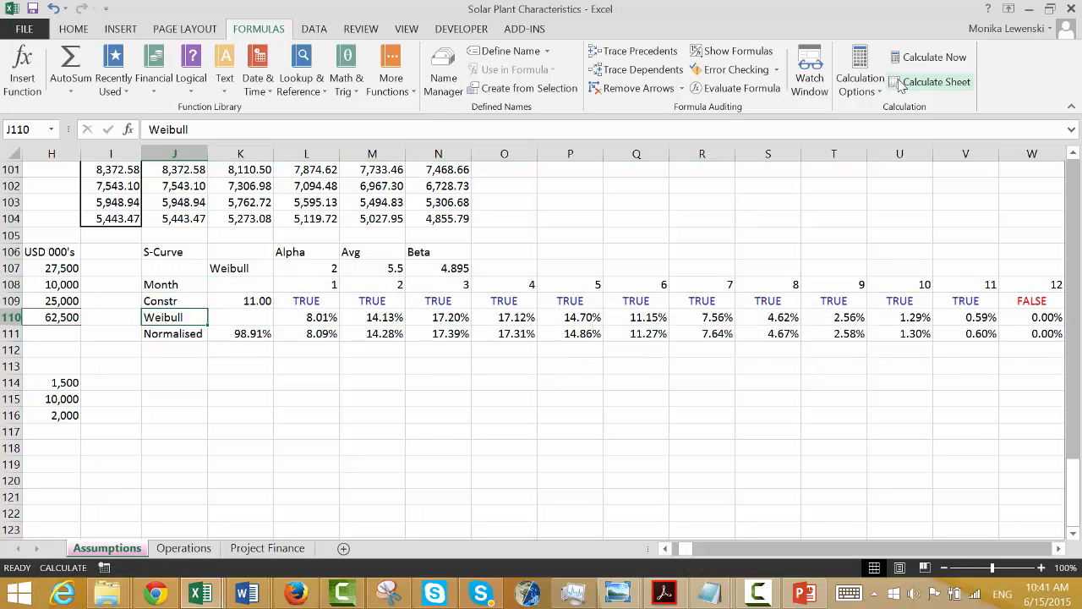
{"action": "key", "text": "shift+space"}
{"action": "key", "text": "shift+BackSpace"}
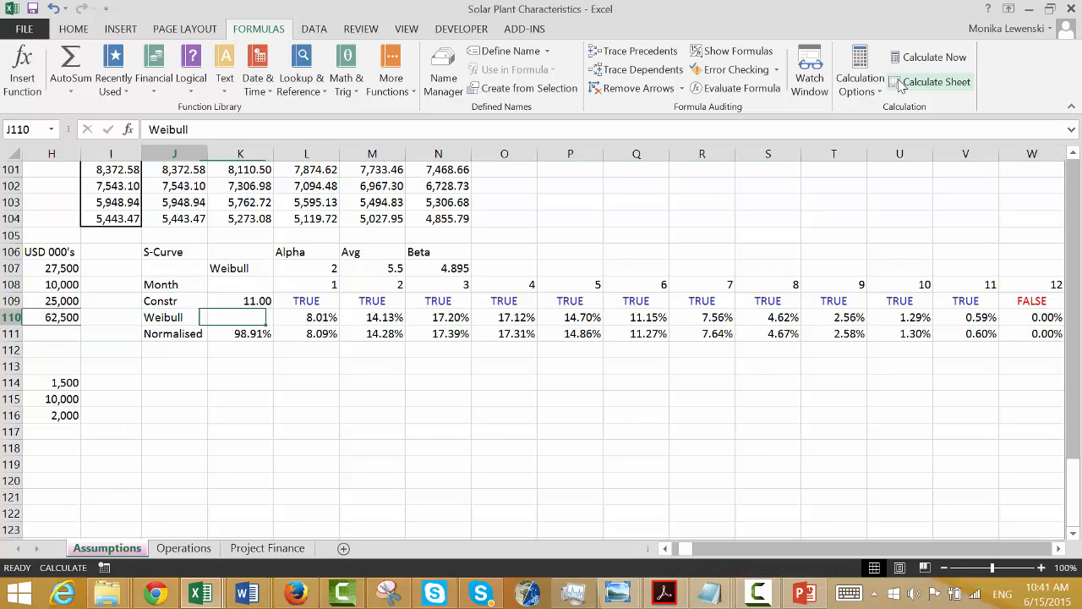
{"action": "key", "text": "ctrl+shift+Right"}
{"action": "key", "text": "ctrl+shift+Right"}
{"action": "key", "text": "shift+Down"}
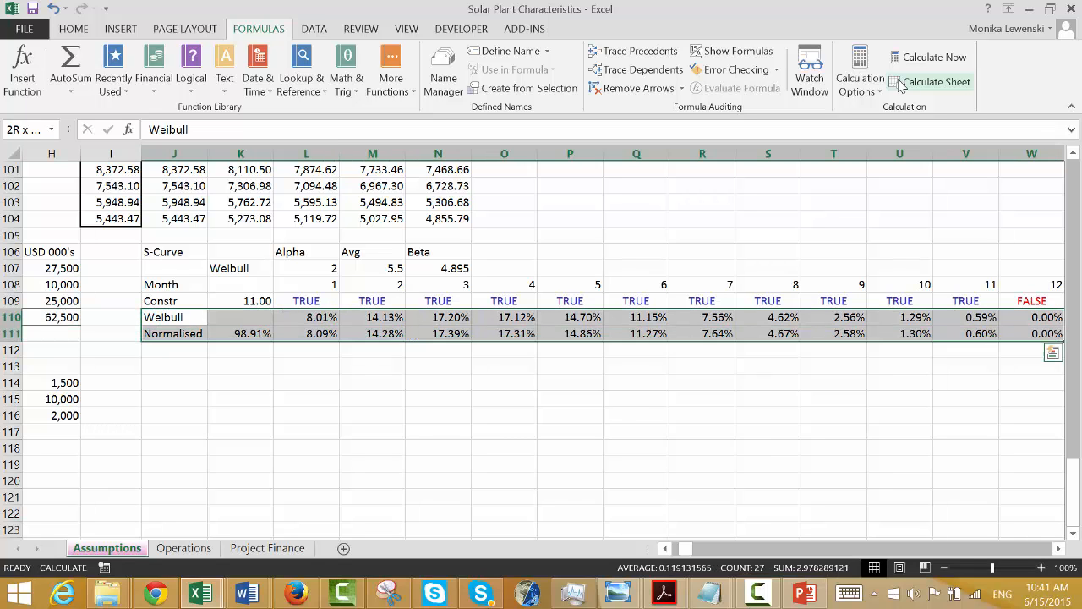
{"action": "key", "text": "ctrl+x"}
{"action": "key", "text": "Down"}
{"action": "key", "text": "ctrl+v"}
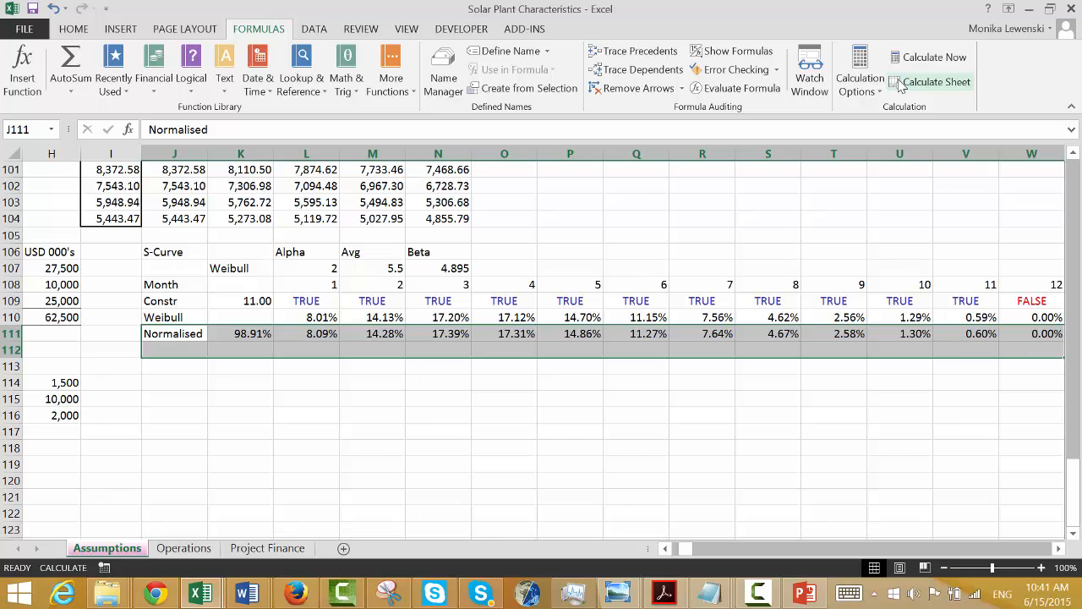
Label the empty row below Constr "Last Month" in J110.
{"action": "key", "text": "Up"}
{"action": "key", "text": "Up"}
{"action": "key", "text": "Up"}
{"action": "key", "text": "Down"}
{"action": "key", "text": "Down"}
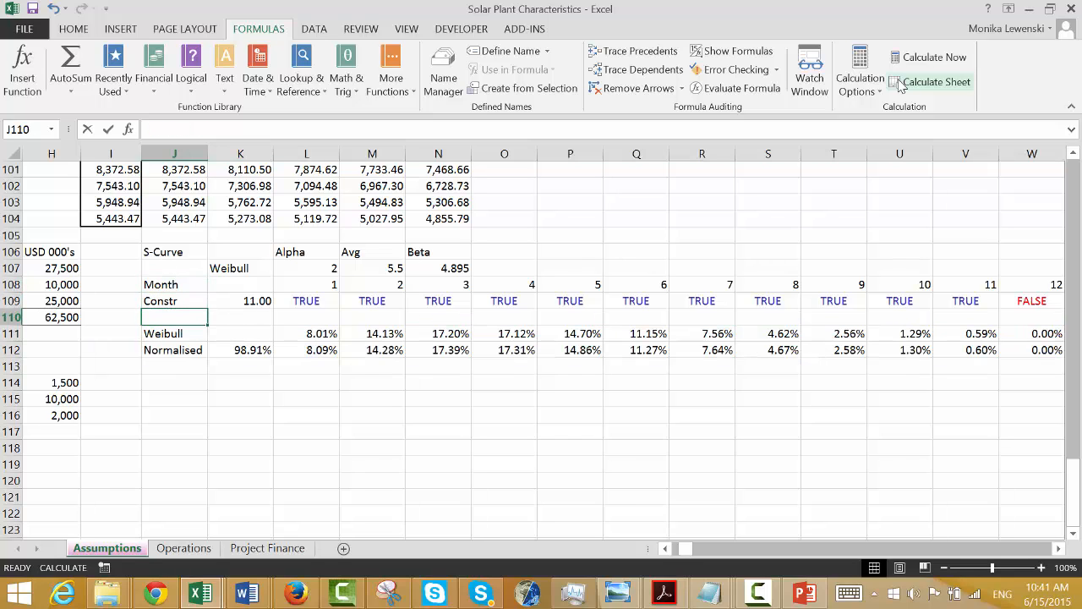
{"action": "type", "text": "Last Mo"}
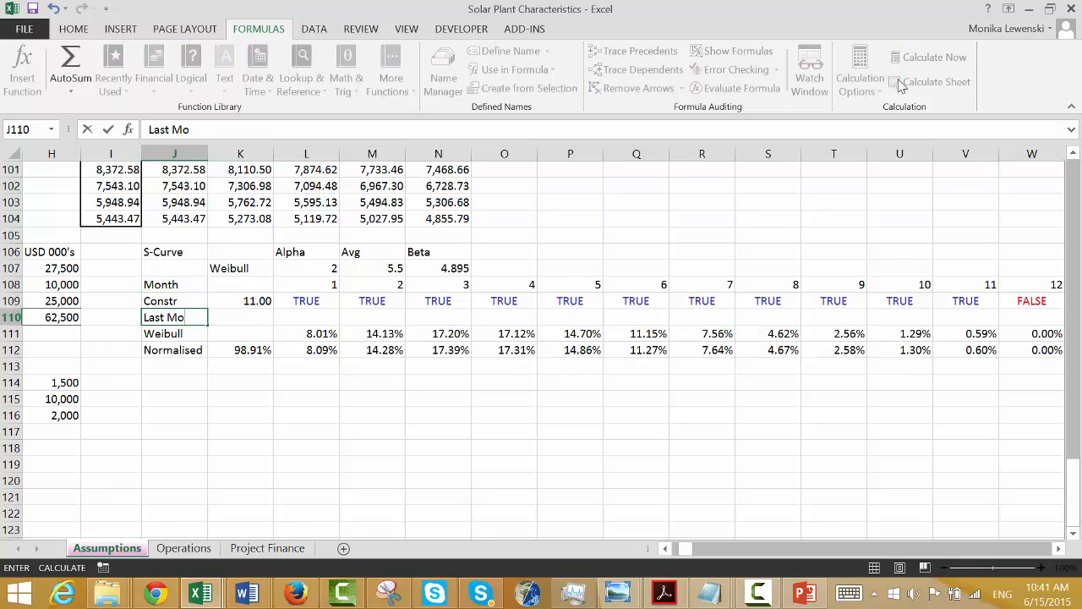
{"action": "type", "text": "nth"}
{"action": "key", "text": "Return"}
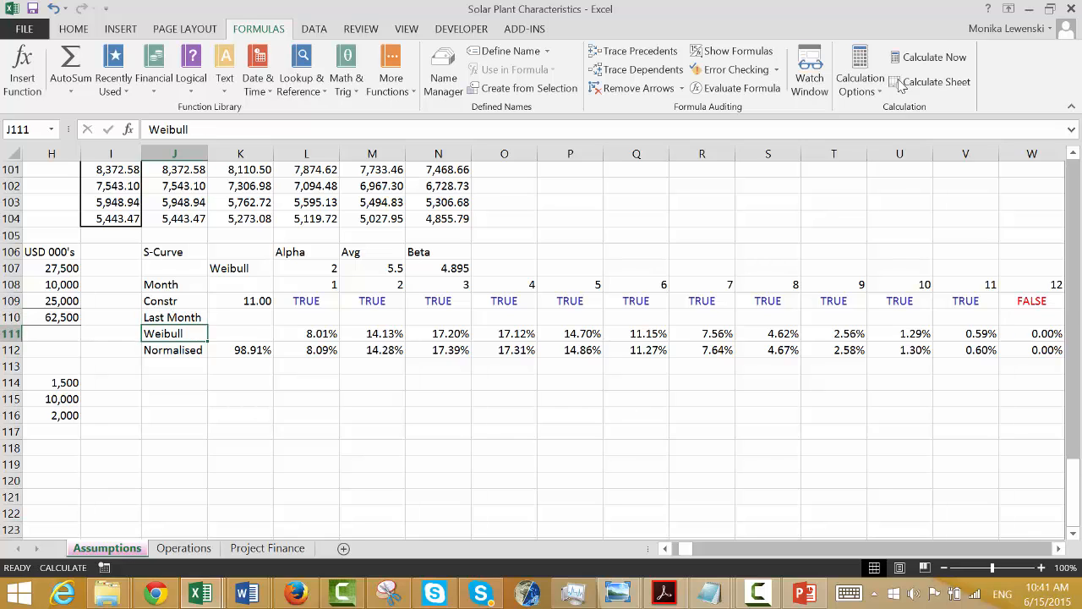
Enter the last-month flag formula =L108=$K$109 in L110.
{"action": "key", "text": "Up"}
{"action": "key", "text": "Right"}
{"action": "key", "text": "Right"}
{"action": "type", "text": "="}
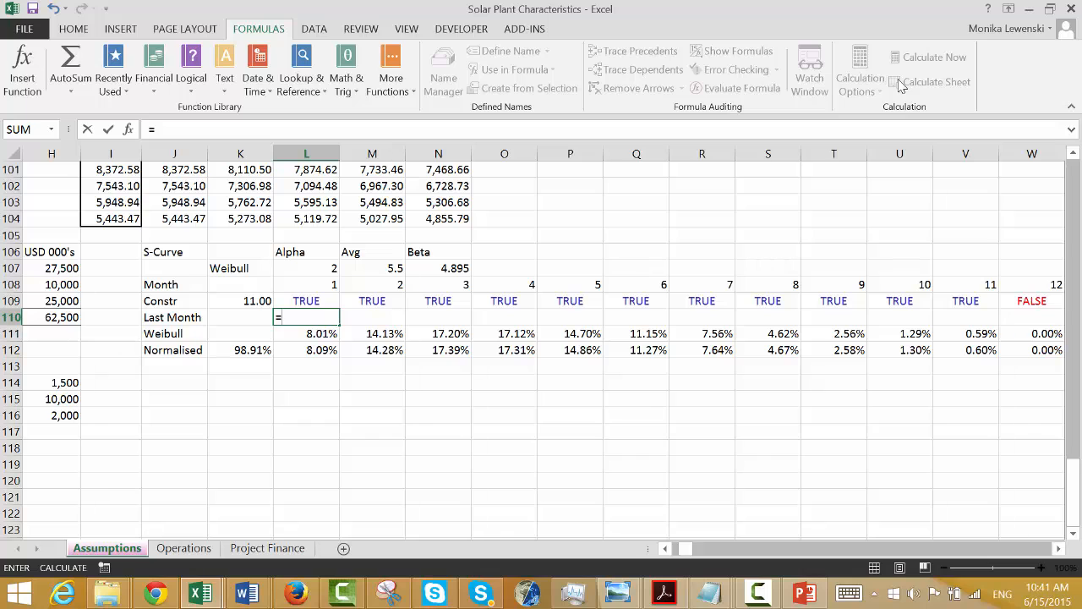
{"action": "key", "text": "Up"}
{"action": "key", "text": "Up"}
{"action": "type", "text": "="}
{"action": "key", "text": "Up"}
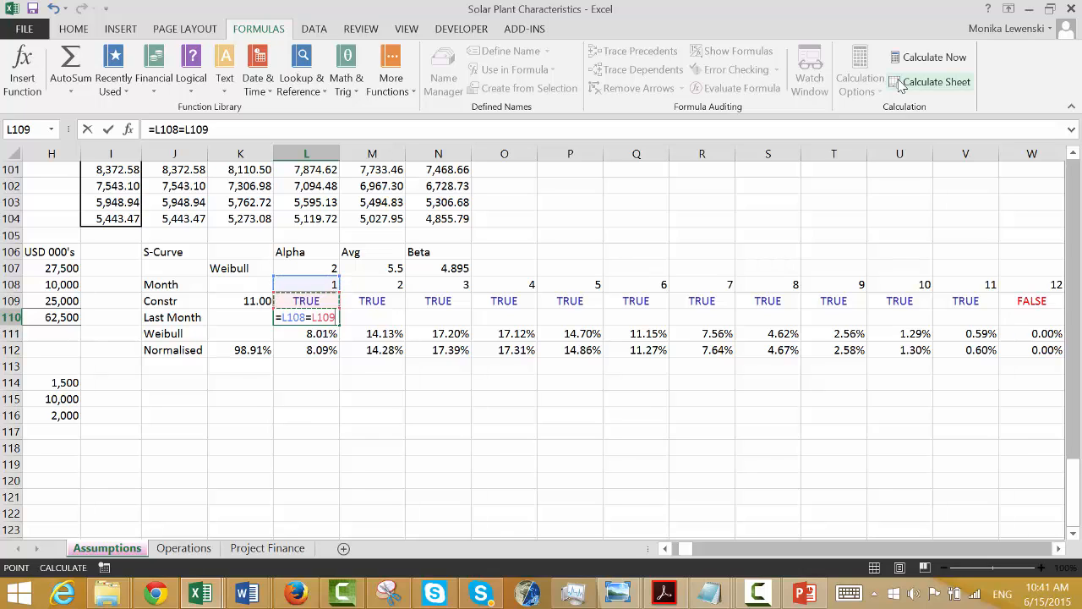
{"action": "key", "text": "Left"}
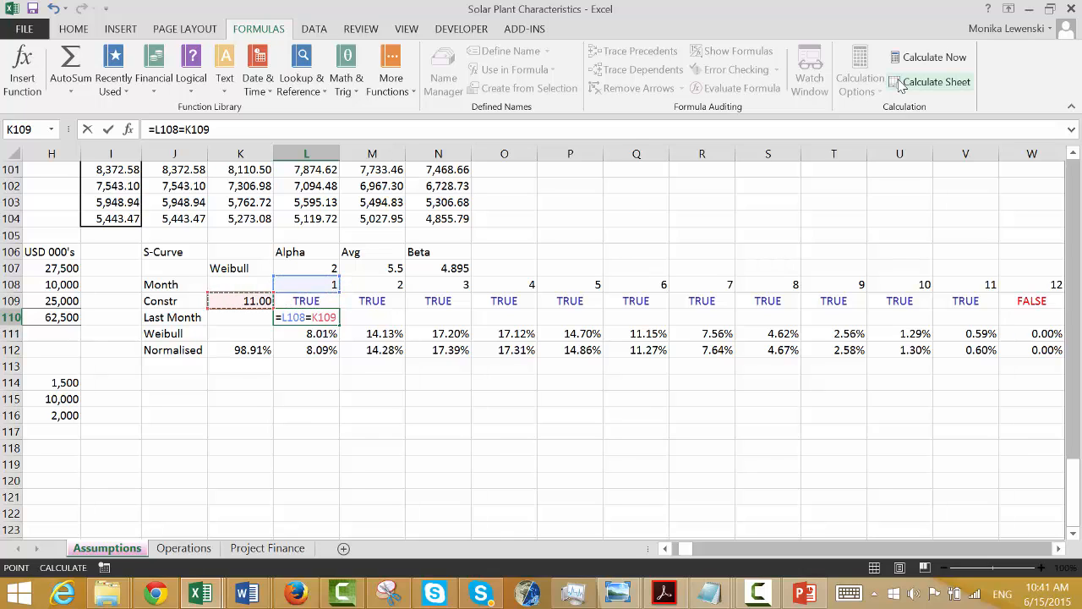
{"action": "key", "text": "F5"}
{"action": "key", "text": "Escape"}
{"action": "key", "text": "F4"}
{"action": "key", "text": "Return"}
{"action": "key", "text": "Up"}
{"action": "key", "text": "shift+Right"}
{"action": "key", "text": "Left"}
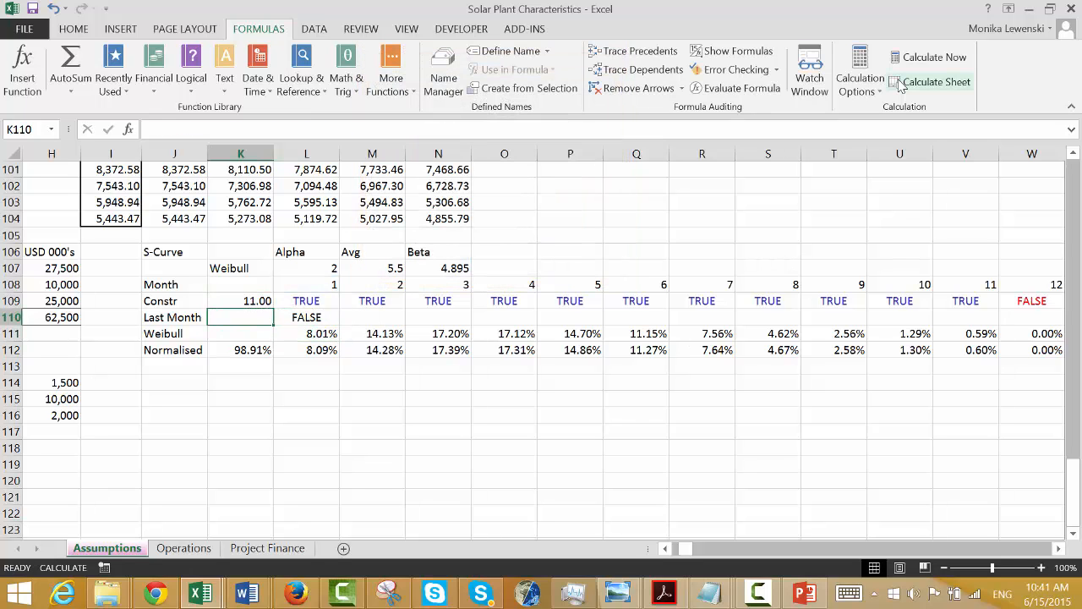
{"action": "key", "text": "Right"}
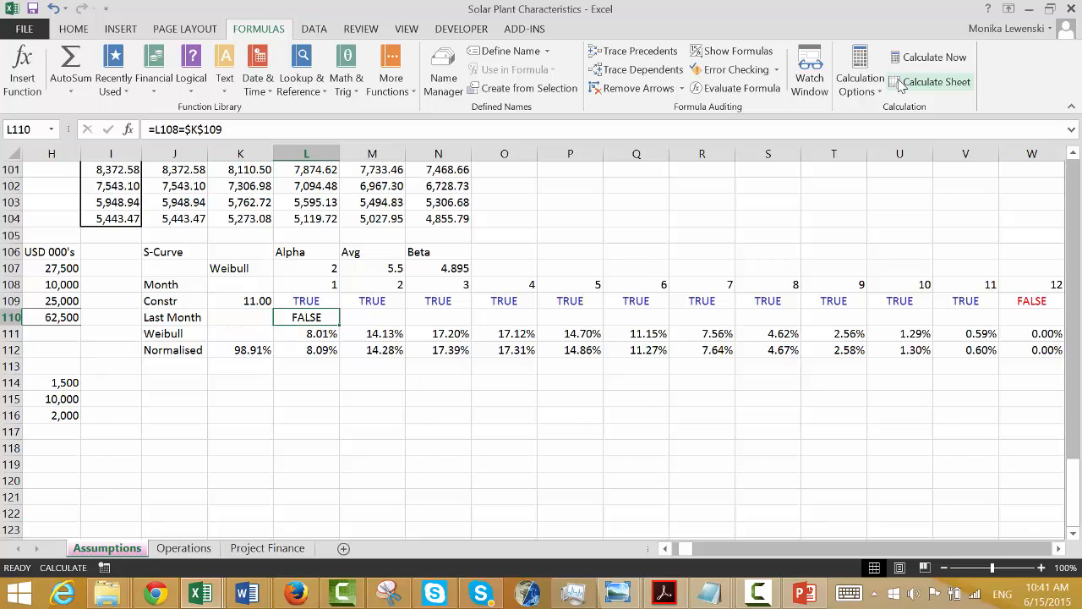
Copy the last-month flag formula across to W110 and apply the TRUE/FALSE colour formatting to L110:W110.
{"action": "key", "text": "ctrl+shift+r"}
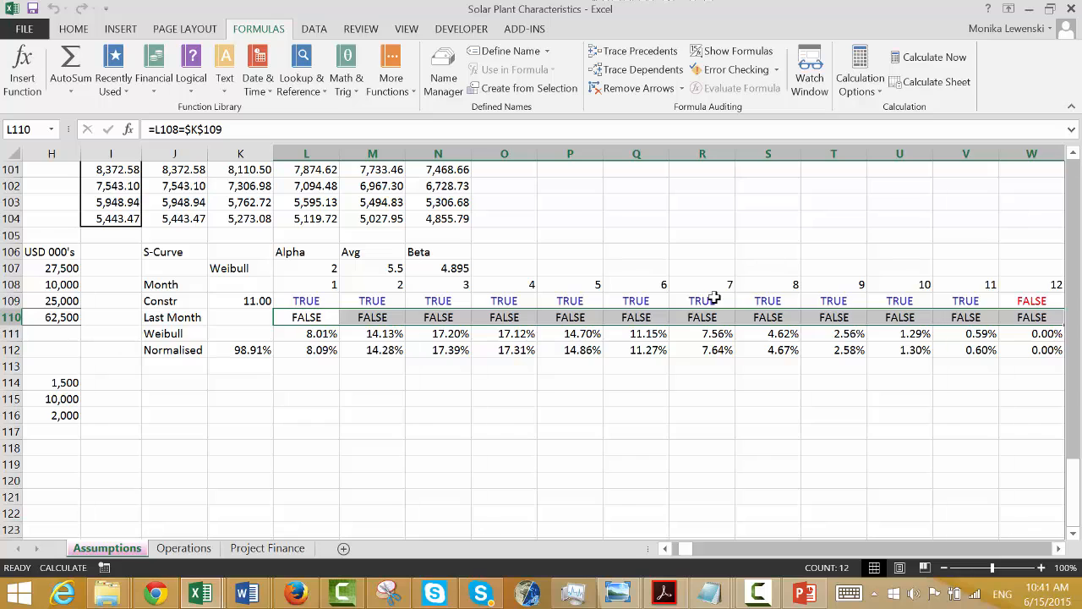
{"action": "key", "text": "Left"}
{"action": "key", "text": "Right"}
{"action": "key", "text": "ctrl+shift+Right"}
{"action": "key", "text": "ctrl+shift+t"}
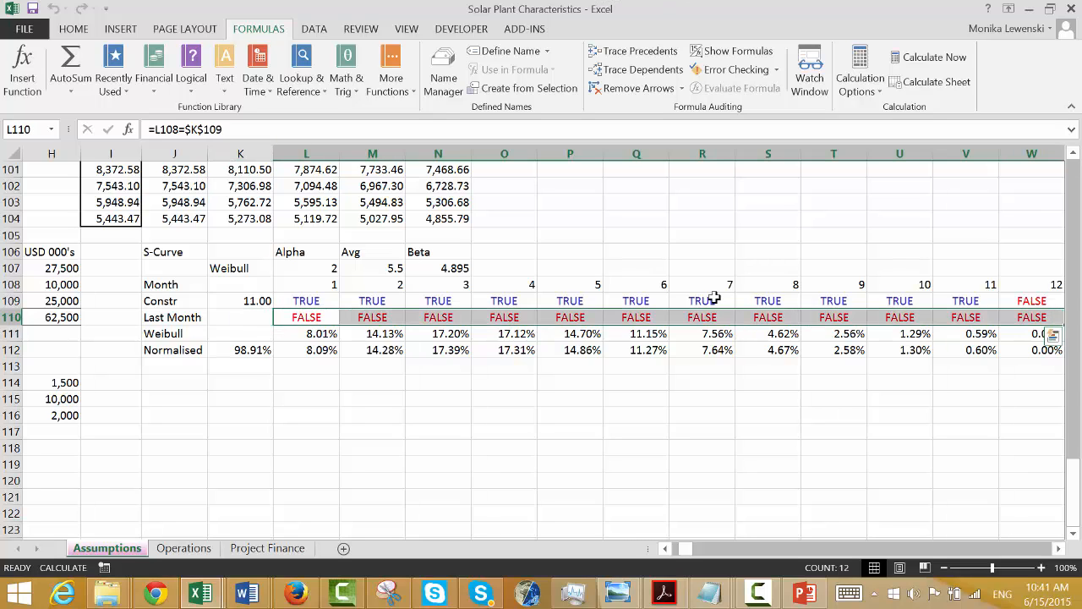
Check the Last Month formulas and flags along row 110 from month 1 to month 12.
{"action": "key", "text": "Right"}
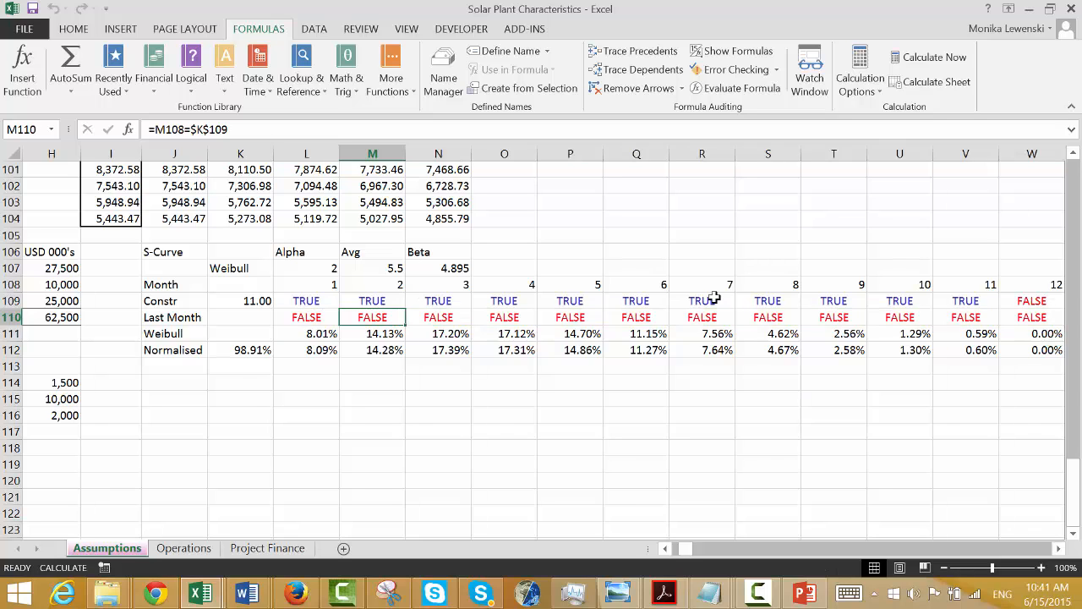
{"action": "key", "text": "Left"}
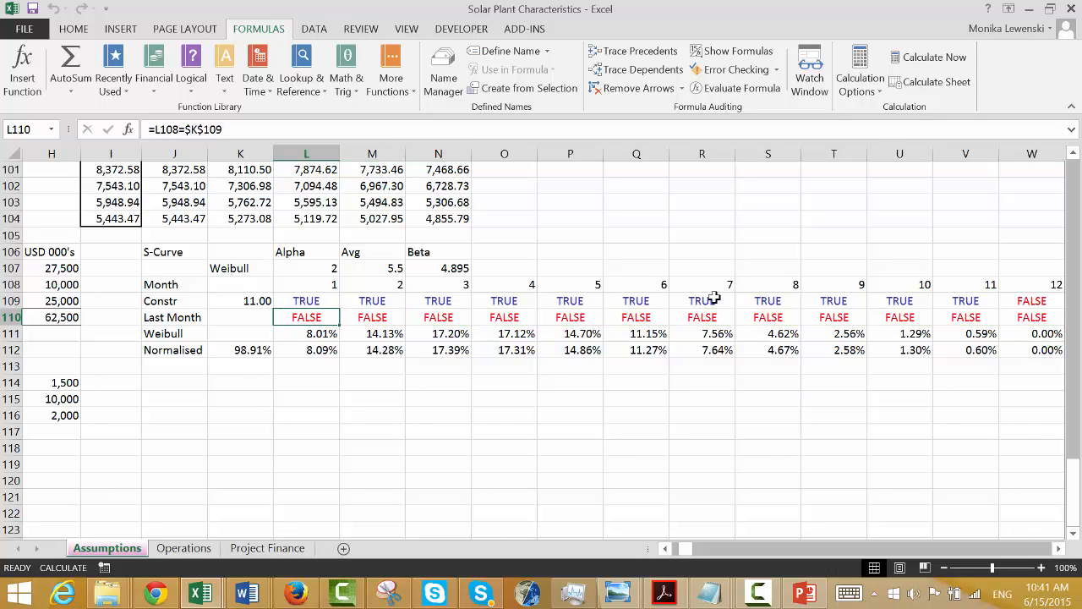
{"action": "key", "text": "F2"}
{"action": "key", "text": "Return"}
{"action": "key", "text": "Up"}
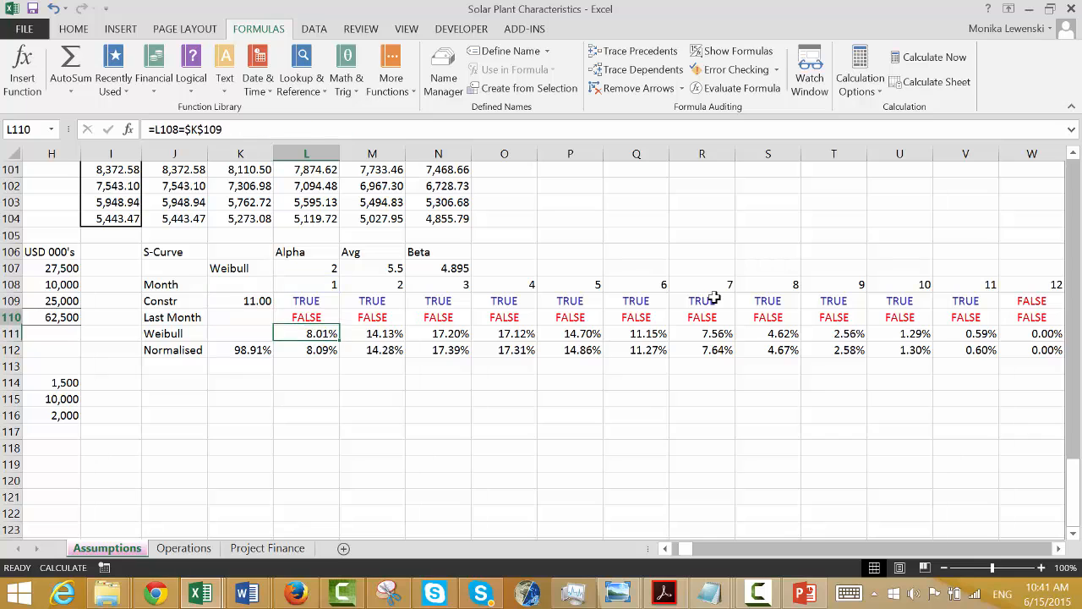
{"action": "key", "text": "Right"}
{"action": "key", "text": "Right"}
{"action": "key", "text": "Right"}
{"action": "key", "text": "Right"}
{"action": "key", "text": "Right"}
{"action": "key", "text": "Right"}
{"action": "key", "text": "Right"}
{"action": "key", "text": "Right"}
{"action": "key", "text": "Right"}
{"action": "key", "text": "Right"}
{"action": "key", "text": "Right"}
{"action": "key", "text": "Right"}
{"action": "key", "text": "Left"}
{"action": "key", "text": "Left"}
{"action": "key", "text": "Left"}
{"action": "key", "text": "Left"}
{"action": "key", "text": "Left"}
{"action": "key", "text": "Left"}
{"action": "key", "text": "Left"}
{"action": "key", "text": "Left"}
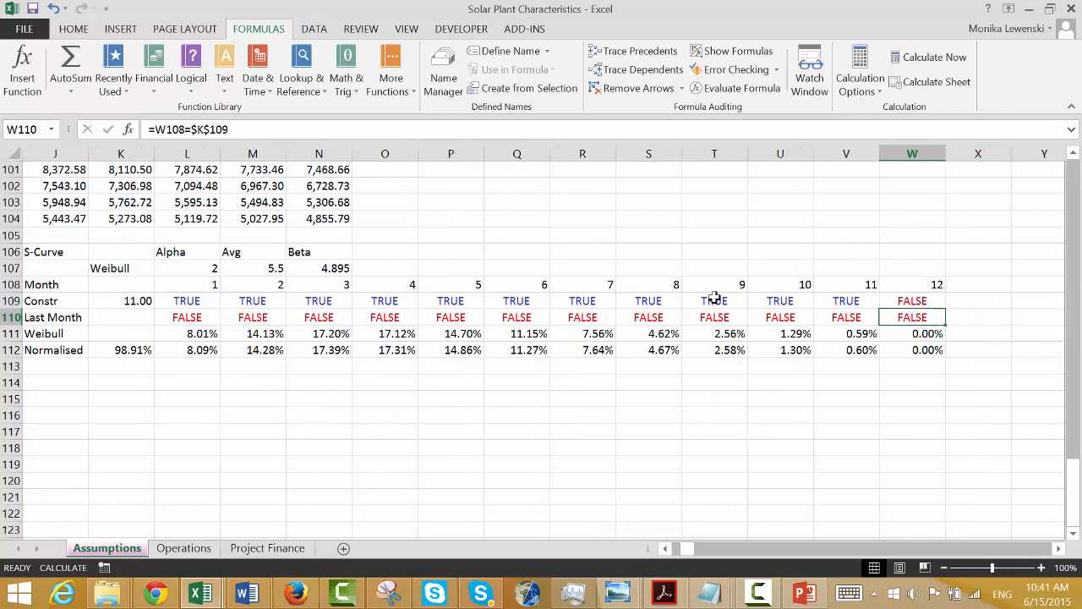
Check the last-month flag formula in L110 and recalculate the sheet.
{"action": "key", "text": "Left"}
{"action": "key", "text": "Left"}
{"action": "key", "text": "Left"}
{"action": "key", "text": "Left"}
{"action": "key", "text": "Left"}
{"action": "key", "text": "Left"}
{"action": "key", "text": "Left"}
{"action": "key", "text": "Left"}
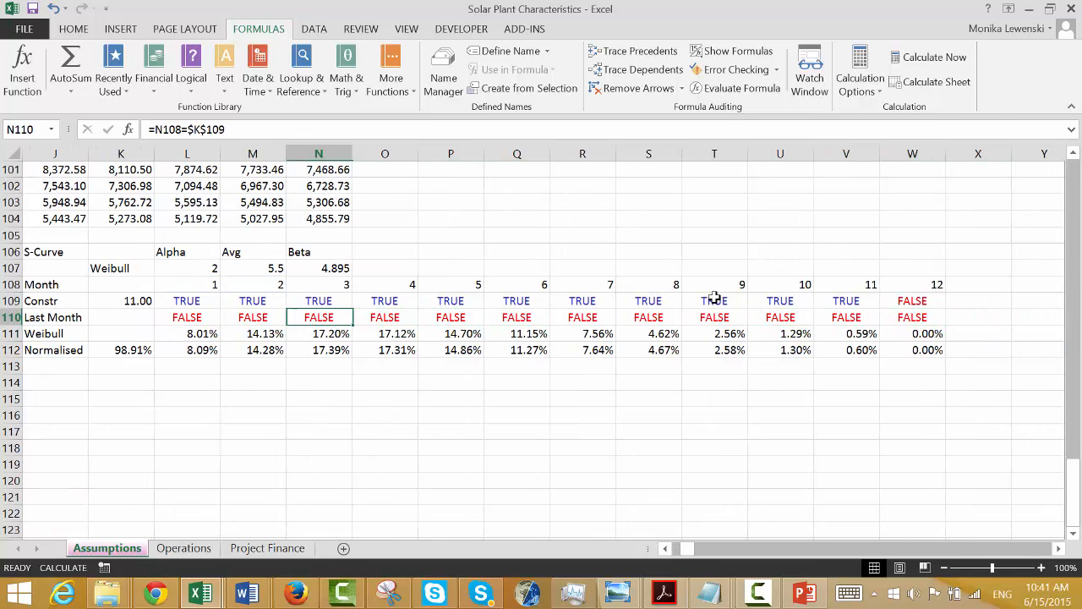
{"action": "key", "text": "Right"}
{"action": "key", "text": "Right"}
{"action": "key", "text": "Right"}
{"action": "key", "text": "Right"}
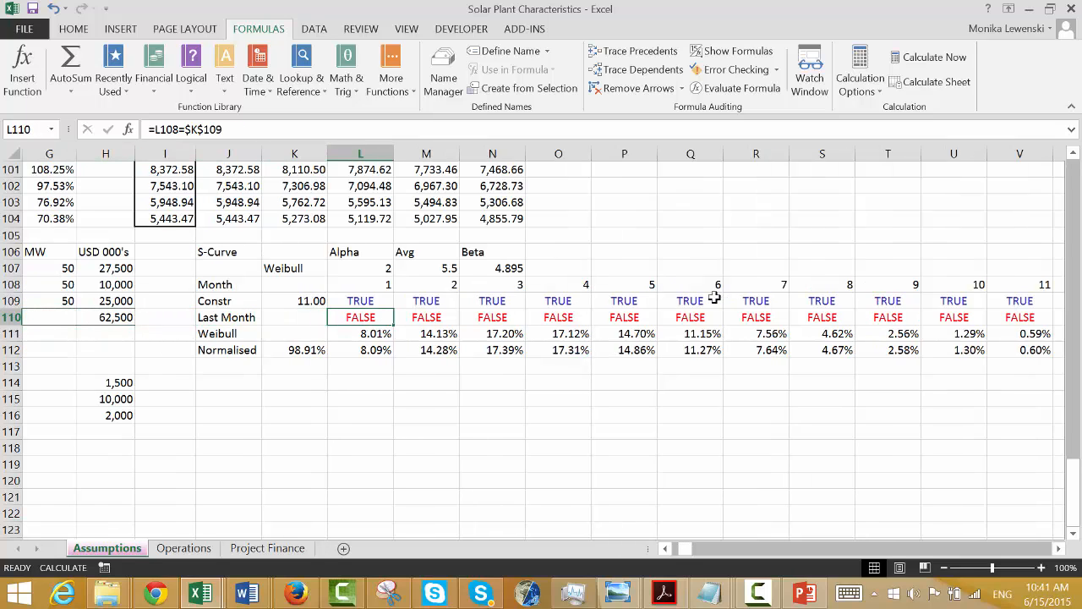
{"action": "key", "text": "F2"}
{"action": "key", "text": "Return"}
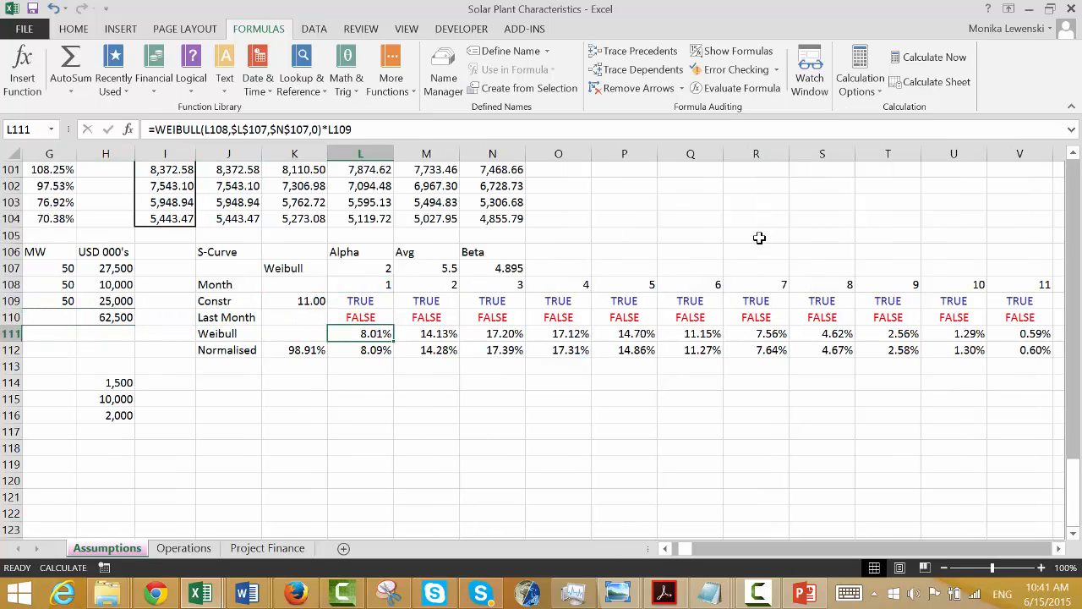
{"action": "left_click", "coordinate": [931, 82]}
Label the empty row below Normalised "Cumulative" in J113.
{"action": "key", "text": "Down"}
{"action": "key", "text": "Left"}
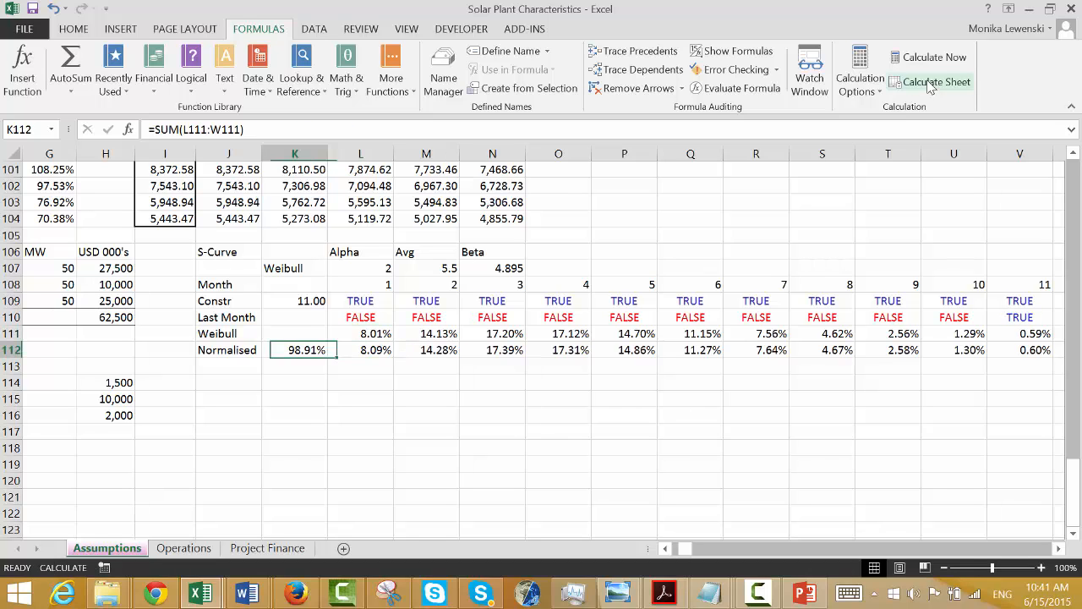
{"action": "key", "text": "Down"}
{"action": "key", "text": "Left"}
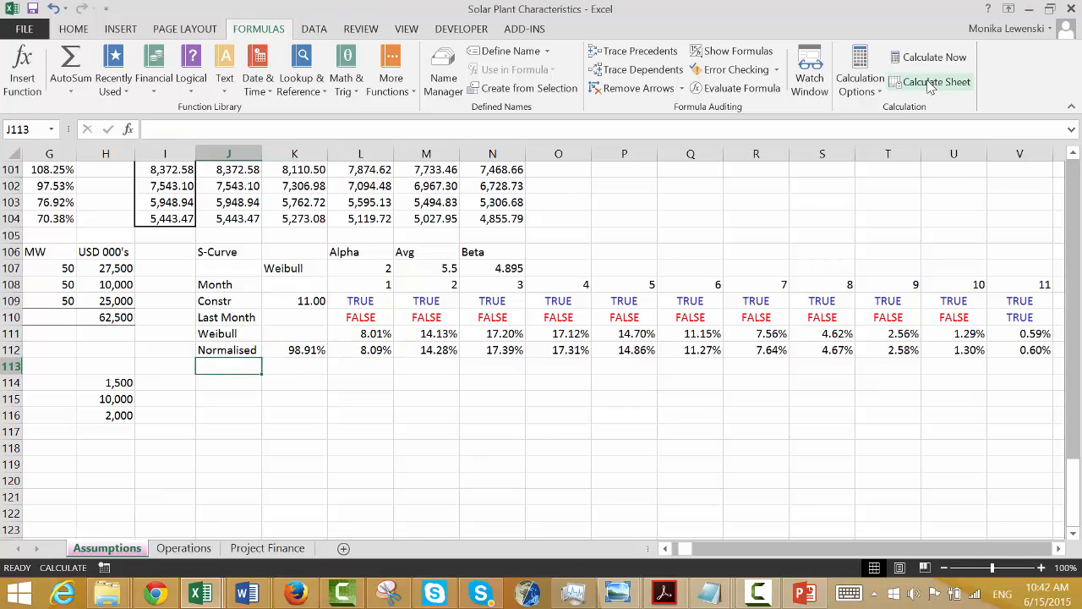
{"action": "type", "text": "Wiit"}
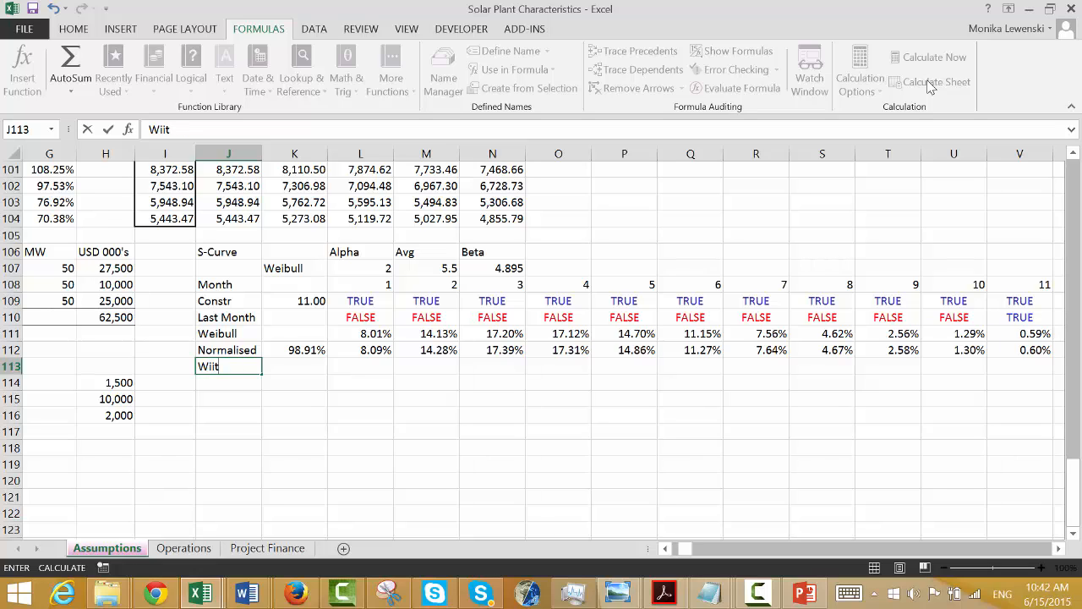
{"action": "type", "text": "Cumulative"}
{"action": "key", "text": "Return"}
{"action": "key", "text": "Up"}
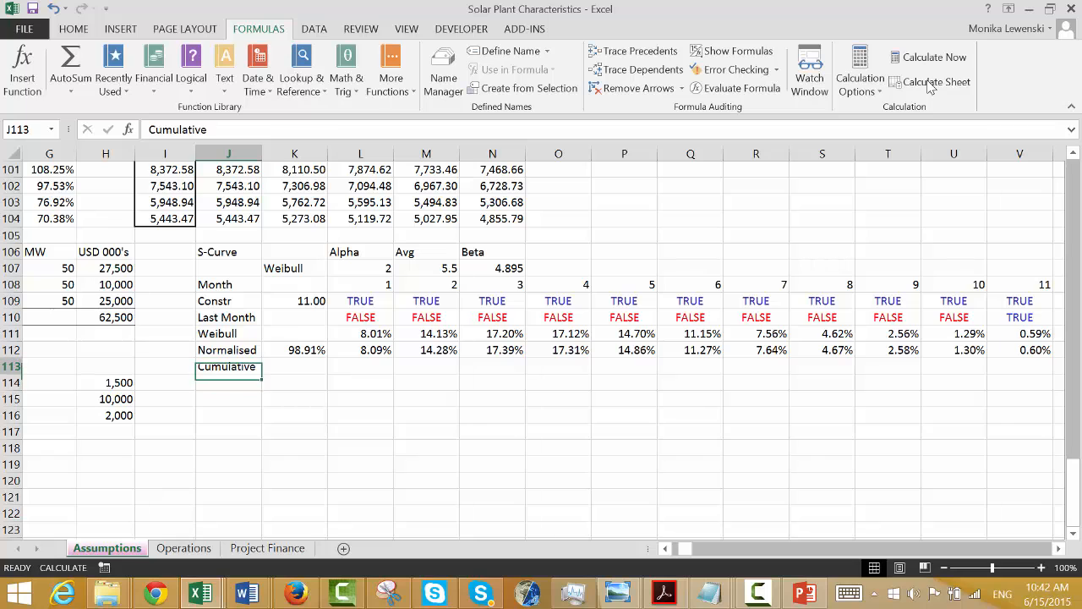
Enter the cumulative formula =K113+L112 in L113.
{"action": "key", "text": "Right"}
{"action": "key", "text": "Right"}
{"action": "key", "text": "Right"}
{"action": "key", "text": "Left"}
{"action": "type", "text": "="}
{"action": "key", "text": "Left"}
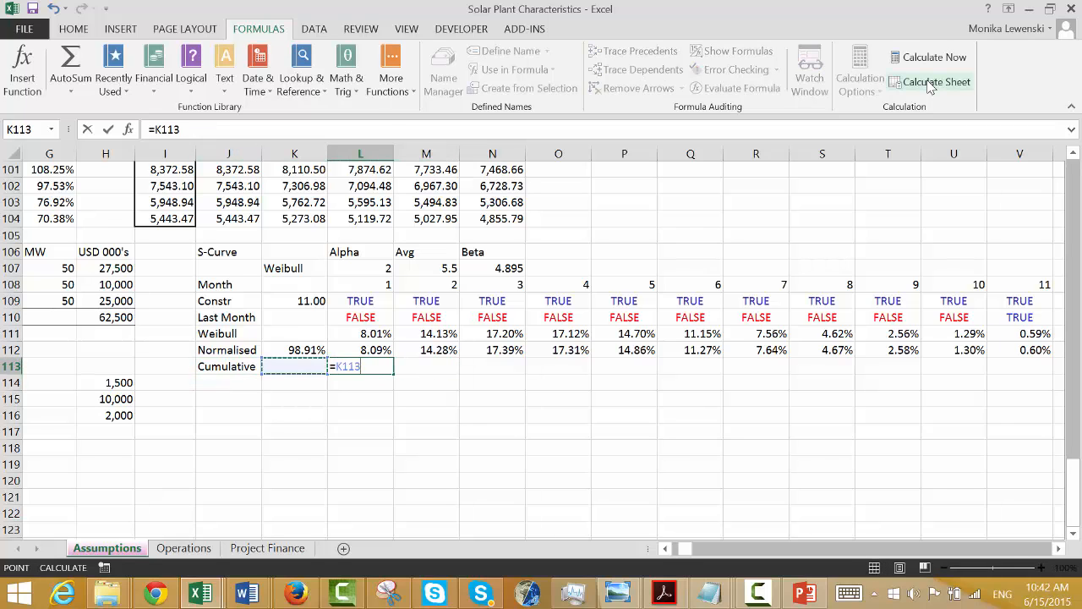
{"action": "type", "text": "+"}
{"action": "key", "text": "Up"}
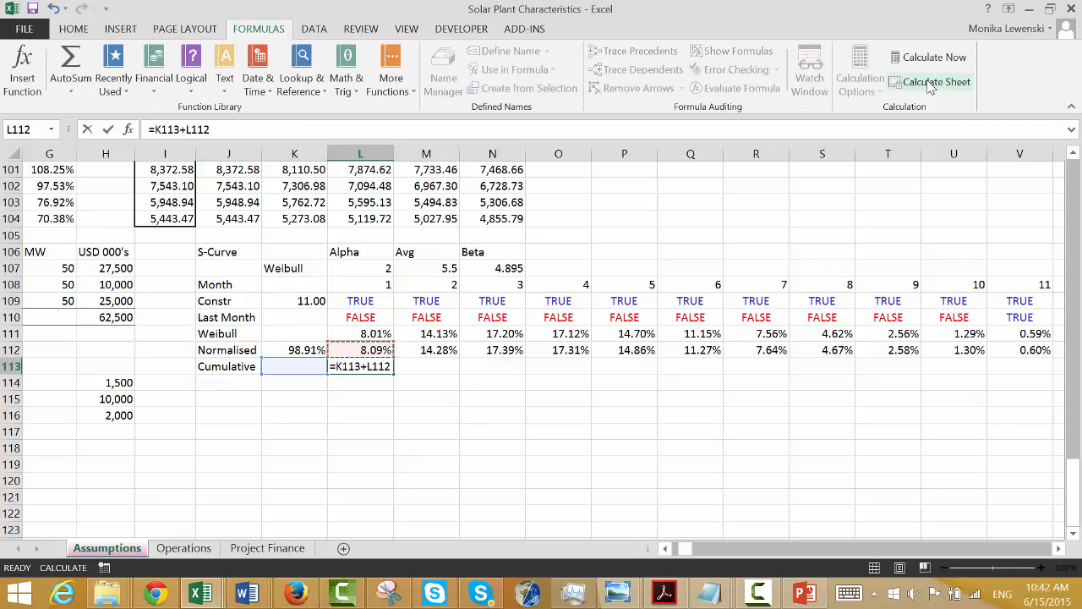
{"action": "key", "text": "Return"}
{"action": "key", "text": "Up"}
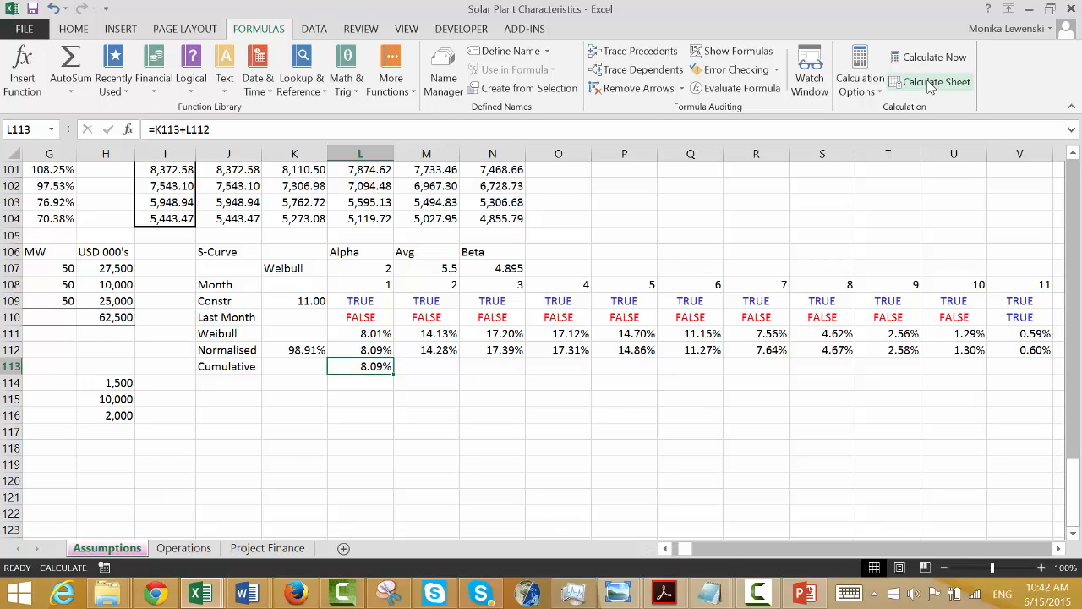
Copy the cumulative formula across from L113 to W113 and recalculate the sheet.
{"action": "key", "text": "shift+Right"}
{"action": "key", "text": "shift+Right"}
{"action": "key", "text": "shift+Right"}
{"action": "key", "text": "shift+Right"}
{"action": "key", "text": "shift+Right"}
{"action": "key", "text": "shift+Right"}
{"action": "key", "text": "shift+Right"}
{"action": "key", "text": "shift+Right"}
{"action": "key", "text": "shift+Right"}
{"action": "key", "text": "shift+Right"}
{"action": "key", "text": "shift+Right"}
{"action": "key", "text": "ctrl+r"}
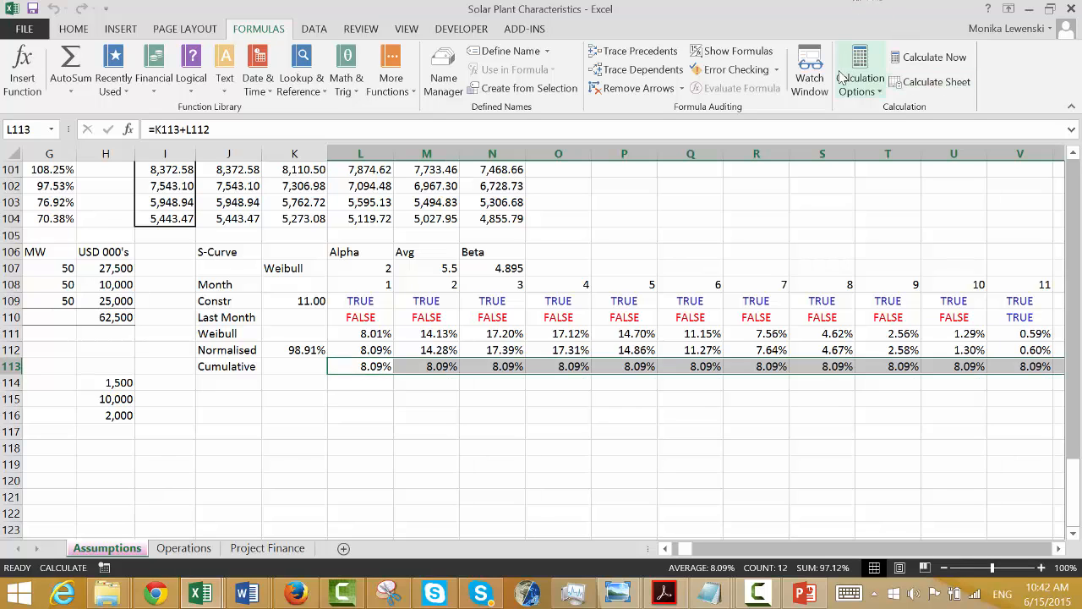
{"action": "left_click", "coordinate": [897, 88]}
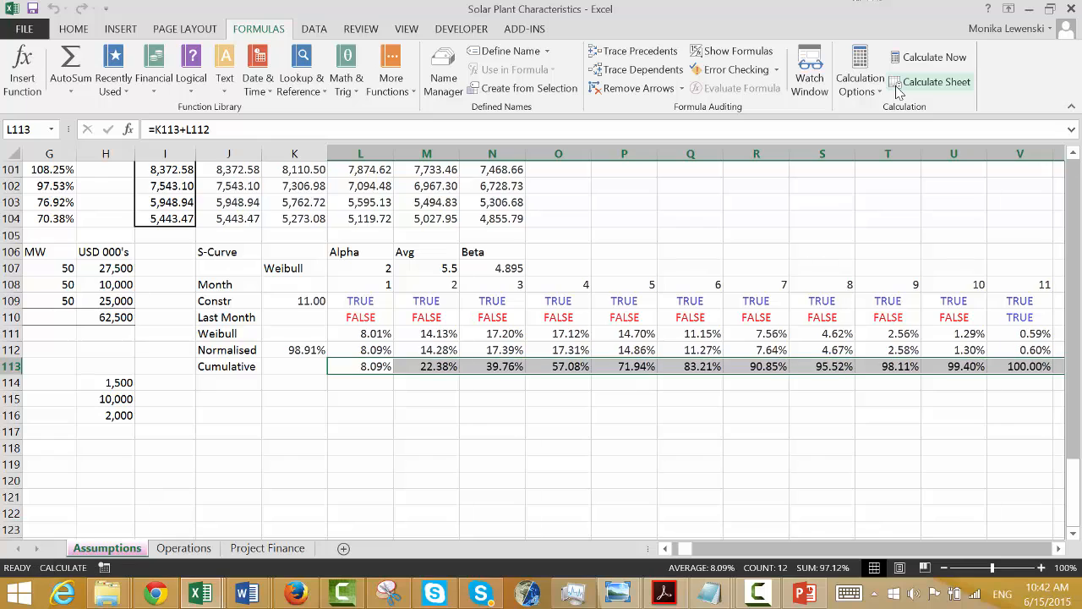
Insert two blank rows at row 114 below the Cumulative row.
{"action": "key", "text": "Down"}
{"action": "key", "text": "Left"}
{"action": "key", "text": "Left"}
{"action": "key", "text": "Left"}
{"action": "key", "text": "shift+space"}
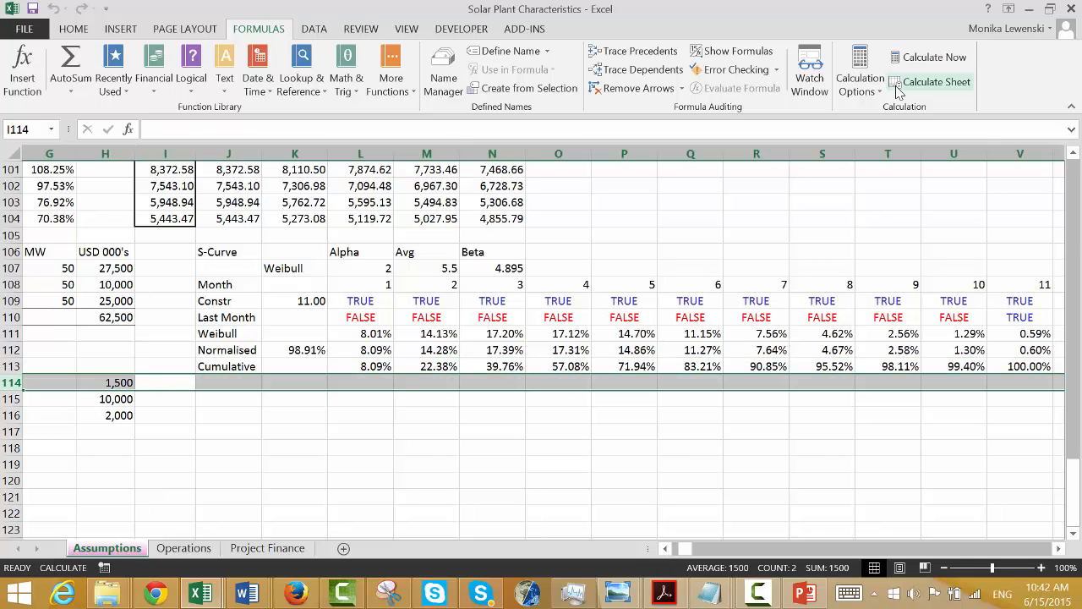
{"action": "key", "text": "ctrl+shift+plus"}
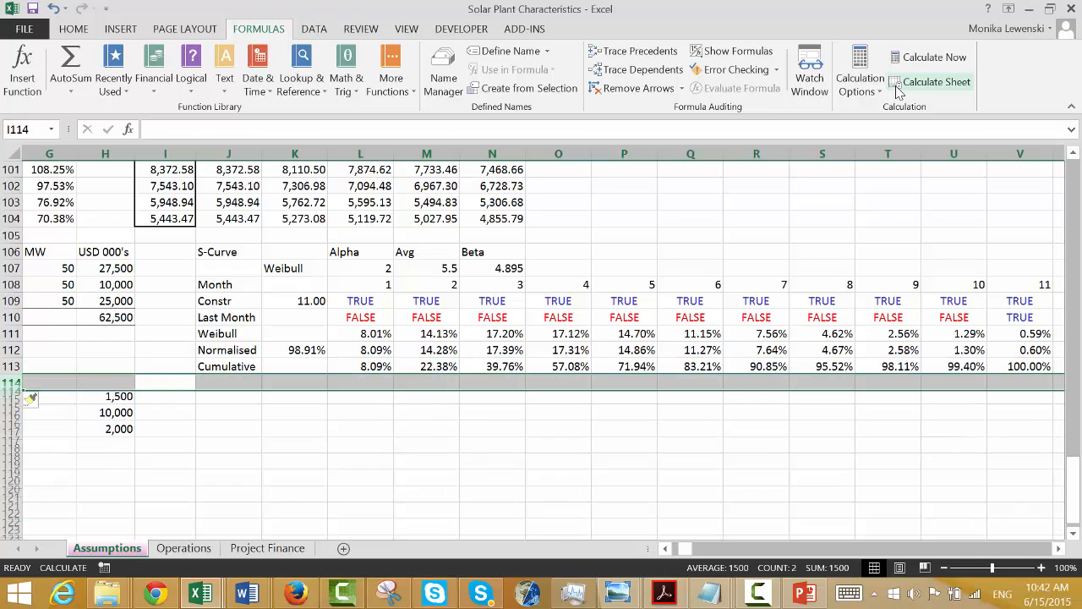
{"action": "key", "text": "ctrl+shift+plus"}
{"action": "key", "text": "Right"}
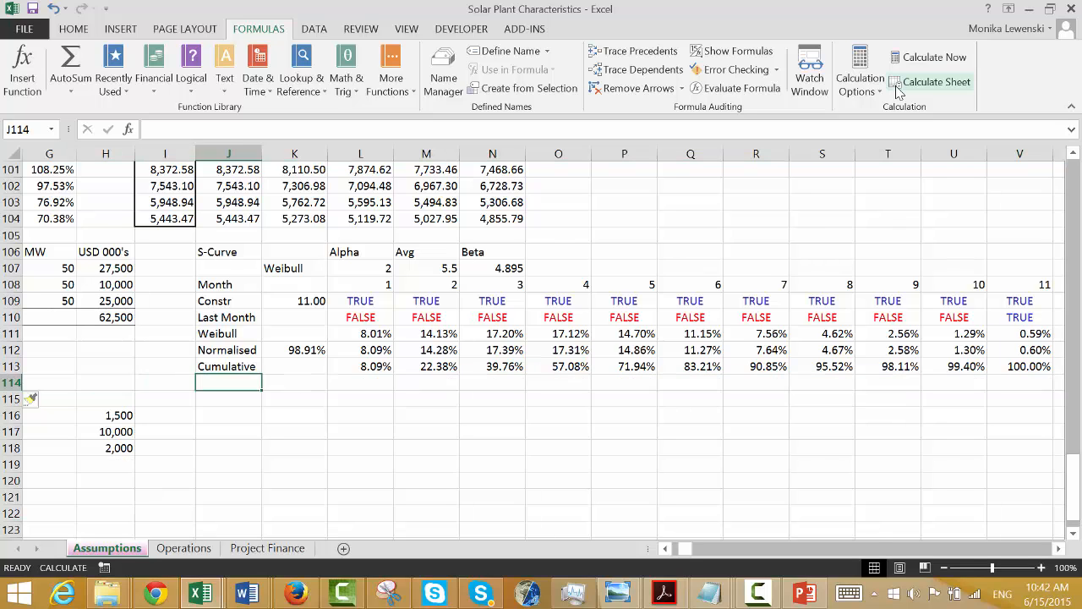
Check the cumulative formulas and percentages along row 113.
{"action": "key", "text": "Right"}
{"action": "key", "text": "Up"}
{"action": "key", "text": "Right"}
{"action": "key", "text": "Right"}
{"action": "key", "text": "Right"}
{"action": "key", "text": "Right"}
{"action": "key", "text": "Right"}
{"action": "key", "text": "Right"}
{"action": "key", "text": "Right"}
{"action": "key", "text": "Right"}
{"action": "key", "text": "Right"}
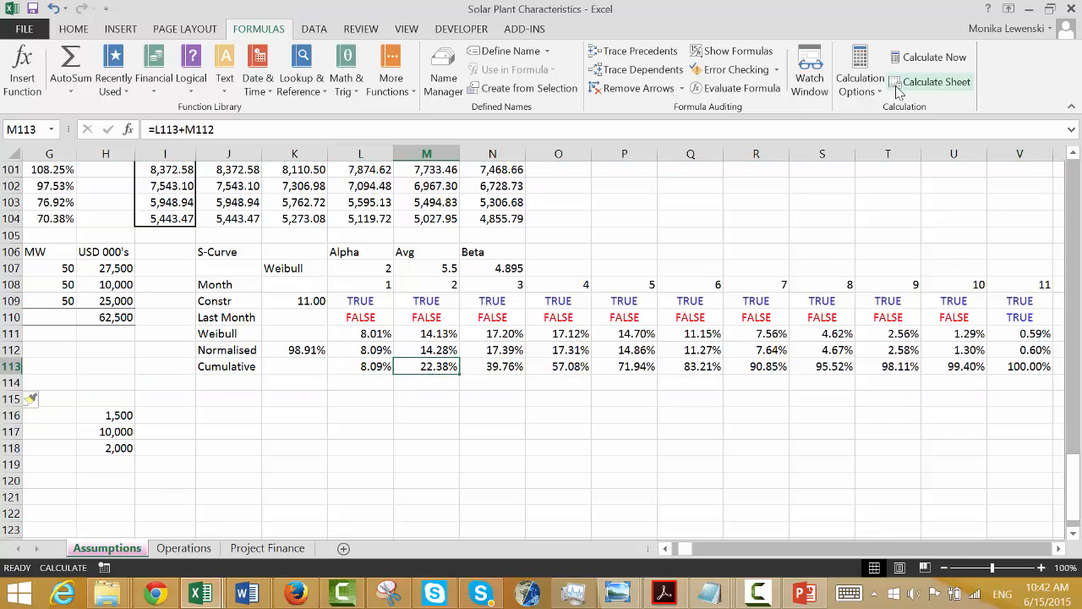
{"action": "key", "text": "Left"}
{"action": "key", "text": "Left"}
{"action": "key", "text": "Left"}
{"action": "key", "text": "Left"}
{"action": "key", "text": "Left"}
{"action": "key", "text": "Left"}
{"action": "key", "text": "Left"}
{"action": "key", "text": "Left"}
{"action": "key", "text": "Left"}
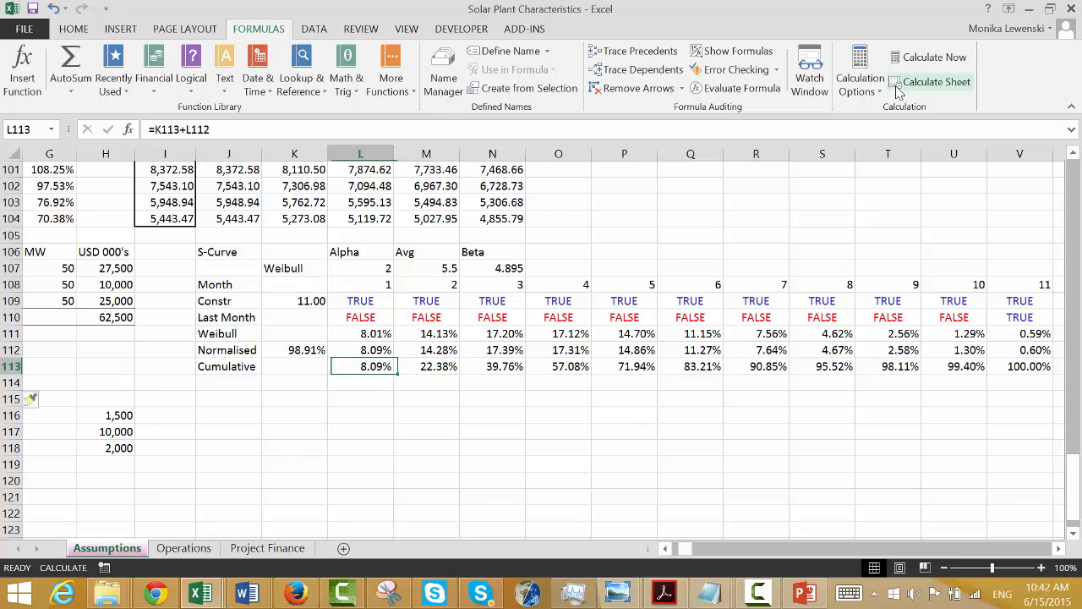
Examine the construction-months link in K109 and the Weibull formula in L111.
{"action": "key", "text": "Up"}
{"action": "key", "text": "Up"}
{"action": "key", "text": "Up"}
{"action": "key", "text": "Up"}
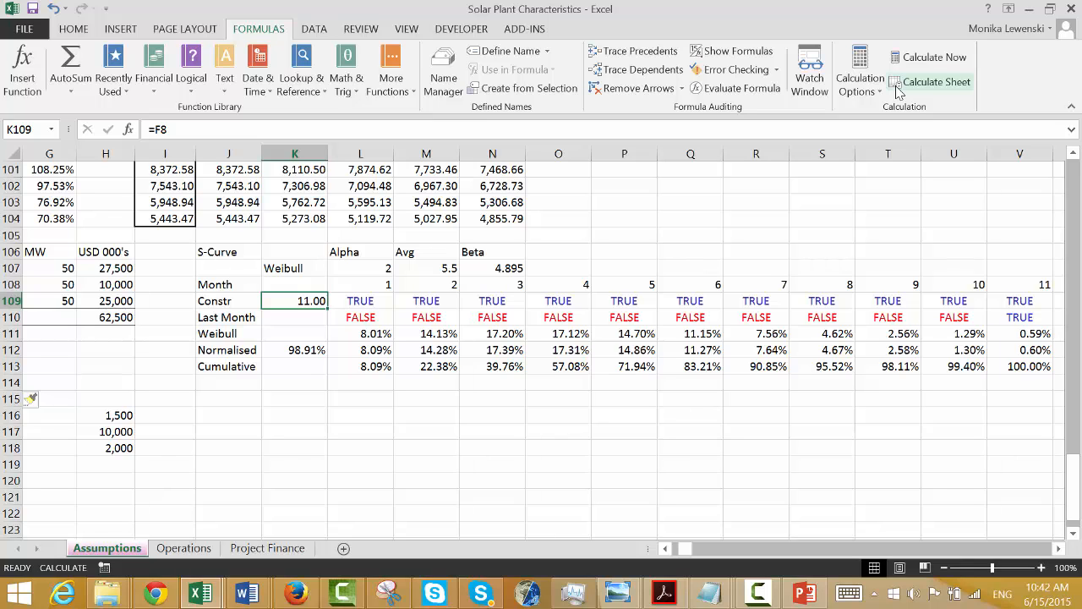
{"action": "key", "text": "Down"}
{"action": "key", "text": "Down"}
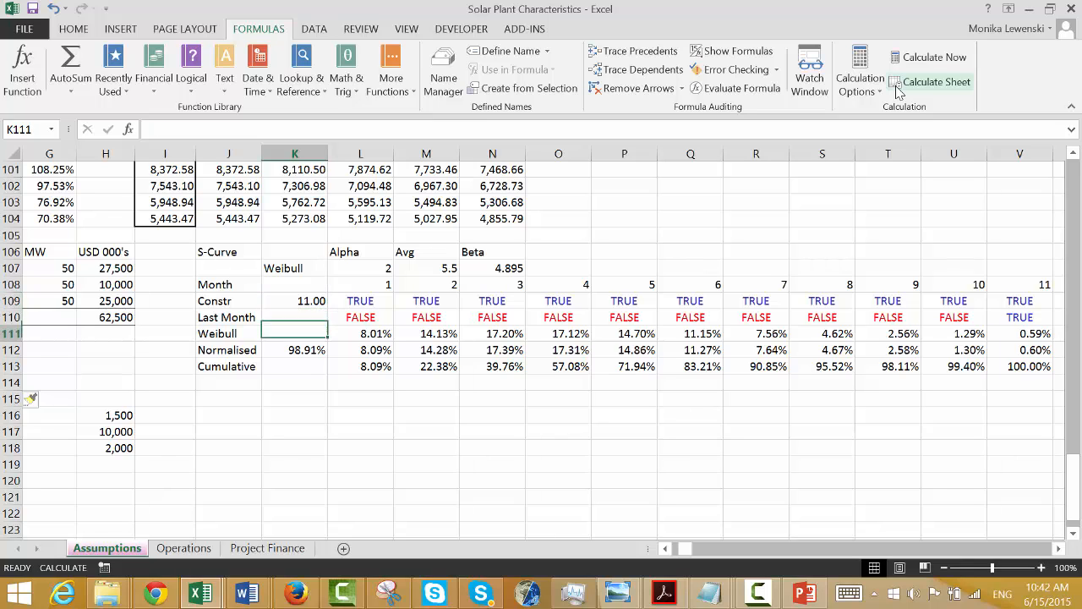
{"action": "key", "text": "Up"}
{"action": "key", "text": "Up"}
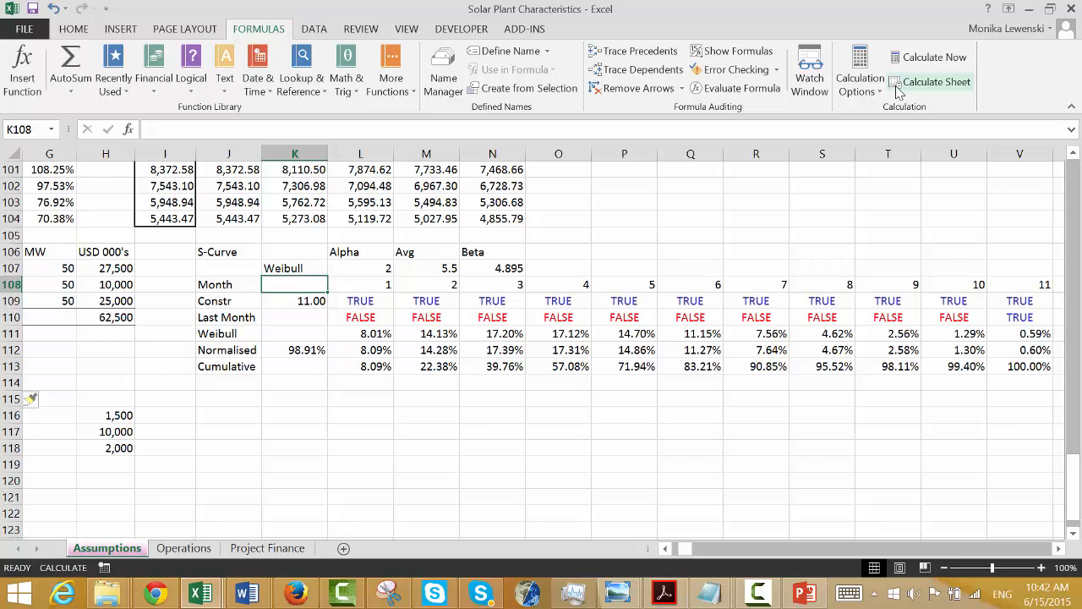
{"action": "key", "text": "Down"}
{"action": "key", "text": "Right"}
{"action": "key", "text": "Right"}
{"action": "key", "text": "Down"}
{"action": "key", "text": "Left"}
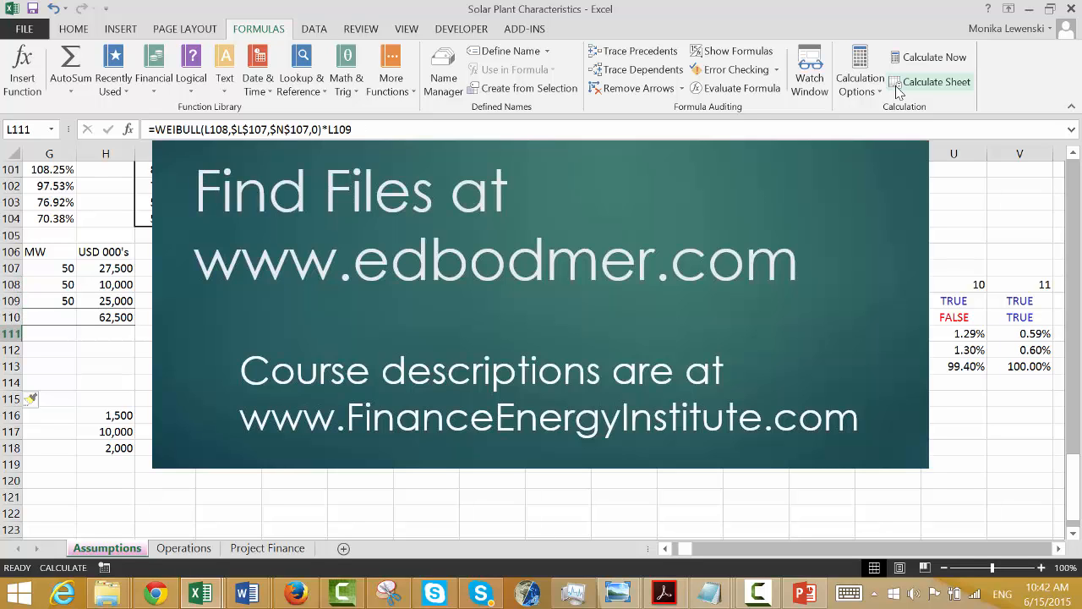
{"action": "key", "text": "Up"}
{"action": "key", "text": "Up"}
{"action": "key", "text": "Left"}
{"action": "key", "text": "Left"}
{"action": "key", "text": "Right"}
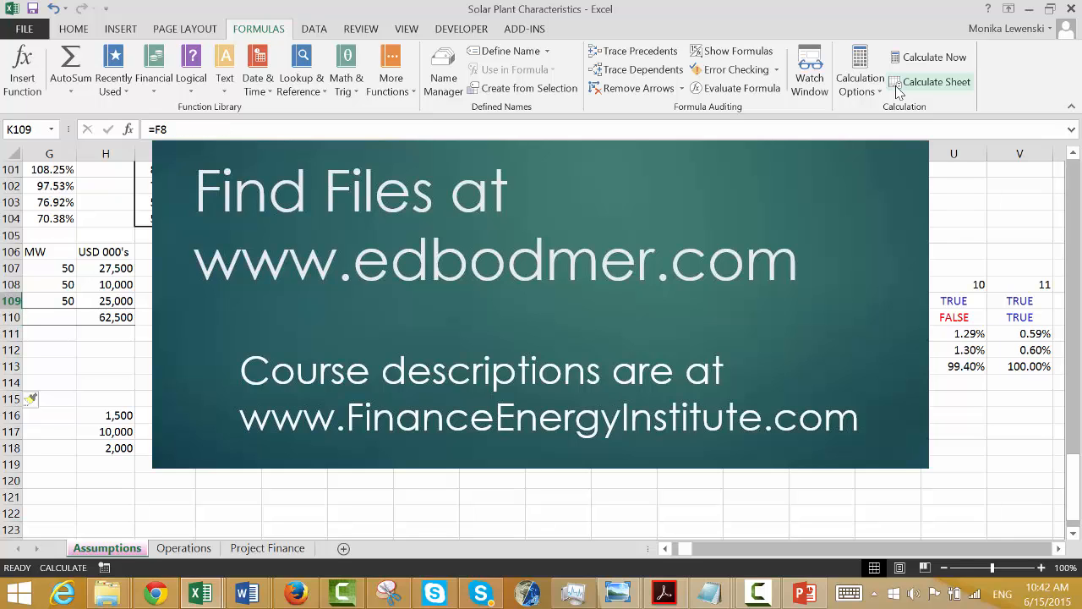
Replace the link in the Constr cell K109 with the fixed value 11.
{"action": "type", "text": "1"}
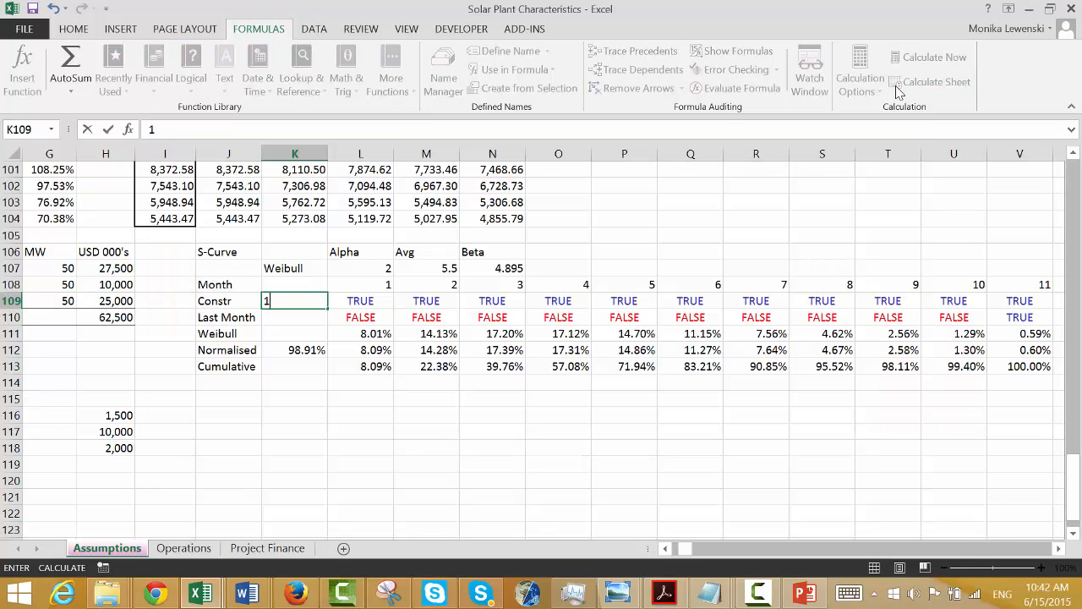
{"action": "type", "text": "1"}
{"action": "key", "text": "Return"}
{"action": "key", "text": "Down"}
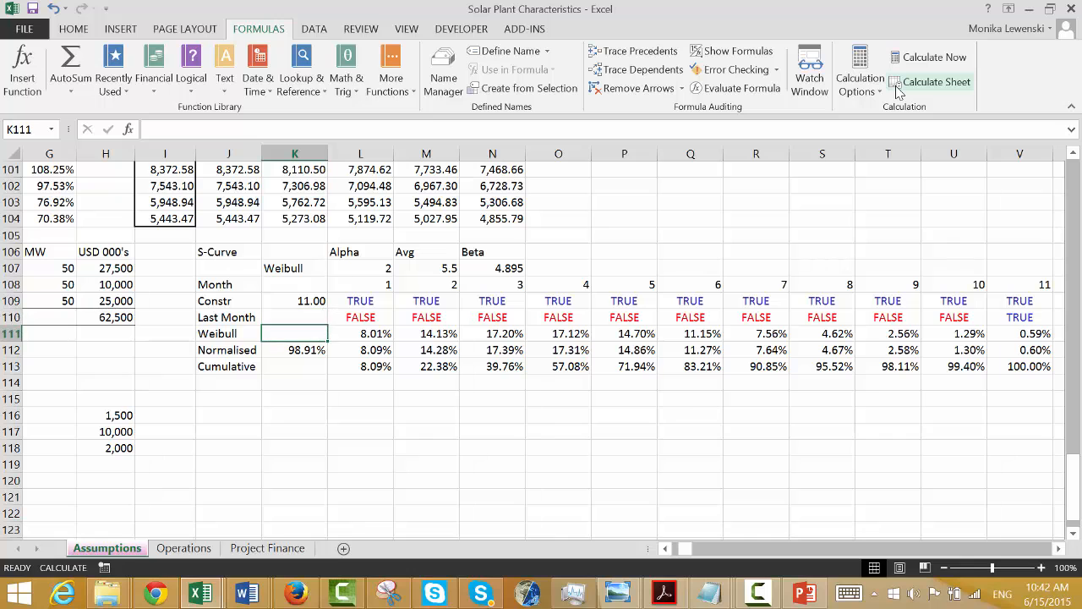
Link the Last Month cell K110 to the Construction Months assumption in F8.
{"action": "key", "text": "Up"}
{"action": "key", "text": "Up"}
{"action": "key", "text": "Down"}
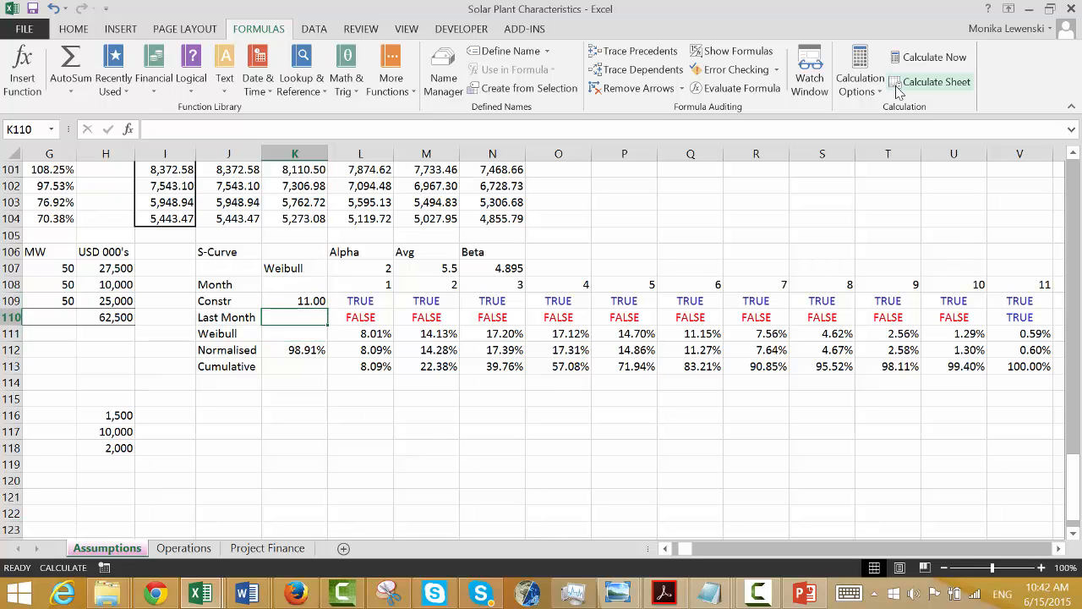
{"action": "type", "text": "="}
{"action": "key", "text": "Page_Up"}
{"action": "key", "text": "Page_Up"}
{"action": "key", "text": "Page_Up"}
{"action": "key", "text": "Page_Up"}
{"action": "key", "text": "Page_Up"}
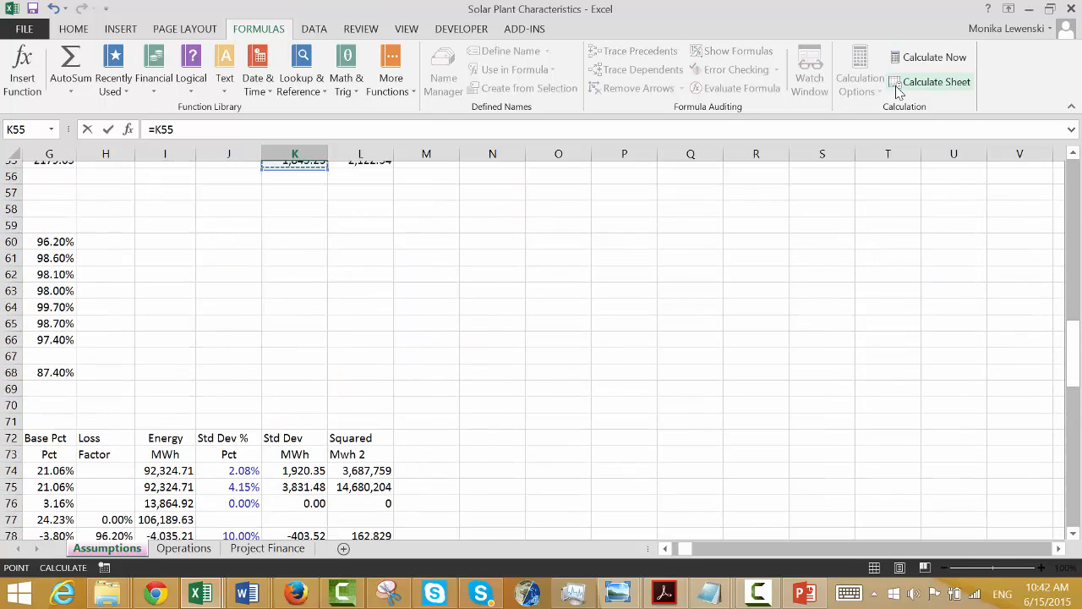
{"action": "key", "text": "Home"}
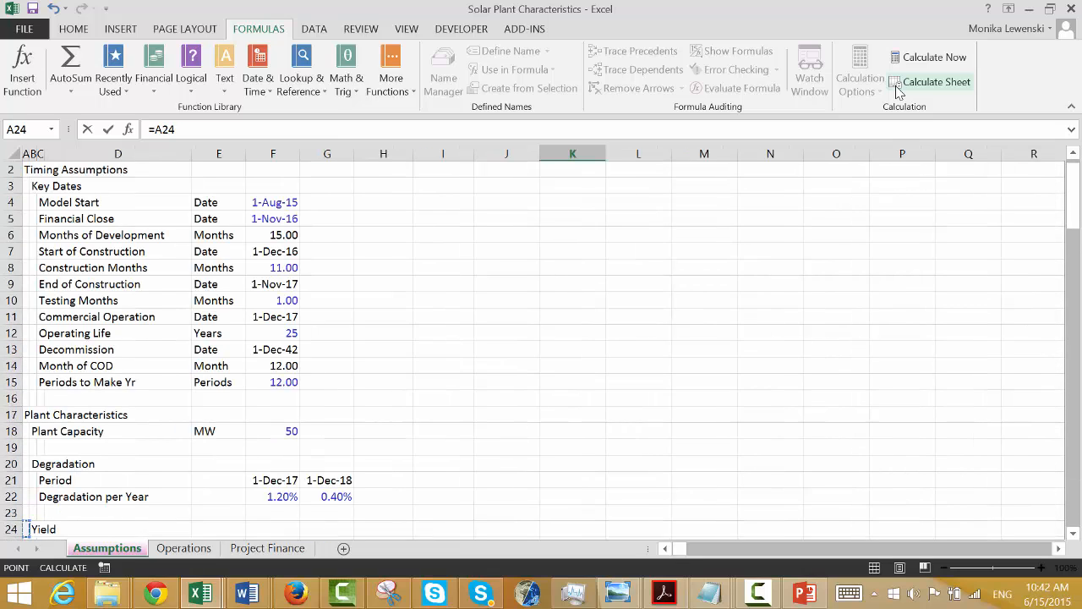
{"action": "key", "text": "Up"}
{"action": "key", "text": "Up"}
{"action": "key", "text": "Up"}
{"action": "key", "text": "Up"}
{"action": "key", "text": "Up"}
{"action": "key", "text": "Up"}
{"action": "key", "text": "Up"}
{"action": "key", "text": "Up"}
{"action": "key", "text": "Up"}
{"action": "key", "text": "Up"}
{"action": "key", "text": "Up"}
{"action": "key", "text": "Up"}
{"action": "key", "text": "Up"}
{"action": "key", "text": "Up"}
{"action": "key", "text": "Up"}
{"action": "key", "text": "Up"}
{"action": "key", "text": "Up"}
{"action": "key", "text": "Up"}
{"action": "key", "text": "Down"}
{"action": "key", "text": "Down"}
{"action": "key", "text": "Right"}
{"action": "key", "text": "Right"}
{"action": "key", "text": "Right"}
{"action": "key", "text": "Right"}
{"action": "key", "text": "Right"}
{"action": "key", "text": "Return"}
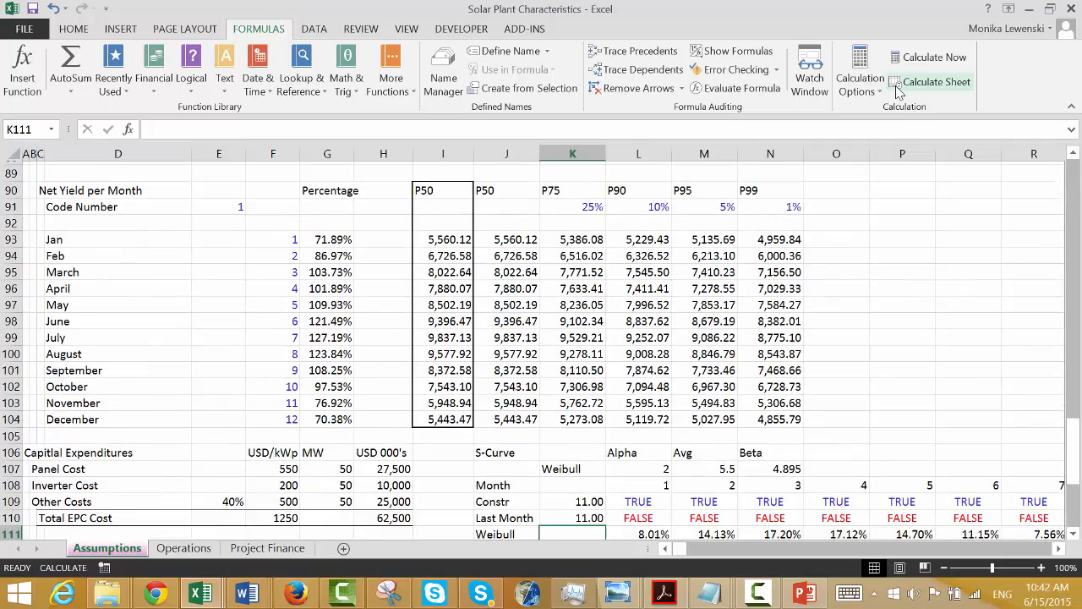
Change the last-month flag formula in L110 to =L108=$K$110.
{"action": "key", "text": "Down"}
{"action": "key", "text": "Up"}
{"action": "key", "text": "Up"}
{"action": "key", "text": "Right"}
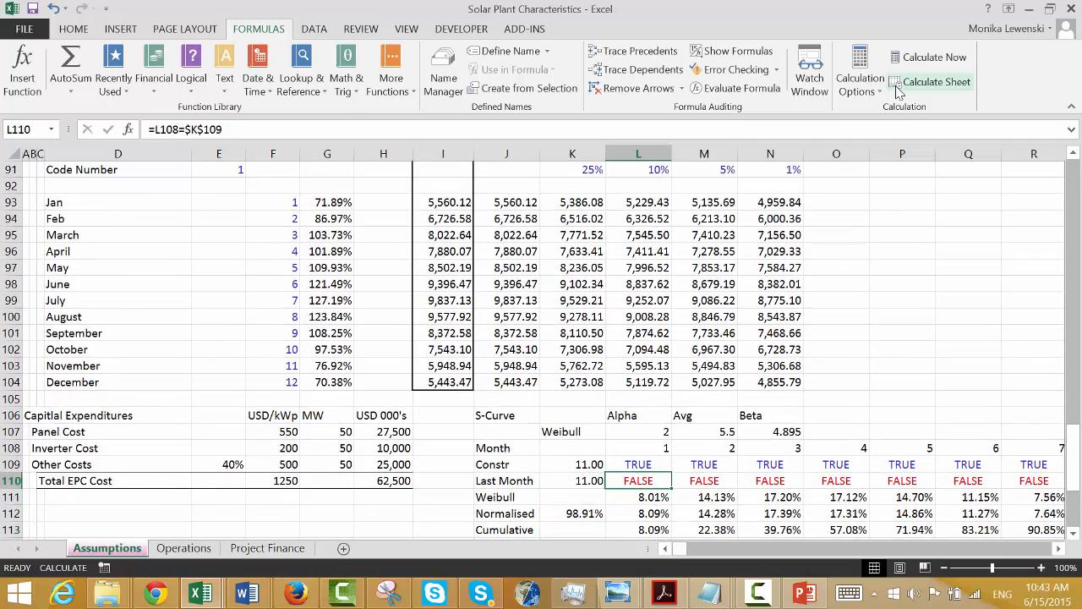
{"action": "key", "text": "F2"}
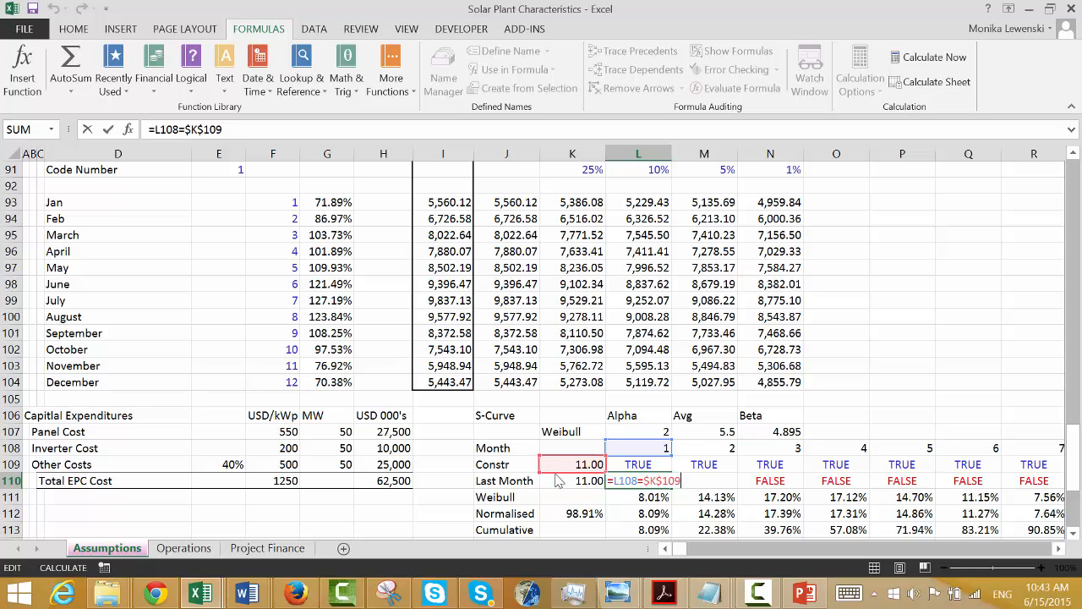
{"action": "left_click_drag", "start_coordinate": [556, 472], "coordinate": [557, 488]}
{"action": "key", "text": "Return"}
Copy the revised last-month flag formula across row 110 to month 12 and recalculate the sheet.
{"action": "key", "text": "Up"}
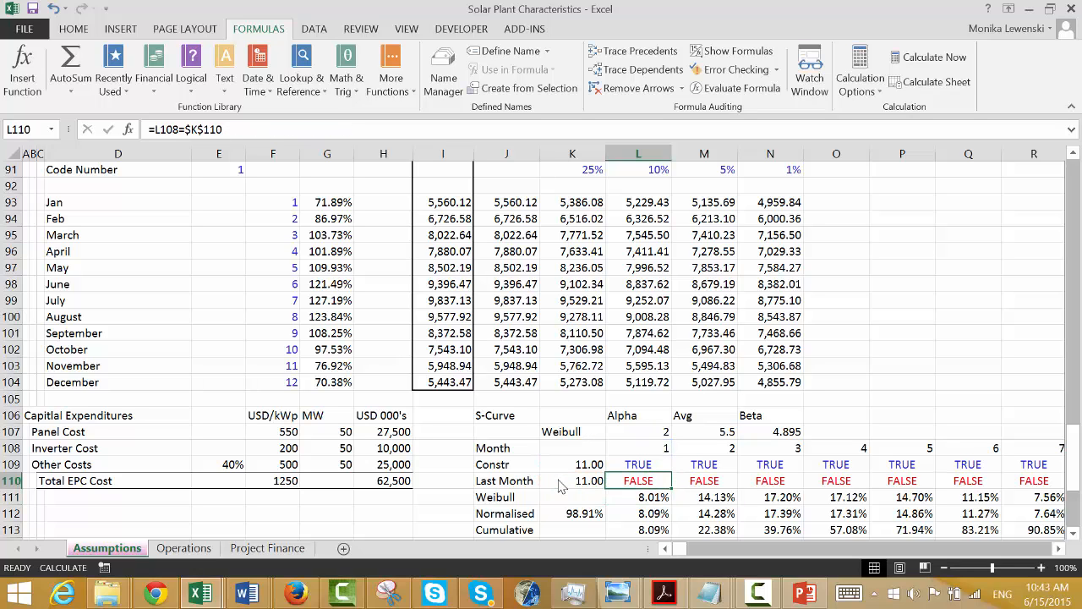
{"action": "key", "text": "ctrl+shift+Right"}
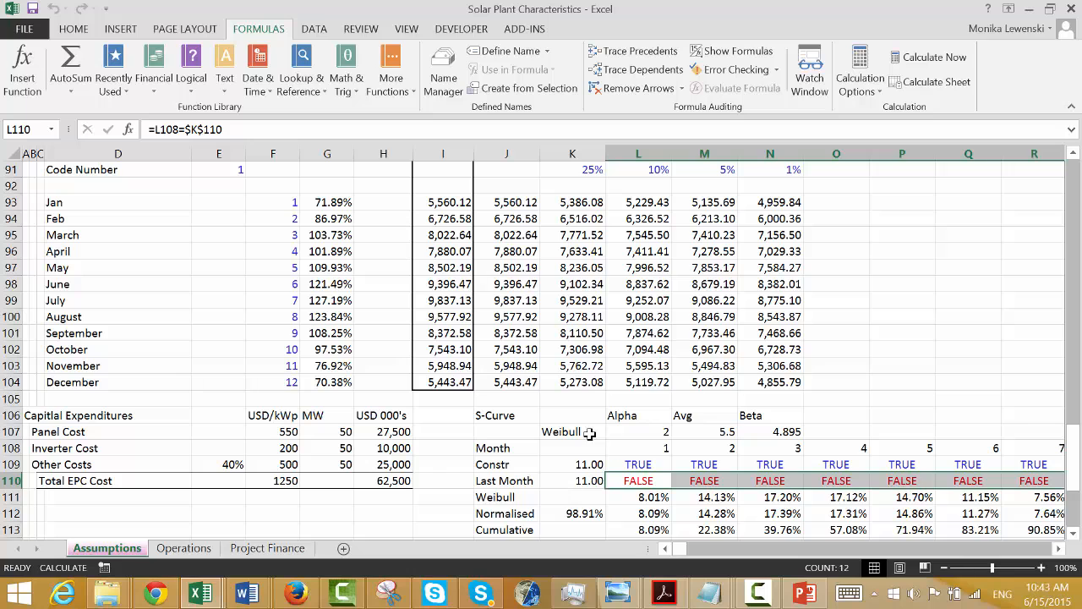
{"action": "left_click", "coordinate": [898, 92]}
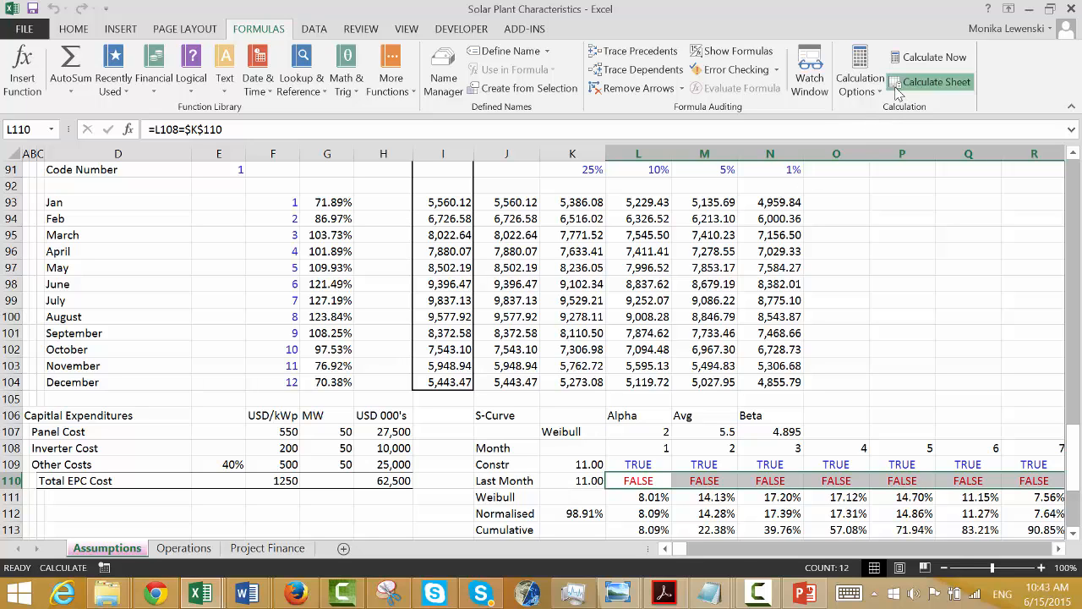
Set the Construction Months assumption in F8 to 8.
{"action": "key", "text": "Up"}
{"action": "key", "text": "Up"}
{"action": "key", "text": "Up"}
{"action": "key", "text": "Up"}
{"action": "key", "text": "Up"}
{"action": "key", "text": "Up"}
{"action": "key", "text": "Up"}
{"action": "key", "text": "Up"}
{"action": "key", "text": "Up"}
{"action": "key", "text": "Up"}
{"action": "key", "text": "Up"}
{"action": "key", "text": "Up"}
{"action": "key", "text": "Up"}
{"action": "key", "text": "Up"}
{"action": "key", "text": "Up"}
{"action": "key", "text": "Up"}
{"action": "key", "text": "Up"}
{"action": "key", "text": "Up"}
{"action": "key", "text": "Up"}
{"action": "key", "text": "Up"}
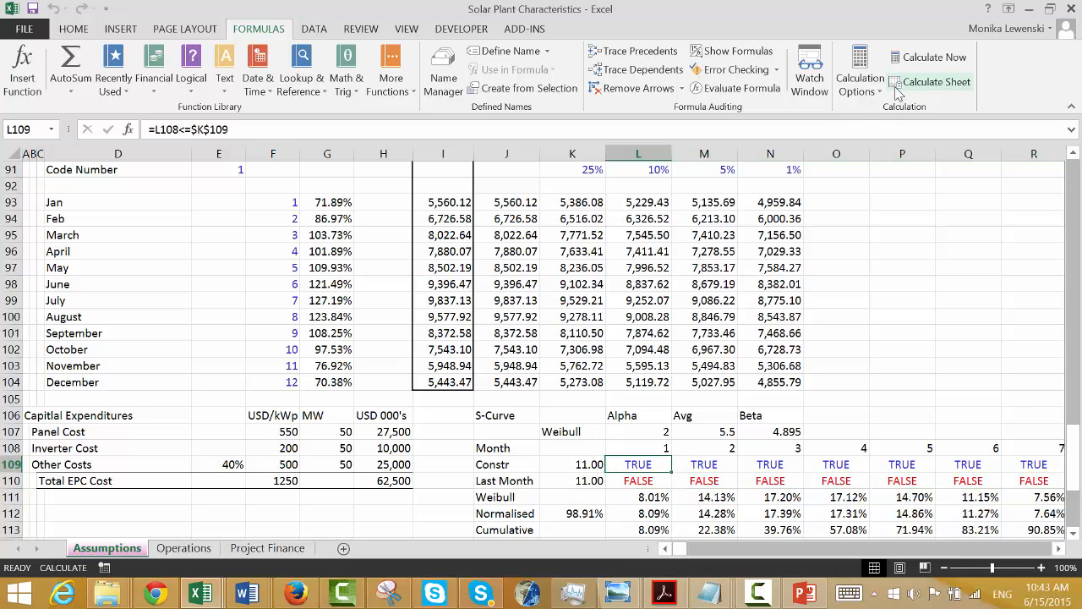
{"action": "key", "text": "Page_Up"}
{"action": "key", "text": "Page_Up"}
{"action": "key", "text": "Home"}
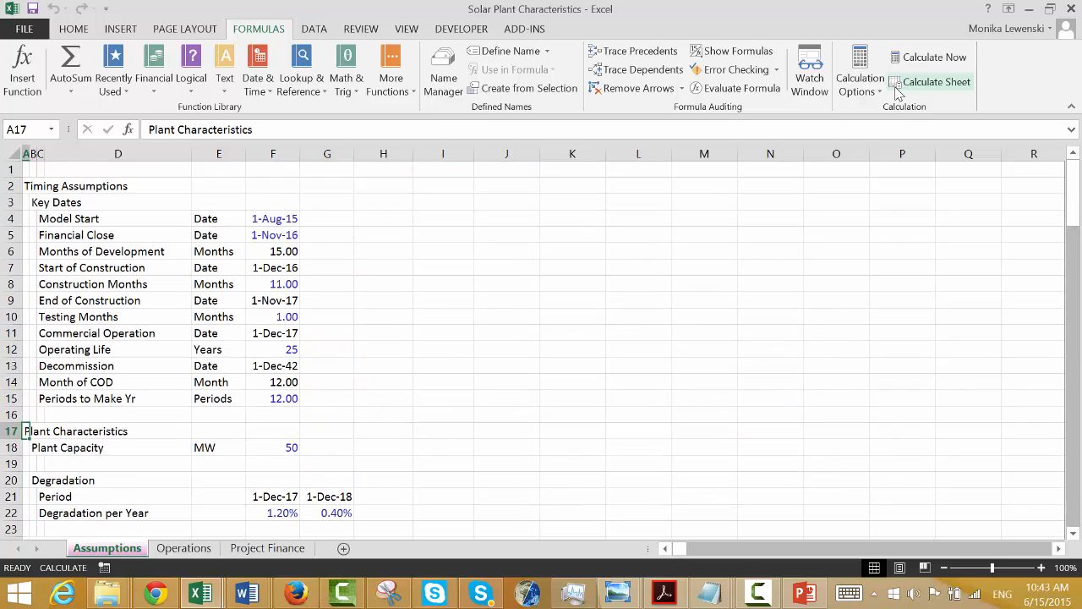
{"action": "key", "text": "Down"}
{"action": "key", "text": "Up"}
{"action": "key", "text": "Up"}
{"action": "key", "text": "Up"}
{"action": "key", "text": "Up"}
{"action": "key", "text": "Up"}
{"action": "key", "text": "Up"}
{"action": "key", "text": "Up"}
{"action": "key", "text": "Up"}
{"action": "key", "text": "Up"}
{"action": "key", "text": "Up"}
{"action": "key", "text": "Right"}
{"action": "key", "text": "Right"}
{"action": "key", "text": "Right"}
{"action": "key", "text": "Right"}
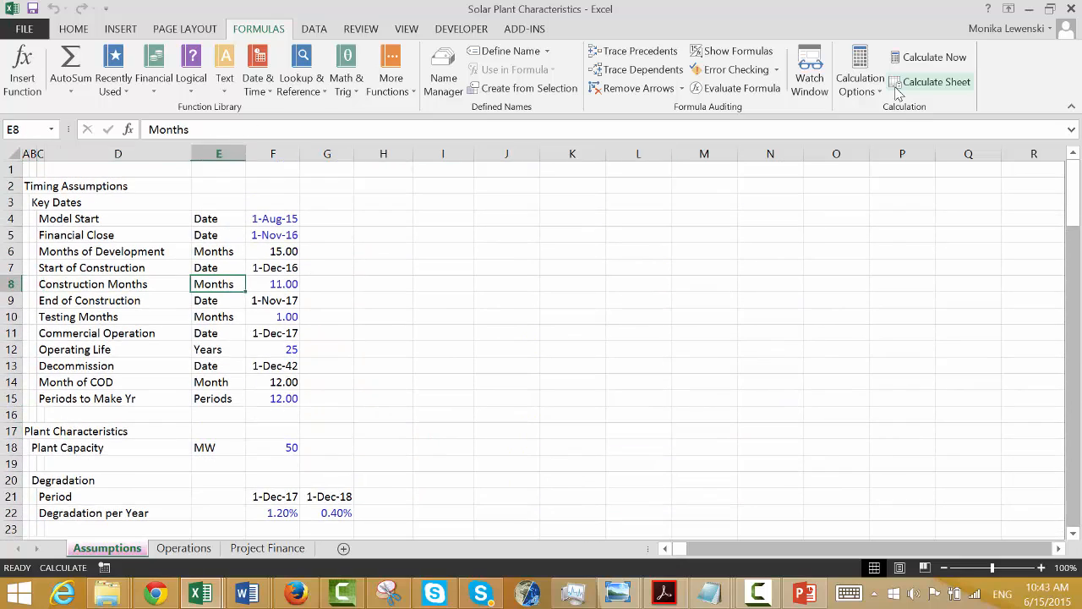
{"action": "key", "text": "Right"}
{"action": "type", "text": "8"}
{"action": "key", "text": "Return"}
Return to the S-curve block below the capital expenditures and recalculate the sheet.
{"action": "key", "text": "Down"}
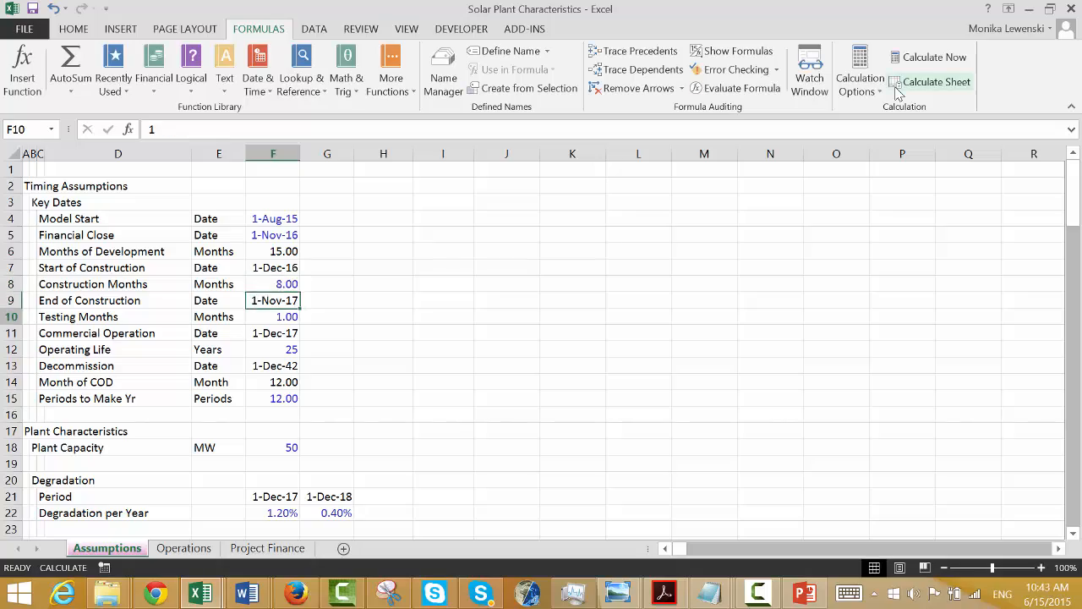
{"action": "key", "text": "Down"}
{"action": "key", "text": "Down"}
{"action": "key", "text": "Down"}
{"action": "key", "text": "Down"}
{"action": "key", "text": "Down"}
{"action": "key", "text": "Down"}
{"action": "key", "text": "Down"}
{"action": "key", "text": "Down"}
{"action": "key", "text": "Down"}
{"action": "key", "text": "Down"}
{"action": "key", "text": "Down"}
{"action": "key", "text": "Down"}
{"action": "key", "text": "Down"}
{"action": "key", "text": "Down"}
{"action": "key", "text": "Down"}
{"action": "key", "text": "Down"}
{"action": "key", "text": "Down"}
{"action": "key", "text": "Down"}
{"action": "key", "text": "Down"}
{"action": "key", "text": "Down"}
{"action": "key", "text": "Down"}
{"action": "key", "text": "Down"}
{"action": "key", "text": "Down"}
{"action": "key", "text": "Down"}
{"action": "key", "text": "Down"}
{"action": "key", "text": "Down"}
{"action": "key", "text": "Down"}
{"action": "key", "text": "Down"}
{"action": "key", "text": "Down"}
{"action": "key", "text": "Down"}
{"action": "key", "text": "Down"}
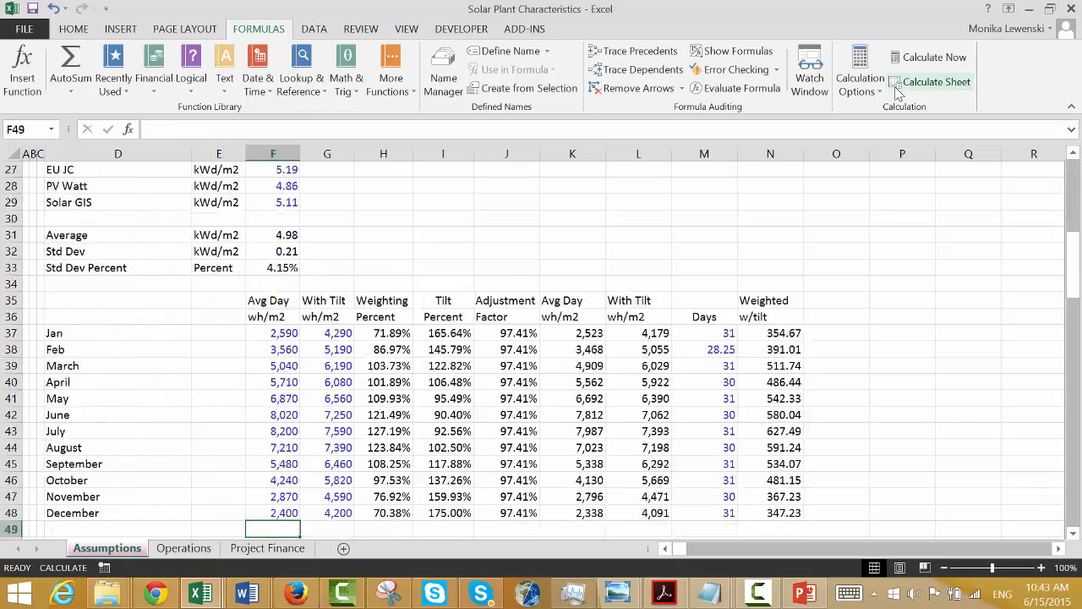
{"action": "key", "text": "Down"}
{"action": "key", "text": "Down"}
{"action": "key", "text": "Down"}
{"action": "key", "text": "Down"}
{"action": "key", "text": "Down"}
{"action": "key", "text": "Down"}
{"action": "key", "text": "Down"}
{"action": "key", "text": "Down"}
{"action": "key", "text": "Down"}
{"action": "key", "text": "Down"}
{"action": "key", "text": "Down"}
{"action": "key", "text": "Down"}
{"action": "key", "text": "Down"}
{"action": "key", "text": "Down"}
{"action": "key", "text": "Down"}
{"action": "key", "text": "Down"}
{"action": "key", "text": "Down"}
{"action": "key", "text": "Down"}
{"action": "key", "text": "Down"}
{"action": "key", "text": "Down"}
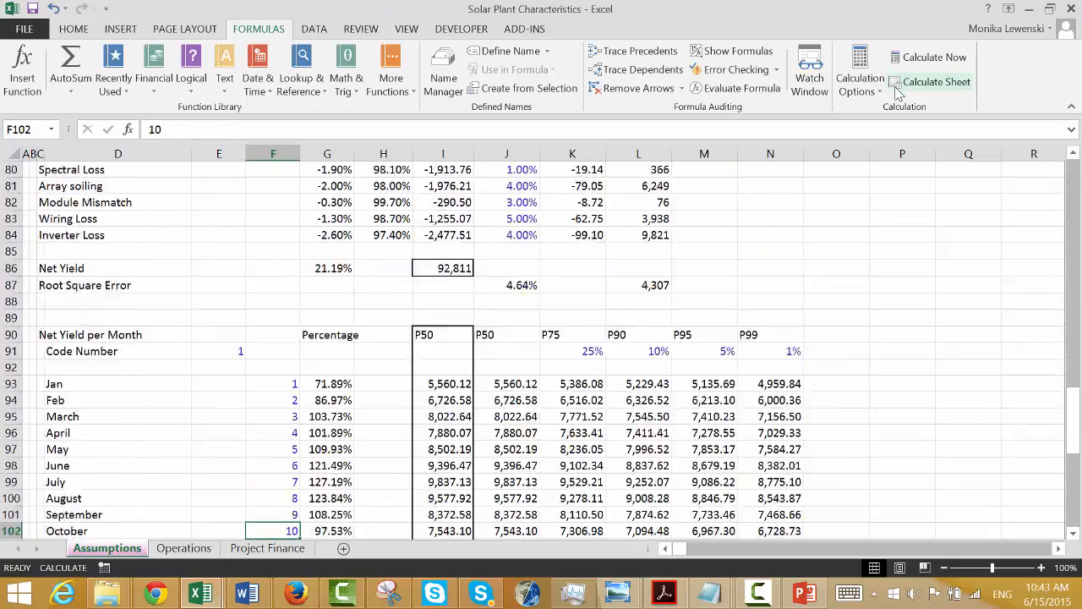
{"action": "key", "text": "Up"}
{"action": "key", "text": "Up"}
{"action": "key", "text": "Up"}
{"action": "key", "text": "Up"}
{"action": "key", "text": "Up"}
{"action": "key", "text": "Up"}
{"action": "key", "text": "Up"}
{"action": "key", "text": "Up"}
{"action": "key", "text": "Up"}
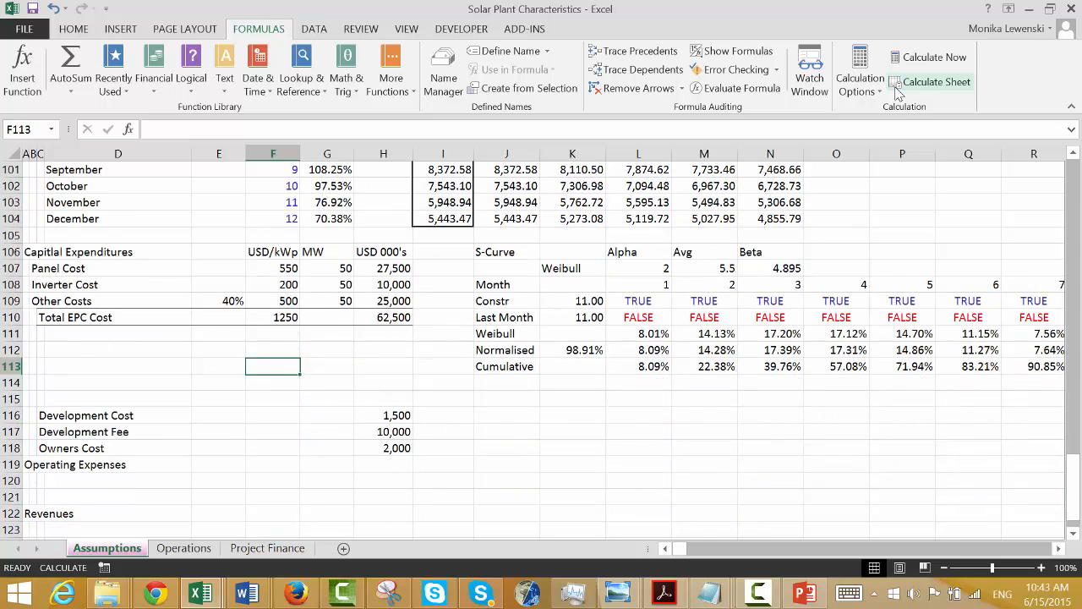
{"action": "key", "text": "Right"}
{"action": "key", "text": "Right"}
{"action": "left_click", "coordinate": [896, 85]}
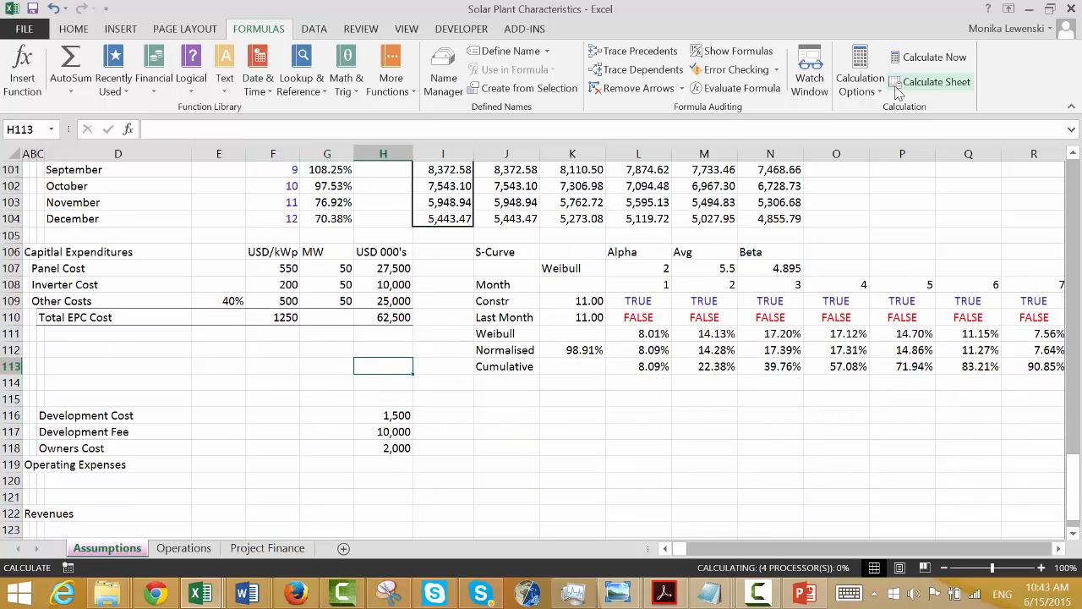
Examine the normalised and cumulative S-curve percentages around the flagged last month and through month 11.
{"action": "key", "text": "Right"}
{"action": "key", "text": "Right"}
{"action": "key", "text": "Right"}
{"action": "key", "text": "Right"}
{"action": "key", "text": "Right"}
{"action": "key", "text": "Right"}
{"action": "key", "text": "Right"}
{"action": "key", "text": "Right"}
{"action": "key", "text": "Right"}
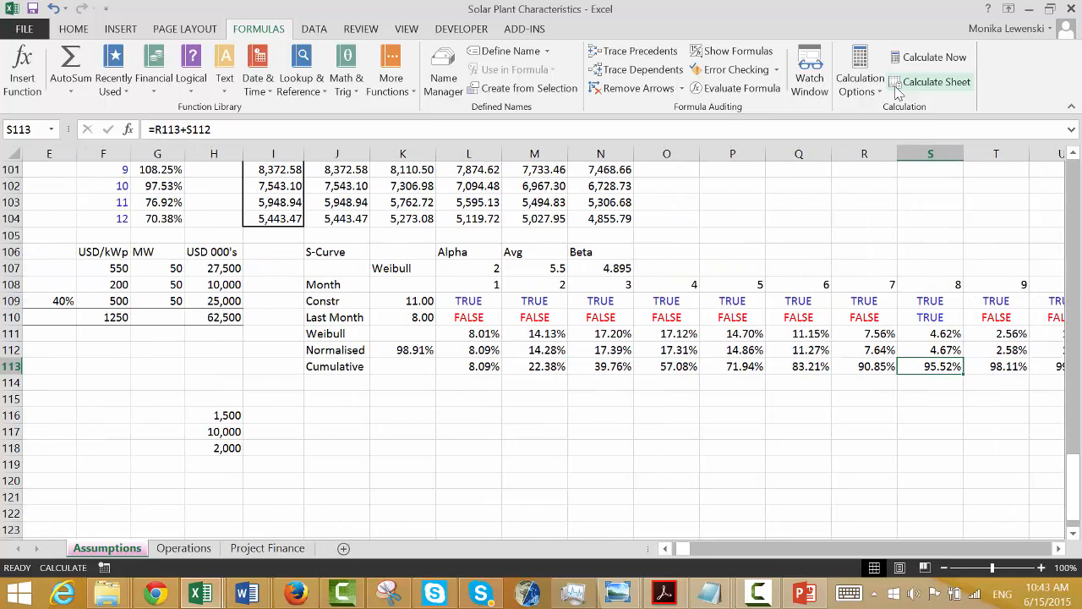
{"action": "key", "text": "Right"}
{"action": "key", "text": "Right"}
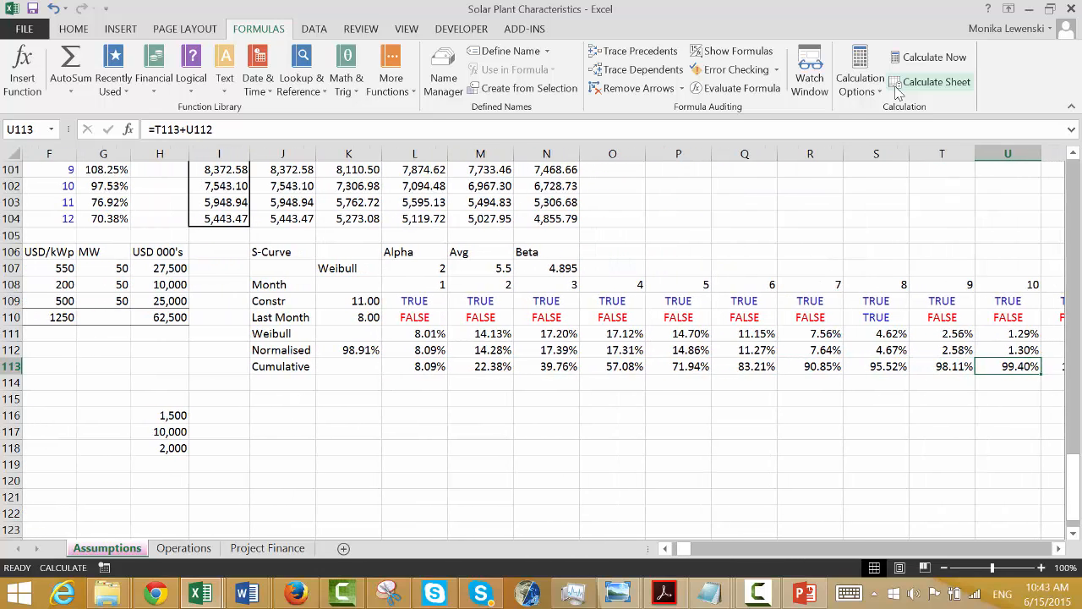
{"action": "key", "text": "Left"}
{"action": "key", "text": "Left"}
{"action": "key", "text": "Left"}
{"action": "key", "text": "Left"}
{"action": "key", "text": "Right"}
{"action": "key", "text": "Right"}
{"action": "key", "text": "Right"}
{"action": "key", "text": "Right"}
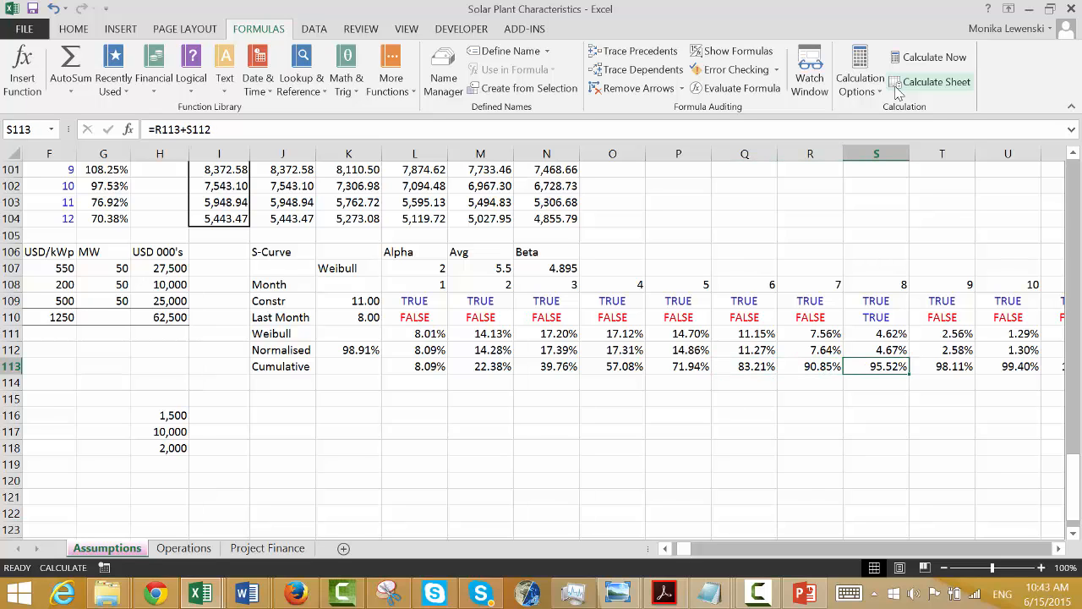
{"action": "key", "text": "Left"}
{"action": "key", "text": "Left"}
{"action": "key", "text": "Left"}
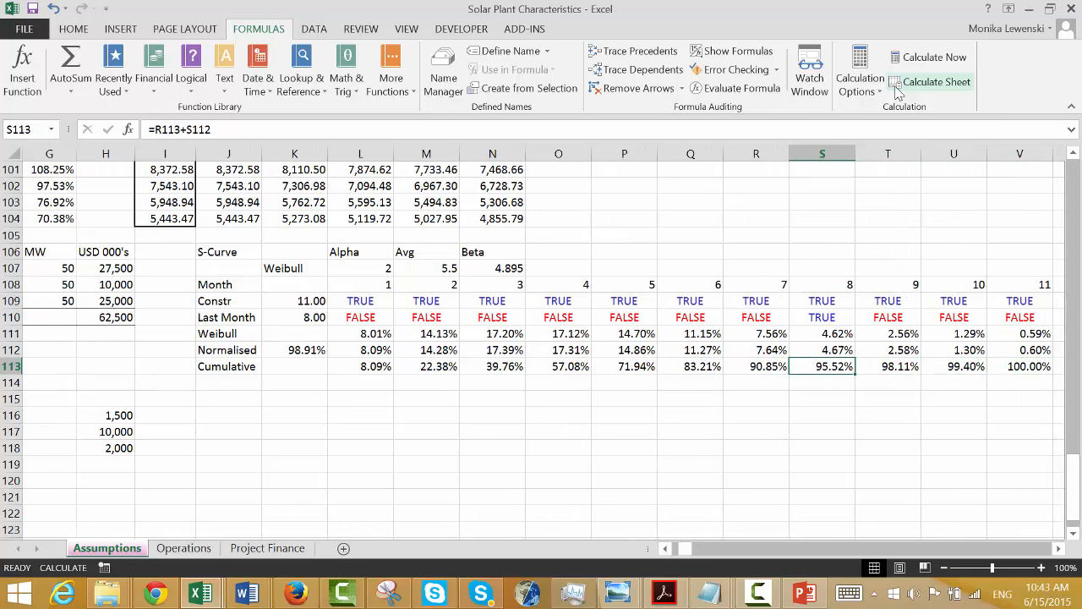
{"action": "key", "text": "Right"}
{"action": "key", "text": "Up"}
{"action": "key", "text": "Up"}
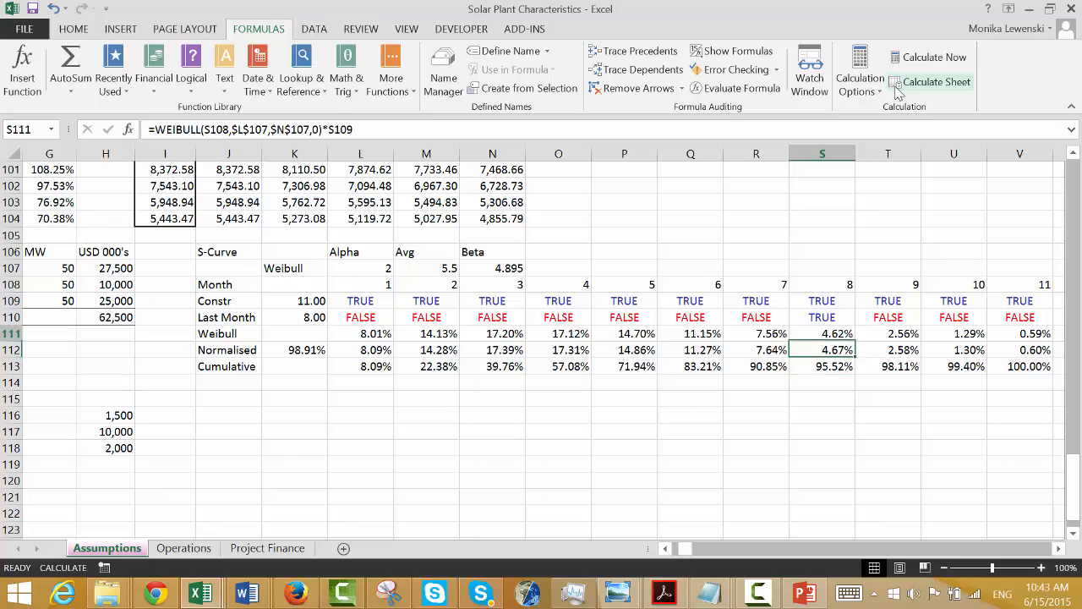
{"action": "key", "text": "Down"}
{"action": "key", "text": "Down"}
{"action": "key", "text": "Down"}
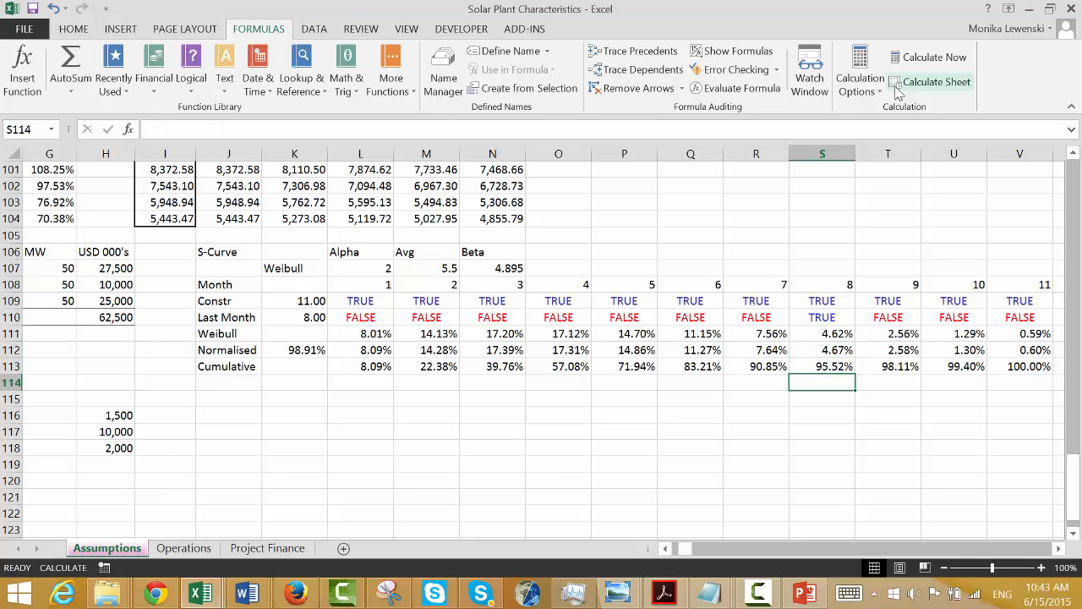
{"action": "key", "text": "Right"}
{"action": "key", "text": "Right"}
{"action": "key", "text": "Right"}
Add the row label Adjusted in J114, directly below the Cumulative label.
{"action": "key", "text": "Left"}
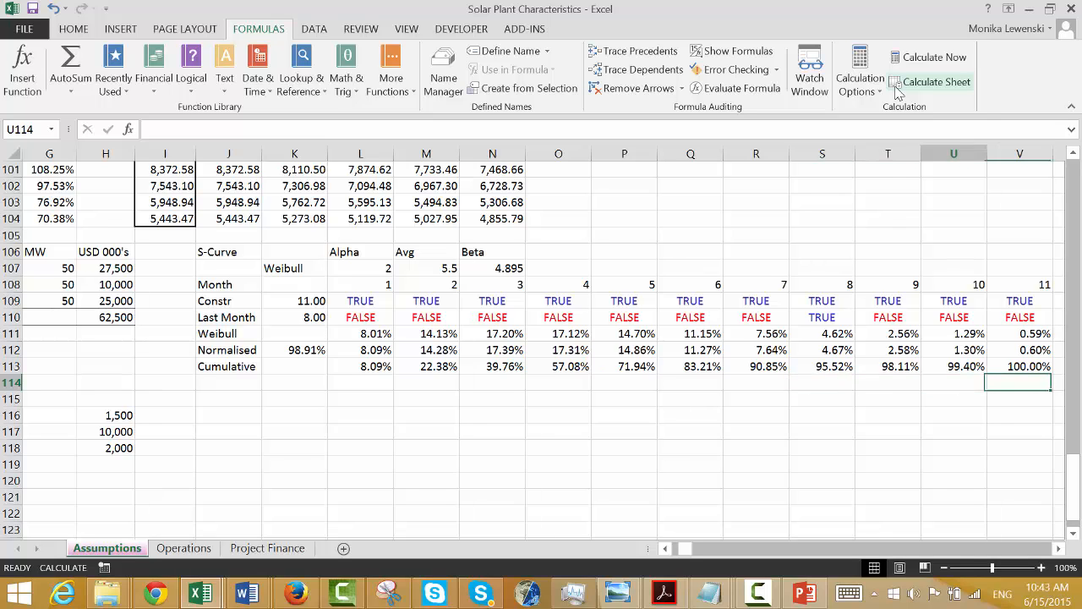
{"action": "key", "text": "Left"}
{"action": "key", "text": "Left"}
{"action": "key", "text": "Left"}
{"action": "key", "text": "Left"}
{"action": "key", "text": "Left"}
{"action": "key", "text": "Left"}
{"action": "key", "text": "Left"}
{"action": "key", "text": "Left"}
{"action": "key", "text": "Left"}
{"action": "key", "text": "Left"}
{"action": "key", "text": "Left"}
{"action": "key", "text": "Left"}
{"action": "key", "text": "Right"}
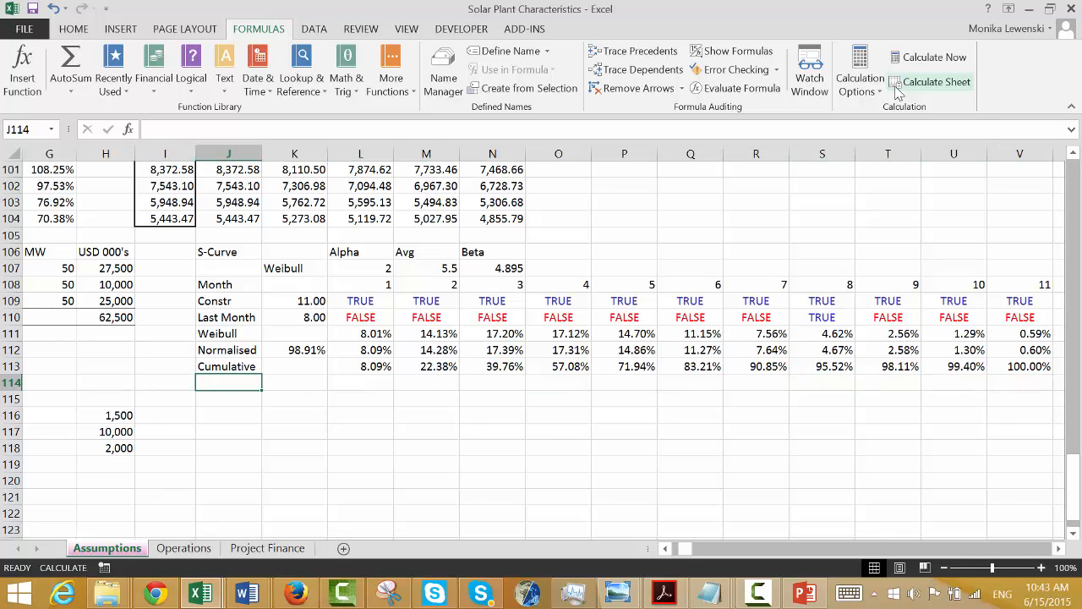
{"action": "type", "text": "Adjusted"}
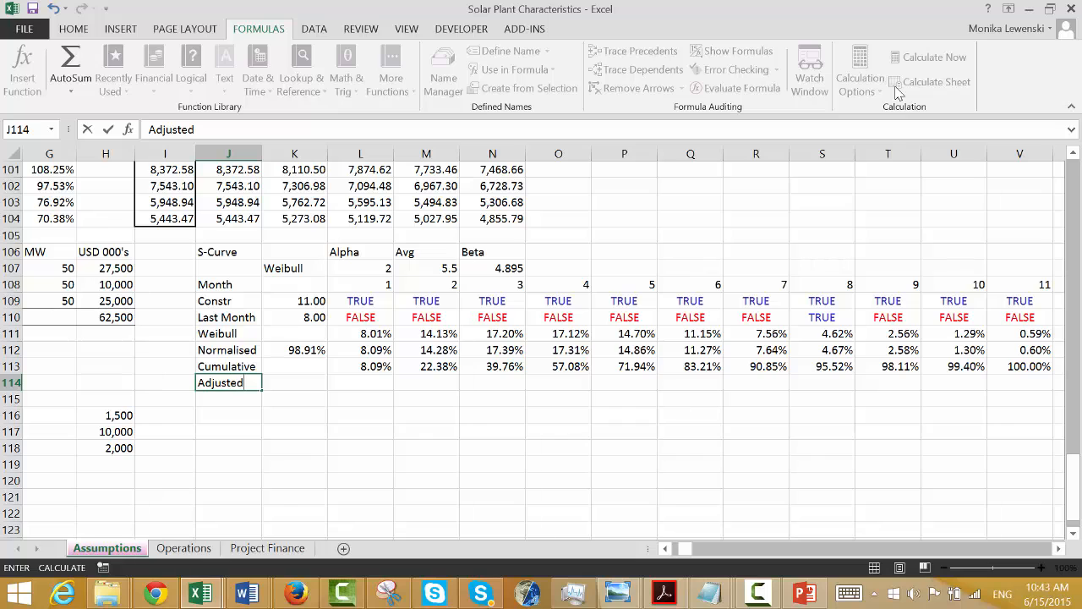
{"action": "key", "text": "Return"}
Enter =IF(L110,1-L113+L112,L112) for month 1 in the Adjusted row, in L114.
{"action": "key", "text": "Up"}
{"action": "key", "text": "Right"}
{"action": "key", "text": "Right"}
{"action": "type", "text": "=i"}
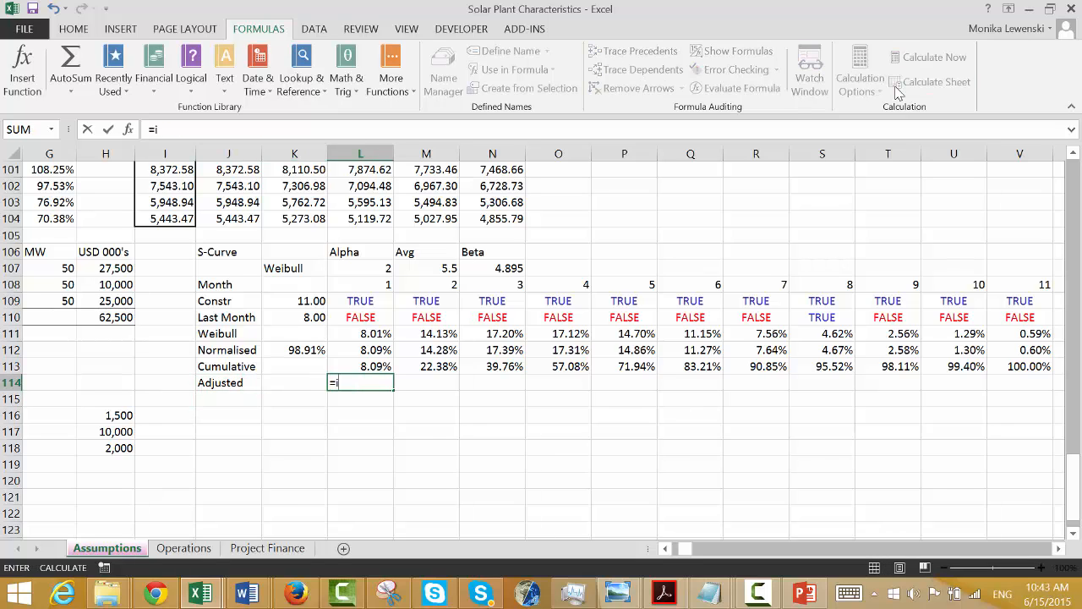
{"action": "type", "text": "f("}
{"action": "key", "text": "Up"}
{"action": "key", "text": "Up"}
{"action": "key", "text": "Up"}
{"action": "key", "text": "Up"}
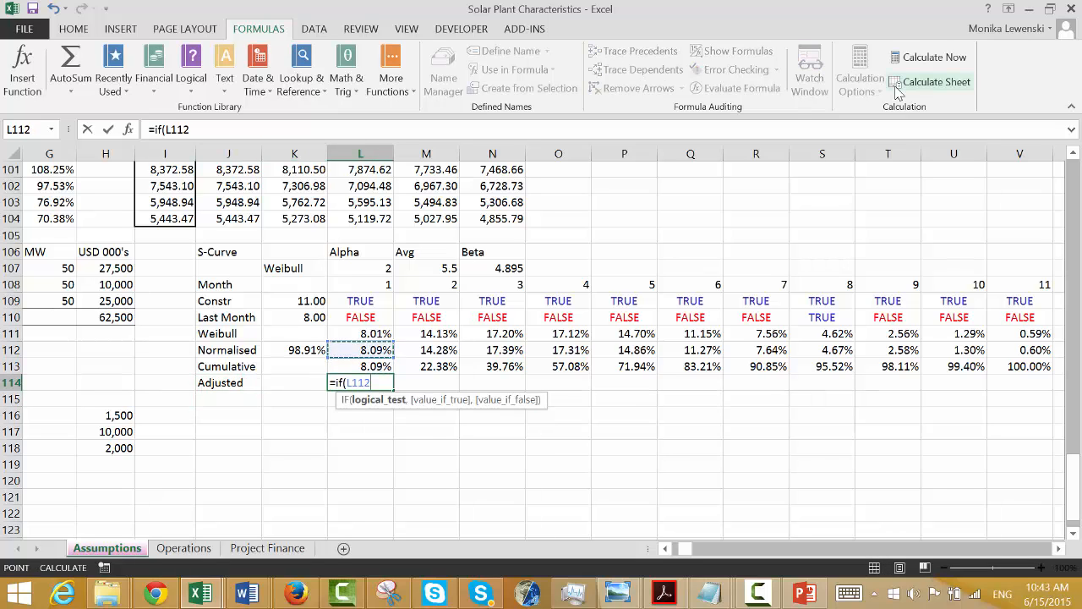
{"action": "type", "text": ","}
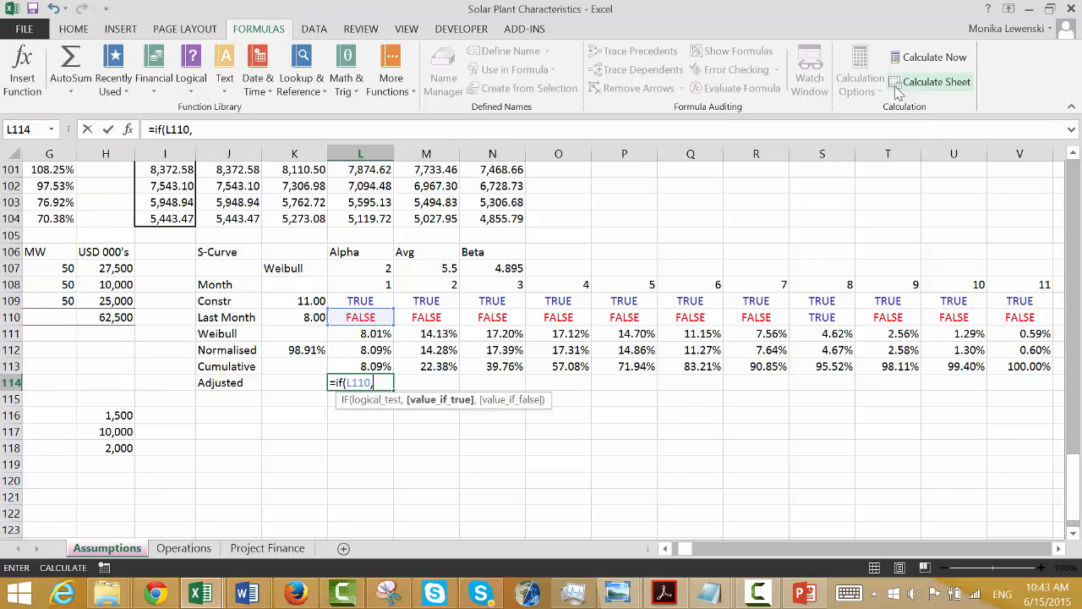
{"action": "type", "text": "1-"}
{"action": "key", "text": "Up"}
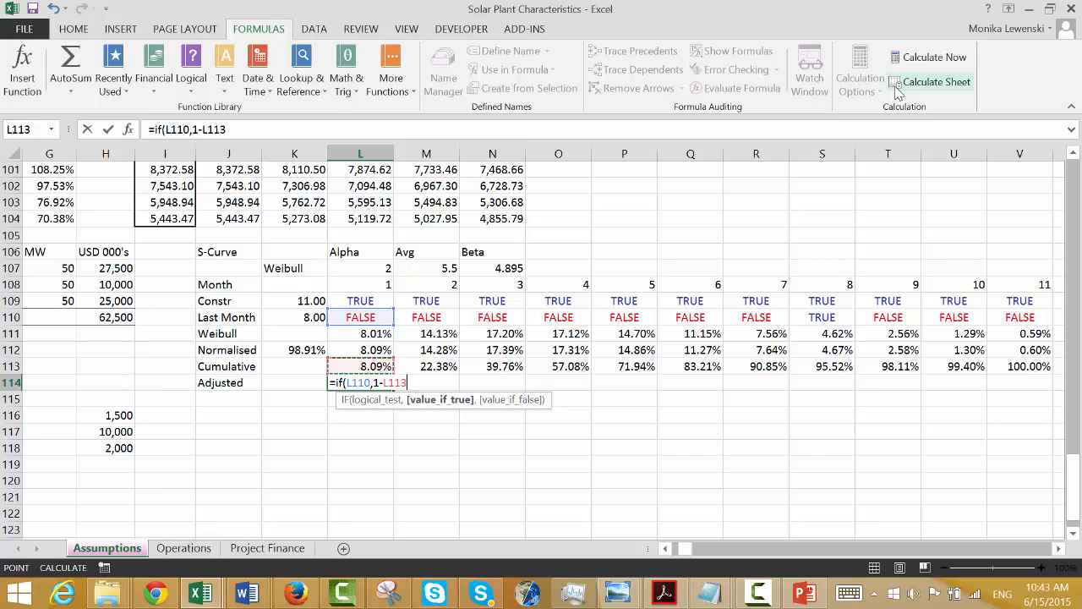
{"action": "type", "text": "+"}
{"action": "key", "text": "Up"}
{"action": "key", "text": "Up"}
{"action": "key", "text": "Up"}
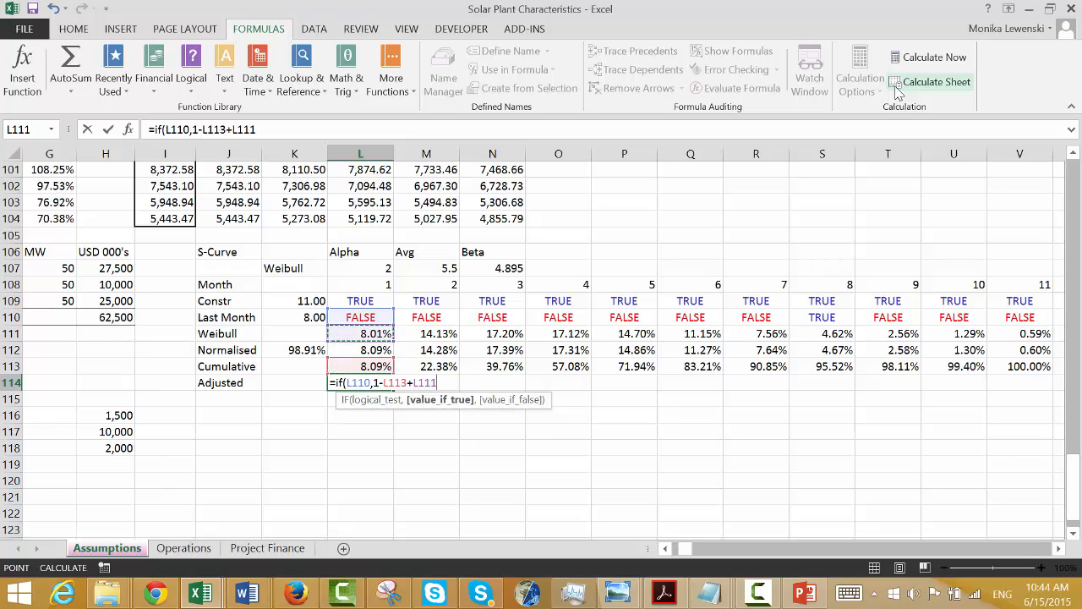
{"action": "key", "text": "Down"}
{"action": "type", "text": ","}
{"action": "key", "text": "Up"}
{"action": "key", "text": "Up"}
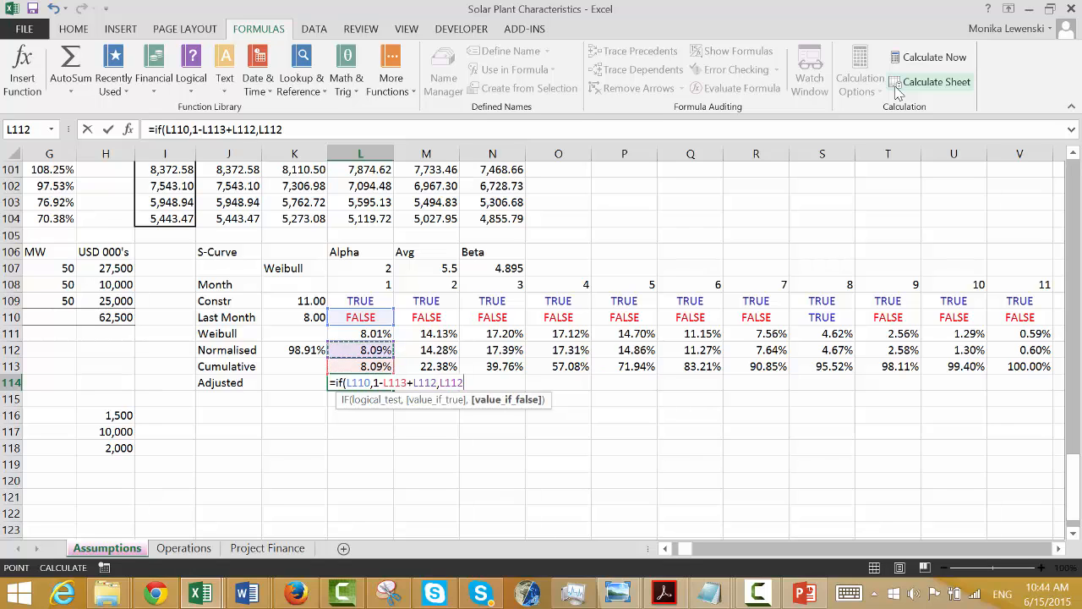
{"action": "key", "text": "Return"}
Fill the Adjusted formula from L114 across all the months and recalculate the sheet.
{"action": "key", "text": "Up"}
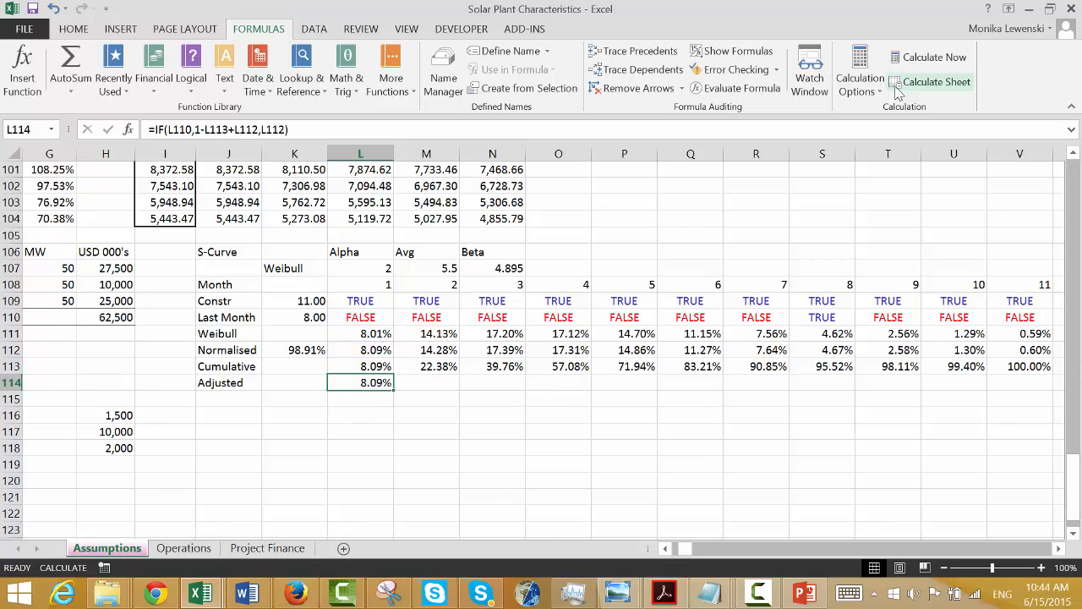
{"action": "key", "text": "ctrl+shift+r"}
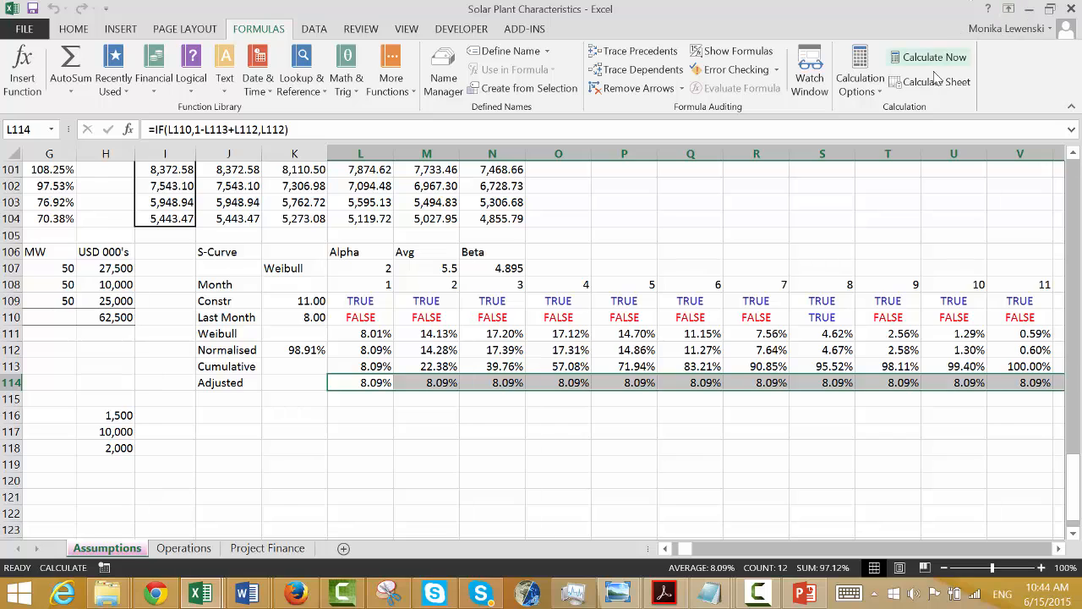
{"action": "left_click", "coordinate": [923, 85]}
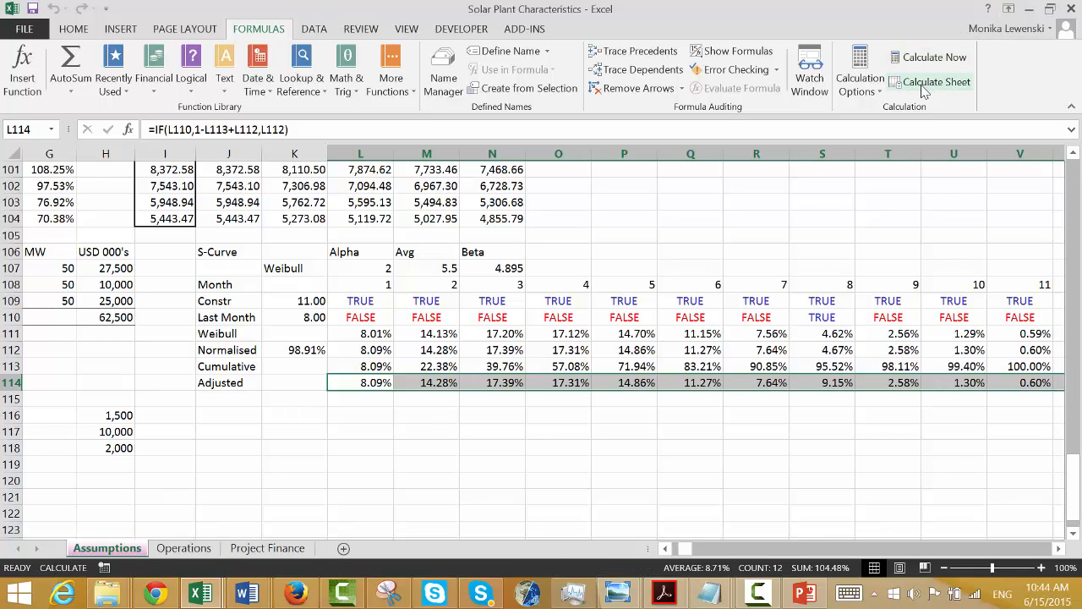
Examine the Adjusted percentages and formulas from month 1 through month 8.
{"action": "key", "text": "Left"}
{"action": "key", "text": "Right"}
{"action": "key", "text": "Right"}
{"action": "key", "text": "Left"}
{"action": "key", "text": "Left"}
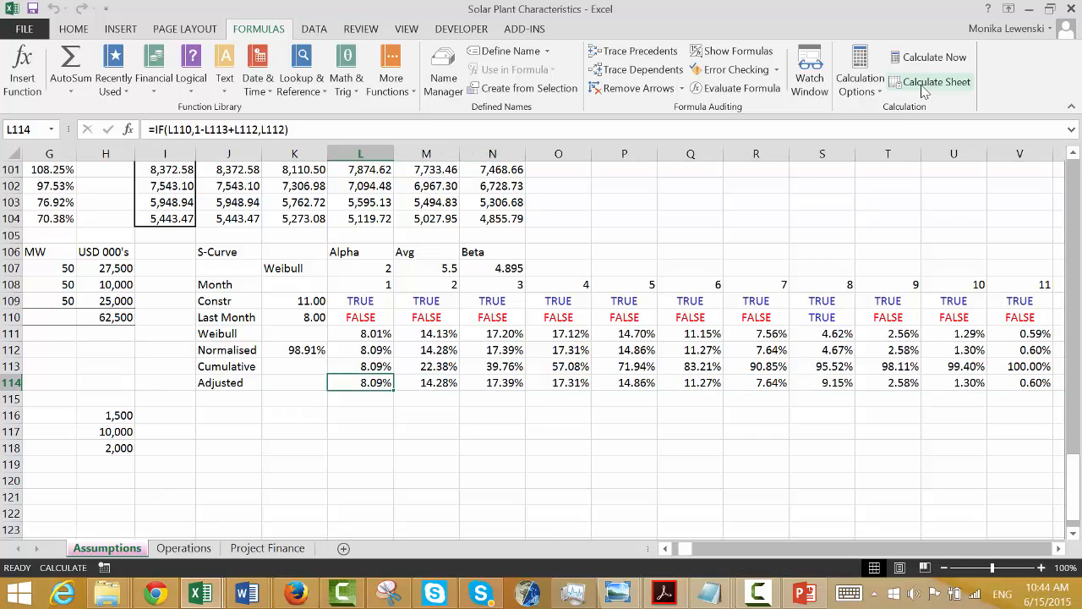
{"action": "key", "text": "Right"}
{"action": "key", "text": "Right"}
{"action": "key", "text": "Right"}
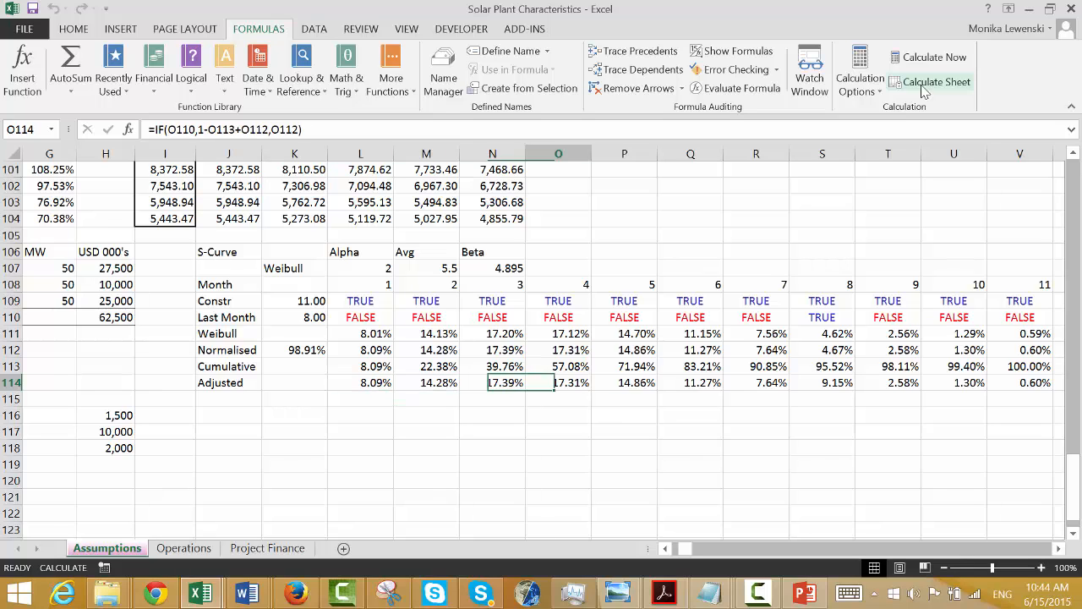
{"action": "key", "text": "Right"}
{"action": "key", "text": "Right"}
{"action": "key", "text": "Right"}
{"action": "key", "text": "Right"}
{"action": "key", "text": "Left"}
{"action": "key", "text": "Left"}
{"action": "key", "text": "Left"}
{"action": "key", "text": "Left"}
{"action": "key", "text": "Left"}
{"action": "key", "text": "Left"}
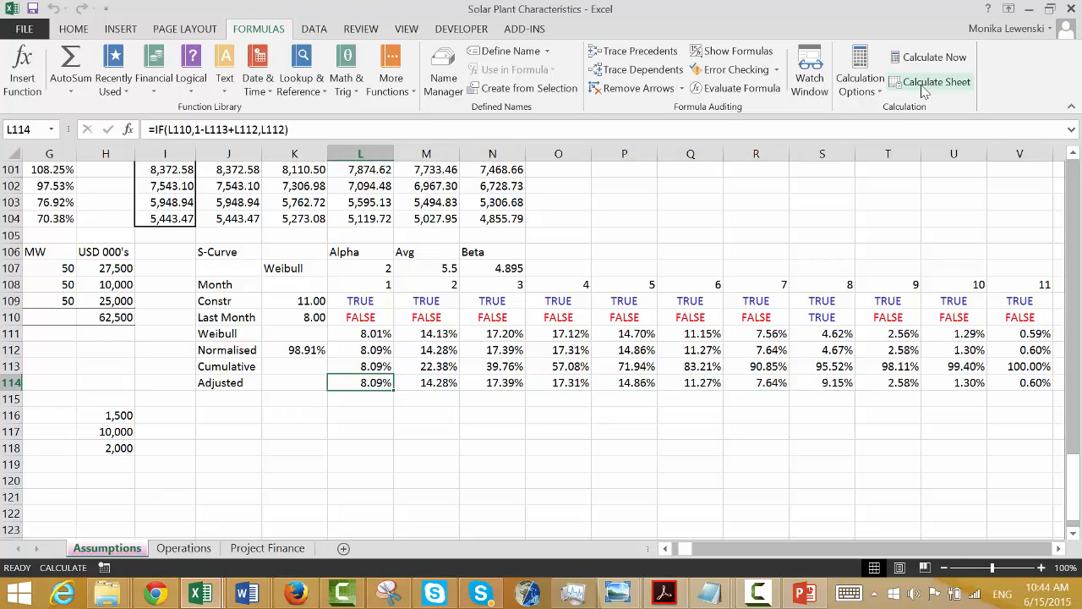
Check the sum of the Adjusted percentages for months 1 through 8, L114:S114.
{"action": "key", "text": "shift+Right"}
{"action": "key", "text": "shift+Right"}
{"action": "key", "text": "shift+Right"}
{"action": "key", "text": "shift+Right"}
{"action": "key", "text": "shift+Right"}
{"action": "key", "text": "shift+Right"}
{"action": "key", "text": "shift+Right"}
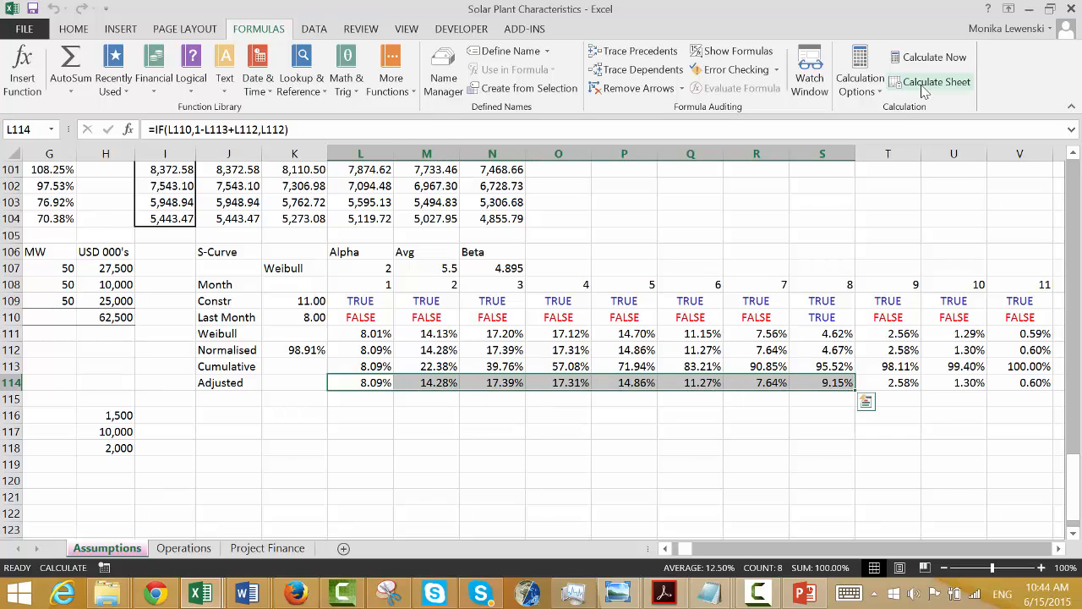
{"action": "key", "text": "Up"}
{"action": "key", "text": "Up"}
{"action": "key", "text": "Up"}
{"action": "key", "text": "Up"}
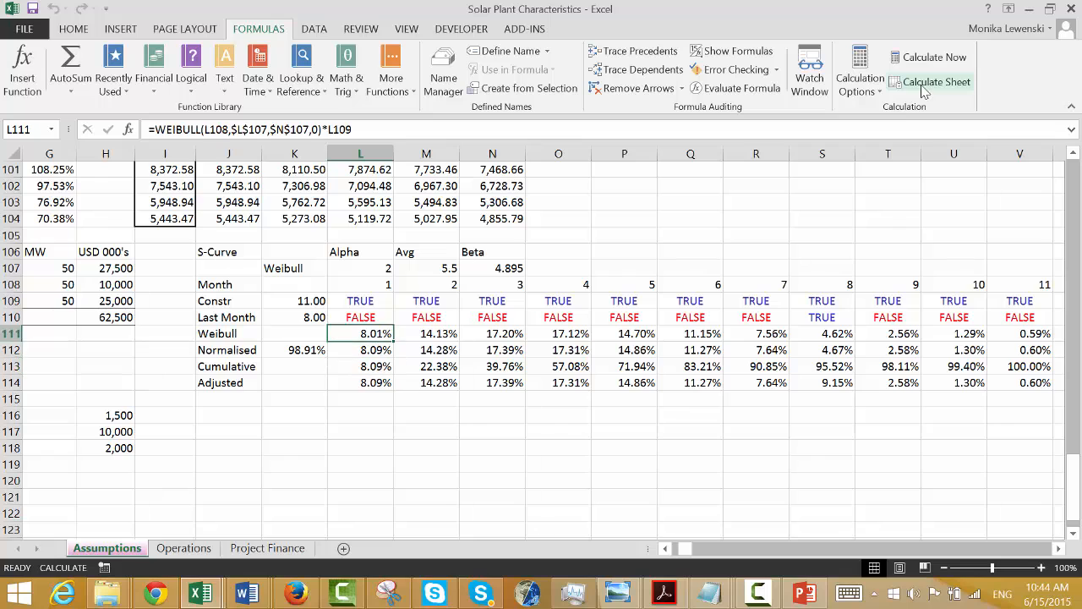
{"action": "key", "text": "Left"}
{"action": "key", "text": "Left"}
{"action": "key", "text": "Right"}
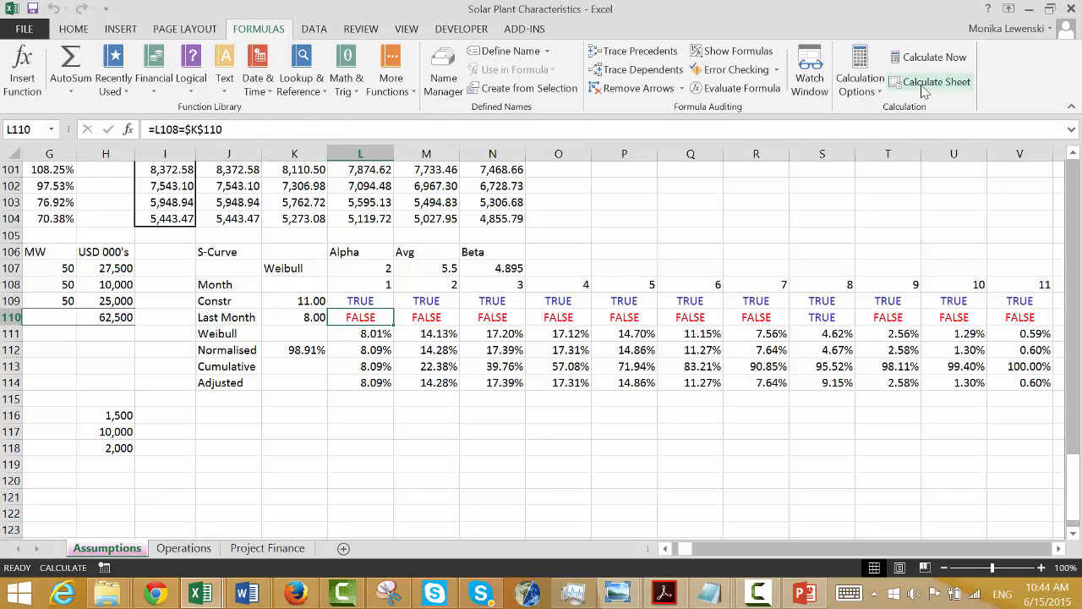
{"action": "key", "text": "Down"}
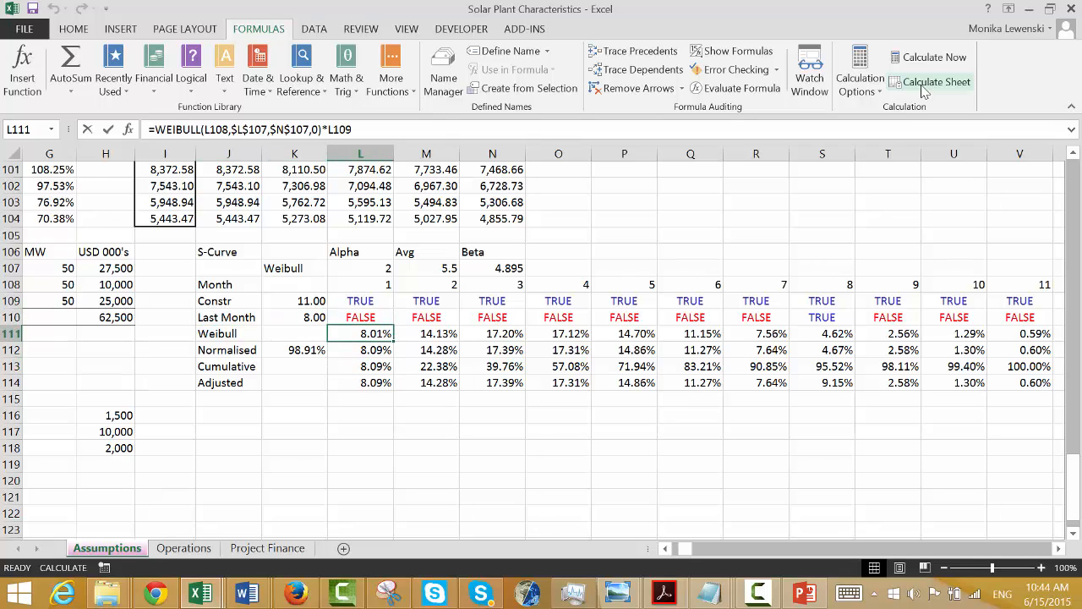
{"action": "key", "text": "F2"}
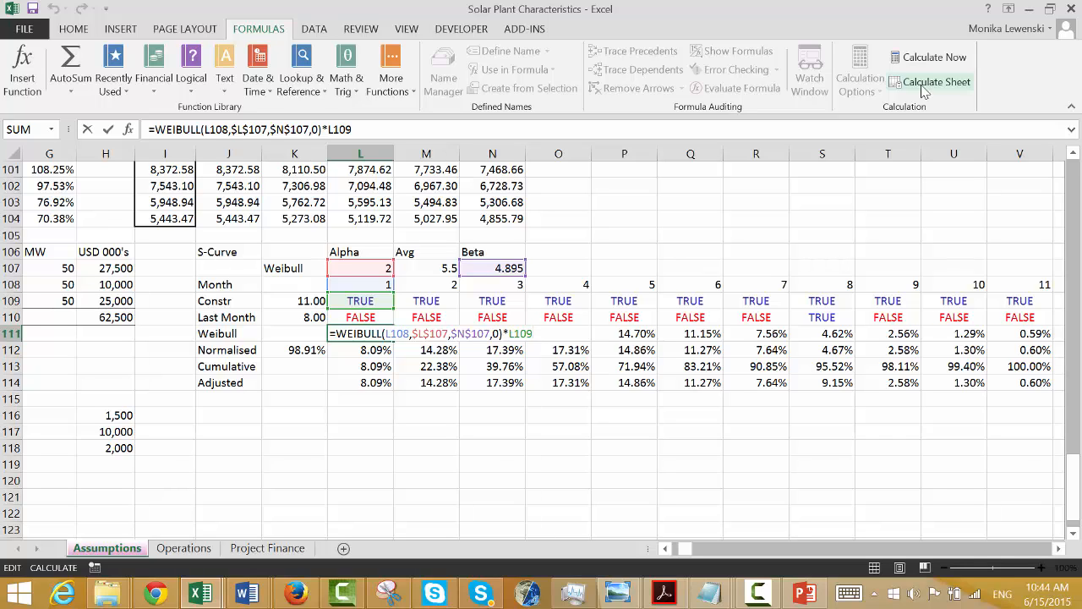
{"action": "key", "text": "BackSpace"}
{"action": "key", "text": "BackSpace"}
{"action": "key", "text": "BackSpace"}
{"action": "key", "text": "BackSpace"}
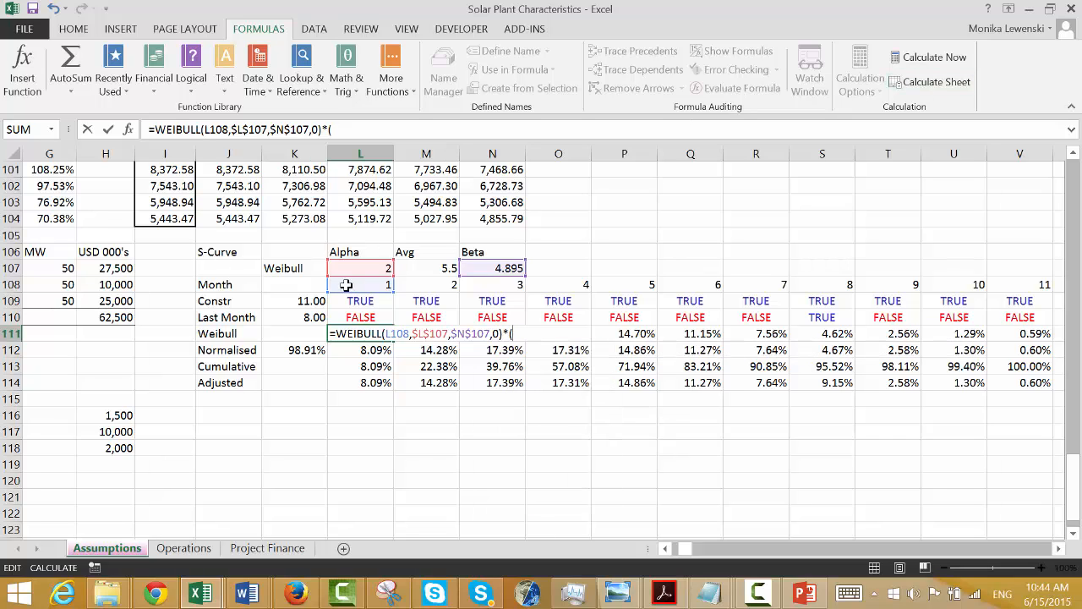
{"action": "key", "text": "Escape"}
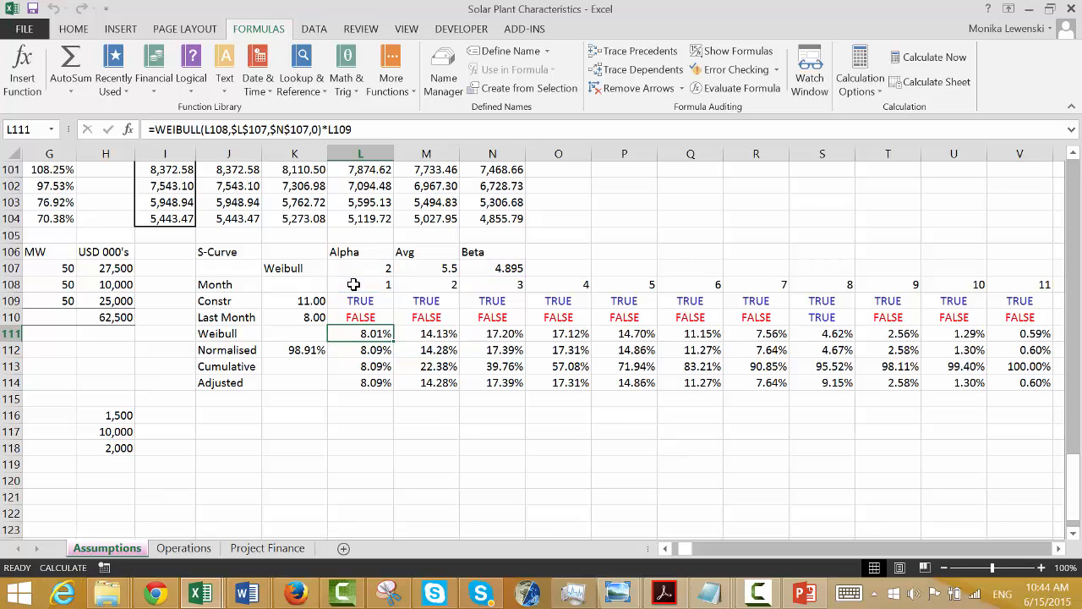
Multiply the Adjusted formula in L114 by (L108<=$K$110) so that months after the last construction month are zeroed.
{"action": "key", "text": "Down"}
{"action": "key", "text": "Down"}
{"action": "key", "text": "Down"}
{"action": "key", "text": "F2"}
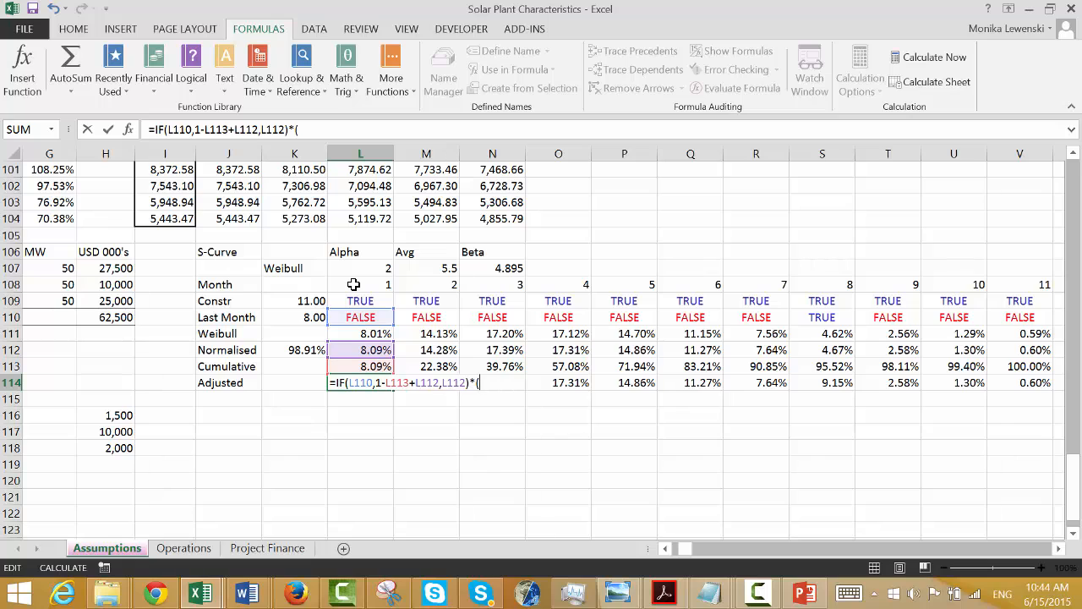
{"action": "type", "text": "*("}
{"action": "left_click", "coordinate": [354, 284]}
{"action": "type", "text": "<"}
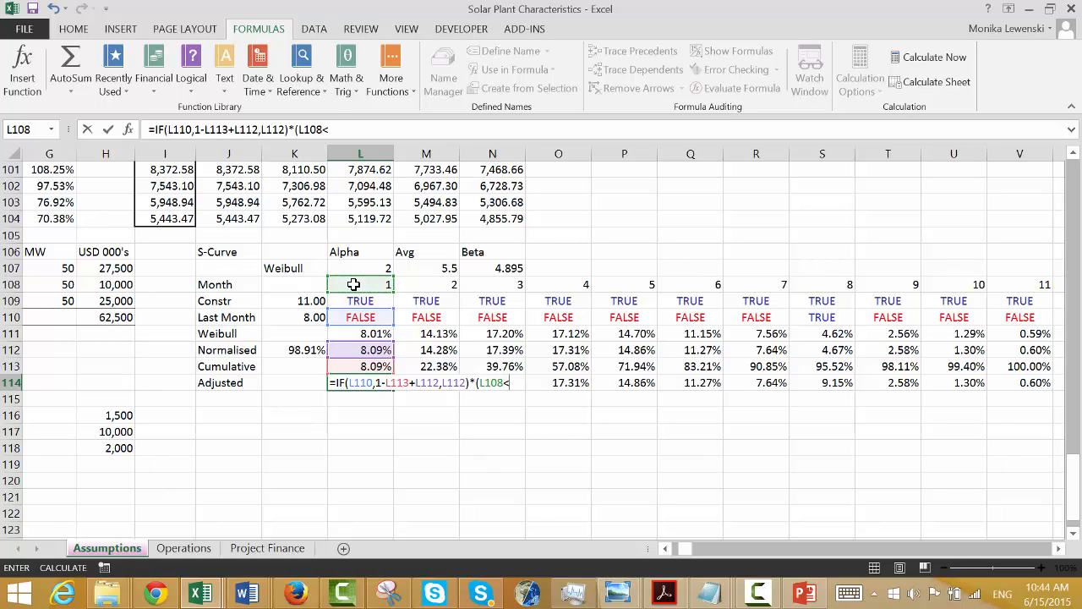
{"action": "type", "text": "="}
{"action": "left_click", "coordinate": [300, 313]}
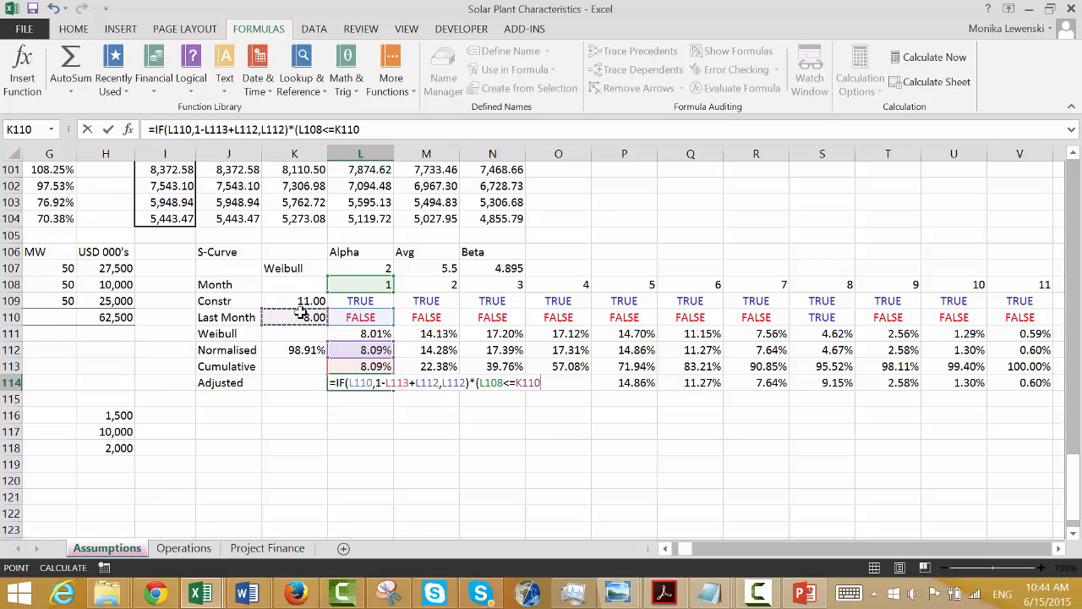
{"action": "key", "text": "F4"}
{"action": "key", "text": "Return"}
{"action": "key", "text": "Return"}
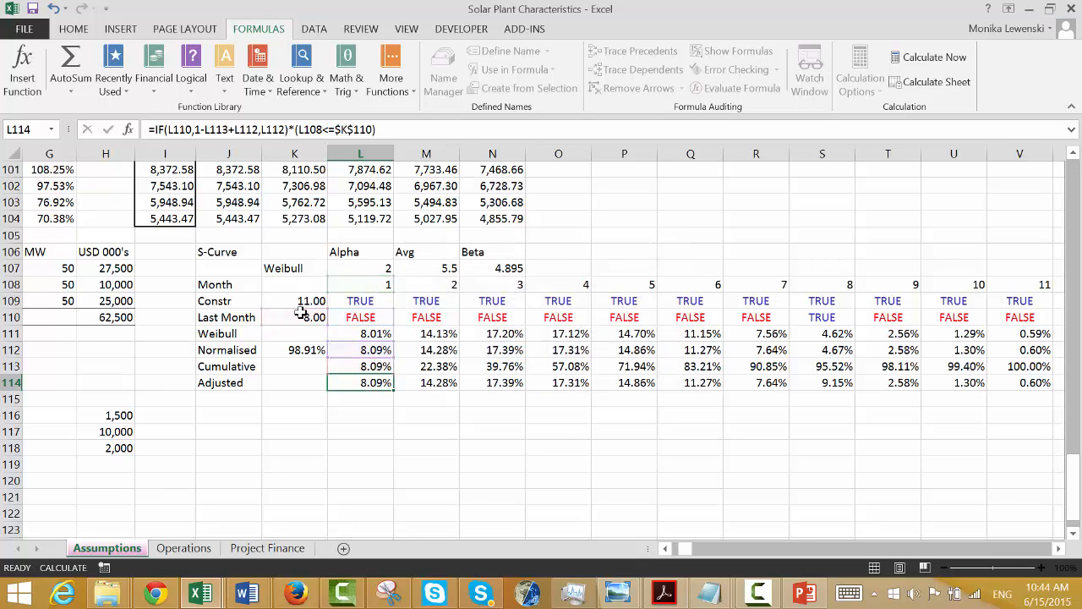
Copy the revised Adjusted formula with its last-month limit across row 114 and recalculate the sheet.
{"action": "key", "text": "ctrl+shift+Right"}
{"action": "key", "text": "ctrl+r"}
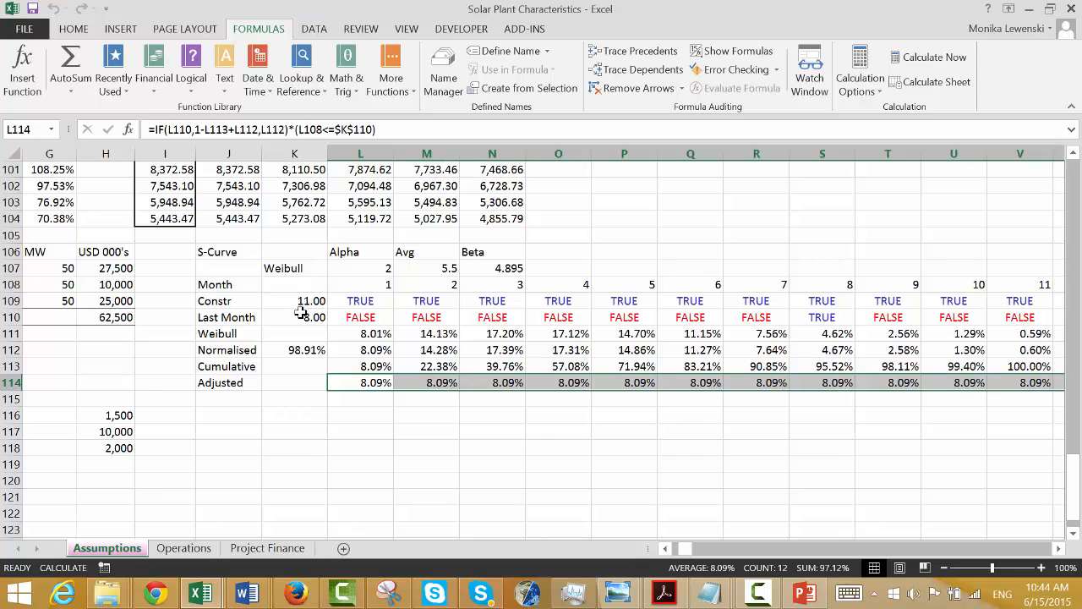
{"action": "left_click", "coordinate": [939, 88]}
Total the Adjusted row in K114 with =SUM(L114:W114).
{"action": "key", "text": "Left"}
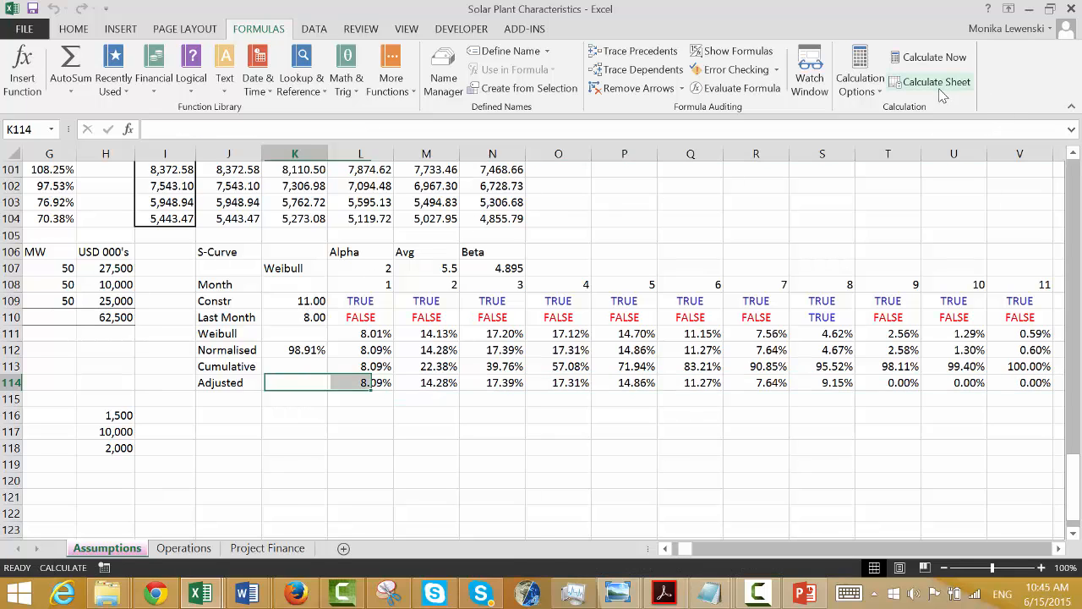
{"action": "key", "text": "Right"}
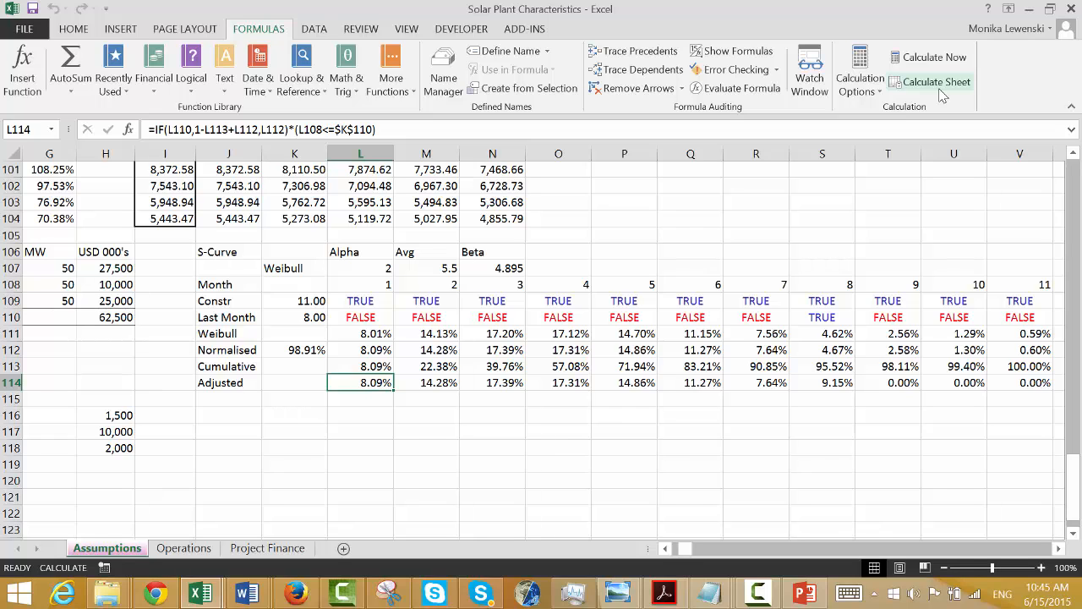
{"action": "key", "text": "Left"}
{"action": "type", "text": "=su"}
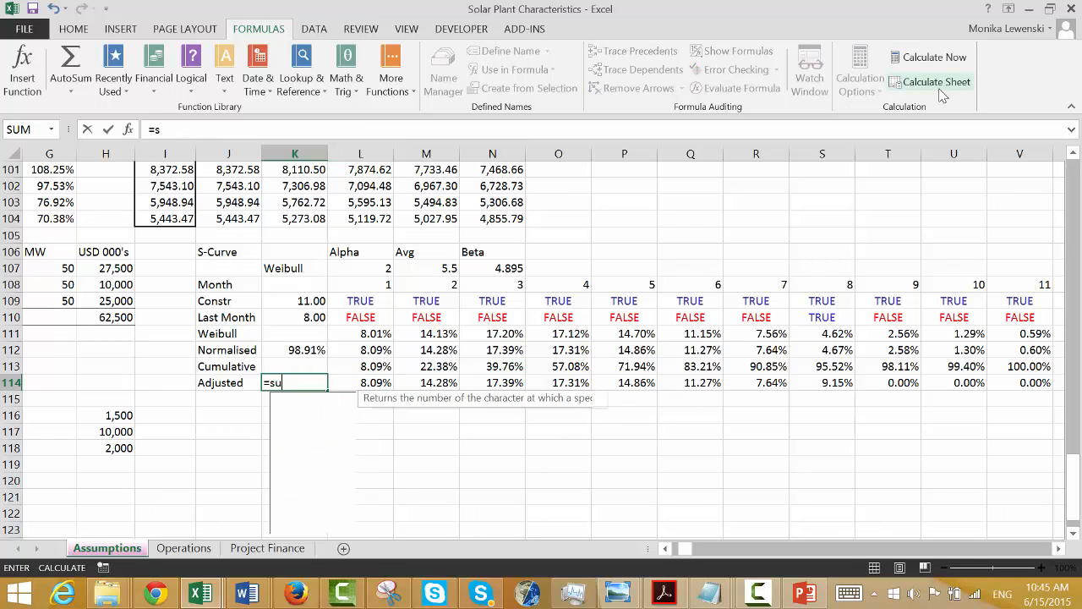
{"action": "type", "text": "m("}
{"action": "key", "text": "Right"}
{"action": "key", "text": "ctrl+shift+Right"}
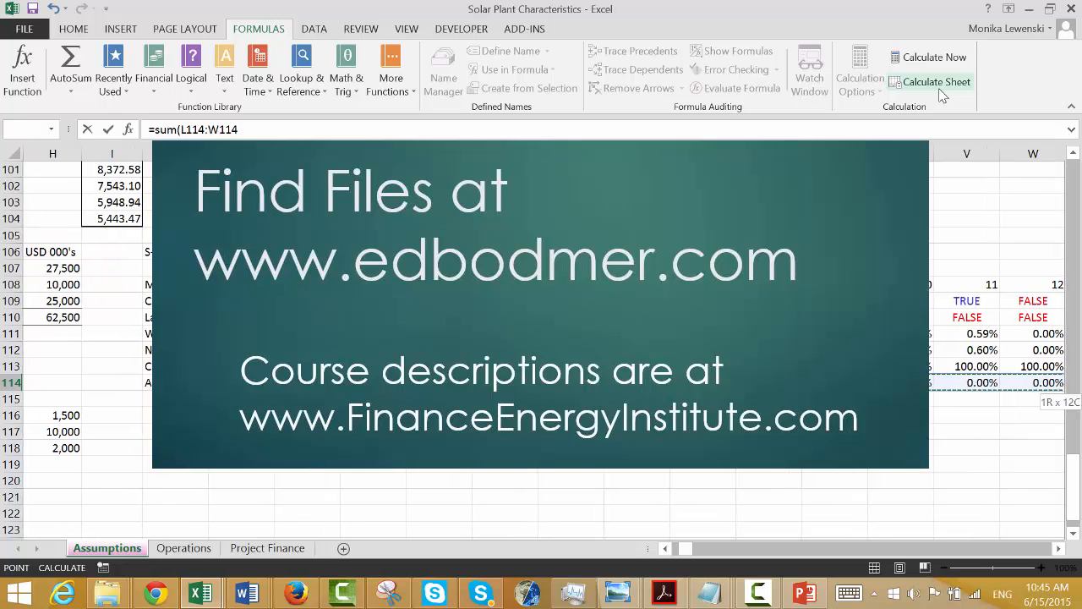
{"action": "key", "text": "ctrl+Return"}
Move the capital expenditure rows from Panel Cost through Total EPC Cost, B107:H110, down two rows to start at B109.
{"action": "key", "text": "Left"}
{"action": "key", "text": "Left"}
{"action": "key", "text": "Left"}
{"action": "key", "text": "Left"}
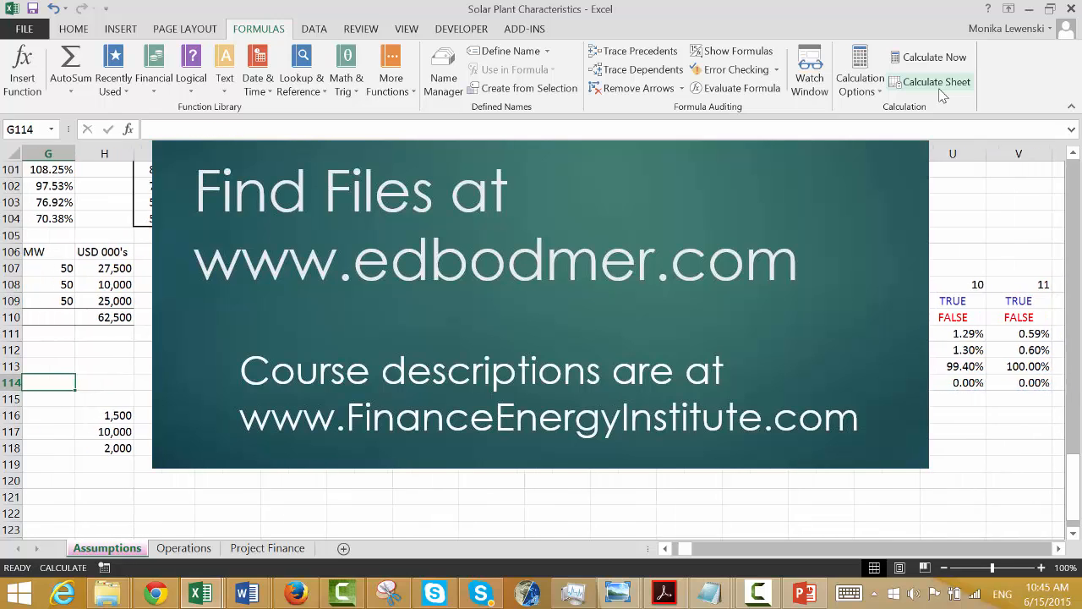
{"action": "key", "text": "Left"}
{"action": "key", "text": "Left"}
{"action": "key", "text": "Left"}
{"action": "key", "text": "Left"}
{"action": "key", "text": "Left"}
{"action": "key", "text": "Left"}
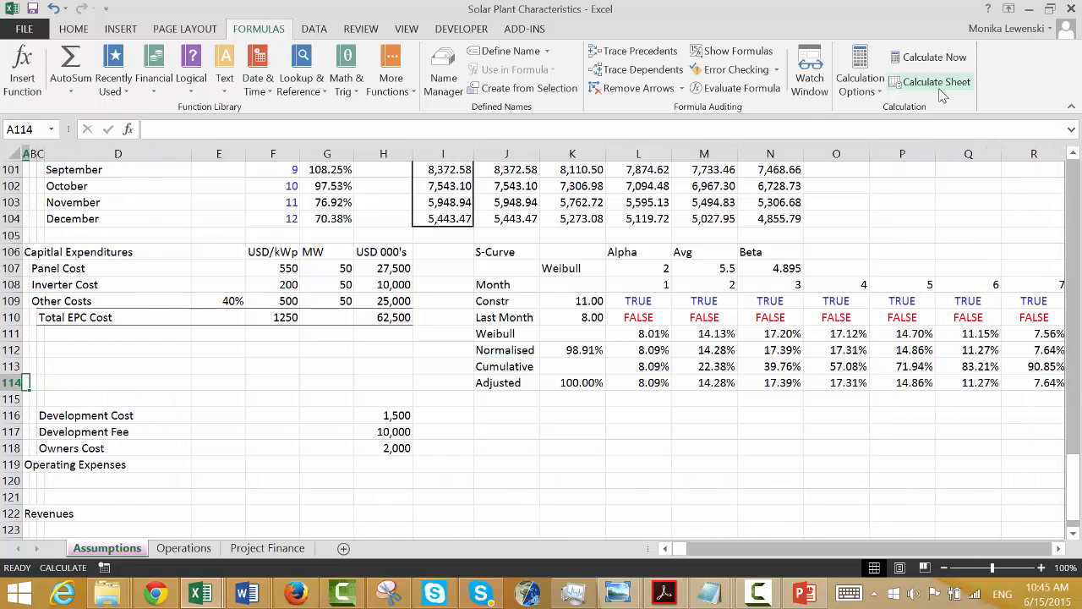
{"action": "key", "text": "Right"}
{"action": "key", "text": "Right"}
{"action": "key", "text": "Right"}
{"action": "key", "text": "Right"}
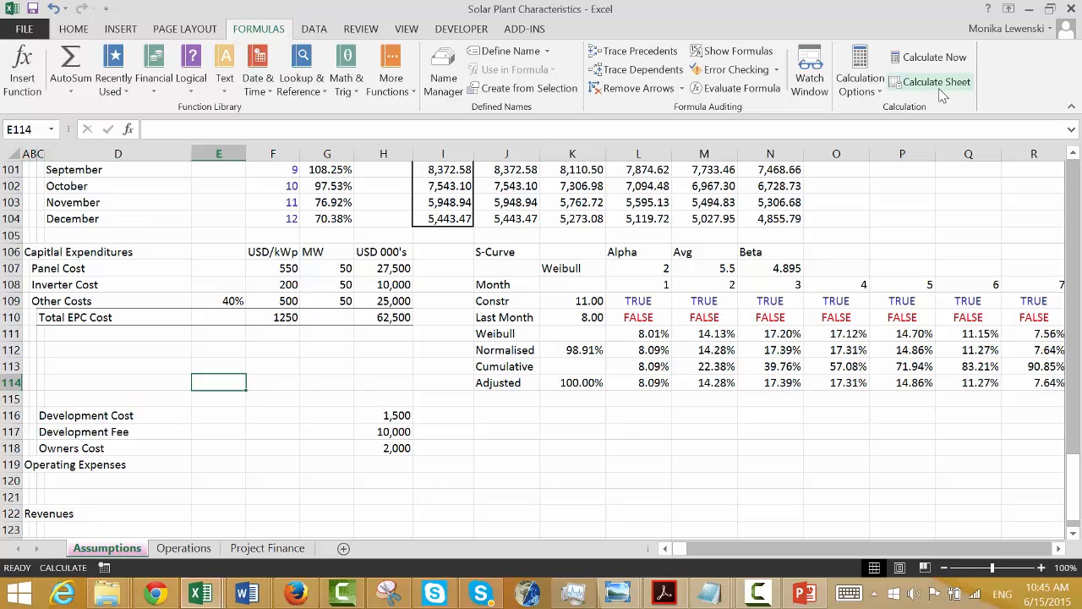
{"action": "key", "text": "Up"}
{"action": "key", "text": "Up"}
{"action": "key", "text": "Up"}
{"action": "key", "text": "Up"}
{"action": "key", "text": "Up"}
{"action": "key", "text": "Up"}
{"action": "key", "text": "Up"}
{"action": "key", "text": "Up"}
{"action": "key", "text": "Up"}
{"action": "key", "text": "Up"}
{"action": "key", "text": "Up"}
{"action": "key", "text": "Down"}
{"action": "key", "text": "Down"}
{"action": "key", "text": "Down"}
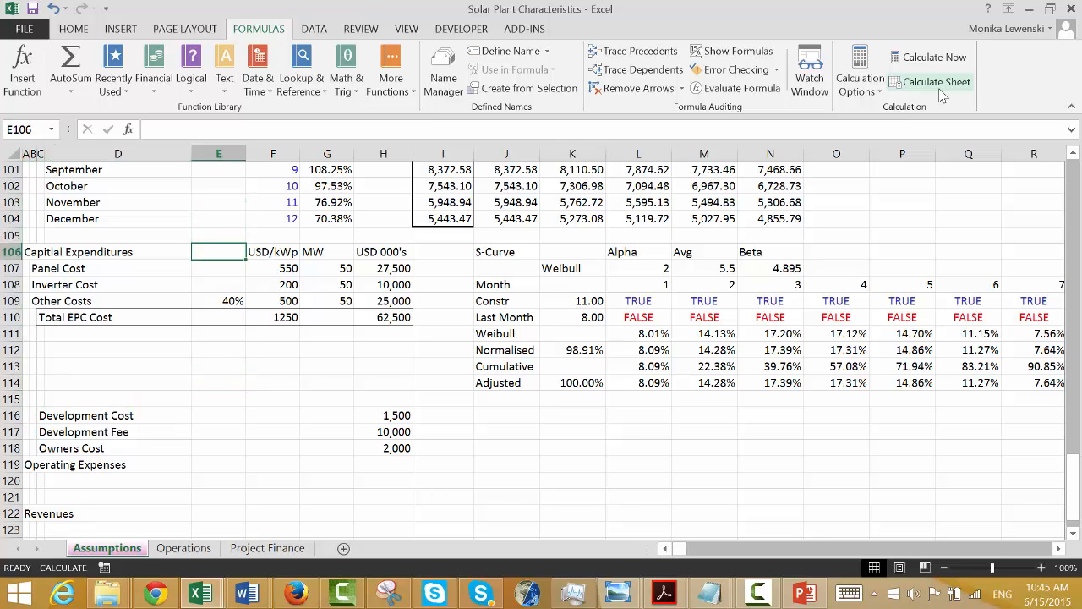
{"action": "key", "text": "Down"}
{"action": "key", "text": "Left"}
{"action": "key", "text": "Left"}
{"action": "key", "text": "Left"}
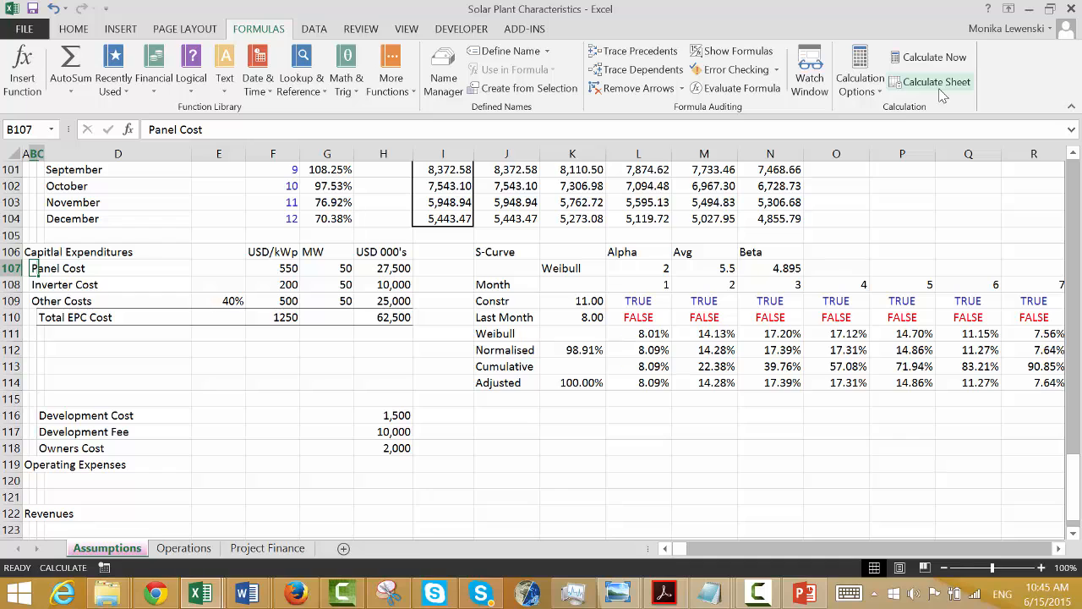
{"action": "key", "text": "shift+Right"}
{"action": "key", "text": "shift+Right"}
{"action": "key", "text": "shift+Right"}
{"action": "key", "text": "shift+Right"}
{"action": "key", "text": "shift+Right"}
{"action": "key", "text": "shift+Right"}
{"action": "key", "text": "shift+Down"}
{"action": "key", "text": "shift+Down"}
{"action": "key", "text": "shift+Down"}
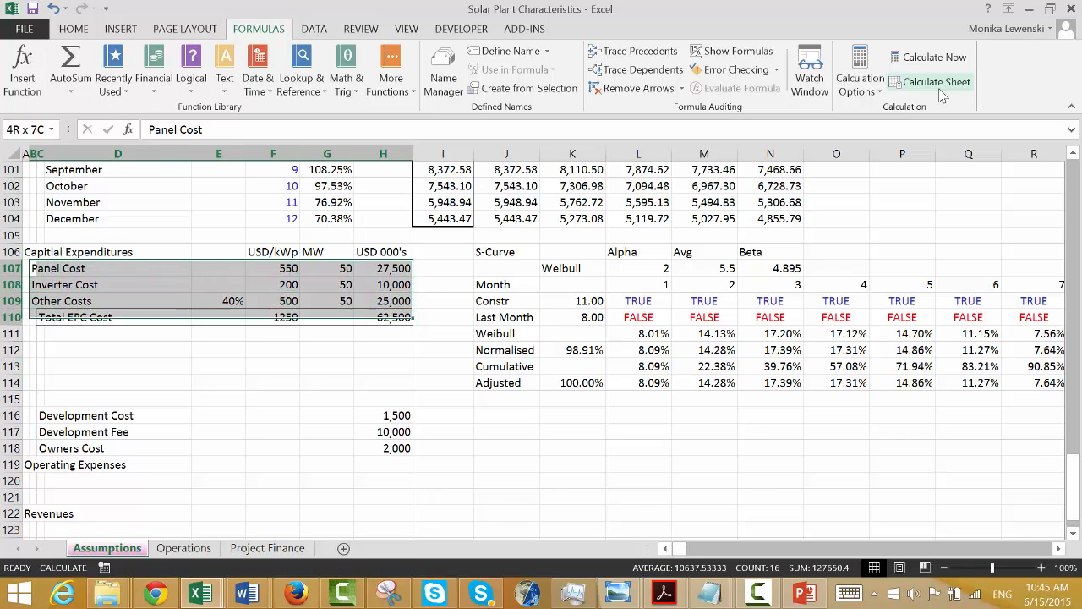
{"action": "key", "text": "ctrl+x"}
{"action": "key", "text": "Down"}
{"action": "key", "text": "Down"}
{"action": "key", "text": "ctrl+v"}
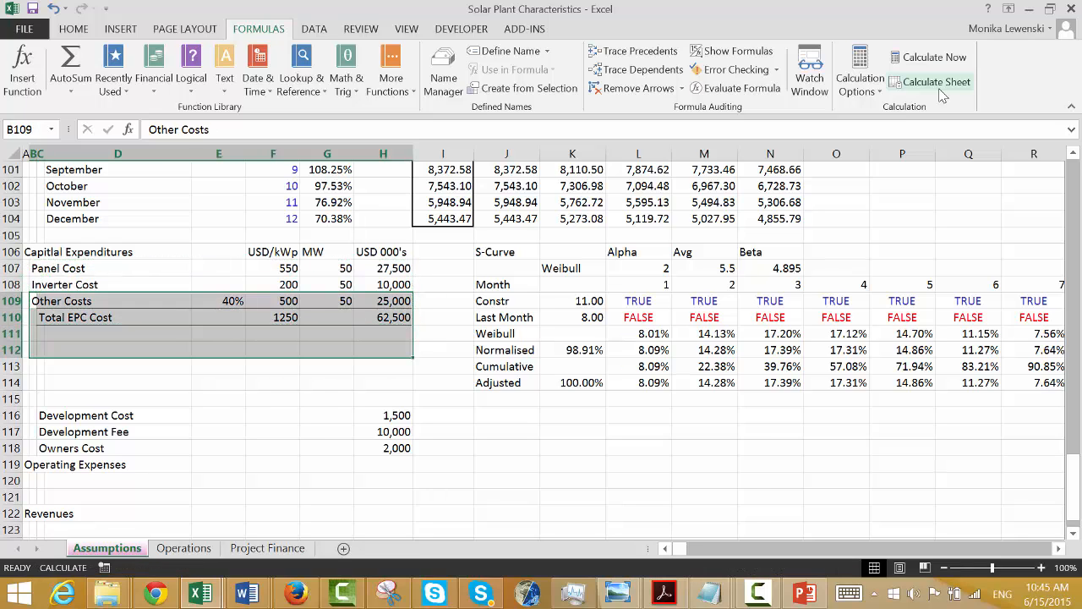
Indent the capital expenditure labels from Panel Cost to Total EPC Cost by moving B109:C112 one column over to start at C109.
{"action": "key", "text": "Down"}
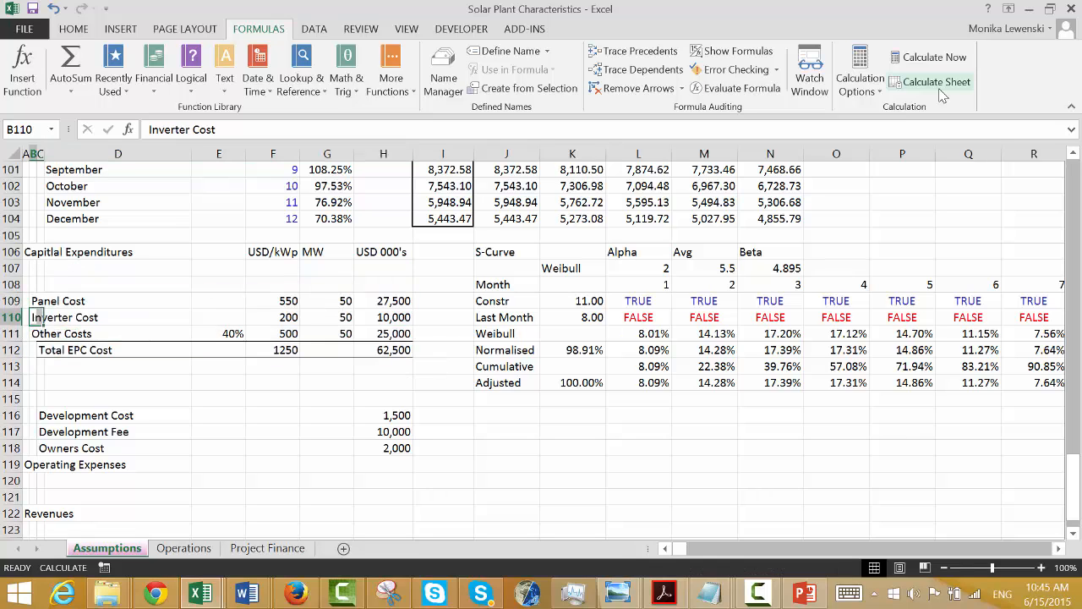
{"action": "key", "text": "Up"}
{"action": "key", "text": "shift+Down"}
{"action": "key", "text": "shift+Down"}
{"action": "key", "text": "shift+Down"}
{"action": "key", "text": "shift+Right"}
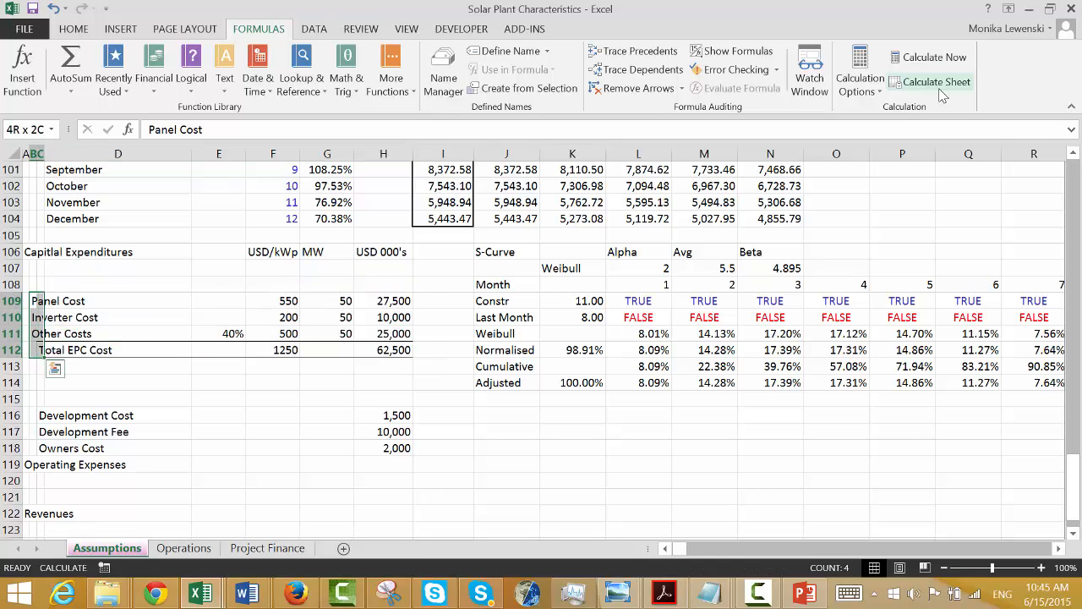
{"action": "key", "text": "ctrl+x"}
{"action": "key", "text": "Right"}
{"action": "key", "text": "ctrl+v"}
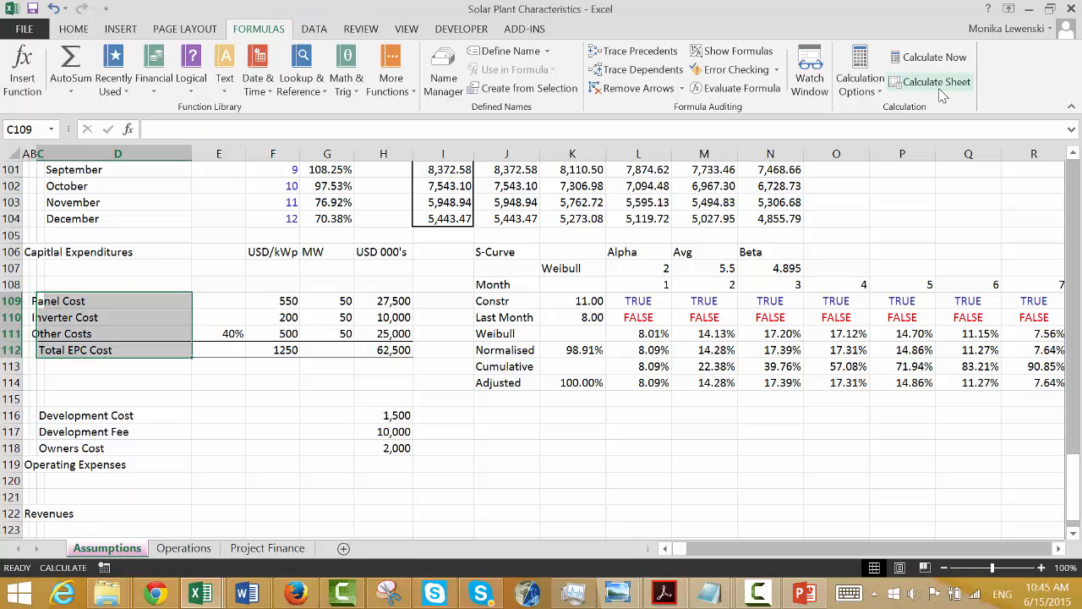
Enter the heading EPC Cost in B108 above the indented cost labels.
{"action": "key", "text": "Up"}
{"action": "key", "text": "Left"}
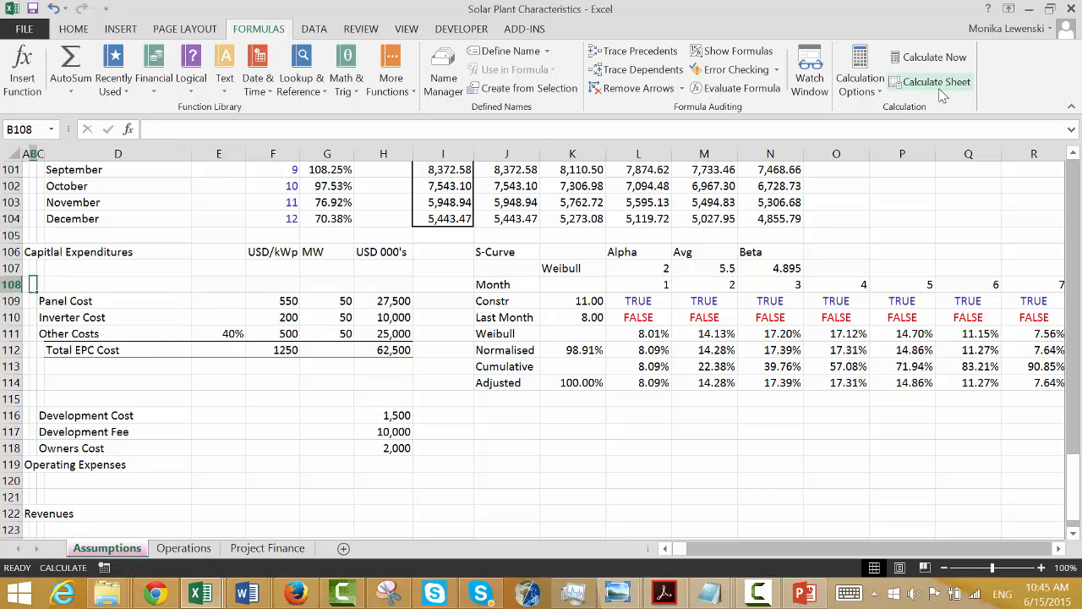
{"action": "type", "text": "EPC "}
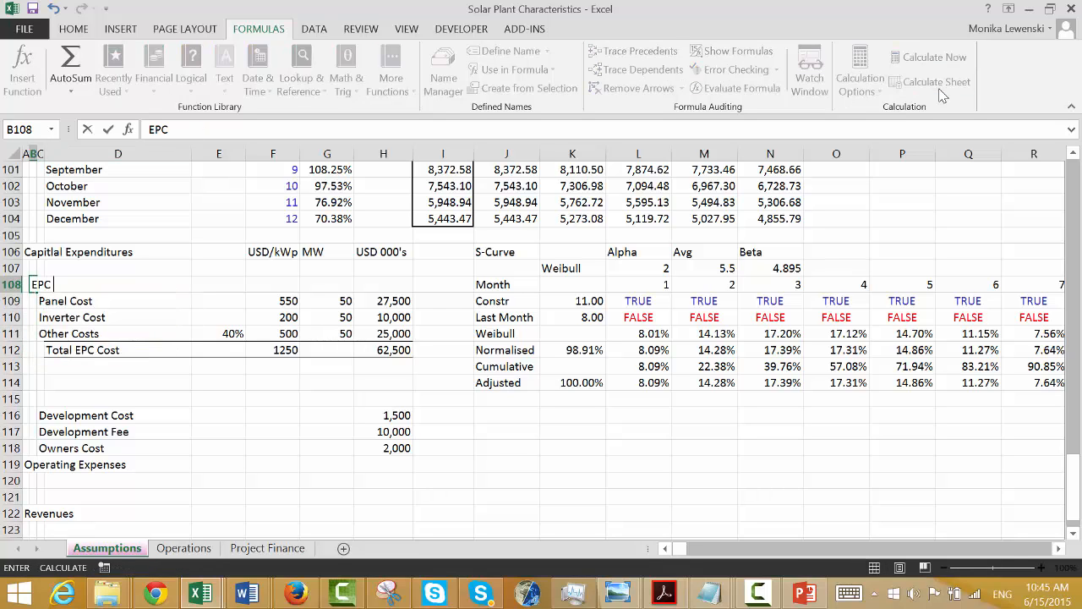
{"action": "type", "text": "Co"}
{"action": "key", "text": "Return"}
Move the USD/kWp, MW and USD 000's column headings from F106:H106 to F108:H108, in line with EPC Cost.
{"action": "key", "text": "Up"}
{"action": "key", "text": "Up"}
{"action": "key", "text": "Up"}
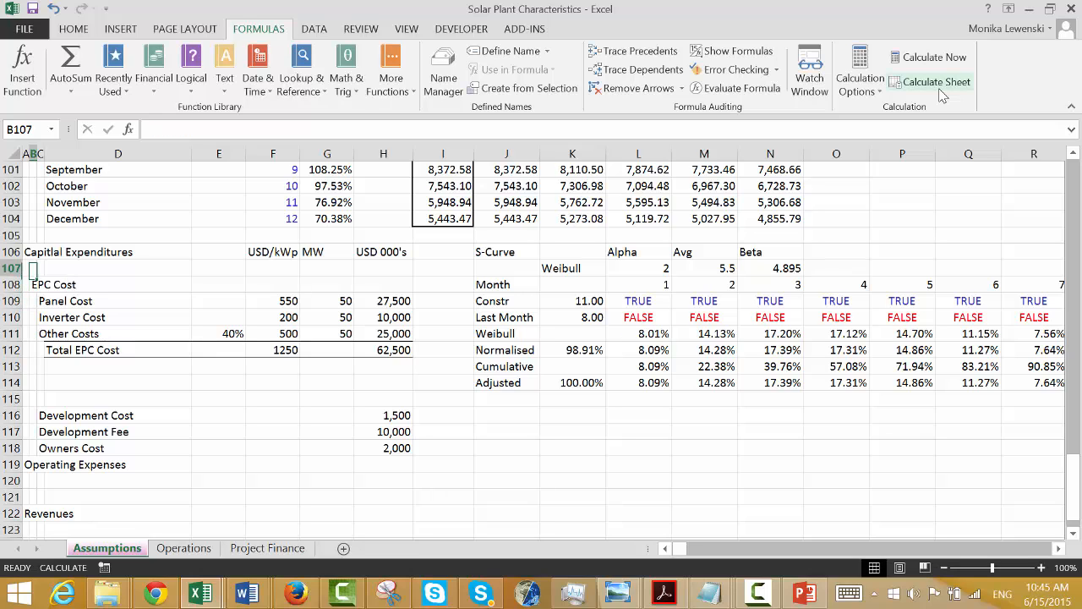
{"action": "key", "text": "Right"}
{"action": "key", "text": "Right"}
{"action": "key", "text": "Right"}
{"action": "key", "text": "Right"}
{"action": "key", "text": "shift+Right"}
{"action": "key", "text": "shift+Right"}
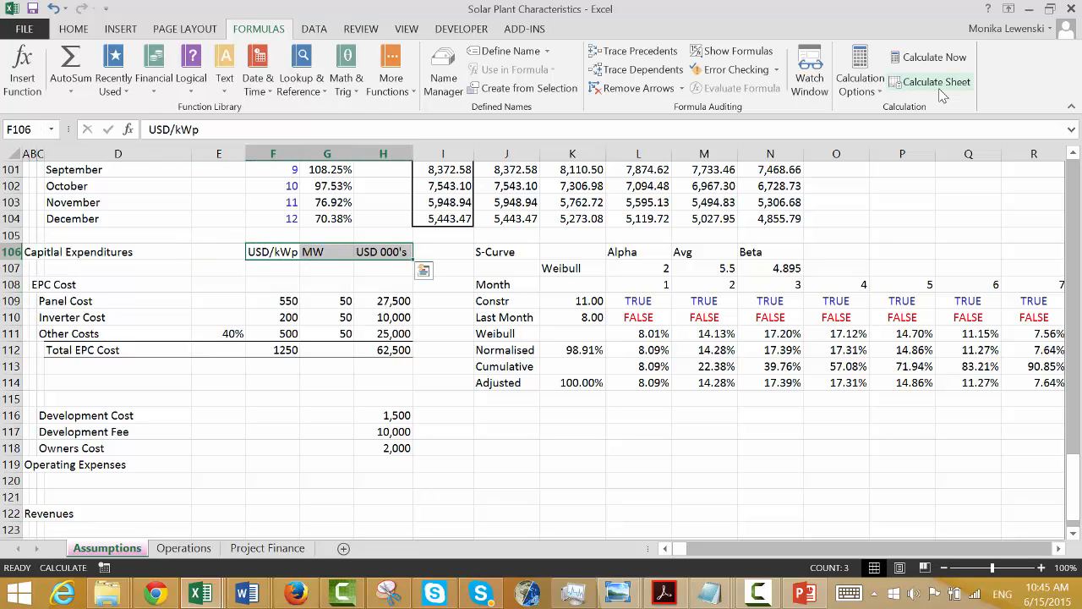
{"action": "key", "text": "Down"}
{"action": "key", "text": "Down"}
{"action": "key", "text": "shift+Right"}
{"action": "key", "text": "shift+Right"}
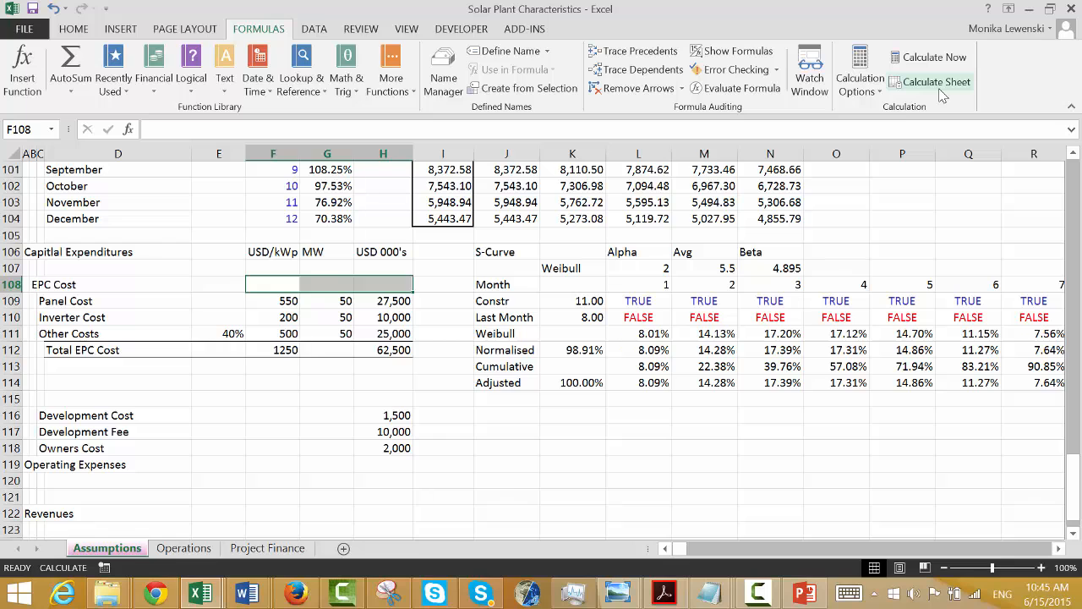
{"action": "key", "text": "ctrl+v"}
Examine the Adjusted S-curve percentages and their formulas along row 114.
{"action": "key", "text": "Down"}
{"action": "key", "text": "Down"}
{"action": "key", "text": "Down"}
{"action": "key", "text": "Down"}
{"action": "key", "text": "Down"}
{"action": "key", "text": "Down"}
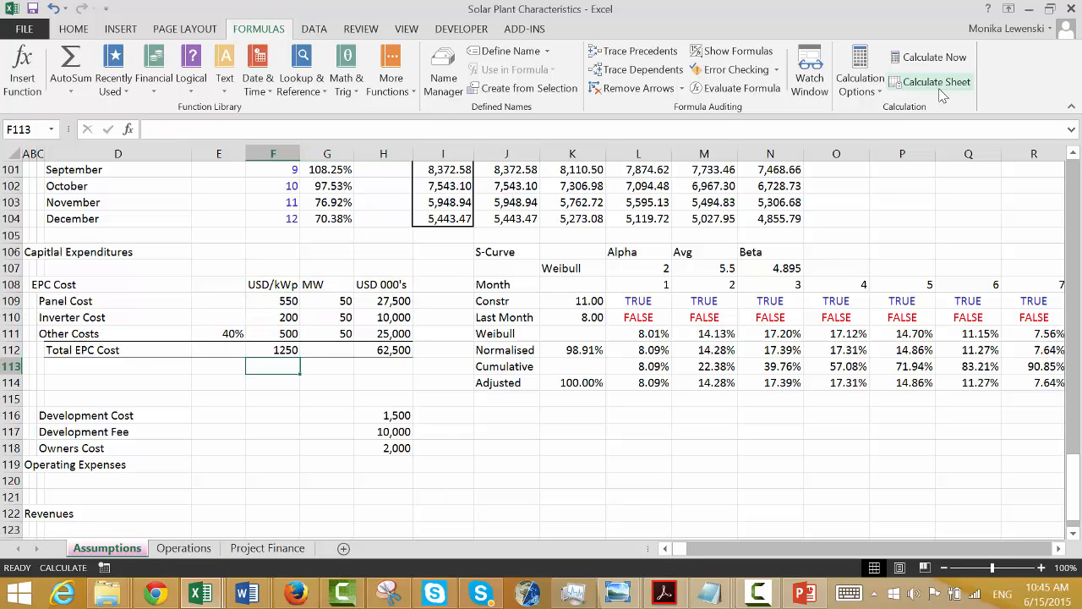
{"action": "key", "text": "Right"}
{"action": "key", "text": "Right"}
{"action": "key", "text": "Right"}
{"action": "key", "text": "Right"}
{"action": "key", "text": "Right"}
{"action": "key", "text": "Right"}
{"action": "key", "text": "Right"}
{"action": "key", "text": "Right"}
{"action": "key", "text": "Right"}
{"action": "key", "text": "Right"}
{"action": "key", "text": "Right"}
{"action": "key", "text": "Right"}
{"action": "key", "text": "Right"}
{"action": "key", "text": "Right"}
{"action": "key", "text": "Right"}
{"action": "key", "text": "Right"}
{"action": "key", "text": "Right"}
{"action": "key", "text": "Right"}
{"action": "key", "text": "Right"}
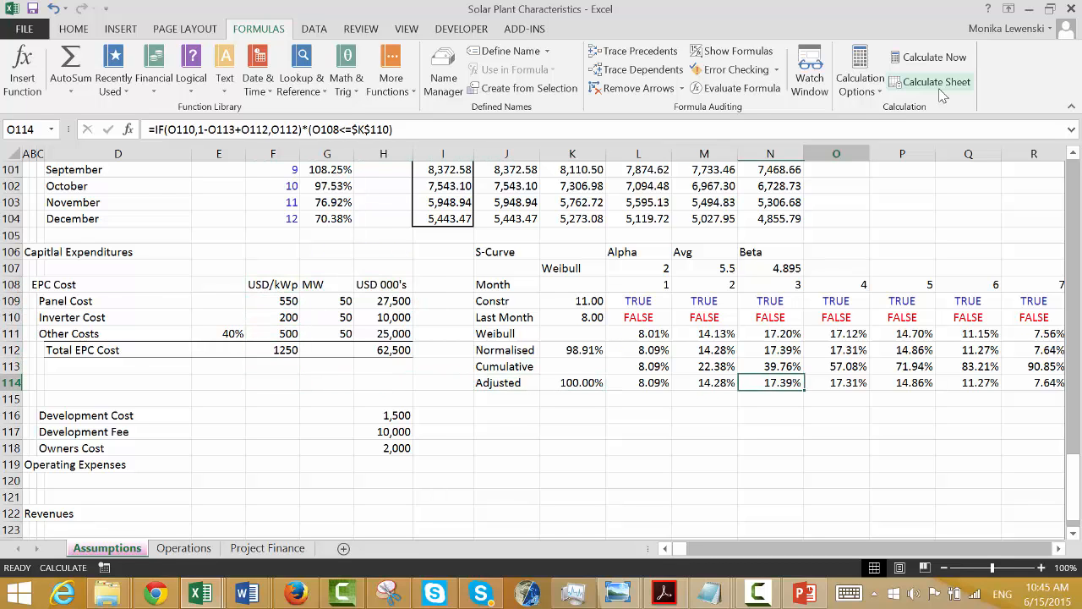
{"action": "key", "text": "Right"}
{"action": "key", "text": "Left"}
{"action": "key", "text": "Left"}
{"action": "key", "text": "Left"}
{"action": "key", "text": "Left"}
{"action": "key", "text": "Left"}
{"action": "key", "text": "Left"}
{"action": "key", "text": "Left"}
{"action": "key", "text": "Left"}
{"action": "key", "text": "Left"}
{"action": "key", "text": "Left"}
{"action": "key", "text": "Left"}
{"action": "key", "text": "Left"}
{"action": "key", "text": "Left"}
{"action": "key", "text": "Left"}
{"action": "key", "text": "Left"}
{"action": "key", "text": "Left"}
{"action": "key", "text": "Left"}
{"action": "key", "text": "Left"}
{"action": "key", "text": "Left"}
{"action": "key", "text": "Left"}
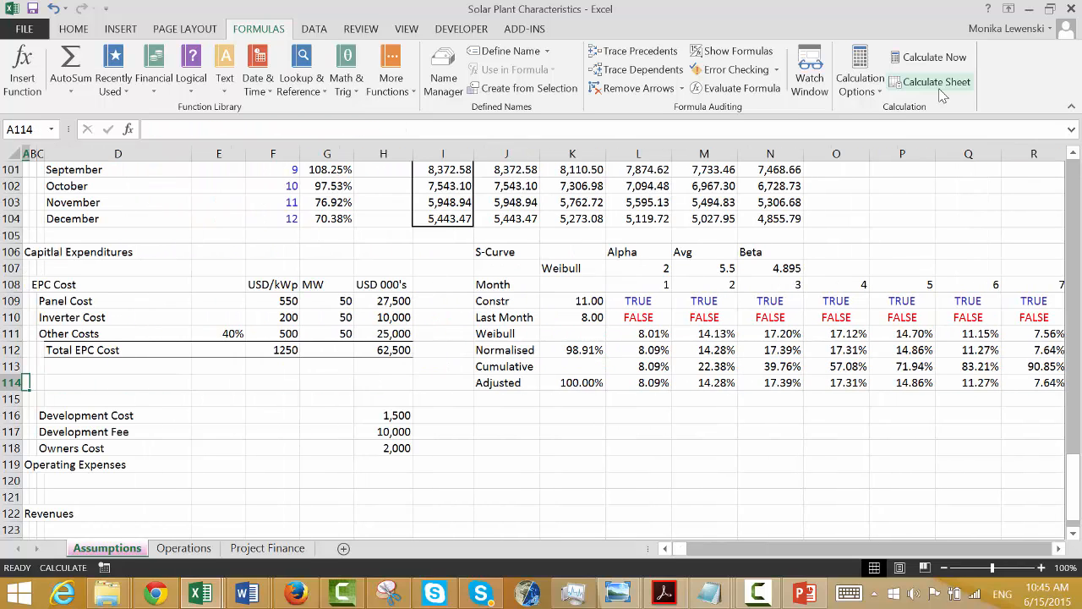
Link J117, below the S-curve table, to the Financial Close date in the timing assumptions with =F5.
{"action": "key", "text": "Down"}
{"action": "key", "text": "Down"}
{"action": "key", "text": "Down"}
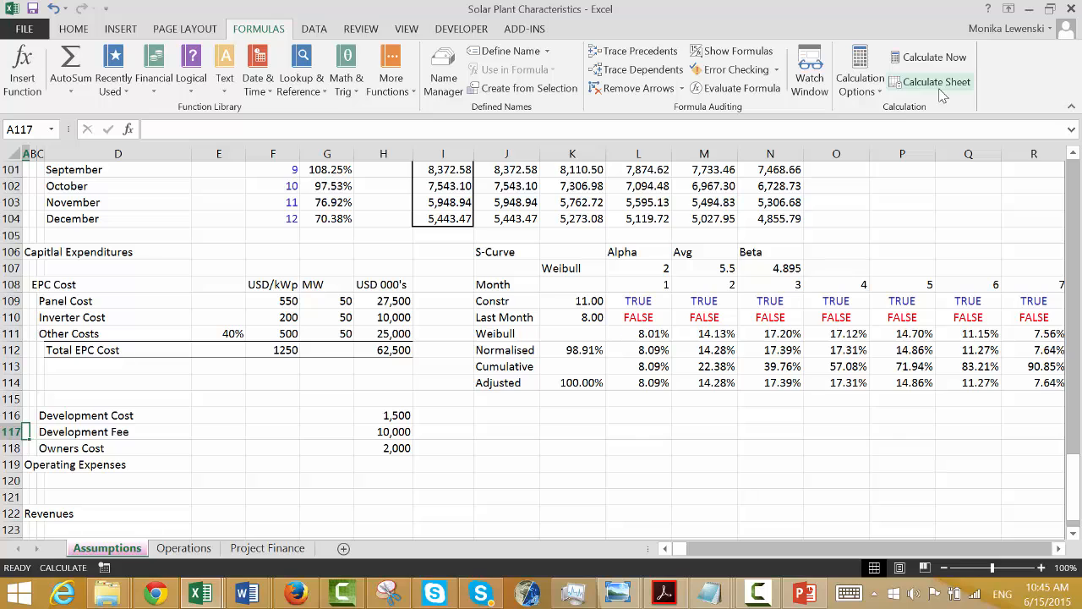
{"action": "key", "text": "Up"}
{"action": "key", "text": "Right"}
{"action": "key", "text": "Right"}
{"action": "key", "text": "Right"}
{"action": "key", "text": "Right"}
{"action": "key", "text": "Right"}
{"action": "key", "text": "Right"}
{"action": "key", "text": "Right"}
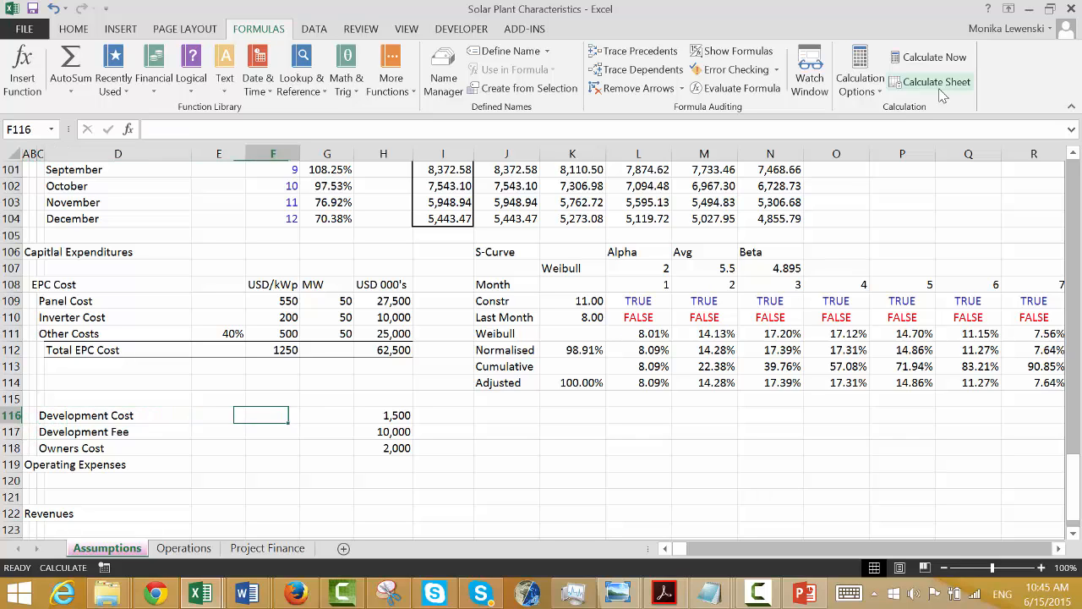
{"action": "key", "text": "Right"}
{"action": "key", "text": "Right"}
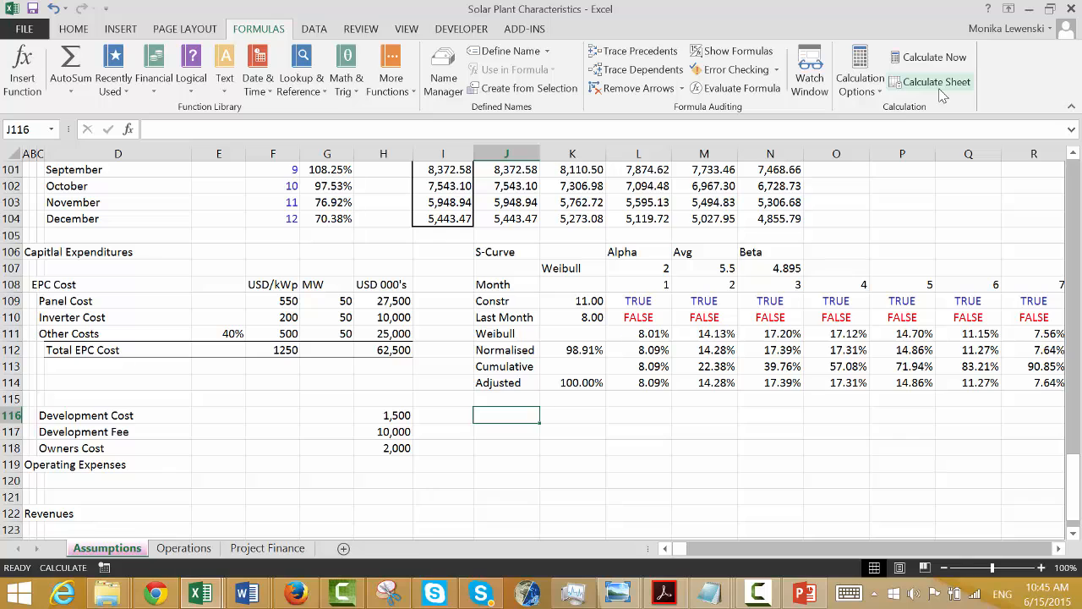
{"action": "key", "text": "Down"}
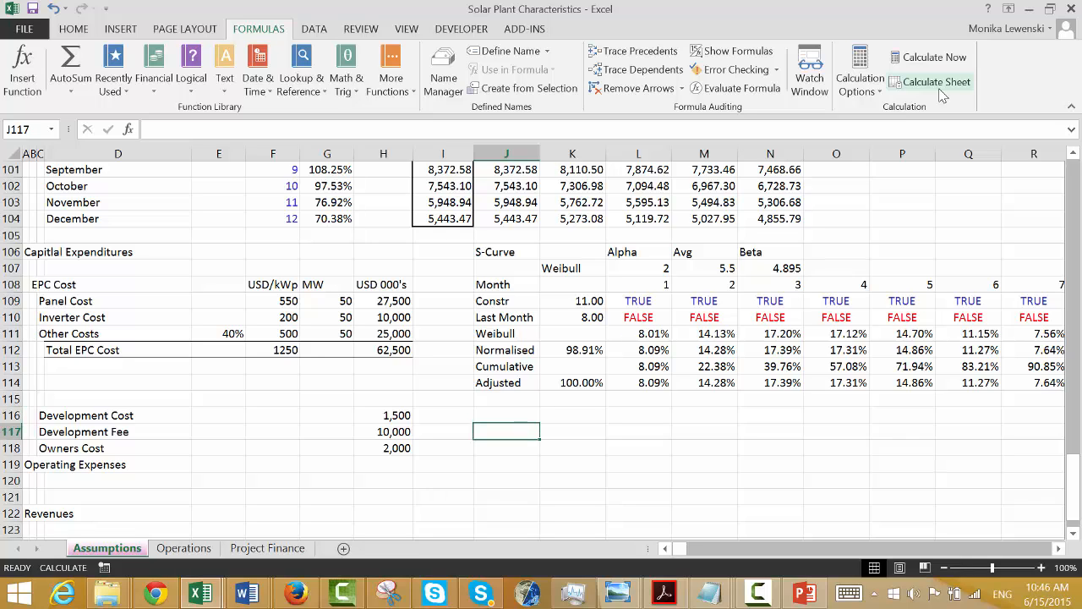
{"action": "type", "text": "="}
{"action": "key", "text": "Down"}
{"action": "key", "text": "Up"}
{"action": "key", "text": "Up"}
{"action": "key", "text": "Up"}
{"action": "key", "text": "Up"}
{"action": "key", "text": "Up"}
{"action": "key", "text": "Up"}
{"action": "key", "text": "Up"}
{"action": "key", "text": "Up"}
{"action": "key", "text": "Up"}
{"action": "key", "text": "Up"}
{"action": "key", "text": "Up"}
{"action": "key", "text": "Up"}
{"action": "key", "text": "Up"}
{"action": "key", "text": "Up"}
{"action": "key", "text": "Up"}
{"action": "key", "text": "Up"}
{"action": "key", "text": "Up"}
{"action": "key", "text": "Up"}
{"action": "key", "text": "Up"}
{"action": "key", "text": "Up"}
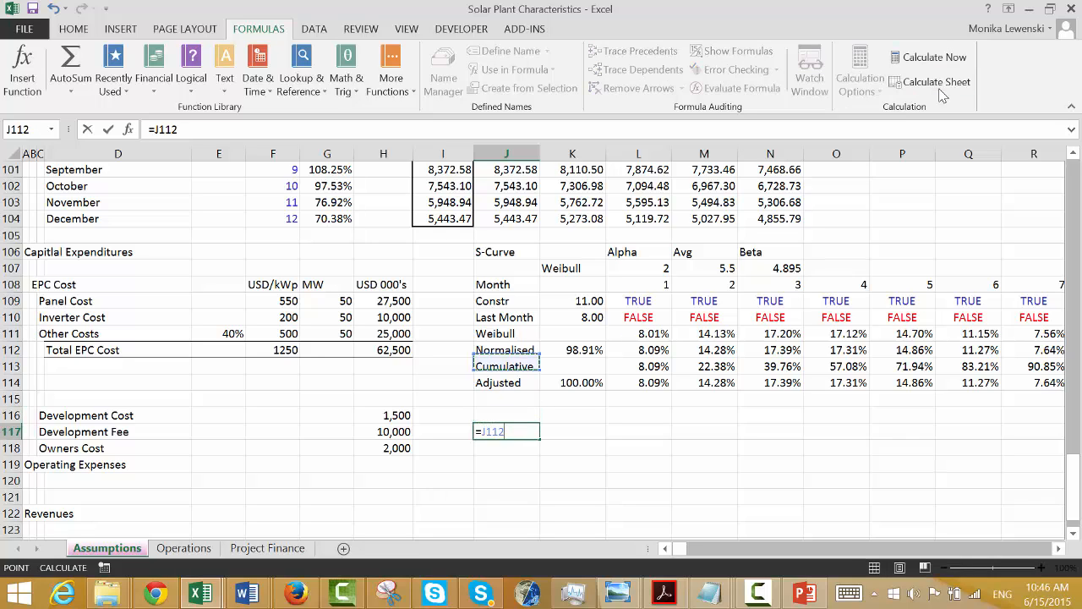
{"action": "key", "text": "Up"}
{"action": "key", "text": "Up"}
{"action": "key", "text": "Up"}
{"action": "key", "text": "Up"}
{"action": "key", "text": "Up"}
{"action": "key", "text": "Up"}
{"action": "key", "text": "Up"}
{"action": "key", "text": "Up"}
{"action": "key", "text": "Up"}
{"action": "key", "text": "Up"}
{"action": "key", "text": "Up"}
{"action": "key", "text": "Up"}
{"action": "key", "text": "Up"}
{"action": "key", "text": "Up"}
{"action": "key", "text": "Up"}
{"action": "key", "text": "Up"}
{"action": "key", "text": "Up"}
{"action": "key", "text": "Up"}
{"action": "key", "text": "Up"}
{"action": "key", "text": "Up"}
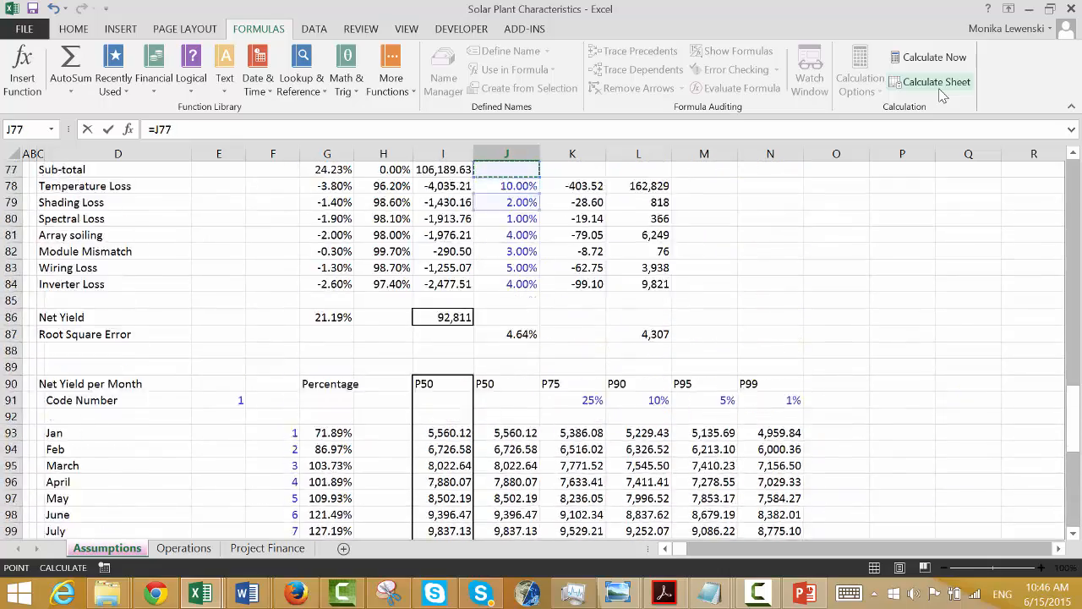
{"action": "key", "text": "Up"}
{"action": "key", "text": "Up"}
{"action": "key", "text": "Up"}
{"action": "key", "text": "Up"}
{"action": "key", "text": "Up"}
{"action": "key", "text": "Up"}
{"action": "key", "text": "Up"}
{"action": "key", "text": "Up"}
{"action": "key", "text": "Up"}
{"action": "key", "text": "Up"}
{"action": "key", "text": "Up"}
{"action": "key", "text": "Up"}
{"action": "key", "text": "Up"}
{"action": "key", "text": "Up"}
{"action": "key", "text": "Up"}
{"action": "key", "text": "Up"}
{"action": "key", "text": "Up"}
{"action": "key", "text": "Up"}
{"action": "key", "text": "Up"}
{"action": "key", "text": "Up"}
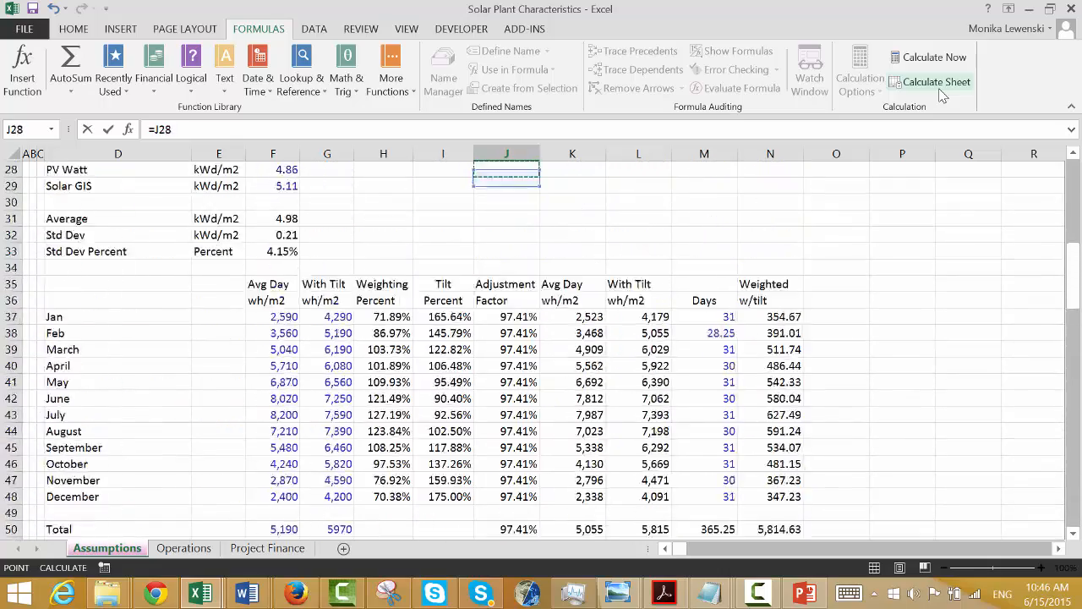
{"action": "key", "text": "Up"}
{"action": "key", "text": "Down"}
{"action": "key", "text": "Down"}
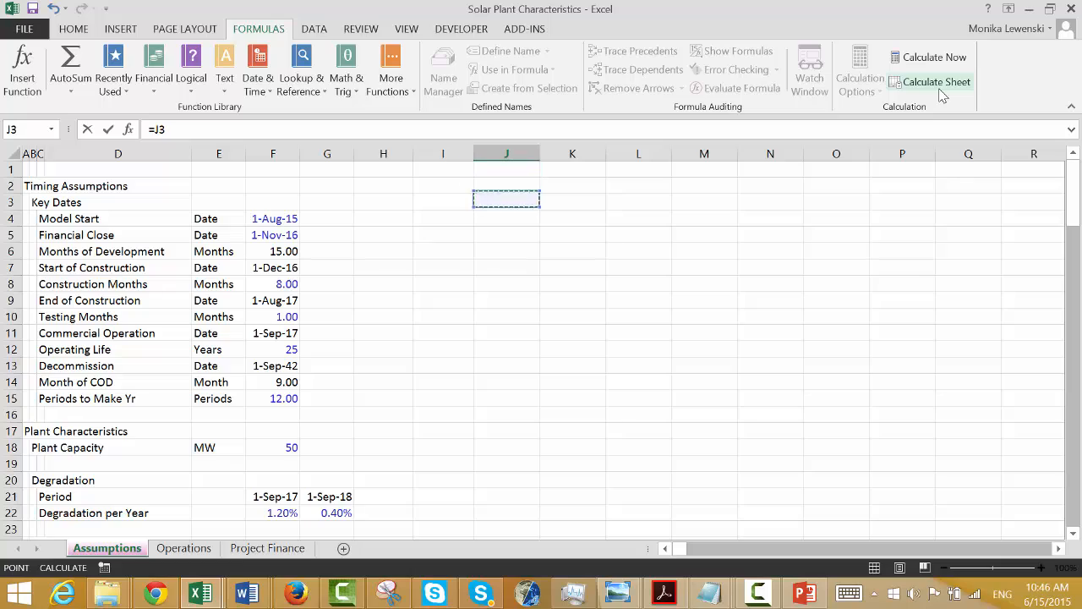
{"action": "key", "text": "Down"}
{"action": "key", "text": "Left"}
{"action": "key", "text": "Left"}
{"action": "key", "text": "Left"}
{"action": "key", "text": "Left"}
{"action": "key", "text": "Down"}
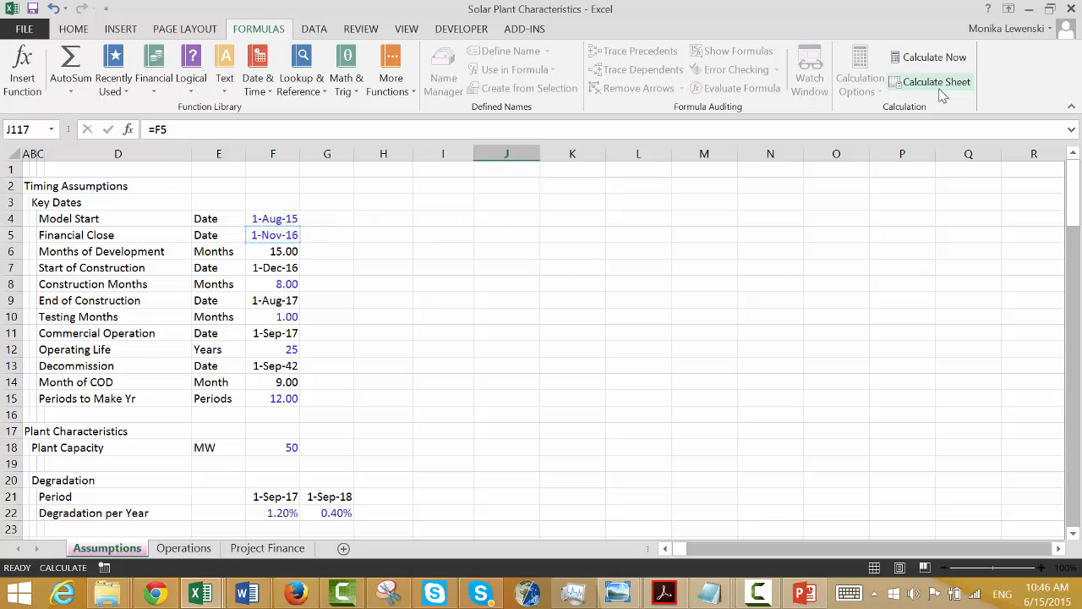
Complete the Financial Close date link in J117 and insert a blank row above the Operating Expenses heading.
{"action": "key", "text": "Return"}
{"action": "key", "text": "Down"}
{"action": "key", "text": "Up"}
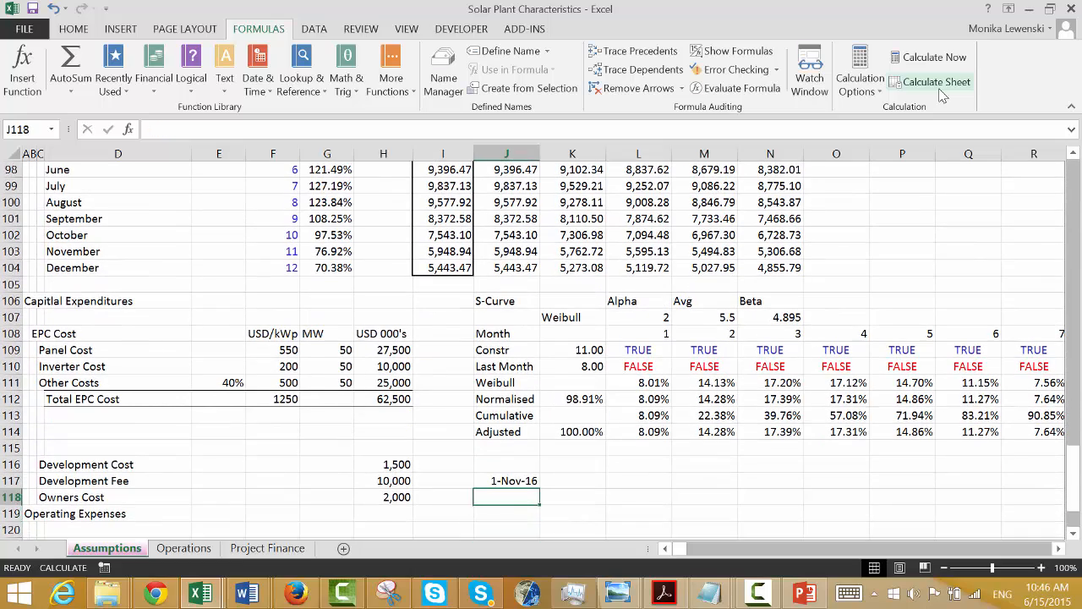
{"action": "key", "text": "Left"}
{"action": "key", "text": "Left"}
{"action": "key", "text": "Left"}
{"action": "key", "text": "Left"}
{"action": "key", "text": "Left"}
{"action": "key", "text": "Left"}
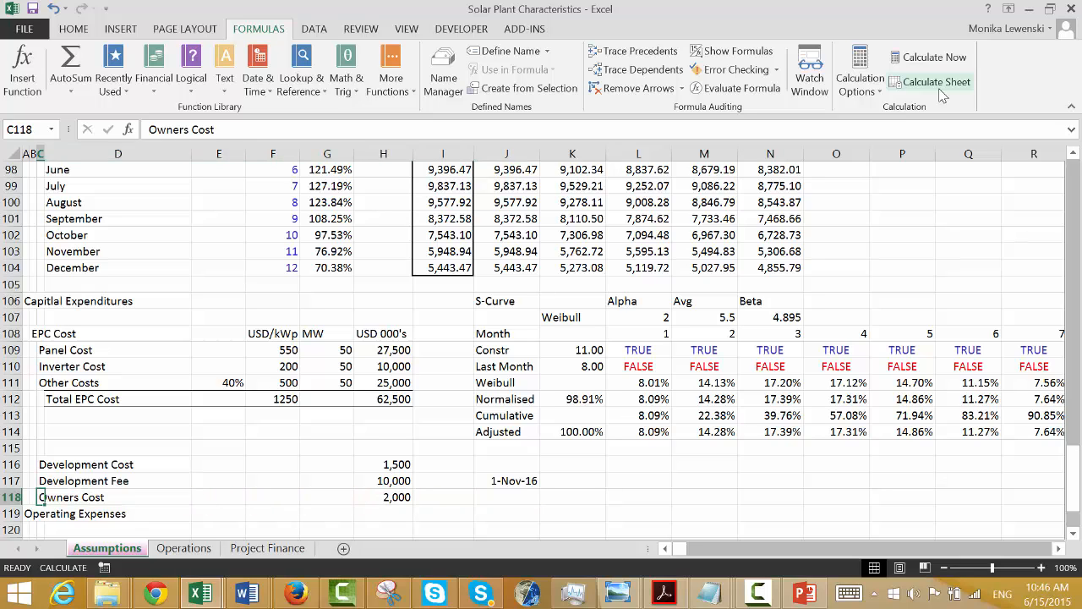
{"action": "key", "text": "Right"}
{"action": "key", "text": "Right"}
{"action": "key", "text": "Down"}
{"action": "key", "text": "Left"}
{"action": "key", "text": "Left"}
{"action": "key", "text": "Left"}
{"action": "key", "text": "Left"}
{"action": "key", "text": "Left"}
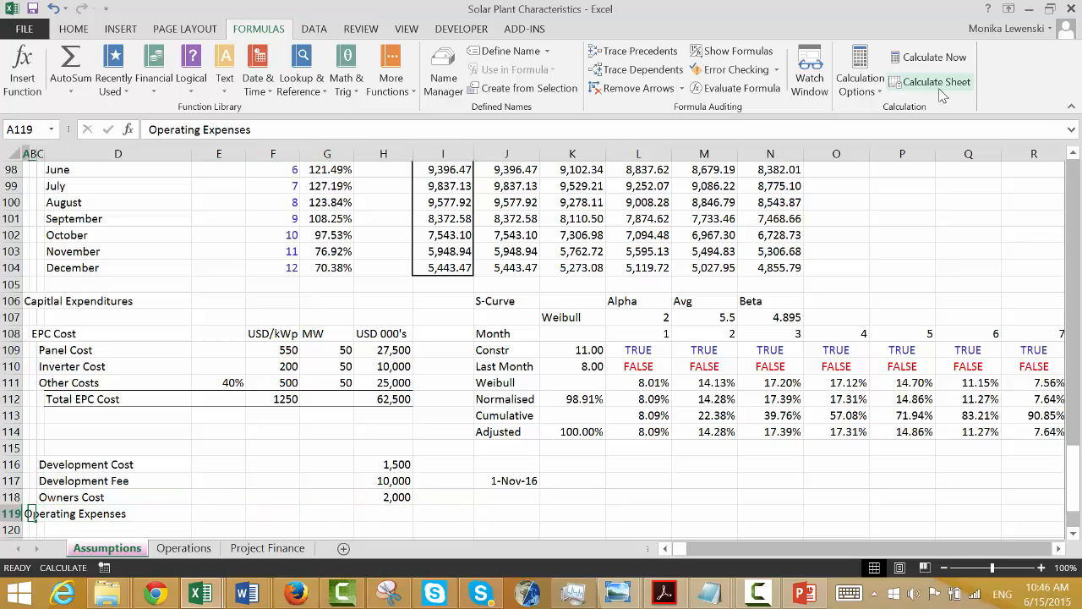
{"action": "key", "text": "shift+space"}
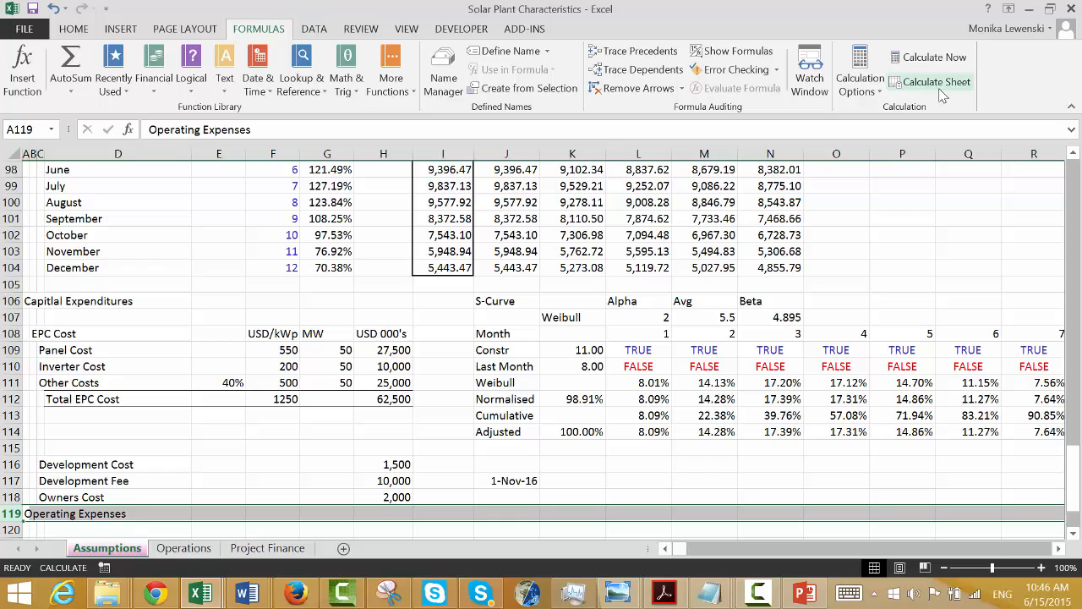
{"action": "key", "text": "ctrl+shift+plus"}
Examine the linked date beside Development Fee and the rows around the Operating Expenses heading.
{"action": "key", "text": "Up"}
{"action": "key", "text": "Up"}
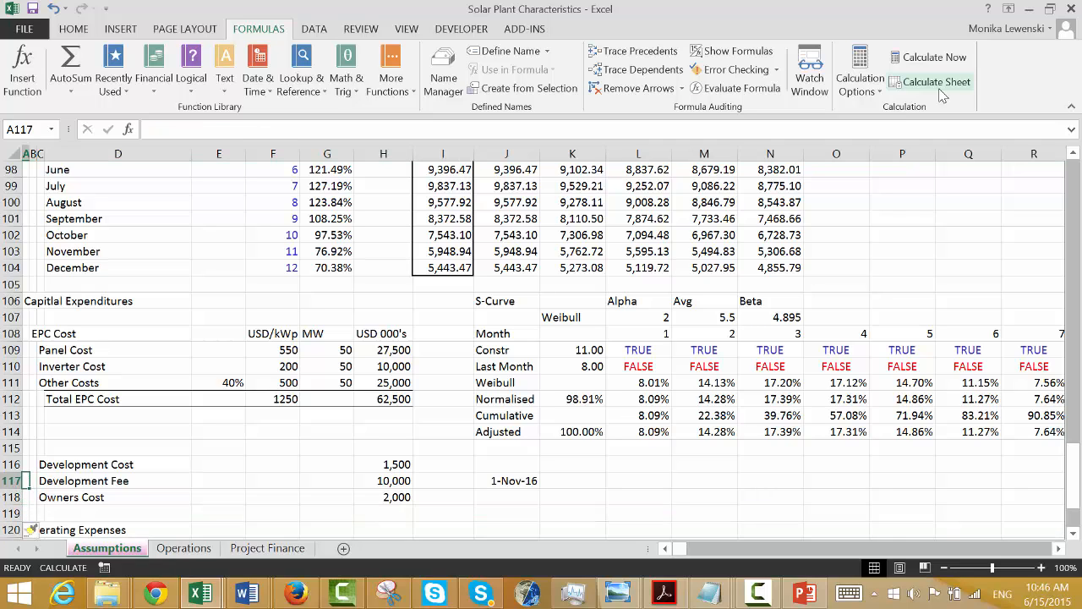
{"action": "key", "text": "Right"}
{"action": "key", "text": "Right"}
{"action": "key", "text": "Right"}
{"action": "key", "text": "Right"}
{"action": "key", "text": "Right"}
{"action": "key", "text": "Right"}
{"action": "key", "text": "Right"}
{"action": "key", "text": "Right"}
{"action": "key", "text": "Right"}
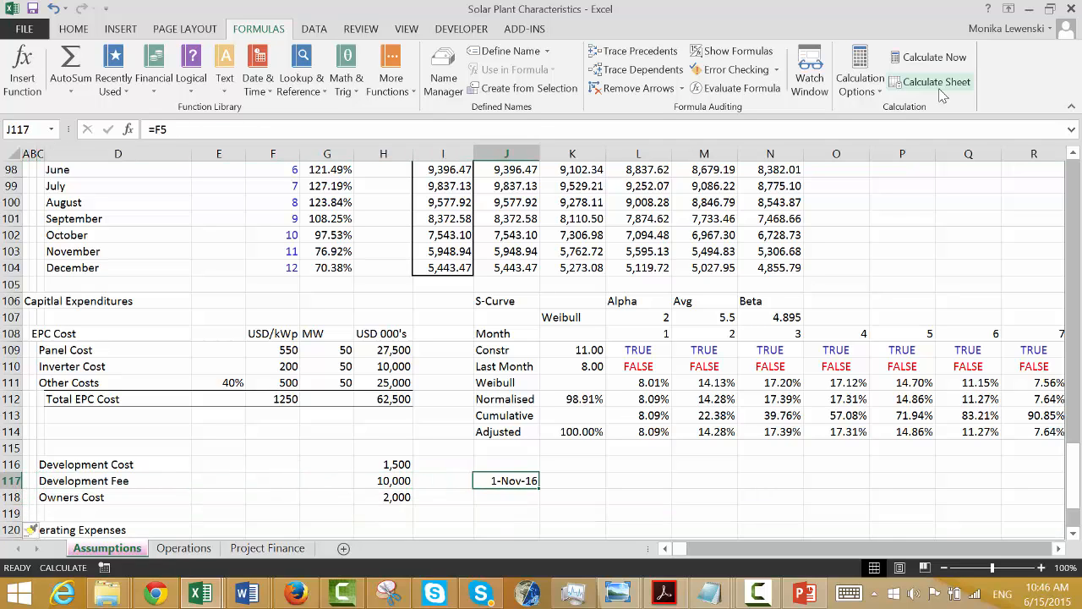
{"action": "key", "text": "Up"}
{"action": "key", "text": "Down"}
{"action": "key", "text": "Down"}
{"action": "key", "text": "Down"}
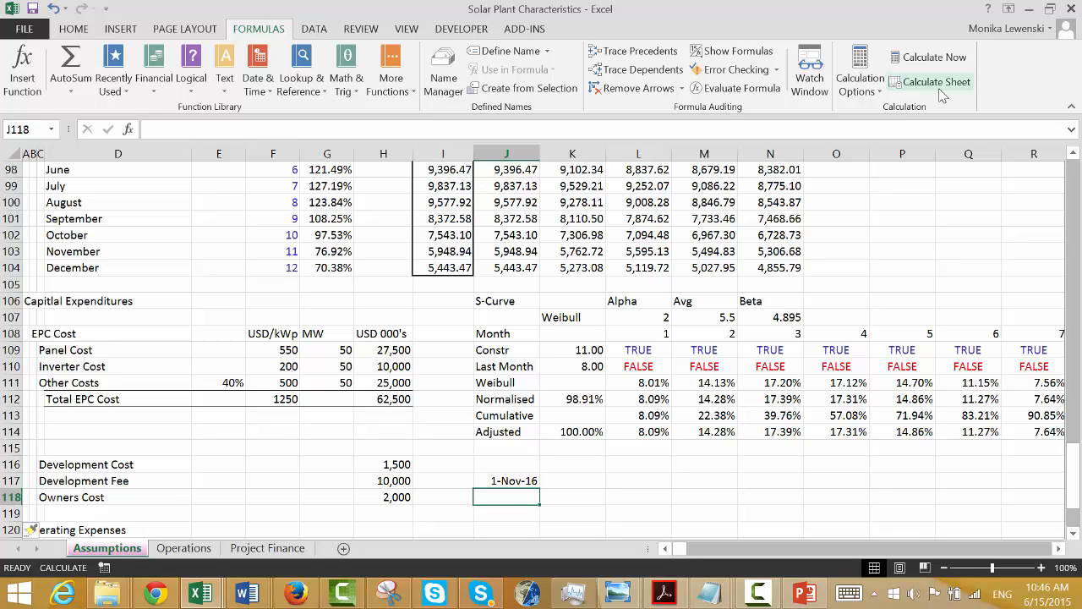
{"action": "key", "text": "Left"}
{"action": "key", "text": "Left"}
{"action": "key", "text": "Left"}
{"action": "key", "text": "Left"}
{"action": "key", "text": "Left"}
{"action": "key", "text": "Left"}
{"action": "key", "text": "Left"}
{"action": "key", "text": "Left"}
{"action": "key", "text": "Left"}
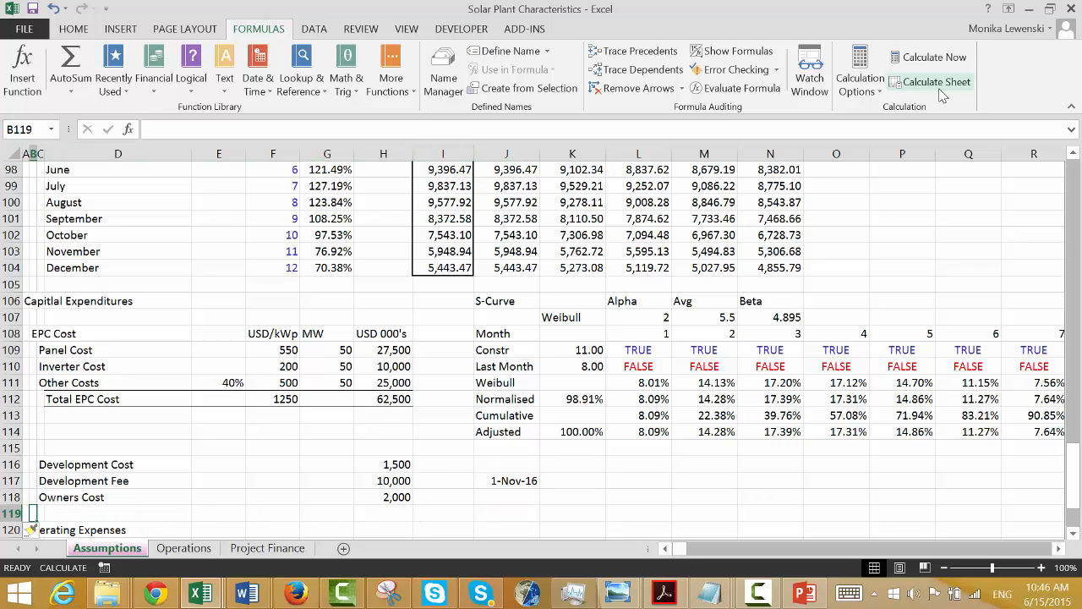
{"action": "key", "text": "Down"}
{"action": "key", "text": "Down"}
{"action": "key", "text": "Down"}
{"action": "key", "text": "Down"}
{"action": "key", "text": "Up"}
{"action": "key", "text": "Up"}
{"action": "key", "text": "Right"}
{"action": "key", "text": "Right"}
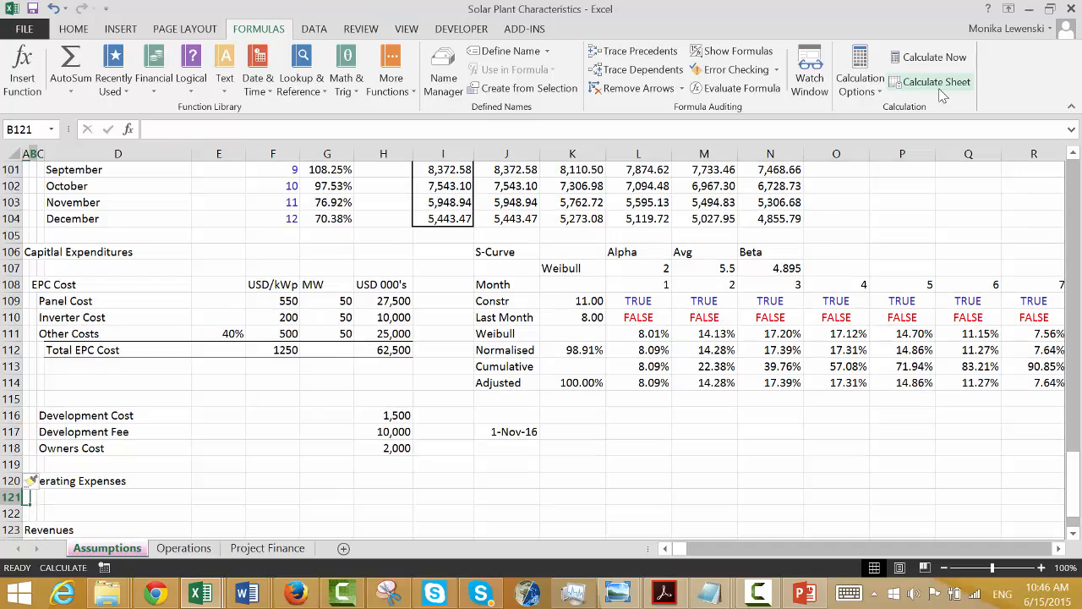
Review the assumptions from the loss factors, uncertainty and monthly net yield tables through to the Working Capital section.
{"action": "key", "text": "Up"}
{"action": "key", "text": "Up"}
{"action": "key", "text": "Up"}
{"action": "key", "text": "Up"}
{"action": "key", "text": "Up"}
{"action": "key", "text": "Up"}
{"action": "key", "text": "Up"}
{"action": "key", "text": "Up"}
{"action": "key", "text": "Up"}
{"action": "key", "text": "Up"}
{"action": "key", "text": "Up"}
{"action": "key", "text": "Up"}
{"action": "key", "text": "Up"}
{"action": "key", "text": "Up"}
{"action": "key", "text": "Up"}
{"action": "key", "text": "Up"}
{"action": "key", "text": "Up"}
{"action": "key", "text": "Up"}
{"action": "key", "text": "Up"}
{"action": "key", "text": "Up"}
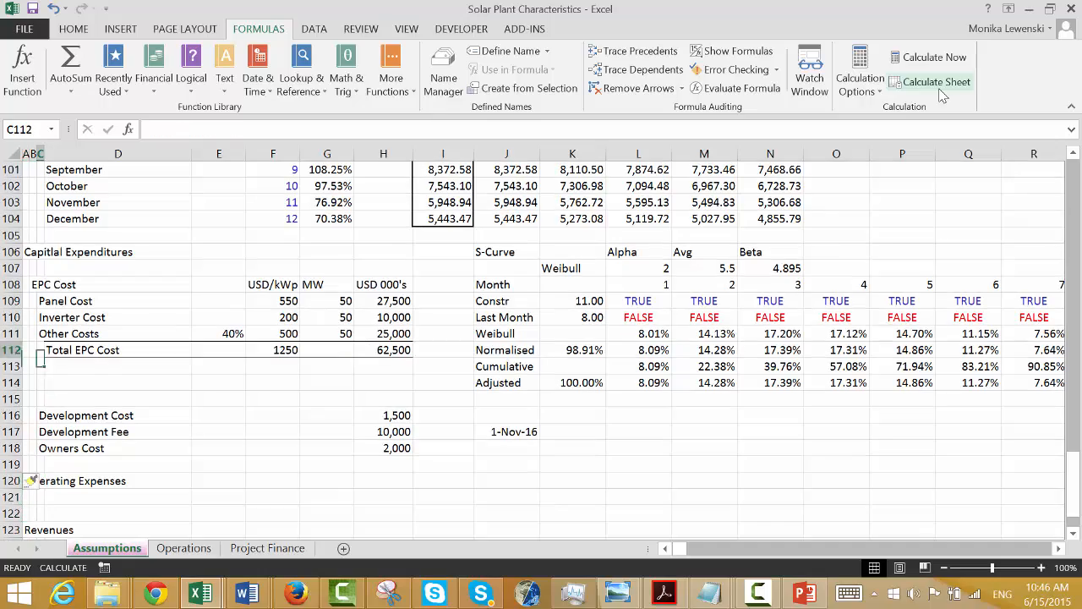
{"action": "key", "text": "Up"}
{"action": "key", "text": "Up"}
{"action": "key", "text": "Up"}
{"action": "key", "text": "Up"}
{"action": "key", "text": "Up"}
{"action": "key", "text": "Up"}
{"action": "key", "text": "Up"}
{"action": "key", "text": "Up"}
{"action": "key", "text": "Up"}
{"action": "key", "text": "Up"}
{"action": "key", "text": "Up"}
{"action": "key", "text": "Up"}
{"action": "key", "text": "Up"}
{"action": "key", "text": "Up"}
{"action": "key", "text": "Up"}
{"action": "key", "text": "Up"}
{"action": "key", "text": "Up"}
{"action": "key", "text": "Up"}
{"action": "key", "text": "Up"}
{"action": "key", "text": "Up"}
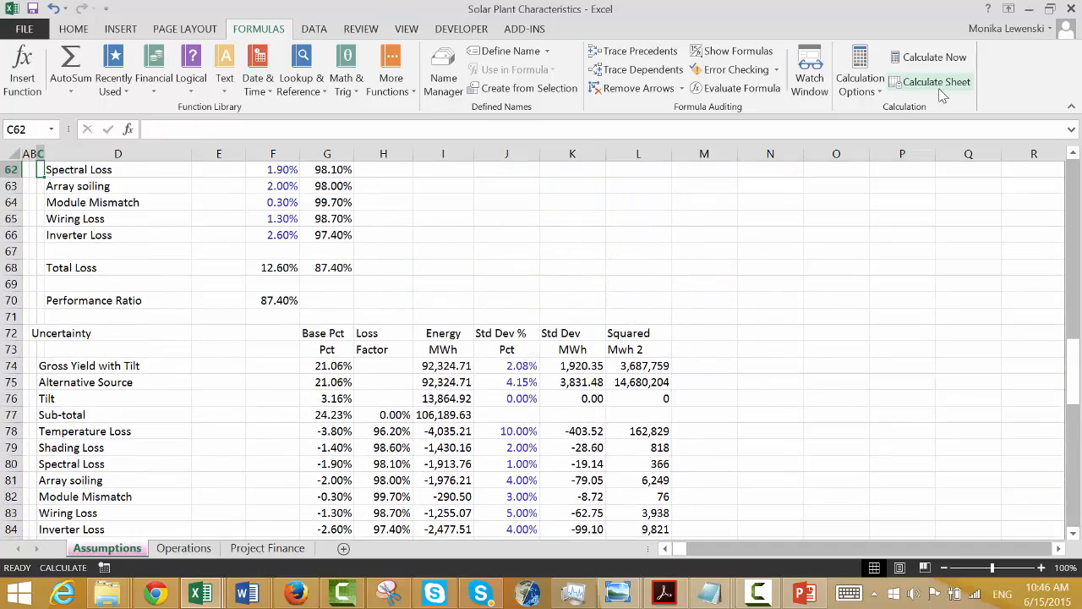
{"action": "key", "text": "Down"}
{"action": "key", "text": "Down"}
{"action": "key", "text": "Down"}
{"action": "key", "text": "Down"}
{"action": "key", "text": "Down"}
{"action": "key", "text": "Down"}
{"action": "key", "text": "Down"}
{"action": "key", "text": "Down"}
{"action": "key", "text": "Down"}
{"action": "key", "text": "Down"}
{"action": "key", "text": "Down"}
{"action": "key", "text": "Down"}
{"action": "key", "text": "Down"}
{"action": "key", "text": "Down"}
{"action": "key", "text": "Down"}
{"action": "key", "text": "Down"}
{"action": "key", "text": "Down"}
{"action": "key", "text": "Down"}
{"action": "key", "text": "Down"}
{"action": "key", "text": "Down"}
{"action": "key", "text": "Down"}
{"action": "key", "text": "Down"}
{"action": "key", "text": "Down"}
{"action": "key", "text": "Down"}
{"action": "key", "text": "Down"}
{"action": "key", "text": "Down"}
{"action": "key", "text": "Down"}
{"action": "key", "text": "Down"}
{"action": "key", "text": "Down"}
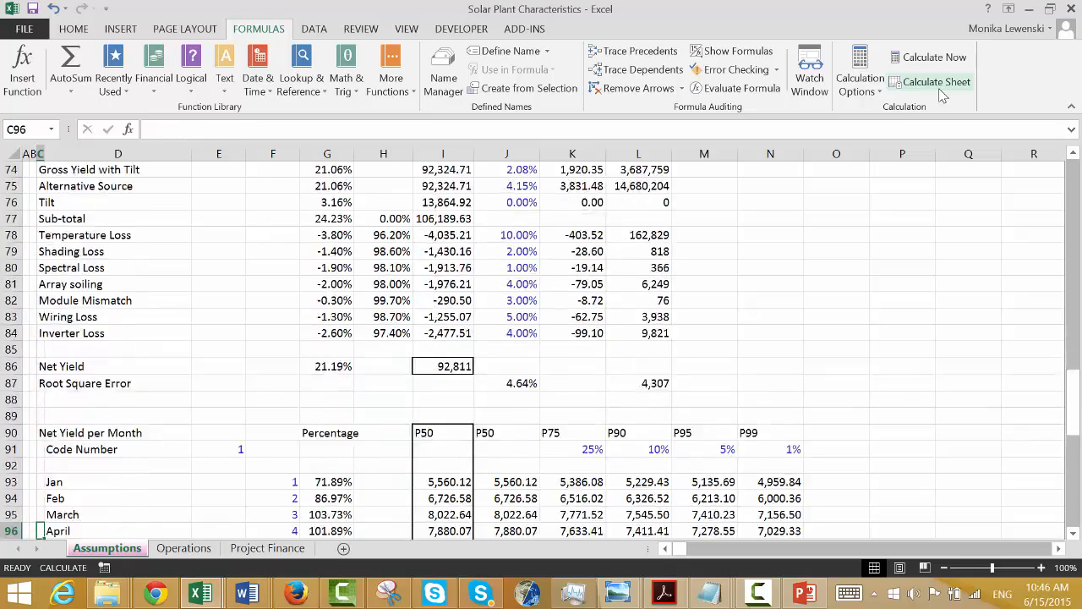
{"action": "key", "text": "Down"}
{"action": "key", "text": "Down"}
{"action": "key", "text": "Down"}
{"action": "key", "text": "Down"}
{"action": "key", "text": "Down"}
{"action": "key", "text": "Down"}
{"action": "key", "text": "Down"}
{"action": "key", "text": "Down"}
{"action": "key", "text": "Down"}
{"action": "key", "text": "Down"}
{"action": "key", "text": "Down"}
{"action": "key", "text": "Down"}
{"action": "key", "text": "Down"}
{"action": "key", "text": "Up"}
{"action": "key", "text": "Up"}
{"action": "key", "text": "Up"}
{"action": "key", "text": "Up"}
{"action": "key", "text": "Up"}
{"action": "key", "text": "Up"}
{"action": "key", "text": "Up"}
{"action": "key", "text": "Up"}
{"action": "key", "text": "Up"}
{"action": "key", "text": "Up"}
{"action": "key", "text": "Up"}
{"action": "key", "text": "Up"}
{"action": "key", "text": "Up"}
{"action": "key", "text": "Up"}
{"action": "key", "text": "Up"}
{"action": "key", "text": "Up"}
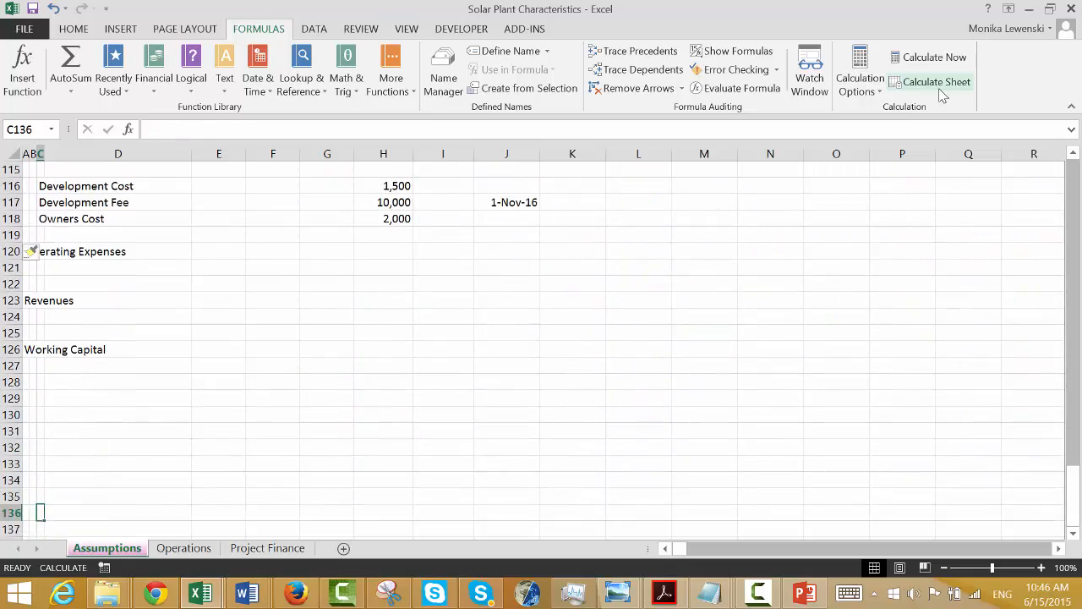
Insert two blank rows below the Operating Expenses heading and label B121 "Period".
{"action": "key", "text": "Up"}
{"action": "key", "text": "Left"}
{"action": "key", "text": "Left"}
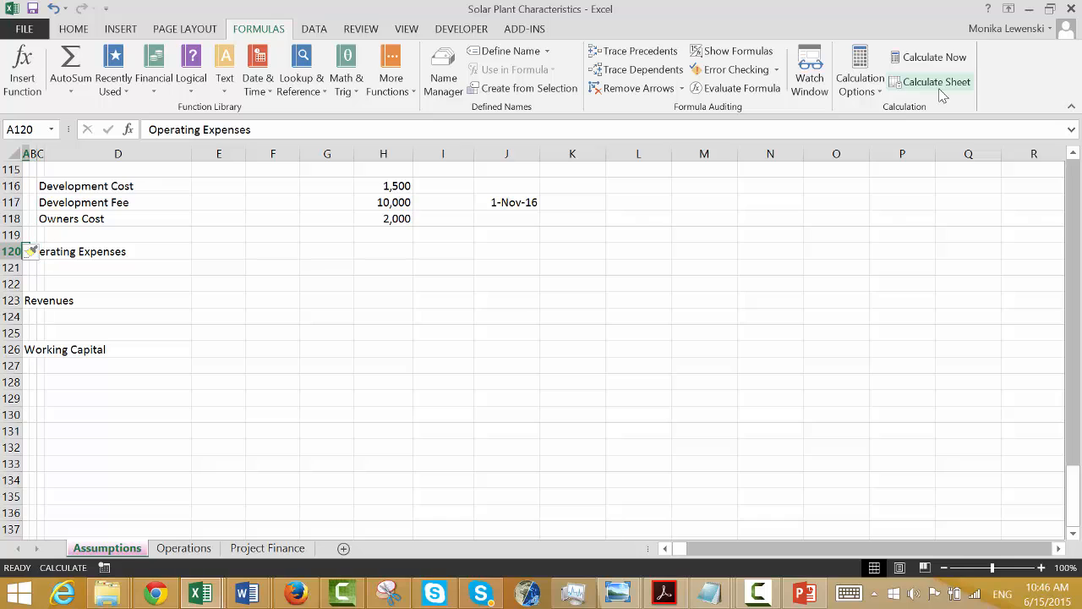
{"action": "key", "text": "Down"}
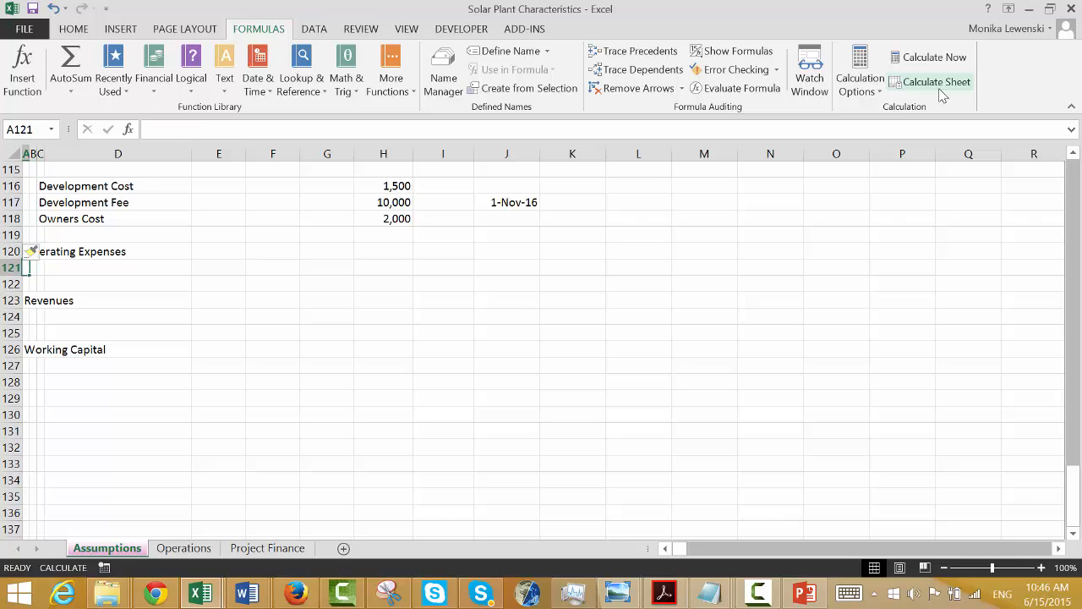
{"action": "key", "text": "shift+space"}
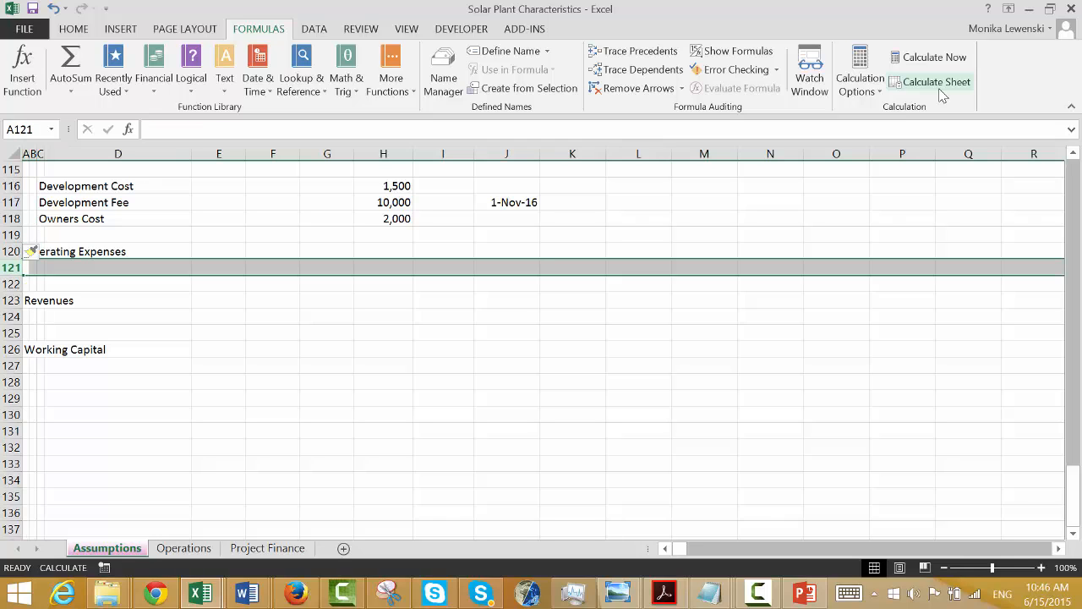
{"action": "key", "text": "ctrl+shift+plus"}
{"action": "key", "text": "ctrl+shift+plus"}
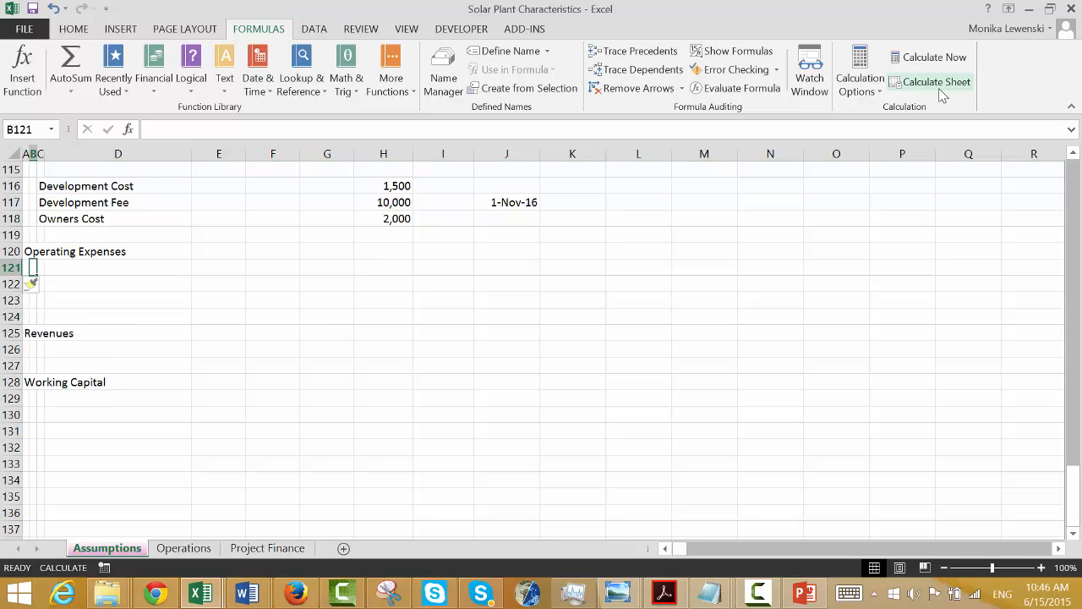
{"action": "type", "text": "Period"}
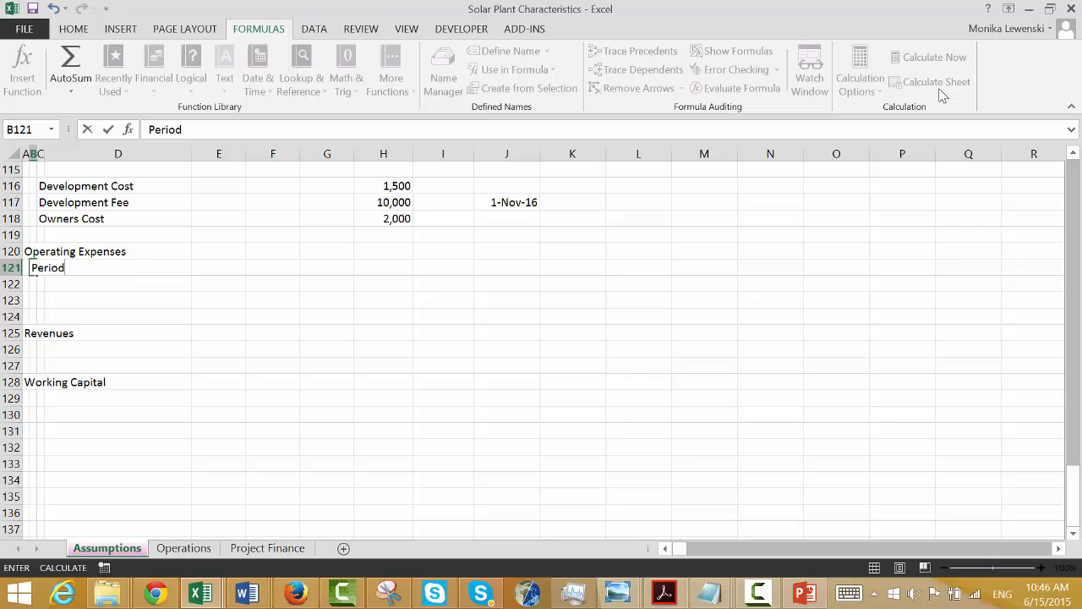
{"action": "key", "text": "Return"}
Link G121 in the Period row to the End of Construction date in the timing assumptions with =F9.
{"action": "key", "text": "Up"}
{"action": "key", "text": "Right"}
{"action": "key", "text": "Right"}
{"action": "key", "text": "Right"}
{"action": "key", "text": "Right"}
{"action": "key", "text": "Right"}
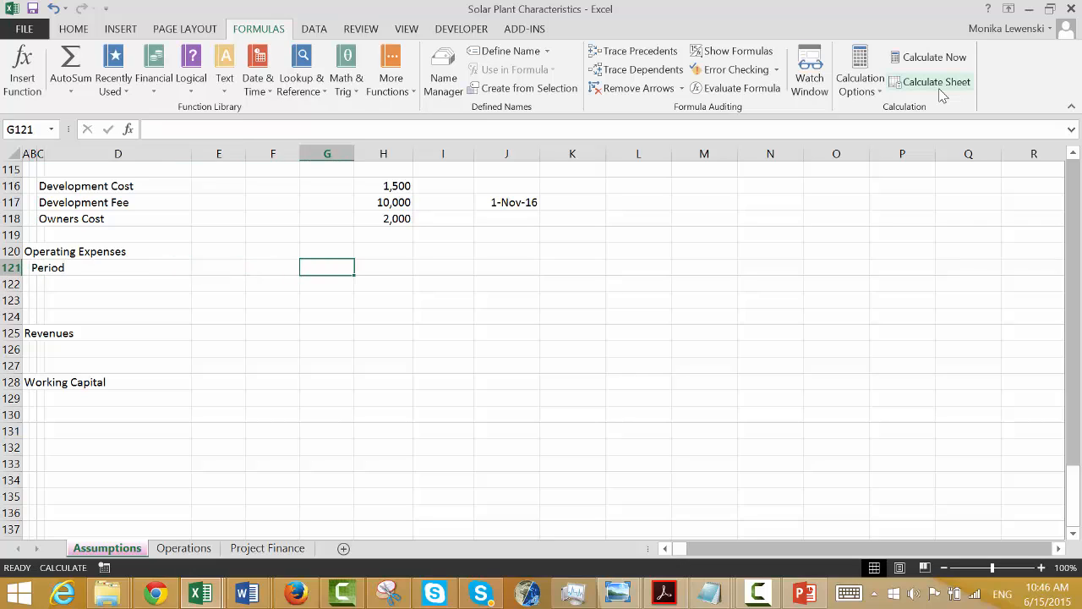
{"action": "type", "text": "="}
{"action": "key", "text": "Up"}
{"action": "key", "text": "Up"}
{"action": "key", "text": "Up"}
{"action": "key", "text": "Up"}
{"action": "key", "text": "Up"}
{"action": "key", "text": "Up"}
{"action": "key", "text": "Up"}
{"action": "key", "text": "Up"}
{"action": "key", "text": "Up"}
{"action": "key", "text": "Up"}
{"action": "key", "text": "Up"}
{"action": "key", "text": "Up"}
{"action": "key", "text": "Up"}
{"action": "key", "text": "Up"}
{"action": "key", "text": "Up"}
{"action": "key", "text": "Up"}
{"action": "key", "text": "Up"}
{"action": "key", "text": "Up"}
{"action": "key", "text": "Up"}
{"action": "key", "text": "Up"}
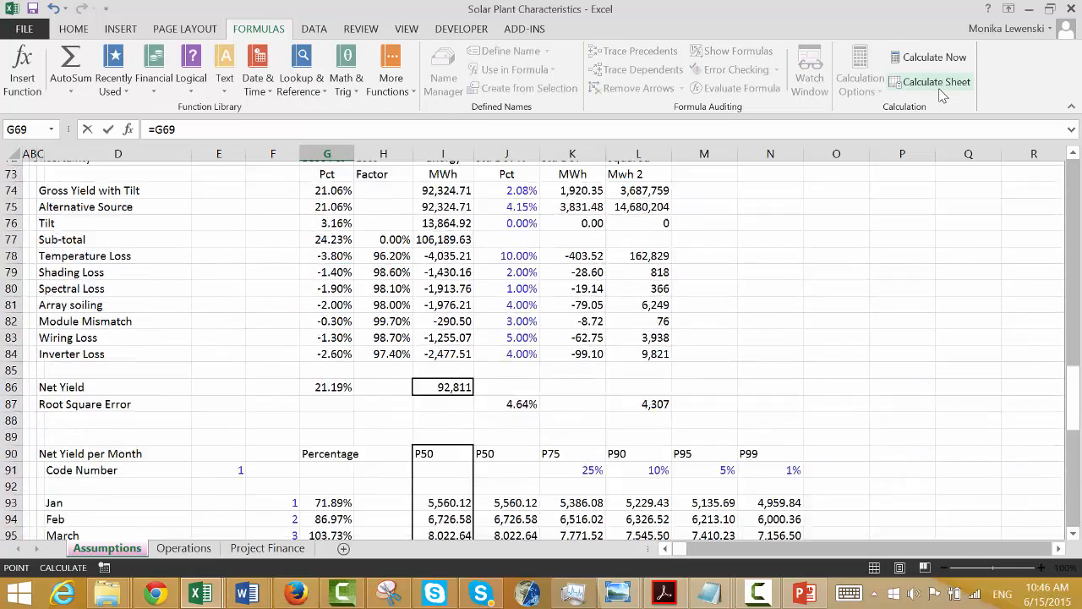
{"action": "key", "text": "Down"}
{"action": "key", "text": "Down"}
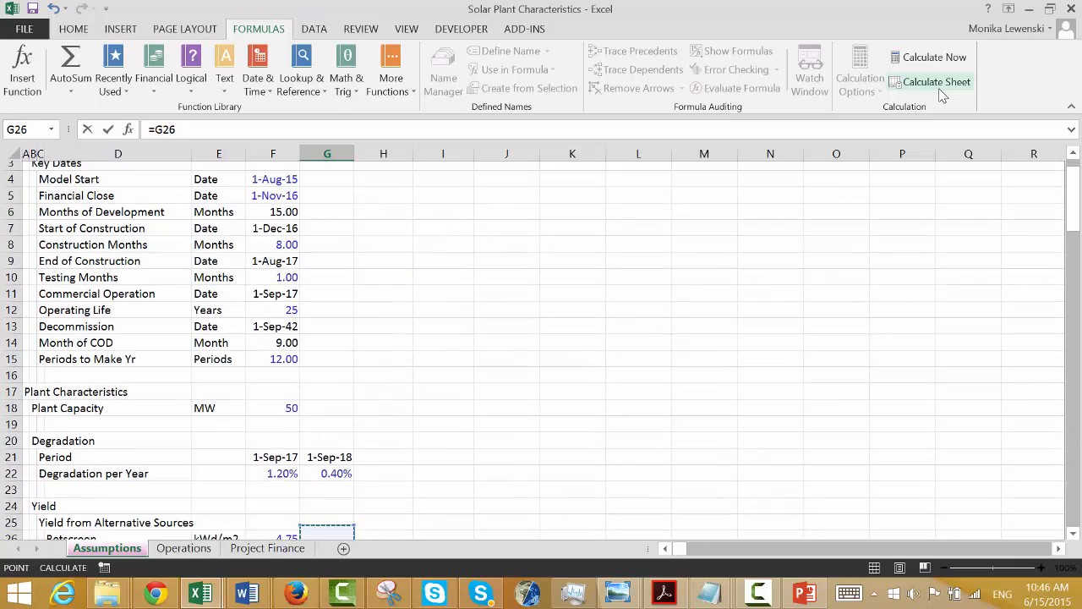
{"action": "key", "text": "Up"}
{"action": "key", "text": "Up"}
{"action": "key", "text": "Up"}
{"action": "key", "text": "Up"}
{"action": "key", "text": "Up"}
{"action": "key", "text": "Up"}
{"action": "key", "text": "Up"}
{"action": "key", "text": "Up"}
{"action": "key", "text": "Up"}
{"action": "key", "text": "Up"}
{"action": "key", "text": "Up"}
{"action": "key", "text": "Up"}
{"action": "key", "text": "Up"}
{"action": "key", "text": "Up"}
{"action": "key", "text": "Up"}
{"action": "key", "text": "Up"}
{"action": "key", "text": "Up"}
{"action": "key", "text": "Up"}
{"action": "key", "text": "Up"}
{"action": "key", "text": "Up"}
{"action": "key", "text": "Up"}
{"action": "key", "text": "Up"}
{"action": "key", "text": "Up"}
{"action": "key", "text": "Up"}
{"action": "key", "text": "Up"}
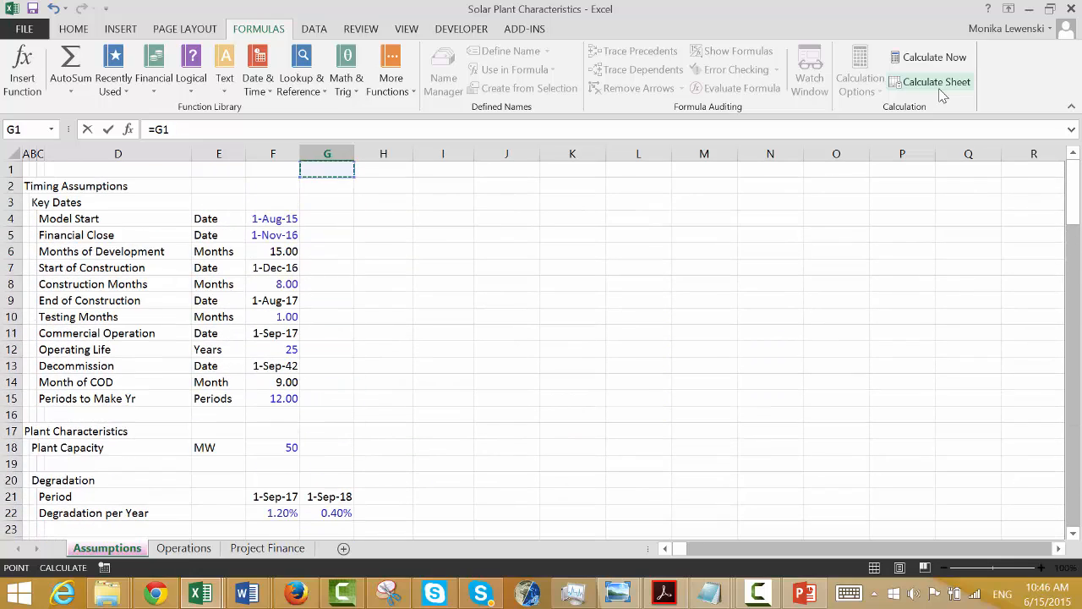
{"action": "key", "text": "Down"}
{"action": "key", "text": "Down"}
{"action": "key", "text": "Down"}
{"action": "key", "text": "Down"}
{"action": "key", "text": "Down"}
{"action": "key", "text": "Down"}
{"action": "key", "text": "Left"}
{"action": "key", "text": "Left"}
{"action": "key", "text": "Left"}
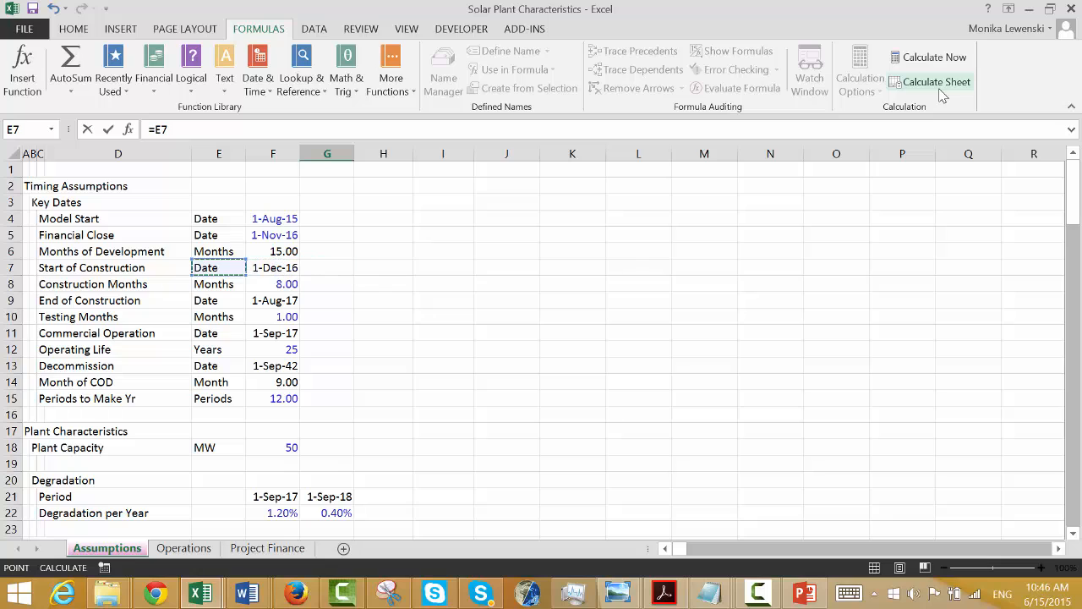
{"action": "key", "text": "Right"}
{"action": "key", "text": "Right"}
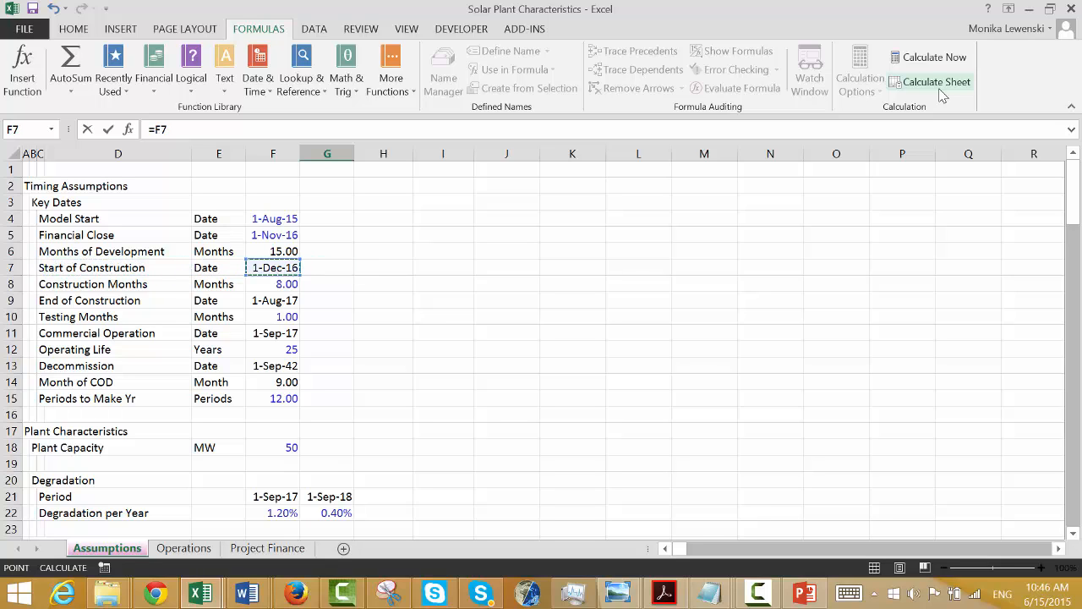
{"action": "key", "text": "Down"}
{"action": "key", "text": "Down"}
{"action": "key", "text": "Down"}
{"action": "key", "text": "Up"}
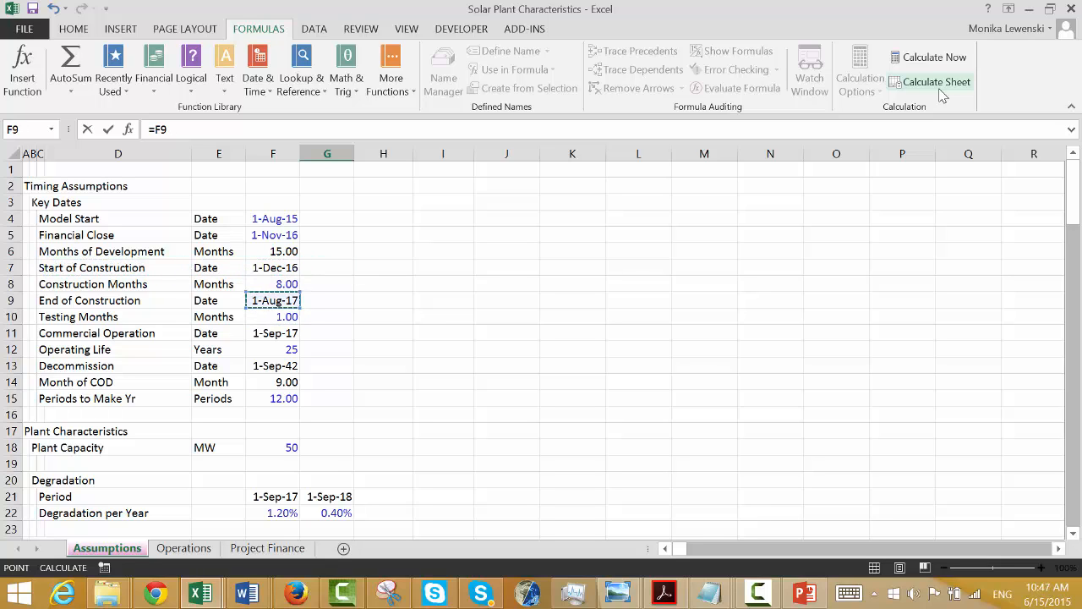
{"action": "key", "text": "Return"}
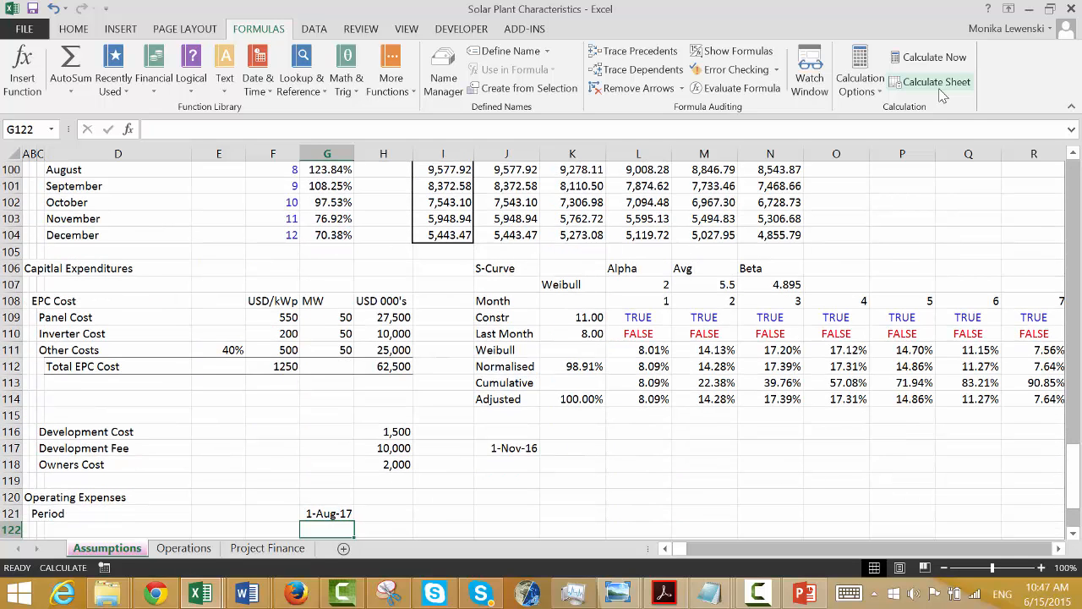
Enter =EDATE(G121,3) in H121 as the second operating expenses period date.
{"action": "key", "text": "Up"}
{"action": "key", "text": "Right"}
{"action": "type", "text": "="}
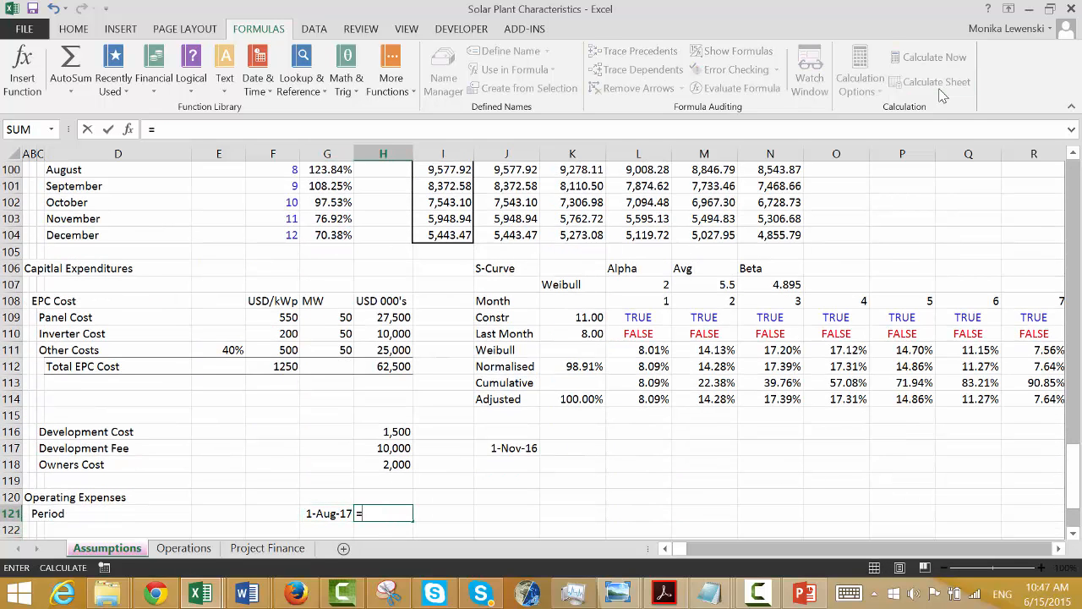
{"action": "type", "text": "edate"}
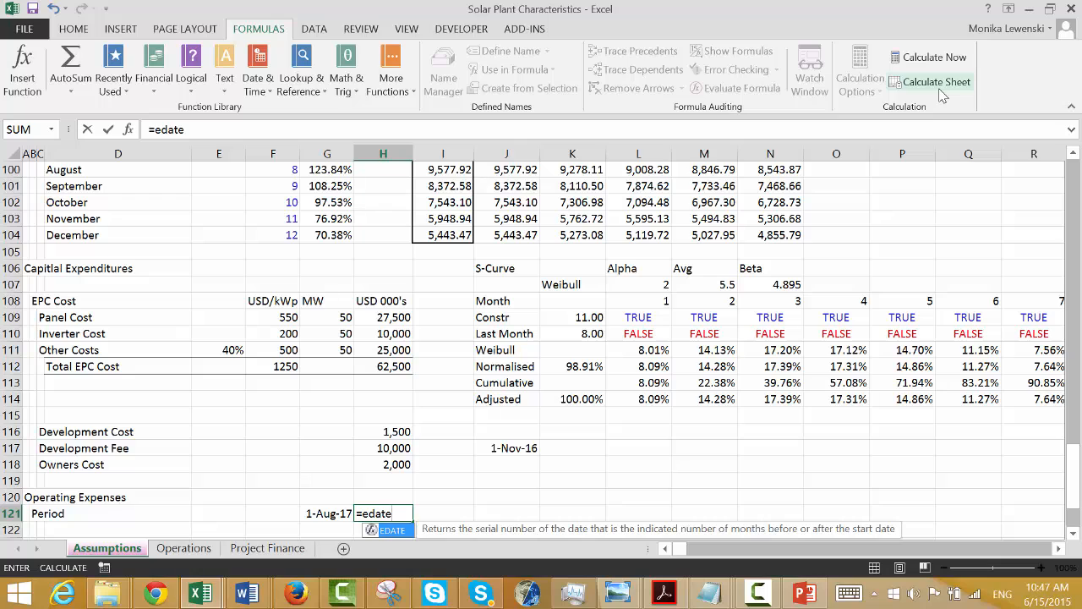
{"action": "type", "text": "("}
{"action": "key", "text": "Left"}
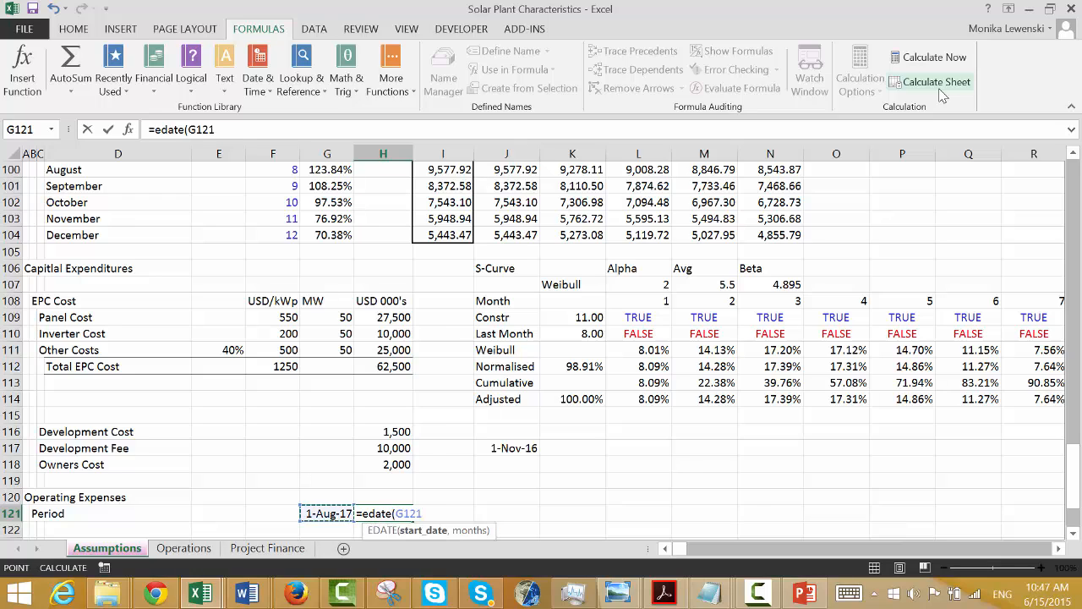
{"action": "type", "text": ","}
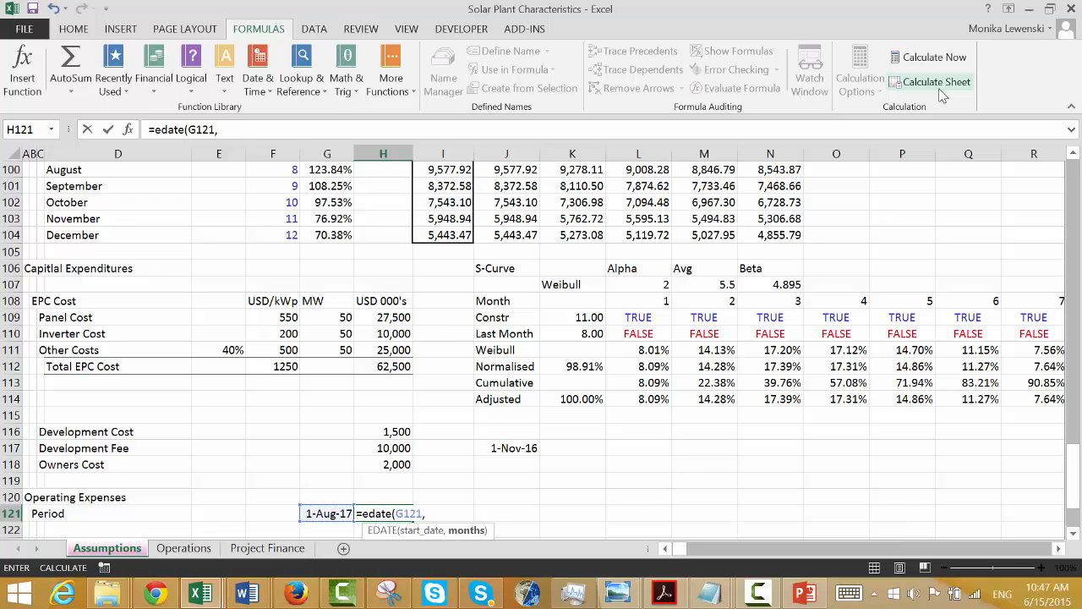
{"action": "type", "text": "3"}
{"action": "key", "text": "ctrl+Return"}
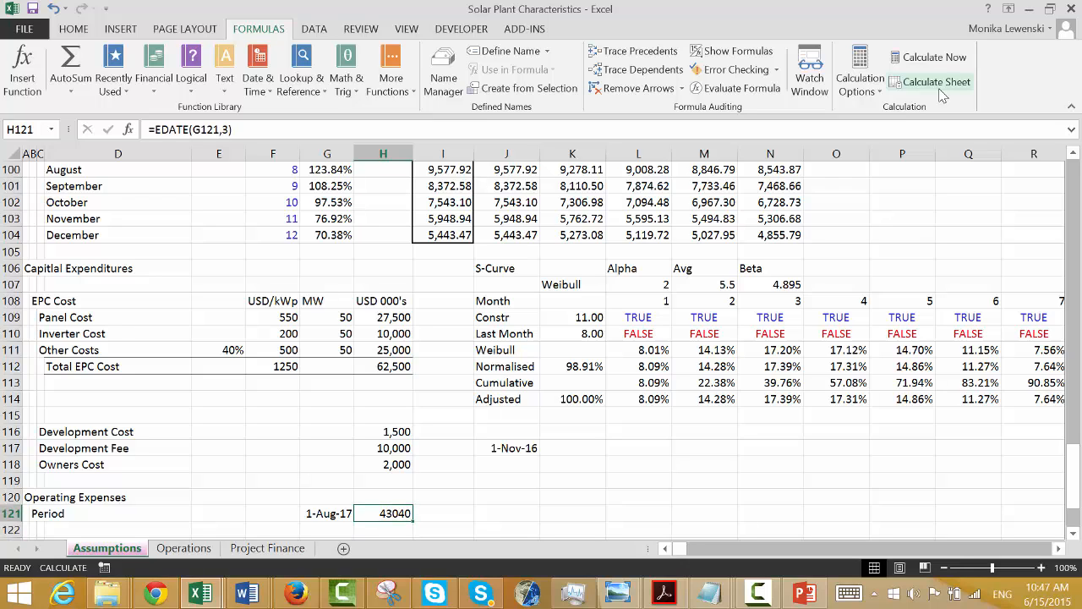
Format H121 as a date, copy it to I121 and J121, and recalculate the sheet.
{"action": "key", "text": "ctrl+shift+3"}
{"action": "key", "text": "ctrl+c"}
{"action": "key", "text": "Right"}
{"action": "key", "text": "ctrl+v"}
{"action": "key", "text": "Right"}
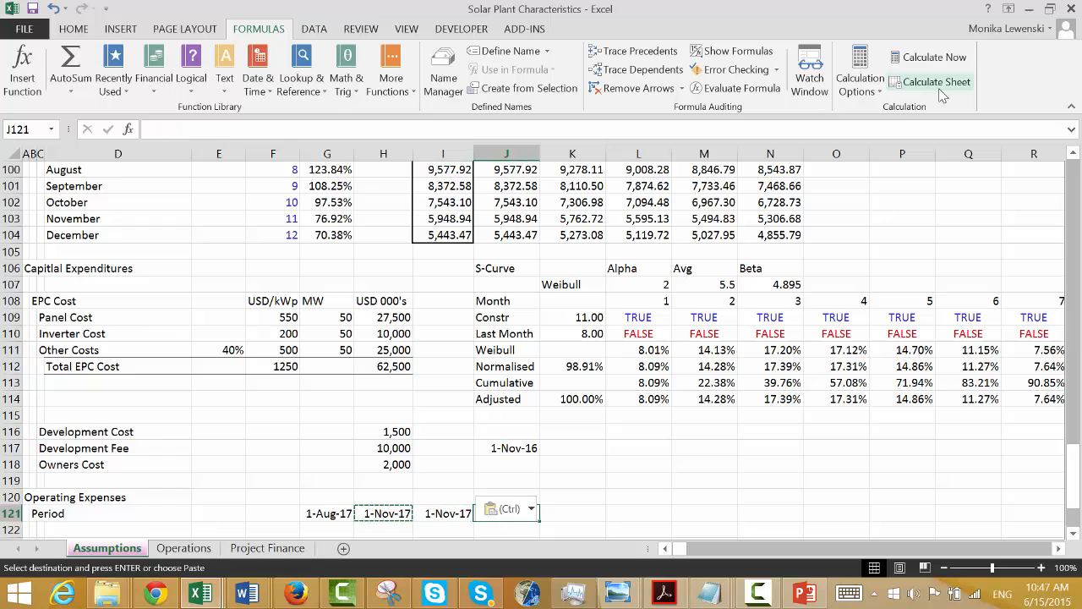
{"action": "key", "text": "ctrl+v"}
{"action": "key", "text": "Left"}
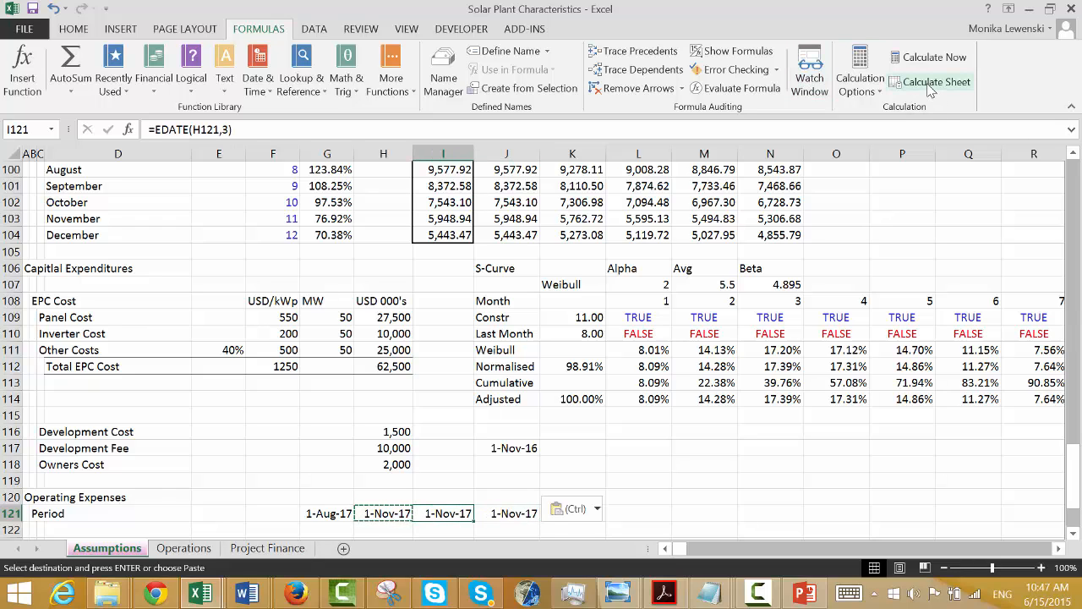
{"action": "left_click", "coordinate": [929, 86]}
{"action": "key", "text": "Down"}
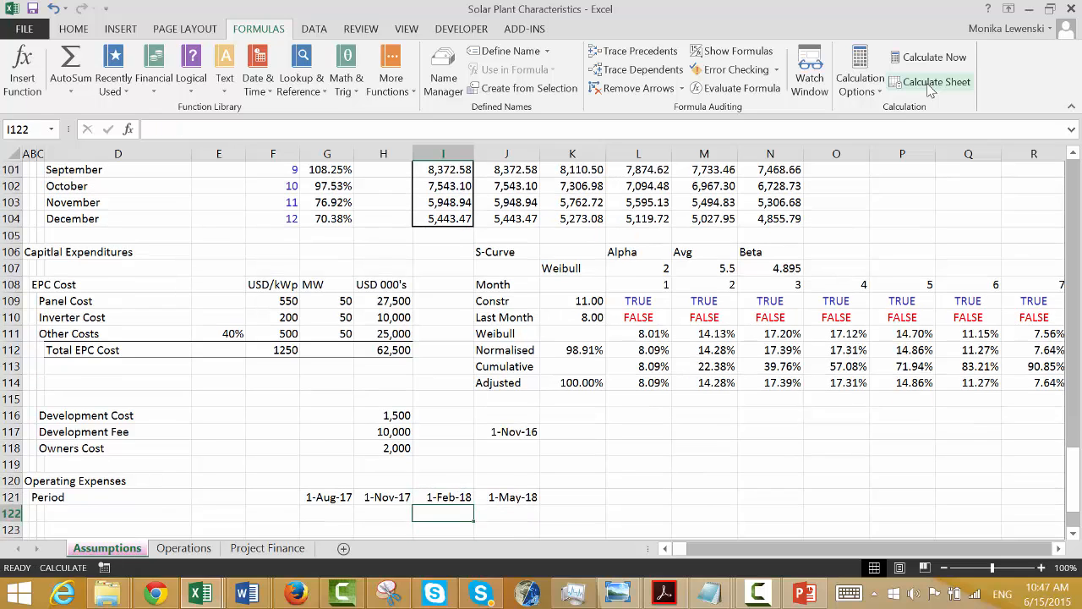
Change the H121 formula to step by years, =EDATE(G121,3*12).
{"action": "key", "text": "Left"}
{"action": "key", "text": "Up"}
{"action": "key", "text": "F2"}
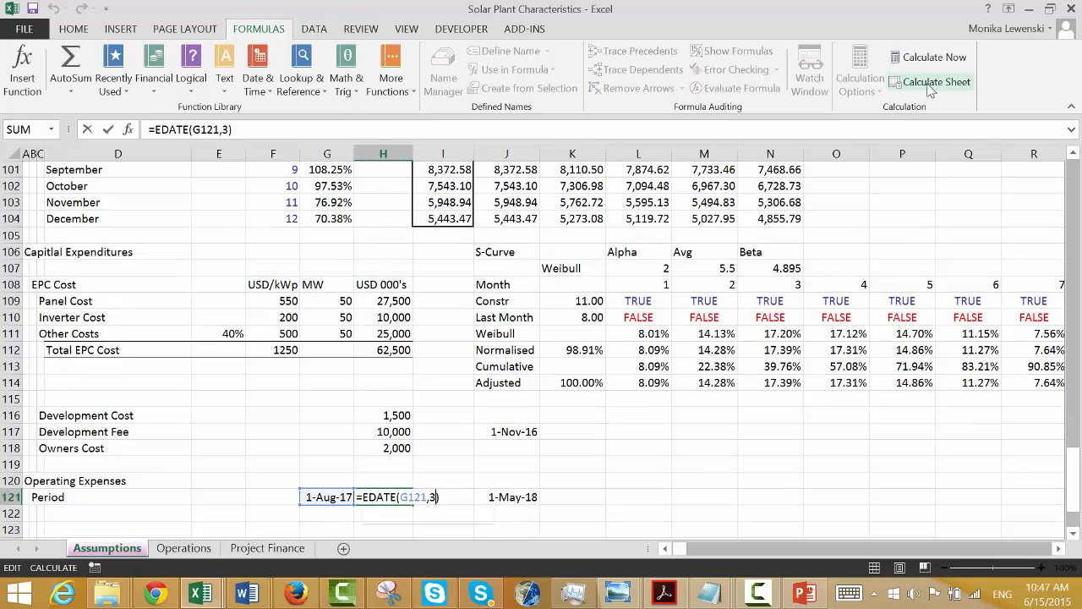
{"action": "type", "text": "*12"}
{"action": "key", "text": "Return"}
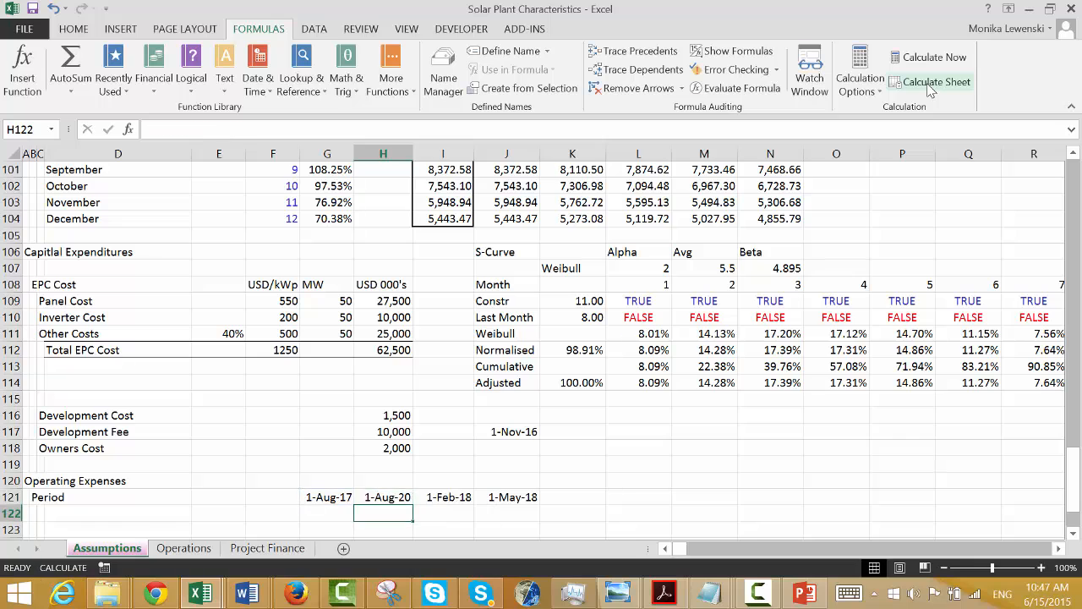
Fill the revised H121 date formula across to J121 and recalculate the sheet.
{"action": "key", "text": "Up"}
{"action": "key", "text": "shift+Right"}
{"action": "key", "text": "shift+Right"}
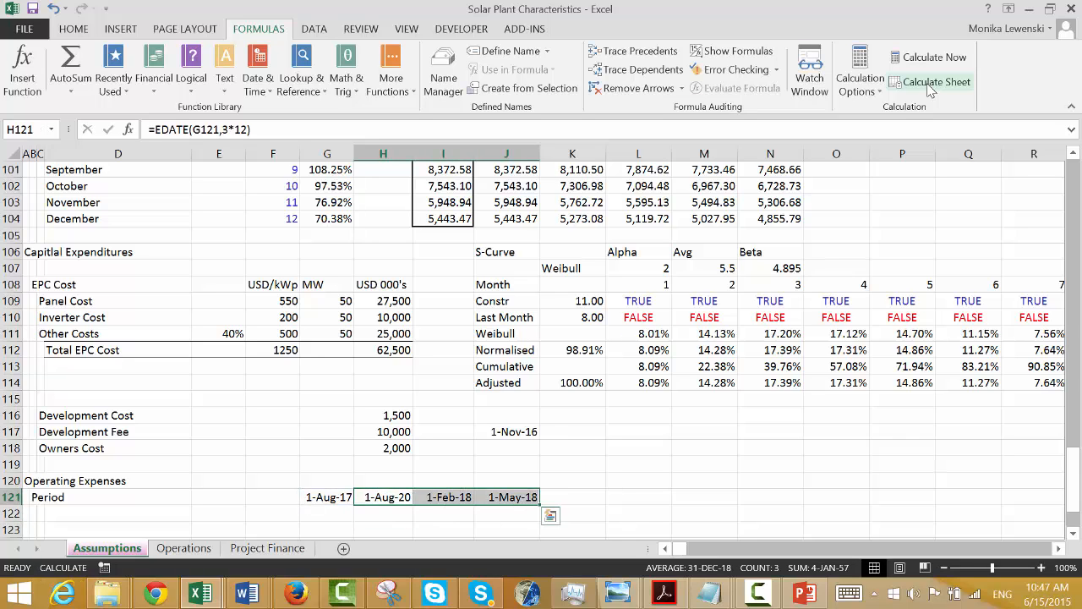
{"action": "key", "text": "ctrl+r"}
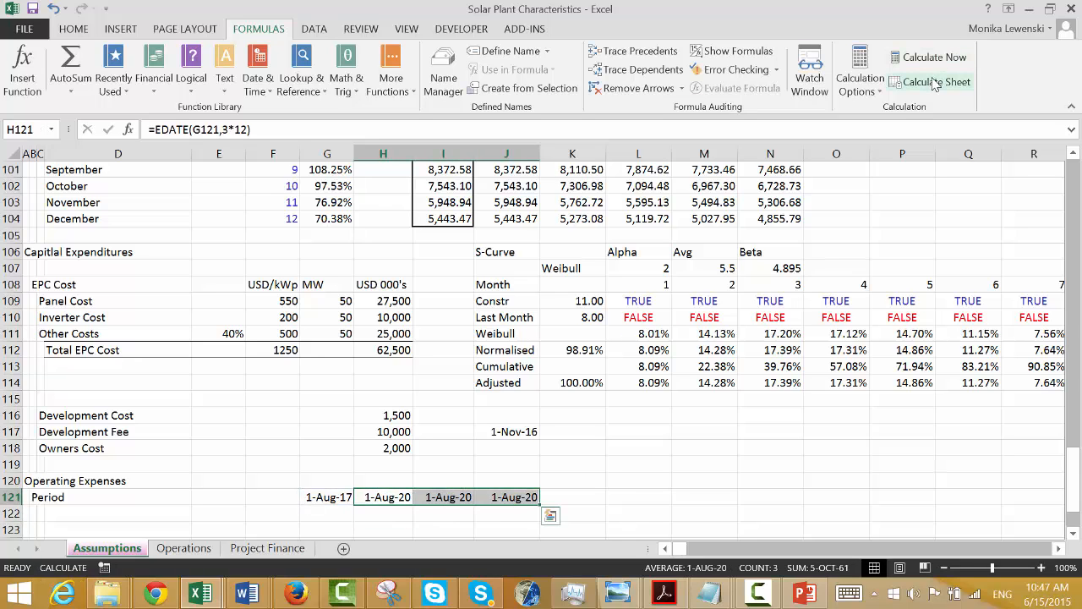
{"action": "left_click", "coordinate": [934, 82]}
Label B122, below Period, "Annual Inflation Rate".
{"action": "key", "text": "Down"}
{"action": "key", "text": "Down"}
{"action": "key", "text": "Left"}
{"action": "key", "text": "Left"}
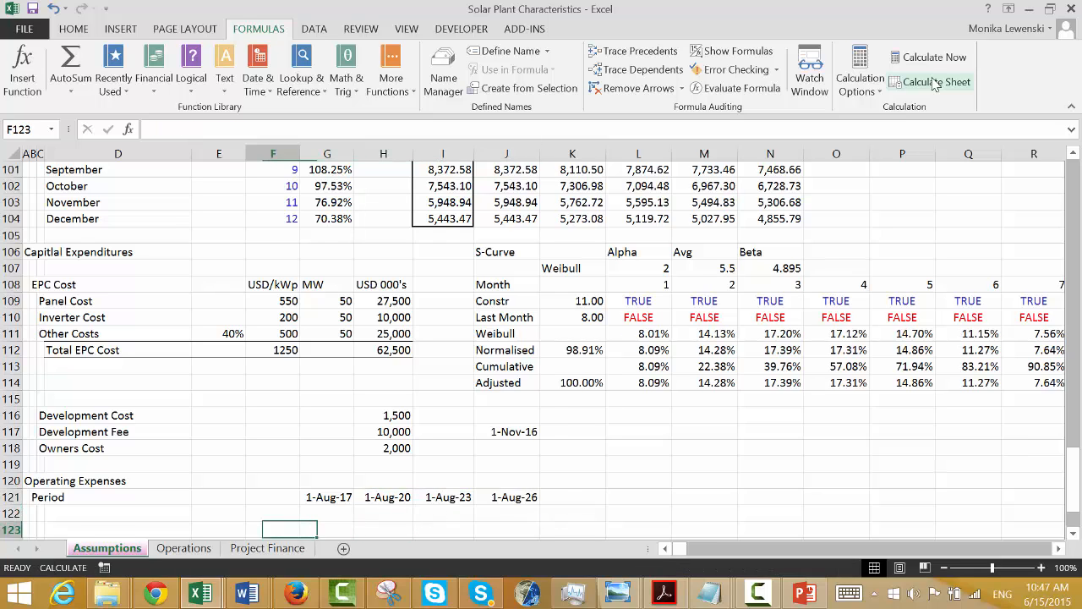
{"action": "key", "text": "Up"}
{"action": "key", "text": "Left"}
{"action": "key", "text": "Left"}
{"action": "key", "text": "Left"}
{"action": "key", "text": "Left"}
{"action": "type", "text": "Ann"}
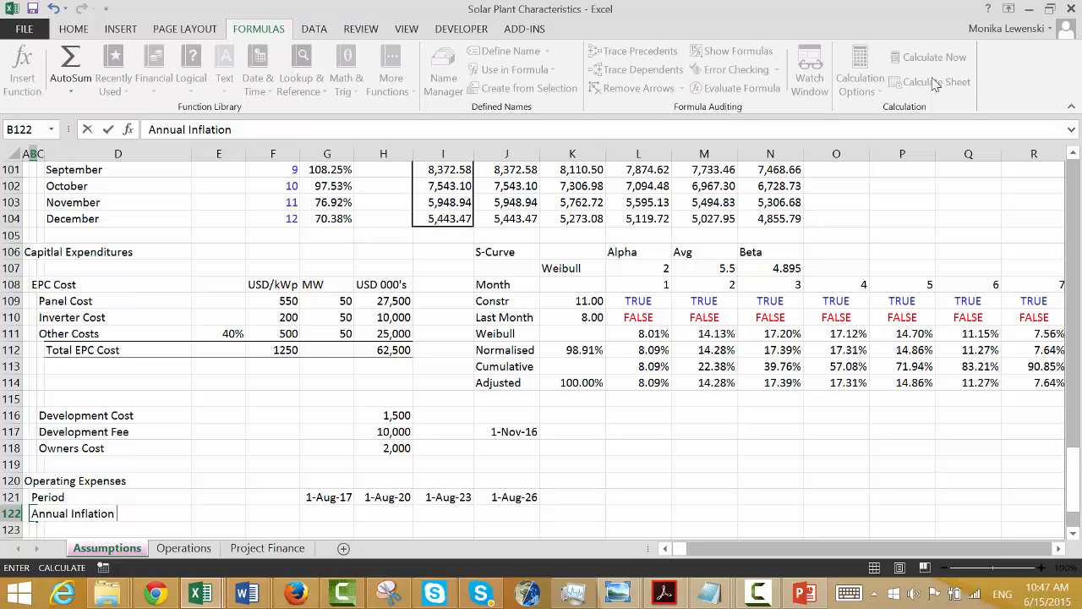
{"action": "type", "text": "ual Inflation Rate"}
{"action": "key", "text": "Return"}
Enter annual inflation rates of 1%, 1.8%, 2% and 2.5% in G122 through J122.
{"action": "key", "text": "Up"}
{"action": "key", "text": "Right"}
{"action": "key", "text": "Right"}
{"action": "key", "text": "Right"}
{"action": "key", "text": "Right"}
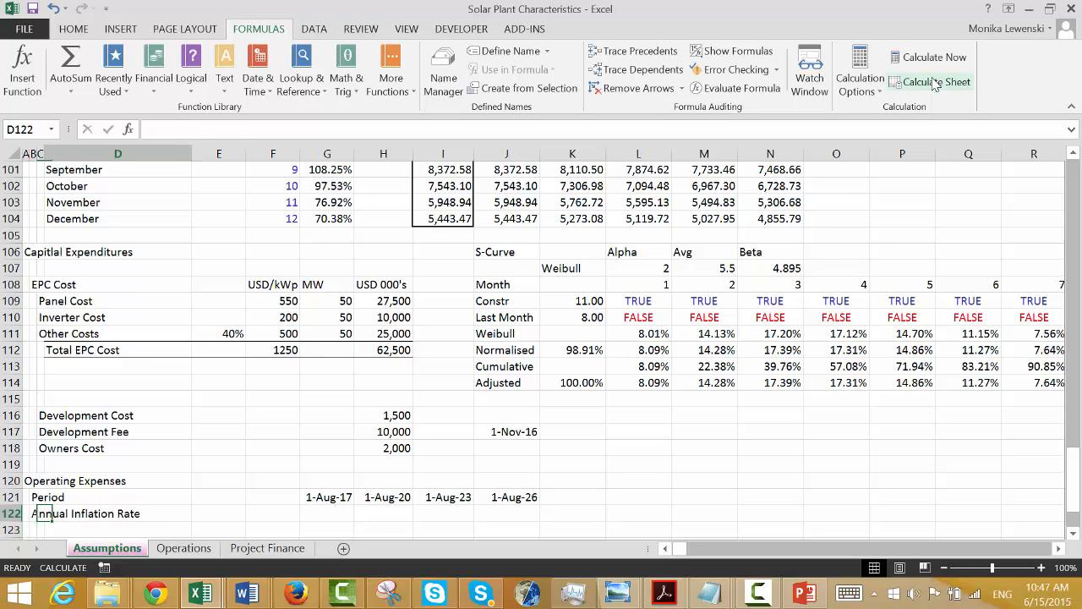
{"action": "key", "text": "Right"}
{"action": "type", "text": "1"}
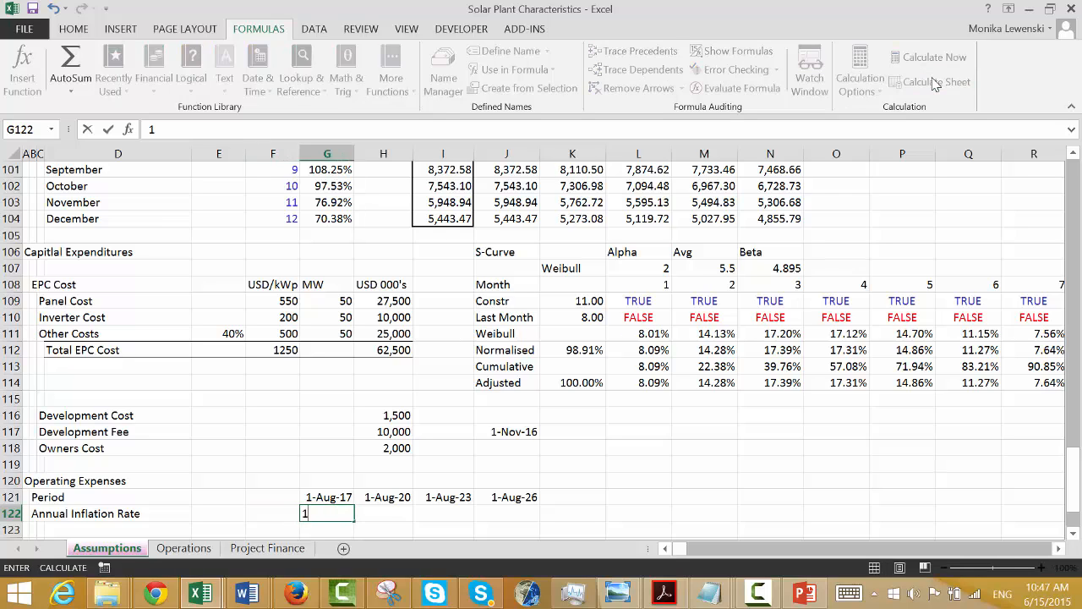
{"action": "key", "text": "Right"}
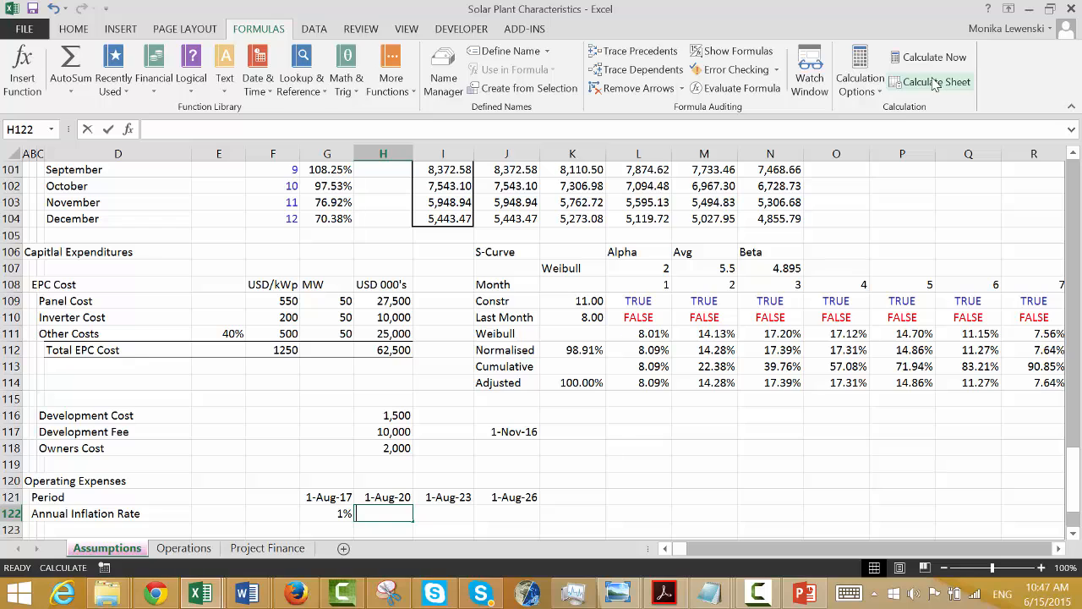
{"action": "type", "text": "1.80%"}
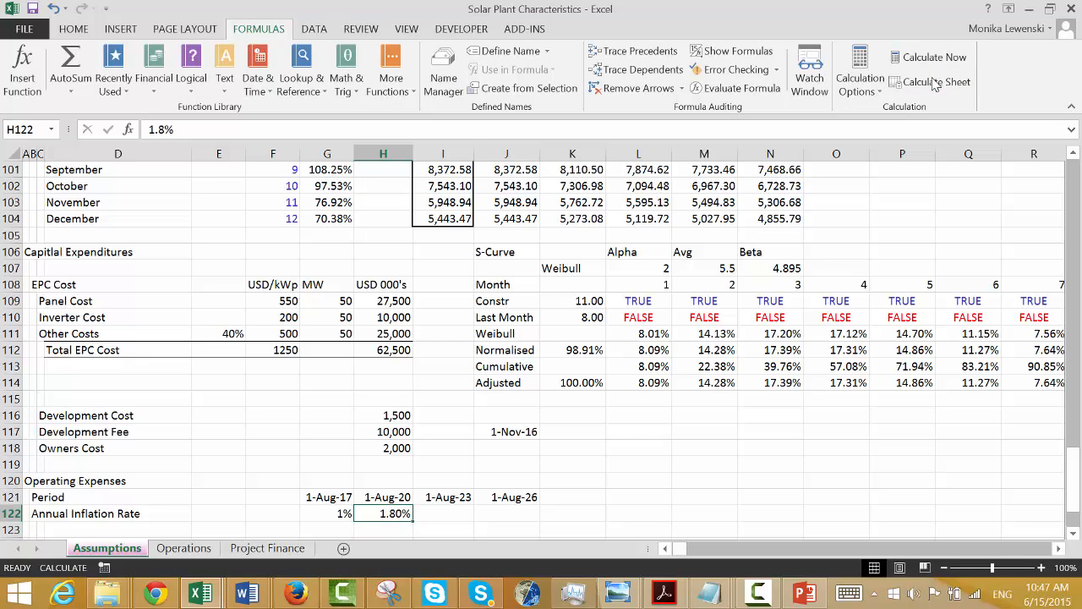
{"action": "key", "text": "Right"}
{"action": "type", "text": "2%"}
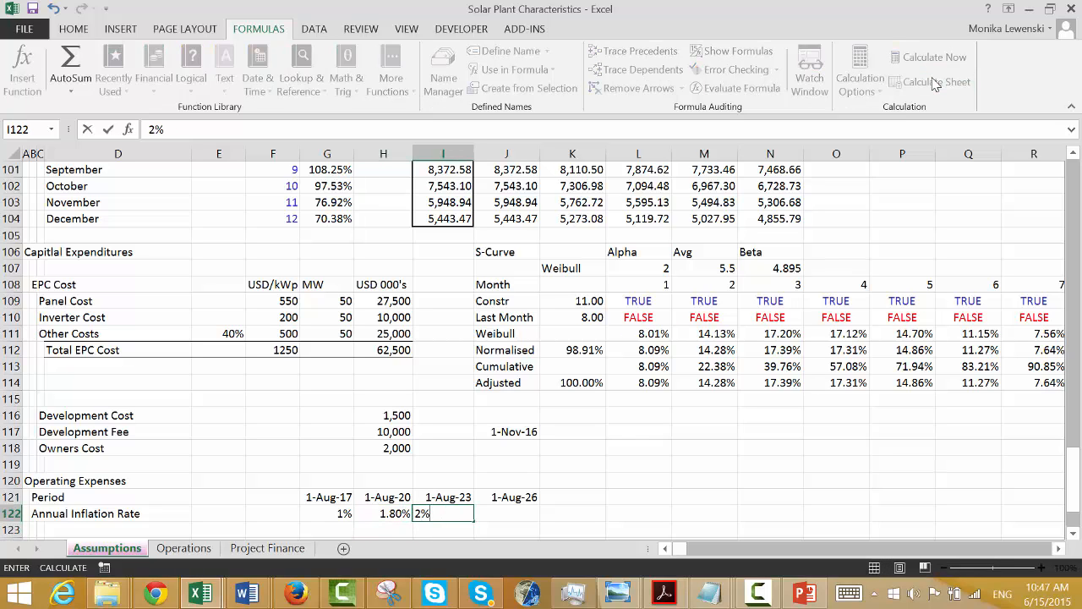
{"action": "key", "text": "Right"}
{"action": "type", "text": "2."}
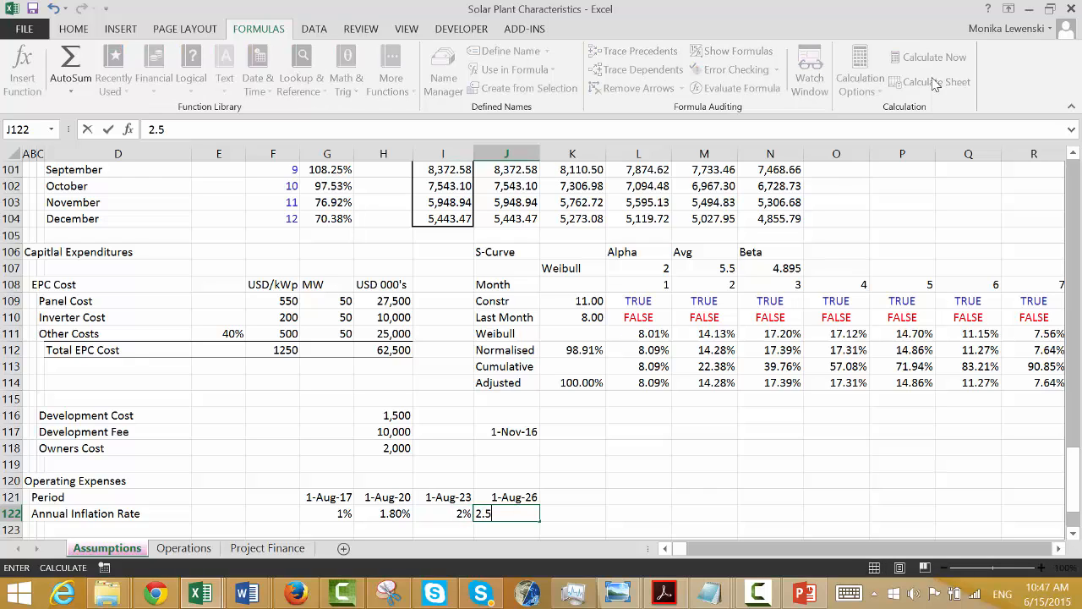
Format the inflation rates in G122:J122 as percentages with two decimals.
{"action": "key", "text": "Left"}
{"action": "key", "text": "Left"}
{"action": "key", "text": "Left"}
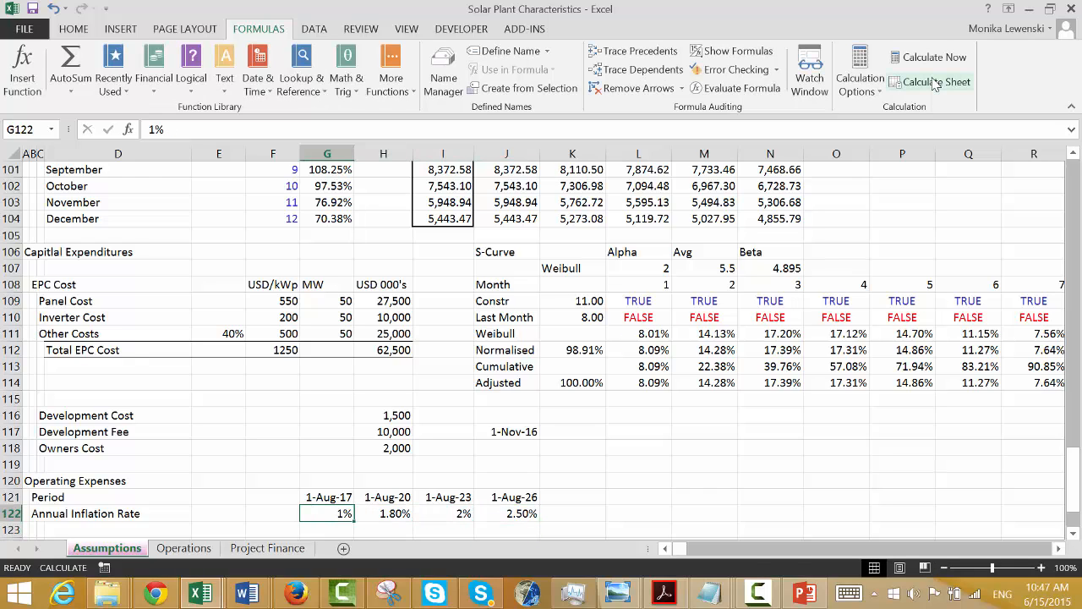
{"action": "key", "text": "shift+Right"}
{"action": "key", "text": "shift+Right"}
{"action": "key", "text": "shift+Right"}
{"action": "key", "text": "ctrl+shift+p"}
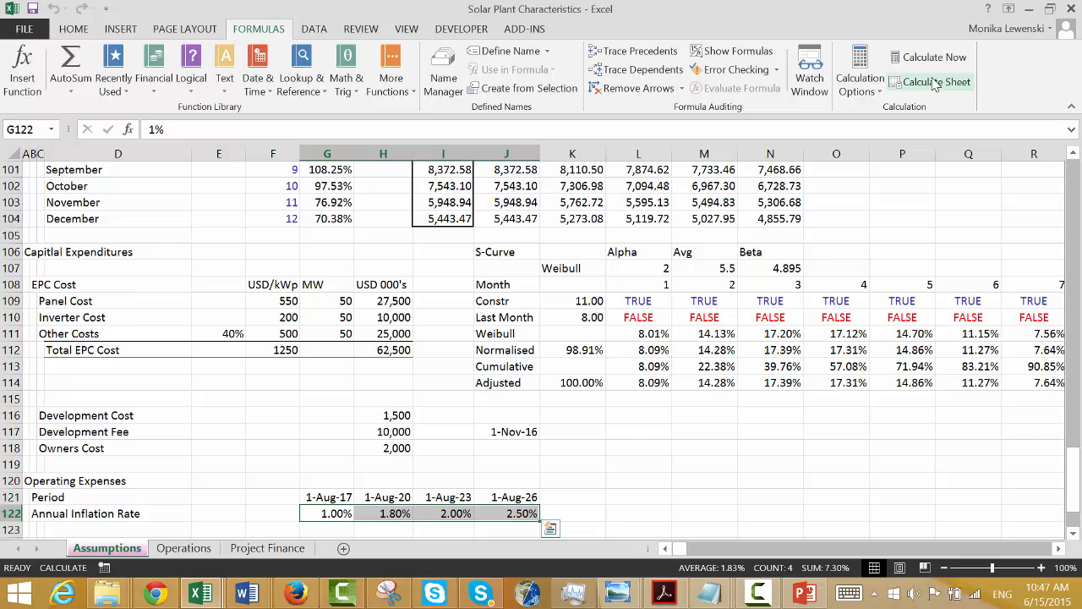
Insert a new row at row 124, directly above the Revenues heading.
{"action": "key", "text": "Down"}
{"action": "key", "text": "Down"}
{"action": "key", "text": "Left"}
{"action": "key", "text": "Left"}
{"action": "key", "text": "Left"}
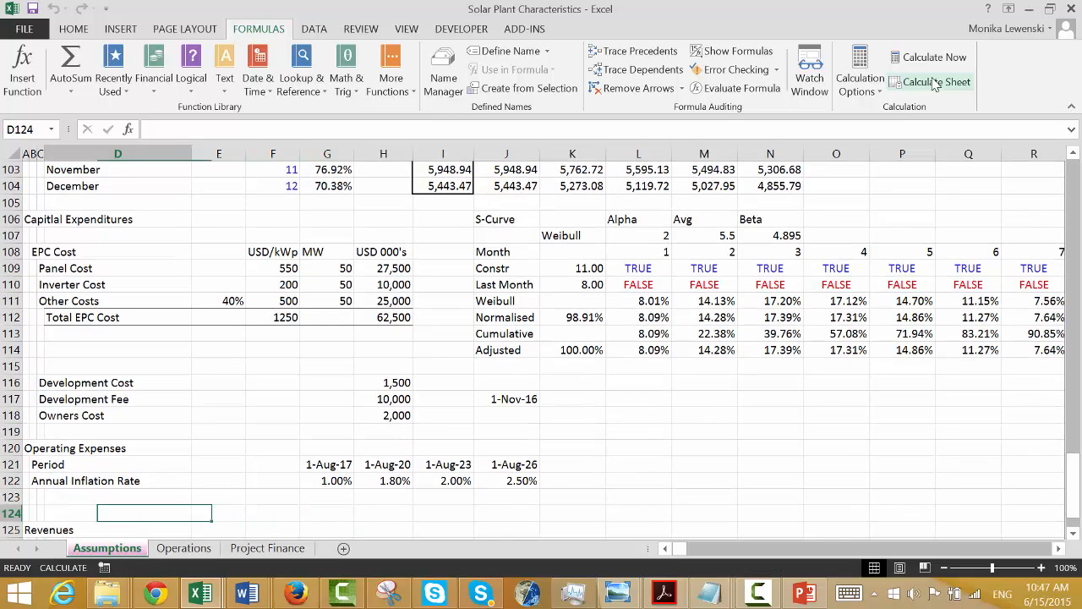
{"action": "key", "text": "Left"}
{"action": "key", "text": "Left"}
{"action": "key", "text": "Left"}
{"action": "key", "text": "shift+space"}
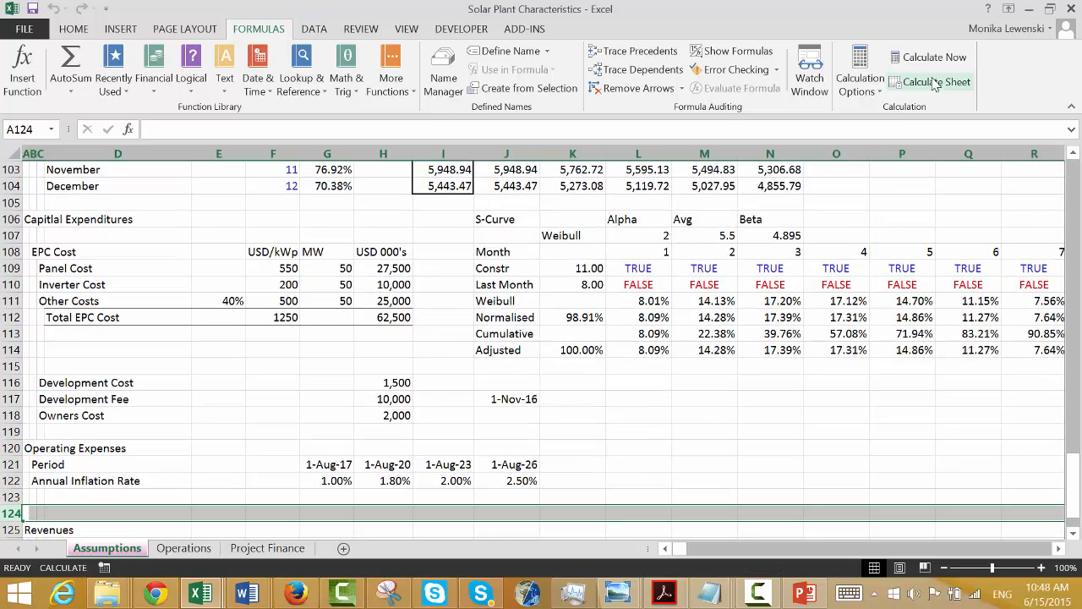
{"action": "key", "text": "ctrl+shift+plus"}
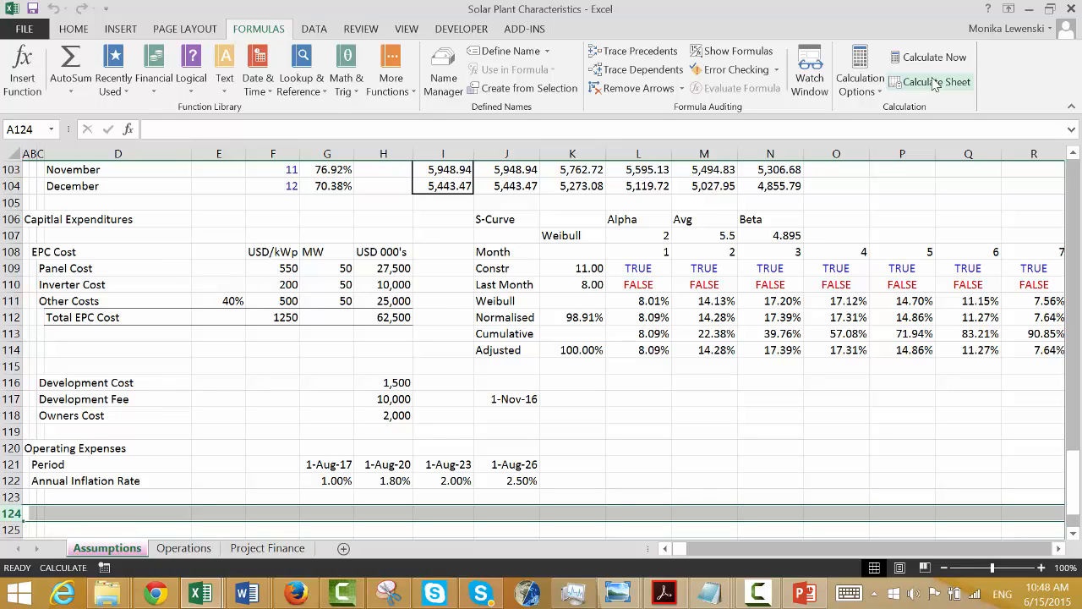
Label B124, in the operating expenses section, "O&M Fee".
{"action": "key", "text": "Right"}
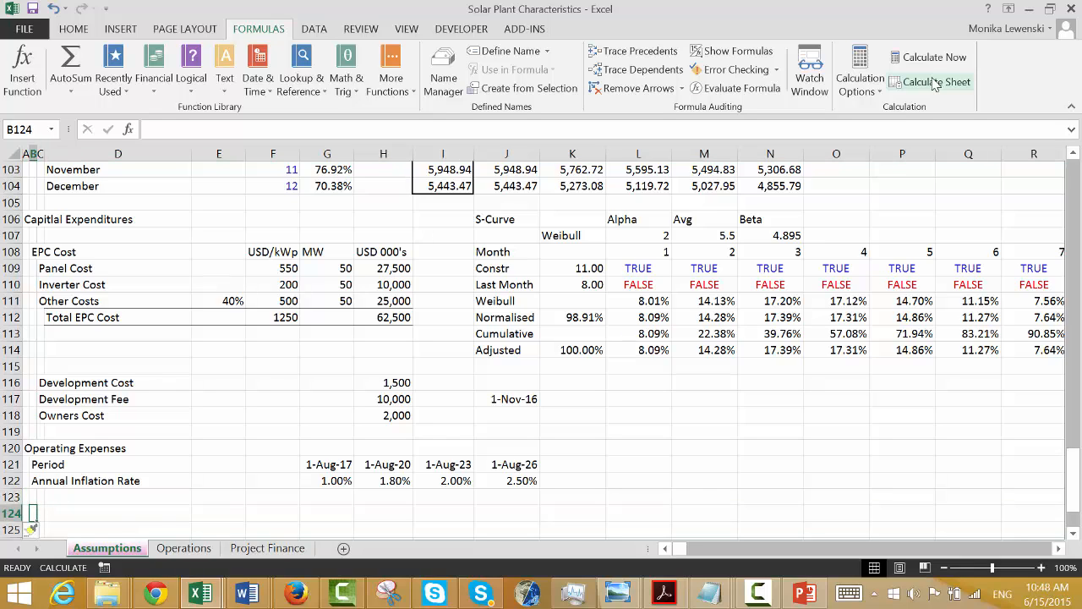
{"action": "type", "text": "O&M"}
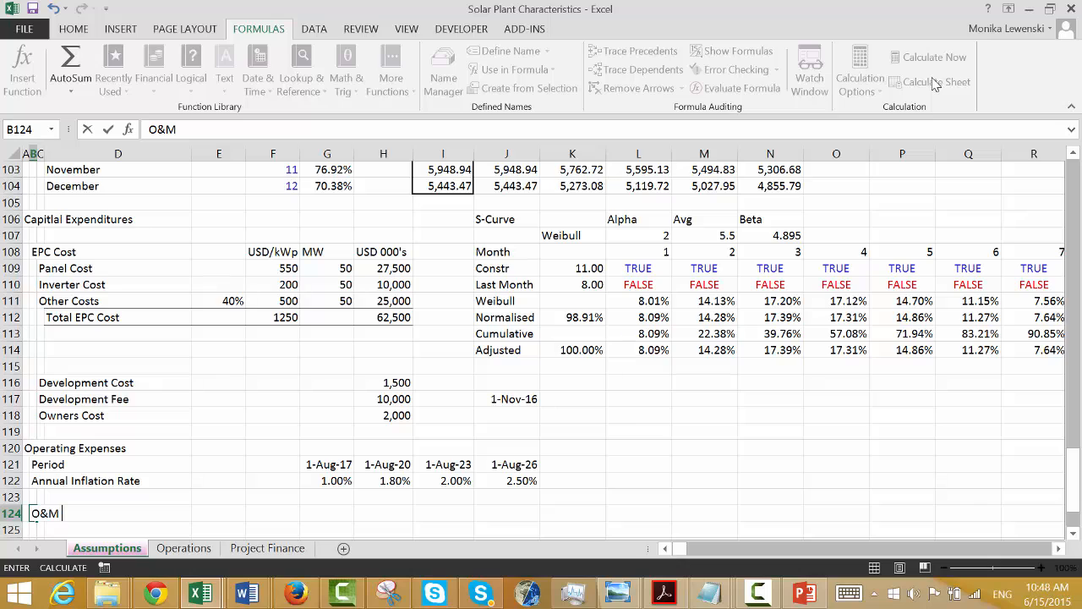
{"action": "type", "text": " Fee"}
{"action": "key", "text": "Return"}
{"action": "key", "text": "Up"}
{"action": "key", "text": "Right"}
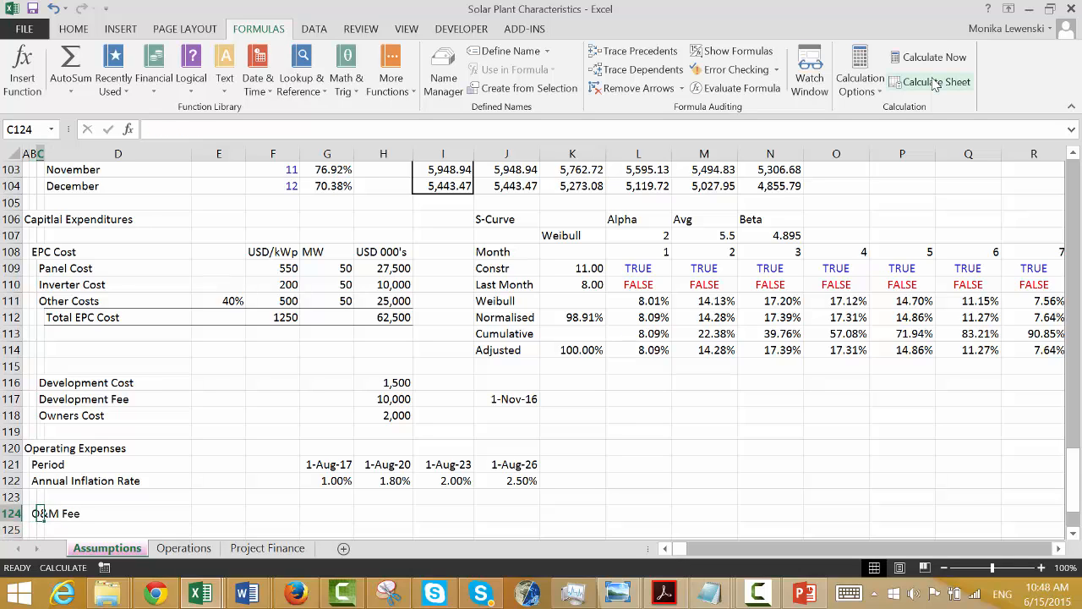
Enter the O&M fee's unit "USD/kW-yr" in F124.
{"action": "key", "text": "Right"}
{"action": "key", "text": "Right"}
{"action": "key", "text": "Right"}
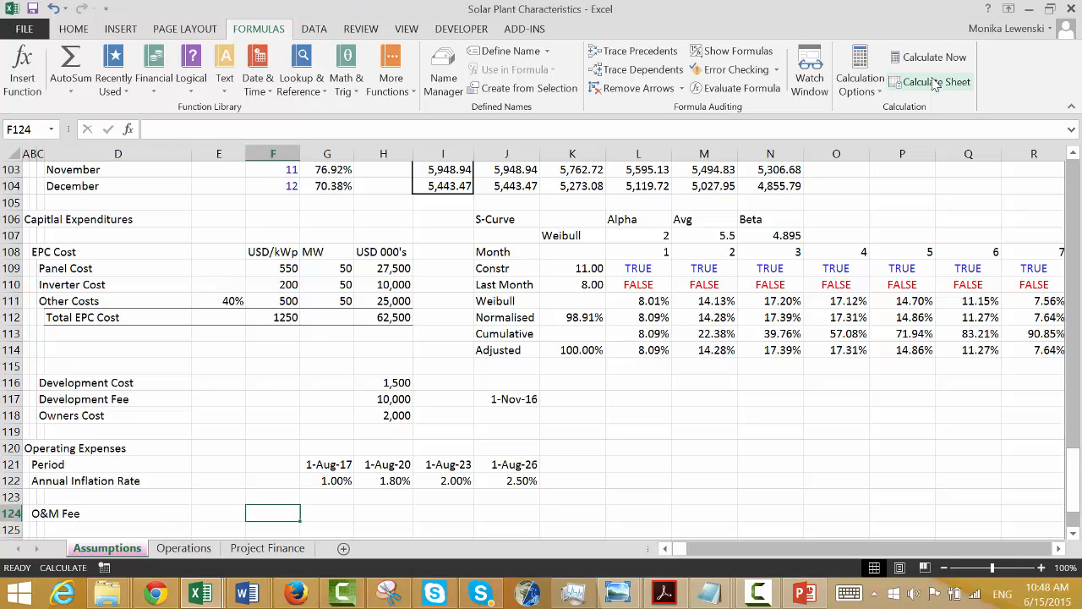
{"action": "type", "text": "USD/kW=yr"}
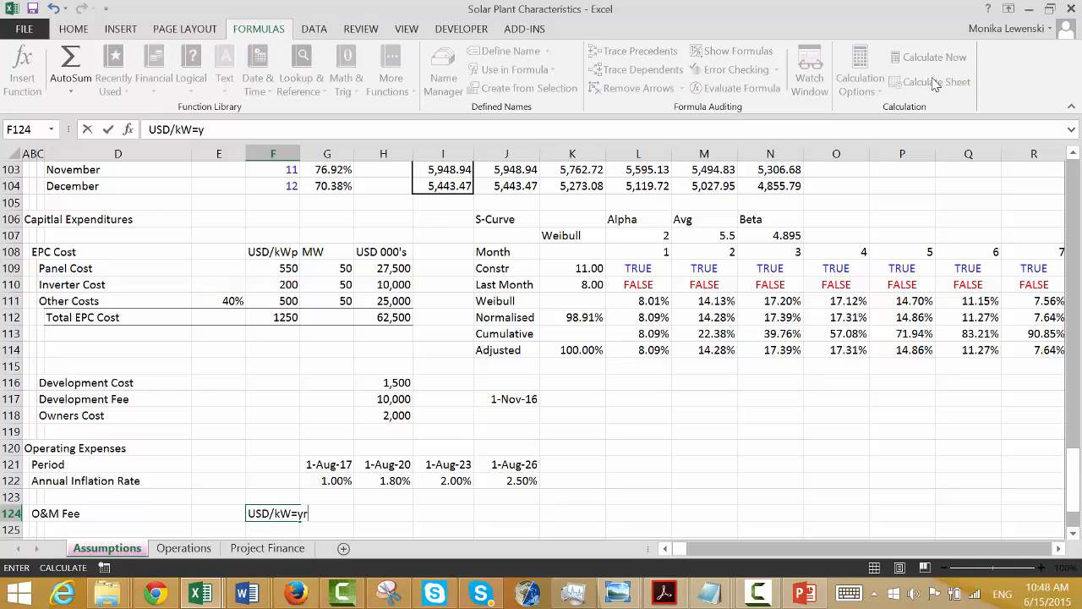
{"action": "key", "text": "Return"}
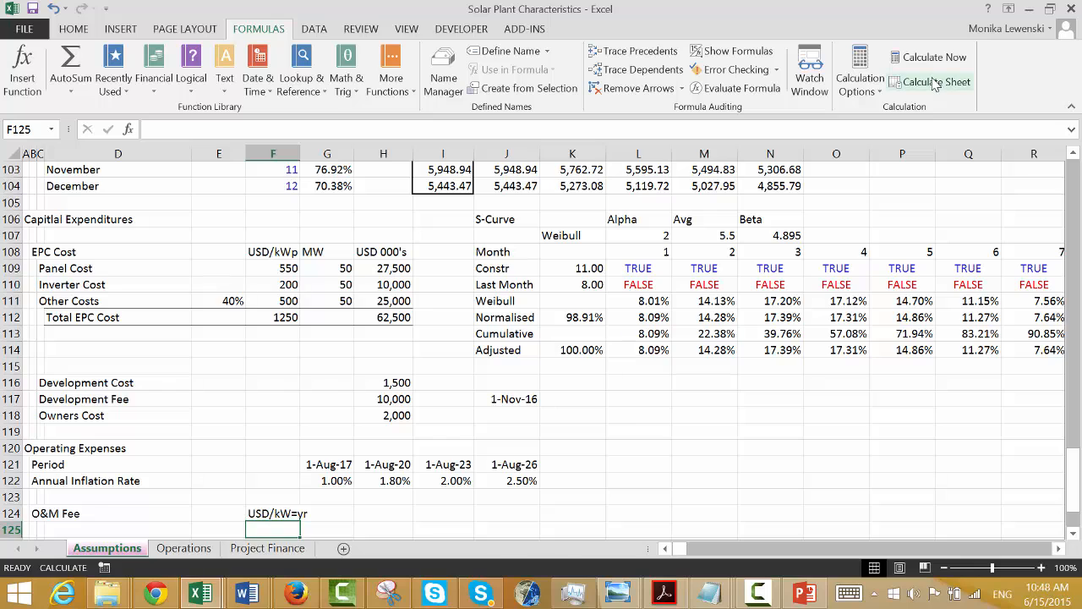
{"action": "key", "text": "Up"}
{"action": "key", "text": "F2"}
{"action": "key", "text": "BackSpace"}
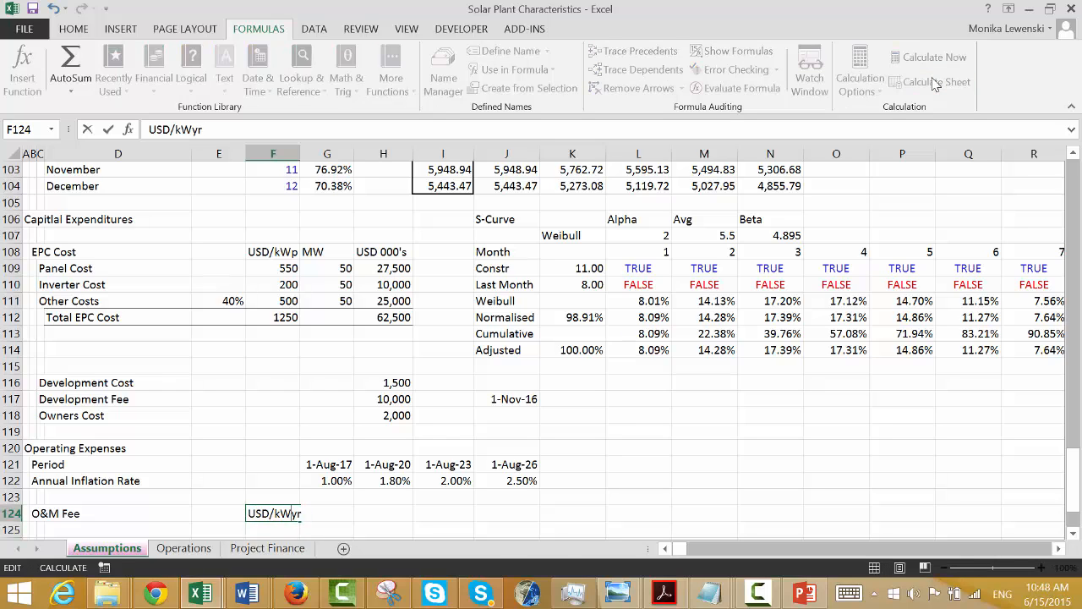
{"action": "key", "text": "Return"}
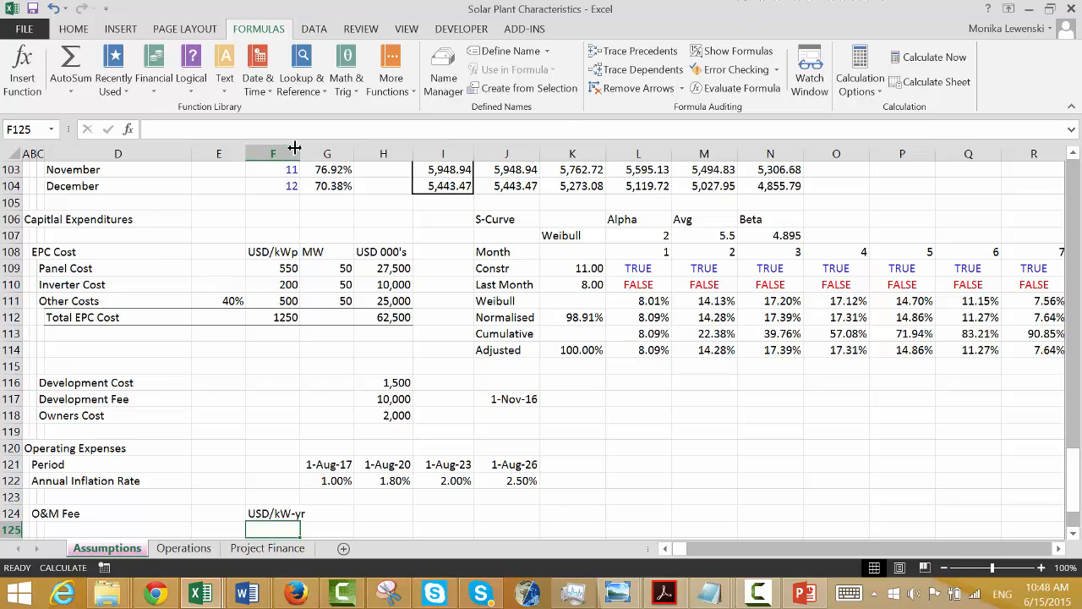
Move the unit "USD/kW-yr" from F124 to E124 and widen column E to fit it.
{"action": "key", "text": "Up"}
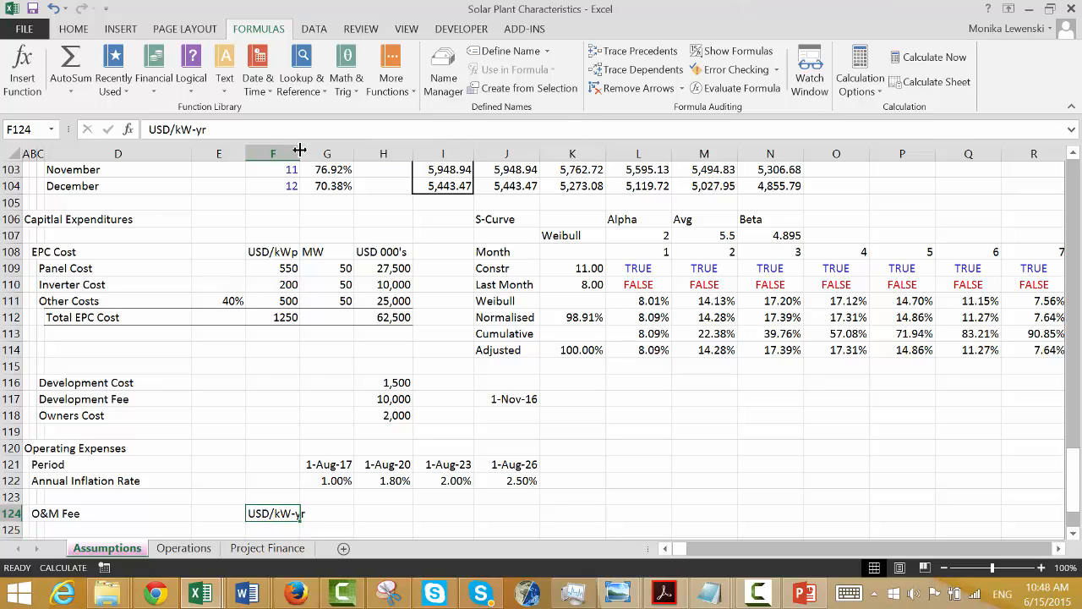
{"action": "key", "text": "ctrl+c"}
{"action": "key", "text": "Left"}
{"action": "key", "text": "Escape"}
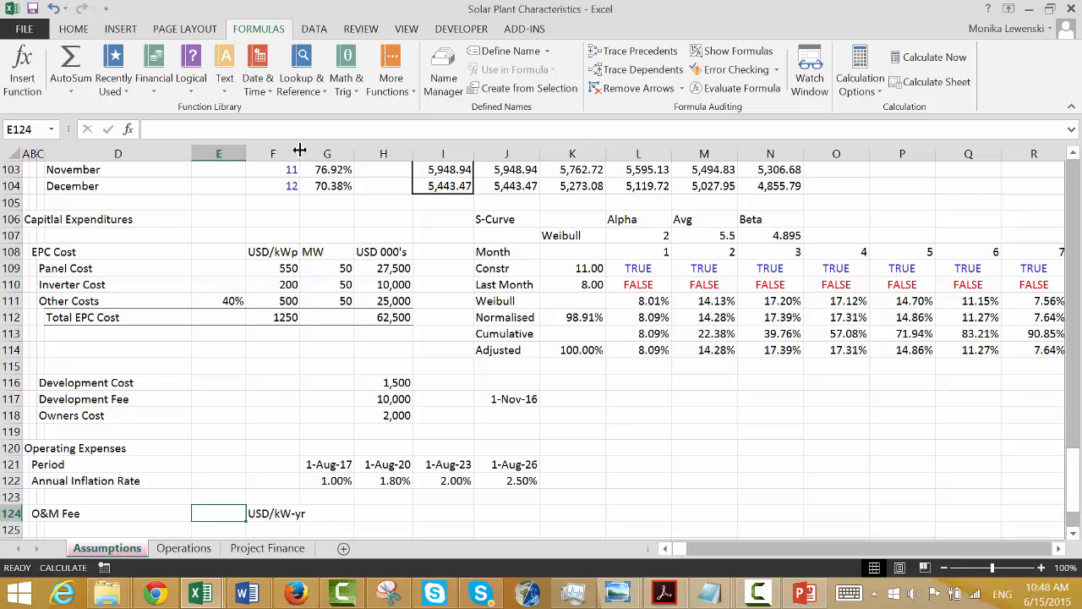
{"action": "key", "text": "Left"}
{"action": "key", "text": "Right"}
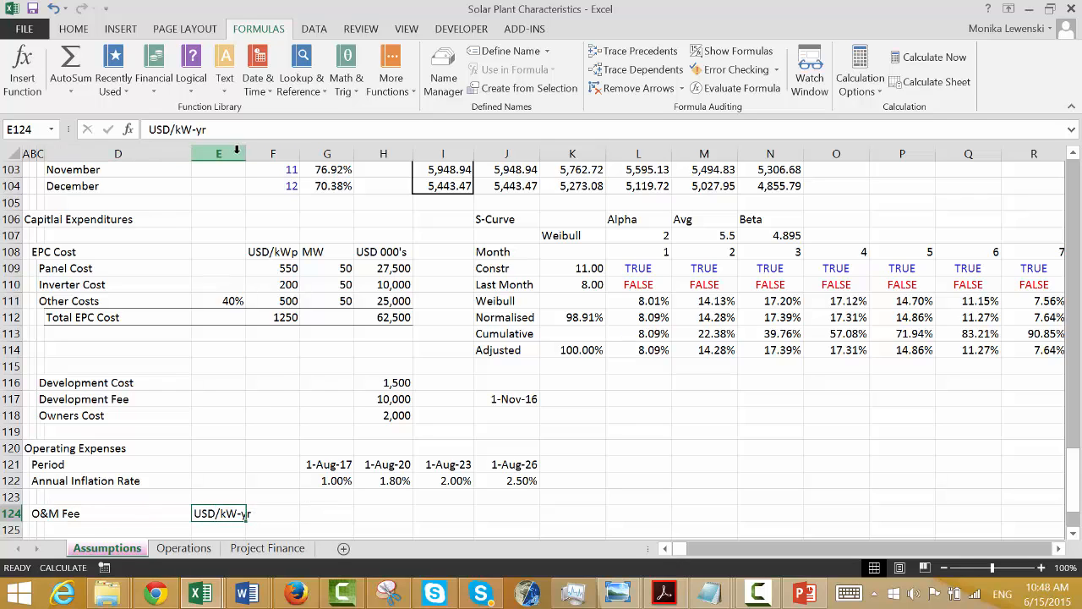
{"action": "left_click_drag", "start_coordinate": [246, 154], "coordinate": [265, 160]}
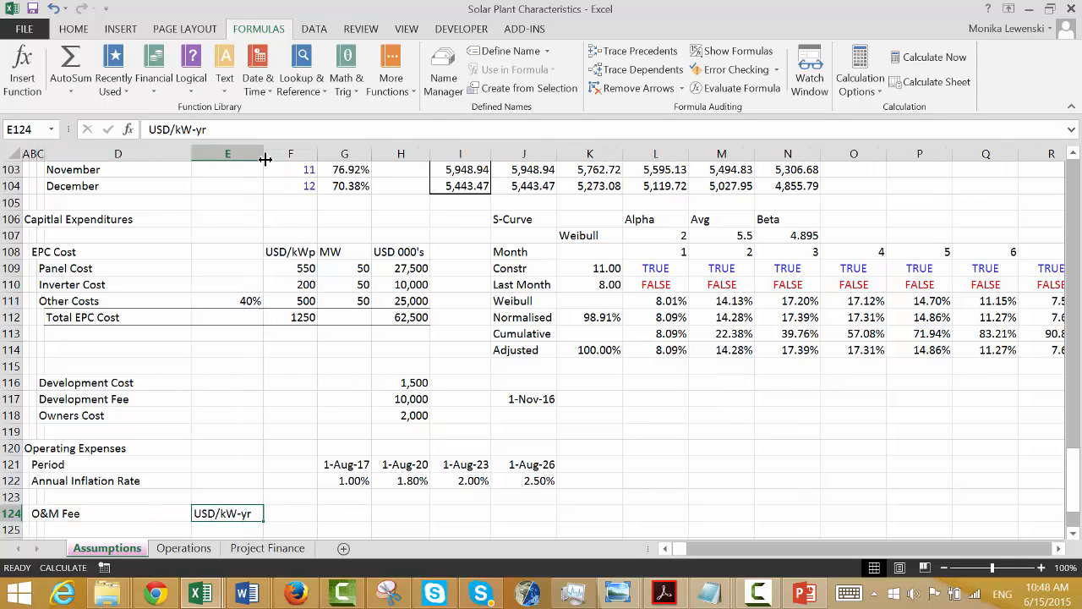
Enter an O&M fee of 15 in G124 and show it with two decimals.
{"action": "key", "text": "Right"}
{"action": "key", "text": "Right"}
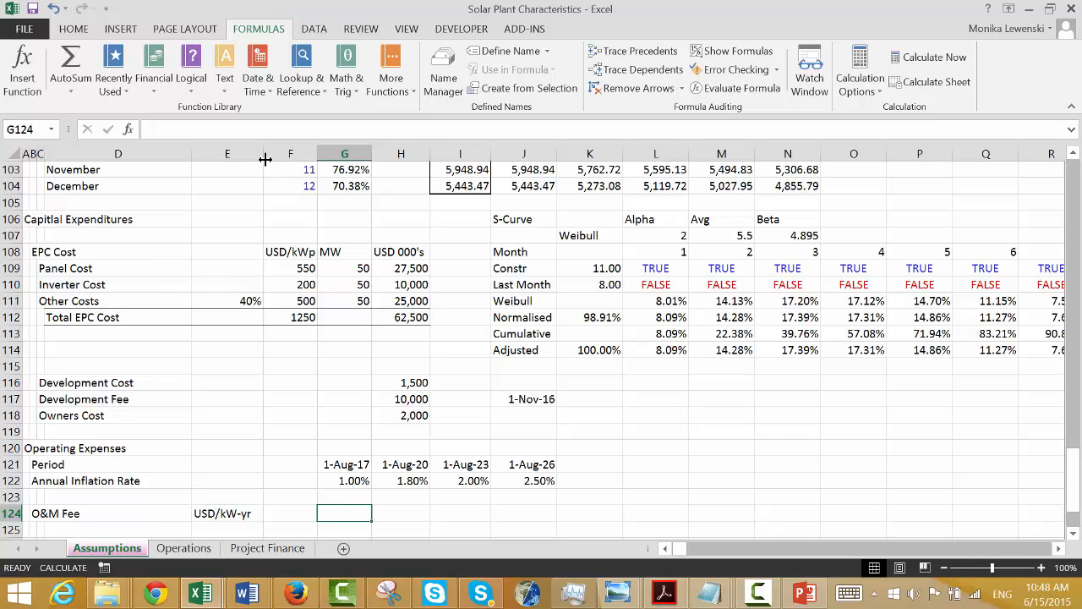
{"action": "type", "text": "15"}
{"action": "key", "text": "Return"}
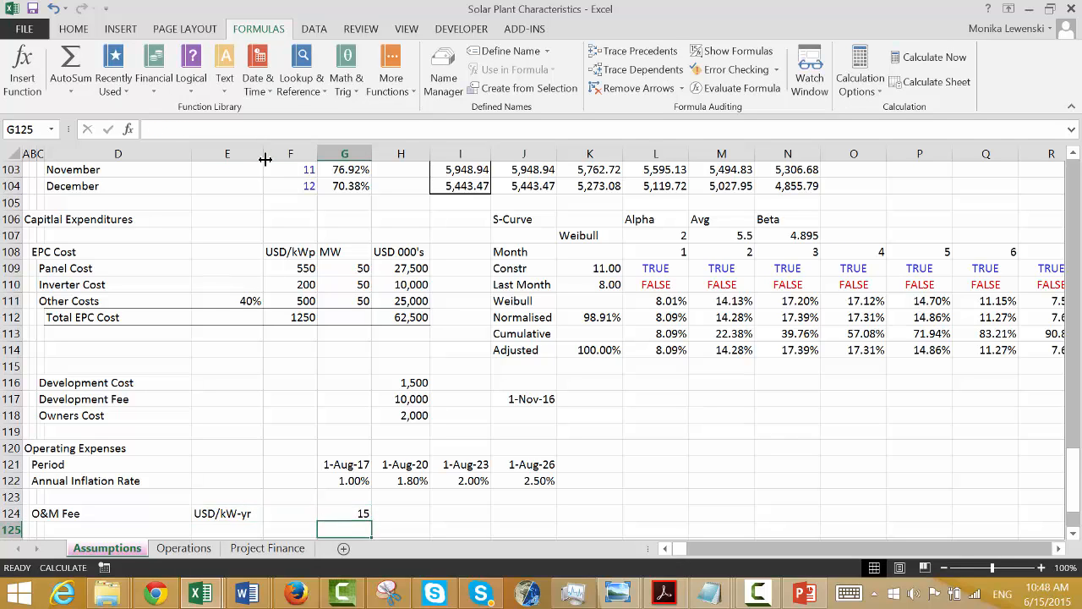
{"action": "key", "text": "Up"}
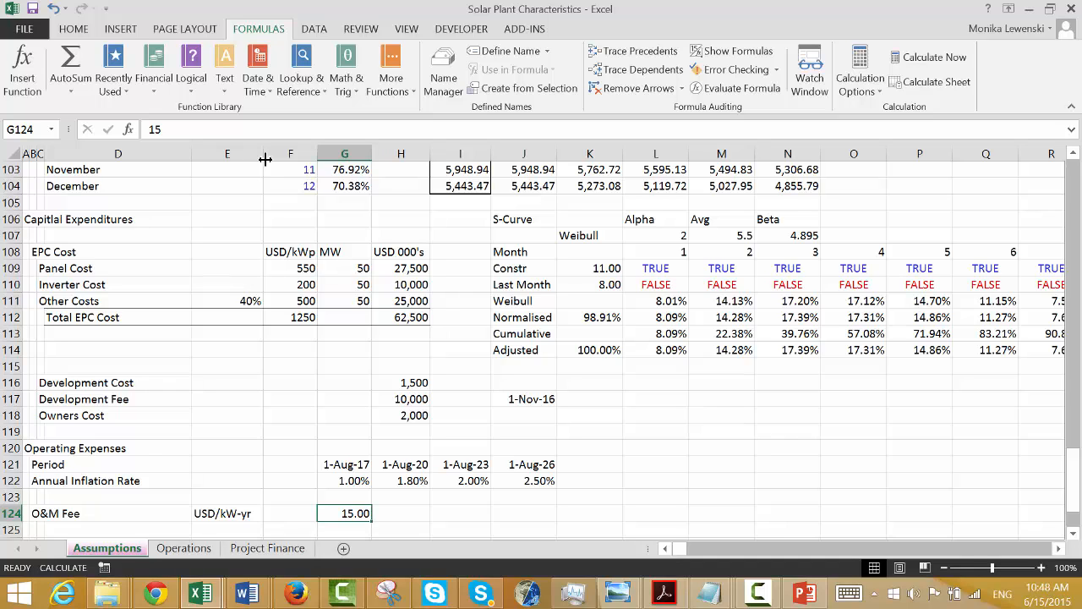
Delete the surplus blank row 126 above the Revenues heading.
{"action": "key", "text": "Down"}
{"action": "key", "text": "Down"}
{"action": "key", "text": "Down"}
{"action": "key", "text": "Down"}
{"action": "key", "text": "Down"}
{"action": "key", "text": "Up"}
{"action": "key", "text": "Up"}
{"action": "key", "text": "Up"}
{"action": "key", "text": "Left"}
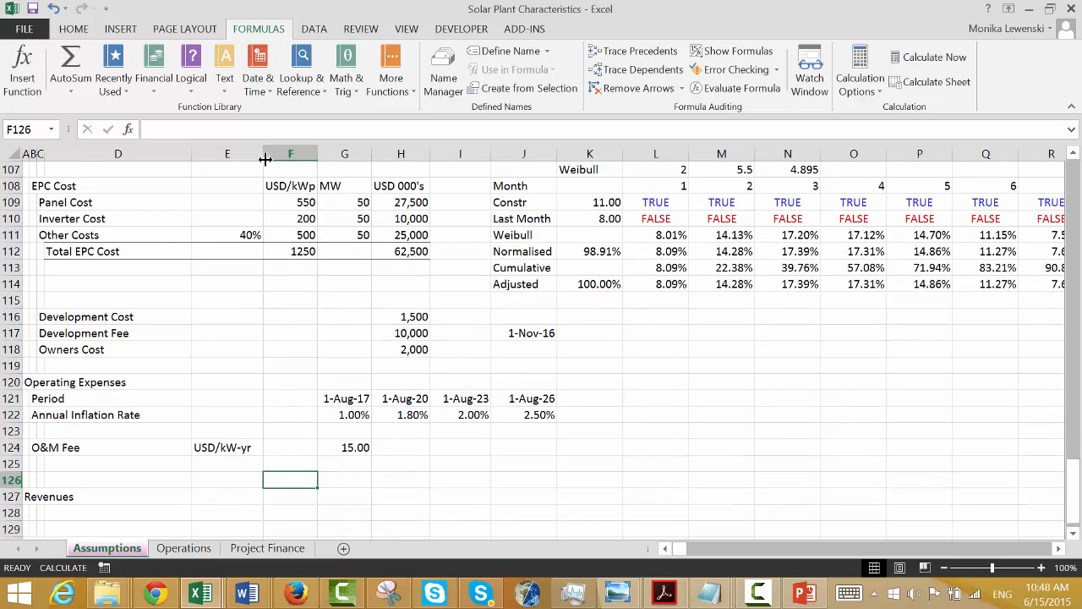
{"action": "key", "text": "Left"}
{"action": "key", "text": "Left"}
{"action": "key", "text": "Left"}
{"action": "key", "text": "Left"}
{"action": "key", "text": "Left"}
{"action": "key", "text": "shift+space"}
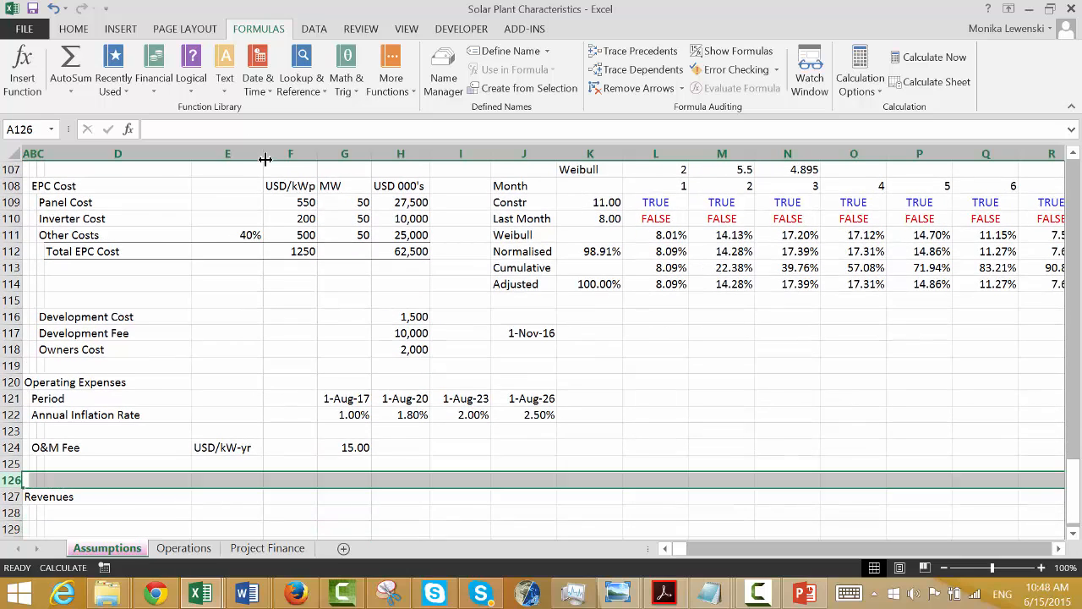
{"action": "key", "text": "ctrl+minus"}
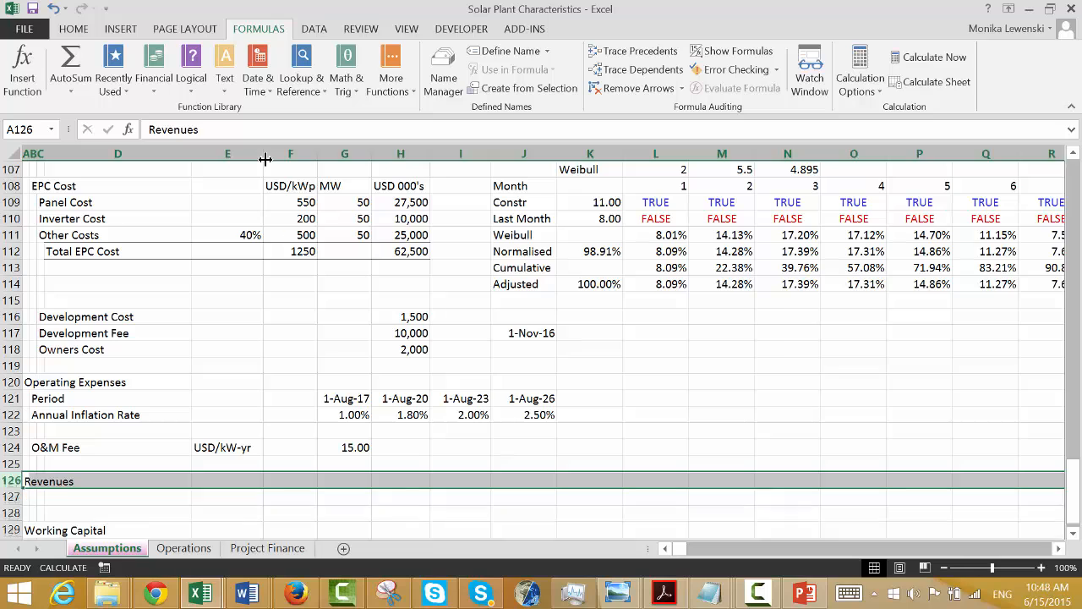
Look over the sheet from the Revenues and Working Capital headings up to the uncertainty table.
{"action": "key", "text": "Down"}
{"action": "key", "text": "Up"}
{"action": "key", "text": "Up"}
{"action": "key", "text": "Up"}
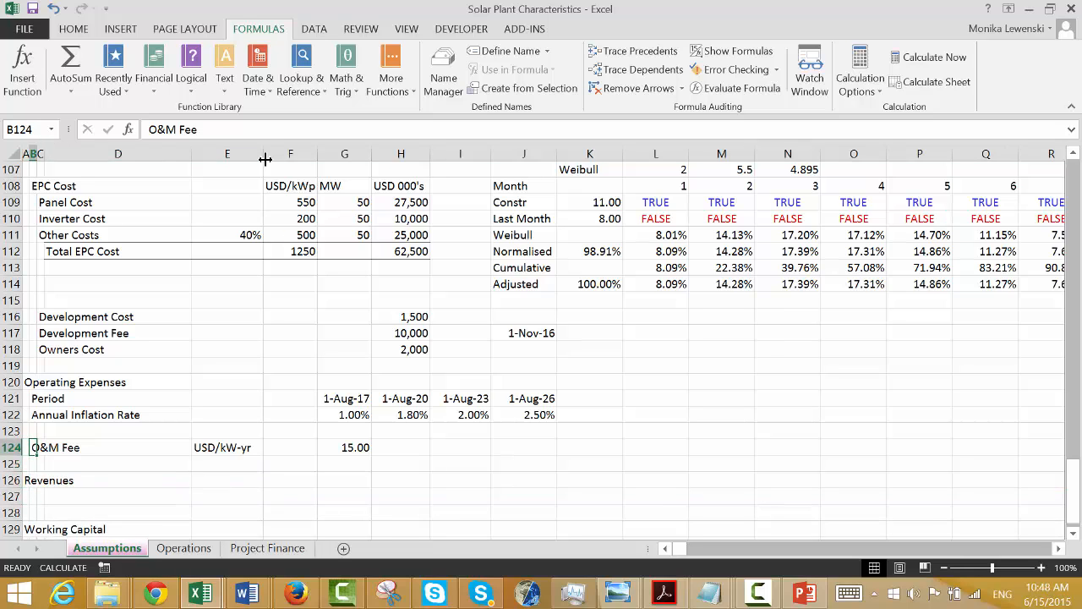
{"action": "key", "text": "Down"}
{"action": "key", "text": "Down"}
{"action": "key", "text": "Down"}
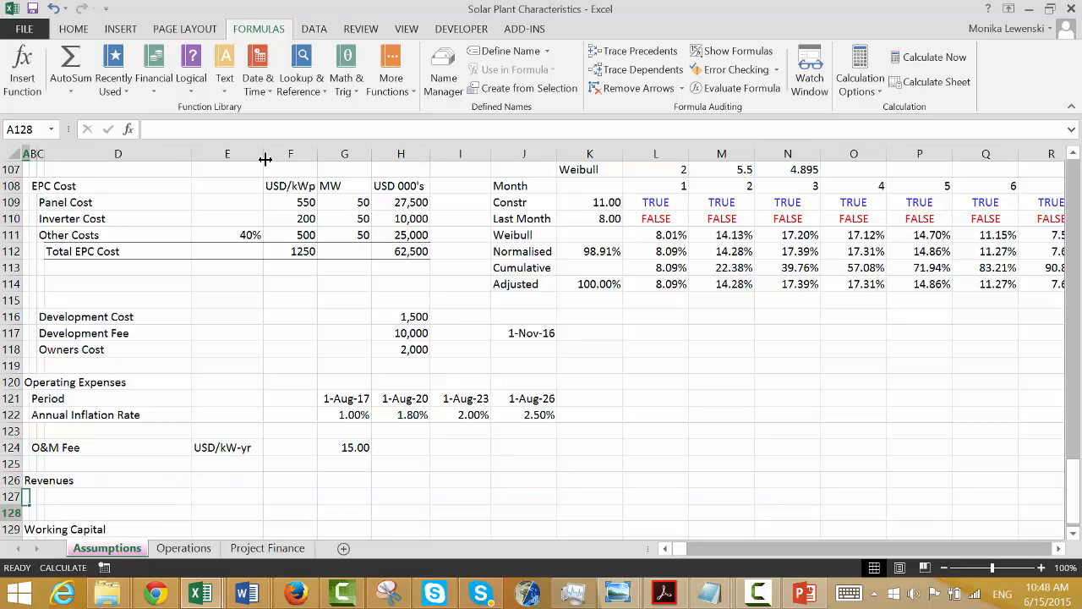
{"action": "key", "text": "Down"}
{"action": "key", "text": "Down"}
{"action": "key", "text": "Down"}
{"action": "key", "text": "Up"}
{"action": "key", "text": "Up"}
{"action": "key", "text": "Up"}
{"action": "key", "text": "Up"}
{"action": "key", "text": "Up"}
{"action": "key", "text": "Up"}
{"action": "key", "text": "Up"}
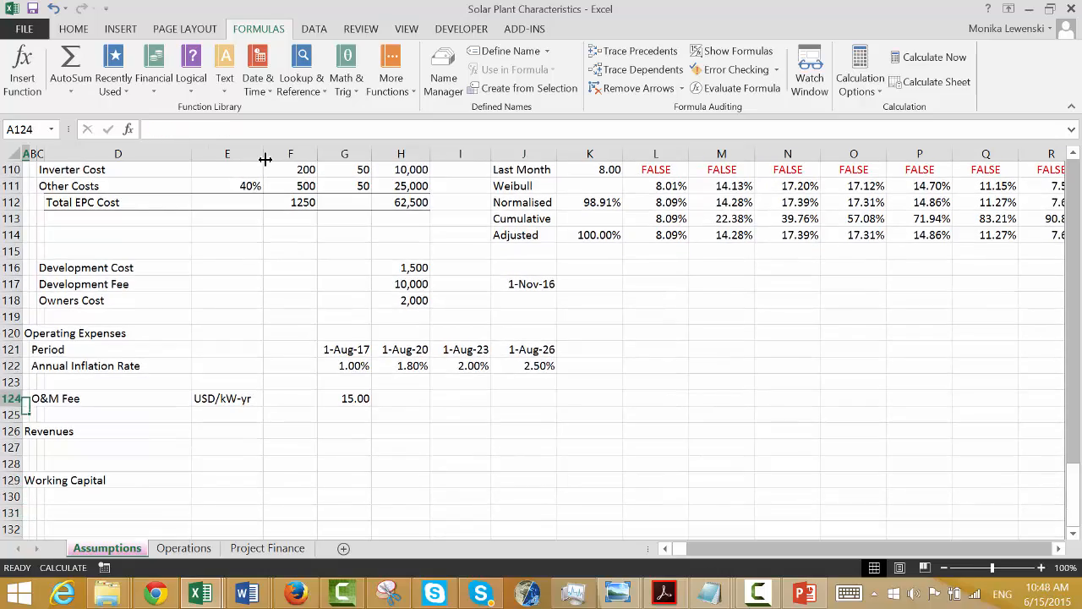
{"action": "key", "text": "Up"}
{"action": "key", "text": "Up"}
{"action": "key", "text": "Up"}
{"action": "key", "text": "Up"}
{"action": "key", "text": "Up"}
{"action": "key", "text": "Up"}
{"action": "key", "text": "Up"}
{"action": "key", "text": "Up"}
{"action": "key", "text": "Up"}
{"action": "key", "text": "Up"}
{"action": "key", "text": "Up"}
{"action": "key", "text": "Up"}
{"action": "key", "text": "Up"}
{"action": "key", "text": "Up"}
{"action": "key", "text": "Up"}
{"action": "key", "text": "Up"}
{"action": "key", "text": "Up"}
{"action": "key", "text": "Up"}
{"action": "key", "text": "Up"}
{"action": "key", "text": "Up"}
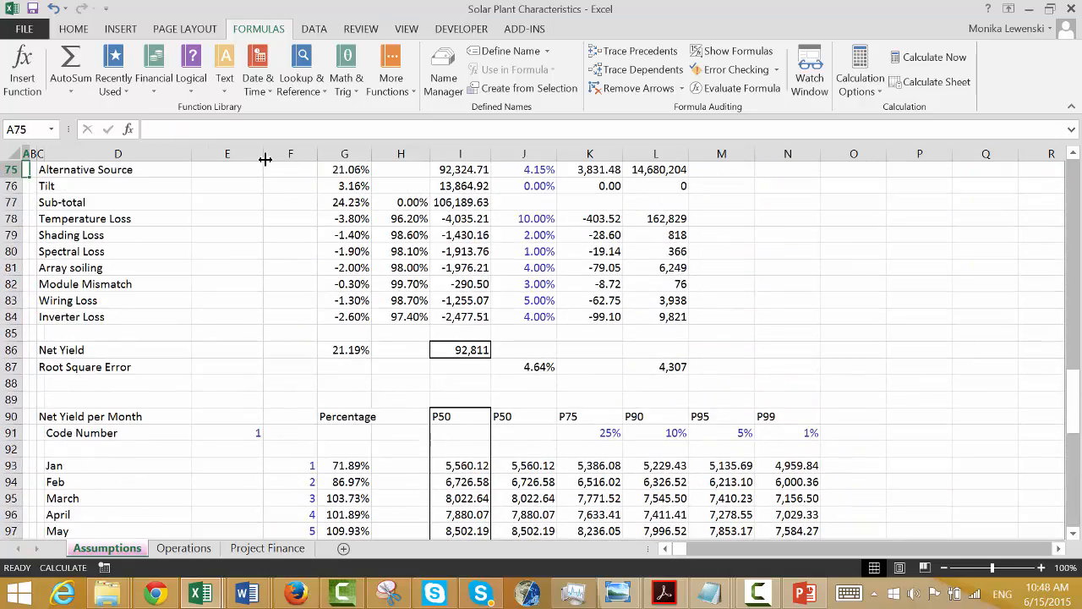
Run the cell-colouring macro on the whole Assumptions sheet.
{"action": "key", "text": "Down"}
{"action": "key", "text": "Down"}
{"action": "key", "text": "Down"}
{"action": "key", "text": "Down"}
{"action": "key", "text": "Down"}
{"action": "key", "text": "Down"}
{"action": "key", "text": "Down"}
{"action": "key", "text": "ctrl+alt+c"}
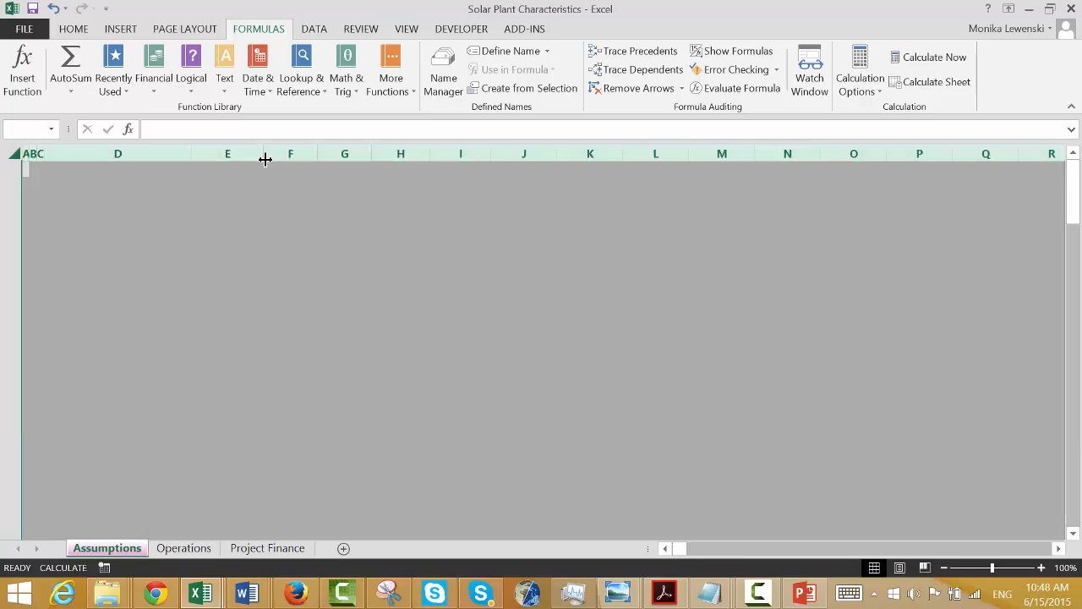
Review the recoloured cells down the Assumptions sheet, from the project dates to the O&M Fee row.
{"action": "key", "text": "Down"}
{"action": "key", "text": "Down"}
{"action": "key", "text": "Down"}
{"action": "key", "text": "Down"}
{"action": "key", "text": "Down"}
{"action": "key", "text": "Down"}
{"action": "key", "text": "Down"}
{"action": "key", "text": "Down"}
{"action": "key", "text": "Down"}
{"action": "key", "text": "Down"}
{"action": "key", "text": "Down"}
{"action": "key", "text": "Down"}
{"action": "key", "text": "Down"}
{"action": "key", "text": "Down"}
{"action": "key", "text": "Down"}
{"action": "key", "text": "Down"}
{"action": "key", "text": "Down"}
{"action": "key", "text": "Down"}
{"action": "key", "text": "Down"}
{"action": "key", "text": "Down"}
{"action": "key", "text": "Down"}
{"action": "key", "text": "Down"}
{"action": "key", "text": "Down"}
{"action": "key", "text": "Down"}
{"action": "key", "text": "Down"}
{"action": "key", "text": "Down"}
{"action": "key", "text": "Down"}
{"action": "key", "text": "Down"}
{"action": "key", "text": "Down"}
{"action": "key", "text": "Down"}
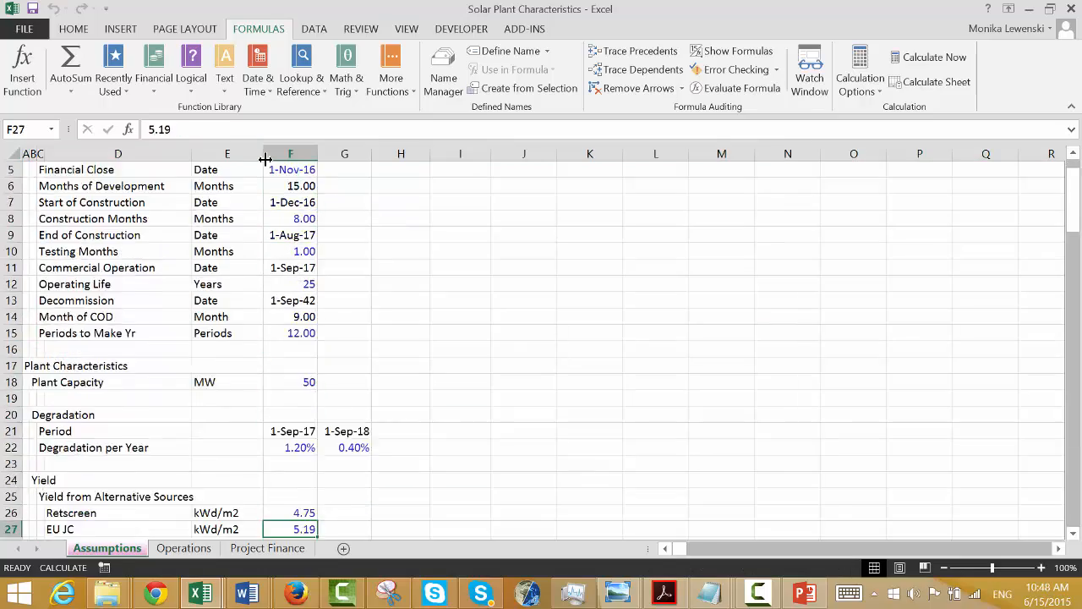
{"action": "key", "text": "Down"}
{"action": "key", "text": "Down"}
{"action": "key", "text": "Down"}
{"action": "key", "text": "Down"}
{"action": "key", "text": "Down"}
{"action": "key", "text": "Down"}
{"action": "key", "text": "Down"}
{"action": "key", "text": "Down"}
{"action": "key", "text": "Down"}
{"action": "key", "text": "Down"}
{"action": "key", "text": "Down"}
{"action": "key", "text": "Down"}
{"action": "key", "text": "Down"}
{"action": "key", "text": "Down"}
{"action": "key", "text": "Down"}
{"action": "key", "text": "Down"}
{"action": "key", "text": "Down"}
{"action": "key", "text": "Down"}
{"action": "key", "text": "Down"}
{"action": "key", "text": "Down"}
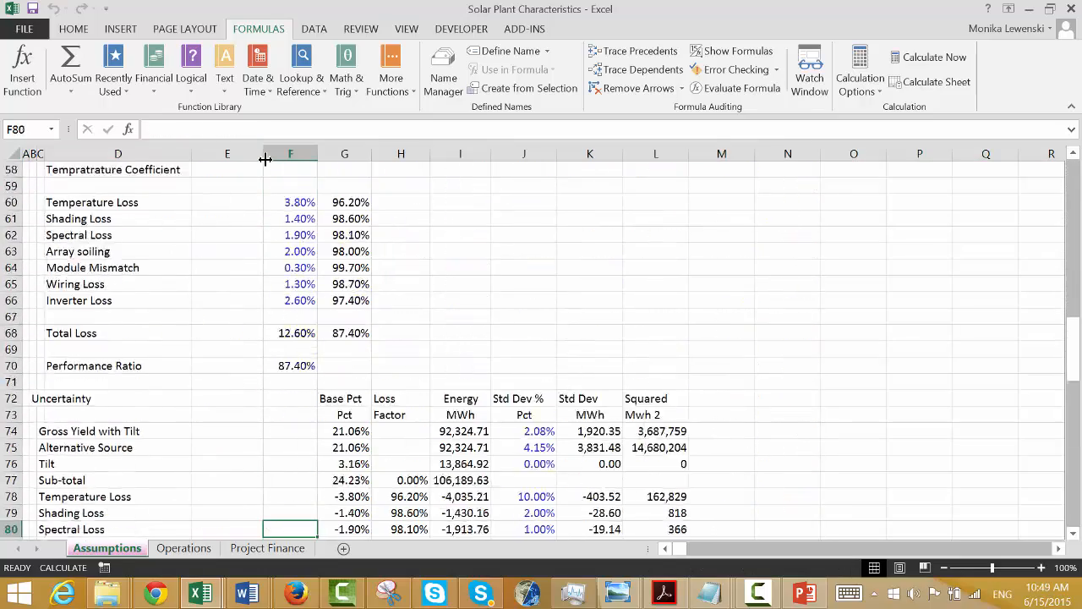
{"action": "key", "text": "Down"}
{"action": "key", "text": "Down"}
{"action": "key", "text": "Down"}
{"action": "key", "text": "Down"}
{"action": "key", "text": "Down"}
{"action": "key", "text": "Down"}
{"action": "key", "text": "Down"}
{"action": "key", "text": "Down"}
{"action": "key", "text": "Down"}
{"action": "key", "text": "Down"}
{"action": "key", "text": "Down"}
{"action": "key", "text": "Down"}
{"action": "key", "text": "Down"}
{"action": "key", "text": "Down"}
{"action": "key", "text": "Down"}
{"action": "key", "text": "Down"}
{"action": "key", "text": "Down"}
{"action": "key", "text": "Down"}
{"action": "key", "text": "Down"}
{"action": "key", "text": "Down"}
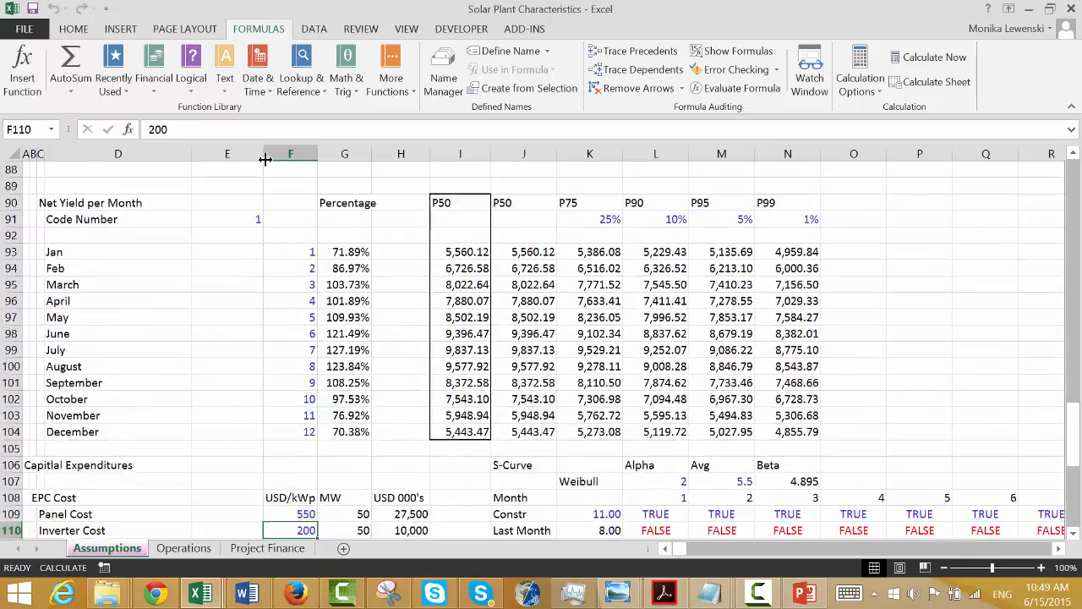
{"action": "key", "text": "Down"}
{"action": "key", "text": "Down"}
{"action": "key", "text": "Down"}
{"action": "key", "text": "Down"}
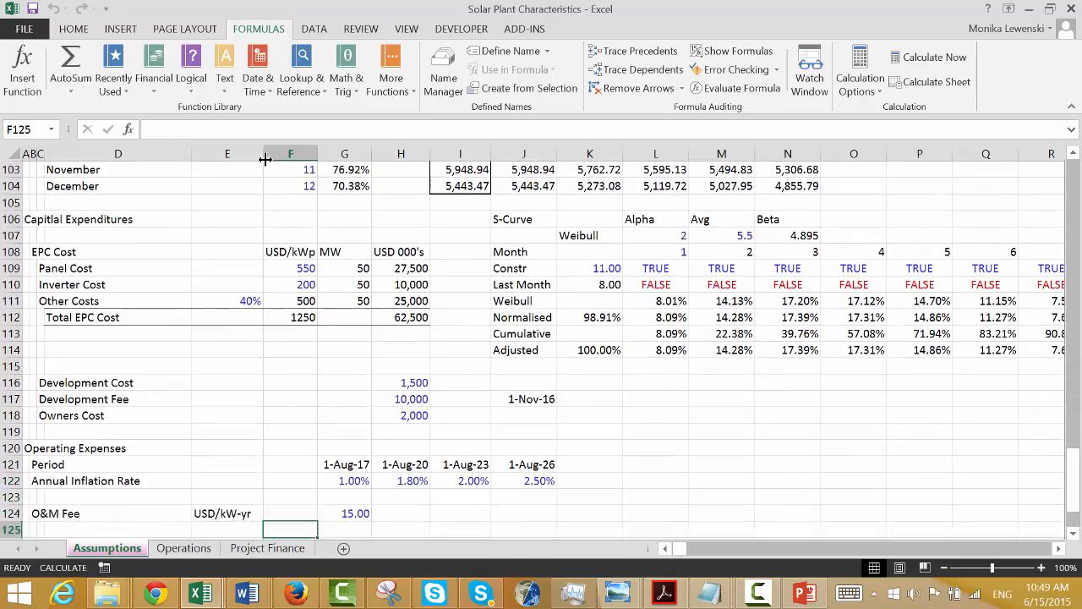
Examine the colouring of the Capital Expenditures block, covering the EPC cost table and the S-Curve month row.
{"action": "key", "text": "Up"}
{"action": "key", "text": "Up"}
{"action": "key", "text": "Up"}
{"action": "key", "text": "Up"}
{"action": "key", "text": "Up"}
{"action": "key", "text": "Up"}
{"action": "key", "text": "Up"}
{"action": "key", "text": "Up"}
{"action": "key", "text": "Up"}
{"action": "key", "text": "Up"}
{"action": "key", "text": "Up"}
{"action": "key", "text": "Up"}
{"action": "key", "text": "Up"}
{"action": "key", "text": "Up"}
{"action": "key", "text": "Right"}
{"action": "key", "text": "Right"}
{"action": "key", "text": "Right"}
{"action": "key", "text": "Right"}
{"action": "key", "text": "Right"}
{"action": "key", "text": "Right"}
{"action": "key", "text": "Right"}
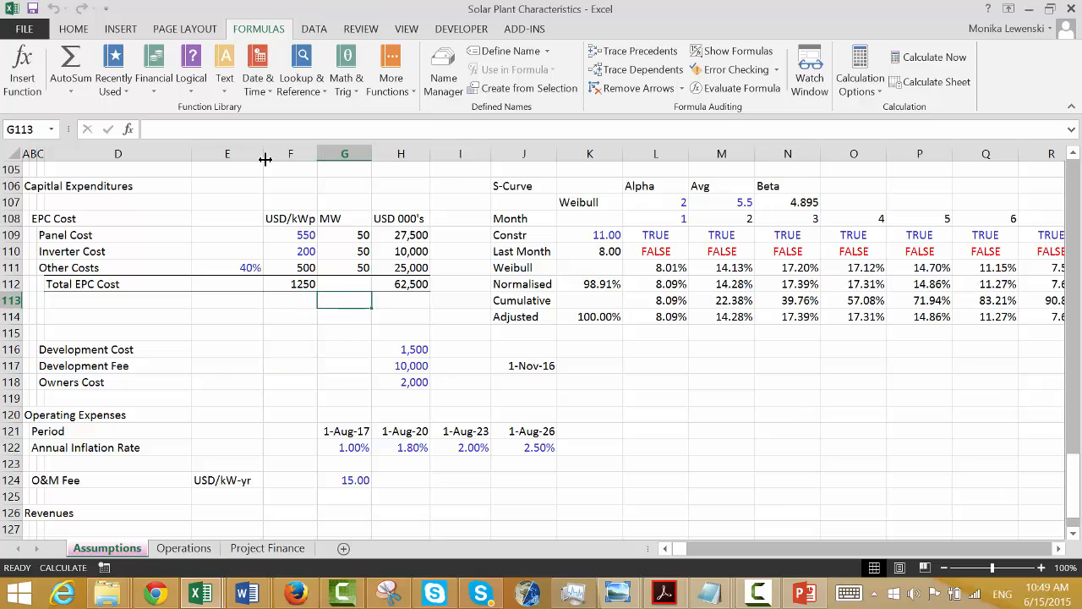
{"action": "key", "text": "Down"}
{"action": "key", "text": "Left"}
{"action": "key", "text": "Up"}
{"action": "key", "text": "Up"}
{"action": "key", "text": "Up"}
{"action": "key", "text": "Up"}
{"action": "key", "text": "Up"}
{"action": "key", "text": "Up"}
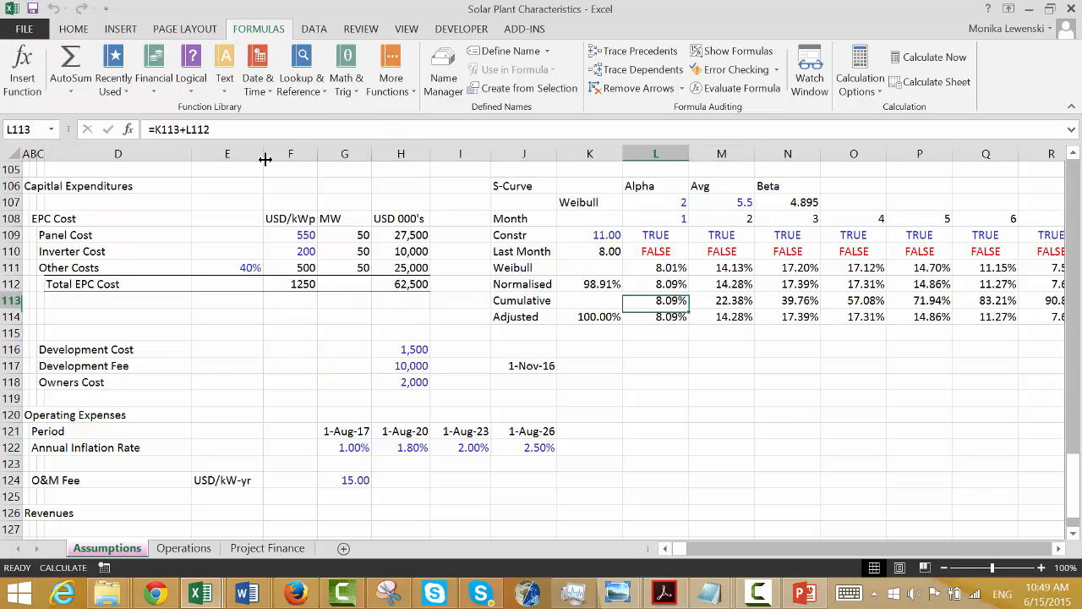
{"action": "key", "text": "Left"}
{"action": "key", "text": "Left"}
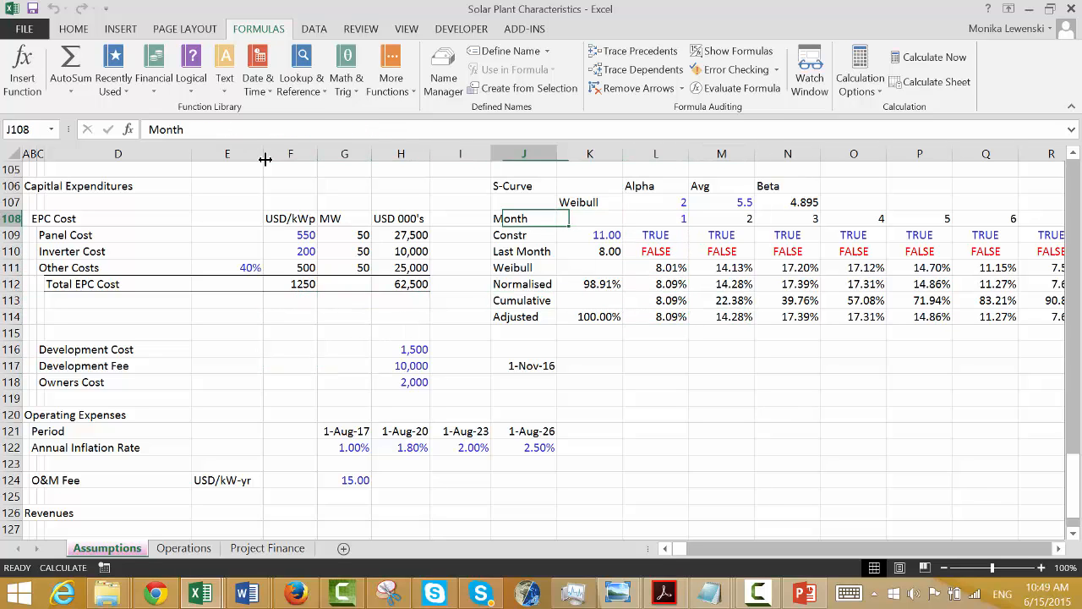
{"action": "key", "text": "Left"}
{"action": "key", "text": "Left"}
{"action": "key", "text": "Left"}
{"action": "key", "text": "Right"}
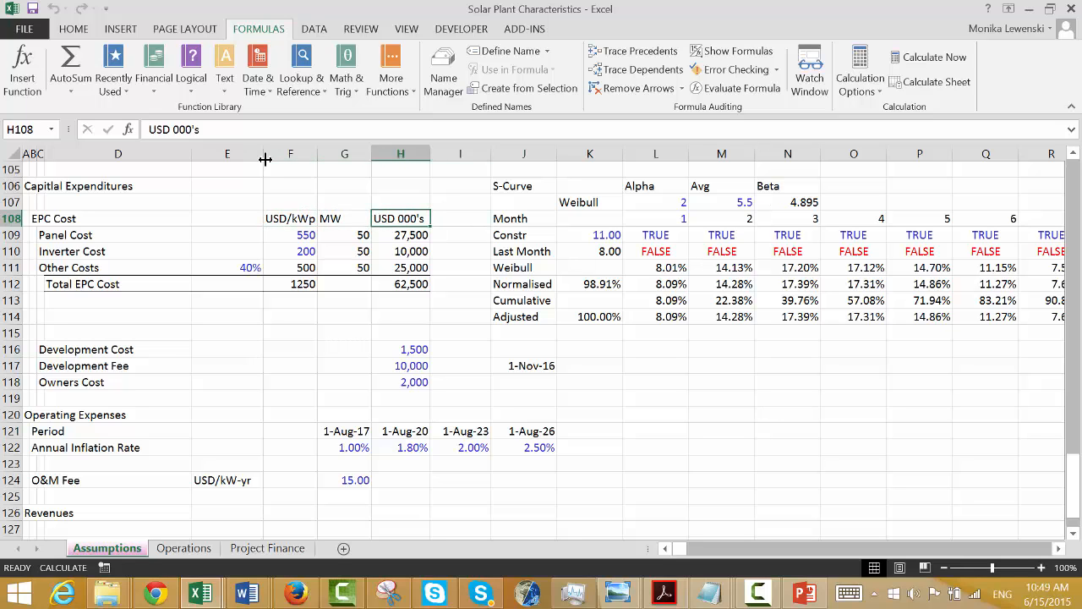
{"action": "key", "text": "Left"}
{"action": "key", "text": "Left"}
{"action": "key", "text": "Left"}
{"action": "key", "text": "Left"}
{"action": "key", "text": "Left"}
{"action": "key", "text": "Left"}
{"action": "key", "text": "Right"}
{"action": "key", "text": "Right"}
{"action": "key", "text": "Right"}
{"action": "key", "text": "Right"}
{"action": "key", "text": "Right"}
{"action": "key", "text": "Right"}
{"action": "key", "text": "Right"}
{"action": "key", "text": "Right"}
{"action": "key", "text": "Right"}
{"action": "key", "text": "Right"}
{"action": "key", "text": "Right"}
{"action": "key", "text": "Right"}
{"action": "key", "text": "Right"}
{"action": "key", "text": "Right"}
{"action": "key", "text": "Right"}
{"action": "key", "text": "Right"}
{"action": "key", "text": "Right"}
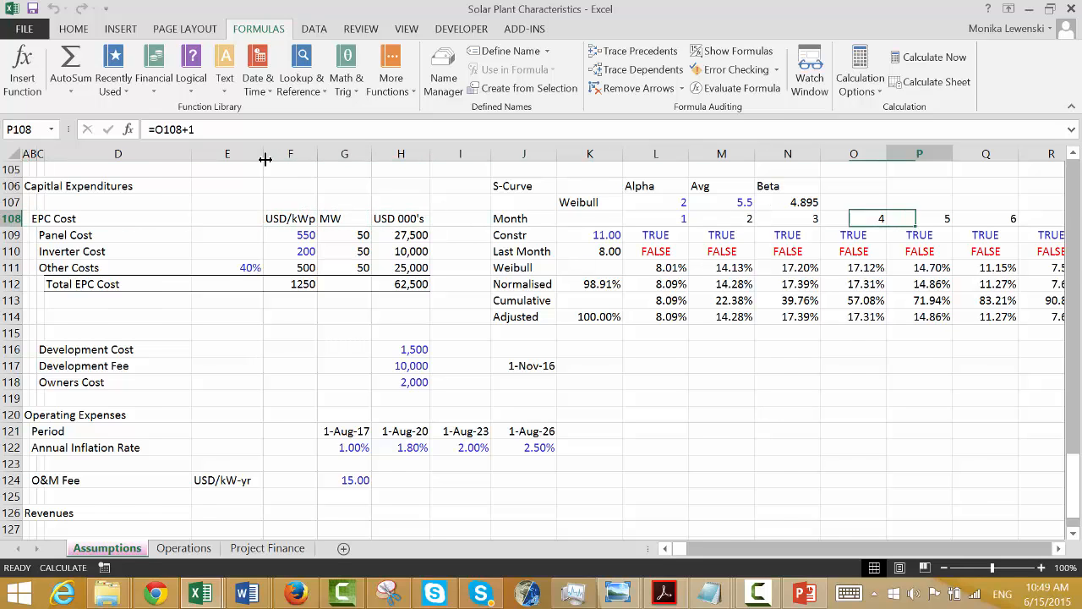
{"action": "key", "text": "Left"}
{"action": "key", "text": "Left"}
{"action": "key", "text": "Left"}
{"action": "key", "text": "Left"}
{"action": "key", "text": "Left"}
{"action": "key", "text": "Left"}
{"action": "key", "text": "Left"}
{"action": "key", "text": "Left"}
{"action": "key", "text": "Left"}
{"action": "key", "text": "Left"}
{"action": "key", "text": "Left"}
{"action": "key", "text": "Left"}
{"action": "key", "text": "Left"}
{"action": "key", "text": "Left"}
{"action": "key", "text": "Left"}
{"action": "key", "text": "Home"}
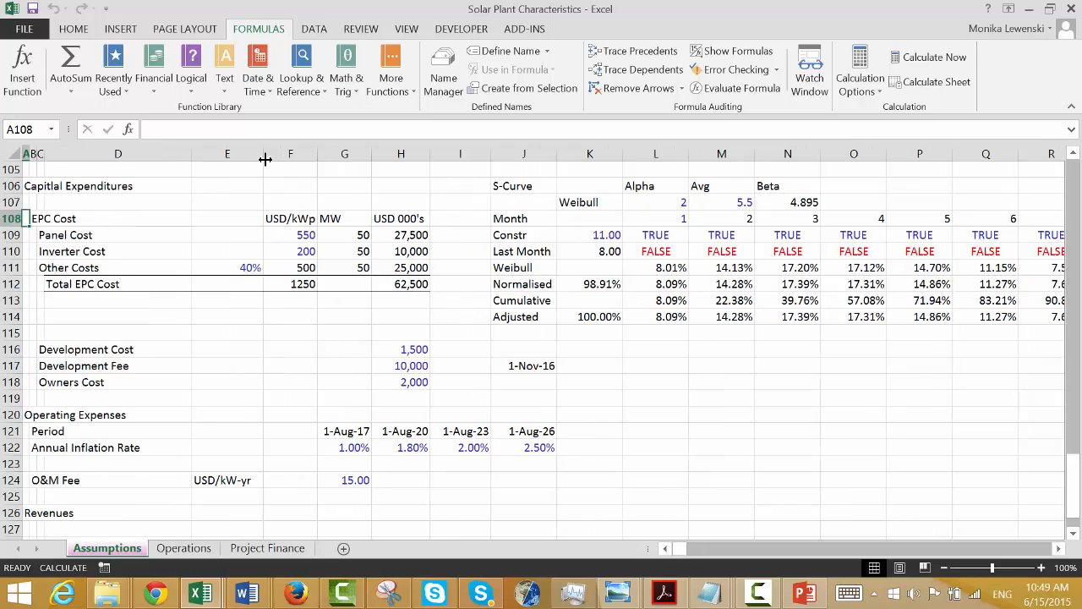
Examine the S-Curve table on the Assumptions sheet, from the month and construction flags down to the adjusted percentages.
{"action": "key", "text": "Down"}
{"action": "key", "text": "Down"}
{"action": "key", "text": "Down"}
{"action": "key", "text": "Down"}
{"action": "key", "text": "Down"}
{"action": "key", "text": "Down"}
{"action": "key", "text": "Right"}
{"action": "key", "text": "Right"}
{"action": "key", "text": "Right"}
{"action": "key", "text": "Right"}
{"action": "key", "text": "Right"}
{"action": "key", "text": "Right"}
{"action": "key", "text": "Right"}
{"action": "key", "text": "Right"}
{"action": "key", "text": "Right"}
{"action": "key", "text": "Right"}
{"action": "key", "text": "Right"}
{"action": "key", "text": "Right"}
{"action": "key", "text": "Right"}
{"action": "key", "text": "Right"}
{"action": "key", "text": "Right"}
{"action": "key", "text": "Right"}
{"action": "key", "text": "Right"}
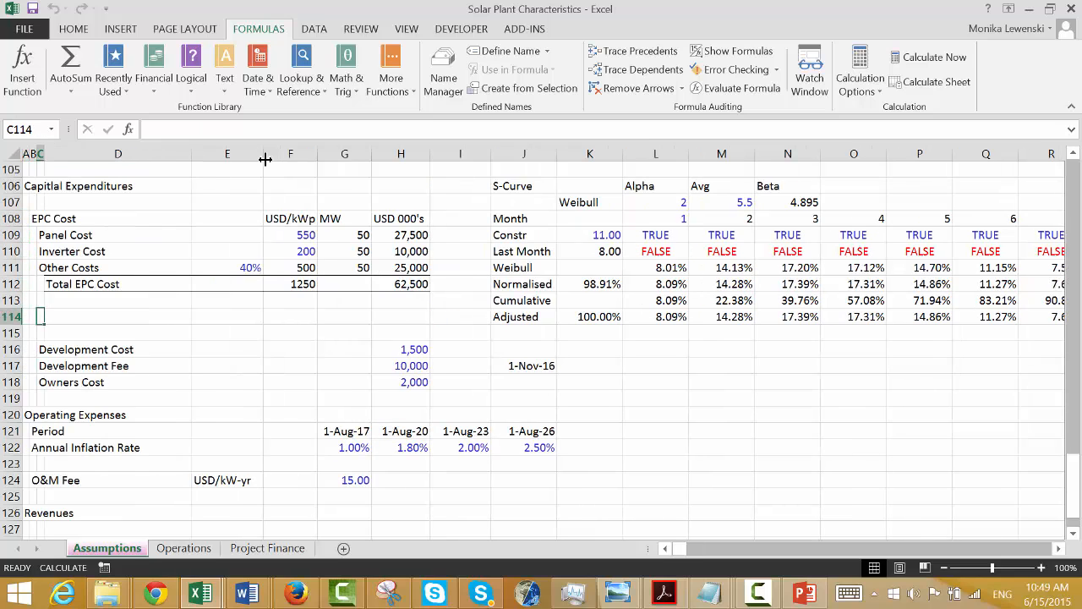
{"action": "key", "text": "Left"}
{"action": "key", "text": "Left"}
{"action": "key", "text": "Left"}
{"action": "key", "text": "Left"}
{"action": "key", "text": "Left"}
{"action": "key", "text": "Left"}
{"action": "key", "text": "Left"}
{"action": "key", "text": "Left"}
{"action": "key", "text": "Left"}
{"action": "key", "text": "Left"}
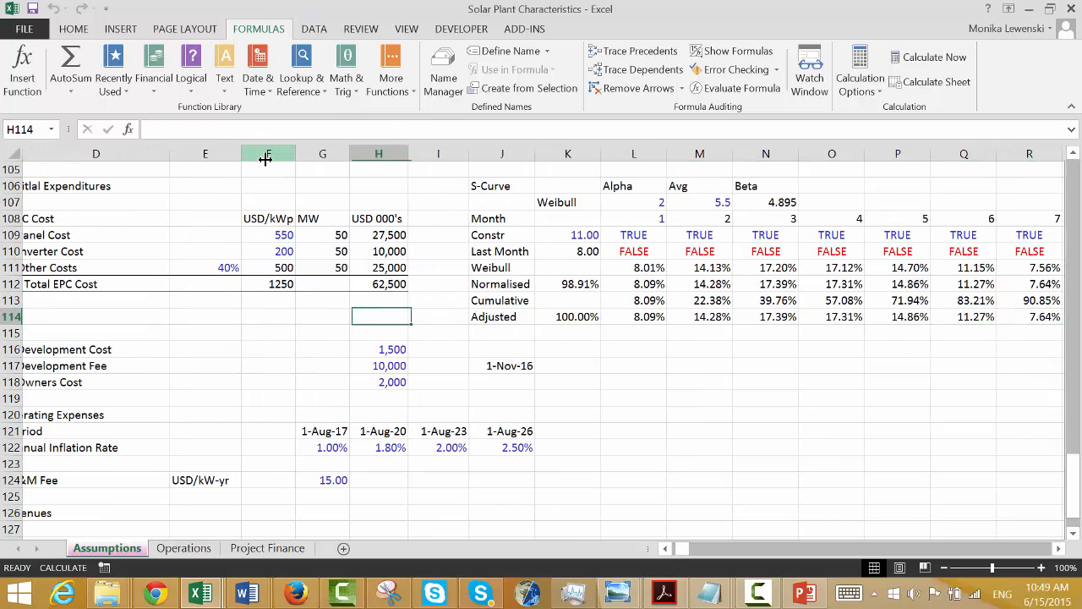
{"action": "key", "text": "Right"}
{"action": "key", "text": "Right"}
{"action": "key", "text": "Right"}
{"action": "key", "text": "Right"}
{"action": "key", "text": "Up"}
{"action": "key", "text": "Up"}
{"action": "key", "text": "Up"}
{"action": "key", "text": "Up"}
{"action": "key", "text": "Up"}
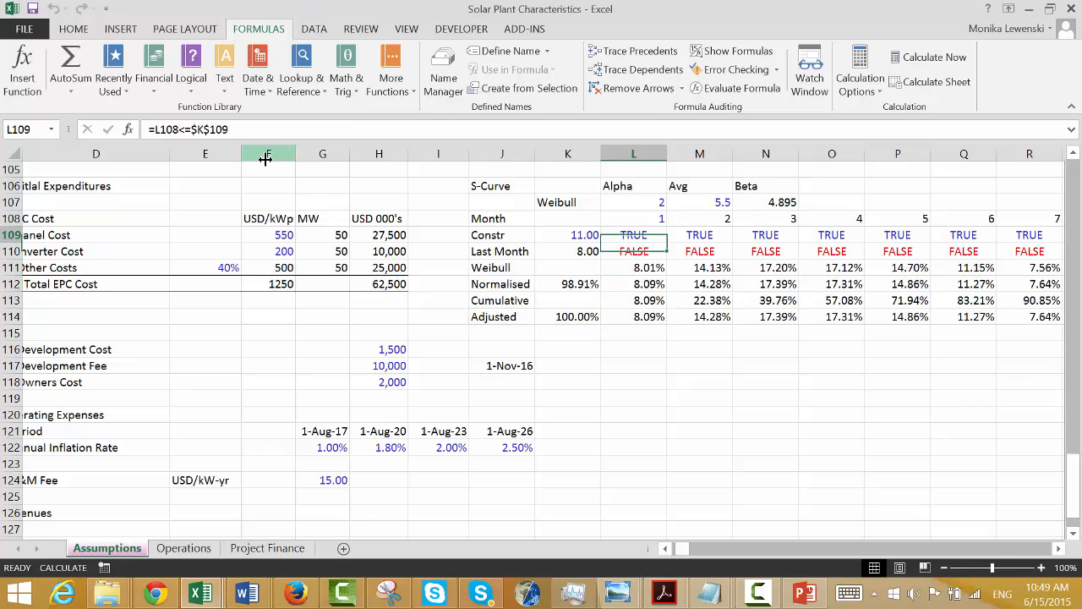
{"action": "key", "text": "Up"}
{"action": "key", "text": "Up"}
{"action": "key", "text": "Down"}
{"action": "key", "text": "Left"}
{"action": "key", "text": "Right"}
{"action": "key", "text": "Down"}
{"action": "key", "text": "Down"}
{"action": "key", "text": "Down"}
{"action": "key", "text": "Down"}
{"action": "key", "text": "Down"}
{"action": "key", "text": "Down"}
{"action": "key", "text": "Left"}
{"action": "key", "text": "Down"}
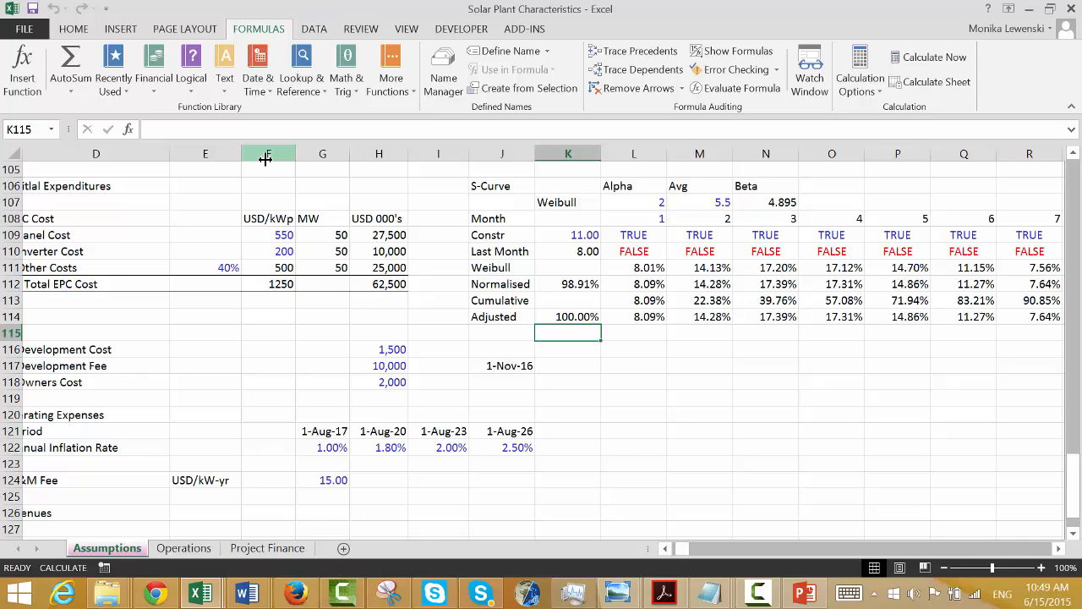
{"action": "key", "text": "Left"}
{"action": "key", "text": "Left"}
{"action": "key", "text": "Left"}
{"action": "key", "text": "Left"}
{"action": "key", "text": "Left"}
{"action": "key", "text": "Left"}
{"action": "key", "text": "Left"}
{"action": "key", "text": "Left"}
{"action": "key", "text": "Left"}
{"action": "key", "text": "Left"}
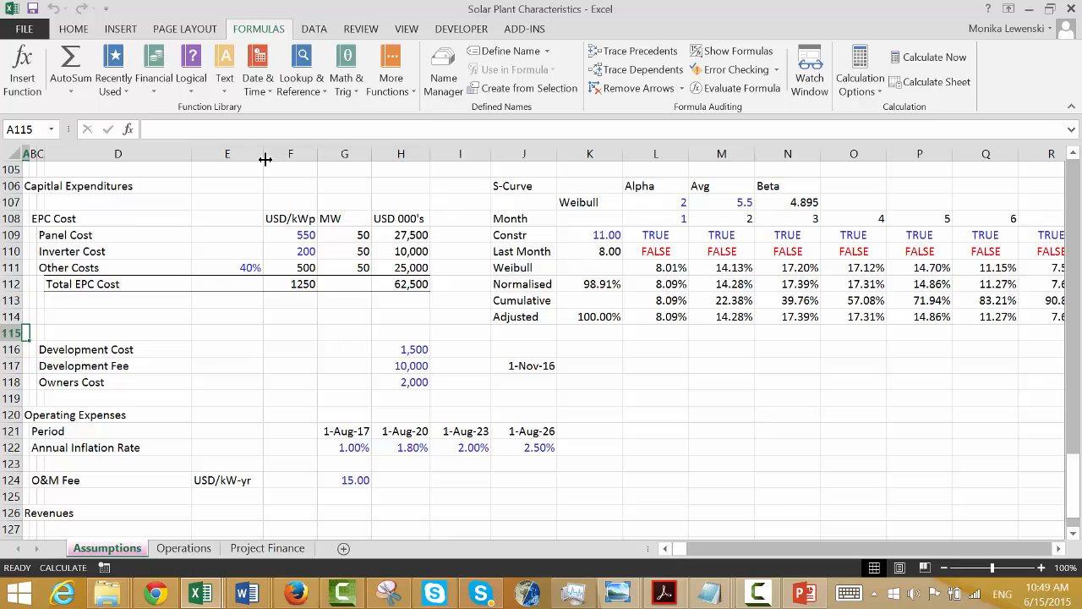
Switch to the Operations sheet and review its rows from the Operations Time Line down to Generation After Degradation.
{"action": "key", "text": "ctrl+Page_Down"}
{"action": "key", "text": "Up"}
{"action": "key", "text": "Up"}
{"action": "key", "text": "Up"}
{"action": "key", "text": "Up"}
{"action": "key", "text": "Up"}
{"action": "key", "text": "Up"}
{"action": "key", "text": "Up"}
{"action": "key", "text": "Up"}
{"action": "key", "text": "Up"}
{"action": "key", "text": "Up"}
{"action": "key", "text": "Up"}
{"action": "key", "text": "Up"}
{"action": "key", "text": "Up"}
{"action": "key", "text": "Up"}
{"action": "key", "text": "Up"}
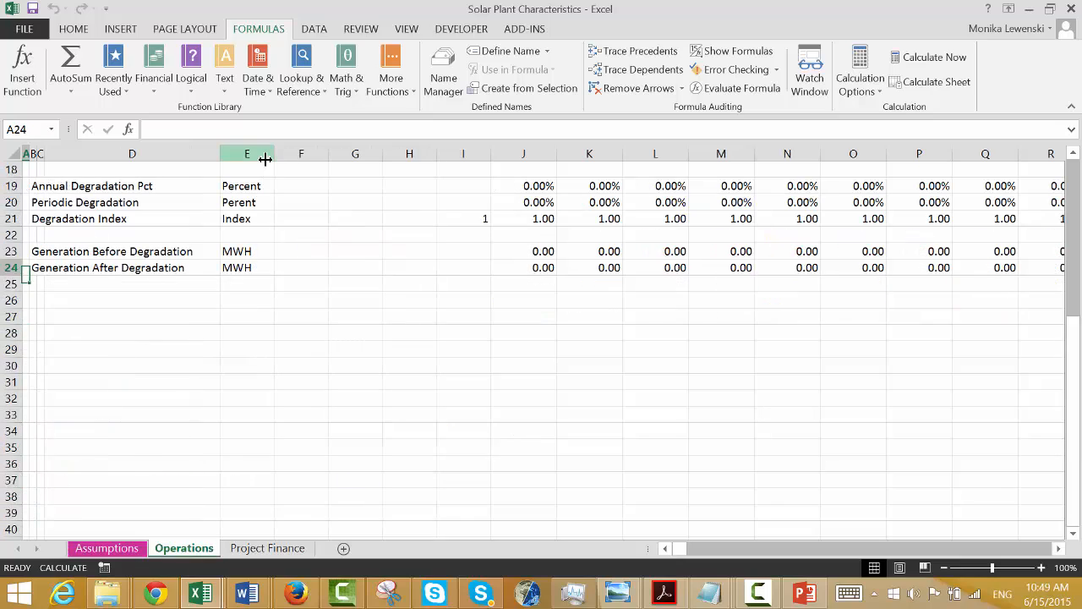
{"action": "key", "text": "Up"}
{"action": "key", "text": "Up"}
{"action": "key", "text": "Up"}
{"action": "key", "text": "Up"}
{"action": "key", "text": "Up"}
{"action": "key", "text": "Up"}
{"action": "key", "text": "Up"}
{"action": "key", "text": "Up"}
{"action": "key", "text": "Up"}
{"action": "key", "text": "Up"}
{"action": "key", "text": "Up"}
{"action": "key", "text": "Up"}
{"action": "key", "text": "Up"}
{"action": "key", "text": "Up"}
{"action": "key", "text": "Up"}
{"action": "key", "text": "Up"}
{"action": "key", "text": "Up"}
{"action": "key", "text": "Up"}
{"action": "key", "text": "Up"}
{"action": "key", "text": "Up"}
{"action": "key", "text": "Down"}
{"action": "key", "text": "Down"}
{"action": "key", "text": "Down"}
{"action": "key", "text": "Down"}
{"action": "key", "text": "Down"}
{"action": "key", "text": "Down"}
{"action": "key", "text": "Down"}
{"action": "key", "text": "Down"}
{"action": "key", "text": "Down"}
{"action": "key", "text": "Down"}
{"action": "key", "text": "Down"}
{"action": "key", "text": "Down"}
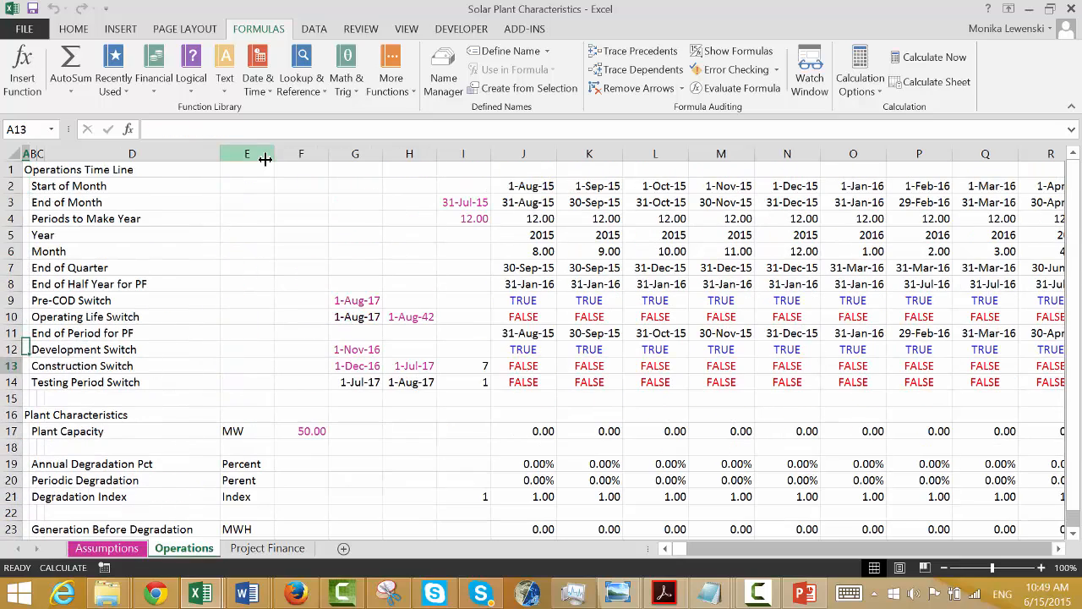
{"action": "key", "text": "Down"}
{"action": "key", "text": "Down"}
{"action": "key", "text": "Down"}
{"action": "key", "text": "Down"}
{"action": "key", "text": "Down"}
{"action": "key", "text": "Down"}
{"action": "key", "text": "Down"}
{"action": "key", "text": "Down"}
{"action": "key", "text": "Down"}
{"action": "key", "text": "Down"}
{"action": "key", "text": "Down"}
{"action": "key", "text": "Down"}
{"action": "key", "text": "Down"}
{"action": "key", "text": "Down"}
{"action": "key", "text": "Down"}
{"action": "key", "text": "Down"}
{"action": "key", "text": "Down"}
{"action": "key", "text": "Down"}
{"action": "key", "text": "Down"}
Add the row labels Hours in B26 and Capacity Factor in B27, below the Generation After Degradation row.
{"action": "key", "text": "Up"}
{"action": "key", "text": "Up"}
{"action": "key", "text": "Up"}
{"action": "key", "text": "Up"}
{"action": "key", "text": "Up"}
{"action": "key", "text": "Up"}
{"action": "key", "text": "Up"}
{"action": "key", "text": "Up"}
{"action": "key", "text": "Right"}
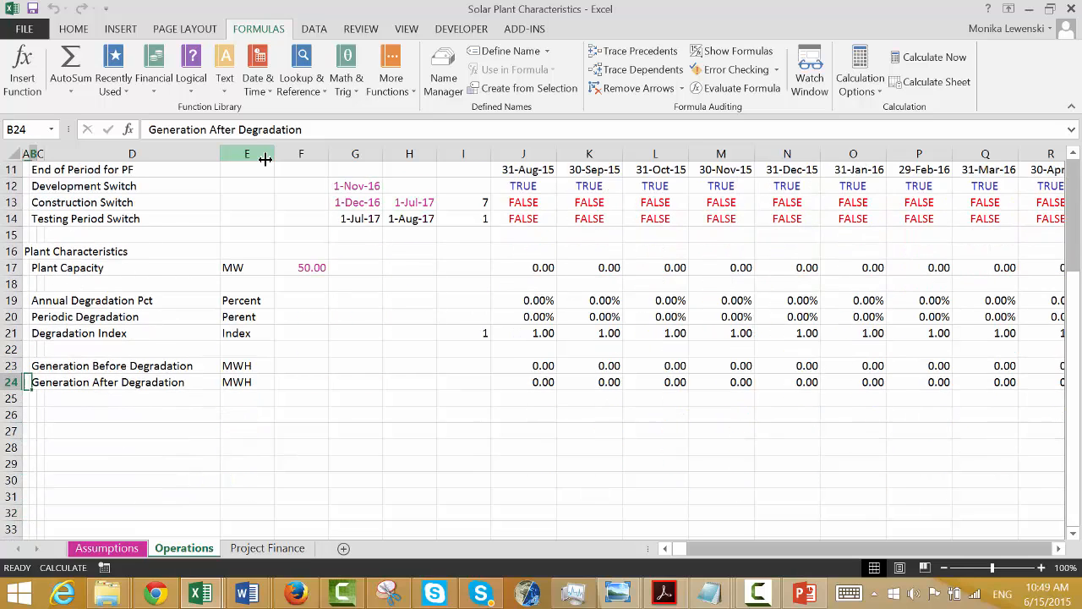
{"action": "key", "text": "Down"}
{"action": "key", "text": "Down"}
{"action": "type", "text": "Hours"}
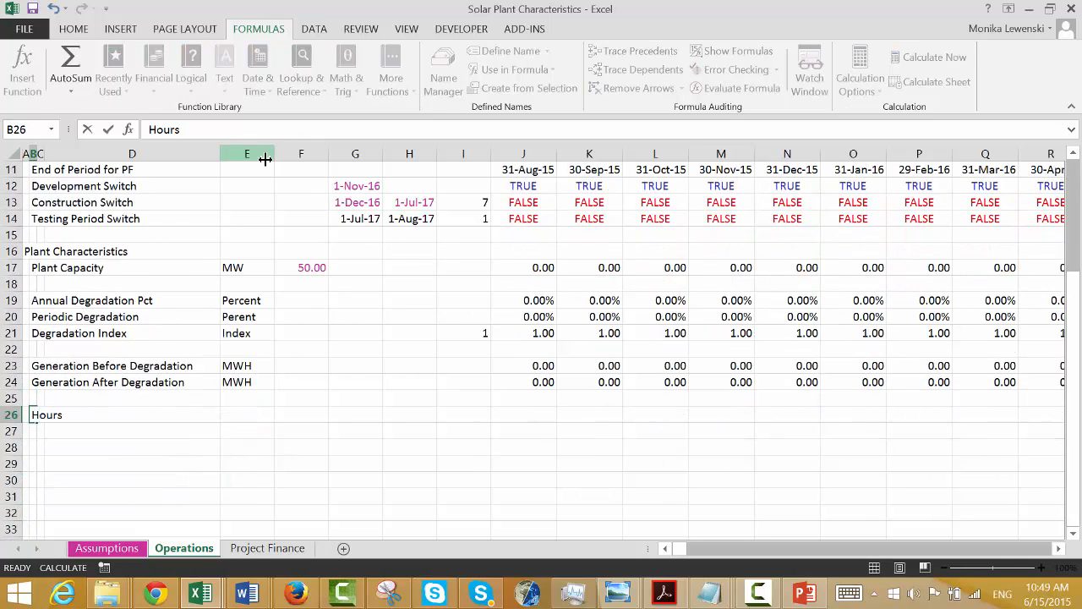
{"action": "key", "text": "Return"}
{"action": "type", "text": "Capacity Factor"}
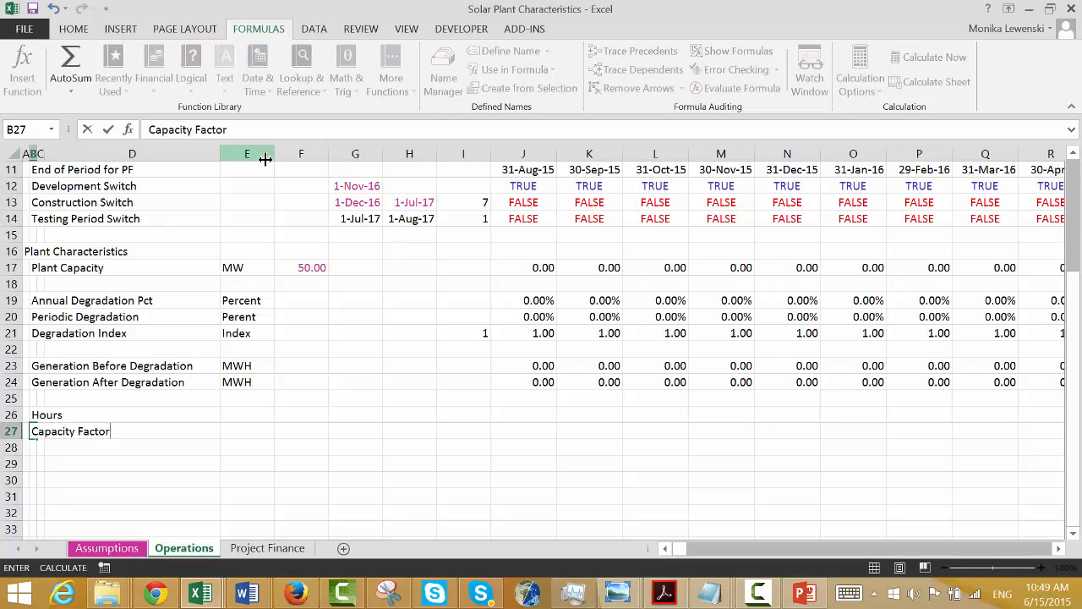
Enter Hours as the unit of the Hours row in E26.
{"action": "key", "text": "Up"}
{"action": "key", "text": "Right"}
{"action": "key", "text": "Right"}
{"action": "key", "text": "Right"}
{"action": "key", "text": "Right"}
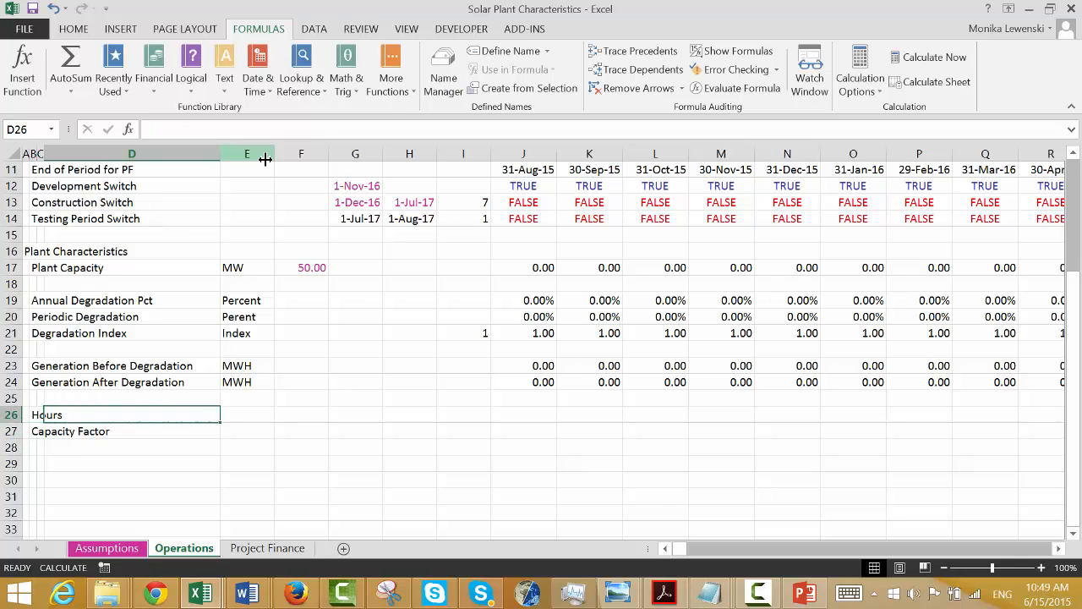
{"action": "key", "text": "Left"}
{"action": "key", "text": "Left"}
{"action": "key", "text": "Right"}
{"action": "key", "text": "Right"}
{"action": "key", "text": "Left"}
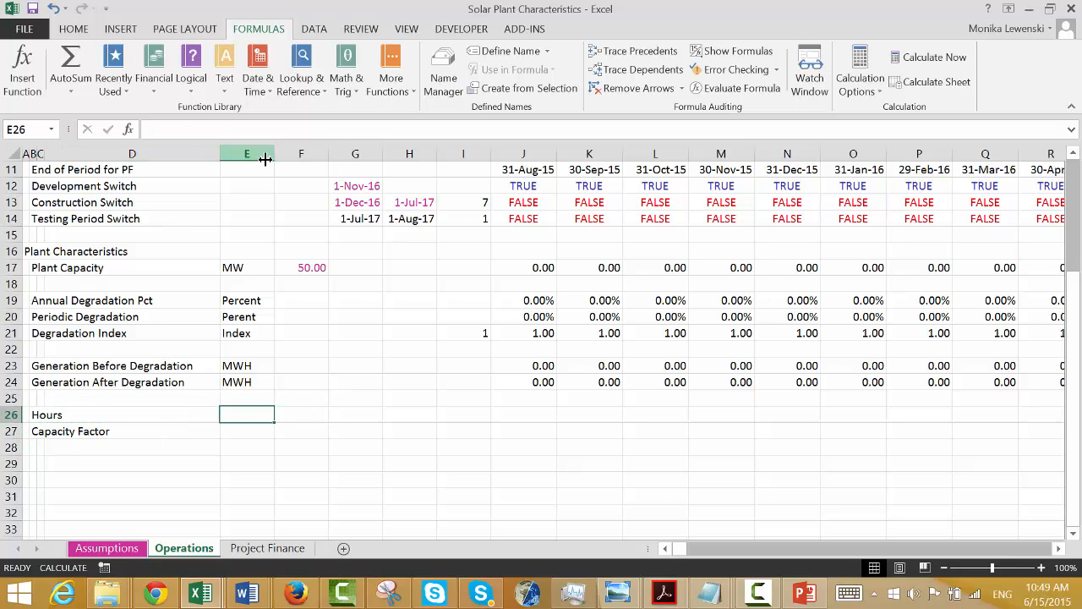
{"action": "type", "text": "Hours"}
{"action": "key", "text": "Return"}
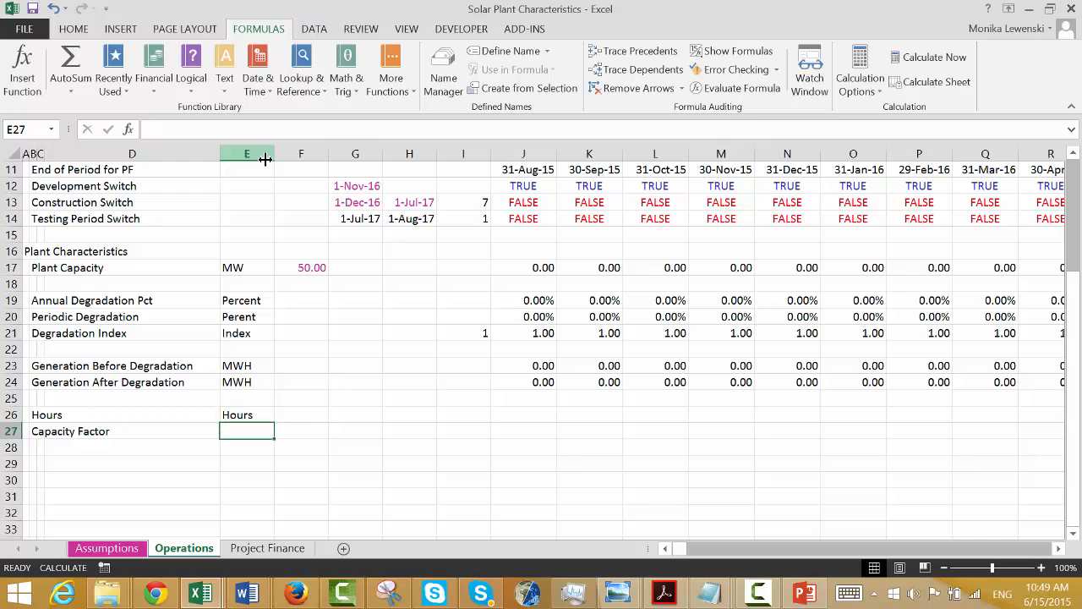
Enter a day-count formula for the first month of the Hours row in J26, as =J3-J2+1.
{"action": "key", "text": "Up"}
{"action": "key", "text": "Right"}
{"action": "key", "text": "Right"}
{"action": "key", "text": "Right"}
{"action": "key", "text": "Right"}
{"action": "key", "text": "Right"}
{"action": "type", "text": "="}
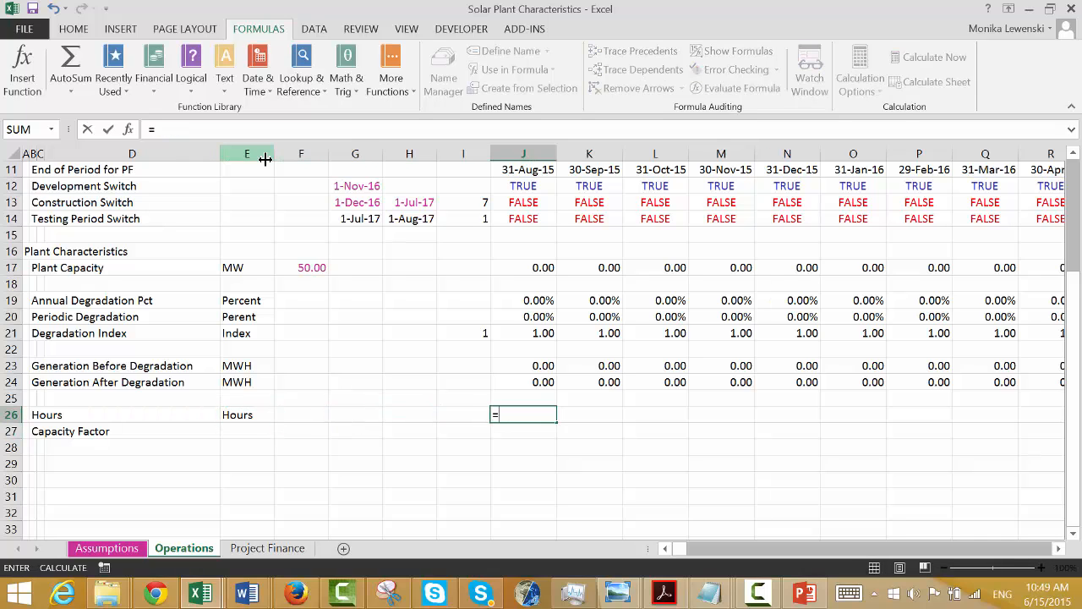
{"action": "key", "text": "Up"}
{"action": "key", "text": "Up"}
{"action": "key", "text": "Up"}
{"action": "key", "text": "Up"}
{"action": "key", "text": "Up"}
{"action": "key", "text": "Up"}
{"action": "key", "text": "Up"}
{"action": "key", "text": "Up"}
{"action": "key", "text": "Up"}
{"action": "key", "text": "Up"}
{"action": "key", "text": "Up"}
{"action": "key", "text": "Up"}
{"action": "key", "text": "Up"}
{"action": "key", "text": "Up"}
{"action": "key", "text": "Up"}
{"action": "key", "text": "Up"}
{"action": "key", "text": "Up"}
{"action": "key", "text": "Up"}
{"action": "key", "text": "Up"}
{"action": "key", "text": "Up"}
{"action": "key", "text": "Up"}
{"action": "key", "text": "Up"}
{"action": "key", "text": "Up"}
{"action": "key", "text": "Up"}
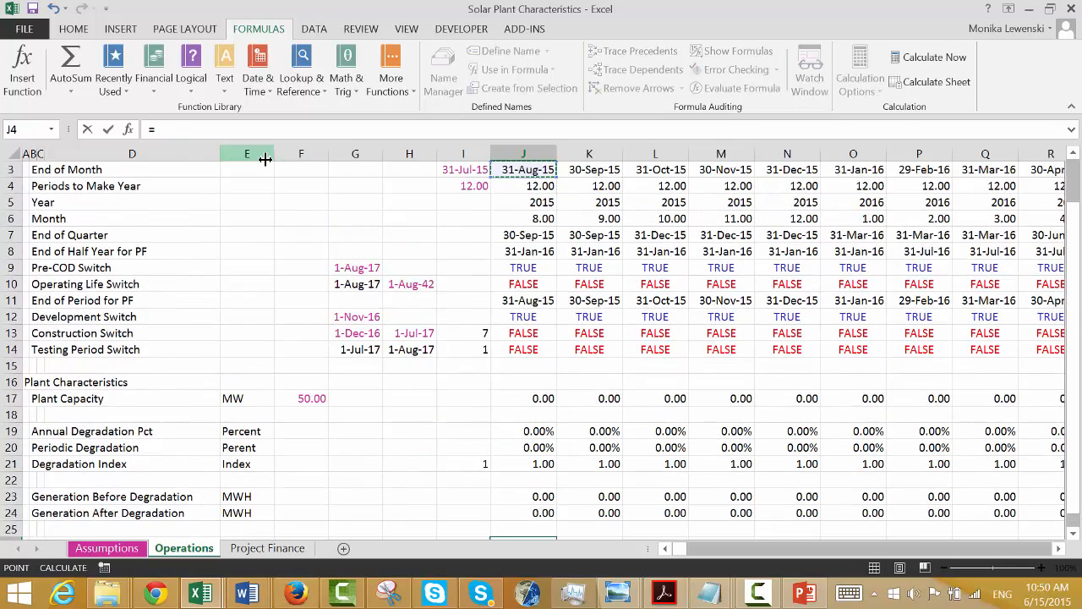
{"action": "key", "text": "Down"}
{"action": "type", "text": "-"}
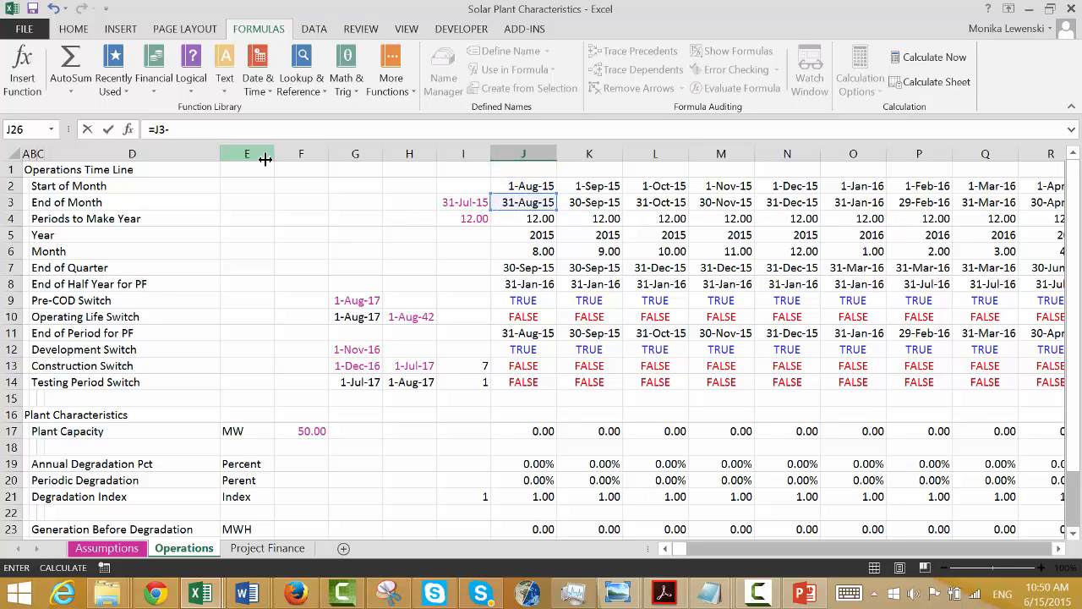
{"action": "left_click", "coordinate": [525, 186]}
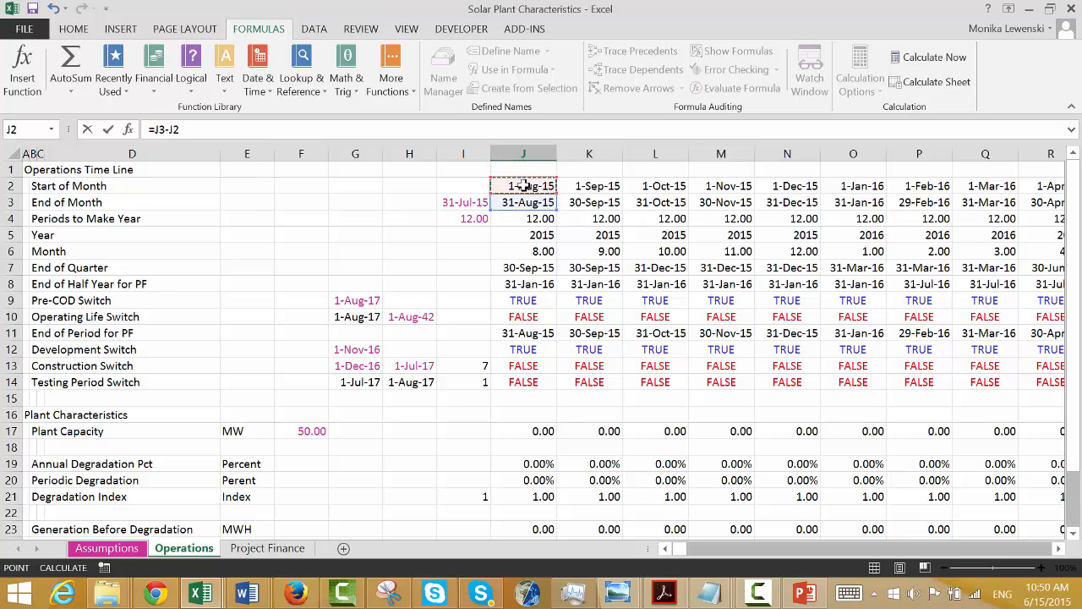
{"action": "type", "text": "+1"}
{"action": "key", "text": "ctrl+Return"}
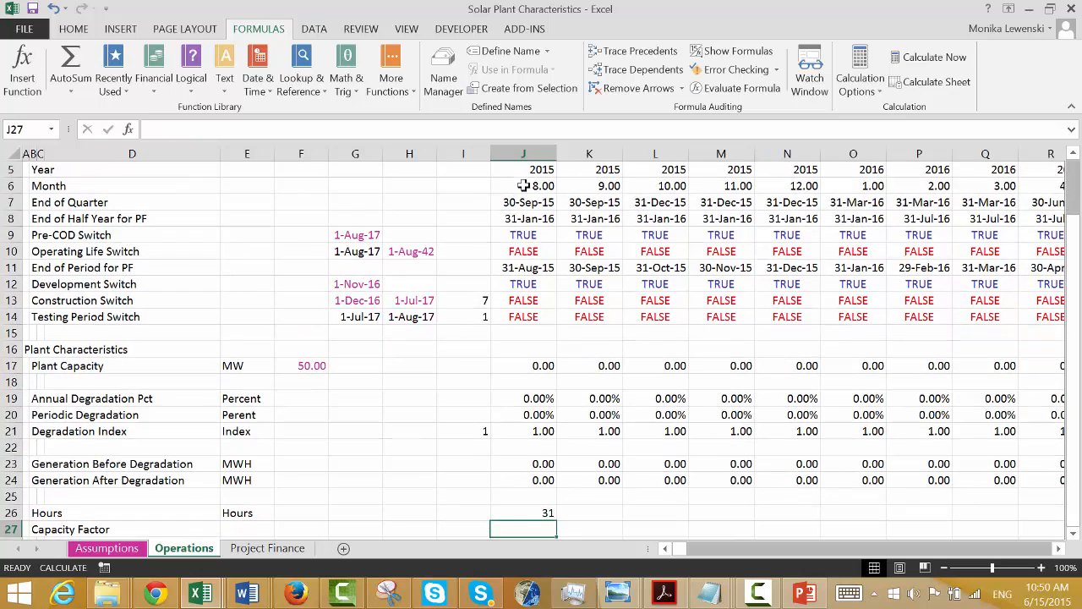
Convert the day count in J26 to hours by changing the formula to =(J3-J2+1)*24.
{"action": "key", "text": "F2"}
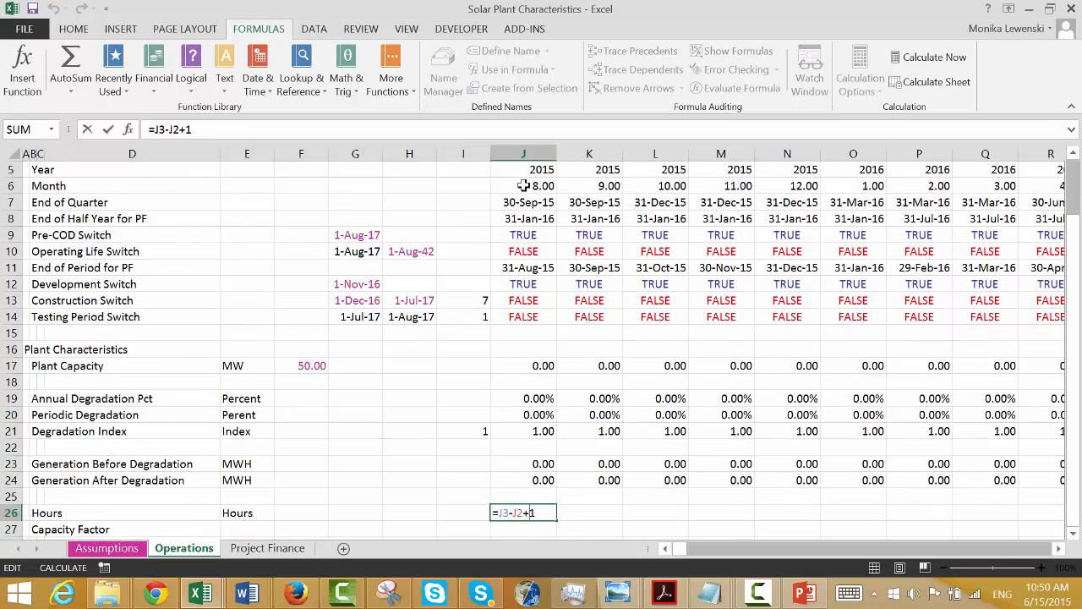
{"action": "type", "text": "("}
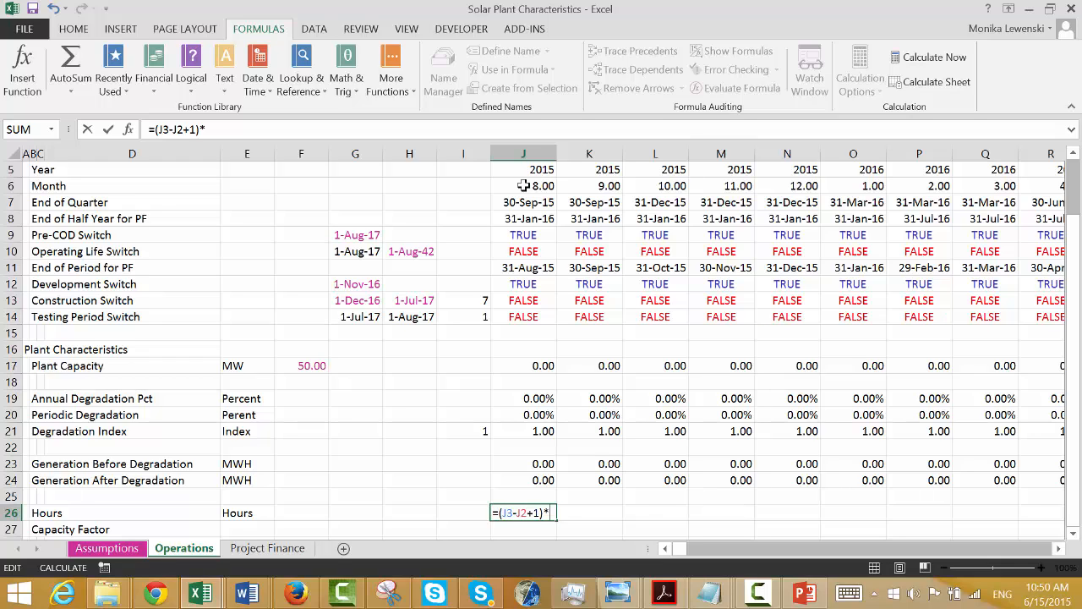
{"action": "type", "text": ")*24"}
{"action": "key", "text": "ctrl+Return"}
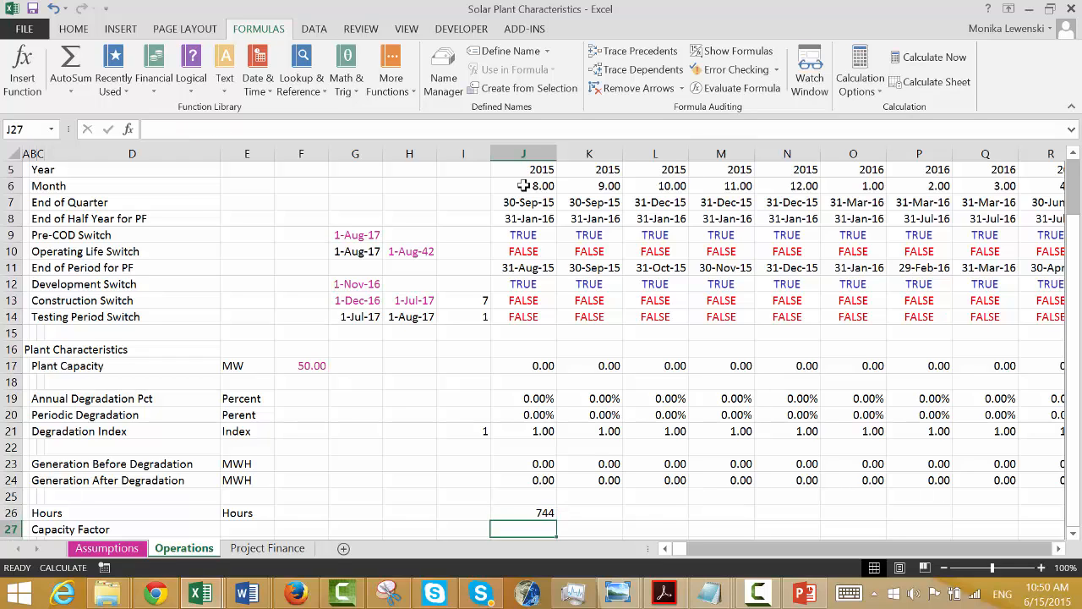
Copy the Month formula from J6 across the rest of its row and recalculate the Operations sheet.
{"action": "left_click", "coordinate": [524, 185]}
{"action": "key", "text": "ctrl+shift+Right"}
{"action": "key", "text": "ctrl+r"}
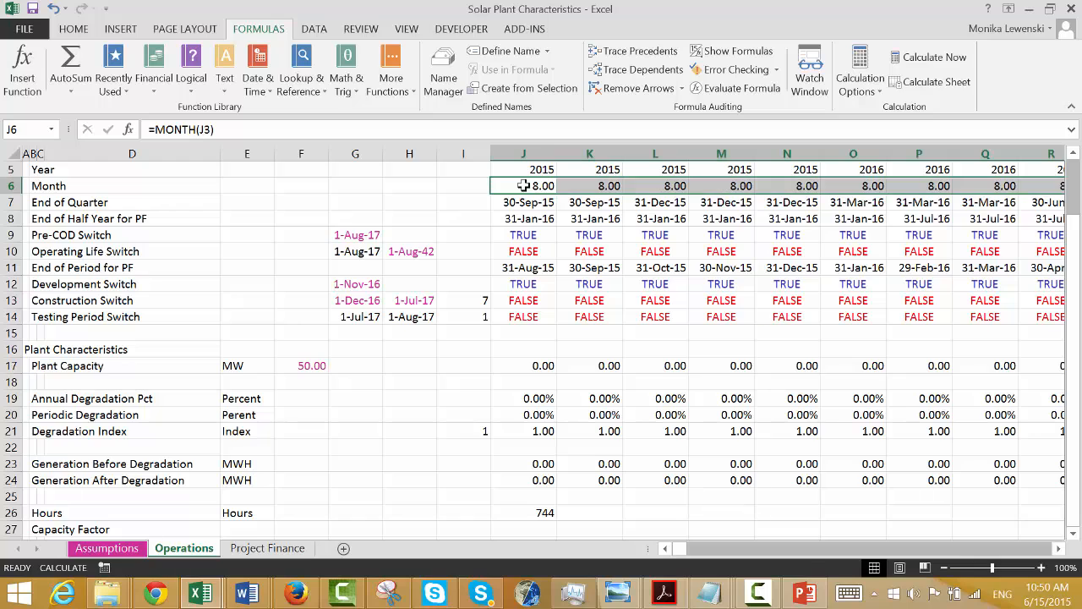
{"action": "left_click", "coordinate": [523, 185]}
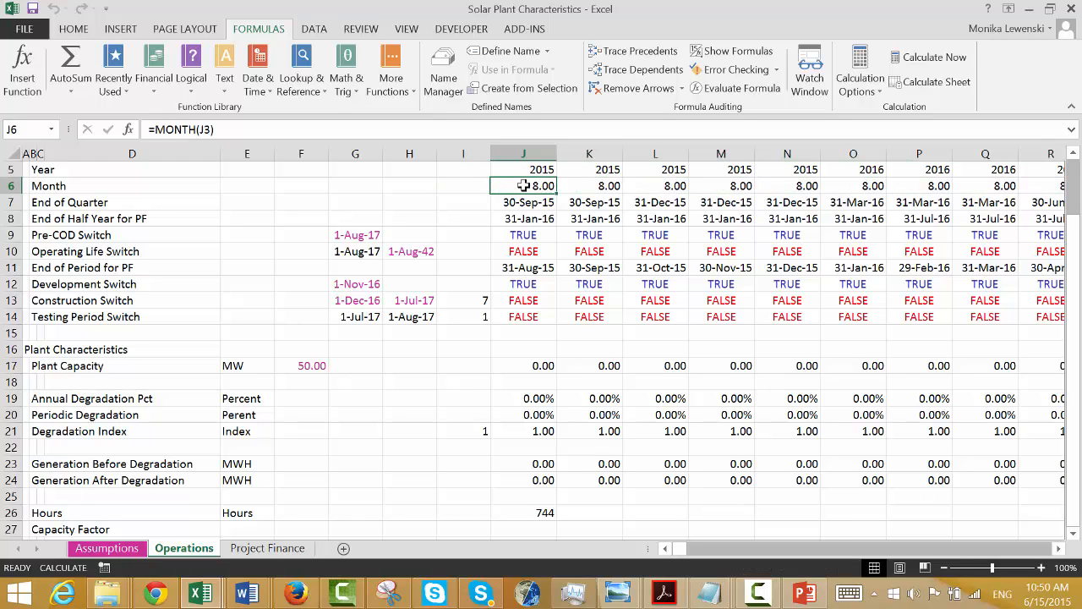
{"action": "left_click", "coordinate": [911, 84]}
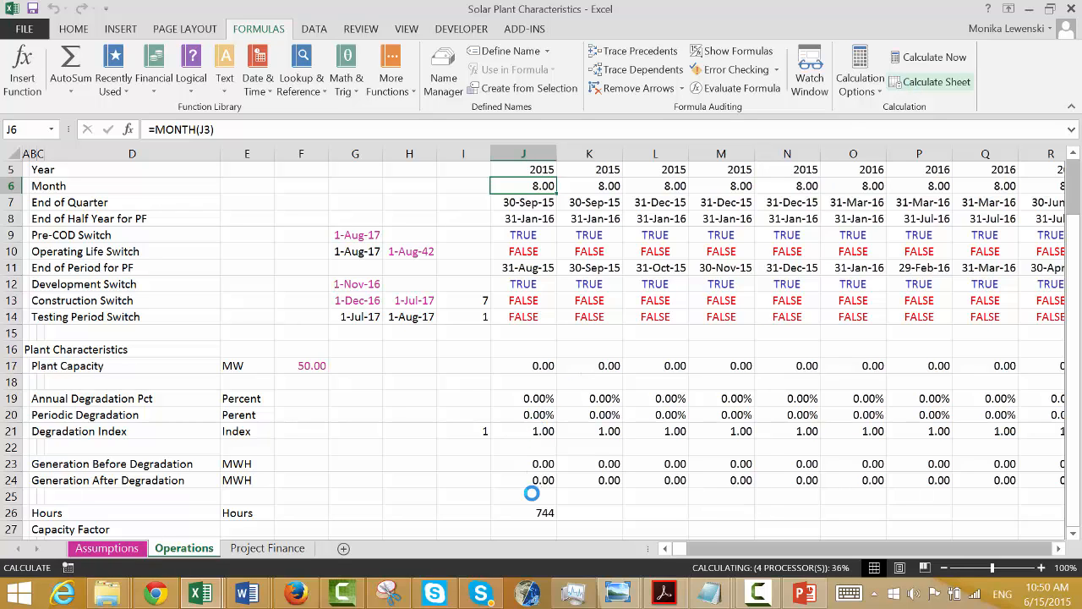
Move down column J from the Month row to the Pre-COD Switch cell J9.
{"action": "key", "text": "Down"}
{"action": "key", "text": "Down"}
{"action": "key", "text": "Down"}
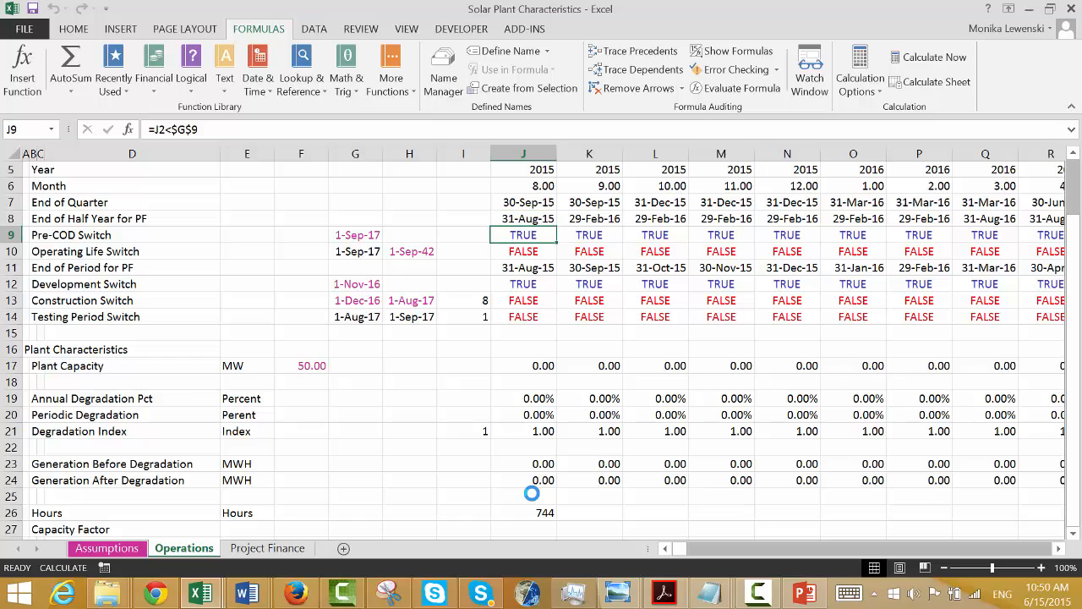
Copy the Hours formula in J26 across all monthly periods of row 26 and recalculate the sheet.
{"action": "key", "text": "Down"}
{"action": "key", "text": "Down"}
{"action": "key", "text": "Down"}
{"action": "key", "text": "Down"}
{"action": "key", "text": "Down"}
{"action": "key", "text": "Down"}
{"action": "key", "text": "Down"}
{"action": "key", "text": "Down"}
{"action": "key", "text": "Down"}
{"action": "key", "text": "Down"}
{"action": "key", "text": "Down"}
{"action": "key", "text": "Down"}
{"action": "key", "text": "Down"}
{"action": "key", "text": "Down"}
{"action": "key", "text": "Down"}
{"action": "key", "text": "Down"}
{"action": "key", "text": "Down"}
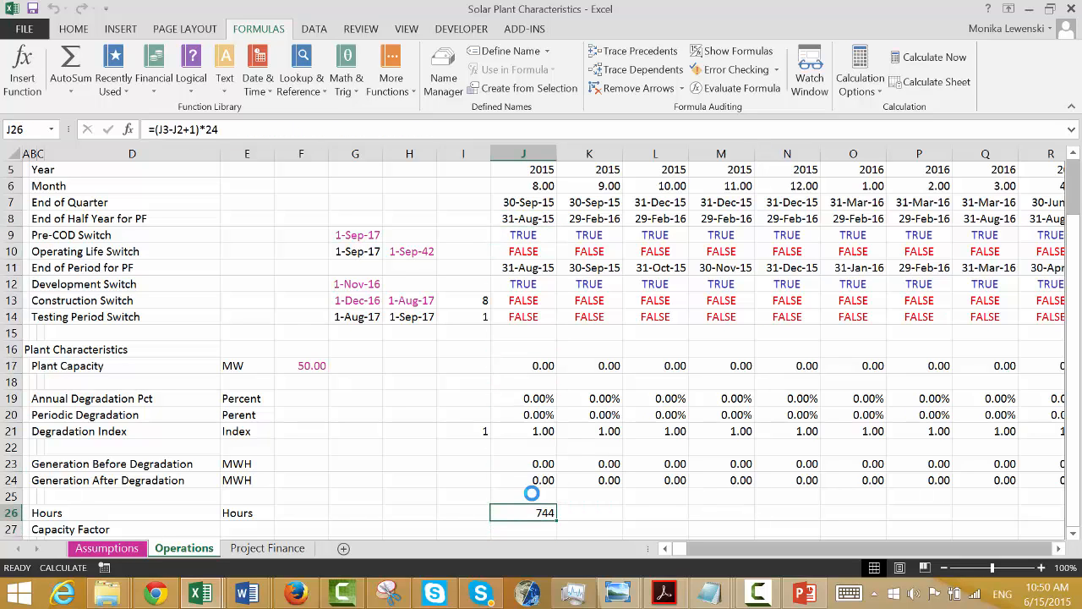
{"action": "key", "text": "ctrl+shift+Right"}
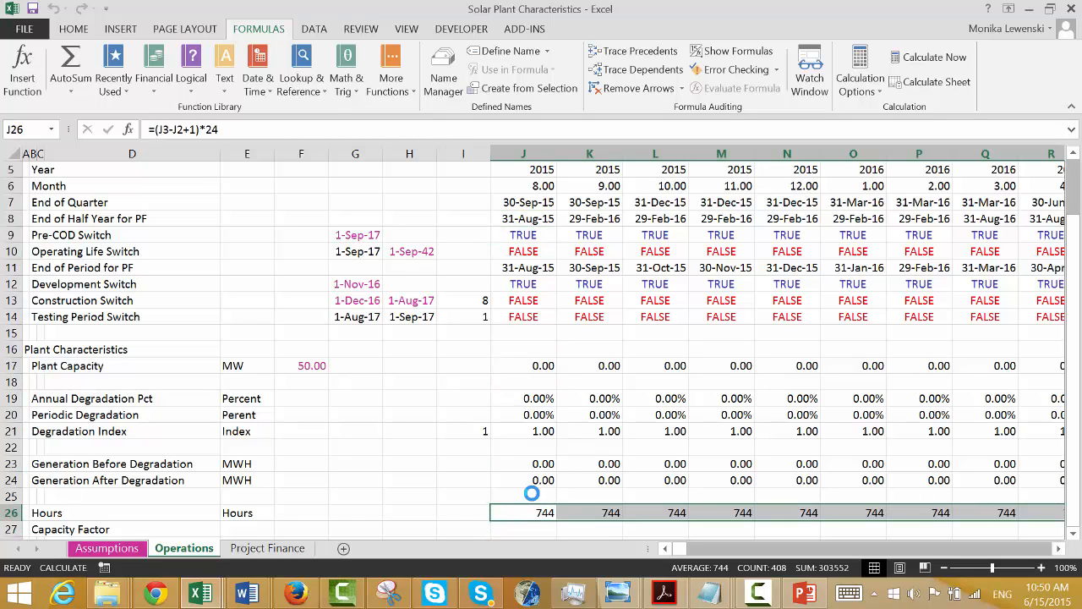
{"action": "left_click", "coordinate": [899, 89]}
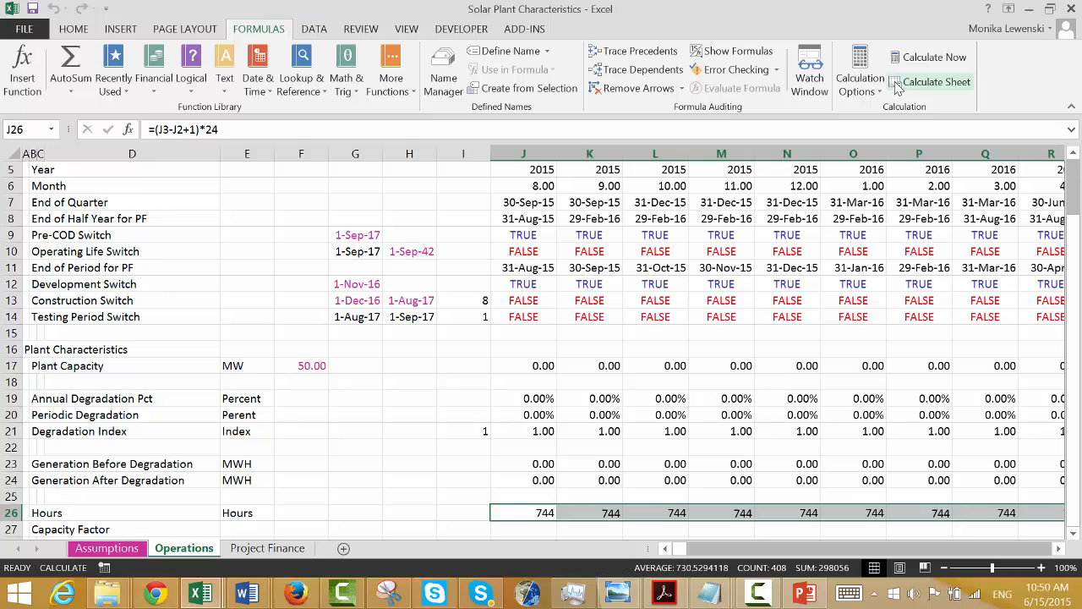
Enter the Capacity Factor formula =J24/J26 in J27, dividing generation after degradation by hours.
{"action": "key", "text": "Down"}
{"action": "key", "text": "Left"}
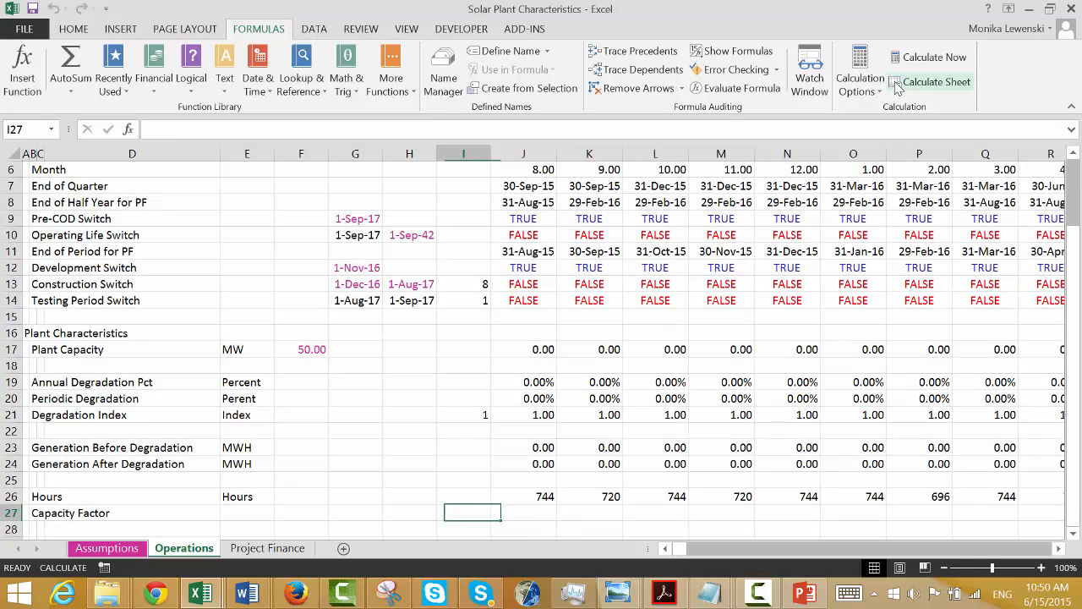
{"action": "key", "text": "Left"}
{"action": "key", "text": "Right"}
{"action": "key", "text": "Right"}
{"action": "type", "text": "="}
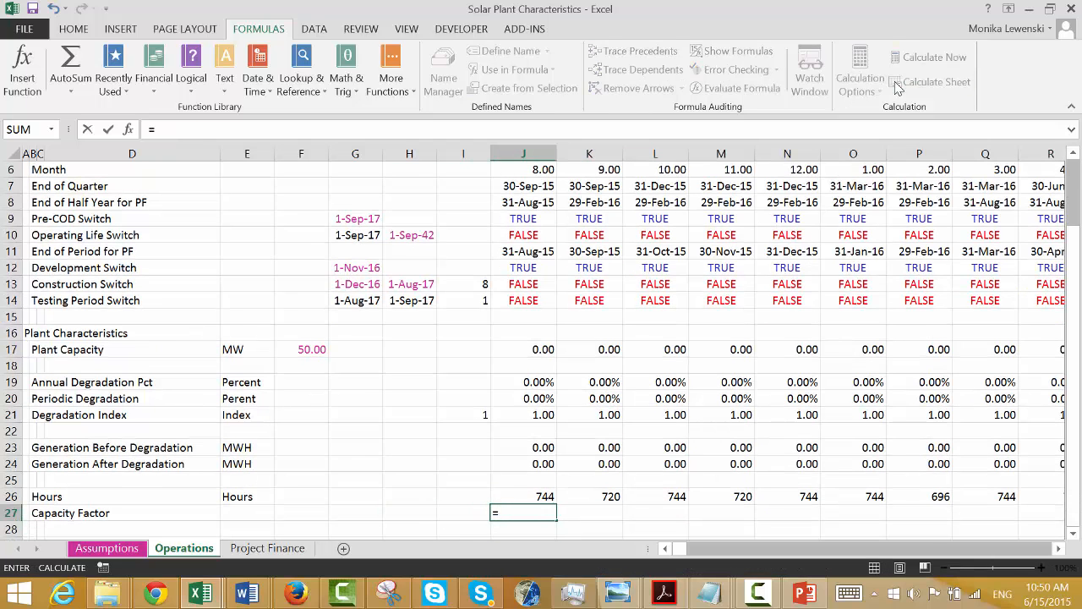
{"action": "key", "text": "Up"}
{"action": "key", "text": "Up"}
{"action": "key", "text": "Up"}
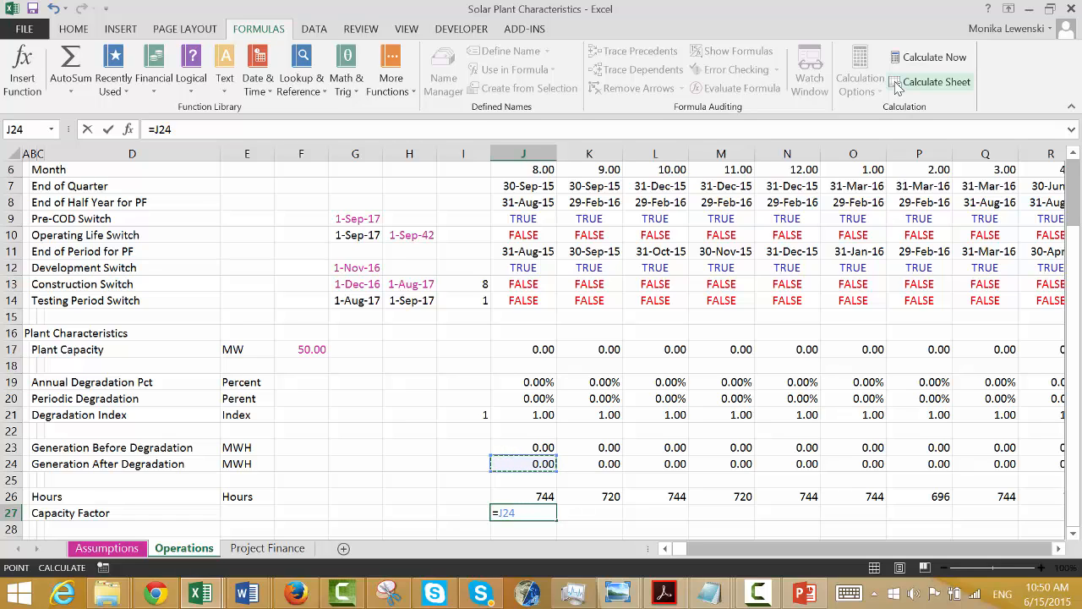
{"action": "type", "text": "/"}
{"action": "key", "text": "Up"}
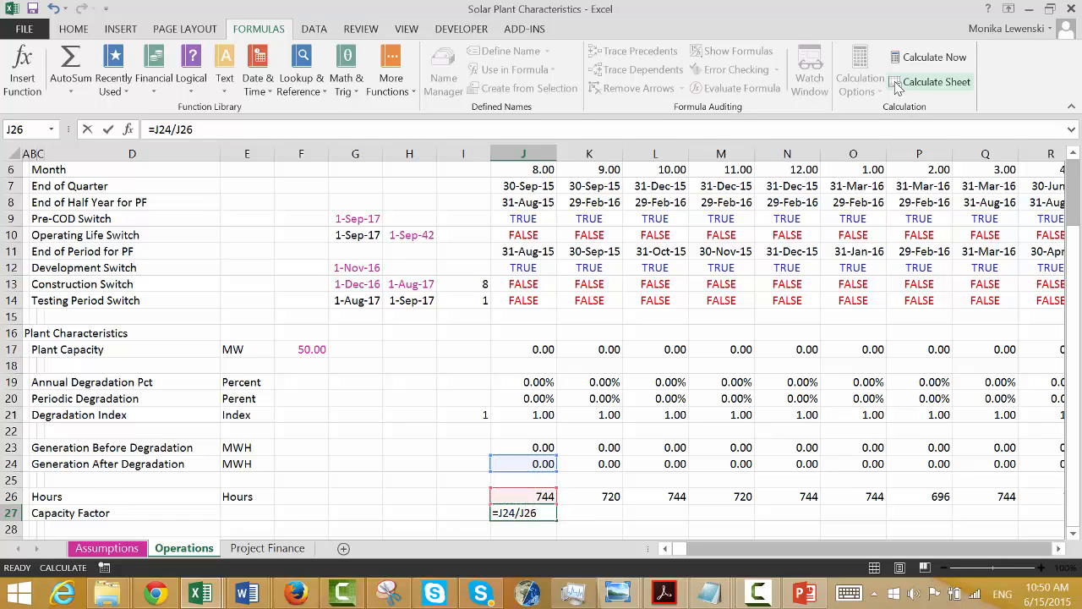
{"action": "key", "text": "ctrl+Return"}
Extend the Capacity Factor formula in J27 to divide by plant capacity: =(J24/J26)/J17.
{"action": "key", "text": "F2"}
{"action": "type", "text": "("}
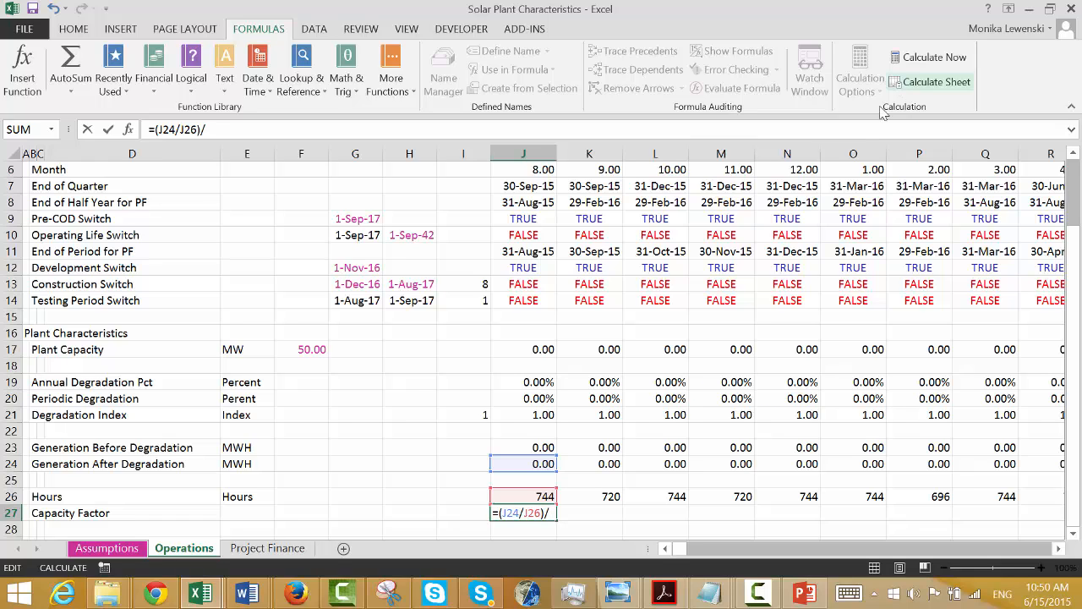
{"action": "left_click", "coordinate": [531, 350]}
{"action": "key", "text": "ctrl+Return"}
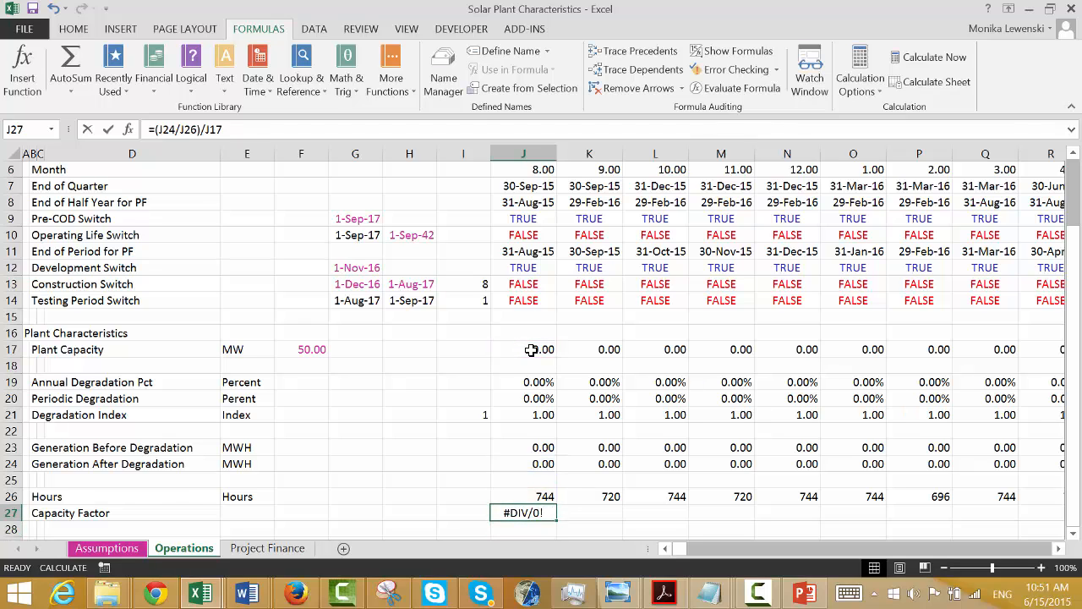
Wrap the Capacity Factor formula in J27 in a plant capacity test: =IF(J17,(J24/J26)/J17).
{"action": "key", "text": "F2"}
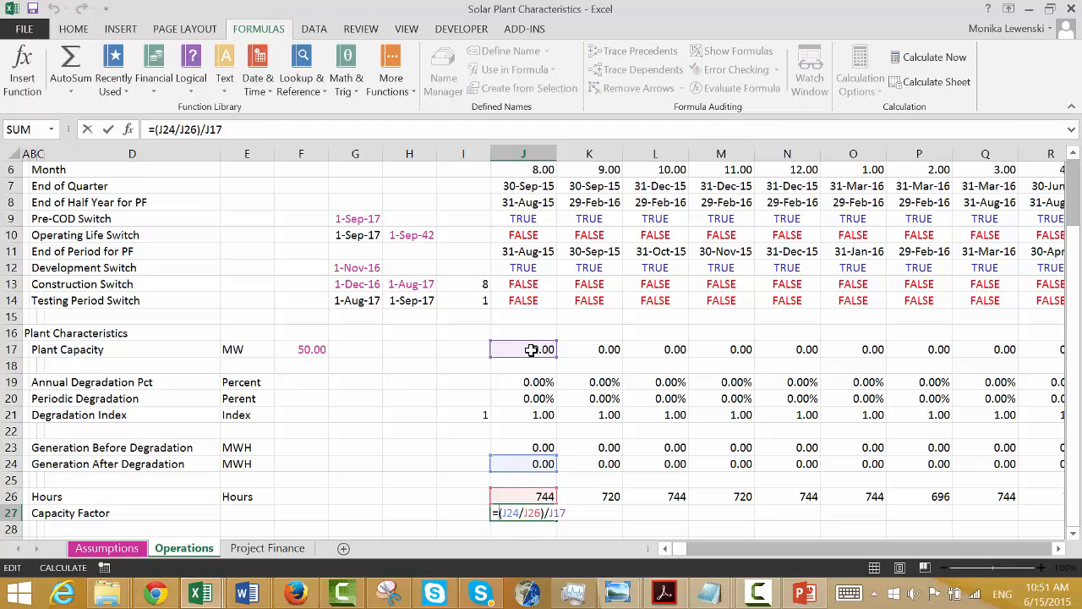
{"action": "key", "text": "Home"}
{"action": "key", "text": "Right"}
{"action": "type", "text": "if(j1"}
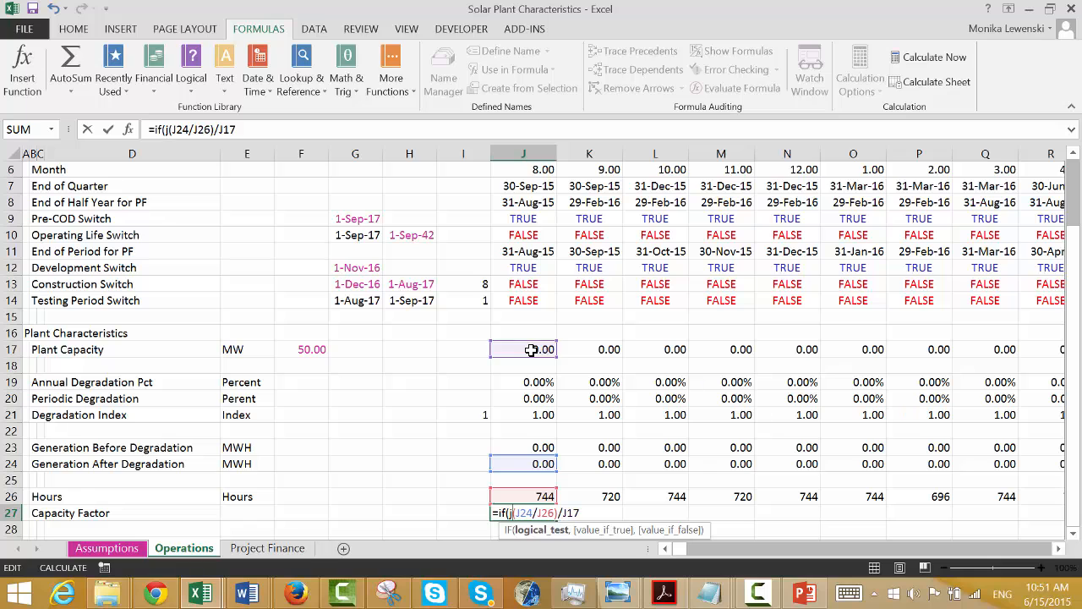
{"action": "type", "text": "7,"}
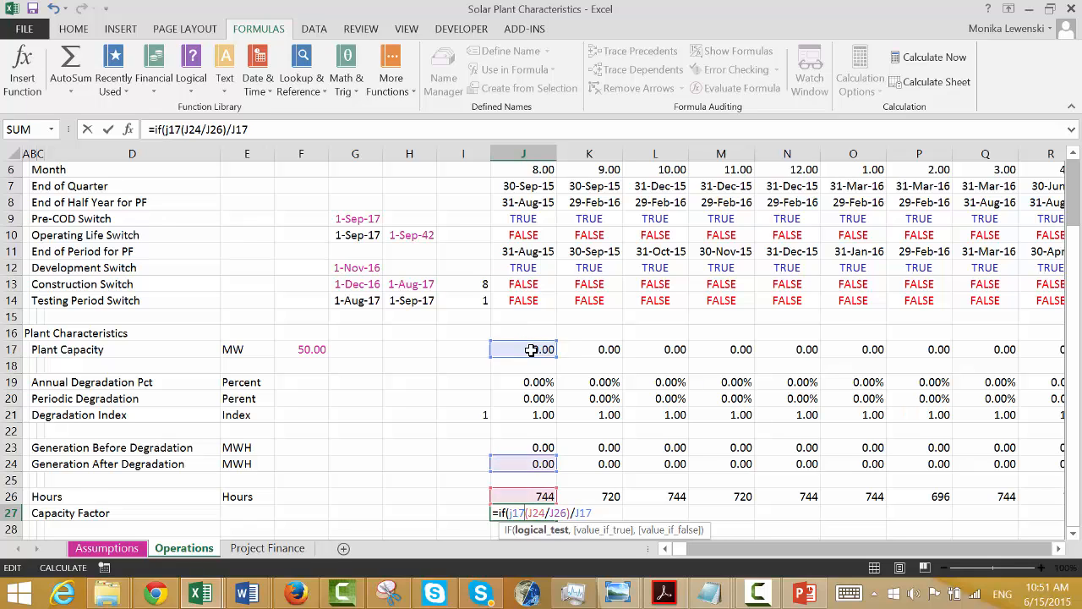
{"action": "key", "text": "Return"}
{"action": "key", "text": "Return"}
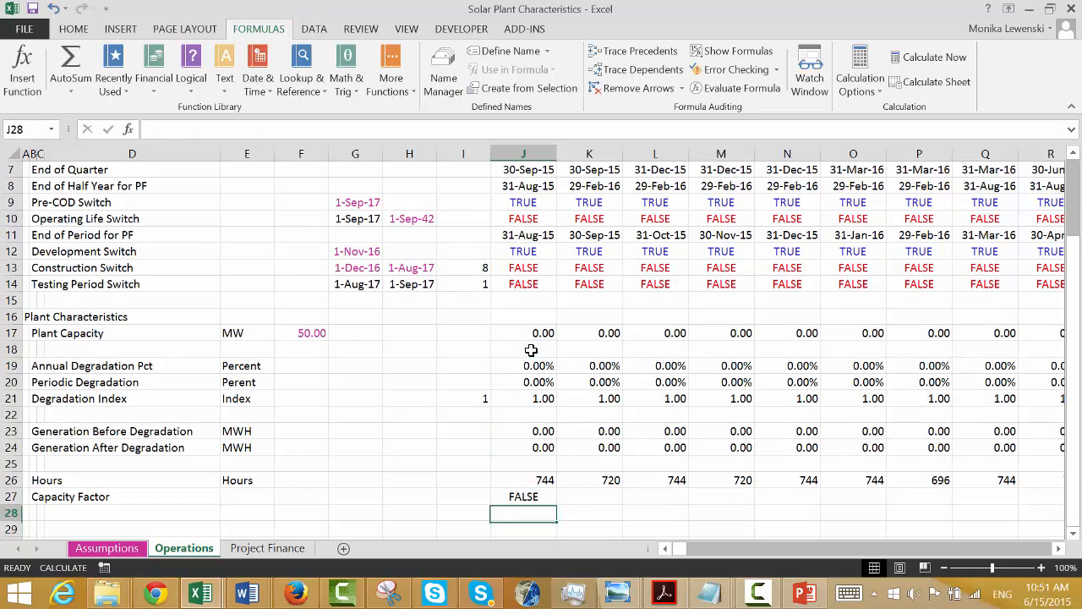
Copy the Capacity Factor formula from J27 across all monthly periods of row 27 and recalculate the sheet.
{"action": "key", "text": "Up"}
{"action": "key", "text": "ctrl+shift+r"}
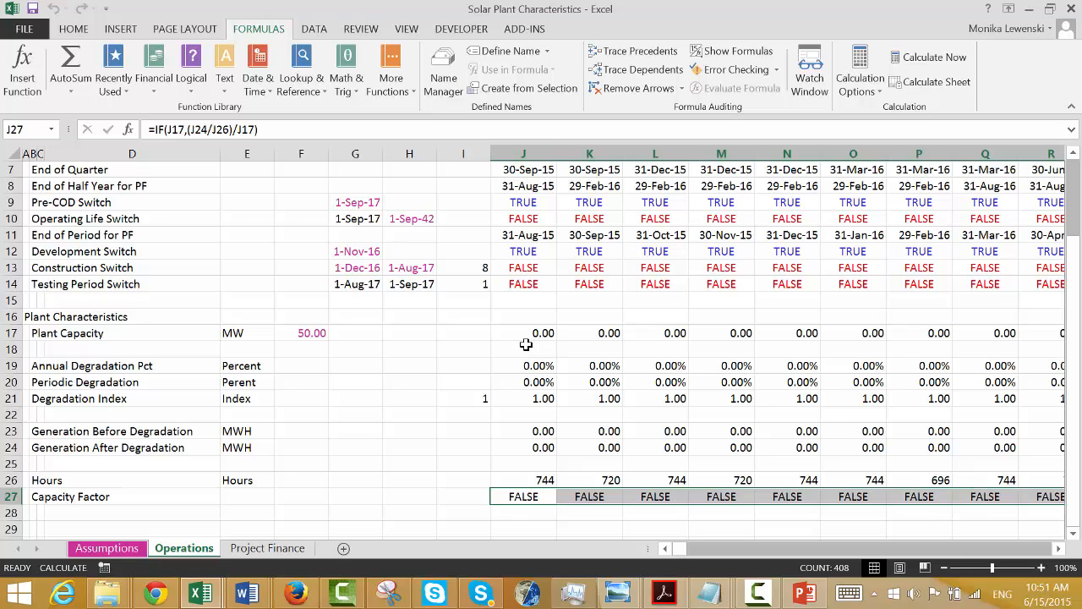
{"action": "key", "text": "Right"}
{"action": "key", "text": "Right"}
{"action": "key", "text": "Right"}
{"action": "key", "text": "Right"}
{"action": "key", "text": "Right"}
{"action": "key", "text": "Right"}
{"action": "key", "text": "Right"}
{"action": "key", "text": "Right"}
{"action": "key", "text": "Right"}
{"action": "key", "text": "Right"}
{"action": "key", "text": "Right"}
{"action": "key", "text": "Right"}
{"action": "key", "text": "Right"}
{"action": "key", "text": "Right"}
{"action": "key", "text": "Right"}
{"action": "key", "text": "Right"}
{"action": "key", "text": "Right"}
{"action": "key", "text": "Right"}
{"action": "key", "text": "Right"}
{"action": "key", "text": "Right"}
{"action": "key", "text": "Right"}
{"action": "key", "text": "Right"}
{"action": "key", "text": "Right"}
{"action": "key", "text": "Right"}
{"action": "key", "text": "Right"}
{"action": "key", "text": "Right"}
{"action": "key", "text": "Right"}
{"action": "key", "text": "Right"}
{"action": "key", "text": "Right"}
{"action": "key", "text": "Right"}
{"action": "key", "text": "Right"}
{"action": "key", "text": "Right"}
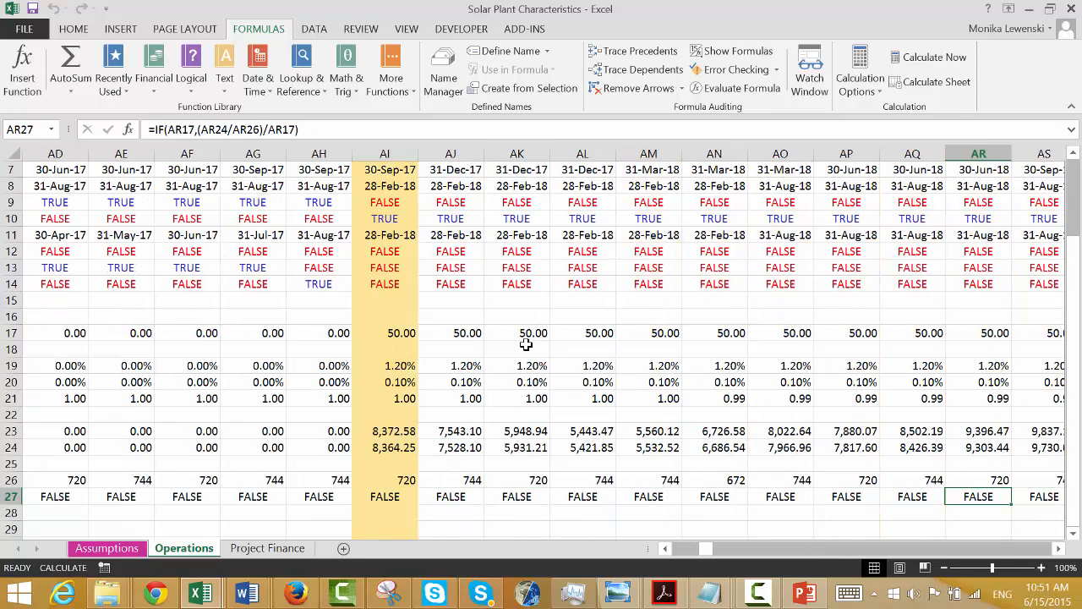
{"action": "left_click", "coordinate": [922, 86]}
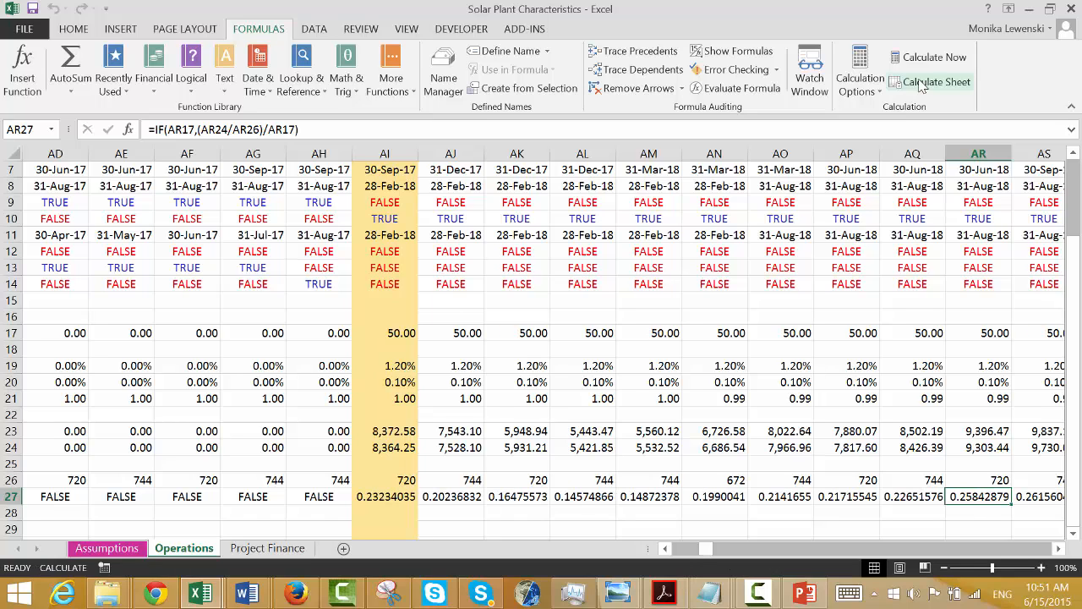
Format the Capacity Factor row from J27 across all periods as percentages with two decimals.
{"action": "key", "text": "Left"}
{"action": "key", "text": "Left"}
{"action": "key", "text": "Left"}
{"action": "key", "text": "Left"}
{"action": "key", "text": "Left"}
{"action": "key", "text": "Left"}
{"action": "key", "text": "Left"}
{"action": "key", "text": "Left"}
{"action": "key", "text": "Left"}
{"action": "key", "text": "Left"}
{"action": "key", "text": "Left"}
{"action": "key", "text": "Left"}
{"action": "key", "text": "Left"}
{"action": "key", "text": "Left"}
{"action": "key", "text": "Left"}
{"action": "key", "text": "Left"}
{"action": "key", "text": "Left"}
{"action": "key", "text": "Left"}
{"action": "key", "text": "Left"}
{"action": "key", "text": "Left"}
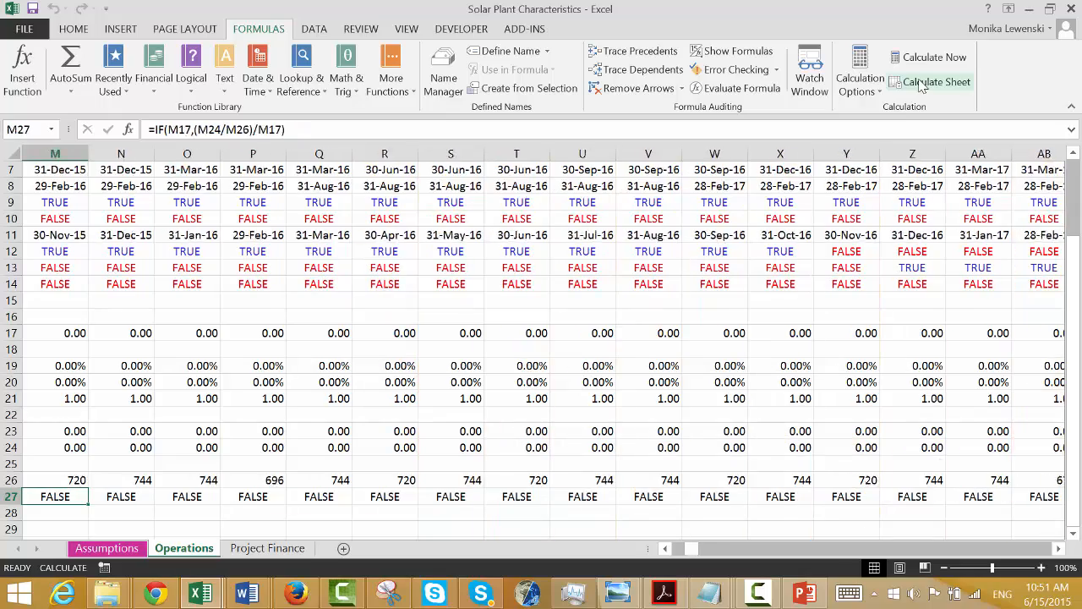
{"action": "key", "text": "Left"}
{"action": "key", "text": "Left"}
{"action": "key", "text": "Left"}
{"action": "key", "text": "Left"}
{"action": "key", "text": "Left"}
{"action": "key", "text": "Left"}
{"action": "key", "text": "Left"}
{"action": "key", "text": "Left"}
{"action": "key", "text": "Left"}
{"action": "key", "text": "Left"}
{"action": "key", "text": "Left"}
{"action": "key", "text": "Left"}
{"action": "key", "text": "Right"}
{"action": "key", "text": "Right"}
{"action": "key", "text": "Right"}
{"action": "key", "text": "Right"}
{"action": "key", "text": "Right"}
{"action": "key", "text": "Right"}
{"action": "key", "text": "Right"}
{"action": "key", "text": "Right"}
{"action": "key", "text": "Right"}
{"action": "key", "text": "Right"}
{"action": "key", "text": "Left"}
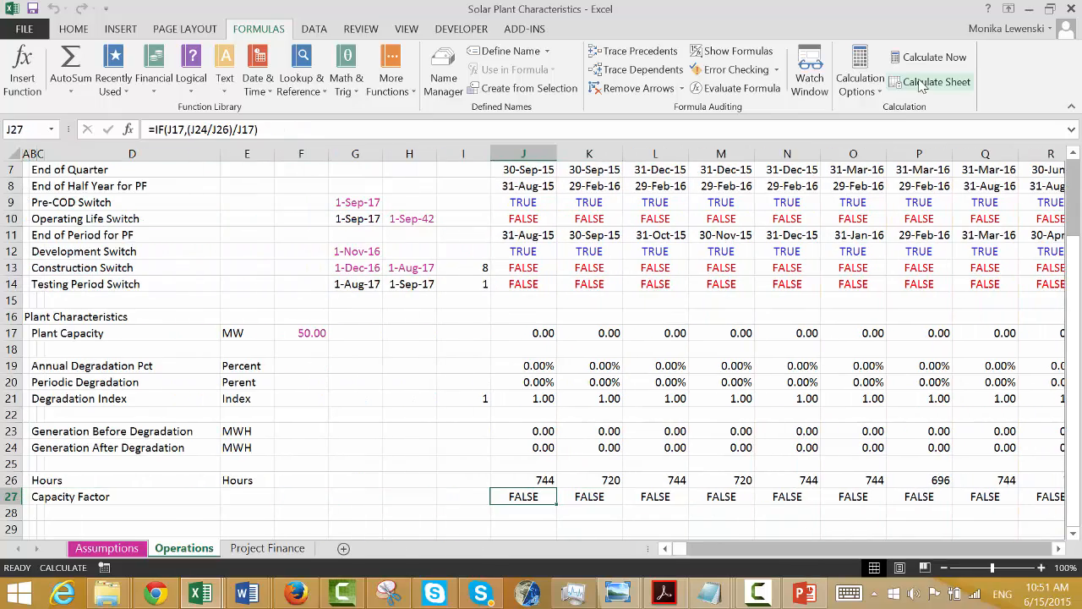
{"action": "key", "text": "ctrl+shift+Right"}
Examine the monthly capacity factors in row 27 around the start of the plant's operating life.
{"action": "key", "text": "Right"}
{"action": "key", "text": "Right"}
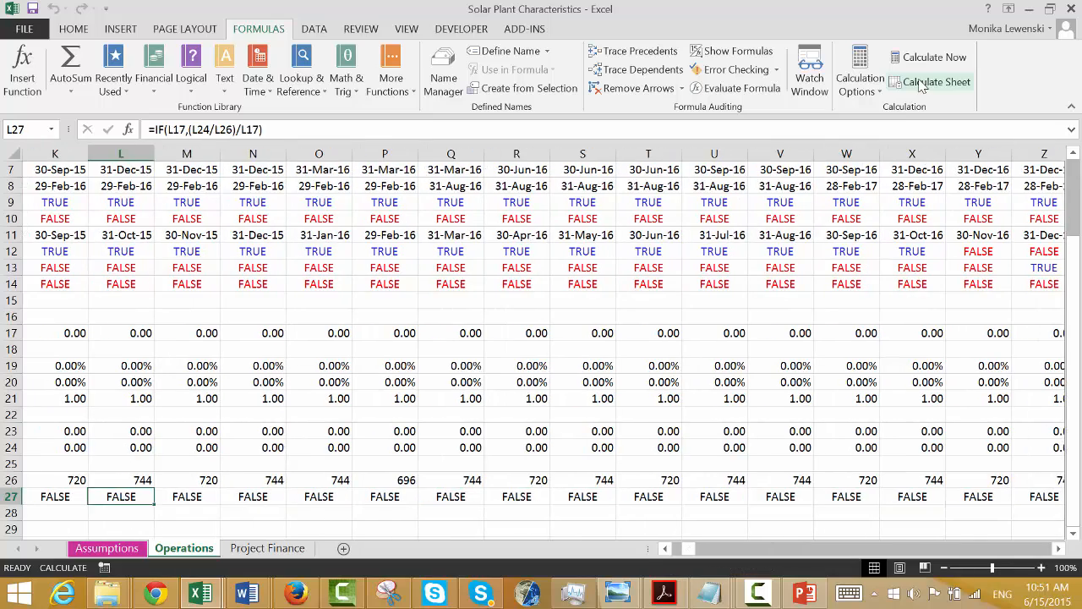
{"action": "key", "text": "Right"}
{"action": "key", "text": "Right"}
{"action": "key", "text": "Right"}
{"action": "key", "text": "Right"}
{"action": "key", "text": "Right"}
{"action": "key", "text": "Right"}
{"action": "key", "text": "Right"}
{"action": "key", "text": "Right"}
{"action": "key", "text": "Right"}
{"action": "key", "text": "Right"}
{"action": "key", "text": "Right"}
{"action": "key", "text": "Right"}
{"action": "key", "text": "Right"}
{"action": "key", "text": "Right"}
{"action": "key", "text": "Right"}
{"action": "key", "text": "Right"}
{"action": "key", "text": "Right"}
{"action": "key", "text": "Right"}
{"action": "key", "text": "Right"}
{"action": "key", "text": "Right"}
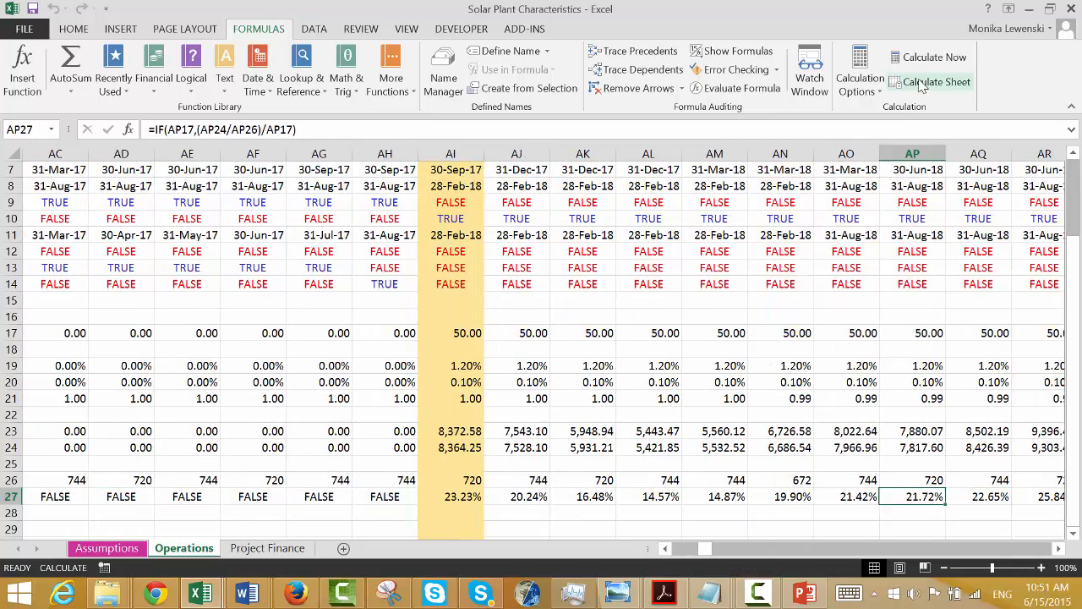
{"action": "key", "text": "Left"}
{"action": "key", "text": "Left"}
{"action": "key", "text": "Left"}
{"action": "key", "text": "Left"}
{"action": "key", "text": "Left"}
{"action": "key", "text": "Left"}
{"action": "key", "text": "Left"}
{"action": "key", "text": "Right"}
{"action": "key", "text": "Right"}
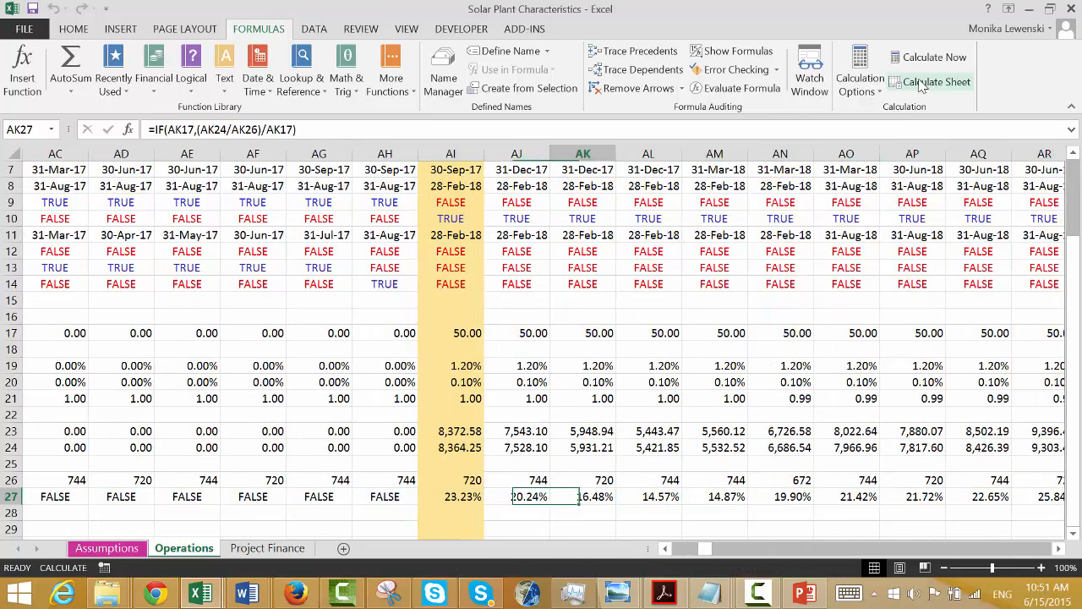
Examine the monthly capacity factors in row 27 across the plant's operating years through 2027.
{"action": "key", "text": "Right"}
{"action": "key", "text": "Right"}
{"action": "key", "text": "Right"}
{"action": "key", "text": "Right"}
{"action": "key", "text": "Right"}
{"action": "key", "text": "Right"}
{"action": "key", "text": "Right"}
{"action": "key", "text": "Right"}
{"action": "key", "text": "Right"}
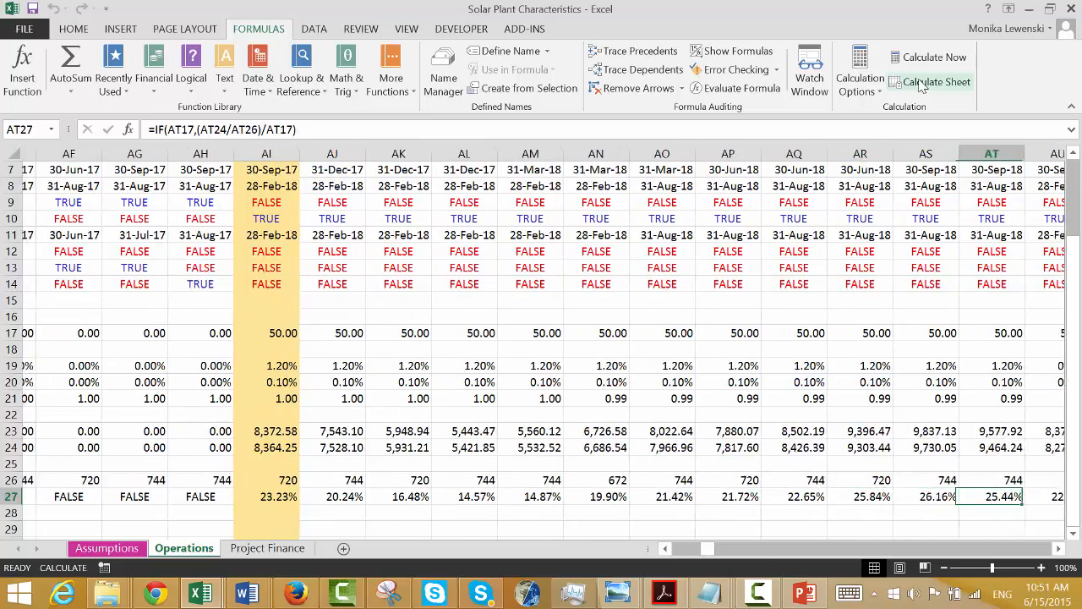
{"action": "key", "text": "Right"}
{"action": "key", "text": "Right"}
{"action": "key", "text": "Right"}
{"action": "key", "text": "Right"}
{"action": "key", "text": "Right"}
{"action": "key", "text": "Right"}
{"action": "key", "text": "Right"}
{"action": "key", "text": "Right"}
{"action": "key", "text": "Right"}
{"action": "key", "text": "Right"}
{"action": "key", "text": "Right"}
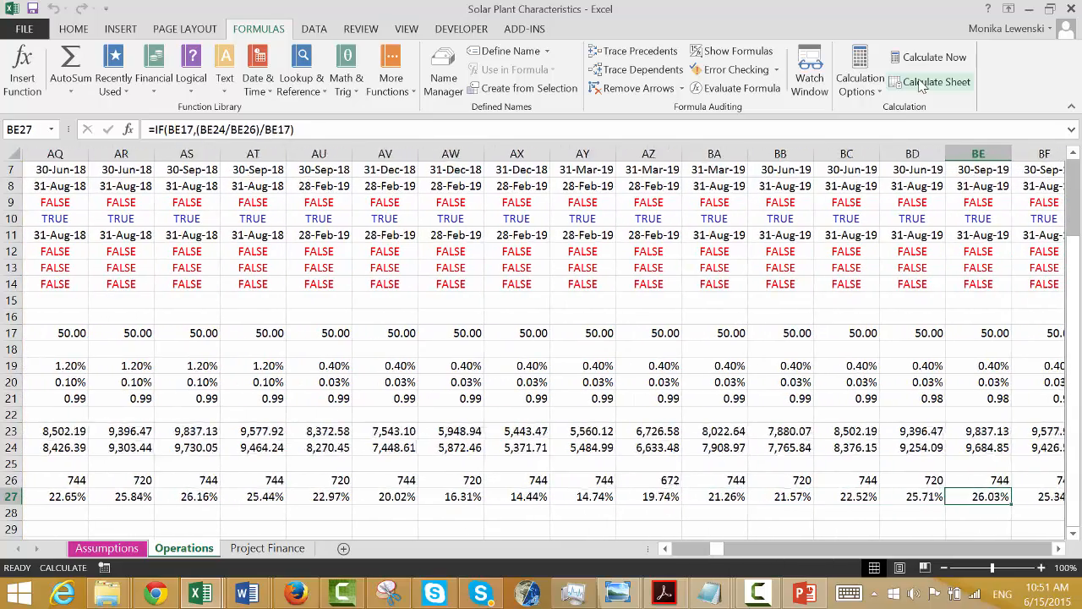
{"action": "key", "text": "Right"}
{"action": "key", "text": "Right"}
{"action": "key", "text": "Right"}
{"action": "key", "text": "Right"}
{"action": "key", "text": "Right"}
{"action": "key", "text": "Right"}
{"action": "key", "text": "Right"}
{"action": "key", "text": "Right"}
{"action": "key", "text": "Right"}
{"action": "key", "text": "Right"}
{"action": "key", "text": "Right"}
{"action": "key", "text": "Right"}
{"action": "key", "text": "Right"}
{"action": "key", "text": "Right"}
{"action": "key", "text": "Right"}
{"action": "key", "text": "Right"}
{"action": "key", "text": "Right"}
{"action": "key", "text": "Right"}
{"action": "key", "text": "Right"}
{"action": "key", "text": "Right"}
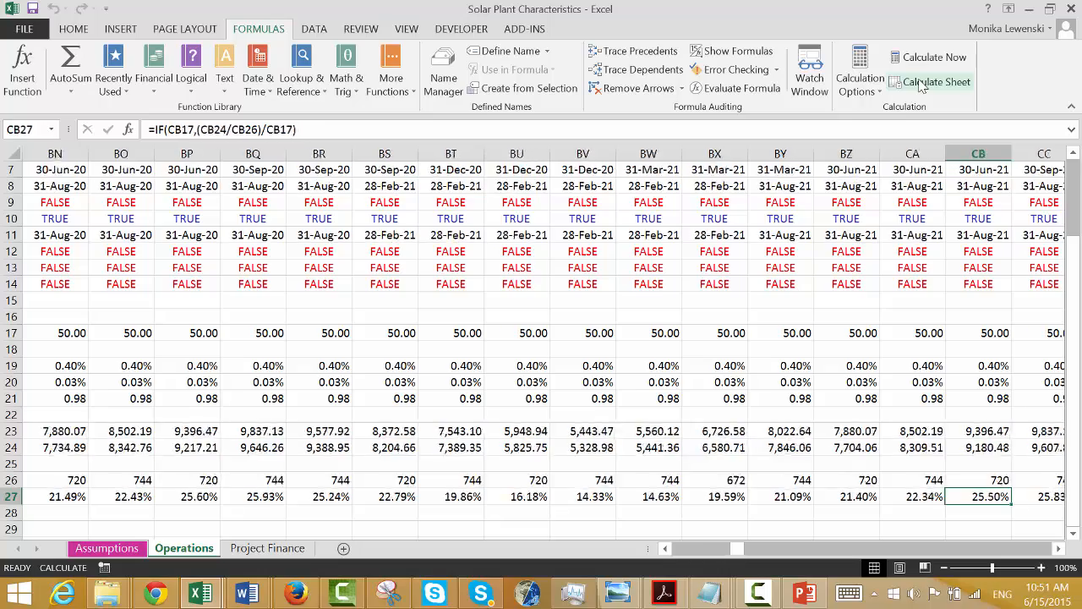
{"action": "key", "text": "Right"}
{"action": "key", "text": "Right"}
{"action": "key", "text": "Right"}
{"action": "key", "text": "Right"}
{"action": "key", "text": "Right"}
{"action": "key", "text": "Right"}
{"action": "key", "text": "Right"}
{"action": "key", "text": "Right"}
{"action": "key", "text": "Right"}
{"action": "key", "text": "Right"}
{"action": "key", "text": "Right"}
{"action": "key", "text": "Right"}
{"action": "key", "text": "Right"}
{"action": "key", "text": "Right"}
{"action": "key", "text": "Right"}
{"action": "key", "text": "Right"}
{"action": "key", "text": "Right"}
{"action": "key", "text": "Right"}
{"action": "key", "text": "Right"}
{"action": "key", "text": "Right"}
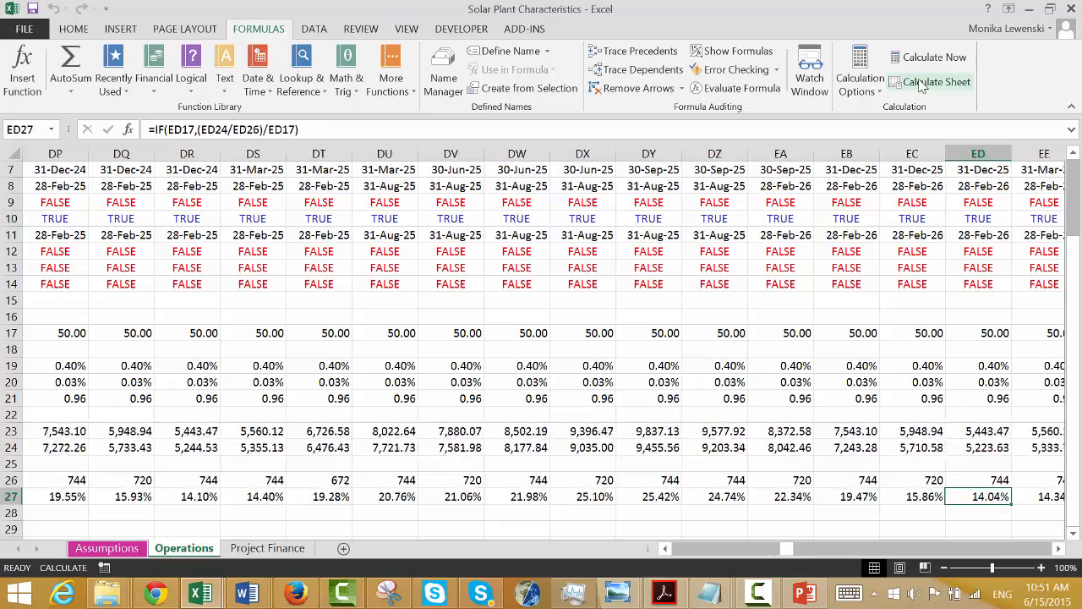
{"action": "key", "text": "Right"}
{"action": "key", "text": "Right"}
{"action": "key", "text": "Right"}
{"action": "key", "text": "Right"}
{"action": "key", "text": "Right"}
{"action": "key", "text": "Right"}
{"action": "key", "text": "Right"}
{"action": "key", "text": "Right"}
{"action": "key", "text": "Right"}
{"action": "key", "text": "Right"}
{"action": "key", "text": "Right"}
{"action": "key", "text": "Right"}
{"action": "key", "text": "Right"}
{"action": "key", "text": "Right"}
{"action": "key", "text": "Right"}
{"action": "key", "text": "Right"}
{"action": "key", "text": "Right"}
{"action": "key", "text": "Right"}
{"action": "key", "text": "Right"}
{"action": "key", "text": "Right"}
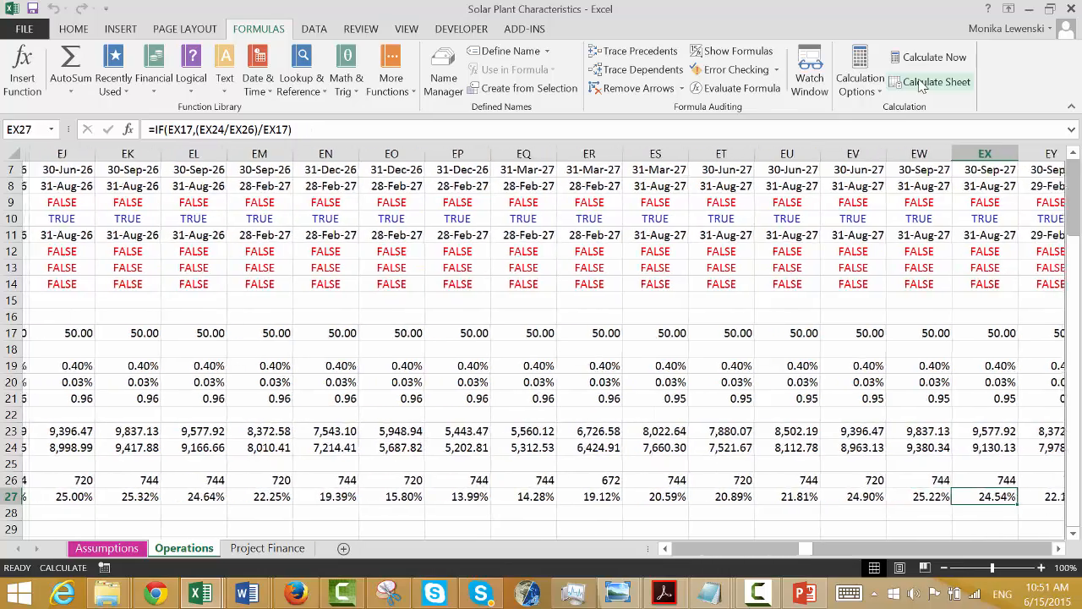
Enter the section heading "Capital Expenditures" in A29, below the Capacity Factor row.
{"action": "key", "text": "ctrl+Left"}
{"action": "key", "text": "Left"}
{"action": "key", "text": "Left"}
{"action": "key", "text": "Left"}
{"action": "key", "text": "Left"}
{"action": "key", "text": "Left"}
{"action": "key", "text": "Left"}
{"action": "key", "text": "Left"}
{"action": "key", "text": "Left"}
{"action": "key", "text": "Left"}
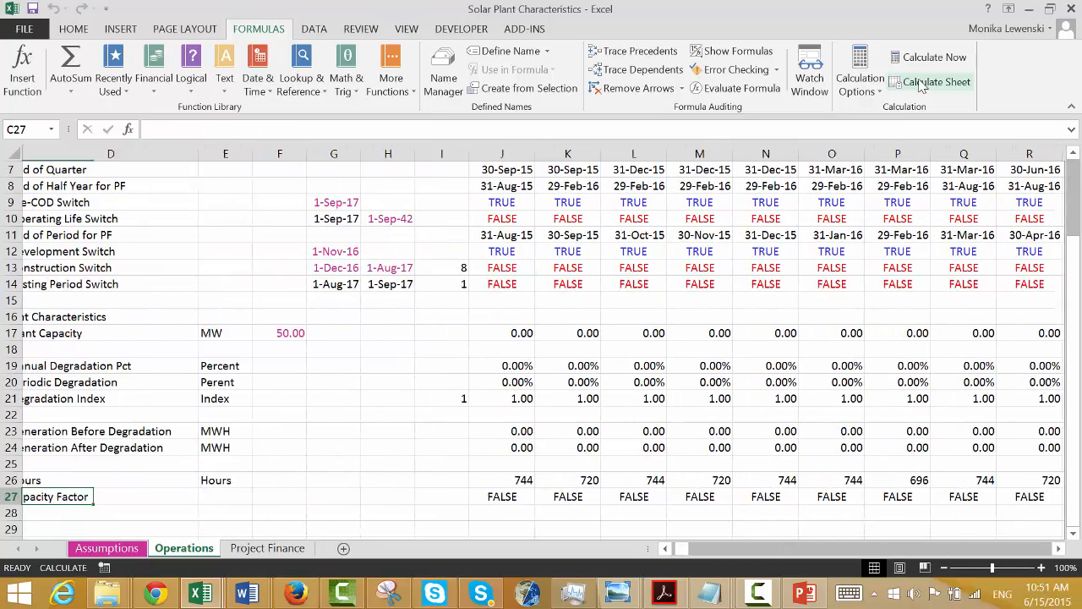
{"action": "key", "text": "Down"}
{"action": "key", "text": "Down"}
{"action": "key", "text": "Down"}
{"action": "key", "text": "Down"}
{"action": "key", "text": "Down"}
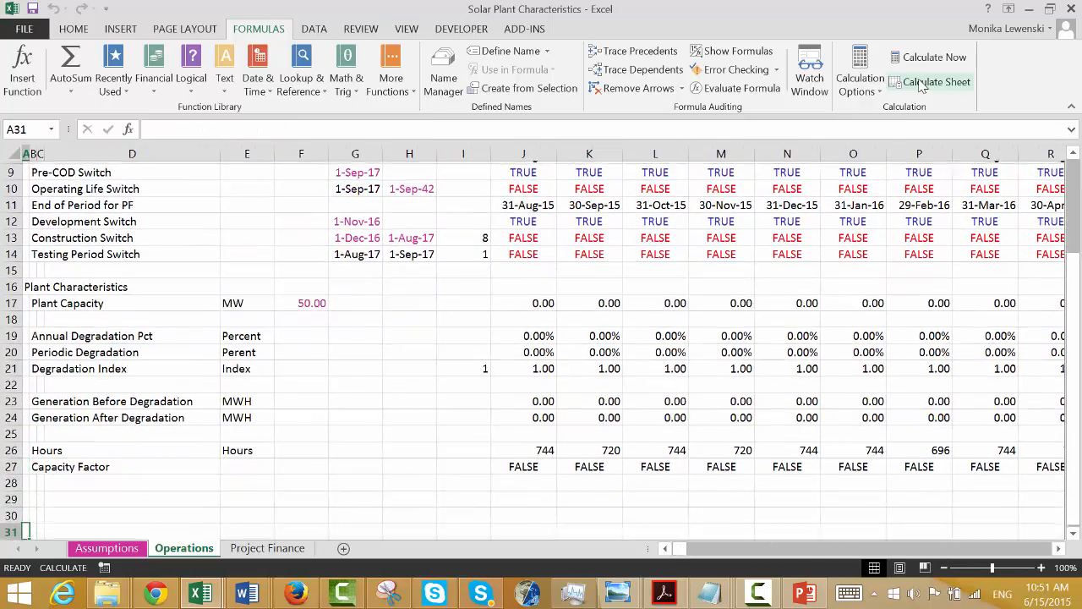
{"action": "key", "text": "Up"}
{"action": "key", "text": "Up"}
{"action": "key", "text": "Up"}
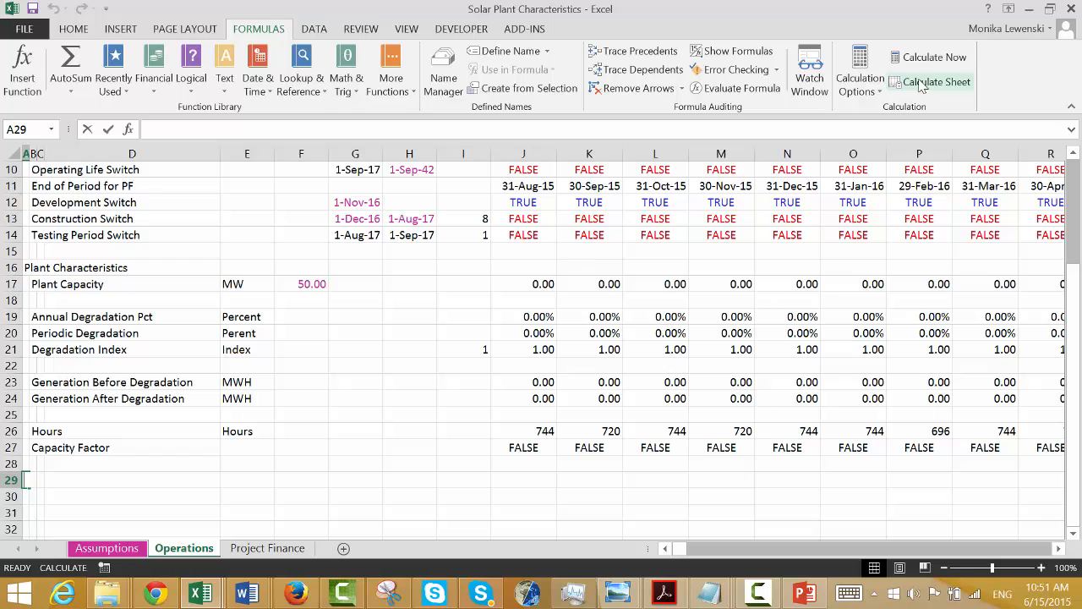
{"action": "type", "text": "Cpa"}
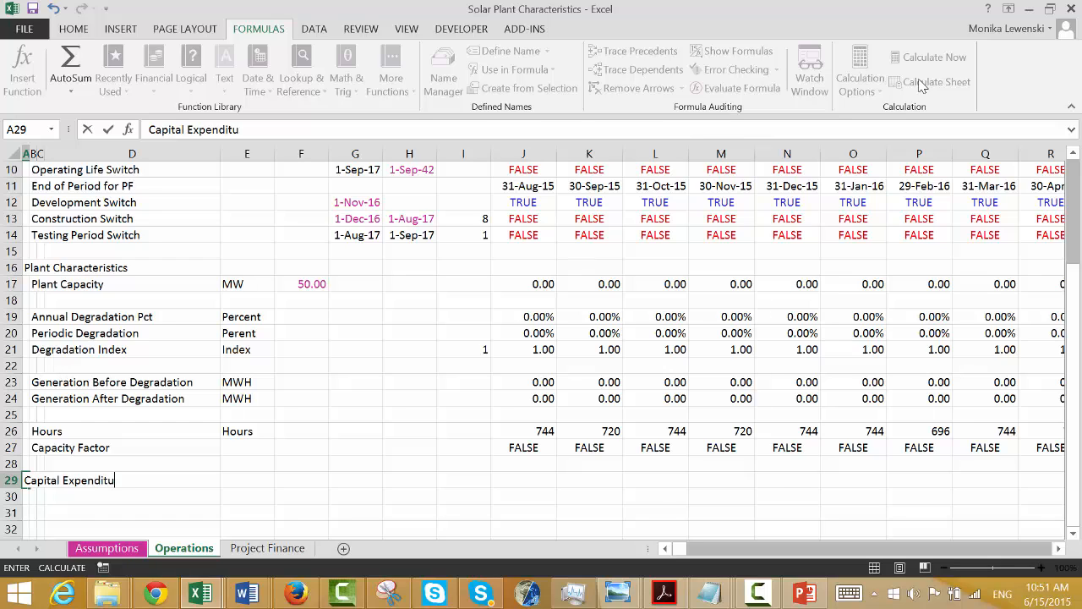
{"action": "key", "text": "Return"}
Copy the Panel Cost, Inverter Cost and Other Costs labels from C109:C111 of the Assumptions sheet into B30:B32 of Operations.
{"action": "key", "text": "Right"}
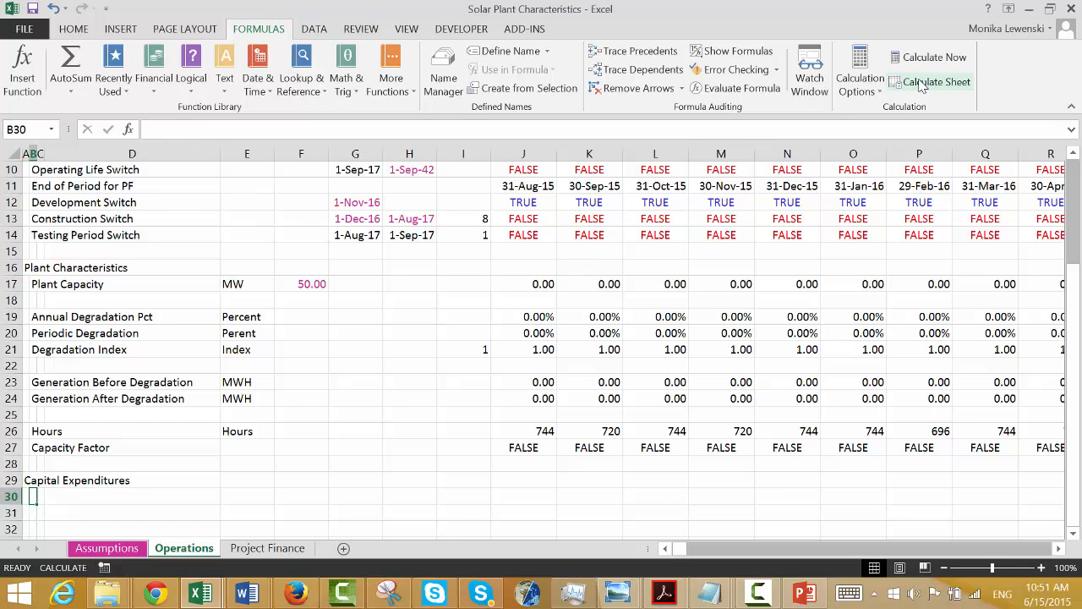
{"action": "left_click", "coordinate": [920, 85]}
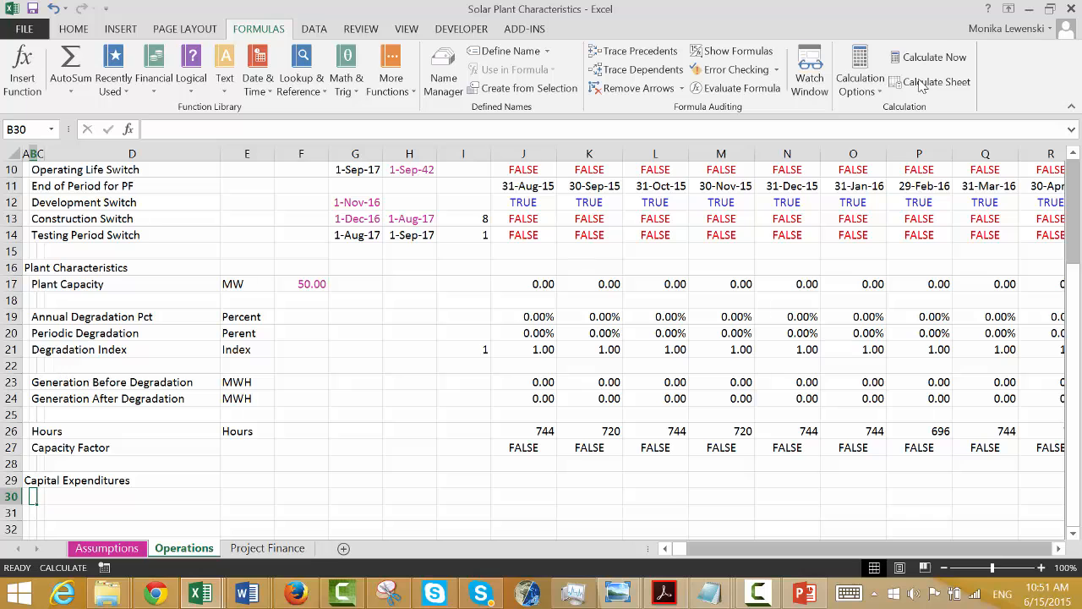
{"action": "key", "text": "ctrl+Page_Up"}
{"action": "key", "text": "Up"}
{"action": "key", "text": "Up"}
{"action": "key", "text": "Up"}
{"action": "key", "text": "Up"}
{"action": "key", "text": "Up"}
{"action": "key", "text": "Up"}
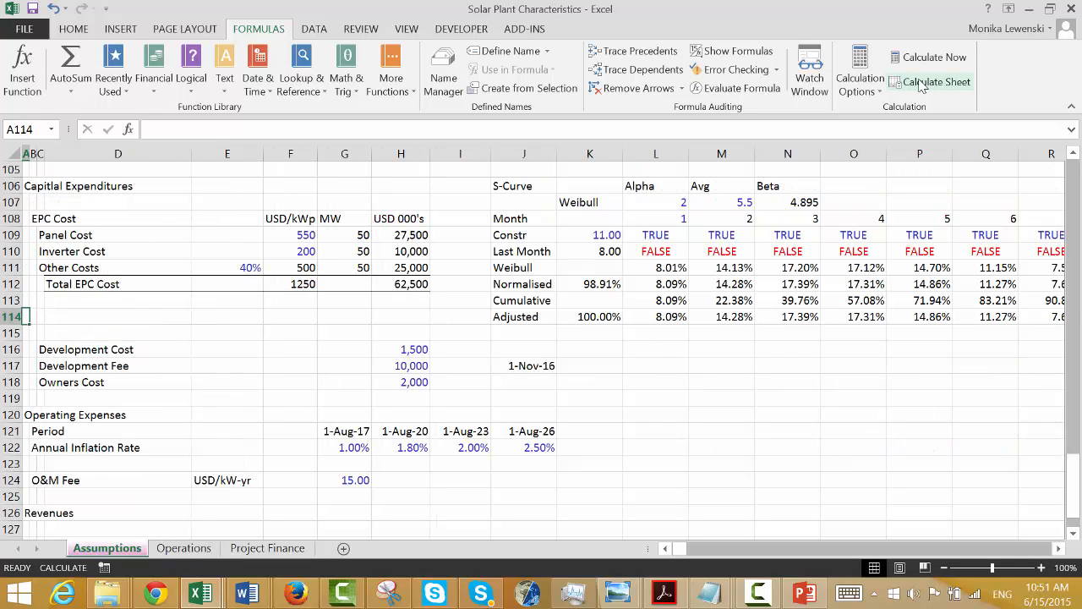
{"action": "key", "text": "Right"}
{"action": "key", "text": "Right"}
{"action": "key", "text": "shift+Down"}
{"action": "key", "text": "shift+Down"}
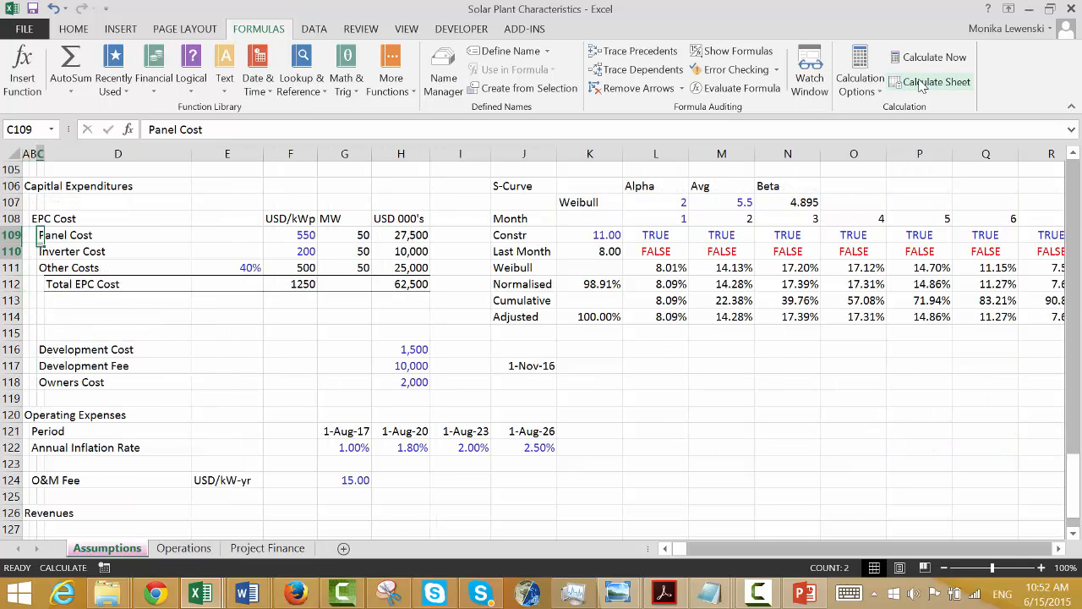
{"action": "key", "text": "ctrl+c"}
{"action": "key", "text": "Down"}
{"action": "key", "text": "Down"}
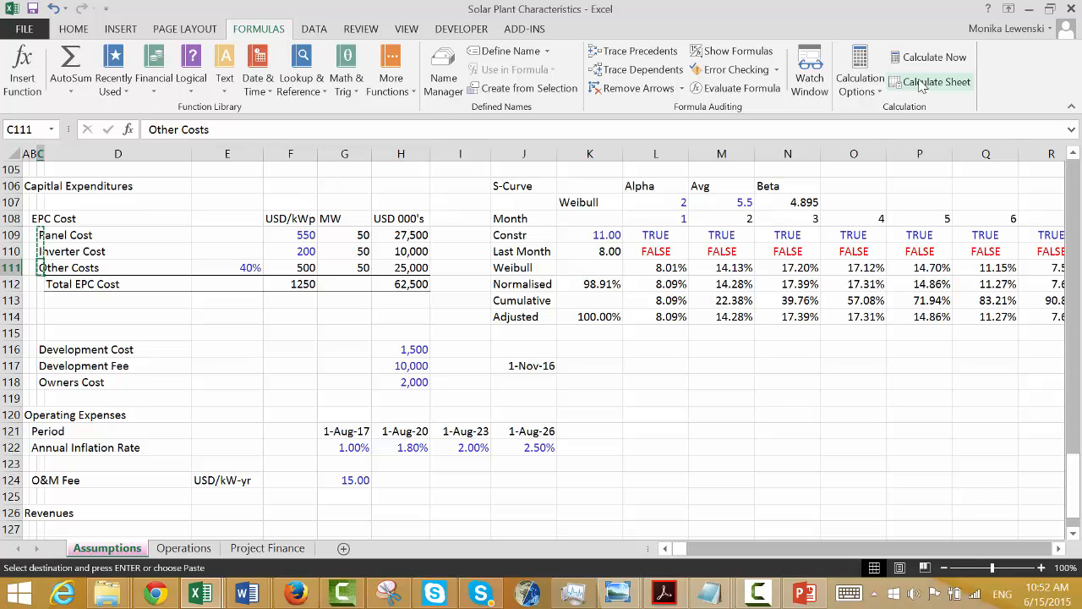
{"action": "key", "text": "ctrl+Page_Down"}
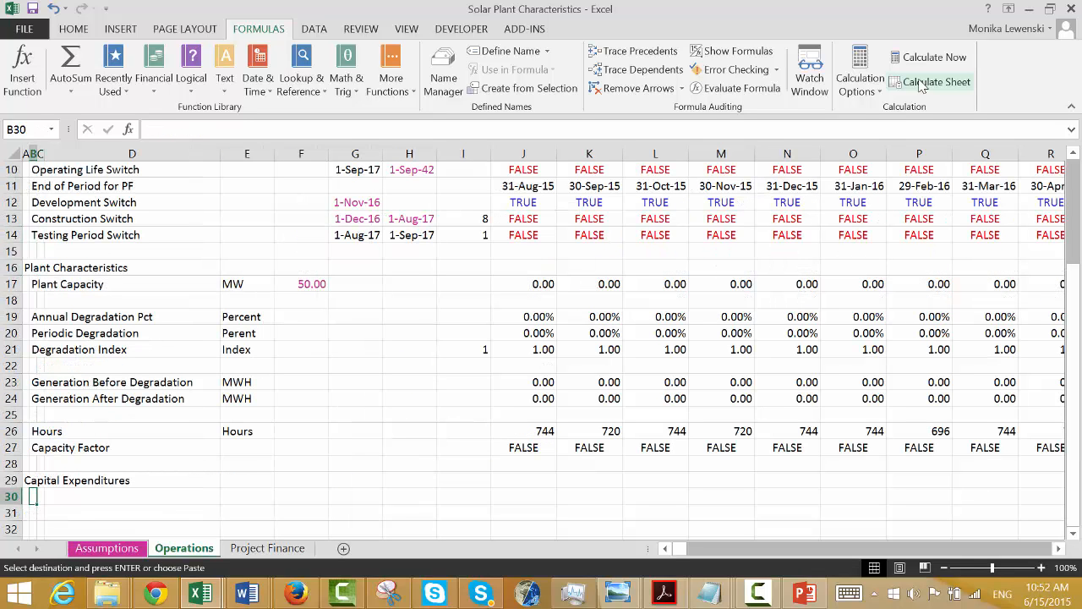
{"action": "key", "text": "ctrl+v"}
{"action": "key", "text": "Right"}
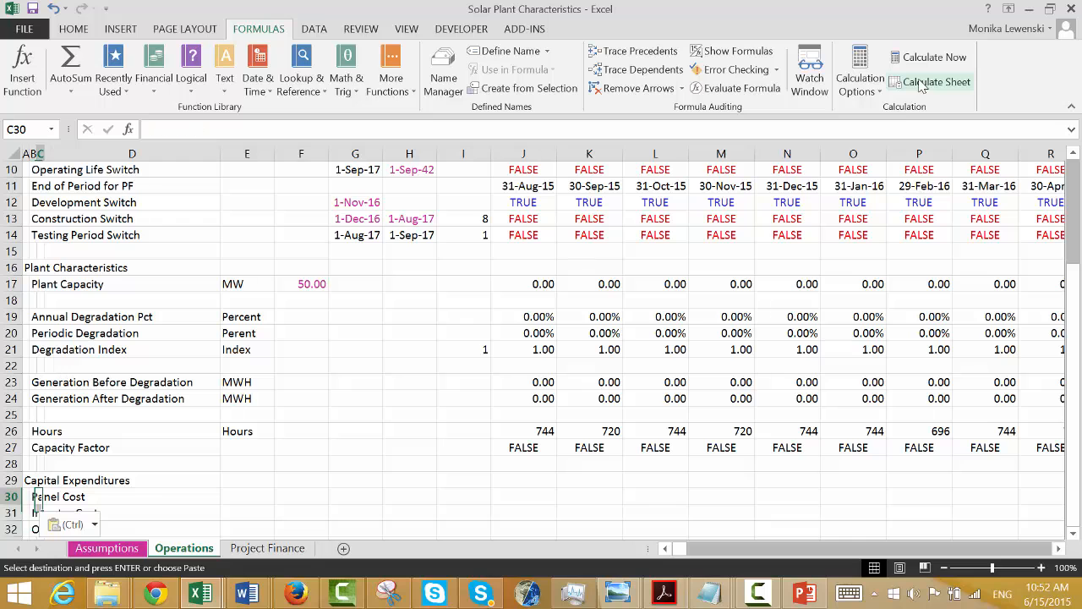
Add an indented "Total" label in C33, directly below the Other Costs label.
{"action": "key", "text": "Down"}
{"action": "key", "text": "Down"}
{"action": "key", "text": "Down"}
{"action": "key", "text": "Down"}
{"action": "key", "text": "Up"}
{"action": "key", "text": "Up"}
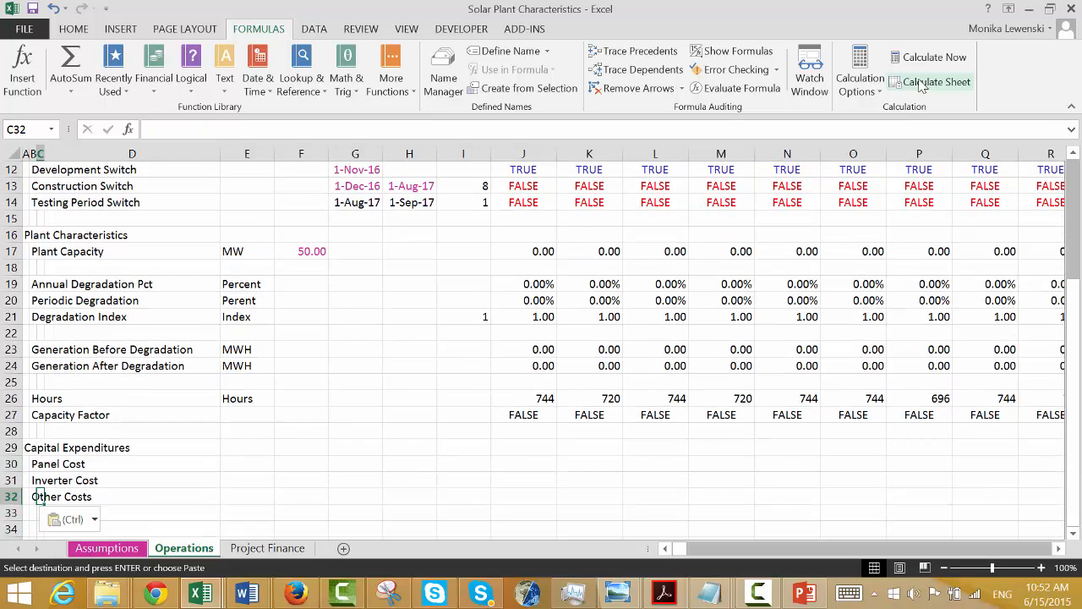
{"action": "key", "text": "Down"}
{"action": "key", "text": "Escape"}
{"action": "type", "text": "Total"}
{"action": "key", "text": "Return"}
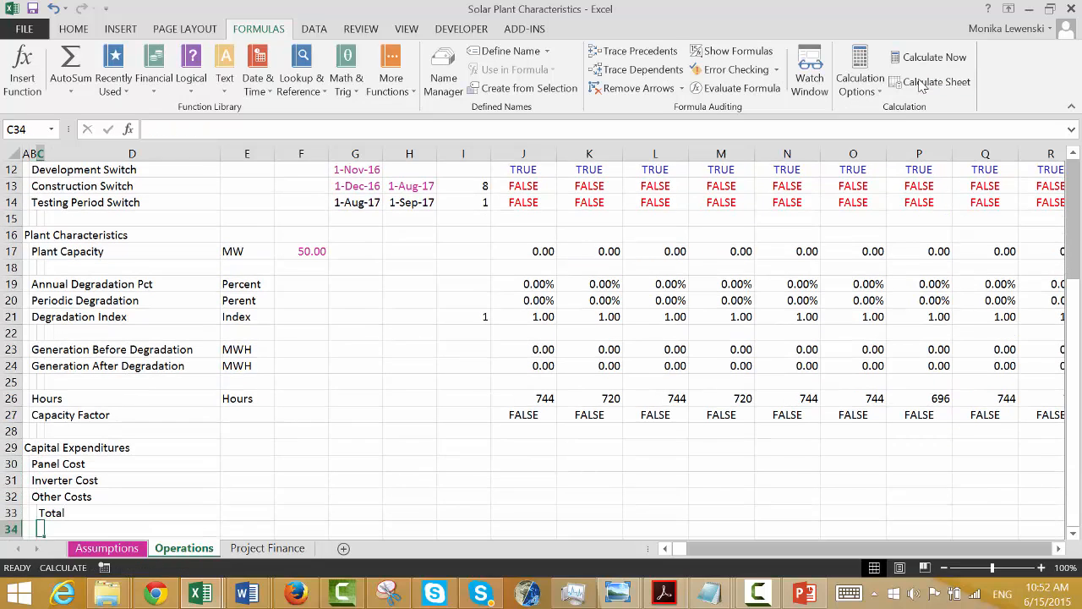
Enter the labels "S-Curve" in C35 and "Expenditures" in C36.
{"action": "key", "text": "Down"}
{"action": "type", "text": "S"}
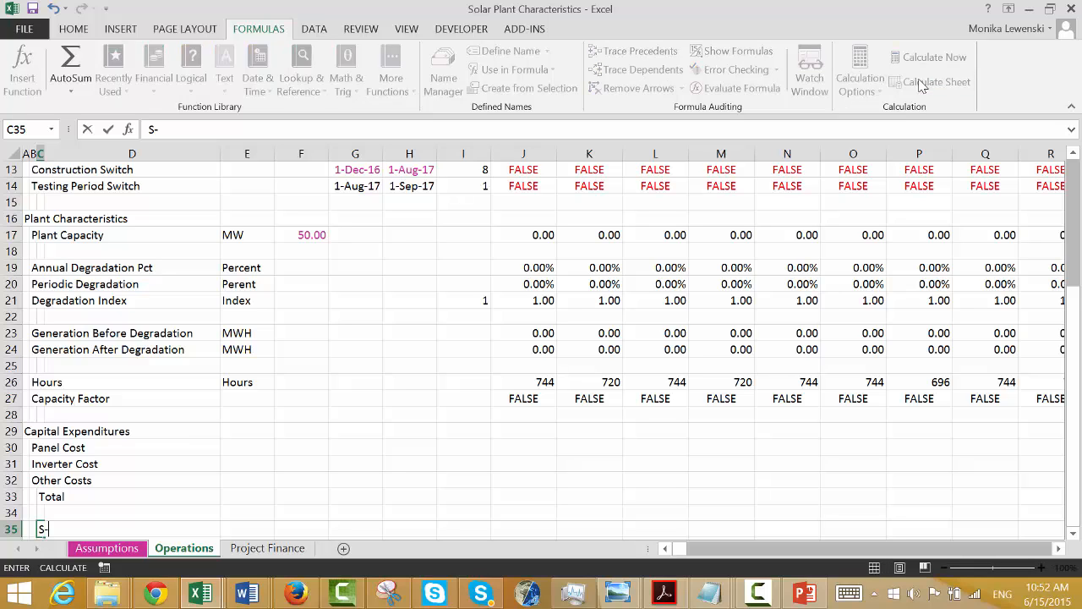
{"action": "type", "text": "-Curve"}
{"action": "key", "text": "Return"}
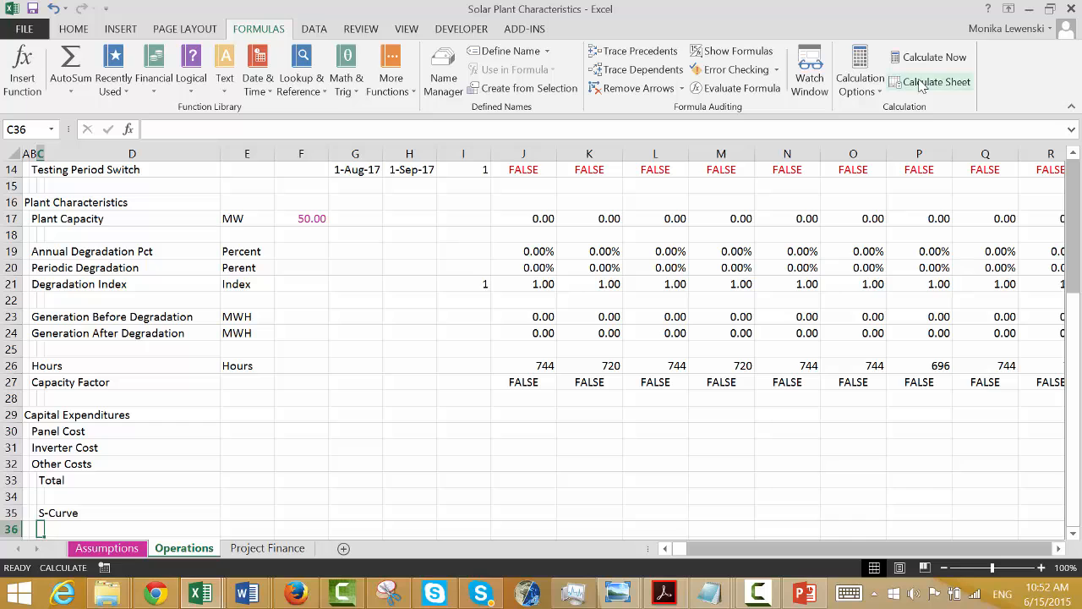
{"action": "type", "text": "Expenditur"}
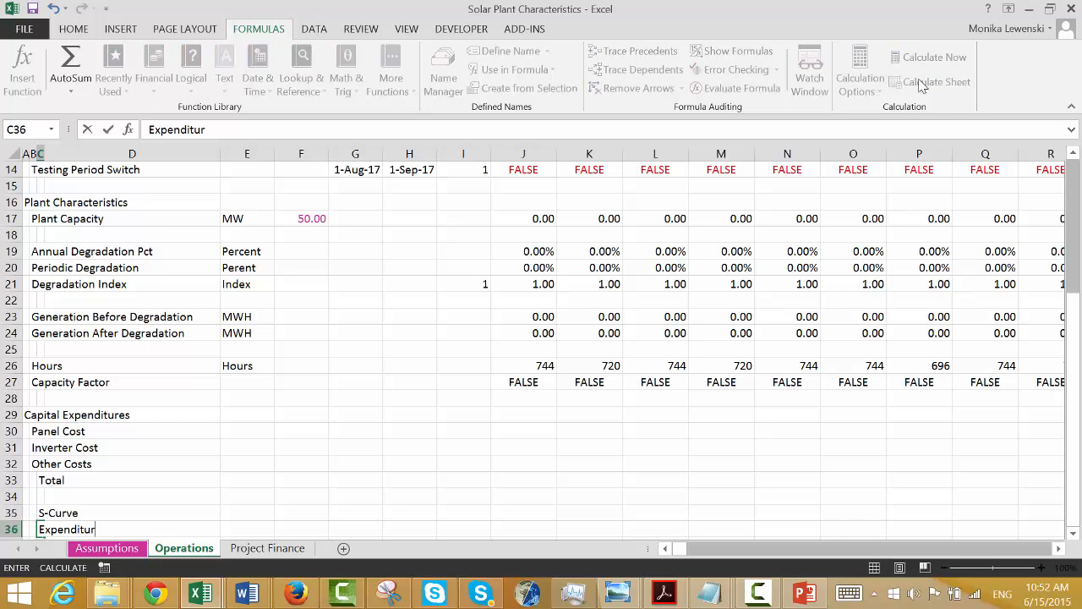
{"action": "key", "text": "Return"}
Insert two blank rows above the Panel Cost row, directly under the Capital Expenditures heading.
{"action": "key", "text": "Up"}
{"action": "key", "text": "Up"}
{"action": "key", "text": "Up"}
{"action": "key", "text": "Up"}
{"action": "key", "text": "Up"}
{"action": "key", "text": "Up"}
{"action": "key", "text": "Up"}
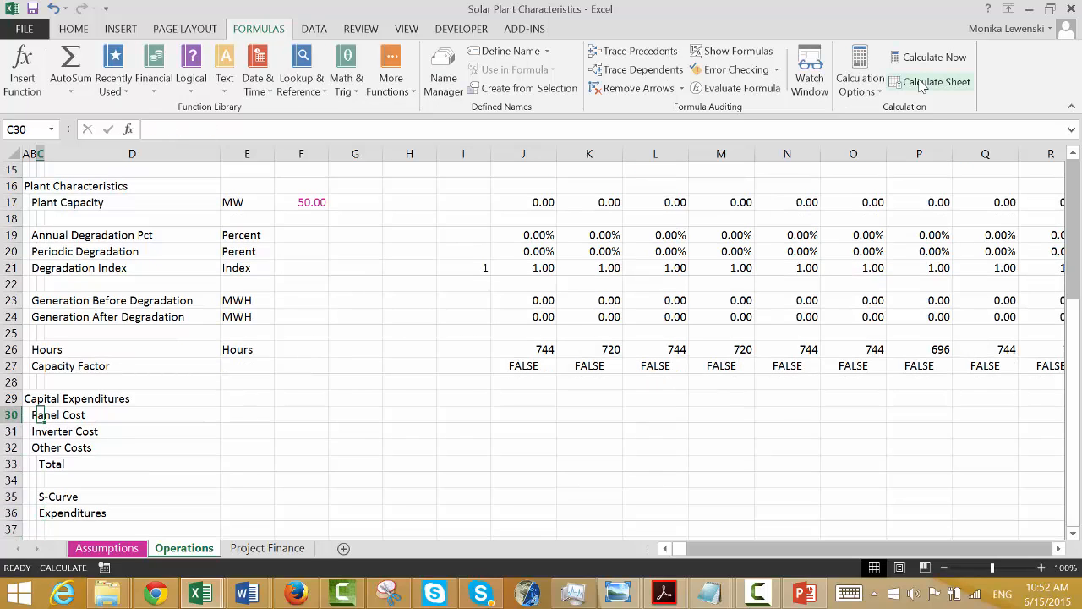
{"action": "key", "text": "Left"}
{"action": "key", "text": "Left"}
{"action": "key", "text": "shift+space"}
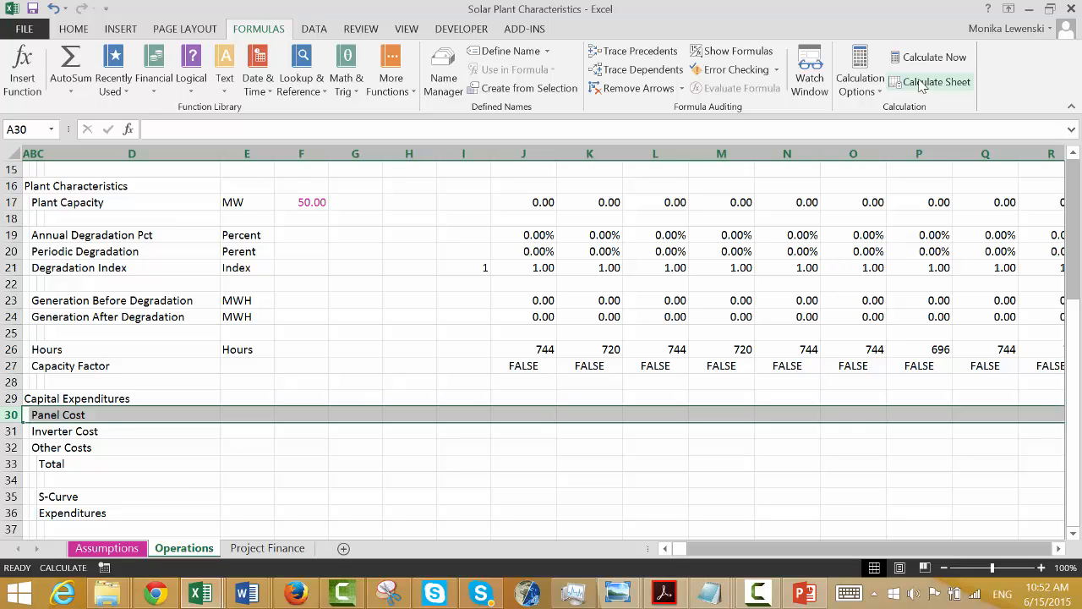
{"action": "key", "text": "ctrl+shift+plus"}
{"action": "key", "text": "ctrl+shift+plus"}
Enter the label "Construction Period" in B30, directly under the Capital Expenditures heading.
{"action": "key", "text": "Right"}
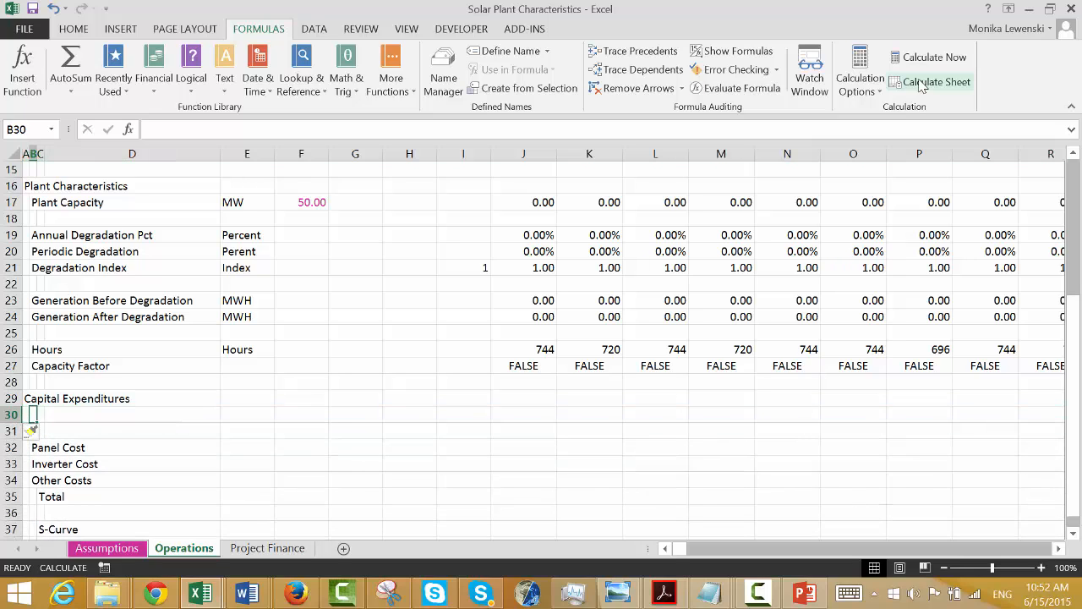
{"action": "type", "text": "Construction"}
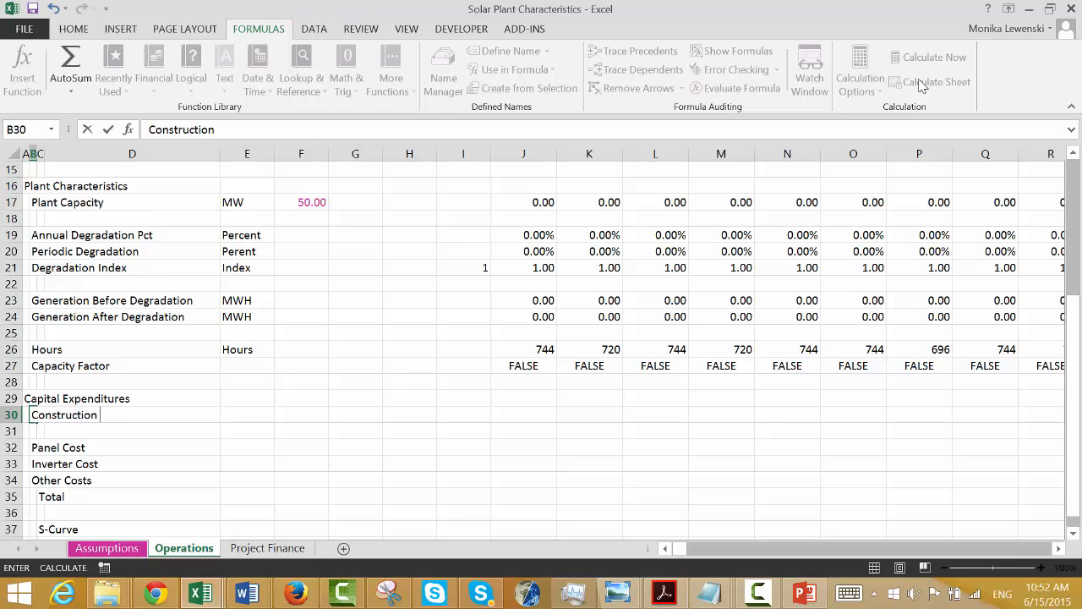
{"action": "key", "text": "Return"}
Examine the Construction Switch in row 13 of the timeline, checking its monthly flags from August 2015 through December 2016.
{"action": "key", "text": "Up"}
{"action": "key", "text": "Up"}
{"action": "key", "text": "Up"}
{"action": "key", "text": "Up"}
{"action": "key", "text": "Up"}
{"action": "key", "text": "Up"}
{"action": "key", "text": "Up"}
{"action": "key", "text": "Up"}
{"action": "key", "text": "Up"}
{"action": "key", "text": "Up"}
{"action": "key", "text": "Up"}
{"action": "key", "text": "Up"}
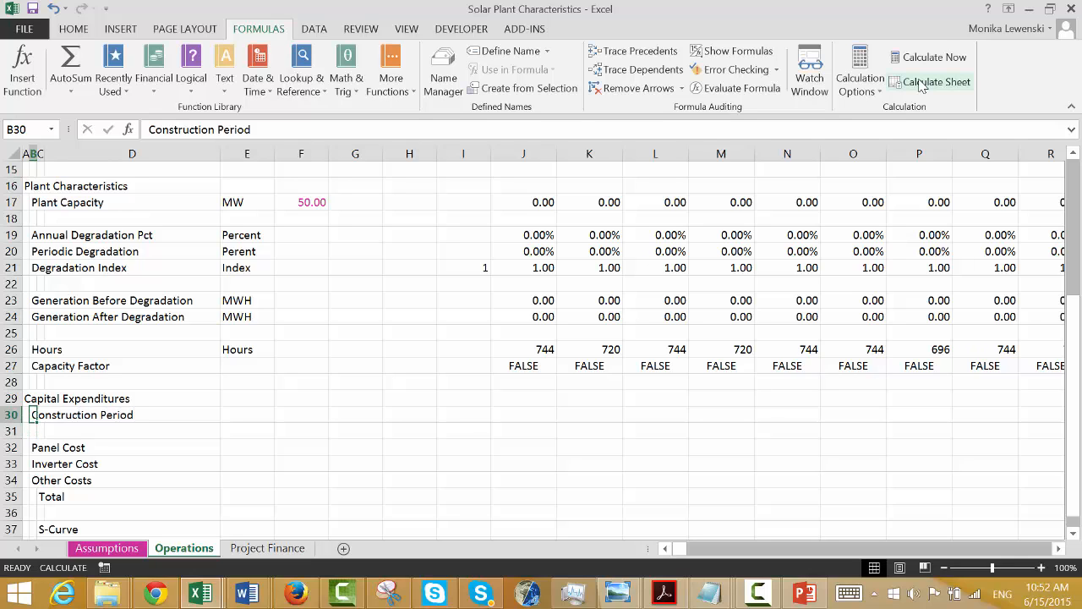
{"action": "key", "text": "Up"}
{"action": "key", "text": "Up"}
{"action": "key", "text": "Up"}
{"action": "key", "text": "Up"}
{"action": "key", "text": "Up"}
{"action": "key", "text": "Up"}
{"action": "key", "text": "Up"}
{"action": "key", "text": "Up"}
{"action": "key", "text": "Up"}
{"action": "key", "text": "Up"}
{"action": "key", "text": "Up"}
{"action": "key", "text": "Up"}
{"action": "key", "text": "Up"}
{"action": "key", "text": "Up"}
{"action": "key", "text": "Up"}
{"action": "key", "text": "Up"}
{"action": "key", "text": "Up"}
{"action": "key", "text": "Up"}
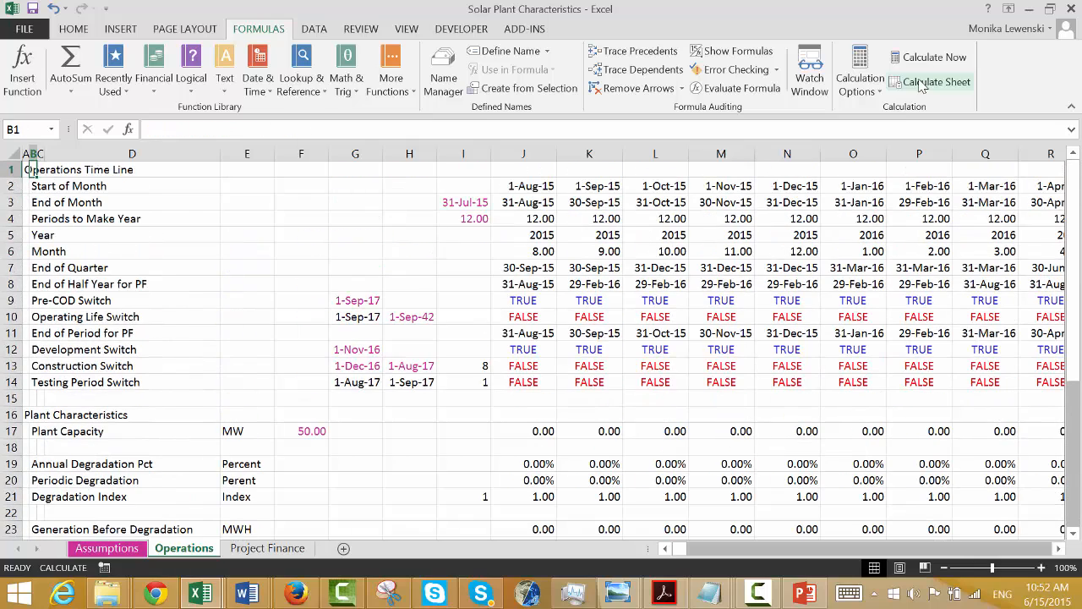
{"action": "key", "text": "Down"}
{"action": "key", "text": "Down"}
{"action": "key", "text": "Down"}
{"action": "key", "text": "Down"}
{"action": "key", "text": "Down"}
{"action": "key", "text": "Down"}
{"action": "key", "text": "Down"}
{"action": "key", "text": "Down"}
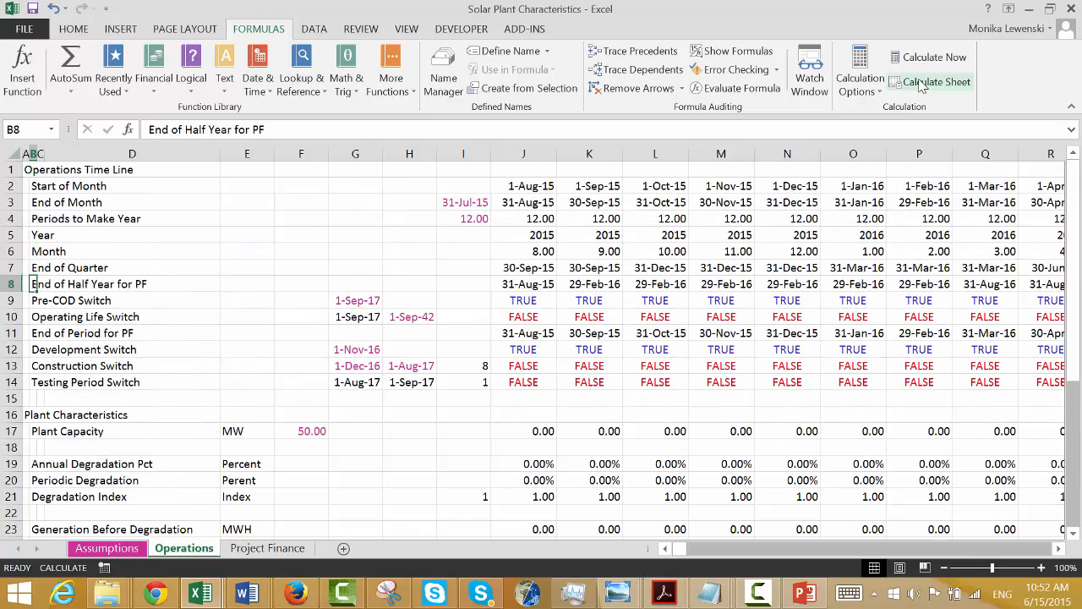
{"action": "key", "text": "Right"}
{"action": "key", "text": "Right"}
{"action": "key", "text": "Right"}
{"action": "key", "text": "Down"}
{"action": "key", "text": "Down"}
{"action": "key", "text": "Down"}
{"action": "key", "text": "Down"}
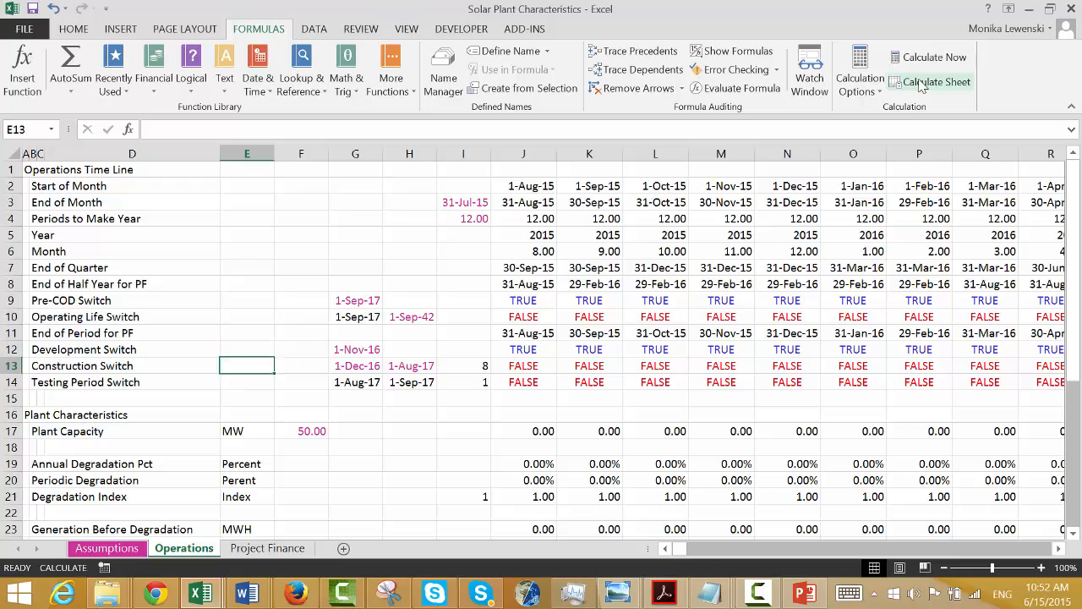
{"action": "key", "text": "Right"}
{"action": "key", "text": "Right"}
{"action": "key", "text": "Right"}
{"action": "key", "text": "Right"}
{"action": "key", "text": "Right"}
{"action": "key", "text": "Right"}
{"action": "key", "text": "Right"}
{"action": "key", "text": "Right"}
{"action": "key", "text": "Right"}
{"action": "key", "text": "Right"}
{"action": "key", "text": "Right"}
{"action": "key", "text": "Right"}
{"action": "key", "text": "Right"}
{"action": "key", "text": "Right"}
{"action": "key", "text": "Right"}
{"action": "key", "text": "Right"}
{"action": "key", "text": "Right"}
{"action": "key", "text": "Right"}
{"action": "key", "text": "Right"}
{"action": "key", "text": "Right"}
{"action": "key", "text": "Right"}
{"action": "key", "text": "Right"}
{"action": "key", "text": "Right"}
{"action": "key", "text": "Right"}
{"action": "key", "text": "Right"}
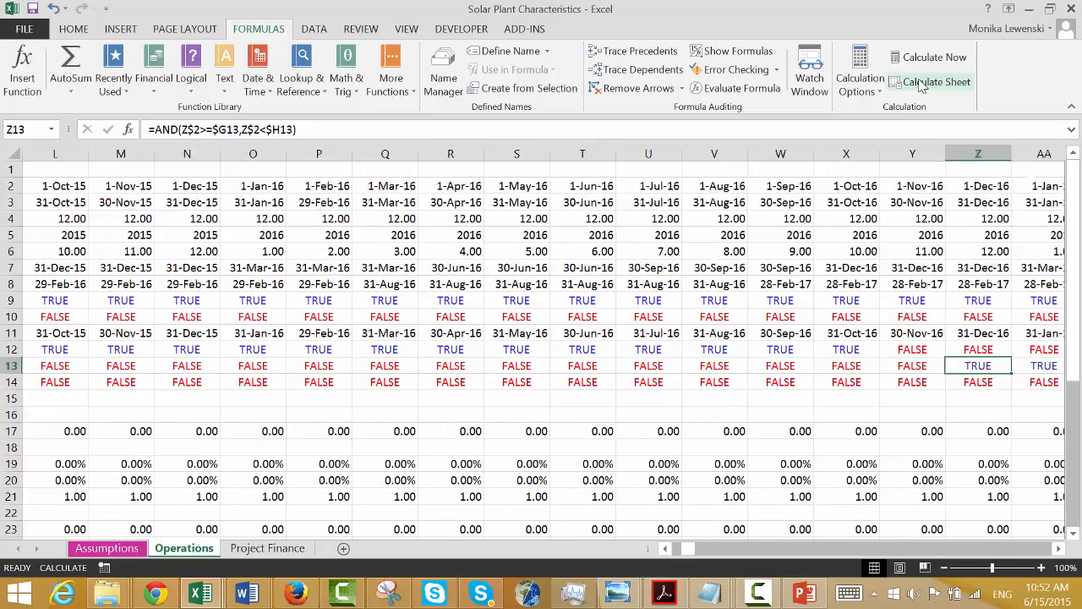
{"action": "key", "text": "Left"}
{"action": "key", "text": "Left"}
{"action": "key", "text": "Left"}
{"action": "key", "text": "Left"}
{"action": "key", "text": "Left"}
{"action": "key", "text": "Left"}
{"action": "key", "text": "Left"}
{"action": "key", "text": "Left"}
{"action": "key", "text": "Left"}
{"action": "key", "text": "Left"}
{"action": "key", "text": "Left"}
{"action": "key", "text": "Left"}
{"action": "key", "text": "Left"}
{"action": "key", "text": "Left"}
{"action": "key", "text": "Left"}
{"action": "key", "text": "Left"}
{"action": "key", "text": "Left"}
{"action": "key", "text": "Left"}
{"action": "key", "text": "Left"}
{"action": "key", "text": "Left"}
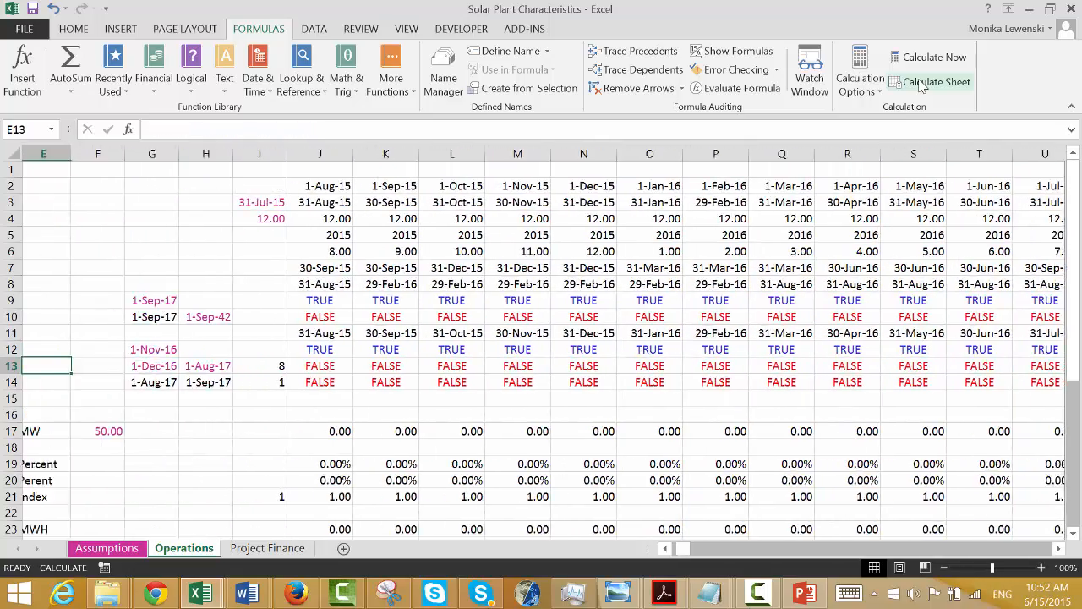
Enter the unit "USD 000's" in E32 for Panel Cost and fill it down through the Total row in E35.
{"action": "key", "text": "Down"}
{"action": "key", "text": "Down"}
{"action": "key", "text": "Down"}
{"action": "key", "text": "Down"}
{"action": "key", "text": "Down"}
{"action": "key", "text": "Down"}
{"action": "key", "text": "Down"}
{"action": "key", "text": "Down"}
{"action": "key", "text": "Down"}
{"action": "key", "text": "Down"}
{"action": "key", "text": "Down"}
{"action": "key", "text": "Down"}
{"action": "key", "text": "Down"}
{"action": "key", "text": "Down"}
{"action": "key", "text": "Down"}
{"action": "key", "text": "Down"}
{"action": "key", "text": "Down"}
{"action": "key", "text": "Down"}
{"action": "key", "text": "Down"}
{"action": "key", "text": "Down"}
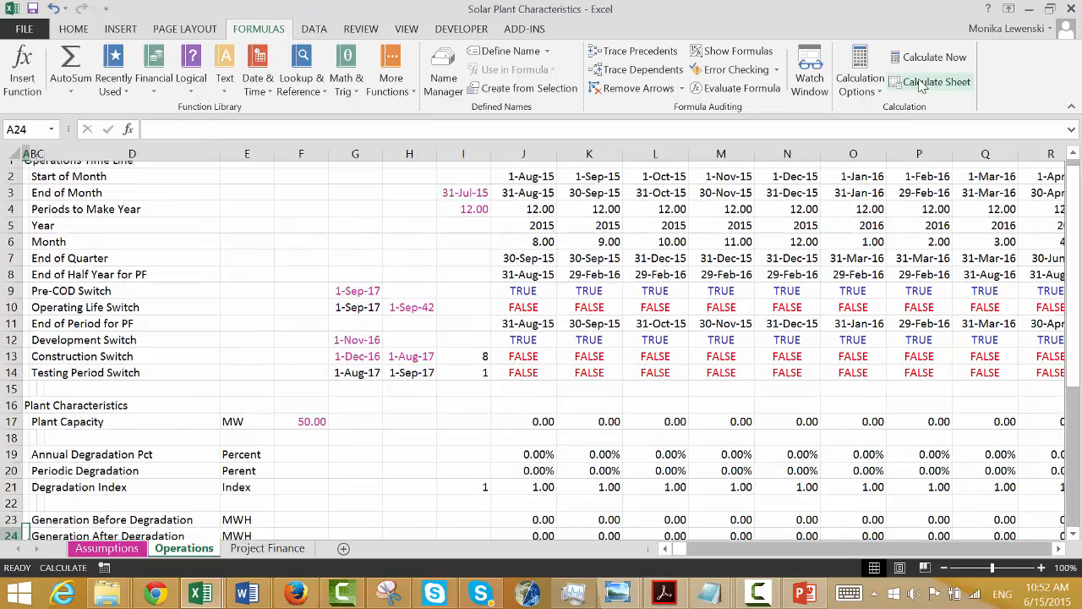
{"action": "key", "text": "Up"}
{"action": "key", "text": "Up"}
{"action": "key", "text": "Up"}
{"action": "key", "text": "Up"}
{"action": "key", "text": "Up"}
{"action": "key", "text": "Up"}
{"action": "key", "text": "Up"}
{"action": "key", "text": "Up"}
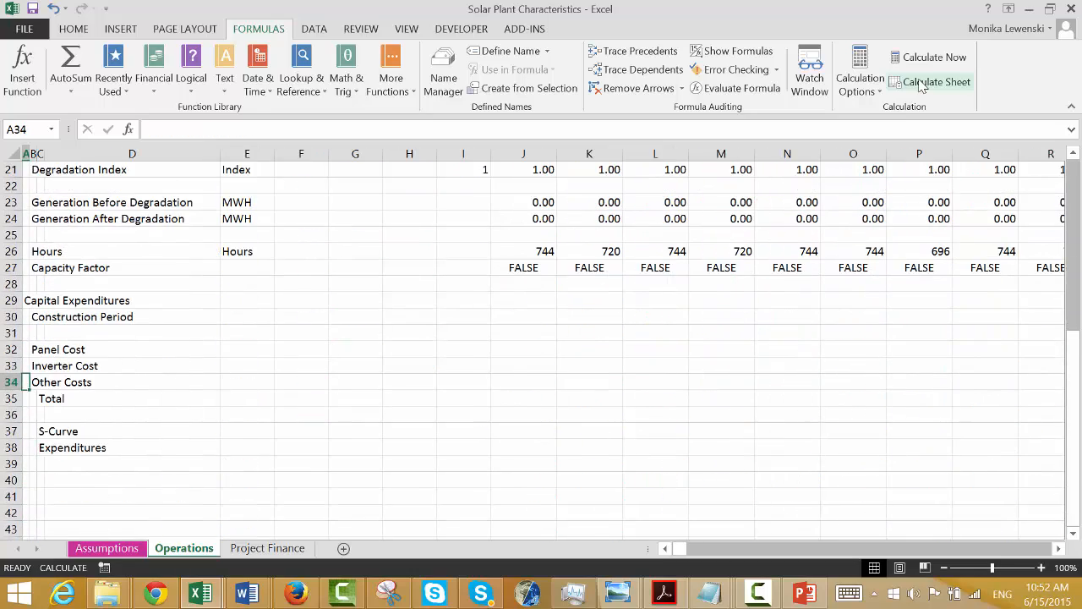
{"action": "key", "text": "Down"}
{"action": "key", "text": "Down"}
{"action": "key", "text": "Up"}
{"action": "key", "text": "Up"}
{"action": "key", "text": "Up"}
{"action": "key", "text": "Right"}
{"action": "key", "text": "Up"}
{"action": "key", "text": "Right"}
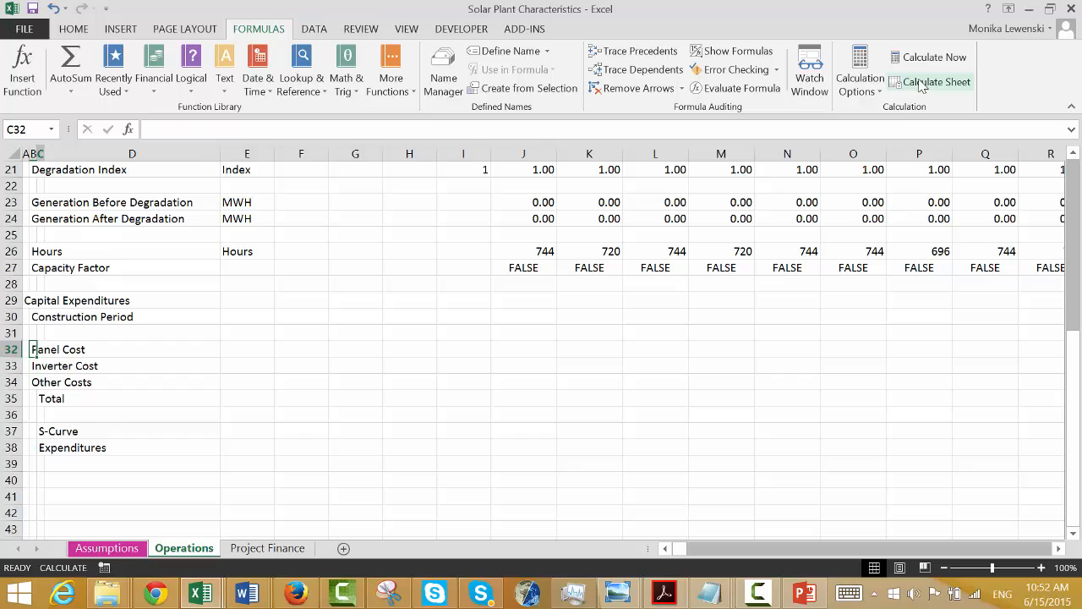
{"action": "key", "text": "Right"}
{"action": "key", "text": "Right"}
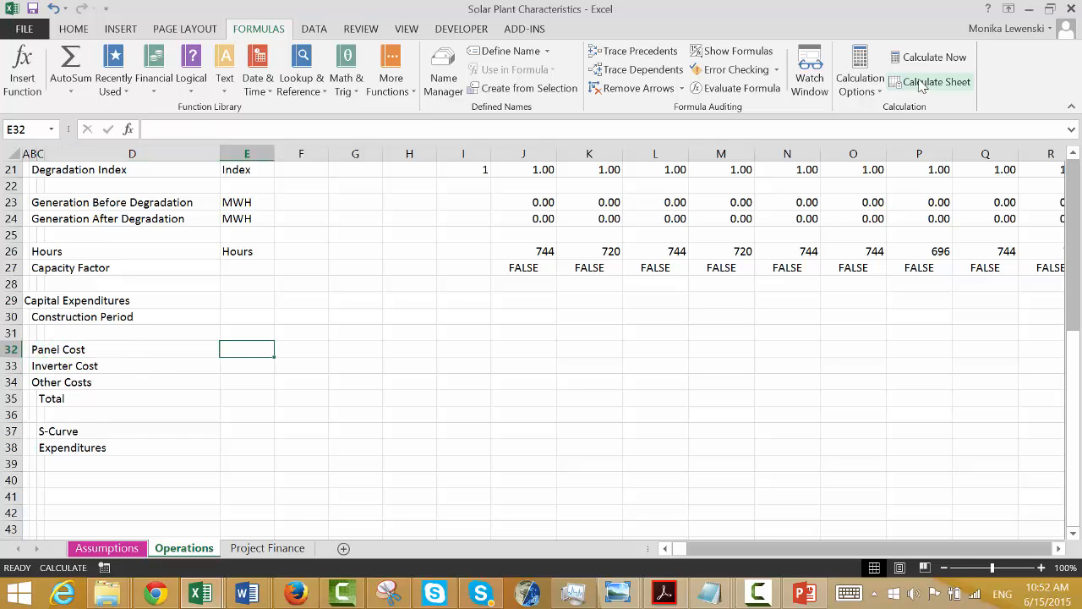
{"action": "type", "text": "USD 000's"}
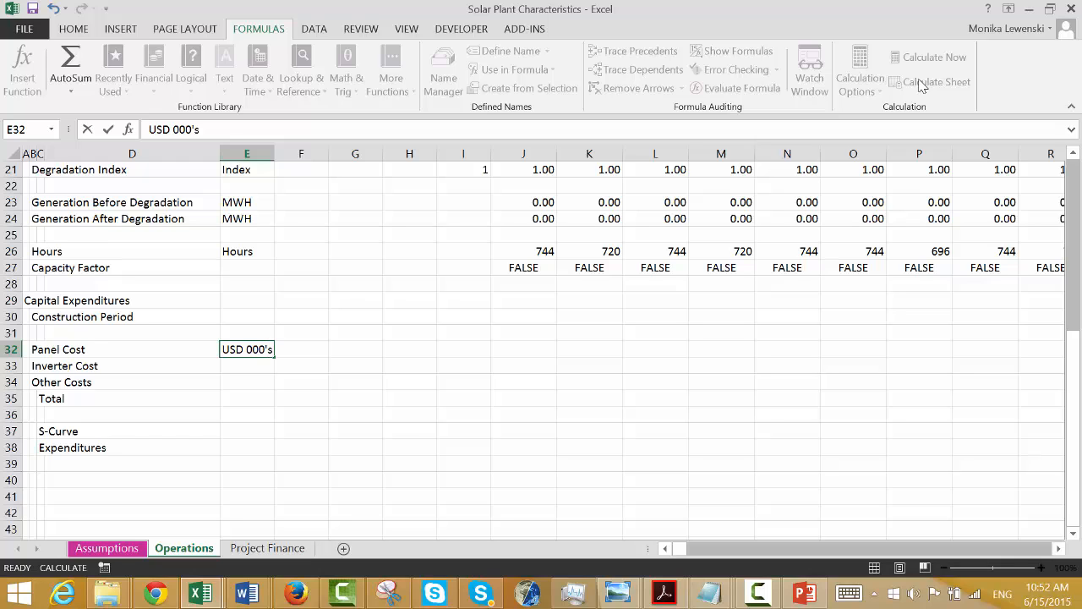
{"action": "key", "text": "Return"}
{"action": "key", "text": "Up"}
{"action": "key", "text": "shift+Down"}
{"action": "key", "text": "shift+Down"}
{"action": "key", "text": "shift+Down"}
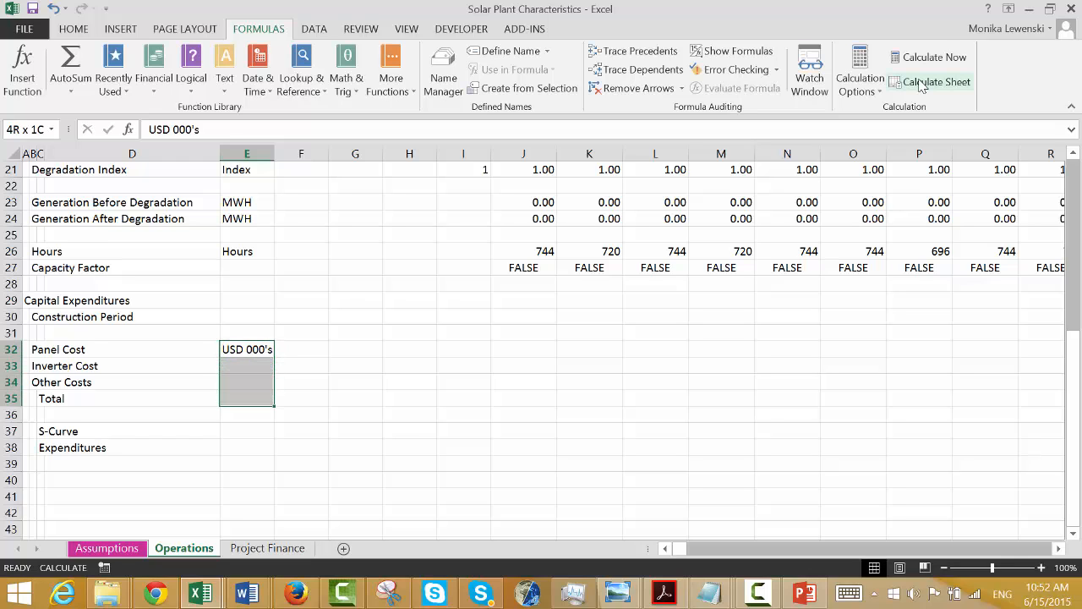
{"action": "key", "text": "ctrl+d"}
Link the Panel Cost amount in F32 to H109 of the Assumptions sheet and fill the formula down to F35.
{"action": "key", "text": "Right"}
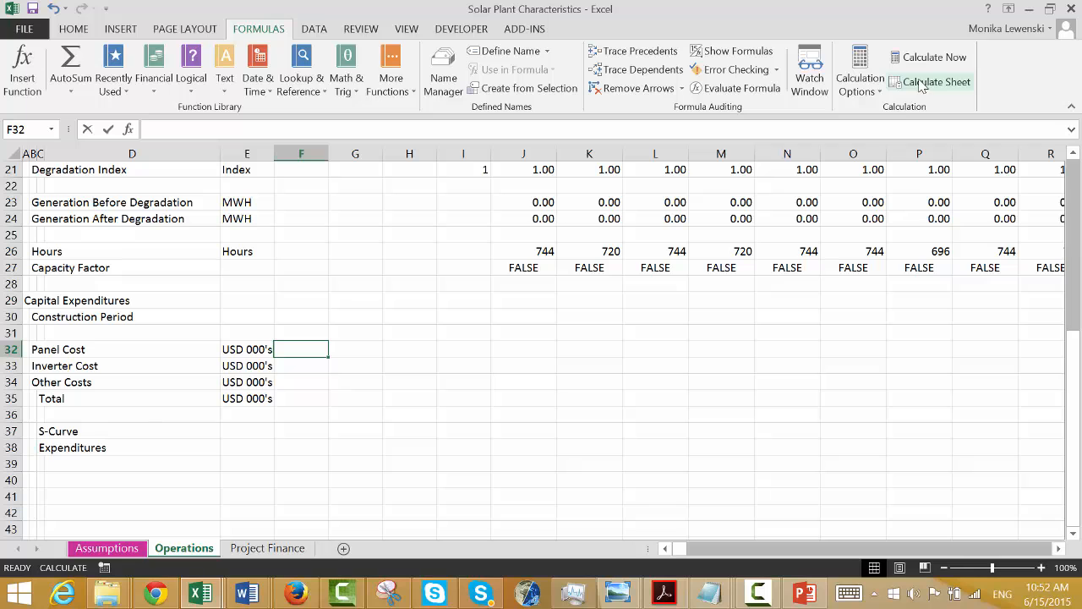
{"action": "type", "text": "="}
{"action": "key", "text": "ctrl+Page_Up"}
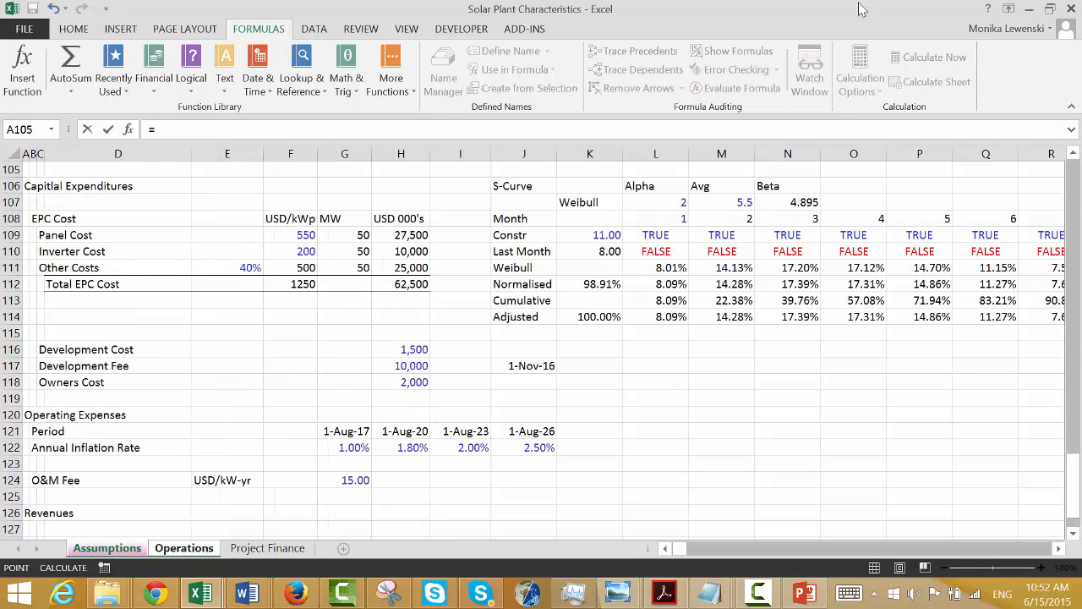
{"action": "left_click", "coordinate": [398, 236]}
{"action": "key", "text": "Return"}
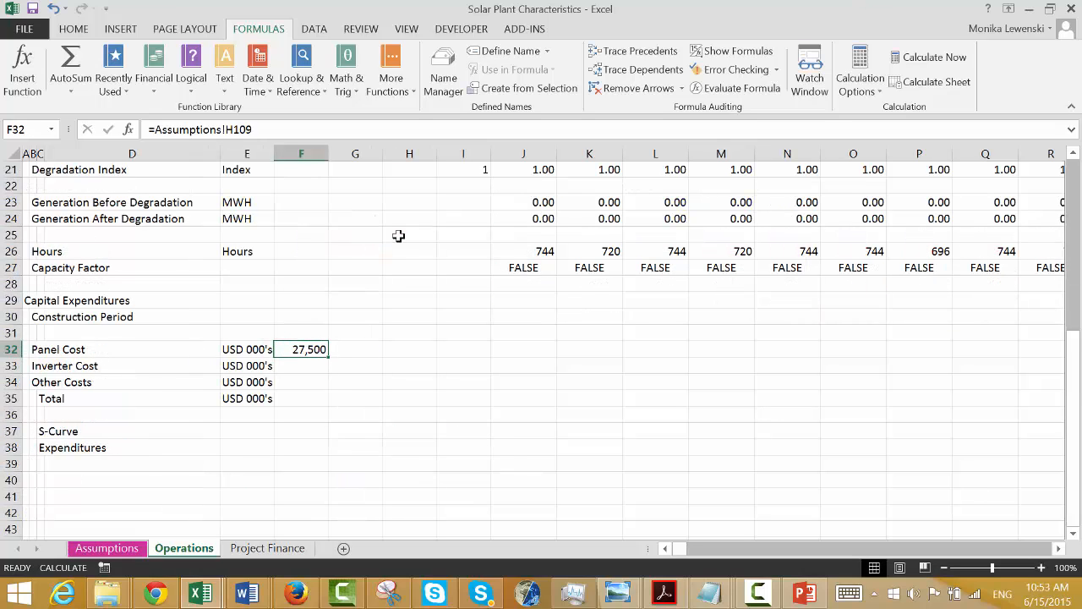
{"action": "key", "text": "shift+Down"}
{"action": "key", "text": "shift+Down"}
{"action": "key", "text": "shift+Down"}
{"action": "key", "text": "ctrl+d"}
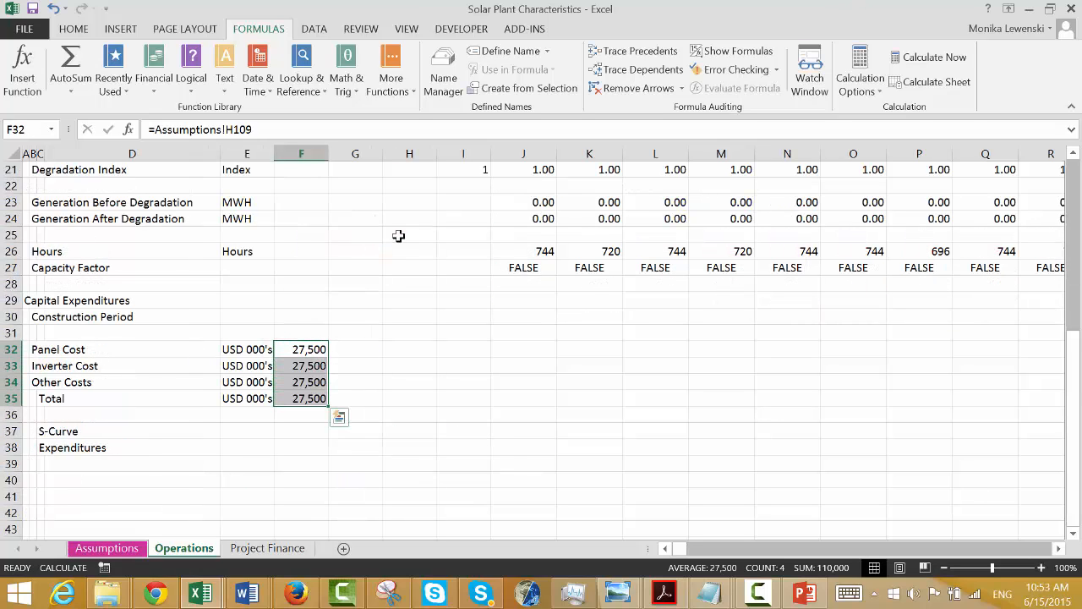
Link the first month's Panel Cost in J32 to the F32 amount with the column locked, as =$F32.
{"action": "key", "text": "Right"}
{"action": "key", "text": "Right"}
{"action": "key", "text": "Right"}
{"action": "key", "text": "Right"}
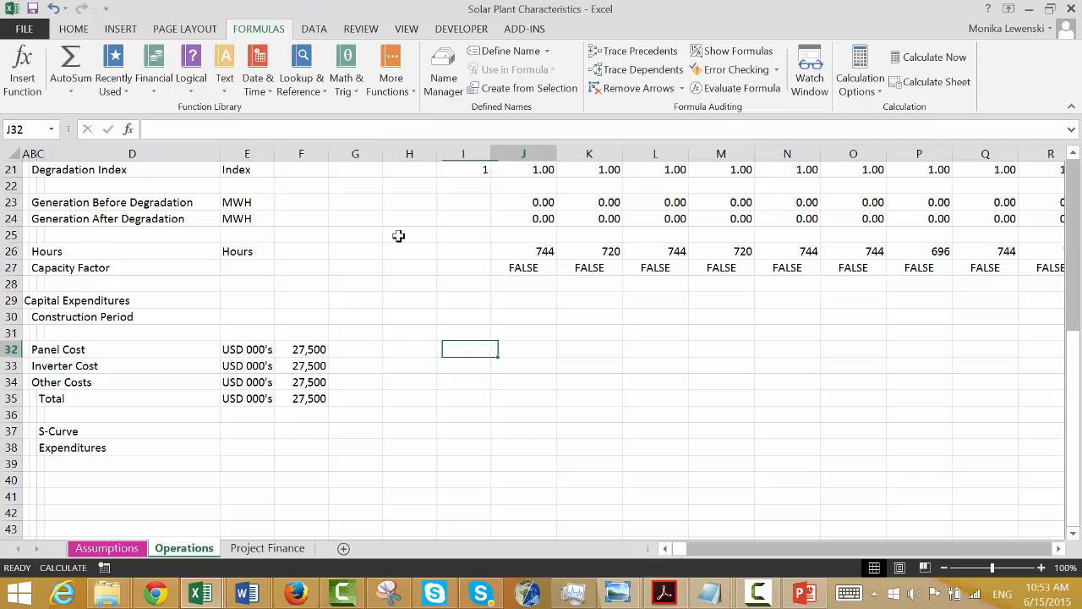
{"action": "type", "text": "="}
{"action": "key", "text": "Left"}
{"action": "key", "text": "Left"}
{"action": "key", "text": "Left"}
{"action": "key", "text": "Left"}
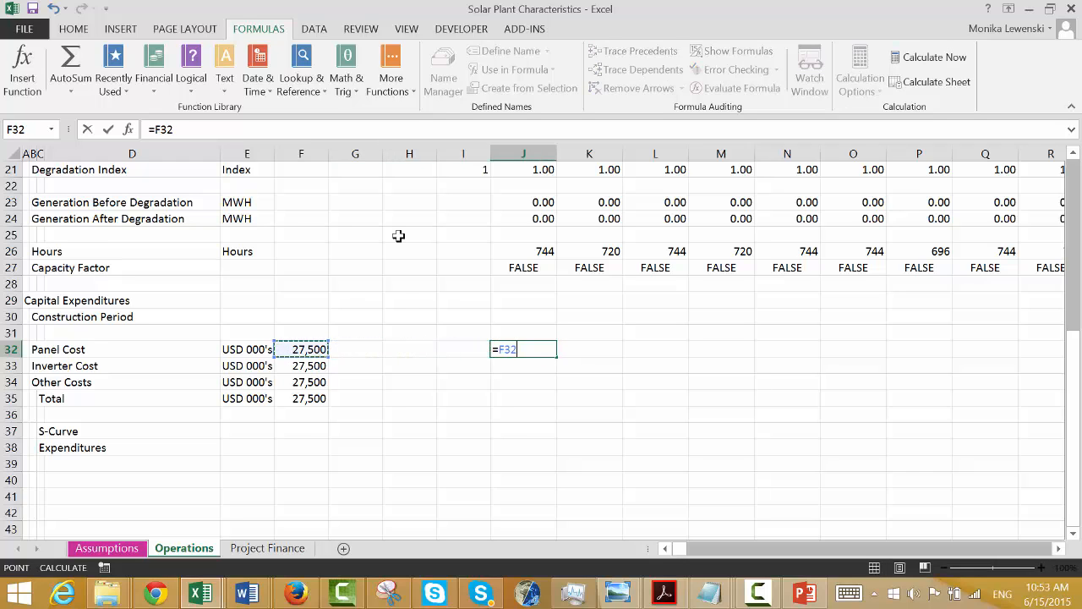
{"action": "key", "text": "F4"}
{"action": "key", "text": "F4"}
{"action": "key", "text": "ctrl+Return"}
Fill the J32 cost formula down through the Total row in J35 and across all months of the timeline.
{"action": "key", "text": "shift+Down"}
{"action": "key", "text": "shift+Down"}
{"action": "key", "text": "shift+Down"}
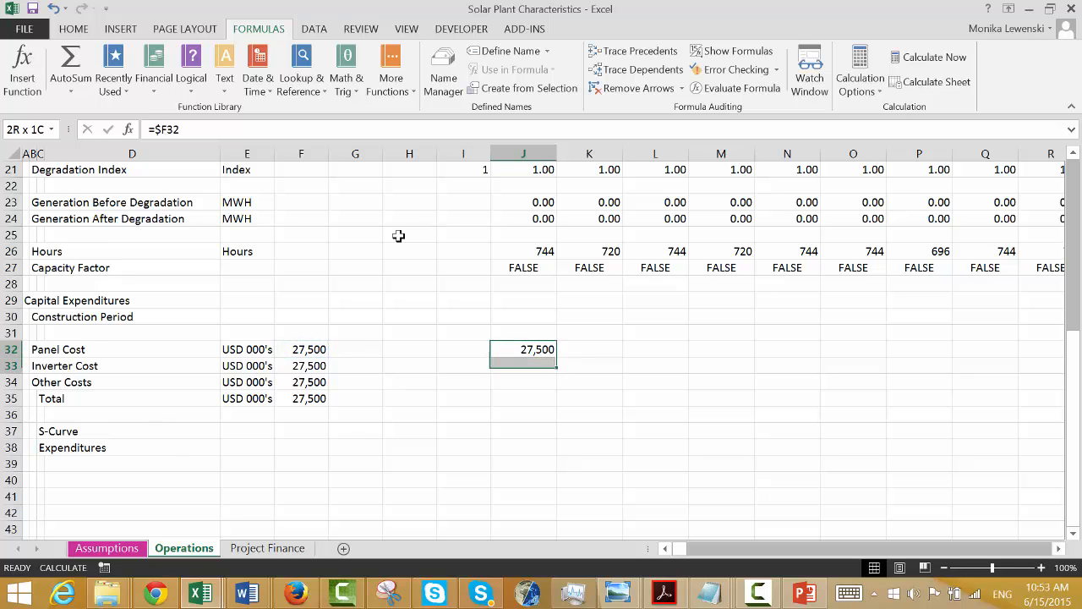
{"action": "key", "text": "ctrl+d"}
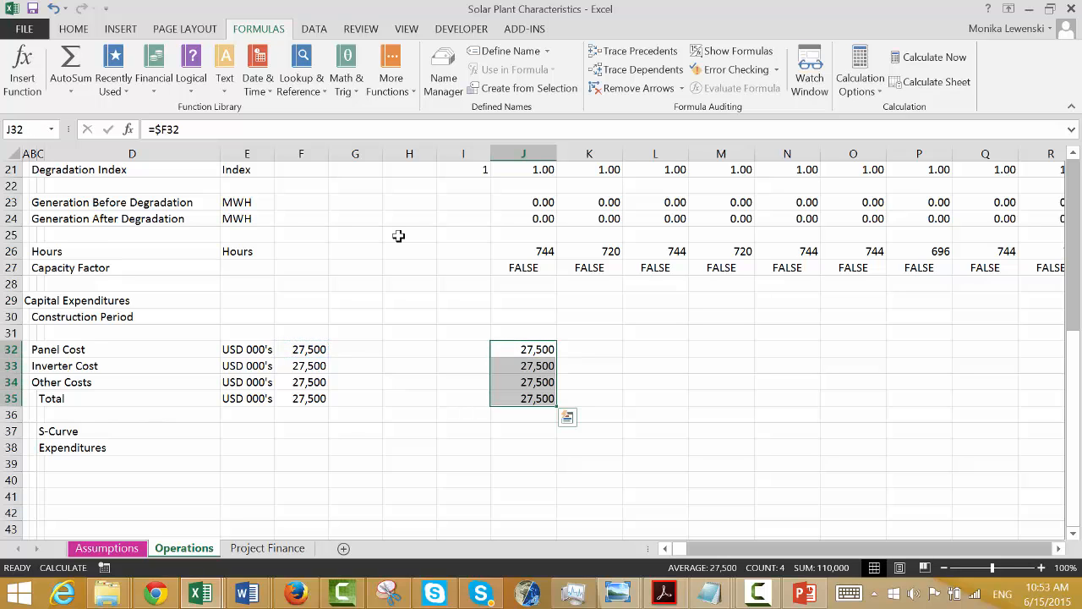
{"action": "key", "text": "ctrl+shift+r"}
Enter the running Construction Period counter =I30+J13 in J30, adding the Construction Switch to the prior month's count.
{"action": "key", "text": "Down"}
{"action": "key", "text": "Down"}
{"action": "key", "text": "Down"}
{"action": "key", "text": "Down"}
{"action": "key", "text": "Down"}
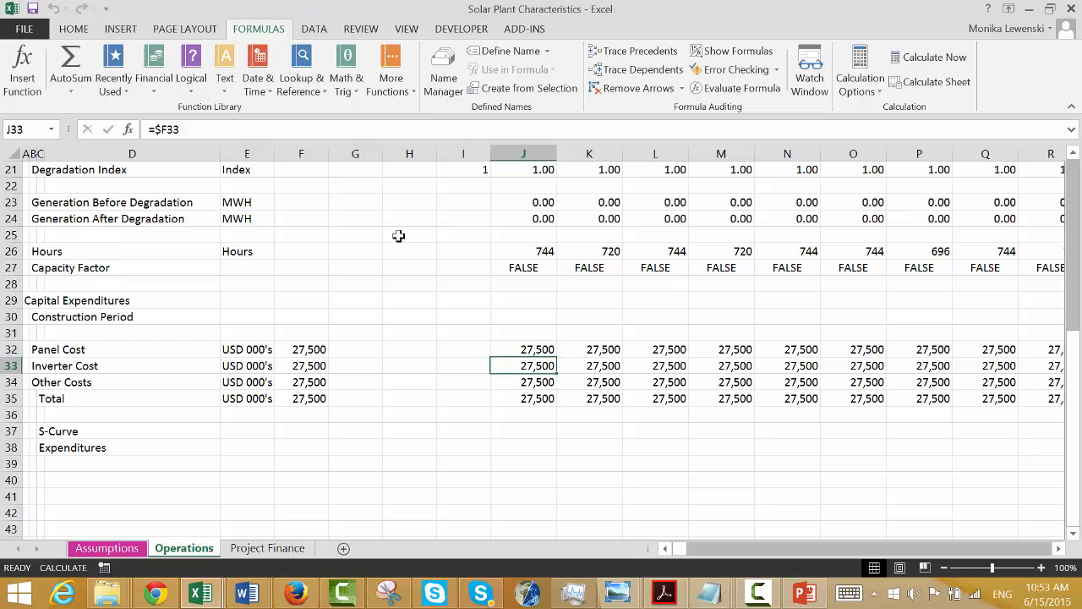
{"action": "key", "text": "Left"}
{"action": "key", "text": "Left"}
{"action": "key", "text": "Left"}
{"action": "key", "text": "Left"}
{"action": "key", "text": "Left"}
{"action": "key", "text": "Left"}
{"action": "key", "text": "Left"}
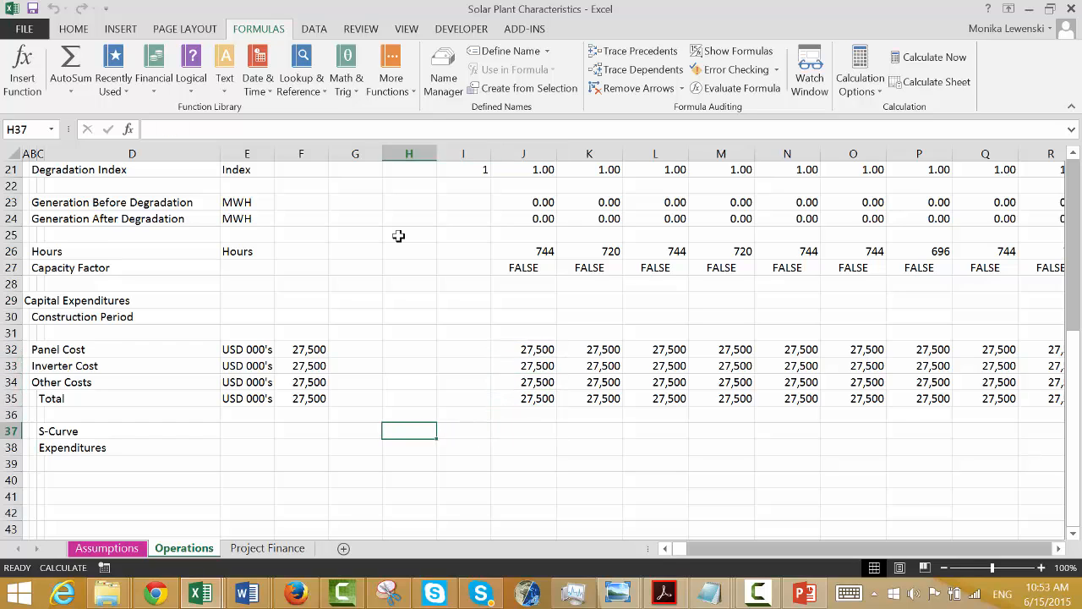
{"action": "key", "text": "Right"}
{"action": "key", "text": "Right"}
{"action": "key", "text": "Up"}
{"action": "key", "text": "Up"}
{"action": "key", "text": "Up"}
{"action": "key", "text": "Up"}
{"action": "key", "text": "Up"}
{"action": "key", "text": "Up"}
{"action": "key", "text": "Up"}
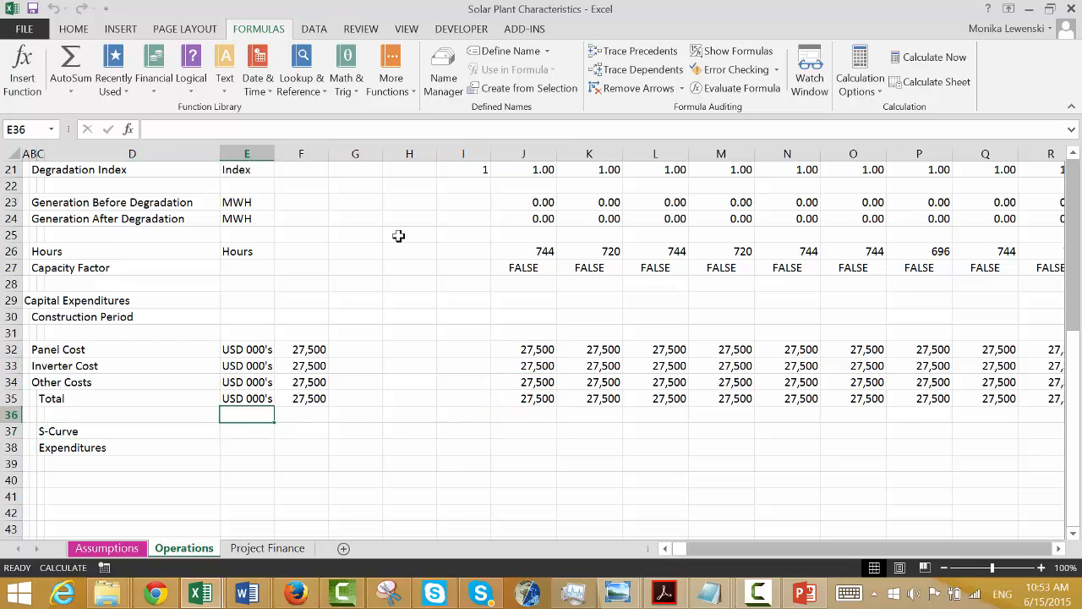
{"action": "key", "text": "Right"}
{"action": "key", "text": "Right"}
{"action": "key", "text": "Right"}
{"action": "key", "text": "Right"}
{"action": "key", "text": "Right"}
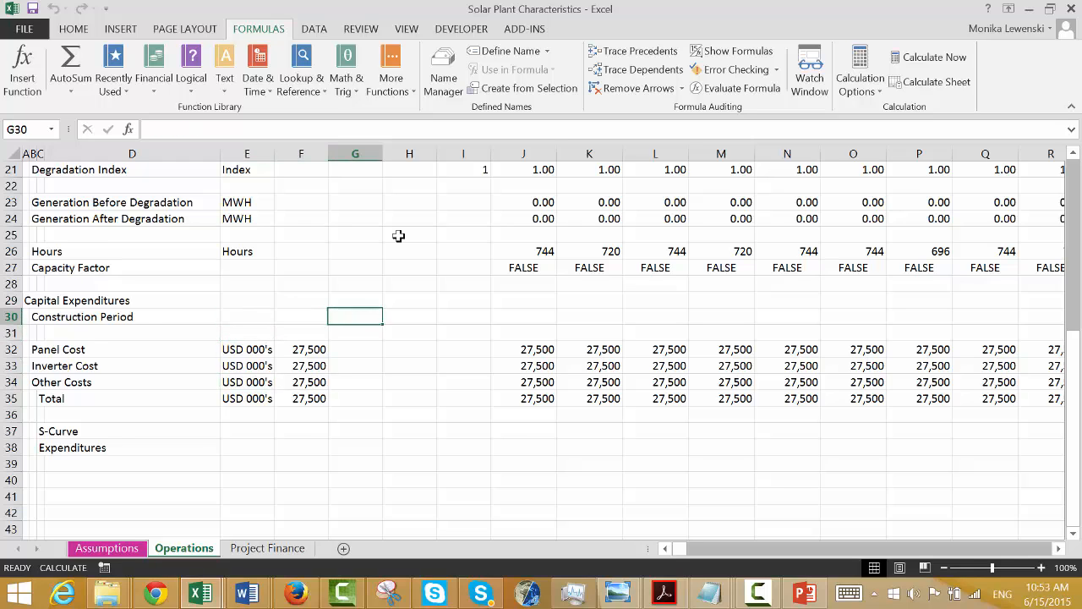
{"action": "type", "text": "="}
{"action": "key", "text": "Left"}
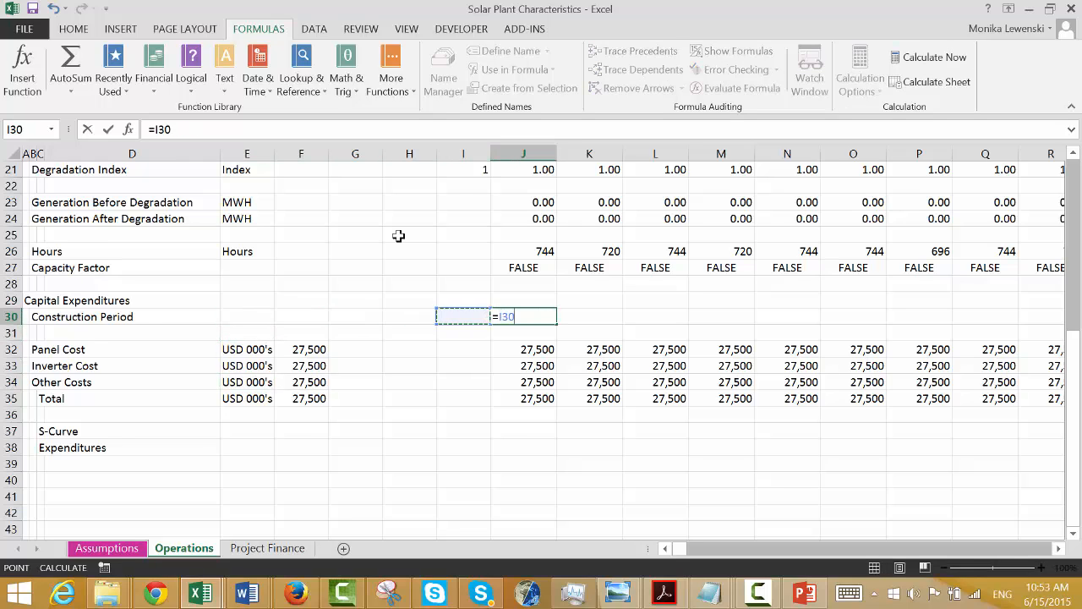
{"action": "type", "text": "+"}
{"action": "key", "text": "Up"}
{"action": "key", "text": "Up"}
{"action": "key", "text": "Up"}
{"action": "key", "text": "Up"}
{"action": "key", "text": "Up"}
{"action": "key", "text": "Up"}
{"action": "key", "text": "Up"}
{"action": "key", "text": "Up"}
{"action": "key", "text": "Up"}
{"action": "key", "text": "Up"}
{"action": "key", "text": "Up"}
{"action": "key", "text": "Up"}
{"action": "key", "text": "Up"}
{"action": "key", "text": "Up"}
{"action": "key", "text": "Up"}
{"action": "key", "text": "Up"}
{"action": "key", "text": "Up"}
{"action": "key", "text": "Up"}
{"action": "key", "text": "Up"}
{"action": "key", "text": "Up"}
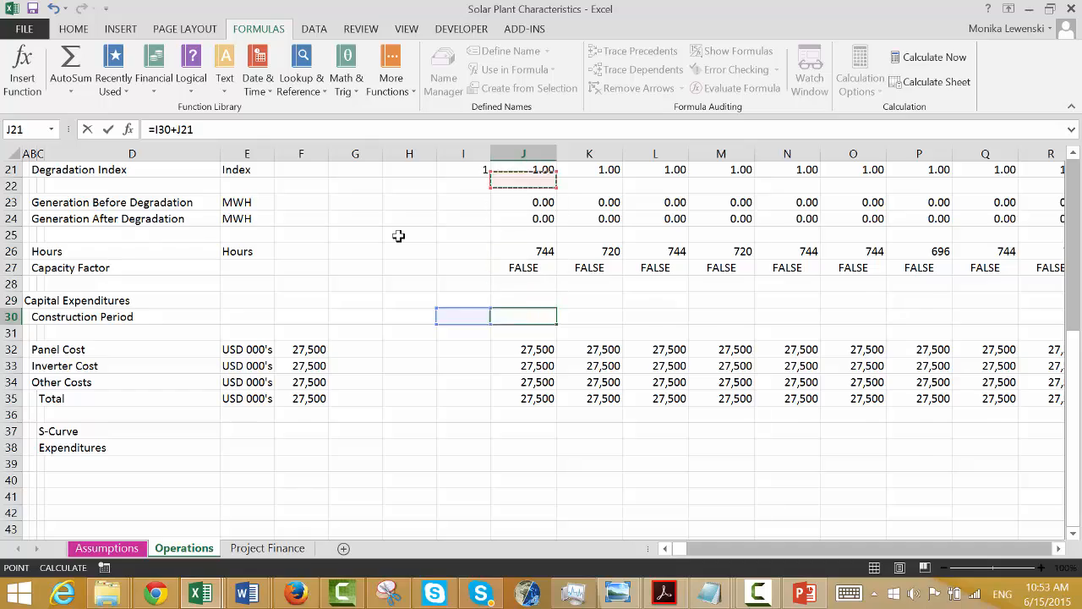
{"action": "key", "text": "Up"}
{"action": "key", "text": "Up"}
{"action": "key", "text": "Up"}
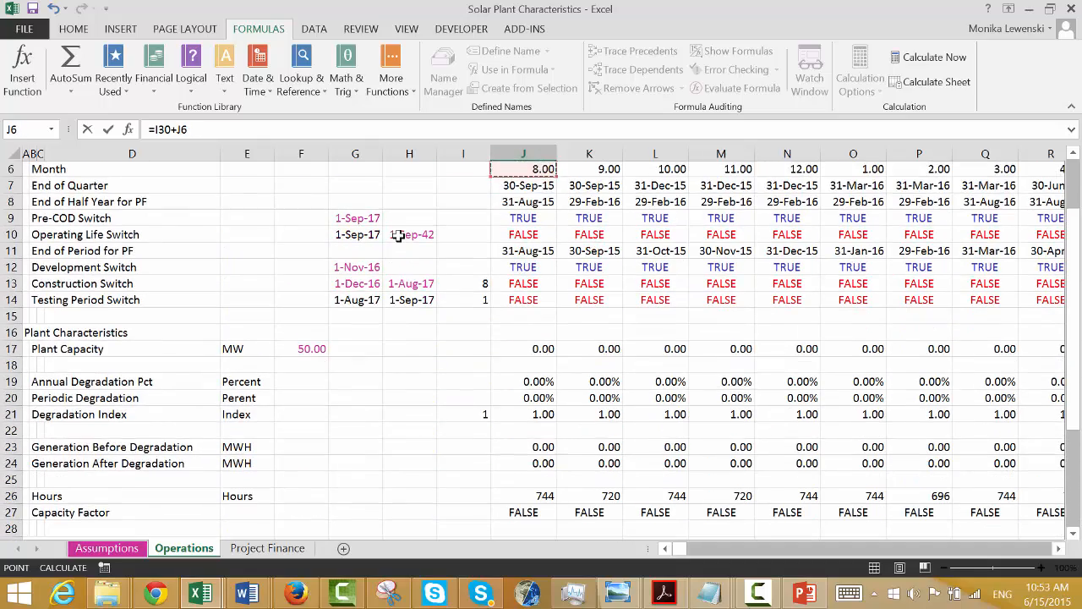
{"action": "key", "text": "Down"}
{"action": "key", "text": "Down"}
{"action": "key", "text": "Down"}
{"action": "key", "text": "Down"}
{"action": "key", "text": "Down"}
{"action": "key", "text": "Down"}
{"action": "key", "text": "Down"}
{"action": "key", "text": "Return"}
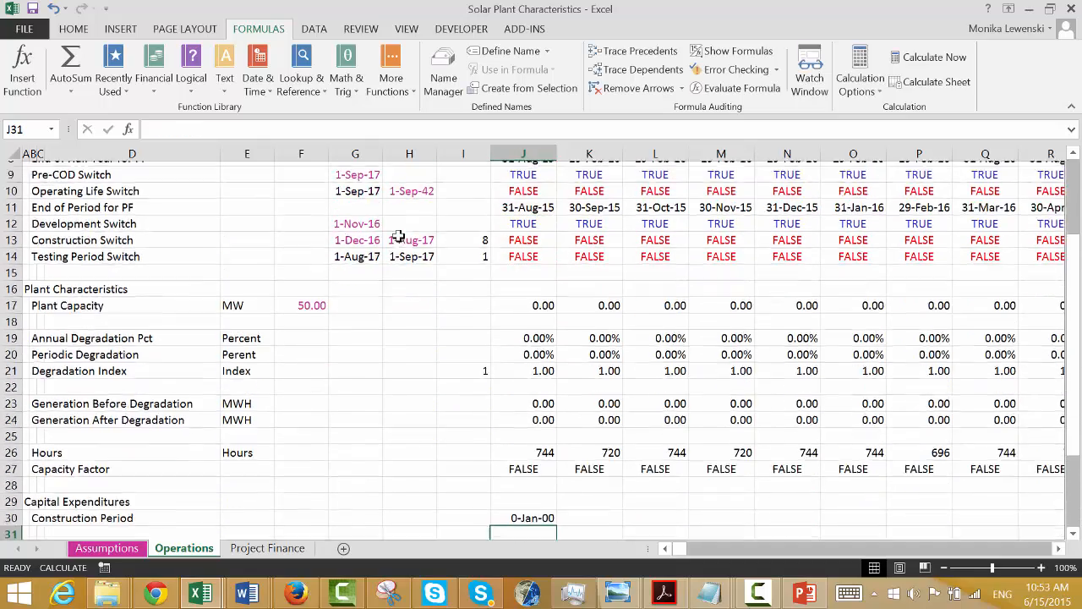
Fill the Construction Period formula from J30 across the whole timeline and recalculate the sheet.
{"action": "key", "text": "Up"}
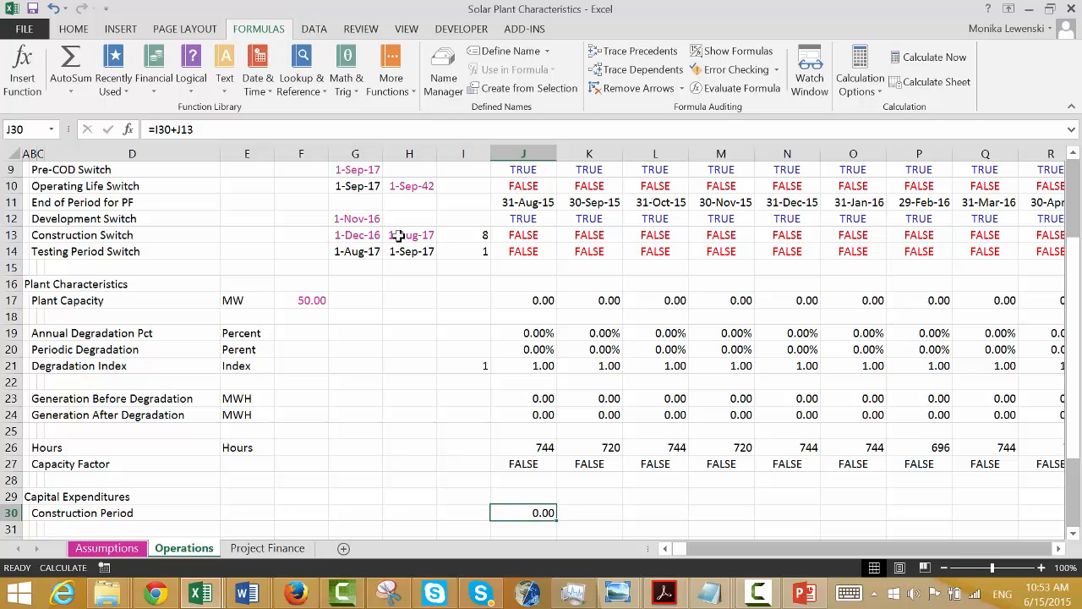
{"action": "key", "text": "ctrl+shift+r"}
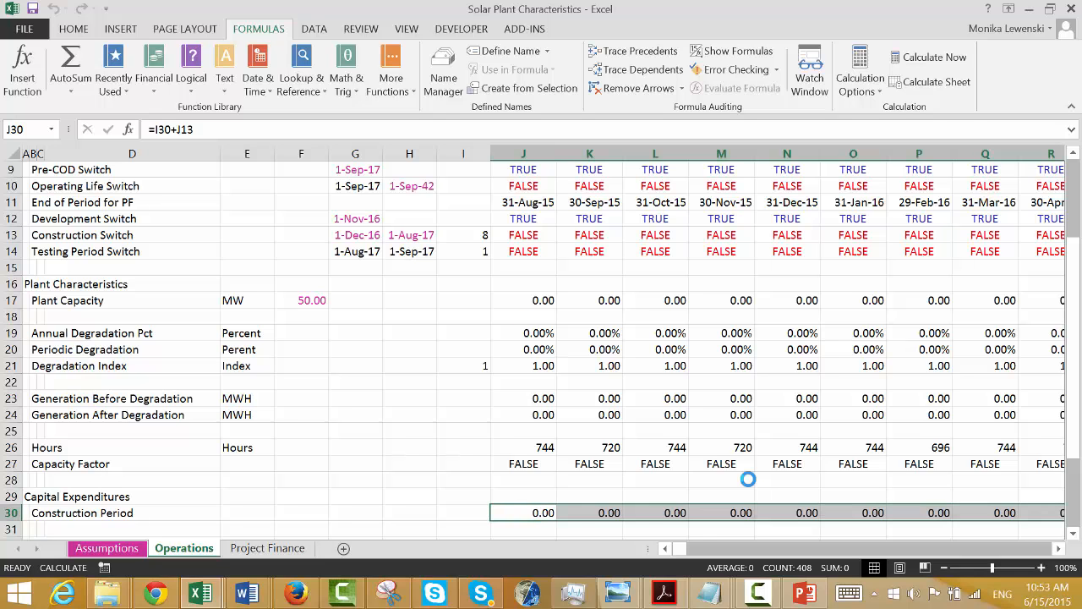
{"action": "key", "text": "Down"}
{"action": "key", "text": "Down"}
{"action": "key", "text": "Down"}
{"action": "key", "text": "Down"}
{"action": "key", "text": "Down"}
{"action": "key", "text": "Down"}
{"action": "key", "text": "Down"}
{"action": "key", "text": "Down"}
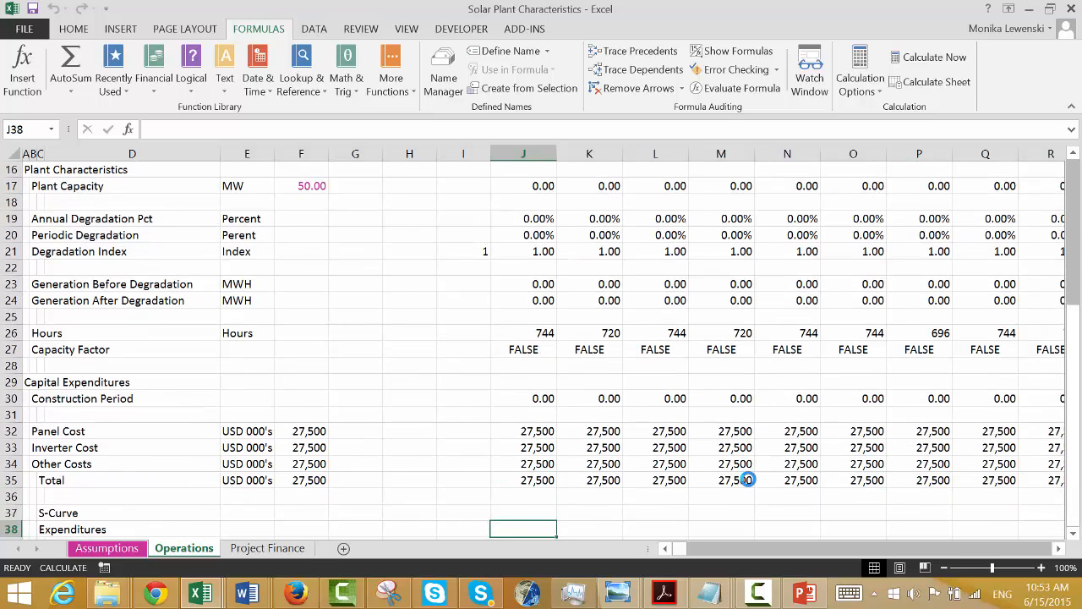
{"action": "key", "text": "Up"}
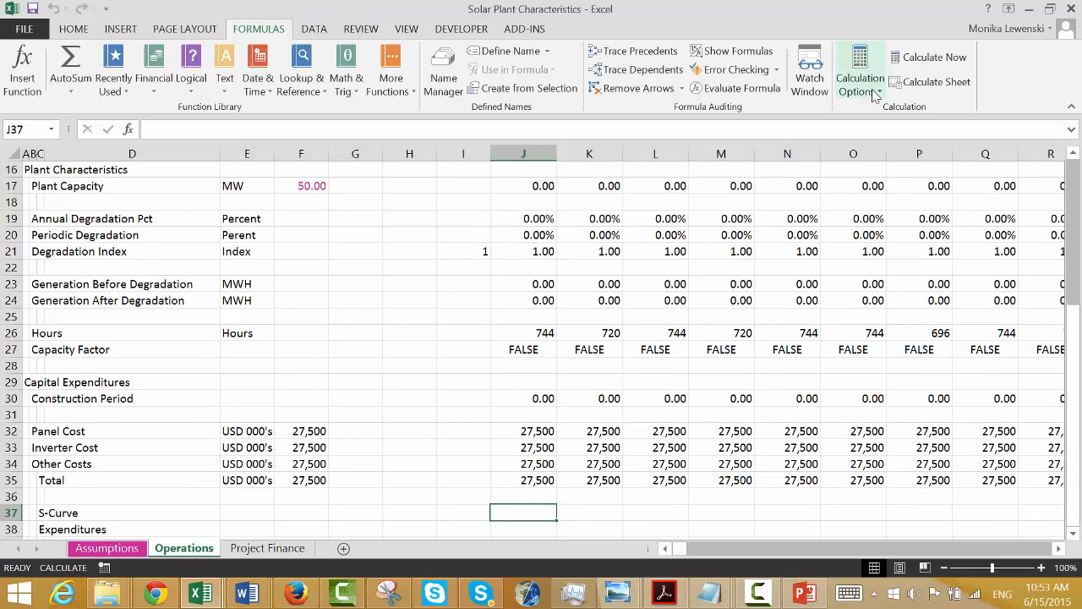
{"action": "left_click", "coordinate": [906, 85]}
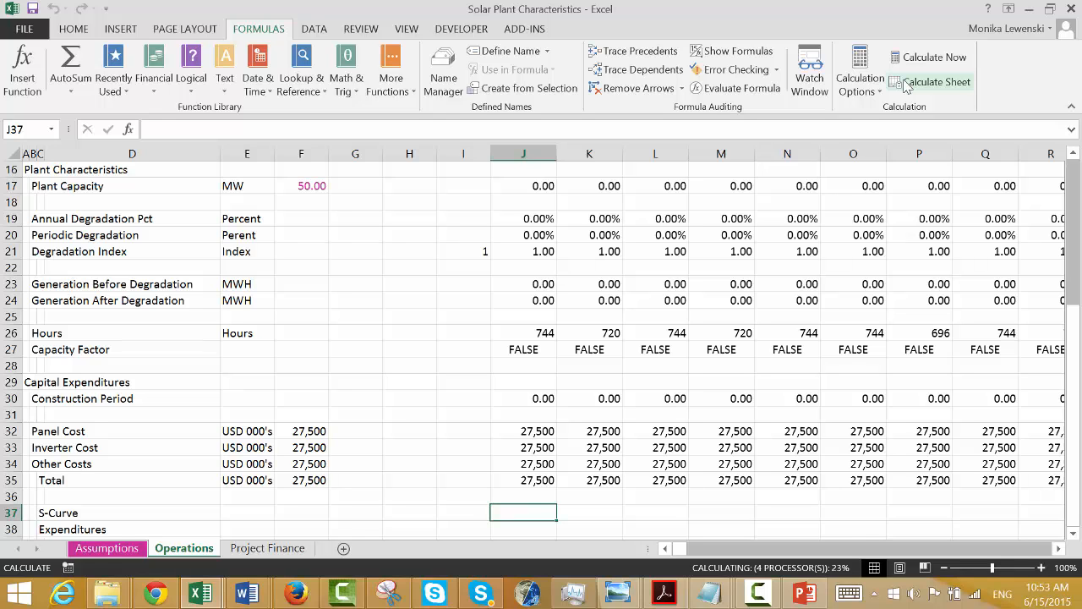
Examine the Construction Period counter in row 30 and the monthly cost rows from the pre-construction months past column AI.
{"action": "key", "text": "Right"}
{"action": "key", "text": "Right"}
{"action": "key", "text": "Right"}
{"action": "key", "text": "Right"}
{"action": "key", "text": "Right"}
{"action": "key", "text": "Right"}
{"action": "key", "text": "Right"}
{"action": "key", "text": "Right"}
{"action": "key", "text": "Right"}
{"action": "key", "text": "Right"}
{"action": "key", "text": "Right"}
{"action": "key", "text": "Right"}
{"action": "key", "text": "Right"}
{"action": "key", "text": "Right"}
{"action": "key", "text": "Right"}
{"action": "key", "text": "Right"}
{"action": "key", "text": "Right"}
{"action": "key", "text": "Right"}
{"action": "key", "text": "Right"}
{"action": "key", "text": "Right"}
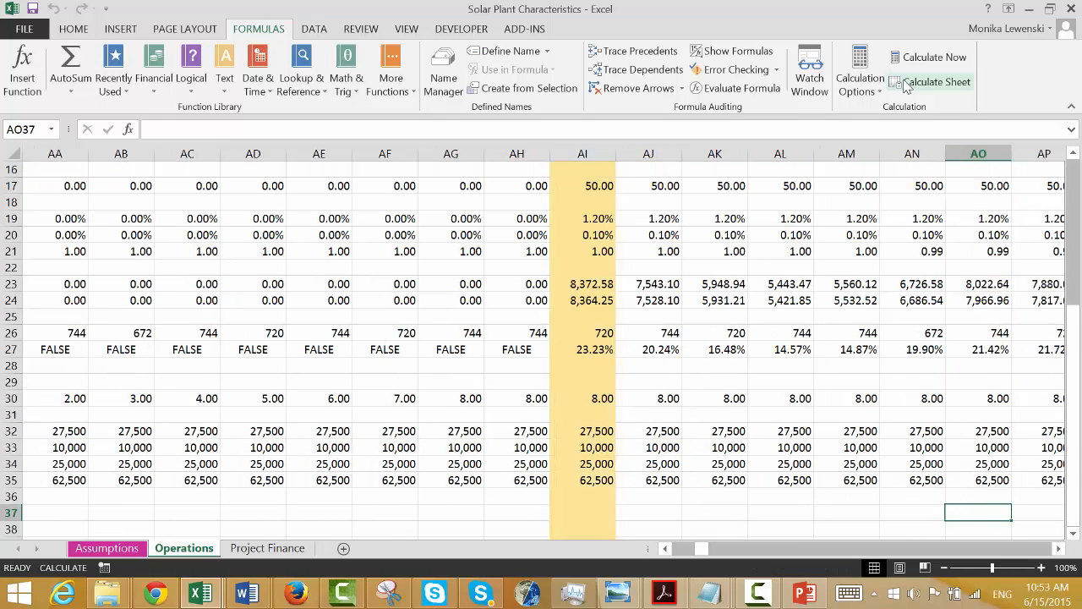
{"action": "key", "text": "Left"}
{"action": "key", "text": "Left"}
{"action": "key", "text": "Left"}
{"action": "key", "text": "Left"}
{"action": "key", "text": "Left"}
{"action": "key", "text": "Left"}
{"action": "key", "text": "Left"}
{"action": "key", "text": "Left"}
{"action": "key", "text": "Left"}
{"action": "key", "text": "Left"}
{"action": "key", "text": "Left"}
{"action": "key", "text": "Left"}
{"action": "key", "text": "Left"}
{"action": "key", "text": "Left"}
{"action": "key", "text": "Left"}
{"action": "key", "text": "Left"}
{"action": "key", "text": "Left"}
{"action": "key", "text": "Left"}
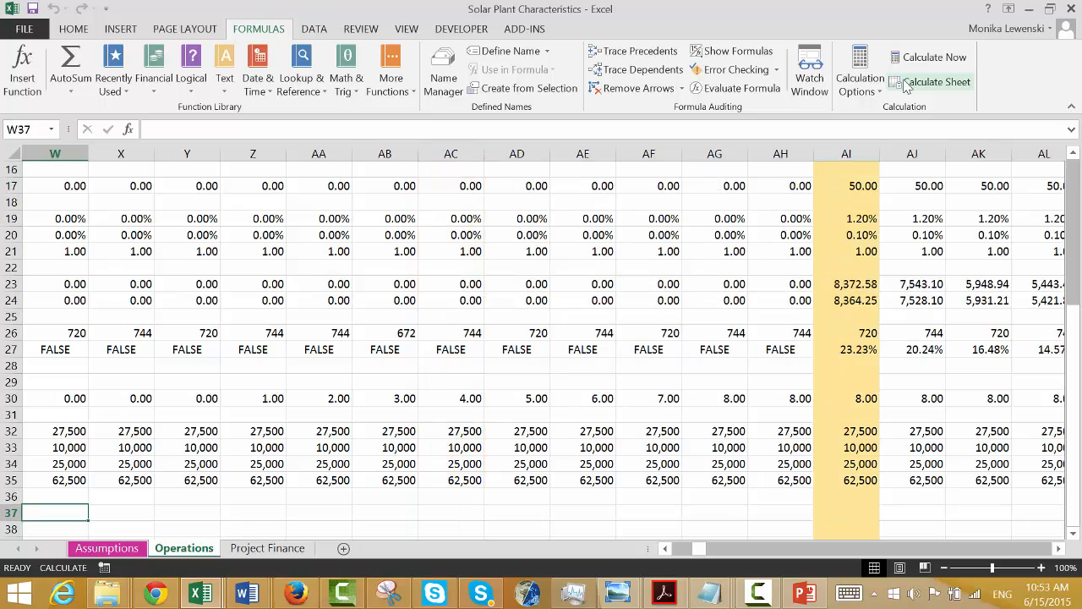
{"action": "key", "text": "Left"}
{"action": "key", "text": "Left"}
{"action": "key", "text": "Right"}
{"action": "key", "text": "Right"}
{"action": "key", "text": "Right"}
{"action": "key", "text": "Right"}
{"action": "key", "text": "Right"}
{"action": "key", "text": "Right"}
{"action": "key", "text": "Right"}
{"action": "key", "text": "Right"}
{"action": "key", "text": "Right"}
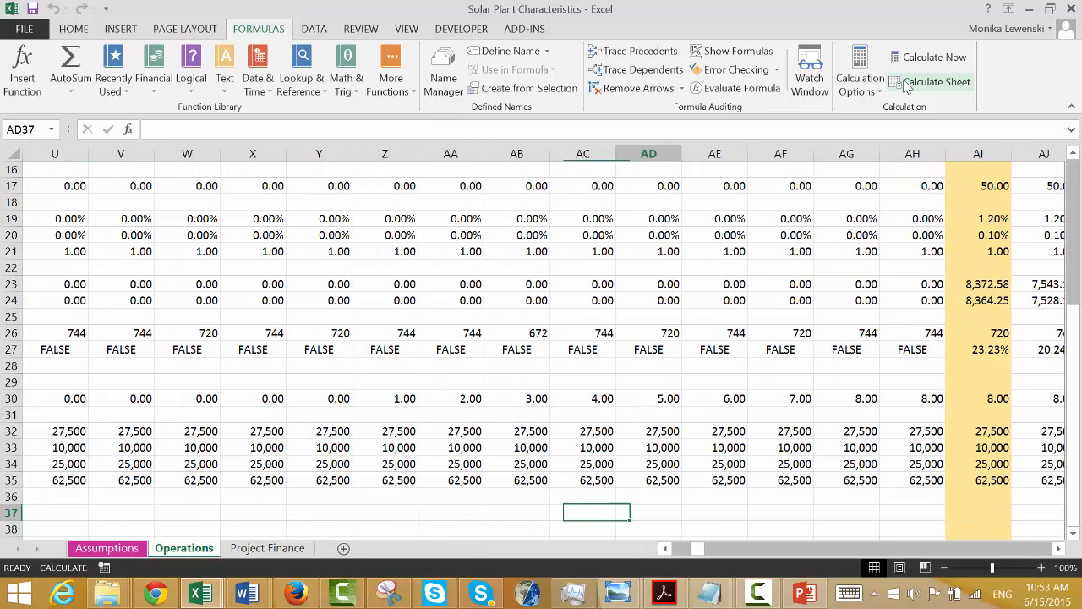
{"action": "key", "text": "Right"}
{"action": "key", "text": "Right"}
{"action": "key", "text": "Right"}
{"action": "key", "text": "Right"}
{"action": "key", "text": "Right"}
{"action": "key", "text": "Left"}
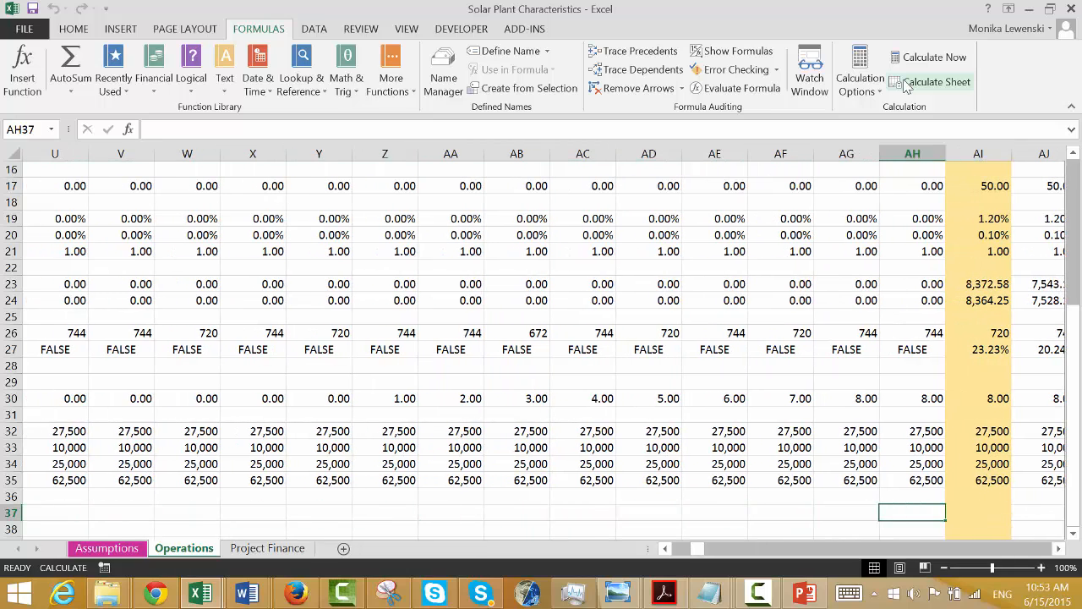
Examine the Construction Period counter and monthly cost rows out to column BB and back to the start of the timeline.
{"action": "key", "text": "Right"}
{"action": "key", "text": "Right"}
{"action": "key", "text": "Right"}
{"action": "key", "text": "Right"}
{"action": "key", "text": "Right"}
{"action": "key", "text": "Right"}
{"action": "key", "text": "Right"}
{"action": "key", "text": "Right"}
{"action": "key", "text": "Right"}
{"action": "key", "text": "Right"}
{"action": "key", "text": "Right"}
{"action": "key", "text": "Right"}
{"action": "key", "text": "Right"}
{"action": "key", "text": "Right"}
{"action": "key", "text": "Right"}
{"action": "key", "text": "Right"}
{"action": "key", "text": "Right"}
{"action": "key", "text": "Right"}
{"action": "key", "text": "Right"}
{"action": "key", "text": "Right"}
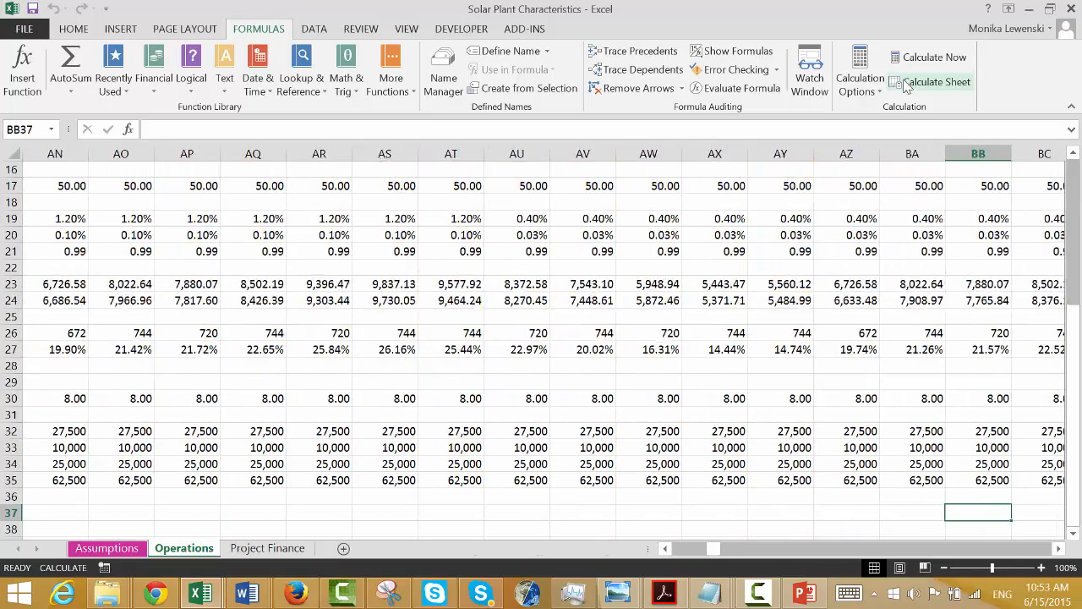
{"action": "key", "text": "Left"}
{"action": "key", "text": "Left"}
{"action": "key", "text": "Left"}
{"action": "key", "text": "Left"}
{"action": "key", "text": "Left"}
{"action": "key", "text": "Left"}
{"action": "key", "text": "Left"}
{"action": "key", "text": "Left"}
{"action": "key", "text": "Left"}
{"action": "key", "text": "Left"}
{"action": "key", "text": "Left"}
{"action": "key", "text": "Left"}
{"action": "key", "text": "Left"}
{"action": "key", "text": "Left"}
{"action": "key", "text": "Left"}
{"action": "key", "text": "Left"}
{"action": "key", "text": "Left"}
{"action": "key", "text": "Left"}
{"action": "key", "text": "Left"}
{"action": "key", "text": "Left"}
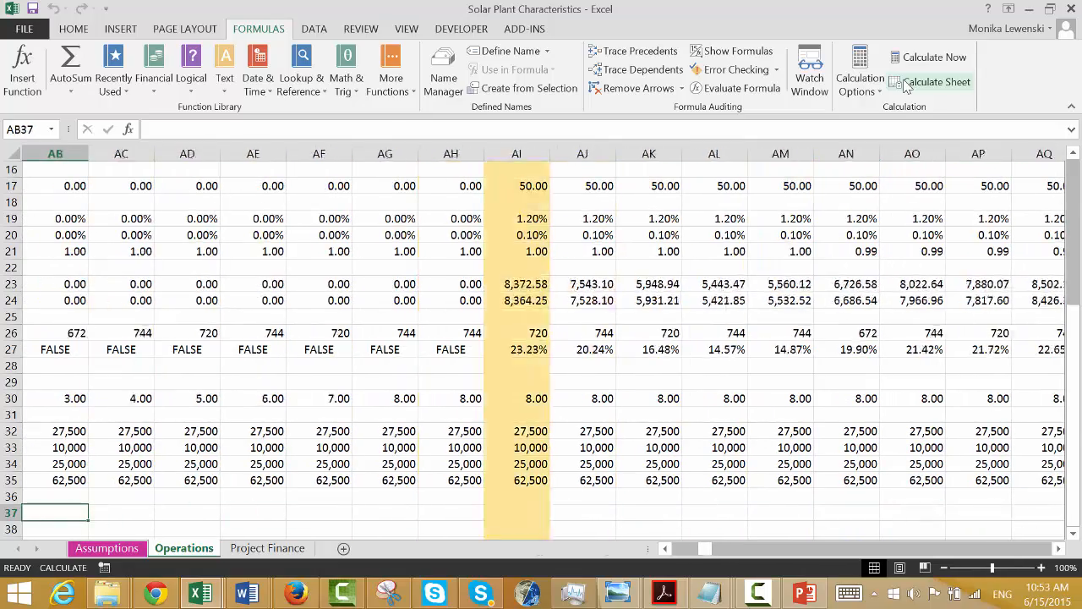
{"action": "key", "text": "Left"}
{"action": "key", "text": "Left"}
{"action": "key", "text": "Left"}
{"action": "key", "text": "Left"}
{"action": "key", "text": "Left"}
{"action": "key", "text": "Left"}
{"action": "key", "text": "Left"}
{"action": "key", "text": "Left"}
{"action": "key", "text": "Left"}
{"action": "key", "text": "Left"}
{"action": "key", "text": "Left"}
{"action": "key", "text": "Left"}
{"action": "key", "text": "Left"}
{"action": "key", "text": "Left"}
{"action": "key", "text": "Left"}
{"action": "key", "text": "Left"}
{"action": "key", "text": "Left"}
{"action": "key", "text": "Left"}
{"action": "key", "text": "Left"}
{"action": "key", "text": "Left"}
Start a lookup_NA formula in the first month's S-Curve cell, J37, and open its function arguments.
{"action": "key", "text": "Right"}
{"action": "key", "text": "Right"}
{"action": "key", "text": "Right"}
{"action": "key", "text": "Right"}
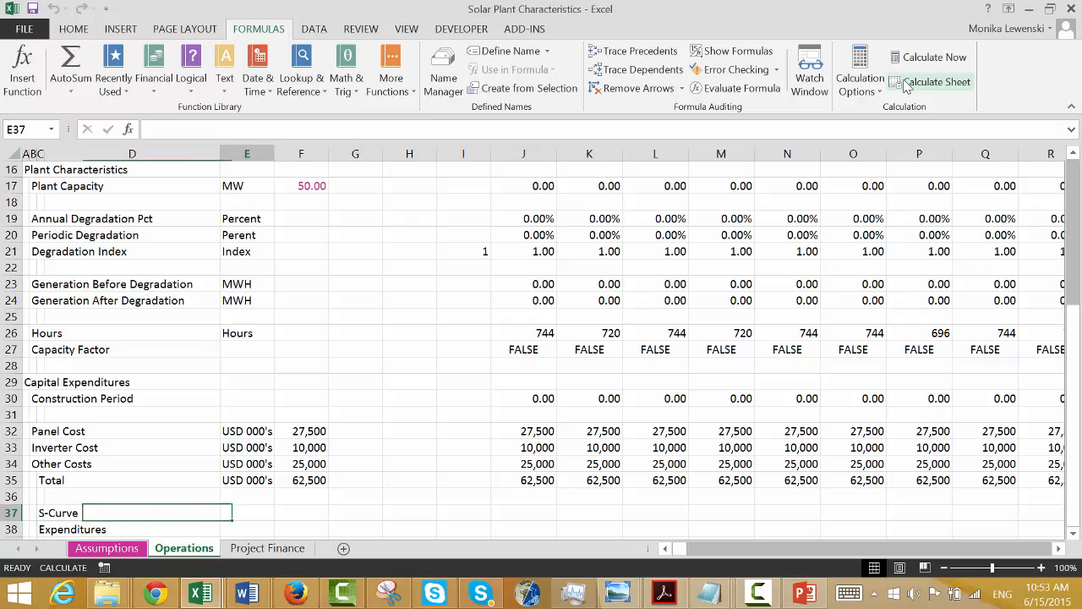
{"action": "key", "text": "Right"}
{"action": "key", "text": "Right"}
{"action": "key", "text": "Right"}
{"action": "key", "text": "Right"}
{"action": "key", "text": "Right"}
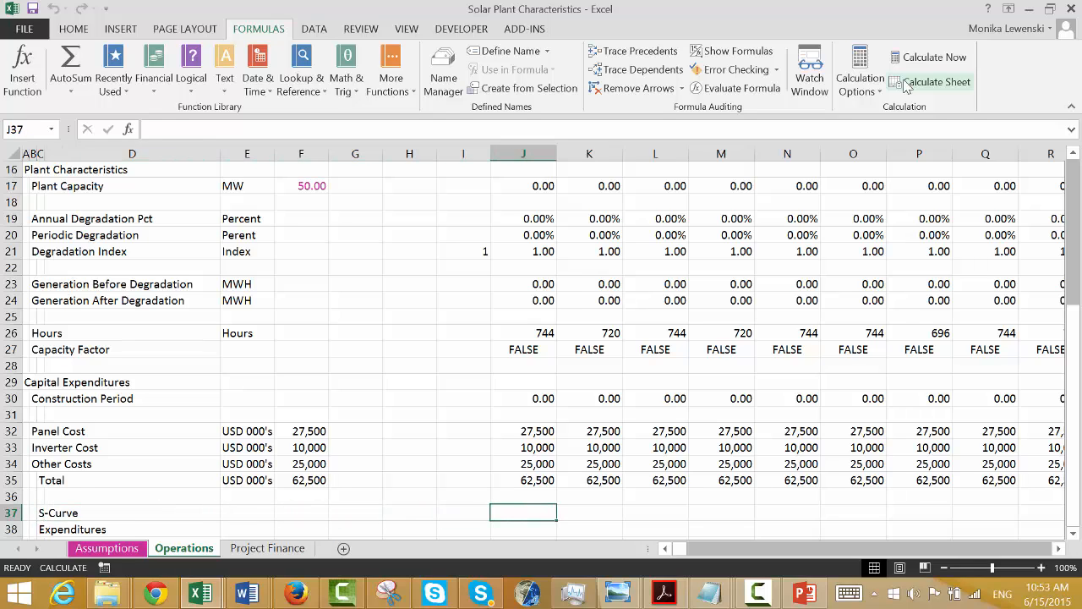
{"action": "type", "text": "="}
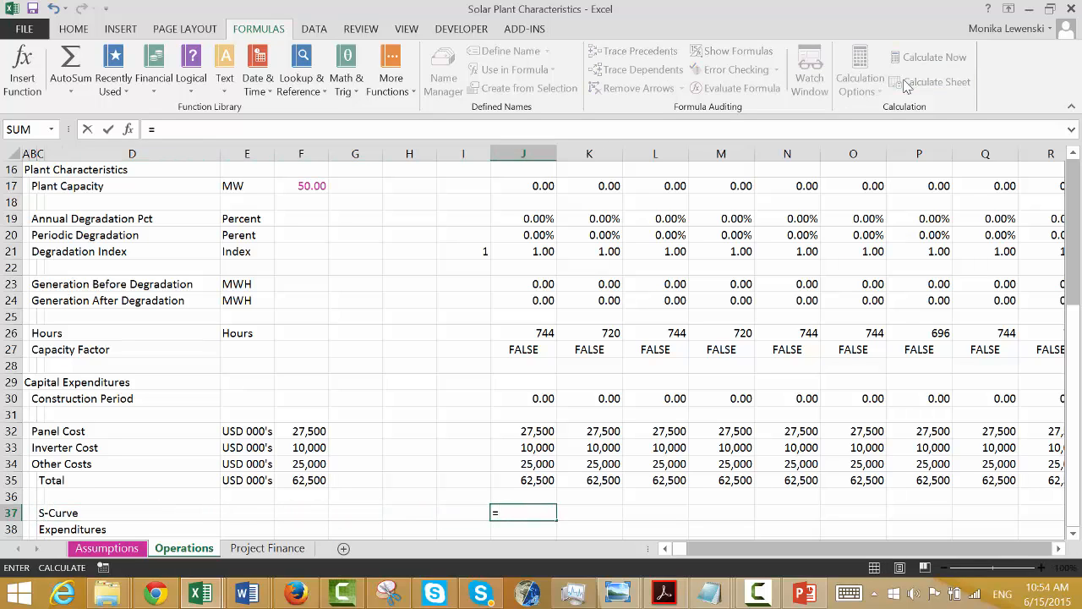
{"action": "type", "text": "lo"}
{"action": "key", "text": "Down"}
{"action": "key", "text": "Down"}
{"action": "key", "text": "Down"}
{"action": "key", "text": "Down"}
{"action": "key", "text": "Down"}
{"action": "key", "text": "Down"}
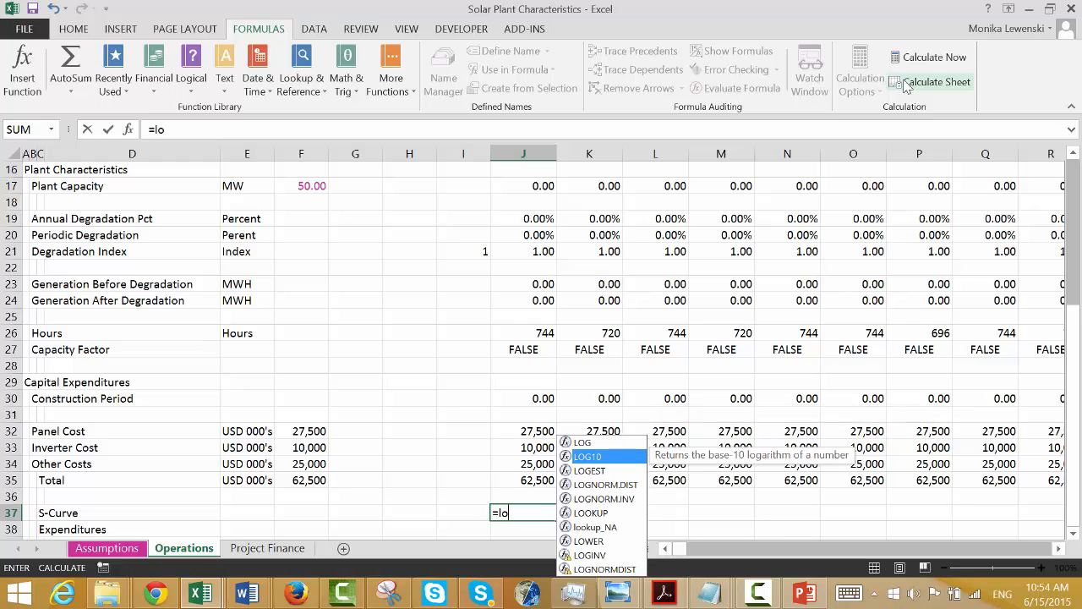
{"action": "key", "text": "Escape"}
{"action": "key", "text": "Tab"}
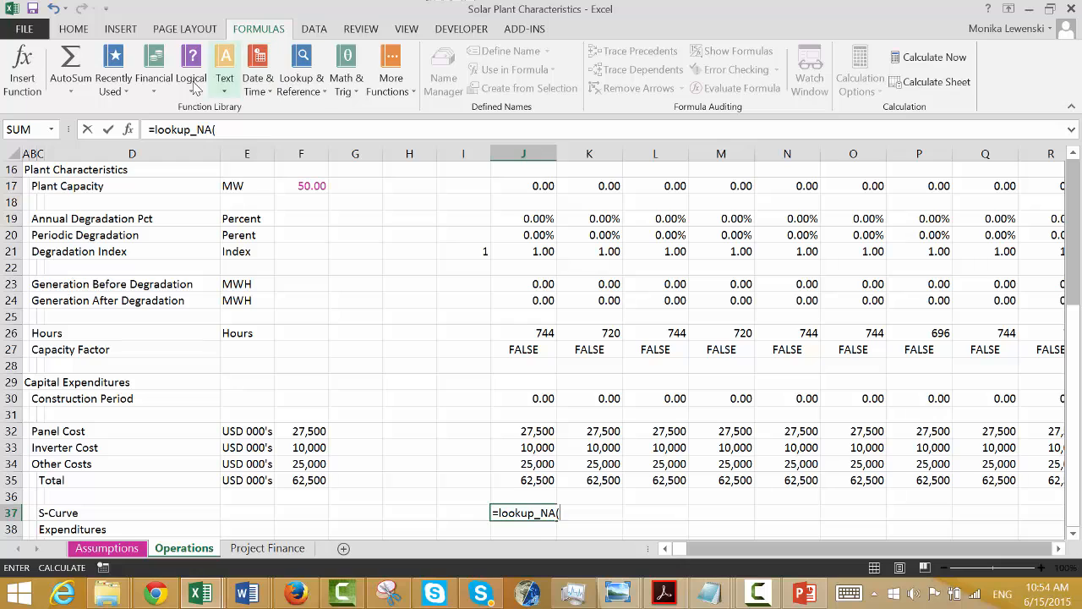
{"action": "type", "text": ")"}
{"action": "left_click", "coordinate": [130, 137]}
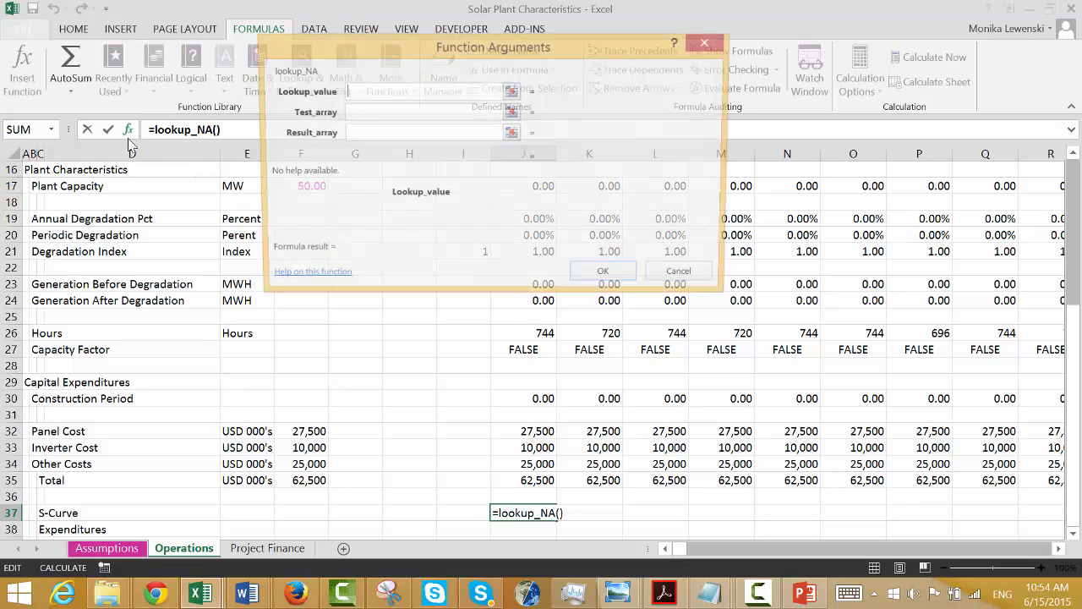
Try to look up J30 in Assumptions row 108 and return row 114 with =lookup_NA(J30,Assumptions!108:108,Assumptions!114:114) in J37.
{"action": "left_click", "coordinate": [512, 92]}
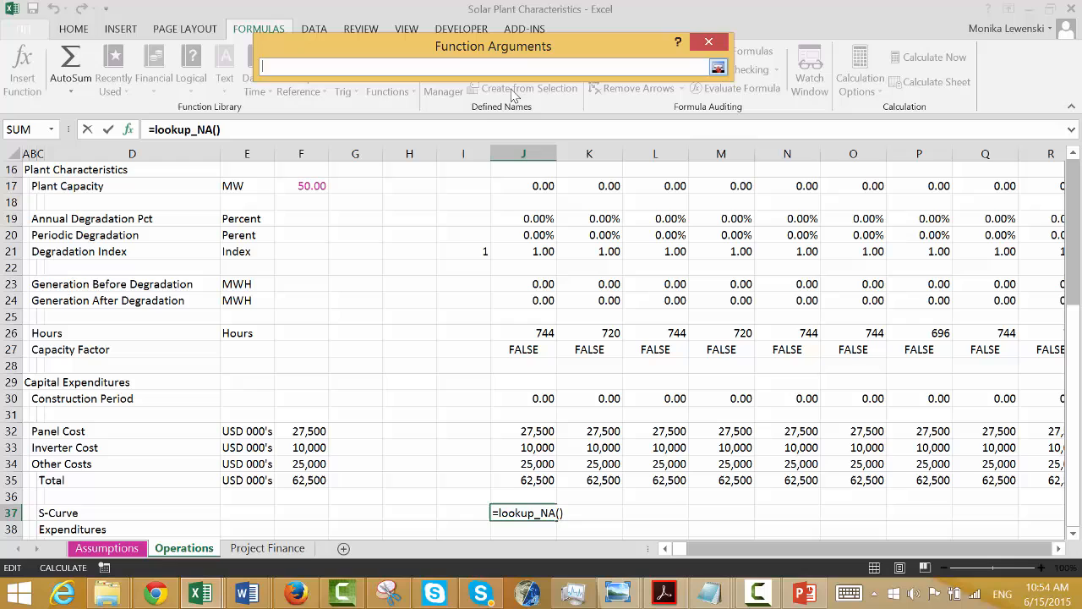
{"action": "left_click", "coordinate": [525, 396]}
{"action": "key", "text": "Return"}
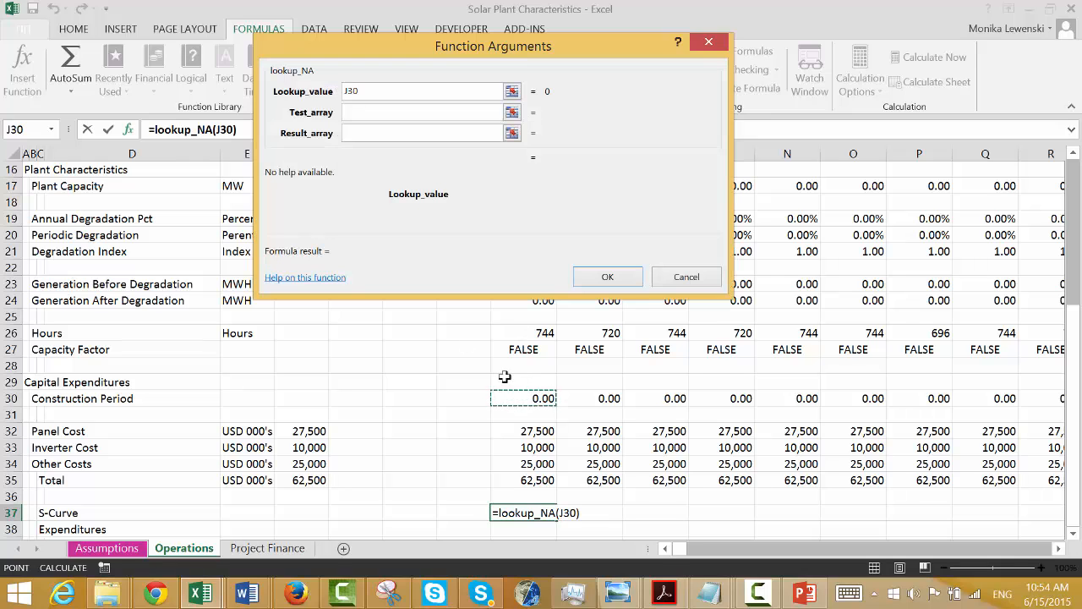
{"action": "left_click", "coordinate": [512, 112]}
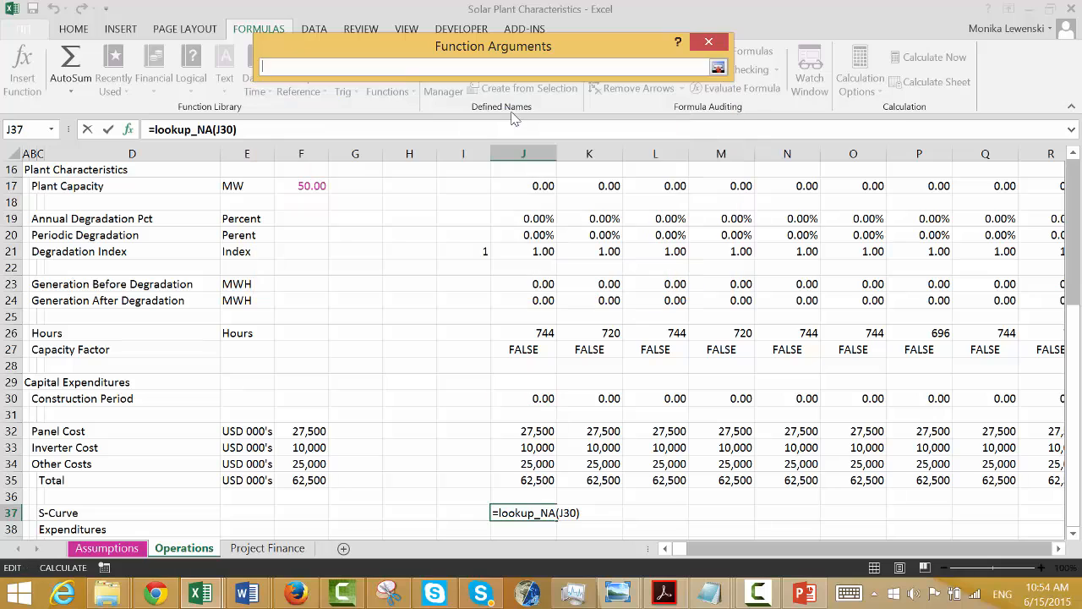
{"action": "left_click", "coordinate": [108, 549]}
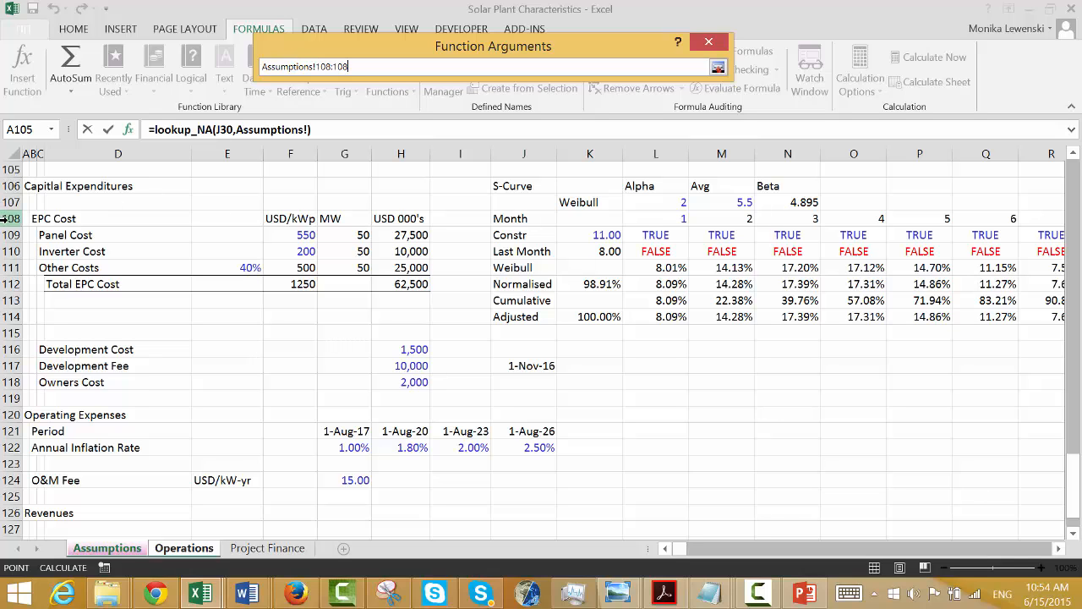
{"action": "key", "text": "Return"}
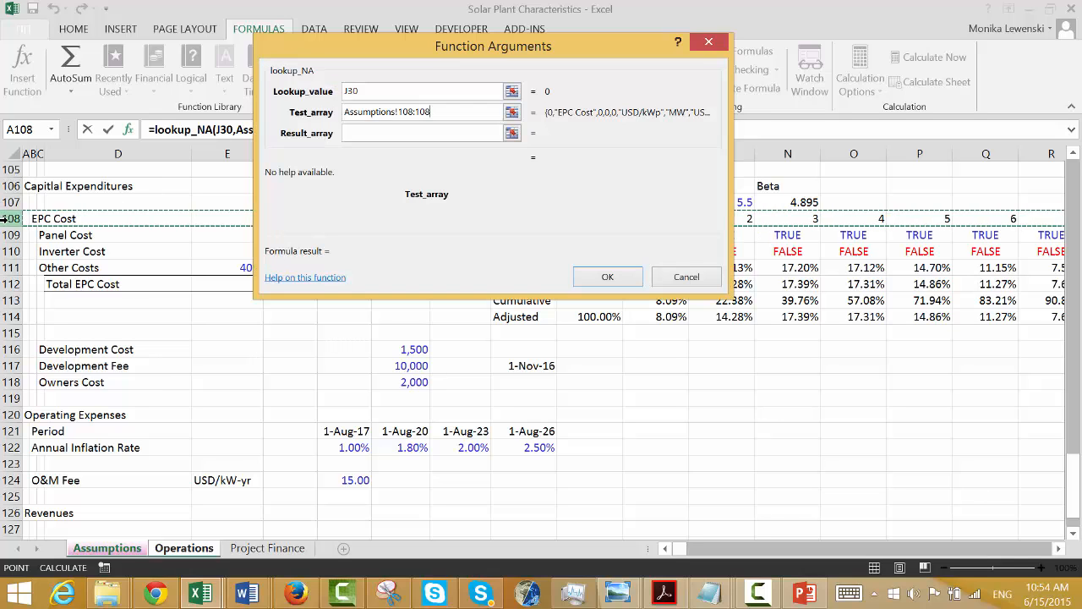
{"action": "left_click", "coordinate": [512, 135]}
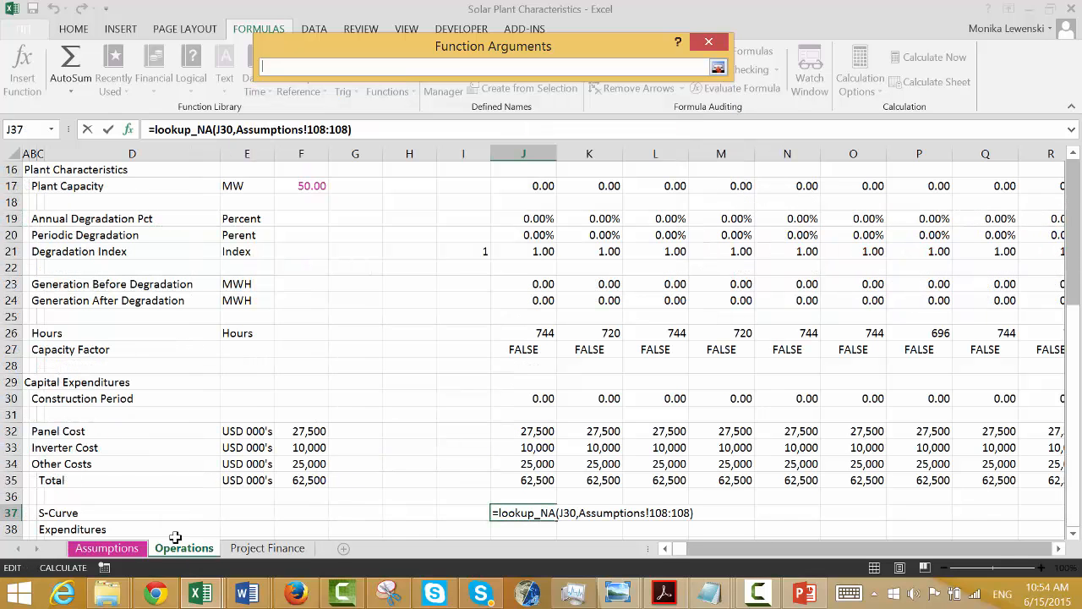
{"action": "left_click", "coordinate": [132, 550]}
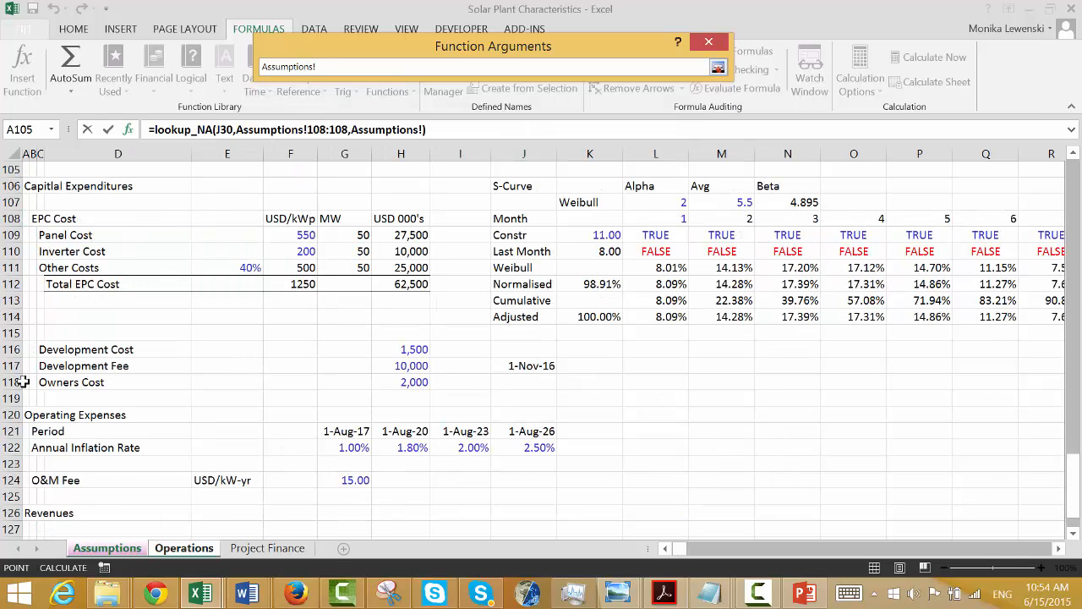
{"action": "left_click", "coordinate": [5, 316]}
{"action": "key", "text": "Return"}
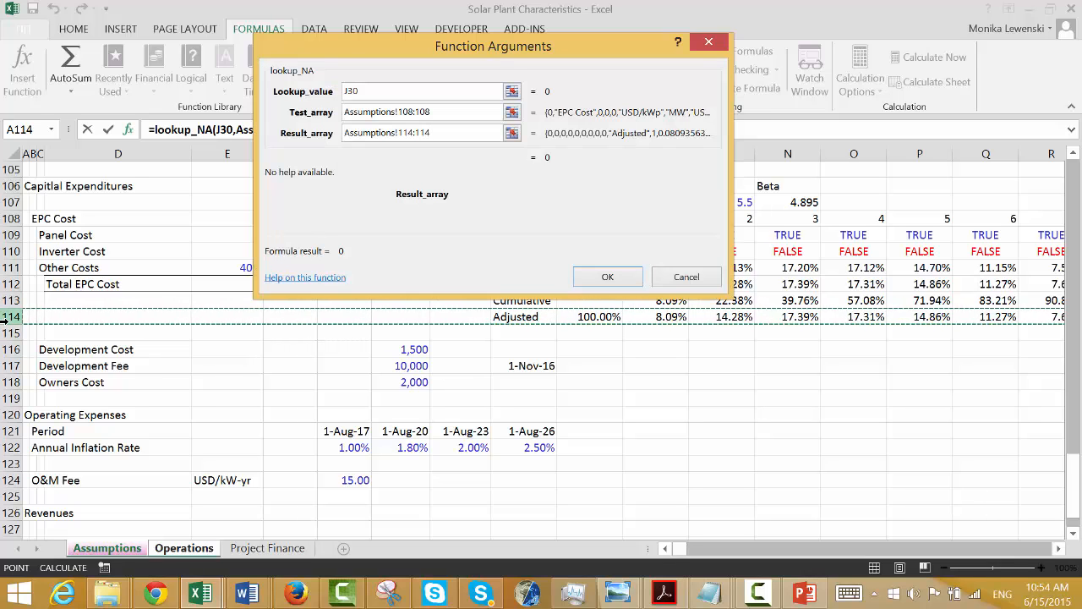
{"action": "key", "text": "Return"}
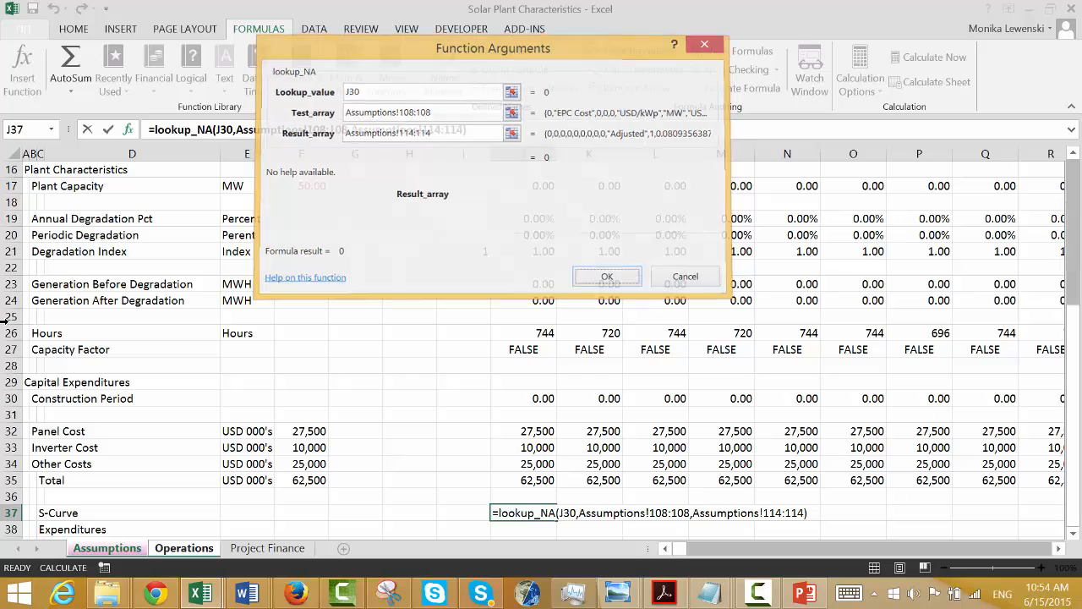
{"action": "key", "text": "Down"}
{"action": "key", "text": "Up"}
{"action": "key", "text": "Up"}
{"action": "key", "text": "Down"}
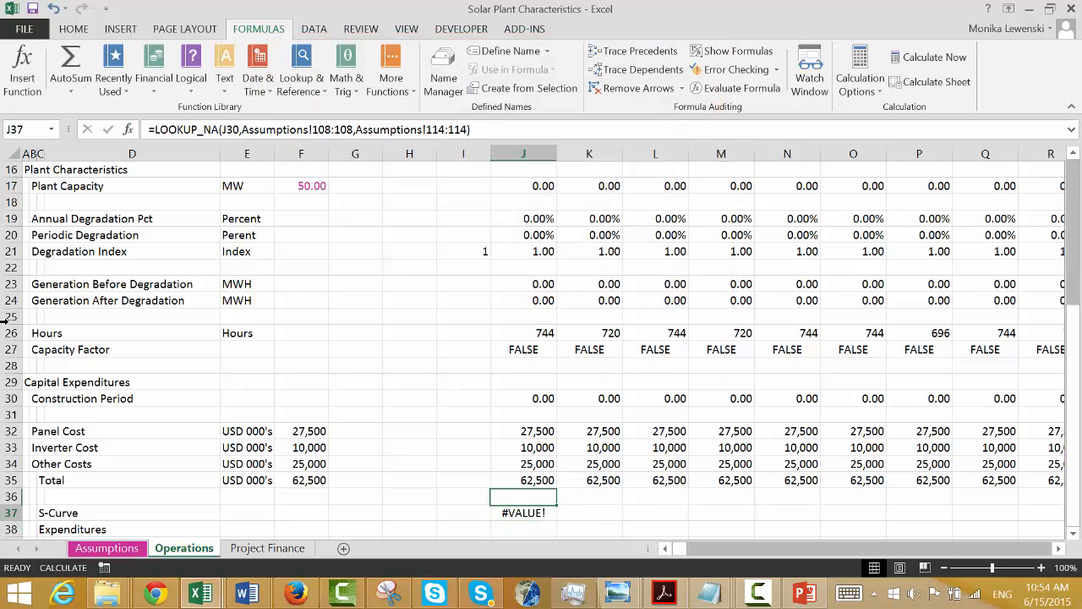
{"action": "type", "text": "="}
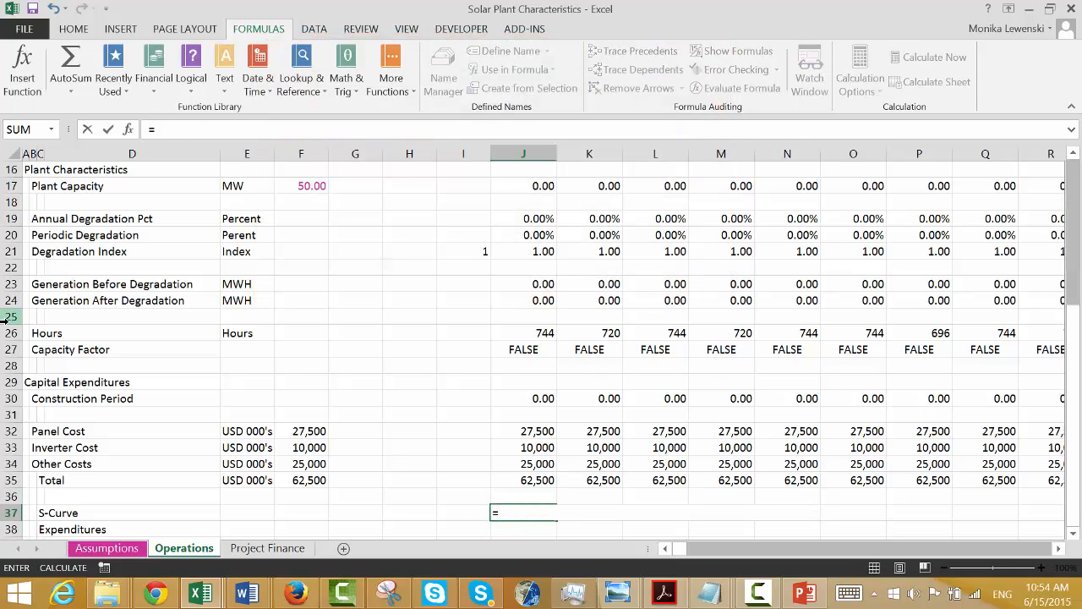
{"action": "type", "text": "look"}
{"action": "key", "text": "Down"}
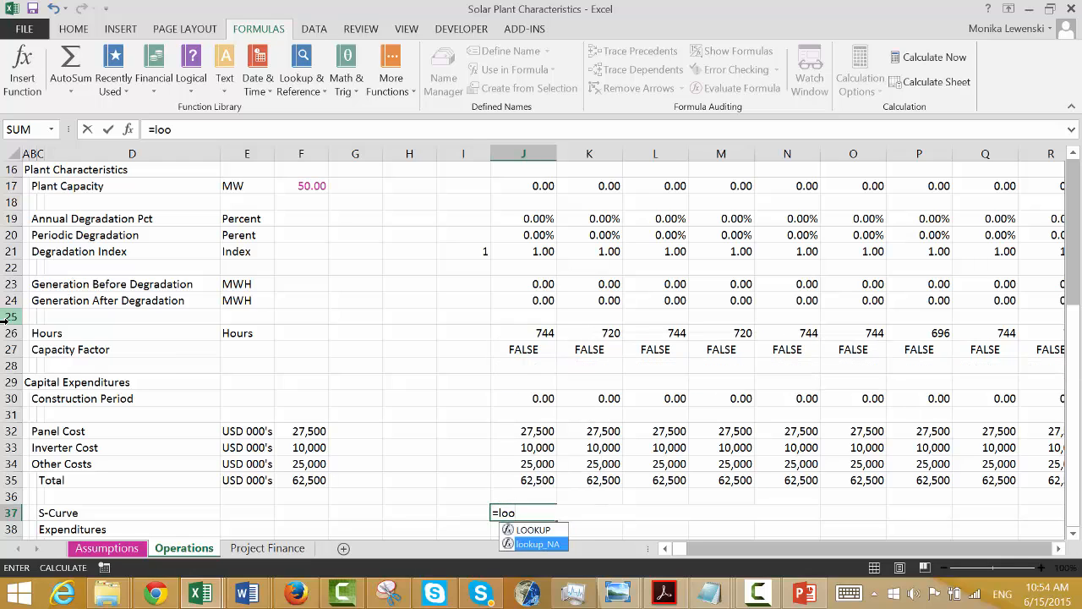
{"action": "key", "text": "Tab"}
{"action": "key", "text": "Up"}
{"action": "key", "text": "Up"}
{"action": "key", "text": "Up"}
{"action": "key", "text": "Up"}
{"action": "key", "text": "Up"}
{"action": "key", "text": "Up"}
{"action": "key", "text": "Up"}
{"action": "key", "text": "Up"}
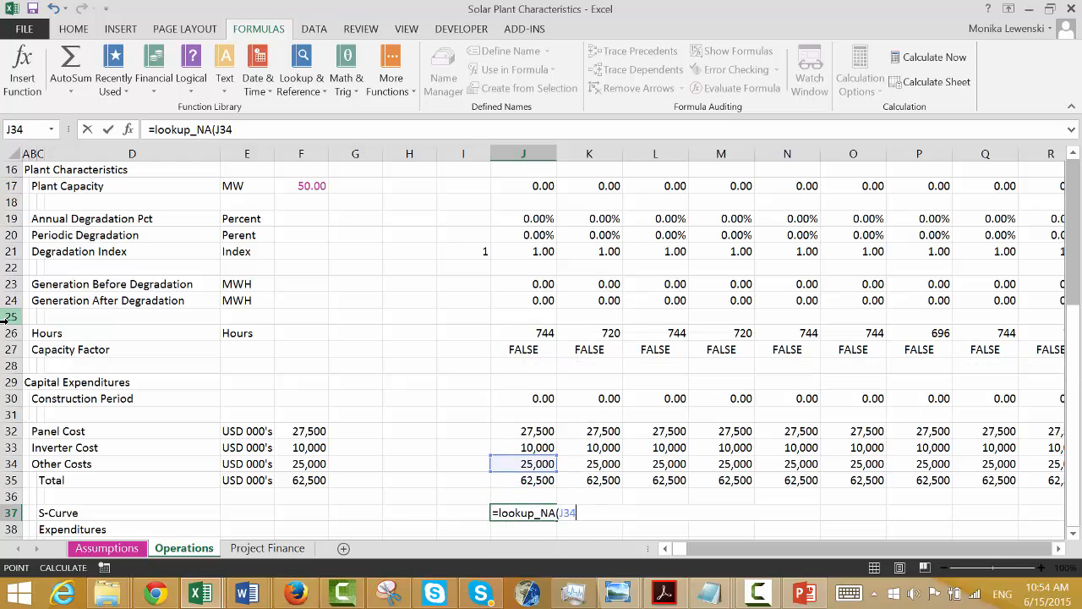
{"action": "key", "text": "Down"}
{"action": "type", "text": ","}
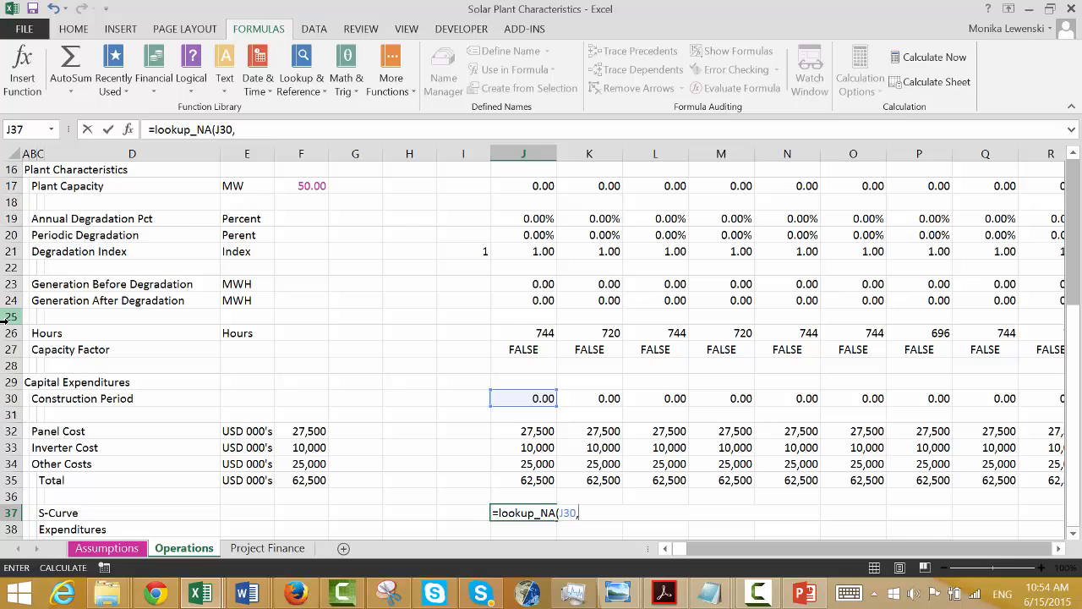
{"action": "key", "text": "ctrl+Page_Up"}
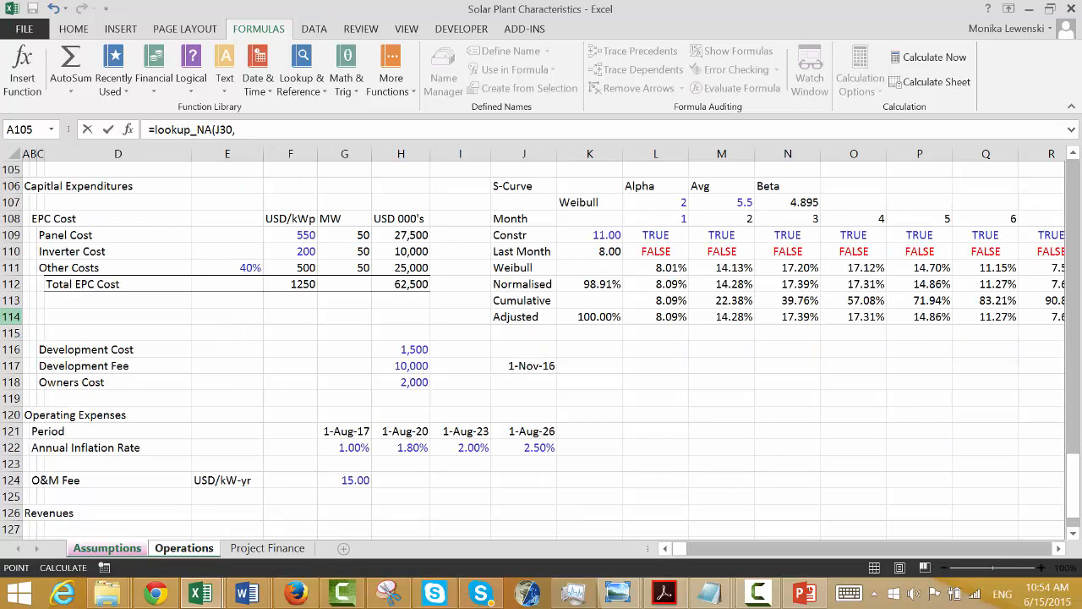
{"action": "left_click", "coordinate": [652, 220]}
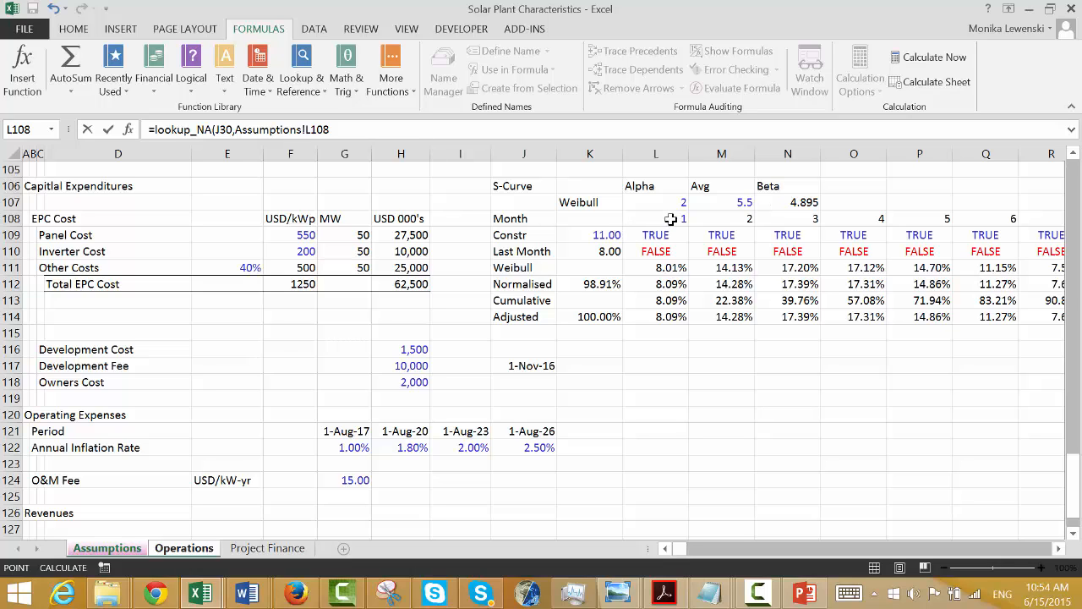
{"action": "left_click", "coordinate": [615, 346]}
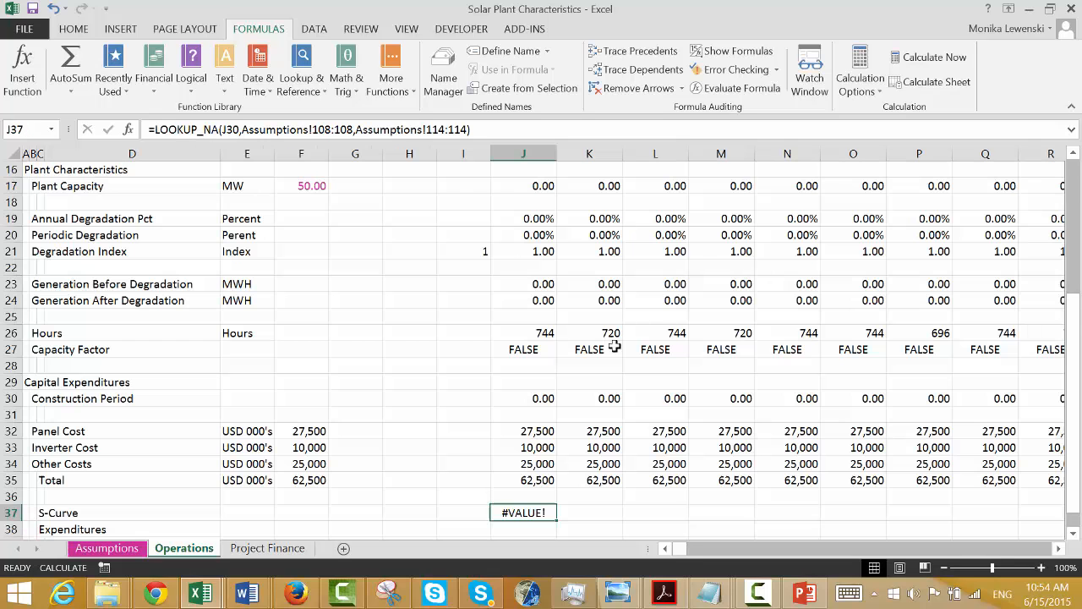
Replace the S-Curve formula in J37 with a standard LOOKUP that takes the Construction Period in J30 as its lookup value.
{"action": "key", "text": "Down"}
{"action": "key", "text": "Up"}
{"action": "type", "text": "=i"}
{"action": "key", "text": "BackSpace"}
{"action": "type", "text": "l"}
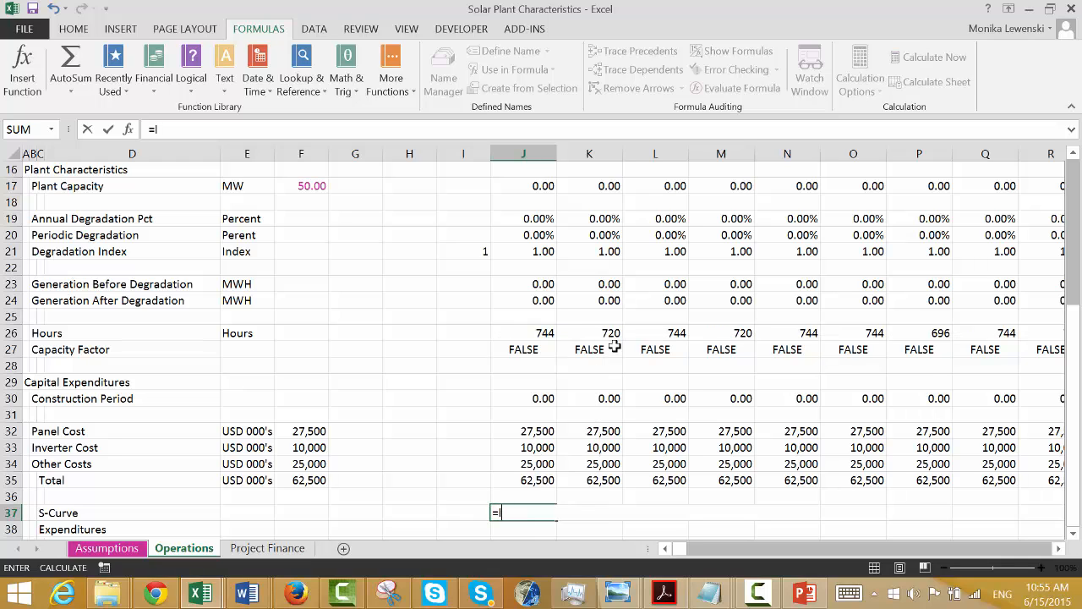
{"action": "type", "text": "oo"}
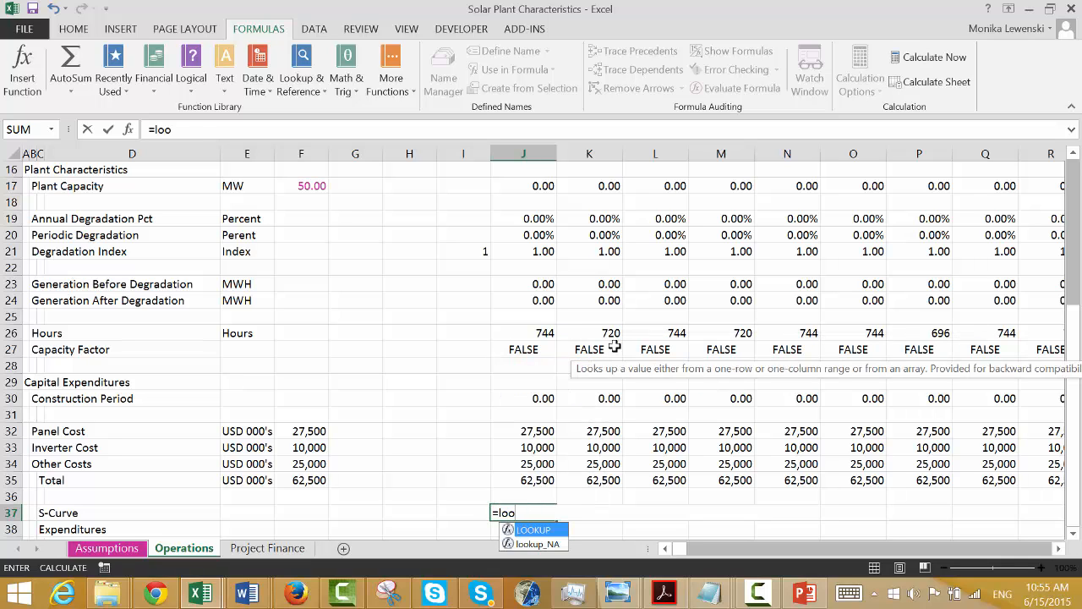
{"action": "key", "text": "Tab"}
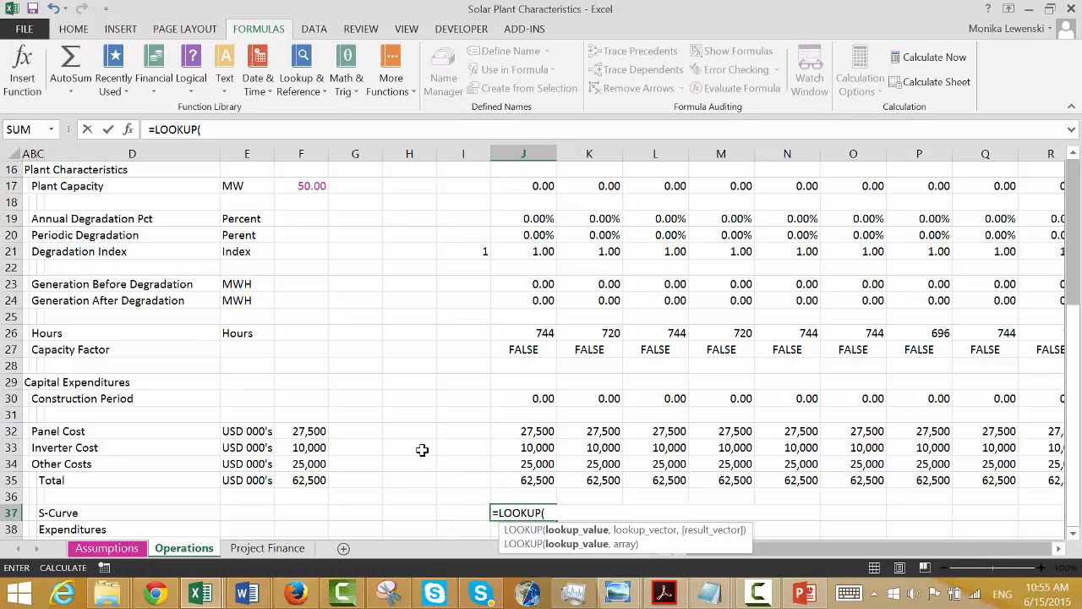
{"action": "left_click", "coordinate": [515, 390]}
{"action": "type", "text": ","}
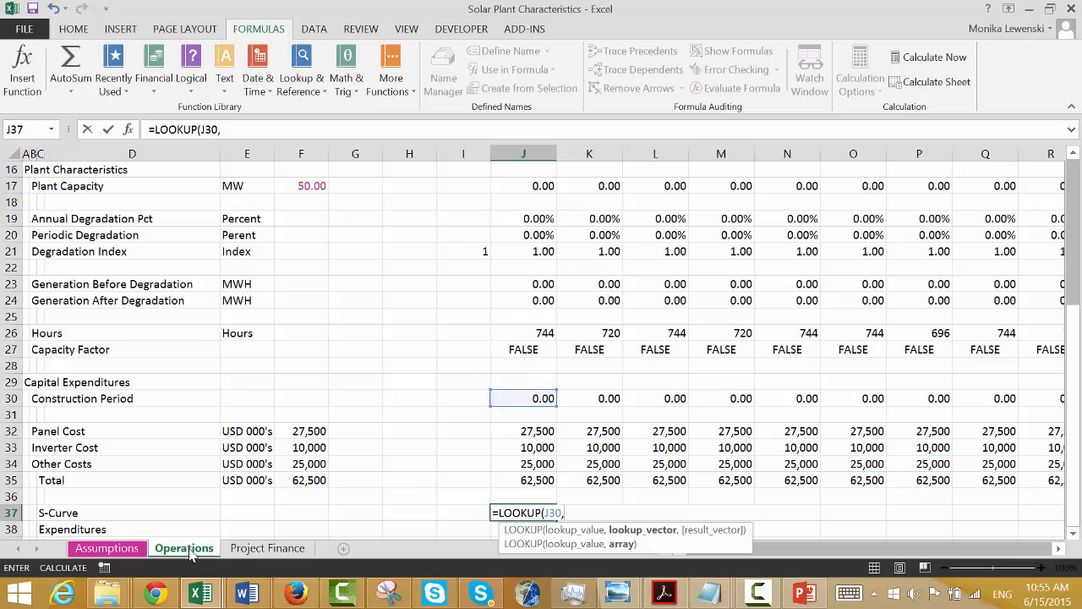
Complete the LOOKUP with Assumptions row 108 (Month) as the lookup vector and row 114 (Adjusted) as the result vector.
{"action": "left_click", "coordinate": [138, 548]}
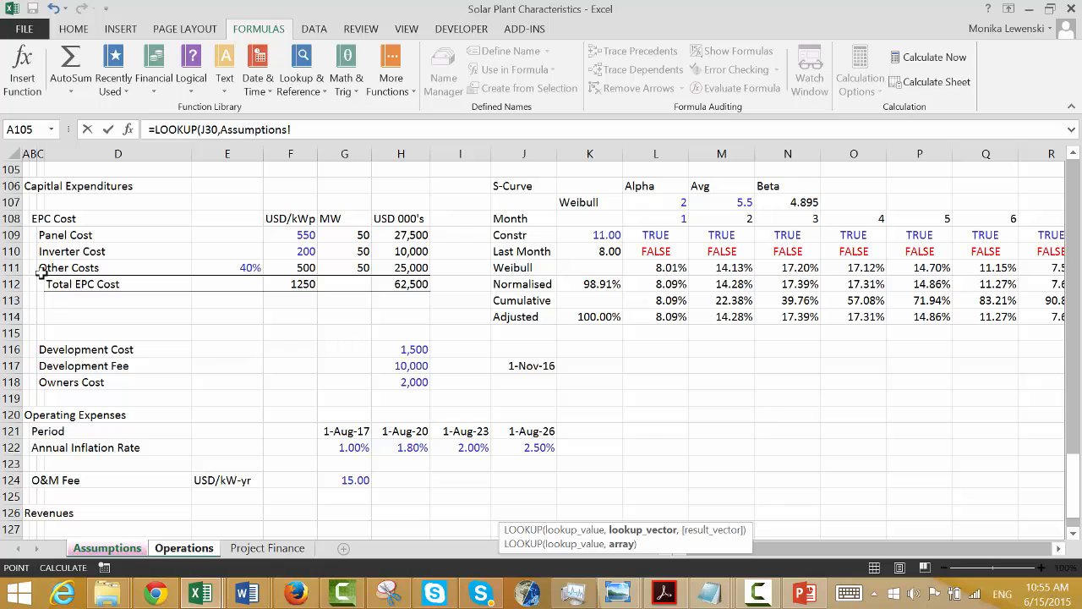
{"action": "left_click", "coordinate": [5, 234]}
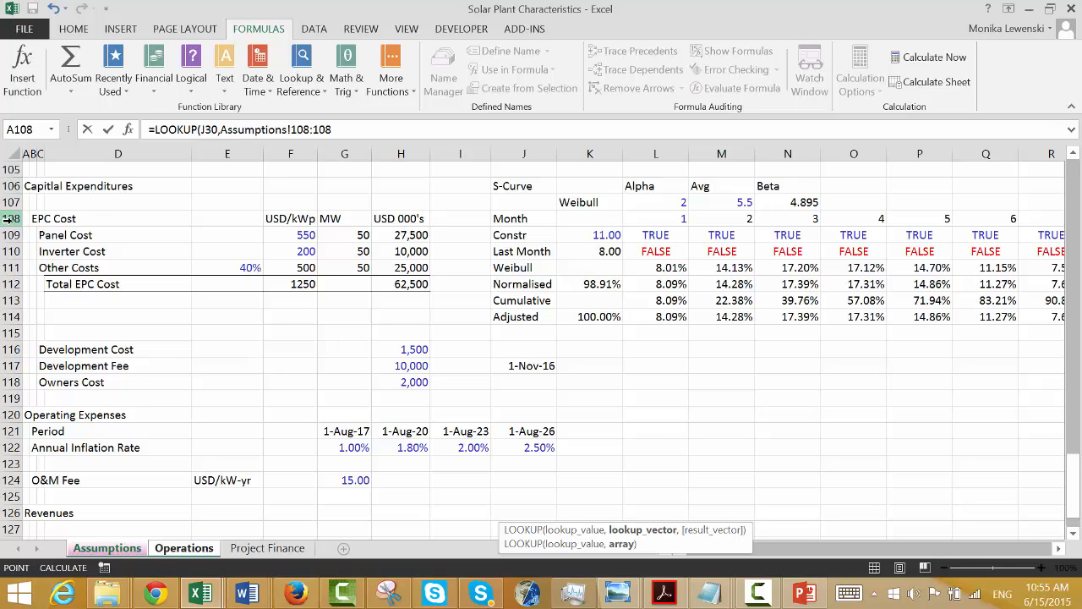
{"action": "type", "text": ","}
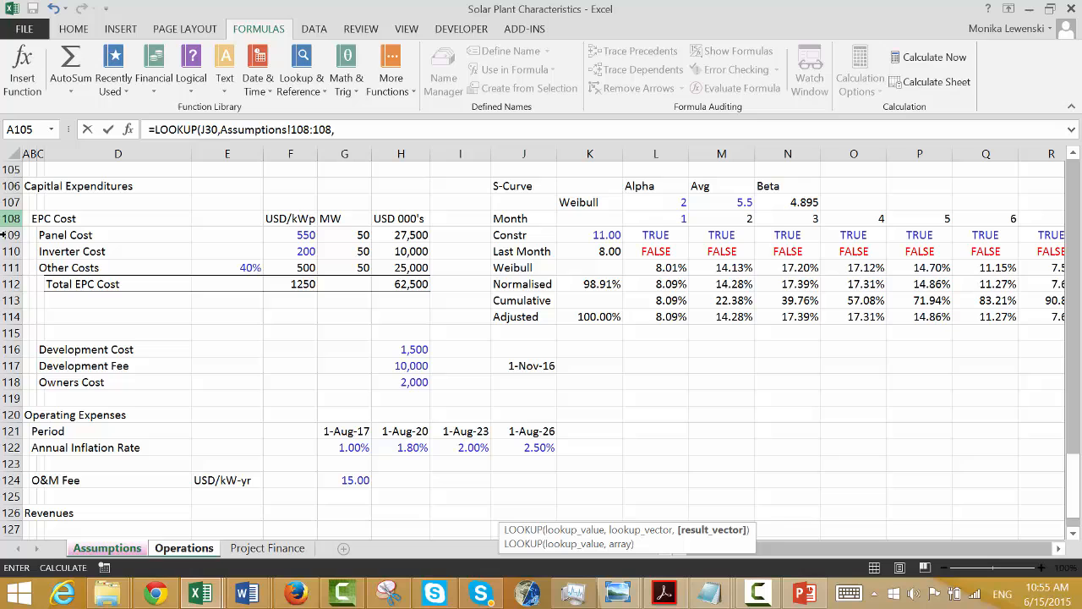
{"action": "left_click", "coordinate": [5, 318]}
{"action": "key", "text": "Return"}
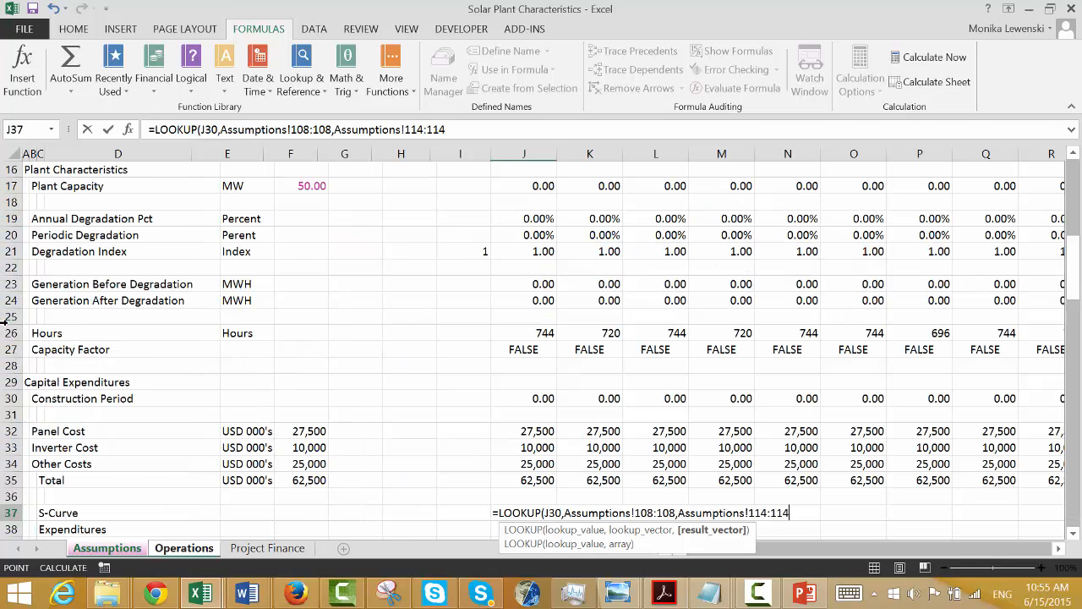
Edit the S-Curve formula in J37 and insert an IF function in front of its LOOKUP.
{"action": "key", "text": "Up"}
{"action": "key", "text": "F2"}
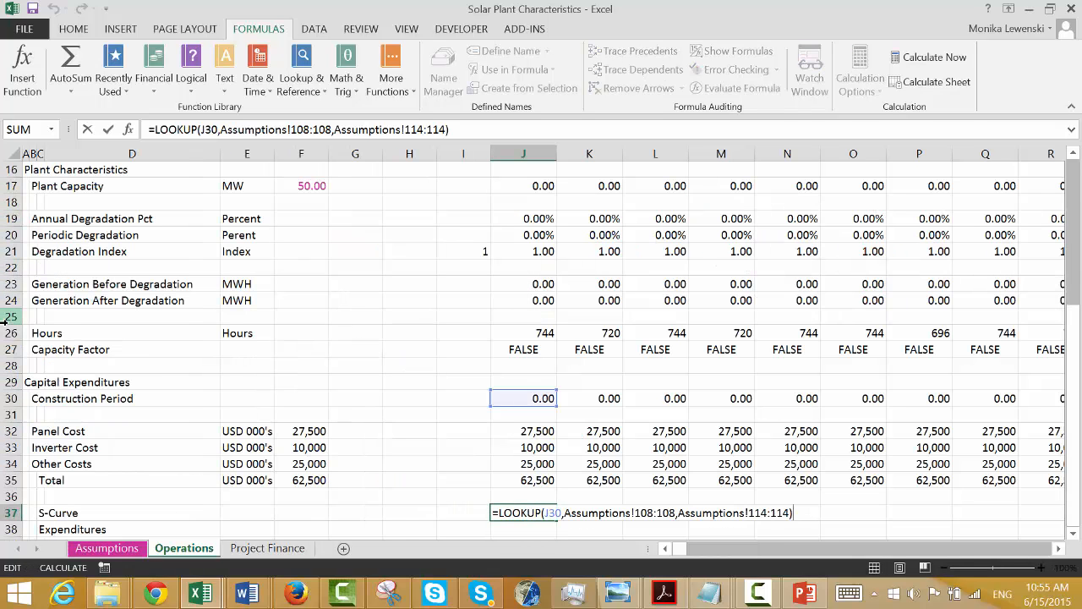
{"action": "key", "text": "Left"}
{"action": "key", "text": "Left"}
{"action": "key", "text": "Left"}
{"action": "key", "text": "Left"}
{"action": "key", "text": "Left"}
{"action": "key", "text": "Left"}
{"action": "key", "text": "Left"}
{"action": "key", "text": "Left"}
{"action": "key", "text": "Left"}
{"action": "key", "text": "Left"}
{"action": "key", "text": "Left"}
{"action": "key", "text": "Left"}
{"action": "key", "text": "Left"}
{"action": "key", "text": "Left"}
{"action": "key", "text": "Left"}
{"action": "key", "text": "Left"}
{"action": "key", "text": "Left"}
{"action": "key", "text": "Left"}
{"action": "key", "text": "Left"}
{"action": "key", "text": "Left"}
{"action": "key", "text": "Left"}
{"action": "key", "text": "Left"}
{"action": "key", "text": "Left"}
{"action": "key", "text": "Left"}
{"action": "key", "text": "Left"}
{"action": "key", "text": "Left"}
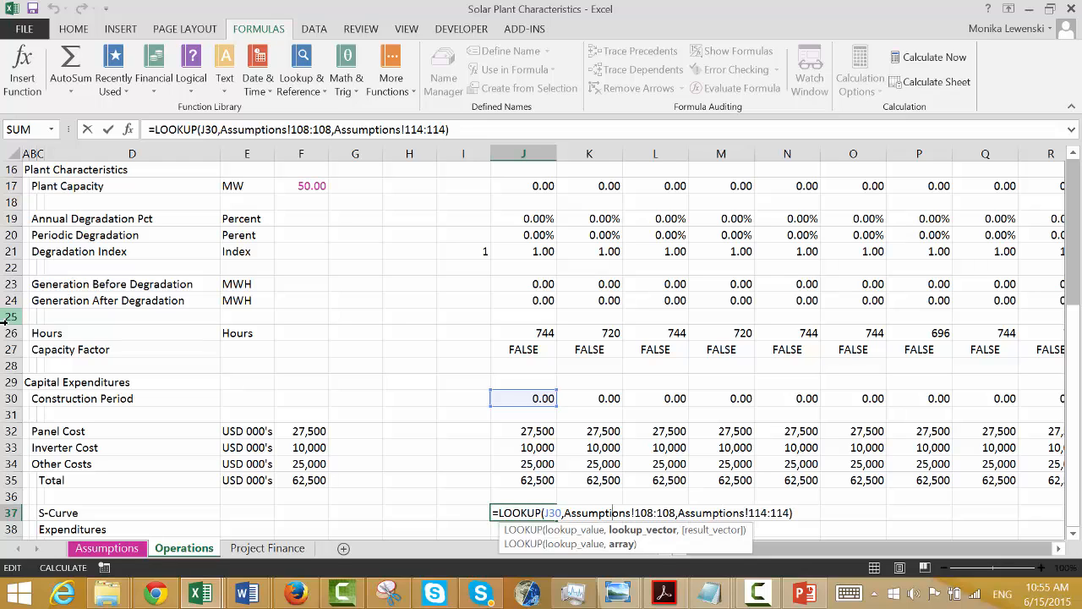
{"action": "type", "text": "if("}
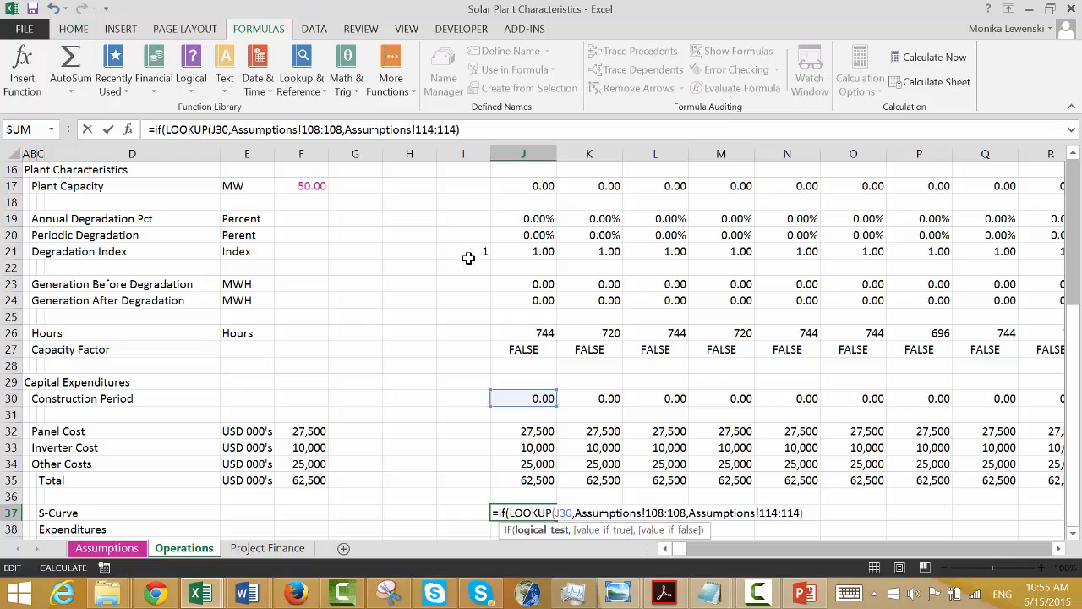
Use the Construction Switch in J13 as the IF's logical test with the LOOKUP as its true value, and enter the corrected formula.
{"action": "left_click", "coordinate": [518, 200]}
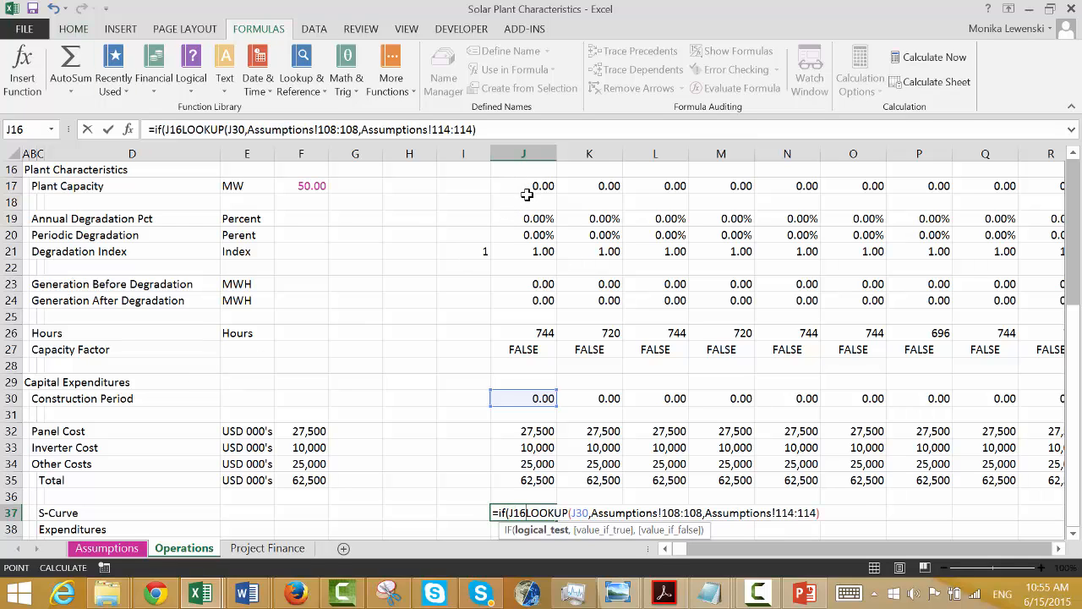
{"action": "scroll", "coordinate": [527, 195], "scroll_direction": "up", "scroll_amount": 5}
{"action": "left_click", "coordinate": [527, 195]}
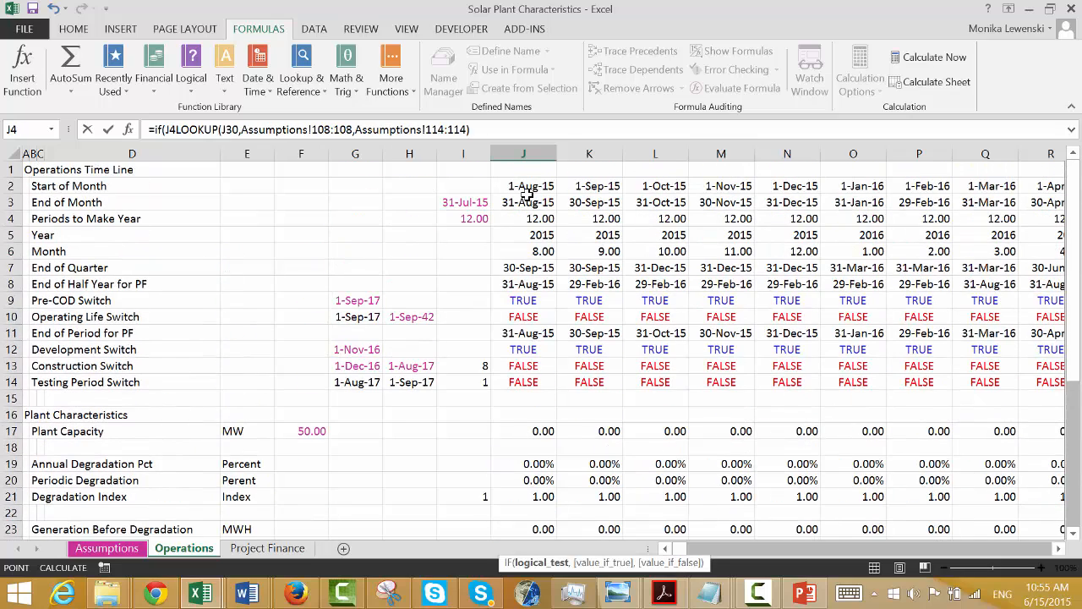
{"action": "key", "text": "Down"}
{"action": "key", "text": "Down"}
{"action": "key", "text": "Down"}
{"action": "key", "text": "Down"}
{"action": "key", "text": "Down"}
{"action": "key", "text": "Down"}
{"action": "key", "text": "Down"}
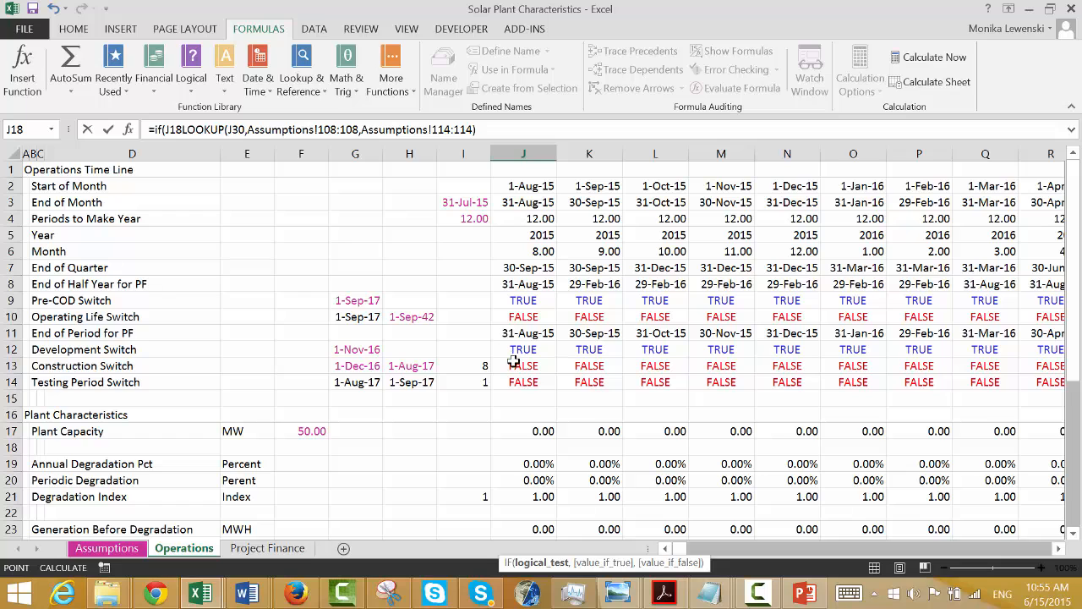
{"action": "type", "text": ","}
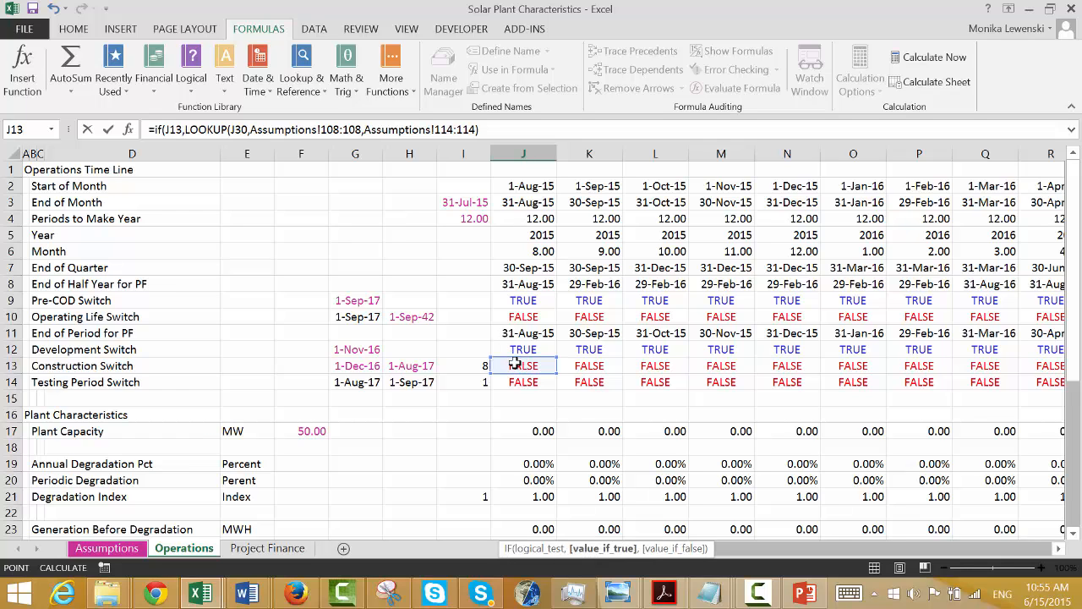
{"action": "key", "text": "Return"}
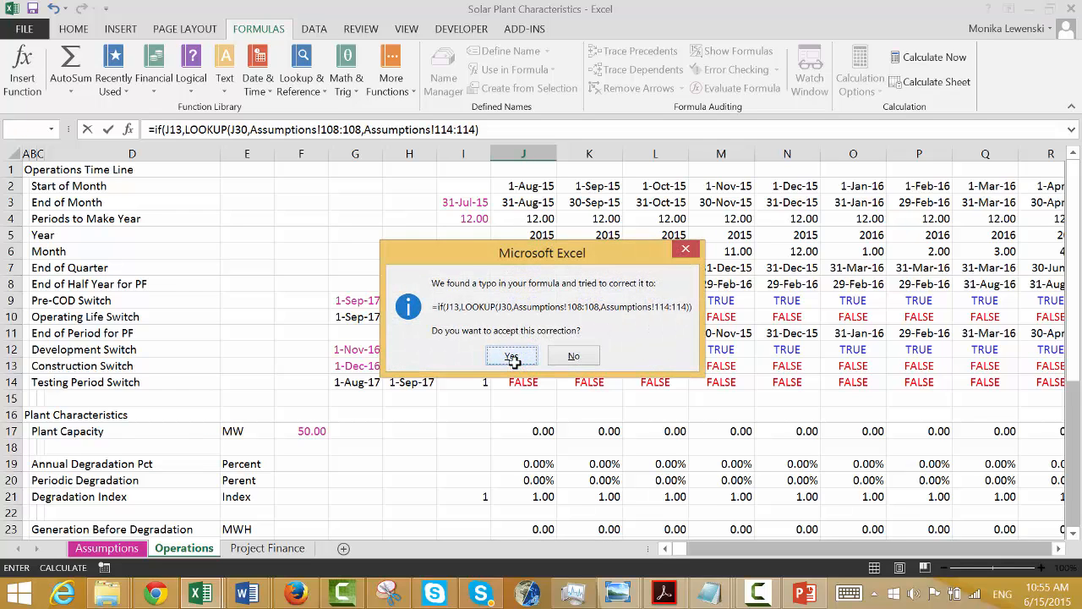
{"action": "left_click", "coordinate": [512, 357]}
{"action": "key", "text": "Up"}
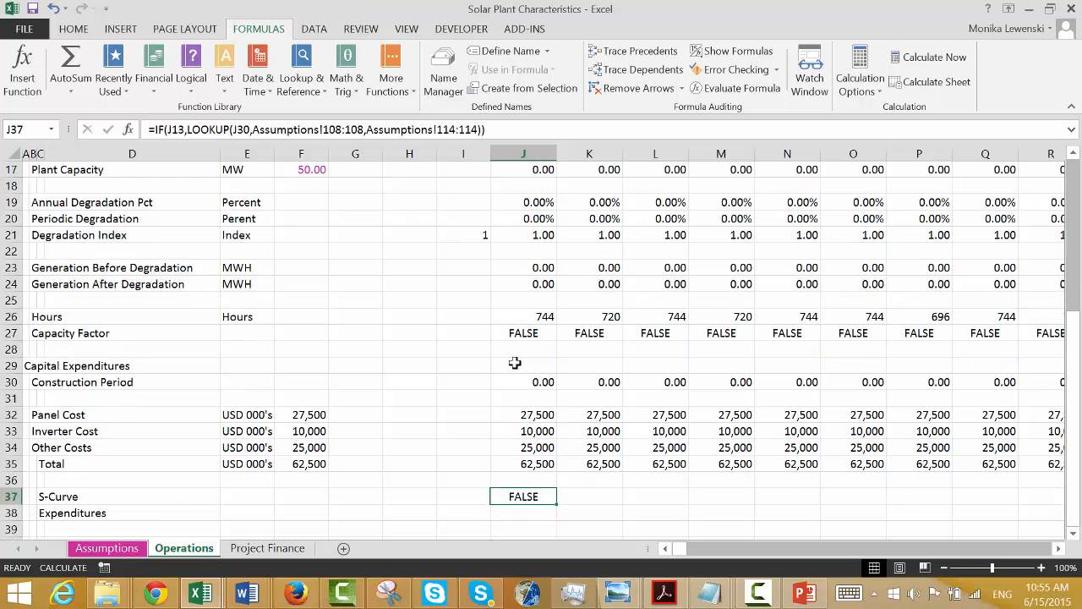
Copy the S-Curve formula from J37 across all months of row 37 and recalculate the sheet.
{"action": "key", "text": "ctrl+shift+Right"}
{"action": "key", "text": "ctrl+r"}
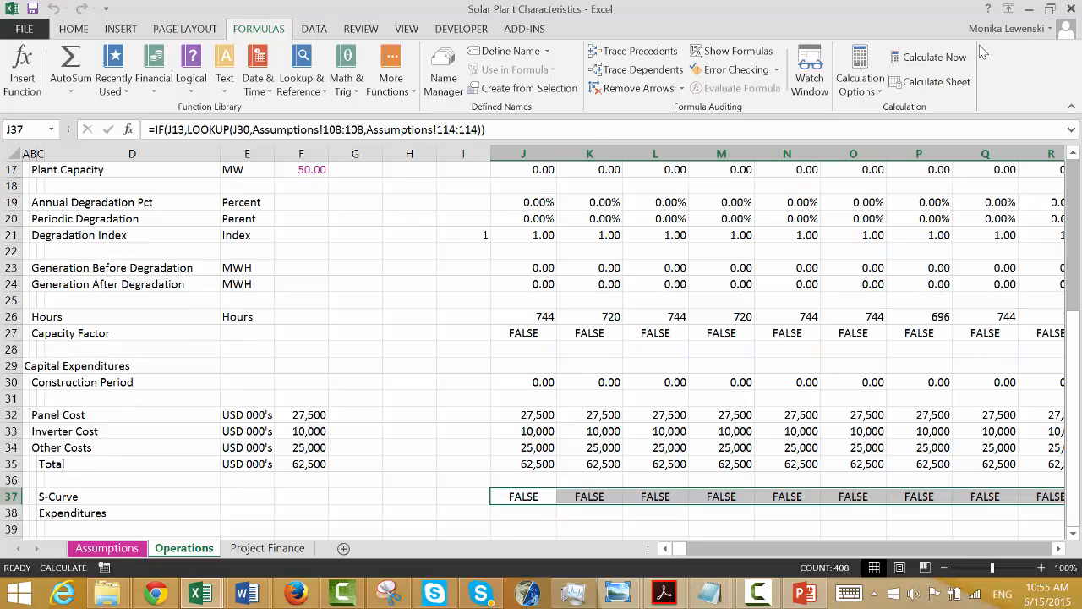
{"action": "left_click", "coordinate": [927, 85]}
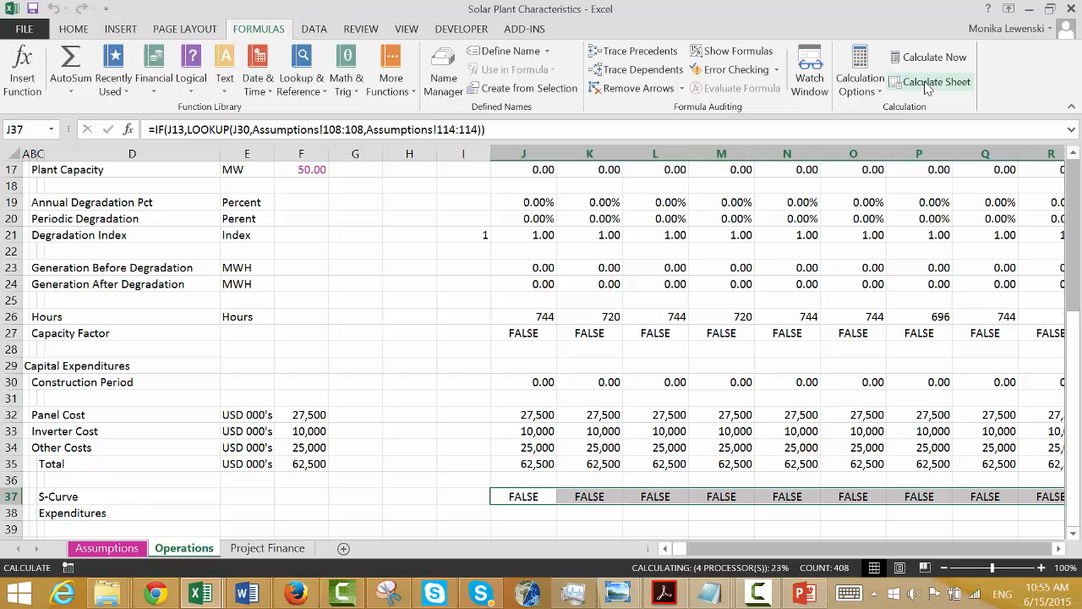
Examine the S-Curve row across the construction months and the first operating months.
{"action": "key", "text": "Right"}
{"action": "key", "text": "Right"}
{"action": "key", "text": "Right"}
{"action": "key", "text": "Right"}
{"action": "key", "text": "Right"}
{"action": "key", "text": "Right"}
{"action": "key", "text": "Right"}
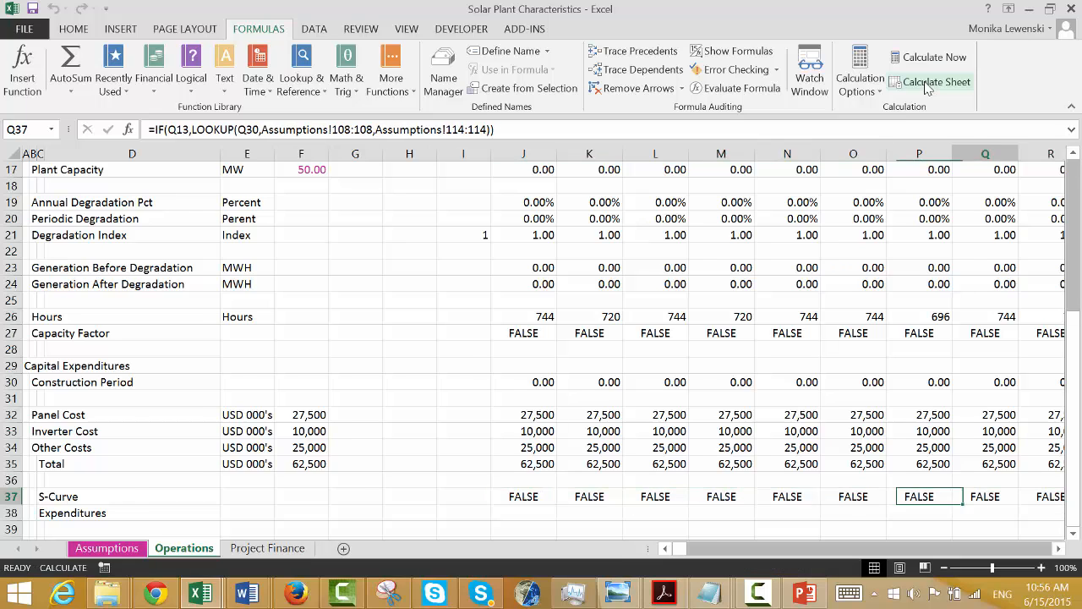
{"action": "key", "text": "Right"}
{"action": "key", "text": "Right"}
{"action": "key", "text": "Right"}
{"action": "key", "text": "Right"}
{"action": "key", "text": "Right"}
{"action": "key", "text": "Right"}
{"action": "key", "text": "Right"}
{"action": "key", "text": "Right"}
{"action": "key", "text": "Right"}
{"action": "key", "text": "Right"}
{"action": "key", "text": "Right"}
{"action": "key", "text": "Right"}
{"action": "key", "text": "Right"}
{"action": "key", "text": "Right"}
{"action": "key", "text": "Right"}
{"action": "key", "text": "Right"}
{"action": "key", "text": "Right"}
{"action": "key", "text": "Right"}
{"action": "key", "text": "Right"}
{"action": "key", "text": "Right"}
{"action": "key", "text": "Left"}
{"action": "key", "text": "Left"}
{"action": "key", "text": "Left"}
{"action": "key", "text": "Left"}
{"action": "key", "text": "Left"}
{"action": "key", "text": "Left"}
{"action": "key", "text": "Left"}
{"action": "key", "text": "Left"}
{"action": "key", "text": "Left"}
{"action": "key", "text": "Left"}
{"action": "key", "text": "Left"}
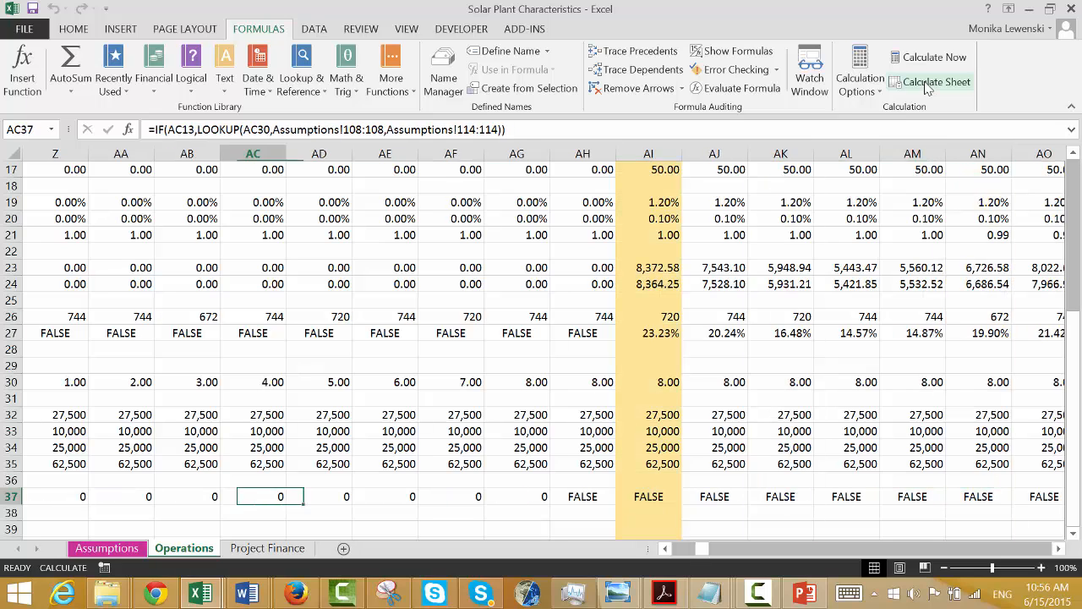
{"action": "key", "text": "Left"}
{"action": "key", "text": "Left"}
{"action": "key", "text": "Left"}
{"action": "key", "text": "Left"}
{"action": "key", "text": "Left"}
{"action": "key", "text": "Left"}
{"action": "key", "text": "Left"}
{"action": "key", "text": "Left"}
{"action": "key", "text": "Left"}
{"action": "key", "text": "Left"}
{"action": "key", "text": "Left"}
{"action": "key", "text": "Left"}
{"action": "key", "text": "Left"}
{"action": "key", "text": "Left"}
{"action": "key", "text": "Left"}
{"action": "key", "text": "Left"}
{"action": "key", "text": "Left"}
{"action": "key", "text": "Left"}
{"action": "key", "text": "Left"}
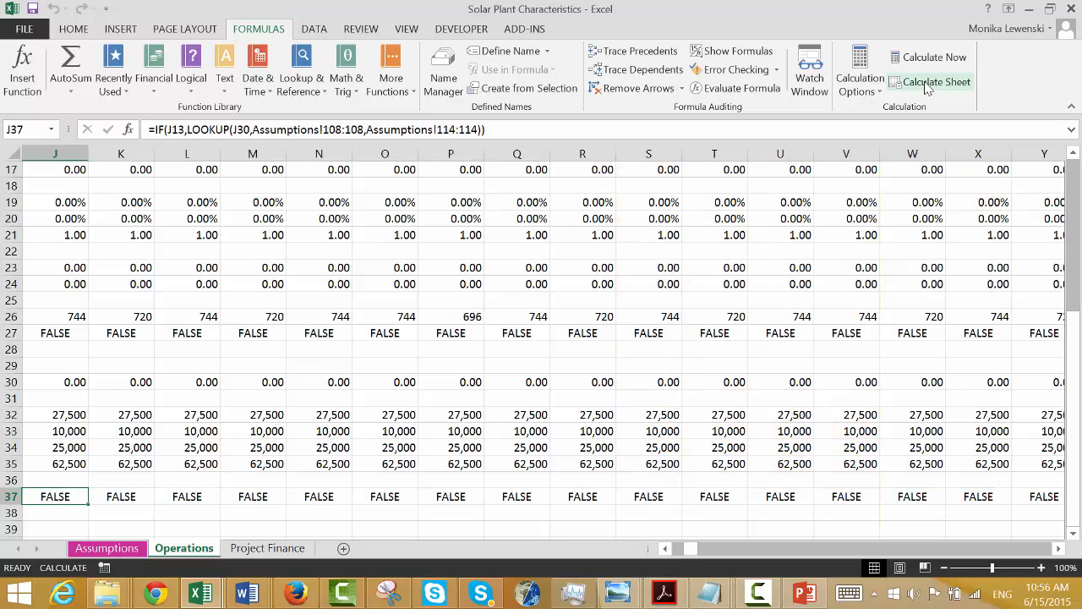
{"action": "key", "text": "Left"}
Format the S-Curve in J37 as a percentage with two decimals and fill it across all months of row 37.
{"action": "key", "text": "Right"}
{"action": "key", "text": "shift+Right"}
{"action": "key", "text": "ctrl+q"}
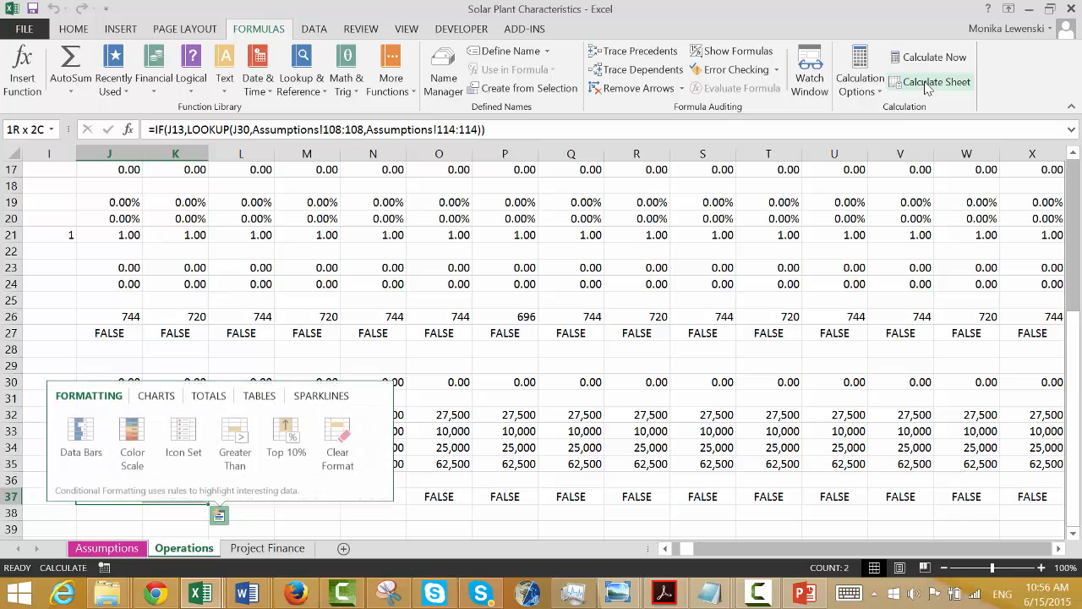
{"action": "key", "text": "Left"}
{"action": "key", "text": "Escape"}
{"action": "key", "text": "shift+Left"}
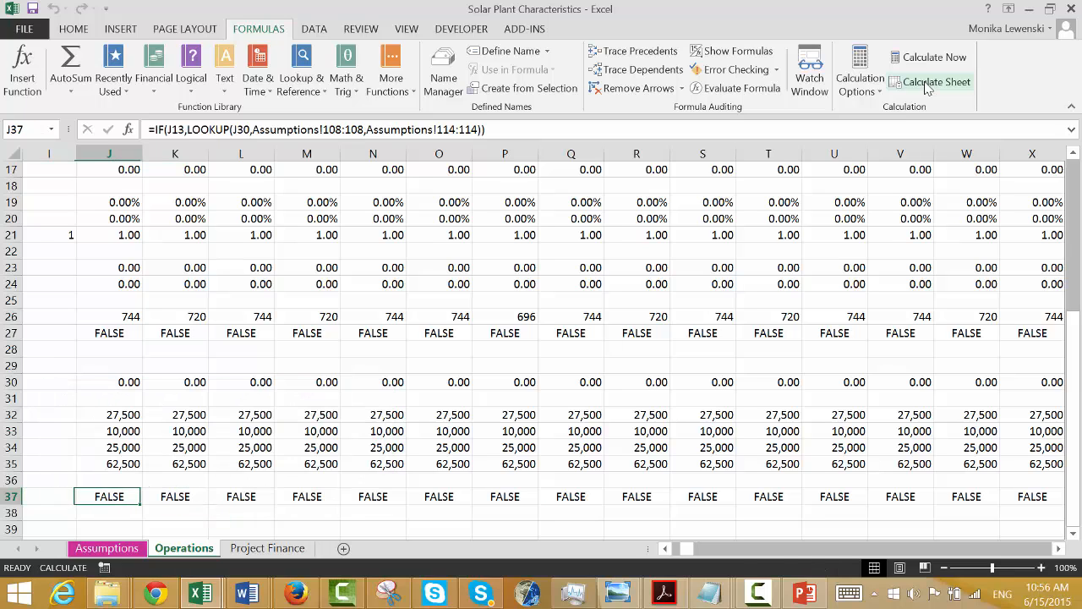
{"action": "key", "text": "ctrl+shift+Right"}
{"action": "key", "text": "ctrl+r"}
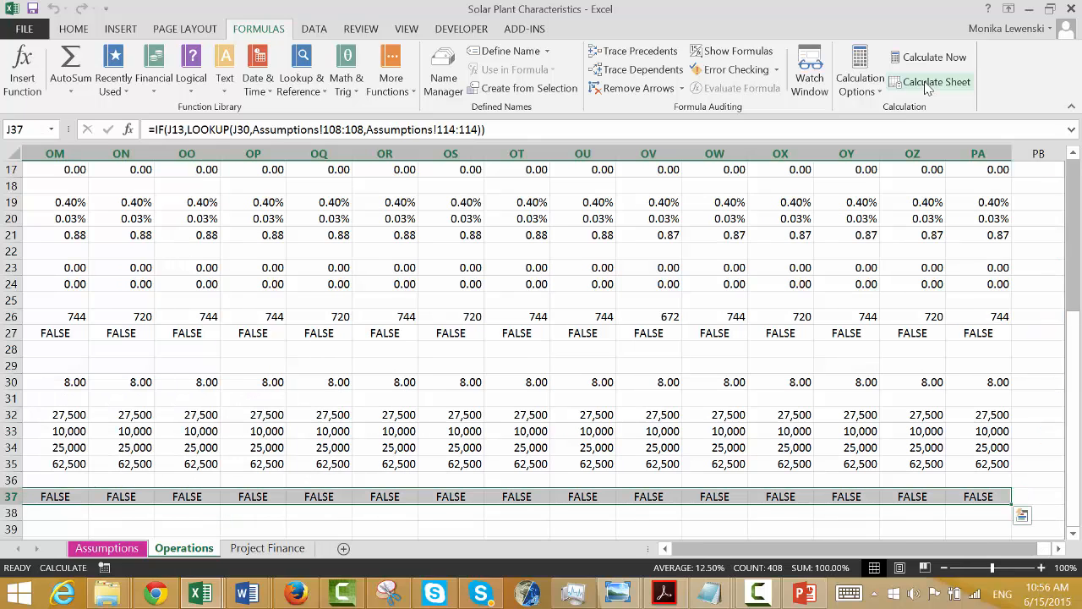
Check the S-Curve percentages in row 37 over the construction months, columns Z to AH.
{"action": "key", "text": "Left"}
{"action": "key", "text": "Left"}
{"action": "key", "text": "Right"}
{"action": "key", "text": "Right"}
{"action": "key", "text": "Right"}
{"action": "key", "text": "Right"}
{"action": "key", "text": "Right"}
{"action": "key", "text": "Right"}
{"action": "key", "text": "Right"}
{"action": "key", "text": "Right"}
{"action": "key", "text": "Right"}
{"action": "key", "text": "Right"}
{"action": "key", "text": "Right"}
{"action": "key", "text": "Right"}
{"action": "key", "text": "Right"}
{"action": "key", "text": "Right"}
{"action": "key", "text": "Right"}
{"action": "key", "text": "Right"}
{"action": "key", "text": "Right"}
{"action": "key", "text": "Right"}
{"action": "key", "text": "Right"}
{"action": "key", "text": "Right"}
{"action": "key", "text": "Right"}
{"action": "key", "text": "Right"}
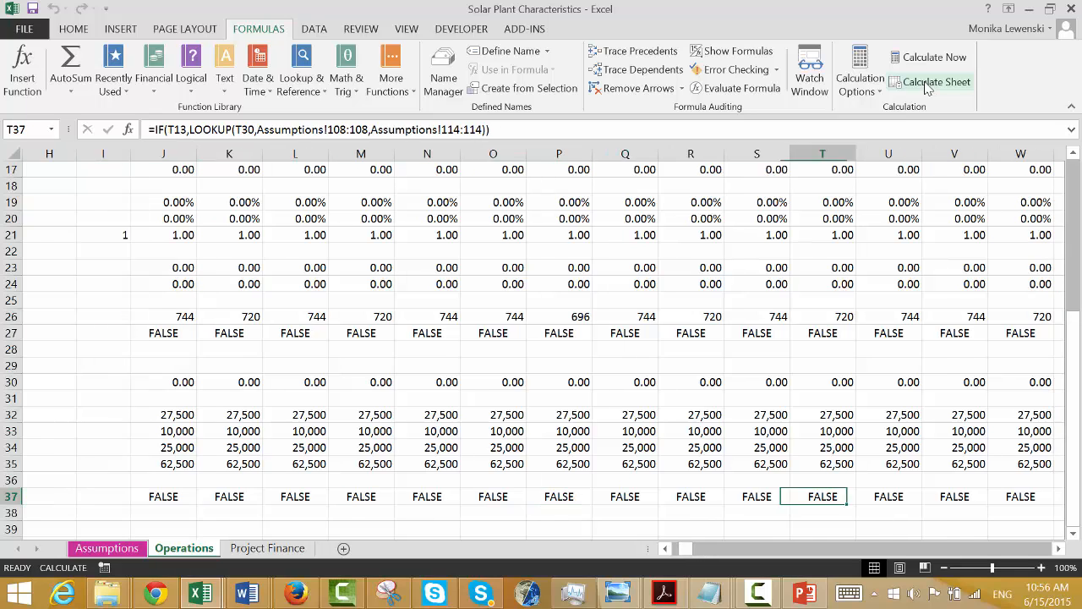
{"action": "key", "text": "Left"}
{"action": "key", "text": "Left"}
{"action": "key", "text": "Left"}
{"action": "key", "text": "Left"}
{"action": "key", "text": "Left"}
{"action": "key", "text": "Left"}
{"action": "key", "text": "Left"}
{"action": "key", "text": "Left"}
{"action": "key", "text": "Left"}
{"action": "key", "text": "Left"}
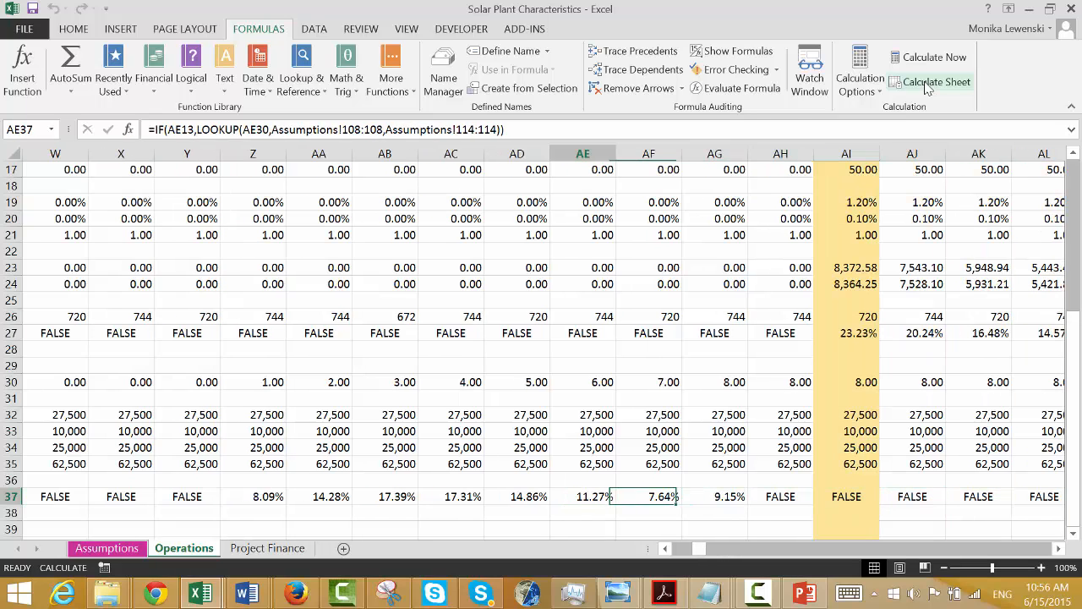
{"action": "key", "text": "Right"}
{"action": "key", "text": "Right"}
{"action": "key", "text": "Right"}
{"action": "key", "text": "Right"}
{"action": "key", "text": "Right"}
{"action": "key", "text": "Right"}
{"action": "key", "text": "Right"}
{"action": "key", "text": "Right"}
{"action": "key", "text": "Right"}
{"action": "key", "text": "Right"}
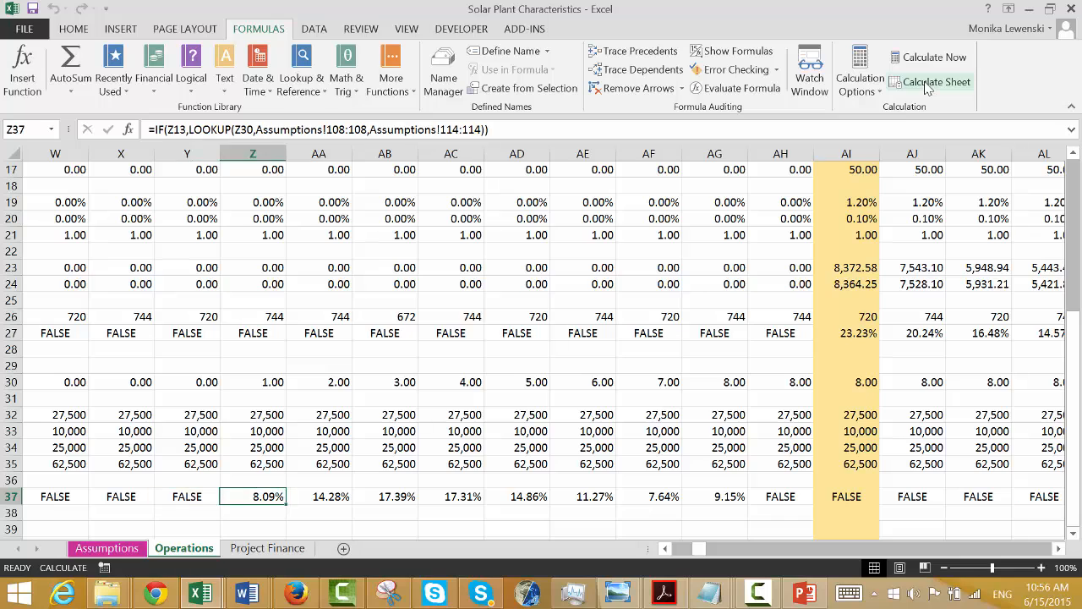
{"action": "key", "text": "Left"}
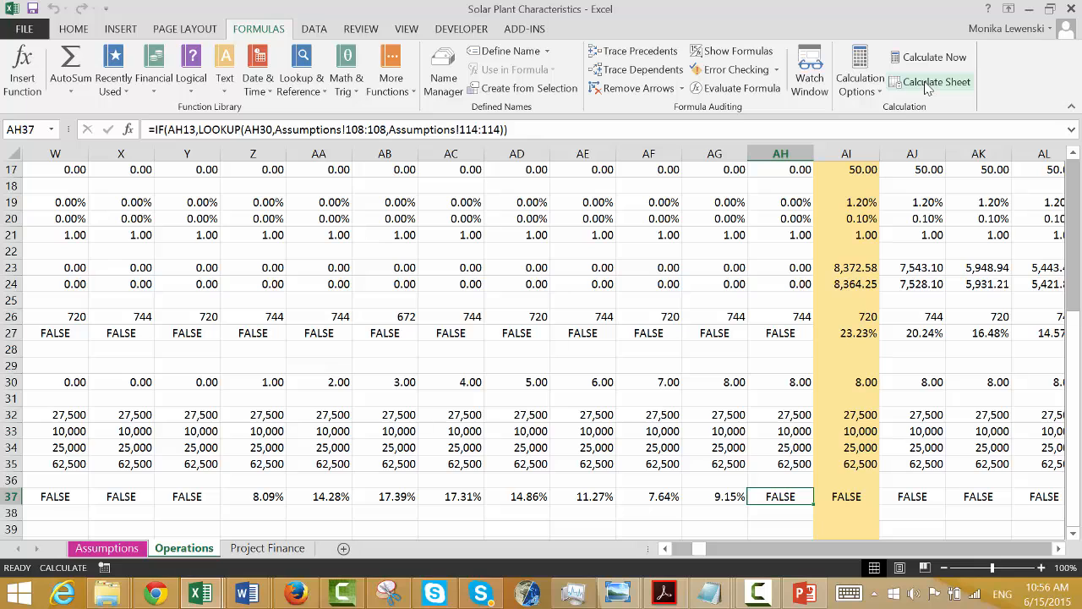
Calculate the first month's Expenditures in J38 as S-Curve percentage times total cost, with the formula =J37*J35.
{"action": "key", "text": "Down"}
{"action": "key", "text": "Up"}
{"action": "key", "text": "Down"}
{"action": "key", "text": "Left"}
{"action": "key", "text": "Left"}
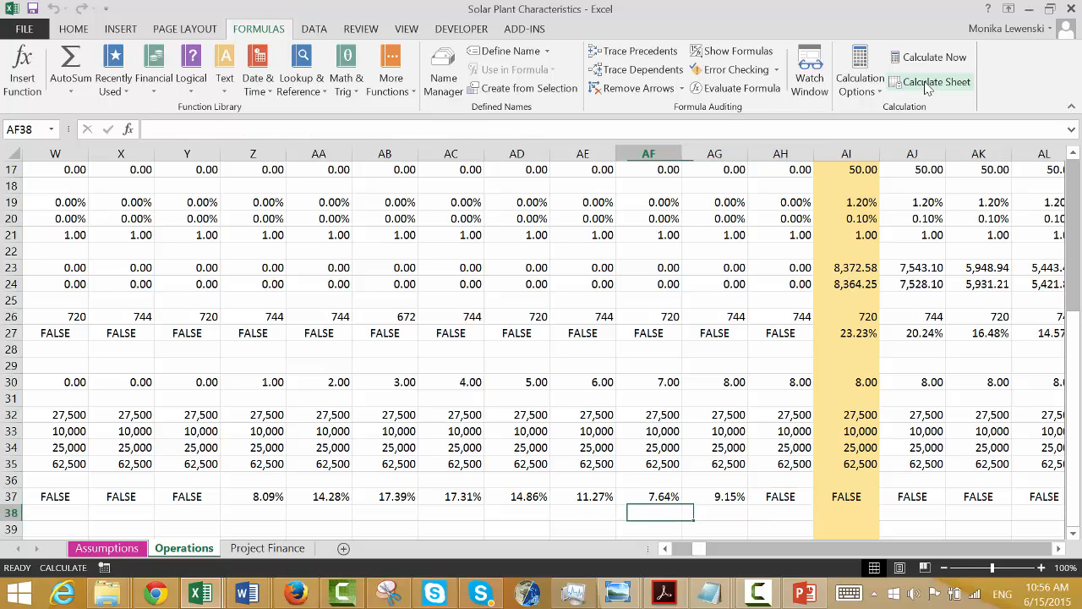
{"action": "key", "text": "Left"}
{"action": "key", "text": "Left"}
{"action": "key", "text": "Left"}
{"action": "key", "text": "Left"}
{"action": "key", "text": "Left"}
{"action": "key", "text": "Left"}
{"action": "key", "text": "Left"}
{"action": "key", "text": "Left"}
{"action": "key", "text": "Left"}
{"action": "key", "text": "Left"}
{"action": "key", "text": "Left"}
{"action": "key", "text": "Left"}
{"action": "key", "text": "Left"}
{"action": "key", "text": "Left"}
{"action": "key", "text": "Left"}
{"action": "key", "text": "Left"}
{"action": "key", "text": "Left"}
{"action": "key", "text": "Left"}
{"action": "key", "text": "Left"}
{"action": "key", "text": "Left"}
{"action": "key", "text": "Right"}
{"action": "key", "text": "Right"}
{"action": "key", "text": "Right"}
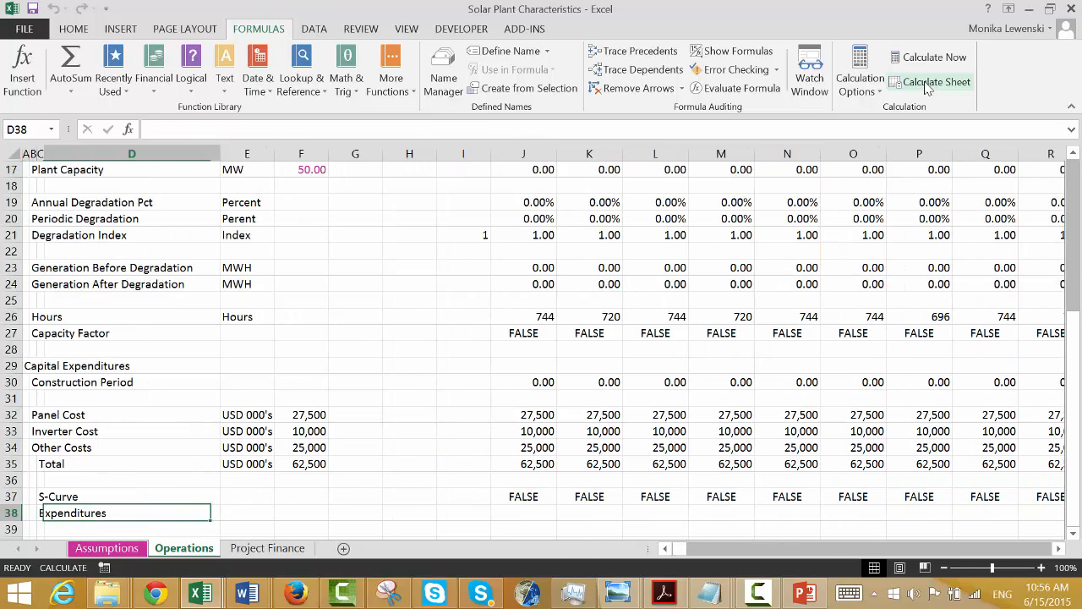
{"action": "key", "text": "Right"}
{"action": "key", "text": "Right"}
{"action": "key", "text": "Right"}
{"action": "key", "text": "Right"}
{"action": "key", "text": "Right"}
{"action": "key", "text": "Right"}
{"action": "type", "text": "="}
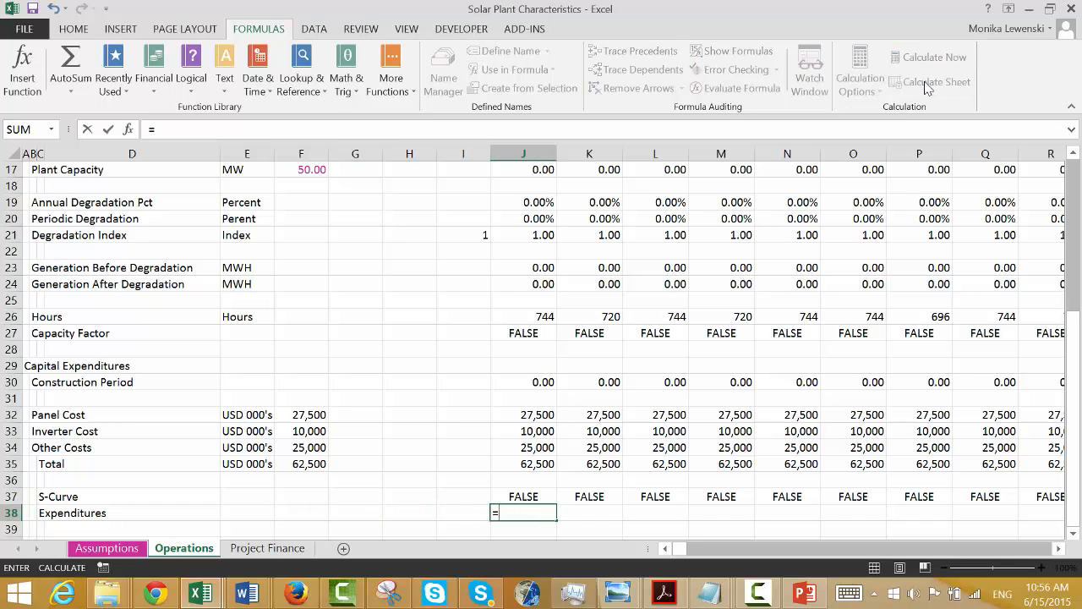
{"action": "key", "text": "Up"}
{"action": "type", "text": "*"}
{"action": "key", "text": "Up"}
{"action": "key", "text": "Up"}
{"action": "key", "text": "Up"}
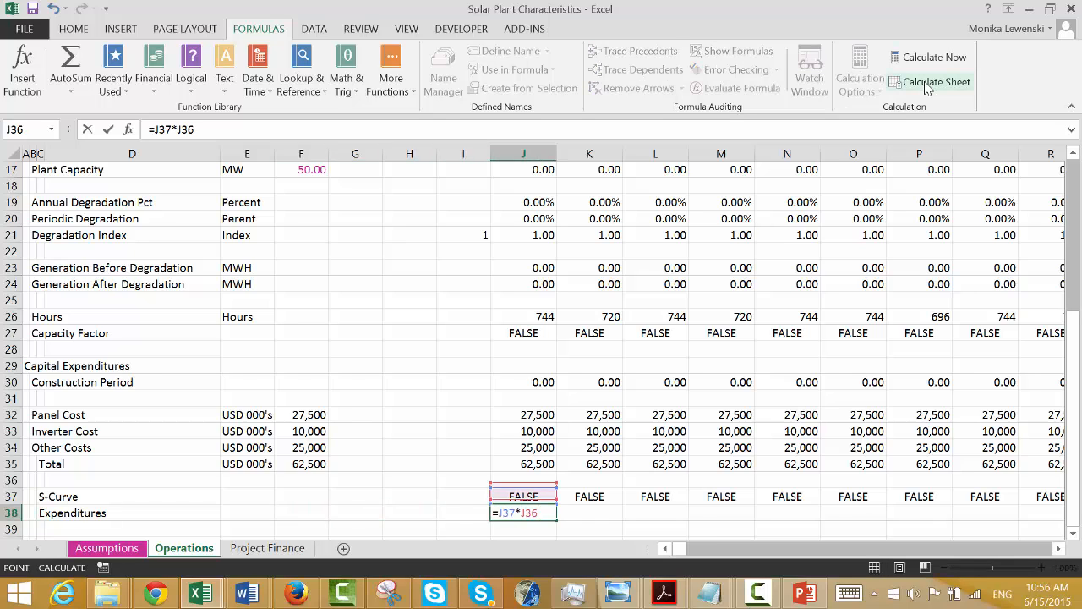
{"action": "key", "text": "ctrl+Return"}
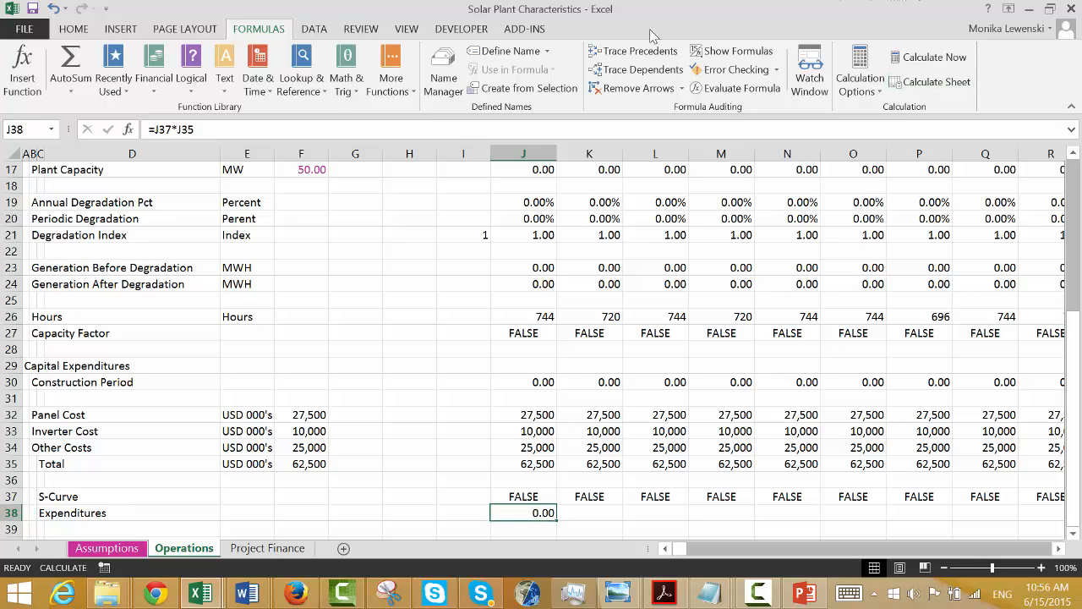
Format Expenditures in J38 without decimals and fill the formula across all months of row 38.
{"action": "left_click", "coordinate": [74, 31]}
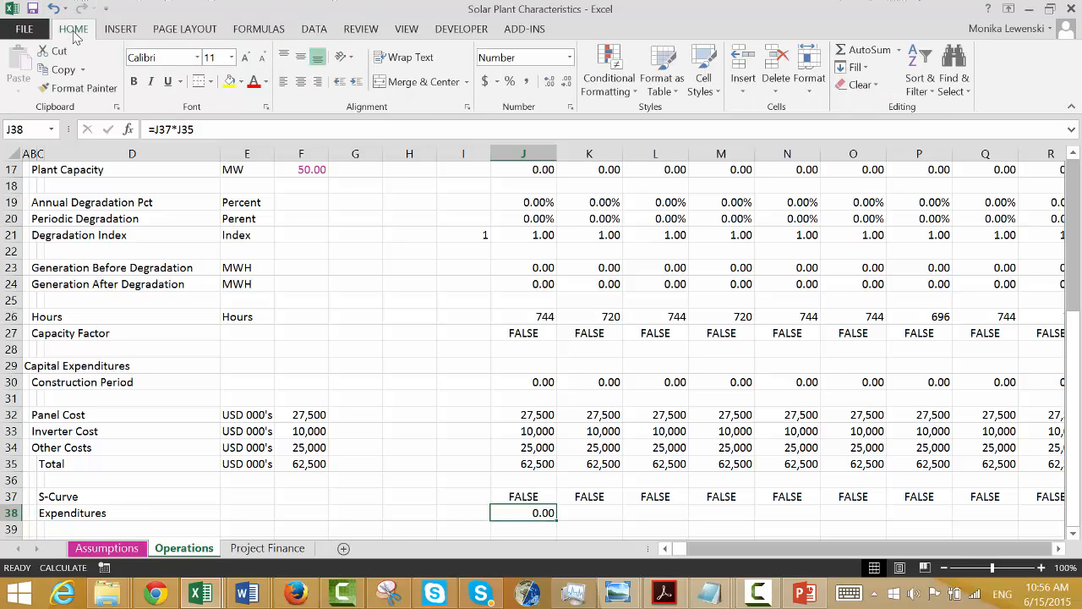
{"action": "left_click", "coordinate": [565, 83]}
{"action": "left_click", "coordinate": [565, 83]}
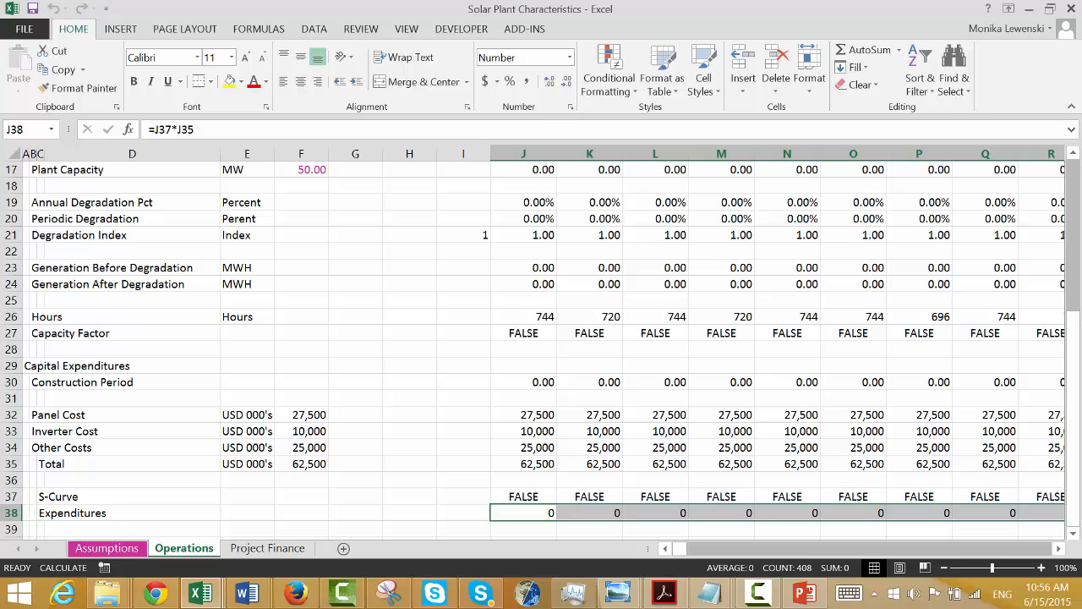
{"action": "key", "text": "Right"}
{"action": "key", "text": "Left"}
{"action": "key", "text": "ctrl+shift+Right"}
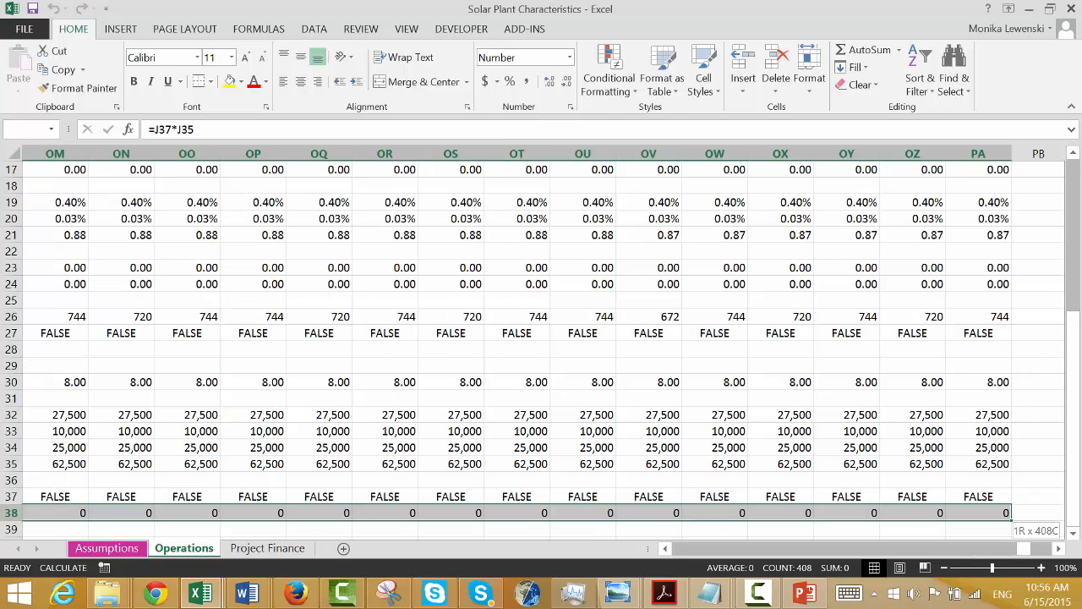
{"action": "key", "text": "ctrl+q"}
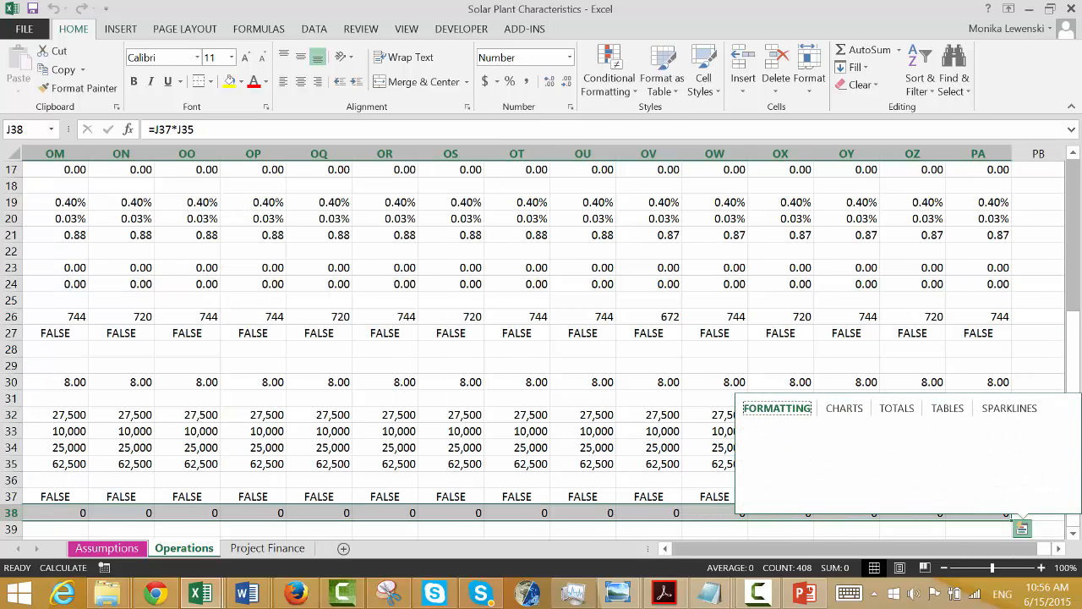
{"action": "key", "text": "Left"}
{"action": "key", "text": "Escape"}
Recalculate the sheet to update the Expenditures row over the construction months.
{"action": "key", "text": "Right"}
{"action": "key", "text": "Right"}
{"action": "key", "text": "Right"}
{"action": "key", "text": "Right"}
{"action": "key", "text": "Right"}
{"action": "key", "text": "Right"}
{"action": "key", "text": "Right"}
{"action": "key", "text": "Right"}
{"action": "key", "text": "Right"}
{"action": "key", "text": "Right"}
{"action": "key", "text": "Right"}
{"action": "key", "text": "Right"}
{"action": "key", "text": "Right"}
{"action": "key", "text": "Right"}
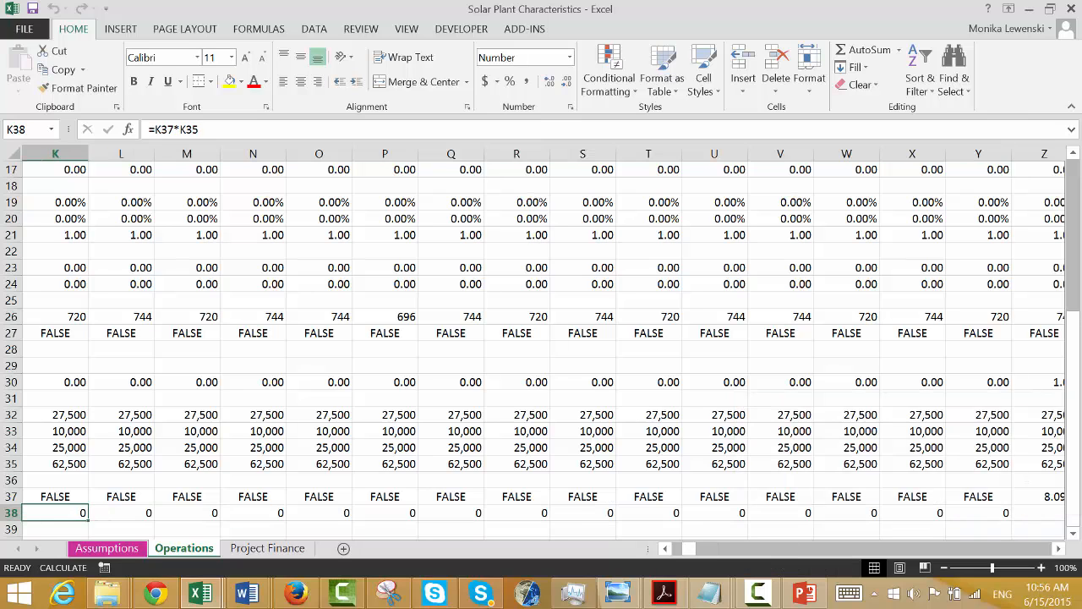
{"action": "key", "text": "Right"}
{"action": "key", "text": "Right"}
{"action": "key", "text": "Right"}
{"action": "key", "text": "Right"}
{"action": "key", "text": "Right"}
{"action": "key", "text": "Right"}
{"action": "key", "text": "Right"}
{"action": "key", "text": "Right"}
{"action": "key", "text": "Right"}
{"action": "key", "text": "Right"}
{"action": "key", "text": "Right"}
{"action": "key", "text": "Right"}
{"action": "key", "text": "Right"}
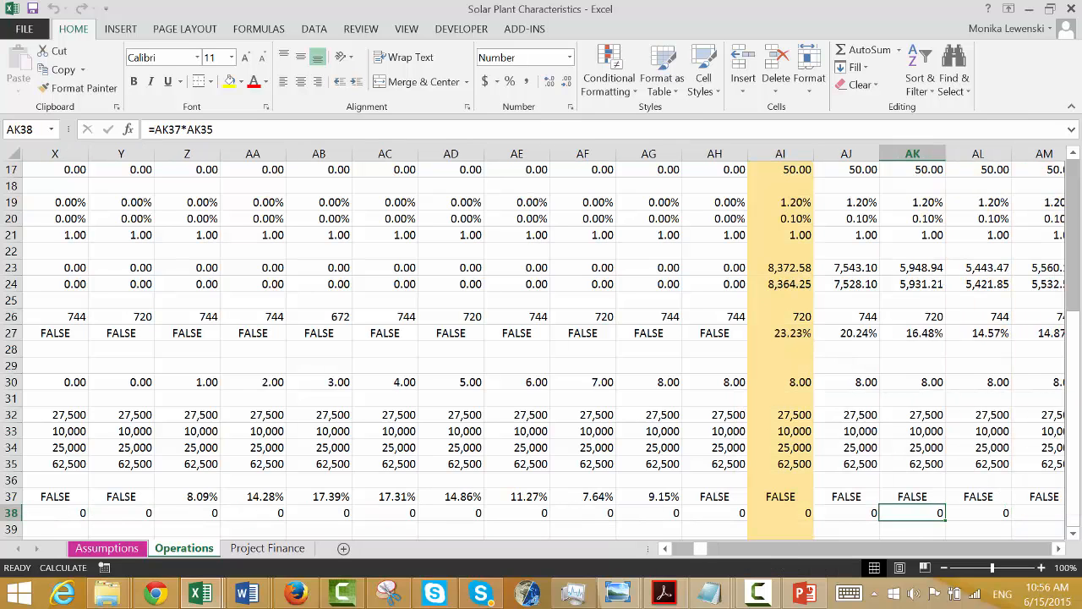
{"action": "key", "text": "Left"}
{"action": "key", "text": "Left"}
{"action": "key", "text": "Left"}
{"action": "key", "text": "Left"}
{"action": "key", "text": "Left"}
{"action": "key", "text": "Left"}
{"action": "key", "text": "Left"}
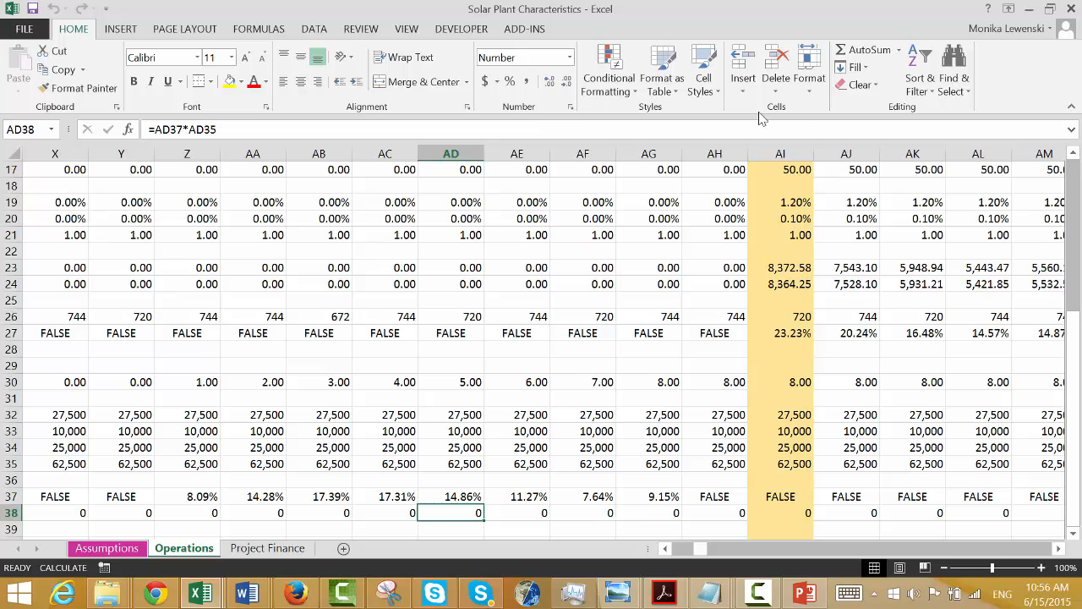
{"action": "left_click", "coordinate": [258, 28]}
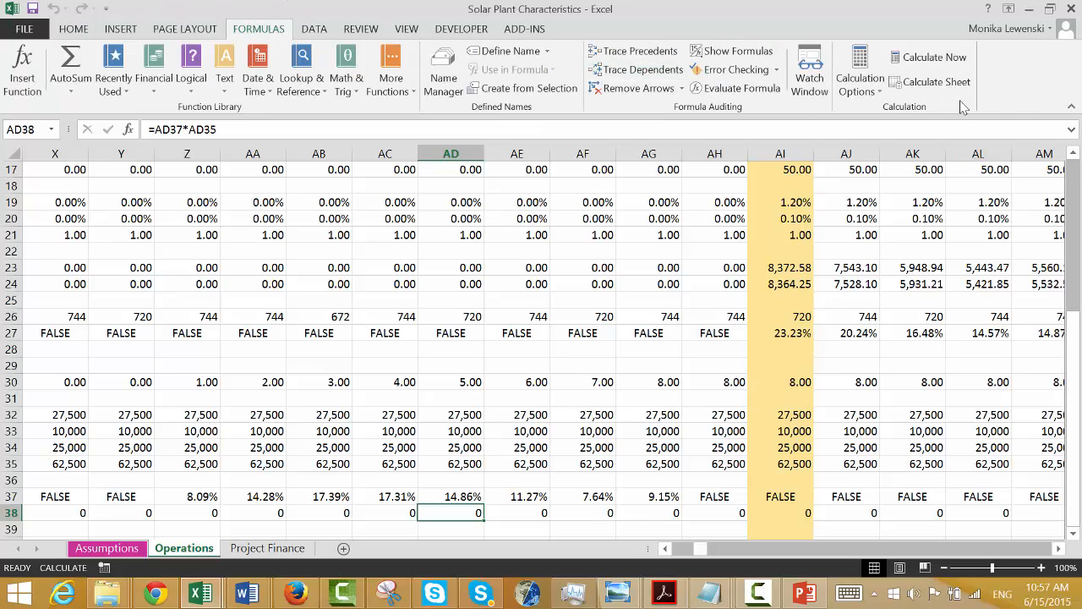
{"action": "left_click", "coordinate": [931, 84]}
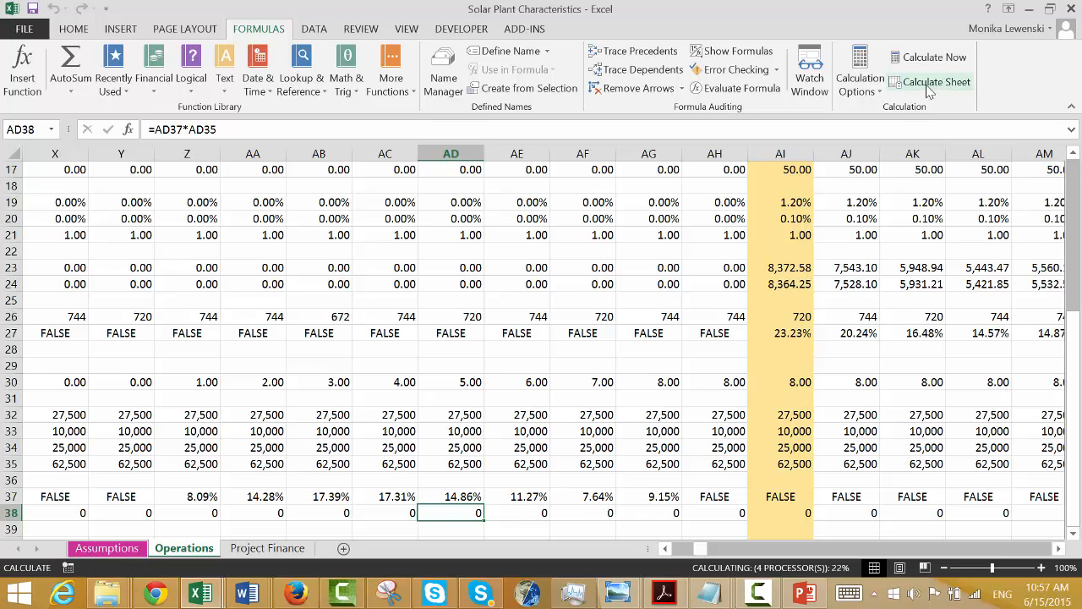
Examine the monthly Expenditures in row 38 over the construction months, columns Z to AG.
{"action": "key", "text": "Left"}
{"action": "key", "text": "Left"}
{"action": "key", "text": "Left"}
{"action": "key", "text": "Left"}
{"action": "key", "text": "Left"}
{"action": "key", "text": "Left"}
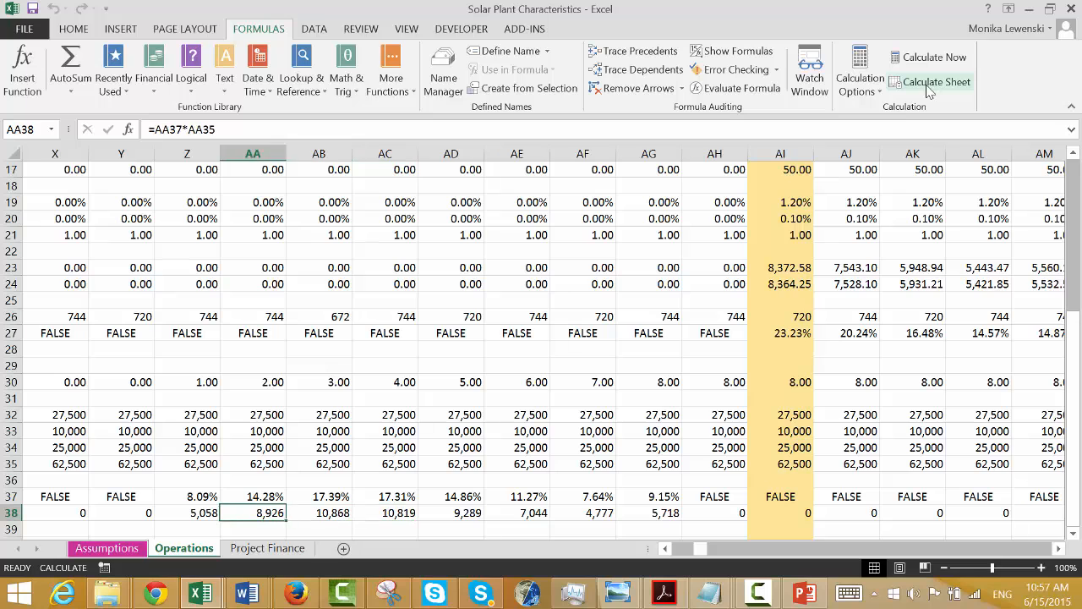
{"action": "key", "text": "Right"}
{"action": "key", "text": "Right"}
Add the section heading "Operating Costs" in A40, below the capital expenditures block.
{"action": "key", "text": "Down"}
{"action": "key", "text": "Left"}
{"action": "key", "text": "Left"}
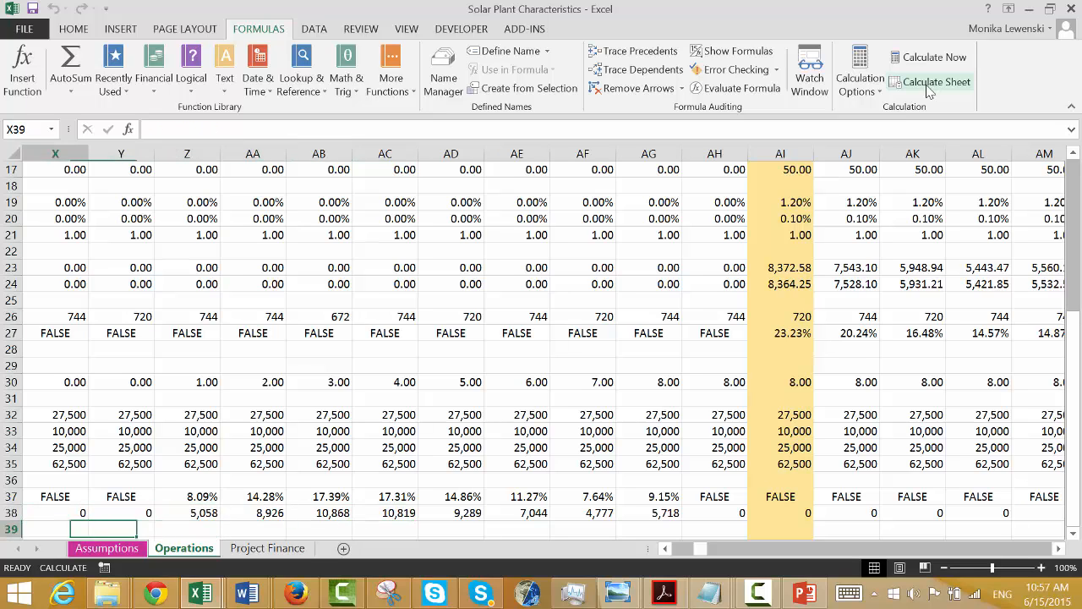
{"action": "key", "text": "Down"}
{"action": "key", "text": "Left"}
{"action": "key", "text": "Left"}
{"action": "key", "text": "Left"}
{"action": "key", "text": "Left"}
{"action": "key", "text": "Left"}
{"action": "key", "text": "Left"}
{"action": "key", "text": "Left"}
{"action": "key", "text": "Left"}
{"action": "key", "text": "Left"}
{"action": "key", "text": "Left"}
{"action": "key", "text": "Left"}
{"action": "key", "text": "Left"}
{"action": "key", "text": "Left"}
{"action": "key", "text": "Left"}
{"action": "key", "text": "Left"}
{"action": "key", "text": "Left"}
{"action": "key", "text": "Left"}
{"action": "key", "text": "Left"}
{"action": "key", "text": "Left"}
{"action": "key", "text": "Left"}
{"action": "key", "text": "Left"}
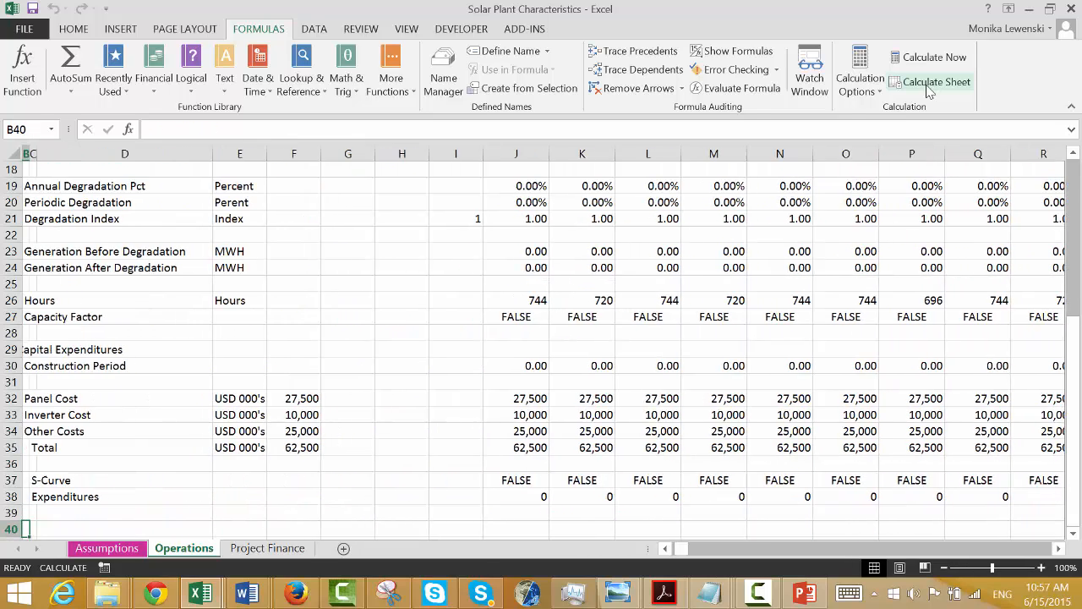
{"action": "key", "text": "Up"}
{"action": "key", "text": "Up"}
{"action": "key", "text": "Up"}
{"action": "key", "text": "Down"}
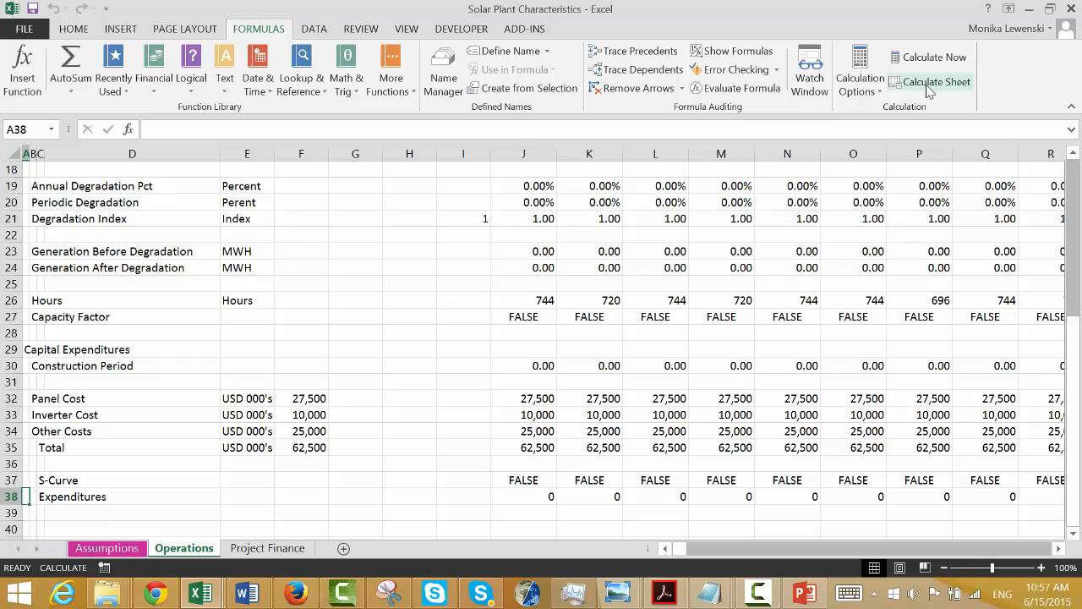
{"action": "key", "text": "Down"}
{"action": "key", "text": "Down"}
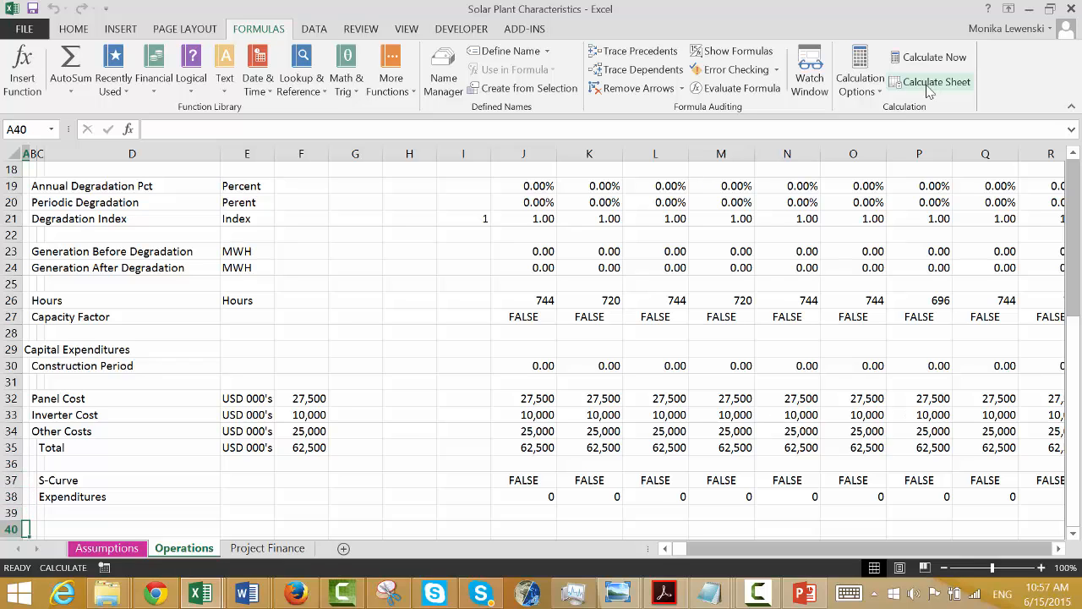
{"action": "type", "text": "Operating C"}
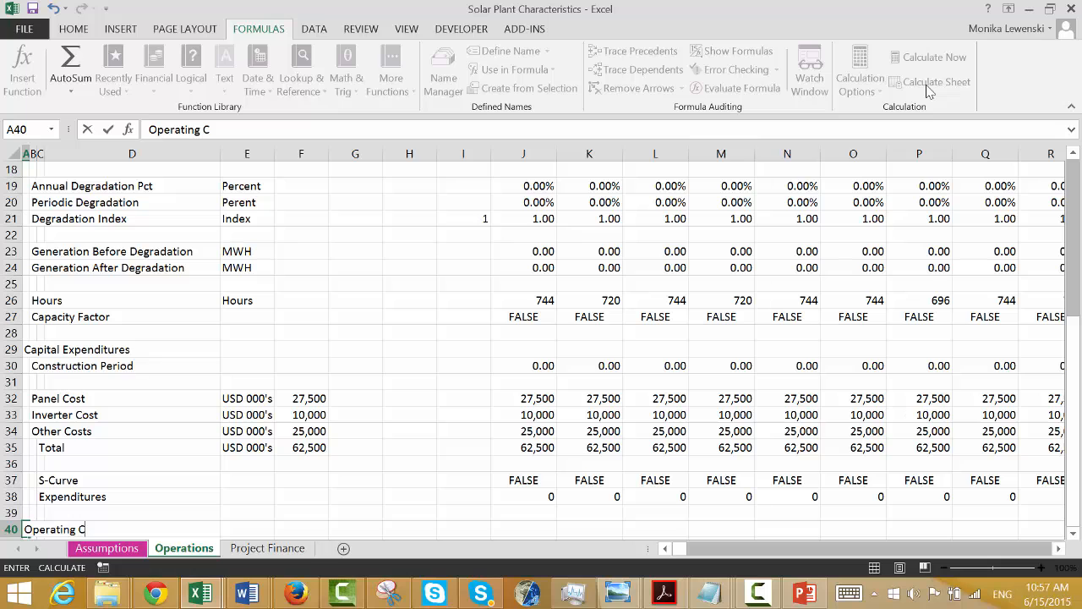
{"action": "type", "text": "psts"}
{"action": "key", "text": "Return"}
{"action": "key", "text": "Return"}
Label row 41 under Operating Costs as "Annual Inflation Rate" in B41.
{"action": "key", "text": "Up"}
{"action": "key", "text": "Right"}
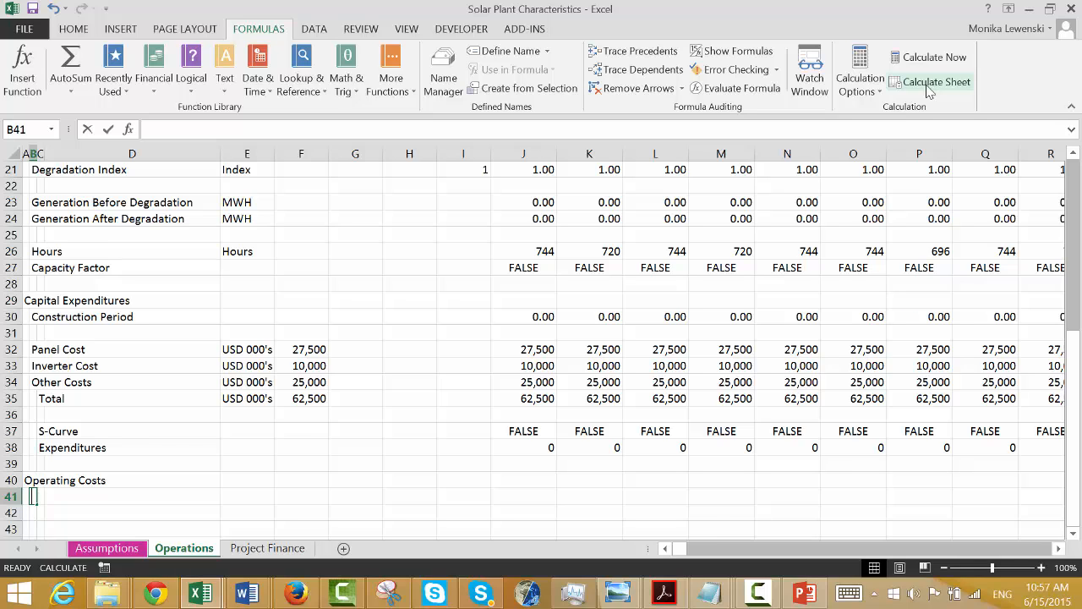
{"action": "type", "text": "Ind"}
{"action": "key", "text": "BackSpace"}
{"action": "key", "text": "BackSpace"}
{"action": "key", "text": "BackSpace"}
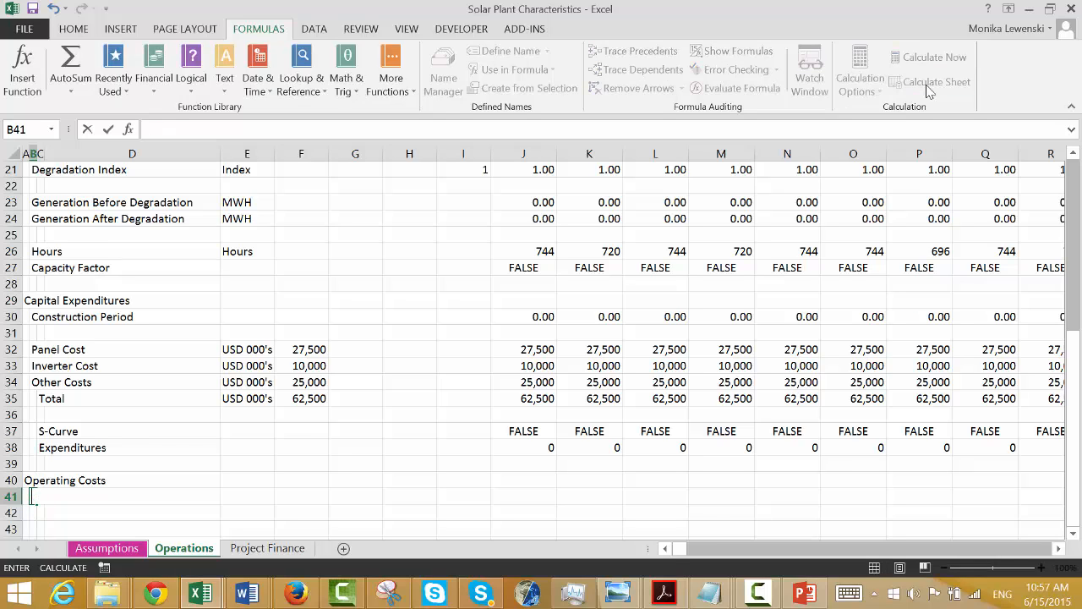
{"action": "type", "text": "Annual I"}
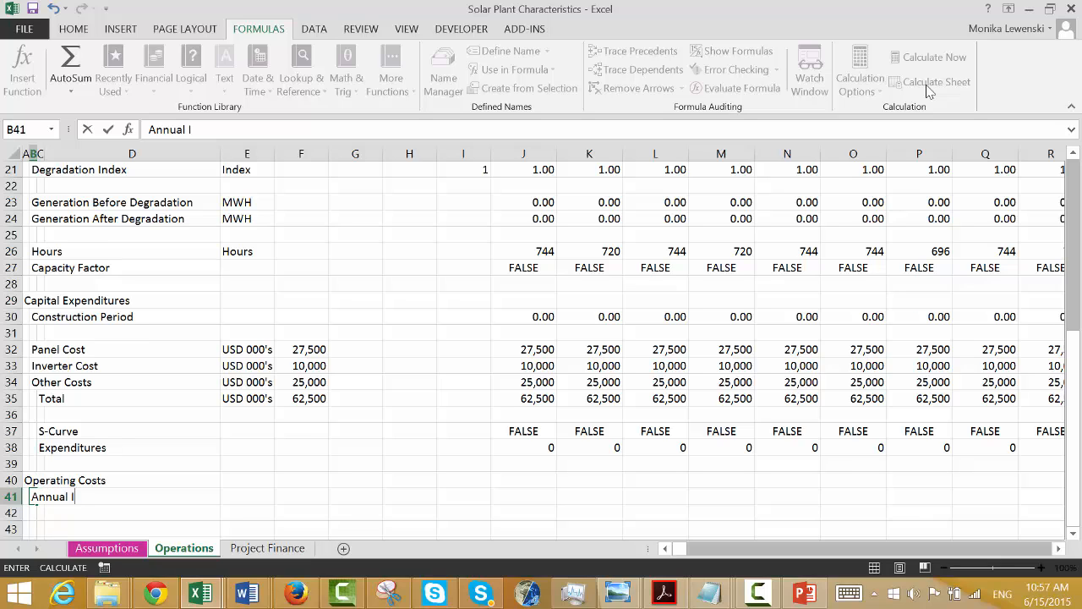
{"action": "type", "text": "nflation Ra"}
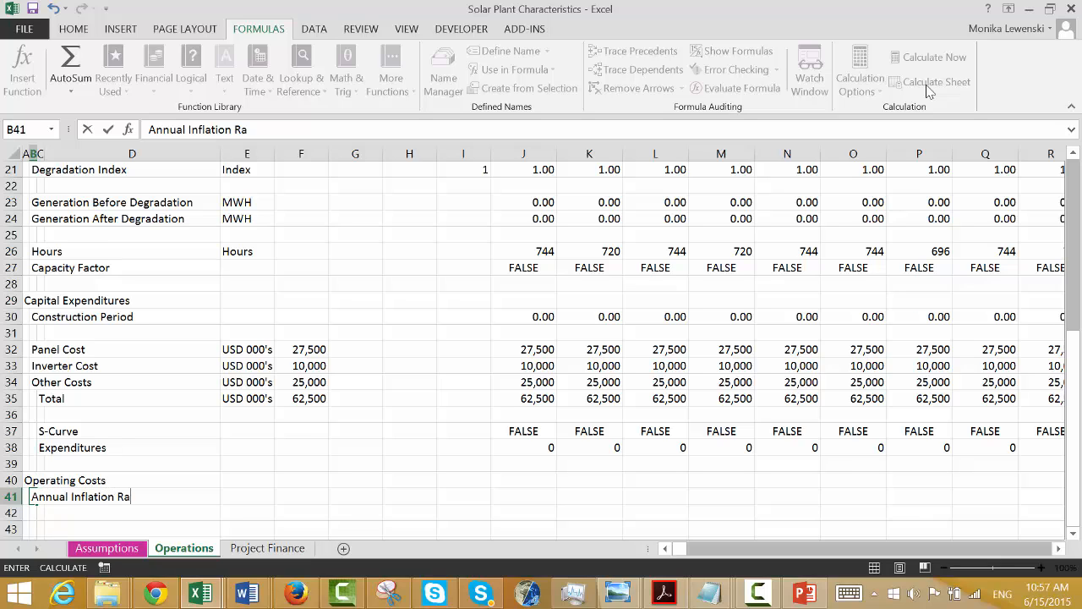
{"action": "type", "text": "te"}
{"action": "key", "text": "Return"}
Add the row labels "Periodic Inflation" in B42 and "Inflation Index" in B43.
{"action": "type", "text": "Inf"}
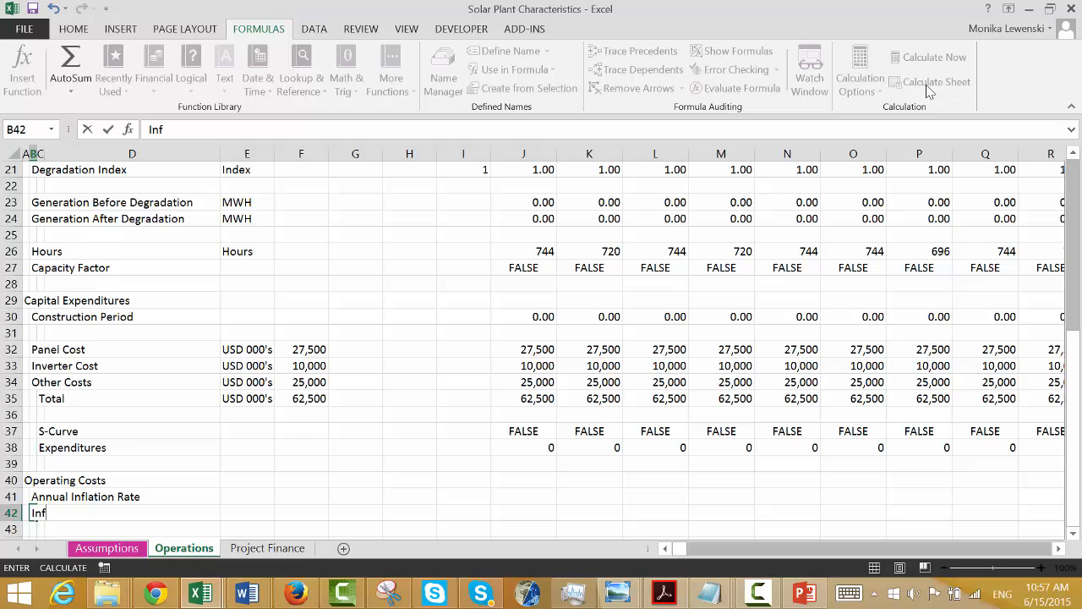
{"action": "type", "text": "lation"}
{"action": "key", "text": "BackSpace"}
{"action": "key", "text": "BackSpace"}
{"action": "key", "text": "BackSpace"}
{"action": "key", "text": "BackSpace"}
{"action": "key", "text": "BackSpace"}
{"action": "key", "text": "BackSpace"}
{"action": "key", "text": "BackSpace"}
{"action": "key", "text": "BackSpace"}
{"action": "key", "text": "BackSpace"}
{"action": "type", "text": "Periodic Infla"}
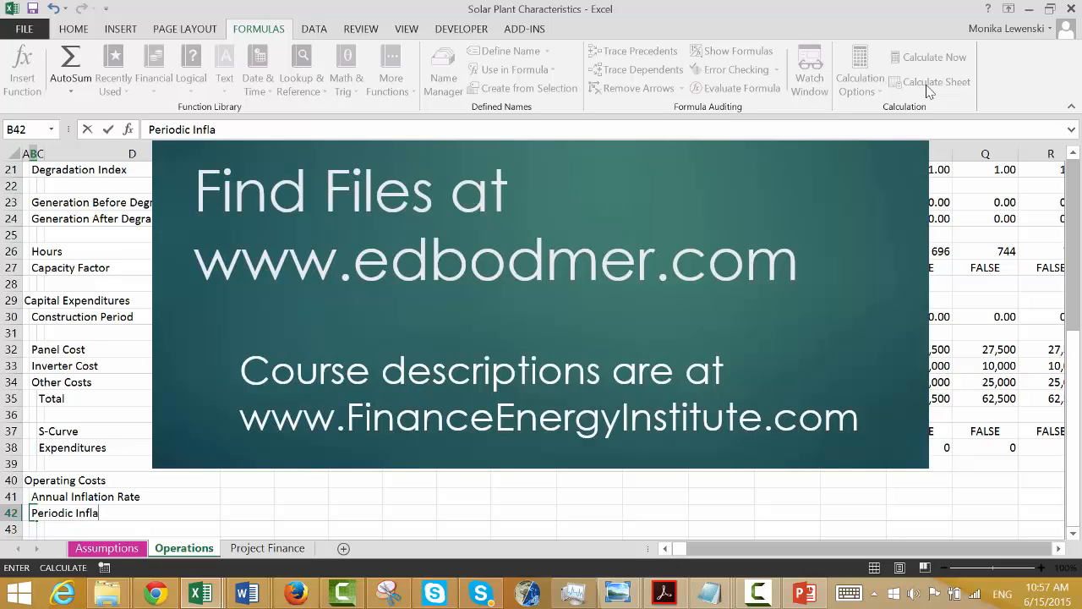
{"action": "type", "text": "tion"}
{"action": "key", "text": "Return"}
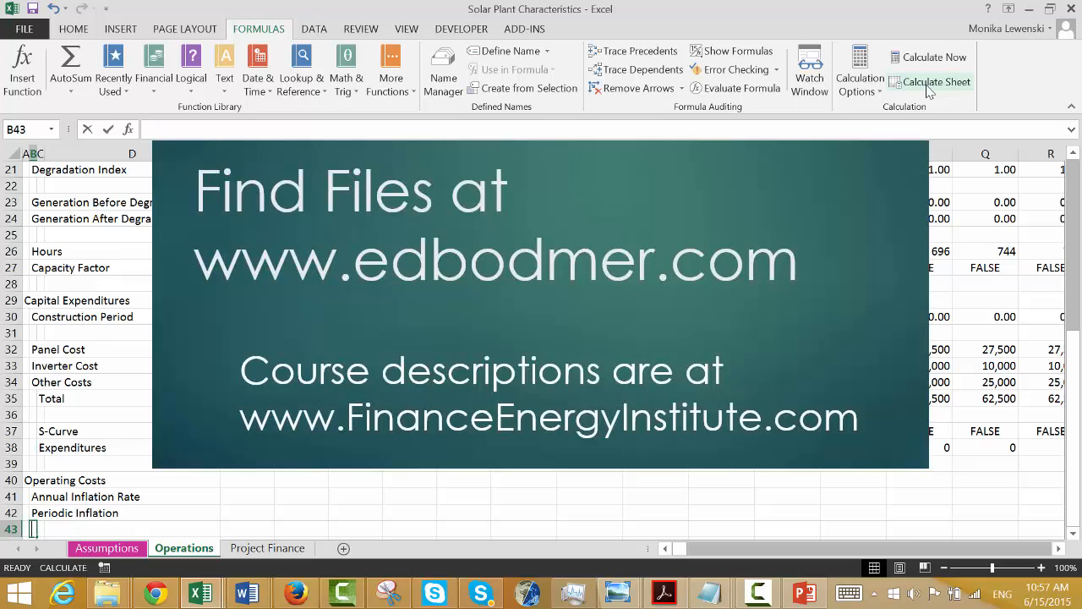
{"action": "type", "text": "Inflation Index"}
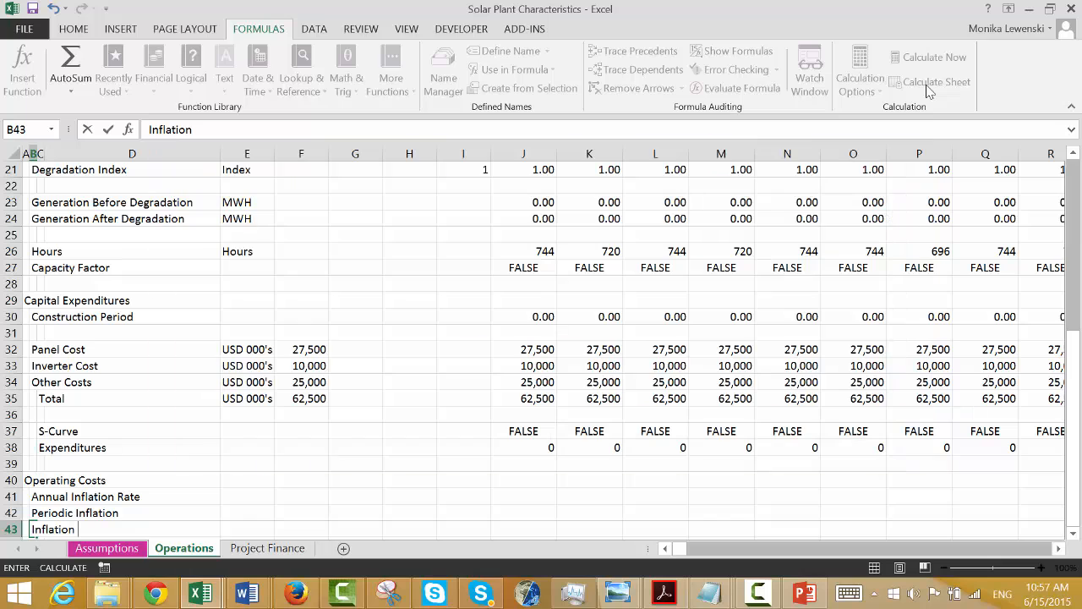
{"action": "key", "text": "Return"}
{"action": "key", "text": "Return"}
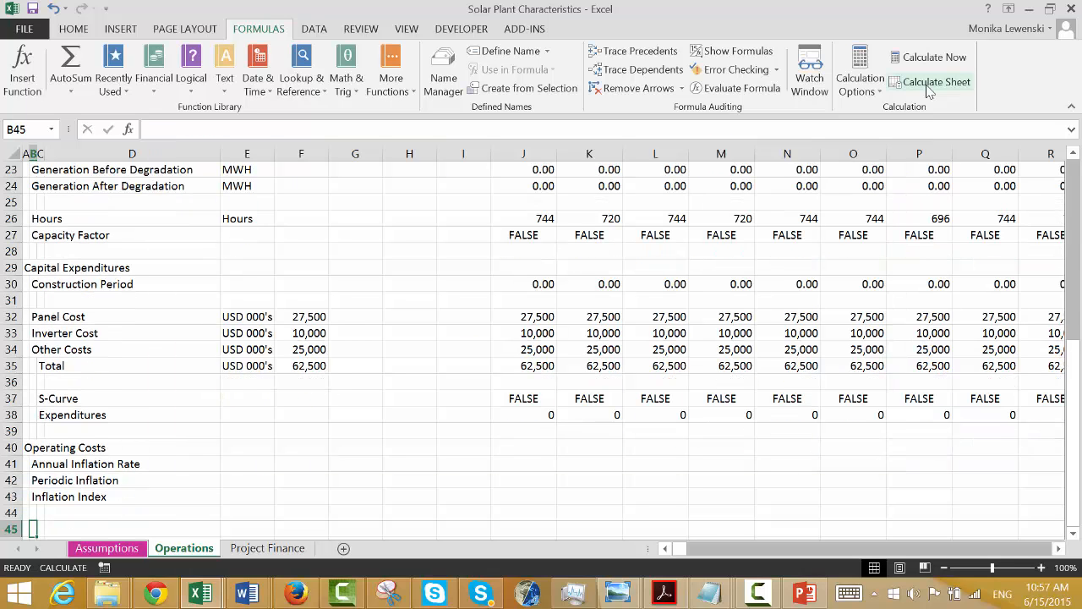
Enter the row label "O&M per kW-year" in B45, leaving row 44 blank.
{"action": "type", "text": "O&"}
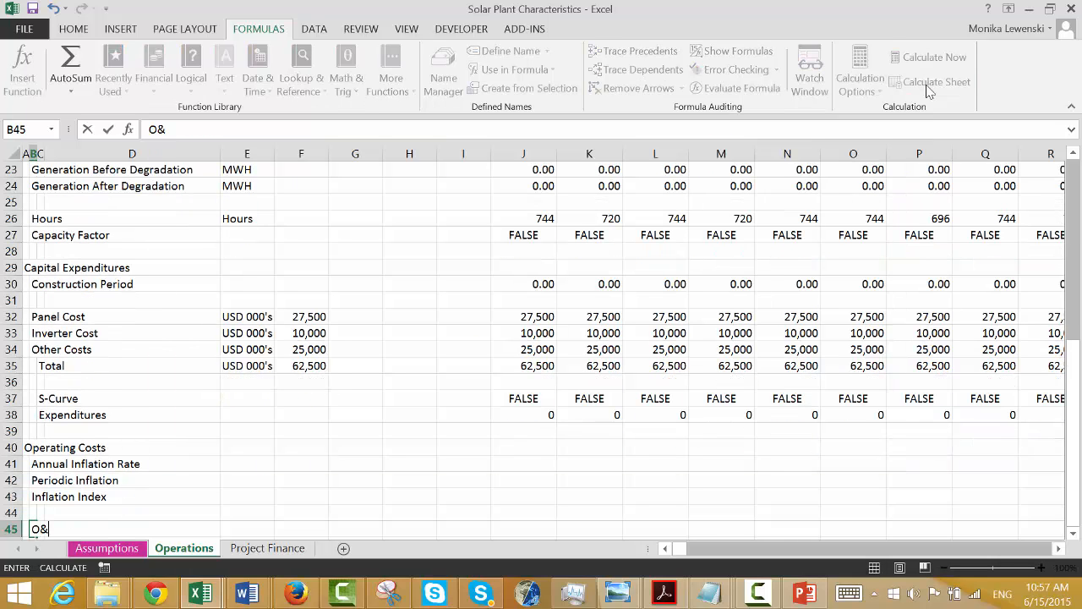
{"action": "type", "text": "M per kW-"}
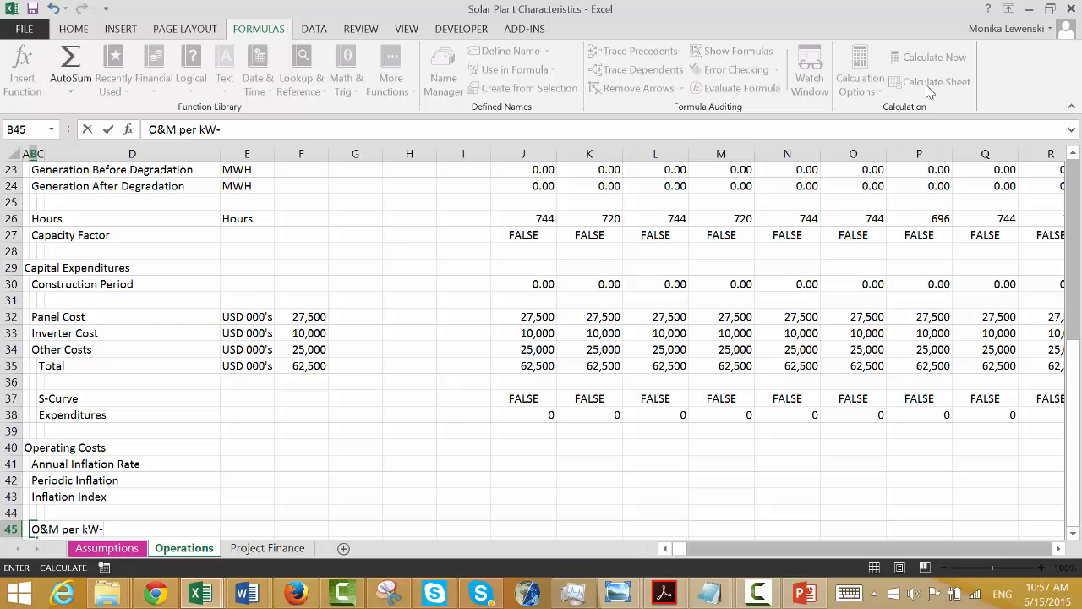
{"action": "type", "text": "ytyera"}
{"action": "key", "text": "Return"}
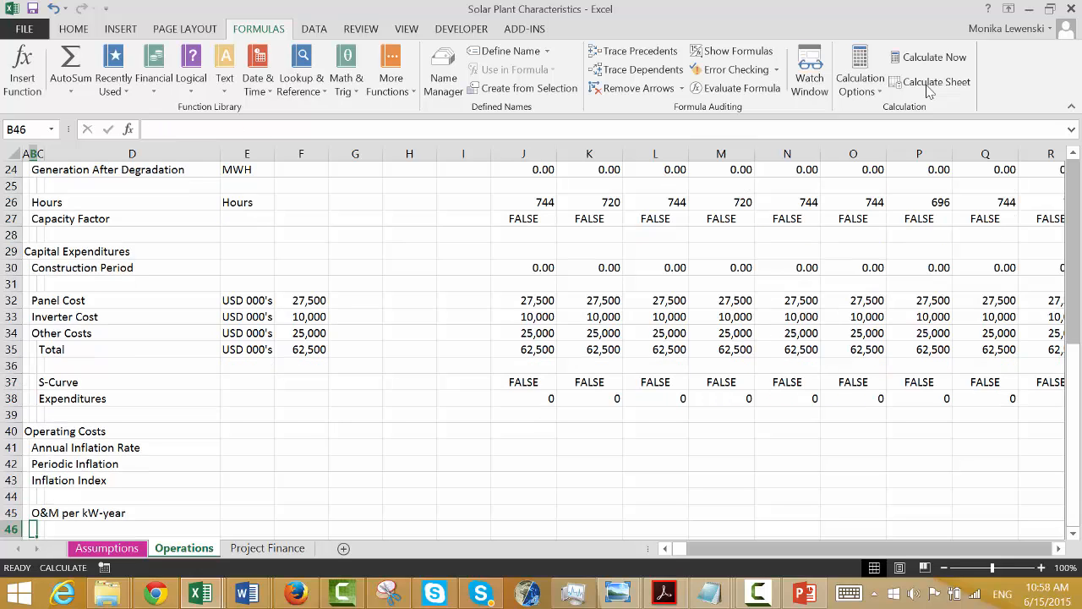
Enter the unit "USD/kW-yr" for the O&M per kW-year row in E45 and widen column E to fit it.
{"action": "key", "text": "Up"}
{"action": "key", "text": "Right"}
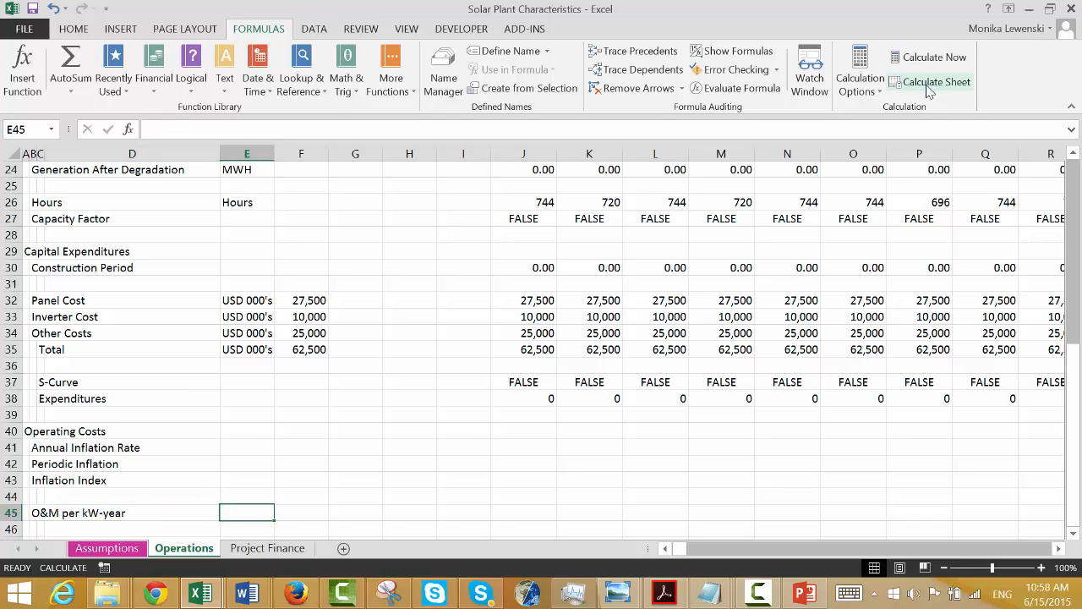
{"action": "type", "text": "USD"}
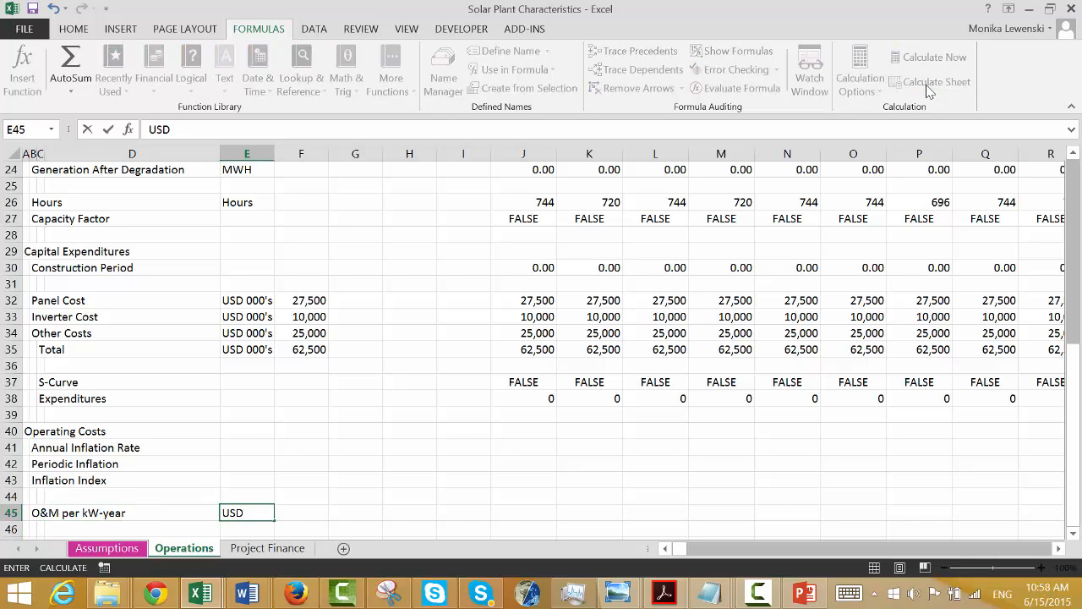
{"action": "type", "text": "/kW-yr"}
{"action": "key", "text": "Return"}
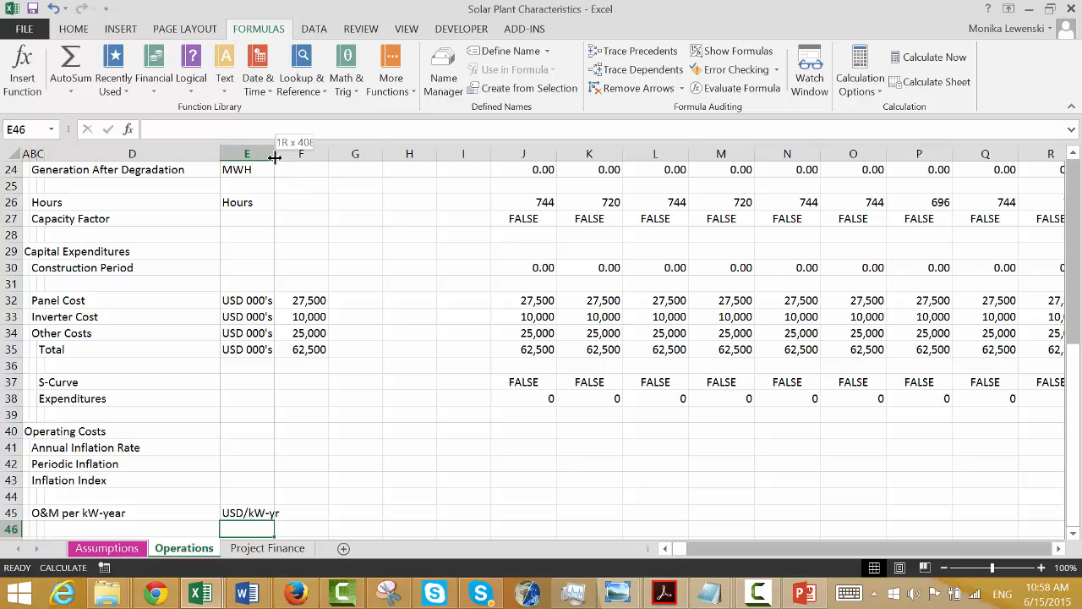
{"action": "left_click_drag", "start_coordinate": [274, 153], "coordinate": [292, 159]}
Enter the unit "Pct" for Annual Inflation Rate in E41 and fill it down to Periodic Inflation in E42.
{"action": "key", "text": "Up"}
{"action": "key", "text": "Up"}
{"action": "key", "text": "Up"}
{"action": "key", "text": "Up"}
{"action": "key", "text": "Up"}
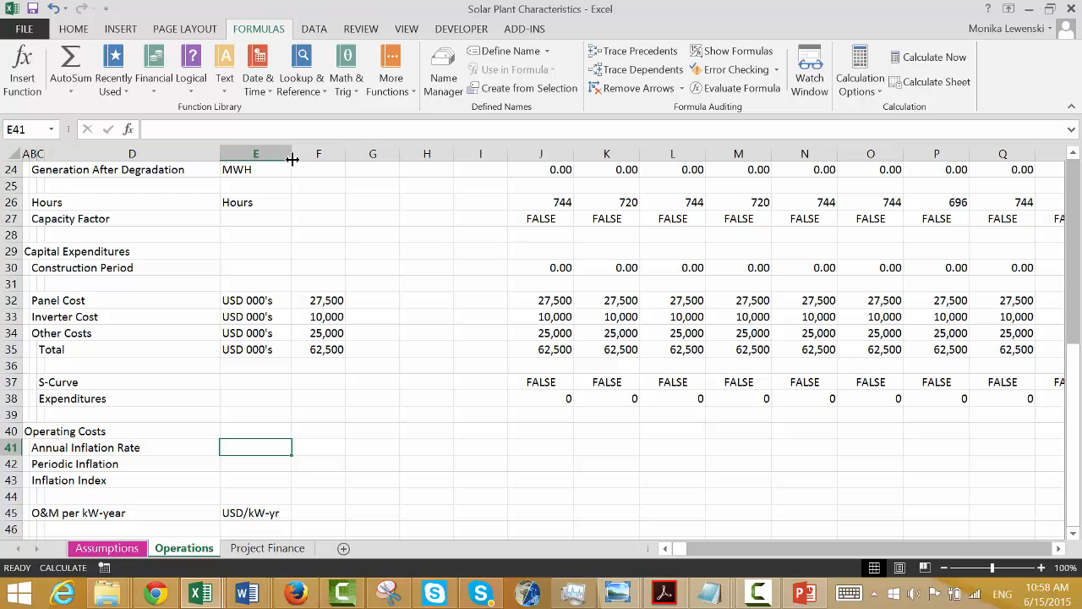
{"action": "type", "text": "PCt"}
{"action": "key", "text": "Return"}
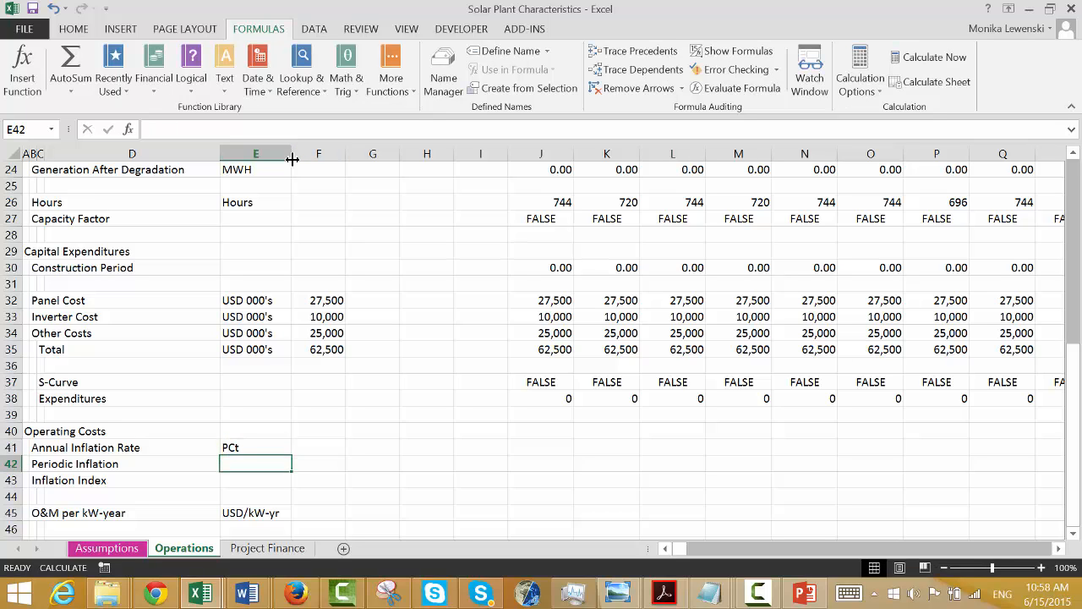
{"action": "key", "text": "Up"}
{"action": "type", "text": "Pct"}
{"action": "key", "text": "Return"}
{"action": "key", "text": "Up"}
{"action": "key", "text": "shift+Down"}
{"action": "key", "text": "shift+Down"}
{"action": "key", "text": "shift+Up"}
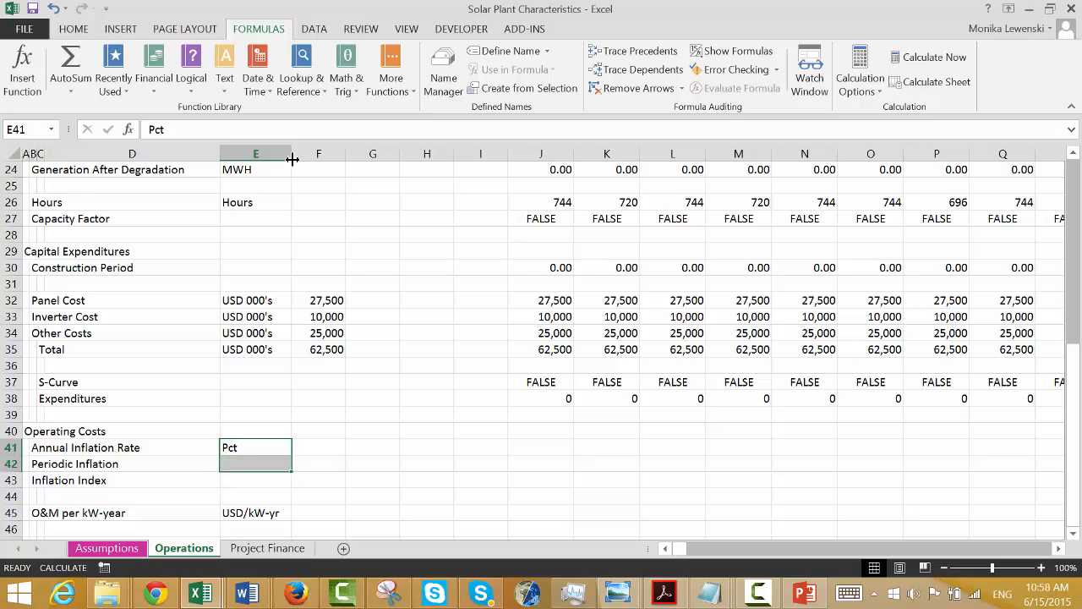
{"action": "key", "text": "ctrl+d"}
Enter the unit "Index" for the Inflation Index row in E43.
{"action": "key", "text": "Down"}
{"action": "key", "text": "Down"}
{"action": "type", "text": "Index"}
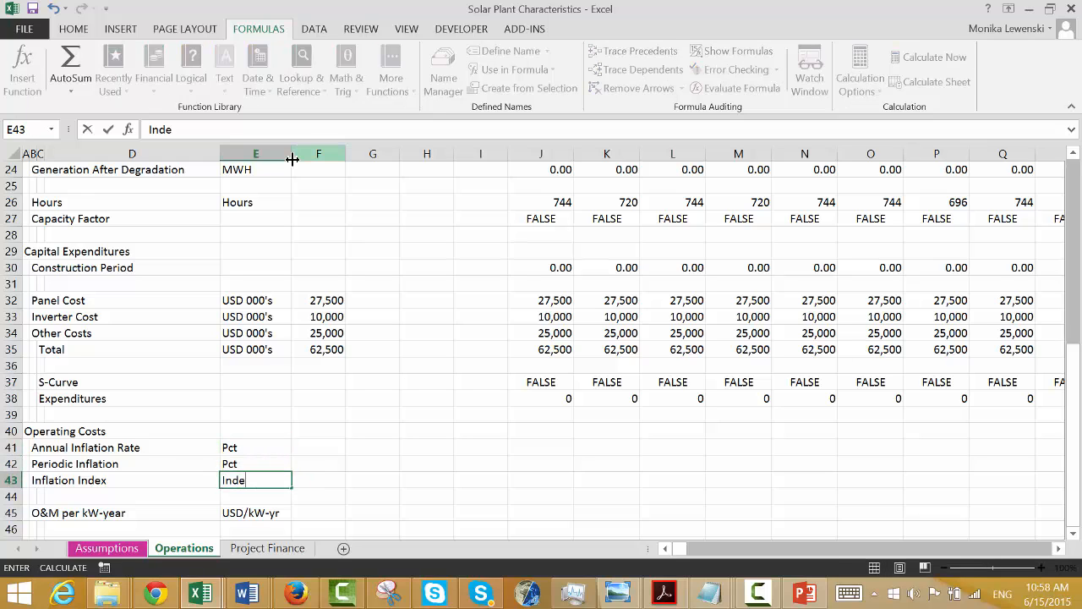
{"action": "key", "text": "Return"}
Enter the row label "Total O&M Cost" in B46, directly below O&M per kW-year.
{"action": "key", "text": "Down"}
{"action": "key", "text": "Down"}
{"action": "key", "text": "Down"}
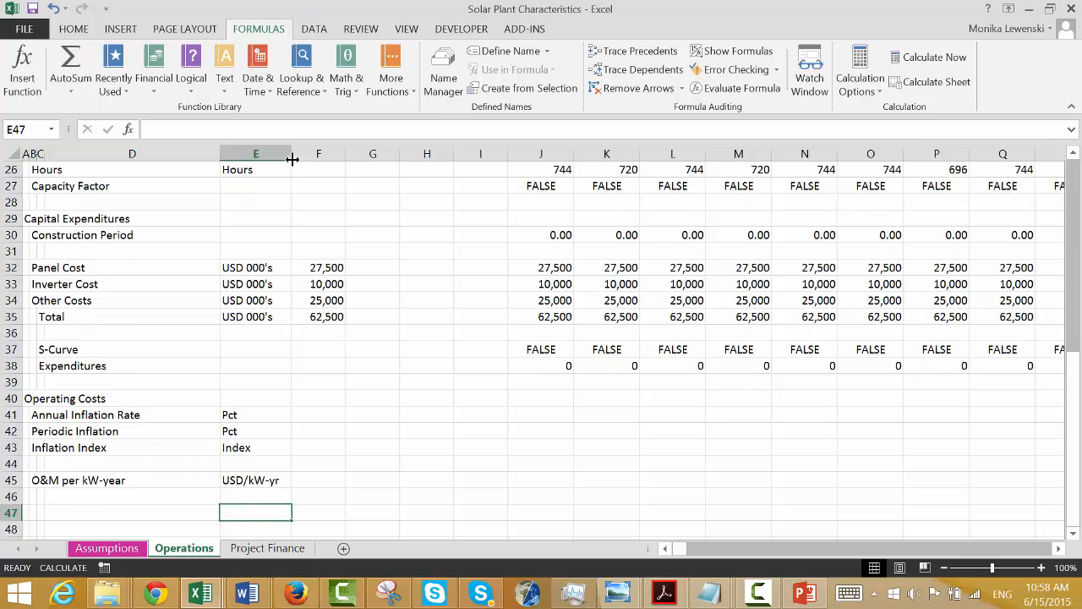
{"action": "key", "text": "Up"}
{"action": "key", "text": "Left"}
{"action": "key", "text": "Left"}
{"action": "key", "text": "Left"}
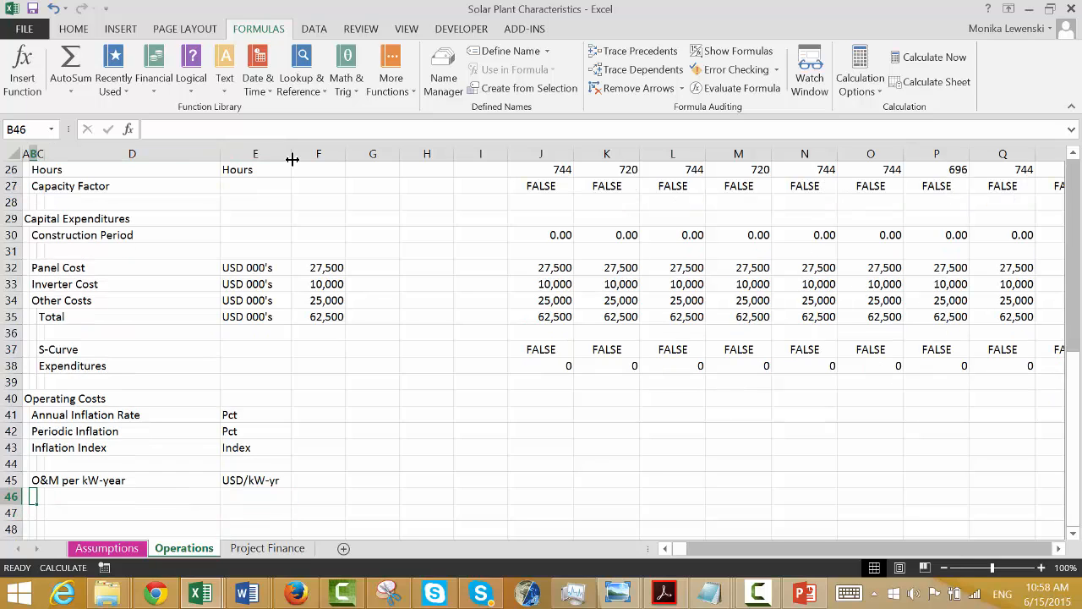
{"action": "type", "text": "Totak"}
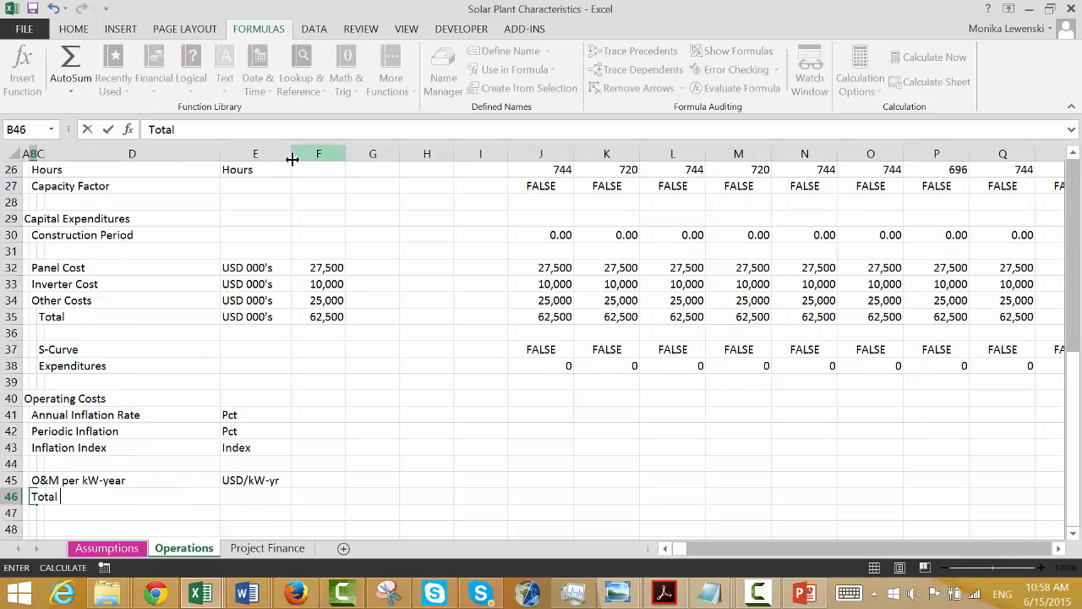
{"action": "type", "text": " O&M Cost"}
{"action": "key", "text": "Return"}
Copy the "USD 000's" unit from the capital expenditures Total row in E35 to Total O&M Cost in E46.
{"action": "key", "text": "Up"}
{"action": "key", "text": "Up"}
{"action": "key", "text": "Up"}
{"action": "key", "text": "Up"}
{"action": "key", "text": "Up"}
{"action": "key", "text": "Up"}
{"action": "key", "text": "Up"}
{"action": "key", "text": "Up"}
{"action": "key", "text": "Up"}
{"action": "key", "text": "Up"}
{"action": "key", "text": "Up"}
{"action": "key", "text": "Up"}
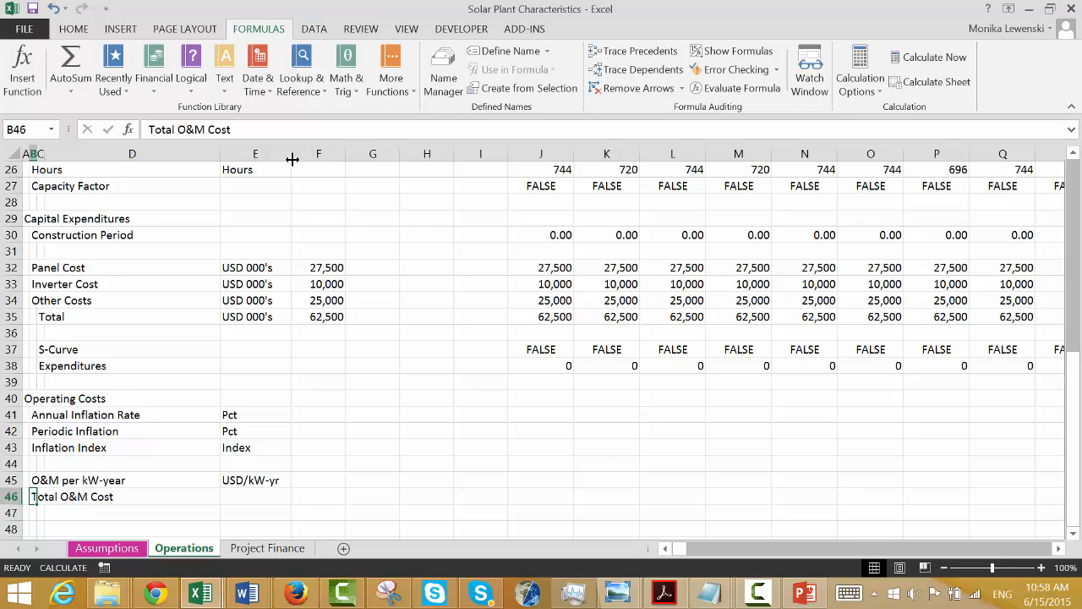
{"action": "key", "text": "Right"}
{"action": "key", "text": "Right"}
{"action": "key", "text": "Right"}
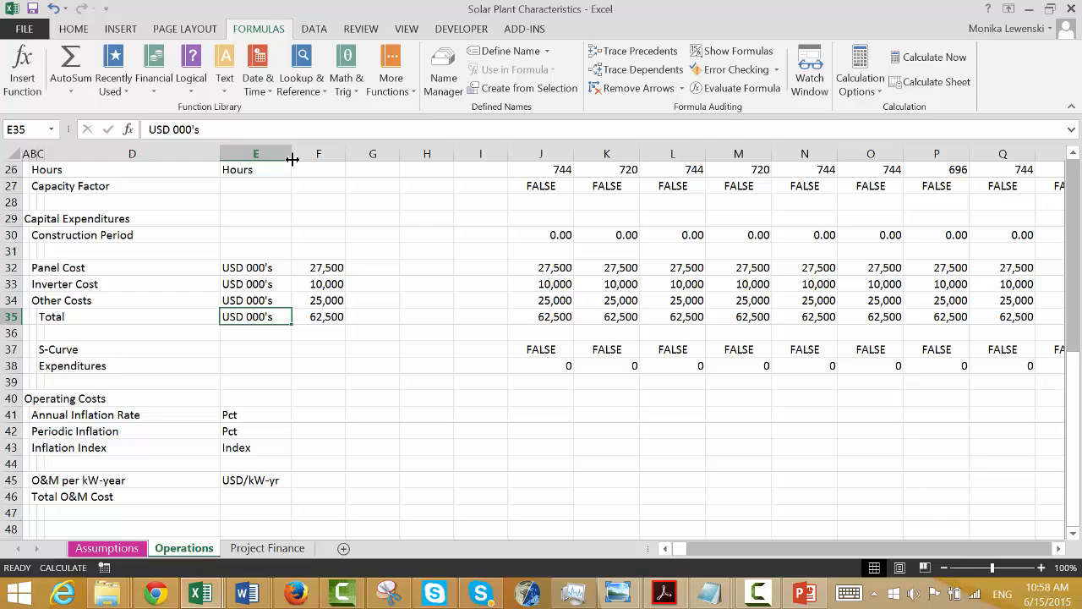
{"action": "key", "text": "ctrl+c"}
{"action": "key", "text": "Down"}
{"action": "key", "text": "Down"}
{"action": "key", "text": "Down"}
{"action": "key", "text": "Down"}
{"action": "key", "text": "Down"}
{"action": "key", "text": "Up"}
{"action": "key", "text": "Up"}
{"action": "key", "text": "Up"}
{"action": "key", "text": "Up"}
{"action": "key", "text": "Up"}
{"action": "key", "text": "Up"}
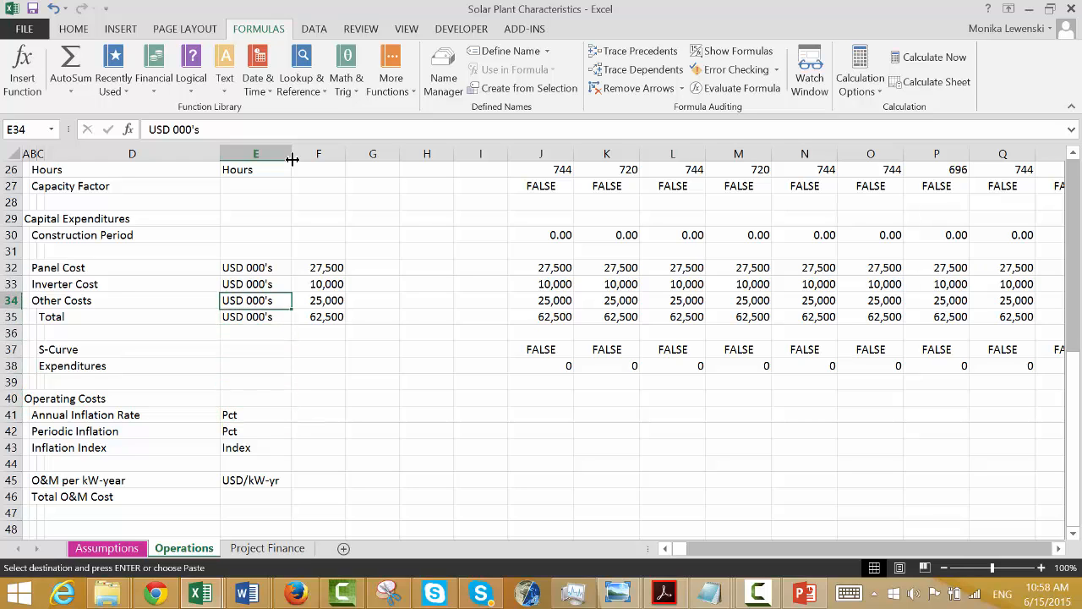
{"action": "key", "text": "Down"}
{"action": "key", "text": "Down"}
{"action": "key", "text": "Down"}
{"action": "key", "text": "Down"}
{"action": "key", "text": "Down"}
{"action": "key", "text": "Down"}
{"action": "key", "text": "Down"}
{"action": "key", "text": "Down"}
{"action": "key", "text": "Down"}
{"action": "key", "text": "Down"}
{"action": "key", "text": "Down"}
{"action": "key", "text": "Down"}
{"action": "key", "text": "Down"}
{"action": "key", "text": "Down"}
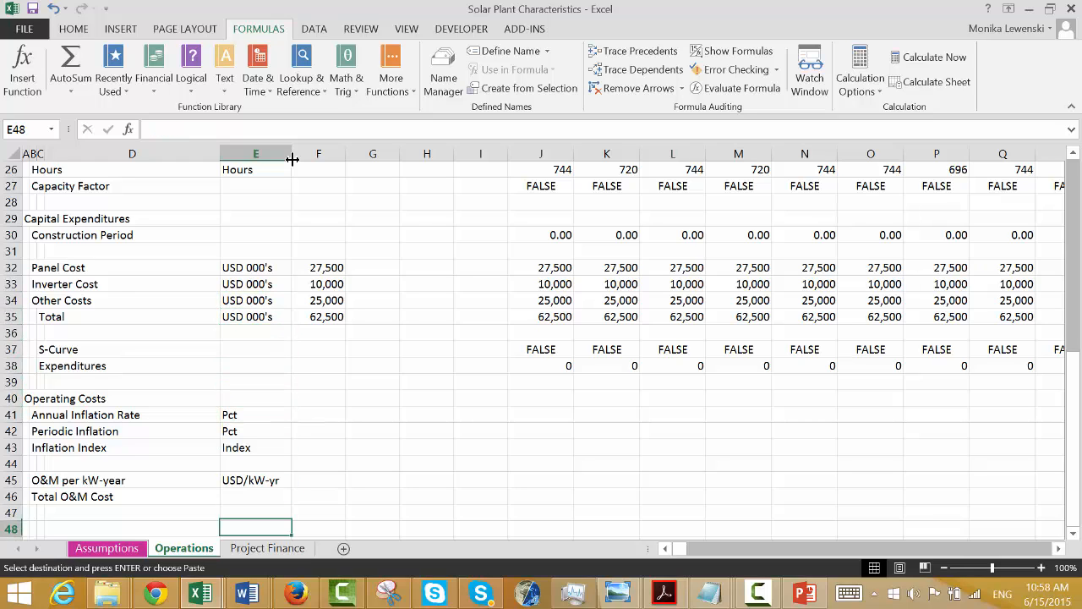
{"action": "key", "text": "Up"}
{"action": "key", "text": "Up"}
{"action": "key", "text": "ctrl+v"}
{"action": "key", "text": "Escape"}
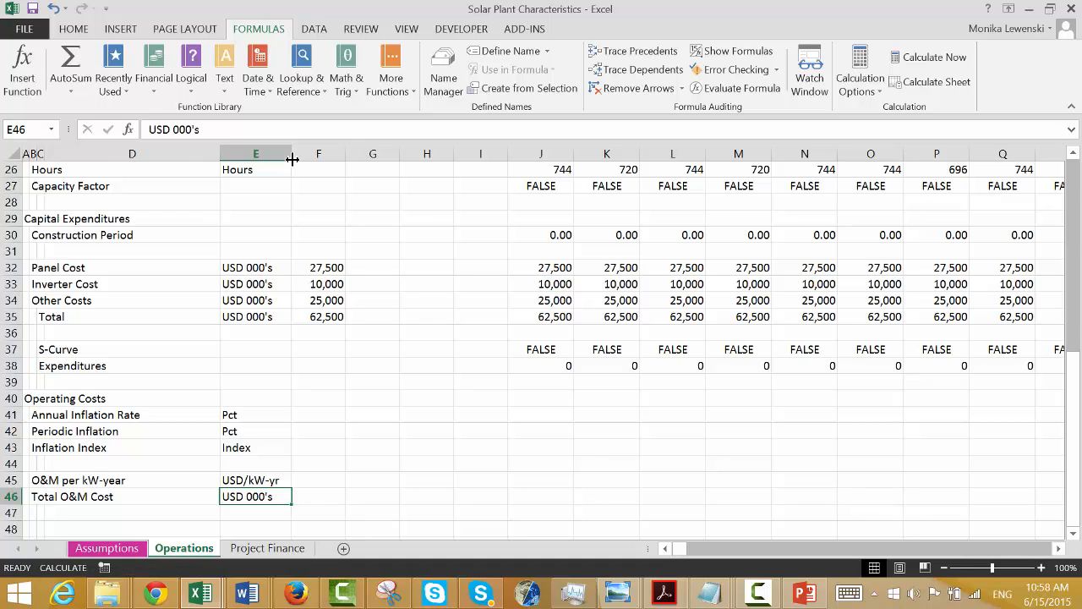
Add the section heading "Revenues" in A48, below the operating costs block.
{"action": "key", "text": "Down"}
{"action": "key", "text": "Down"}
{"action": "key", "text": "Left"}
{"action": "key", "text": "Left"}
{"action": "key", "text": "Left"}
{"action": "key", "text": "Left"}
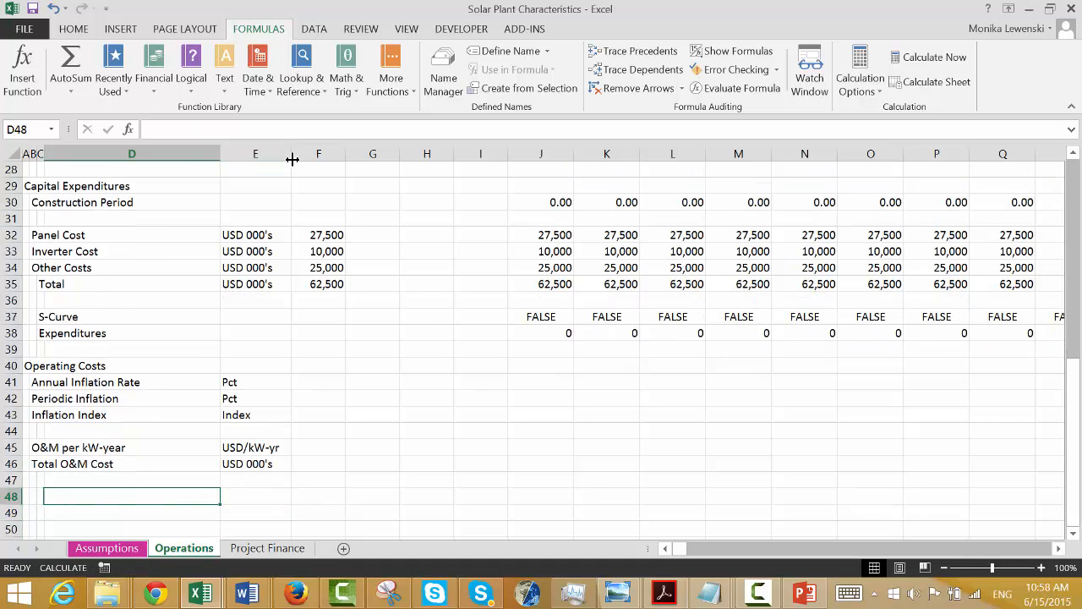
{"action": "key", "text": "Up"}
{"action": "key", "text": "Up"}
{"action": "key", "text": "Down"}
{"action": "key", "text": "Down"}
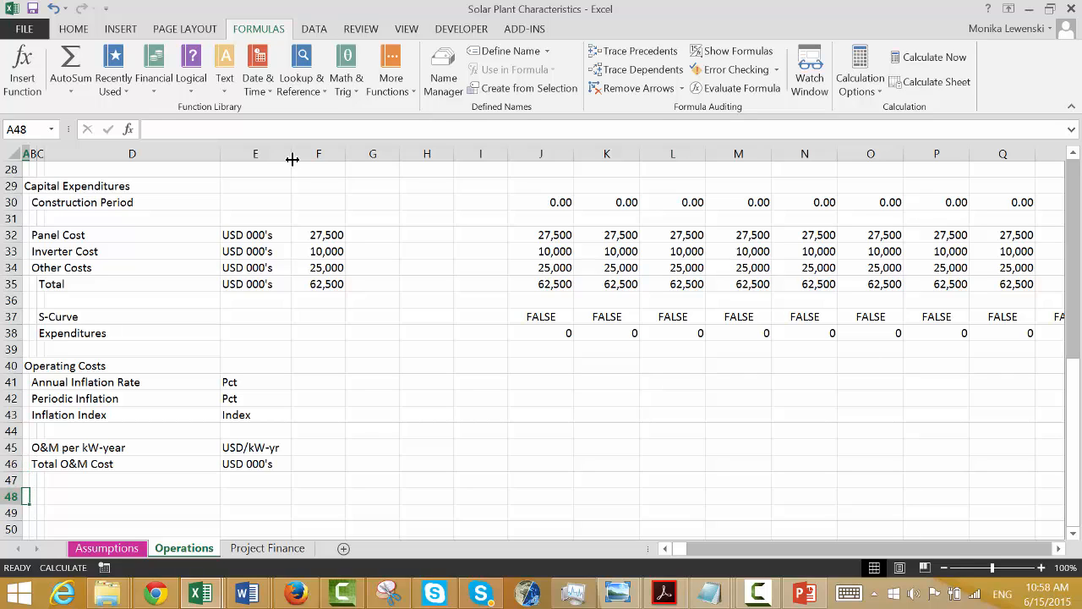
{"action": "key", "text": "Up"}
{"action": "key", "text": "Up"}
{"action": "key", "text": "Up"}
{"action": "key", "text": "Up"}
{"action": "key", "text": "Down"}
{"action": "key", "text": "Down"}
{"action": "key", "text": "Down"}
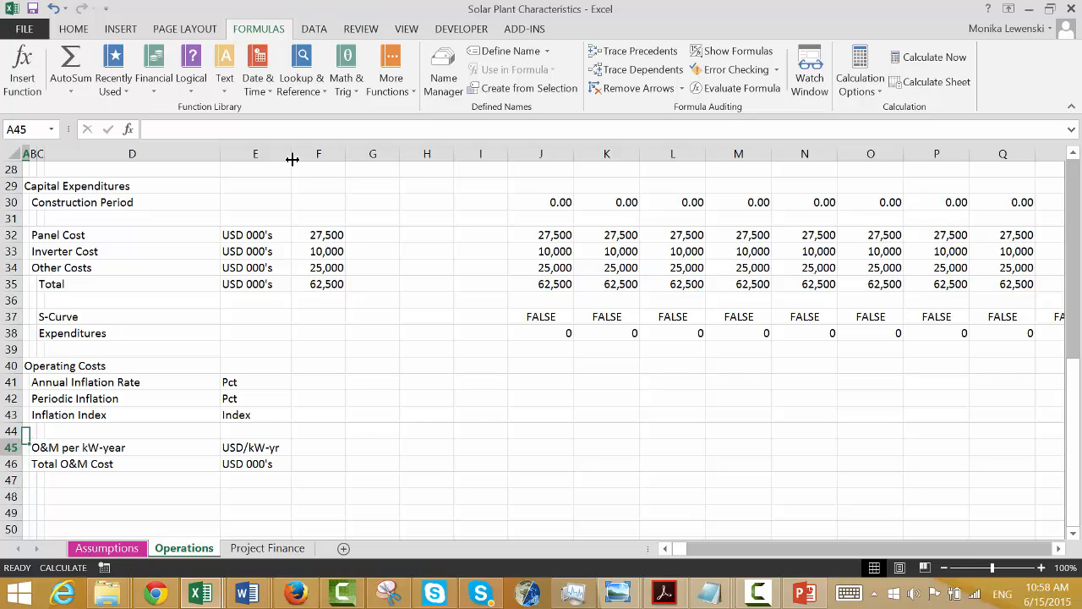
{"action": "key", "text": "Down"}
{"action": "type", "text": "Revenue"}
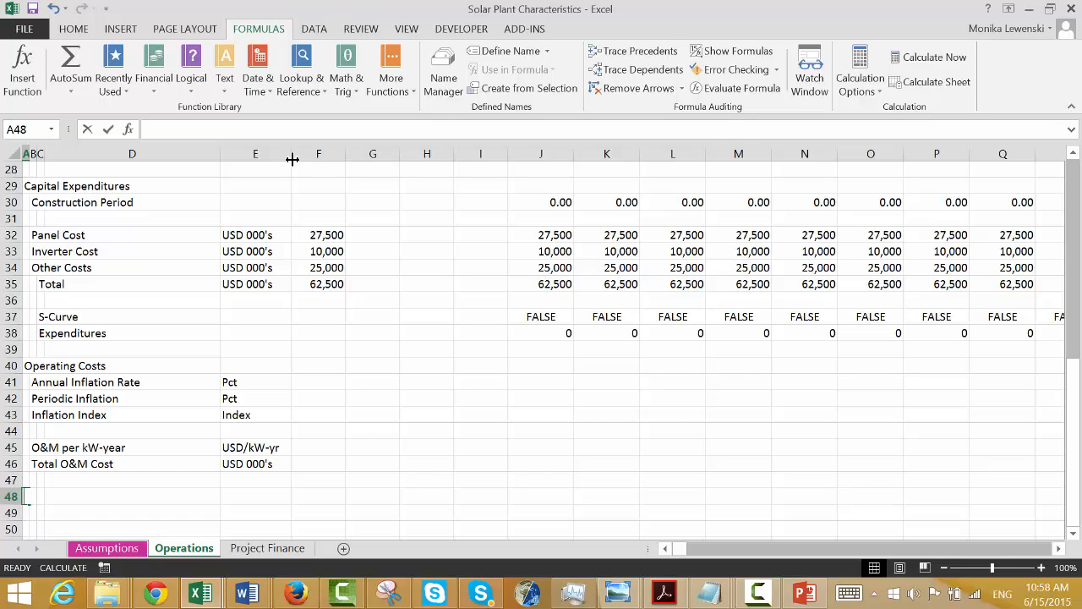
{"action": "type", "text": "s"}
{"action": "key", "text": "Return"}
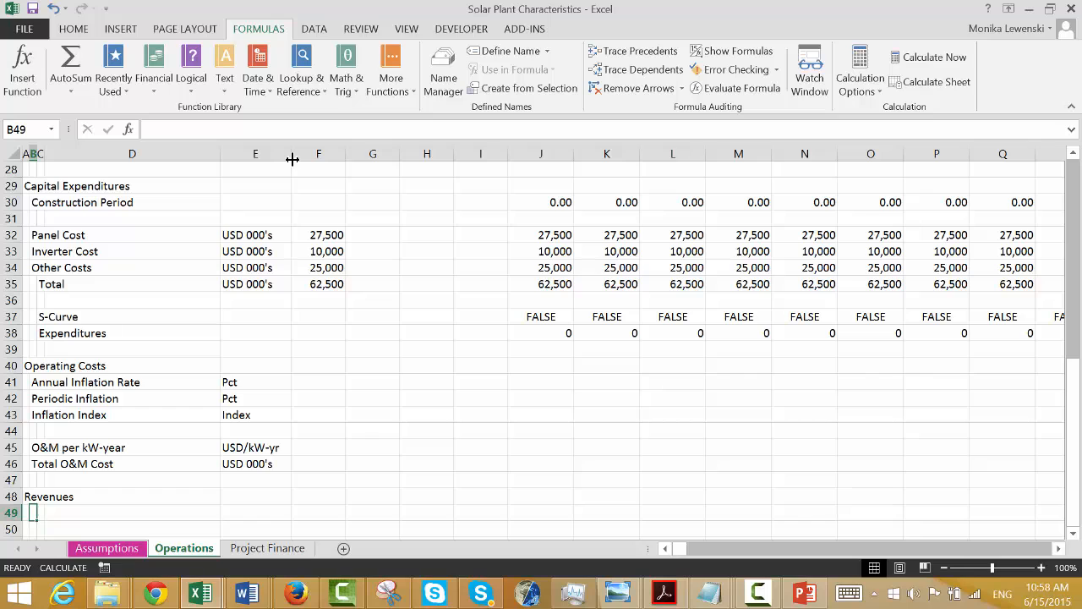
Add the row labels "Base Price" in B49 and "Index" in B50 under Revenues.
{"action": "type", "text": "Base"}
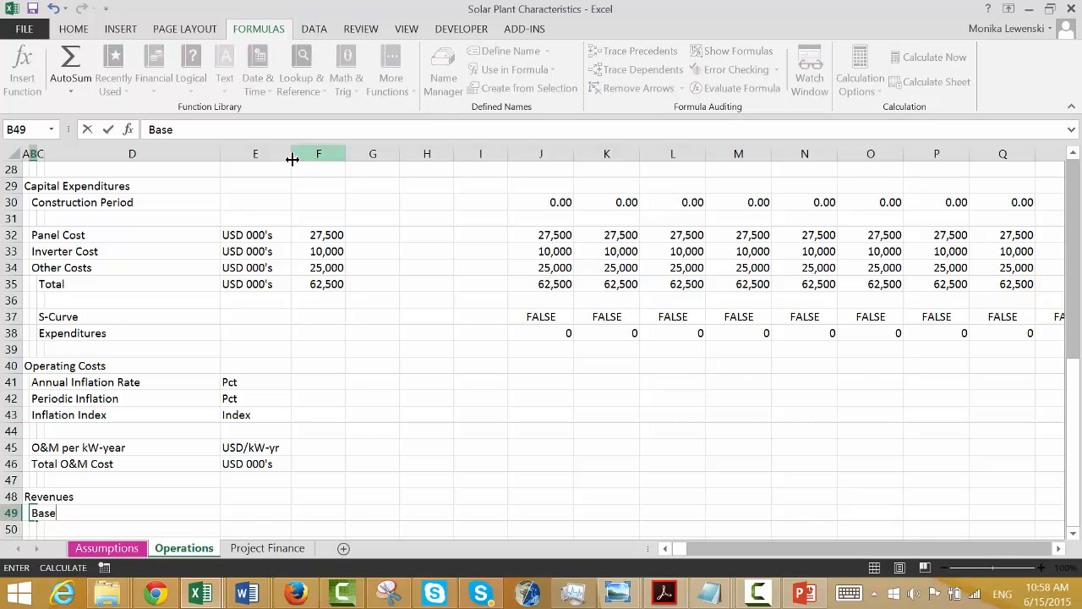
{"action": "type", "text": " Price"}
{"action": "key", "text": "Return"}
{"action": "type", "text": "Index"}
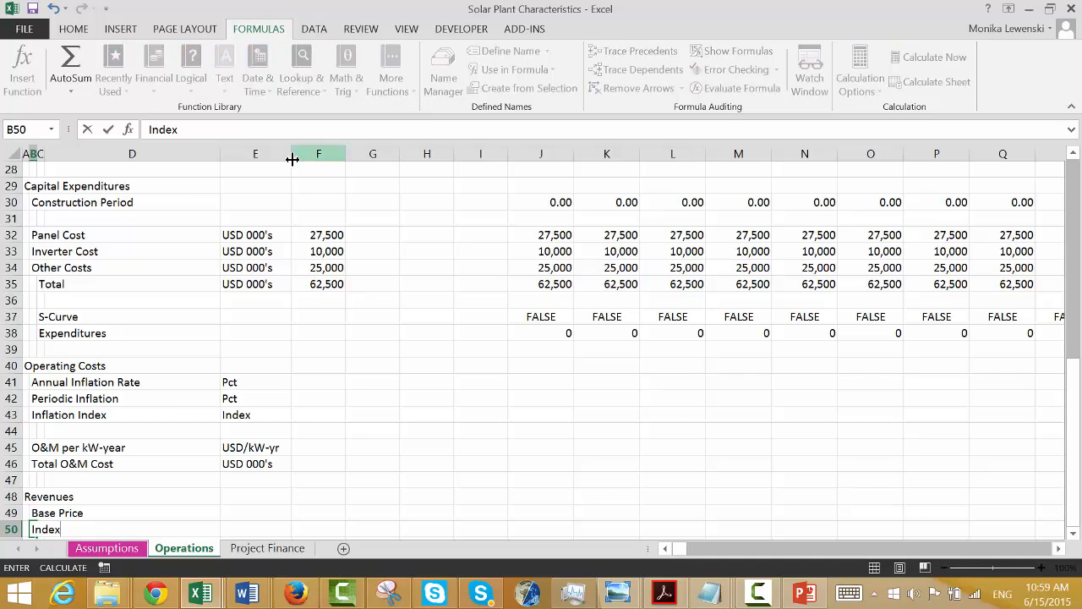
{"action": "key", "text": "Return"}
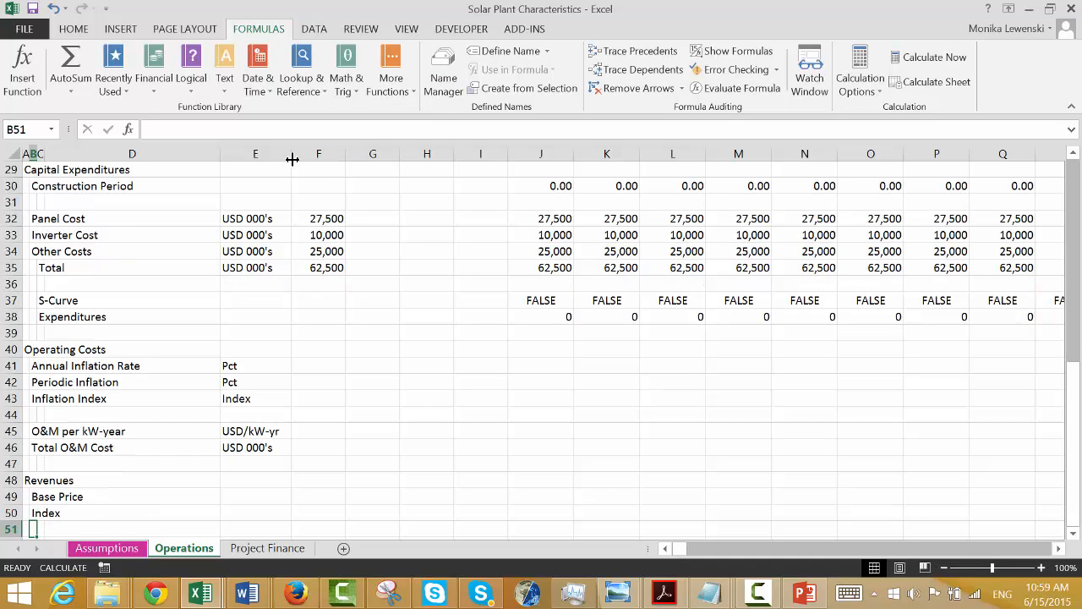
Enter the row label "Nominal Price" in B51, below Index.
{"action": "type", "text": "N"}
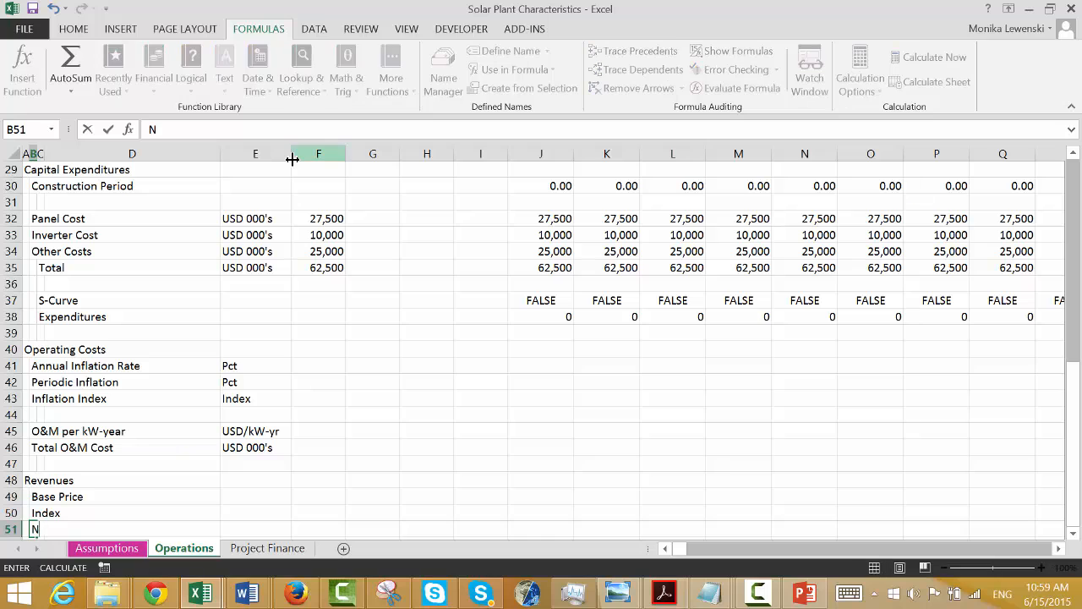
{"action": "type", "text": "ominal Price"}
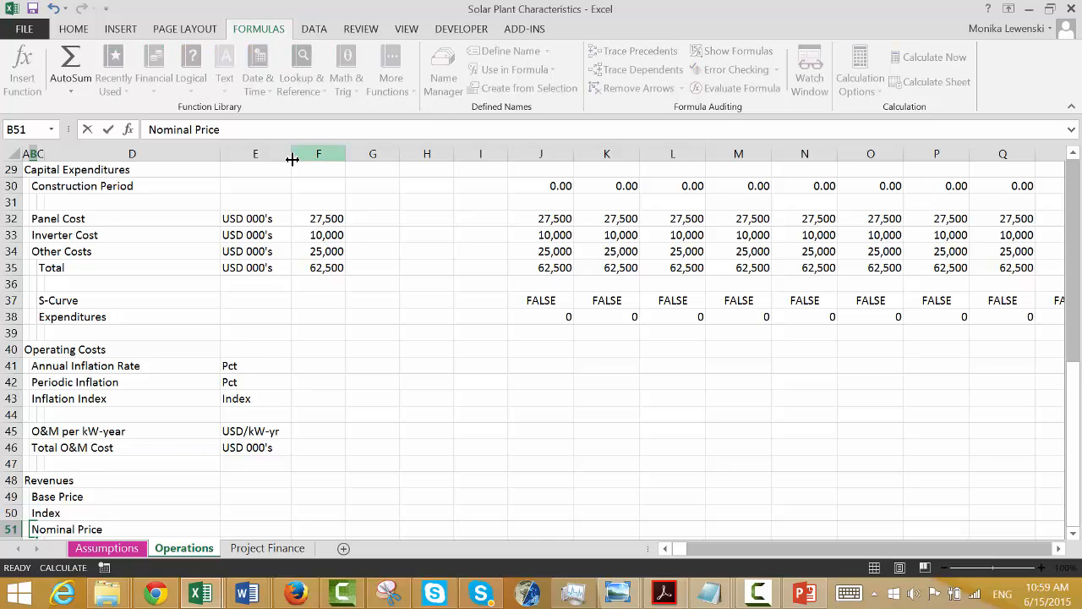
{"action": "key", "text": "Return"}
{"action": "key", "text": "Return"}
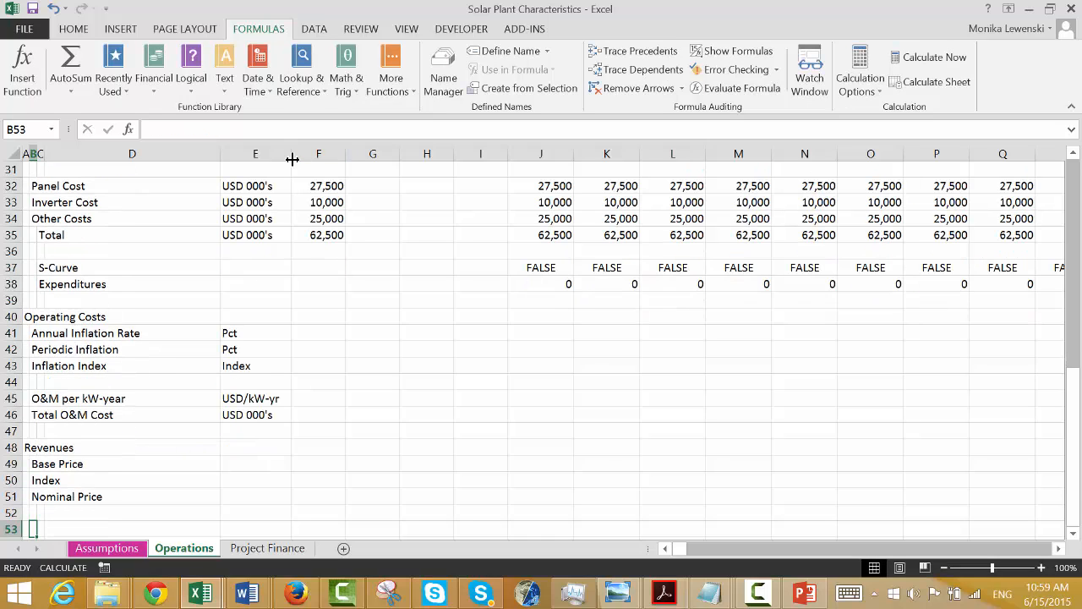
{"action": "type", "text": "REvenue"}
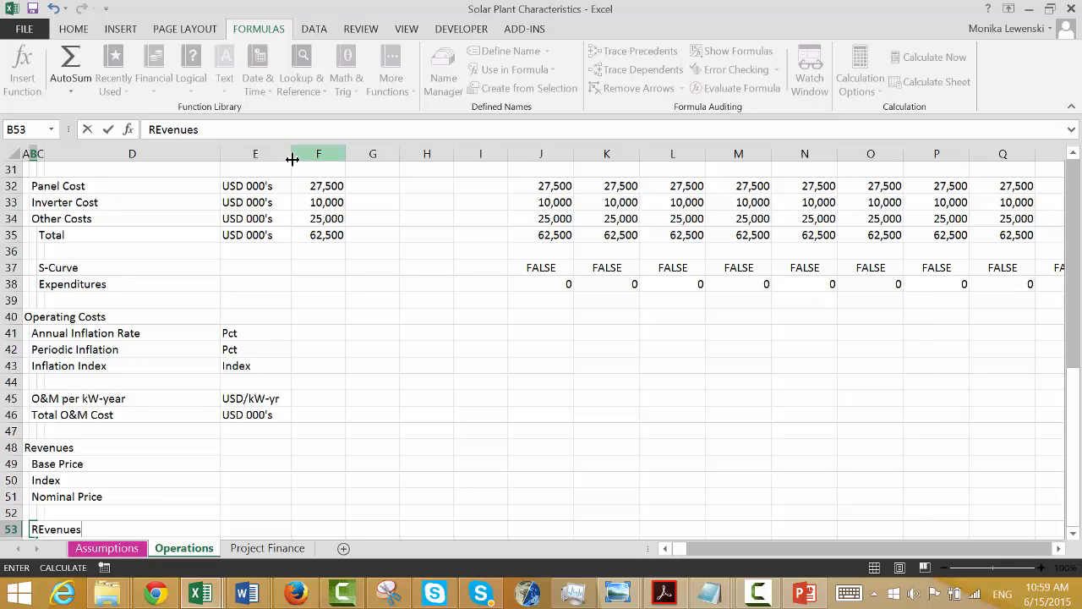
{"action": "type", "text": "s"}
{"action": "key", "text": "BackSpace"}
{"action": "key", "text": "BackSpace"}
{"action": "key", "text": "BackSpace"}
{"action": "key", "text": "BackSpace"}
{"action": "key", "text": "BackSpace"}
{"action": "key", "text": "BackSpace"}
{"action": "key", "text": "BackSpace"}
{"action": "key", "text": "BackSpace"}
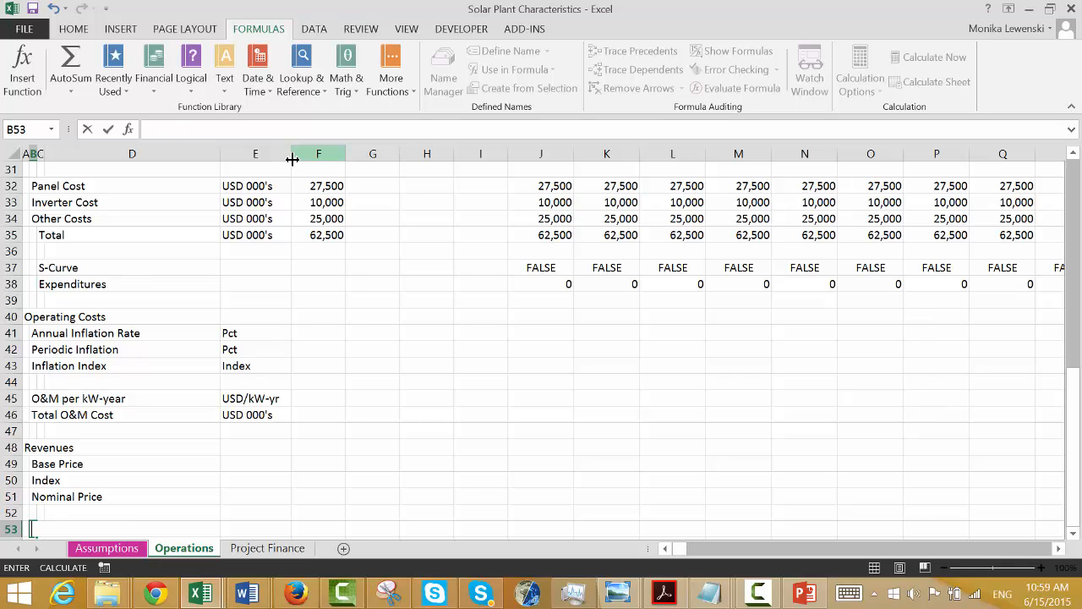
Enter the row label "Generation" in B53, leaving row 52 blank.
{"action": "type", "text": "Gen"}
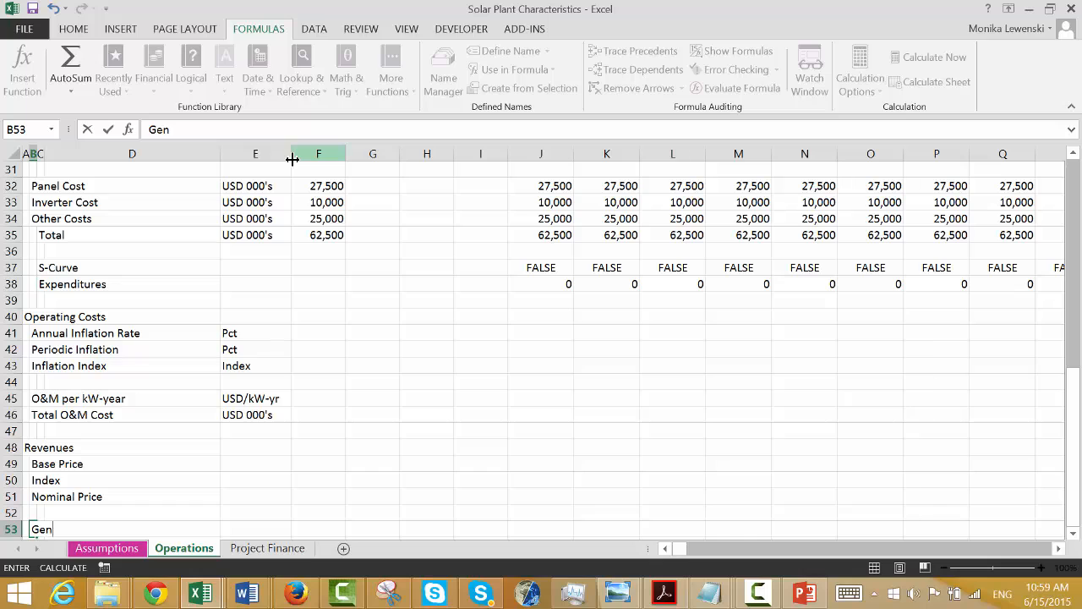
{"action": "type", "text": "eration"}
{"action": "key", "text": "Return"}
Enter the row label "Energy" in B54, below Generation.
{"action": "type", "text": "En"}
{"action": "key", "text": "BackSpace"}
{"action": "key", "text": "BackSpace"}
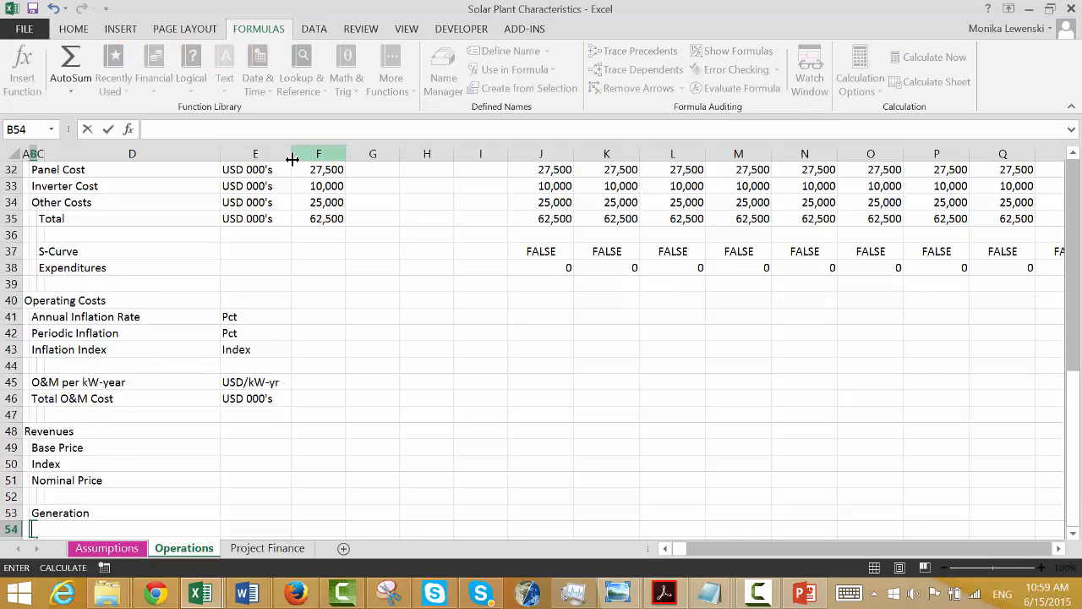
{"action": "type", "text": "Energy"}
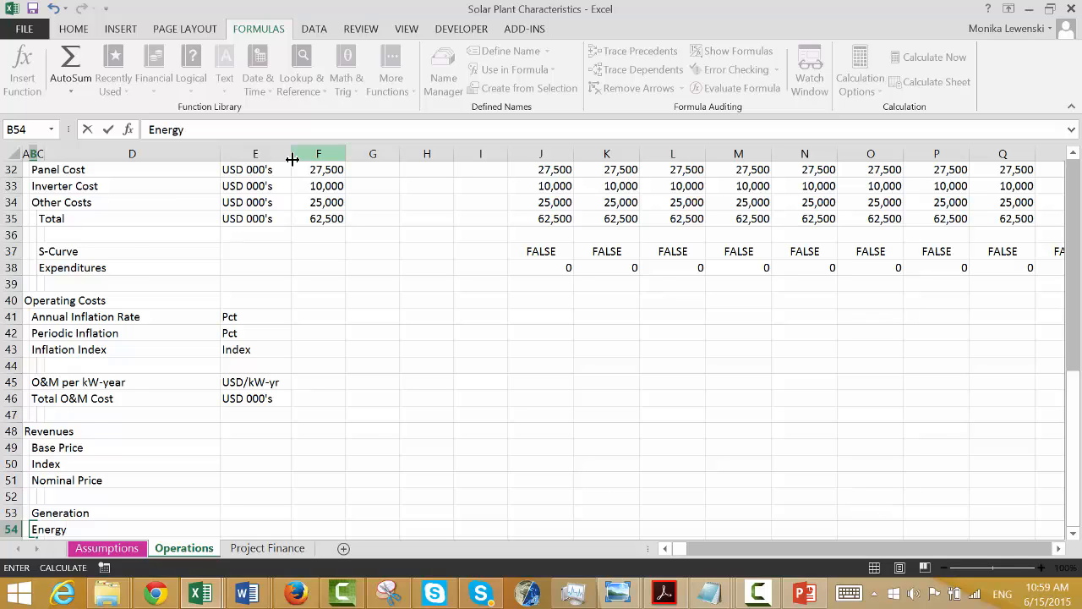
{"action": "key", "text": "Return"}
Replace the label in B54 with "Total Revenues".
{"action": "key", "text": "Up"}
{"action": "key", "text": "Up"}
{"action": "key", "text": "Down"}
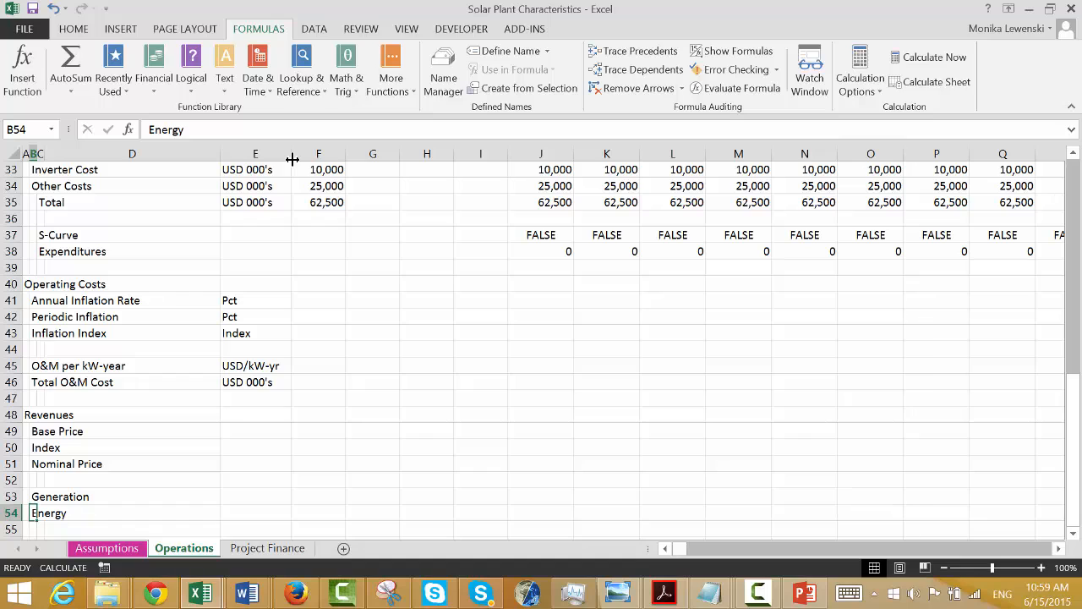
{"action": "type", "text": "Total "}
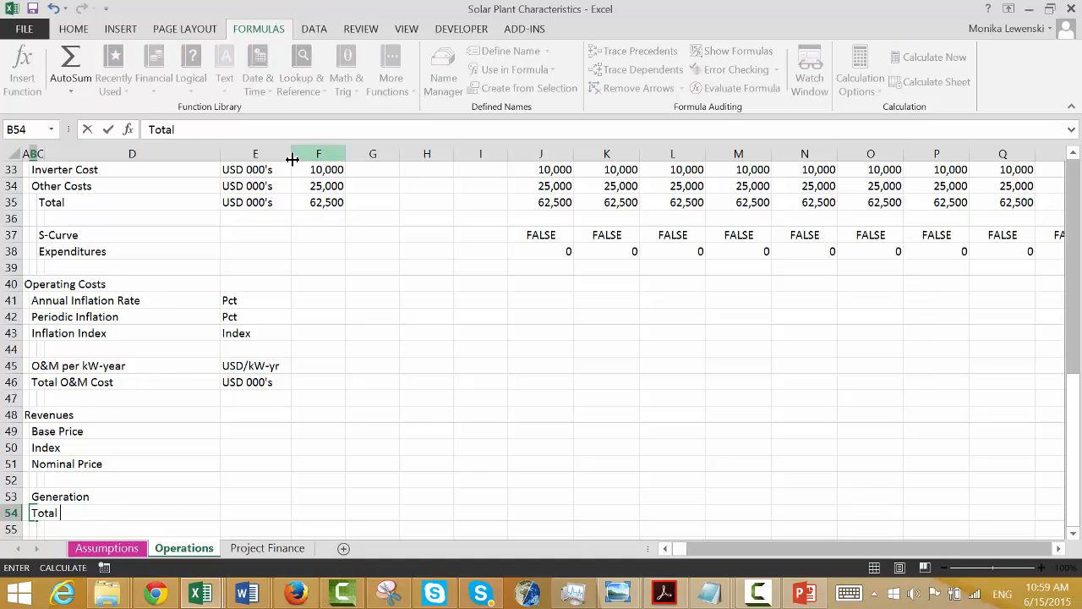
{"action": "type", "text": "Revenues"}
{"action": "key", "text": "Return"}
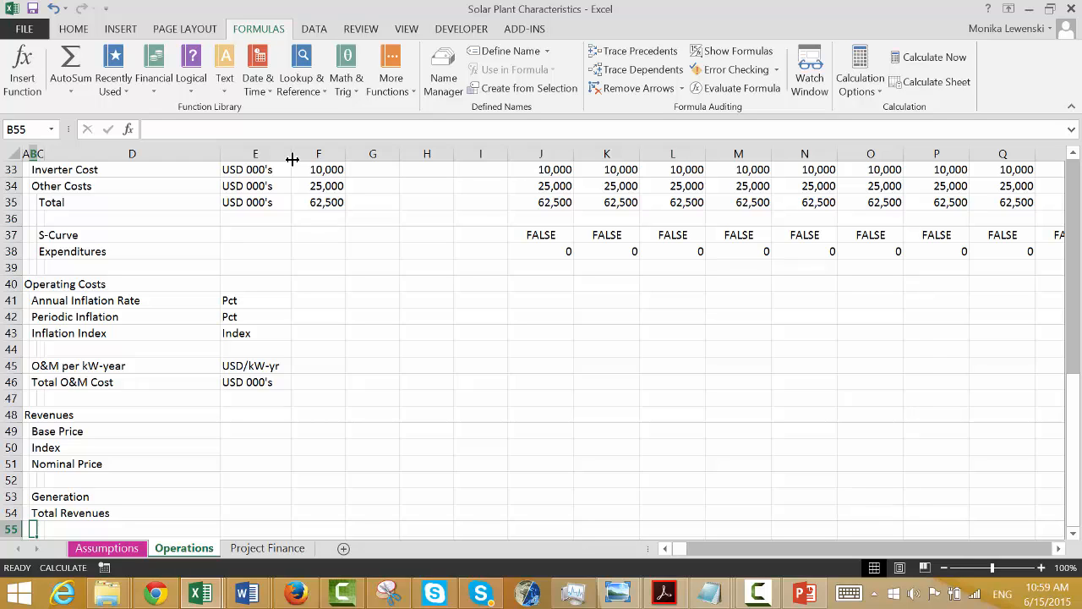
{"action": "key", "text": "Up"}
{"action": "key", "text": "Up"}
{"action": "key", "text": "Up"}
{"action": "key", "text": "Up"}
{"action": "key", "text": "Up"}
{"action": "key", "text": "Up"}
{"action": "key", "text": "Up"}
{"action": "key", "text": "Up"}
{"action": "key", "text": "Up"}
{"action": "key", "text": "Up"}
{"action": "key", "text": "Up"}
{"action": "key", "text": "Up"}
{"action": "key", "text": "Up"}
{"action": "key", "text": "Up"}
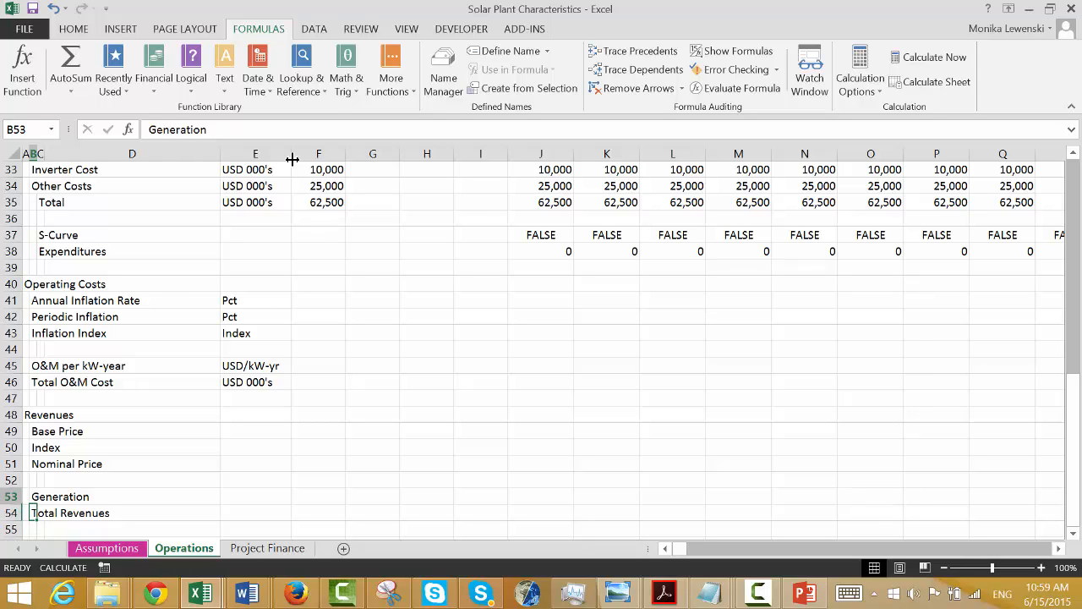
In J41, look up the annual inflation rate for start of month J2, with Assumptions row 121 as lookup vector and row 122 as result vector.
{"action": "key", "text": "Right"}
{"action": "key", "text": "Right"}
{"action": "key", "text": "Right"}
{"action": "key", "text": "Right"}
{"action": "key", "text": "Right"}
{"action": "key", "text": "Right"}
{"action": "key", "text": "Right"}
{"action": "key", "text": "Right"}
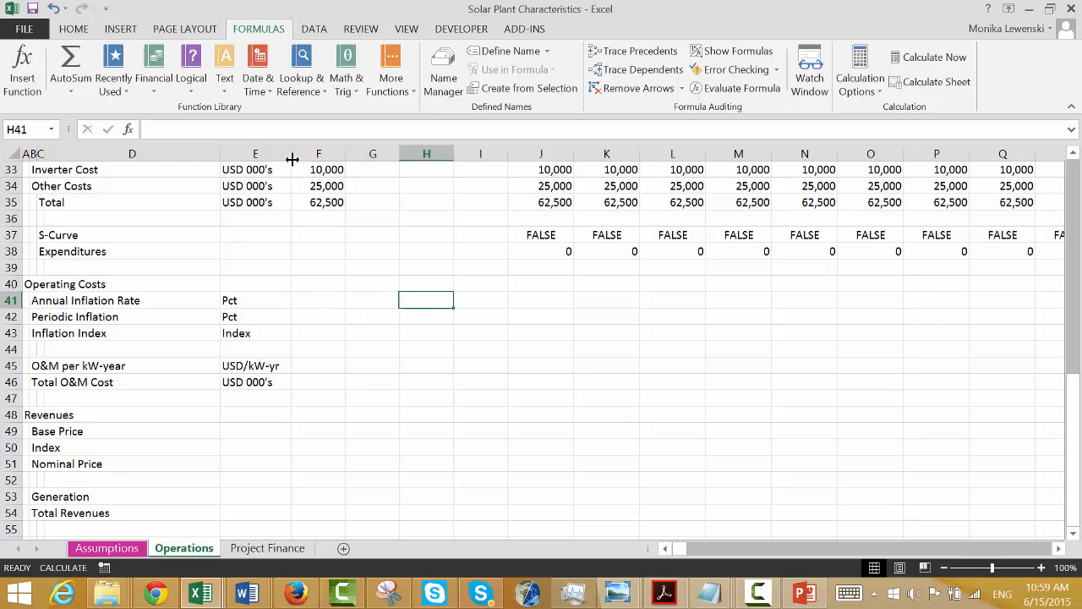
{"action": "type", "text": "="}
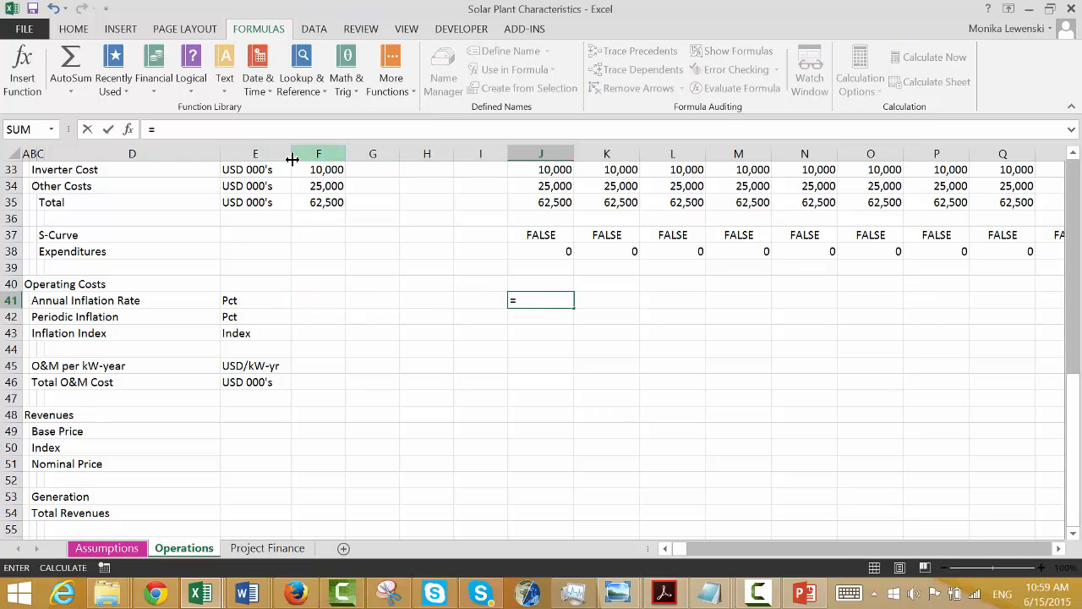
{"action": "type", "text": "l"}
{"action": "key", "text": "Down"}
{"action": "key", "text": "Down"}
{"action": "key", "text": "Down"}
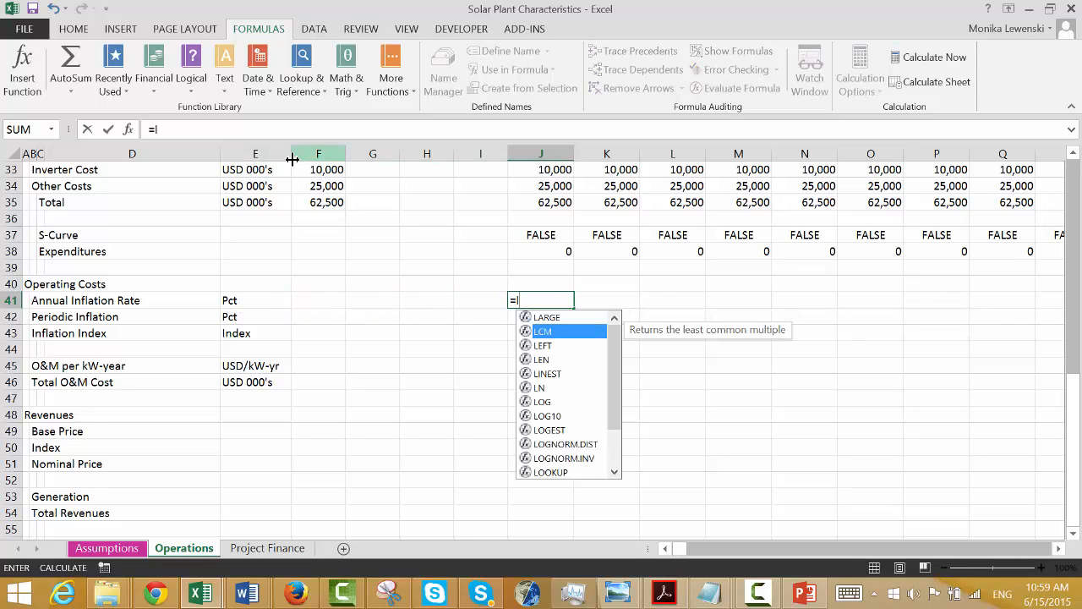
{"action": "key", "text": "Down"}
{"action": "key", "text": "Down"}
{"action": "key", "text": "Down"}
{"action": "key", "text": "Down"}
{"action": "key", "text": "Down"}
{"action": "key", "text": "Down"}
{"action": "key", "text": "Down"}
{"action": "key", "text": "Down"}
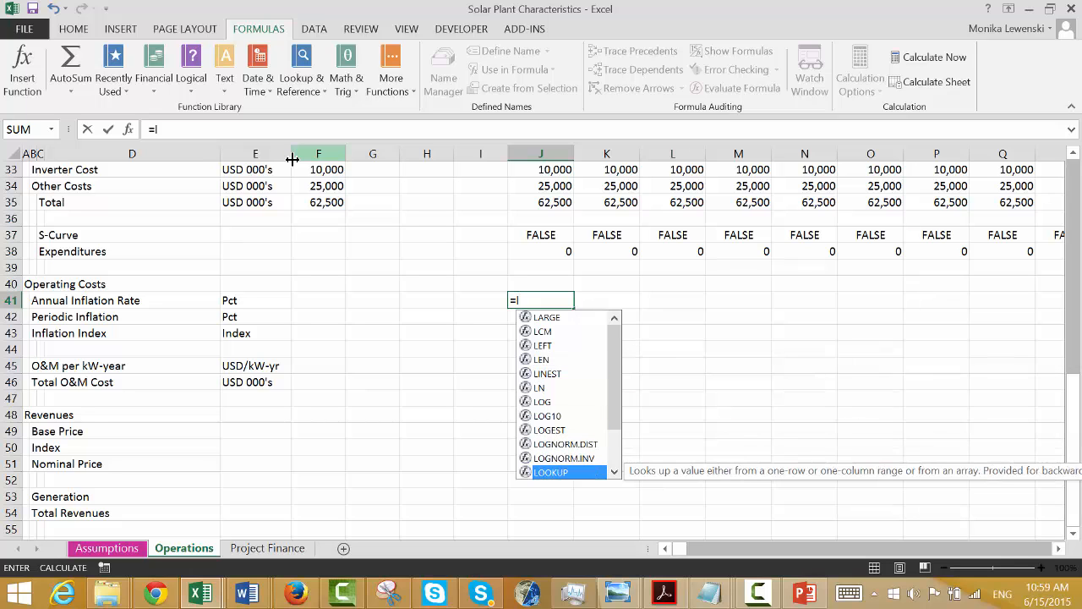
{"action": "key", "text": "Tab"}
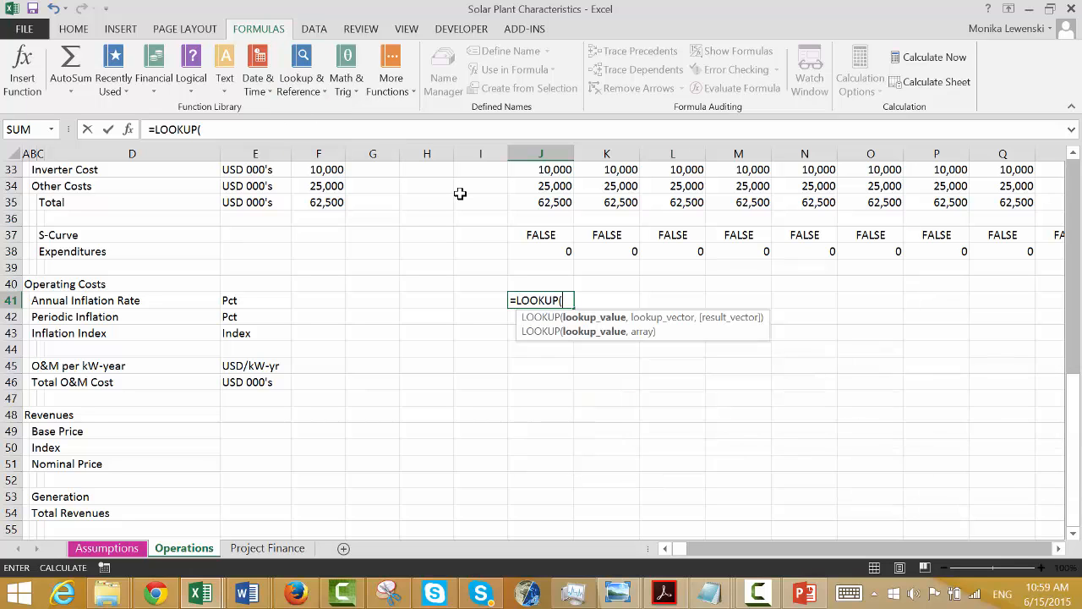
{"action": "key", "text": "Up"}
{"action": "key", "text": "Up"}
{"action": "key", "text": "Up"}
{"action": "key", "text": "Up"}
{"action": "key", "text": "Up"}
{"action": "key", "text": "Up"}
{"action": "key", "text": "Up"}
{"action": "key", "text": "Up"}
{"action": "key", "text": "Up"}
{"action": "key", "text": "Up"}
{"action": "key", "text": "Up"}
{"action": "key", "text": "Up"}
{"action": "key", "text": "Up"}
{"action": "key", "text": "Up"}
{"action": "key", "text": "Up"}
{"action": "key", "text": "Up"}
{"action": "key", "text": "Up"}
{"action": "key", "text": "Up"}
{"action": "key", "text": "Up"}
{"action": "key", "text": "Up"}
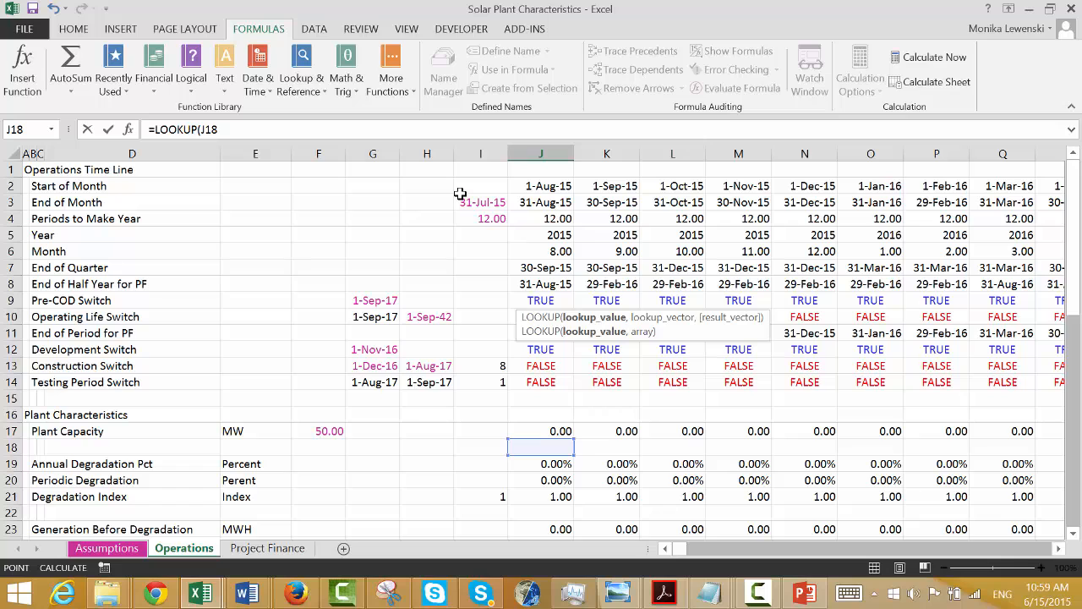
{"action": "key", "text": "Up"}
{"action": "key", "text": "Up"}
{"action": "key", "text": "Up"}
{"action": "key", "text": "Up"}
{"action": "key", "text": "Up"}
{"action": "key", "text": "Up"}
{"action": "key", "text": "Up"}
{"action": "key", "text": "Up"}
{"action": "key", "text": "Up"}
{"action": "key", "text": "Up"}
{"action": "key", "text": "Up"}
{"action": "key", "text": "Up"}
{"action": "key", "text": "Up"}
{"action": "key", "text": "Up"}
{"action": "key", "text": "Up"}
{"action": "key", "text": "Up"}
{"action": "type", "text": ","}
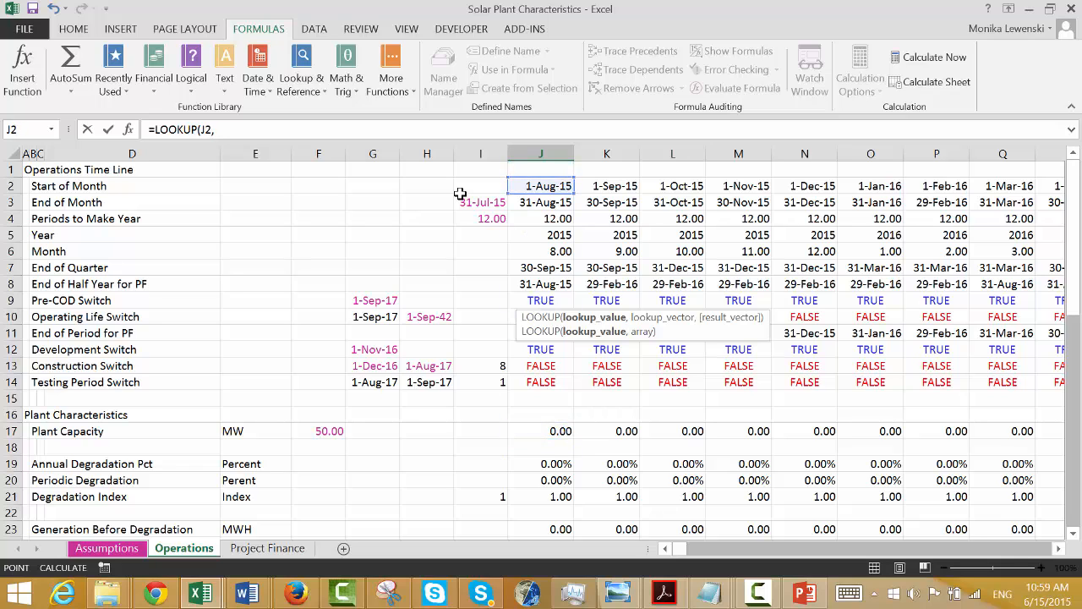
{"action": "key", "text": "ctrl+Page_Up"}
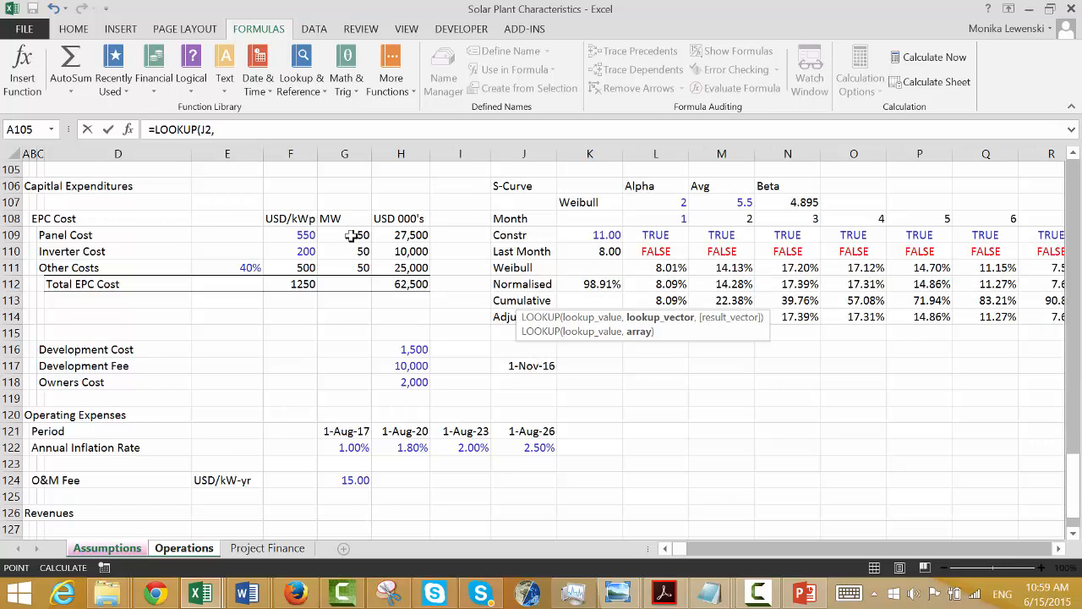
{"action": "left_click", "coordinate": [4, 431]}
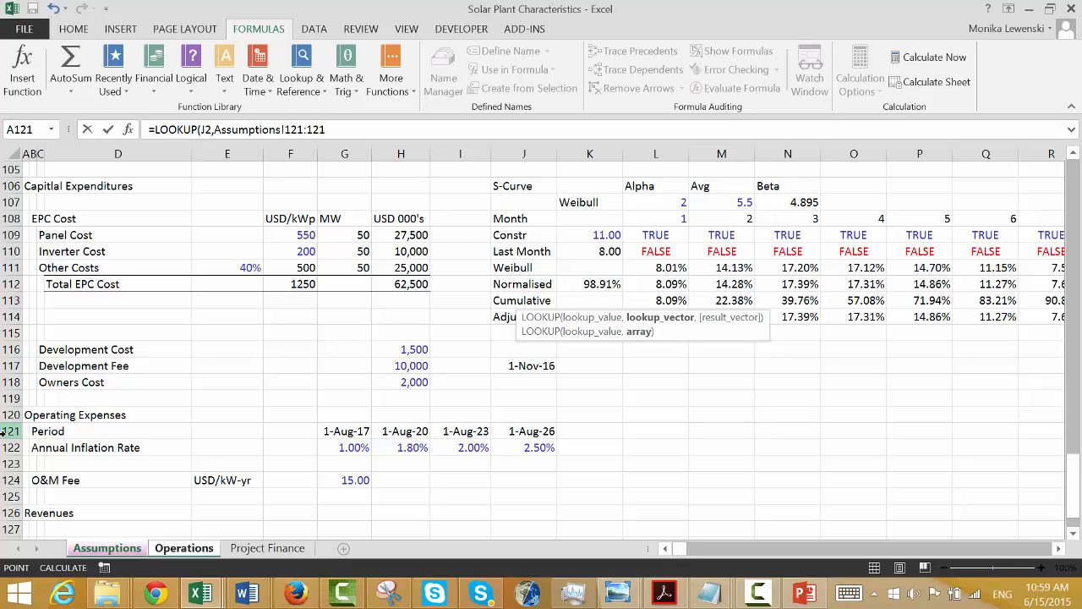
{"action": "type", "text": ","}
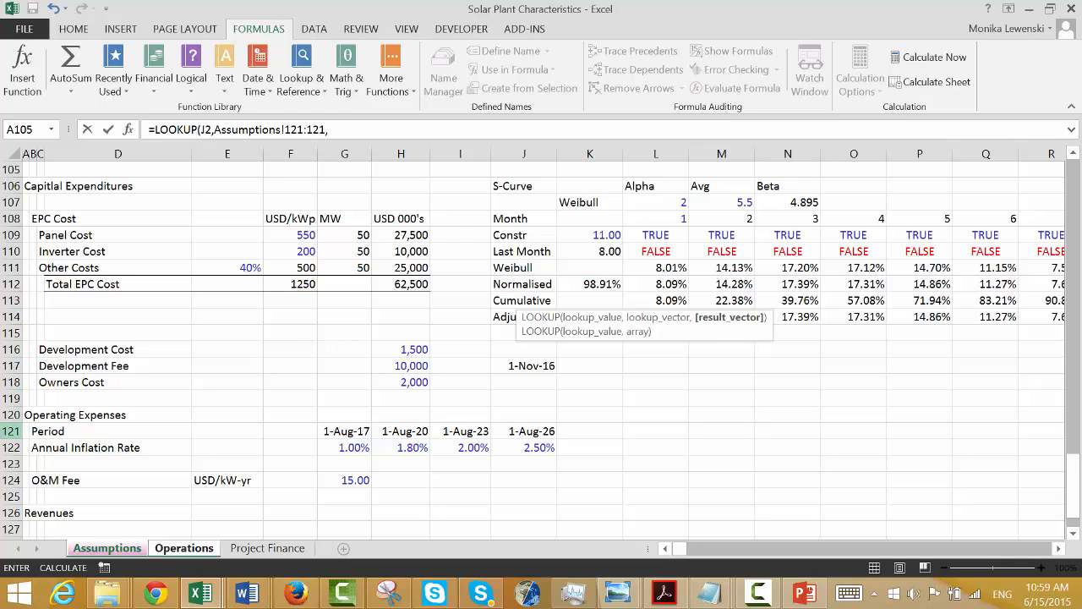
{"action": "left_click", "coordinate": [4, 447]}
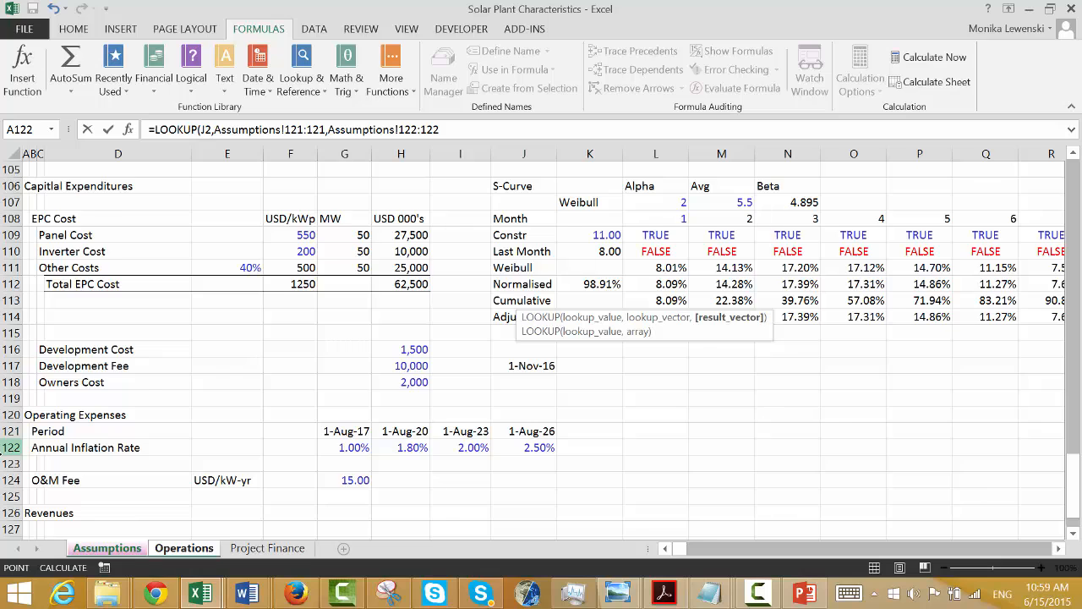
{"action": "key", "text": "Return"}
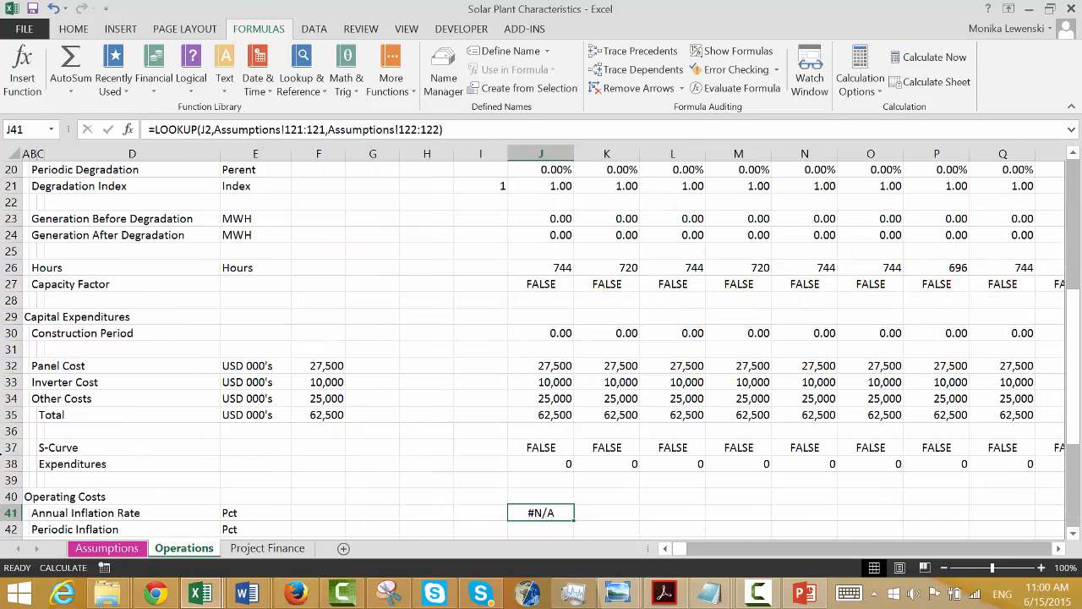
Calculate Periodic Inflation in J42 from the annual rate and the periods per year with =(1+J41)^(1/J4)-1.
{"action": "key", "text": "Down"}
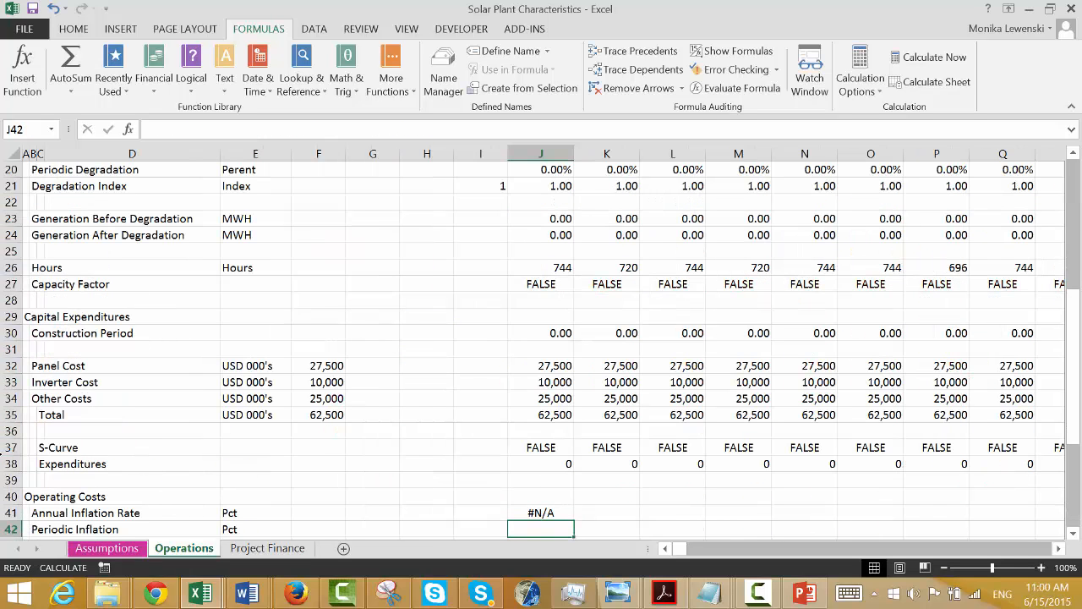
{"action": "type", "text": "=(1+"}
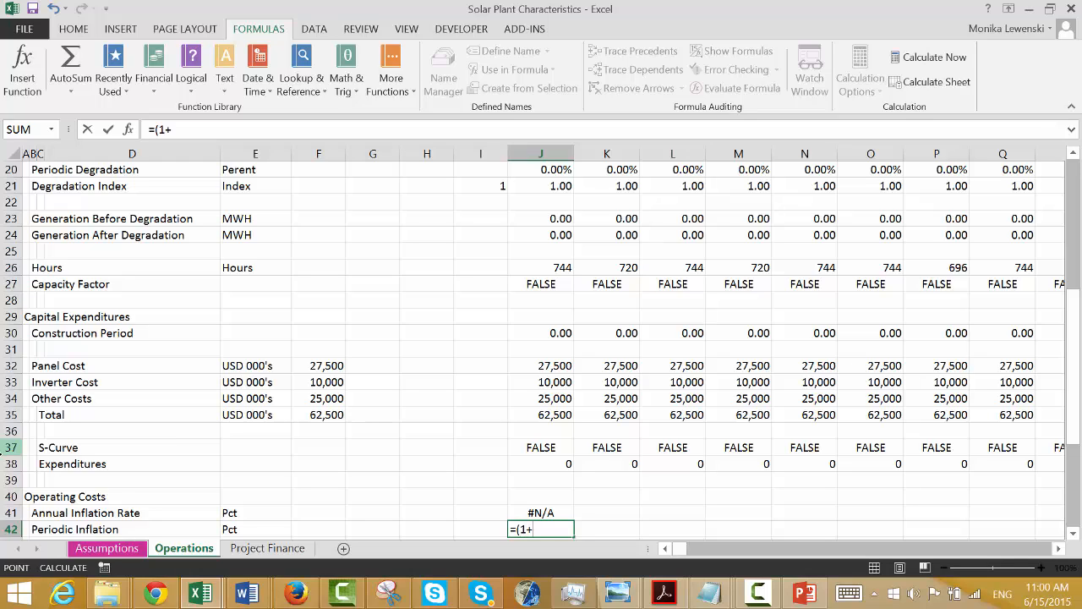
{"action": "key", "text": "Up"}
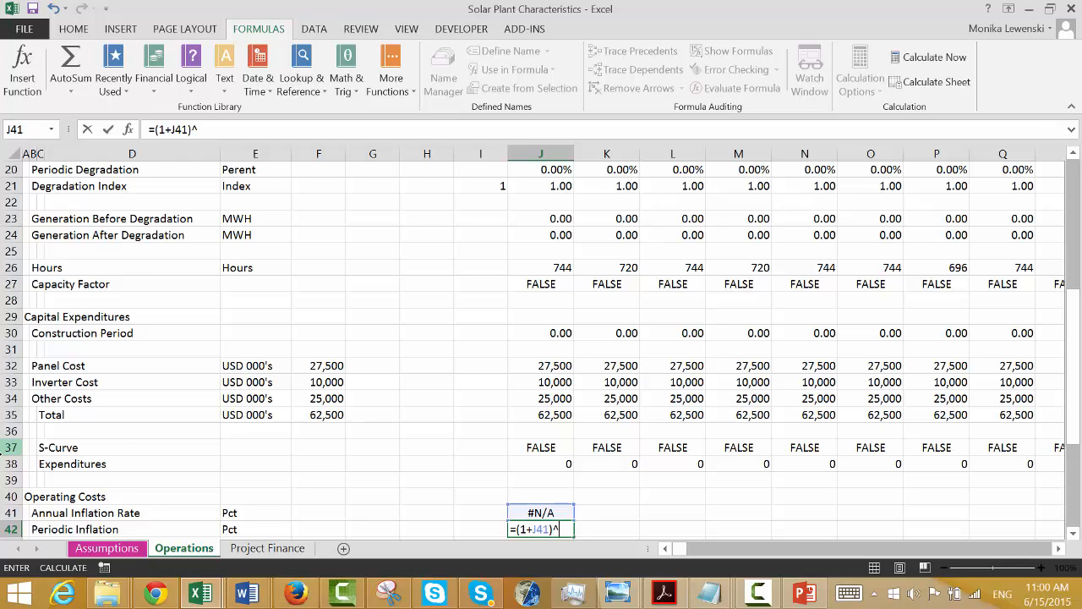
{"action": "type", "text": "^(1"}
{"action": "key", "text": "Up"}
{"action": "key", "text": "Up"}
{"action": "key", "text": "Up"}
{"action": "key", "text": "Up"}
{"action": "key", "text": "Up"}
{"action": "key", "text": "Up"}
{"action": "key", "text": "Up"}
{"action": "key", "text": "Up"}
{"action": "key", "text": "Up"}
{"action": "key", "text": "Up"}
{"action": "key", "text": "Up"}
{"action": "key", "text": "Up"}
{"action": "key", "text": "Up"}
{"action": "key", "text": "Up"}
{"action": "key", "text": "Up"}
{"action": "key", "text": "Up"}
{"action": "key", "text": "Up"}
{"action": "key", "text": "Up"}
{"action": "key", "text": "Up"}
{"action": "key", "text": "Up"}
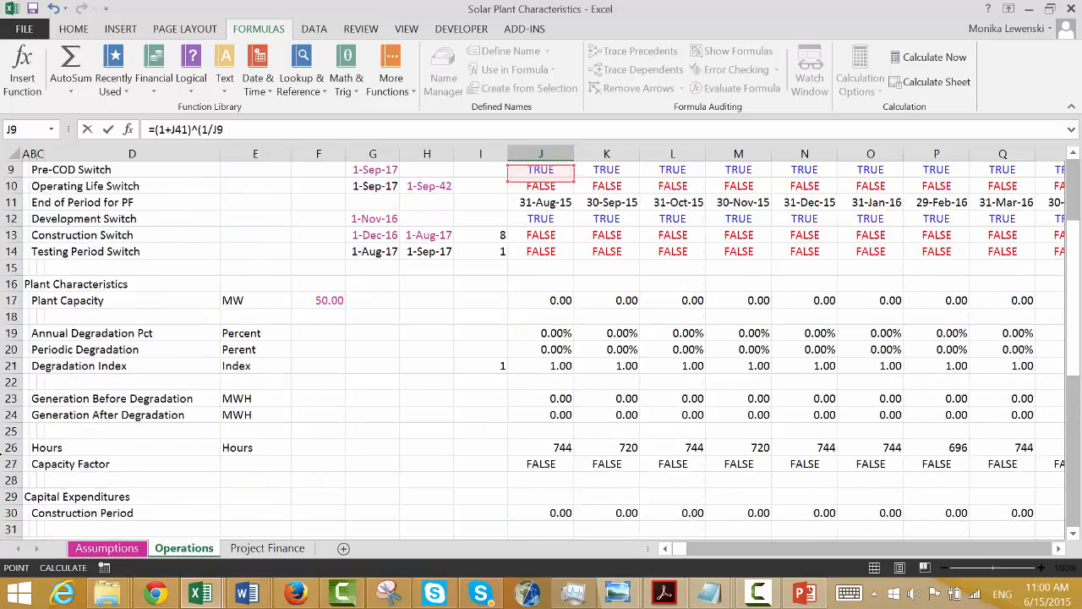
{"action": "key", "text": "Up"}
{"action": "key", "text": "Up"}
{"action": "key", "text": "Up"}
{"action": "key", "text": "Up"}
{"action": "key", "text": "Up"}
{"action": "key", "text": "Up"}
{"action": "key", "text": "Up"}
{"action": "key", "text": "Up"}
{"action": "key", "text": "Down"}
{"action": "key", "text": "Down"}
{"action": "key", "text": "Down"}
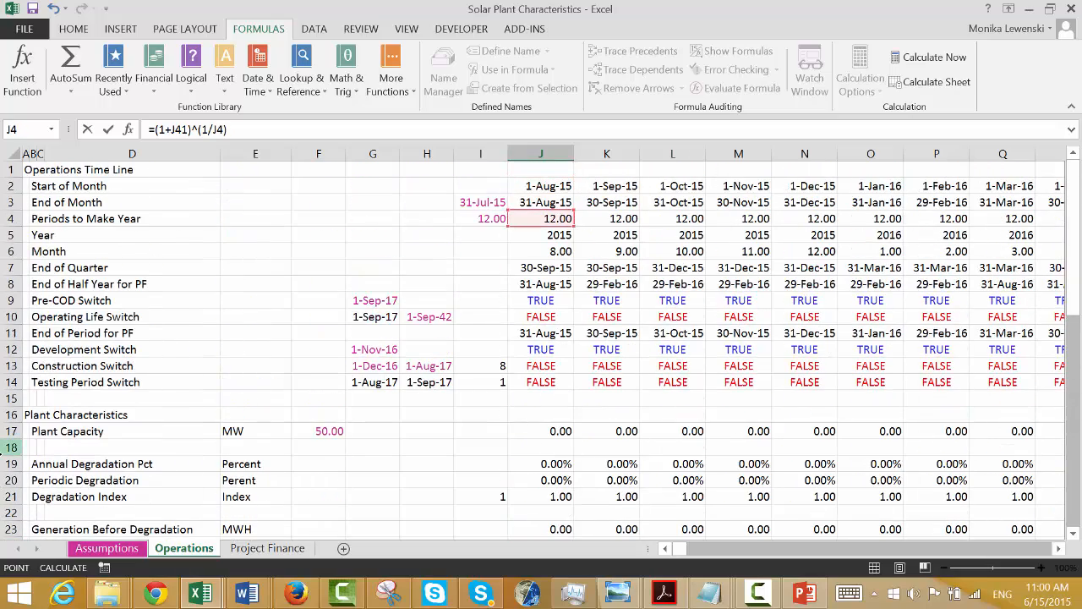
{"action": "type", "text": ")-1"}
{"action": "key", "text": "Return"}
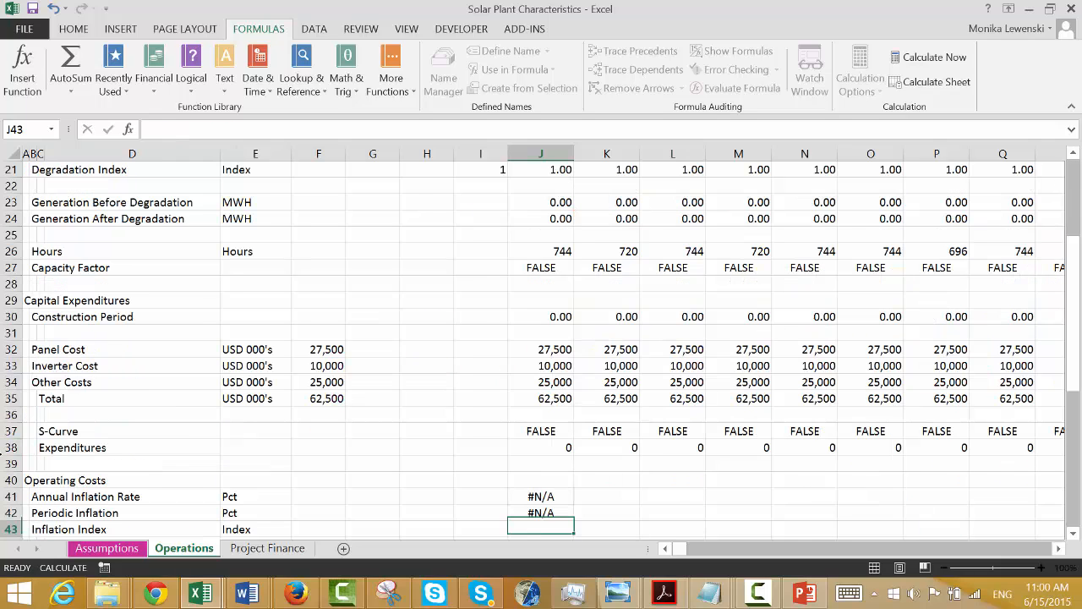
Enter 1 in I43 as the starting value of the Inflation Index.
{"action": "key", "text": "Left"}
{"action": "type", "text": "1"}
{"action": "key", "text": "Right"}
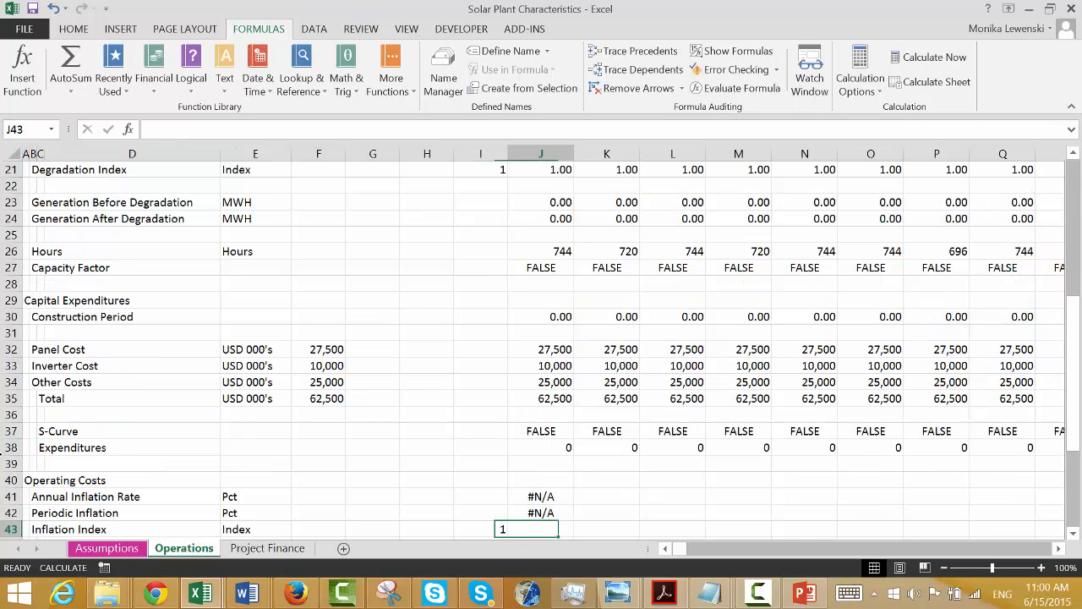
Calculate the Inflation Index in J43 with =I43*(1+IF(J10,J42,0)), applying periodic inflation only during the operating life, and accept the closing-parenthesis correction.
{"action": "type", "text": "="}
{"action": "key", "text": "Left"}
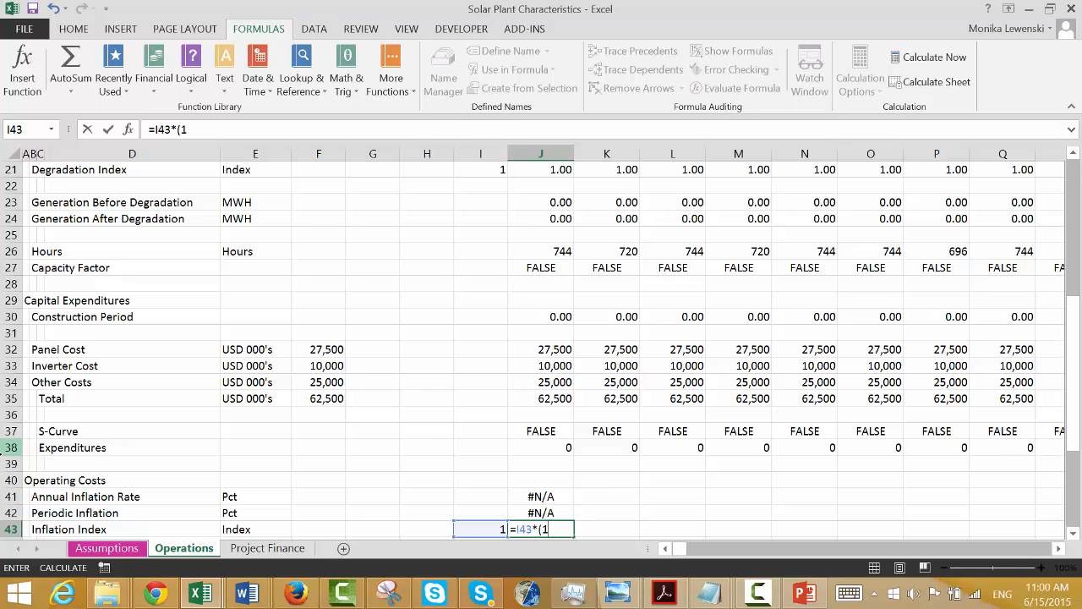
{"action": "type", "text": "*(1+"}
{"action": "key", "text": "Up"}
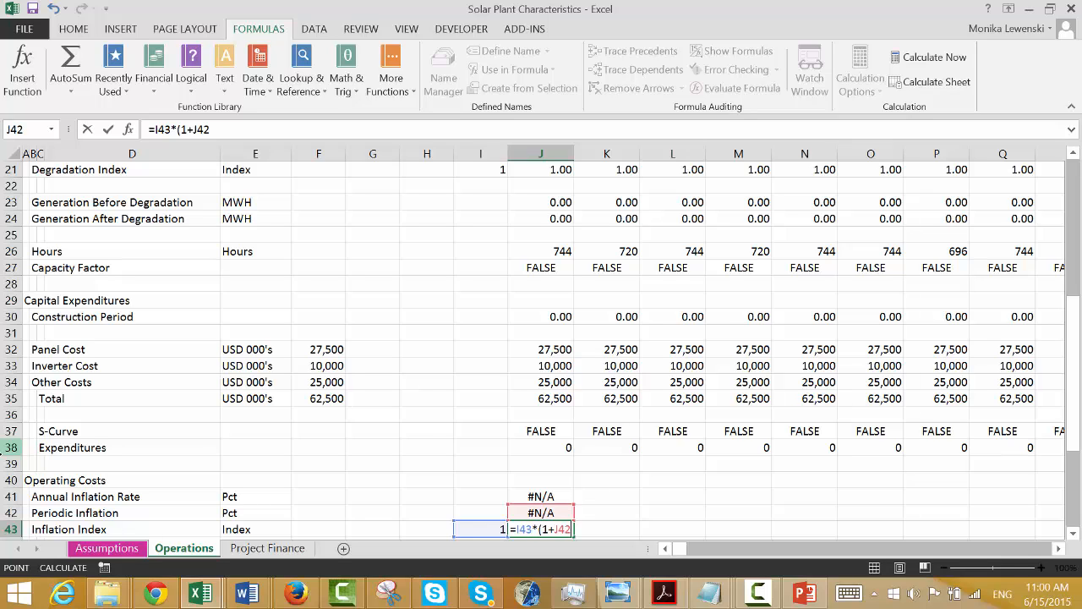
{"action": "key", "text": "BackSpace"}
{"action": "key", "text": "BackSpace"}
{"action": "key", "text": "BackSpace"}
{"action": "type", "text": "if("}
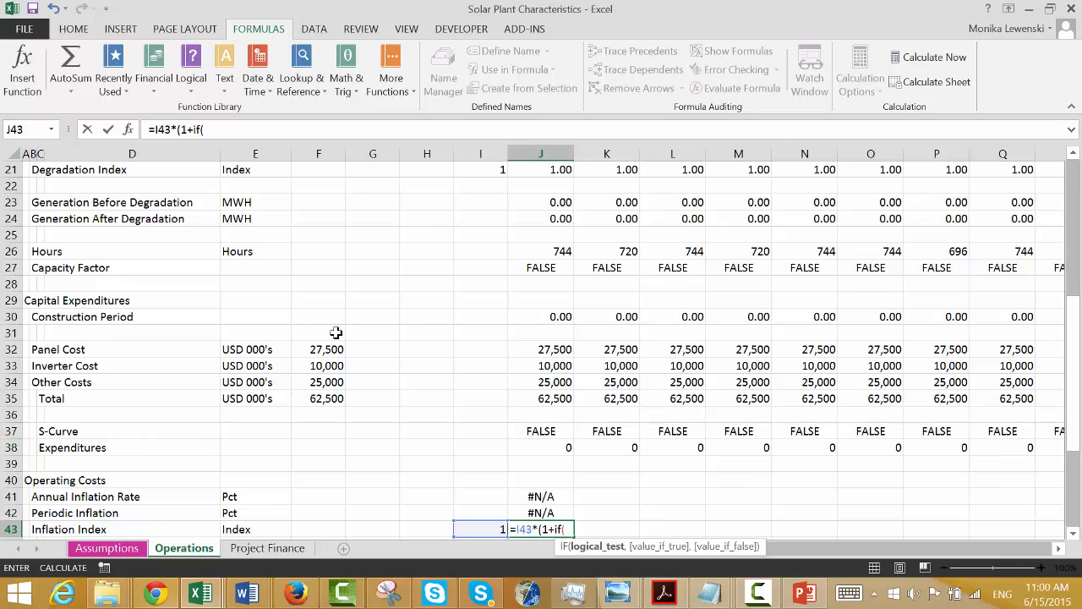
{"action": "key", "text": "ctrl+Up"}
{"action": "key", "text": "ctrl+Up"}
{"action": "key", "text": "ctrl+Up"}
{"action": "key", "text": "ctrl+Up"}
{"action": "key", "text": "ctrl+Up"}
{"action": "key", "text": "ctrl+Up"}
{"action": "key", "text": "ctrl+Up"}
{"action": "key", "text": "ctrl+Up"}
{"action": "key", "text": "ctrl+Up"}
{"action": "key", "text": "ctrl+Up"}
{"action": "key", "text": "ctrl+Up"}
{"action": "key", "text": "ctrl+Up"}
{"action": "key", "text": "ctrl+Up"}
{"action": "key", "text": "ctrl+Up"}
{"action": "key", "text": "ctrl+Up"}
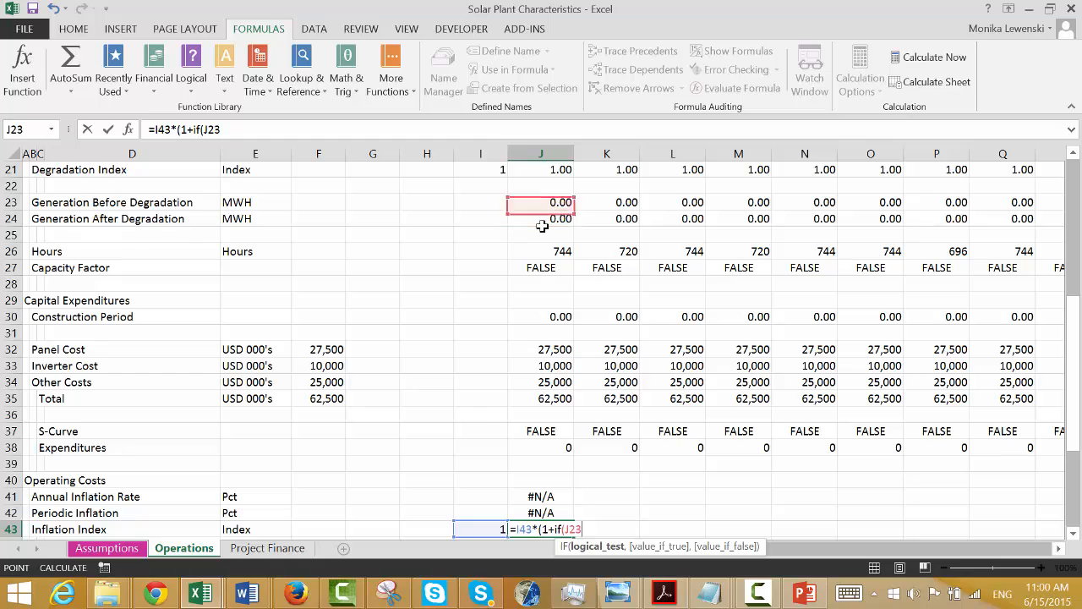
{"action": "key", "text": "Down"}
{"action": "key", "text": "Down"}
{"action": "key", "text": "Down"}
{"action": "key", "text": "Down"}
{"action": "key", "text": "Down"}
{"action": "key", "text": "Down"}
{"action": "key", "text": "Down"}
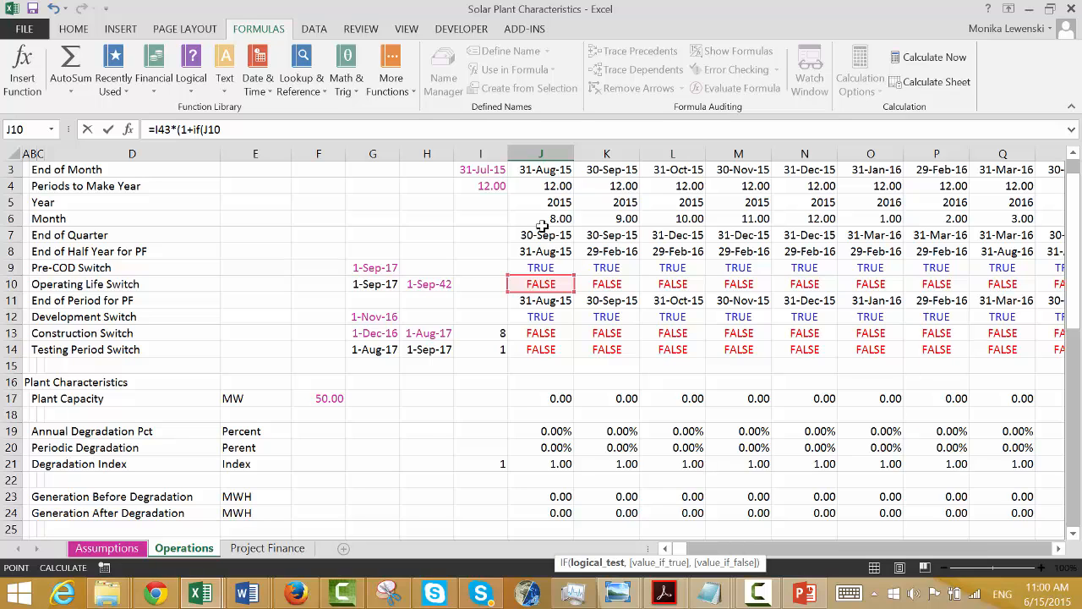
{"action": "type", "text": ","}
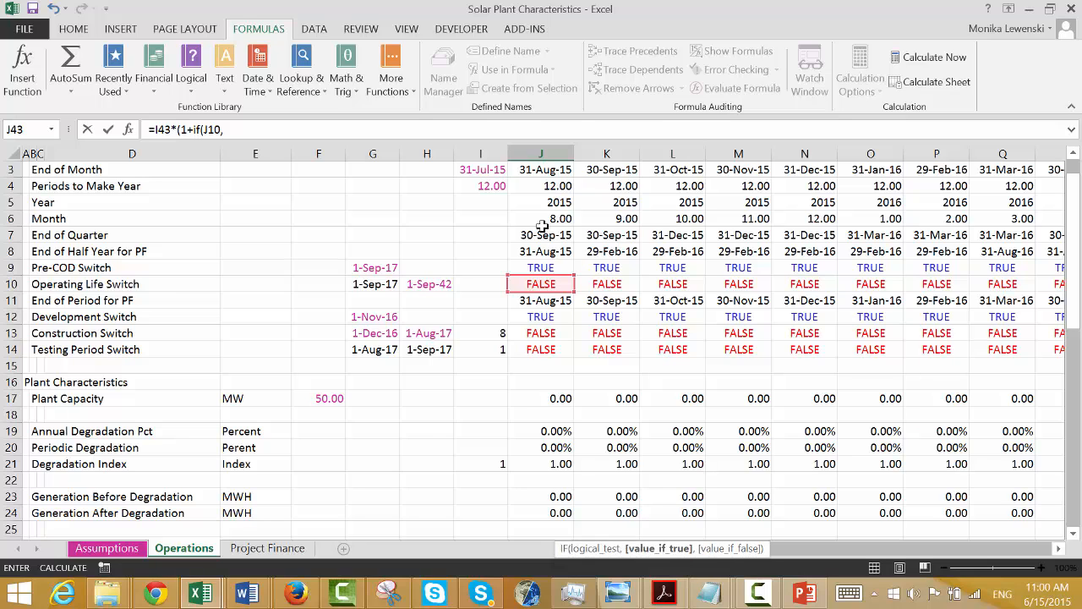
{"action": "key", "text": "Up"}
{"action": "key", "text": "Up"}
{"action": "key", "text": "Up"}
{"action": "key", "text": "Down"}
{"action": "key", "text": "Down"}
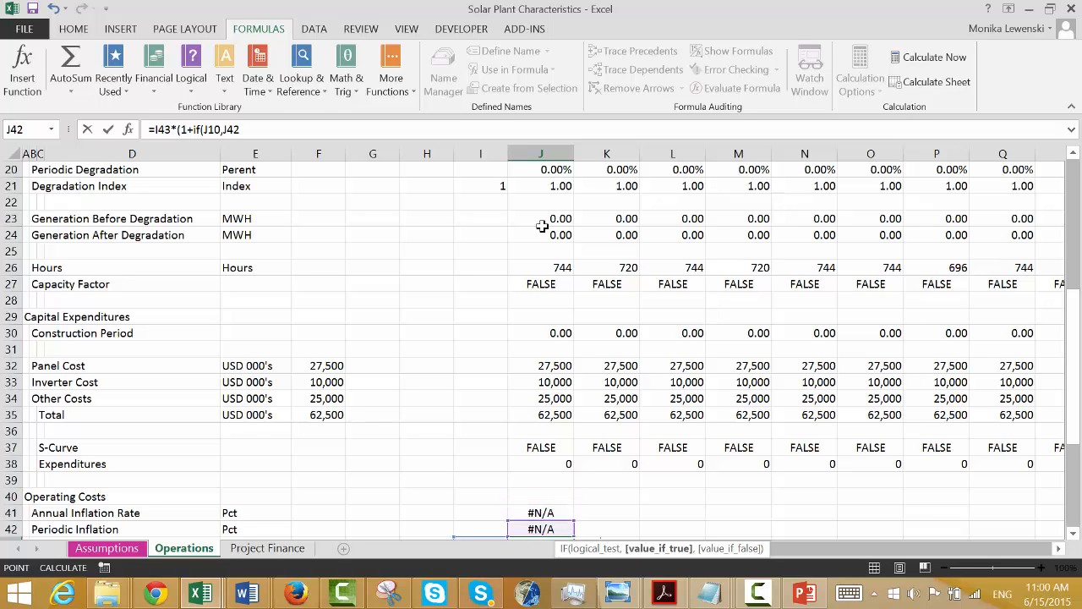
{"action": "type", "text": ","}
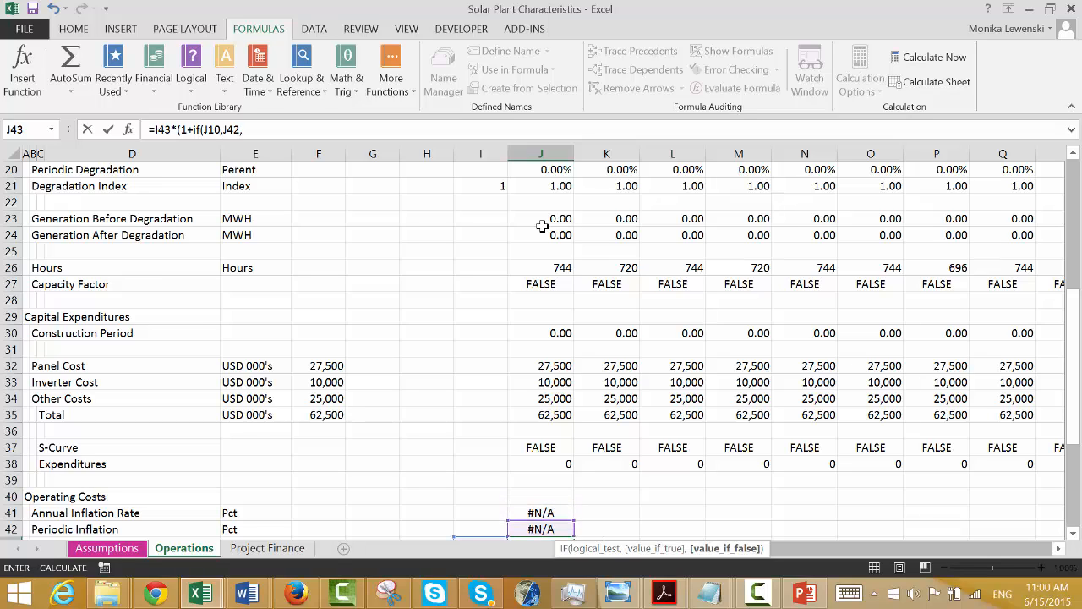
{"action": "type", "text": "0)"}
{"action": "key", "text": "Return"}
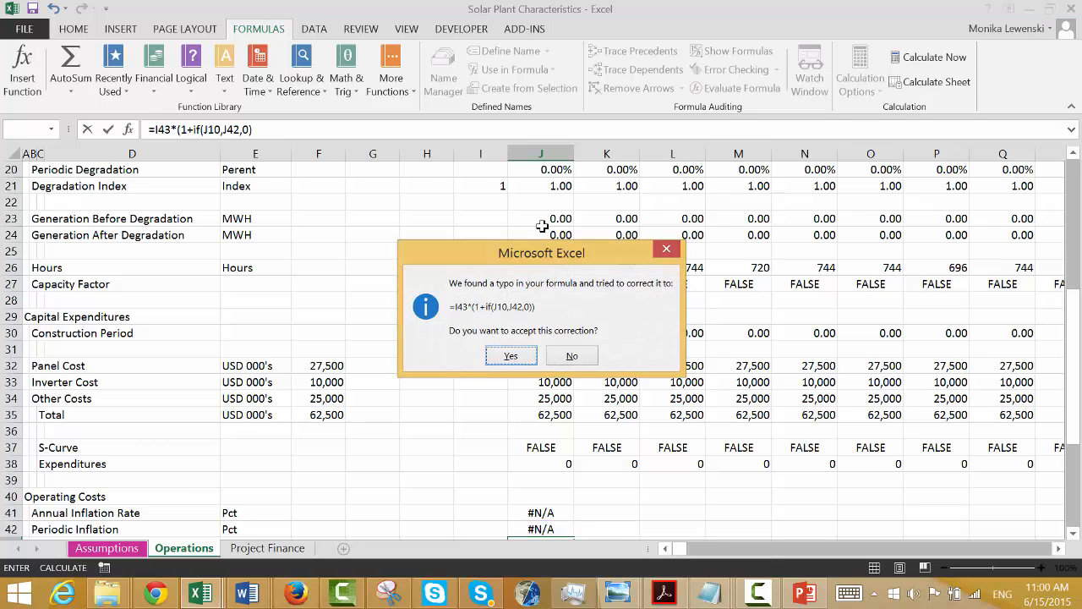
{"action": "key", "text": "Return"}
{"action": "key", "text": "Return"}
Format the Inflation Index in J43 as a number with two decimals instead of a date.
{"action": "key", "text": "Up"}
{"action": "key", "text": "Up"}
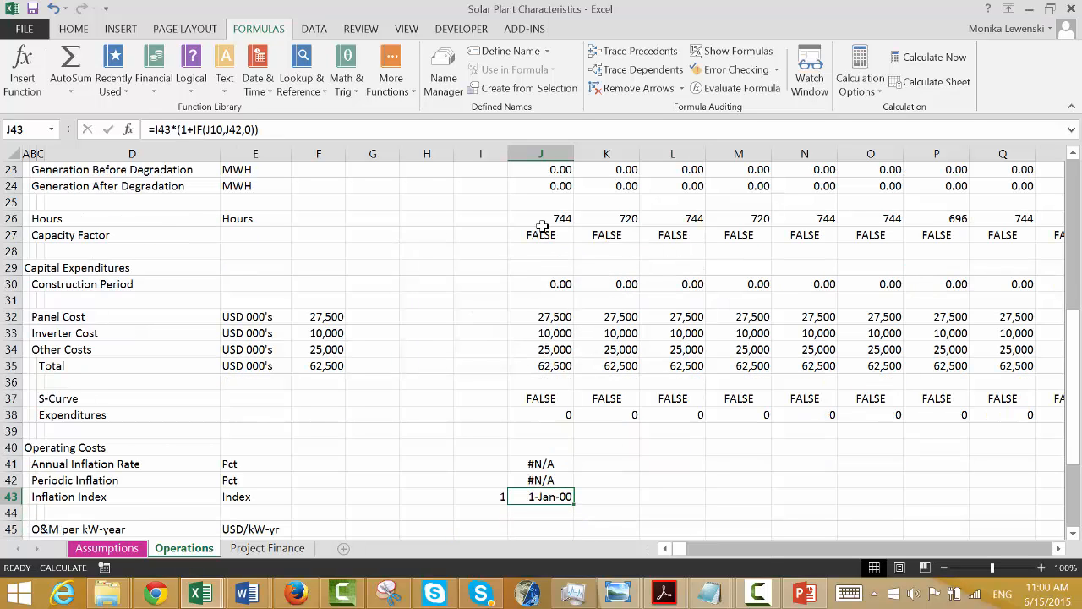
{"action": "key", "text": "ctrl+shift+5"}
{"action": "key", "text": "ctrl+shift+1"}
Link F45, the O&M per kW-year, to the O&M Fee in G124 of the Assumptions sheet.
{"action": "key", "text": "Down"}
{"action": "key", "text": "Down"}
{"action": "key", "text": "Down"}
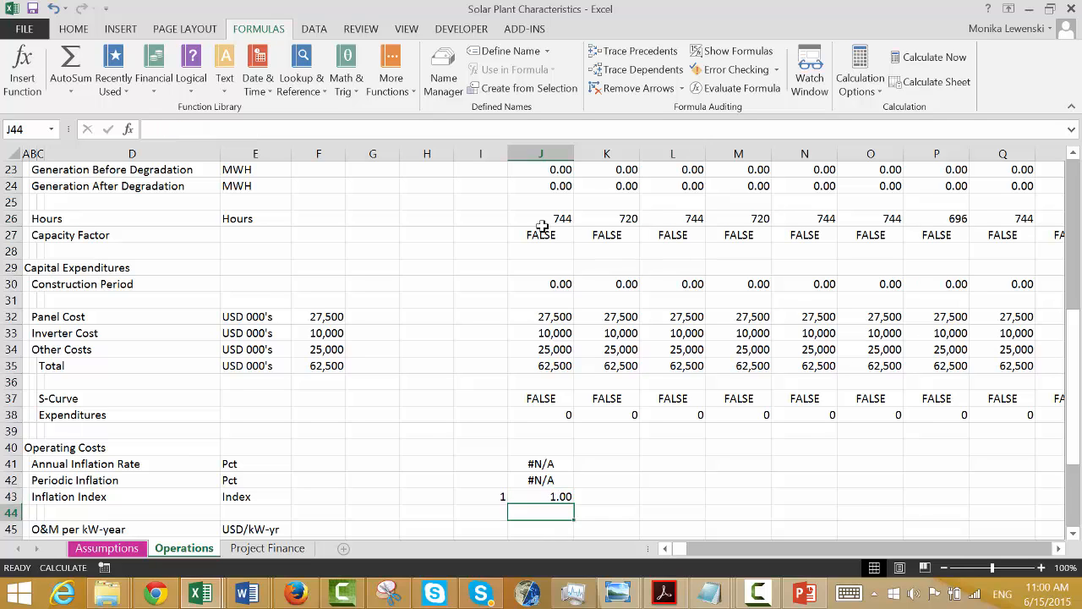
{"action": "key", "text": "Up"}
{"action": "key", "text": "Left"}
{"action": "key", "text": "Left"}
{"action": "key", "text": "Left"}
{"action": "key", "text": "Left"}
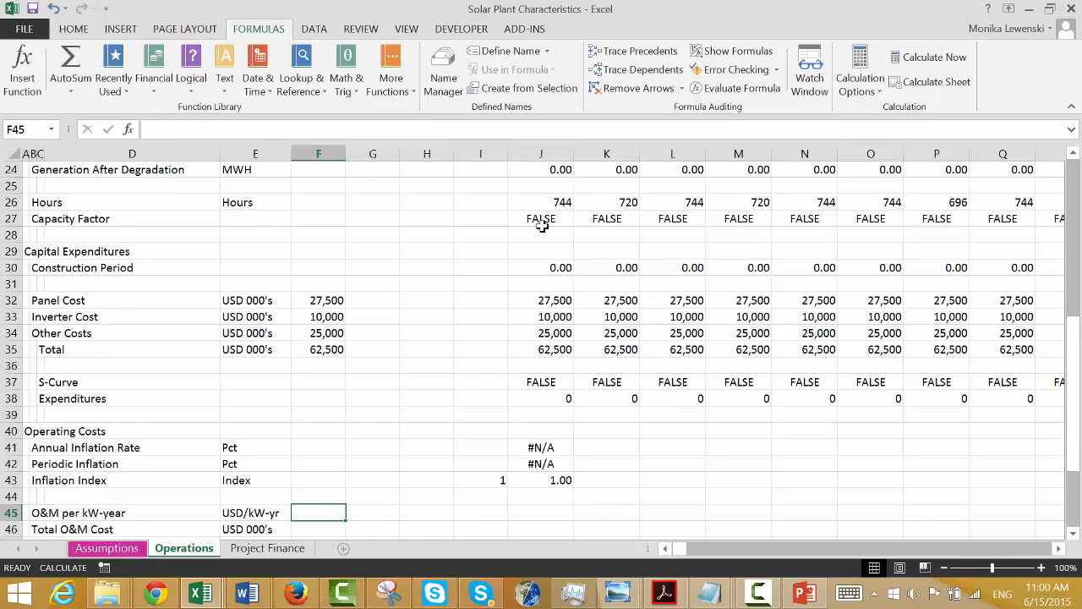
{"action": "type", "text": "="}
{"action": "key", "text": "ctrl+Page_Up"}
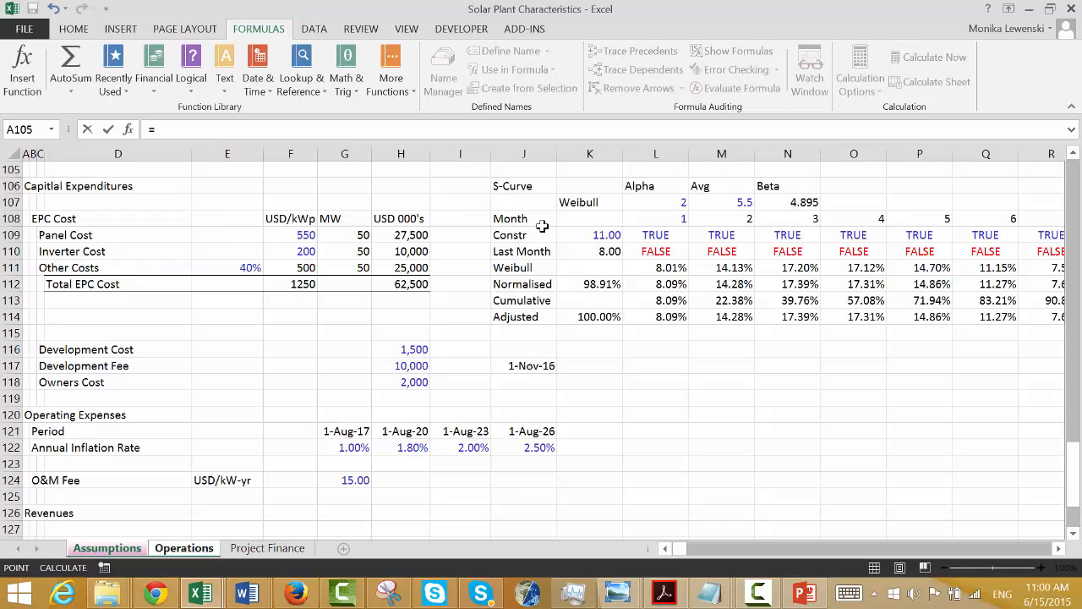
{"action": "left_click", "coordinate": [343, 480]}
{"action": "key", "text": "Return"}
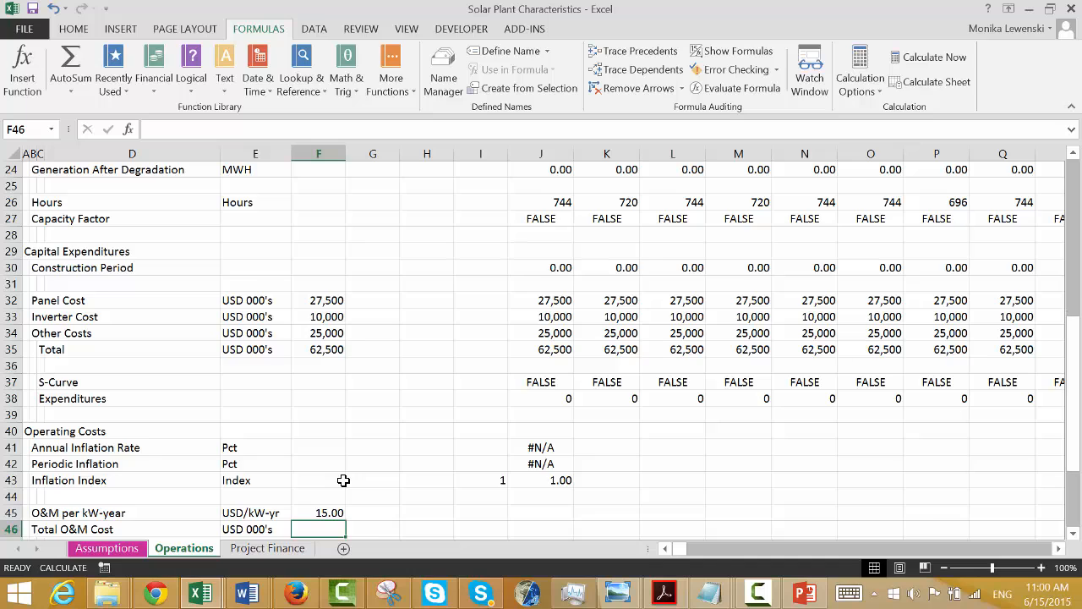
Calculate the inflated O&M per kW-year in J45 with =$F$45*J43.
{"action": "key", "text": "Right"}
{"action": "key", "text": "Right"}
{"action": "key", "text": "Right"}
{"action": "key", "text": "Right"}
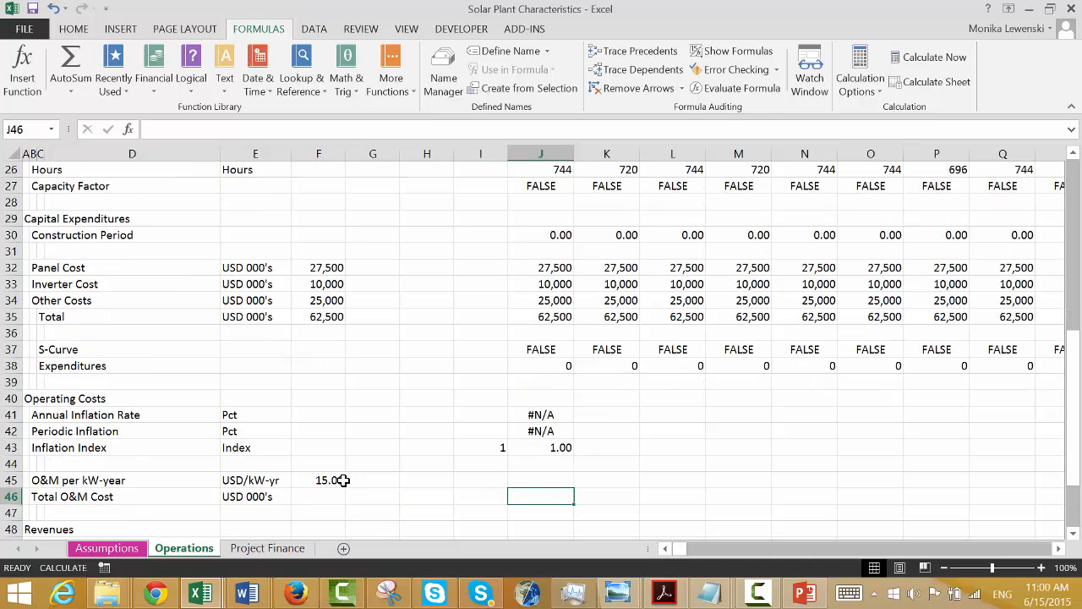
{"action": "key", "text": "Up"}
{"action": "type", "text": "="}
{"action": "key", "text": "Left"}
{"action": "key", "text": "Left"}
{"action": "key", "text": "Left"}
{"action": "key", "text": "Left"}
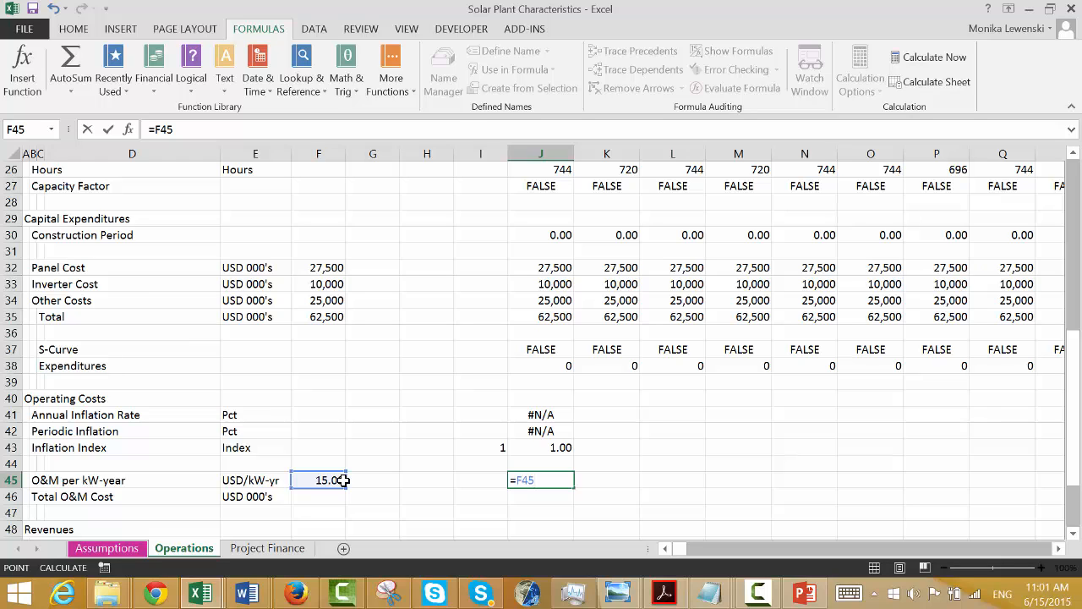
{"action": "key", "text": "F4"}
{"action": "type", "text": "*"}
{"action": "key", "text": "Up"}
{"action": "key", "text": "Up"}
{"action": "key", "text": "Left"}
{"action": "key", "text": "Return"}
Calculate Total O&M Cost in J46 by multiplying O&M per kW-year by Plant Capacity with =J45*J17.
{"action": "type", "text": "="}
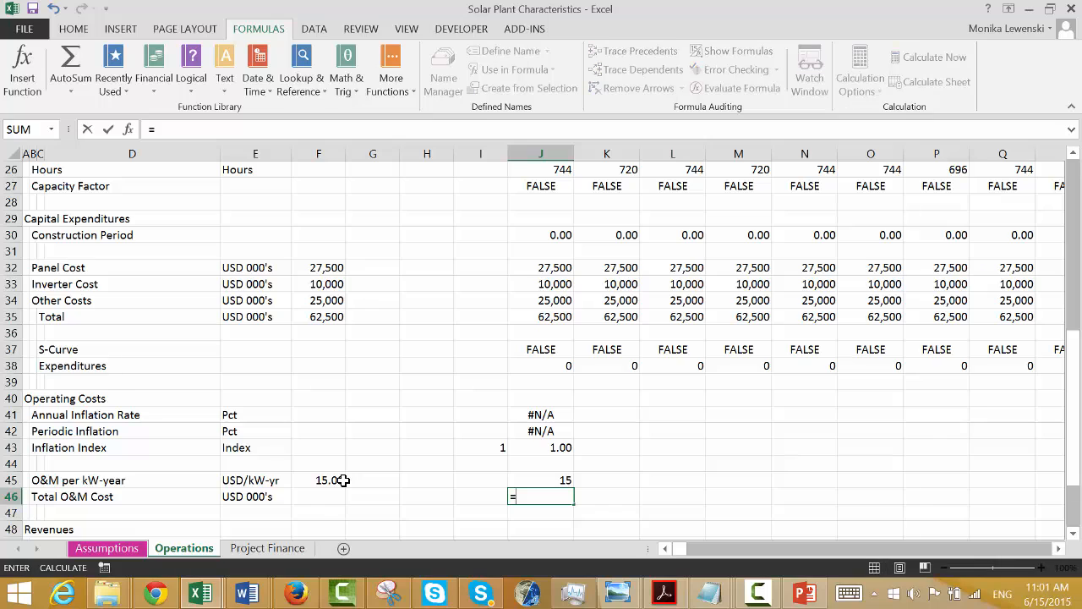
{"action": "key", "text": "Up"}
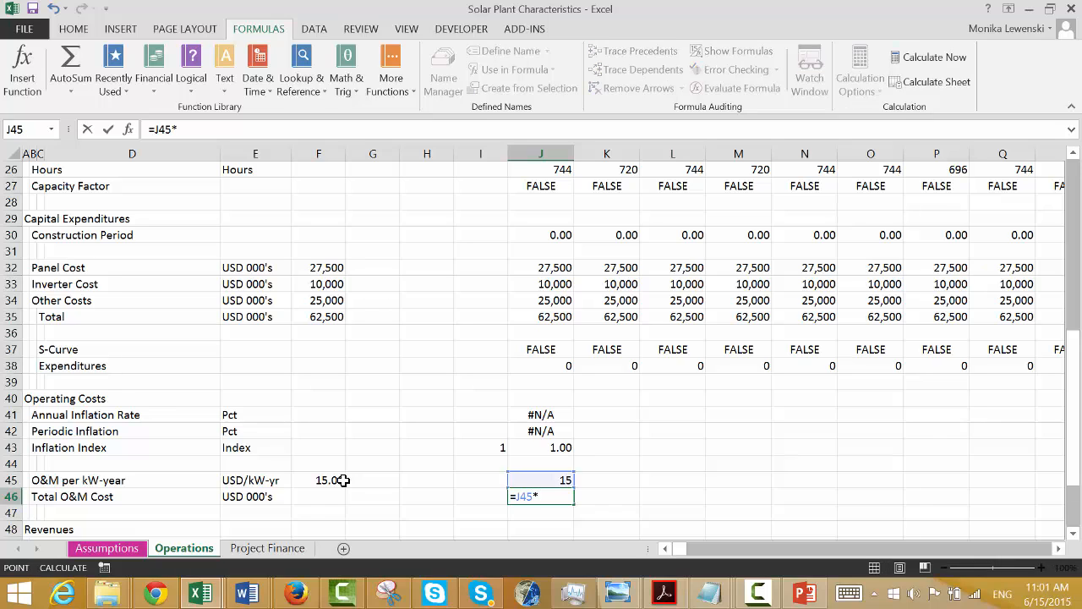
{"action": "type", "text": "*"}
{"action": "key", "text": "Up"}
{"action": "key", "text": "Up"}
{"action": "key", "text": "Up"}
{"action": "key", "text": "Up"}
{"action": "key", "text": "Up"}
{"action": "key", "text": "Up"}
{"action": "key", "text": "Up"}
{"action": "key", "text": "Up"}
{"action": "key", "text": "Up"}
{"action": "key", "text": "Up"}
{"action": "key", "text": "Up"}
{"action": "key", "text": "Up"}
{"action": "key", "text": "Up"}
{"action": "key", "text": "Up"}
{"action": "key", "text": "Up"}
{"action": "key", "text": "Up"}
{"action": "key", "text": "Up"}
{"action": "key", "text": "Up"}
{"action": "key", "text": "Up"}
{"action": "key", "text": "Up"}
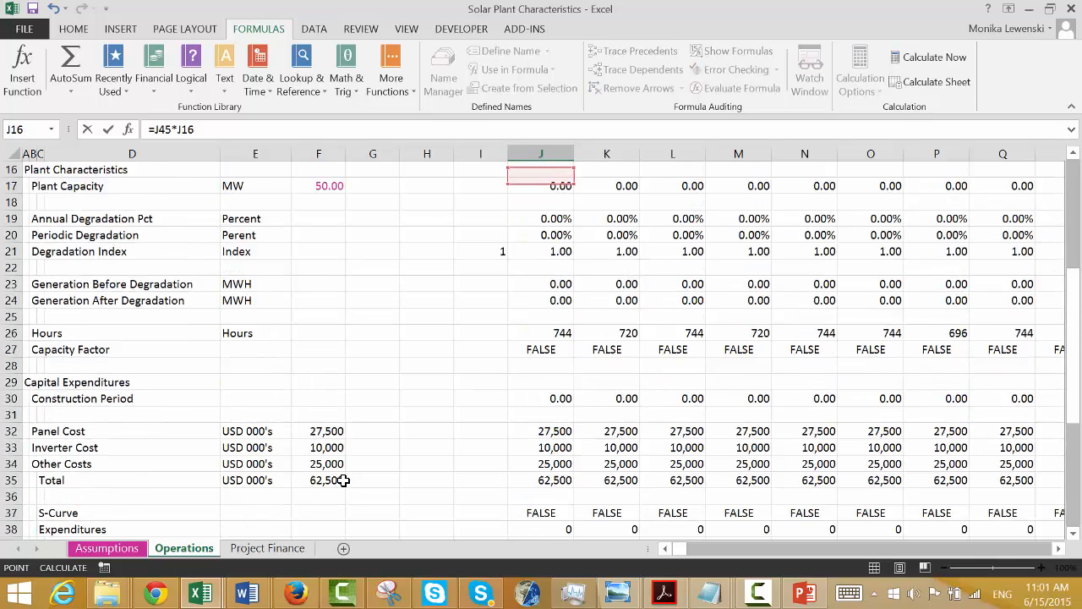
{"action": "key", "text": "Up"}
{"action": "key", "text": "Up"}
{"action": "key", "text": "Up"}
{"action": "key", "text": "Up"}
{"action": "key", "text": "Up"}
{"action": "key", "text": "Up"}
{"action": "key", "text": "Up"}
{"action": "key", "text": "Up"}
{"action": "key", "text": "Up"}
{"action": "key", "text": "Up"}
{"action": "key", "text": "Up"}
{"action": "key", "text": "Up"}
{"action": "key", "text": "Up"}
{"action": "key", "text": "Up"}
{"action": "key", "text": "Down"}
{"action": "key", "text": "Down"}
{"action": "key", "text": "Down"}
{"action": "key", "text": "Down"}
{"action": "key", "text": "Down"}
{"action": "key", "text": "Down"}
{"action": "key", "text": "Down"}
{"action": "key", "text": "Down"}
{"action": "key", "text": "Down"}
{"action": "key", "text": "Down"}
{"action": "key", "text": "Down"}
{"action": "key", "text": "Down"}
{"action": "key", "text": "Down"}
{"action": "key", "text": "Down"}
{"action": "key", "text": "Down"}
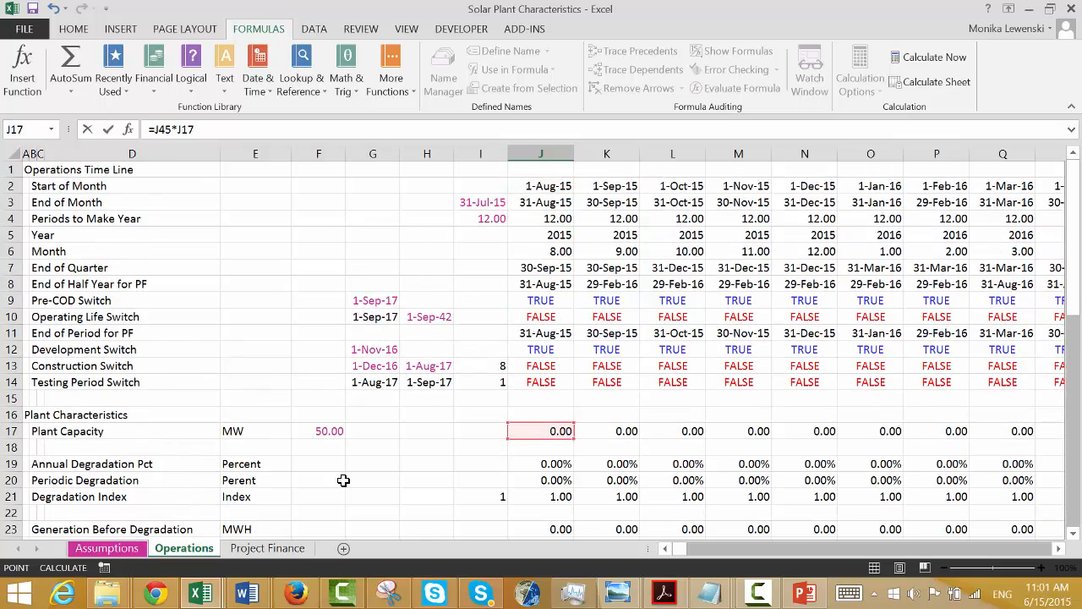
{"action": "key", "text": "Return"}
Format the Total O&M Cost in J46 to show no decimals.
{"action": "key", "text": "Up"}
{"action": "key", "text": "Up"}
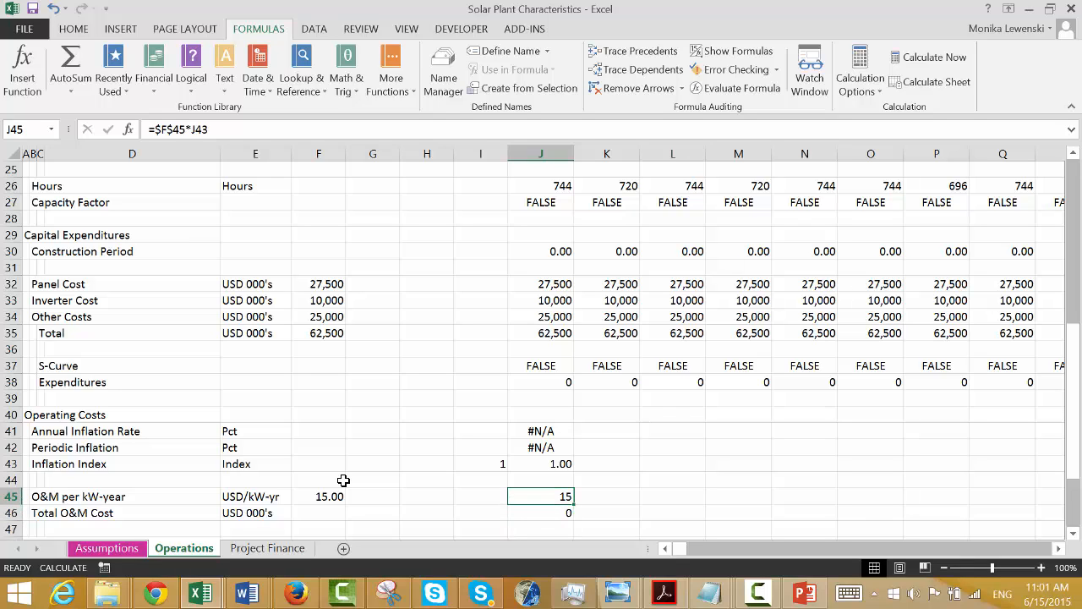
{"action": "key", "text": "Down"}
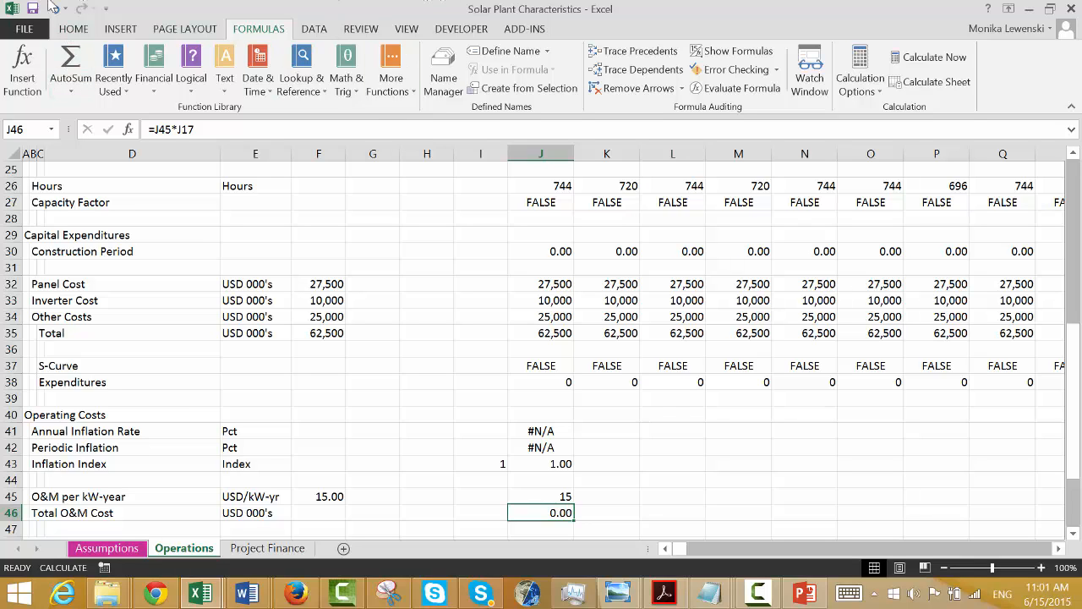
{"action": "left_click", "coordinate": [79, 31]}
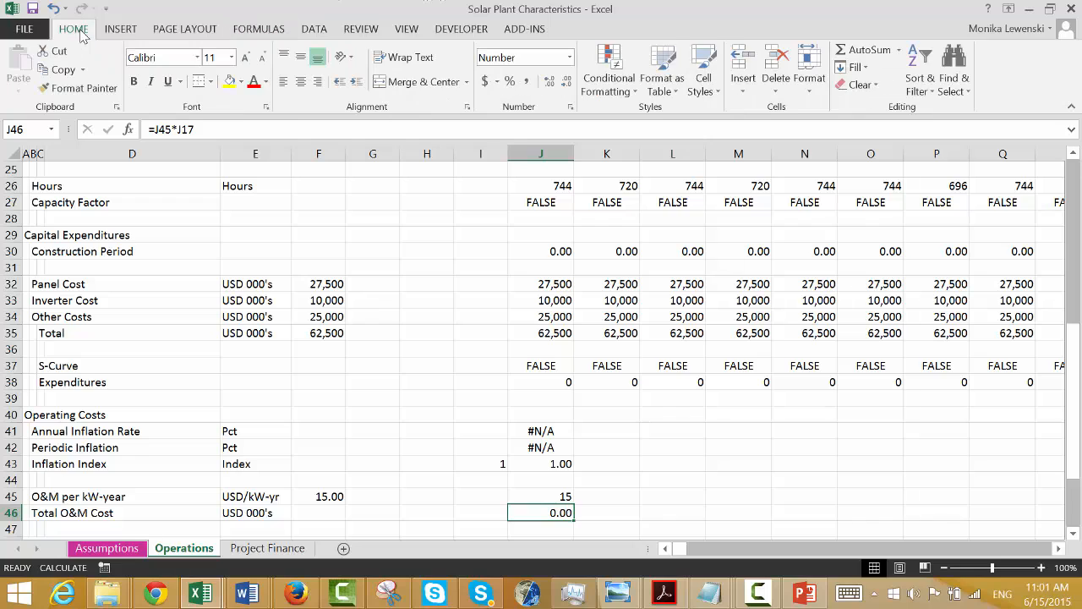
{"action": "left_click", "coordinate": [567, 82]}
Copy the operating cost formulas in J41:J46 across all months of the timeline and recalculate the sheet.
{"action": "key", "text": "Up"}
{"action": "key", "text": "Up"}
{"action": "key", "text": "Up"}
{"action": "key", "text": "Up"}
{"action": "key", "text": "Up"}
{"action": "key", "text": "shift+Down"}
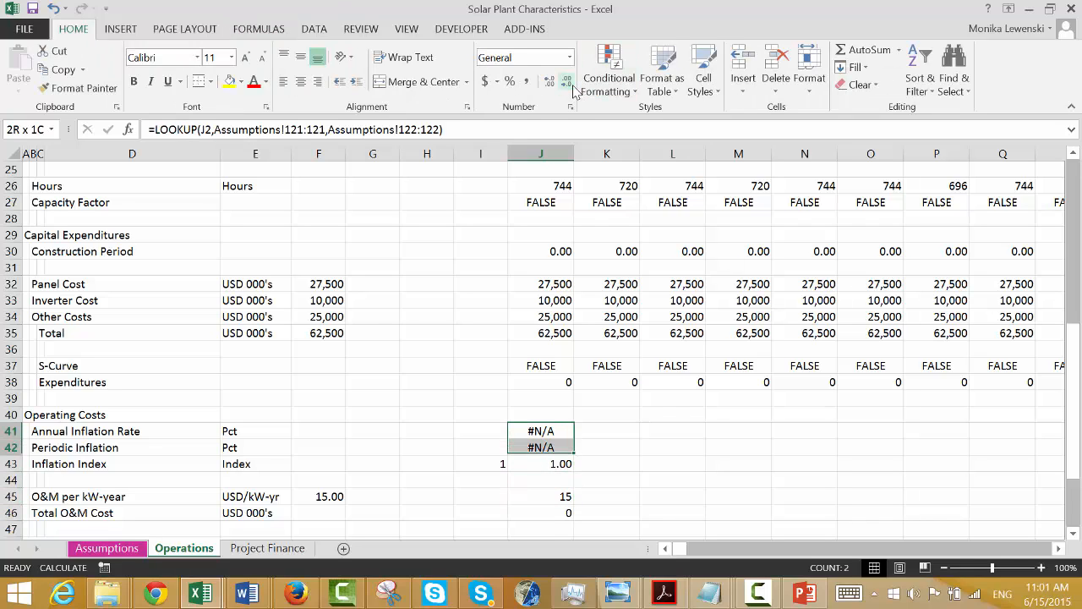
{"action": "key", "text": "shift+Down"}
{"action": "key", "text": "shift+Down"}
{"action": "key", "text": "shift+Down"}
{"action": "key", "text": "shift+Down"}
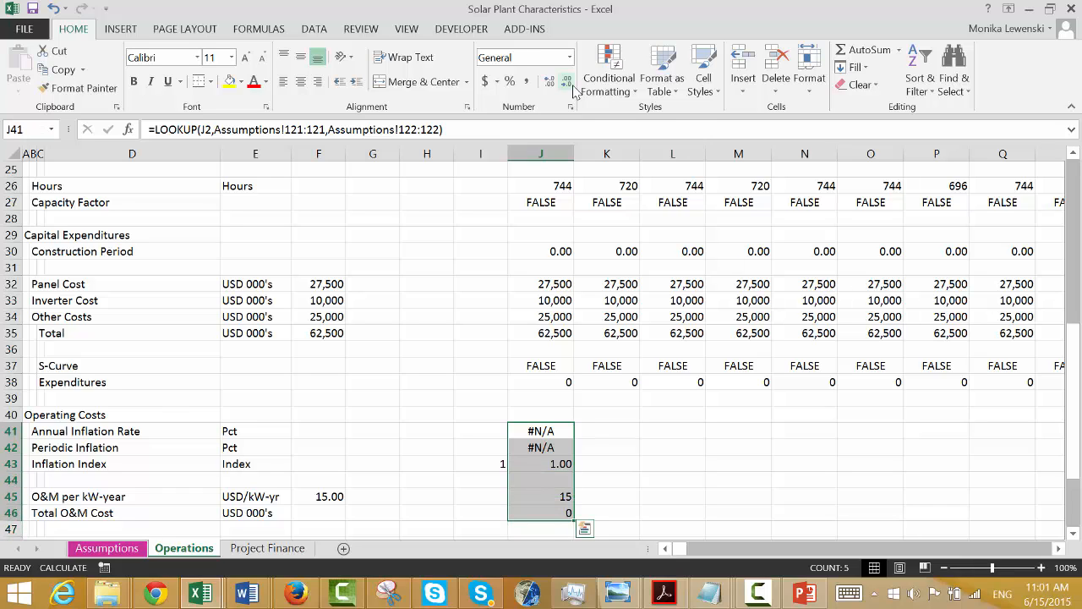
{"action": "key", "text": "ctrl+shift+r"}
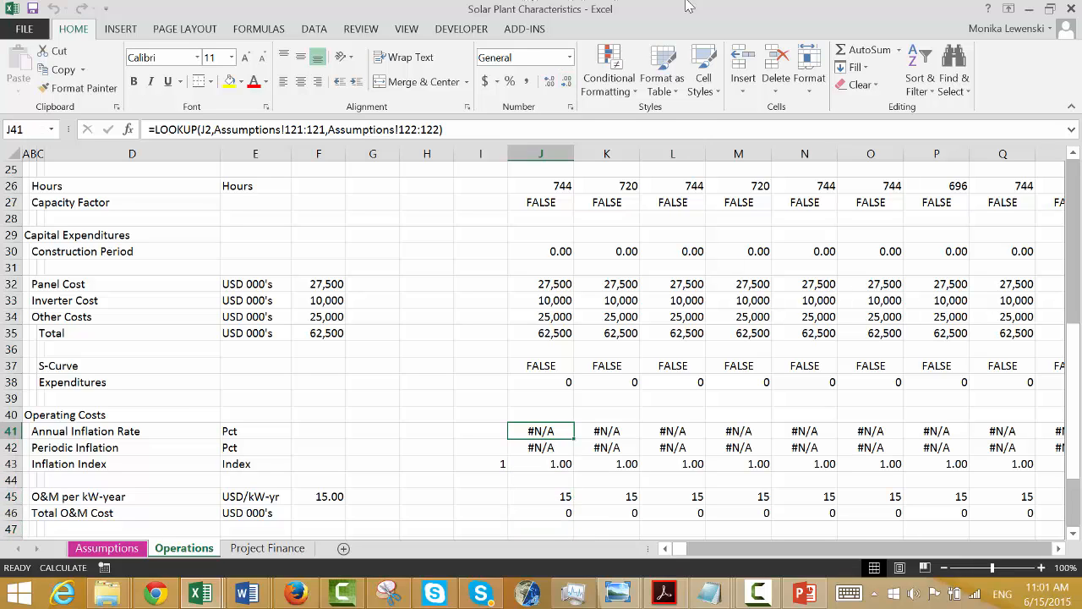
{"action": "left_click", "coordinate": [261, 30]}
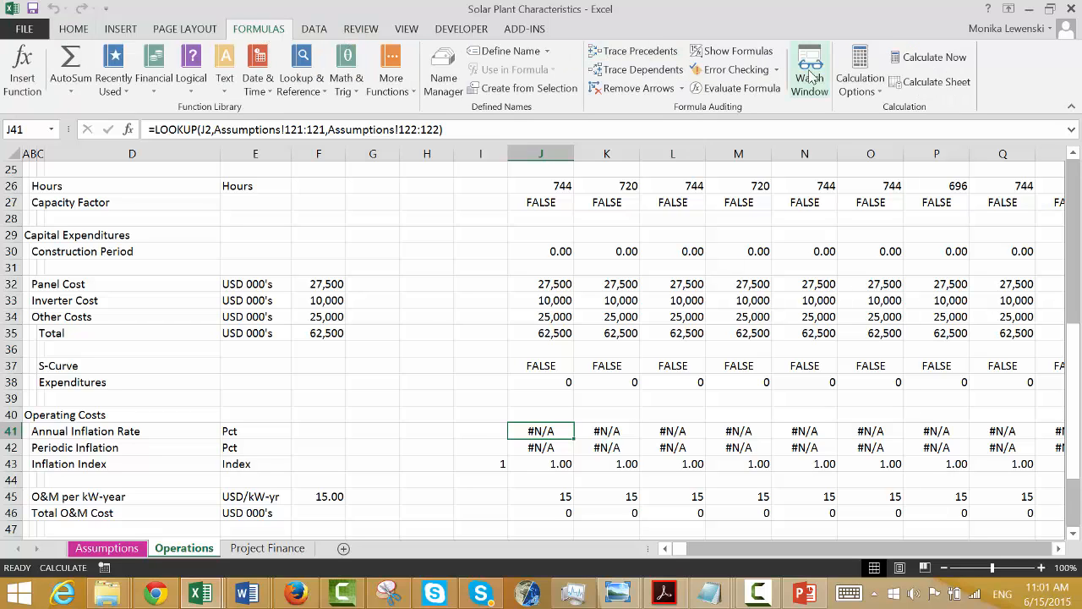
{"action": "left_click", "coordinate": [894, 85]}
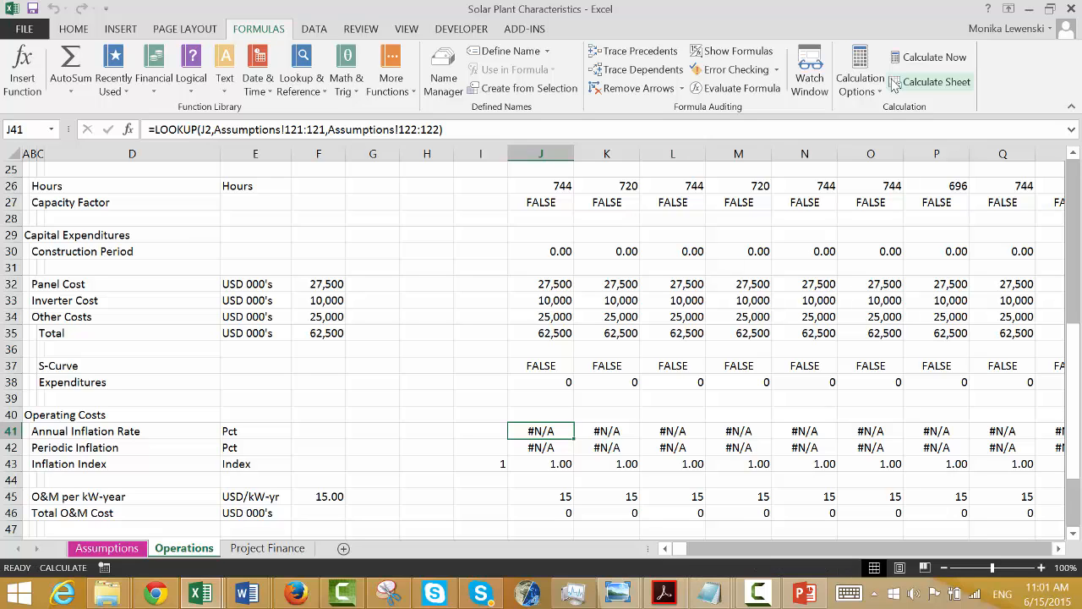
Examine the Total O&M Cost in row 46 along the timeline, around the start of the operating life.
{"action": "key", "text": "Down"}
{"action": "key", "text": "Down"}
{"action": "key", "text": "Down"}
{"action": "key", "text": "Down"}
{"action": "key", "text": "Down"}
{"action": "key", "text": "Right"}
{"action": "key", "text": "Right"}
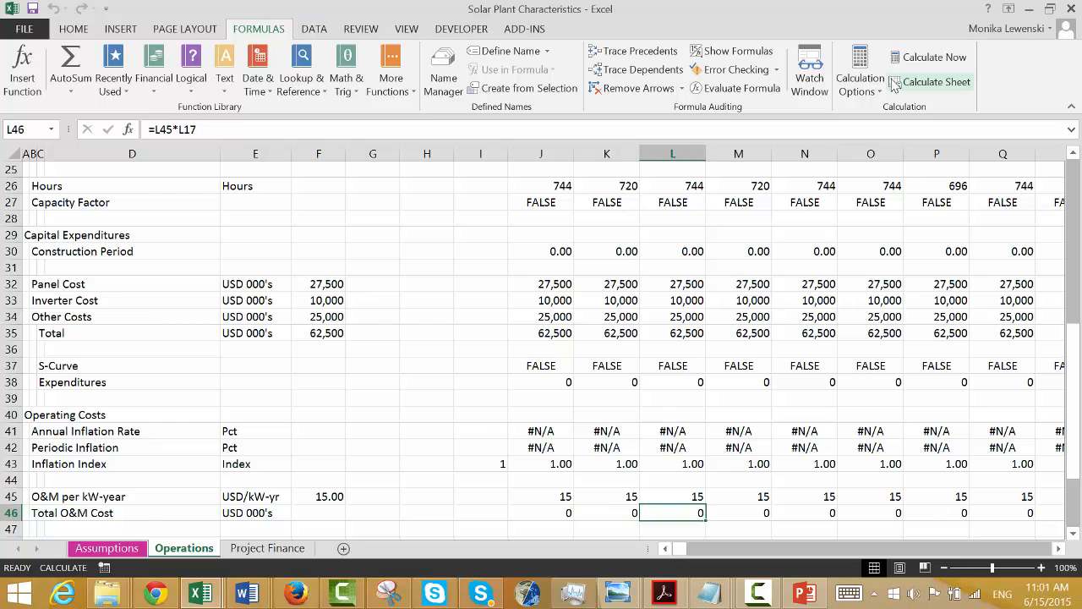
{"action": "key", "text": "Right"}
{"action": "key", "text": "Right"}
{"action": "key", "text": "Right"}
{"action": "key", "text": "Right"}
{"action": "key", "text": "Right"}
{"action": "key", "text": "Right"}
{"action": "key", "text": "Right"}
{"action": "key", "text": "Right"}
{"action": "key", "text": "Right"}
{"action": "key", "text": "Right"}
{"action": "key", "text": "Right"}
{"action": "key", "text": "Right"}
{"action": "key", "text": "Right"}
{"action": "key", "text": "Right"}
{"action": "key", "text": "Right"}
{"action": "key", "text": "Right"}
{"action": "key", "text": "Right"}
{"action": "key", "text": "Right"}
{"action": "key", "text": "Right"}
{"action": "key", "text": "Right"}
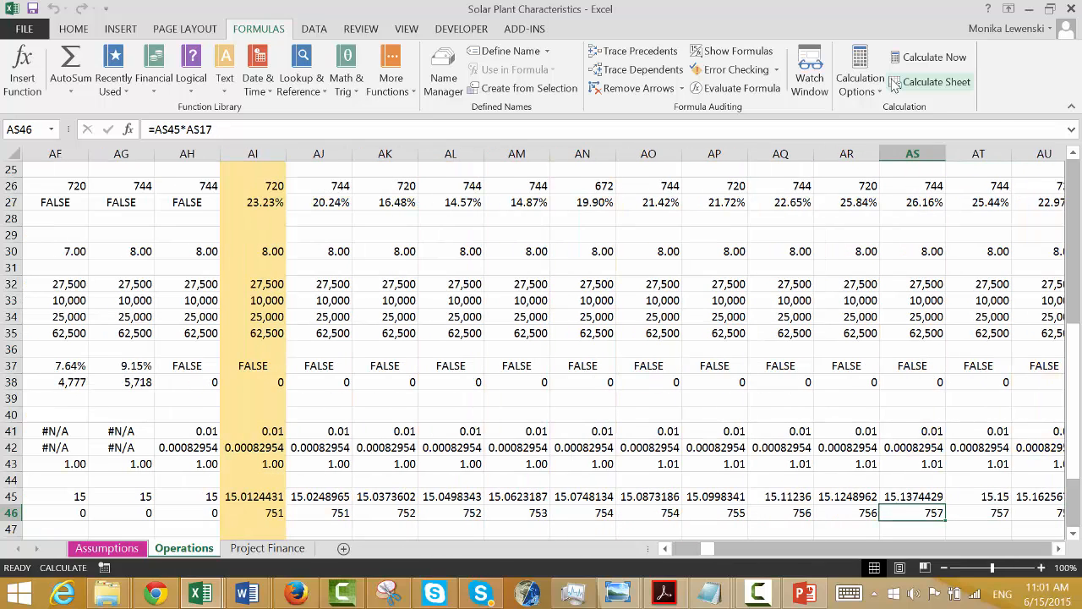
{"action": "key", "text": "Left"}
{"action": "key", "text": "Left"}
{"action": "key", "text": "Left"}
{"action": "key", "text": "Left"}
{"action": "key", "text": "Left"}
{"action": "key", "text": "Left"}
{"action": "key", "text": "Left"}
{"action": "key", "text": "Left"}
{"action": "key", "text": "Left"}
{"action": "key", "text": "Left"}
{"action": "key", "text": "Left"}
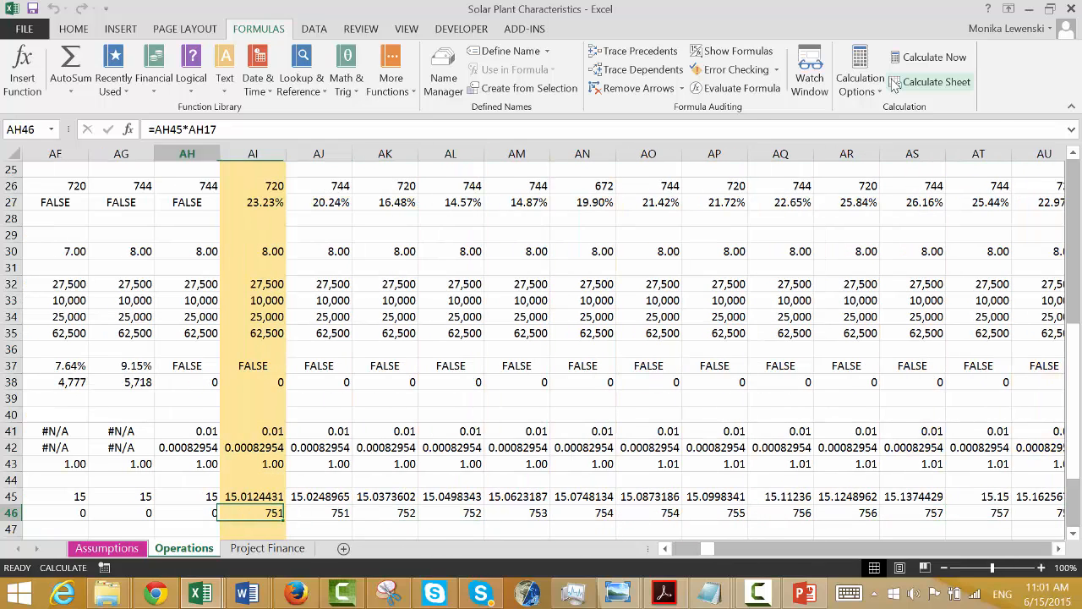
Examine the annual and periodic inflation formulas in rows 41 and 42 around columns AG to AI.
{"action": "key", "text": "Right"}
{"action": "key", "text": "Right"}
{"action": "key", "text": "Up"}
{"action": "key", "text": "Up"}
{"action": "key", "text": "Up"}
{"action": "key", "text": "Up"}
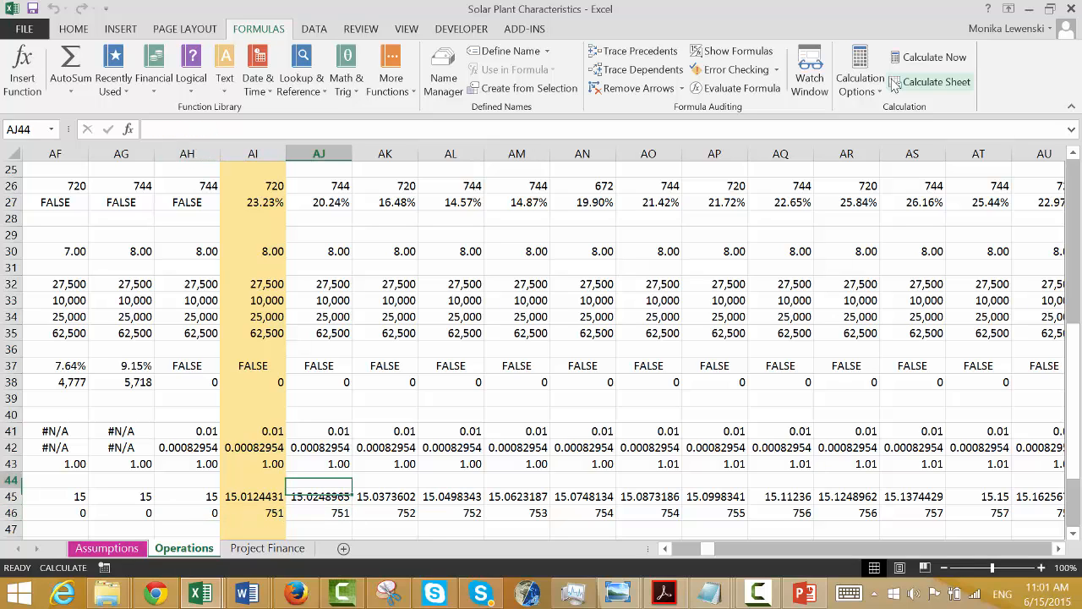
{"action": "key", "text": "Left"}
{"action": "key", "text": "Left"}
{"action": "key", "text": "Left"}
{"action": "key", "text": "Left"}
{"action": "key", "text": "Right"}
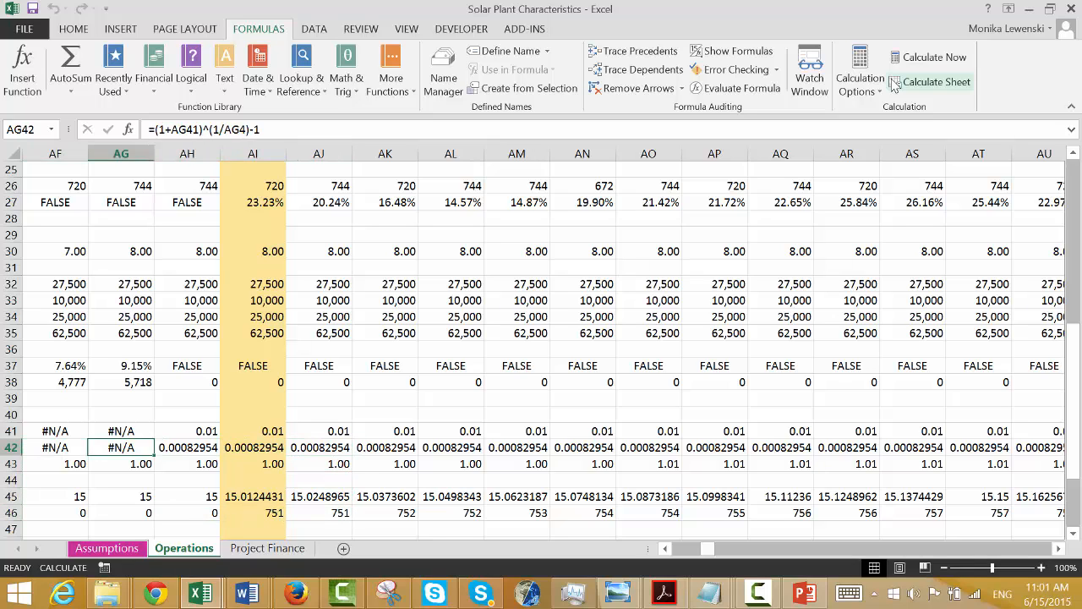
{"action": "key", "text": "Right"}
{"action": "key", "text": "Right"}
{"action": "key", "text": "Left"}
{"action": "key", "text": "Left"}
{"action": "key", "text": "Right"}
{"action": "key", "text": "Right"}
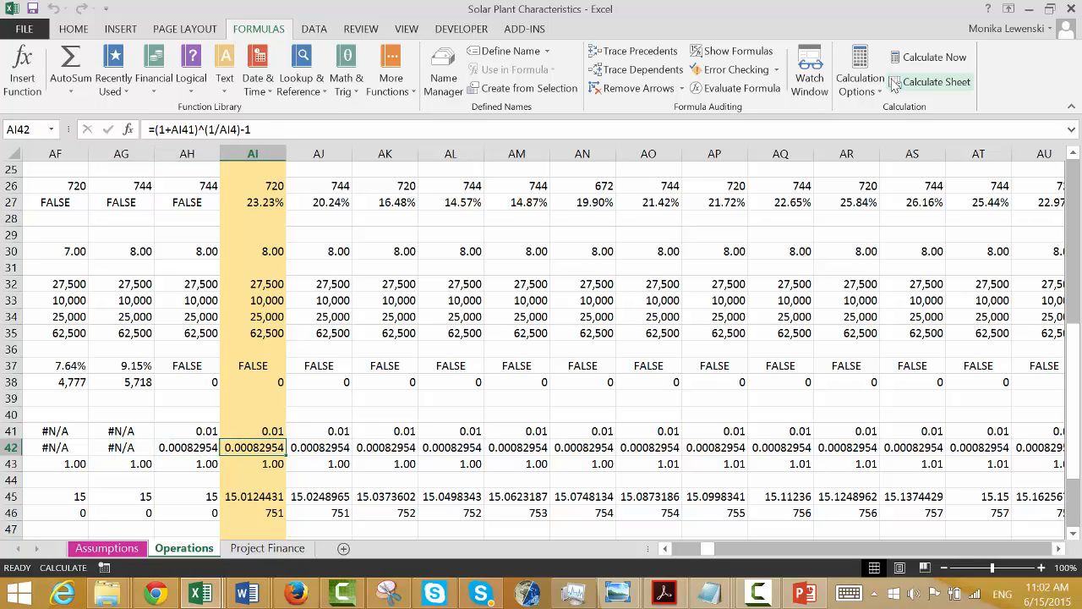
{"action": "key", "text": "Down"}
{"action": "key", "text": "Left"}
{"action": "key", "text": "Up"}
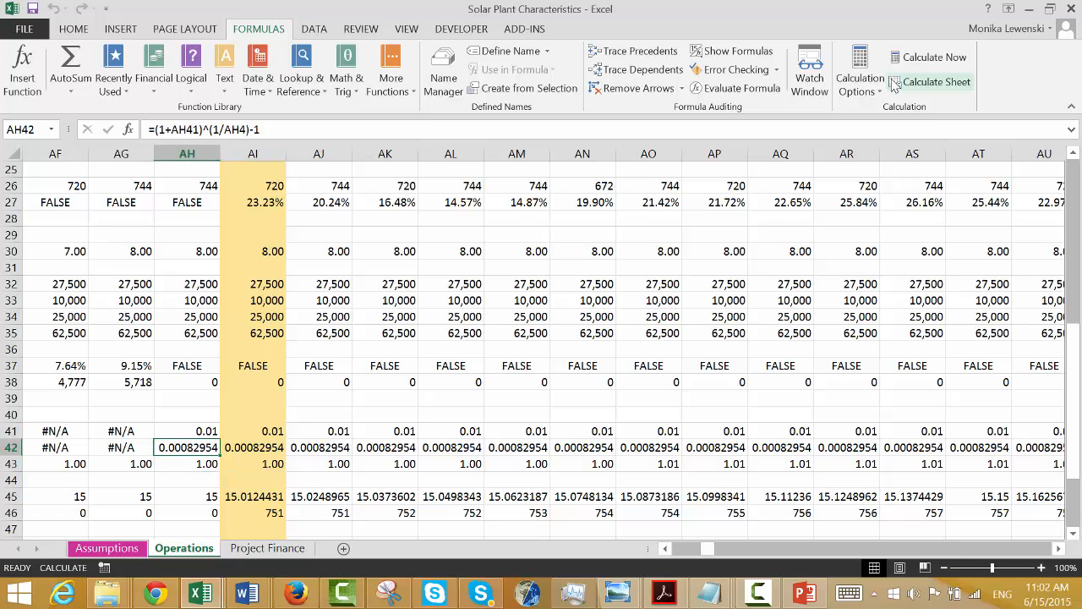
{"action": "key", "text": "Up"}
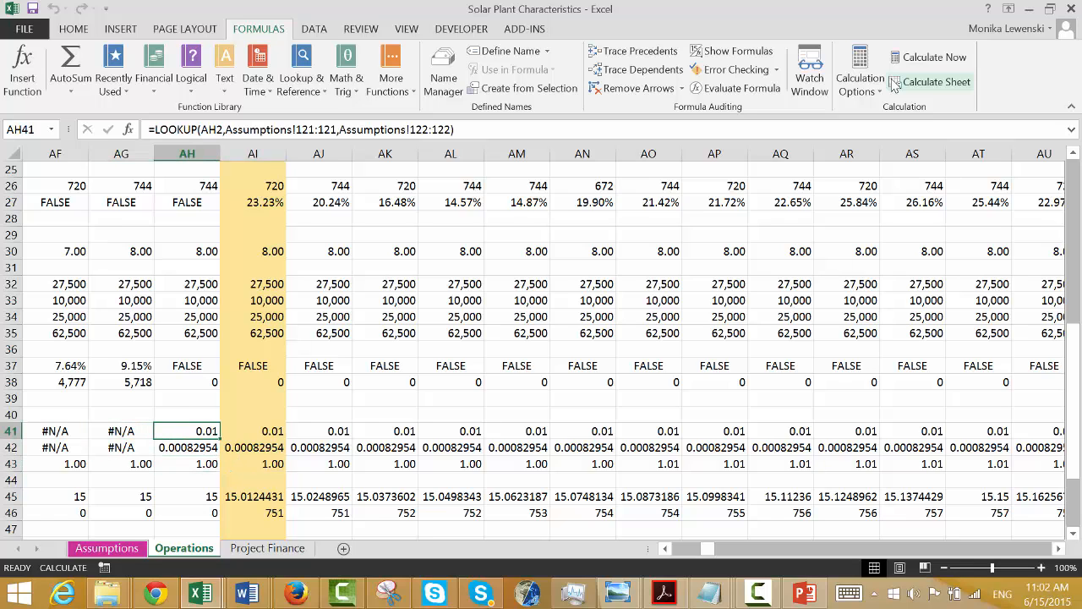
Examine the period dates and phase flags above the inflation rows in column AH of the Operations timeline.
{"action": "key", "text": "Right"}
{"action": "key", "text": "Right"}
{"action": "key", "text": "Left"}
{"action": "key", "text": "Left"}
{"action": "key", "text": "Up"}
{"action": "key", "text": "Up"}
{"action": "key", "text": "Up"}
{"action": "key", "text": "Up"}
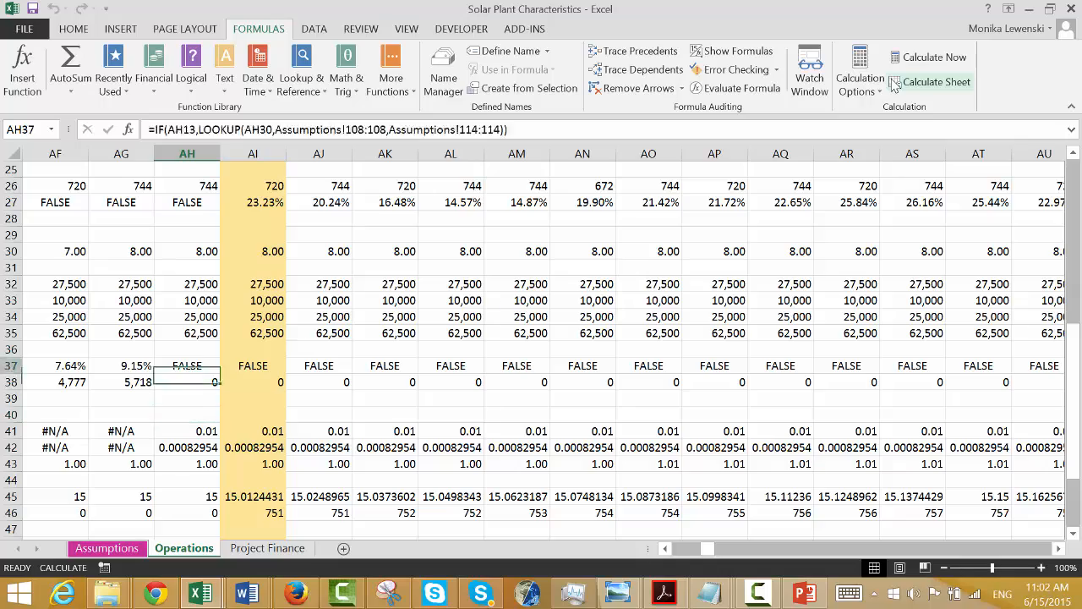
{"action": "key", "text": "Up"}
{"action": "key", "text": "Up"}
{"action": "key", "text": "Up"}
{"action": "key", "text": "Up"}
{"action": "key", "text": "Up"}
{"action": "key", "text": "Up"}
{"action": "key", "text": "Up"}
{"action": "key", "text": "Up"}
{"action": "key", "text": "Up"}
{"action": "key", "text": "Up"}
{"action": "key", "text": "Up"}
{"action": "key", "text": "Up"}
{"action": "key", "text": "Up"}
{"action": "key", "text": "Up"}
{"action": "key", "text": "Up"}
{"action": "key", "text": "Up"}
{"action": "key", "text": "Up"}
{"action": "key", "text": "Up"}
{"action": "key", "text": "Up"}
{"action": "key", "text": "Up"}
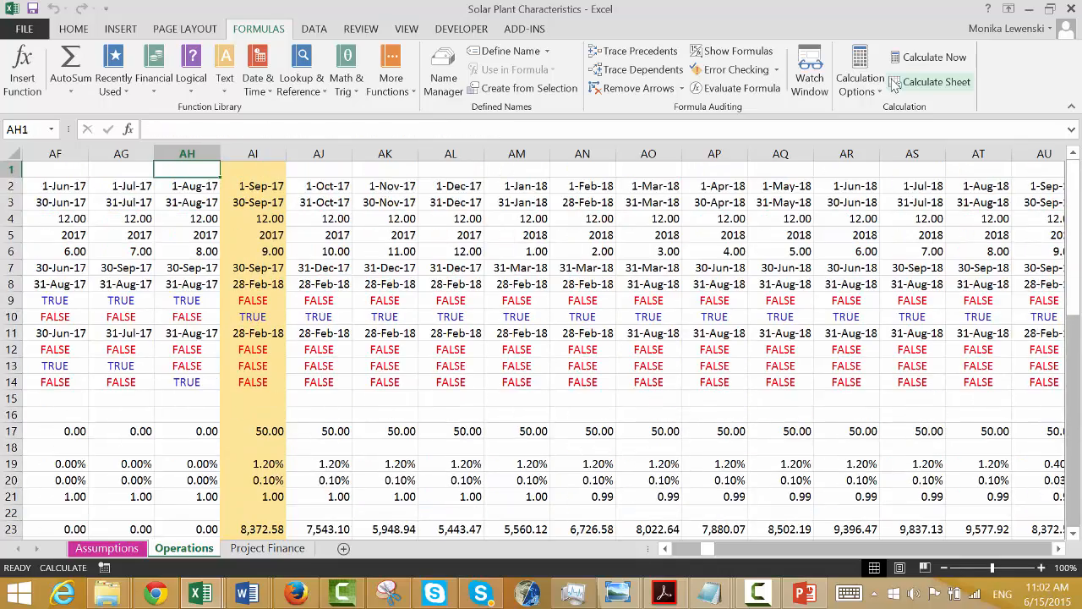
{"action": "key", "text": "Down"}
{"action": "key", "text": "Down"}
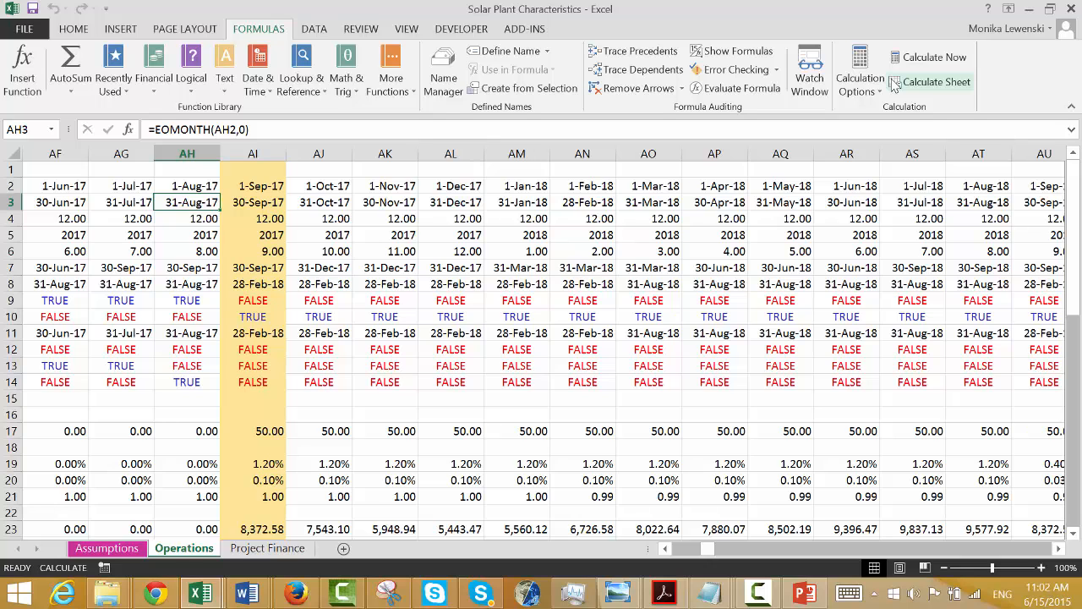
Examine the inflation period dates and annual rates under Operating Expenses on the Assumptions sheet.
{"action": "key", "text": "ctrl+Page_Up"}
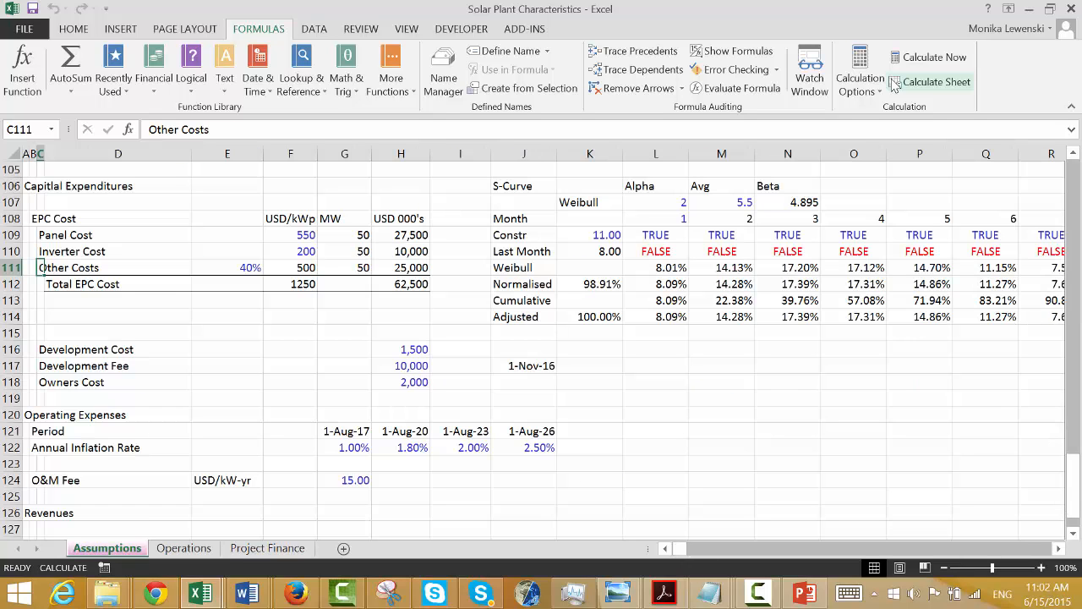
{"action": "key", "text": "Down"}
{"action": "key", "text": "Down"}
{"action": "key", "text": "Down"}
{"action": "key", "text": "Down"}
{"action": "key", "text": "Down"}
{"action": "key", "text": "Down"}
{"action": "key", "text": "Down"}
{"action": "key", "text": "Down"}
{"action": "key", "text": "Down"}
{"action": "key", "text": "Down"}
{"action": "key", "text": "Down"}
{"action": "key", "text": "Right"}
{"action": "key", "text": "Right"}
{"action": "key", "text": "Right"}
{"action": "key", "text": "Right"}
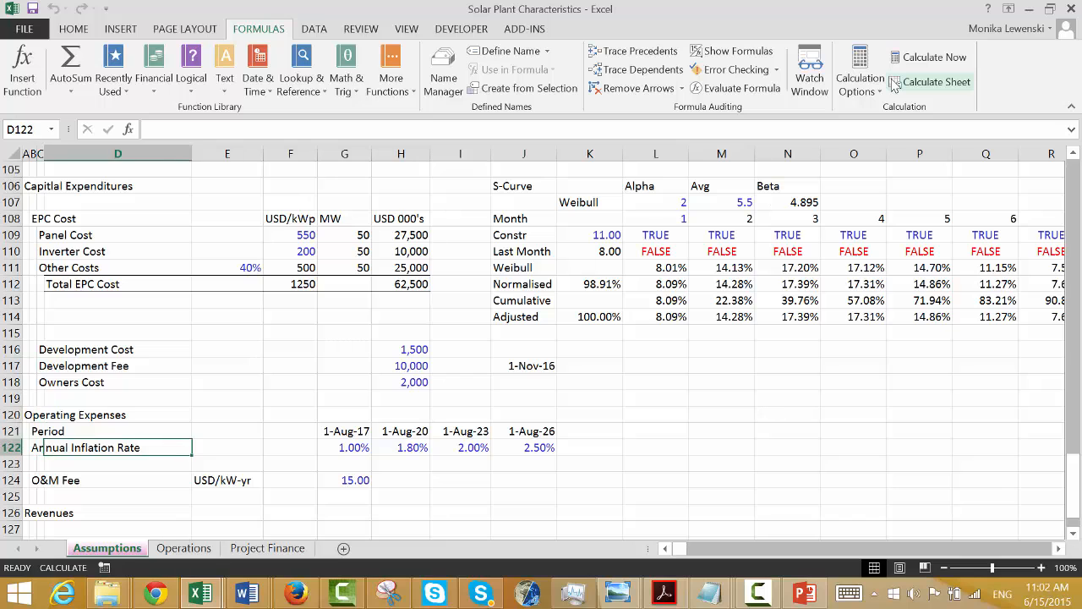
Check the Commercial Operation date formula in F11 among the key dates on the Assumptions sheet.
{"action": "key", "text": "Up"}
{"action": "key", "text": "Page_Up"}
{"action": "key", "text": "Page_Up"}
{"action": "key", "text": "Page_Up"}
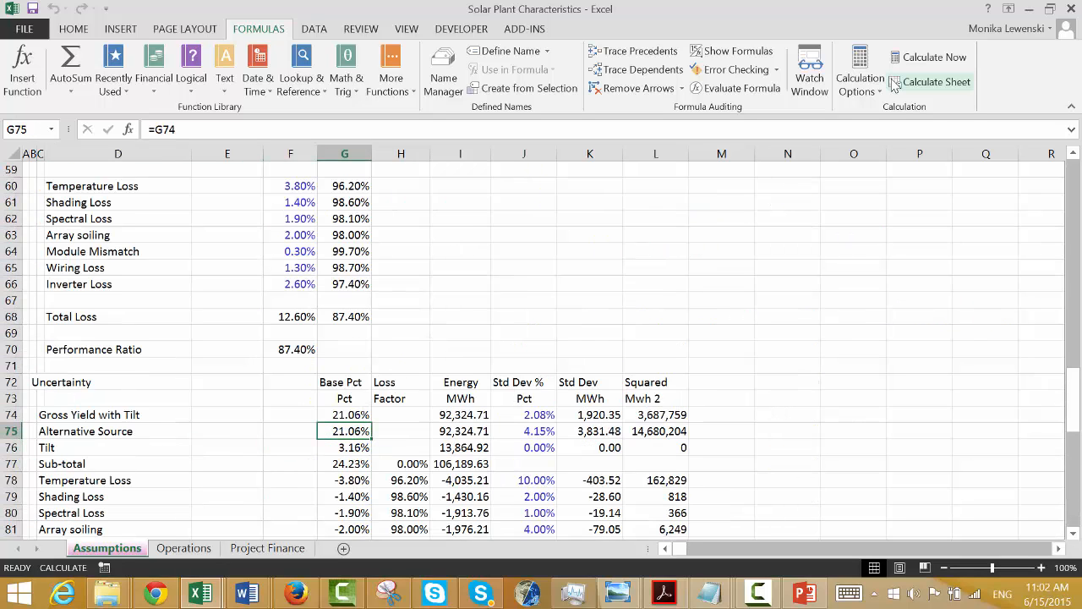
{"action": "key", "text": "Page_Up"}
{"action": "key", "text": "Page_Up"}
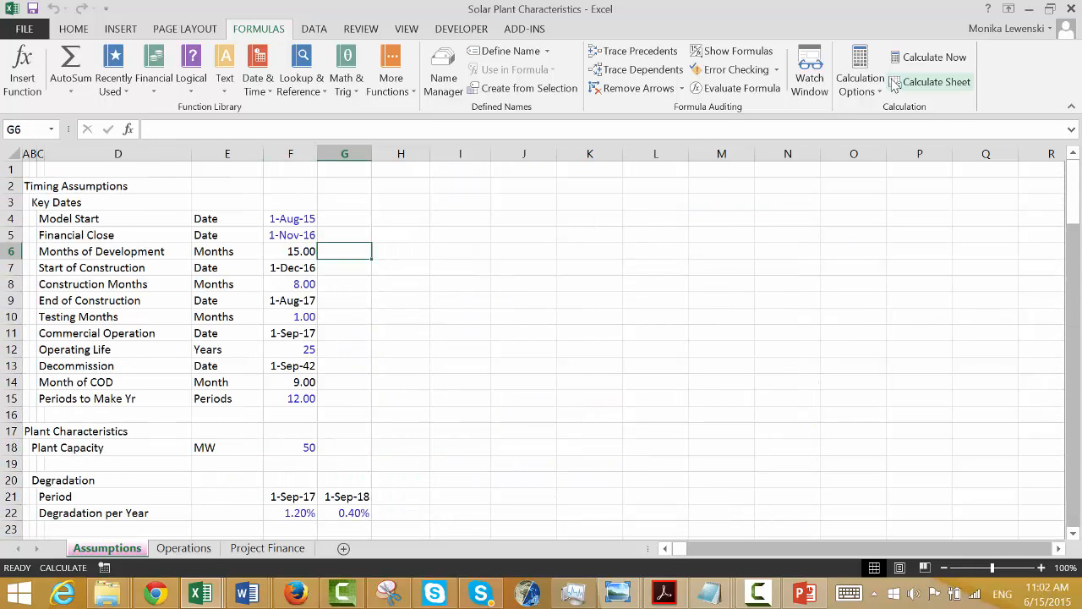
{"action": "key", "text": "Down"}
{"action": "key", "text": "Down"}
{"action": "key", "text": "Down"}
{"action": "key", "text": "Left"}
{"action": "key", "text": "Down"}
{"action": "key", "text": "Down"}
{"action": "key", "text": "Down"}
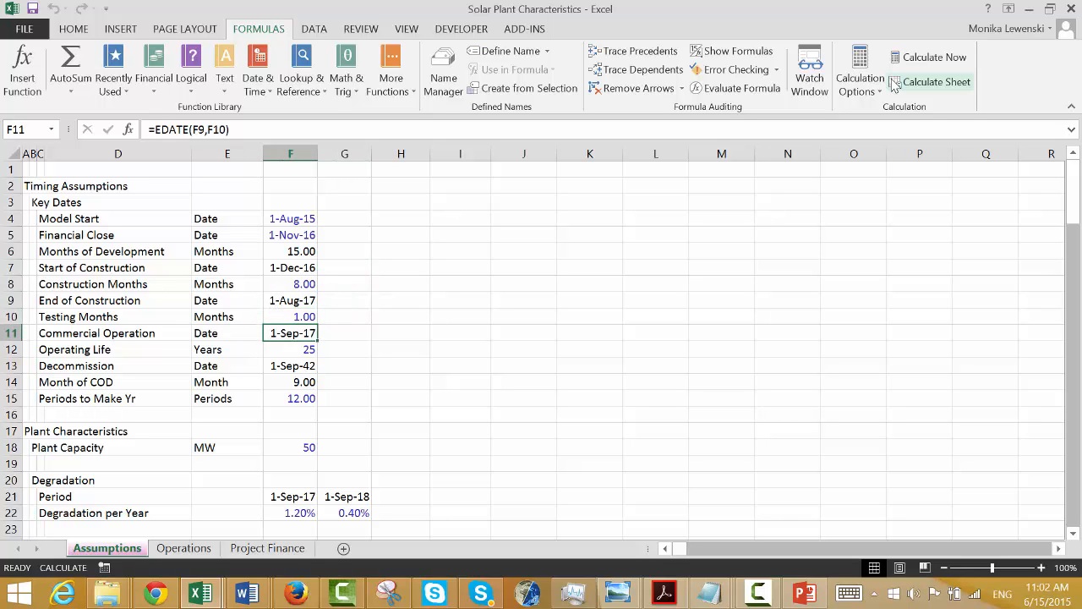
Relink the first inflation period date in G121 to the Commercial Operation date in F11.
{"action": "key", "text": "Page_Down"}
{"action": "key", "text": "Page_Down"}
{"action": "key", "text": "Page_Down"}
{"action": "key", "text": "Page_Down"}
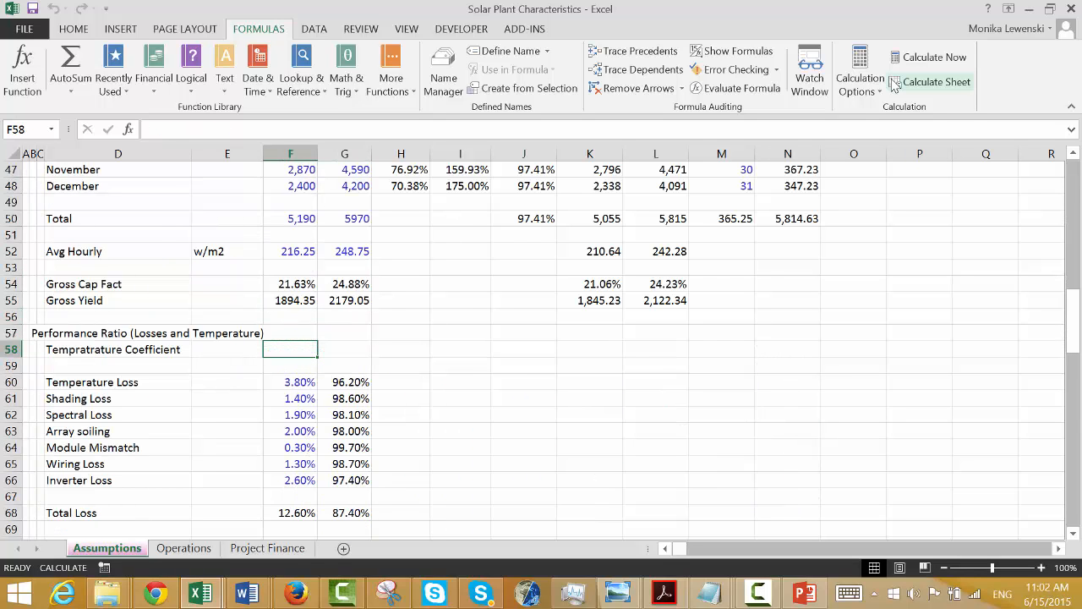
{"action": "key", "text": "Page_Down"}
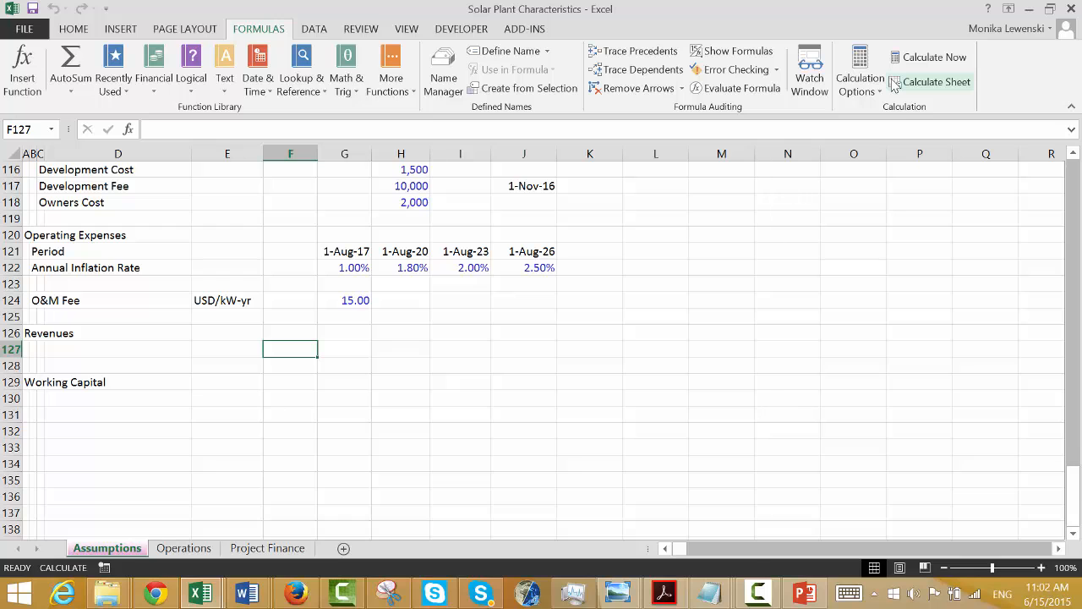
{"action": "key", "text": "Up"}
{"action": "key", "text": "Up"}
{"action": "key", "text": "Up"}
{"action": "key", "text": "Up"}
{"action": "key", "text": "Up"}
{"action": "key", "text": "Up"}
{"action": "key", "text": "Right"}
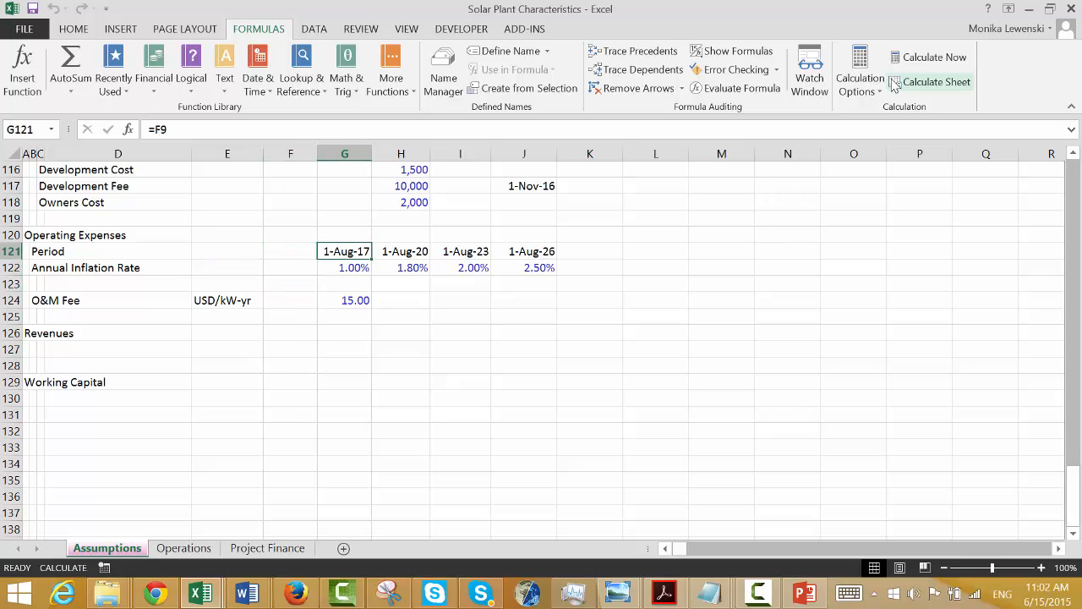
{"action": "type", "text": "="}
{"action": "key", "text": "Page_Up"}
{"action": "key", "text": "Page_Up"}
{"action": "key", "text": "Page_Up"}
{"action": "key", "text": "Page_Up"}
{"action": "key", "text": "Page_Up"}
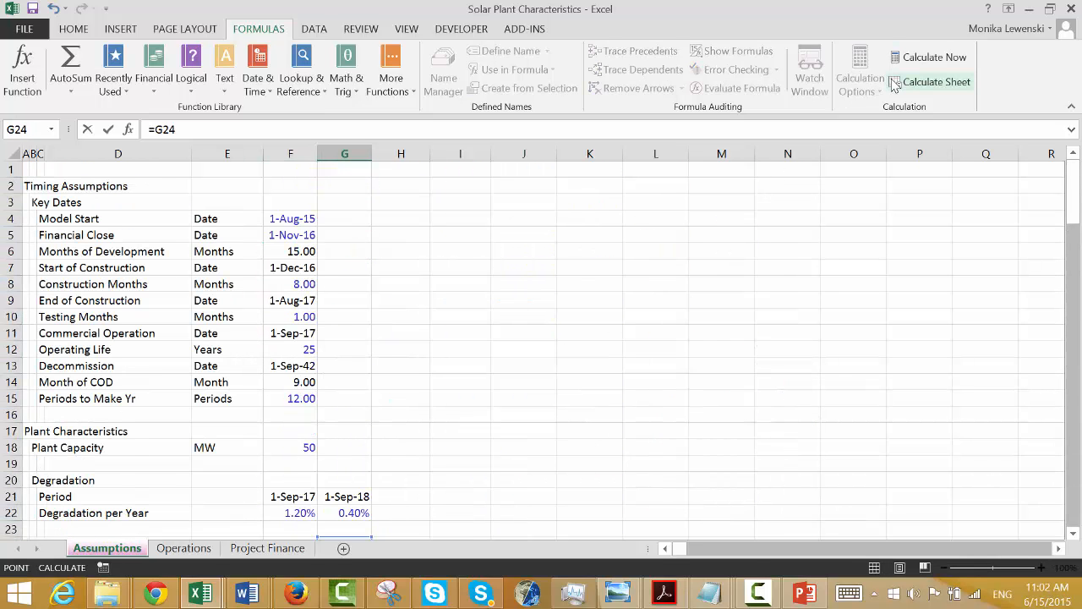
{"action": "key", "text": "Down"}
{"action": "key", "text": "Down"}
{"action": "key", "text": "Up"}
{"action": "key", "text": "Up"}
{"action": "key", "text": "Up"}
{"action": "key", "text": "Up"}
{"action": "key", "text": "Up"}
{"action": "key", "text": "Up"}
{"action": "key", "text": "Up"}
{"action": "key", "text": "Up"}
{"action": "key", "text": "Up"}
{"action": "key", "text": "Up"}
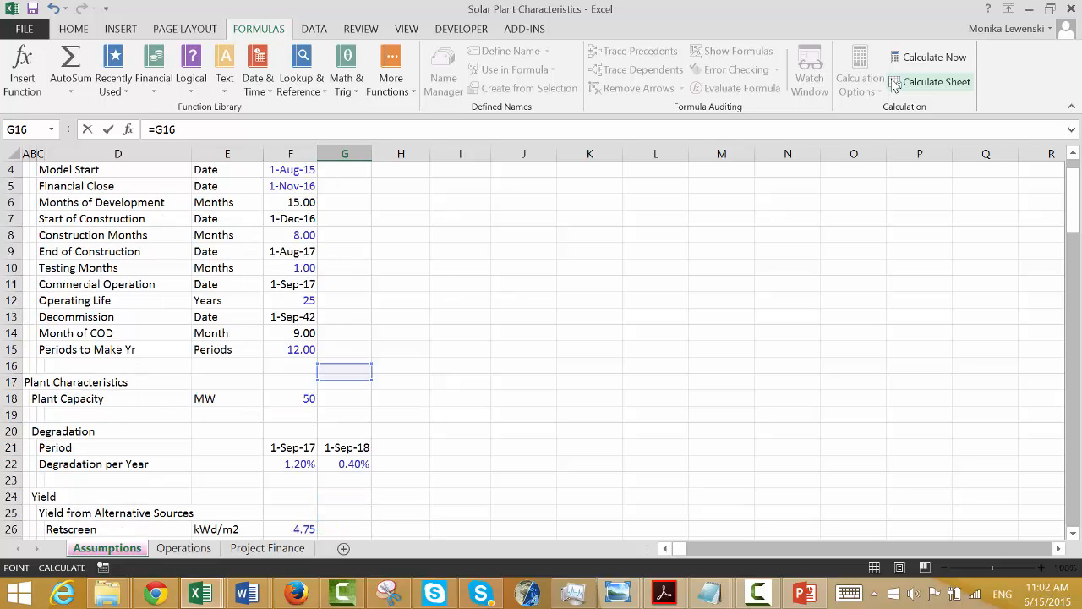
{"action": "key", "text": "Up"}
{"action": "key", "text": "Up"}
{"action": "key", "text": "Up"}
{"action": "key", "text": "Up"}
{"action": "key", "text": "Up"}
{"action": "key", "text": "Left"}
{"action": "key", "text": "Return"}
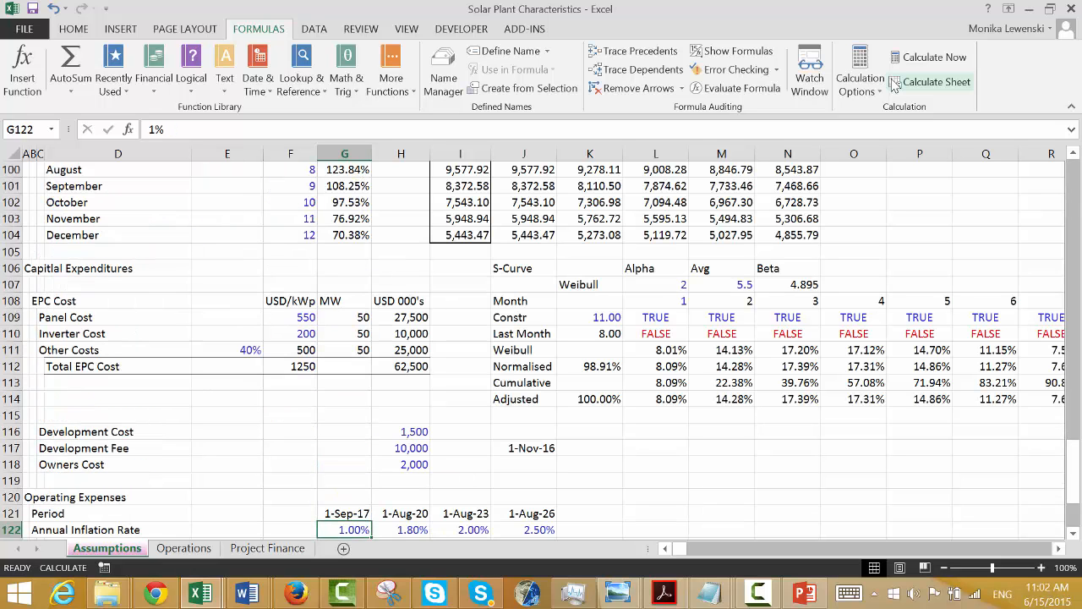
Recalculate the Assumptions sheet to update the inflation period dates in row 121.
{"action": "key", "text": "Up"}
{"action": "key", "text": "Down"}
{"action": "key", "text": "Down"}
{"action": "key", "text": "Up"}
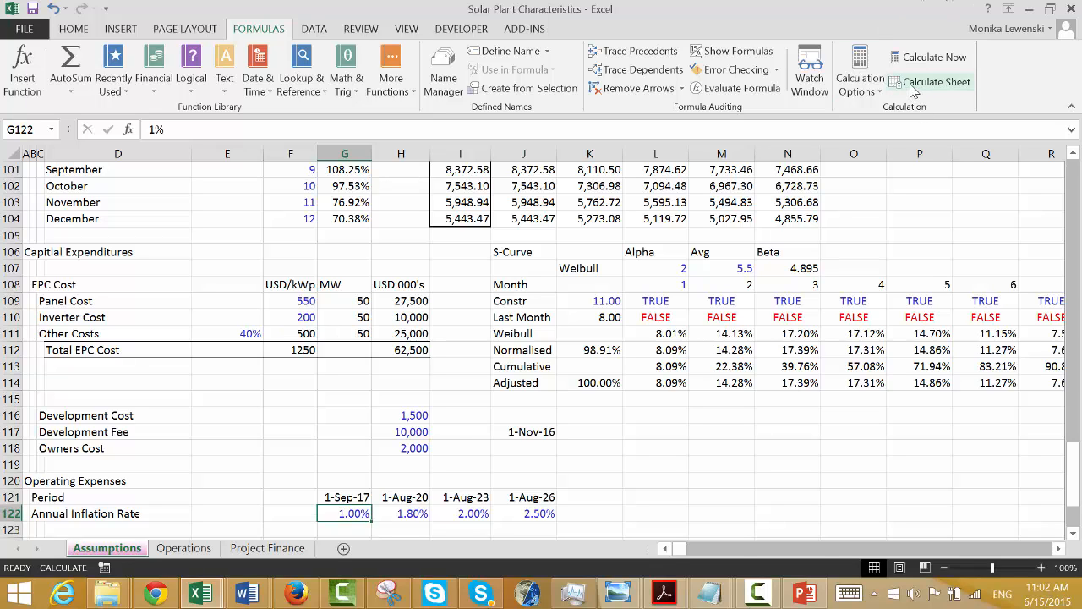
{"action": "key", "text": "Down"}
{"action": "key", "text": "Down"}
{"action": "key", "text": "Down"}
{"action": "key", "text": "Down"}
{"action": "key", "text": "Down"}
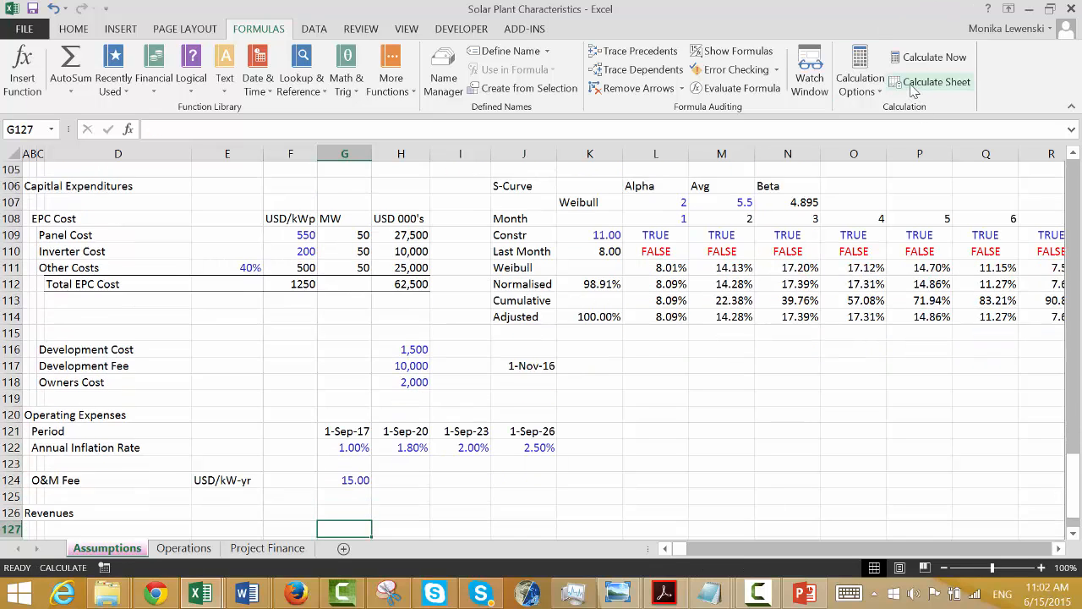
{"action": "key", "text": "Down"}
{"action": "key", "text": "Up"}
{"action": "key", "text": "Up"}
{"action": "key", "text": "Left"}
{"action": "key", "text": "Left"}
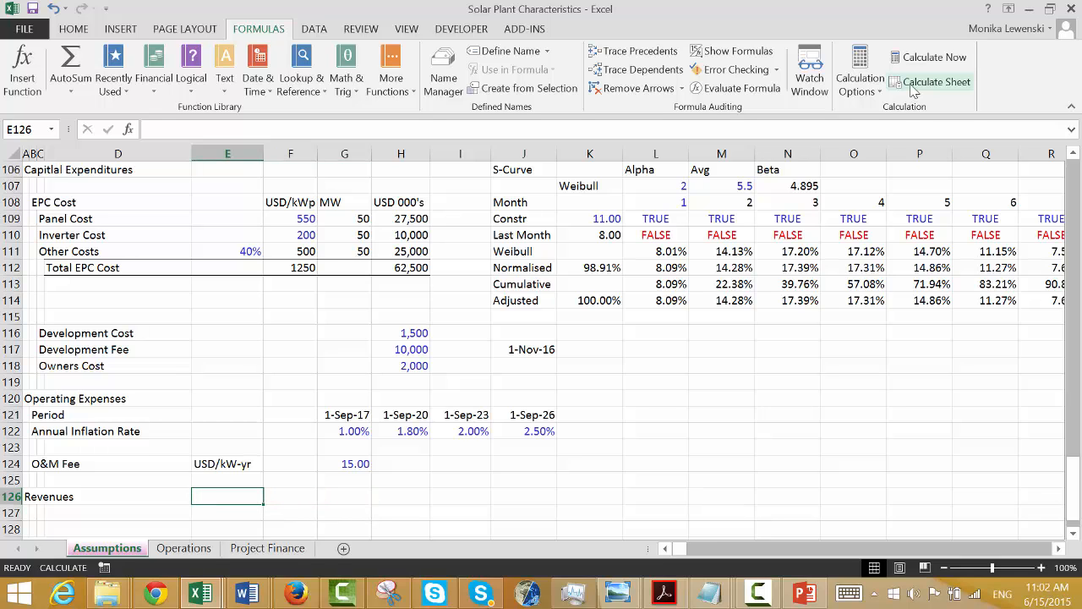
Examine the inflation rates, inflation index and O&M cost rows around the start of commercial operation on the Operations sheet.
{"action": "key", "text": "ctrl+Page_Down"}
{"action": "key", "text": "Left"}
{"action": "key", "text": "Down"}
{"action": "key", "text": "Down"}
{"action": "key", "text": "Down"}
{"action": "key", "text": "Down"}
{"action": "key", "text": "Down"}
{"action": "key", "text": "Down"}
{"action": "key", "text": "Down"}
{"action": "key", "text": "Down"}
{"action": "key", "text": "Down"}
{"action": "key", "text": "Down"}
{"action": "key", "text": "Down"}
{"action": "key", "text": "Down"}
{"action": "key", "text": "Down"}
{"action": "key", "text": "Down"}
{"action": "key", "text": "Down"}
{"action": "key", "text": "Down"}
{"action": "key", "text": "Down"}
{"action": "key", "text": "Down"}
{"action": "key", "text": "Down"}
{"action": "key", "text": "Down"}
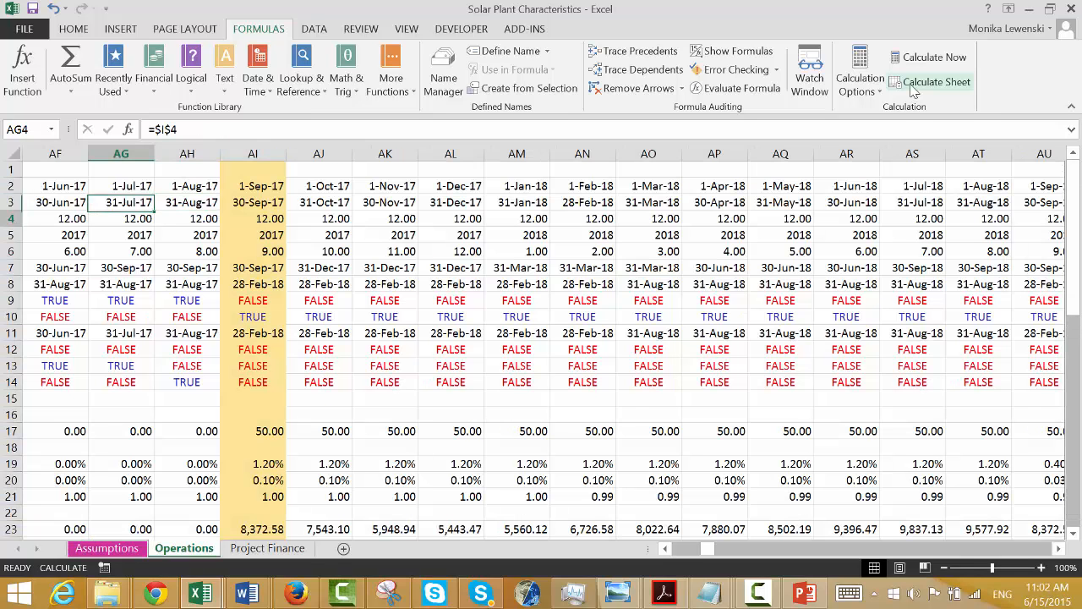
{"action": "key", "text": "Left"}
{"action": "key", "text": "Left"}
{"action": "key", "text": "Left"}
{"action": "key", "text": "Left"}
{"action": "key", "text": "Left"}
{"action": "key", "text": "Left"}
{"action": "key", "text": "Left"}
{"action": "key", "text": "Left"}
{"action": "key", "text": "Left"}
{"action": "key", "text": "Left"}
{"action": "key", "text": "Left"}
{"action": "key", "text": "Left"}
{"action": "key", "text": "Left"}
{"action": "key", "text": "Left"}
{"action": "key", "text": "Left"}
{"action": "key", "text": "Left"}
{"action": "key", "text": "Left"}
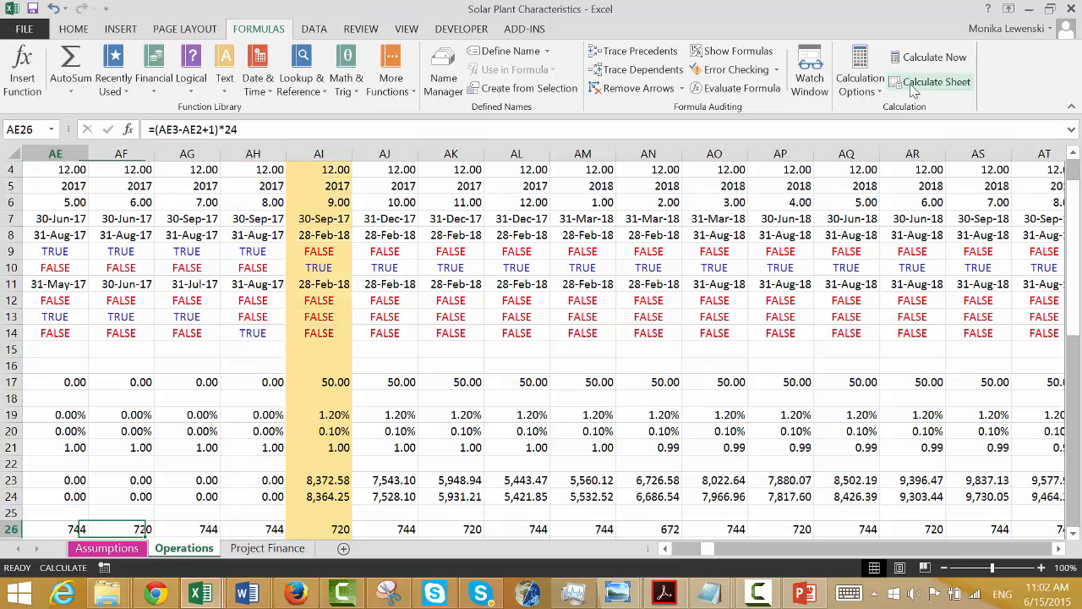
{"action": "key", "text": "Down"}
{"action": "key", "text": "Down"}
{"action": "key", "text": "Down"}
{"action": "key", "text": "Down"}
{"action": "key", "text": "Down"}
{"action": "key", "text": "Down"}
{"action": "key", "text": "Down"}
{"action": "key", "text": "Down"}
{"action": "key", "text": "Down"}
{"action": "key", "text": "Down"}
{"action": "key", "text": "Down"}
{"action": "key", "text": "Down"}
{"action": "key", "text": "Down"}
{"action": "key", "text": "Down"}
{"action": "key", "text": "Down"}
{"action": "key", "text": "Down"}
{"action": "key", "text": "Down"}
{"action": "key", "text": "Down"}
{"action": "key", "text": "Down"}
{"action": "key", "text": "Down"}
{"action": "key", "text": "Down"}
{"action": "key", "text": "Down"}
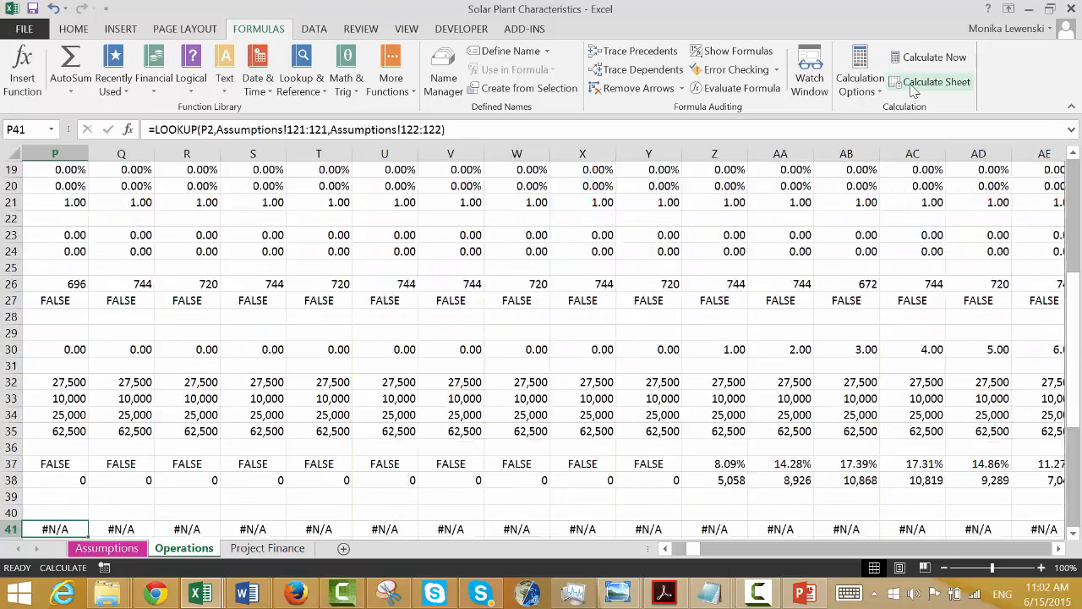
{"action": "key", "text": "Right"}
{"action": "key", "text": "Right"}
{"action": "key", "text": "Right"}
{"action": "key", "text": "Right"}
{"action": "key", "text": "Right"}
{"action": "key", "text": "Right"}
{"action": "key", "text": "Right"}
{"action": "key", "text": "Right"}
{"action": "key", "text": "Right"}
{"action": "key", "text": "Right"}
{"action": "key", "text": "Right"}
{"action": "key", "text": "Right"}
{"action": "key", "text": "Right"}
{"action": "key", "text": "Right"}
{"action": "key", "text": "Right"}
{"action": "key", "text": "Right"}
{"action": "key", "text": "Right"}
{"action": "key", "text": "Right"}
{"action": "key", "text": "Right"}
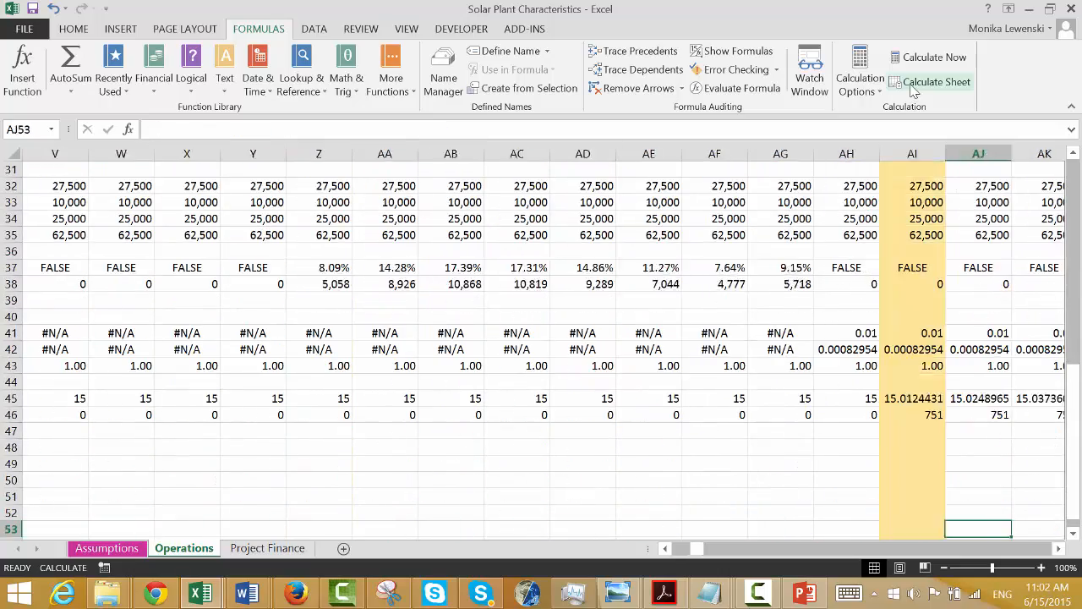
{"action": "key", "text": "Right"}
{"action": "key", "text": "Right"}
{"action": "key", "text": "Right"}
{"action": "key", "text": "Right"}
{"action": "key", "text": "Right"}
{"action": "key", "text": "Right"}
Check the inflation index formula in AH43 and recalculate the Operations sheet.
{"action": "key", "text": "Left"}
{"action": "key", "text": "Left"}
{"action": "key", "text": "Left"}
{"action": "key", "text": "Left"}
{"action": "key", "text": "Left"}
{"action": "key", "text": "Left"}
{"action": "key", "text": "Left"}
{"action": "key", "text": "Left"}
{"action": "key", "text": "Left"}
{"action": "key", "text": "Up"}
{"action": "key", "text": "Up"}
{"action": "key", "text": "Up"}
{"action": "key", "text": "Up"}
{"action": "key", "text": "Up"}
{"action": "key", "text": "Up"}
{"action": "key", "text": "Up"}
{"action": "key", "text": "Up"}
{"action": "key", "text": "Up"}
{"action": "key", "text": "Up"}
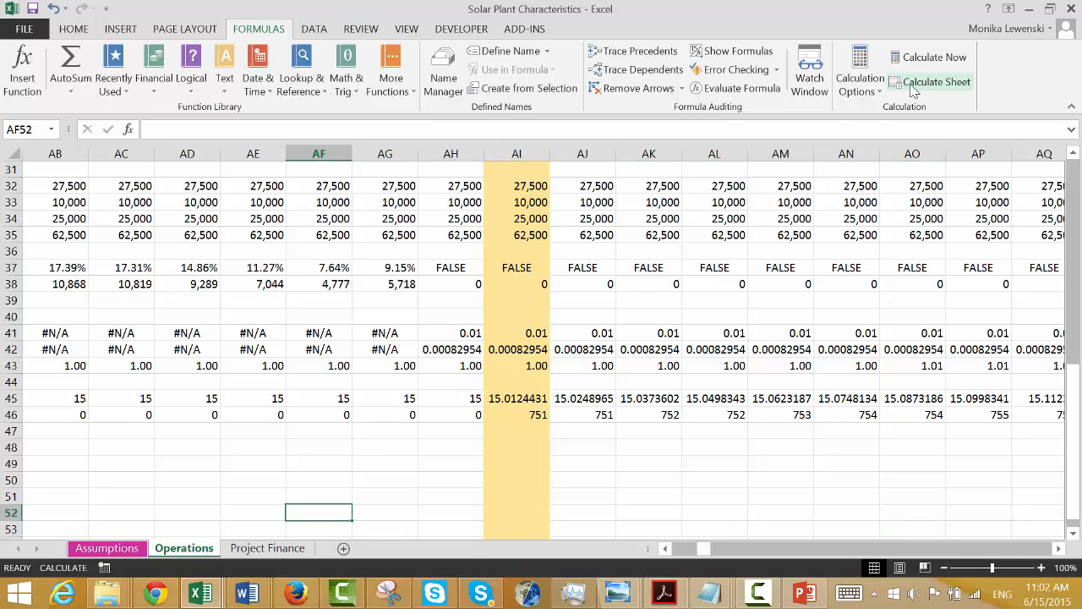
{"action": "key", "text": "Right"}
{"action": "key", "text": "Right"}
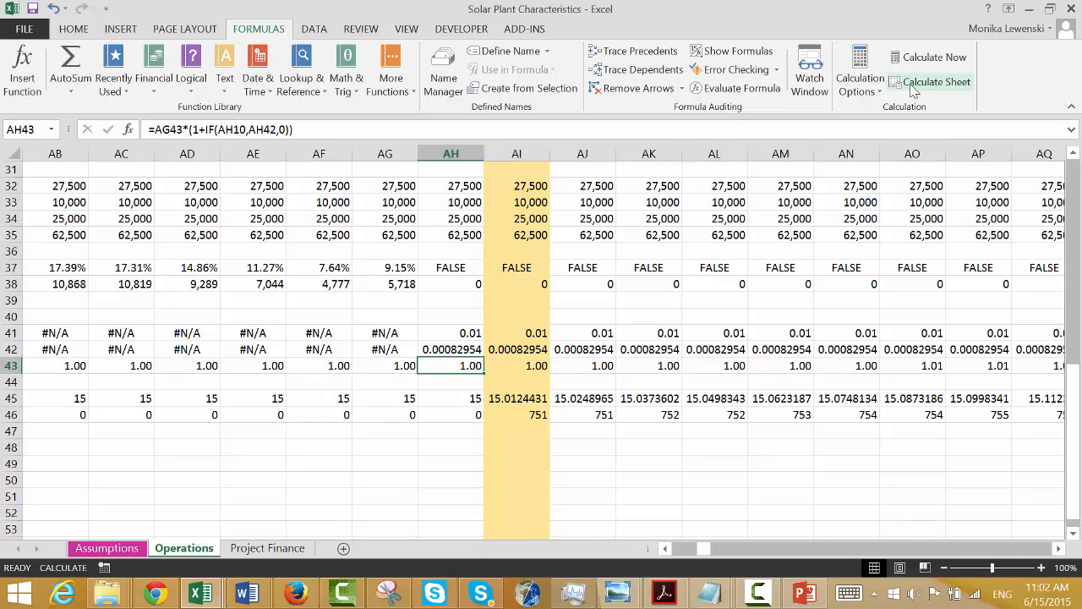
{"action": "left_click", "coordinate": [912, 87]}
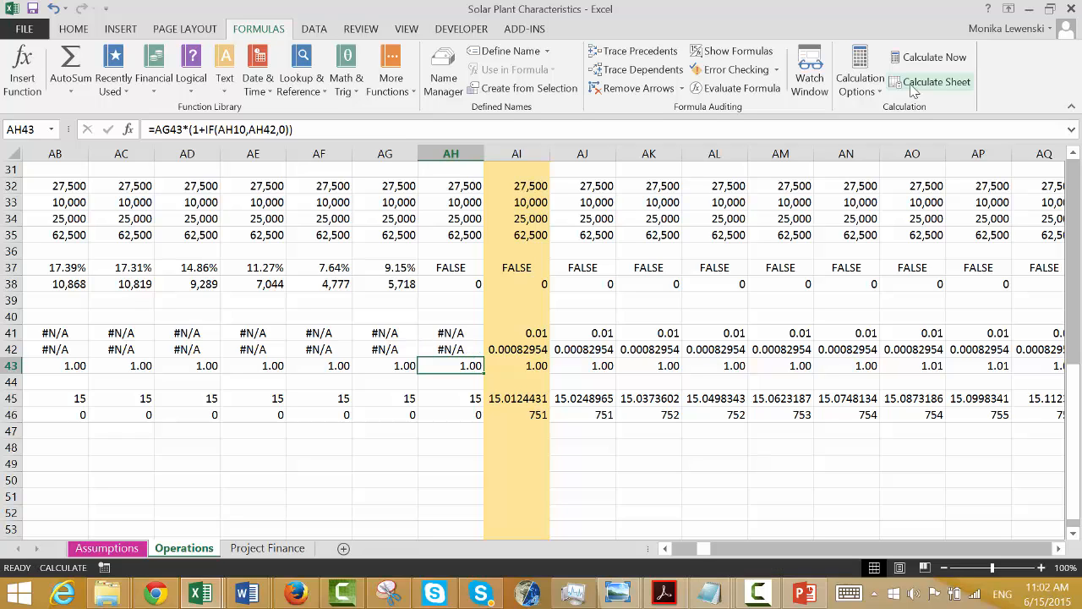
Format the annual and periodic inflation rates in rows 41 and 42 as percentages with two decimals from column J to PA.
{"action": "key", "text": "Up"}
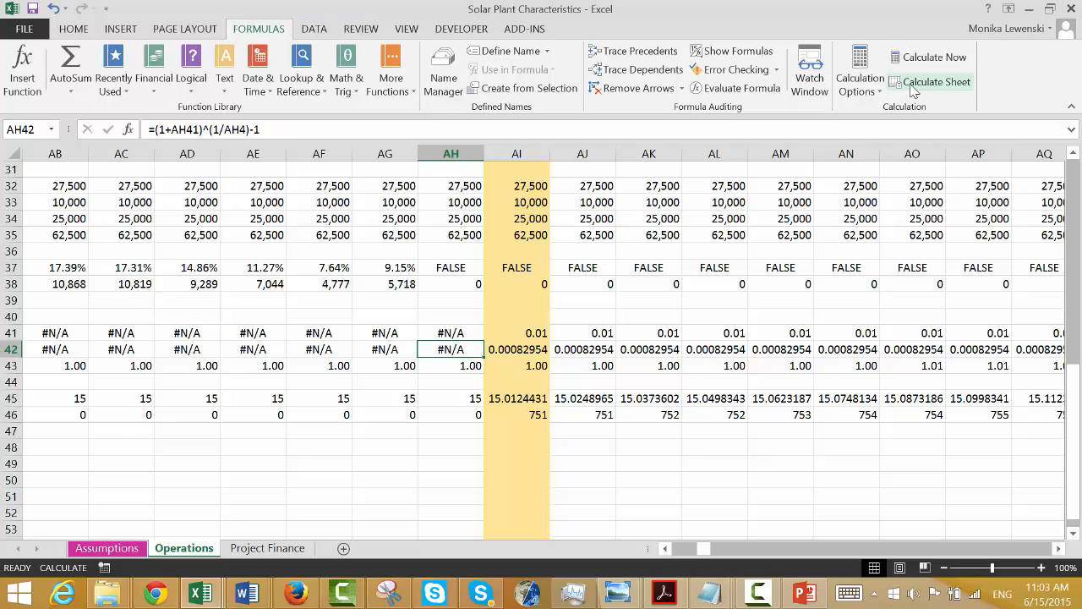
{"action": "key", "text": "ctrl+Left"}
{"action": "key", "text": "Up"}
{"action": "key", "text": "Right"}
{"action": "key", "text": "shift+Down"}
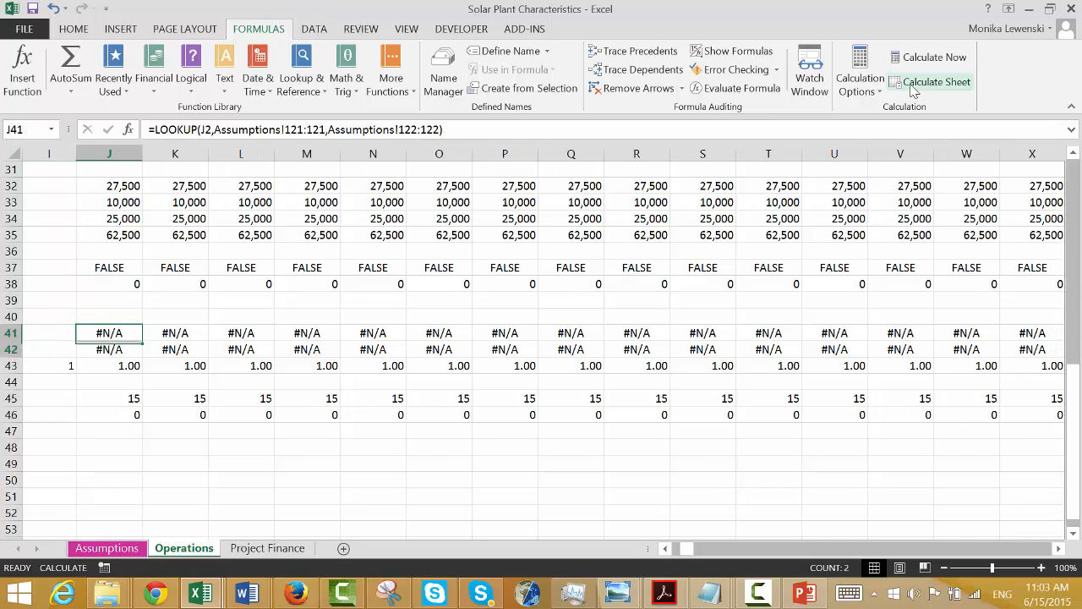
{"action": "key", "text": "ctrl+c"}
{"action": "key", "text": "ctrl+shift+Right"}
{"action": "key", "text": "ctrl+v"}
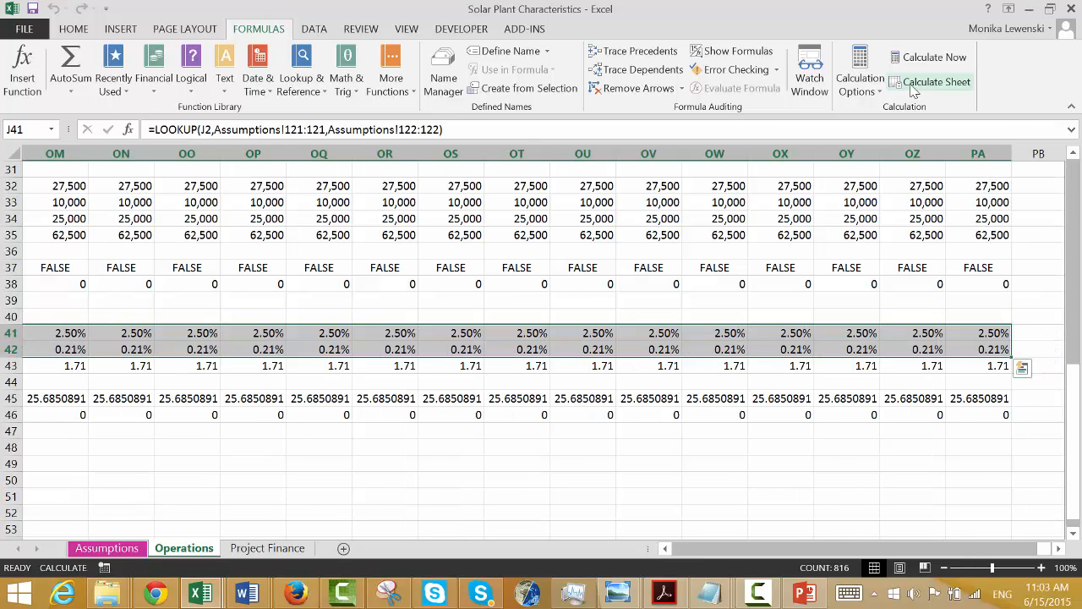
Format the O&M per kW-year values in row 45 as numbers with two decimals from J45 to the end of the timeline.
{"action": "key", "text": "Down"}
{"action": "key", "text": "Down"}
{"action": "key", "text": "Down"}
{"action": "key", "text": "Down"}
{"action": "key", "text": "Left"}
{"action": "key", "text": "Left"}
{"action": "key", "text": "Right"}
{"action": "key", "text": "Right"}
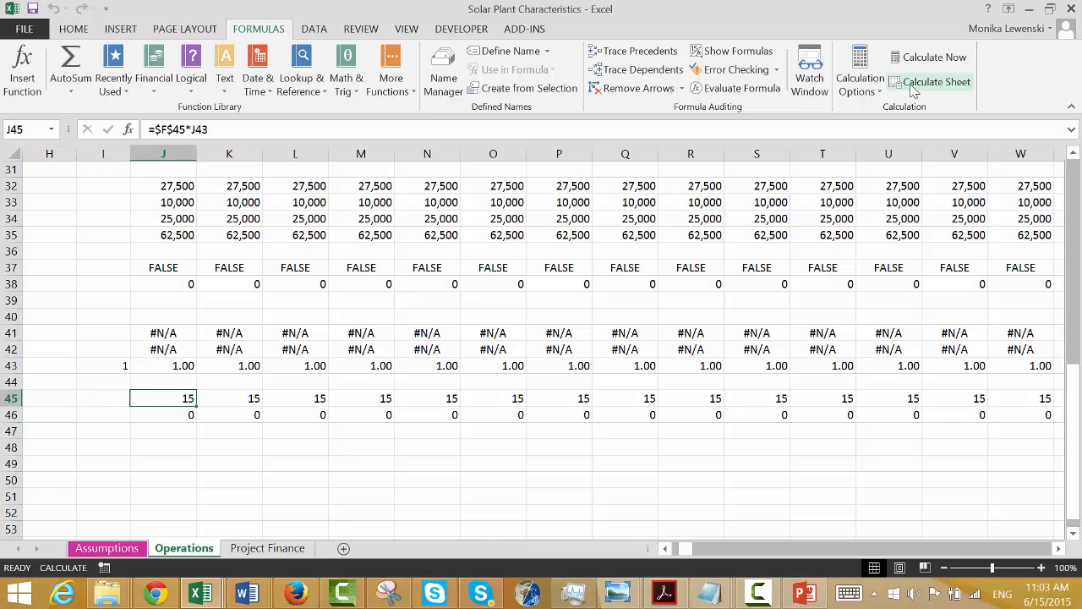
{"action": "key", "text": "ctrl+shift+Right"}
{"action": "key", "text": "ctrl+shift+1"}
{"action": "key", "text": "ctrl+BackSpace"}
Examine the inflation-indexed O&M per kW-year values and formulas along row 45 into the operating period.
{"action": "key", "text": "Right"}
{"action": "key", "text": "Right"}
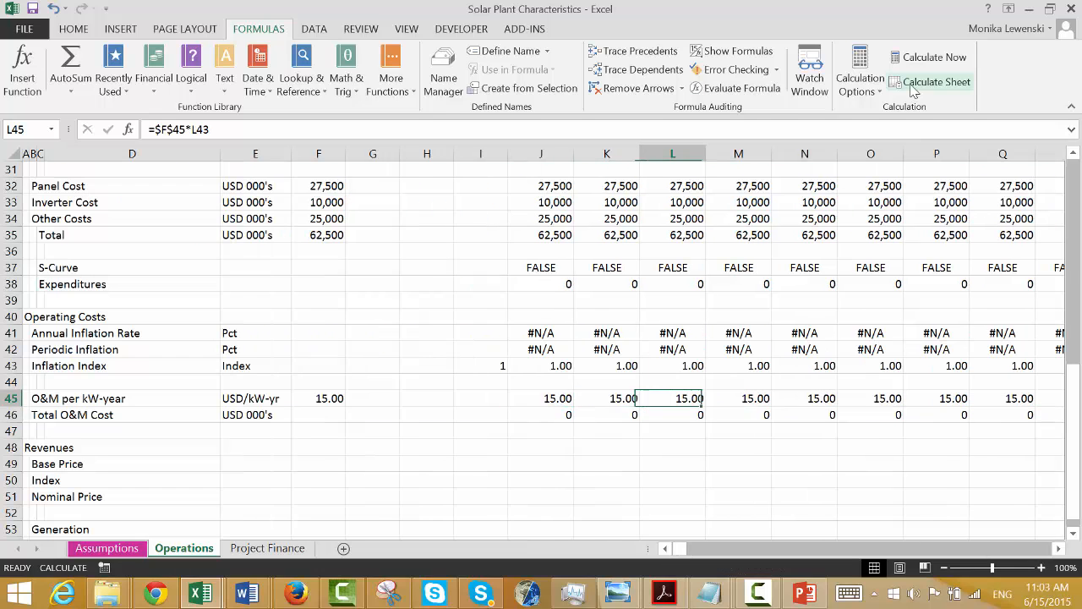
{"action": "key", "text": "Right"}
{"action": "key", "text": "Right"}
{"action": "key", "text": "Right"}
{"action": "key", "text": "Right"}
{"action": "key", "text": "Right"}
{"action": "key", "text": "Right"}
{"action": "key", "text": "Right"}
{"action": "key", "text": "Right"}
{"action": "key", "text": "Right"}
{"action": "key", "text": "Right"}
{"action": "key", "text": "Right"}
{"action": "key", "text": "Right"}
{"action": "key", "text": "Right"}
{"action": "key", "text": "Right"}
{"action": "key", "text": "Right"}
{"action": "key", "text": "Right"}
{"action": "key", "text": "Right"}
{"action": "key", "text": "Right"}
{"action": "key", "text": "Right"}
{"action": "key", "text": "Right"}
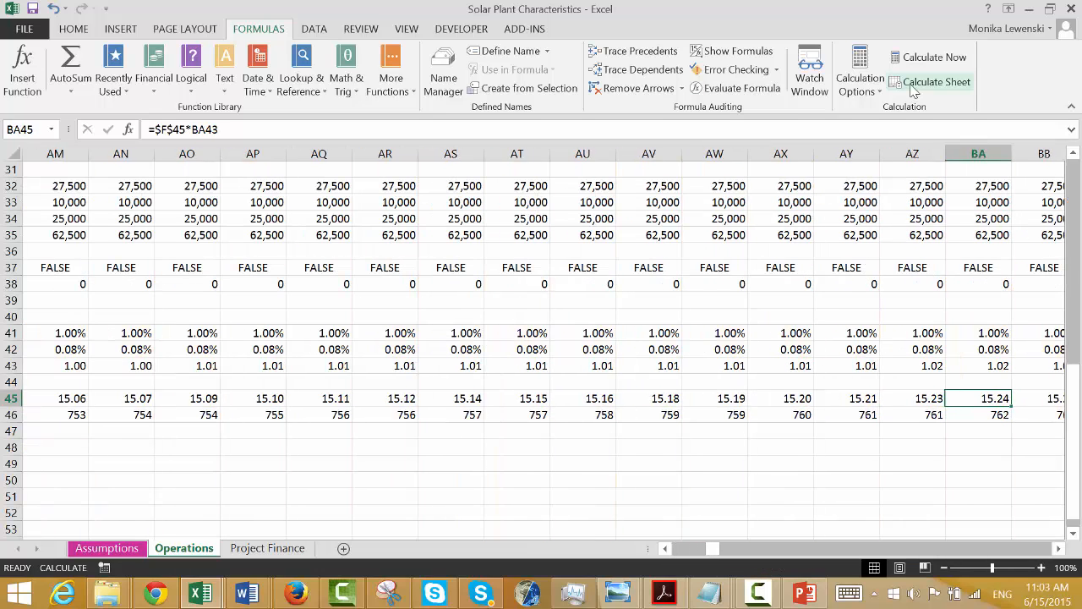
Follow the O&M per kW-year escalation along row 45 from column BA through the later operating years.
{"action": "key", "text": "Right"}
{"action": "key", "text": "Right"}
{"action": "key", "text": "Right"}
{"action": "key", "text": "Right"}
{"action": "key", "text": "Right"}
{"action": "key", "text": "Right"}
{"action": "key", "text": "Right"}
{"action": "key", "text": "Right"}
{"action": "key", "text": "Right"}
{"action": "key", "text": "Right"}
{"action": "key", "text": "Right"}
{"action": "key", "text": "Right"}
{"action": "key", "text": "Right"}
{"action": "key", "text": "Right"}
{"action": "key", "text": "Right"}
{"action": "key", "text": "Right"}
{"action": "key", "text": "Right"}
{"action": "key", "text": "Right"}
{"action": "key", "text": "Right"}
{"action": "key", "text": "Right"}
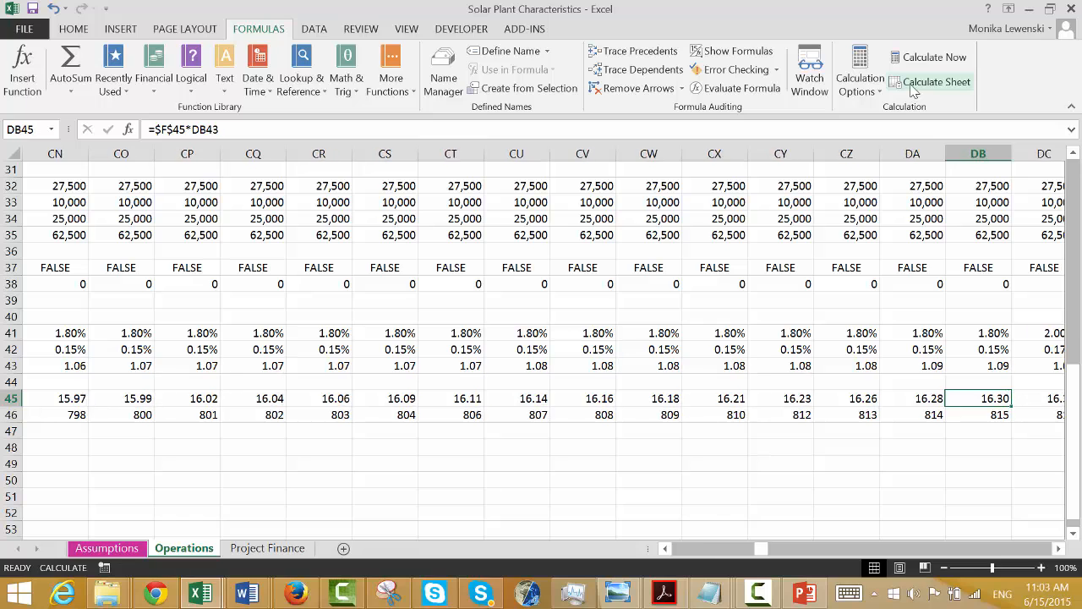
{"action": "key", "text": "Right"}
{"action": "key", "text": "Right"}
{"action": "key", "text": "Right"}
{"action": "key", "text": "Right"}
{"action": "key", "text": "Right"}
{"action": "key", "text": "Right"}
{"action": "key", "text": "Right"}
{"action": "key", "text": "Right"}
{"action": "key", "text": "Right"}
{"action": "key", "text": "Right"}
{"action": "key", "text": "Right"}
{"action": "key", "text": "Right"}
{"action": "key", "text": "Right"}
{"action": "key", "text": "Right"}
{"action": "key", "text": "Right"}
{"action": "key", "text": "Right"}
{"action": "key", "text": "Right"}
{"action": "key", "text": "Right"}
{"action": "key", "text": "Right"}
{"action": "key", "text": "Right"}
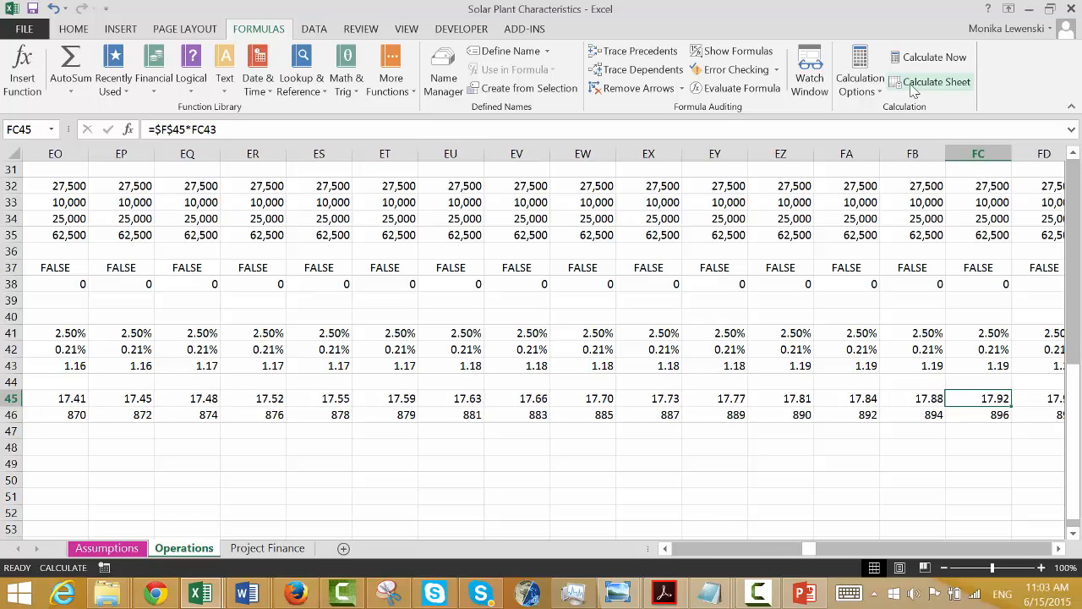
{"action": "key", "text": "Right"}
{"action": "key", "text": "Right"}
{"action": "key", "text": "Right"}
{"action": "key", "text": "Right"}
{"action": "key", "text": "Right"}
{"action": "key", "text": "Right"}
{"action": "key", "text": "Right"}
{"action": "key", "text": "Right"}
{"action": "key", "text": "Right"}
{"action": "key", "text": "Right"}
{"action": "key", "text": "Right"}
{"action": "key", "text": "Right"}
{"action": "key", "text": "Right"}
{"action": "key", "text": "Right"}
{"action": "key", "text": "Right"}
{"action": "key", "text": "Right"}
{"action": "key", "text": "Right"}
{"action": "key", "text": "Right"}
{"action": "key", "text": "Right"}
{"action": "key", "text": "Right"}
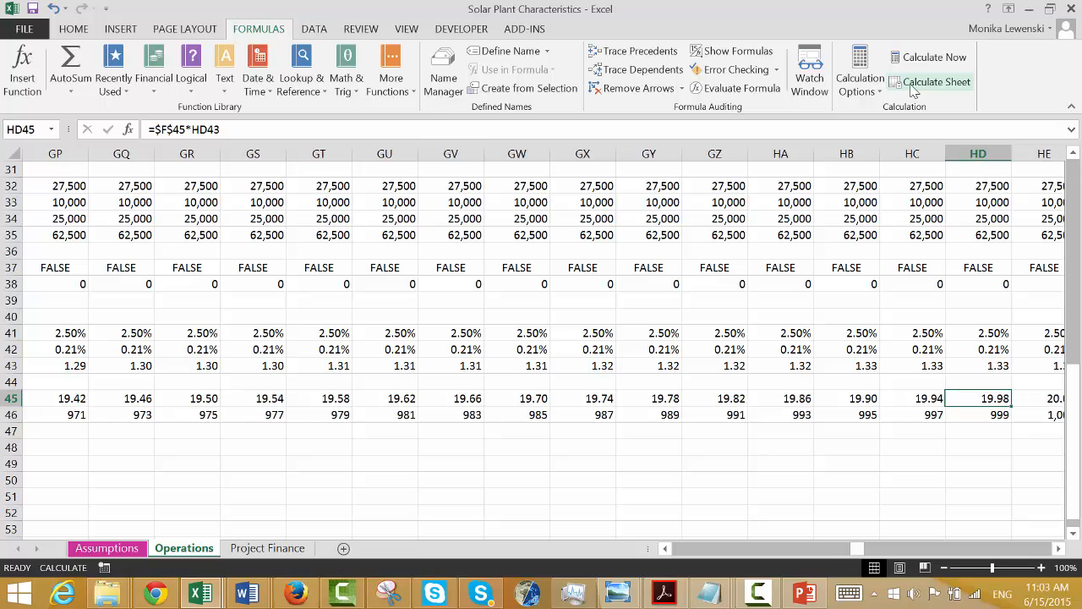
{"action": "key", "text": "Right"}
{"action": "key", "text": "Right"}
{"action": "key", "text": "Right"}
{"action": "key", "text": "Right"}
{"action": "key", "text": "Right"}
{"action": "key", "text": "Right"}
{"action": "key", "text": "Right"}
{"action": "key", "text": "Right"}
{"action": "key", "text": "Right"}
{"action": "key", "text": "Right"}
{"action": "key", "text": "Right"}
{"action": "key", "text": "Right"}
{"action": "key", "text": "Right"}
{"action": "key", "text": "Right"}
{"action": "key", "text": "Right"}
{"action": "key", "text": "Right"}
{"action": "key", "text": "Right"}
{"action": "key", "text": "Right"}
{"action": "key", "text": "Right"}
{"action": "key", "text": "Right"}
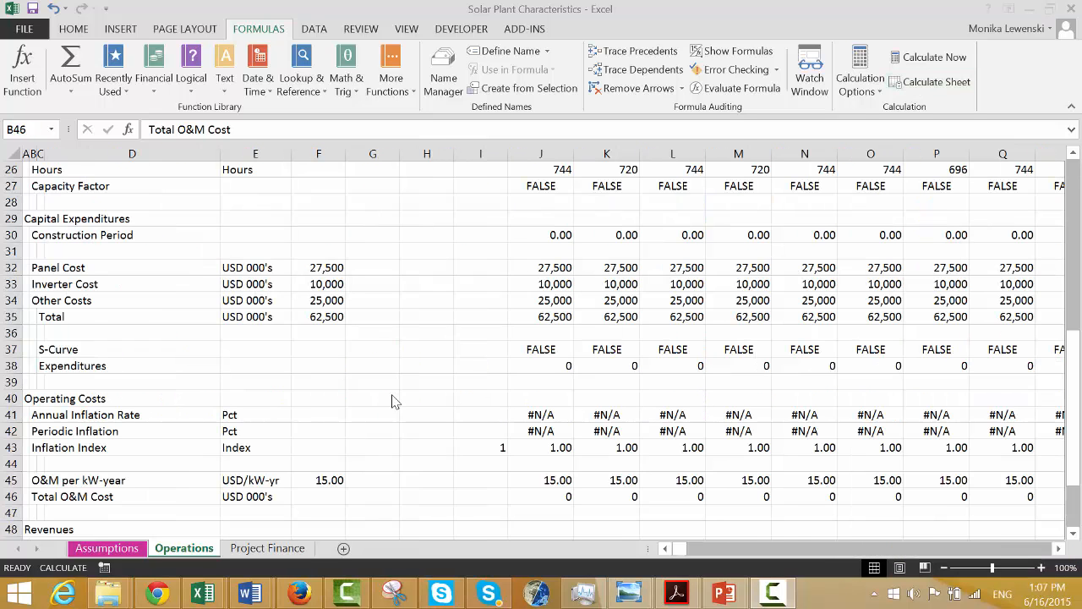
Format the Expenditures row from C38 to PA38 as numbers with a thousands separator and two decimals.
{"action": "key", "text": "Up"}
{"action": "key", "text": "Up"}
{"action": "key", "text": "Up"}
{"action": "key", "text": "Up"}
{"action": "key", "text": "Up"}
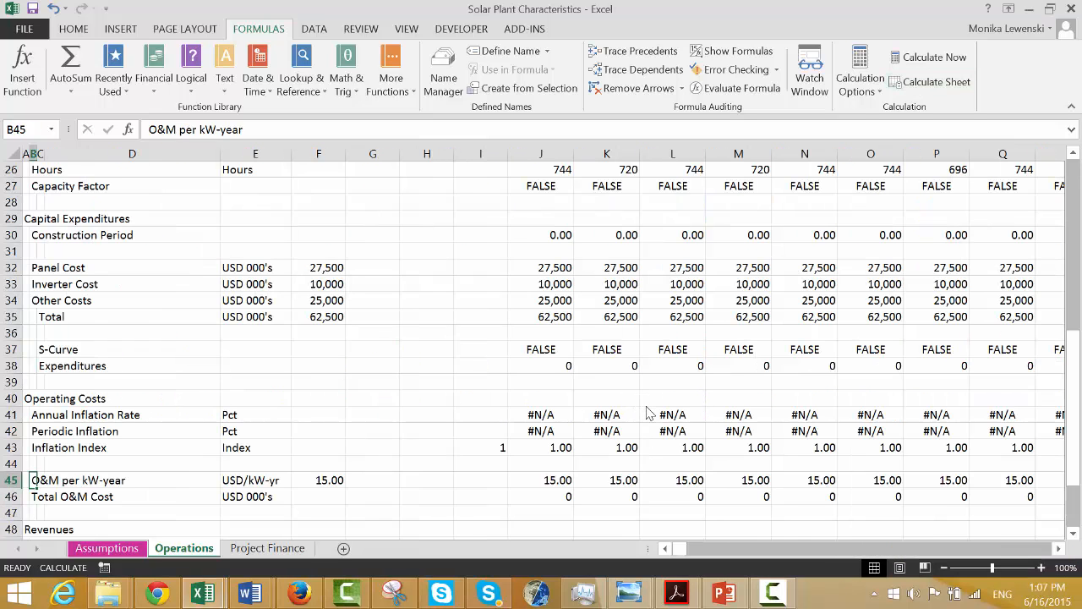
{"action": "key", "text": "Up"}
{"action": "key", "text": "Up"}
{"action": "key", "text": "Up"}
{"action": "key", "text": "Right"}
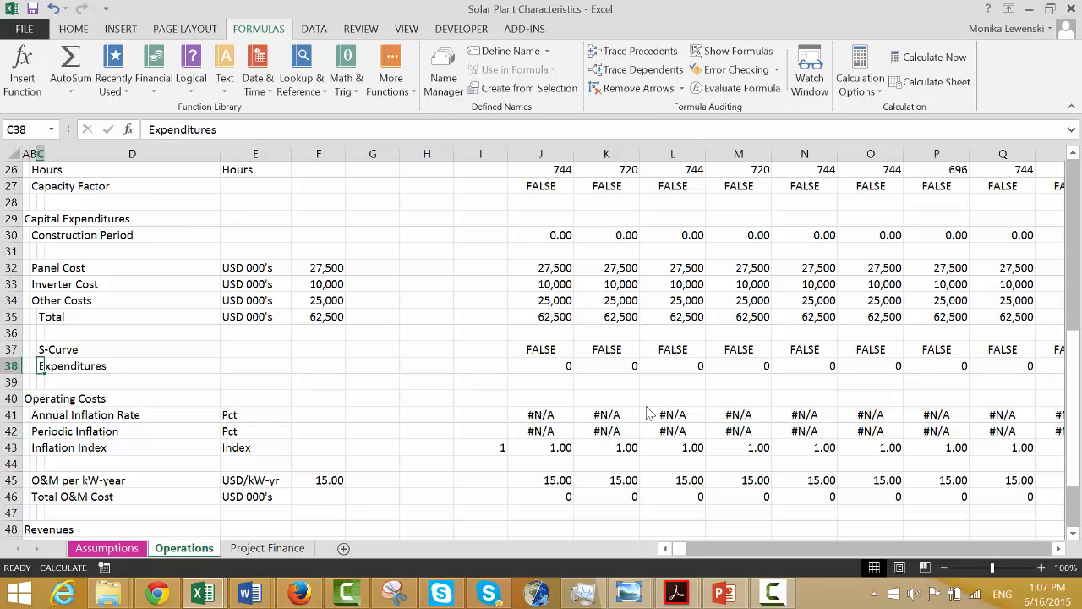
{"action": "key", "text": "ctrl+shift+Right"}
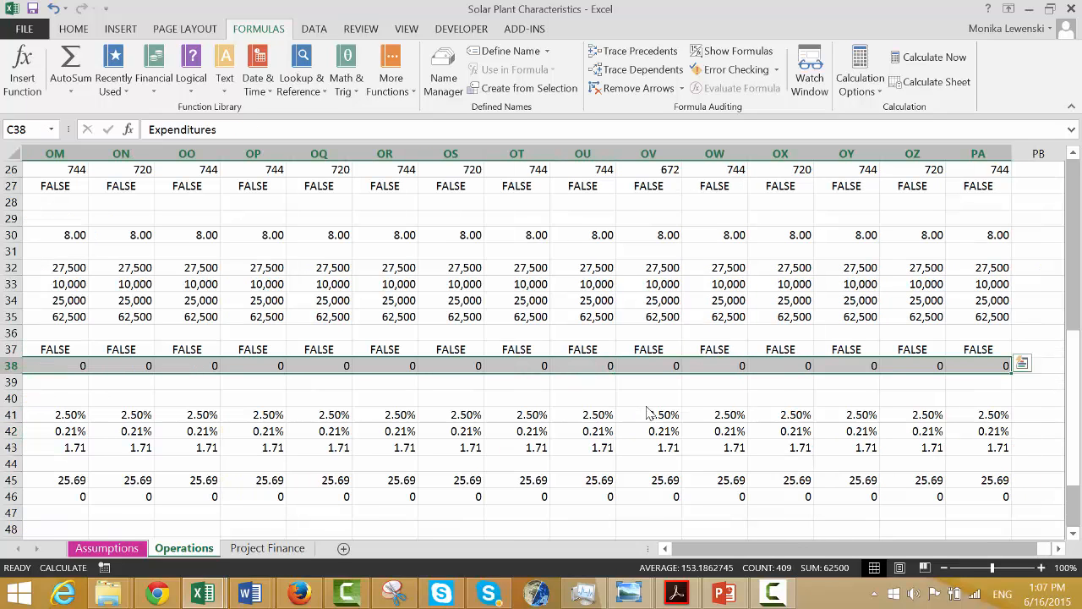
{"action": "key", "text": "Left"}
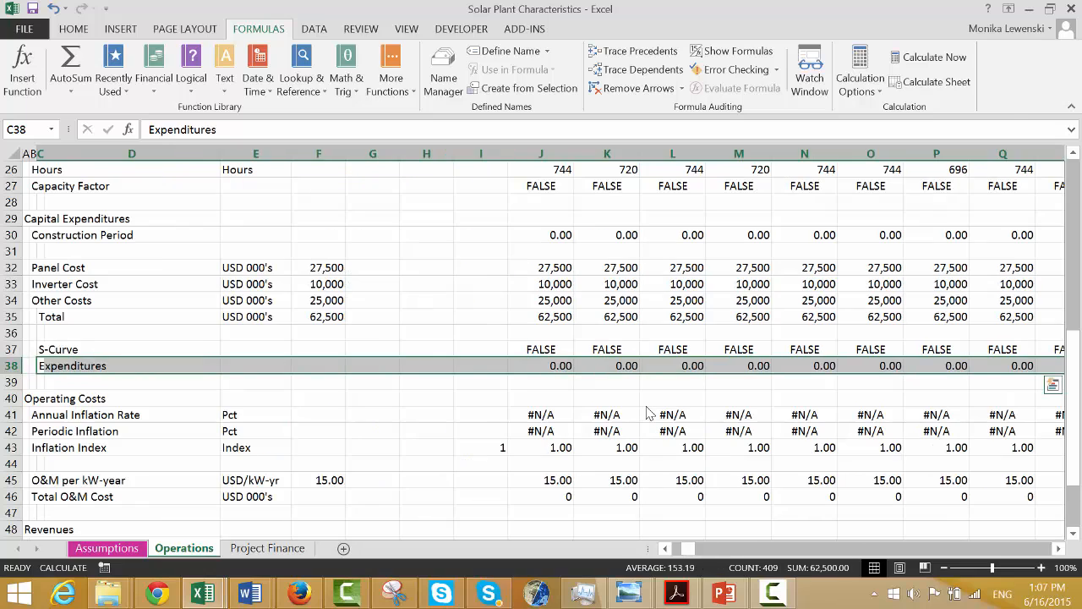
Add a top and bottom border to the Expenditures row from C38 to PA38.
{"action": "key", "text": "Right"}
{"action": "key", "text": "ctrl+shift+Right"}
{"action": "key", "text": "ctrl+shift+Right"}
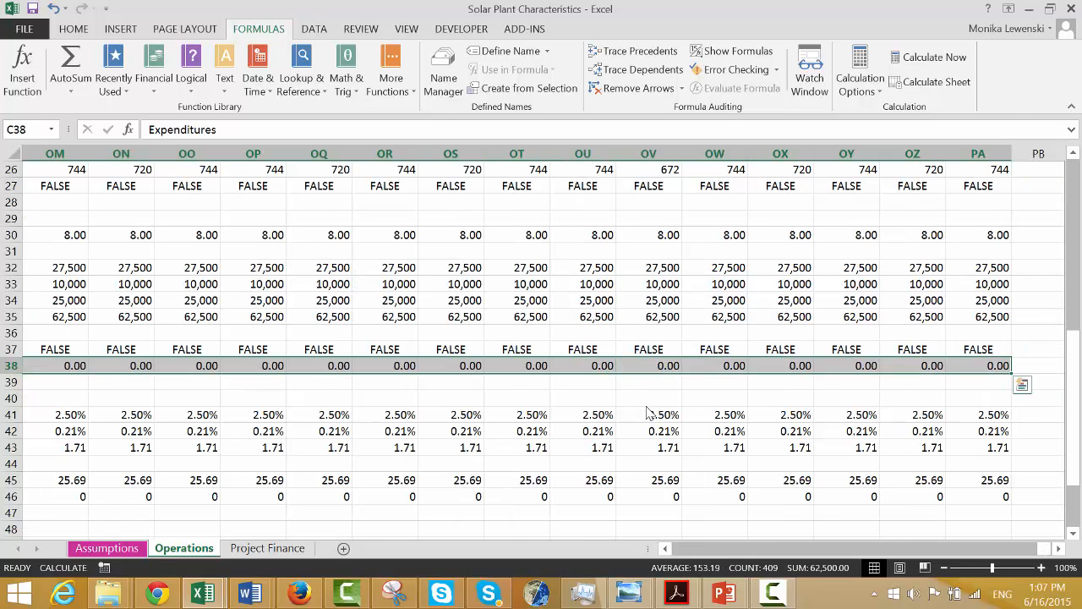
{"action": "left_click", "coordinate": [74, 29]}
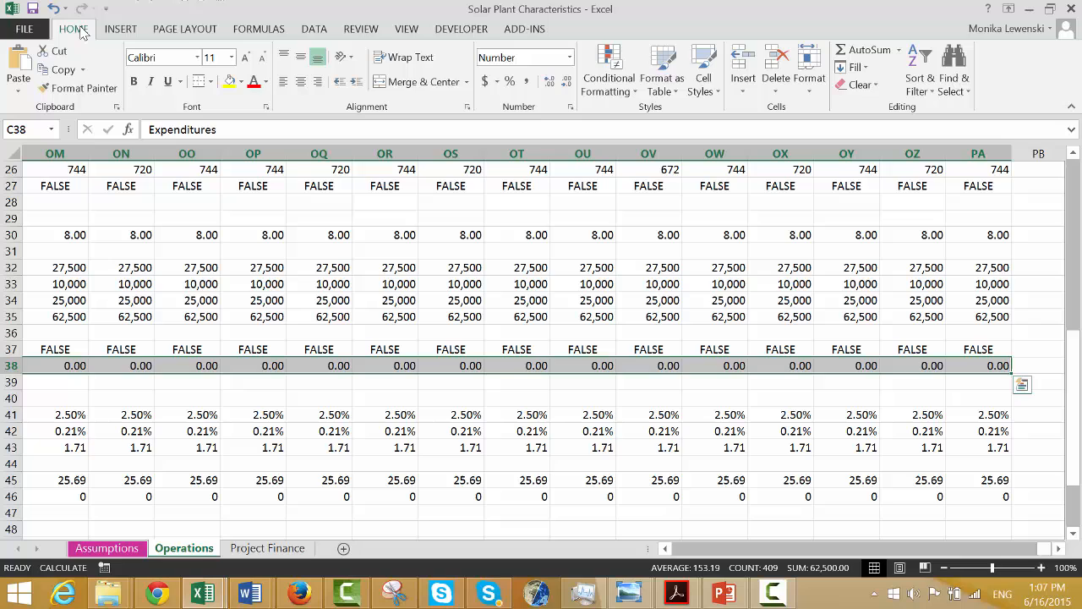
{"action": "left_click", "coordinate": [198, 83]}
Format the Total O&M Cost row from B46 to PA46 as two-decimal numbers with a top and bottom border.
{"action": "key", "text": "ctrl+BackSpace"}
{"action": "key", "text": "Left"}
{"action": "key", "text": "Down"}
{"action": "key", "text": "Down"}
{"action": "key", "text": "Down"}
{"action": "key", "text": "Down"}
{"action": "key", "text": "Down"}
{"action": "key", "text": "Down"}
{"action": "key", "text": "Down"}
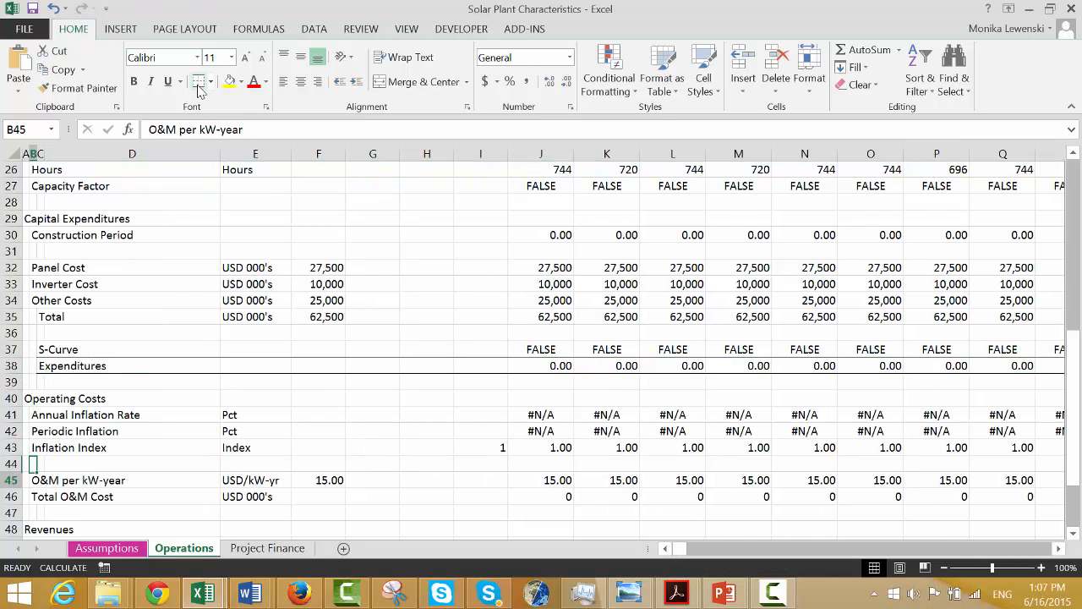
{"action": "key", "text": "Down"}
{"action": "key", "text": "ctrl+shift+Right"}
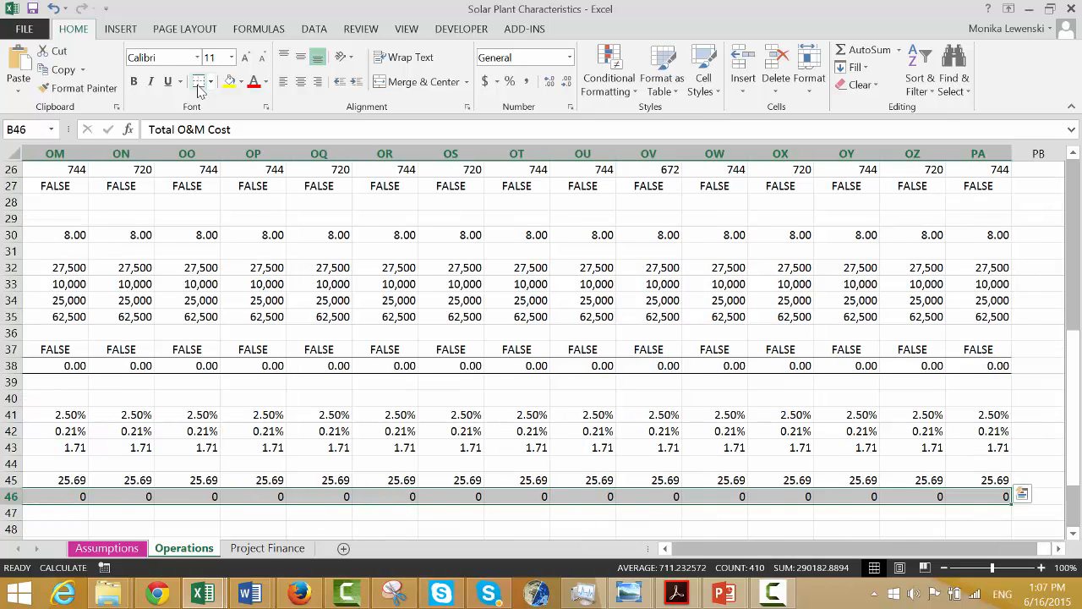
{"action": "key", "text": "ctrl+BackSpace"}
{"action": "key", "text": "ctrl+shift+1"}
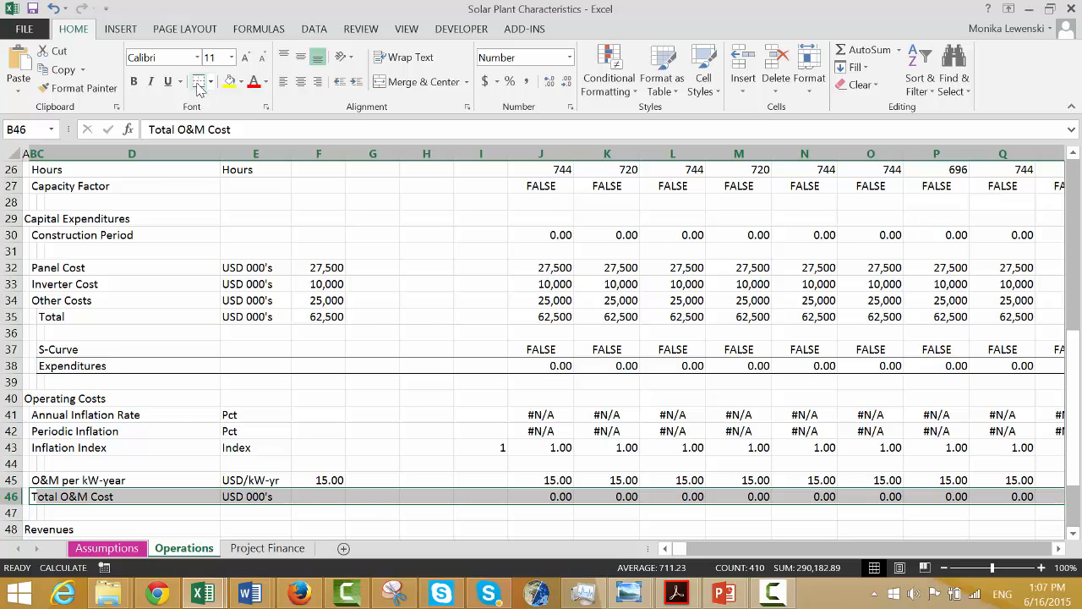
Examine the Total O&M Cost values and formulas along row 46 around the start of commercial operation.
{"action": "key", "text": "Right"}
{"action": "key", "text": "Right"}
{"action": "key", "text": "Right"}
{"action": "key", "text": "Right"}
{"action": "key", "text": "Right"}
{"action": "key", "text": "Right"}
{"action": "key", "text": "Right"}
{"action": "key", "text": "Right"}
{"action": "key", "text": "Right"}
{"action": "key", "text": "Right"}
{"action": "key", "text": "Right"}
{"action": "key", "text": "Right"}
{"action": "key", "text": "Right"}
{"action": "key", "text": "Right"}
{"action": "key", "text": "Right"}
{"action": "key", "text": "Right"}
{"action": "key", "text": "Right"}
{"action": "key", "text": "Right"}
{"action": "key", "text": "Right"}
{"action": "key", "text": "Right"}
{"action": "key", "text": "Right"}
{"action": "key", "text": "Right"}
{"action": "key", "text": "Right"}
{"action": "key", "text": "Right"}
{"action": "key", "text": "Right"}
{"action": "key", "text": "Right"}
{"action": "key", "text": "Right"}
{"action": "key", "text": "Right"}
{"action": "key", "text": "Right"}
{"action": "key", "text": "Right"}
{"action": "key", "text": "Right"}
{"action": "key", "text": "Right"}
{"action": "key", "text": "Right"}
{"action": "key", "text": "Right"}
{"action": "key", "text": "Right"}
{"action": "key", "text": "Right"}
{"action": "key", "text": "Right"}
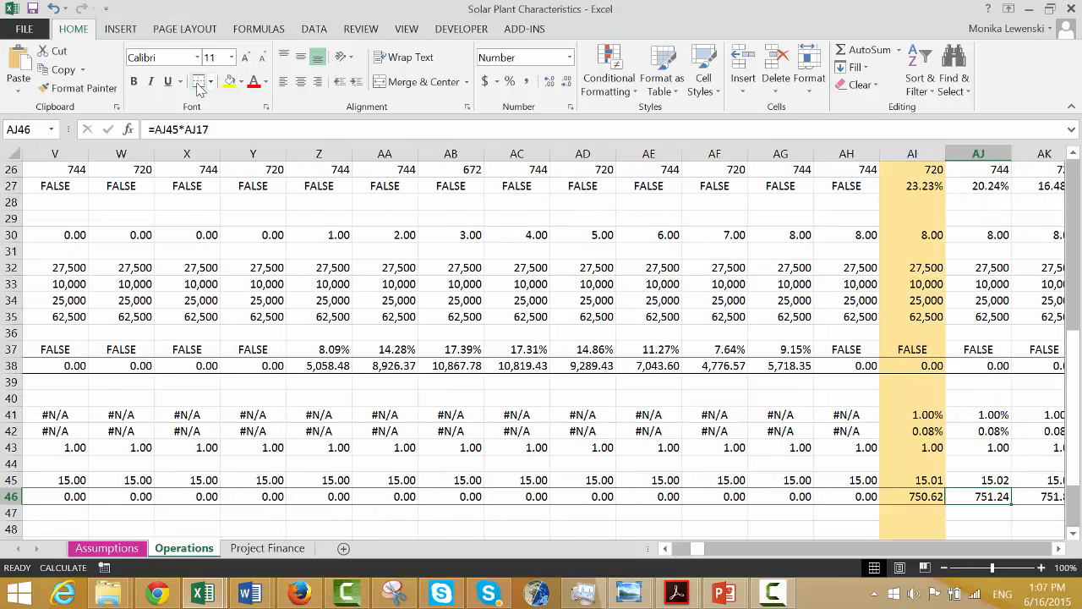
{"action": "key", "text": "Left"}
{"action": "key", "text": "Left"}
{"action": "key", "text": "Left"}
{"action": "key", "text": "Left"}
{"action": "key", "text": "Left"}
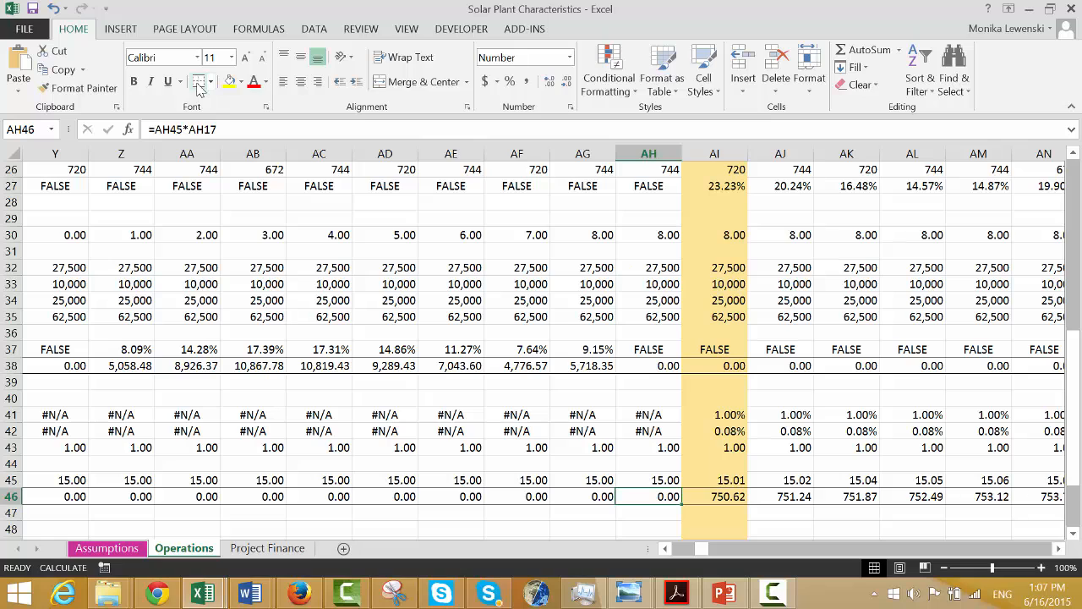
Check the capital expenditure formula in AG38 at the end of the construction period.
{"action": "key", "text": "Up"}
{"action": "key", "text": "Left"}
{"action": "key", "text": "Up"}
{"action": "key", "text": "Up"}
{"action": "key", "text": "Up"}
{"action": "key", "text": "Up"}
{"action": "key", "text": "Up"}
{"action": "key", "text": "Up"}
{"action": "key", "text": "Up"}
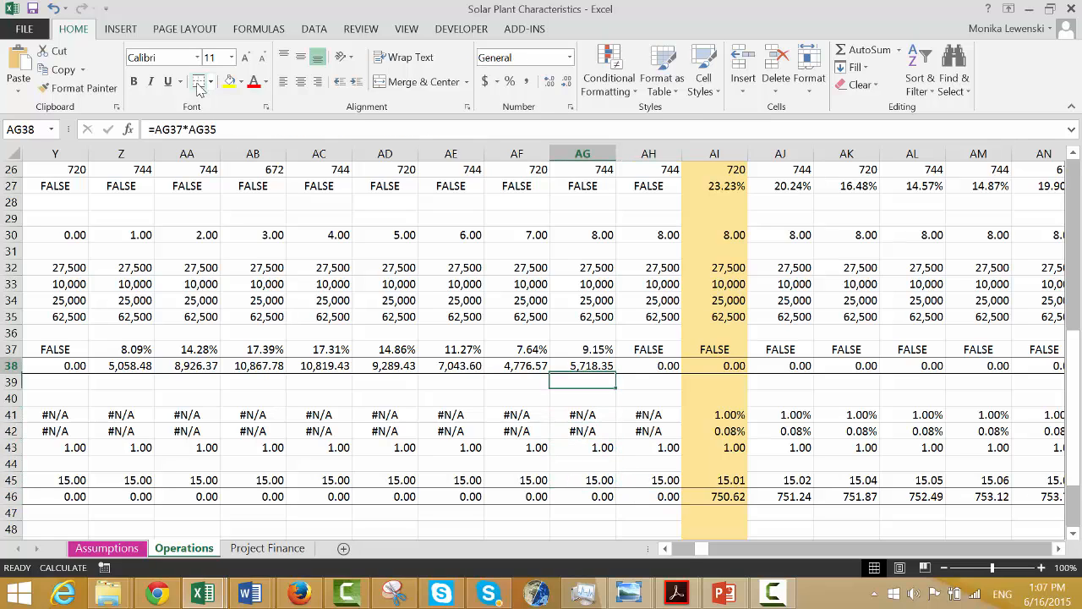
Review the monthly capital expenditures in row 38 across the construction period, columns Z to AG.
{"action": "key", "text": "Right"}
{"action": "key", "text": "Left"}
{"action": "key", "text": "Left"}
{"action": "key", "text": "Left"}
{"action": "key", "text": "Left"}
{"action": "key", "text": "Left"}
{"action": "key", "text": "Left"}
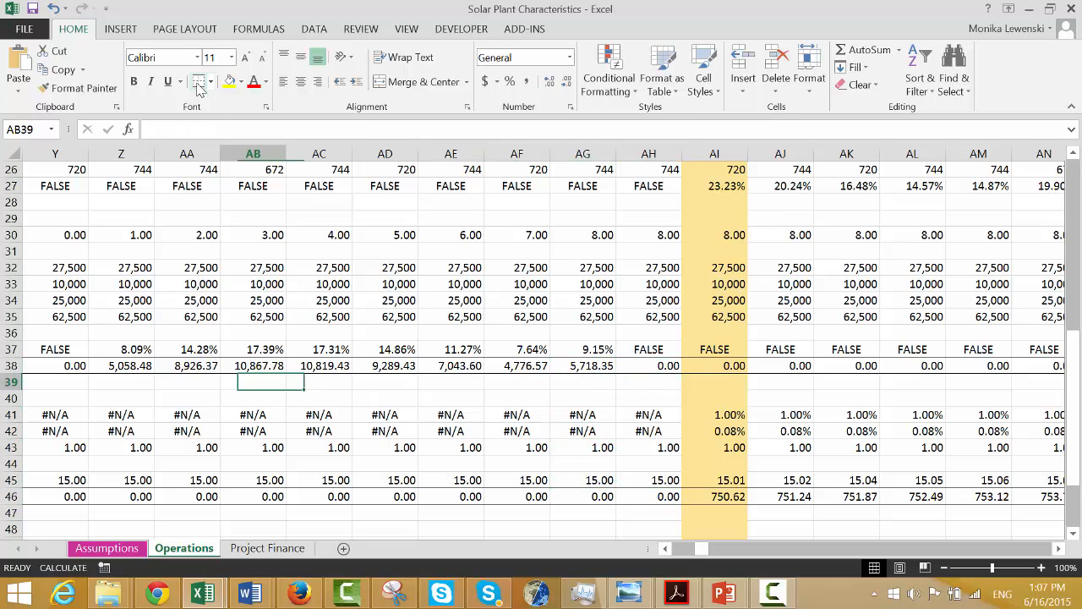
{"action": "key", "text": "Left"}
{"action": "key", "text": "Left"}
{"action": "key", "text": "Left"}
{"action": "key", "text": "Left"}
{"action": "key", "text": "Left"}
{"action": "key", "text": "Left"}
{"action": "key", "text": "Left"}
{"action": "key", "text": "Right"}
{"action": "key", "text": "Right"}
{"action": "key", "text": "Right"}
{"action": "key", "text": "Right"}
{"action": "key", "text": "Right"}
{"action": "key", "text": "Right"}
{"action": "key", "text": "Right"}
{"action": "key", "text": "Right"}
{"action": "key", "text": "Right"}
{"action": "key", "text": "Right"}
{"action": "key", "text": "Right"}
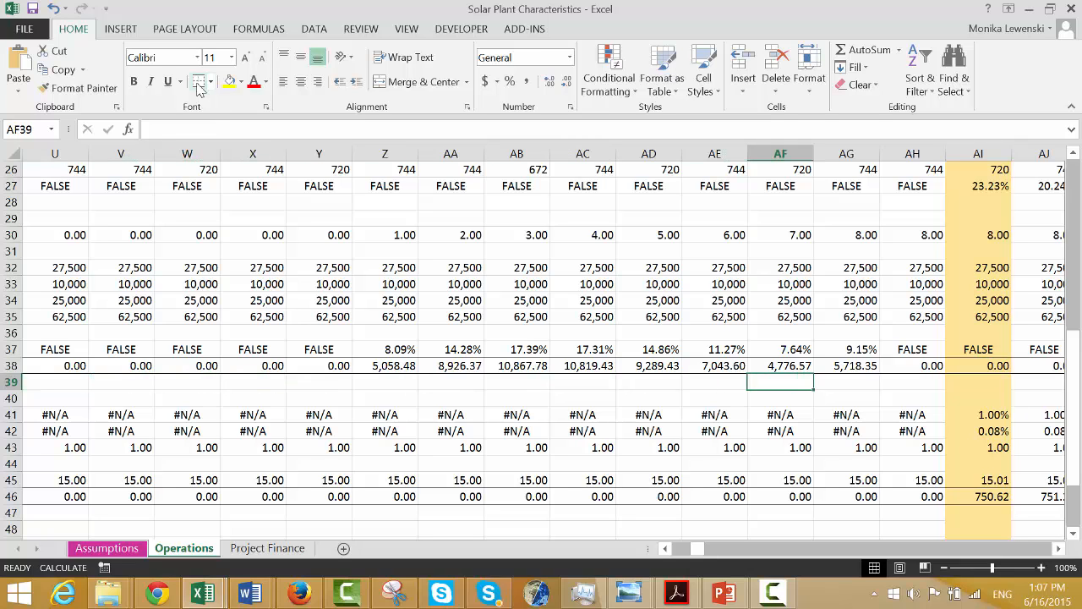
Review how the Total O&M Cost in row 46 develops over the operating months from AH46 to BV46.
{"action": "key", "text": "Down"}
{"action": "key", "text": "Down"}
{"action": "key", "text": "Down"}
{"action": "key", "text": "Down"}
{"action": "key", "text": "Down"}
{"action": "key", "text": "Down"}
{"action": "key", "text": "Down"}
{"action": "key", "text": "Right"}
{"action": "key", "text": "Right"}
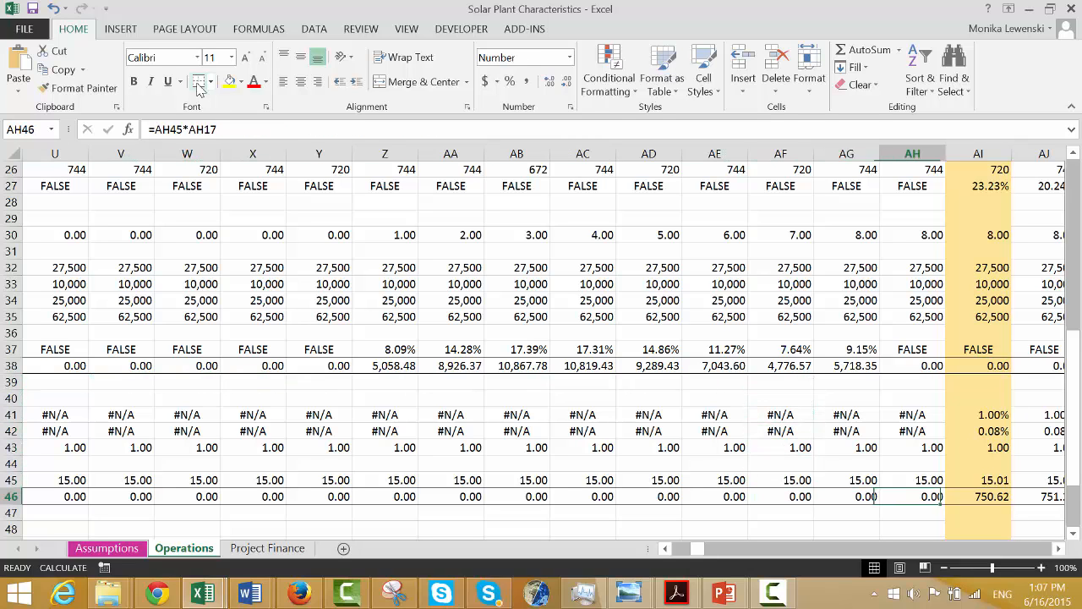
{"action": "key", "text": "Right"}
{"action": "key", "text": "Right"}
{"action": "key", "text": "Right"}
{"action": "key", "text": "Right"}
{"action": "key", "text": "Right"}
{"action": "key", "text": "Right"}
{"action": "key", "text": "Right"}
{"action": "key", "text": "Right"}
{"action": "key", "text": "Right"}
{"action": "key", "text": "Right"}
{"action": "key", "text": "Right"}
{"action": "key", "text": "Right"}
{"action": "key", "text": "Right"}
{"action": "key", "text": "Right"}
{"action": "key", "text": "Right"}
{"action": "key", "text": "Right"}
{"action": "key", "text": "Right"}
{"action": "key", "text": "Right"}
{"action": "key", "text": "Right"}
{"action": "key", "text": "Right"}
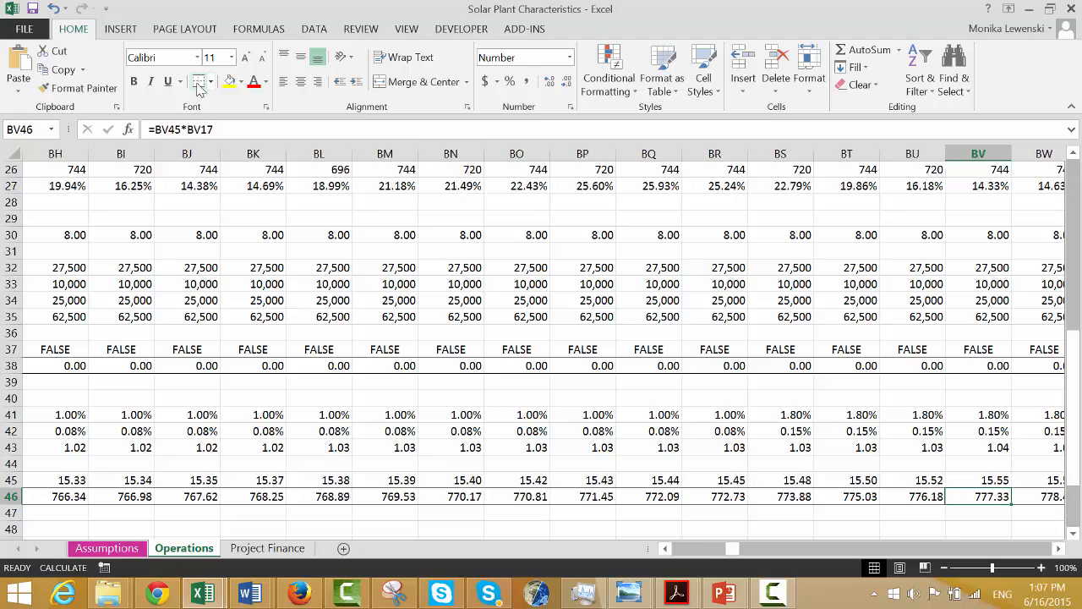
Review the Total O&M Cost row across the periods and the Revenues section's line labels on the Operations sheet.
{"action": "key", "text": "Right"}
{"action": "key", "text": "Right"}
{"action": "key", "text": "Right"}
{"action": "key", "text": "Right"}
{"action": "key", "text": "Right"}
{"action": "key", "text": "Right"}
{"action": "key", "text": "ctrl+Left"}
{"action": "key", "text": "Left"}
{"action": "key", "text": "Left"}
{"action": "key", "text": "Left"}
{"action": "key", "text": "Left"}
{"action": "key", "text": "Left"}
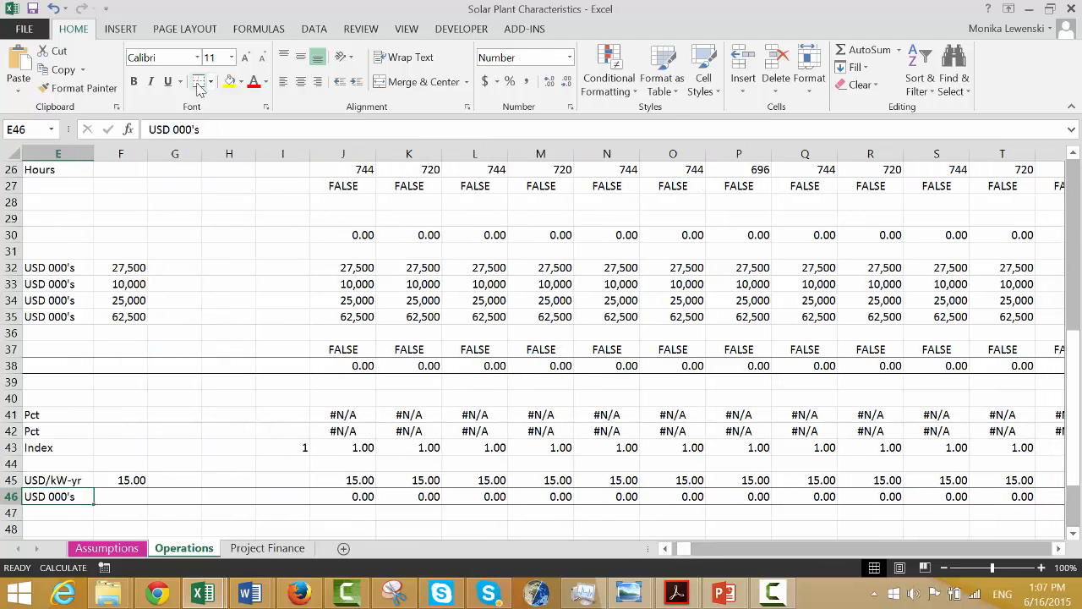
{"action": "key", "text": "Home"}
{"action": "key", "text": "Down"}
{"action": "key", "text": "Down"}
{"action": "key", "text": "Down"}
{"action": "key", "text": "Down"}
{"action": "key", "text": "Down"}
{"action": "key", "text": "Down"}
{"action": "key", "text": "Down"}
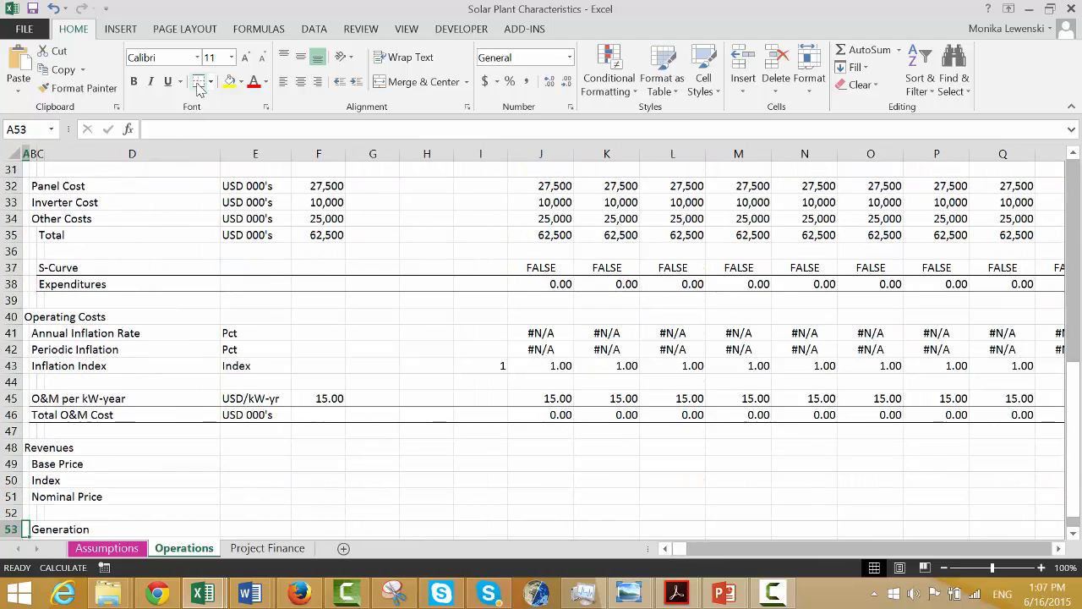
Insert four blank rows below the Revenues heading on the Assumptions sheet, starting at row 127.
{"action": "key", "text": "ctrl+Page_Up"}
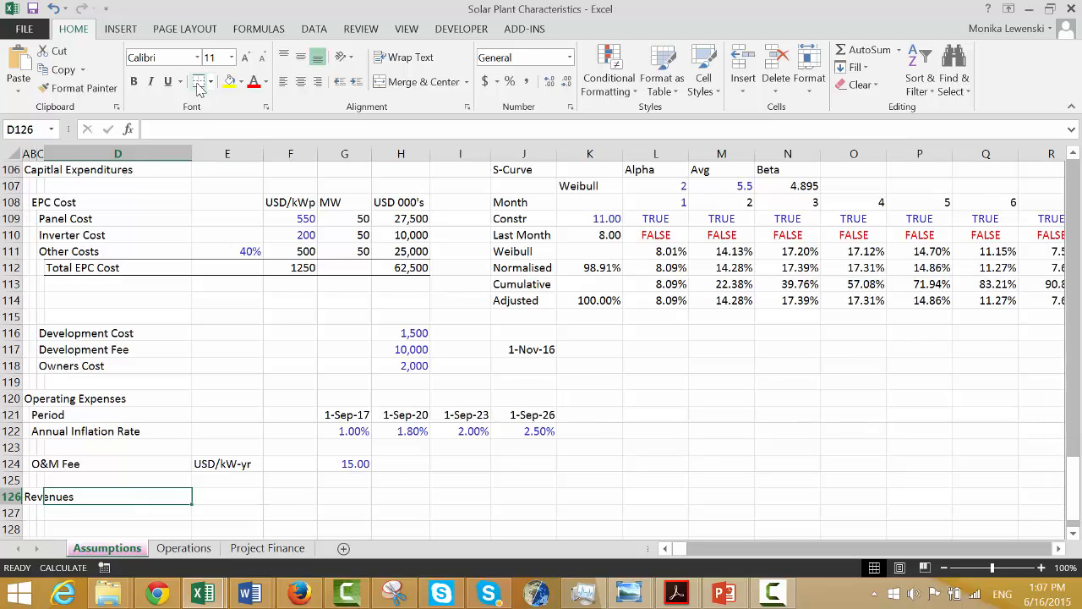
{"action": "key", "text": "Left"}
{"action": "key", "text": "Down"}
{"action": "key", "text": "Down"}
{"action": "key", "text": "Down"}
{"action": "key", "text": "Down"}
{"action": "key", "text": "Up"}
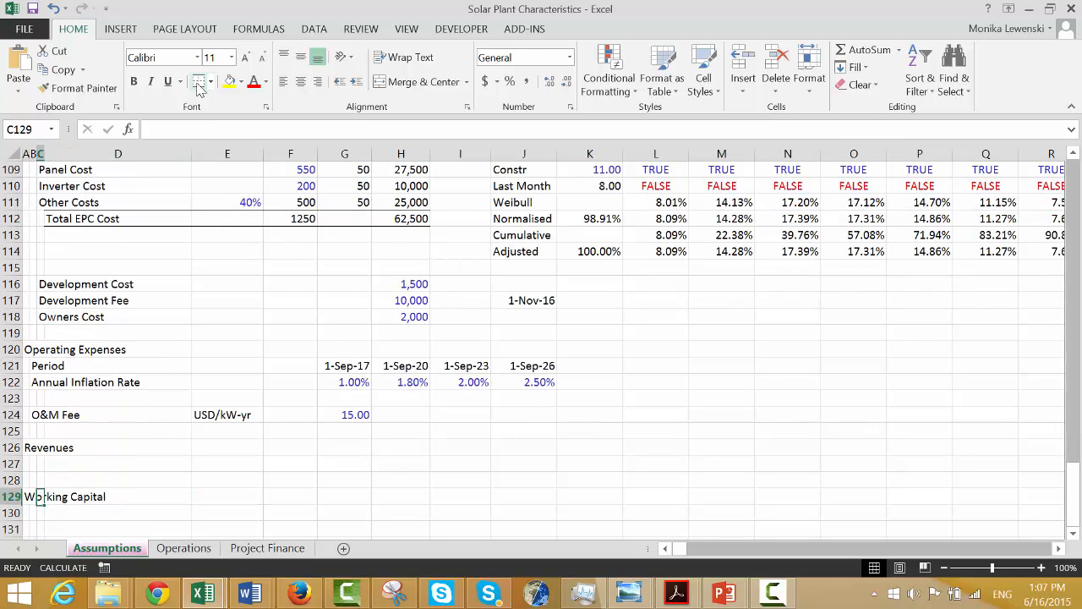
{"action": "key", "text": "Up"}
{"action": "key", "text": "Up"}
{"action": "key", "text": "Left"}
{"action": "key", "text": "Left"}
{"action": "key", "text": "shift+space"}
{"action": "key", "text": "shift+Down"}
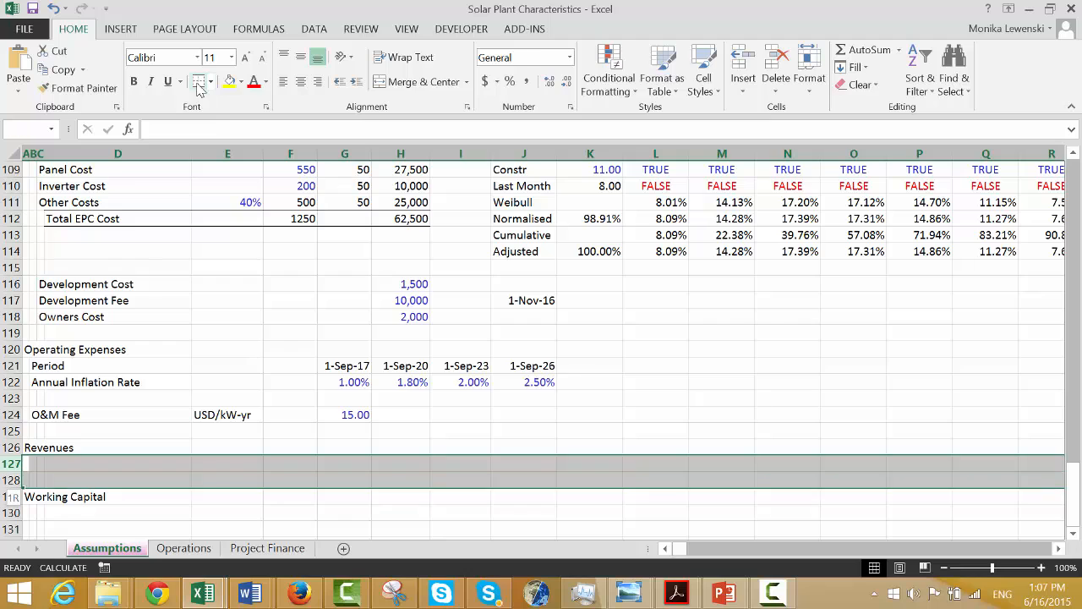
{"action": "key", "text": "shift+Down"}
{"action": "key", "text": "shift+Down"}
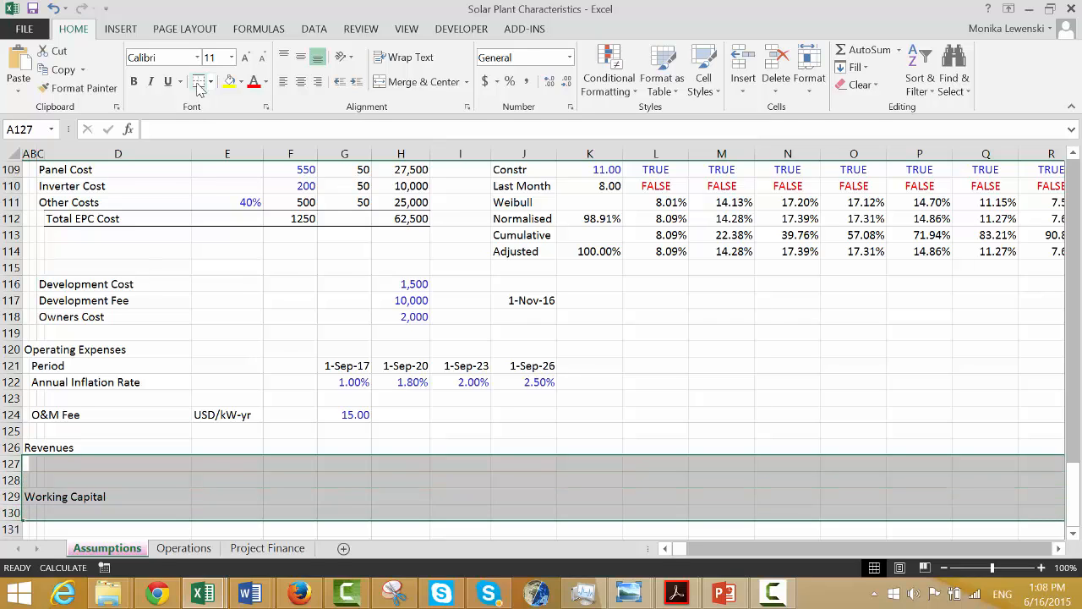
{"action": "key", "text": "ctrl+plus"}
{"action": "key", "text": "Down"}
{"action": "key", "text": "Up"}
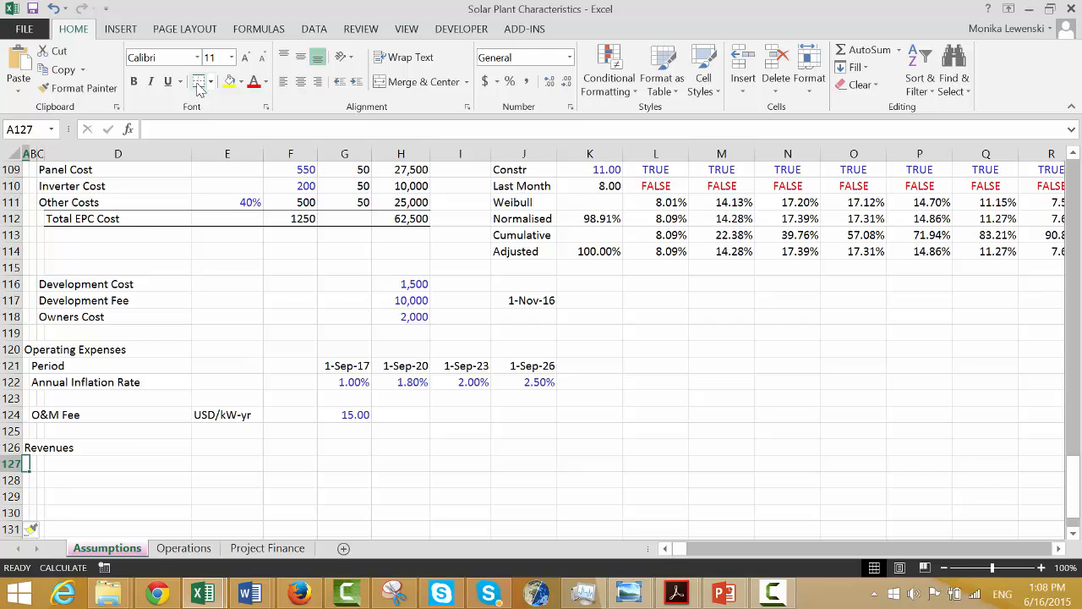
Add a "Base Revenue" label in B127 with the unit "USD/MWH" in E127.
{"action": "key", "text": "Right"}
{"action": "type", "text": "Base Reven"}
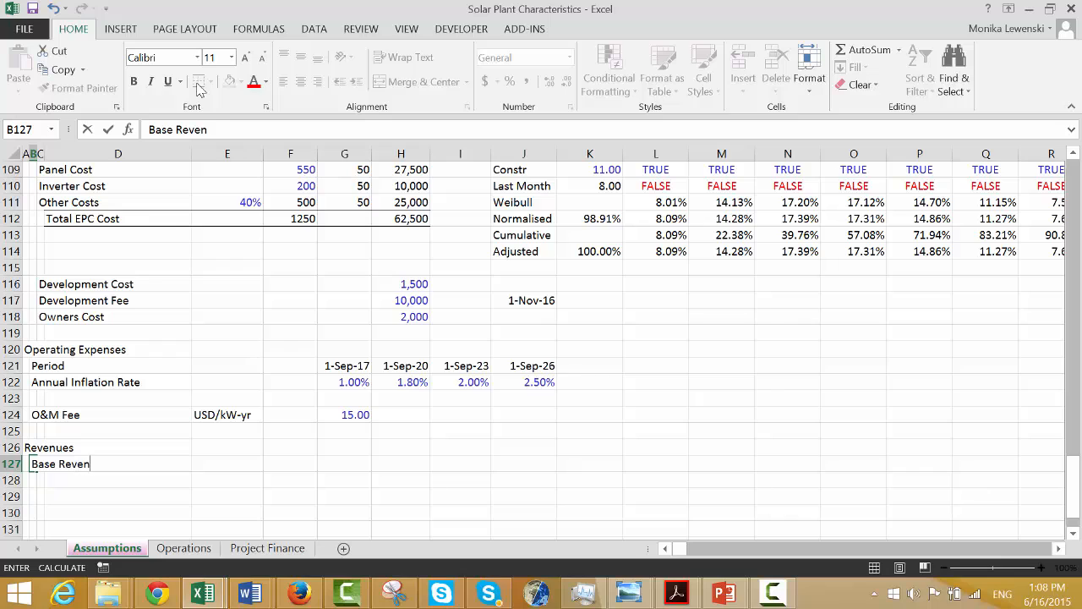
{"action": "type", "text": "ue"}
{"action": "key", "text": "Return"}
{"action": "key", "text": "Up"}
{"action": "key", "text": "Right"}
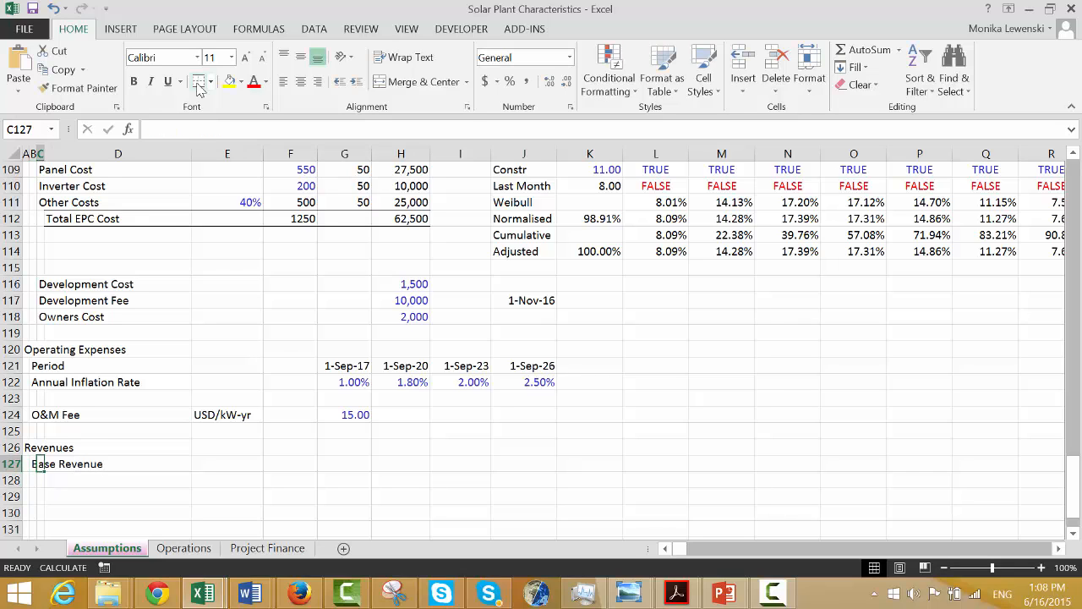
{"action": "key", "text": "Right"}
{"action": "key", "text": "Right"}
{"action": "type", "text": "USD"}
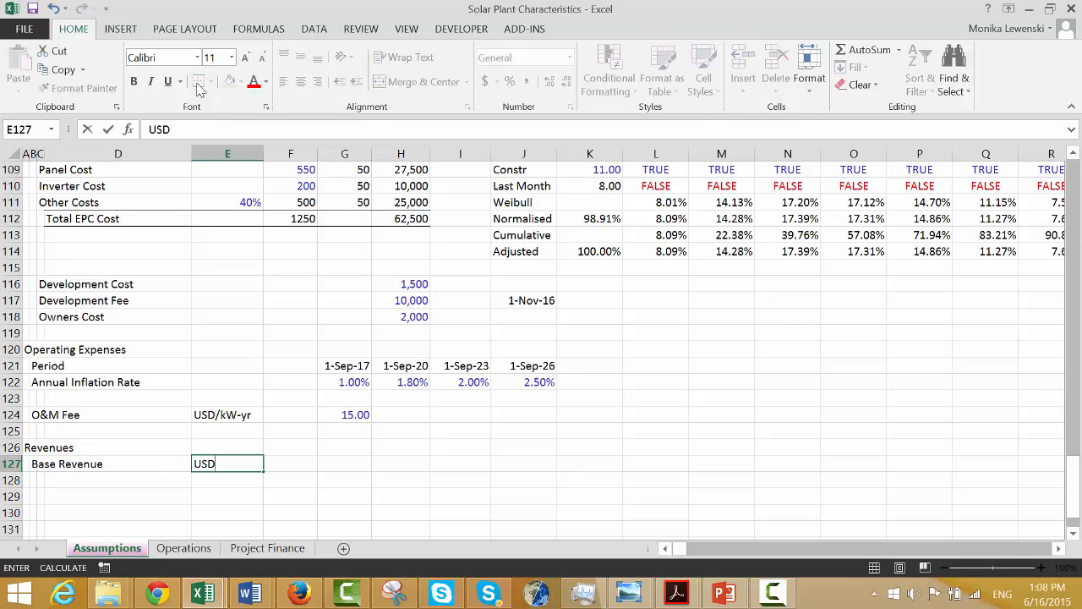
{"action": "type", "text": "/MWH"}
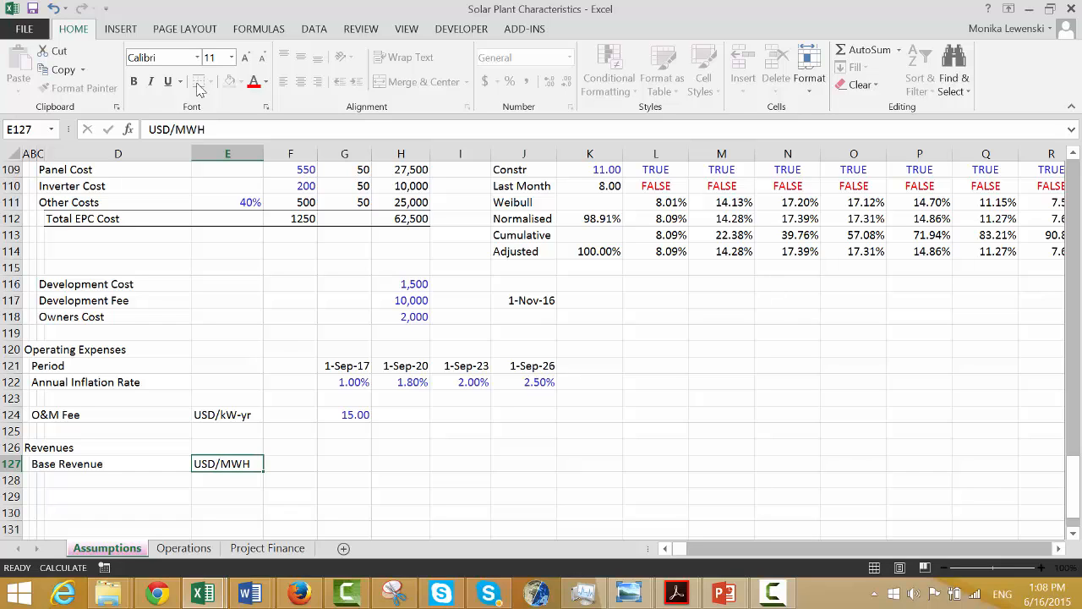
{"action": "key", "text": "Return"}
Enter 50 as the Base Revenue value in G127.
{"action": "key", "text": "Up"}
{"action": "key", "text": "Up"}
{"action": "key", "text": "Down"}
{"action": "key", "text": "Right"}
{"action": "key", "text": "Right"}
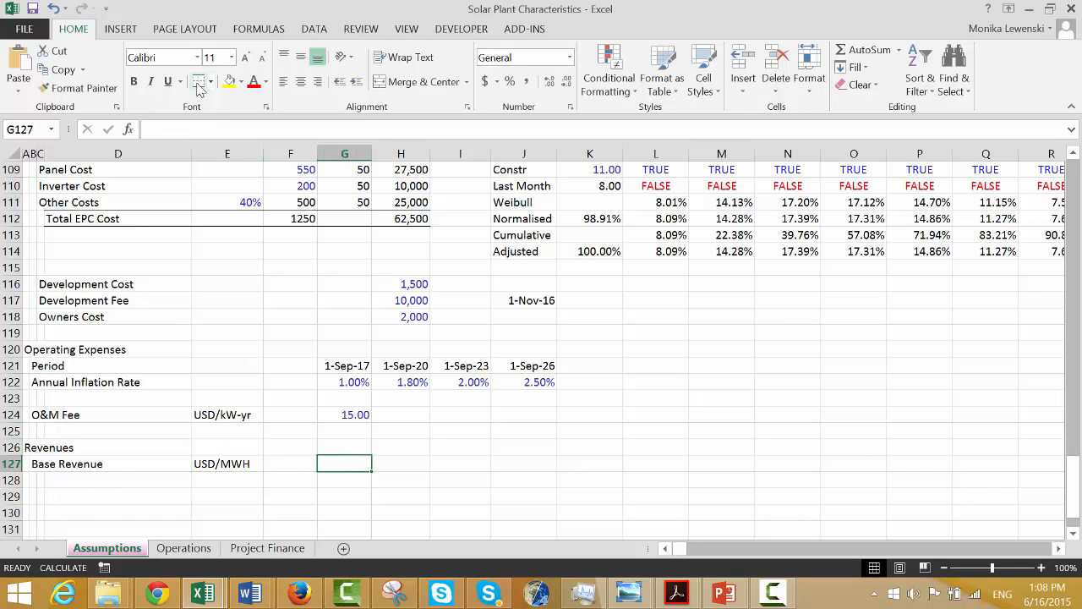
{"action": "type", "text": "50"}
{"action": "key", "text": "Return"}
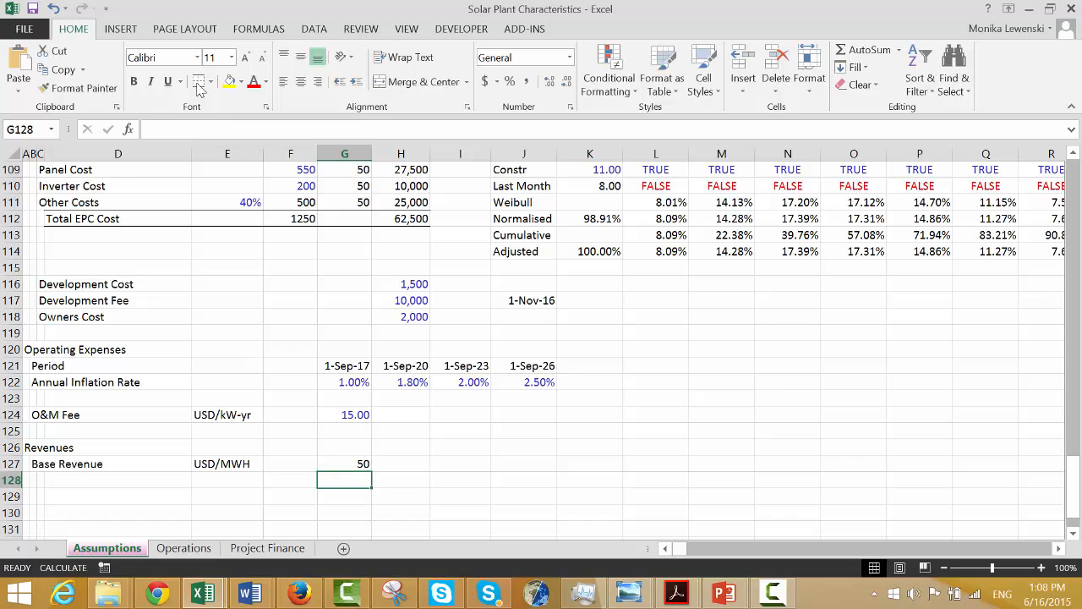
Add the label "Index" in B128, directly below Base Revenue.
{"action": "key", "text": "Left"}
{"action": "key", "text": "Left"}
{"action": "key", "text": "Left"}
{"action": "key", "text": "Left"}
{"action": "key", "text": "Left"}
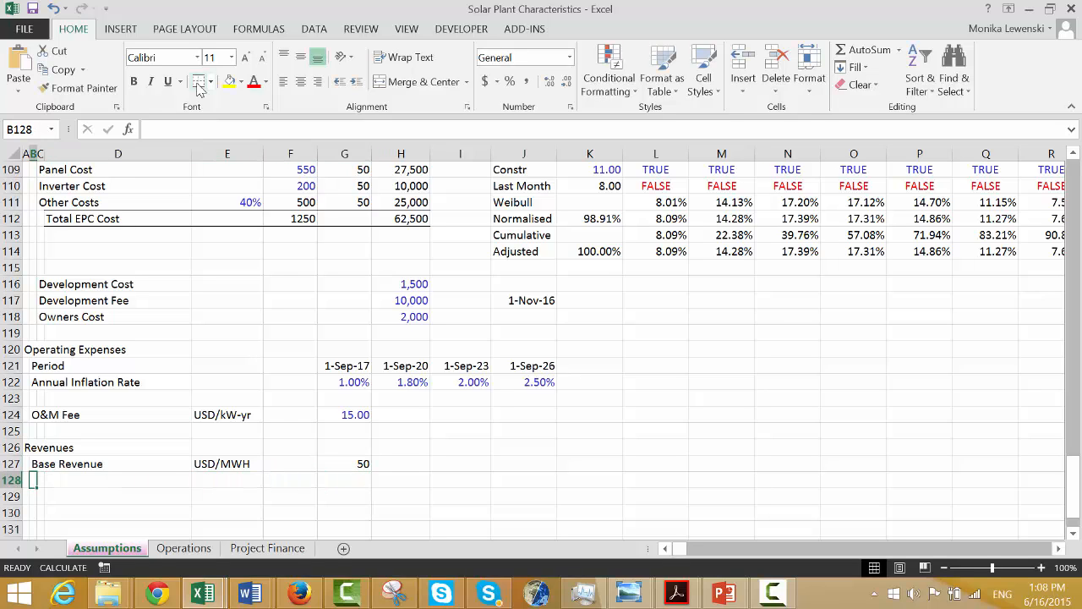
{"action": "type", "text": "Inde"}
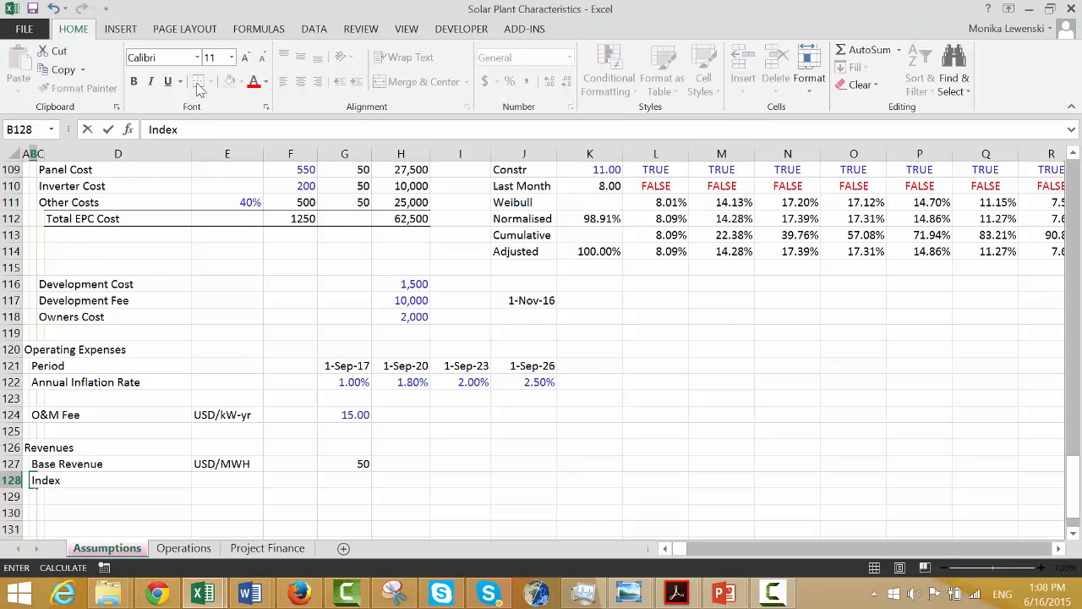
{"action": "type", "text": "x"}
{"action": "key", "text": "Return"}
Enter "Percent" as the unit of the Index assumption in E128.
{"action": "key", "text": "Up"}
{"action": "key", "text": "Right"}
{"action": "key", "text": "Right"}
{"action": "key", "text": "Right"}
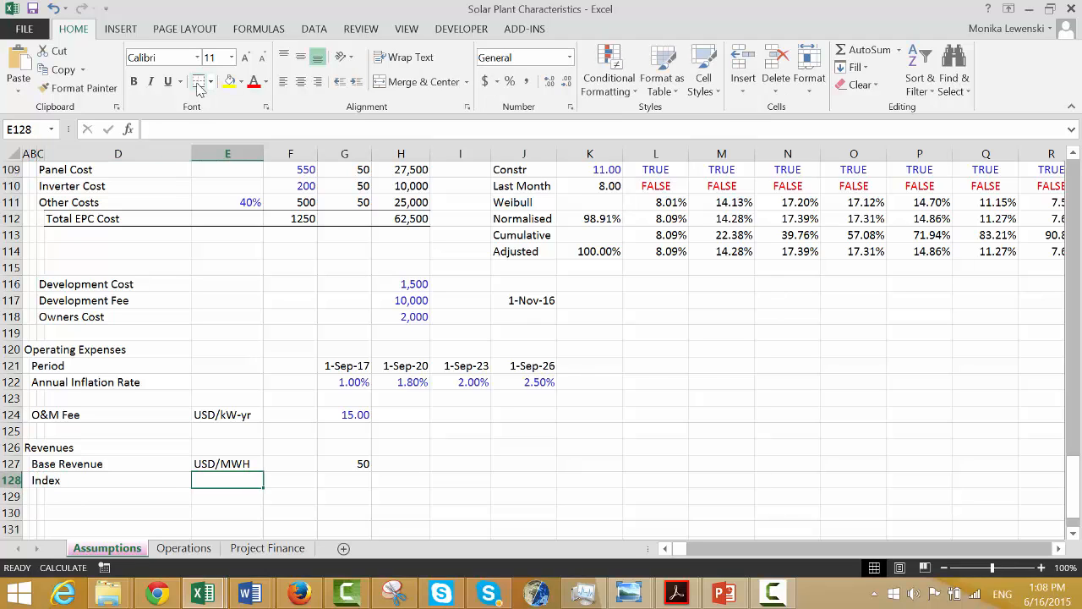
{"action": "type", "text": "Percet"}
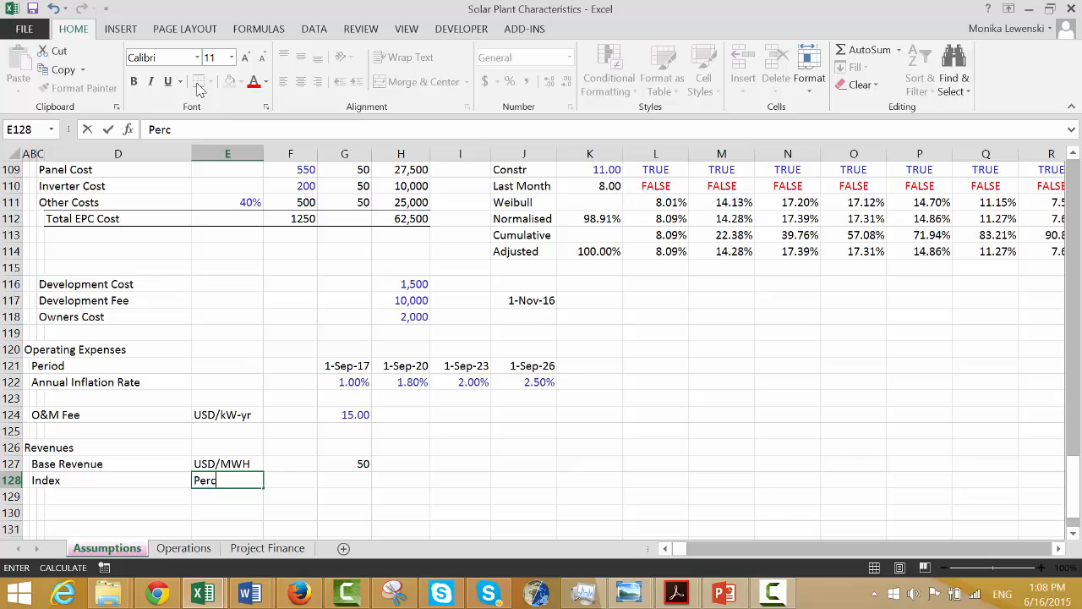
{"action": "key", "text": "BackSpace"}
{"action": "key", "text": "BackSpace"}
{"action": "key", "text": "BackSpace"}
{"action": "type", "text": "cent"}
{"action": "key", "text": "Return"}
Set the Index assumption to 1.3% in G128.
{"action": "key", "text": "Up"}
{"action": "key", "text": "Right"}
{"action": "key", "text": "Right"}
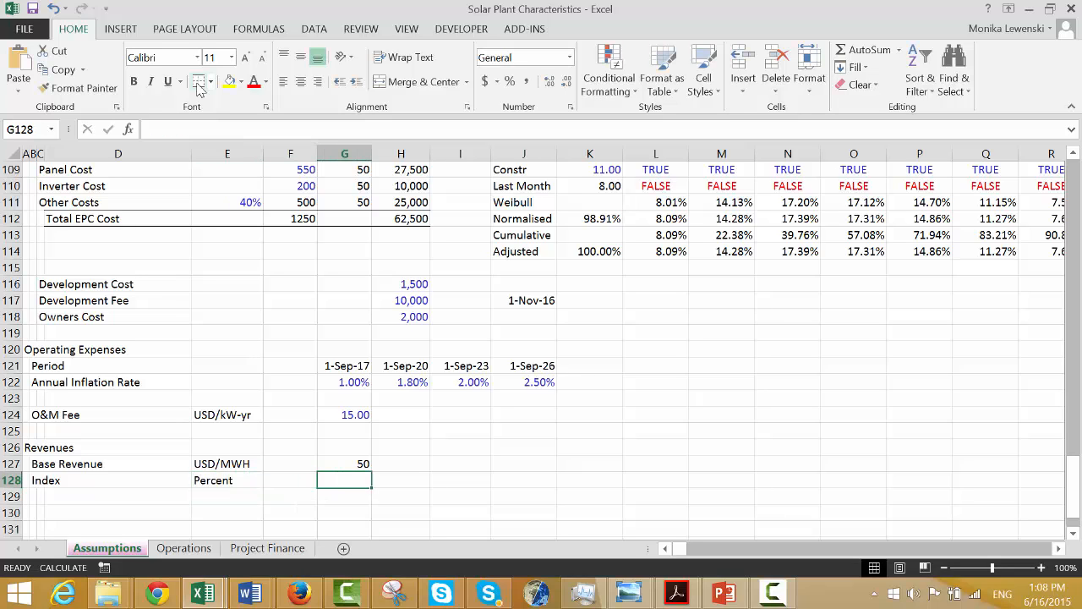
{"action": "type", "text": "1.3%"}
{"action": "key", "text": "Return"}
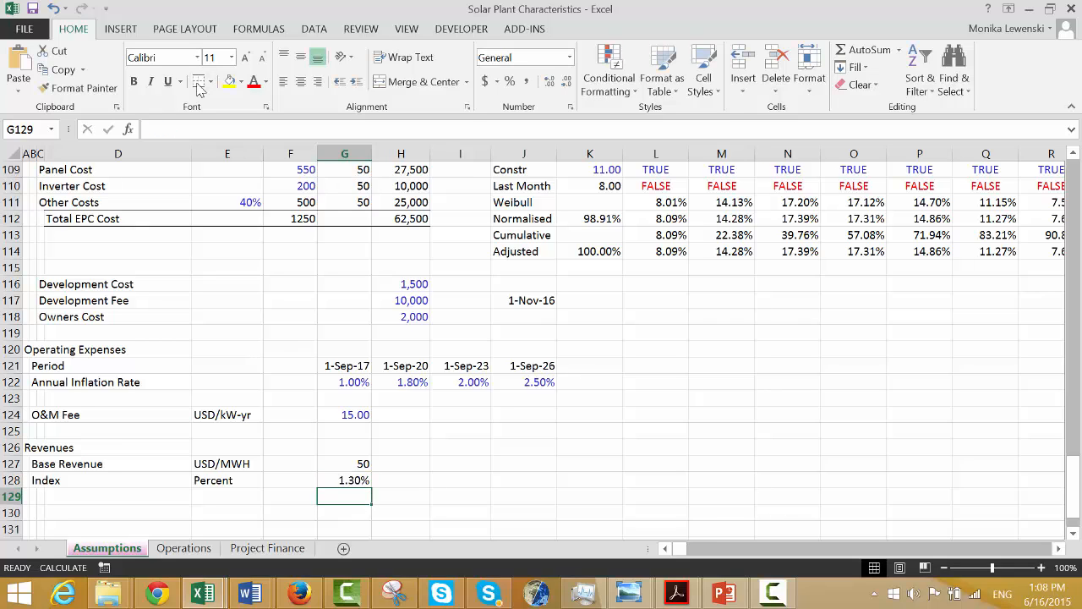
{"action": "key", "text": "Down"}
{"action": "key", "text": "Down"}
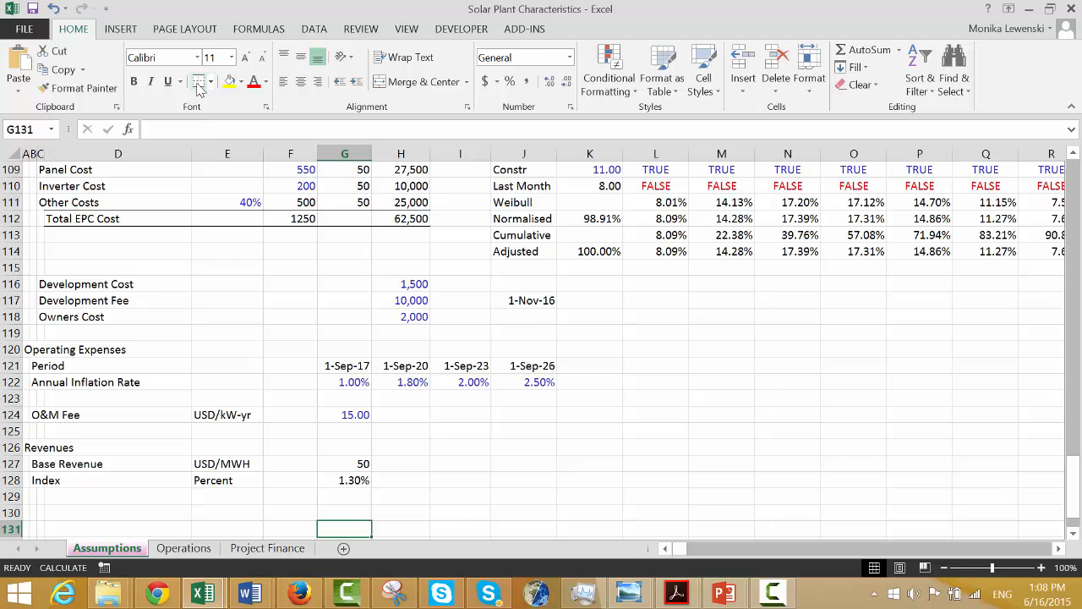
{"action": "key", "text": "Left"}
{"action": "key", "text": "Left"}
{"action": "key", "text": "Left"}
{"action": "key", "text": "Left"}
{"action": "key", "text": "Left"}
{"action": "key", "text": "Left"}
{"action": "key", "text": "Down"}
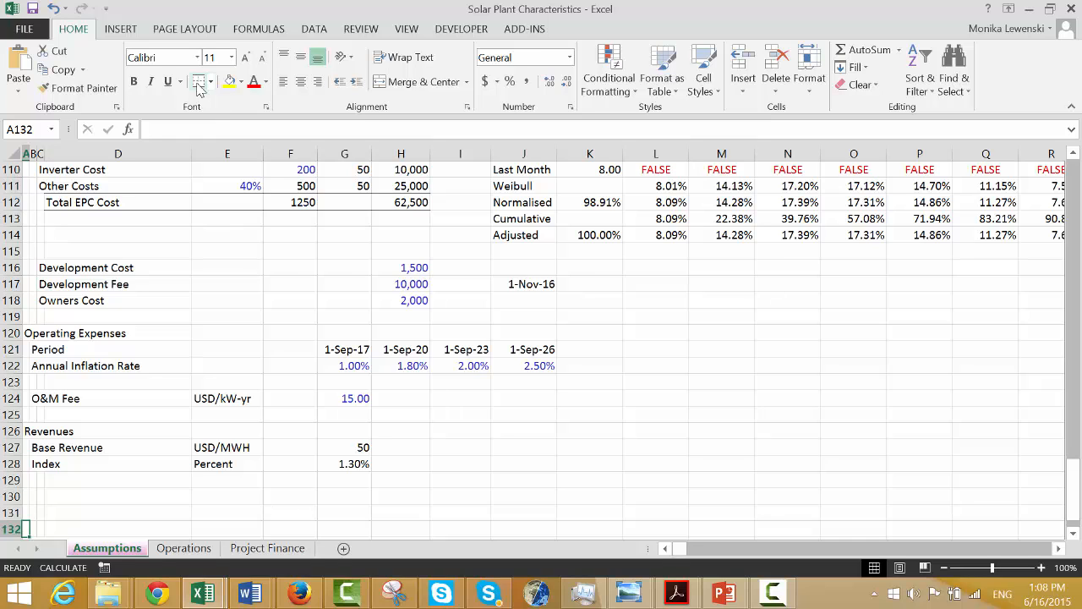
On the Operations sheet, enter "USD/MWH" as the Base Price unit in E49.
{"action": "key", "text": "ctrl+Page_Down"}
{"action": "key", "text": "Up"}
{"action": "key", "text": "Up"}
{"action": "key", "text": "Up"}
{"action": "key", "text": "Up"}
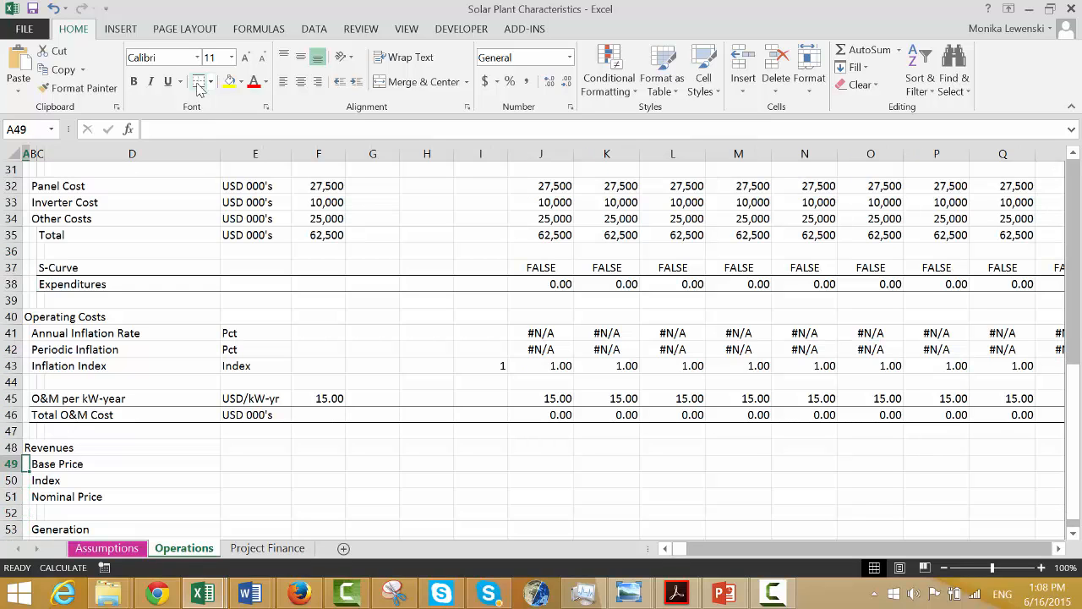
{"action": "key", "text": "Right"}
{"action": "key", "text": "Right"}
{"action": "key", "text": "Right"}
{"action": "key", "text": "Right"}
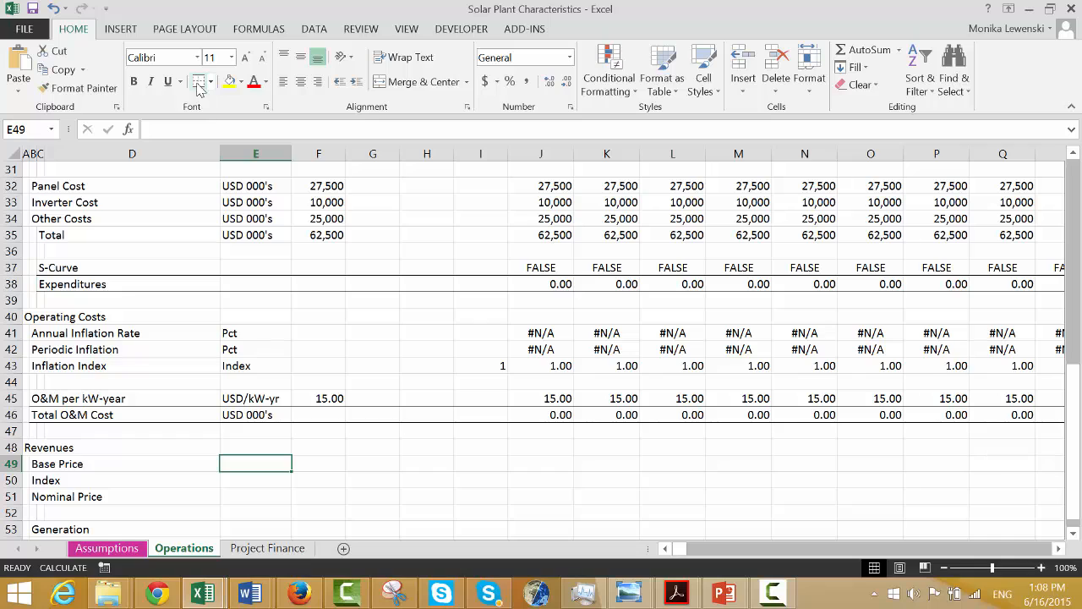
{"action": "type", "text": "USD"}
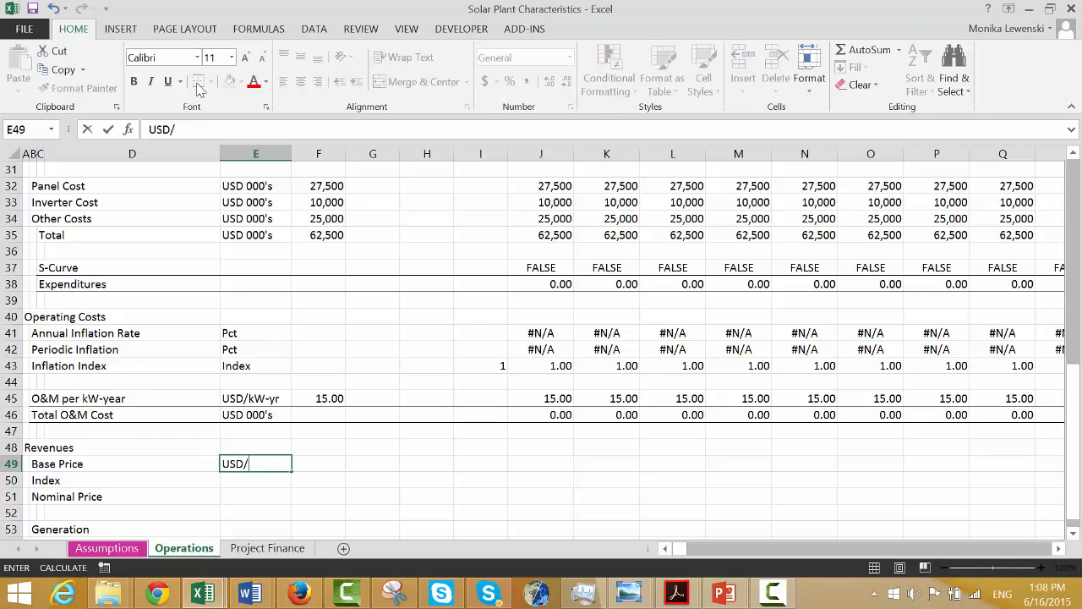
{"action": "type", "text": "/MWH"}
{"action": "key", "text": "Return"}
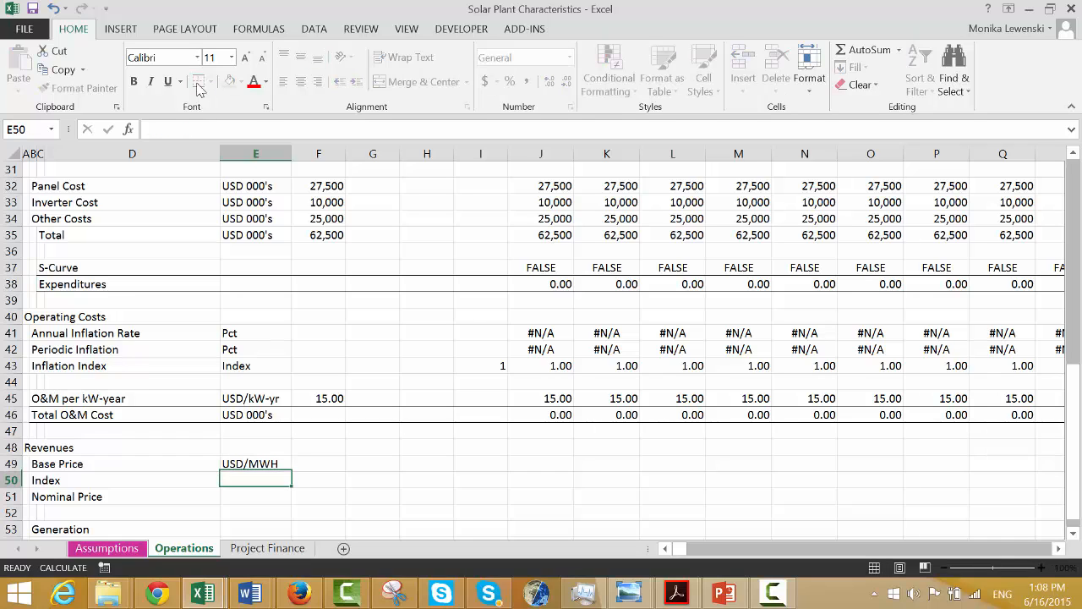
Enter "Percent" as the unit of the Revenues section's Index row in E50.
{"action": "type", "text": "Pc"}
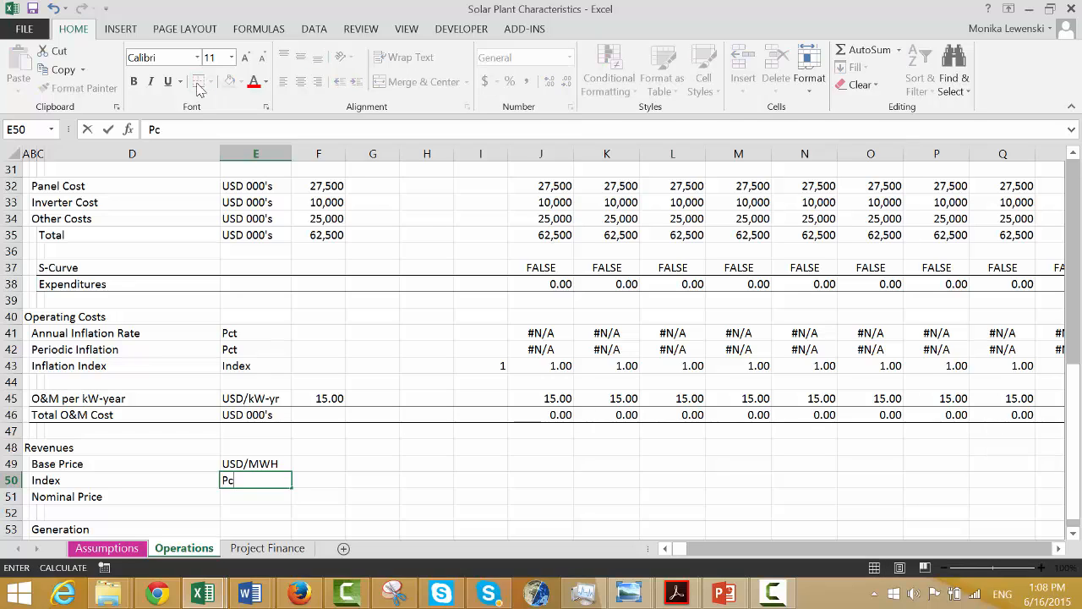
{"action": "type", "text": "nt"}
{"action": "key", "text": "BackSpace"}
{"action": "key", "text": "BackSpace"}
{"action": "key", "text": "BackSpace"}
{"action": "type", "text": "re"}
{"action": "key", "text": "BackSpace"}
{"action": "key", "text": "BackSpace"}
{"action": "type", "text": "ercent"}
{"action": "key", "text": "Return"}
{"action": "key", "text": "Up"}
{"action": "key", "text": "Up"}
{"action": "key", "text": "Down"}
{"action": "key", "text": "Down"}
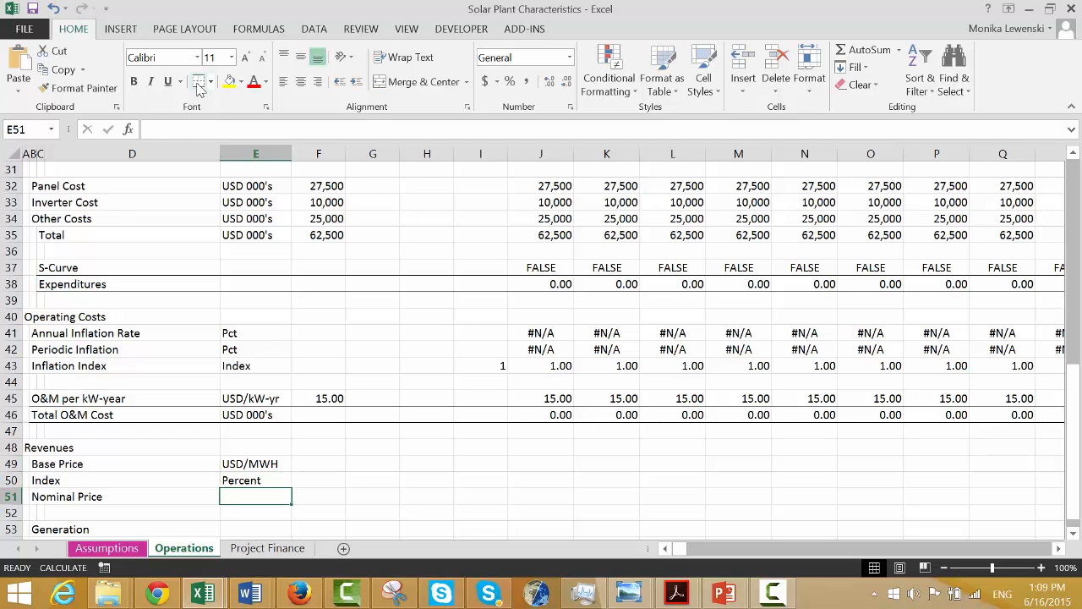
Set the unit of the Revenues section's Index row in E50 to "Index".
{"action": "key", "text": "Up"}
{"action": "type", "text": "Index"}
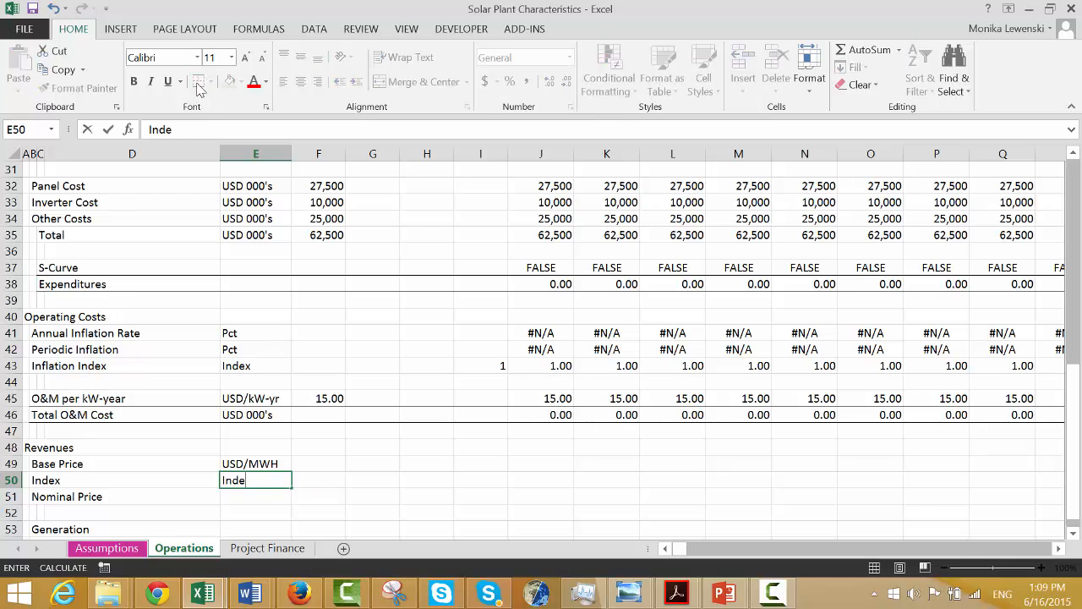
{"action": "key", "text": "Return"}
{"action": "key", "text": "Left"}
{"action": "key", "text": "Left"}
{"action": "key", "text": "Right"}
{"action": "key", "text": "Right"}
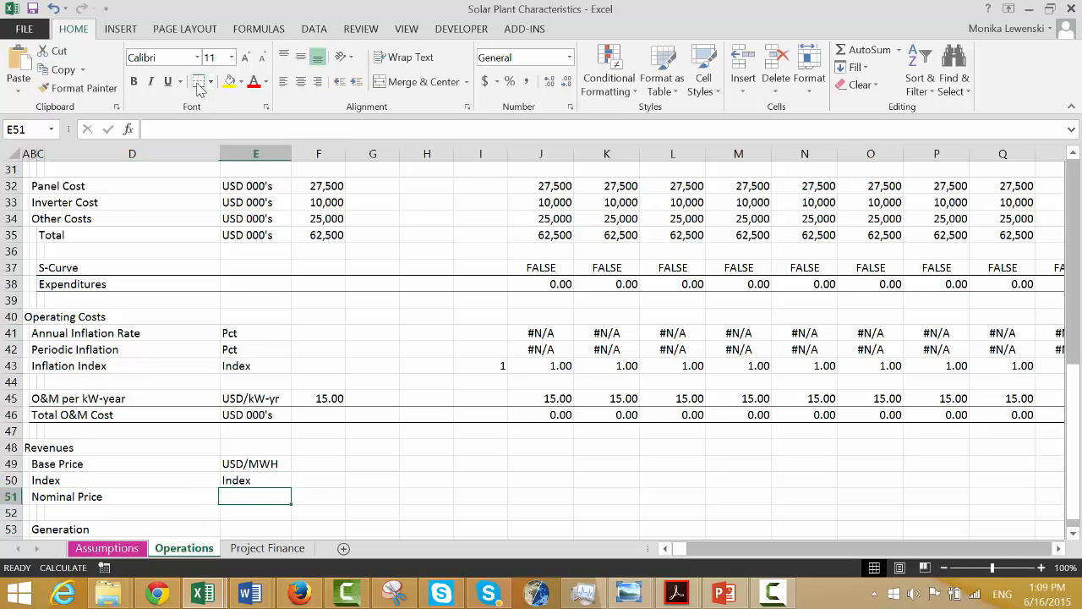
Copy the Base Price unit from E49 to the Nominal Price row in E51.
{"action": "key", "text": "Up"}
{"action": "key", "text": "Up"}
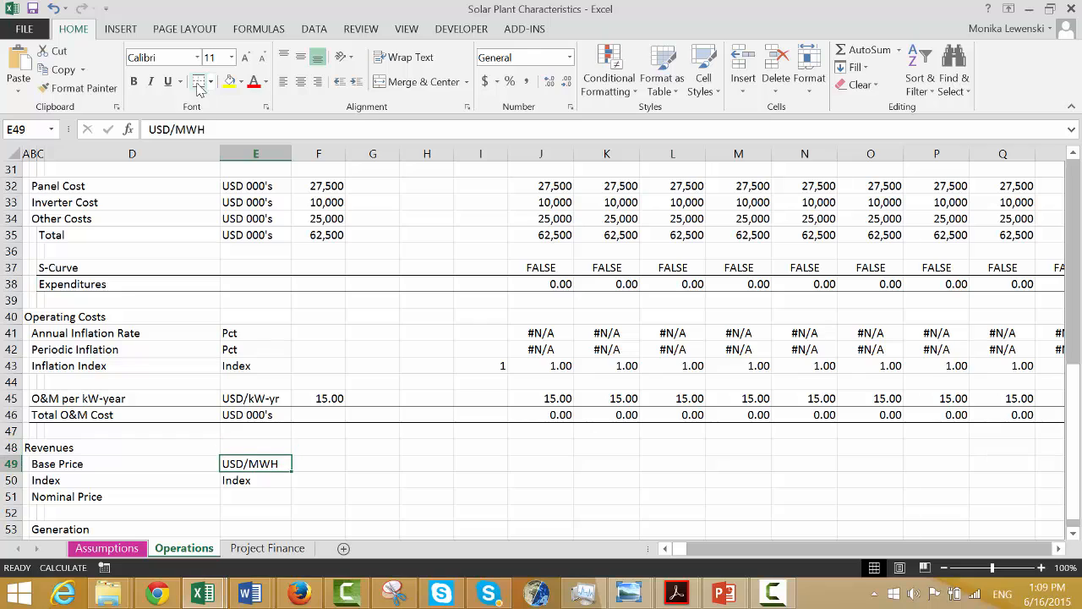
{"action": "key", "text": "ctrl+c"}
{"action": "key", "text": "Down"}
{"action": "key", "text": "Down"}
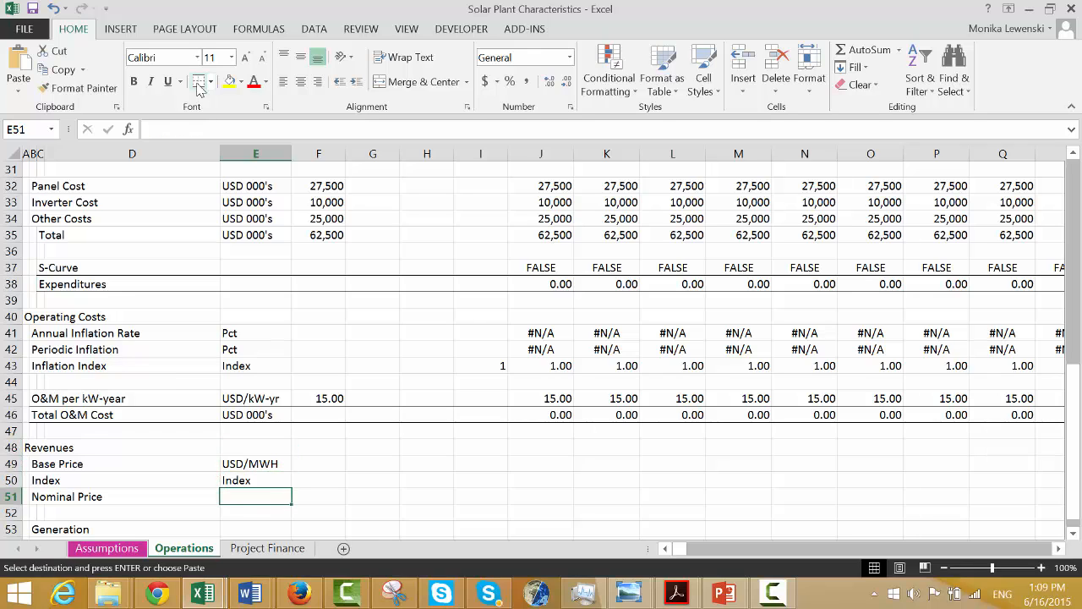
{"action": "key", "text": "Return"}
Enter "MWH" as the Generation unit in E53.
{"action": "key", "text": "Down"}
{"action": "key", "text": "Down"}
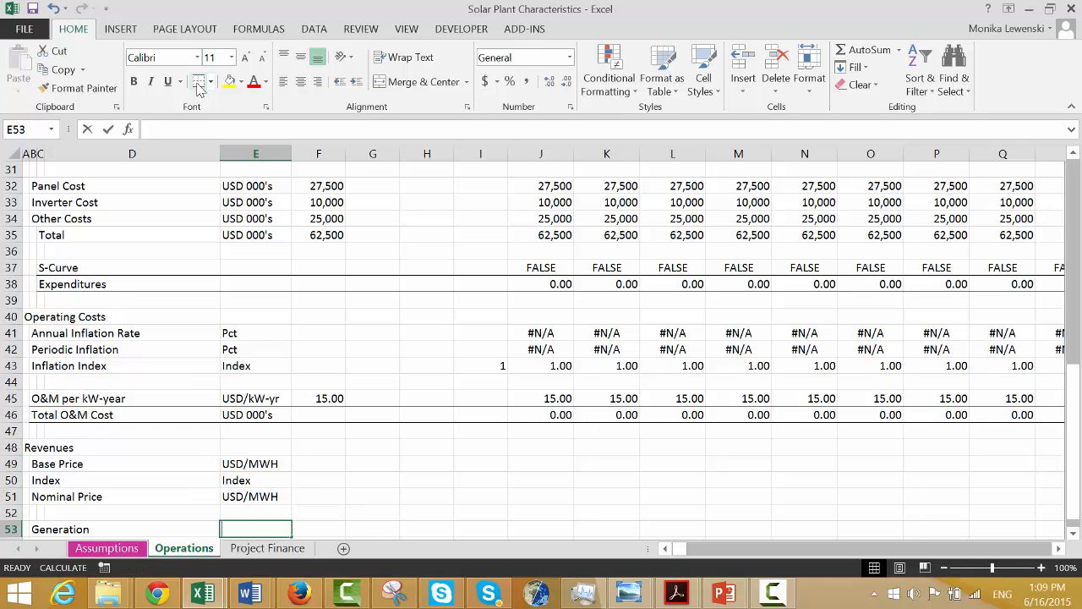
{"action": "type", "text": "MWH"}
{"action": "key", "text": "Return"}
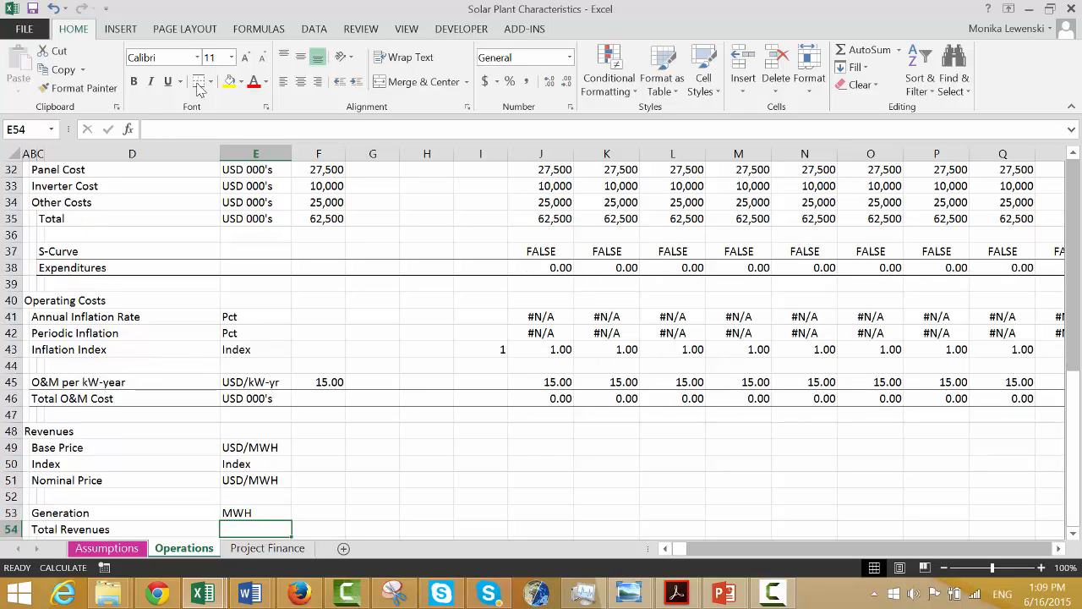
Enter "USD 000's" as the Total Revenues unit in E54.
{"action": "type", "text": "USD"}
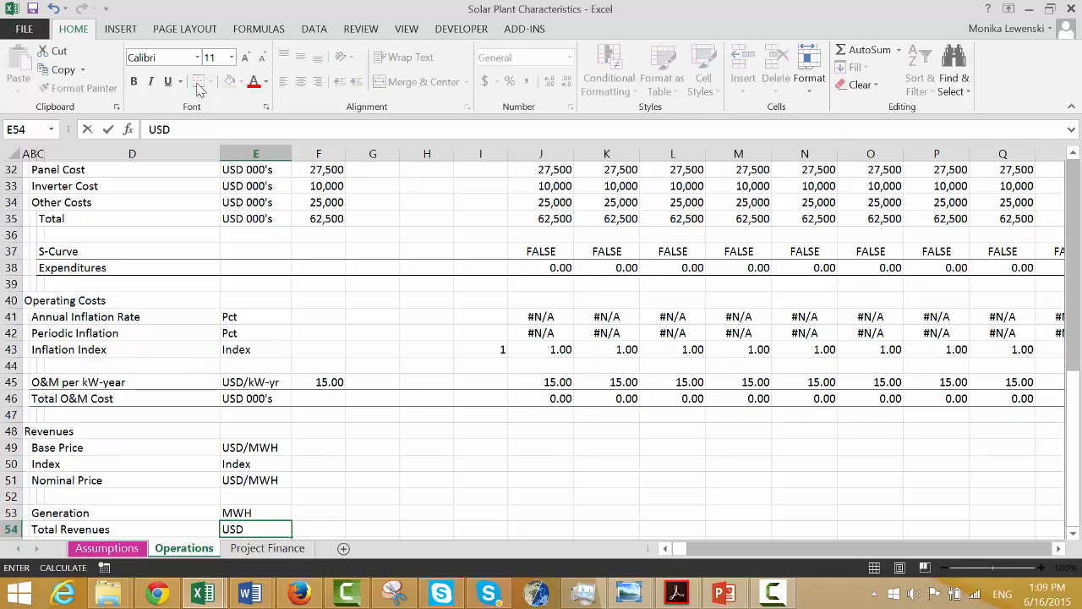
{"action": "type", "text": " )"}
{"action": "type", "text": "00"}
{"action": "type", "text": "0's"}
{"action": "key", "text": "Return"}
{"action": "key", "text": "Up"}
{"action": "key", "text": "Up"}
{"action": "key", "text": "Up"}
{"action": "key", "text": "Up"}
{"action": "key", "text": "Up"}
{"action": "key", "text": "Up"}
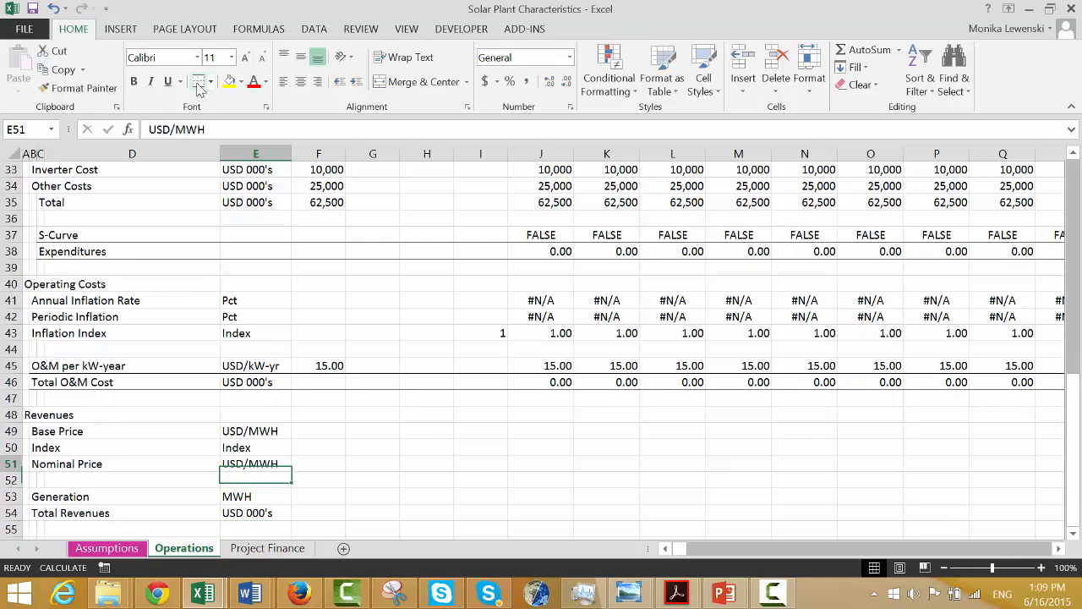
Link the Base Price in F49 to the Base Revenue value in G127 of the Assumptions sheet.
{"action": "key", "text": "Right"}
{"action": "key", "text": "Right"}
{"action": "key", "text": "Left"}
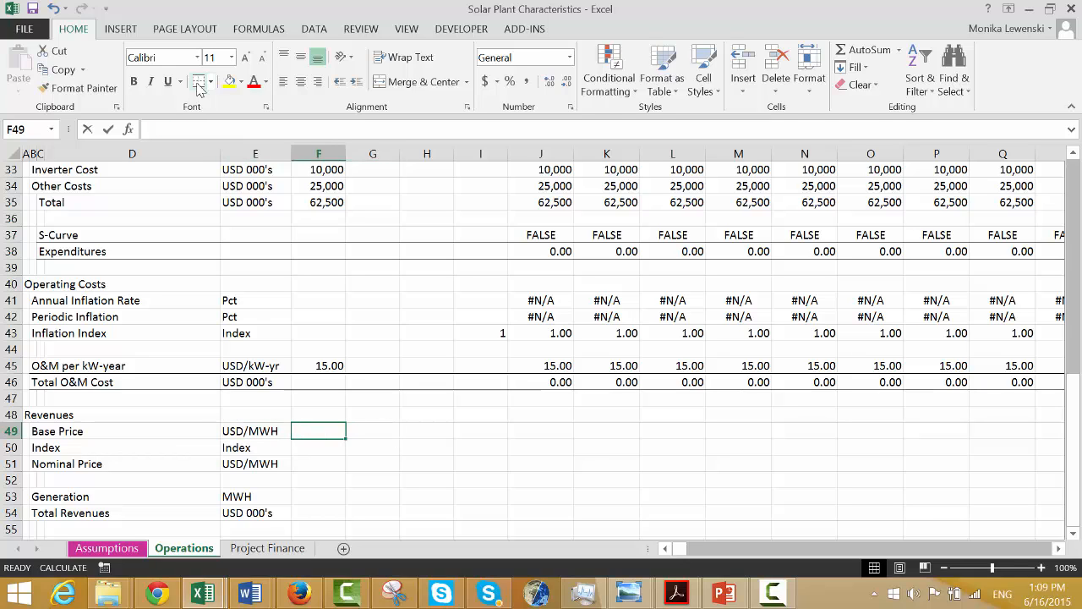
{"action": "type", "text": "="}
{"action": "key", "text": "ctrl+Page_Up"}
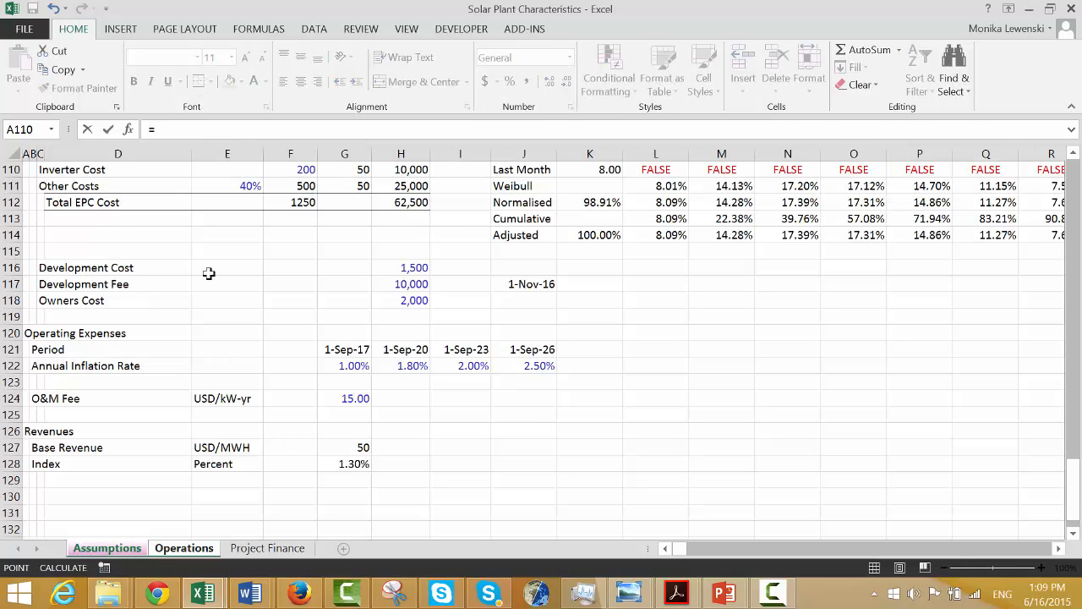
{"action": "left_click", "coordinate": [352, 452]}
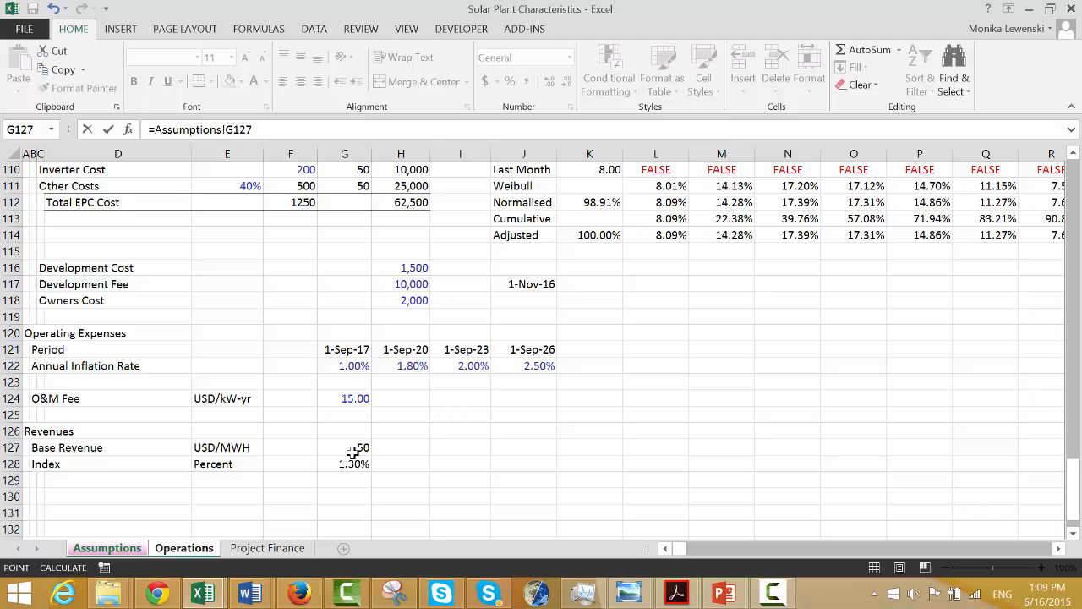
{"action": "key", "text": "Return"}
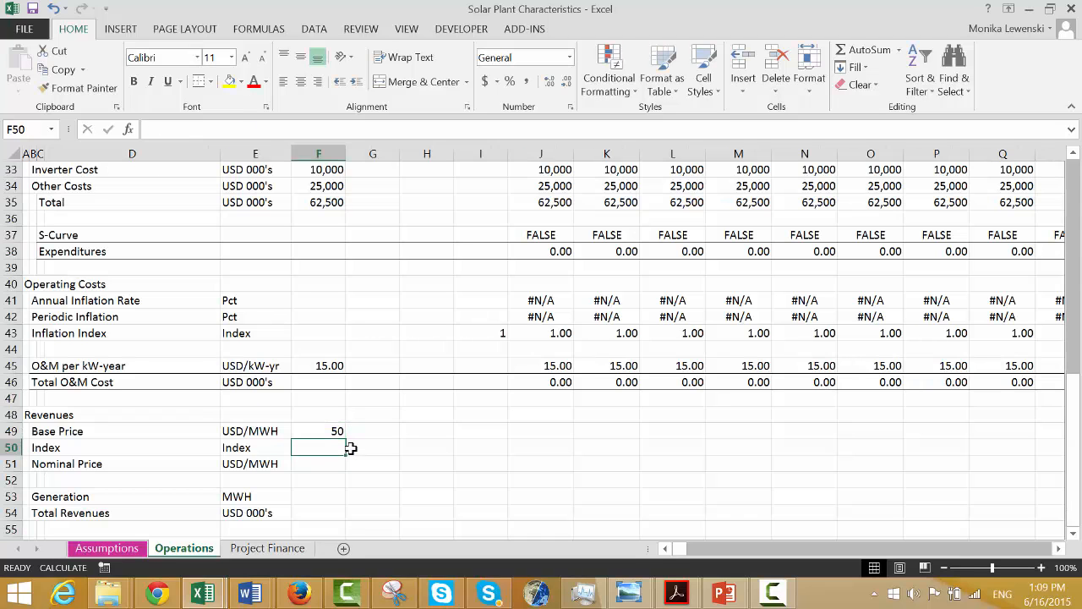
Link the Revenues section's Index in F50 to the Index percentage in G128 of the Assumptions sheet.
{"action": "type", "text": "="}
{"action": "key", "text": "ctrl+Page_Up"}
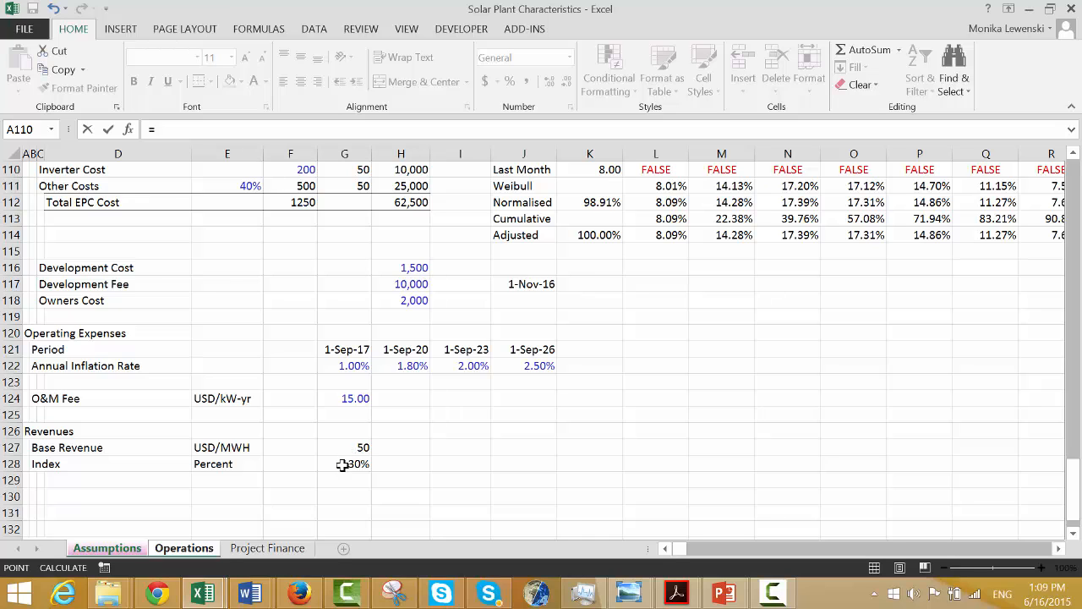
{"action": "left_click", "coordinate": [342, 464]}
{"action": "key", "text": "Return"}
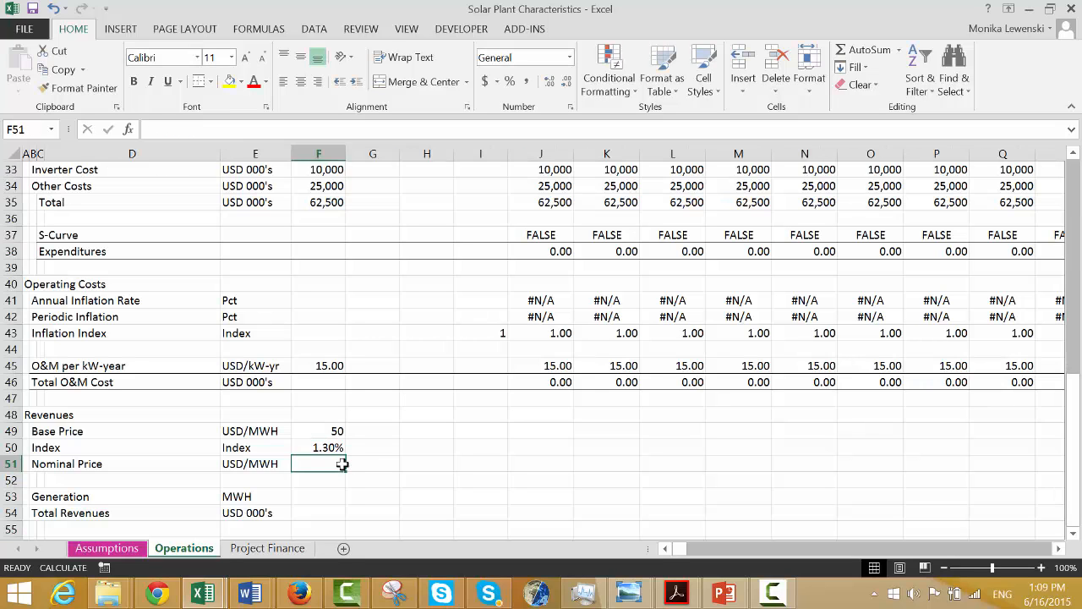
Enter =$F$49 in J49 as the first monthly Base Price and fill it across the timeline.
{"action": "key", "text": "Up"}
{"action": "key", "text": "Up"}
{"action": "key", "text": "Right"}
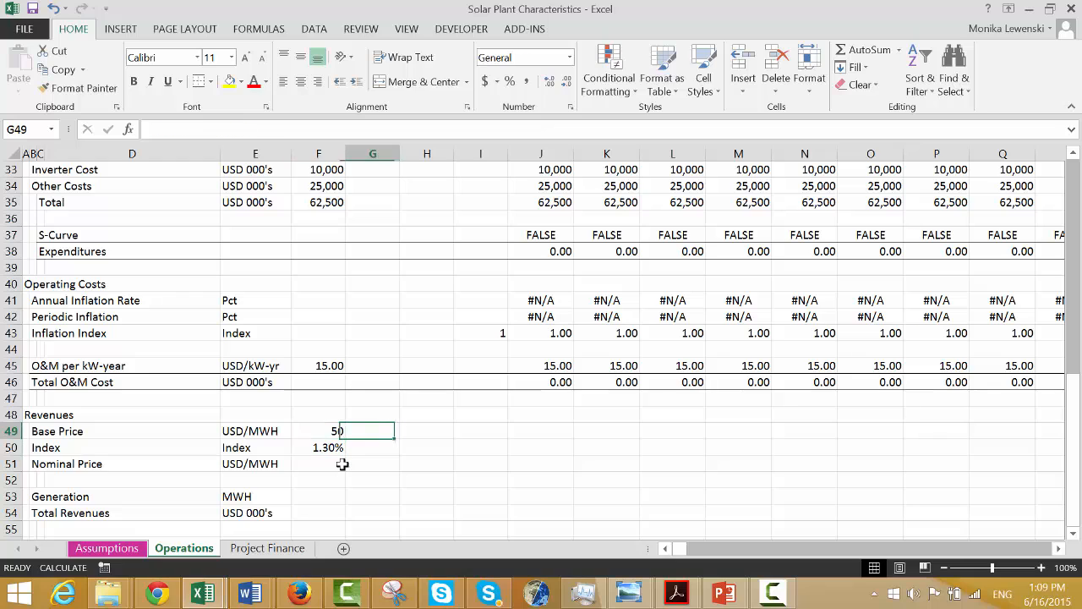
{"action": "key", "text": "Right"}
{"action": "key", "text": "Right"}
{"action": "key", "text": "Right"}
{"action": "type", "text": "="}
{"action": "key", "text": "Left"}
{"action": "key", "text": "Left"}
{"action": "key", "text": "Left"}
{"action": "key", "text": "Left"}
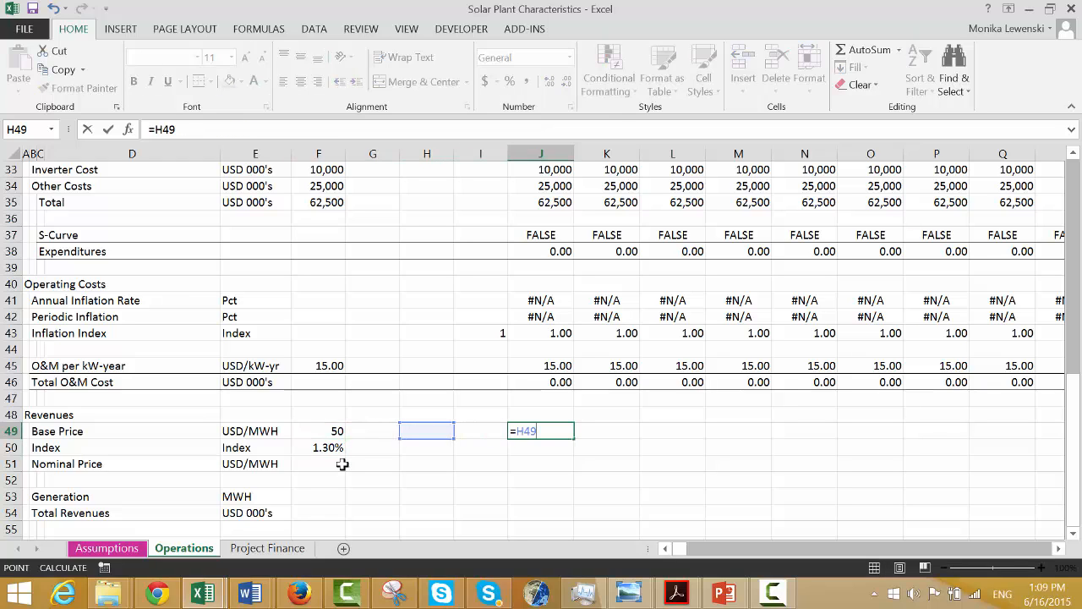
{"action": "key", "text": "F5"}
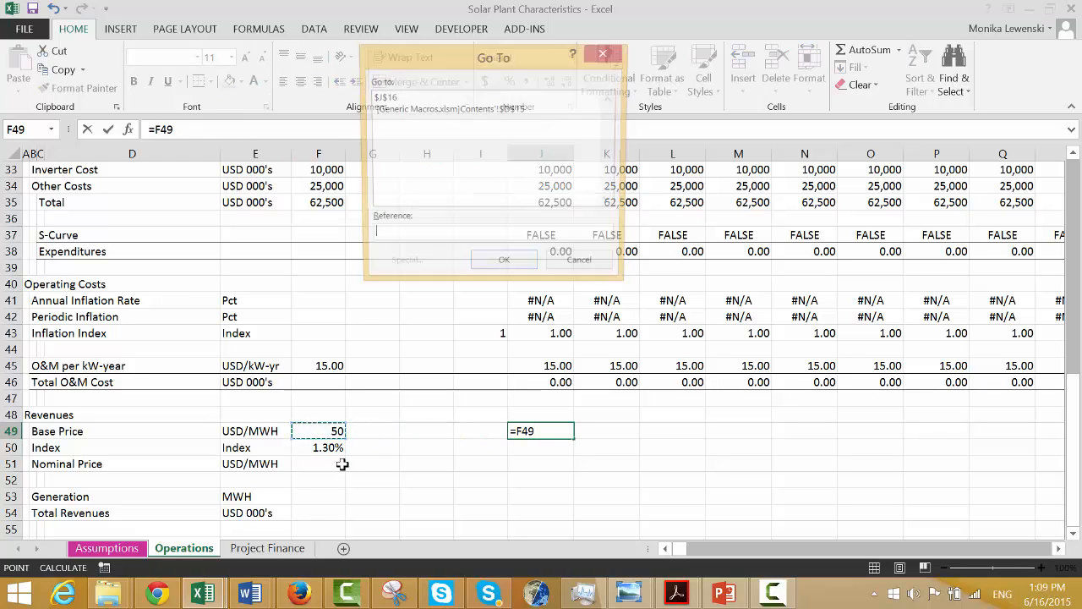
{"action": "key", "text": "Escape"}
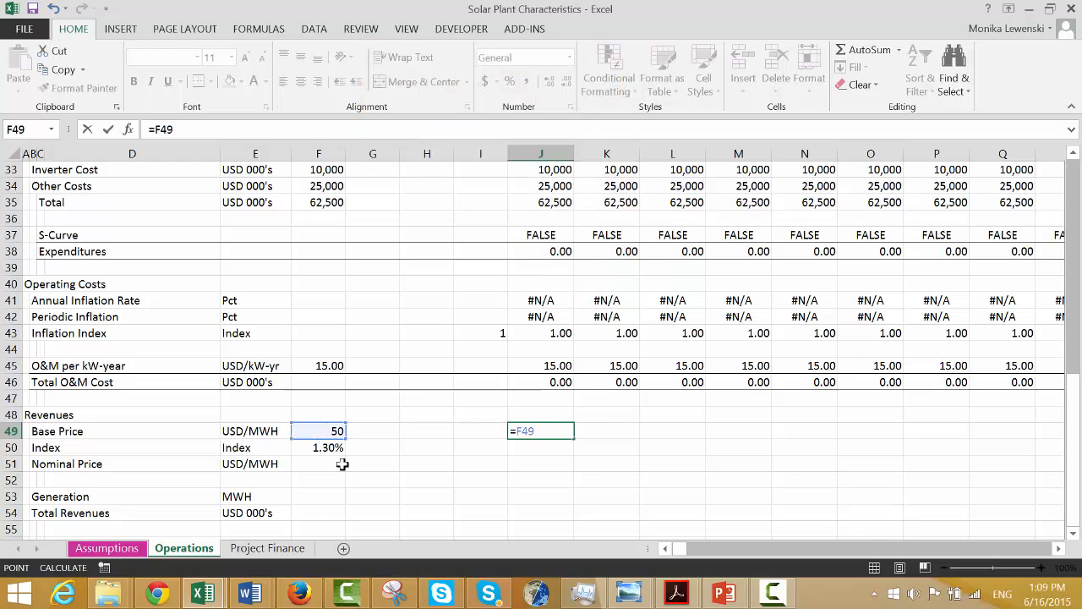
{"action": "key", "text": "F4"}
{"action": "key", "text": "Return"}
{"action": "key", "text": "Up"}
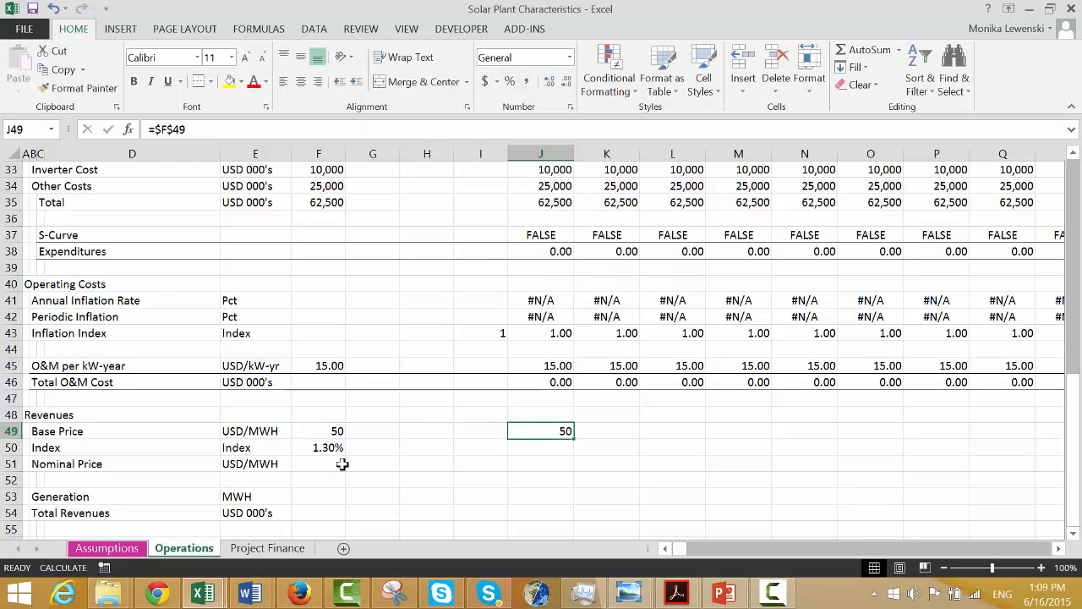
{"action": "key", "text": "ctrl+shift+r"}
Enter 1 in I50 as the starting value of the Revenues section's Index row.
{"action": "key", "text": "Down"}
{"action": "key", "text": "Left"}
{"action": "key", "text": "Right"}
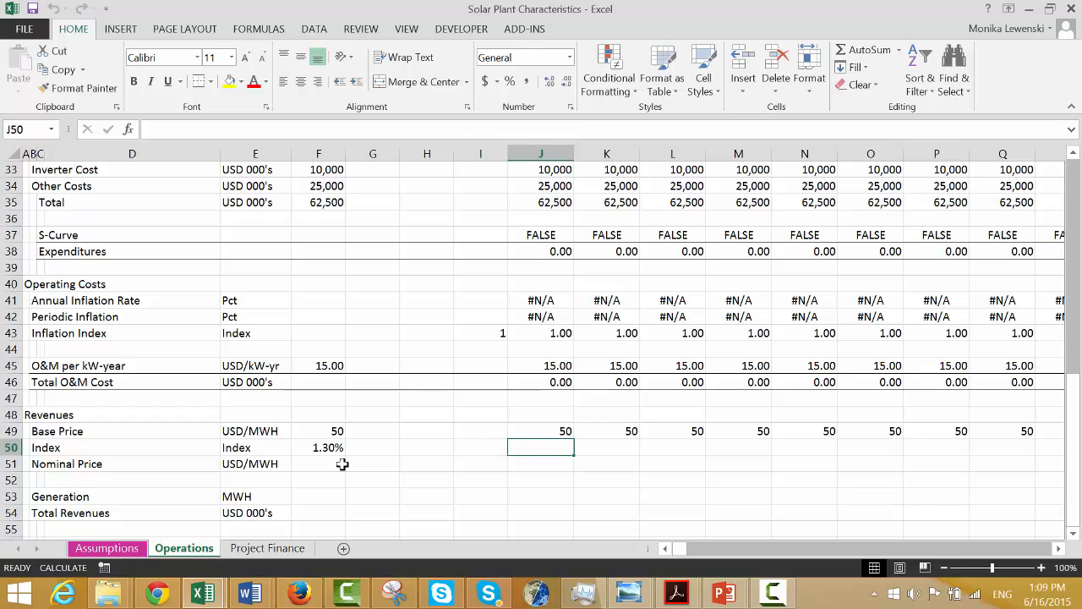
{"action": "key", "text": "Left"}
{"action": "type", "text": "1"}
{"action": "key", "text": "Right"}
{"action": "type", "text": "=(1"}
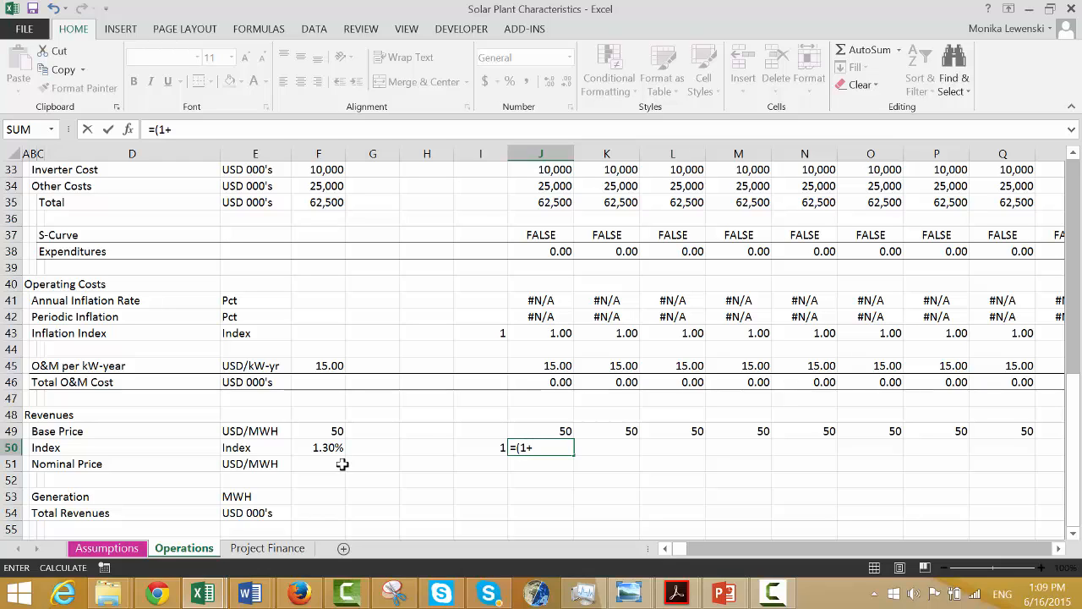
{"action": "type", "text": "+"}
{"action": "key", "text": "Left"}
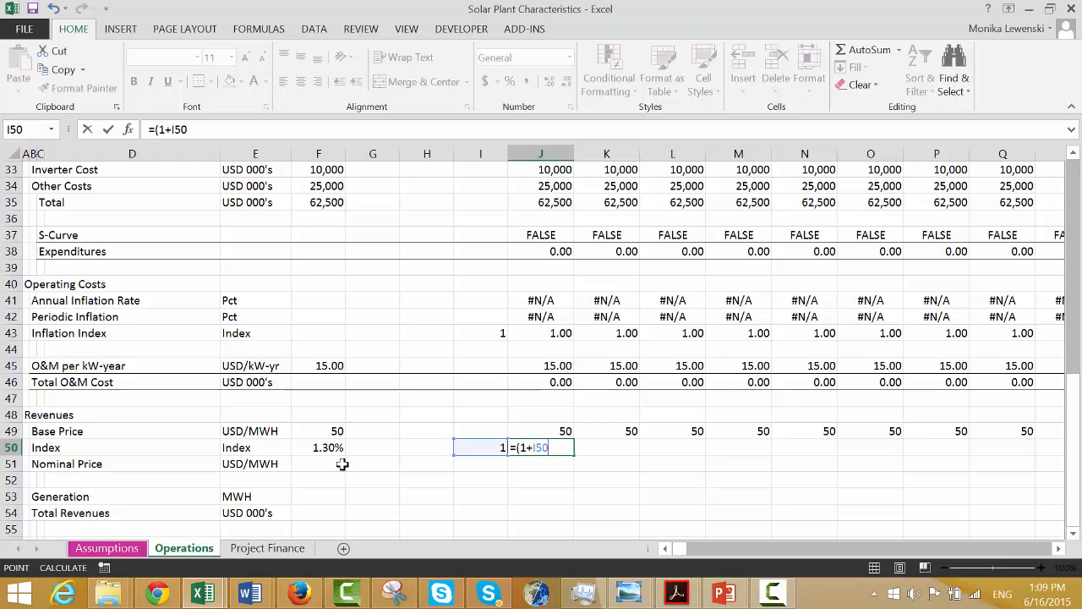
{"action": "key", "text": "Escape"}
{"action": "key", "text": "Left"}
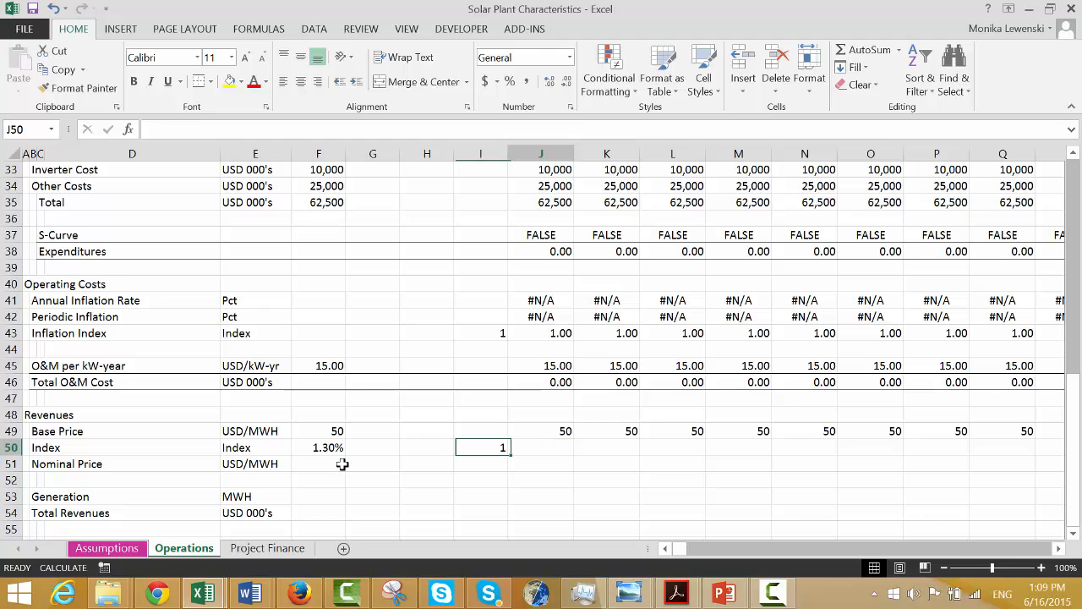
{"action": "key", "text": "Right"}
{"action": "type", "text": "=("}
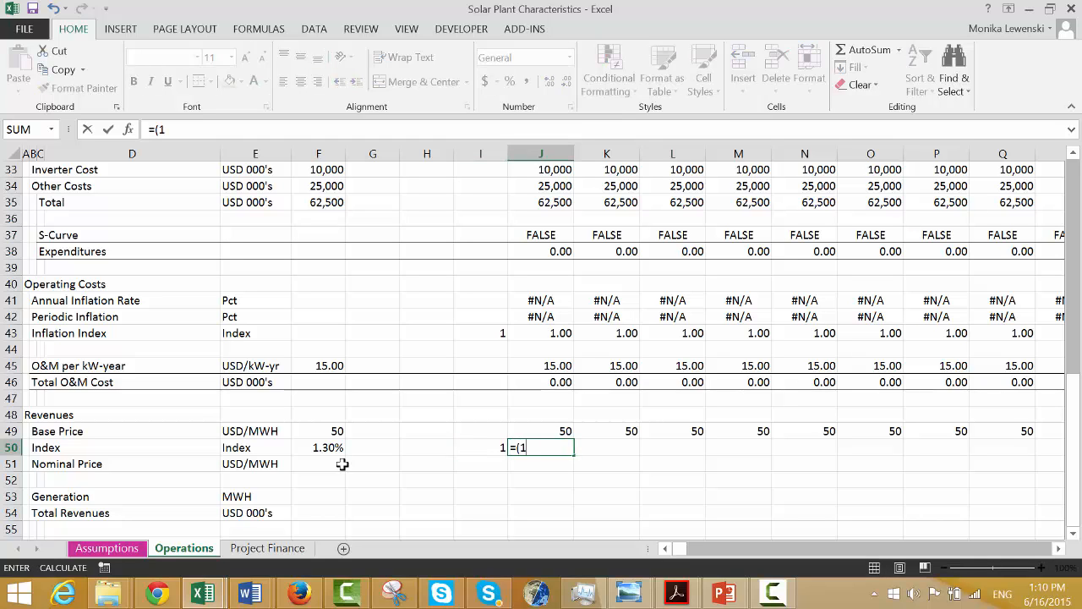
{"action": "key", "text": "BackSpace"}
{"action": "key", "text": "Left"}
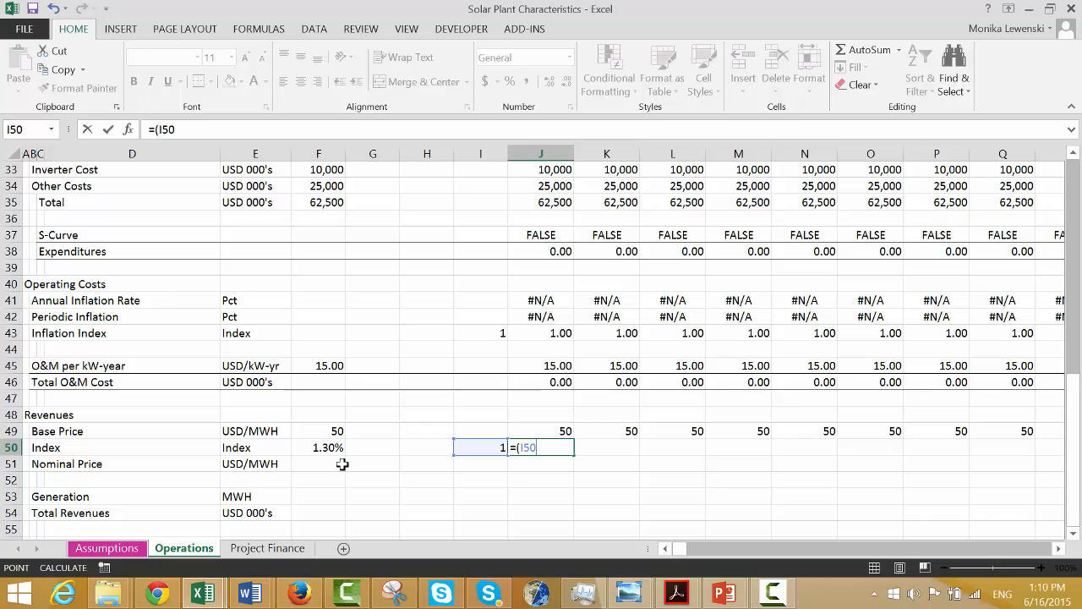
{"action": "key", "text": "Escape"}
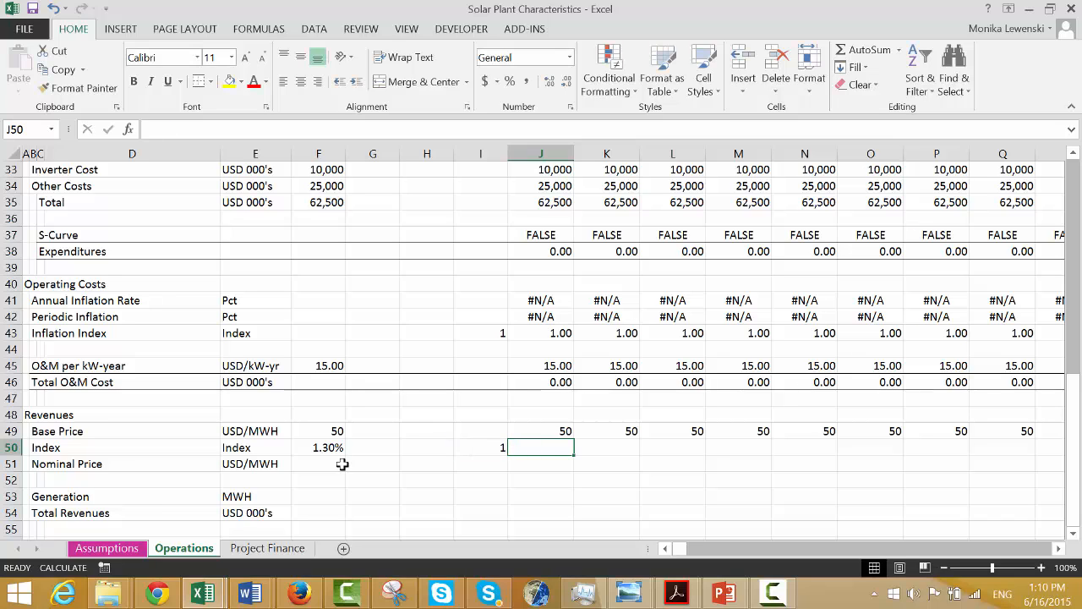
Enter the index formula =I50*(1+(1+$F$50)^(1/J4)-1) in J50 and format the cell as a number with two decimals.
{"action": "type", "text": "="}
{"action": "key", "text": "Left"}
{"action": "type", "text": "*"}
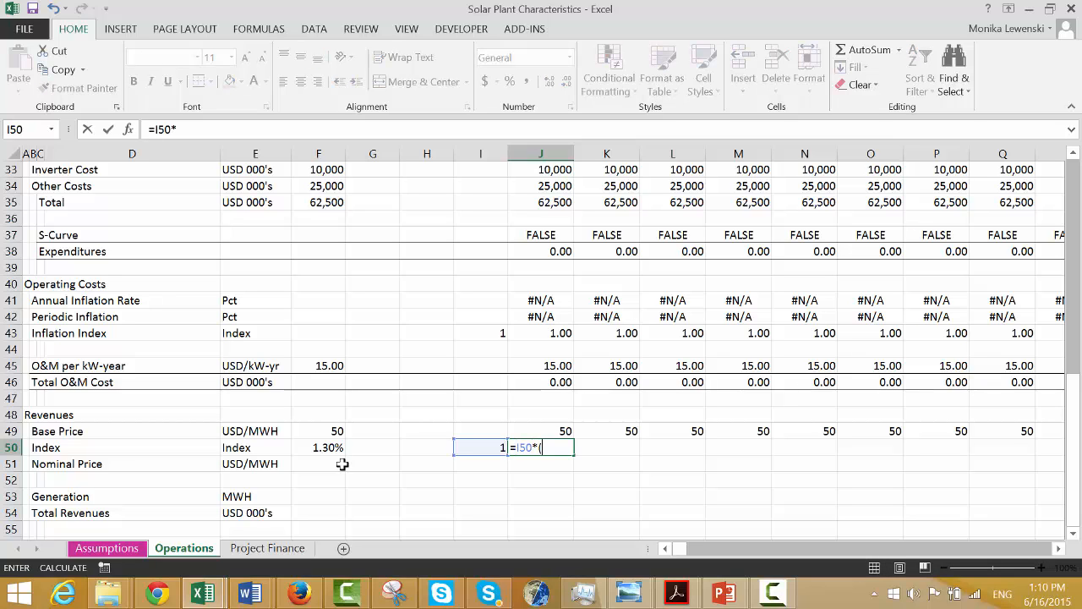
{"action": "type", "text": "(1+(1+"}
{"action": "key", "text": "Left"}
{"action": "key", "text": "Left"}
{"action": "key", "text": "Left"}
{"action": "key", "text": "Left"}
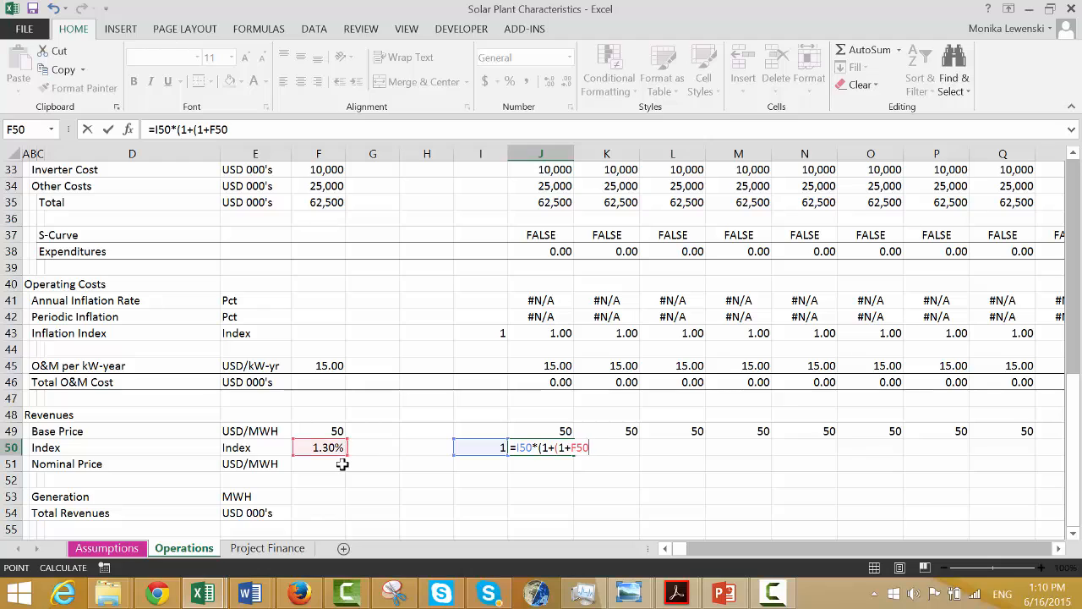
{"action": "key", "text": "F4"}
{"action": "type", "text": ")^"}
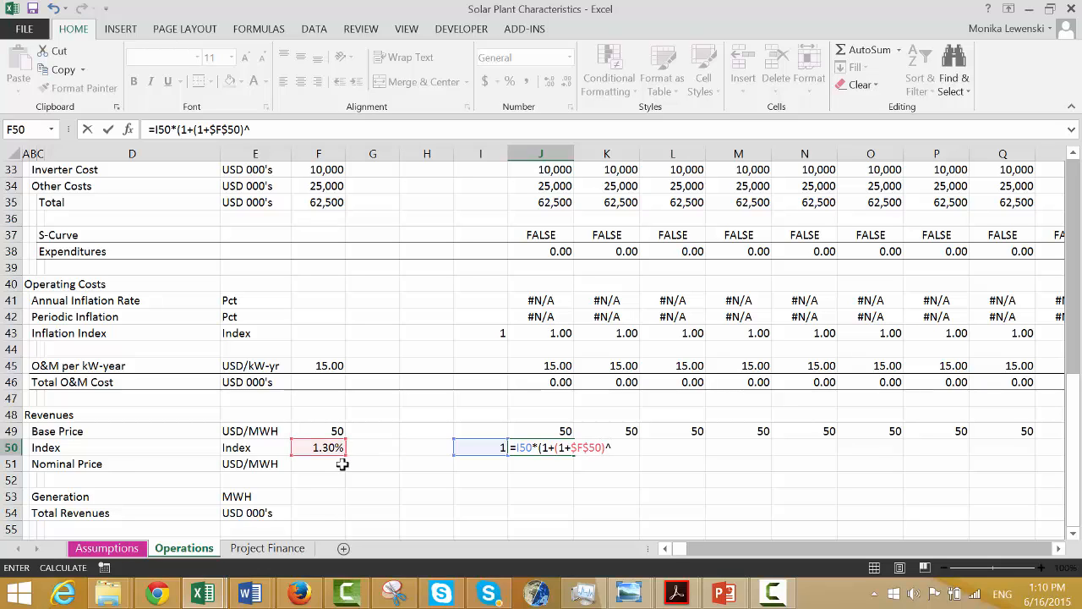
{"action": "type", "text": "(1/"}
{"action": "left_click", "coordinate": [539, 252]}
{"action": "key", "text": "ctrl+Up"}
{"action": "key", "text": "ctrl+Up"}
{"action": "key", "text": "ctrl+Up"}
{"action": "key", "text": "ctrl+Up"}
{"action": "key", "text": "ctrl+Up"}
{"action": "key", "text": "ctrl+Up"}
{"action": "key", "text": "ctrl+Up"}
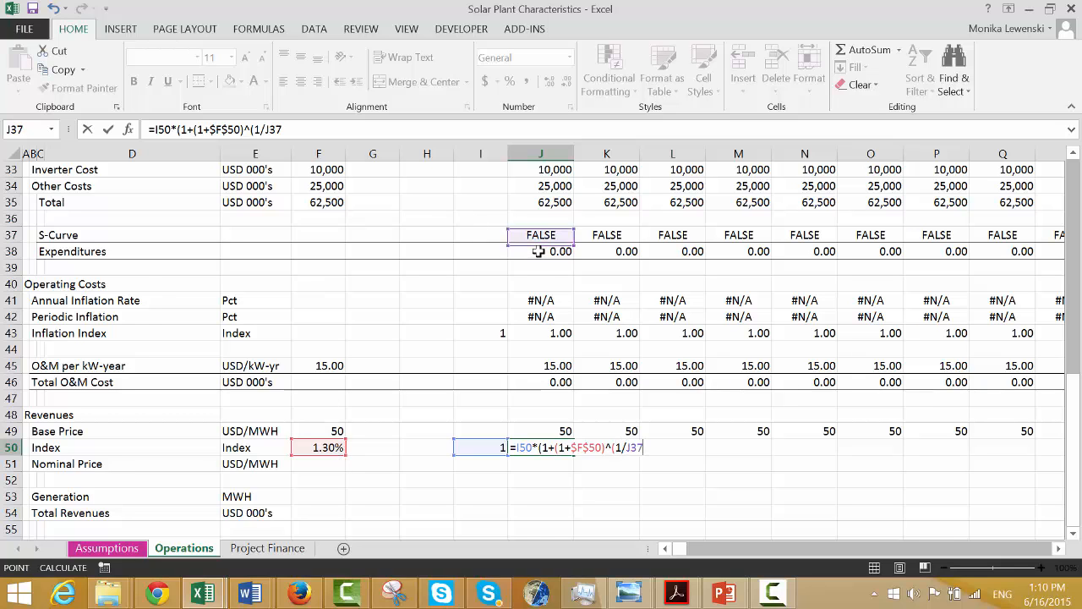
{"action": "key", "text": "Up"}
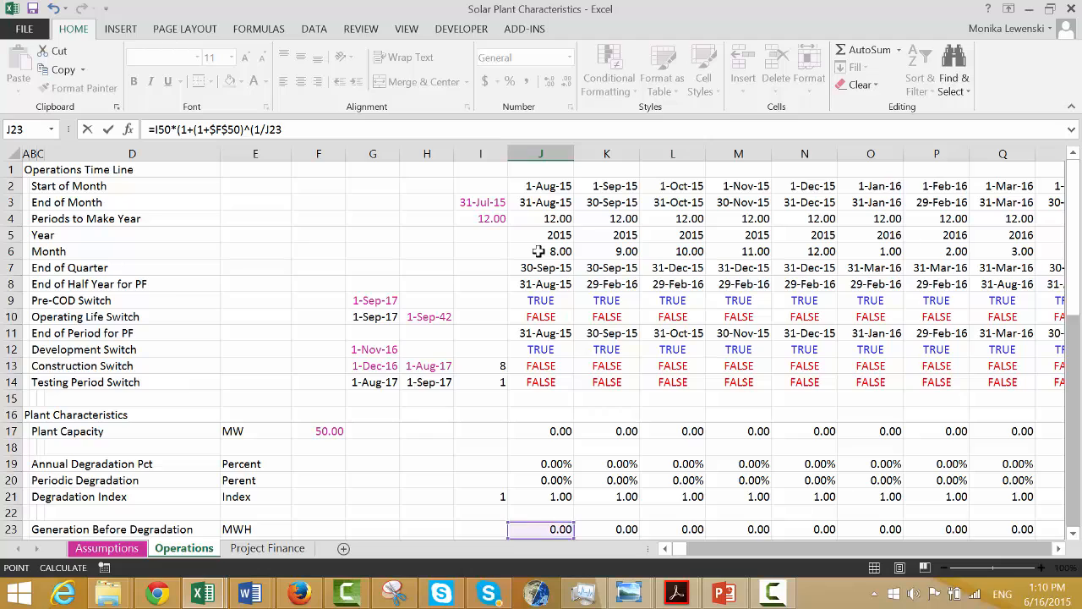
{"action": "key", "text": "Up"}
{"action": "key", "text": "Up"}
{"action": "key", "text": "Up"}
{"action": "key", "text": "Up"}
{"action": "key", "text": "Up"}
{"action": "key", "text": "Up"}
{"action": "key", "text": "Up"}
{"action": "key", "text": "Up"}
{"action": "key", "text": "Up"}
{"action": "key", "text": "Up"}
{"action": "key", "text": "Up"}
{"action": "key", "text": "Up"}
{"action": "key", "text": "Up"}
{"action": "key", "text": "Up"}
{"action": "key", "text": "Up"}
{"action": "key", "text": "Up"}
{"action": "key", "text": "Up"}
{"action": "key", "text": "Up"}
{"action": "key", "text": "Up"}
{"action": "key", "text": "Up"}
{"action": "key", "text": "Down"}
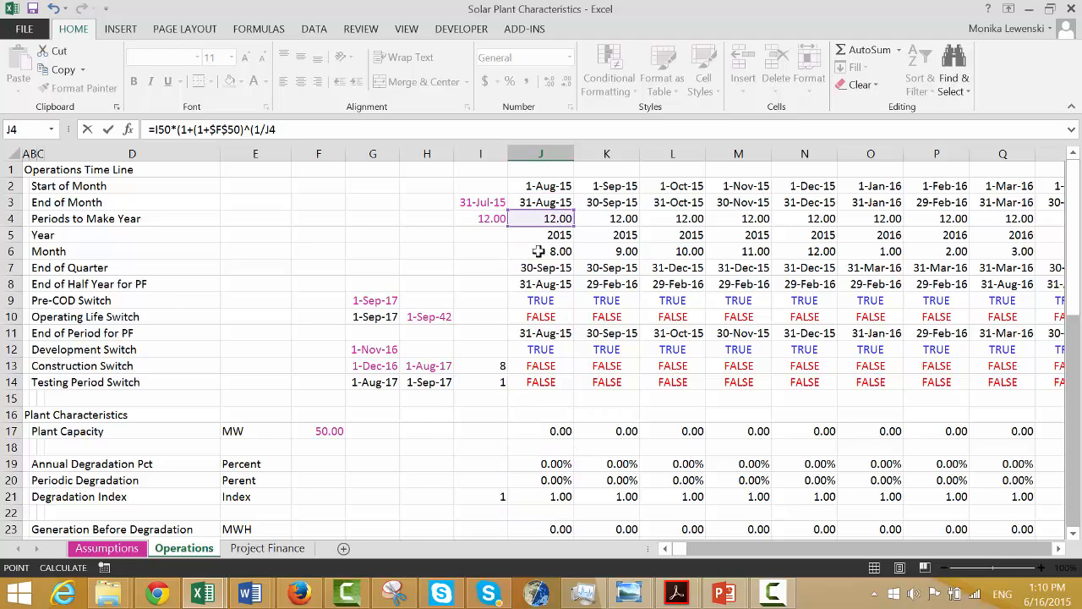
{"action": "type", "text": "-1"}
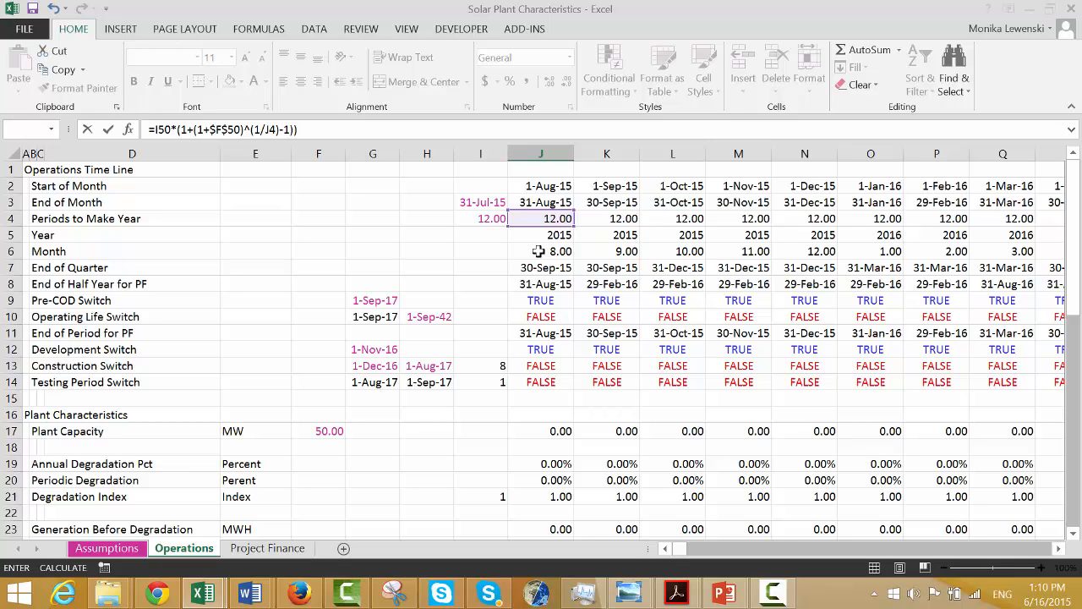
{"action": "key", "text": "Return"}
{"action": "key", "text": "Return"}
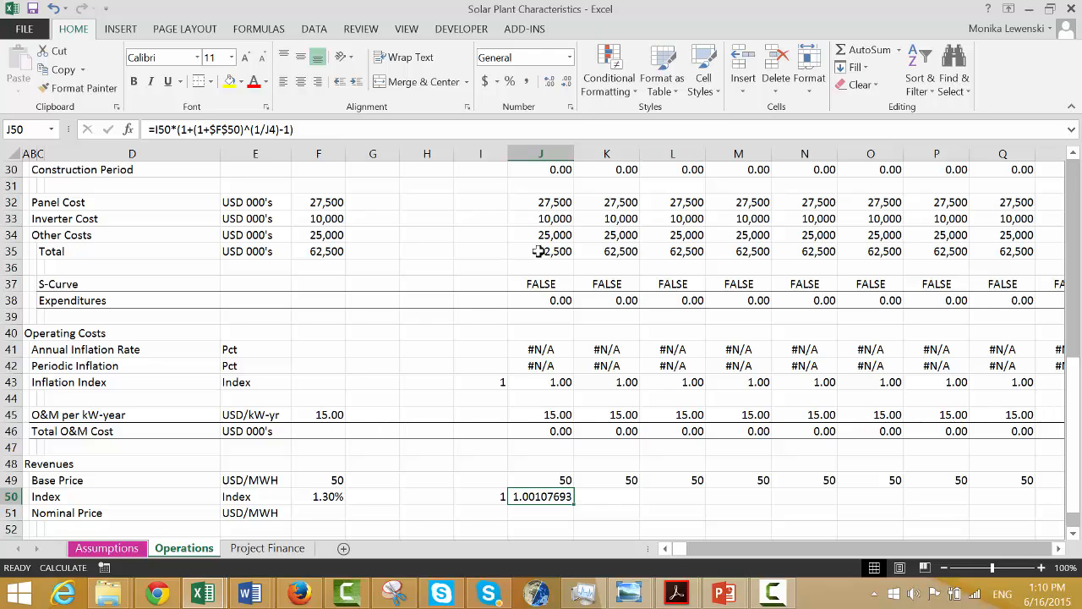
{"action": "key", "text": "ctrl+shift+1"}
Multiply the periodic growth in J50 by the Operating Life Switch, making the formula =I50*(1+((1+$F$50)^(1/J4)-1)*J10).
{"action": "key", "text": "F2"}
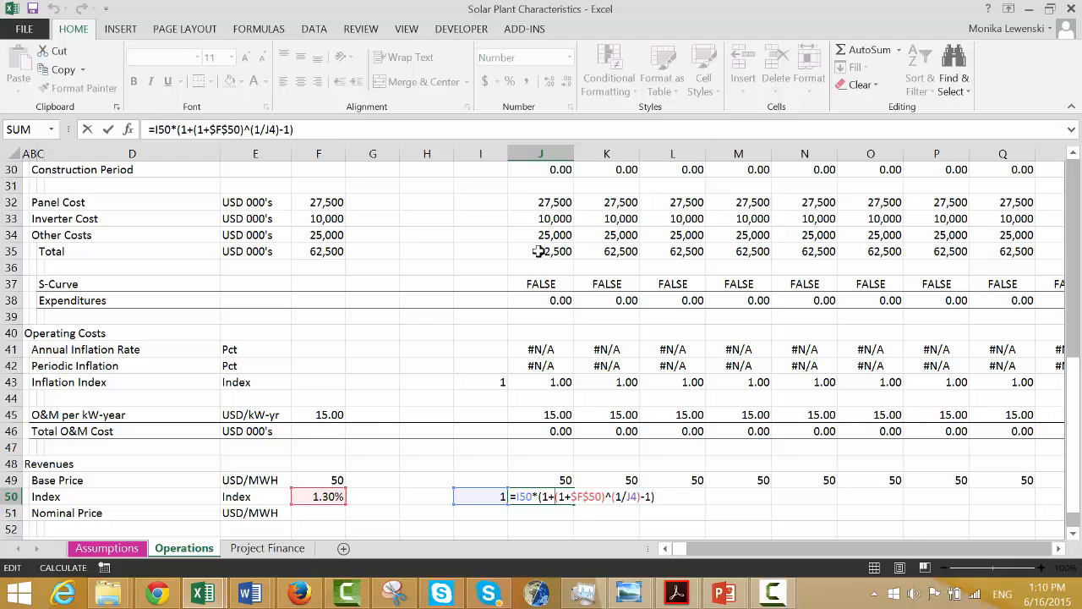
{"action": "type", "text": "("}
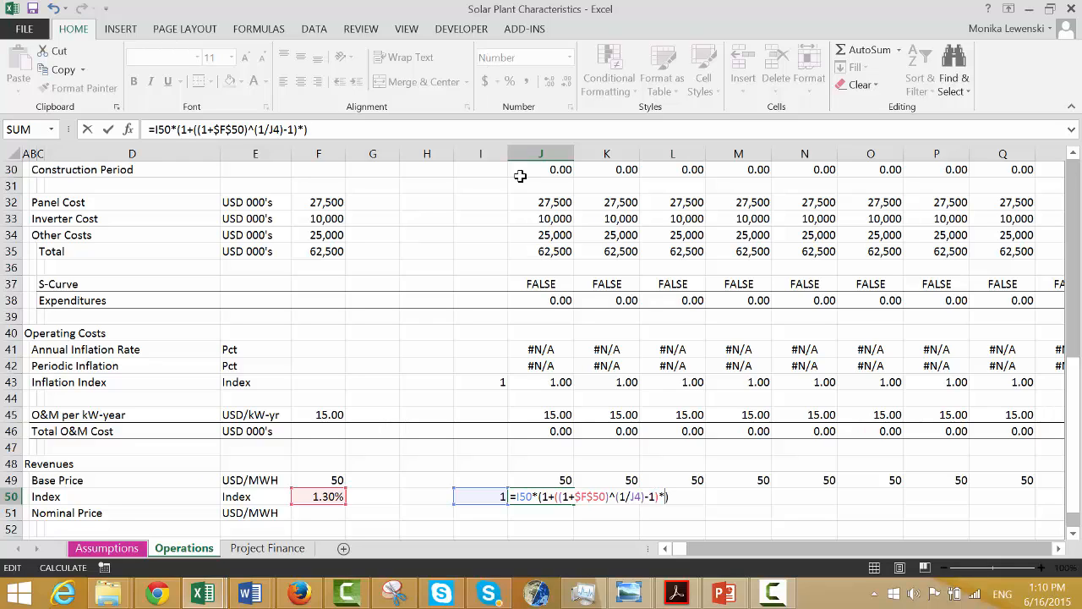
{"action": "left_click", "coordinate": [551, 262]}
{"action": "key", "text": "Up"}
{"action": "key", "text": "Up"}
{"action": "key", "text": "Up"}
{"action": "key", "text": "Up"}
{"action": "key", "text": "Up"}
{"action": "key", "text": "Up"}
{"action": "key", "text": "Up"}
{"action": "key", "text": "Up"}
{"action": "key", "text": "Up"}
{"action": "key", "text": "Up"}
{"action": "key", "text": "Up"}
{"action": "key", "text": "Up"}
{"action": "key", "text": "Up"}
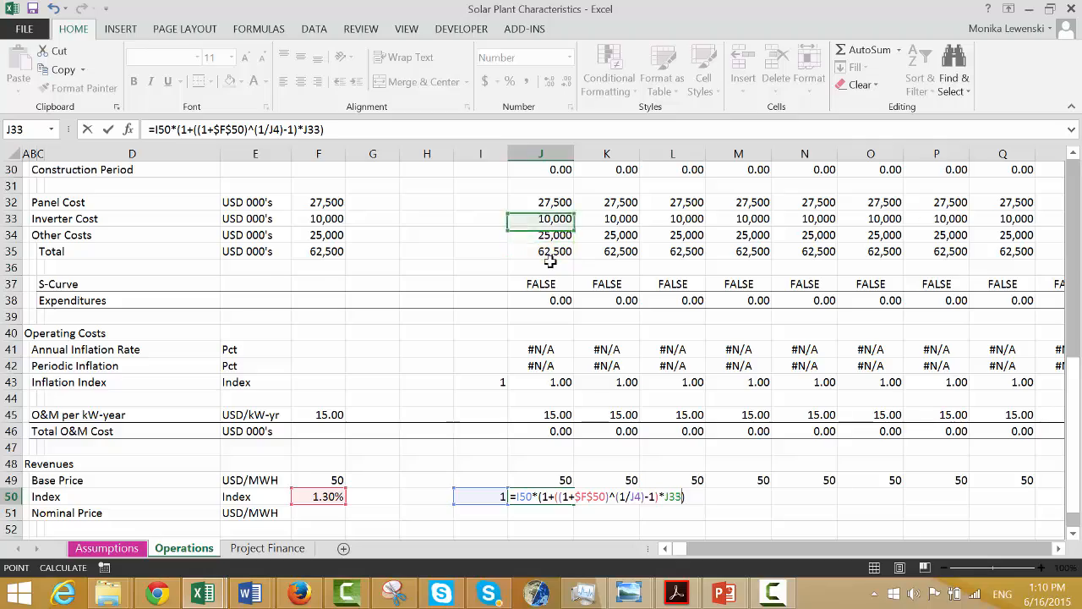
{"action": "key", "text": "Up"}
{"action": "key", "text": "Up"}
{"action": "key", "text": "Up"}
{"action": "key", "text": "Up"}
{"action": "key", "text": "Up"}
{"action": "key", "text": "Up"}
{"action": "key", "text": "Up"}
{"action": "key", "text": "Up"}
{"action": "key", "text": "Up"}
{"action": "key", "text": "Up"}
{"action": "key", "text": "Up"}
{"action": "key", "text": "Up"}
{"action": "key", "text": "Up"}
{"action": "key", "text": "Up"}
{"action": "key", "text": "Up"}
{"action": "key", "text": "Up"}
{"action": "key", "text": "Up"}
{"action": "key", "text": "Up"}
{"action": "key", "text": "Up"}
{"action": "key", "text": "Up"}
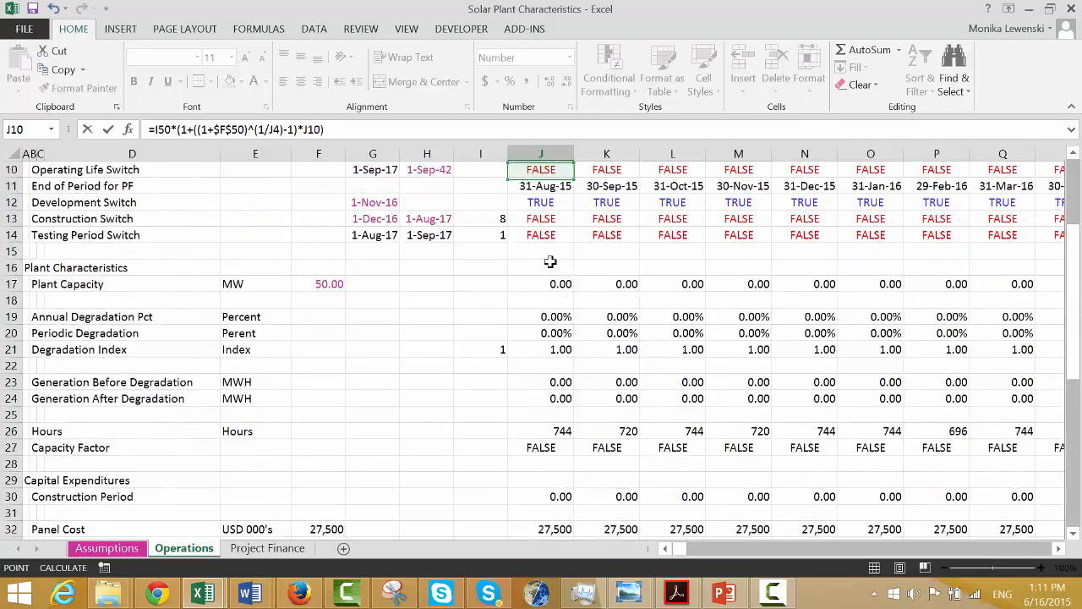
{"action": "key", "text": "Down"}
{"action": "key", "text": "Down"}
{"action": "key", "text": "Down"}
{"action": "key", "text": "Down"}
{"action": "key", "text": "Down"}
{"action": "key", "text": "Down"}
{"action": "key", "text": "Down"}
{"action": "key", "text": "Down"}
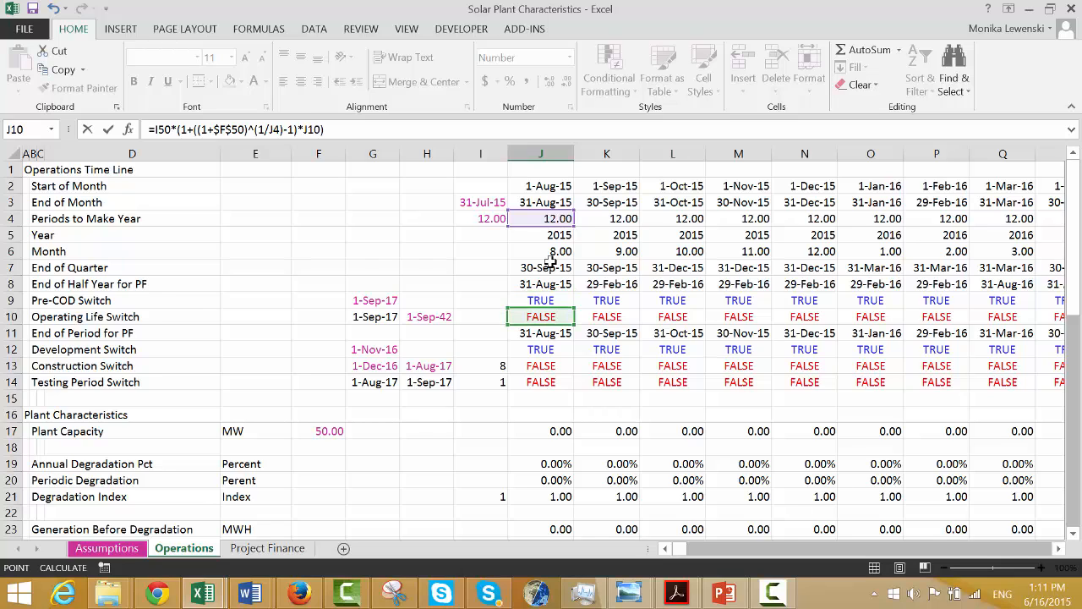
{"action": "key", "text": "Down"}
{"action": "key", "text": "Down"}
{"action": "key", "text": "Down"}
{"action": "key", "text": "Up"}
{"action": "key", "text": "Up"}
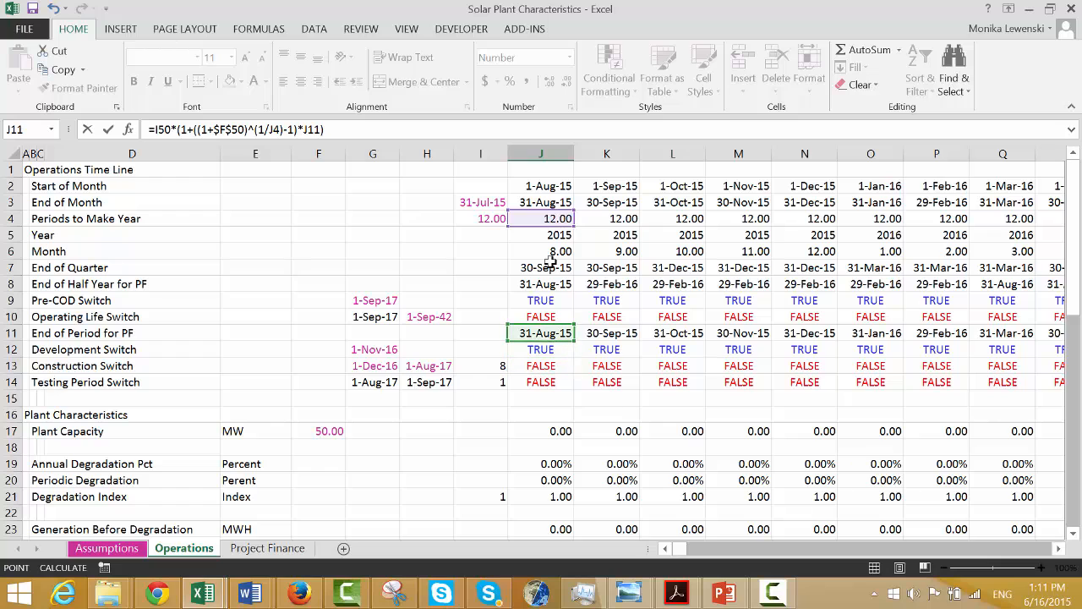
{"action": "key", "text": "Up"}
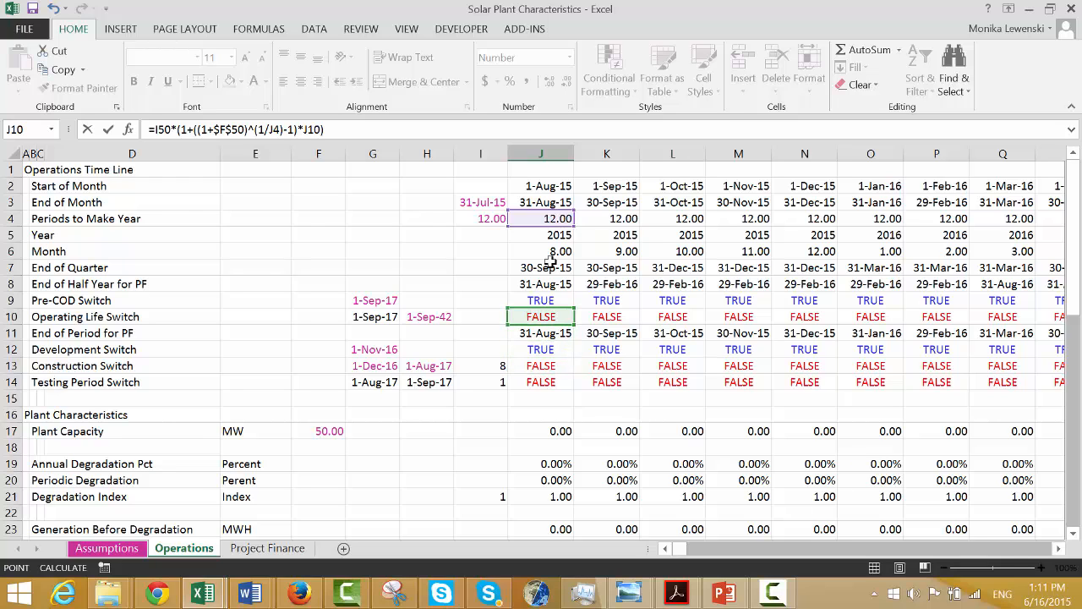
{"action": "key", "text": "Return"}
{"action": "key", "text": "Up"}
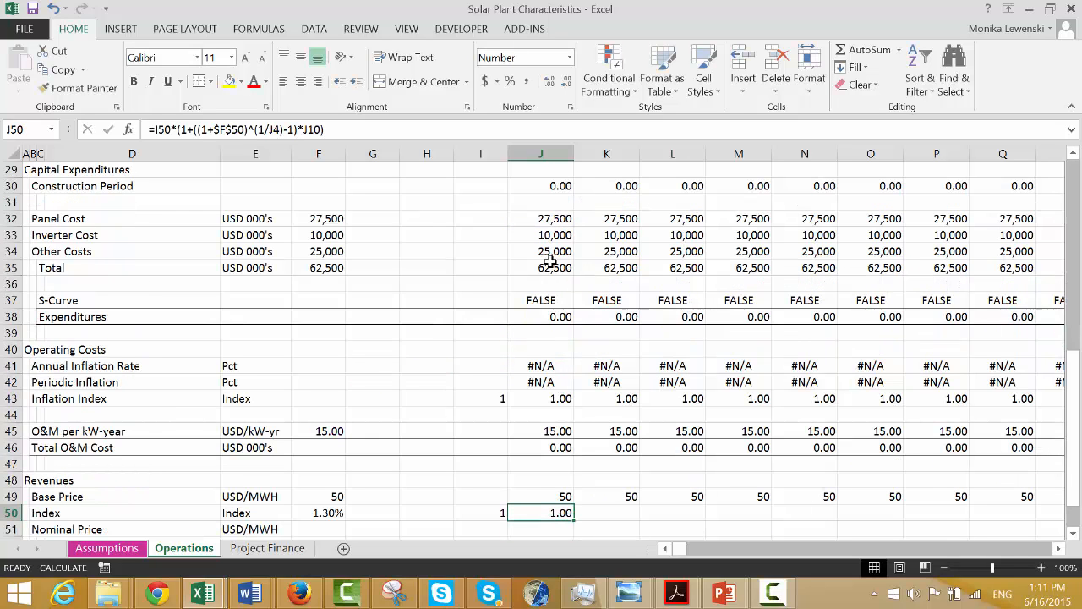
Fill the J50 index formula across the timeline and recalculate the workbook.
{"action": "key", "text": "ctrl+shift+r"}
{"action": "key", "text": "Right"}
{"action": "key", "text": "Right"}
{"action": "key", "text": "Right"}
{"action": "key", "text": "Right"}
{"action": "key", "text": "Right"}
{"action": "key", "text": "Right"}
{"action": "key", "text": "Right"}
{"action": "key", "text": "Right"}
{"action": "key", "text": "Right"}
{"action": "key", "text": "Right"}
{"action": "key", "text": "Right"}
{"action": "key", "text": "Right"}
{"action": "key", "text": "Right"}
{"action": "key", "text": "Right"}
{"action": "key", "text": "Right"}
{"action": "key", "text": "Right"}
{"action": "key", "text": "Right"}
{"action": "key", "text": "Right"}
{"action": "key", "text": "Right"}
{"action": "key", "text": "Right"}
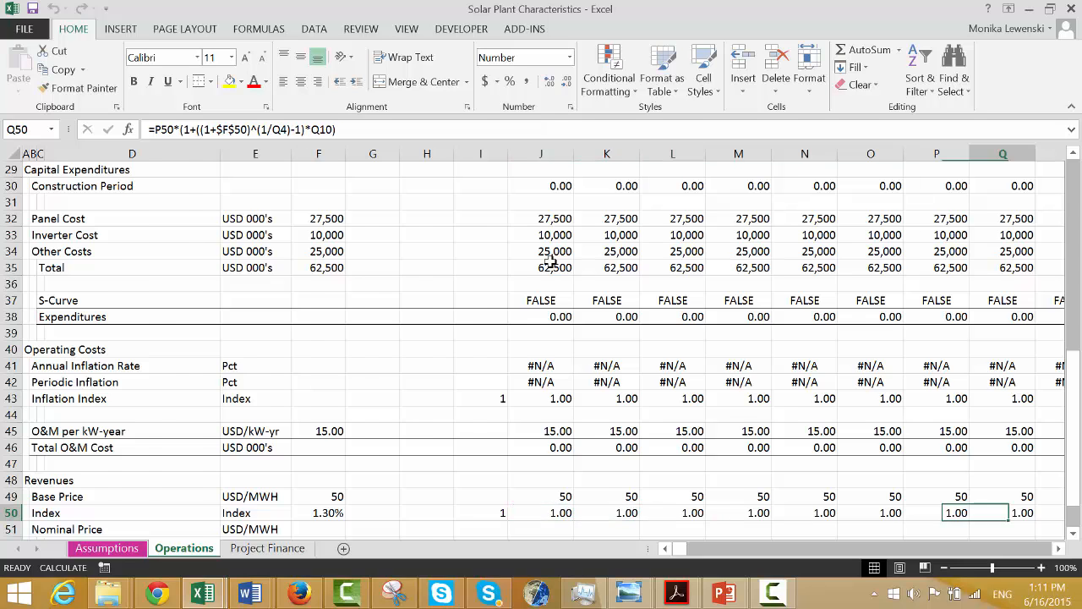
{"action": "key", "text": "Left"}
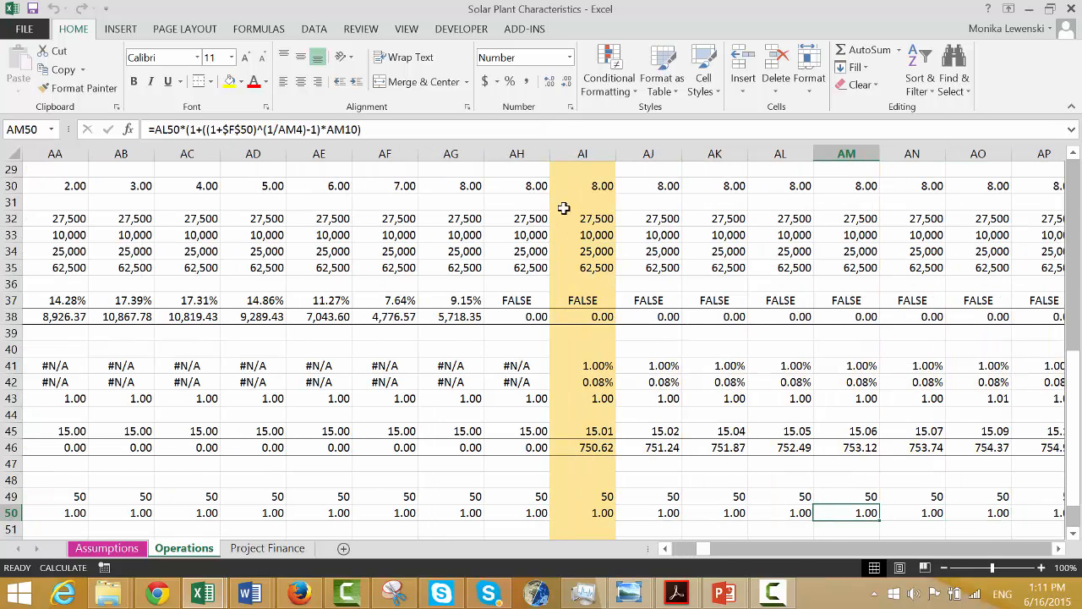
{"action": "left_click", "coordinate": [280, 31]}
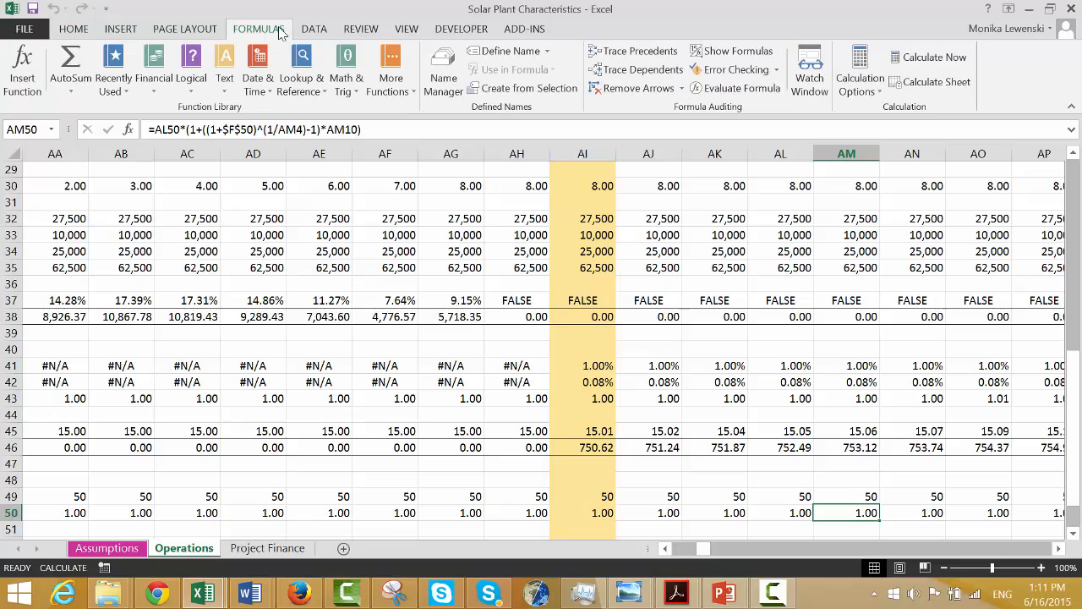
{"action": "left_click", "coordinate": [910, 58]}
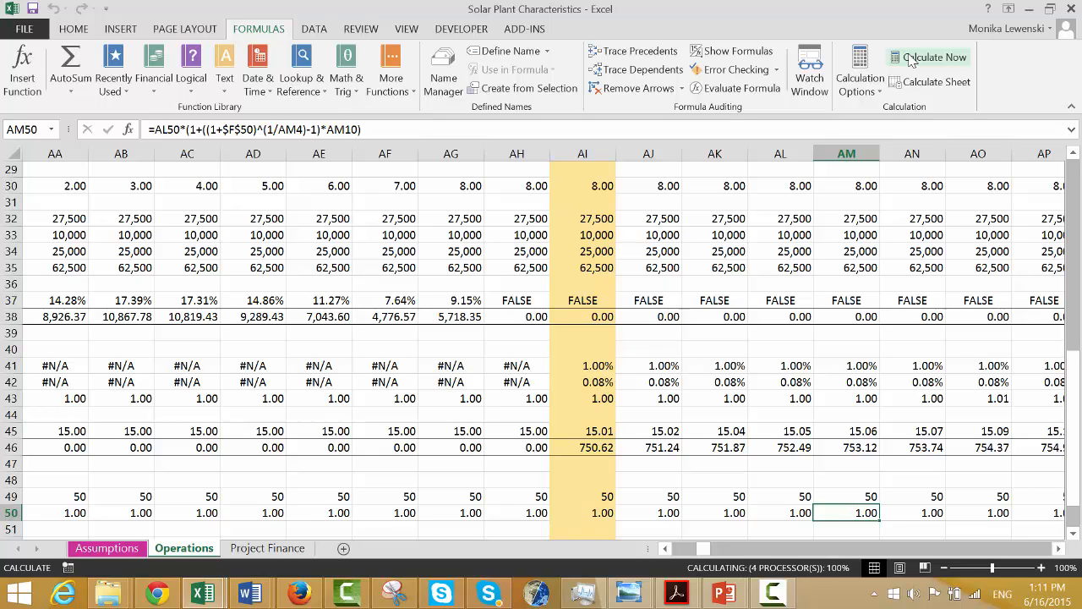
Examine the recalculated Index values along row 50 around and after the start of operations.
{"action": "key", "text": "Left"}
{"action": "key", "text": "Left"}
{"action": "key", "text": "Left"}
{"action": "key", "text": "Left"}
{"action": "key", "text": "Right"}
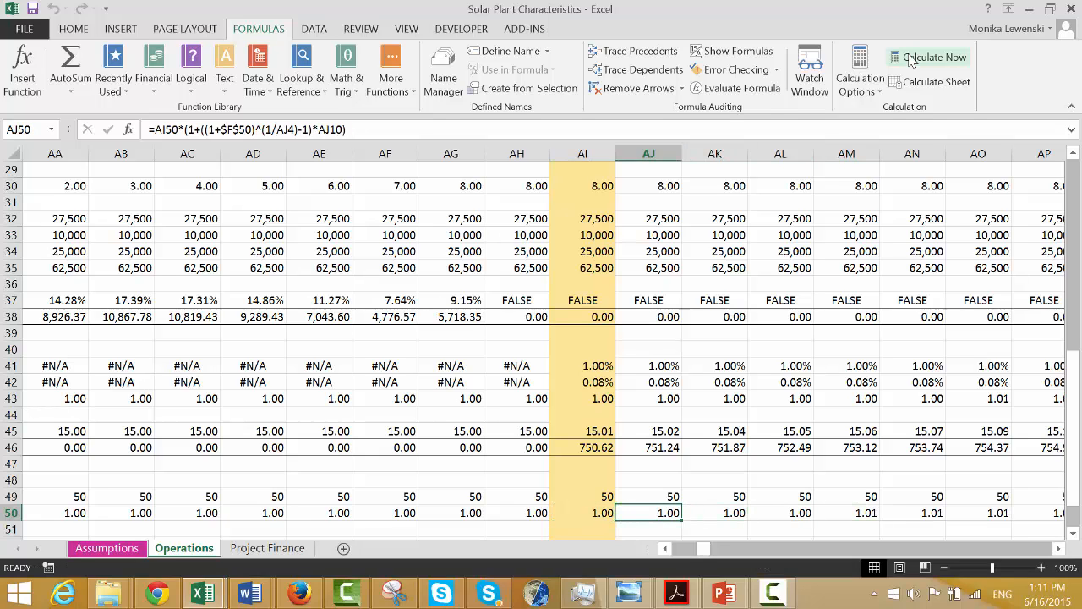
{"action": "key", "text": "Left"}
{"action": "key", "text": "Right"}
{"action": "key", "text": "Right"}
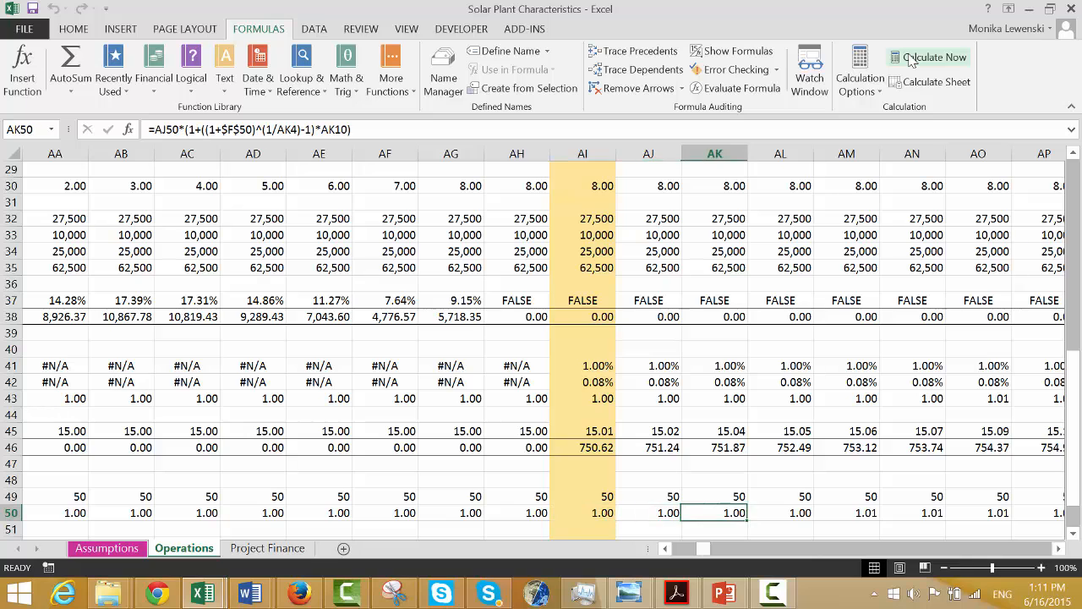
{"action": "key", "text": "Left"}
{"action": "key", "text": "Left"}
{"action": "key", "text": "Right"}
{"action": "key", "text": "Right"}
{"action": "key", "text": "Right"}
{"action": "key", "text": "Right"}
{"action": "key", "text": "Right"}
{"action": "key", "text": "Right"}
{"action": "key", "text": "Right"}
{"action": "key", "text": "Right"}
{"action": "key", "text": "Right"}
{"action": "key", "text": "Right"}
{"action": "key", "text": "Right"}
{"action": "key", "text": "Right"}
{"action": "key", "text": "Right"}
{"action": "key", "text": "Right"}
{"action": "key", "text": "Right"}
{"action": "key", "text": "Right"}
{"action": "key", "text": "Right"}
{"action": "key", "text": "Right"}
{"action": "key", "text": "Right"}
{"action": "key", "text": "Right"}
{"action": "key", "text": "Right"}
{"action": "key", "text": "Right"}
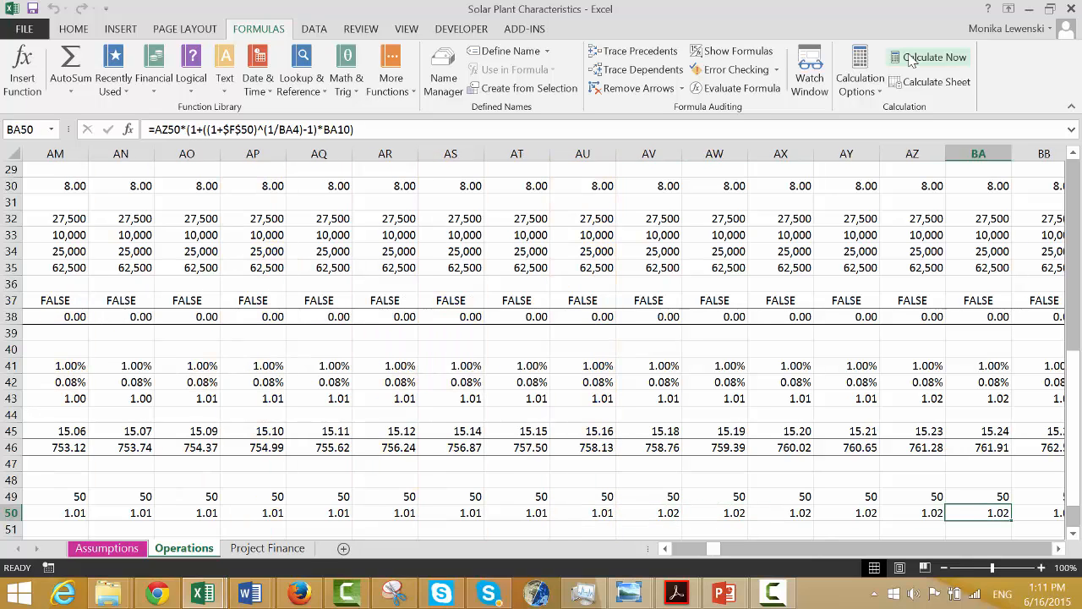
{"action": "key", "text": "Left"}
{"action": "key", "text": "Left"}
{"action": "key", "text": "Left"}
{"action": "key", "text": "Left"}
{"action": "key", "text": "Left"}
{"action": "key", "text": "Left"}
{"action": "key", "text": "Left"}
{"action": "key", "text": "Left"}
{"action": "key", "text": "Left"}
{"action": "key", "text": "Left"}
{"action": "key", "text": "Left"}
{"action": "key", "text": "Left"}
{"action": "key", "text": "Left"}
{"action": "key", "text": "Left"}
{"action": "key", "text": "Left"}
{"action": "key", "text": "Left"}
{"action": "key", "text": "Left"}
{"action": "key", "text": "Left"}
{"action": "key", "text": "Left"}
{"action": "key", "text": "Left"}
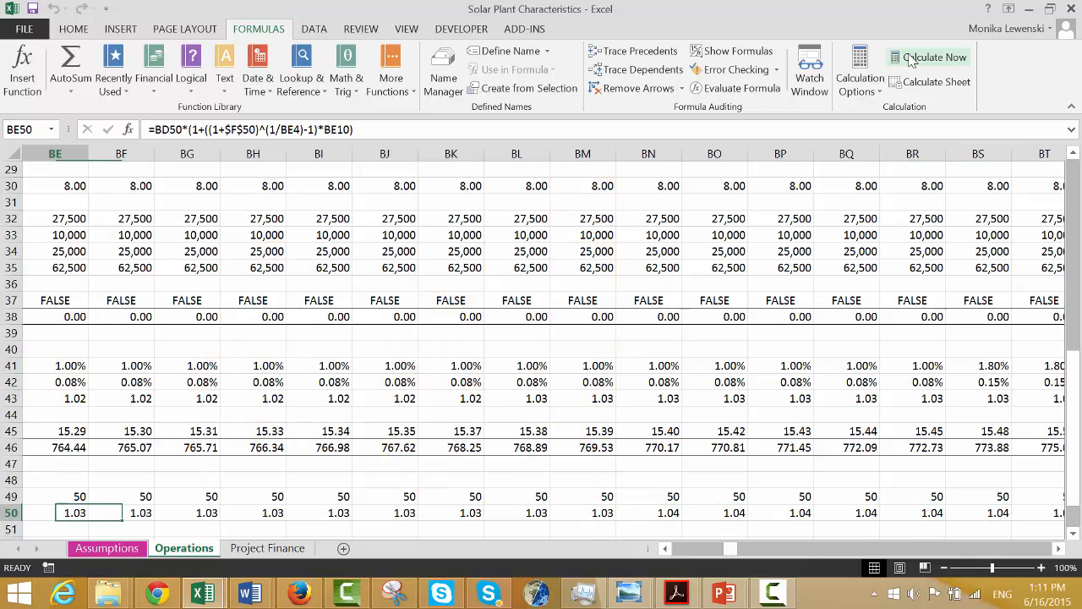
{"action": "key", "text": "ctrl+Left"}
{"action": "key", "text": "Right"}
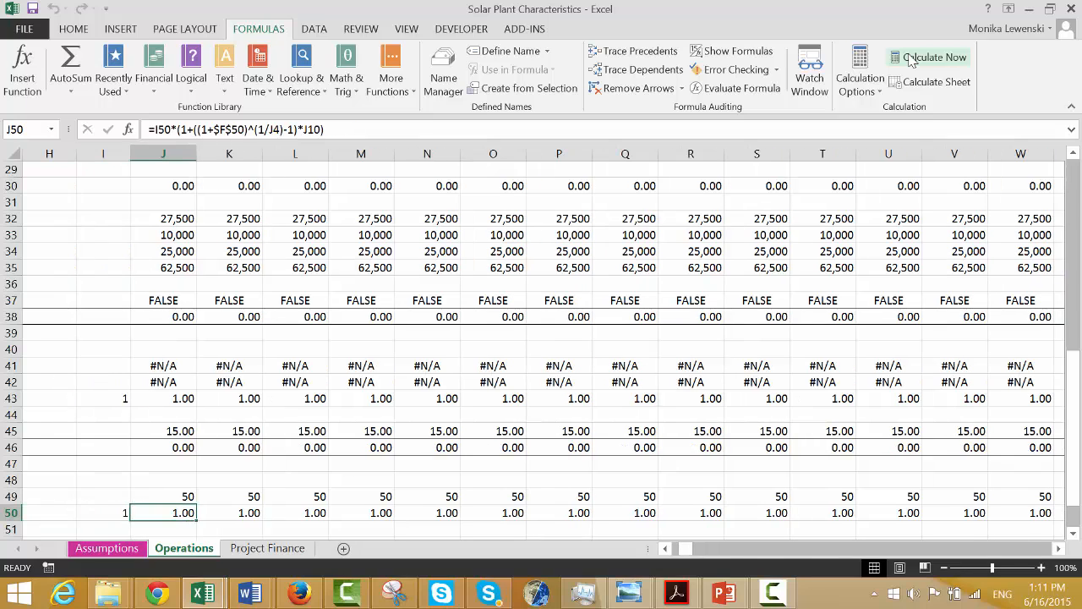
{"action": "key", "text": "shift+Right"}
{"action": "key", "text": "ctrl+q"}
{"action": "key", "text": "Left"}
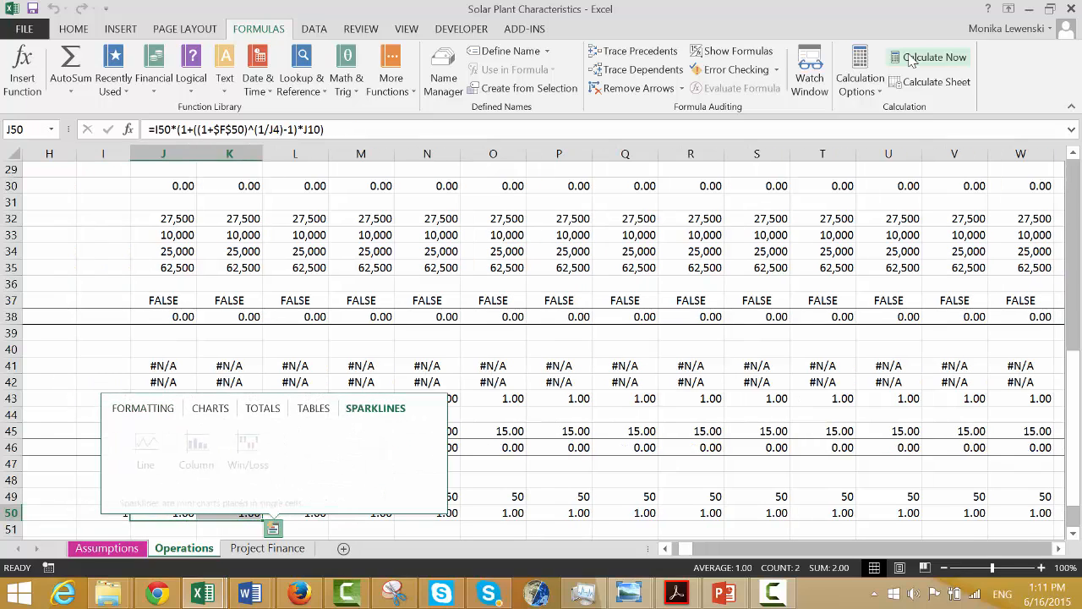
{"action": "key", "text": "Escape"}
{"action": "key", "text": "Left"}
{"action": "key", "text": "Right"}
Format the Revenues Index row from J50 to the end of the timeline with four decimals.
{"action": "key", "text": "ctrl+shift+Right"}
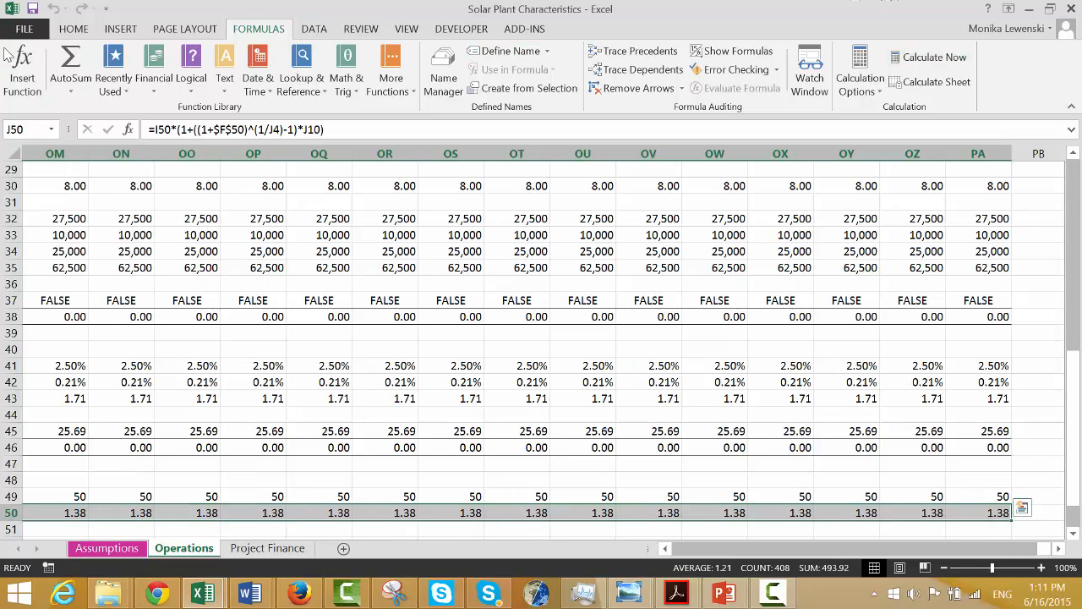
{"action": "left_click", "coordinate": [73, 30]}
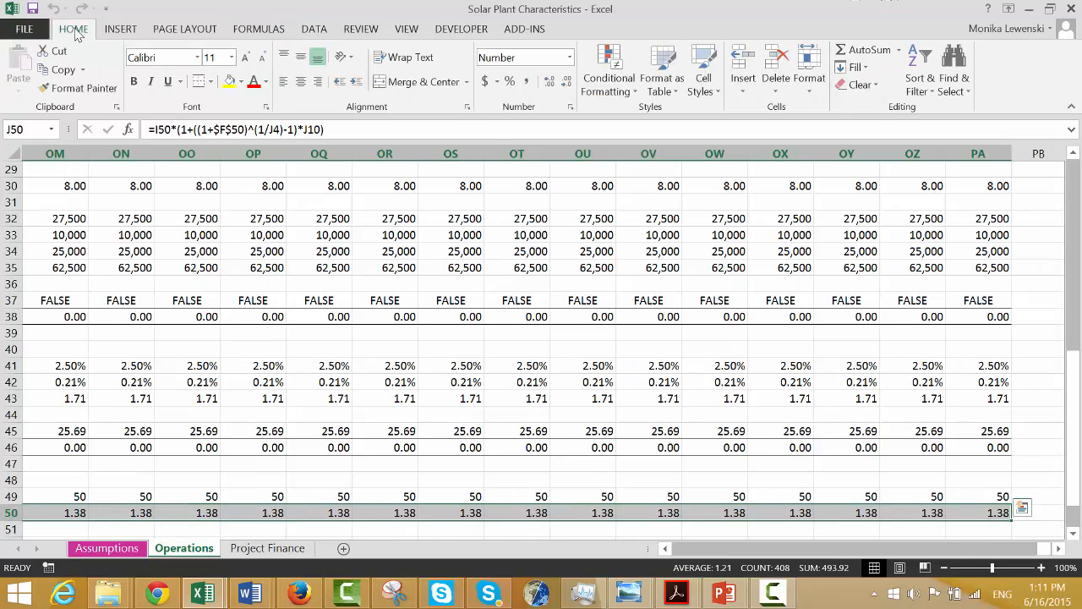
{"action": "left_click", "coordinate": [549, 84]}
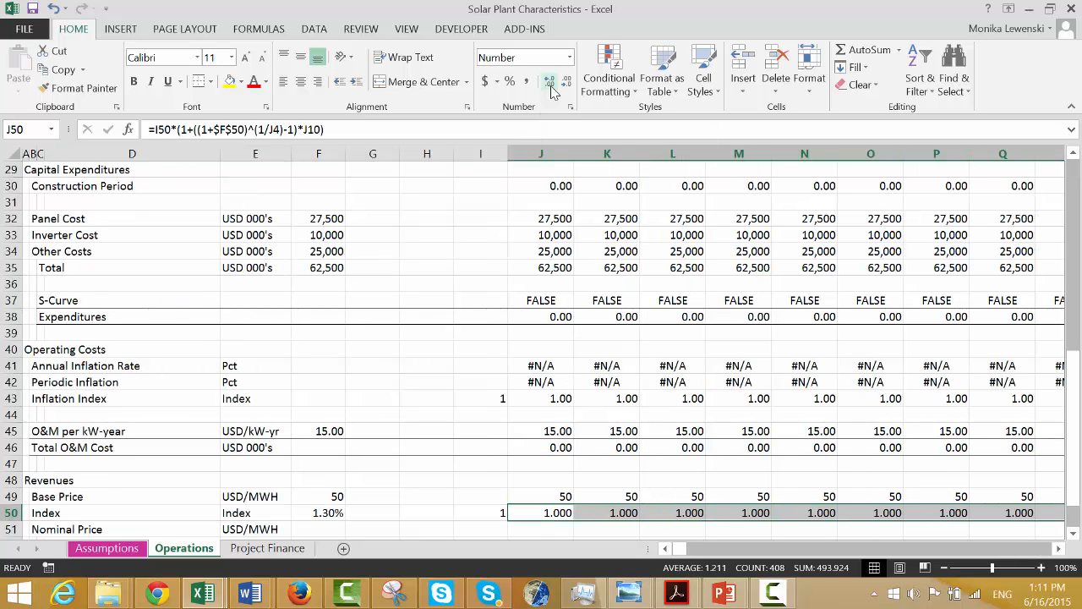
{"action": "left_click", "coordinate": [549, 85]}
Examine the four-decimal Index values along row 50 around the first operating month in column AI.
{"action": "key", "text": "Right"}
{"action": "key", "text": "Right"}
{"action": "key", "text": "Right"}
{"action": "key", "text": "Right"}
{"action": "key", "text": "Right"}
{"action": "key", "text": "Right"}
{"action": "key", "text": "Right"}
{"action": "key", "text": "Right"}
{"action": "key", "text": "Right"}
{"action": "key", "text": "Right"}
{"action": "key", "text": "Right"}
{"action": "key", "text": "Right"}
{"action": "key", "text": "Right"}
{"action": "key", "text": "Right"}
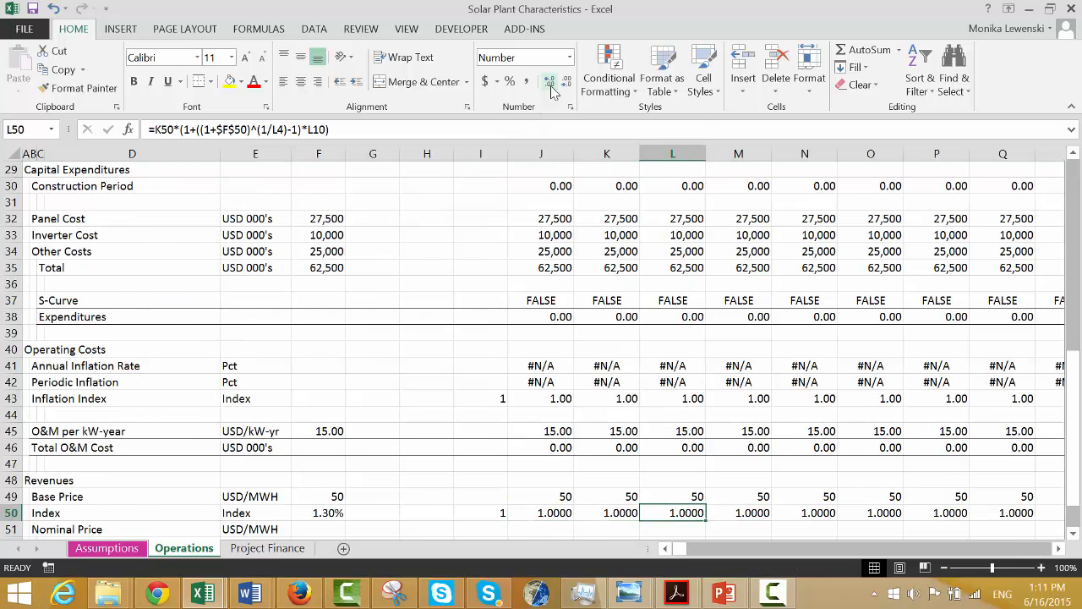
{"action": "key", "text": "Right"}
{"action": "key", "text": "Right"}
{"action": "key", "text": "Right"}
{"action": "key", "text": "Right"}
{"action": "key", "text": "Right"}
{"action": "key", "text": "Right"}
{"action": "key", "text": "Right"}
{"action": "key", "text": "Right"}
{"action": "key", "text": "Right"}
{"action": "key", "text": "Right"}
{"action": "key", "text": "Right"}
{"action": "key", "text": "Right"}
{"action": "key", "text": "Right"}
{"action": "key", "text": "Right"}
{"action": "key", "text": "Right"}
{"action": "key", "text": "Right"}
{"action": "key", "text": "Right"}
{"action": "key", "text": "Right"}
{"action": "key", "text": "Left"}
{"action": "key", "text": "Left"}
{"action": "key", "text": "Left"}
{"action": "key", "text": "Left"}
{"action": "key", "text": "Left"}
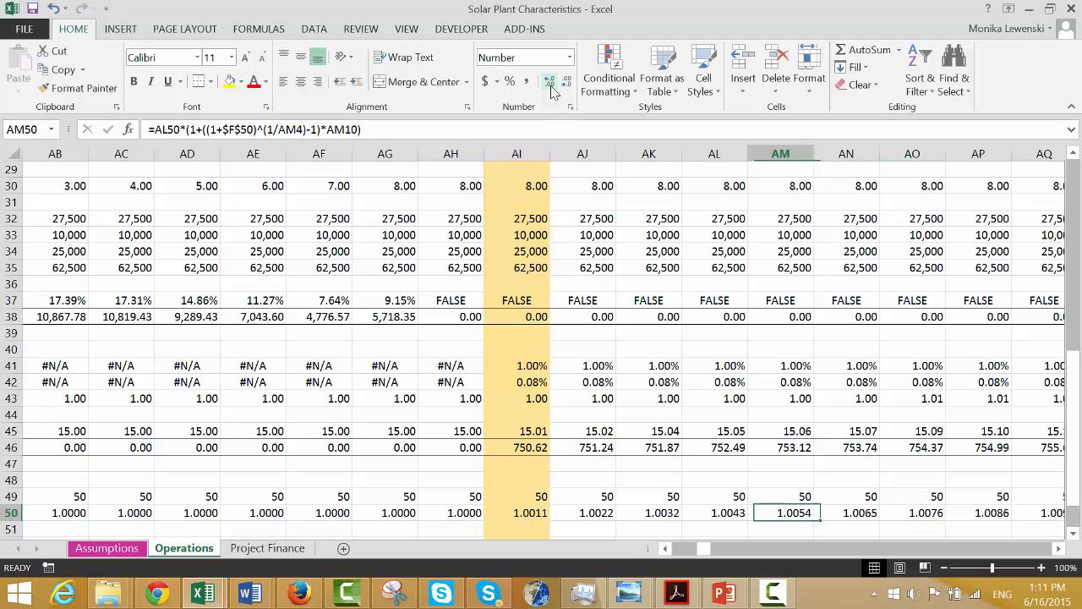
{"action": "key", "text": "Left"}
{"action": "key", "text": "Left"}
{"action": "key", "text": "Down"}
{"action": "key", "text": "Down"}
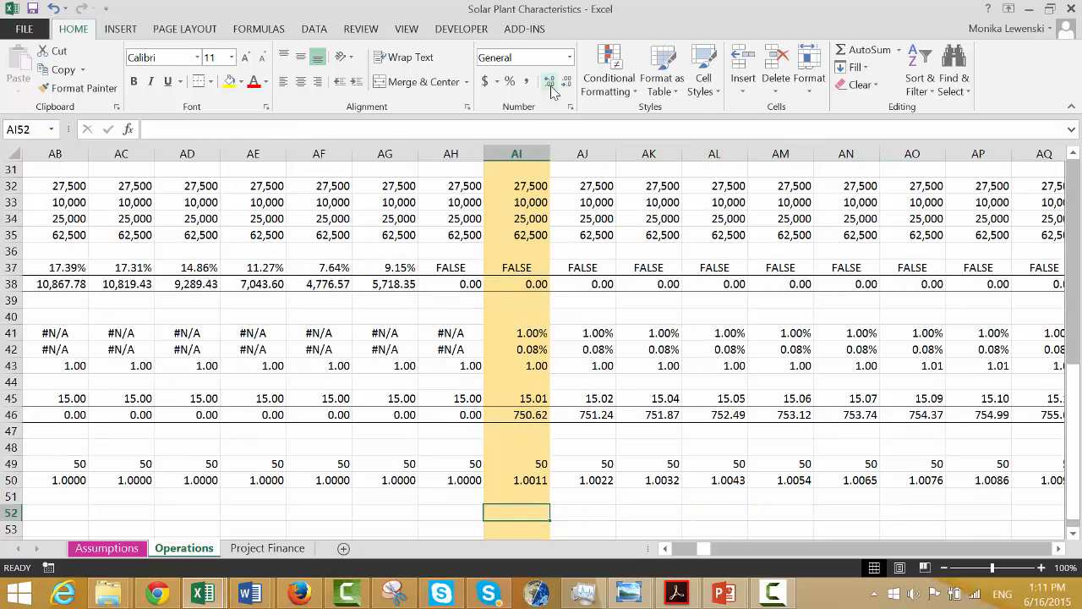
Format the Base Price row from J49 to the end of the timeline with two decimals.
{"action": "key", "text": "Up"}
{"action": "key", "text": "Left"}
{"action": "key", "text": "ctrl+Left"}
{"action": "key", "text": "Right"}
{"action": "key", "text": "Right"}
{"action": "key", "text": "Right"}
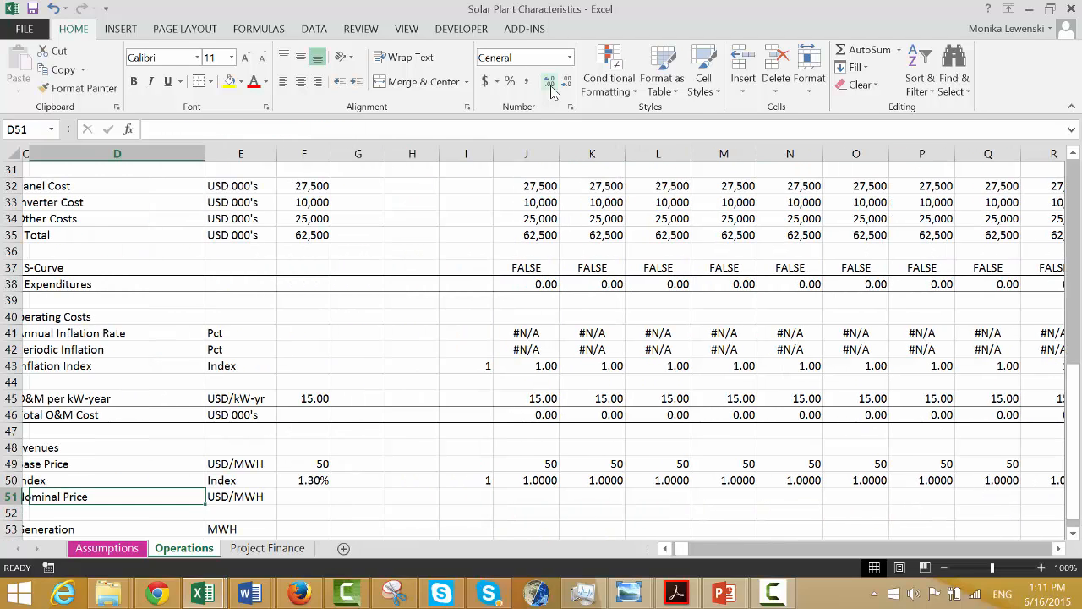
{"action": "key", "text": "Right"}
{"action": "key", "text": "Right"}
{"action": "key", "text": "Up"}
{"action": "key", "text": "Up"}
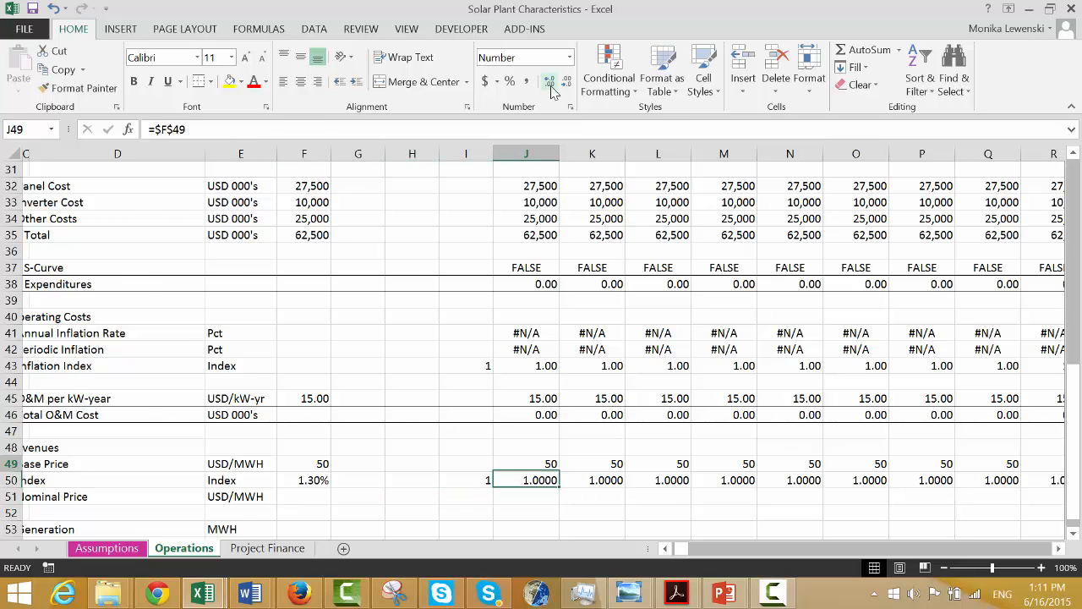
{"action": "key", "text": "ctrl+shift+Right"}
{"action": "double_click", "coordinate": [551, 87]}
Enter =J49*J50 in J51 as the first Nominal Price and fill it across the timeline.
{"action": "key", "text": "Left"}
{"action": "key", "text": "Down"}
{"action": "key", "text": "Down"}
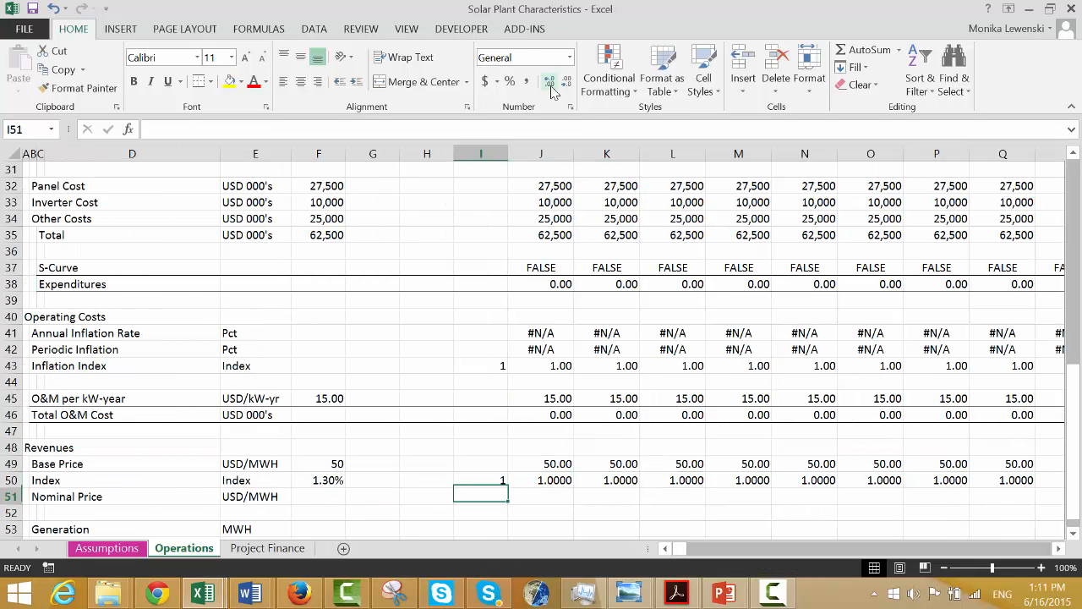
{"action": "key", "text": "Right"}
{"action": "type", "text": "="}
{"action": "key", "text": "Up"}
{"action": "key", "text": "Up"}
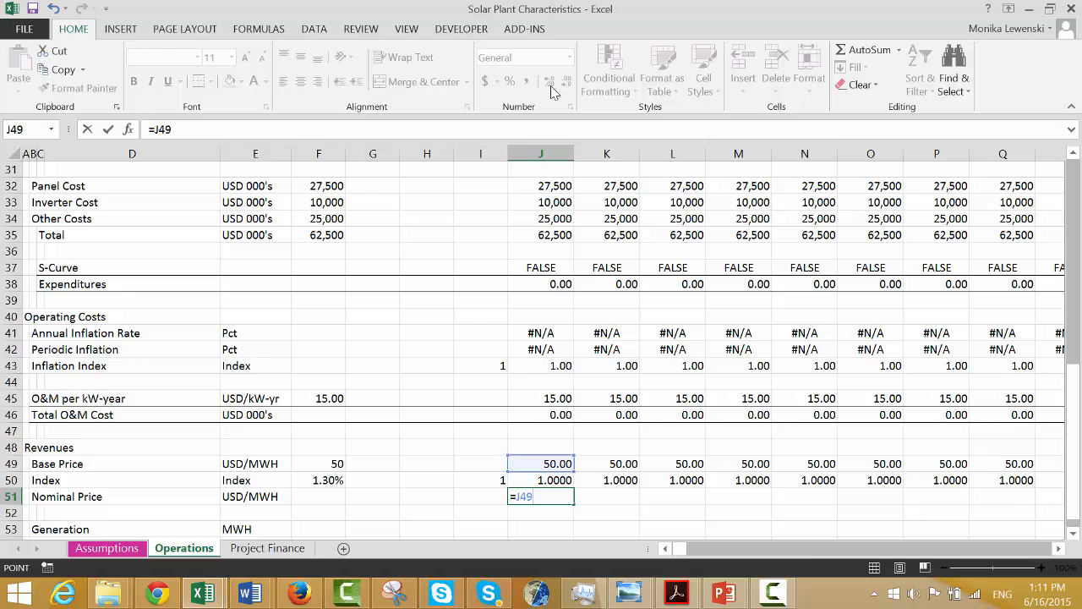
{"action": "type", "text": "*"}
{"action": "key", "text": "Up"}
{"action": "key", "text": "Return"}
{"action": "key", "text": "Up"}
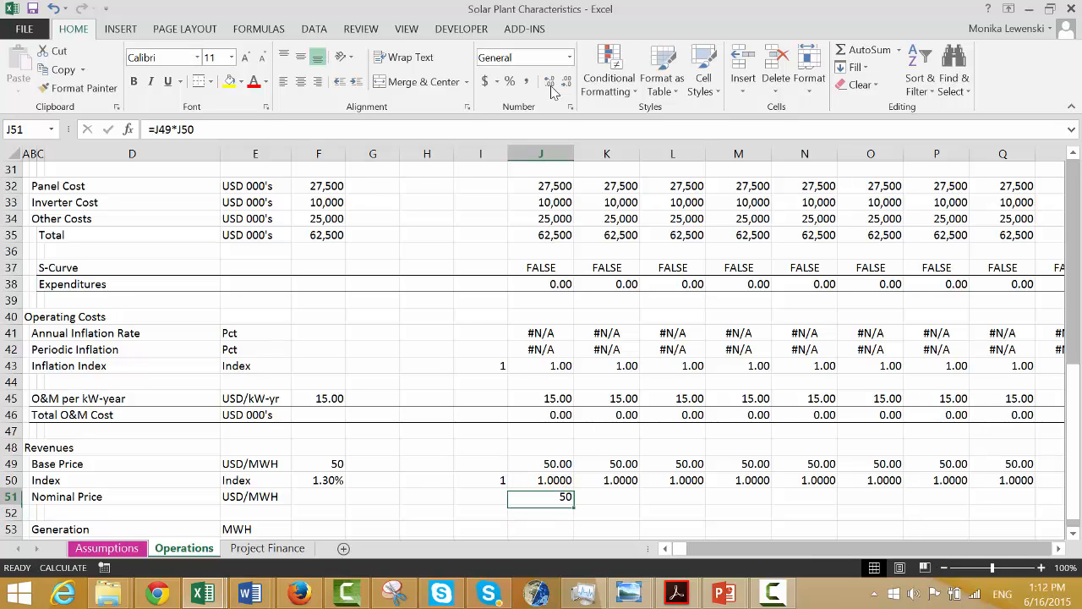
{"action": "key", "text": "ctrl+shift+r"}
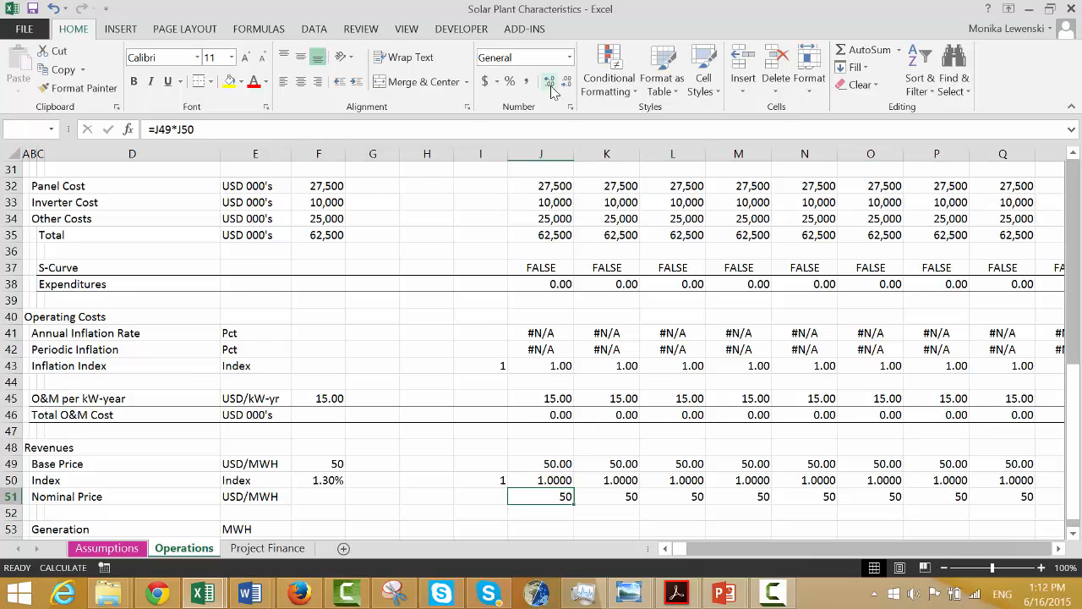
Format the Nominal Price row from J51 to the end of the timeline with two decimals.
{"action": "key", "text": "ctrl+shift+Right"}
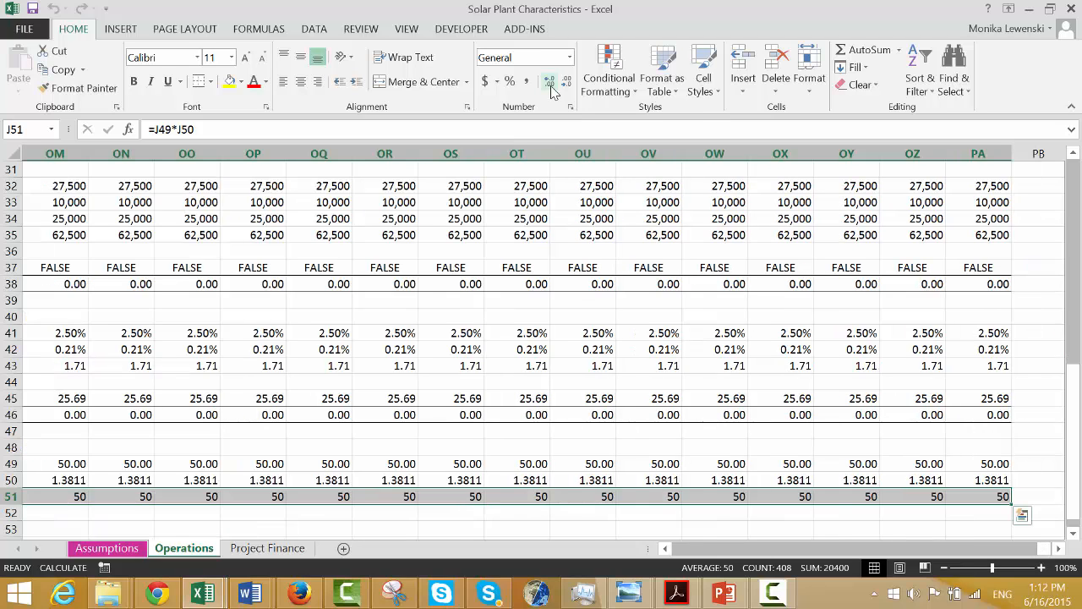
{"action": "double_click", "coordinate": [550, 91]}
{"action": "key", "text": "ctrl+BackSpace"}
{"action": "key", "text": "Left"}
{"action": "key", "text": "Down"}
{"action": "key", "text": "Down"}
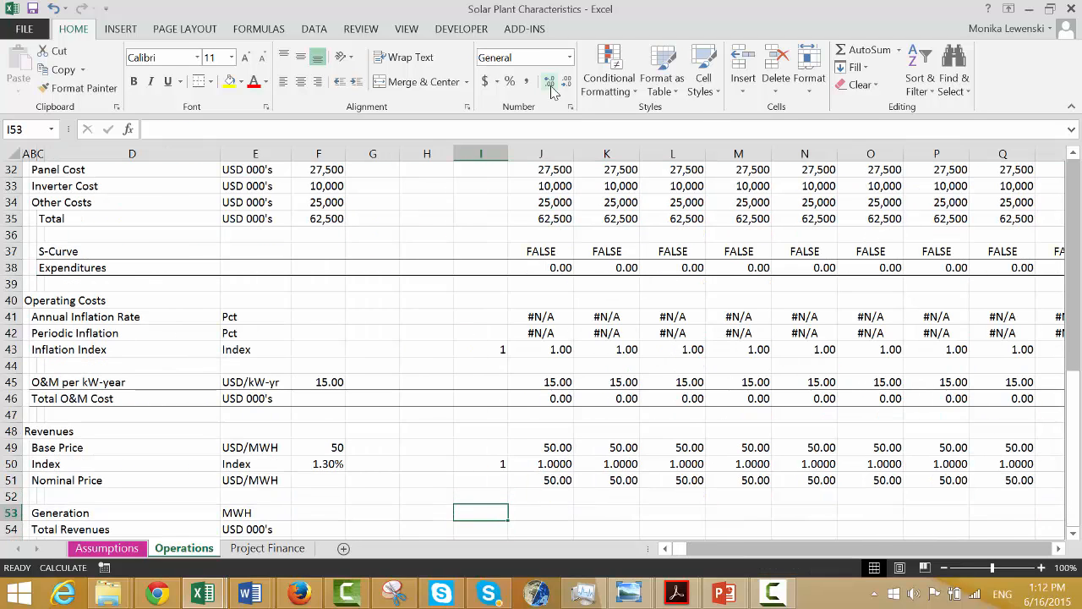
Link the first Generation cell J53 to Generation After Degradation with =J24 and fill it across the timeline.
{"action": "key", "text": "Right"}
{"action": "type", "text": "="}
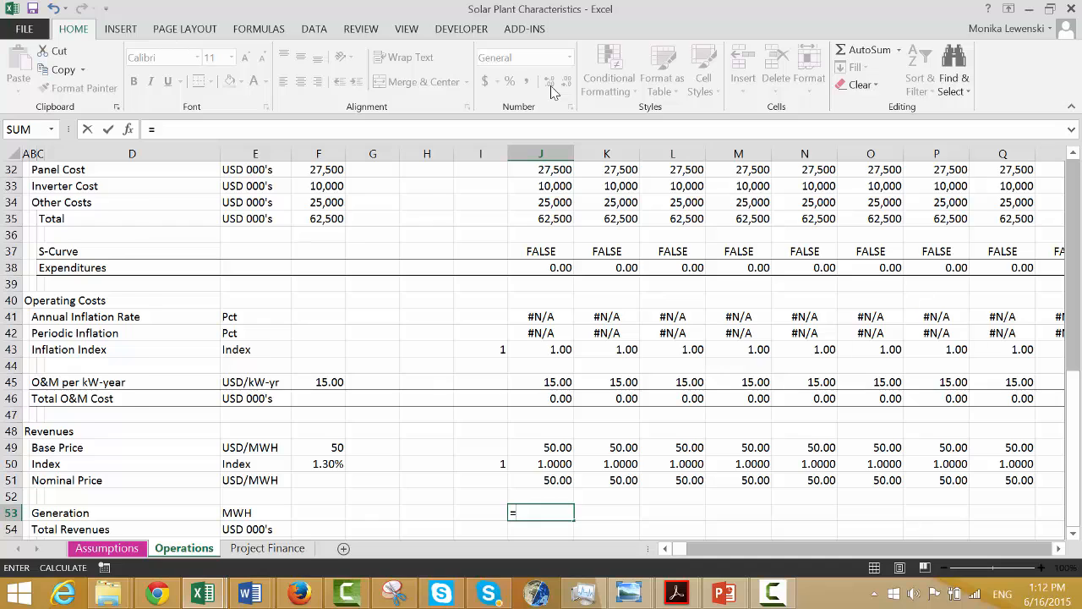
{"action": "key", "text": "Page_Up"}
{"action": "key", "text": "Up"}
{"action": "key", "text": "Up"}
{"action": "key", "text": "Up"}
{"action": "key", "text": "Up"}
{"action": "key", "text": "Up"}
{"action": "key", "text": "Up"}
{"action": "key", "text": "Up"}
{"action": "key", "text": "Up"}
{"action": "key", "text": "Up"}
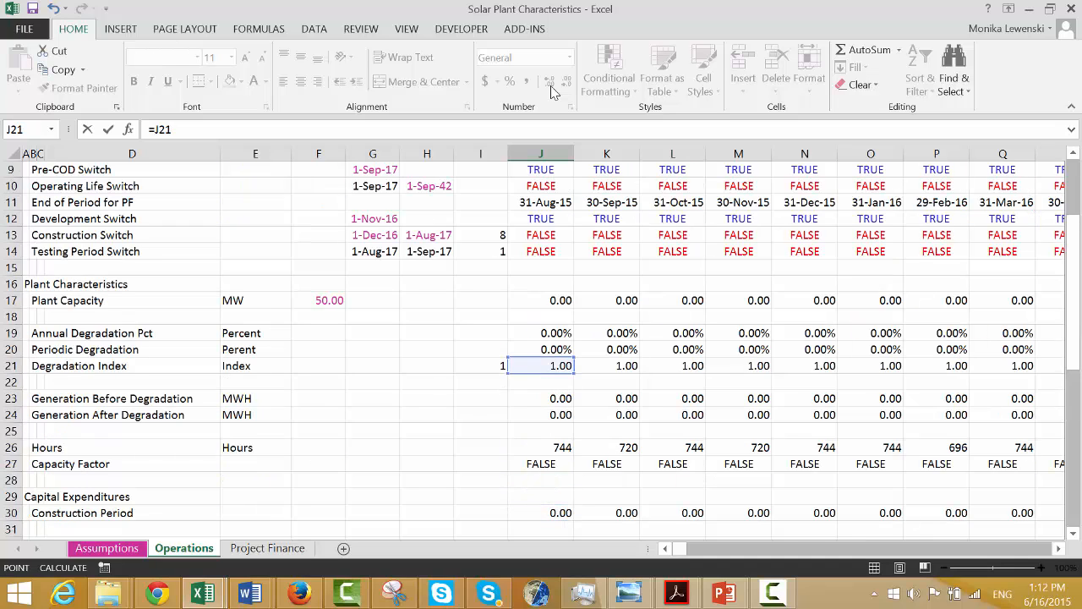
{"action": "key", "text": "Down"}
{"action": "key", "text": "Down"}
{"action": "key", "text": "Down"}
{"action": "key", "text": "Return"}
{"action": "key", "text": "Up"}
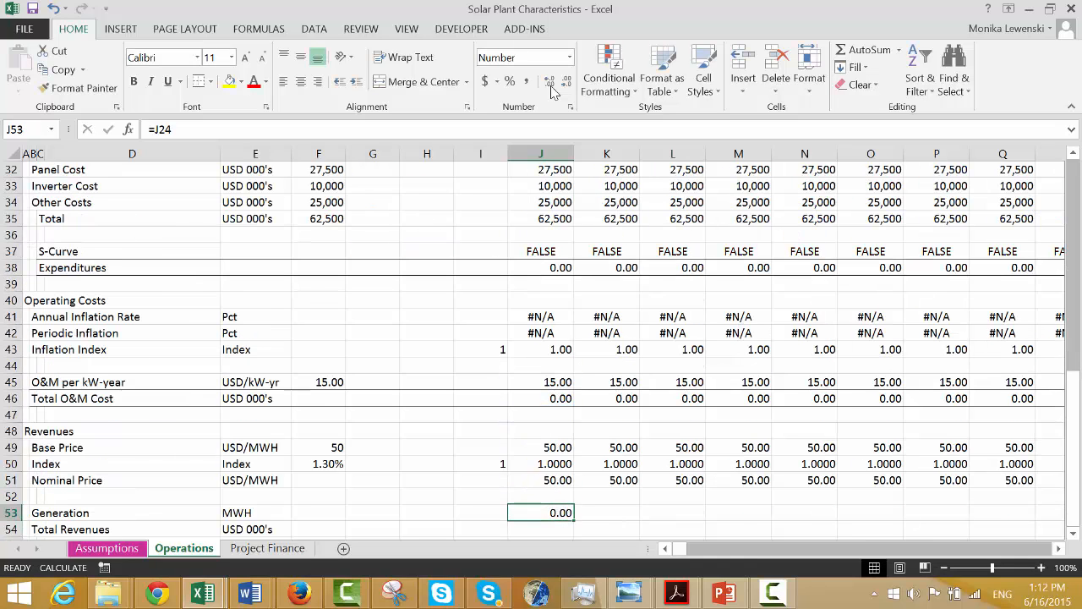
Enter =J51*J53/1000 in J54 as the first Total Revenues, format it with two decimals and fill it across the timeline.
{"action": "key", "text": "Down"}
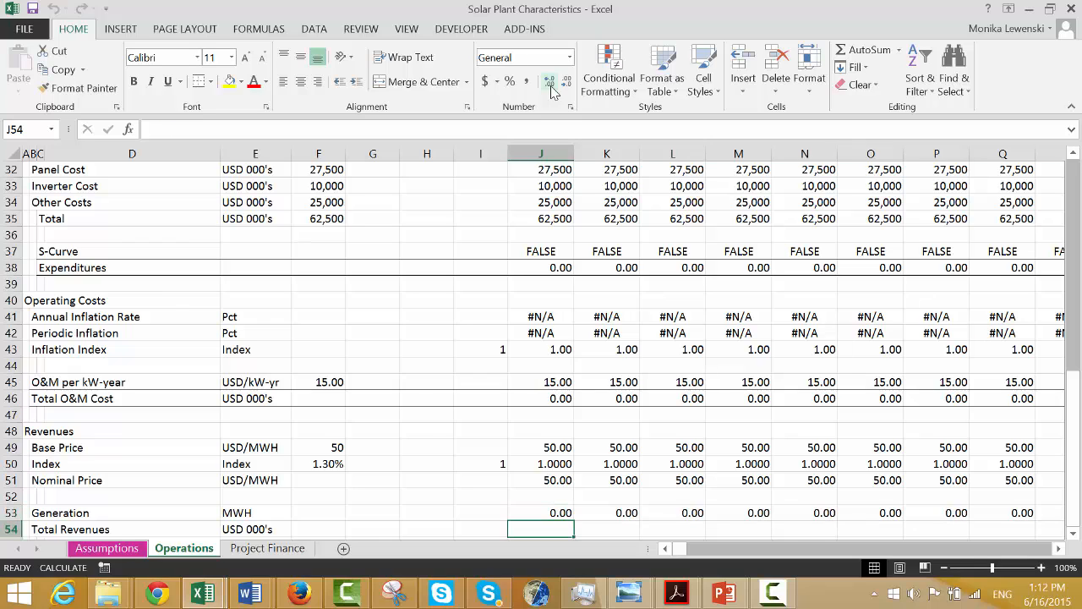
{"action": "type", "text": "="}
{"action": "key", "text": "Up"}
{"action": "key", "text": "Up"}
{"action": "key", "text": "Up"}
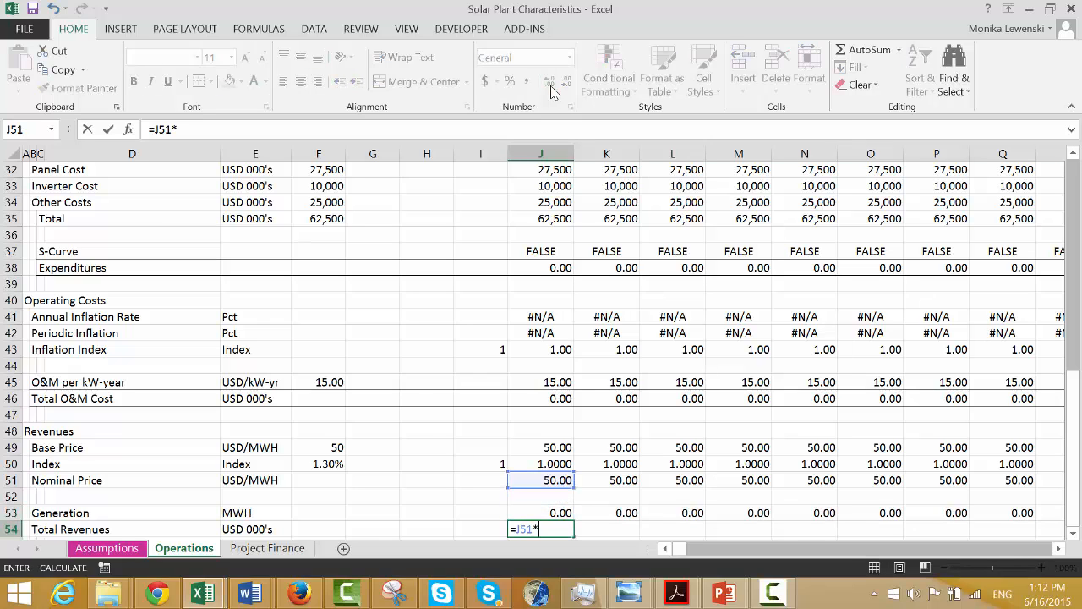
{"action": "type", "text": "*"}
{"action": "key", "text": "Up"}
{"action": "type", "text": "/10"}
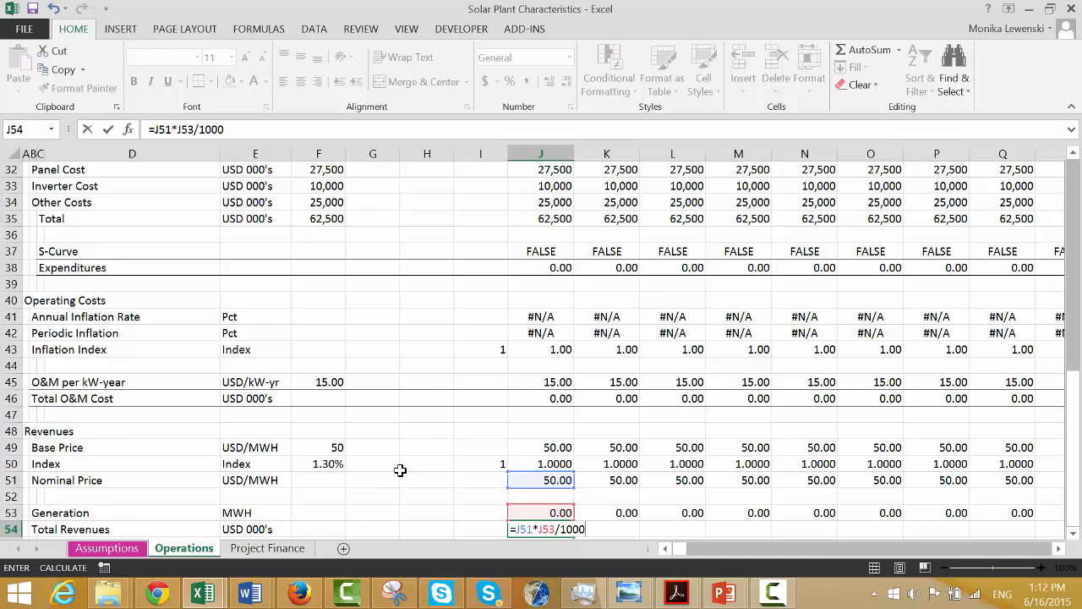
{"action": "key", "text": "Return"}
{"action": "key", "text": "Up"}
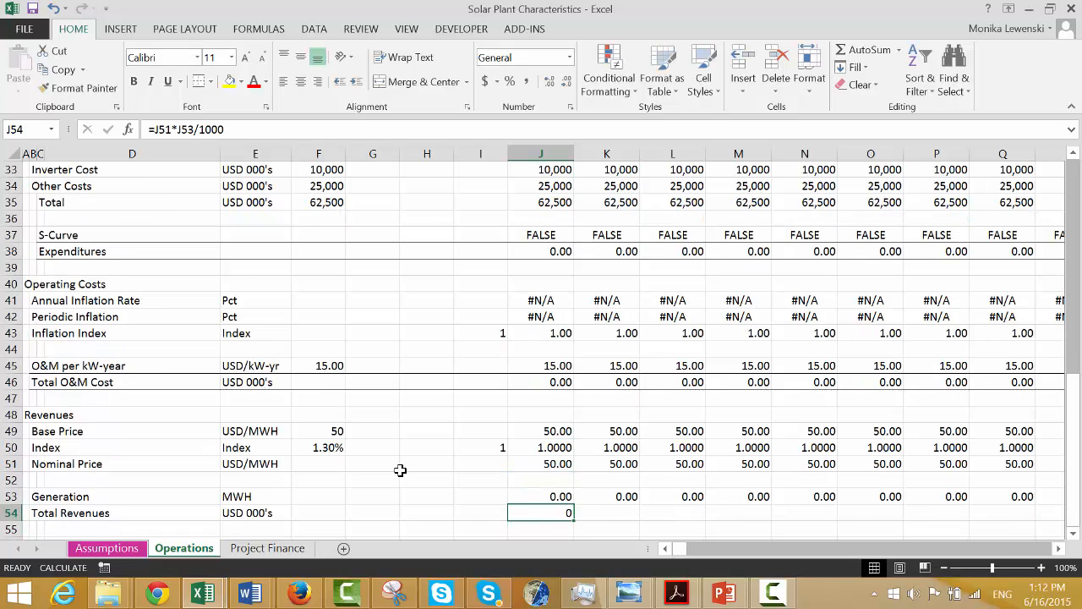
{"action": "key", "text": "ctrl+shift+1"}
{"action": "key", "text": "ctrl+shift+r"}
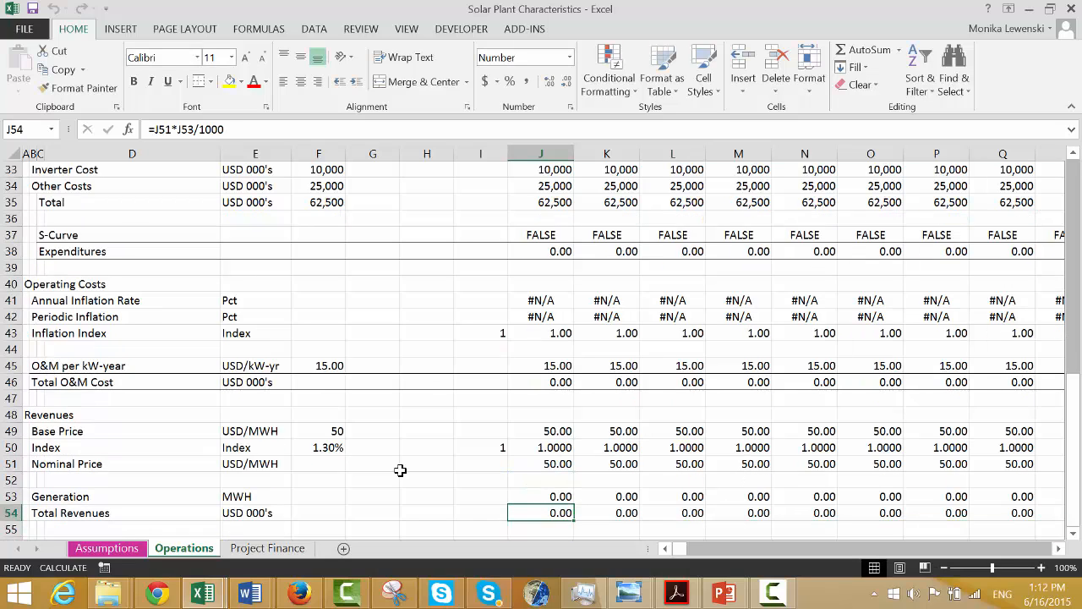
Recalculate the workbook with the first operating month's Total Revenues cell AI54 selected.
{"action": "key", "text": "Right"}
{"action": "key", "text": "Right"}
{"action": "key", "text": "Right"}
{"action": "key", "text": "Right"}
{"action": "key", "text": "Right"}
{"action": "key", "text": "Right"}
{"action": "key", "text": "Right"}
{"action": "key", "text": "Right"}
{"action": "key", "text": "Right"}
{"action": "key", "text": "Right"}
{"action": "key", "text": "Right"}
{"action": "key", "text": "Right"}
{"action": "key", "text": "Right"}
{"action": "key", "text": "Right"}
{"action": "key", "text": "Right"}
{"action": "key", "text": "Right"}
{"action": "key", "text": "Right"}
{"action": "key", "text": "Right"}
{"action": "key", "text": "Right"}
{"action": "key", "text": "Right"}
{"action": "key", "text": "Right"}
{"action": "key", "text": "Right"}
{"action": "key", "text": "Right"}
{"action": "key", "text": "Right"}
{"action": "key", "text": "Right"}
{"action": "key", "text": "Right"}
{"action": "key", "text": "Right"}
{"action": "key", "text": "Right"}
{"action": "key", "text": "Right"}
{"action": "key", "text": "Right"}
{"action": "key", "text": "Right"}
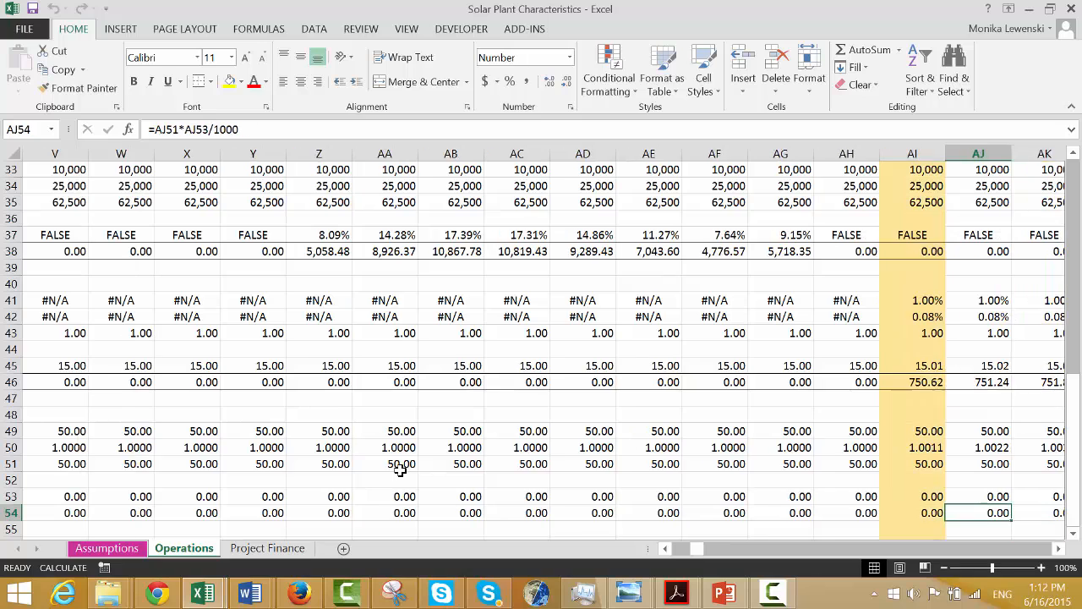
{"action": "key", "text": "Left"}
{"action": "key", "text": "Left"}
{"action": "key", "text": "Left"}
{"action": "key", "text": "Left"}
{"action": "key", "text": "Left"}
{"action": "key", "text": "Left"}
{"action": "key", "text": "Left"}
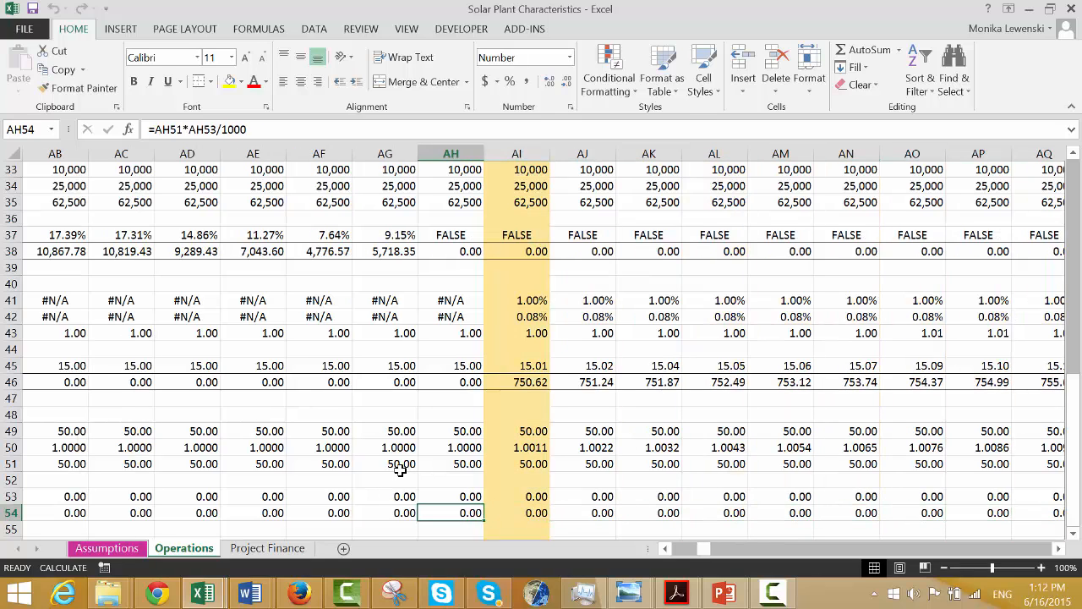
{"action": "key", "text": "Right"}
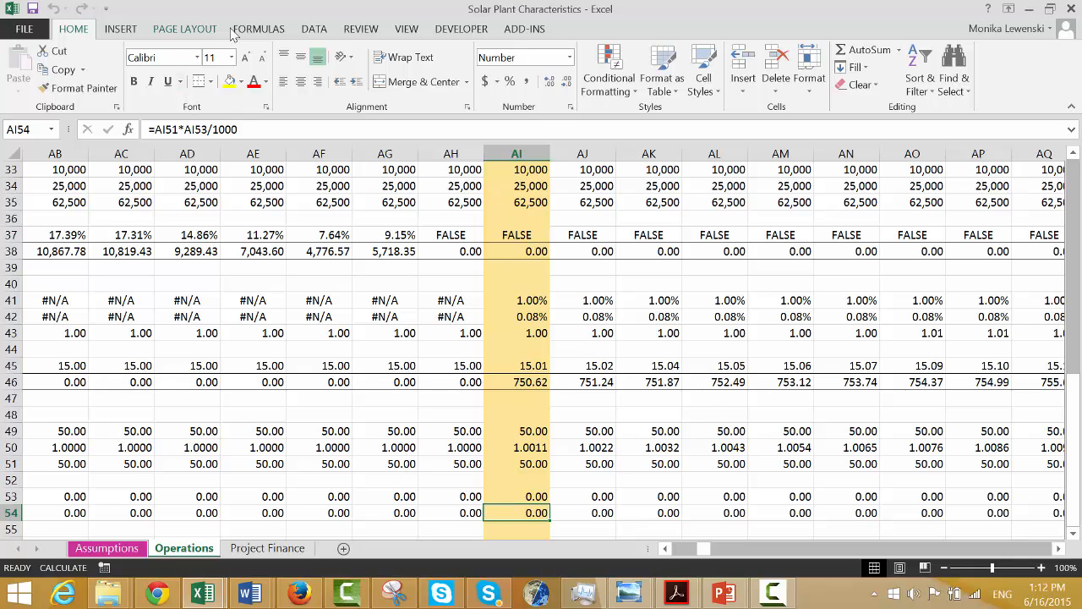
{"action": "left_click", "coordinate": [258, 30]}
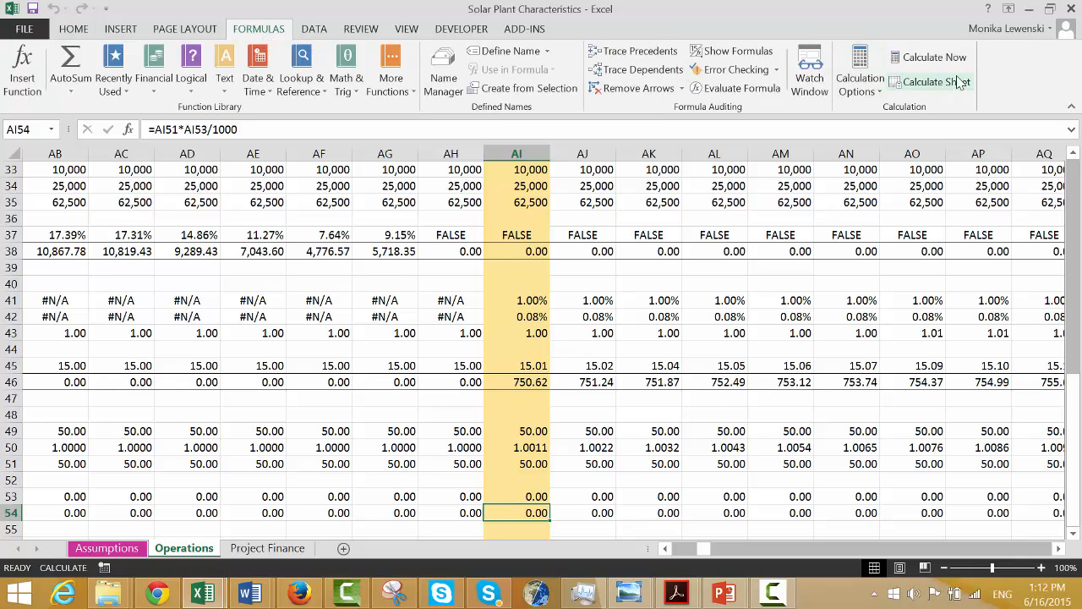
{"action": "left_click", "coordinate": [937, 59]}
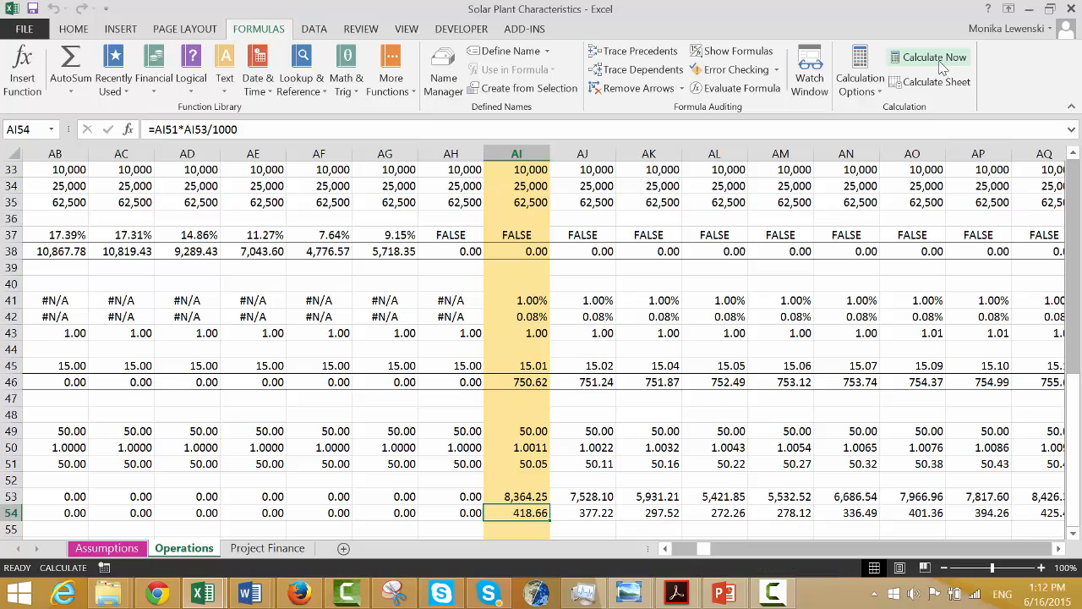
Examine the first operating month's figures in column AI, from Total Revenues and Nominal Price up to O&M per kW-year.
{"action": "key", "text": "Left"}
{"action": "key", "text": "Left"}
{"action": "key", "text": "Right"}
{"action": "key", "text": "Right"}
{"action": "key", "text": "Up"}
{"action": "key", "text": "Up"}
{"action": "key", "text": "Up"}
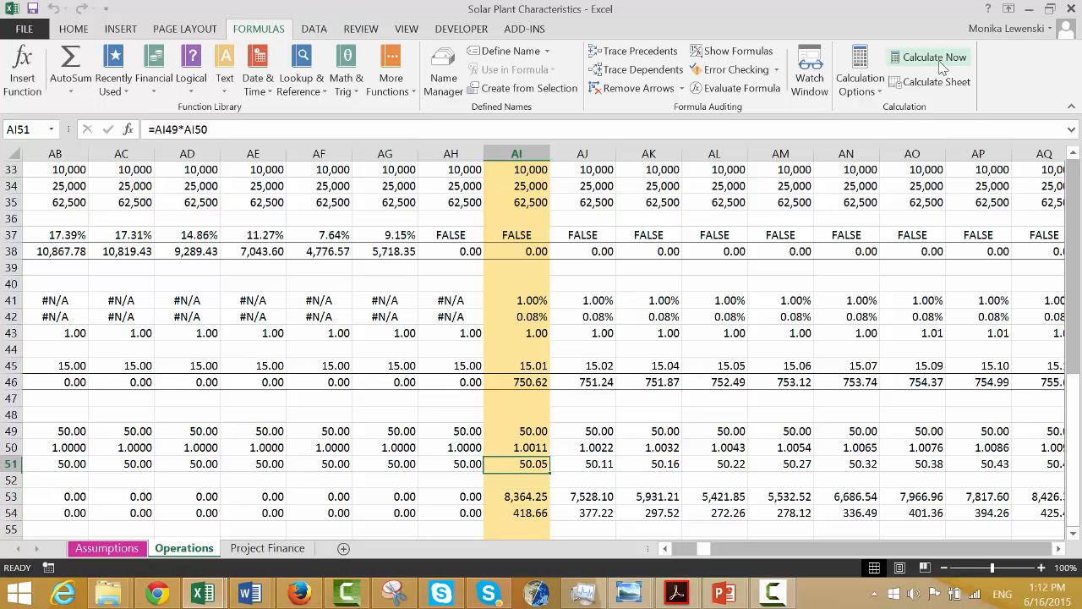
{"action": "key", "text": "Up"}
{"action": "key", "text": "Up"}
{"action": "key", "text": "Up"}
{"action": "key", "text": "Up"}
{"action": "key", "text": "Up"}
{"action": "key", "text": "Up"}
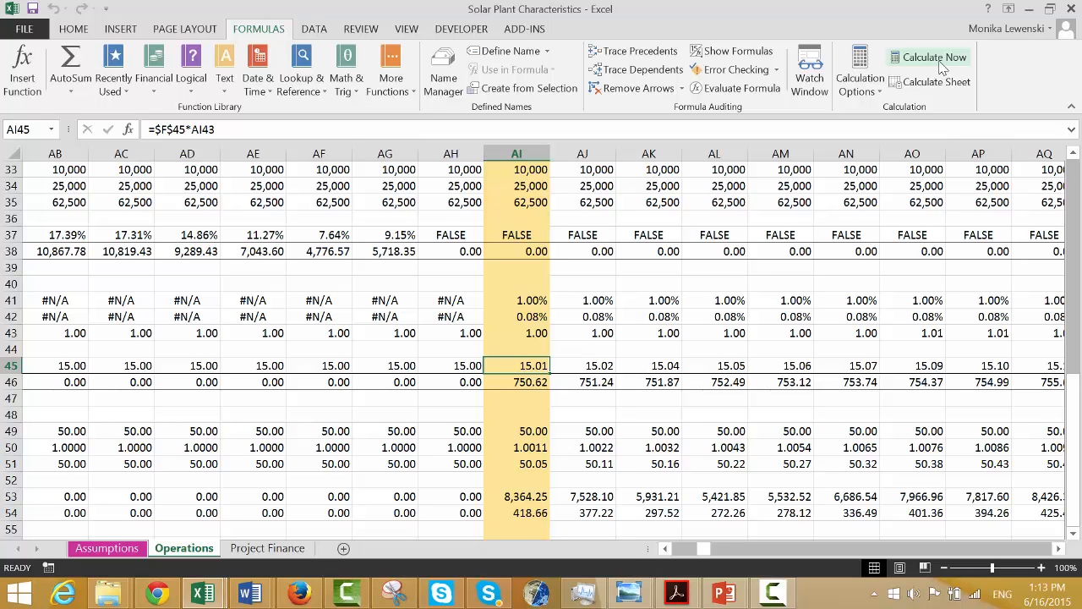
Change the O&M per kW-year formula in J45 to =$F$45*J43/J4, dividing by Periods to Make Year, and fill it across the timeline.
{"action": "key", "text": "Left"}
{"action": "key", "text": "Left"}
{"action": "key", "text": "Left"}
{"action": "key", "text": "Left"}
{"action": "key", "text": "Left"}
{"action": "key", "text": "Left"}
{"action": "key", "text": "Left"}
{"action": "key", "text": "Left"}
{"action": "key", "text": "Left"}
{"action": "key", "text": "Left"}
{"action": "key", "text": "Left"}
{"action": "key", "text": "Left"}
{"action": "key", "text": "Left"}
{"action": "key", "text": "Left"}
{"action": "key", "text": "Left"}
{"action": "key", "text": "Left"}
{"action": "key", "text": "Left"}
{"action": "key", "text": "Left"}
{"action": "key", "text": "Left"}
{"action": "key", "text": "Left"}
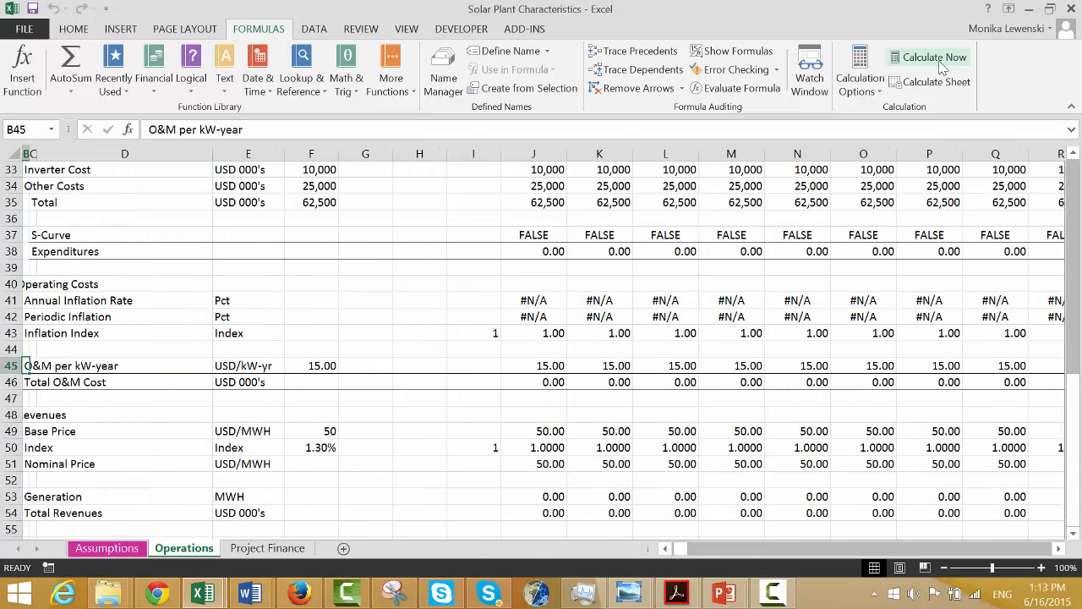
{"action": "key", "text": "Right"}
{"action": "key", "text": "Right"}
{"action": "key", "text": "Right"}
{"action": "key", "text": "Right"}
{"action": "key", "text": "Right"}
{"action": "key", "text": "Right"}
{"action": "key", "text": "Right"}
{"action": "key", "text": "Right"}
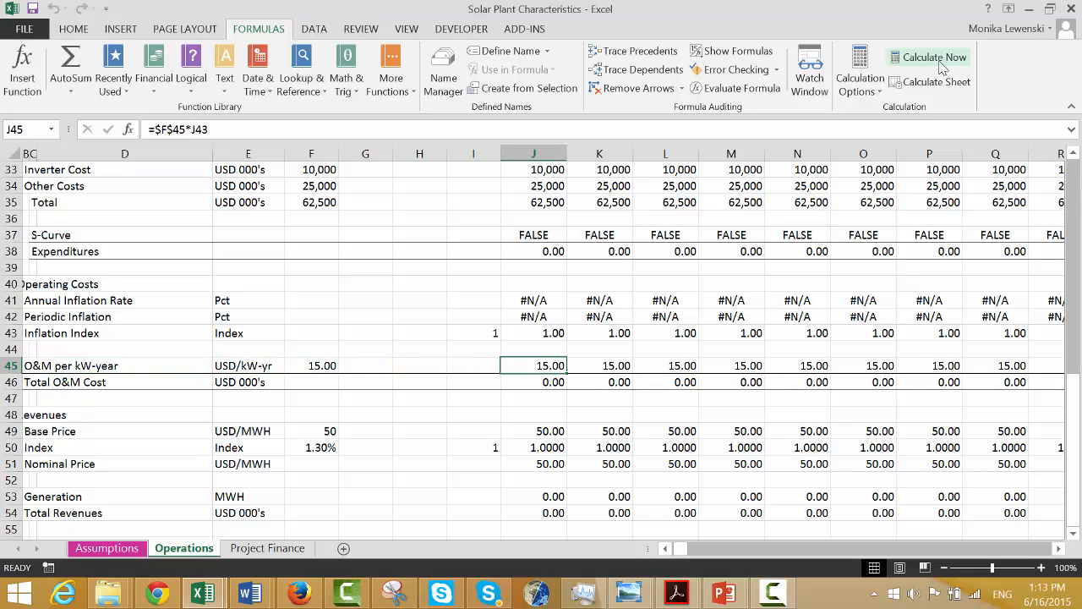
{"action": "key", "text": "F2"}
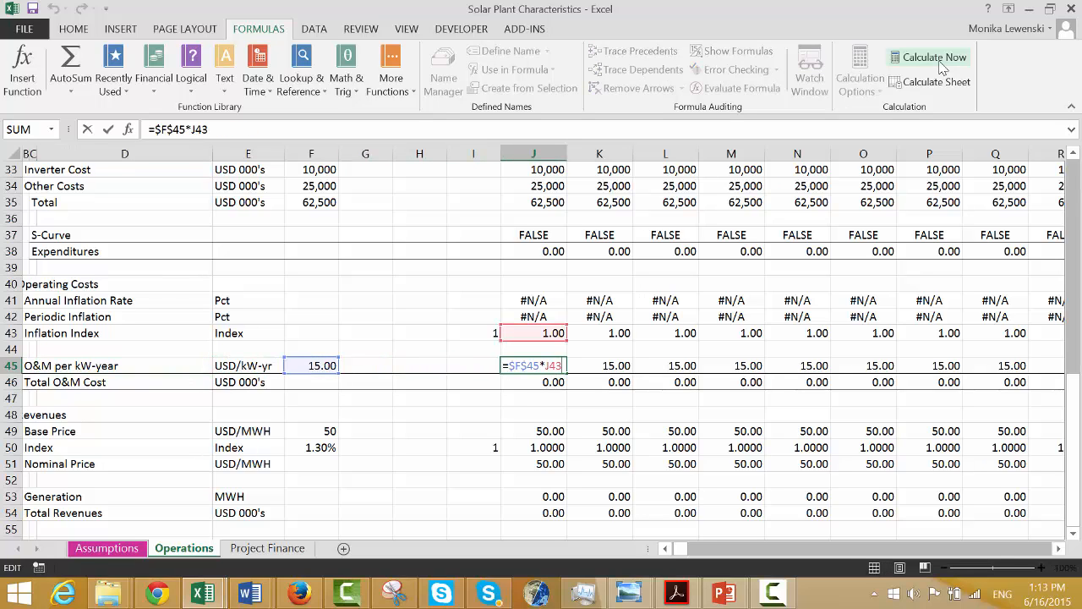
{"action": "type", "text": "/"}
{"action": "left_click", "coordinate": [554, 197]}
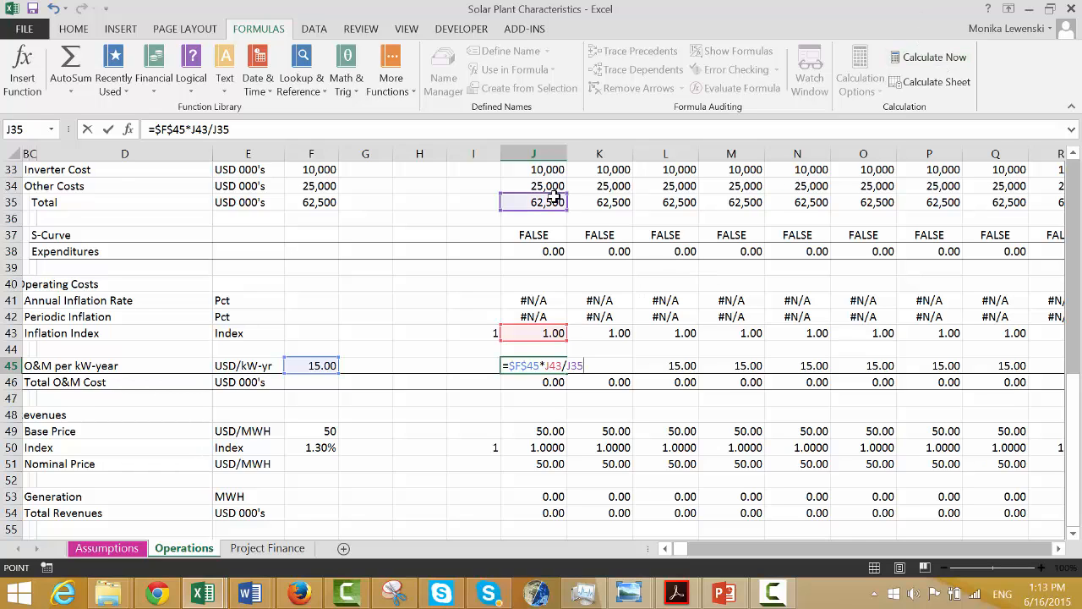
{"action": "scroll", "coordinate": [554, 197], "scroll_direction": "up", "scroll_amount": 4}
{"action": "left_click", "coordinate": [554, 196]}
{"action": "scroll", "coordinate": [554, 196], "scroll_direction": "up", "scroll_amount": 7}
{"action": "key", "text": "Up"}
{"action": "key", "text": "Up"}
{"action": "key", "text": "Up"}
{"action": "key", "text": "Up"}
{"action": "key", "text": "Up"}
{"action": "key", "text": "Up"}
{"action": "key", "text": "Up"}
{"action": "key", "text": "Up"}
{"action": "key", "text": "Up"}
{"action": "key", "text": "Up"}
{"action": "key", "text": "Up"}
{"action": "key", "text": "Up"}
{"action": "key", "text": "Up"}
{"action": "key", "text": "Up"}
{"action": "key", "text": "Up"}
{"action": "key", "text": "Up"}
{"action": "key", "text": "Up"}
{"action": "key", "text": "Up"}
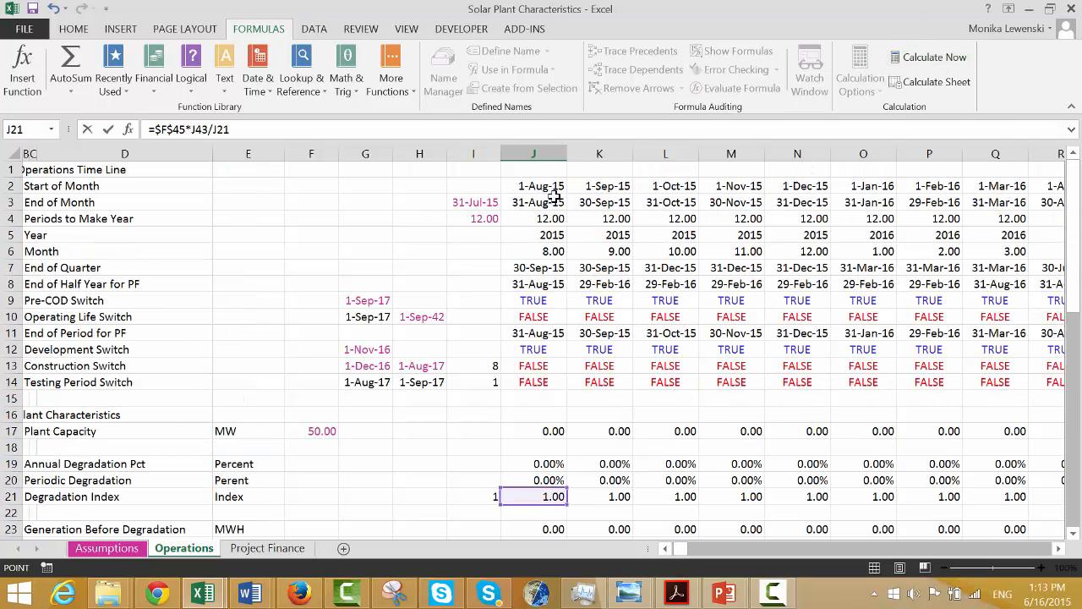
{"action": "key", "text": "Return"}
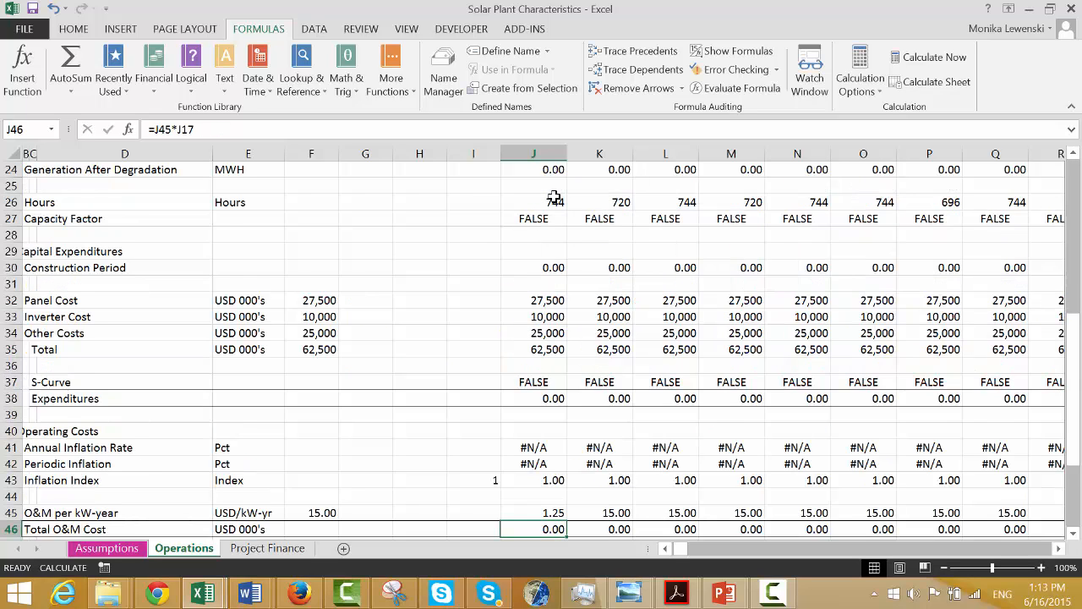
{"action": "key", "text": "ctrl+shift+r"}
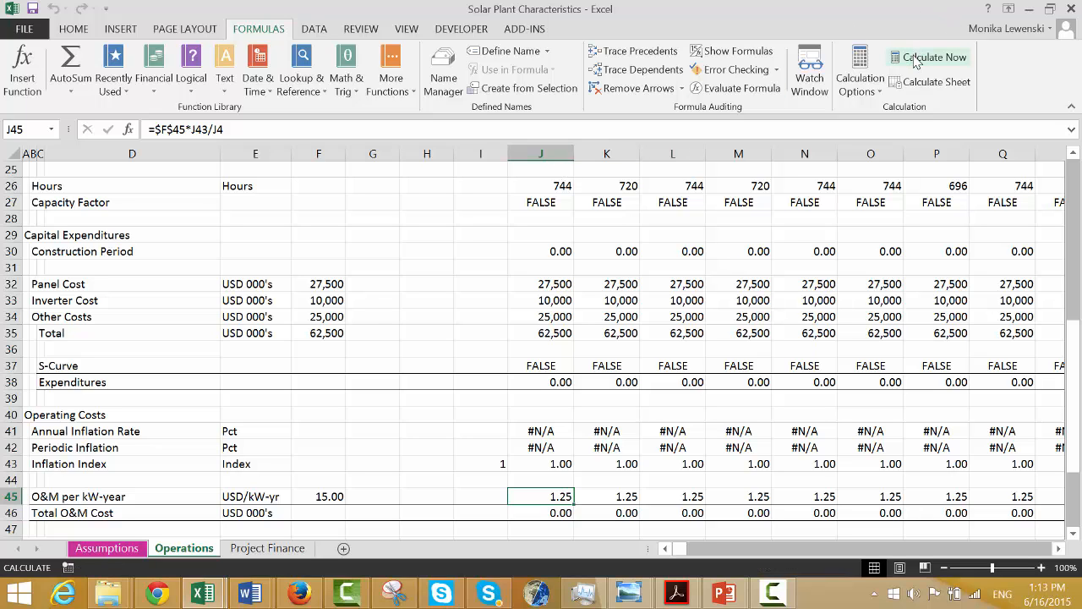
Examine the O&M per kW-year, Total O&M Cost and Total Revenues rows across the operating months of the timeline.
{"action": "key", "text": "Down"}
{"action": "key", "text": "Down"}
{"action": "key", "text": "Down"}
{"action": "key", "text": "Down"}
{"action": "key", "text": "Down"}
{"action": "key", "text": "Down"}
{"action": "key", "text": "Down"}
{"action": "key", "text": "Down"}
{"action": "key", "text": "Down"}
{"action": "key", "text": "Down"}
{"action": "key", "text": "Down"}
{"action": "key", "text": "Down"}
{"action": "key", "text": "Down"}
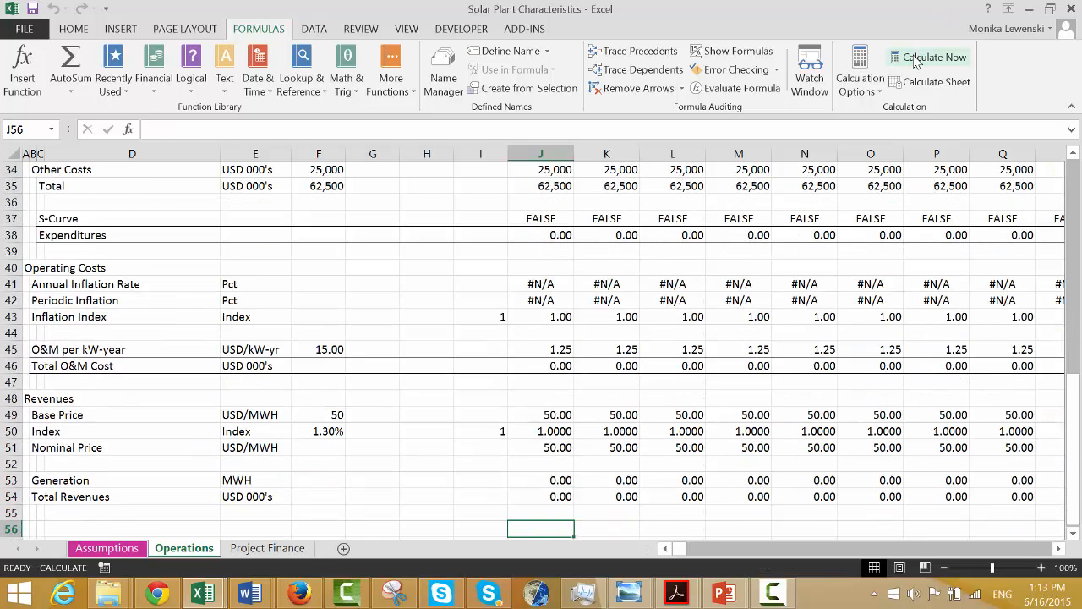
{"action": "key", "text": "Right"}
{"action": "key", "text": "Right"}
{"action": "key", "text": "Right"}
{"action": "key", "text": "Right"}
{"action": "key", "text": "Right"}
{"action": "key", "text": "Right"}
{"action": "key", "text": "Right"}
{"action": "key", "text": "Right"}
{"action": "key", "text": "Right"}
{"action": "key", "text": "Right"}
{"action": "key", "text": "Right"}
{"action": "key", "text": "Right"}
{"action": "key", "text": "Right"}
{"action": "key", "text": "Right"}
{"action": "key", "text": "Right"}
{"action": "key", "text": "Right"}
{"action": "key", "text": "Right"}
{"action": "key", "text": "Right"}
{"action": "key", "text": "Right"}
{"action": "key", "text": "Right"}
{"action": "key", "text": "Right"}
{"action": "key", "text": "Right"}
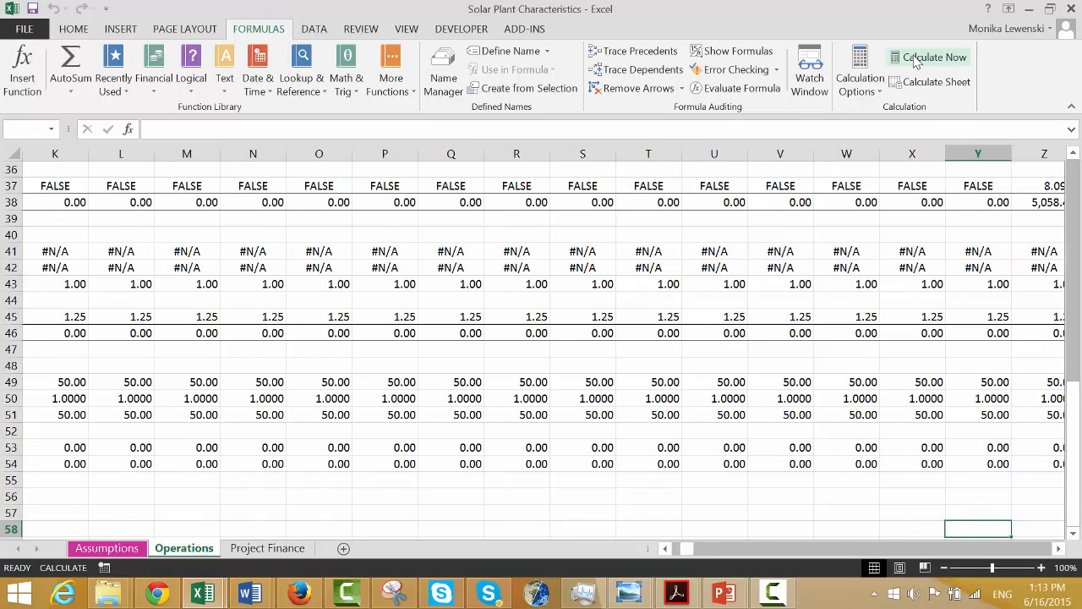
{"action": "key", "text": "Left"}
{"action": "key", "text": "Left"}
{"action": "key", "text": "Left"}
{"action": "key", "text": "Left"}
{"action": "key", "text": "Left"}
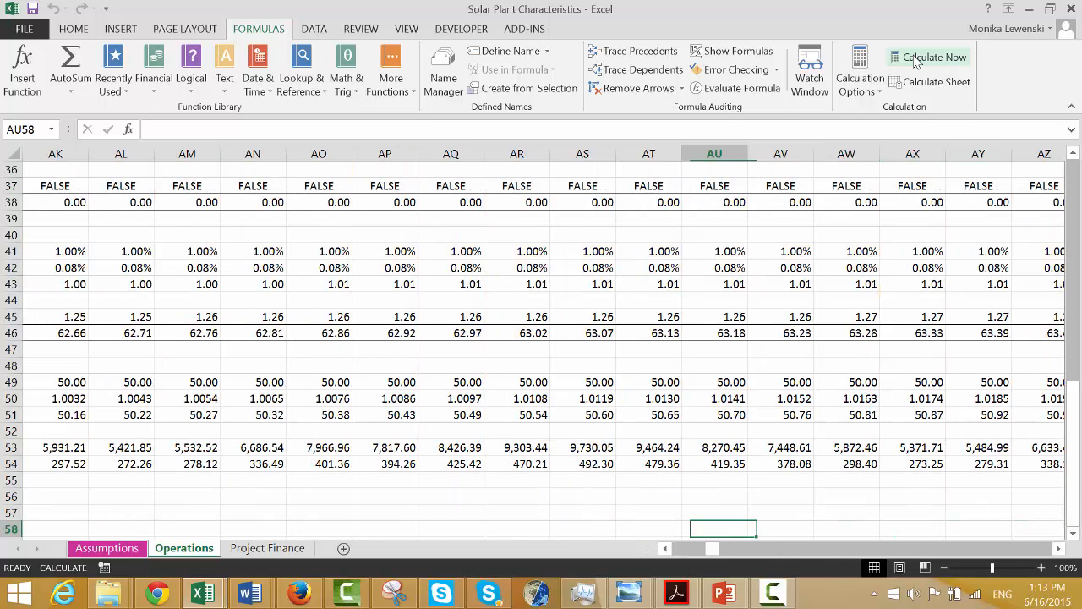
Add a bottom border to the Total Revenues row from B54 to the end of the timeline at PA54.
{"action": "key", "text": "Up"}
{"action": "key", "text": "Up"}
{"action": "key", "text": "Up"}
{"action": "key", "text": "Up"}
{"action": "key", "text": "ctrl+Left"}
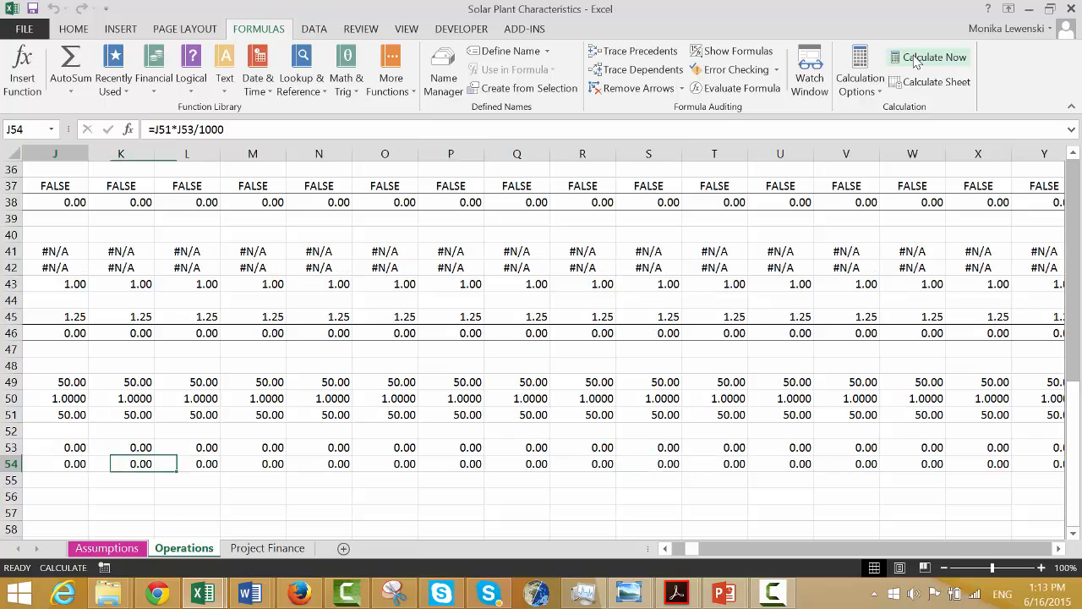
{"action": "key", "text": "Left"}
{"action": "key", "text": "Left"}
{"action": "key", "text": "Left"}
{"action": "key", "text": "Left"}
{"action": "key", "text": "Left"}
{"action": "key", "text": "Left"}
{"action": "key", "text": "Left"}
{"action": "key", "text": "Left"}
{"action": "key", "text": "Left"}
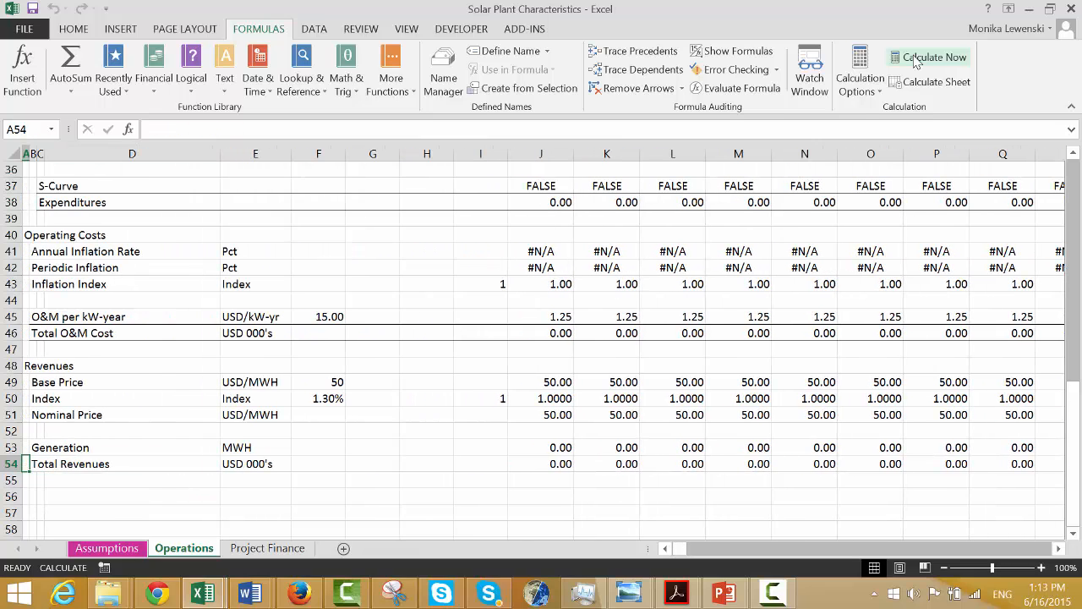
{"action": "key", "text": "Right"}
{"action": "key", "text": "ctrl+shift+Right"}
{"action": "key", "text": "ctrl+shift+Right"}
{"action": "key", "text": "ctrl+shift+Right"}
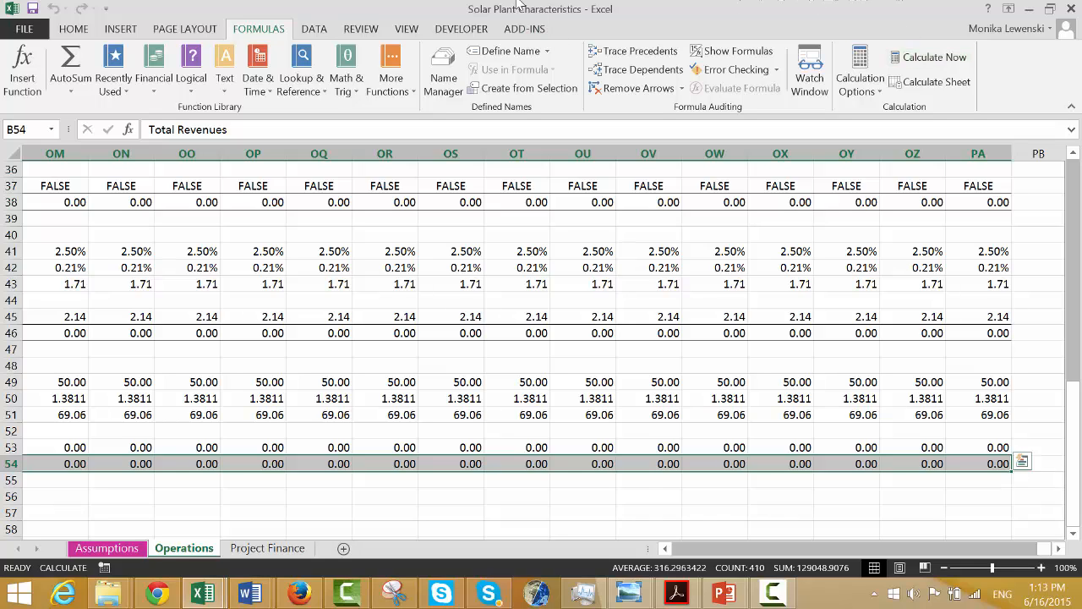
{"action": "left_click", "coordinate": [74, 29]}
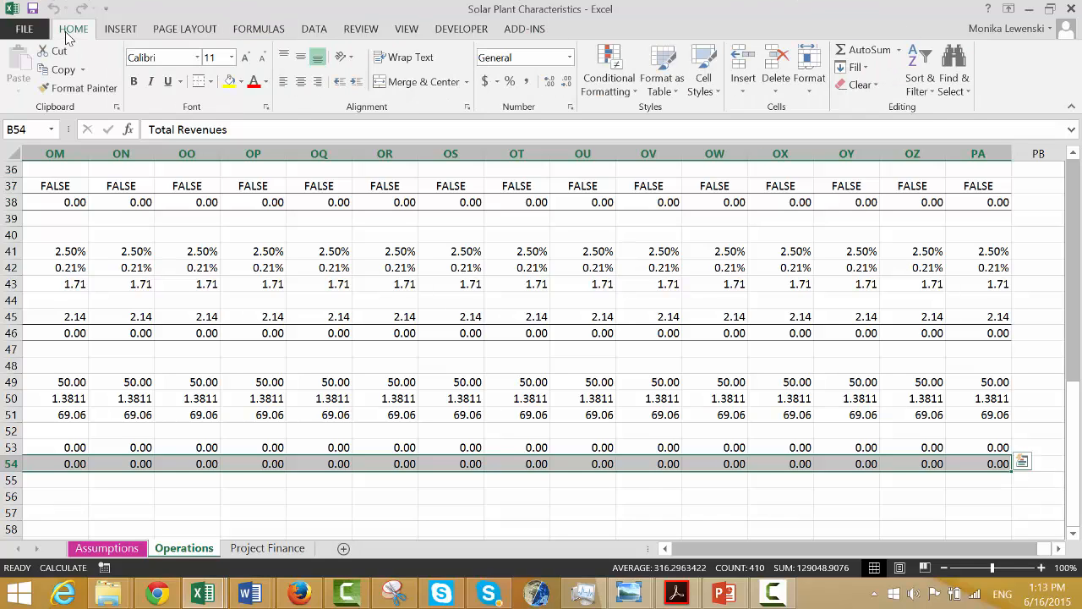
{"action": "left_click", "coordinate": [199, 82]}
Enter the row label "Pre-tax, Pre WC Cash Flow" in B56, two rows below Total Revenues.
{"action": "key", "text": "Home"}
{"action": "key", "text": "Down"}
{"action": "key", "text": "Down"}
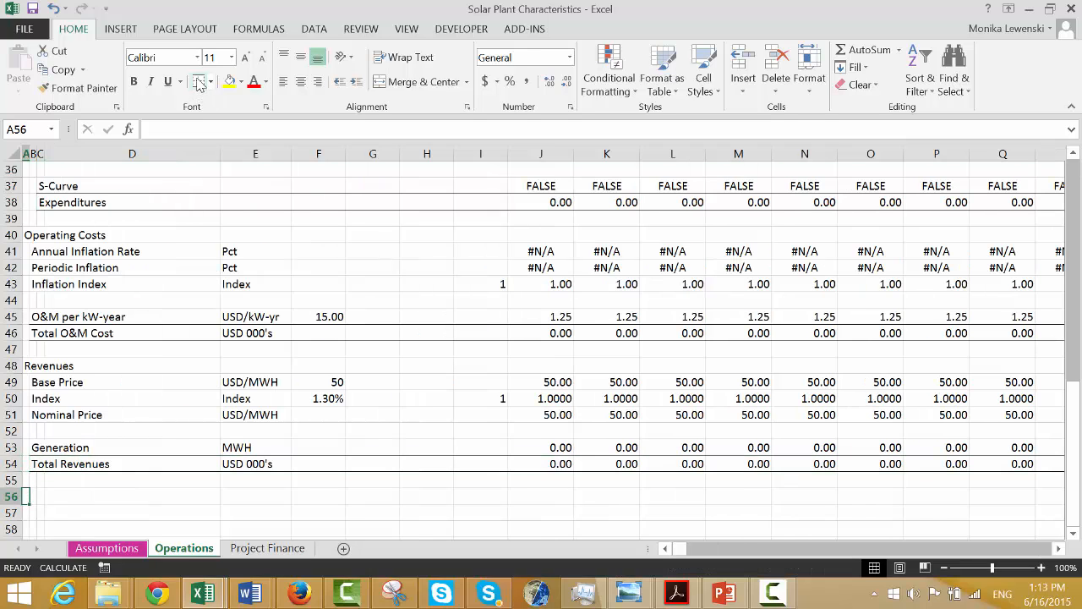
{"action": "key", "text": "Right"}
{"action": "type", "text": "P"}
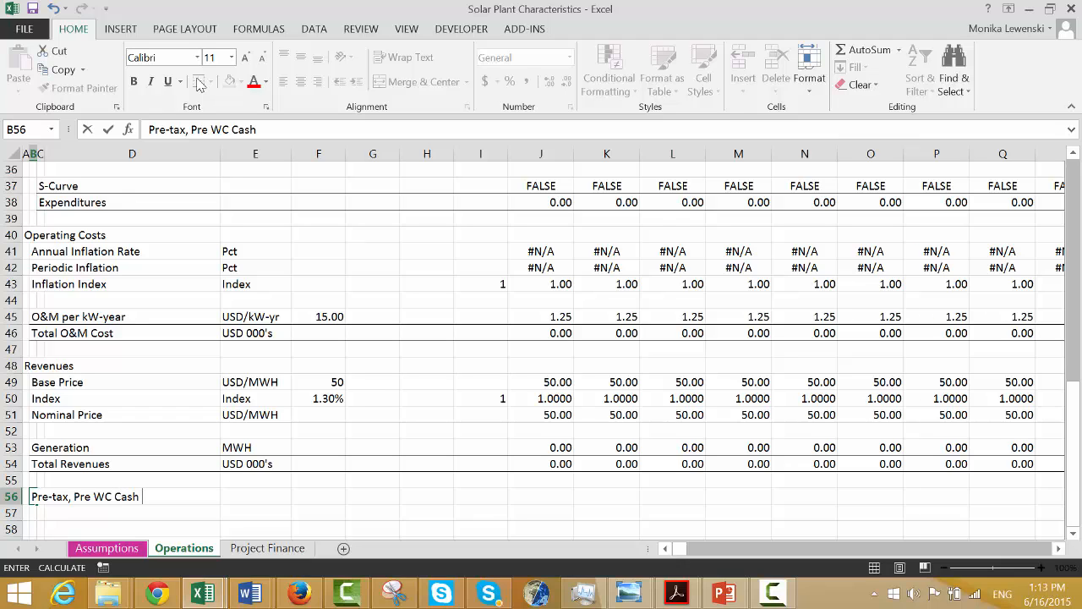
{"action": "type", "text": "ow"}
{"action": "key", "text": "Return"}
Enter =J54-J46-J38 in J56, deducting O&M cost and capital expenditures from revenues, and fill it across the timeline.
{"action": "key", "text": "Up"}
{"action": "key", "text": "Right"}
{"action": "key", "text": "Right"}
{"action": "key", "text": "Right"}
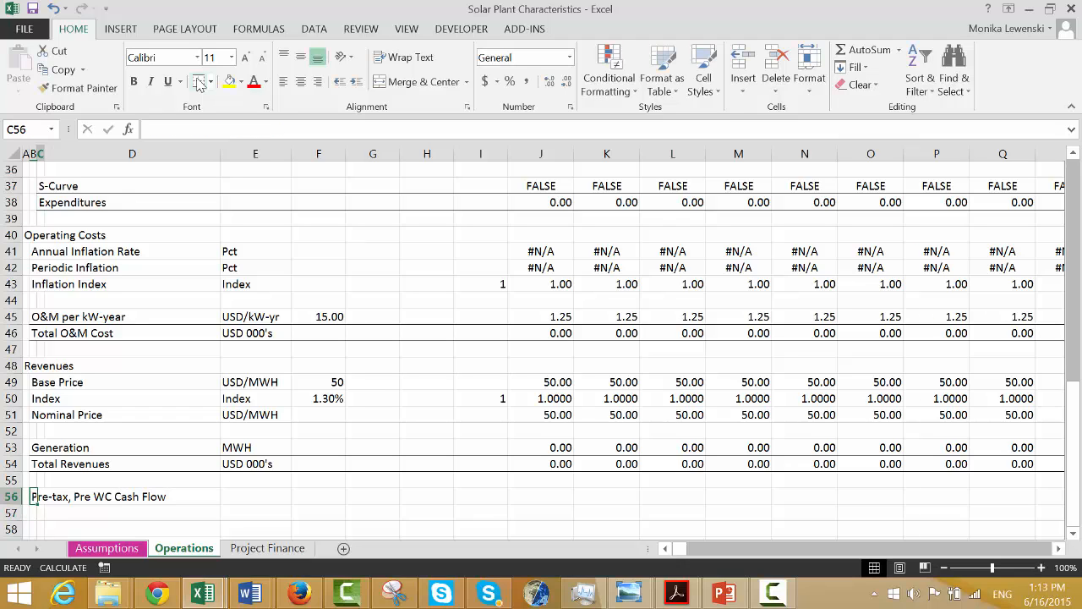
{"action": "key", "text": "Right"}
{"action": "key", "text": "Right"}
{"action": "key", "text": "Right"}
{"action": "key", "text": "Right"}
{"action": "key", "text": "Right"}
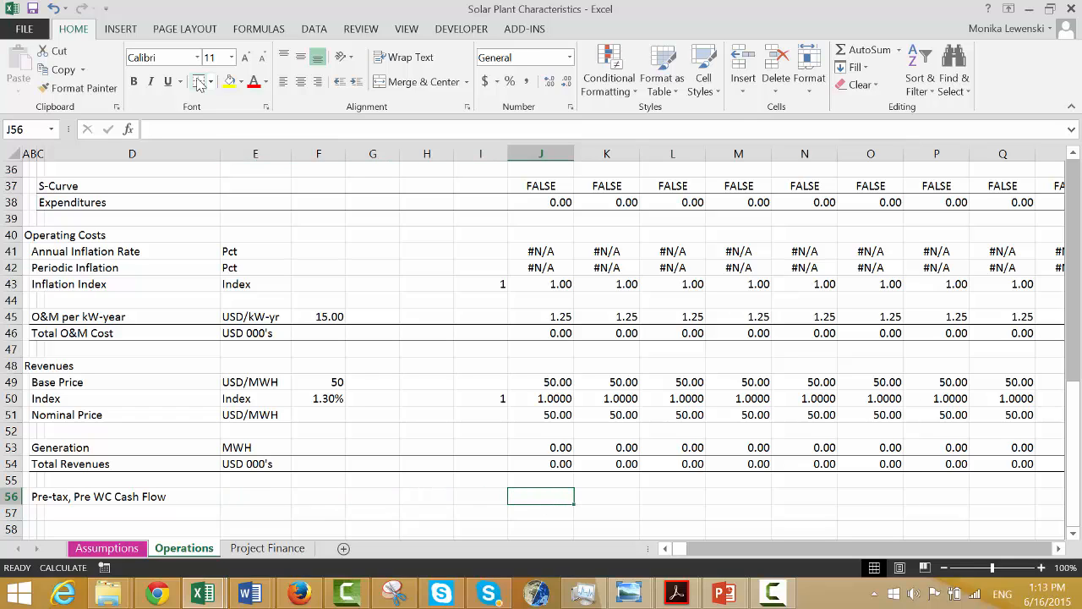
{"action": "type", "text": "="}
{"action": "key", "text": "Up"}
{"action": "key", "text": "Up"}
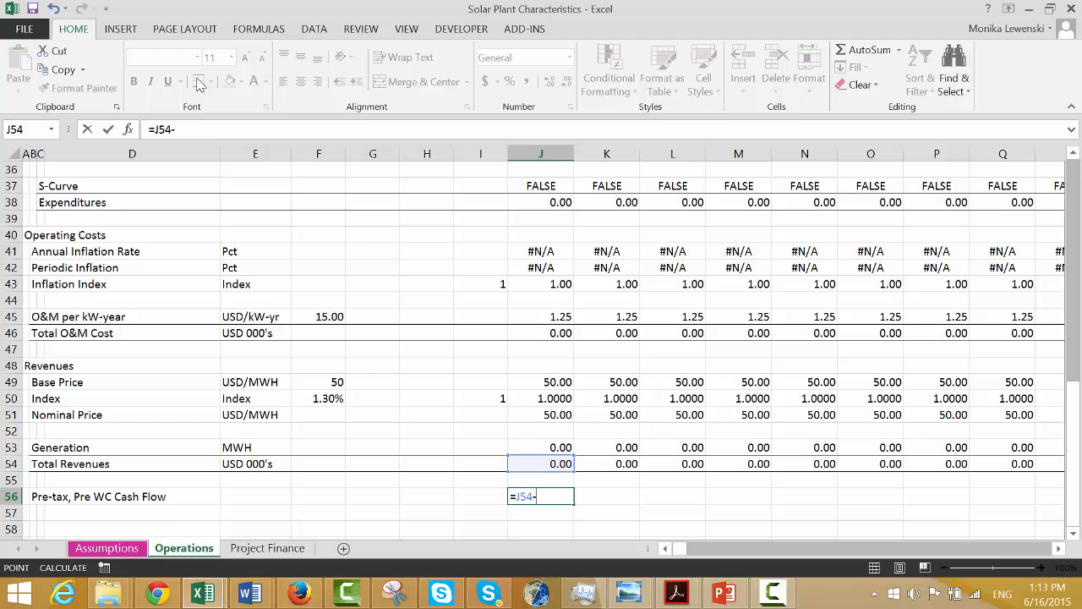
{"action": "key", "text": "Up"}
{"action": "key", "text": "Up"}
{"action": "key", "text": "Up"}
{"action": "key", "text": "Up"}
{"action": "key", "text": "Up"}
{"action": "key", "text": "Up"}
{"action": "key", "text": "Up"}
{"action": "key", "text": "Up"}
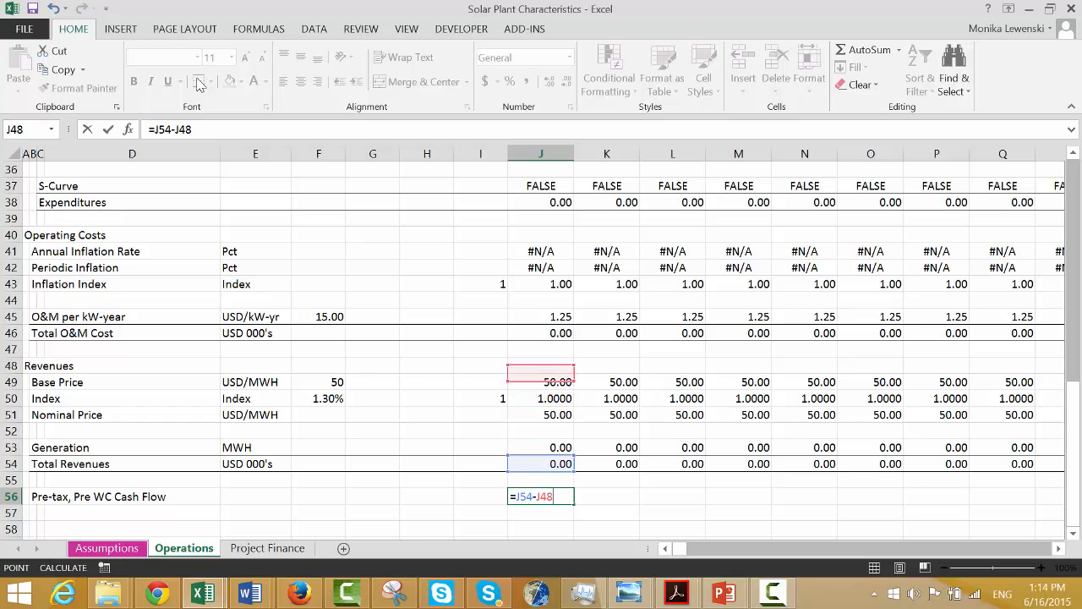
{"action": "key", "text": "Up"}
{"action": "key", "text": "Up"}
{"action": "type", "text": "-"}
{"action": "key", "text": "Up"}
{"action": "key", "text": "Up"}
{"action": "key", "text": "Up"}
{"action": "key", "text": "Up"}
{"action": "key", "text": "Up"}
{"action": "key", "text": "Up"}
{"action": "key", "text": "Up"}
{"action": "key", "text": "Up"}
{"action": "key", "text": "Up"}
{"action": "key", "text": "Up"}
{"action": "key", "text": "Up"}
{"action": "key", "text": "Up"}
{"action": "key", "text": "Up"}
{"action": "key", "text": "Up"}
{"action": "key", "text": "Up"}
{"action": "key", "text": "Up"}
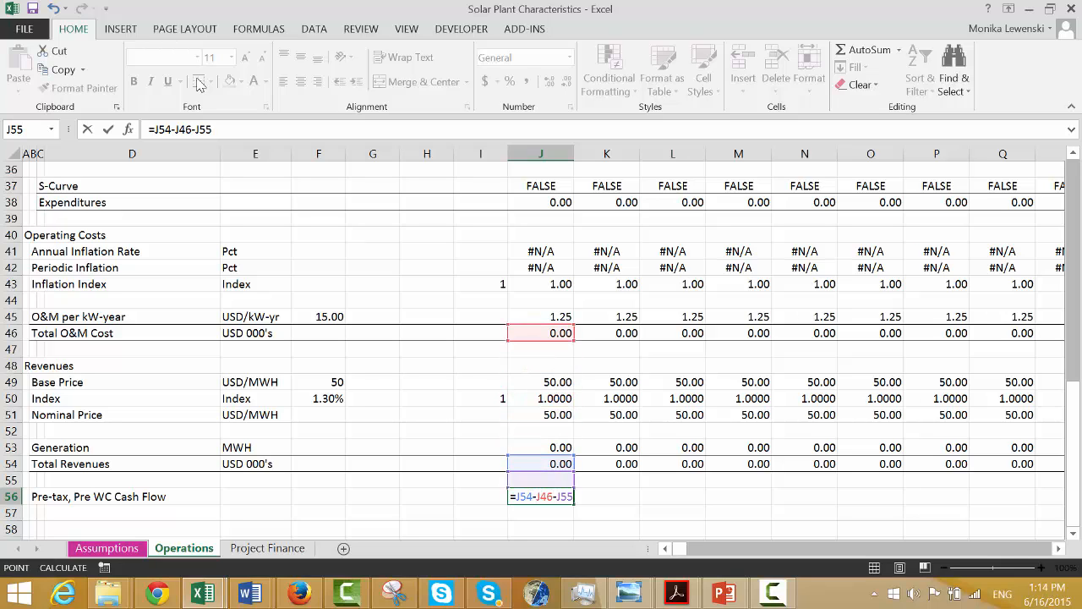
{"action": "key", "text": "Up"}
{"action": "key", "text": "Up"}
{"action": "key", "text": "Return"}
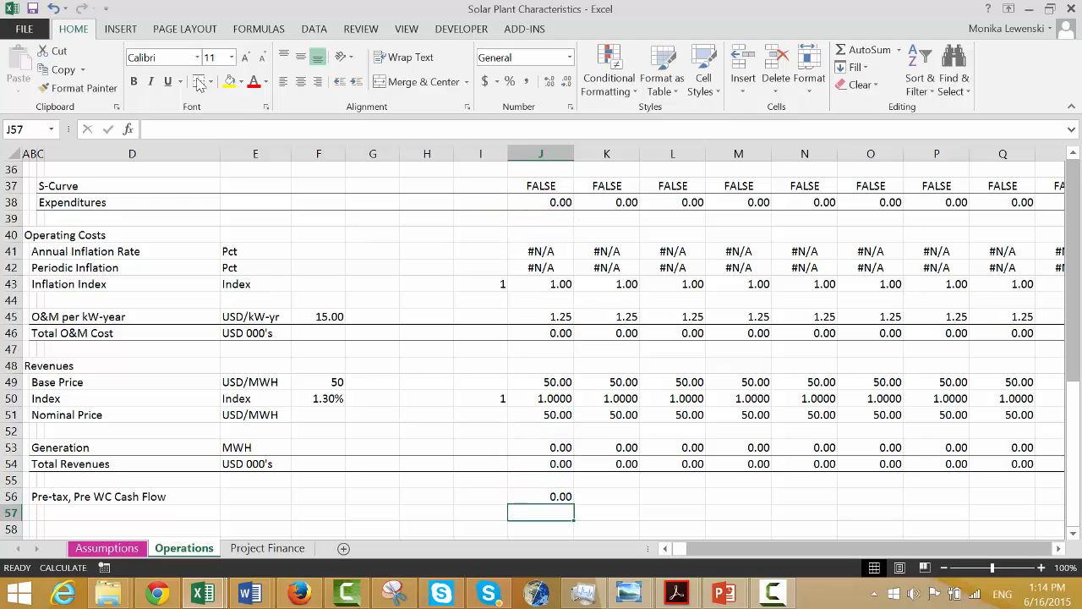
{"action": "key", "text": "Up"}
{"action": "key", "text": "ctrl+shift+r"}
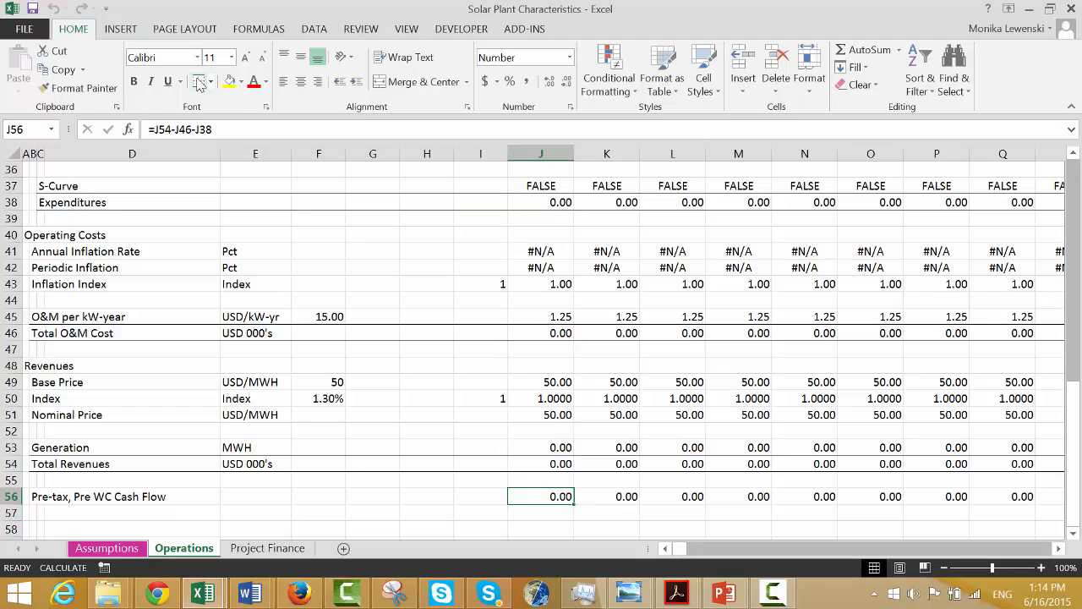
Enter the row label "Pre-tax IRR" in B57, directly below the cash flow label.
{"action": "key", "text": "Left"}
{"action": "key", "text": "Left"}
{"action": "key", "text": "Left"}
{"action": "key", "text": "Down"}
{"action": "key", "text": "Left"}
{"action": "key", "text": "Left"}
{"action": "key", "text": "Left"}
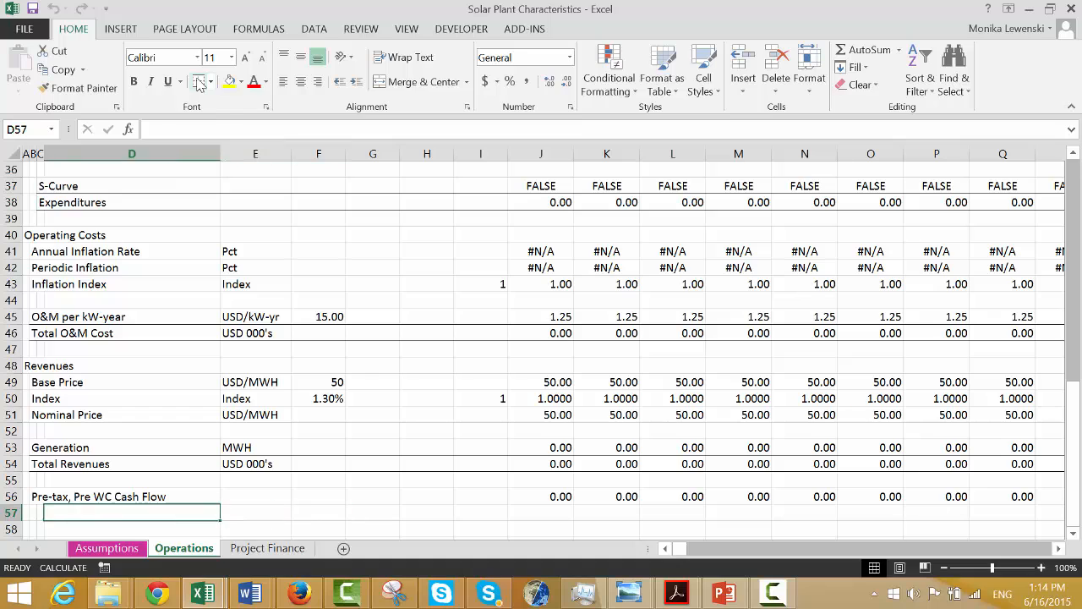
{"action": "key", "text": "Left"}
{"action": "key", "text": "Left"}
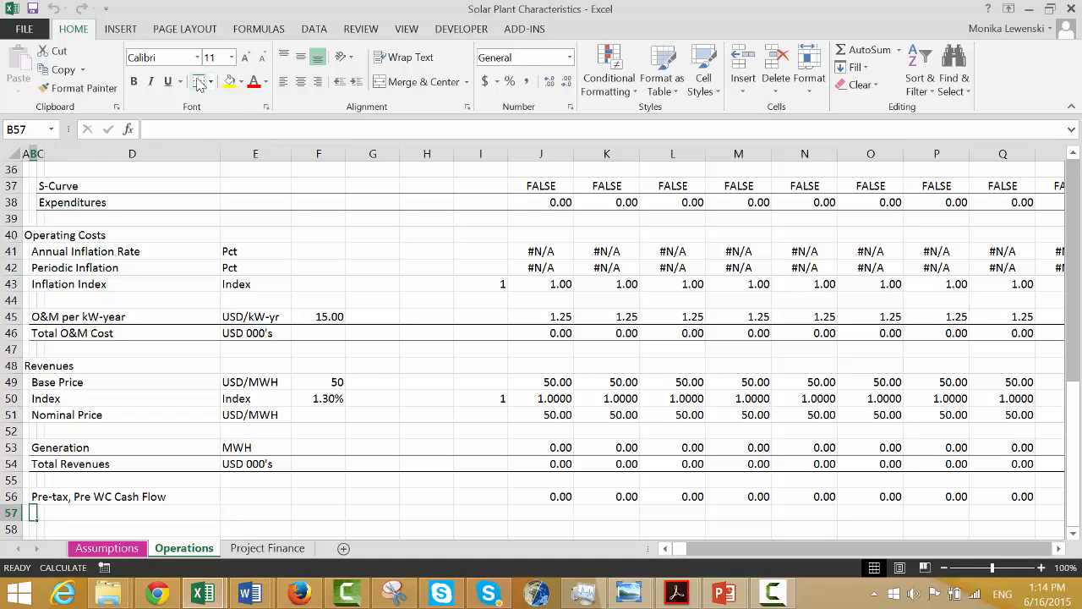
{"action": "type", "text": "Pre-tax IR"}
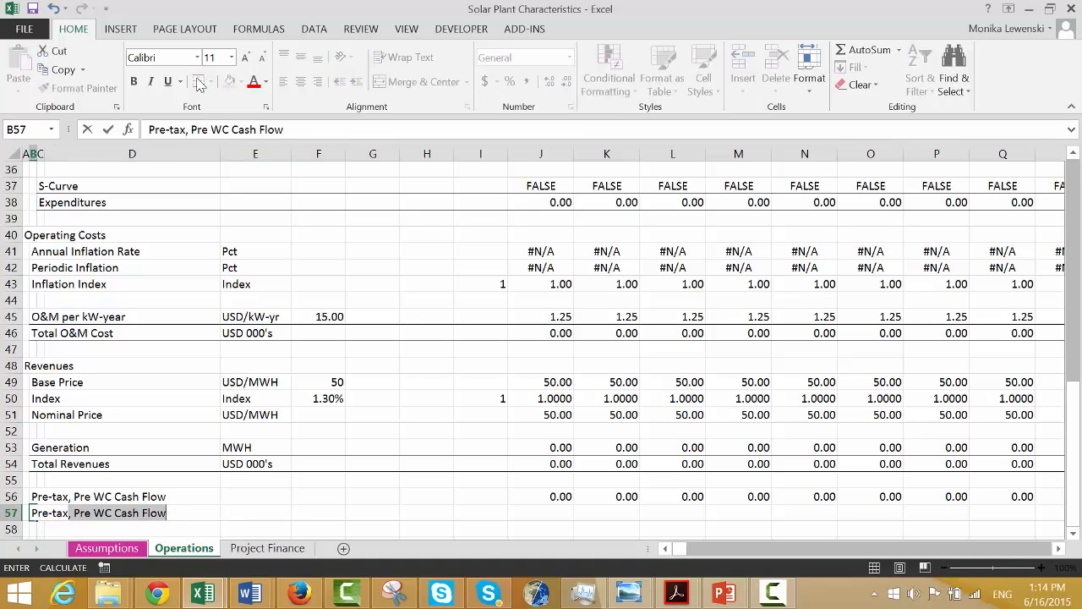
{"action": "type", "text": "R"}
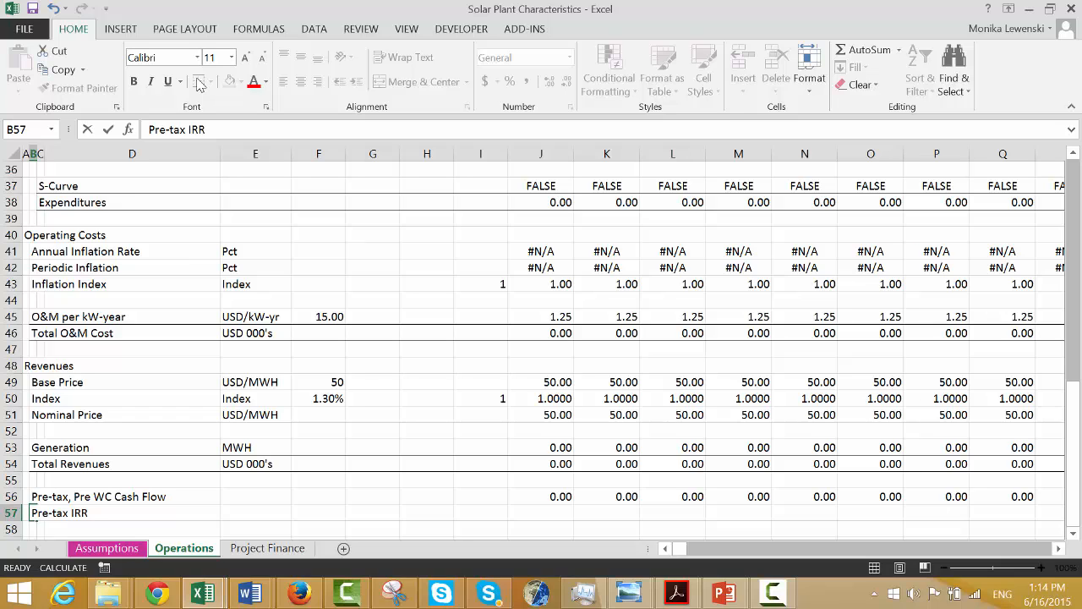
{"action": "key", "text": "Return"}
Enter the units USD 000's for the cash flow in E56 and Percent for the Pre-tax IRR in E57.
{"action": "key", "text": "Up"}
{"action": "key", "text": "Right"}
{"action": "key", "text": "Right"}
{"action": "key", "text": "Right"}
{"action": "key", "text": "Right"}
{"action": "key", "text": "Left"}
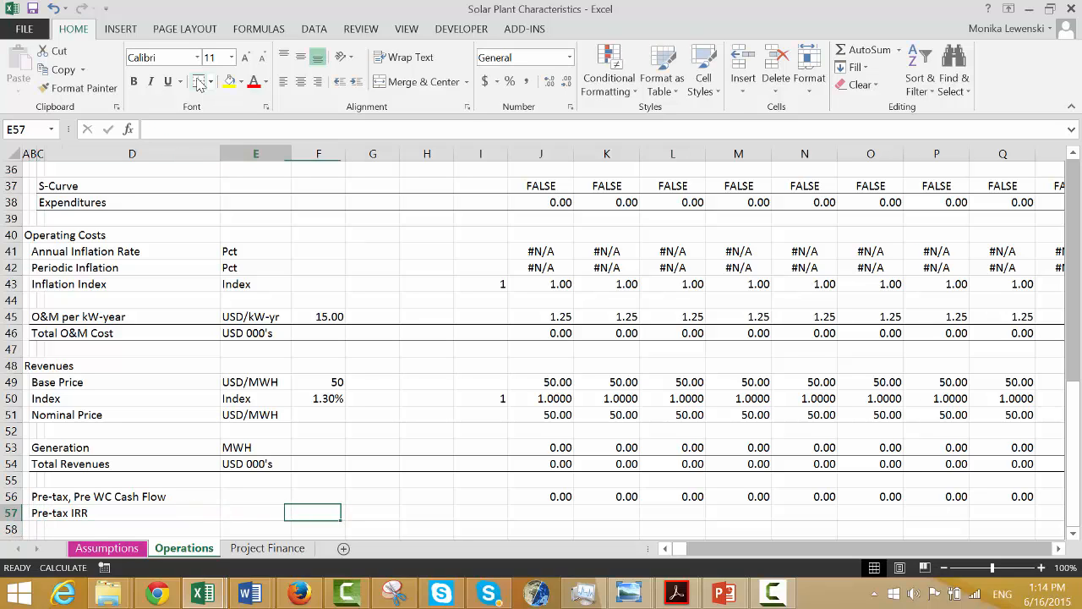
{"action": "key", "text": "Up"}
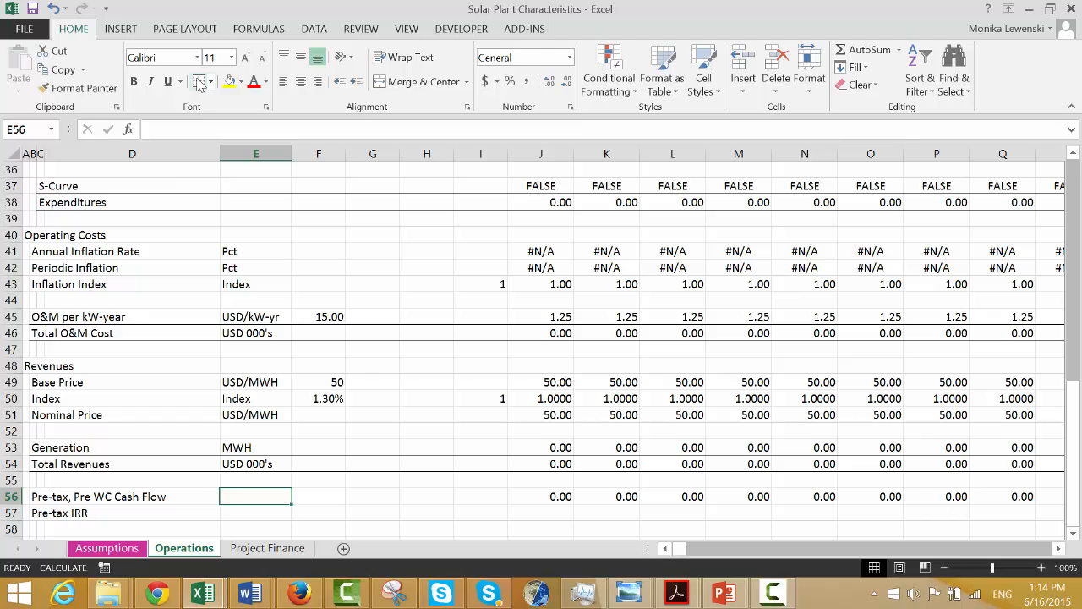
{"action": "type", "text": "USD"}
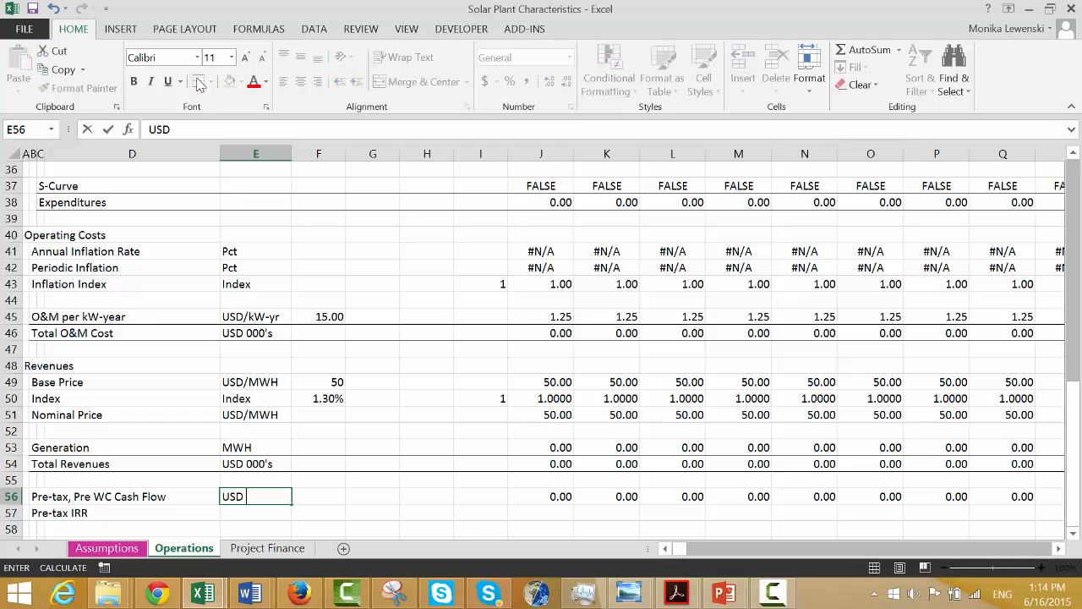
{"action": "type", "text": " 000's"}
{"action": "key", "text": "Return"}
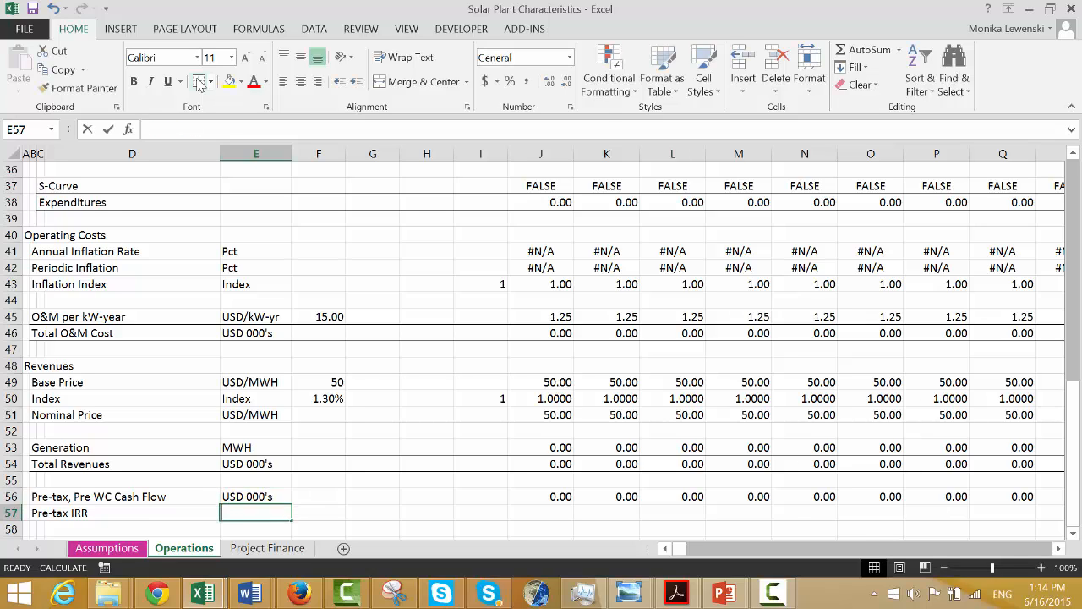
{"action": "type", "text": "Perc"}
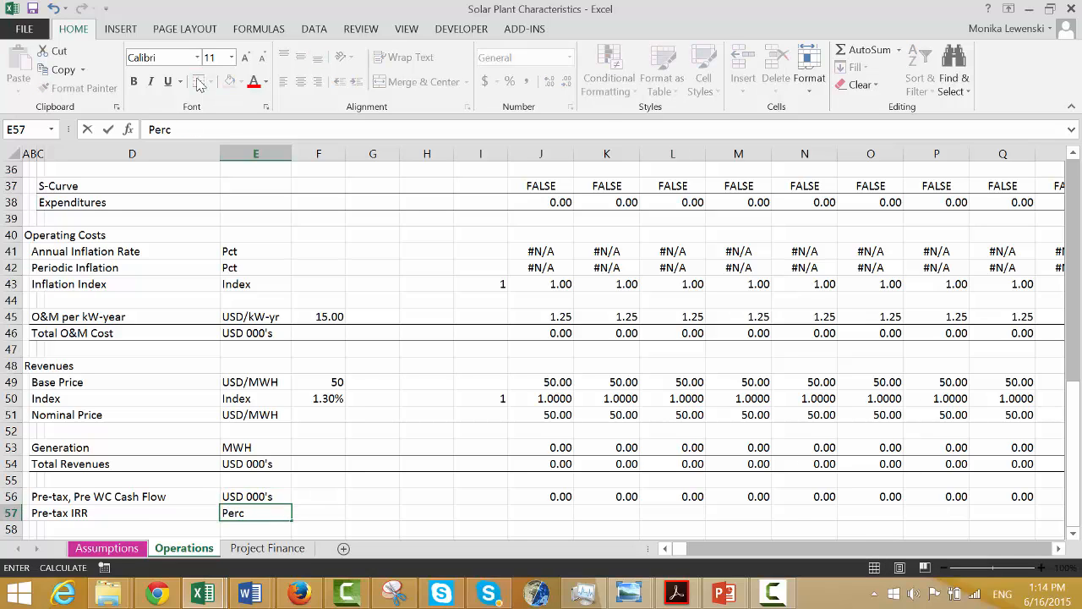
{"action": "type", "text": "ent"}
{"action": "key", "text": "Return"}
Calculate the Pre-tax IRR in F57 with =IRR(56:56), using the whole cash flow row.
{"action": "key", "text": "Up"}
{"action": "key", "text": "Right"}
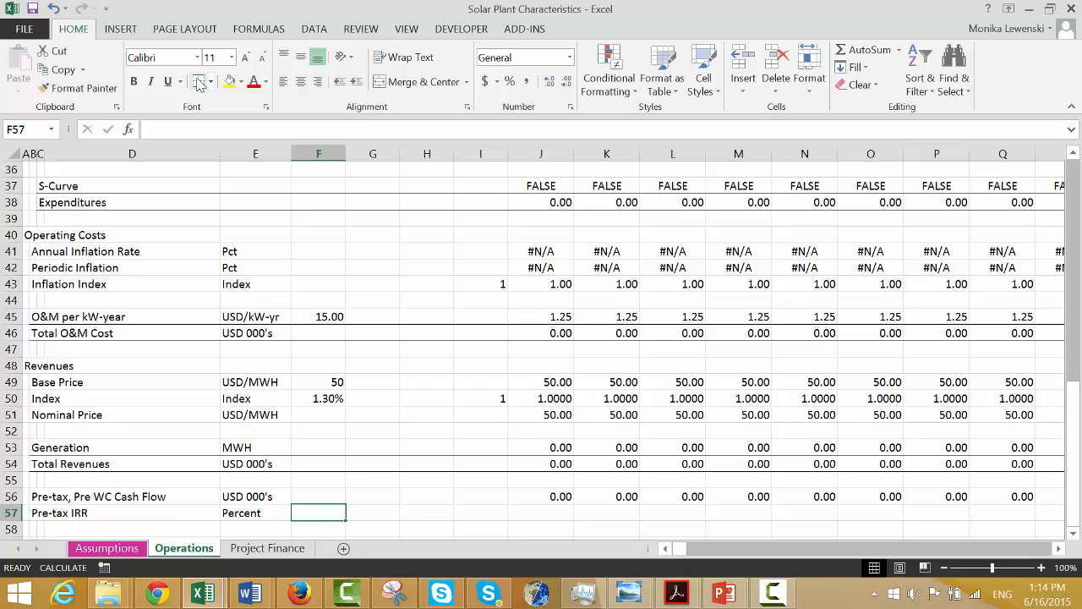
{"action": "type", "text": "=irr("}
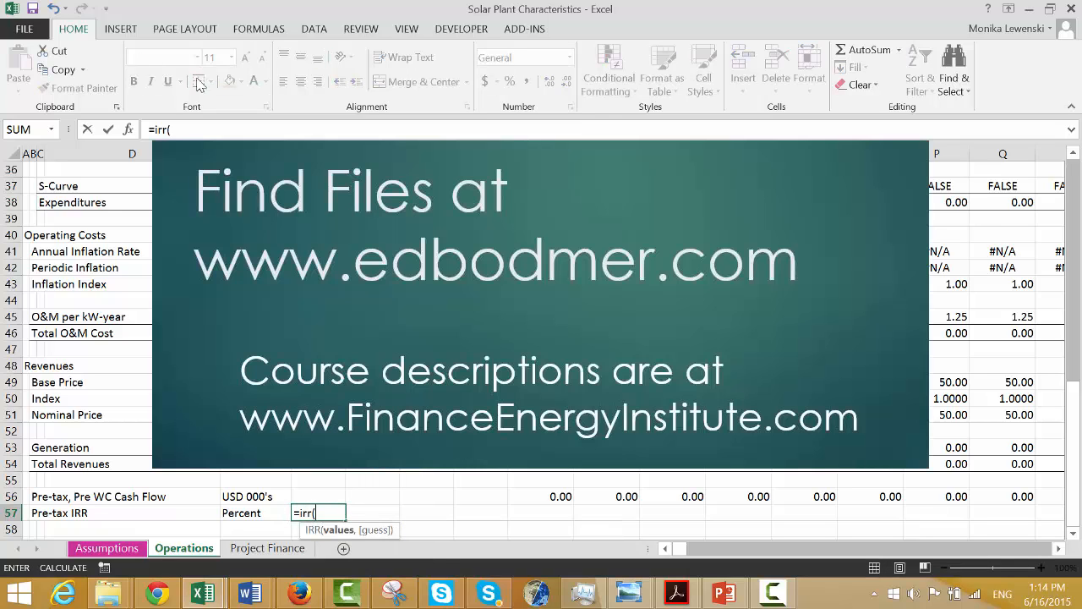
{"action": "key", "text": "Up"}
{"action": "key", "text": "shift+space"}
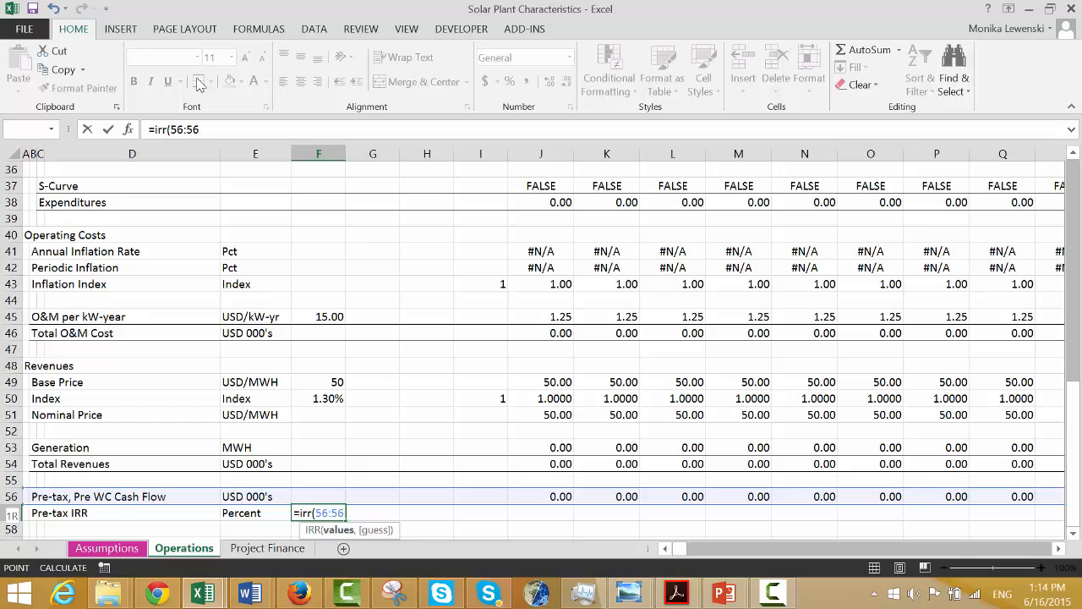
{"action": "key", "text": "ctrl+Return"}
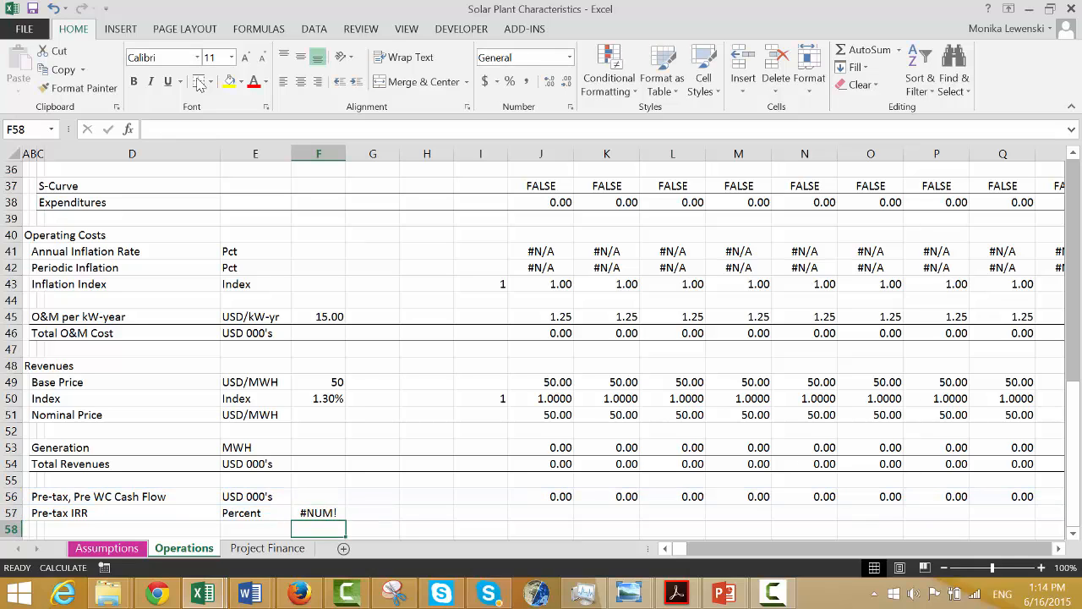
Add a guess of 0.001 to the Pre-tax IRR formula in F57, making it =IRR(56:56,0.001).
{"action": "key", "text": "F2"}
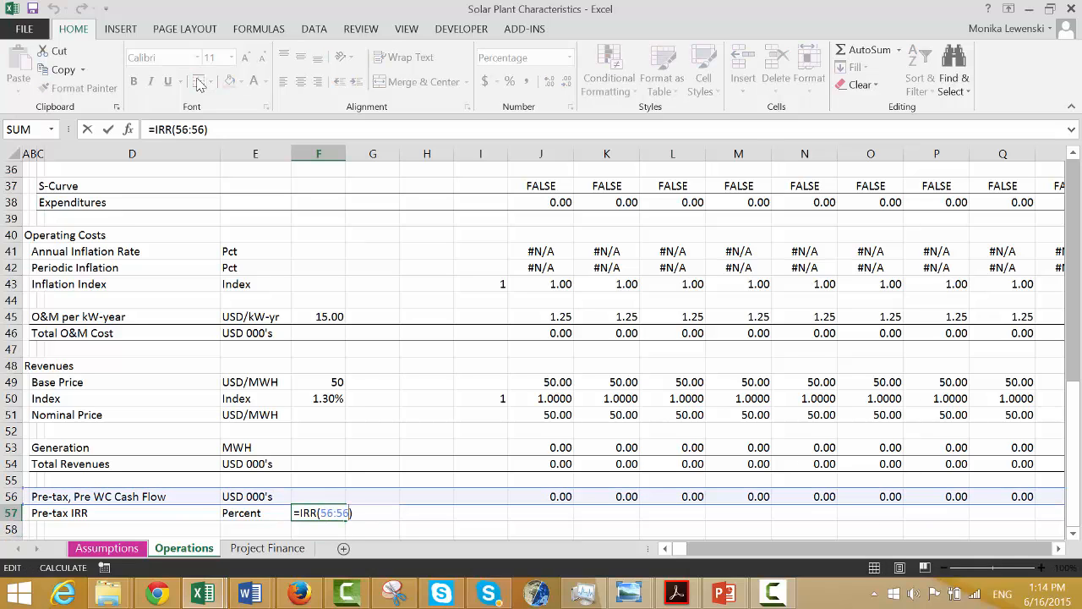
{"action": "key", "text": "Left"}
{"action": "type", "text": ","}
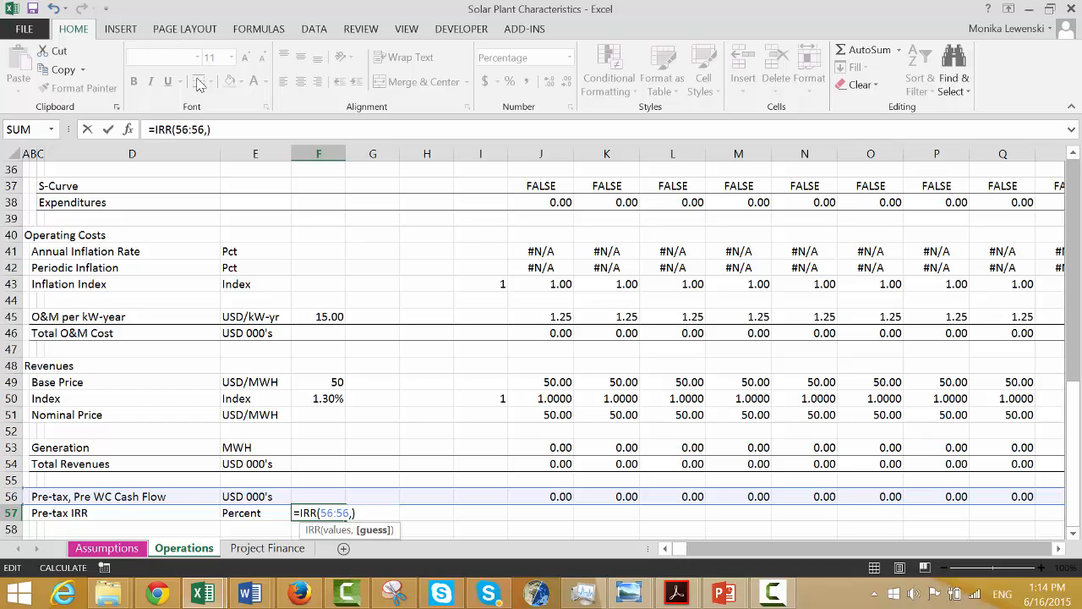
{"action": "type", "text": "0.001"}
{"action": "key", "text": "Return"}
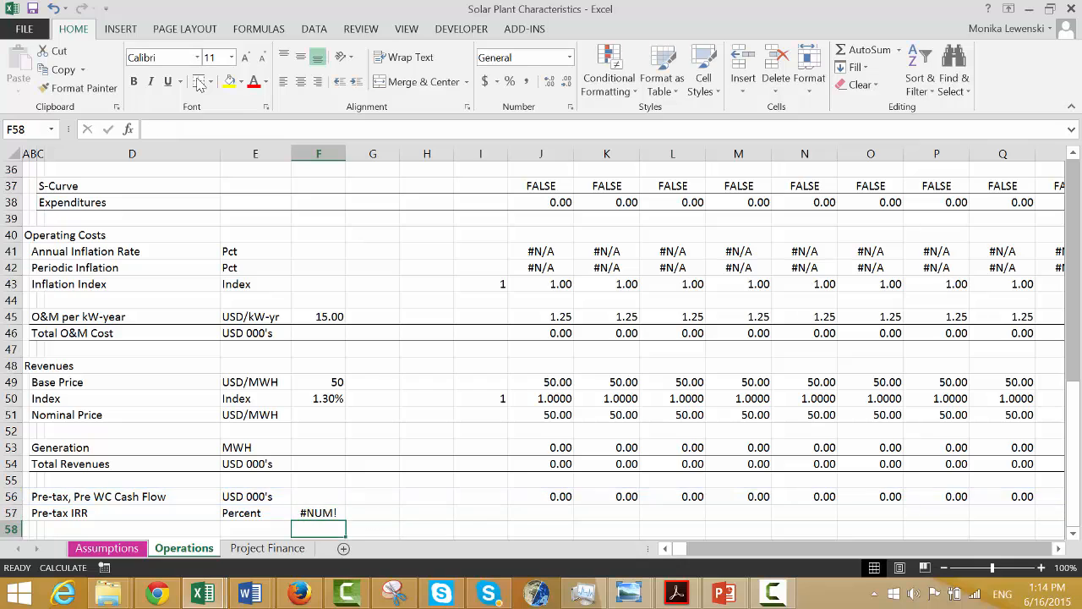
Change the guess in the Pre-tax IRR formula in F57 to -0.001, making it =IRR(56:56,-0.001).
{"action": "key", "text": "Up"}
{"action": "key", "text": "F2"}
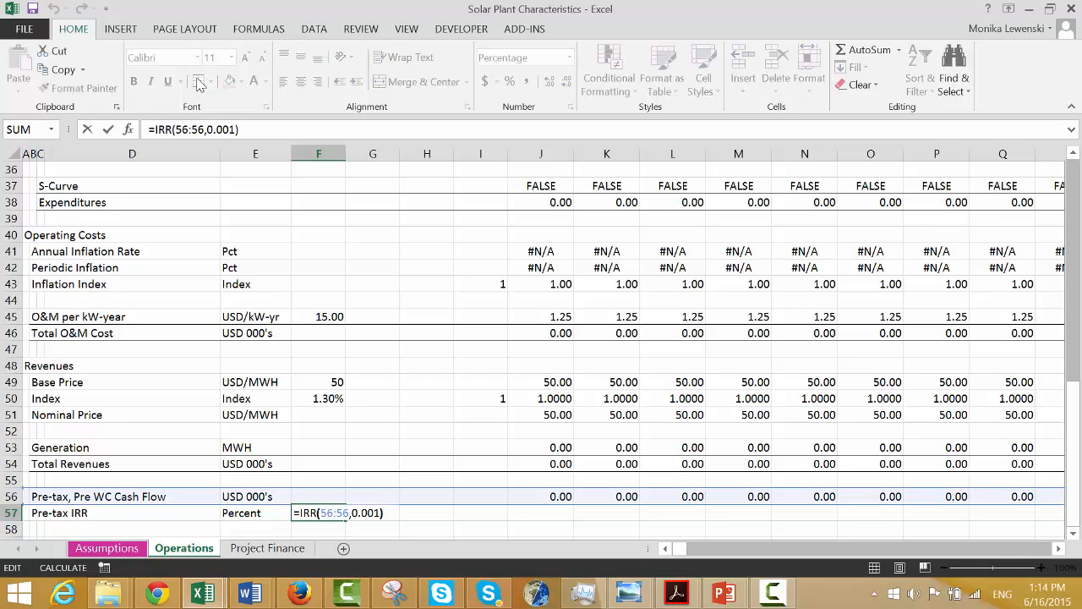
{"action": "type", "text": "-"}
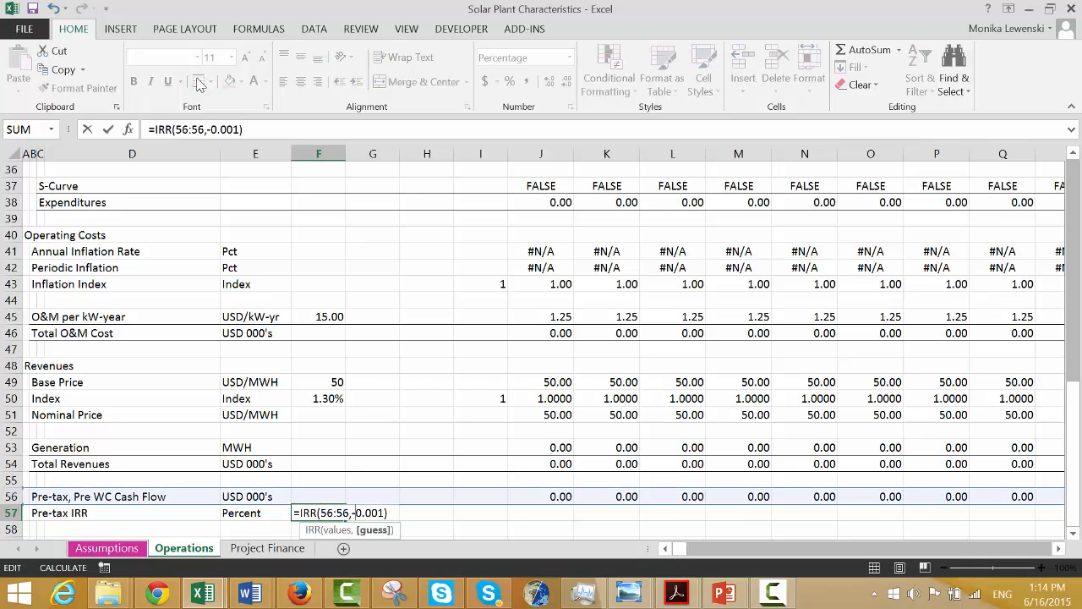
{"action": "key", "text": "Return"}
Examine the monthly cash flow values in row 56 across the construction and operating months.
{"action": "key", "text": "Up"}
{"action": "key", "text": "Right"}
{"action": "key", "text": "Right"}
{"action": "key", "text": "Right"}
{"action": "key", "text": "Right"}
{"action": "key", "text": "Right"}
{"action": "key", "text": "Right"}
{"action": "key", "text": "Right"}
{"action": "key", "text": "Right"}
{"action": "key", "text": "Right"}
{"action": "key", "text": "Right"}
{"action": "key", "text": "Right"}
{"action": "key", "text": "Right"}
{"action": "key", "text": "Right"}
{"action": "key", "text": "Right"}
{"action": "key", "text": "Right"}
{"action": "key", "text": "Right"}
{"action": "key", "text": "Right"}
{"action": "key", "text": "Right"}
{"action": "key", "text": "Right"}
{"action": "key", "text": "Right"}
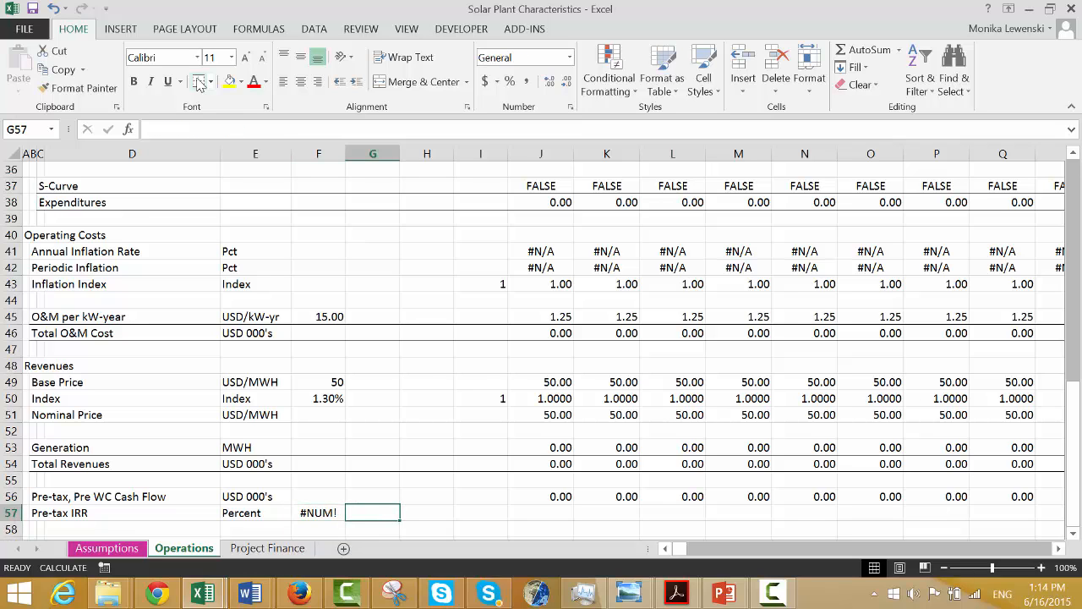
{"action": "key", "text": "Right"}
{"action": "key", "text": "Right"}
{"action": "key", "text": "Right"}
{"action": "key", "text": "Right"}
{"action": "key", "text": "Right"}
{"action": "key", "text": "Right"}
{"action": "key", "text": "Right"}
{"action": "key", "text": "Right"}
{"action": "key", "text": "Right"}
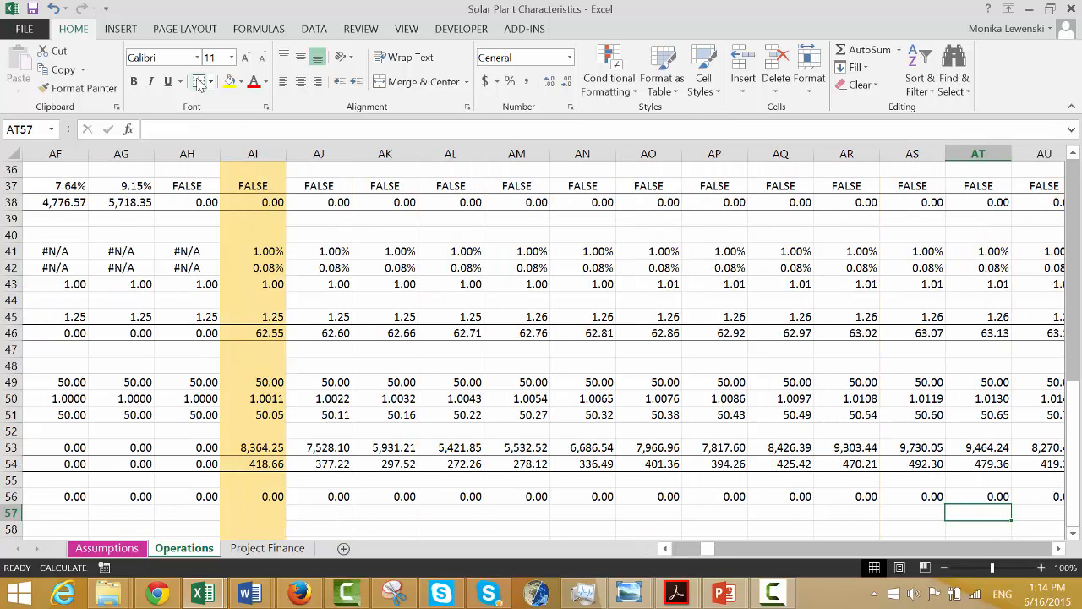
{"action": "key", "text": "Left"}
{"action": "key", "text": "Left"}
{"action": "key", "text": "Left"}
{"action": "key", "text": "Left"}
{"action": "key", "text": "Left"}
{"action": "key", "text": "Left"}
{"action": "key", "text": "Left"}
{"action": "key", "text": "Left"}
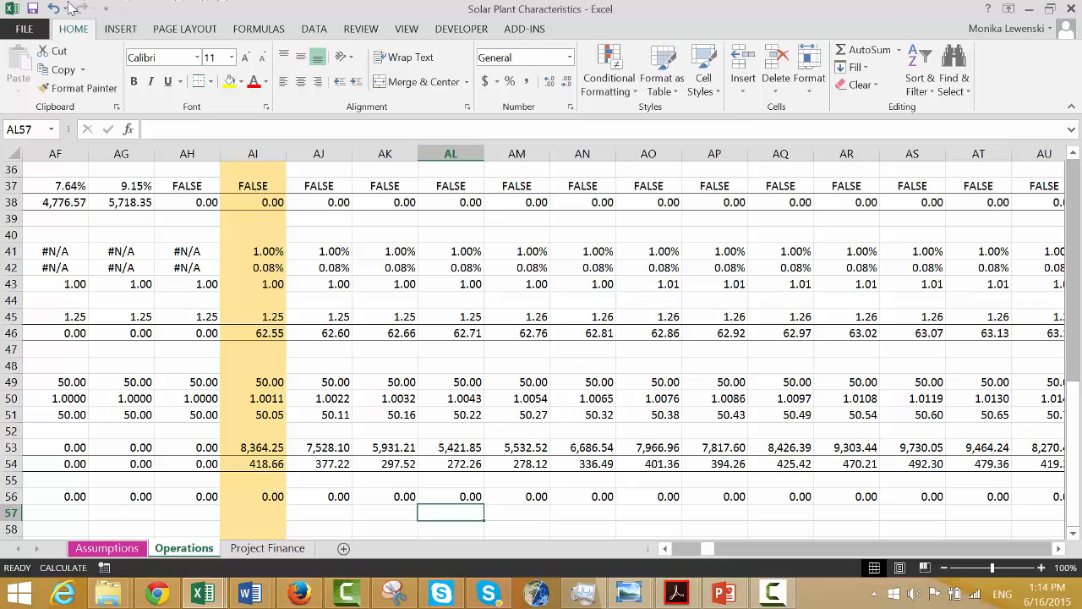
Recalculate the workbook and check the cash flow in row 56 and the Pre-tax IRR in F57.
{"action": "left_click", "coordinate": [267, 31]}
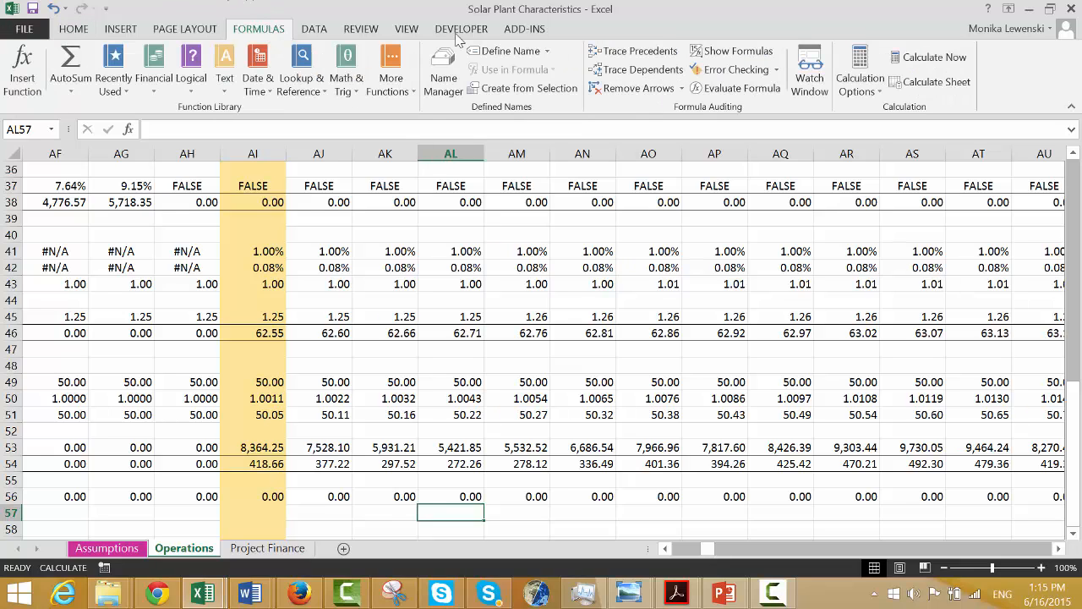
{"action": "left_click", "coordinate": [914, 61]}
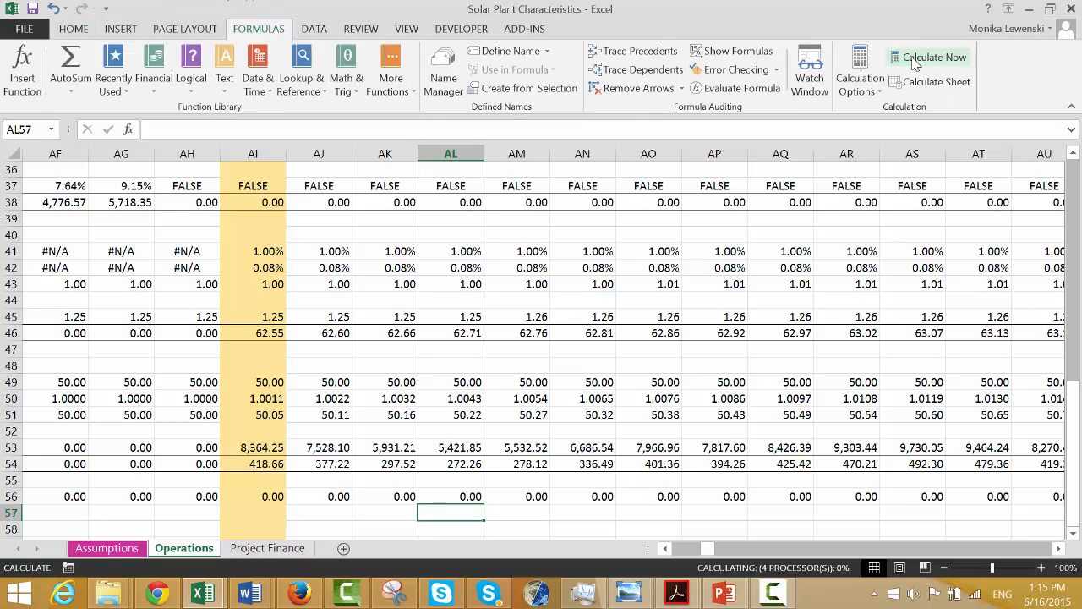
{"action": "key", "text": "Left"}
{"action": "key", "text": "Left"}
{"action": "key", "text": "Left"}
{"action": "key", "text": "Left"}
{"action": "key", "text": "Left"}
{"action": "key", "text": "Left"}
{"action": "key", "text": "Left"}
{"action": "key", "text": "Left"}
{"action": "key", "text": "Left"}
{"action": "key", "text": "Left"}
{"action": "key", "text": "Left"}
{"action": "key", "text": "Left"}
{"action": "key", "text": "Left"}
{"action": "key", "text": "Left"}
{"action": "key", "text": "Left"}
{"action": "key", "text": "Left"}
{"action": "key", "text": "Left"}
{"action": "key", "text": "Left"}
{"action": "key", "text": "Left"}
{"action": "key", "text": "Left"}
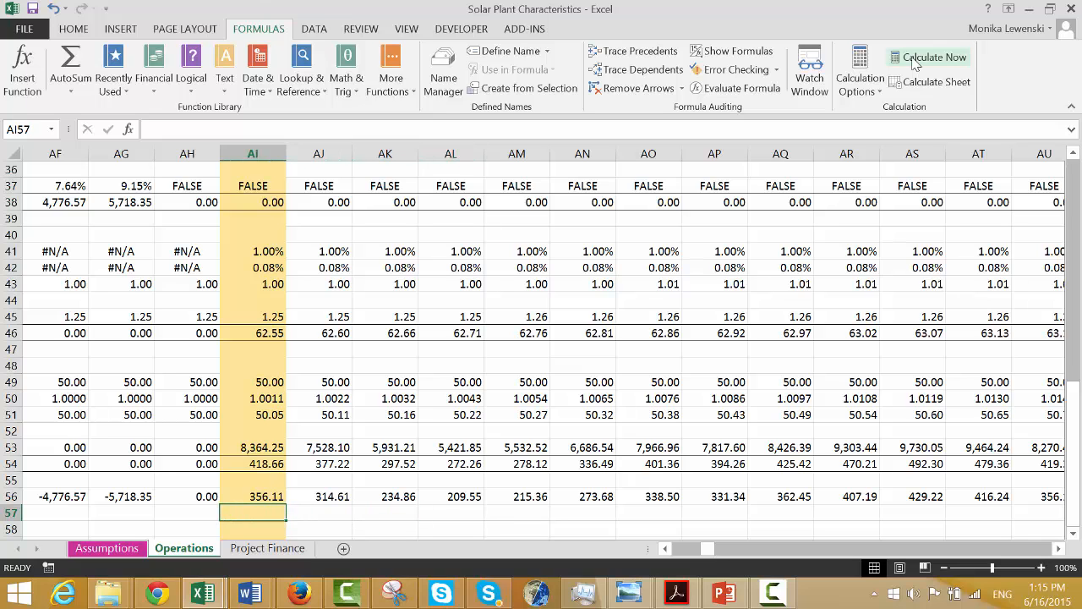
{"action": "key", "text": "Left"}
{"action": "key", "text": "Left"}
{"action": "key", "text": "Left"}
{"action": "key", "text": "Left"}
{"action": "key", "text": "Left"}
{"action": "key", "text": "Left"}
{"action": "key", "text": "Left"}
{"action": "key", "text": "Left"}
{"action": "key", "text": "Left"}
{"action": "key", "text": "Left"}
{"action": "key", "text": "Left"}
{"action": "key", "text": "Left"}
{"action": "key", "text": "Left"}
{"action": "key", "text": "Right"}
{"action": "key", "text": "Right"}
{"action": "key", "text": "Right"}
{"action": "key", "text": "Right"}
{"action": "key", "text": "Right"}
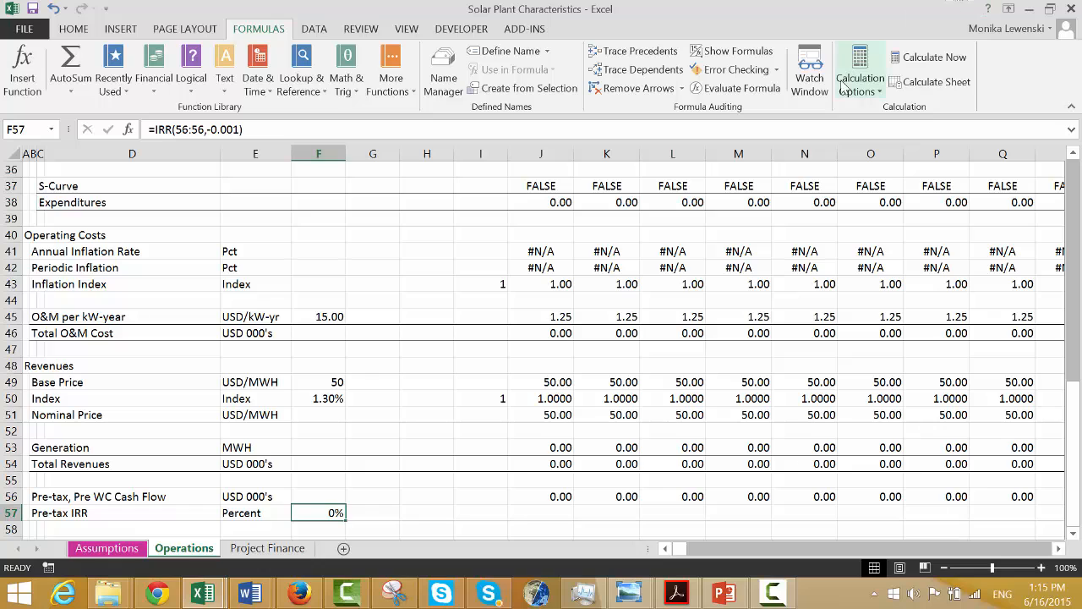
Show the Pre-tax IRR percentage in F57 with two decimal places.
{"action": "left_click", "coordinate": [80, 29]}
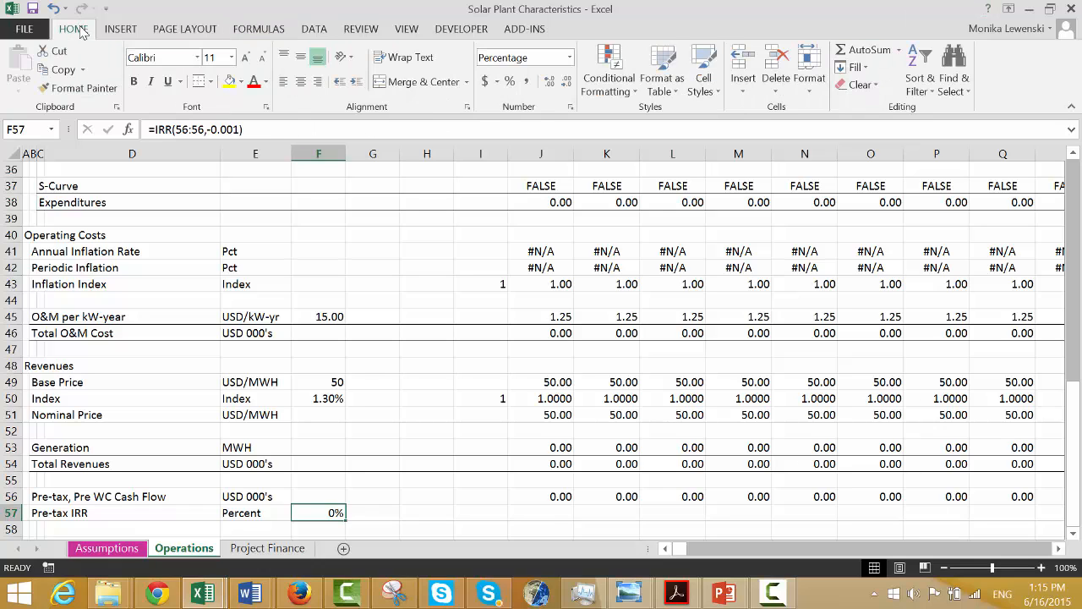
{"action": "left_click", "coordinate": [550, 83]}
{"action": "left_click", "coordinate": [550, 83]}
{"action": "key", "text": "Right"}
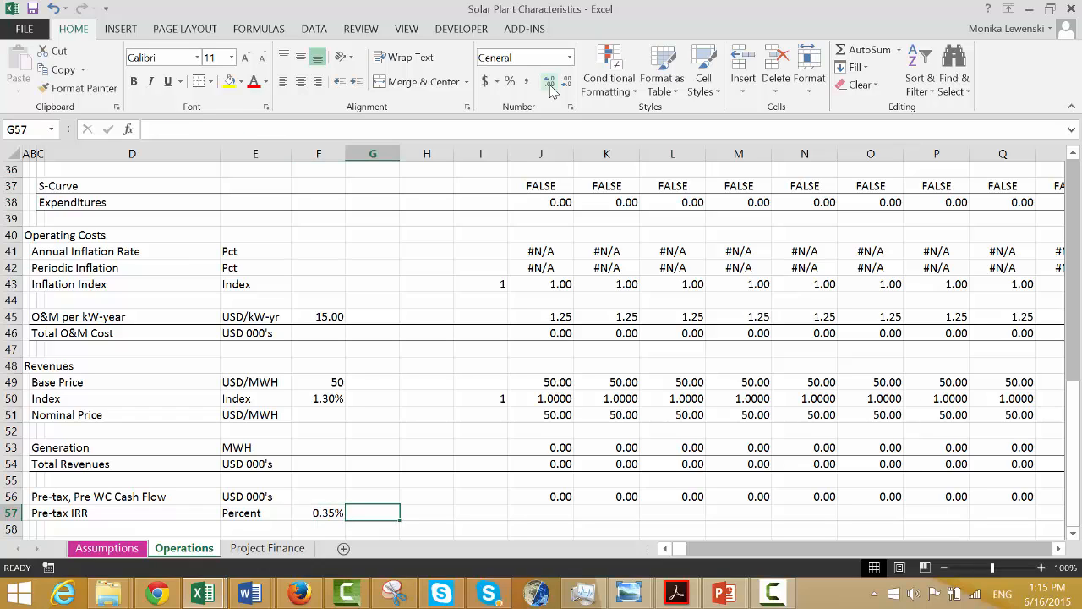
Annualise the monthly Pre-tax IRR in G57 with the formula =(1+F57)^12-1.
{"action": "key", "text": "Left"}
{"action": "key", "text": "Right"}
{"action": "type", "text": "="}
{"action": "key", "text": "Left"}
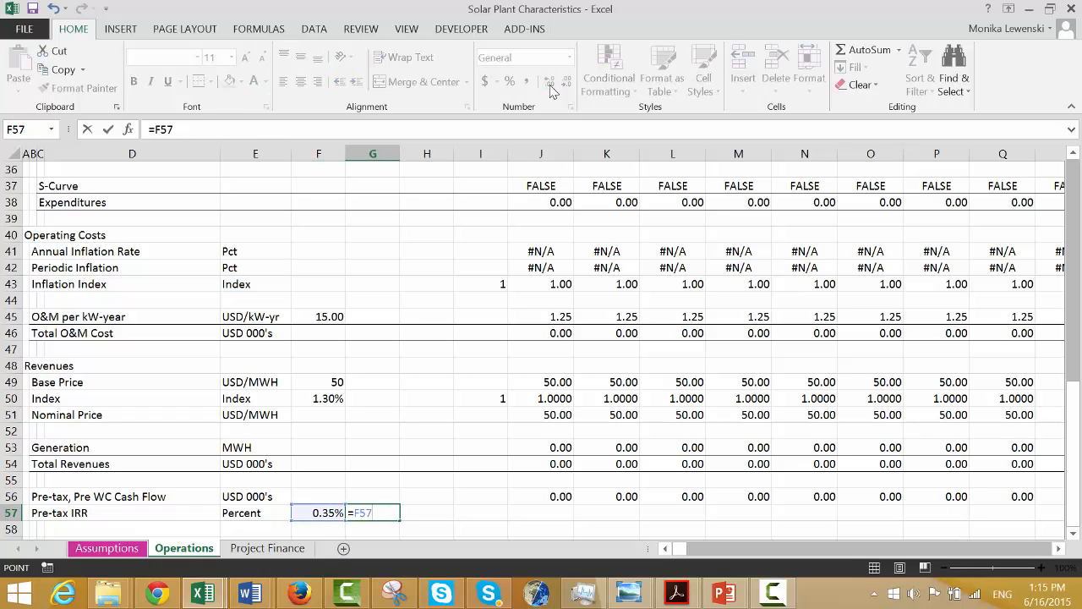
{"action": "key", "text": "BackSpace"}
{"action": "key", "text": "BackSpace"}
{"action": "key", "text": "BackSpace"}
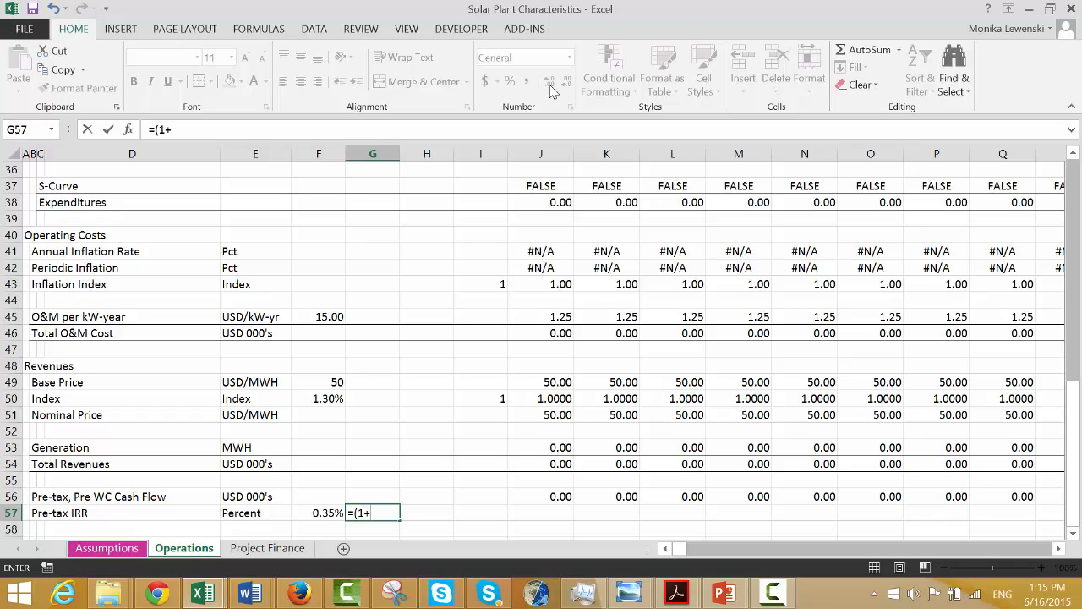
{"action": "type", "text": "(1+"}
{"action": "key", "text": "Left"}
{"action": "type", "text": ")^"}
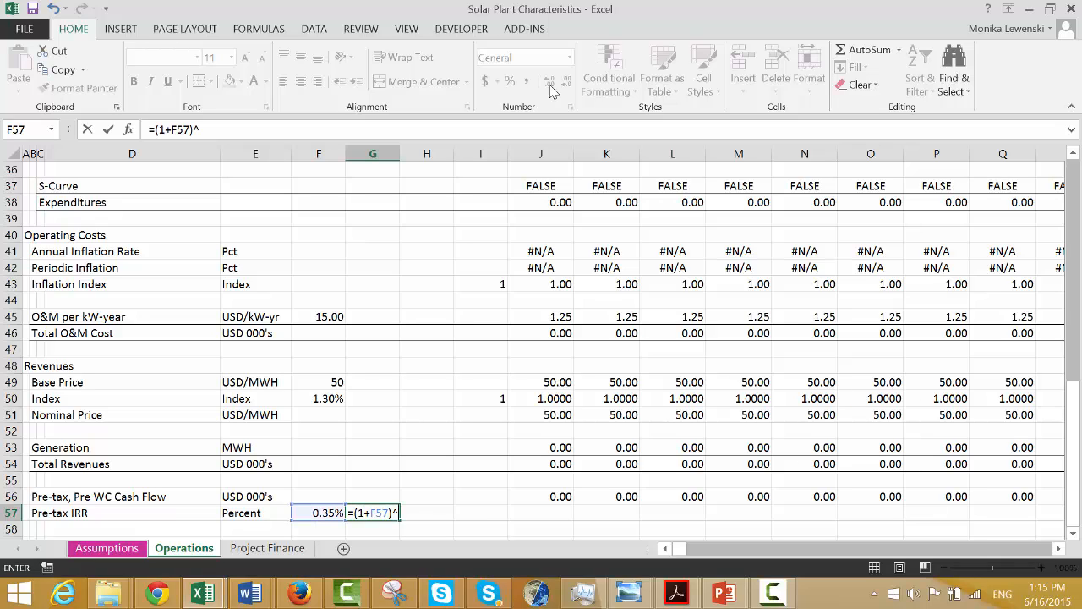
{"action": "type", "text": "12-1"}
{"action": "key", "text": "Return"}
Format the annualised IRR in G57 as a percentage with two decimal places.
{"action": "key", "text": "Up"}
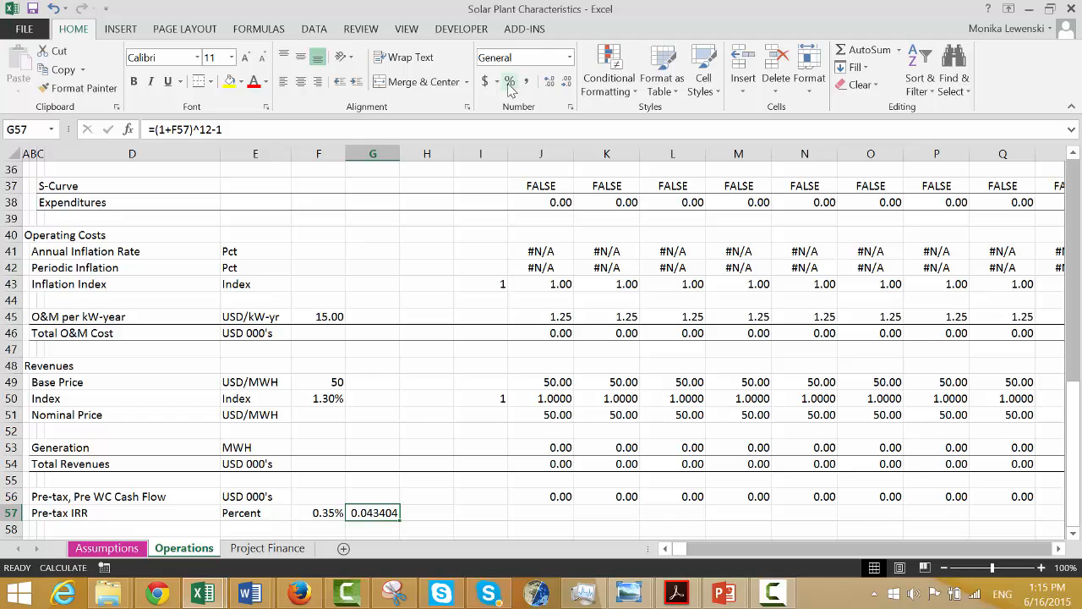
{"action": "left_click", "coordinate": [509, 81]}
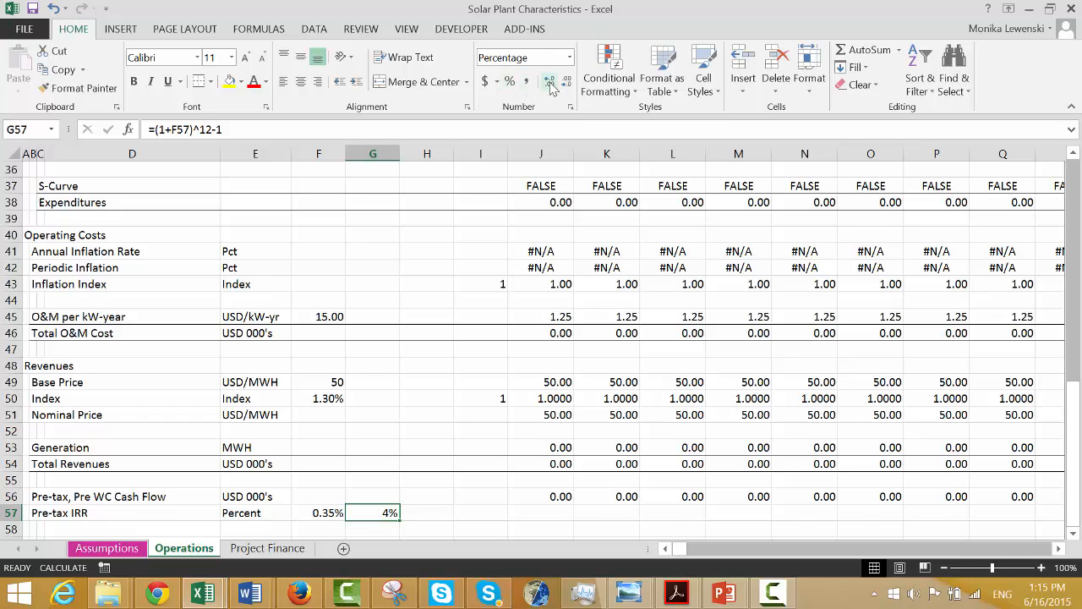
{"action": "double_click", "coordinate": [549, 82]}
{"action": "key", "text": "Up"}
{"action": "key", "text": "Left"}
{"action": "key", "text": "Down"}
{"action": "key", "text": "Right"}
Review the rows above the Pre-tax IRR, from revenues and operating costs up to generation and capital expenditures.
{"action": "key", "text": "Up"}
{"action": "key", "text": "Up"}
{"action": "key", "text": "Up"}
{"action": "key", "text": "Up"}
{"action": "key", "text": "Up"}
{"action": "key", "text": "Up"}
{"action": "key", "text": "Up"}
{"action": "key", "text": "Up"}
{"action": "key", "text": "Up"}
{"action": "key", "text": "Up"}
{"action": "key", "text": "Up"}
{"action": "key", "text": "Up"}
{"action": "key", "text": "Up"}
{"action": "key", "text": "Up"}
{"action": "key", "text": "Up"}
{"action": "key", "text": "Up"}
{"action": "key", "text": "Up"}
{"action": "key", "text": "Up"}
{"action": "key", "text": "Up"}
{"action": "key", "text": "Up"}
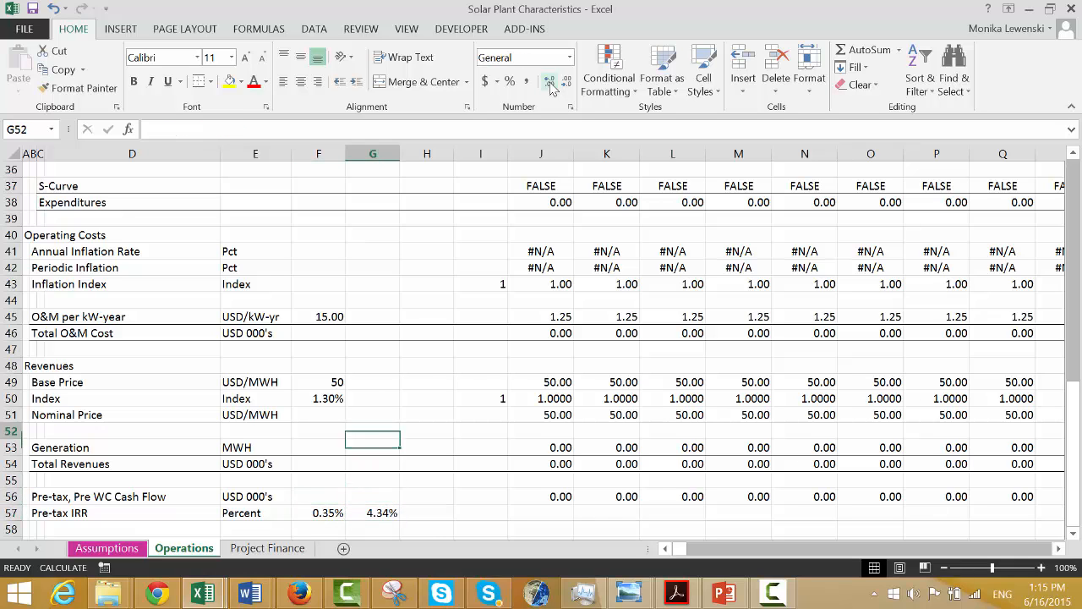
{"action": "key", "text": "Up"}
{"action": "key", "text": "Up"}
{"action": "key", "text": "Up"}
{"action": "key", "text": "Up"}
{"action": "key", "text": "Down"}
{"action": "key", "text": "Down"}
{"action": "key", "text": "Down"}
{"action": "key", "text": "Down"}
{"action": "key", "text": "Down"}
{"action": "key", "text": "Down"}
{"action": "key", "text": "Down"}
{"action": "key", "text": "Down"}
{"action": "key", "text": "Down"}
{"action": "key", "text": "Down"}
{"action": "key", "text": "Down"}
{"action": "key", "text": "Down"}
{"action": "key", "text": "Down"}
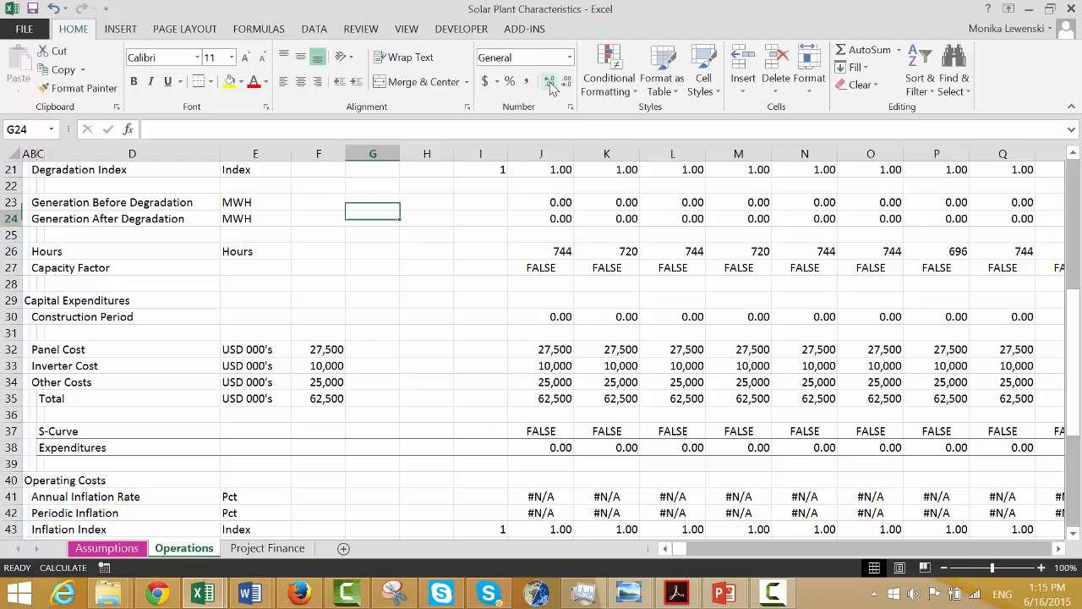
{"action": "key", "text": "Down"}
{"action": "key", "text": "Down"}
{"action": "key", "text": "Down"}
{"action": "key", "text": "Down"}
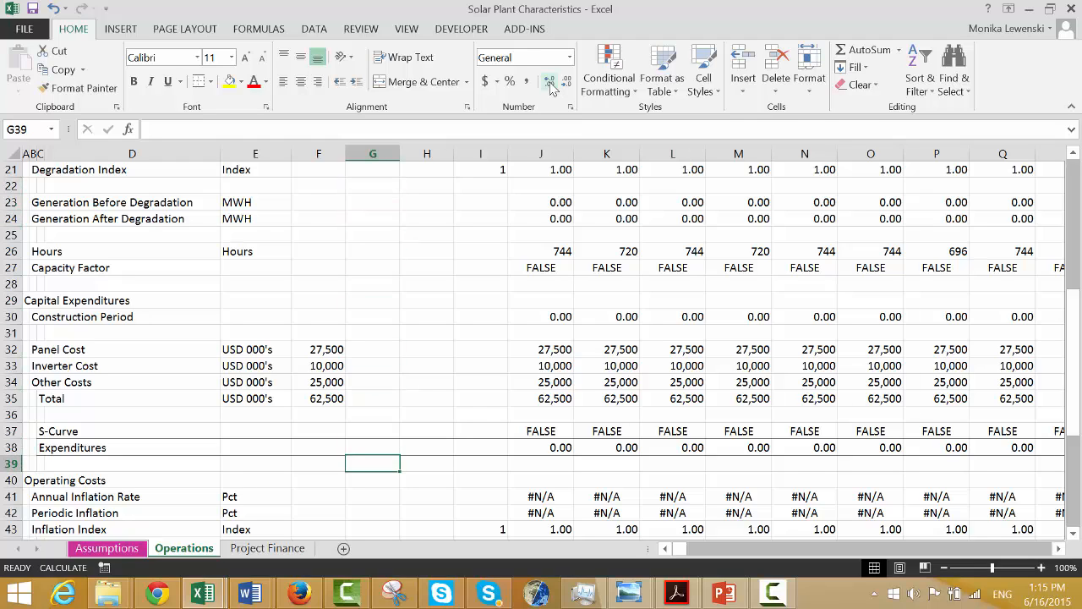
Insert seven blank rows above the Operating Costs section and select C40 in the new space.
{"action": "key", "text": "Left"}
{"action": "key", "text": "Left"}
{"action": "key", "text": "Left"}
{"action": "key", "text": "Left"}
{"action": "key", "text": "Left"}
{"action": "key", "text": "Left"}
{"action": "key", "text": "Down"}
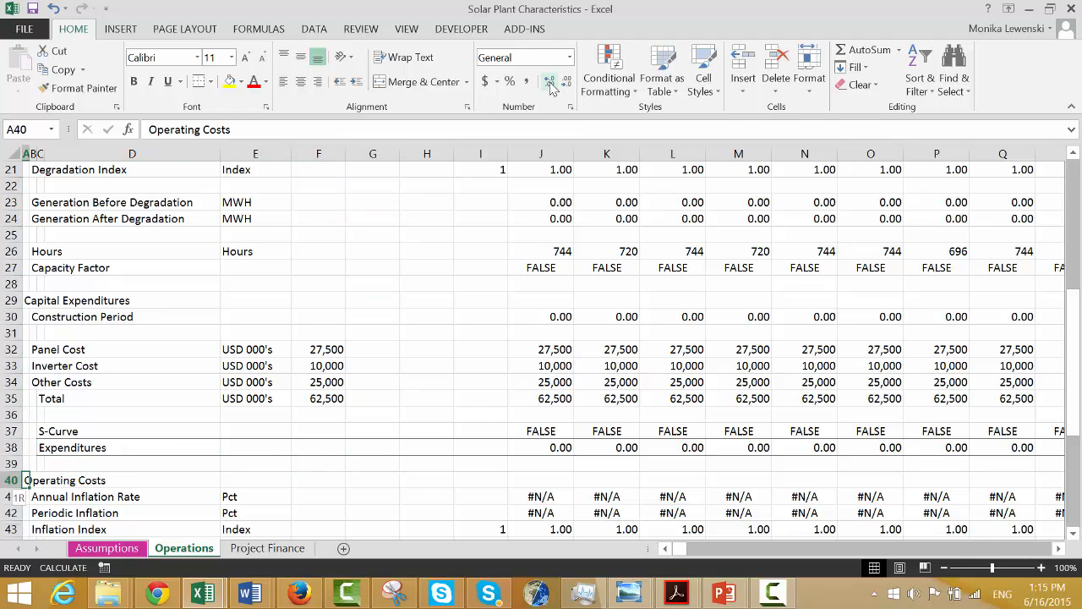
{"action": "key", "text": "shift+space"}
{"action": "key", "text": "shift+Down"}
{"action": "key", "text": "shift+Down"}
{"action": "key", "text": "shift+Down"}
{"action": "key", "text": "shift+Down"}
{"action": "key", "text": "shift+Down"}
{"action": "key", "text": "shift+Down"}
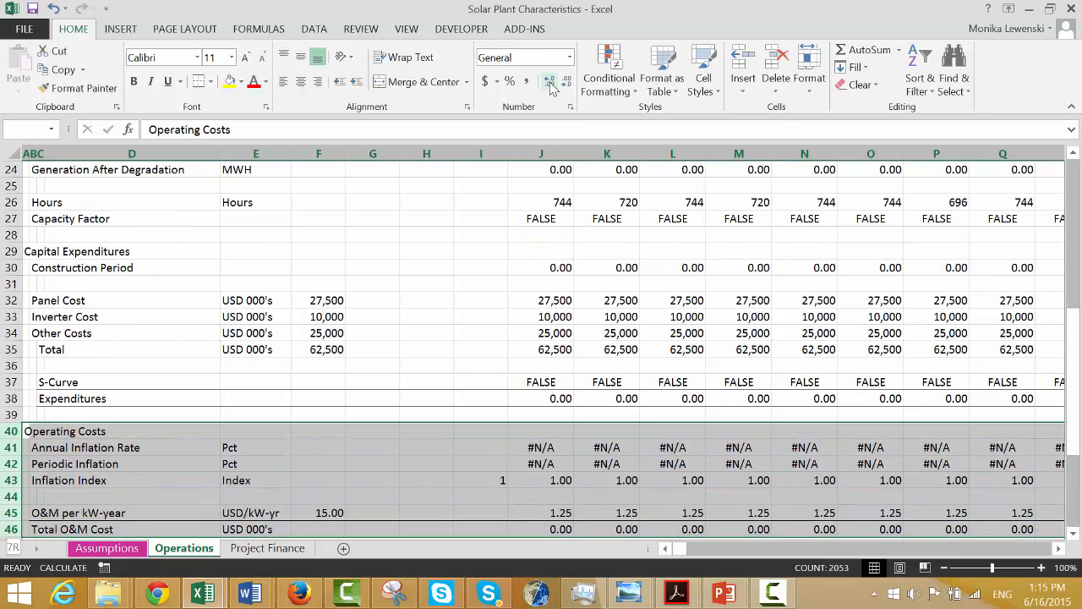
{"action": "key", "text": "ctrl+shift+plus"}
{"action": "key", "text": "Up"}
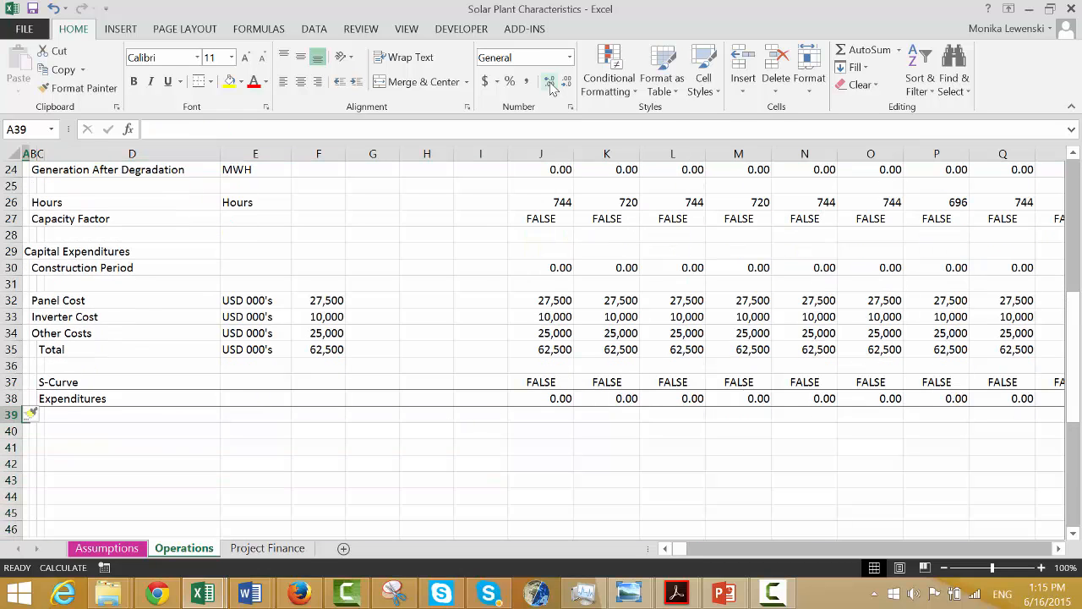
{"action": "key", "text": "Down"}
{"action": "key", "text": "Right"}
{"action": "key", "text": "Right"}
{"action": "key", "text": "Left"}
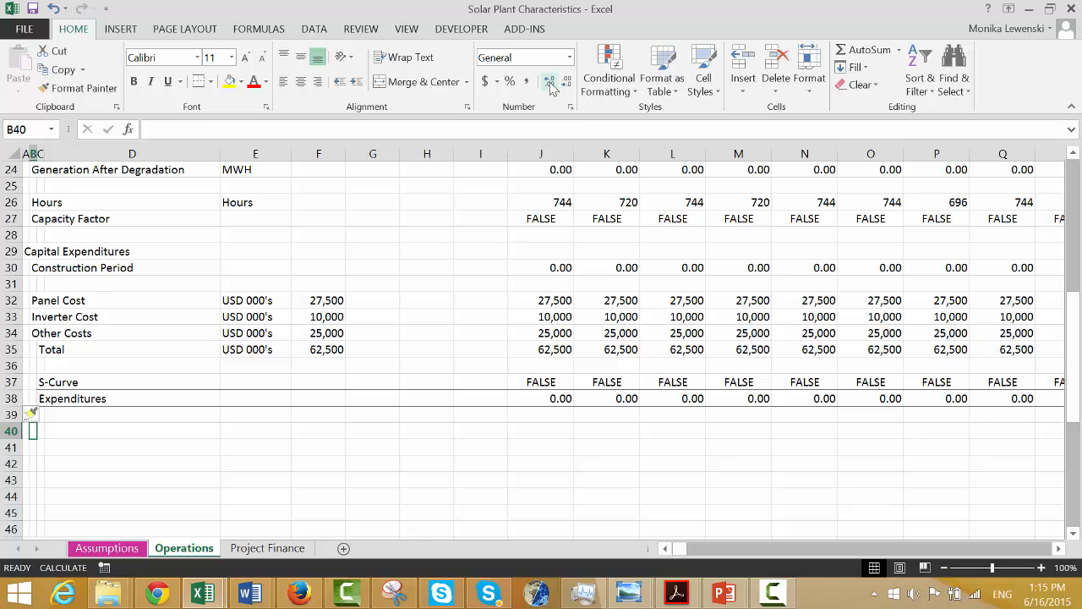
{"action": "key", "text": "Right"}
{"action": "key", "text": "Left"}
{"action": "key", "text": "Right"}
Review the capital expenditure, development cost, development fee and owners cost inputs on the Assumptions sheet, and return to Operations.
{"action": "key", "text": "ctrl+Page_Up"}
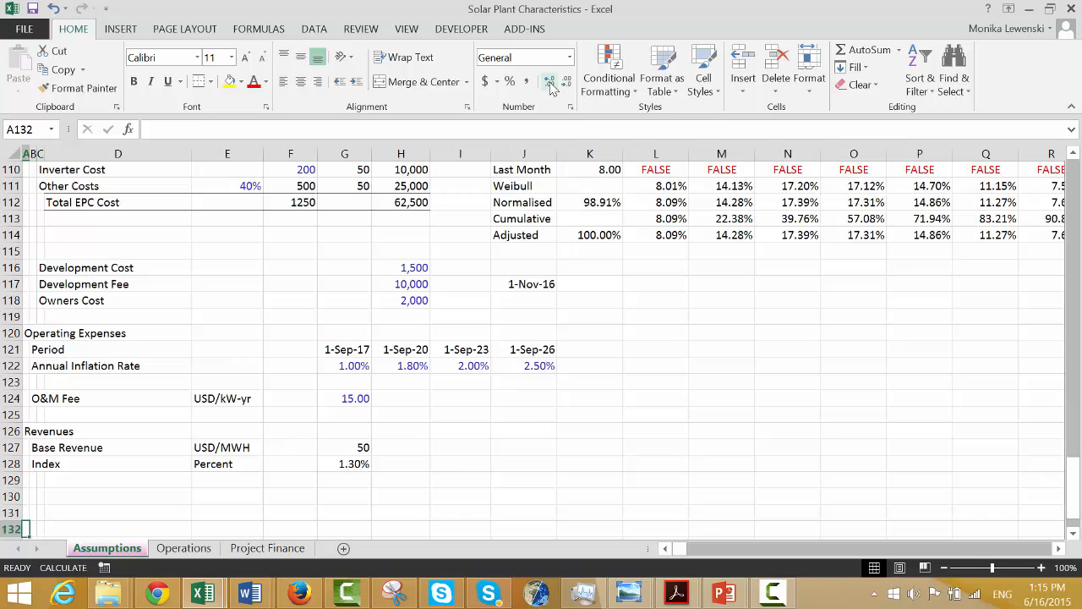
{"action": "key", "text": "Up"}
{"action": "key", "text": "Up"}
{"action": "key", "text": "Up"}
{"action": "key", "text": "Up"}
{"action": "key", "text": "Up"}
{"action": "key", "text": "Up"}
{"action": "key", "text": "Up"}
{"action": "key", "text": "Up"}
{"action": "key", "text": "Up"}
{"action": "key", "text": "Up"}
{"action": "key", "text": "Up"}
{"action": "key", "text": "Up"}
{"action": "key", "text": "Up"}
{"action": "key", "text": "Up"}
{"action": "key", "text": "Up"}
{"action": "key", "text": "Up"}
{"action": "key", "text": "Up"}
{"action": "key", "text": "Up"}
{"action": "key", "text": "Up"}
{"action": "key", "text": "Up"}
{"action": "key", "text": "Up"}
{"action": "key", "text": "Up"}
{"action": "key", "text": "Up"}
{"action": "key", "text": "Up"}
{"action": "key", "text": "Up"}
{"action": "key", "text": "Up"}
{"action": "key", "text": "Up"}
{"action": "key", "text": "Up"}
{"action": "key", "text": "Up"}
{"action": "key", "text": "Up"}
{"action": "key", "text": "Up"}
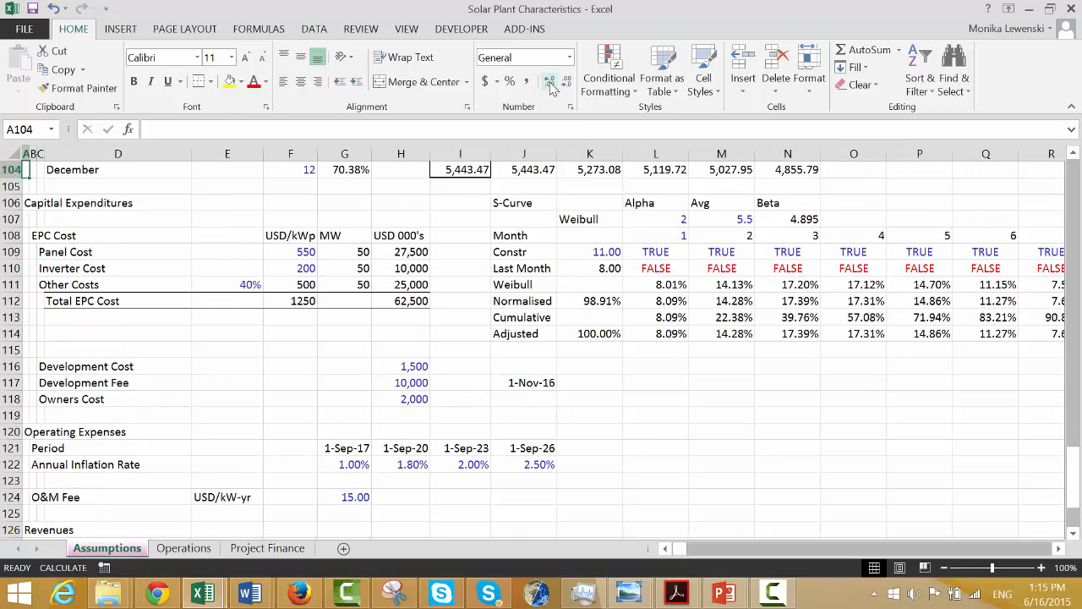
{"action": "key", "text": "Down"}
{"action": "key", "text": "Down"}
{"action": "key", "text": "Down"}
{"action": "key", "text": "Down"}
{"action": "key", "text": "Down"}
{"action": "key", "text": "Down"}
{"action": "key", "text": "Down"}
{"action": "key", "text": "Down"}
{"action": "key", "text": "Down"}
{"action": "key", "text": "Down"}
{"action": "key", "text": "Down"}
{"action": "key", "text": "Down"}
{"action": "key", "text": "Down"}
{"action": "key", "text": "Down"}
{"action": "key", "text": "Down"}
{"action": "key", "text": "Down"}
{"action": "key", "text": "Down"}
{"action": "key", "text": "Down"}
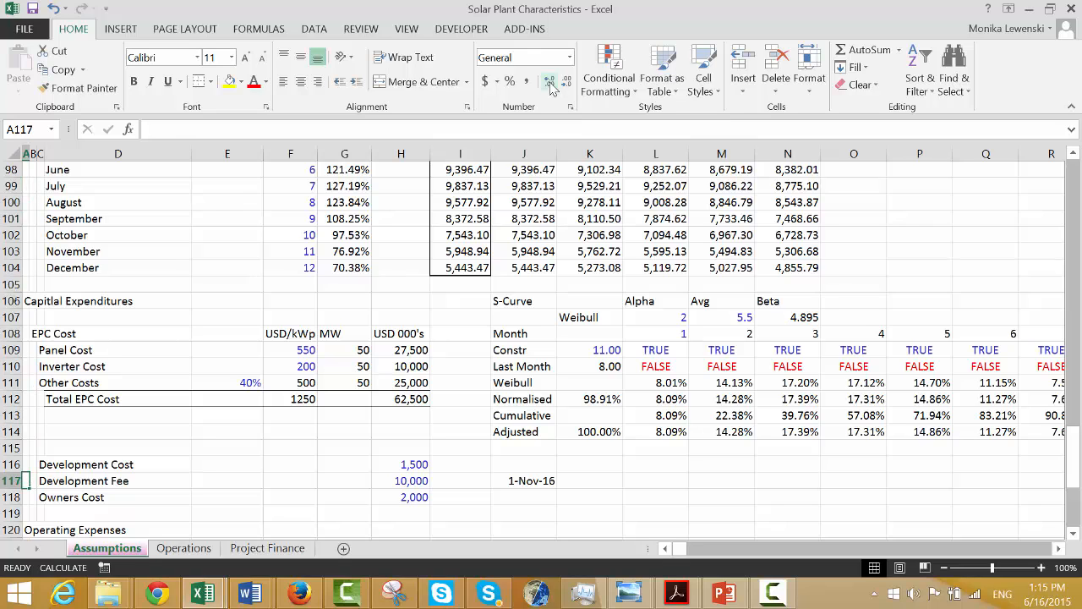
{"action": "key", "text": "Up"}
{"action": "key", "text": "Right"}
{"action": "key", "text": "ctrl+Page_Down"}
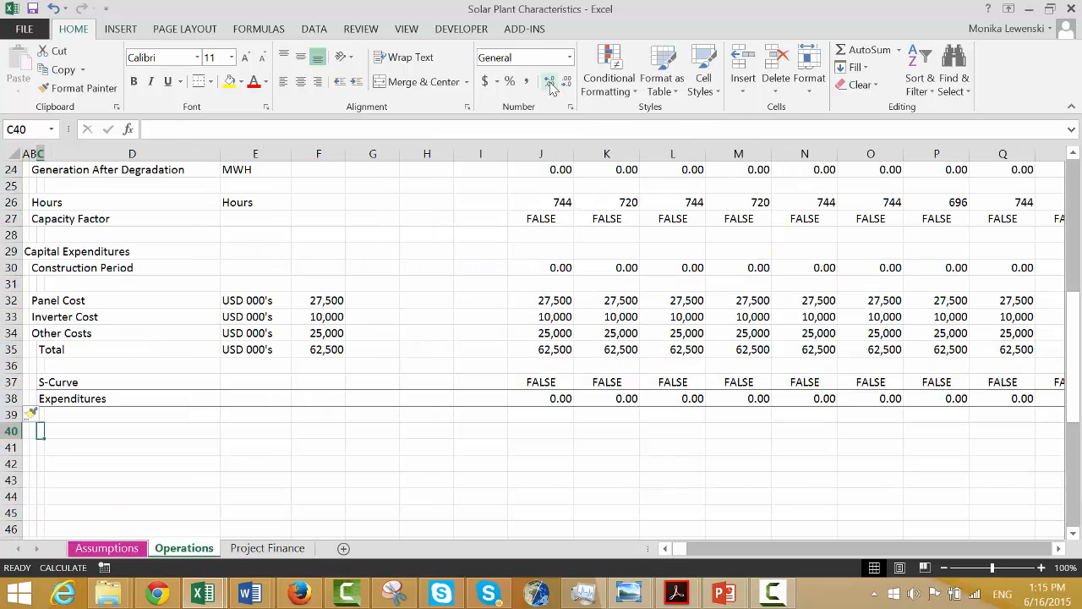
Enter the label Development Cost in C40 of the Operations sheet.
{"action": "type", "text": "D"}
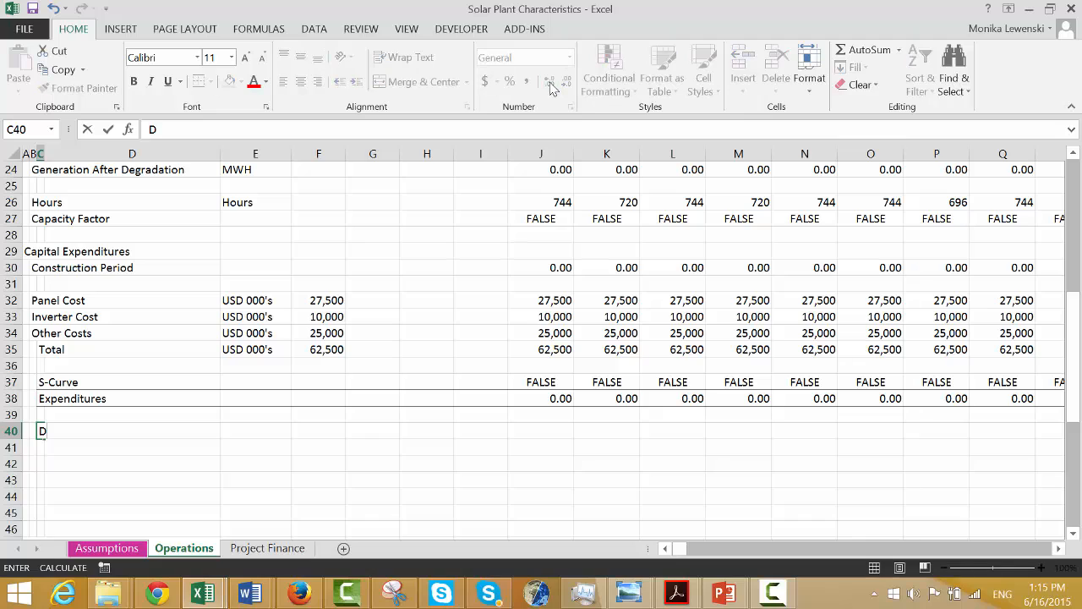
{"action": "type", "text": "evelopmen"}
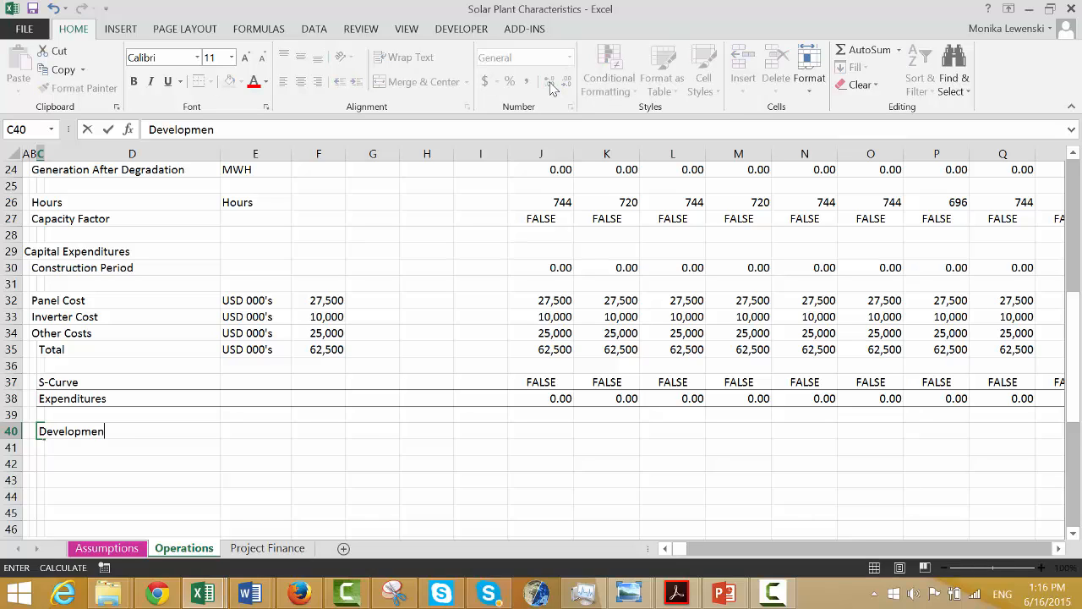
{"action": "type", "text": "t Cos"}
{"action": "key", "text": "BackSpace"}
{"action": "type", "text": "ost"}
{"action": "key", "text": "Return"}
Copy the USD 000's unit label from the capital cost rows into E40 beside Development Cost.
{"action": "key", "text": "Up"}
{"action": "key", "text": "Right"}
{"action": "key", "text": "Right"}
{"action": "key", "text": "Right"}
{"action": "key", "text": "Up"}
{"action": "key", "text": "Up"}
{"action": "key", "text": "Up"}
{"action": "key", "text": "Up"}
{"action": "key", "text": "Up"}
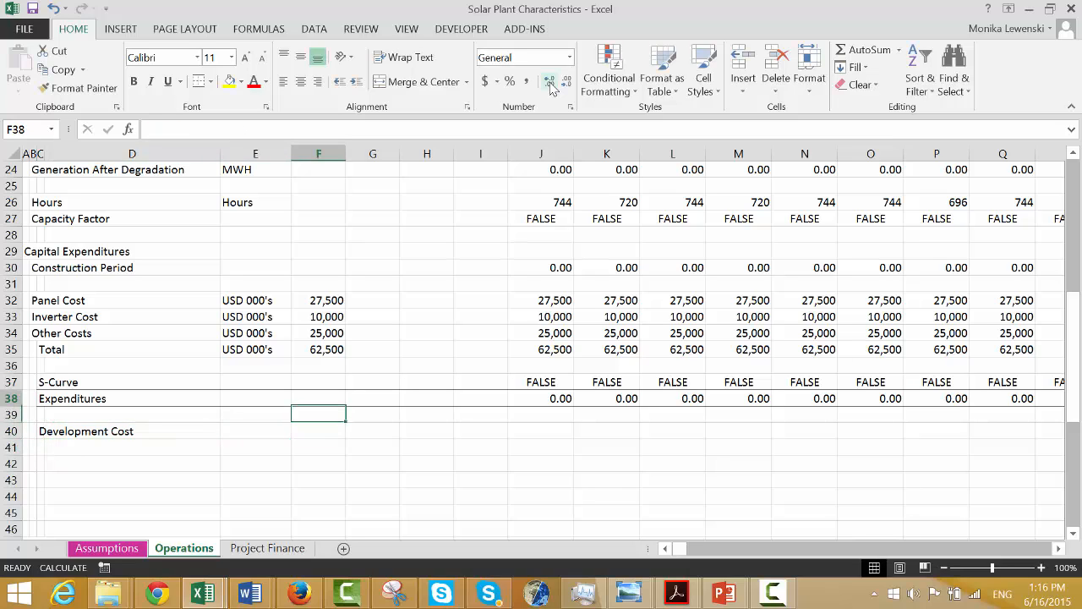
{"action": "key", "text": "Left"}
{"action": "key", "text": "ctrl+c"}
{"action": "key", "text": "Down"}
{"action": "key", "text": "Down"}
{"action": "key", "text": "Down"}
{"action": "key", "text": "Down"}
{"action": "key", "text": "Down"}
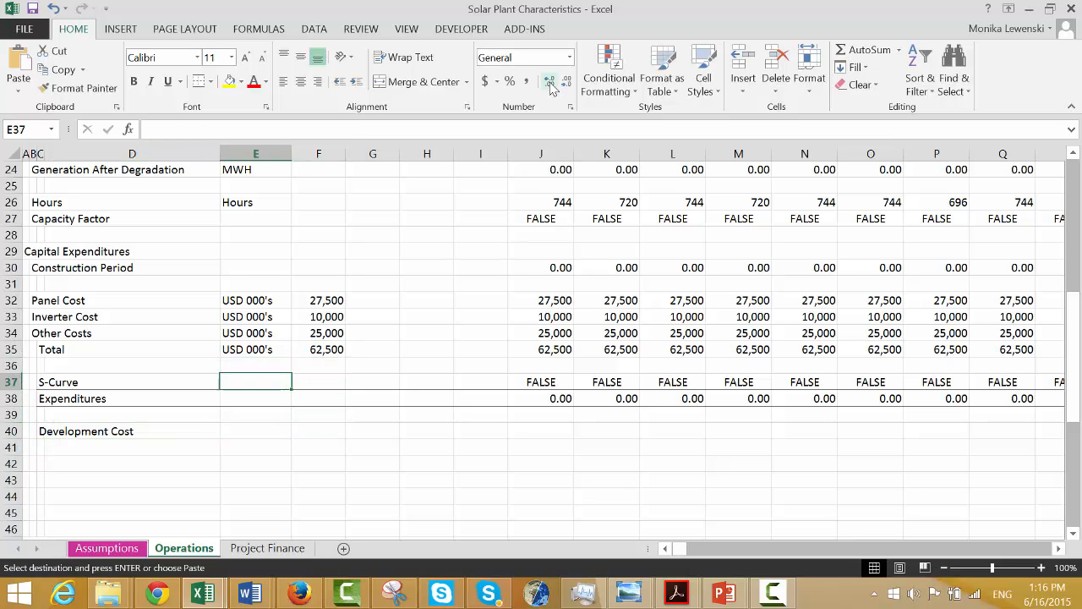
{"action": "key", "text": "ctrl+v"}
Link the Development Cost amount in F40 to the Assumptions sheet with =Assumptions!H116.
{"action": "key", "text": "Right"}
{"action": "type", "text": "="}
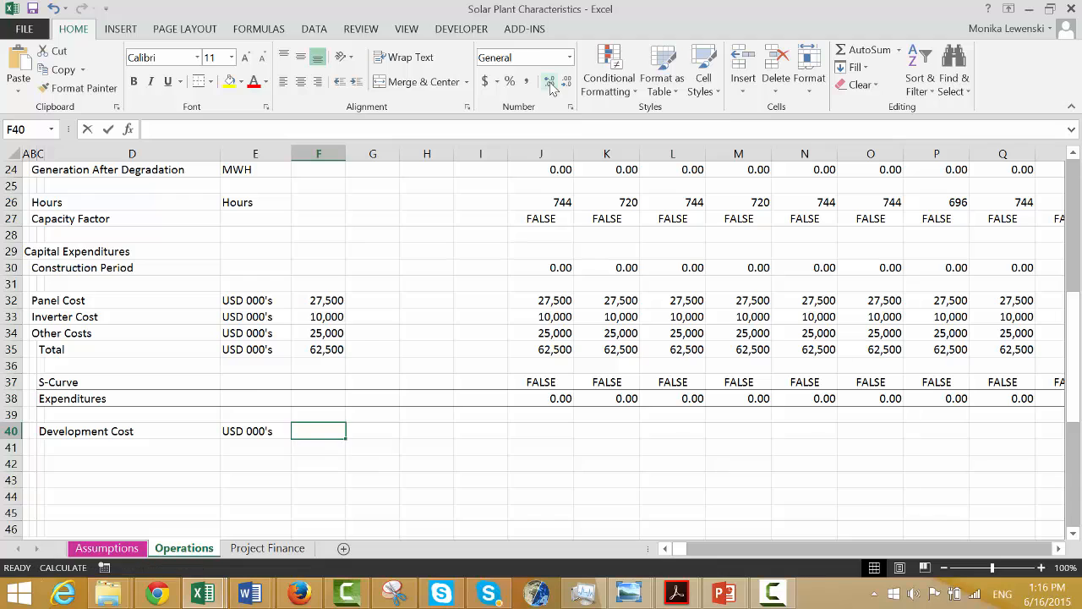
{"action": "key", "text": "ctrl+Page_Up"}
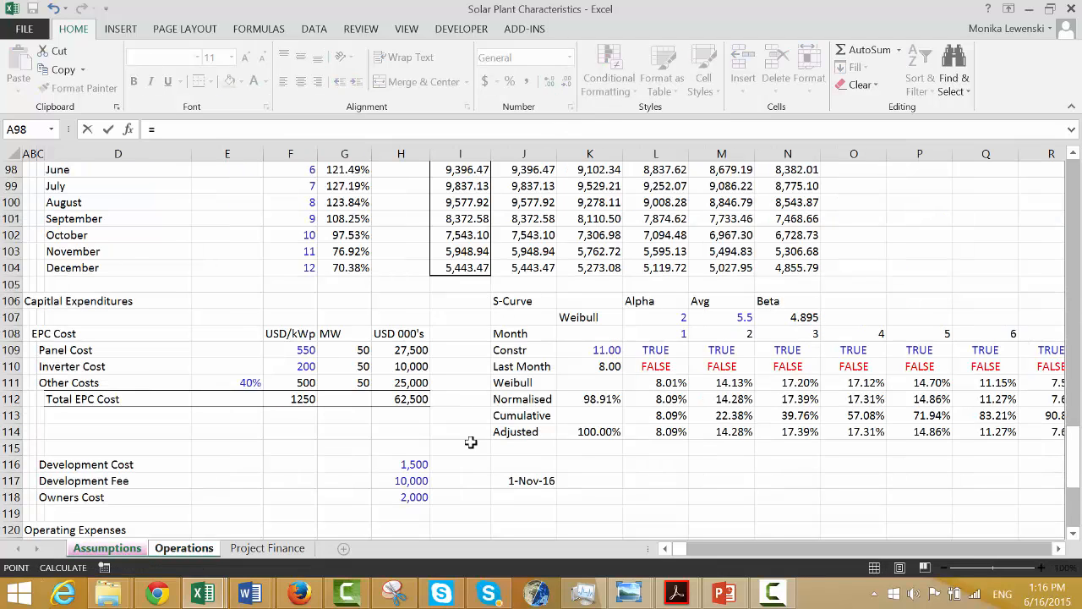
{"action": "left_click", "coordinate": [426, 463]}
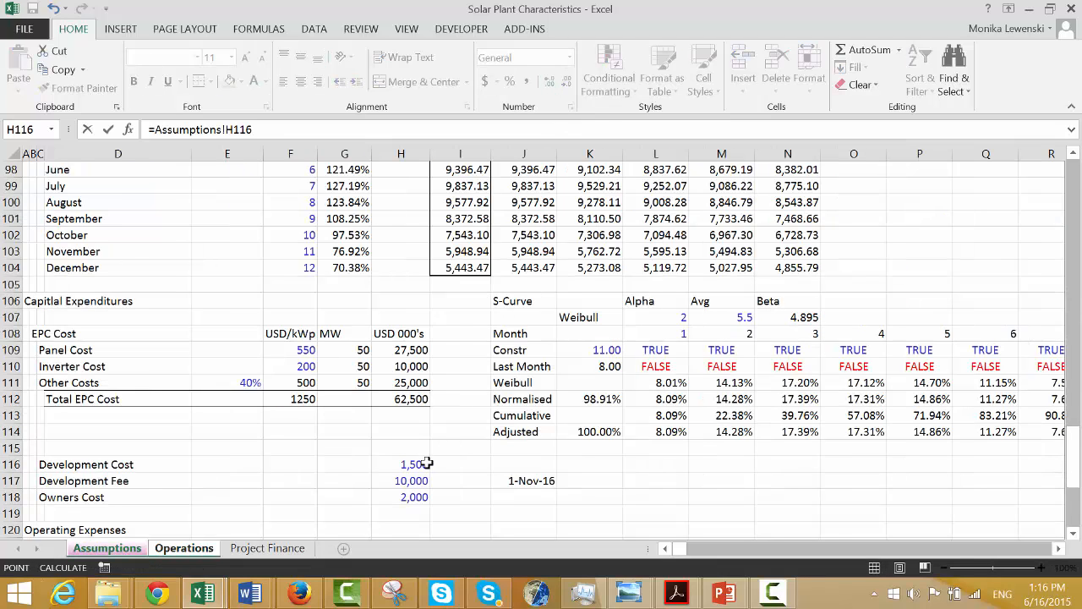
{"action": "key", "text": "Return"}
Link G40 in the Development Cost row to the Months of Development in F6 of the Assumptions sheet.
{"action": "key", "text": "Up"}
{"action": "key", "text": "Right"}
{"action": "type", "text": "="}
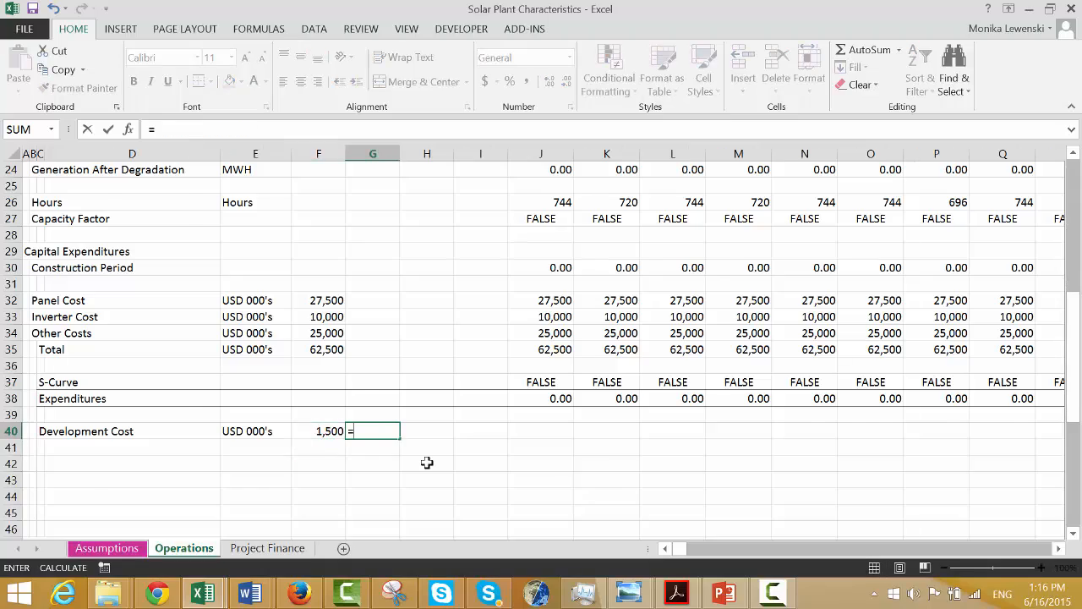
{"action": "key", "text": "ctrl+Page_Up"}
{"action": "key", "text": "Up"}
{"action": "key", "text": "Up"}
{"action": "key", "text": "Up"}
{"action": "key", "text": "Up"}
{"action": "key", "text": "Up"}
{"action": "key", "text": "Up"}
{"action": "key", "text": "Up"}
{"action": "key", "text": "Up"}
{"action": "key", "text": "Up"}
{"action": "key", "text": "Up"}
{"action": "key", "text": "Up"}
{"action": "key", "text": "Up"}
{"action": "key", "text": "Up"}
{"action": "key", "text": "Up"}
{"action": "key", "text": "Up"}
{"action": "key", "text": "Up"}
{"action": "key", "text": "Up"}
{"action": "key", "text": "Up"}
{"action": "key", "text": "Up"}
{"action": "key", "text": "Up"}
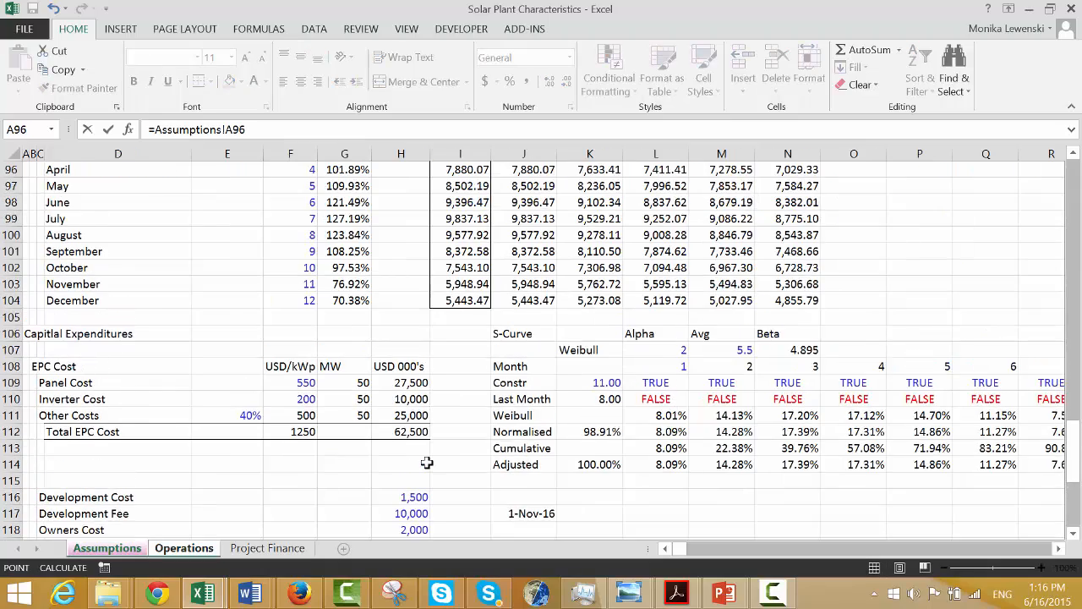
{"action": "key", "text": "Up"}
{"action": "key", "text": "Up"}
{"action": "key", "text": "Up"}
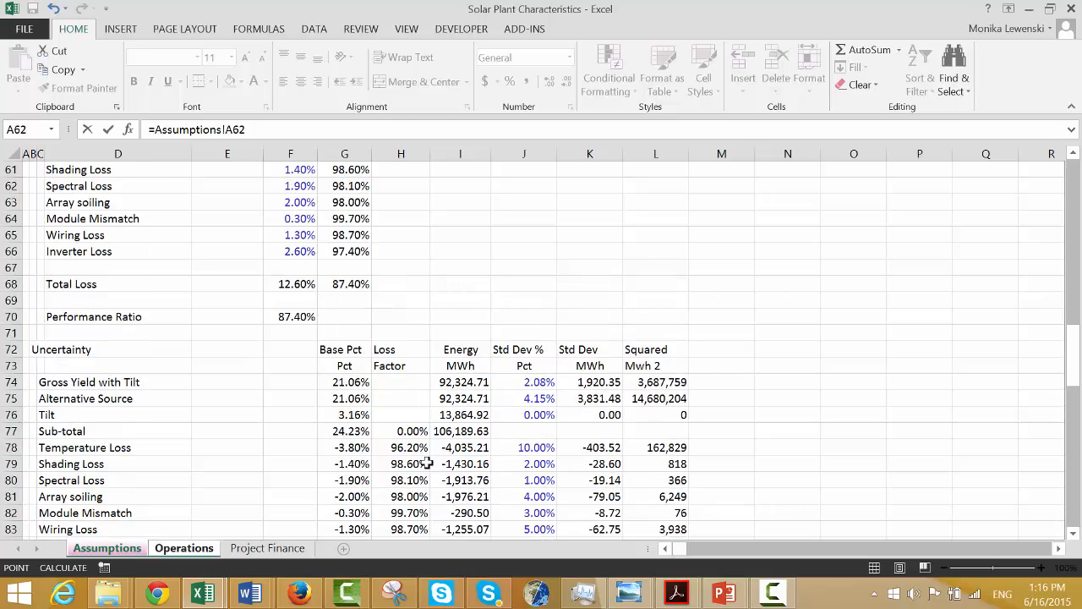
{"action": "key", "text": "Up"}
{"action": "key", "text": "Up"}
{"action": "key", "text": "Up"}
{"action": "key", "text": "Up"}
{"action": "key", "text": "Up"}
{"action": "key", "text": "Up"}
{"action": "key", "text": "Up"}
{"action": "key", "text": "Up"}
{"action": "key", "text": "Up"}
{"action": "key", "text": "Up"}
{"action": "key", "text": "Up"}
{"action": "key", "text": "Up"}
{"action": "key", "text": "Up"}
{"action": "key", "text": "Up"}
{"action": "key", "text": "Up"}
{"action": "key", "text": "Up"}
{"action": "key", "text": "Up"}
{"action": "key", "text": "Up"}
{"action": "key", "text": "Up"}
{"action": "key", "text": "Up"}
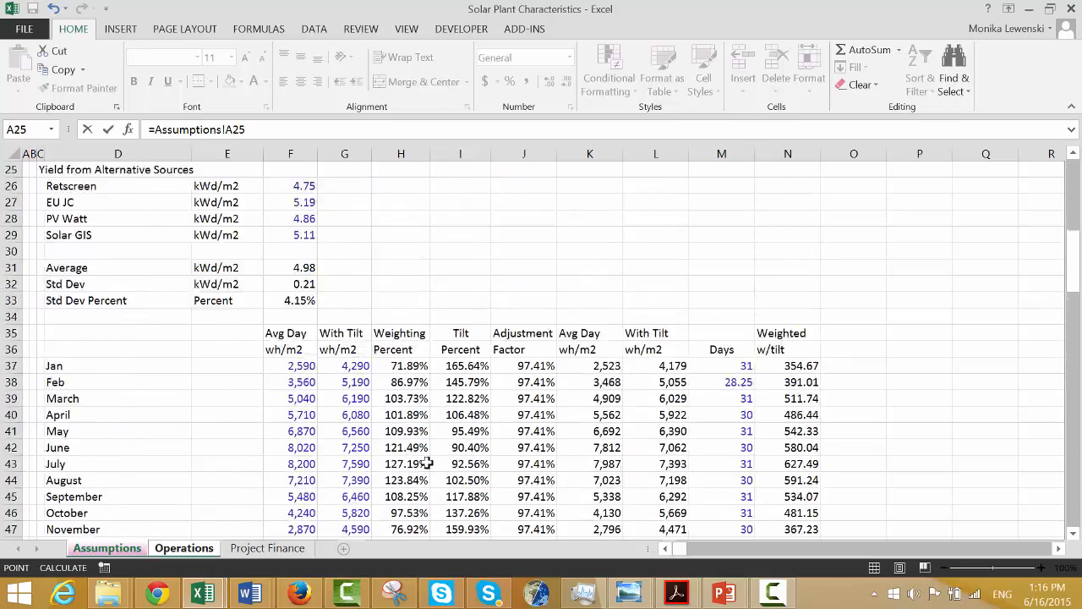
{"action": "key", "text": "Up"}
{"action": "key", "text": "Up"}
{"action": "key", "text": "Up"}
{"action": "key", "text": "Up"}
{"action": "key", "text": "Up"}
{"action": "key", "text": "Up"}
{"action": "key", "text": "Up"}
{"action": "key", "text": "Up"}
{"action": "key", "text": "Up"}
{"action": "key", "text": "Up"}
{"action": "key", "text": "Up"}
{"action": "key", "text": "Up"}
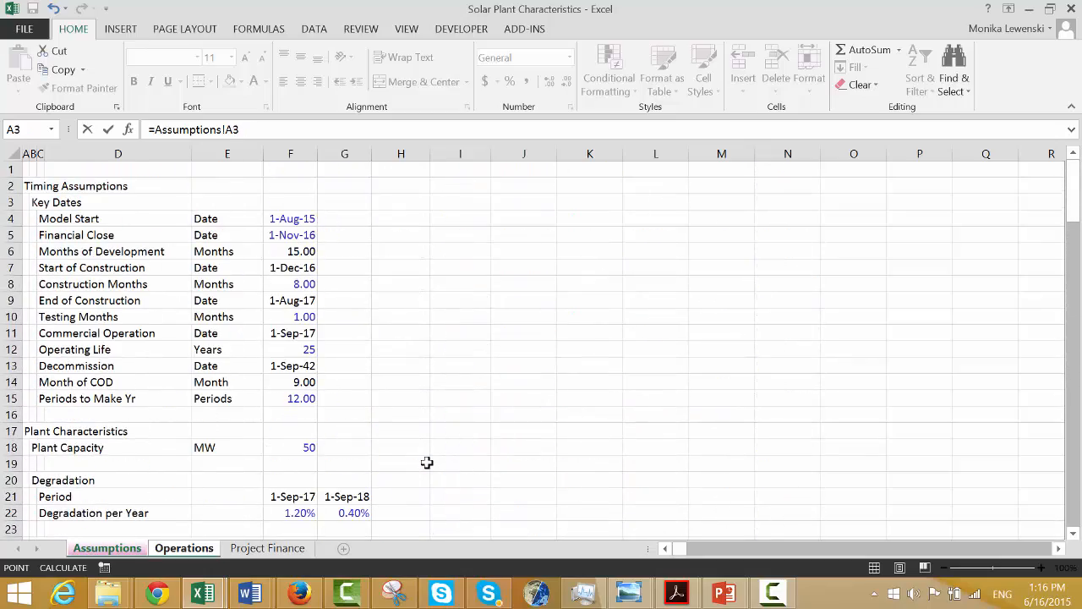
{"action": "left_click", "coordinate": [281, 250]}
{"action": "key", "text": "Return"}
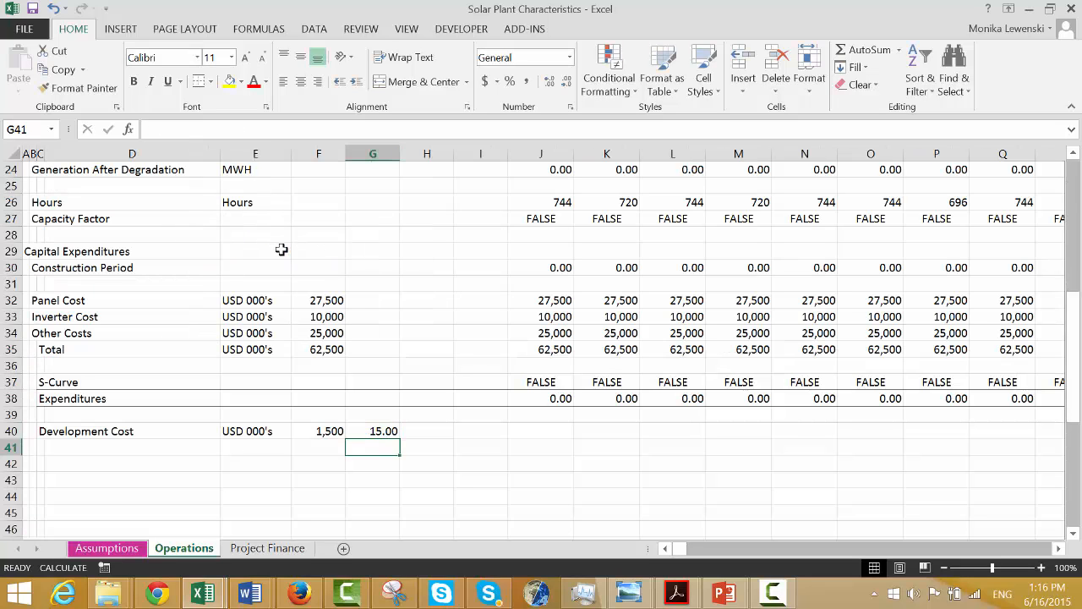
Enter the monthly development cost formula =$F$40/$G$40 in J40.
{"action": "key", "text": "Up"}
{"action": "key", "text": "Right"}
{"action": "key", "text": "Right"}
{"action": "key", "text": "Right"}
{"action": "type", "text": "="}
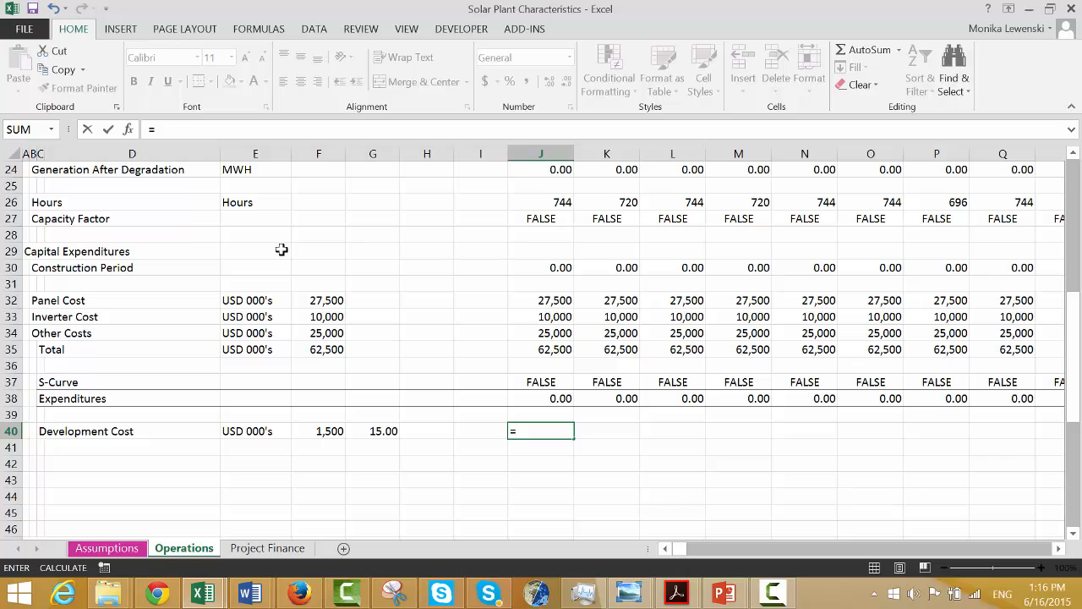
{"action": "key", "text": "Left"}
{"action": "key", "text": "Left"}
{"action": "key", "text": "Left"}
{"action": "key", "text": "Left"}
{"action": "key", "text": "F4"}
{"action": "type", "text": "/"}
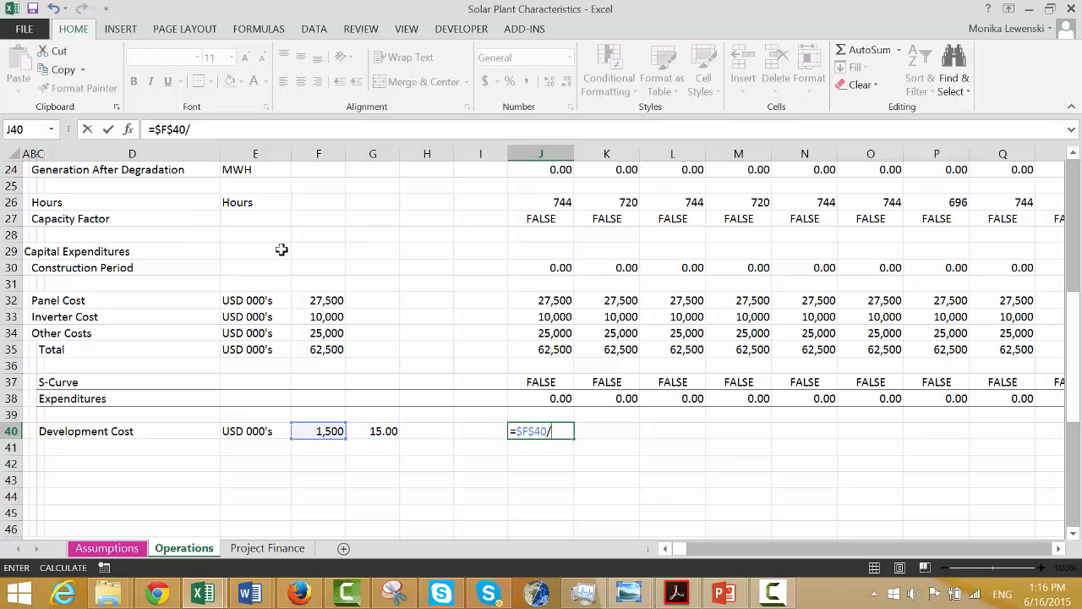
{"action": "key", "text": "Left"}
{"action": "key", "text": "Left"}
{"action": "key", "text": "Left"}
{"action": "key", "text": "F4"}
{"action": "key", "text": "Return"}
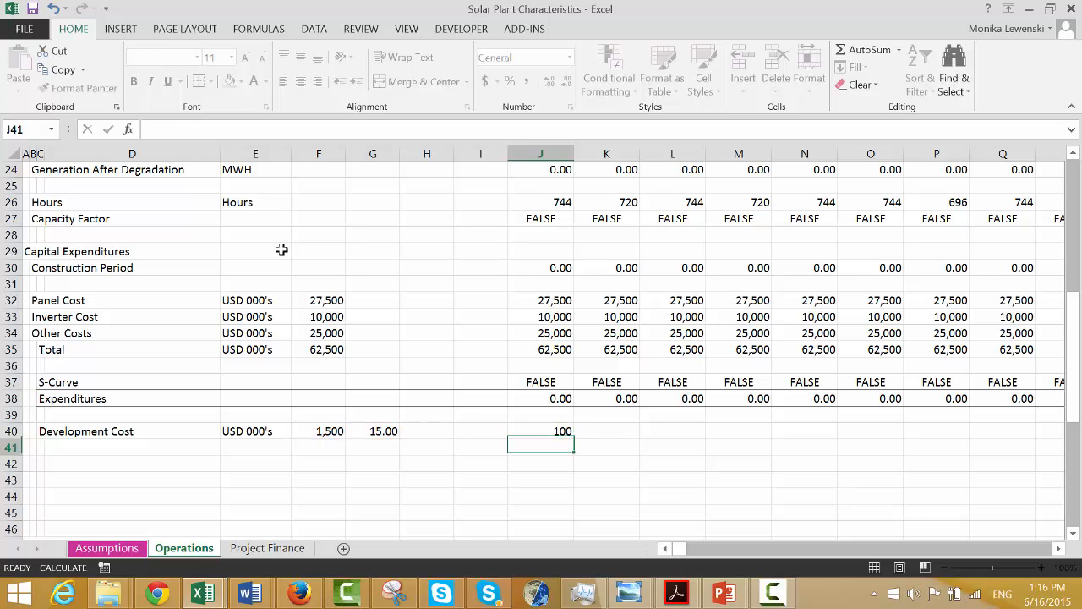
Multiply the J40 development cost formula by the Development Switch, making it =$F$40/$G$40*J12.
{"action": "key", "text": "Up"}
{"action": "key", "text": "F2"}
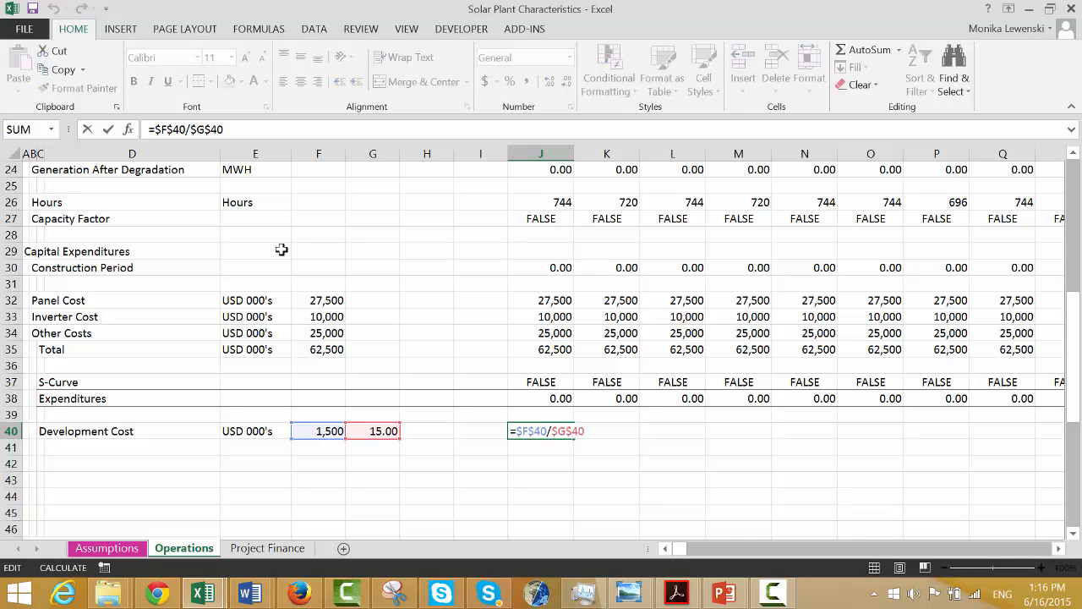
{"action": "type", "text": "*"}
{"action": "left_click", "coordinate": [555, 251]}
{"action": "key", "text": "Up"}
{"action": "key", "text": "Up"}
{"action": "key", "text": "Up"}
{"action": "key", "text": "Up"}
{"action": "key", "text": "Up"}
{"action": "key", "text": "Up"}
{"action": "key", "text": "Up"}
{"action": "key", "text": "Up"}
{"action": "key", "text": "Up"}
{"action": "key", "text": "Up"}
{"action": "key", "text": "Up"}
{"action": "key", "text": "Up"}
{"action": "key", "text": "Up"}
{"action": "key", "text": "Up"}
{"action": "key", "text": "Up"}
{"action": "key", "text": "Up"}
{"action": "key", "text": "Up"}
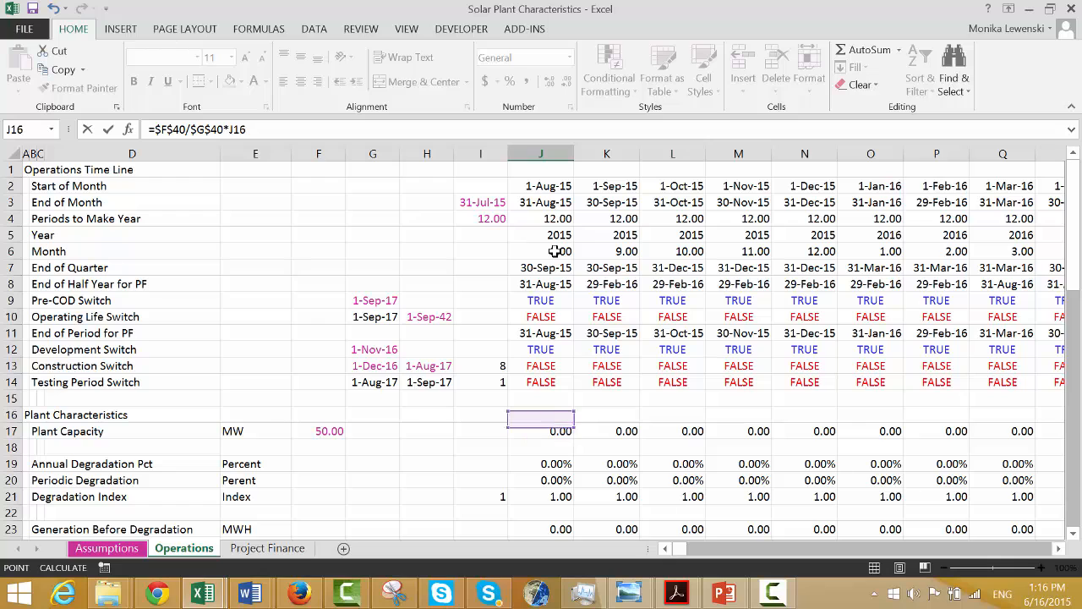
{"action": "key", "text": "Return"}
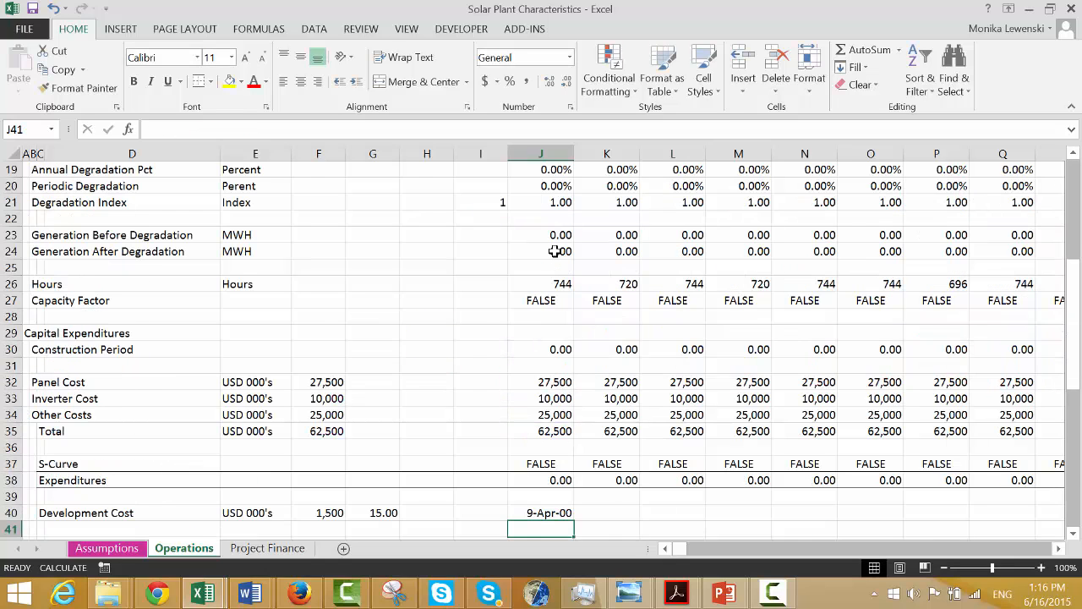
Format J40 as a number with two decimals and fill the development cost formula across the monthly columns.
{"action": "key", "text": "Up"}
{"action": "key", "text": "ctrl+shift+1"}
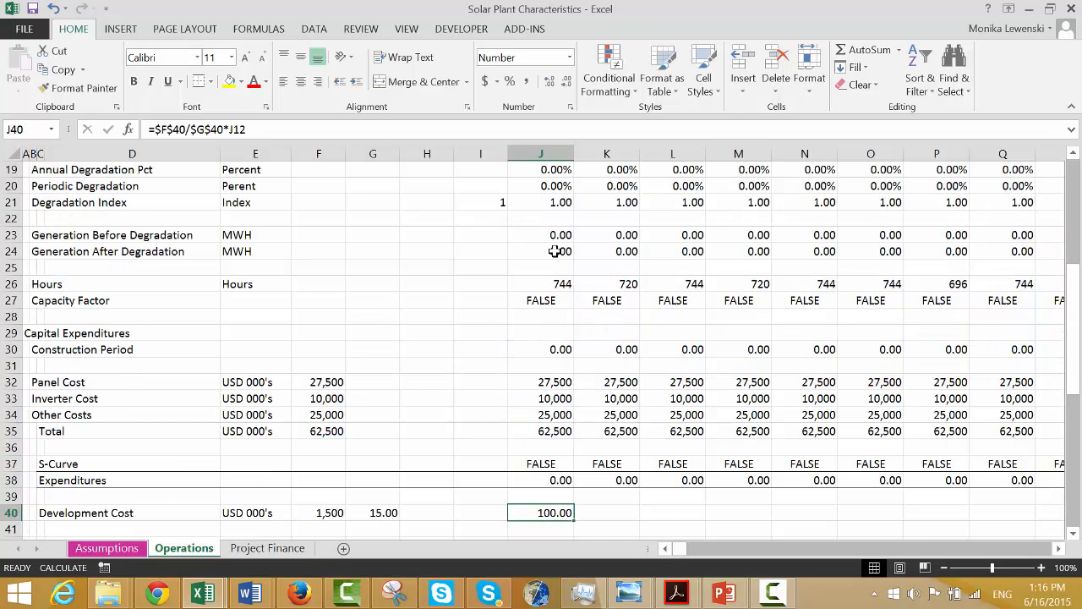
{"action": "key", "text": "ctrl+shift+r"}
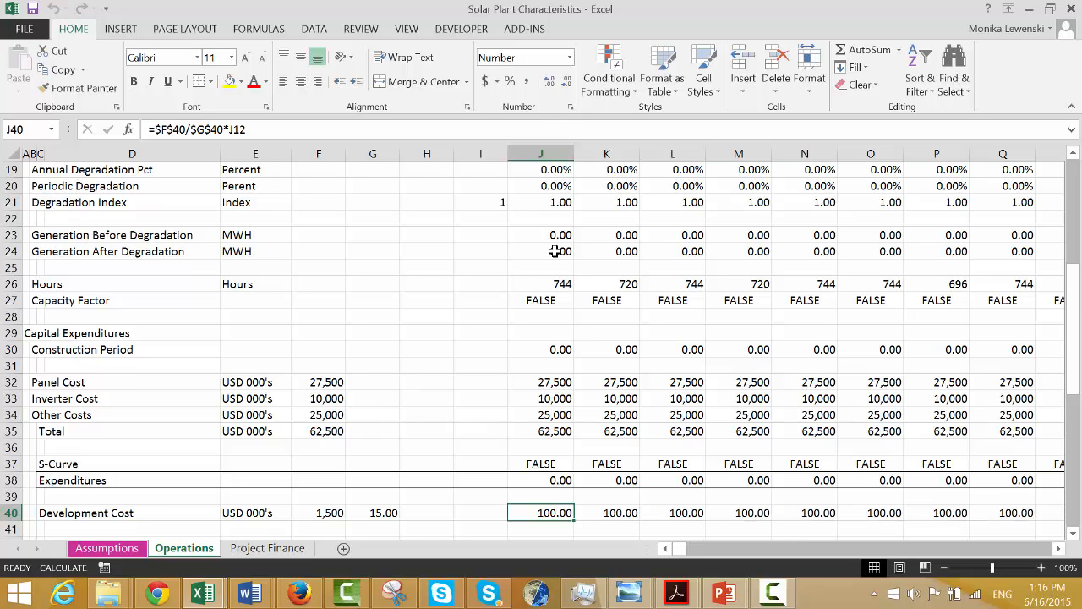
Examine the owners cost, operating expense and revenue inputs on the Assumptions sheet, and return to C41 on Operations.
{"action": "key", "text": "Down"}
{"action": "key", "text": "Down"}
{"action": "key", "text": "Left"}
{"action": "key", "text": "Left"}
{"action": "key", "text": "Left"}
{"action": "key", "text": "Left"}
{"action": "key", "text": "Left"}
{"action": "key", "text": "Left"}
{"action": "key", "text": "Left"}
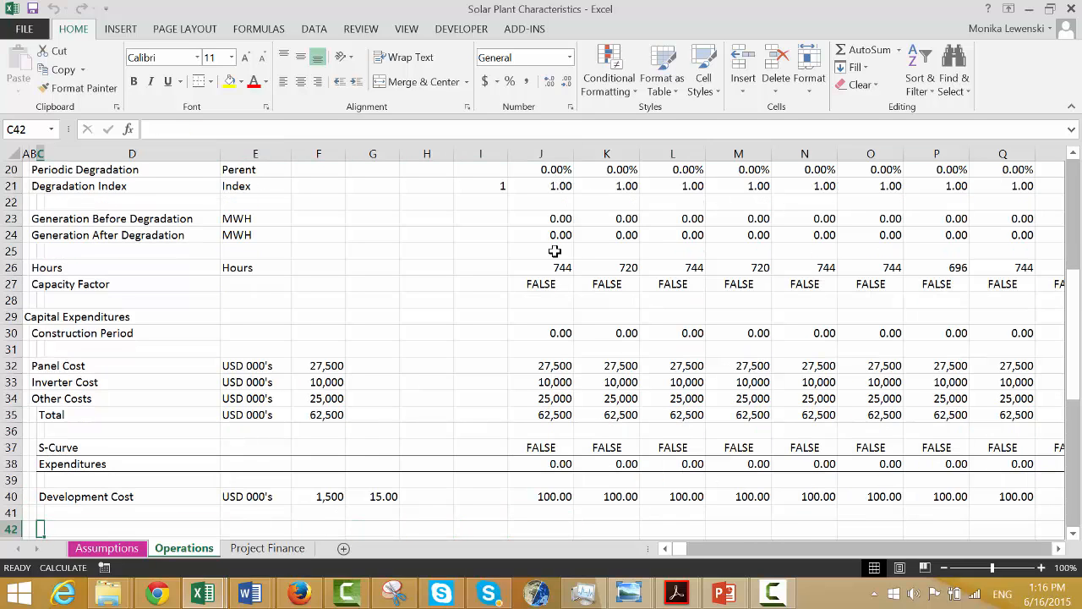
{"action": "key", "text": "Up"}
{"action": "key", "text": "Up"}
{"action": "key", "text": "Down"}
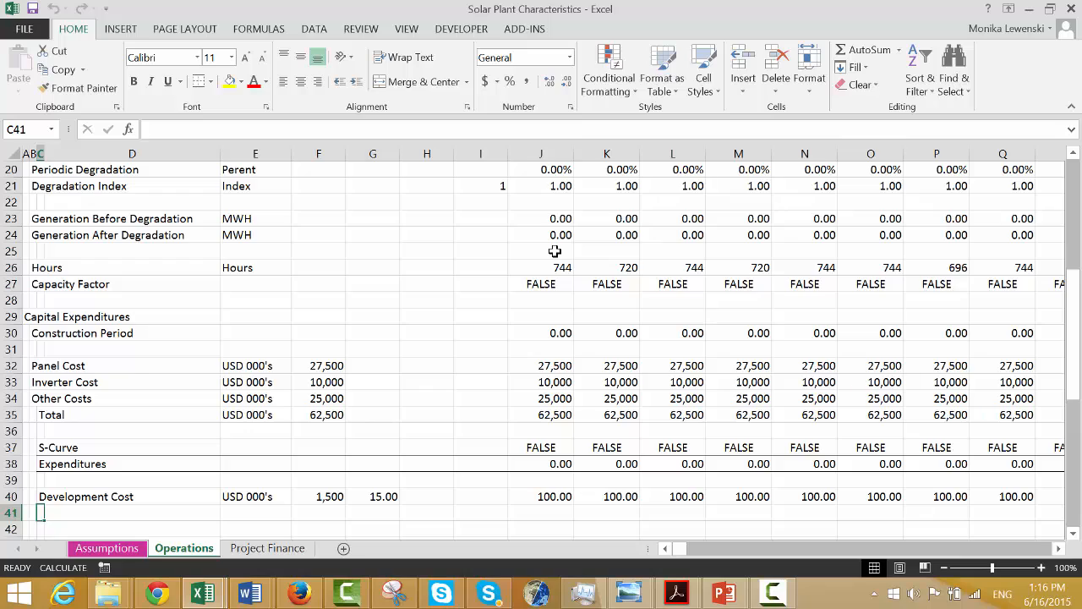
{"action": "key", "text": "ctrl+Page_Up"}
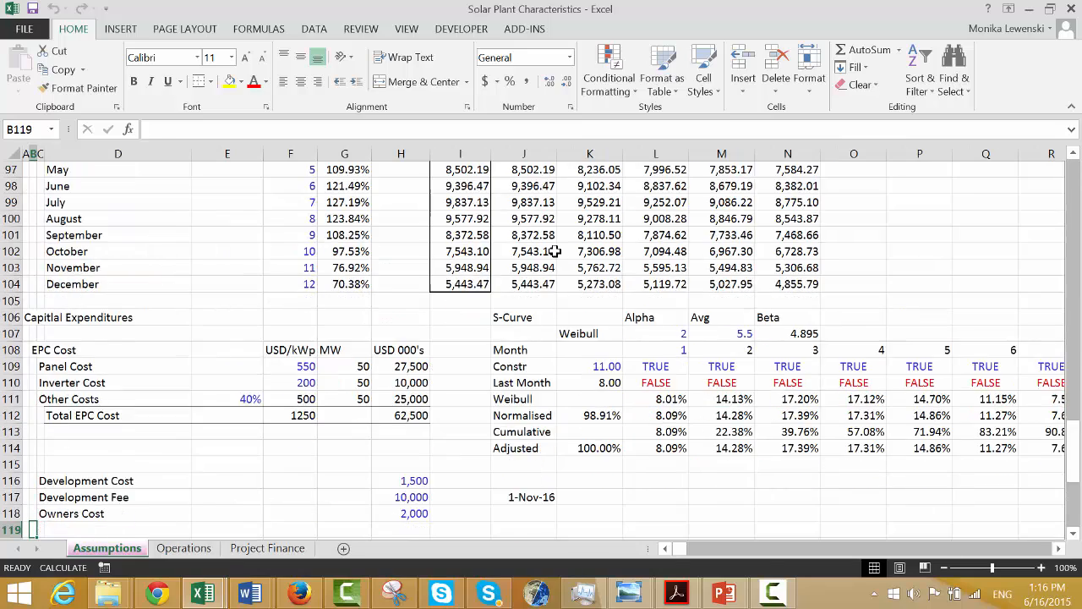
{"action": "key", "text": "Down"}
{"action": "key", "text": "Down"}
{"action": "key", "text": "Down"}
{"action": "key", "text": "Down"}
{"action": "key", "text": "Down"}
{"action": "key", "text": "Down"}
{"action": "key", "text": "Down"}
{"action": "key", "text": "Down"}
{"action": "key", "text": "Down"}
{"action": "key", "text": "Down"}
{"action": "key", "text": "Down"}
{"action": "key", "text": "Down"}
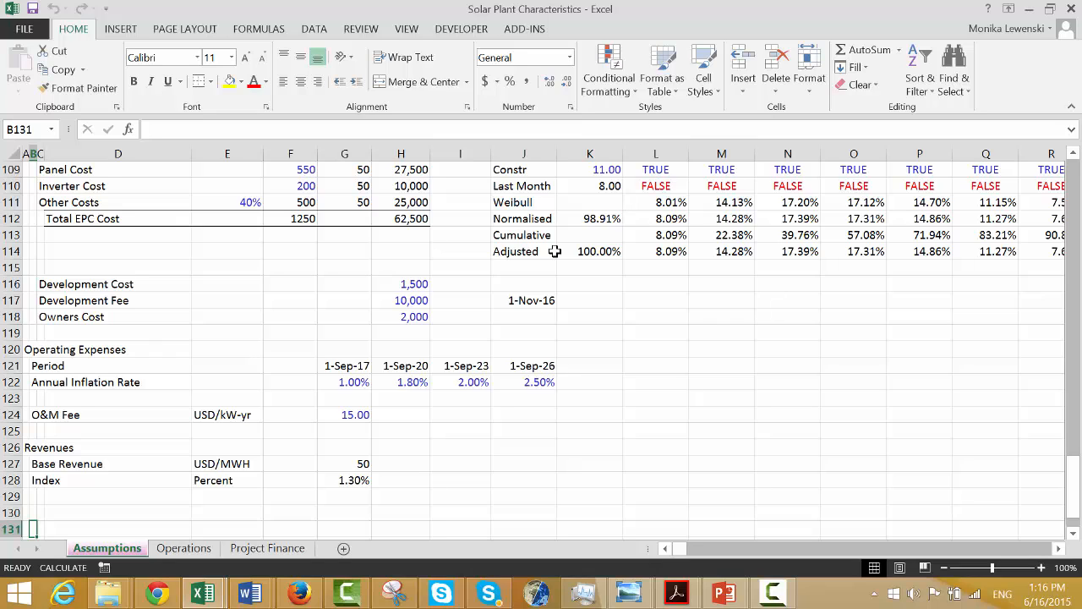
{"action": "key", "text": "Up"}
{"action": "key", "text": "Up"}
{"action": "key", "text": "Up"}
{"action": "key", "text": "Up"}
{"action": "key", "text": "Up"}
{"action": "key", "text": "Up"}
{"action": "key", "text": "Up"}
{"action": "key", "text": "Up"}
{"action": "key", "text": "Up"}
{"action": "key", "text": "Up"}
{"action": "key", "text": "Up"}
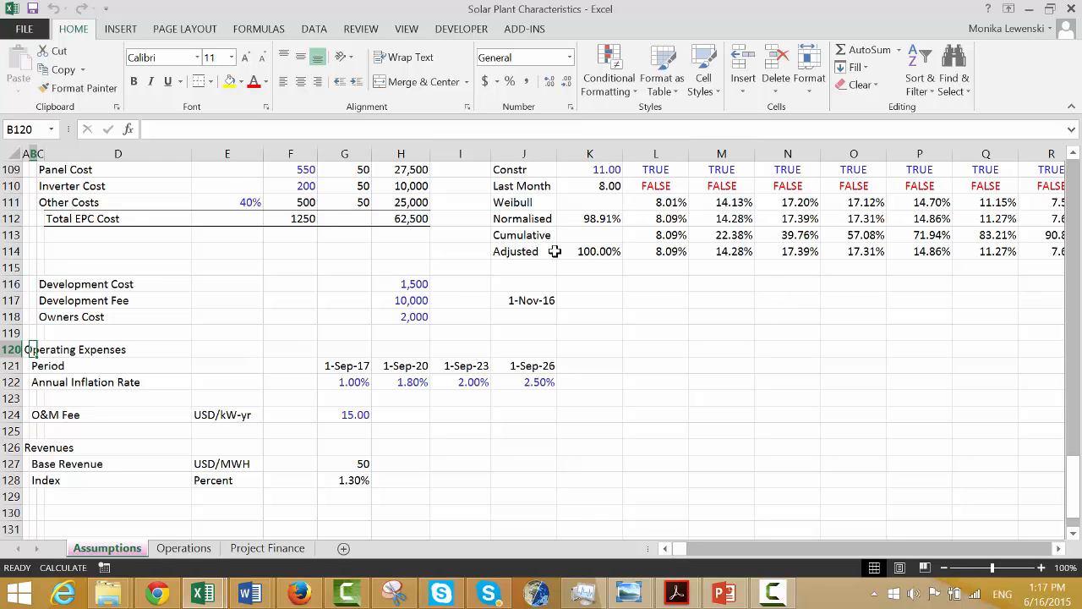
{"action": "key", "text": "ctrl+Page_Down"}
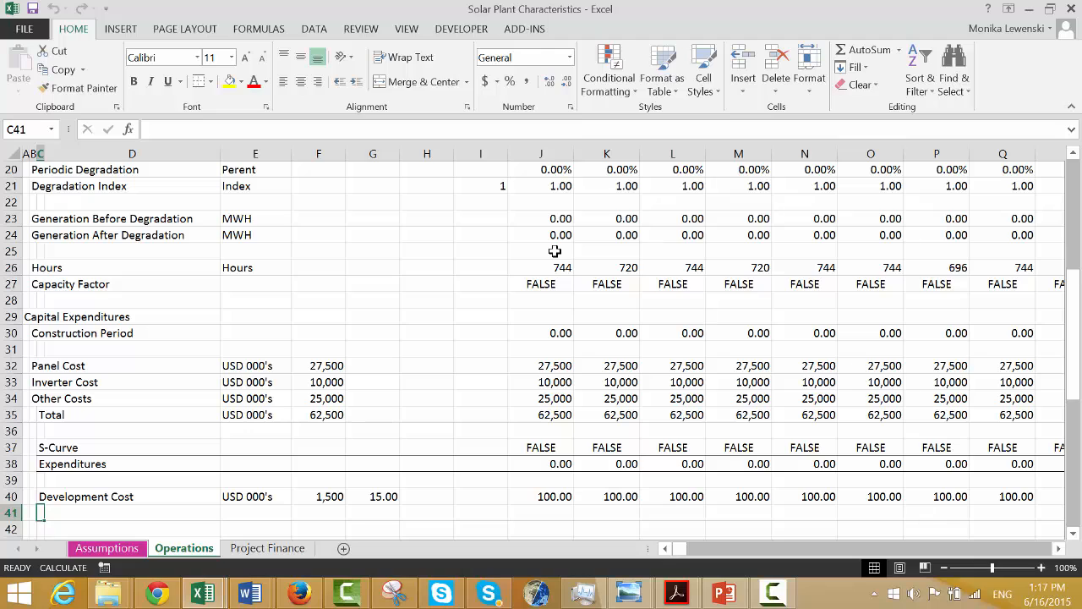
Enter the label Owners Cost in C41 below Development Cost.
{"action": "type", "text": "Ow"}
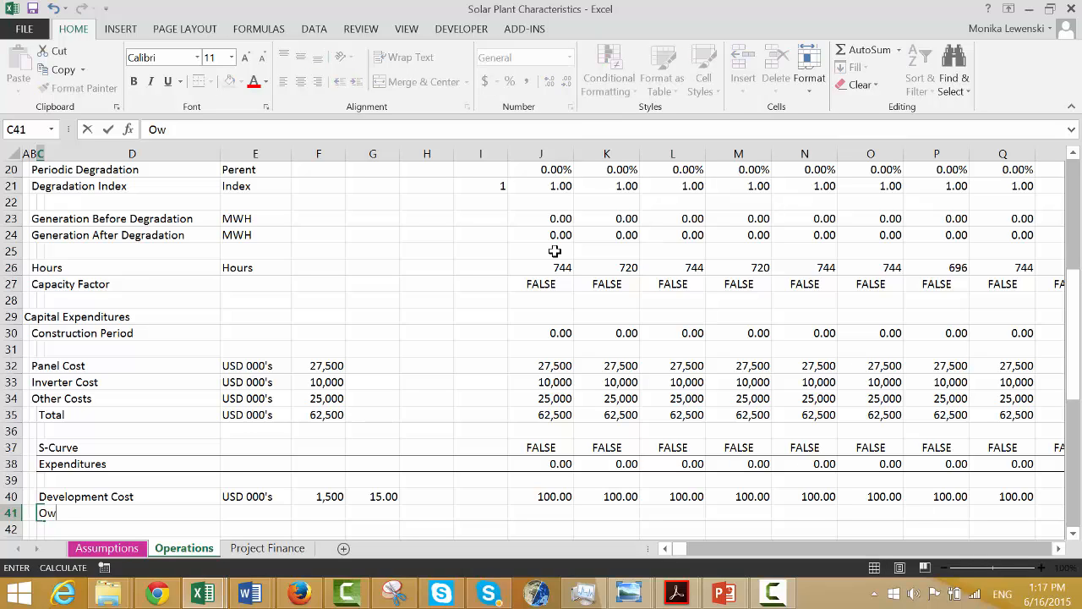
{"action": "type", "text": "eers Cost"}
{"action": "key", "text": "Return"}
Fill the USD 000's unit label from E40 down to E41 for Owners Cost.
{"action": "key", "text": "Up"}
{"action": "key", "text": "Up"}
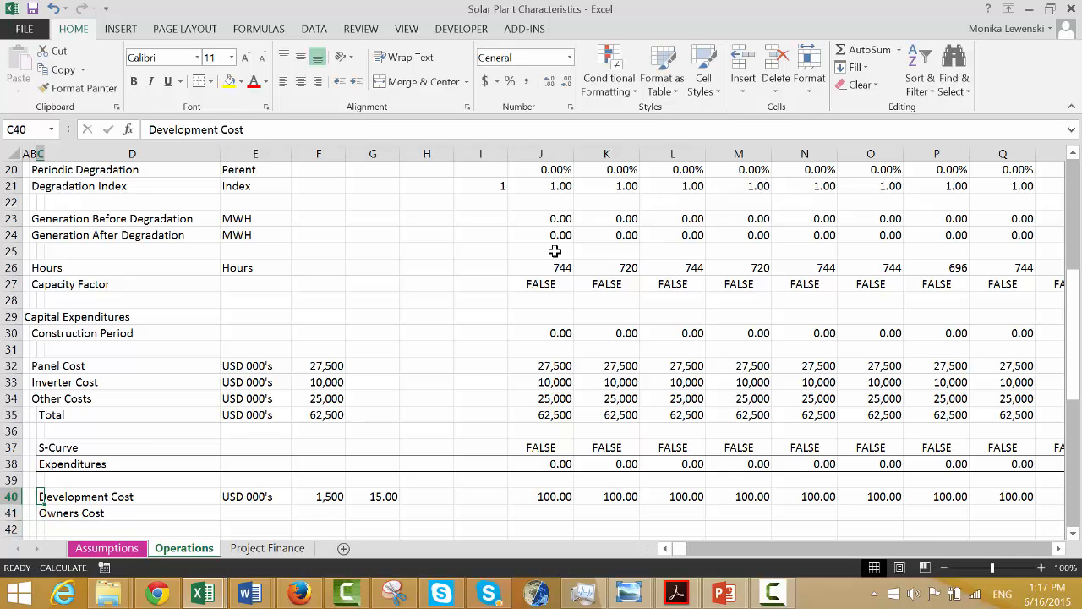
{"action": "key", "text": "Right"}
{"action": "key", "text": "Right"}
{"action": "key", "text": "shift+Down"}
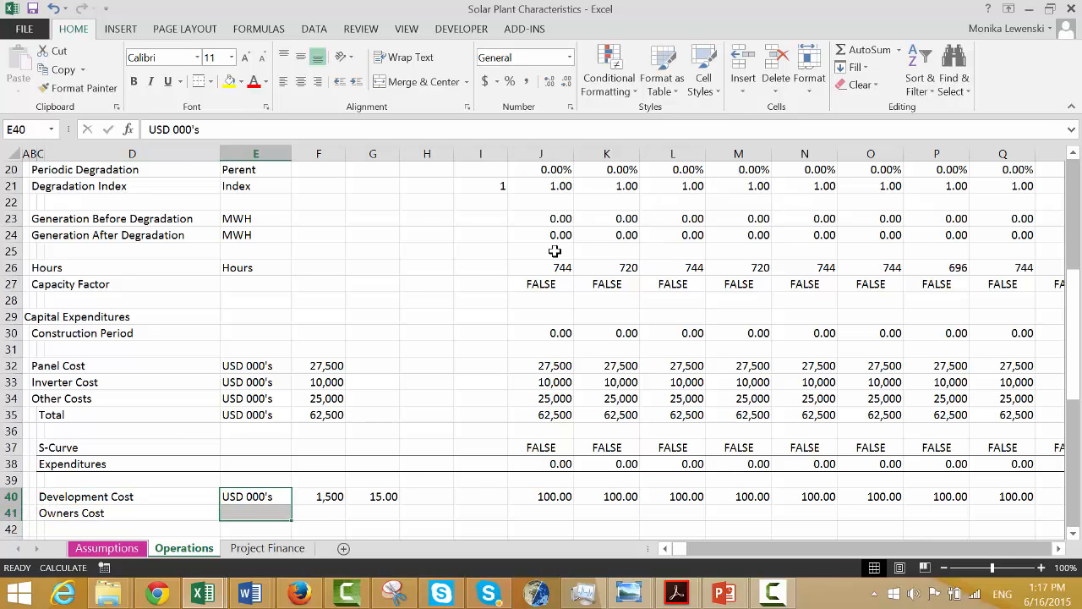
{"action": "key", "text": "ctrl+d"}
Link the Owners Cost amount in F41 to the Assumptions sheet with =Assumptions!H118.
{"action": "key", "text": "Down"}
{"action": "key", "text": "Right"}
{"action": "type", "text": "="}
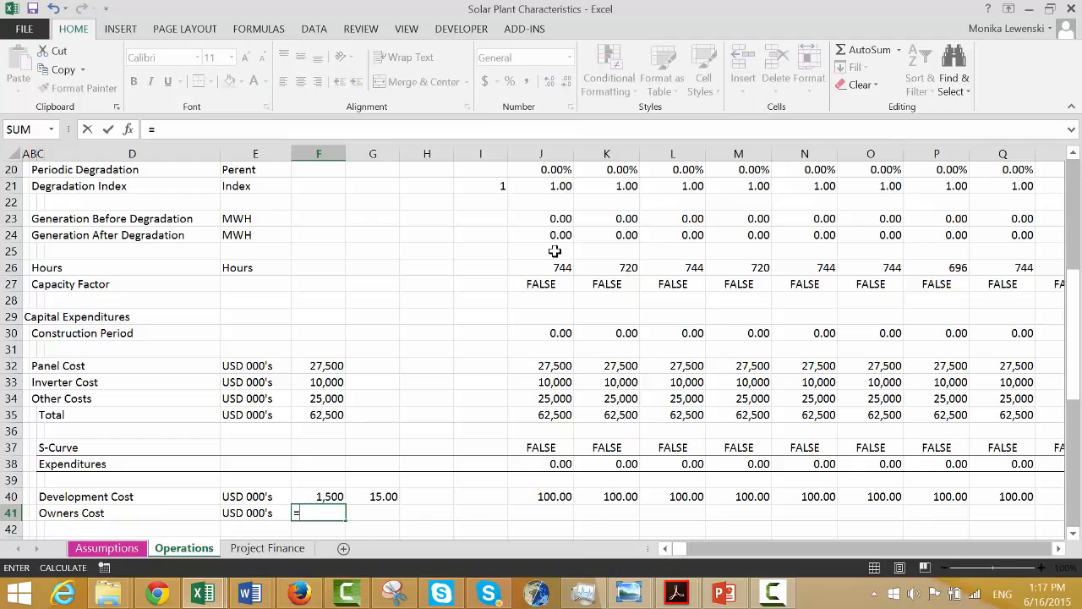
{"action": "key", "text": "ctrl+Page_Up"}
{"action": "key", "text": "Up"}
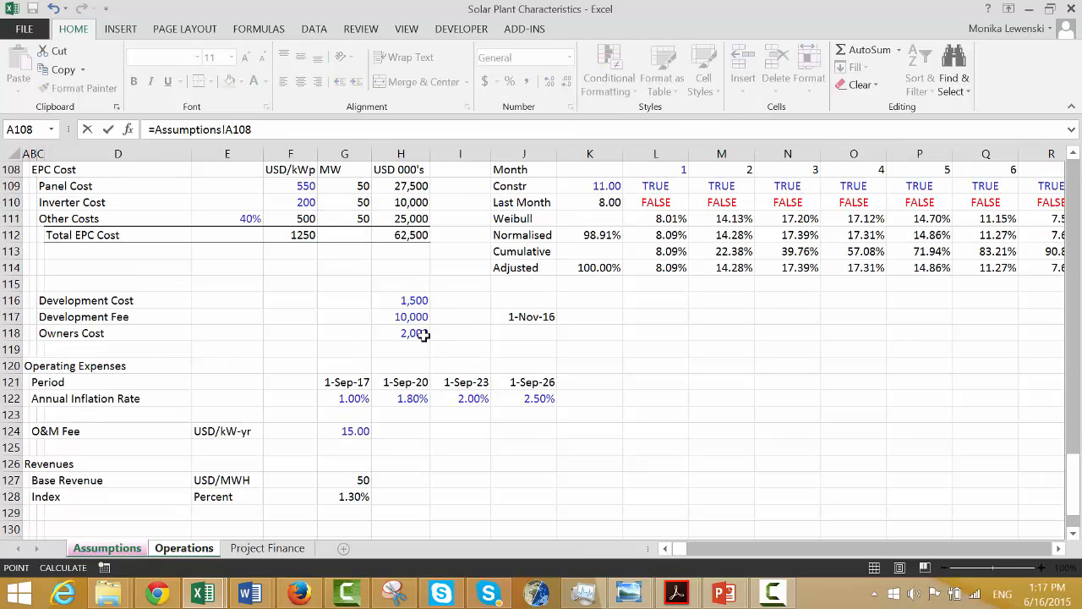
{"action": "key", "text": "Return"}
{"action": "key", "text": "Up"}
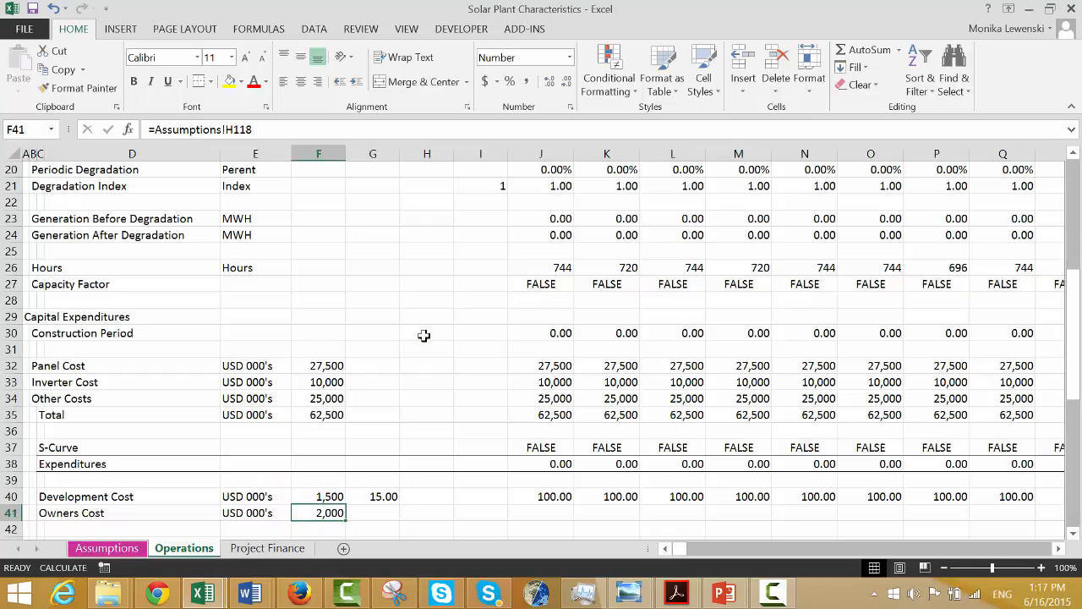
Link the Owners Cost period count in G41 to Construction Months on the Assumptions sheet with =Assumptions!F8.
{"action": "key", "text": "Right"}
{"action": "type", "text": "="}
{"action": "key", "text": "ctrl+Page_Up"}
{"action": "key", "text": "Up"}
{"action": "key", "text": "Up"}
{"action": "key", "text": "Up"}
{"action": "key", "text": "Up"}
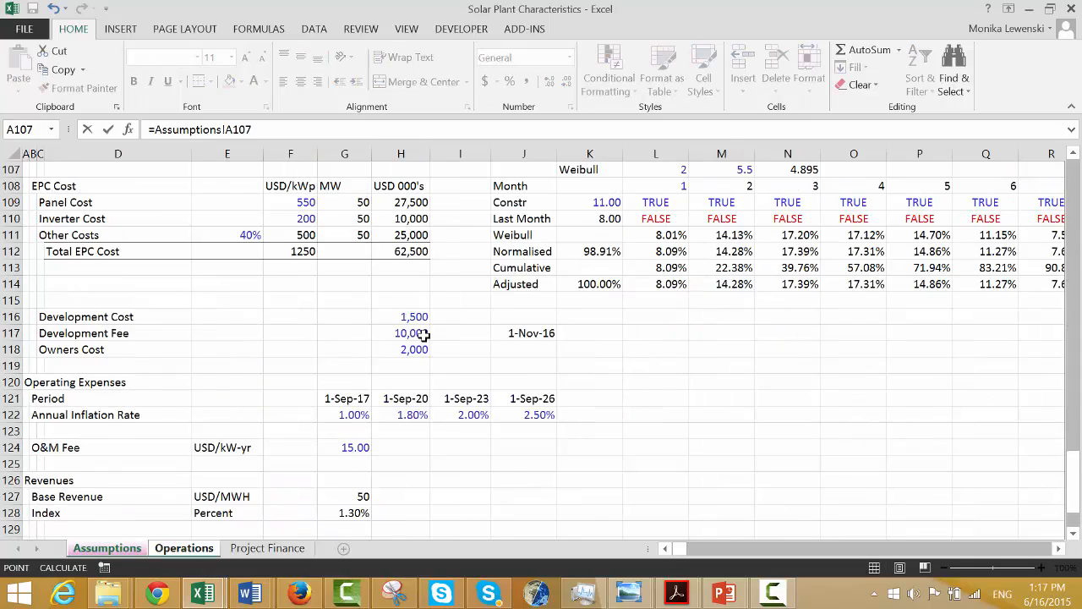
{"action": "key", "text": "Up"}
{"action": "key", "text": "Up"}
{"action": "key", "text": "Up"}
{"action": "key", "text": "Up"}
{"action": "key", "text": "Up"}
{"action": "key", "text": "Up"}
{"action": "key", "text": "Up"}
{"action": "key", "text": "Up"}
{"action": "key", "text": "Up"}
{"action": "key", "text": "Up"}
{"action": "key", "text": "Up"}
{"action": "key", "text": "Up"}
{"action": "key", "text": "Up"}
{"action": "key", "text": "Up"}
{"action": "key", "text": "Up"}
{"action": "key", "text": "Up"}
{"action": "key", "text": "Up"}
{"action": "key", "text": "Up"}
{"action": "key", "text": "Up"}
{"action": "key", "text": "Up"}
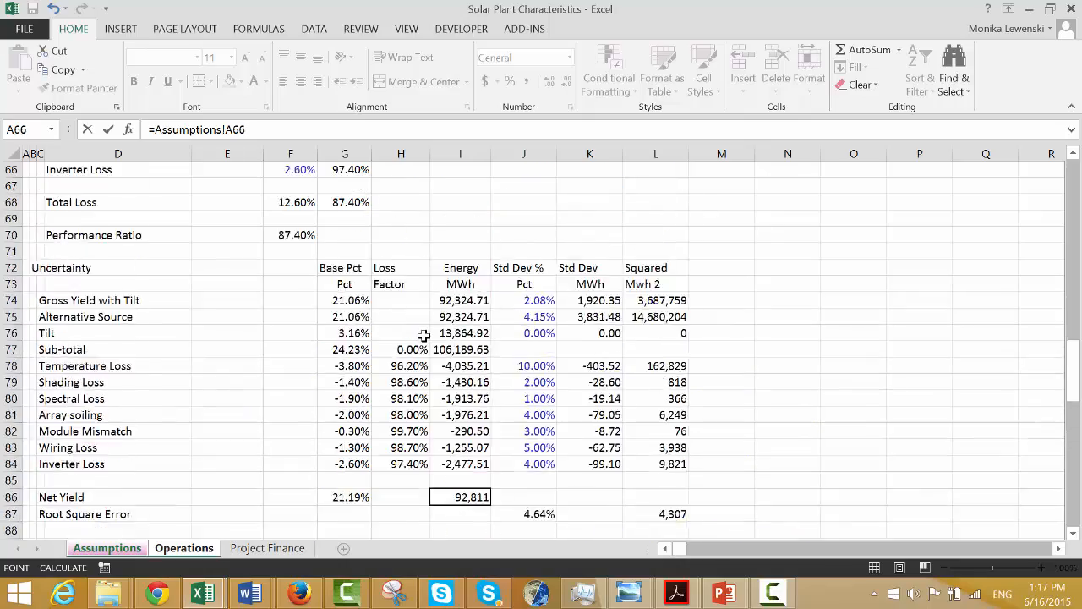
{"action": "key", "text": "Up"}
{"action": "key", "text": "Up"}
{"action": "key", "text": "Up"}
{"action": "key", "text": "Up"}
{"action": "key", "text": "Up"}
{"action": "key", "text": "Up"}
{"action": "key", "text": "Up"}
{"action": "key", "text": "Up"}
{"action": "key", "text": "Up"}
{"action": "key", "text": "Up"}
{"action": "key", "text": "Up"}
{"action": "key", "text": "Up"}
{"action": "key", "text": "Up"}
{"action": "key", "text": "Up"}
{"action": "key", "text": "Up"}
{"action": "key", "text": "Up"}
{"action": "key", "text": "Up"}
{"action": "key", "text": "Up"}
{"action": "key", "text": "Up"}
{"action": "key", "text": "Up"}
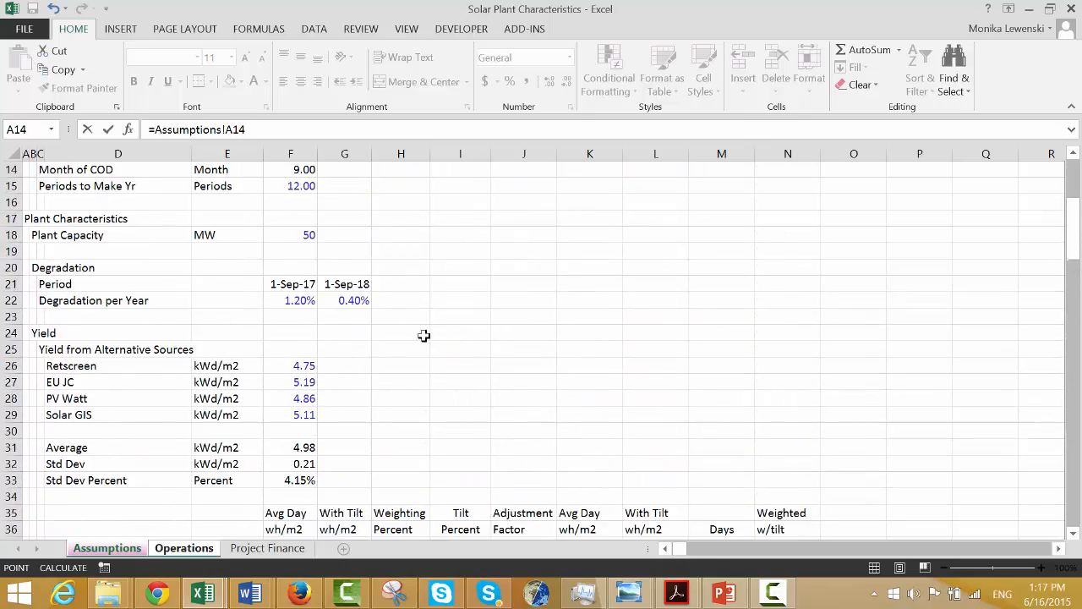
{"action": "key", "text": "Up"}
{"action": "key", "text": "Up"}
{"action": "key", "text": "Up"}
{"action": "key", "text": "Up"}
{"action": "key", "text": "Up"}
{"action": "key", "text": "Up"}
{"action": "key", "text": "Up"}
{"action": "key", "text": "Up"}
{"action": "key", "text": "Up"}
{"action": "key", "text": "Up"}
{"action": "key", "text": "Up"}
{"action": "key", "text": "Up"}
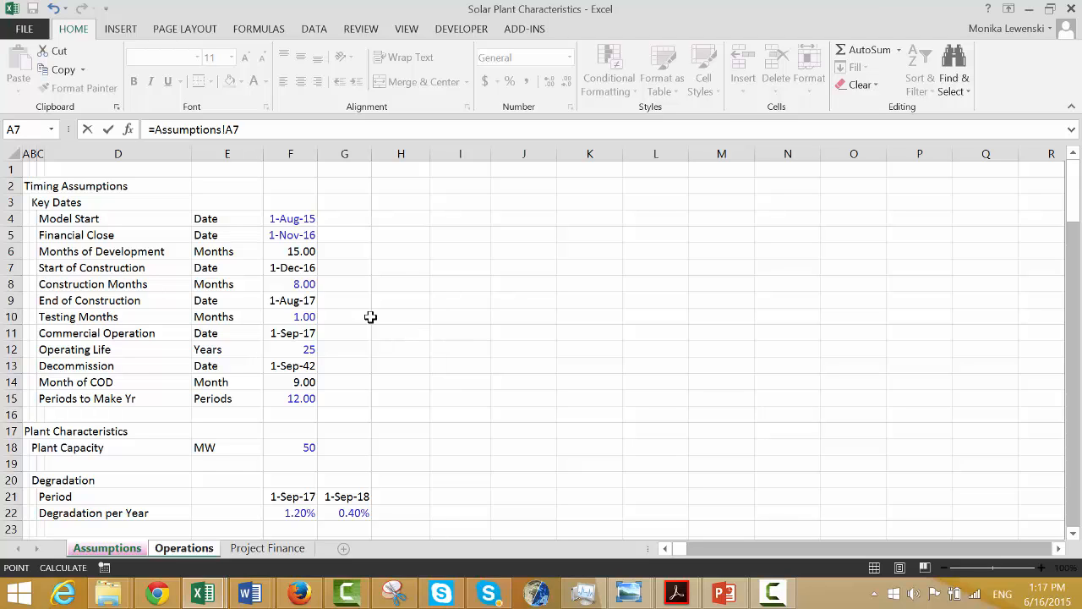
{"action": "left_click", "coordinate": [298, 282]}
{"action": "key", "text": "Return"}
{"action": "key", "text": "Up"}
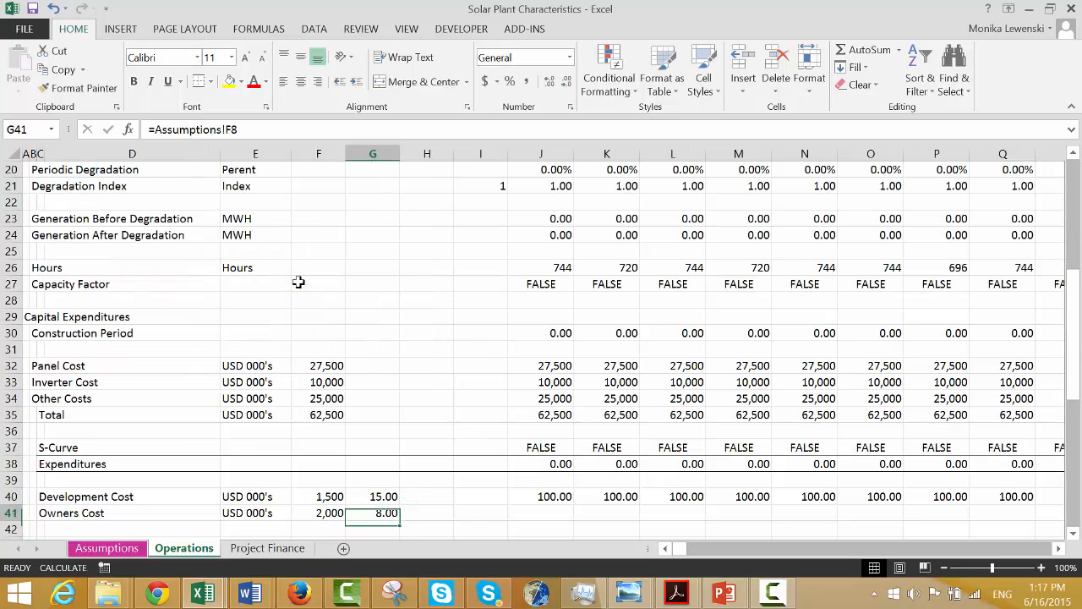
Enter the monthly Owners Cost formula =$F$41/$G$41*J13 in J41, spreading the amount by the Construction Switch.
{"action": "key", "text": "Right"}
{"action": "key", "text": "Right"}
{"action": "key", "text": "Right"}
{"action": "type", "text": "="}
{"action": "key", "text": "Left"}
{"action": "key", "text": "Left"}
{"action": "key", "text": "Left"}
{"action": "key", "text": "Left"}
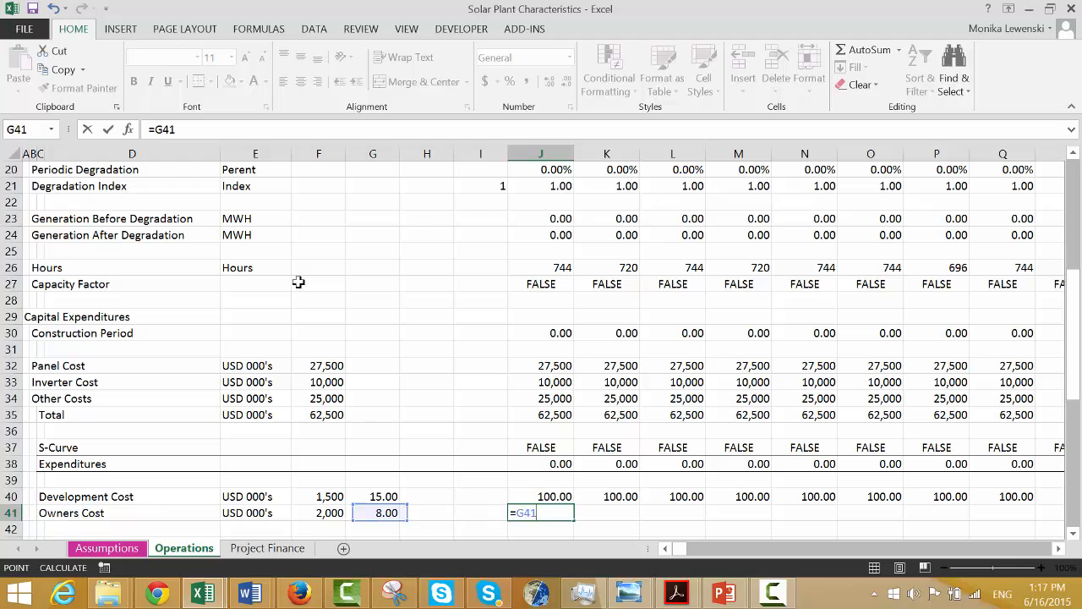
{"action": "key", "text": "F4"}
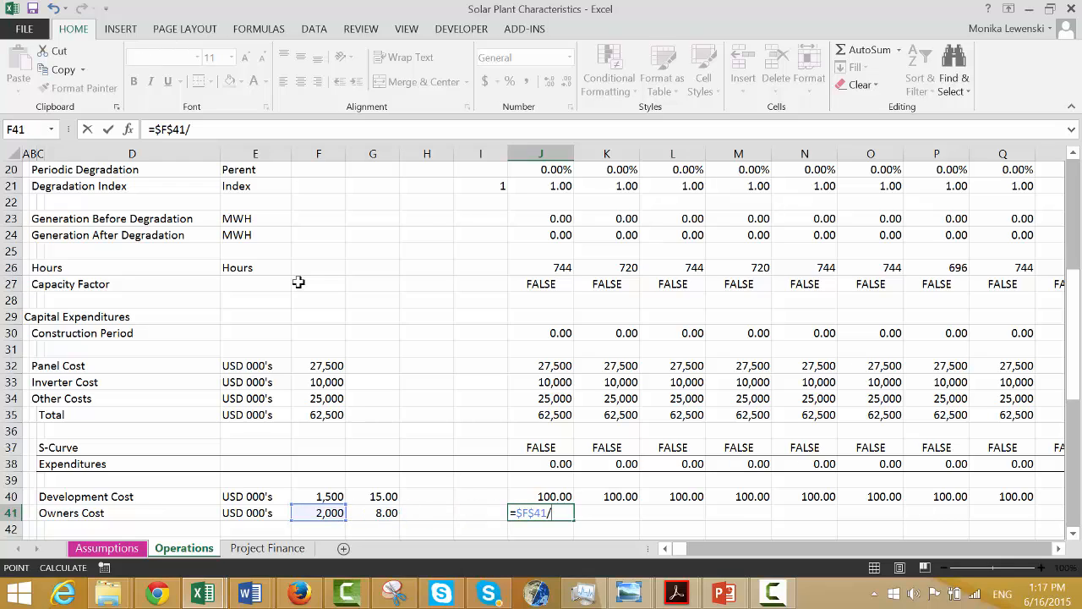
{"action": "key", "text": "Left"}
{"action": "key", "text": "Left"}
{"action": "key", "text": "Left"}
{"action": "key", "text": "F4"}
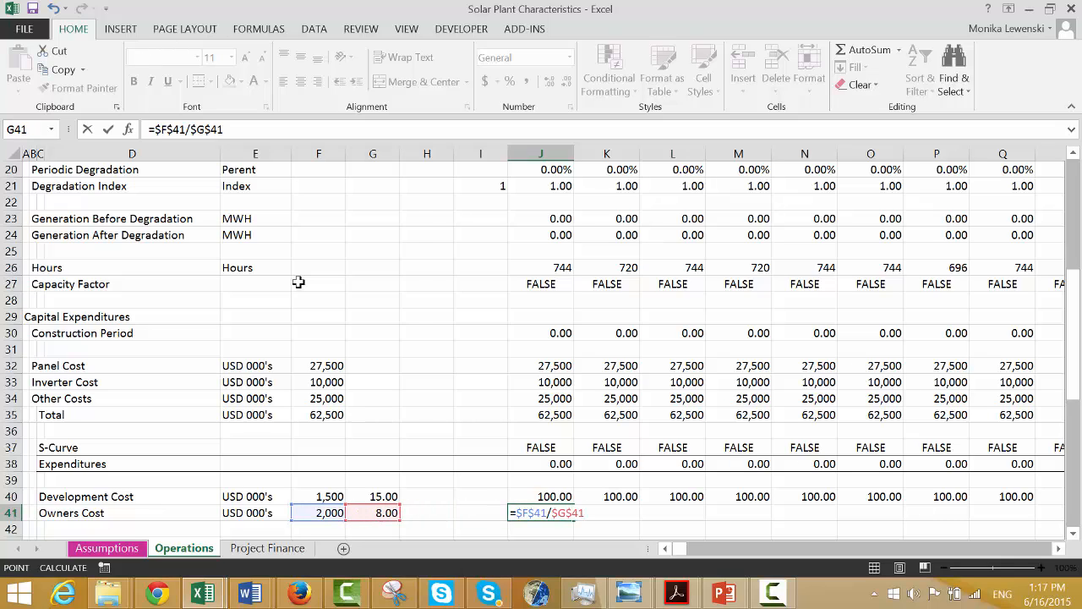
{"action": "left_click", "coordinate": [535, 294]}
{"action": "key", "text": "Up"}
{"action": "key", "text": "Up"}
{"action": "key", "text": "Up"}
{"action": "key", "text": "Up"}
{"action": "key", "text": "Up"}
{"action": "key", "text": "Up"}
{"action": "key", "text": "Up"}
{"action": "key", "text": "Up"}
{"action": "key", "text": "Up"}
{"action": "key", "text": "Up"}
{"action": "key", "text": "Up"}
{"action": "key", "text": "Up"}
{"action": "key", "text": "Up"}
{"action": "key", "text": "Up"}
{"action": "key", "text": "Up"}
{"action": "key", "text": "Up"}
{"action": "key", "text": "Up"}
{"action": "key", "text": "Up"}
{"action": "key", "text": "Up"}
{"action": "key", "text": "Up"}
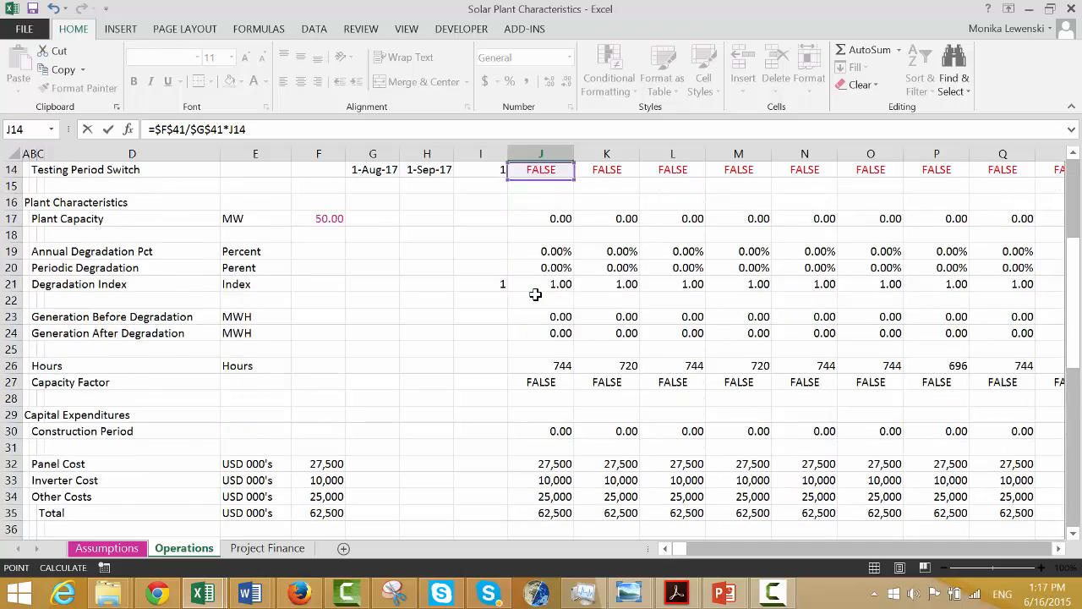
{"action": "key", "text": "Up"}
{"action": "key", "text": "Up"}
{"action": "key", "text": "Up"}
{"action": "key", "text": "Up"}
{"action": "key", "text": "Up"}
{"action": "key", "text": "Down"}
{"action": "key", "text": "Down"}
{"action": "key", "text": "Down"}
{"action": "key", "text": "Down"}
{"action": "key", "text": "Down"}
{"action": "key", "text": "Down"}
{"action": "key", "text": "Down"}
{"action": "key", "text": "Down"}
{"action": "key", "text": "Down"}
{"action": "key", "text": "Down"}
{"action": "key", "text": "Down"}
{"action": "key", "text": "Down"}
{"action": "key", "text": "Down"}
{"action": "key", "text": "Down"}
{"action": "key", "text": "Down"}
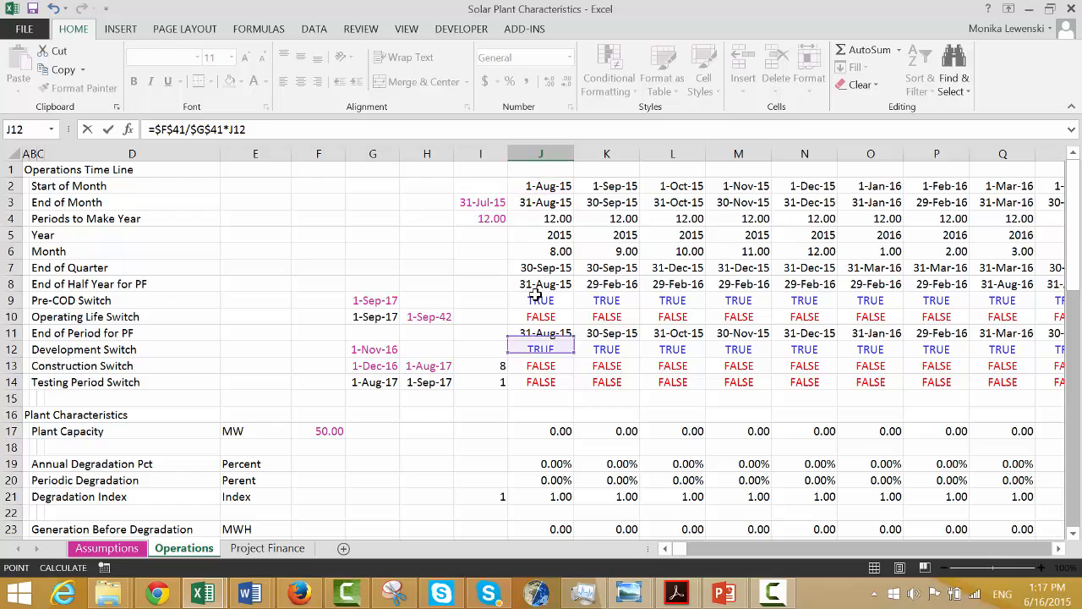
{"action": "key", "text": "Up"}
{"action": "key", "text": "Up"}
{"action": "key", "text": "Up"}
{"action": "key", "text": "Return"}
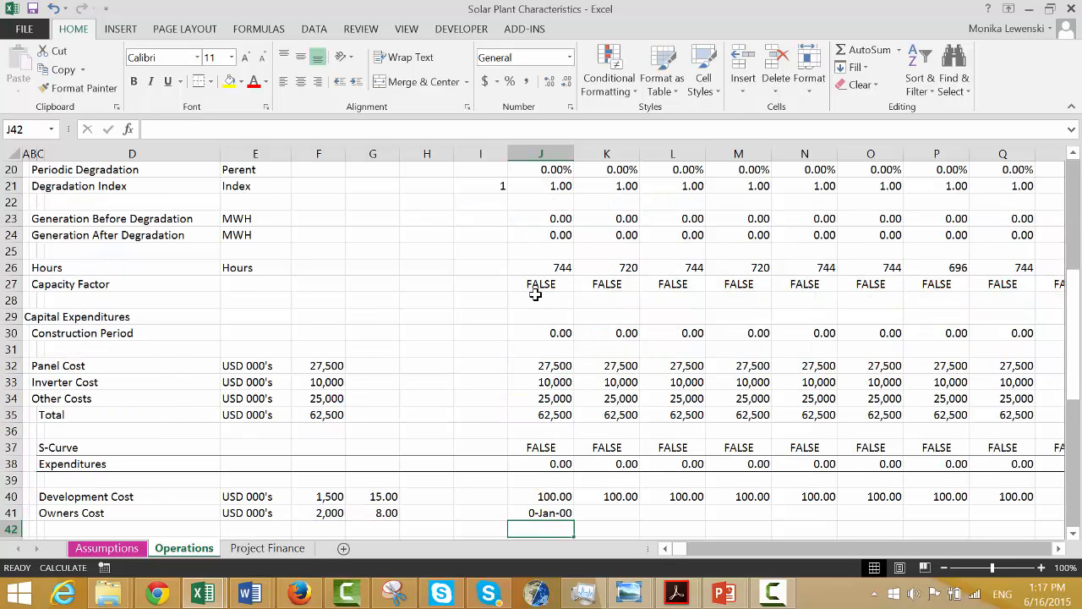
Format J41 as a number with two decimals and copy its Owners Cost formula across the monthly columns.
{"action": "key", "text": "Up"}
{"action": "key", "text": "ctrl+shift+1"}
{"action": "key", "text": "ctrl+shift+r"}
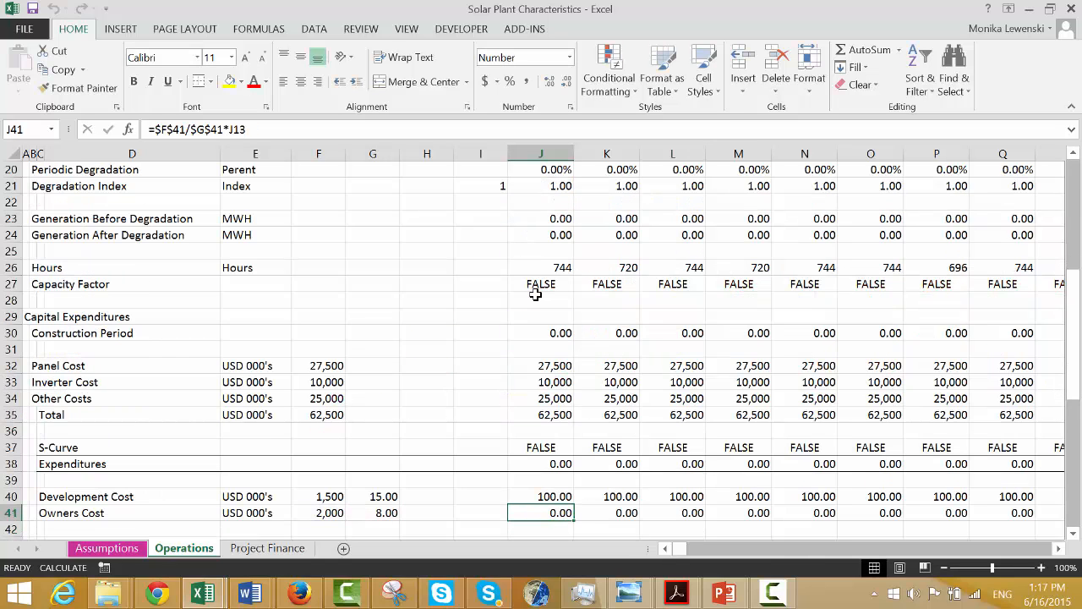
Enter the label Total Construction Expenditures in C43, two rows below Owners Cost.
{"action": "key", "text": "Down"}
{"action": "key", "text": "Down"}
{"action": "key", "text": "Down"}
{"action": "key", "text": "Up"}
{"action": "key", "text": "Left"}
{"action": "key", "text": "Left"}
{"action": "key", "text": "Left"}
{"action": "key", "text": "Left"}
{"action": "key", "text": "Left"}
{"action": "key", "text": "Left"}
{"action": "key", "text": "Left"}
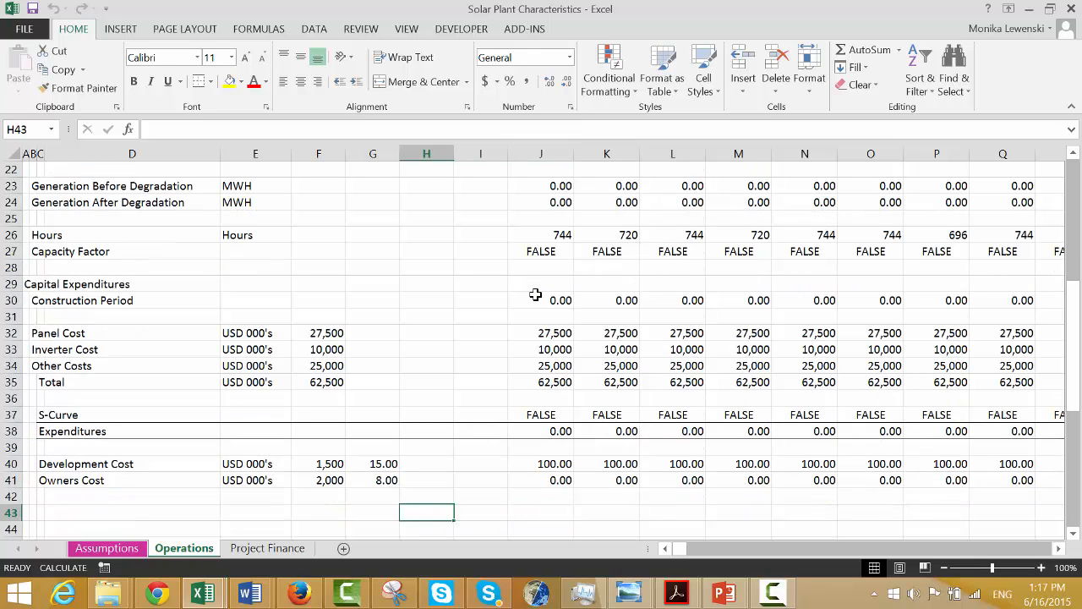
{"action": "type", "text": "T"}
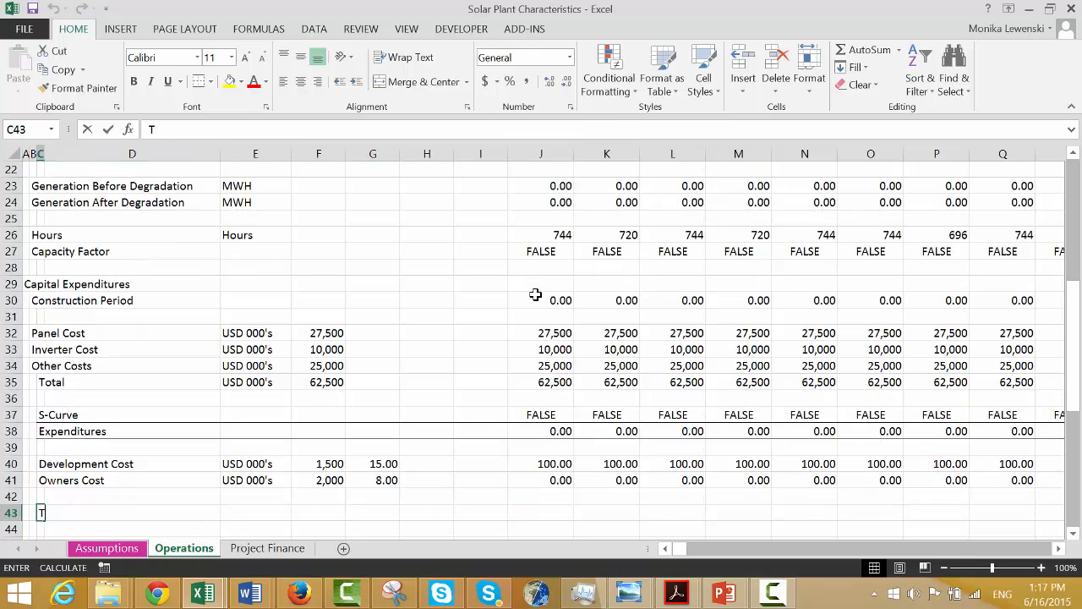
{"action": "type", "text": "otal Construction Expenditures"}
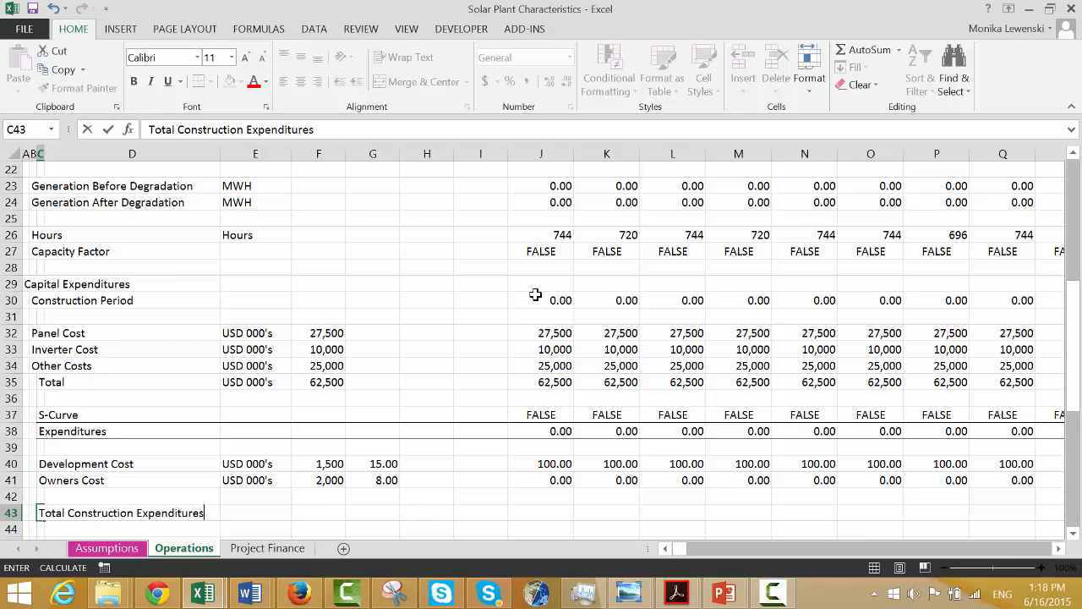
{"action": "key", "text": "Return"}
Copy the USD 000's unit label from E41 to E43 for Total Construction Expenditures.
{"action": "key", "text": "Up"}
{"action": "key", "text": "Right"}
{"action": "key", "text": "Right"}
{"action": "key", "text": "Up"}
{"action": "key", "text": "Up"}
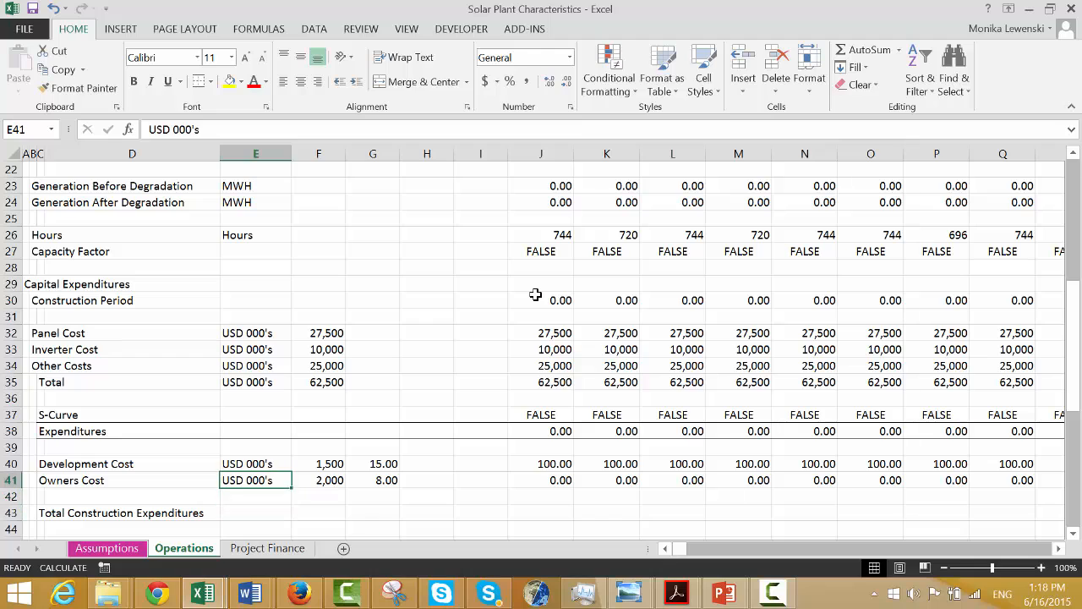
{"action": "key", "text": "shift+Down"}
{"action": "key", "text": "shift+Up"}
{"action": "key", "text": "ctrl+c"}
{"action": "key", "text": "Down"}
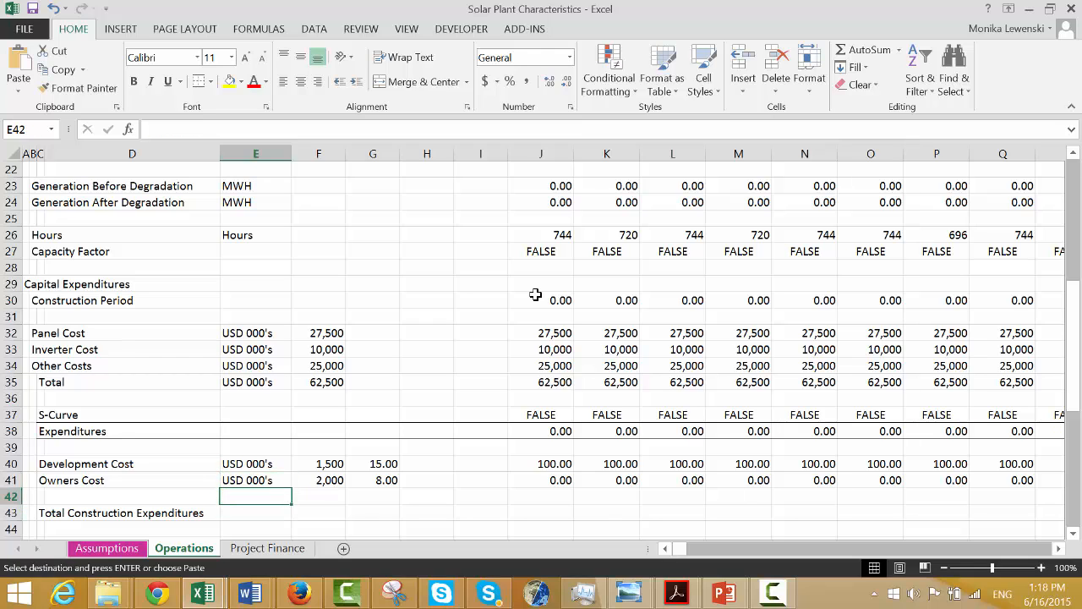
{"action": "key", "text": "Up"}
{"action": "key", "text": "Down"}
{"action": "key", "text": "Down"}
{"action": "key", "text": "ctrl+v"}
{"action": "key", "text": "Right"}
{"action": "key", "text": "Right"}
{"action": "key", "text": "Right"}
{"action": "key", "text": "Right"}
{"action": "key", "text": "Right"}
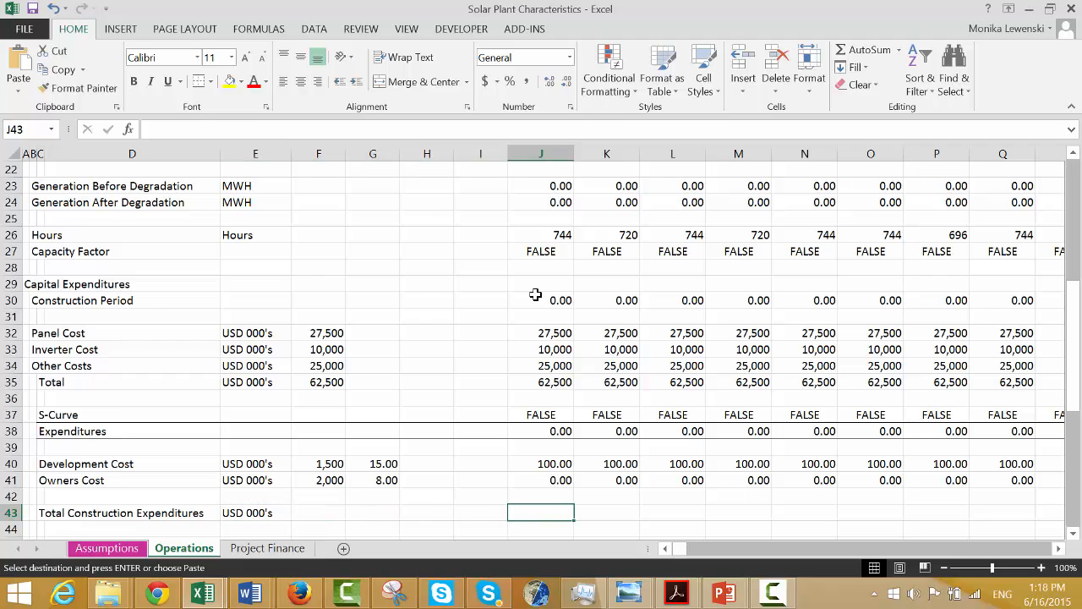
{"action": "type", "text": "="}
{"action": "key", "text": "Up"}
{"action": "key", "text": "Up"}
{"action": "key", "text": "Up"}
{"action": "key", "text": "Up"}
{"action": "key", "text": "Escape"}
Enter the Total Construction Expenditures sum =SUM(J38:J42) in J43, covering expenditures, development cost and owners cost.
{"action": "key", "text": "Up"}
{"action": "key", "text": "Up"}
{"action": "key", "text": "Up"}
{"action": "key", "text": "Up"}
{"action": "key", "text": "Up"}
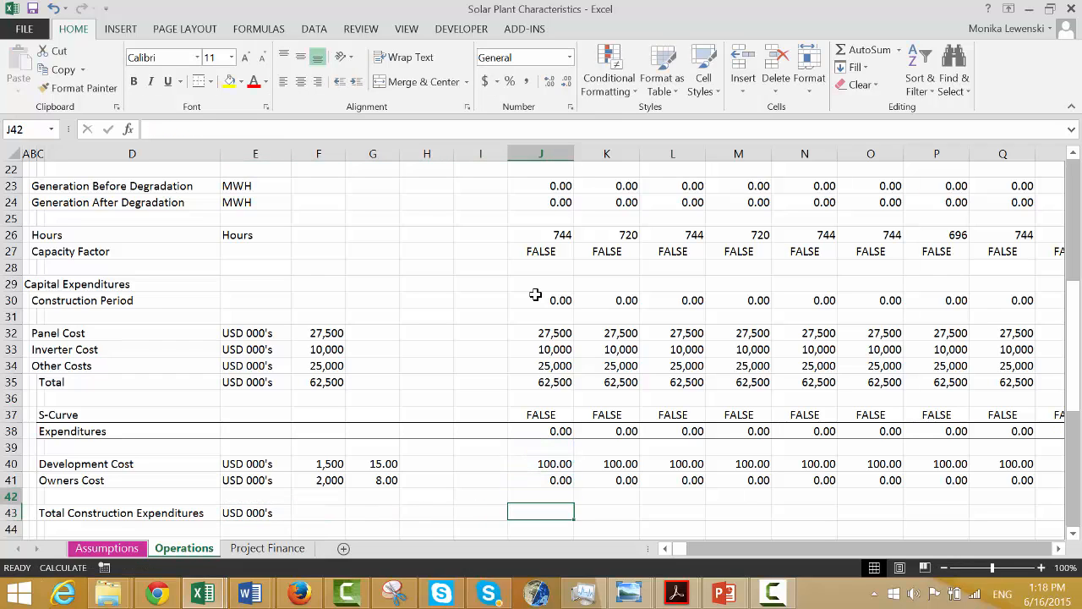
{"action": "key", "text": "shift+Down"}
{"action": "key", "text": "shift+Down"}
{"action": "key", "text": "shift+Down"}
{"action": "key", "text": "shift+Down"}
{"action": "key", "text": "shift+Down"}
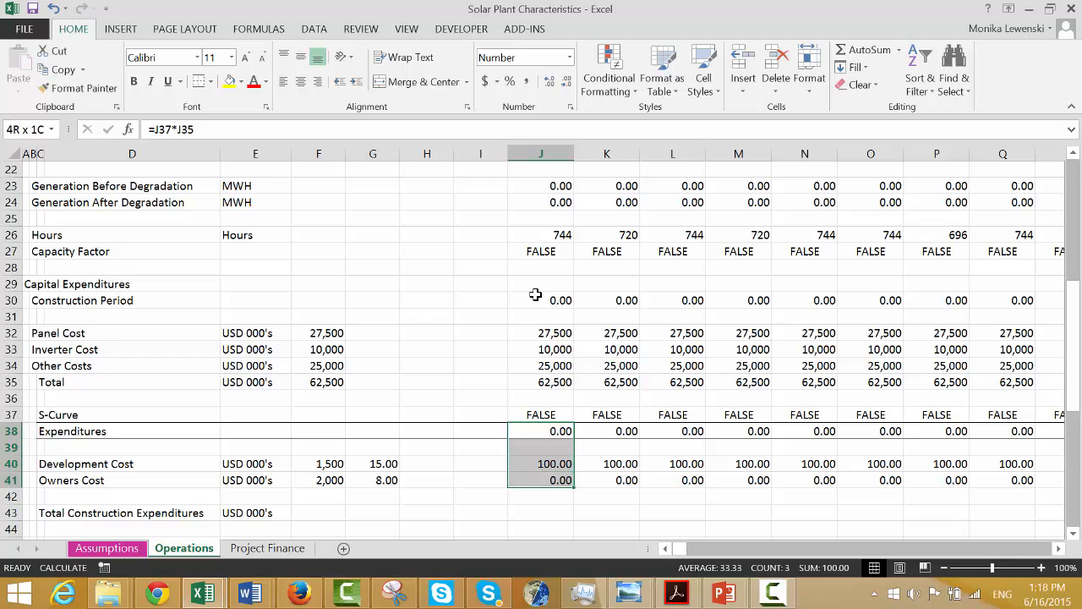
{"action": "key", "text": "alt+equal"}
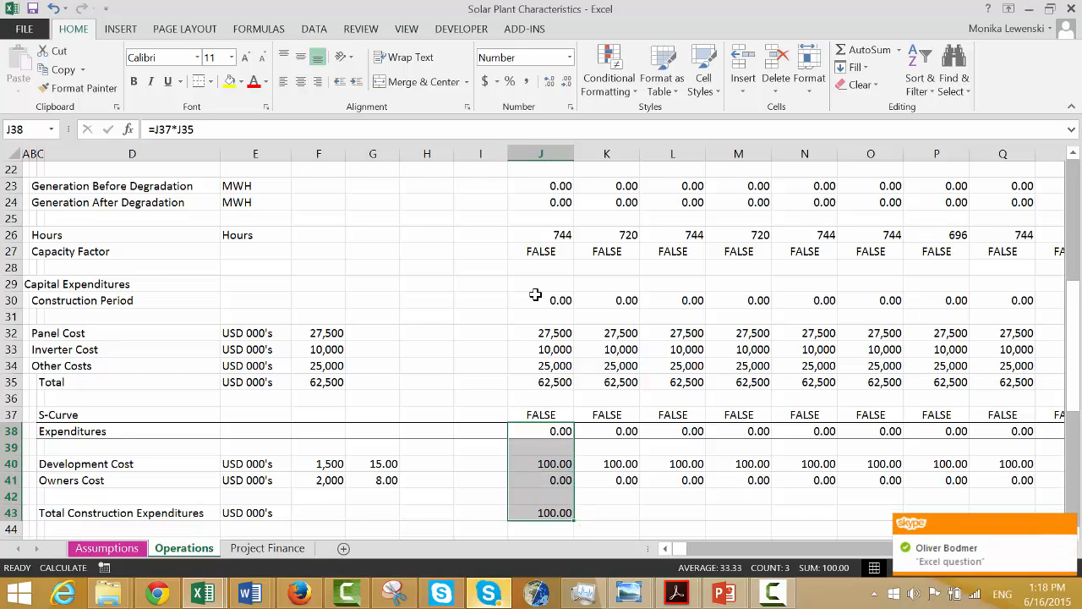
{"action": "key", "text": "Down"}
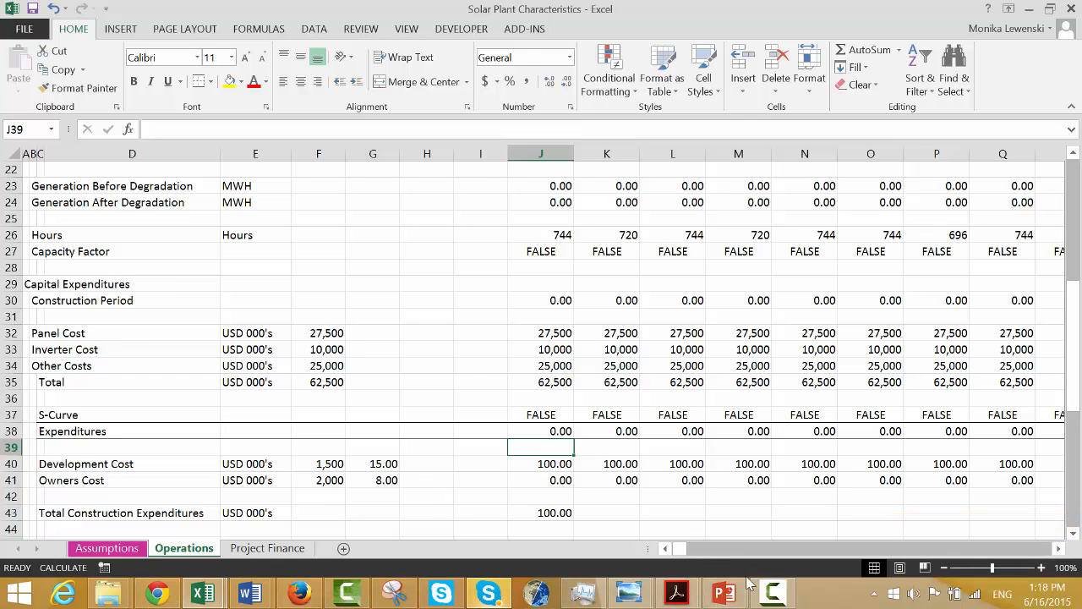
Copy the J43 Total Construction Expenditures formula across all the monthly columns through PA.
{"action": "left_click", "coordinate": [541, 512]}
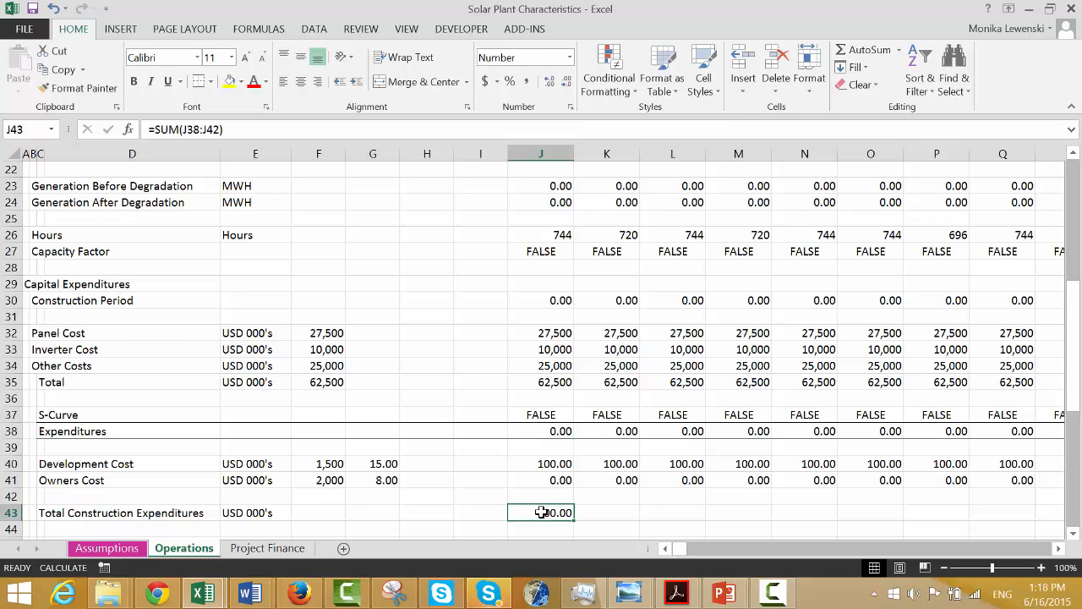
{"action": "key", "text": "ctrl+Right"}
{"action": "key", "text": "ctrl+Left"}
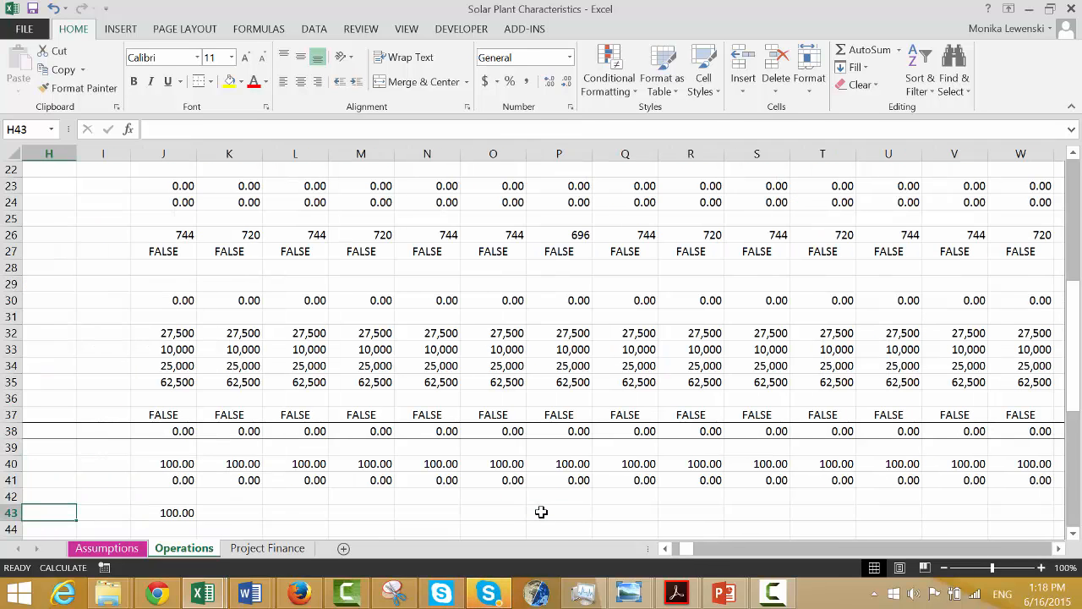
{"action": "key", "text": "Left"}
{"action": "key", "text": "Right"}
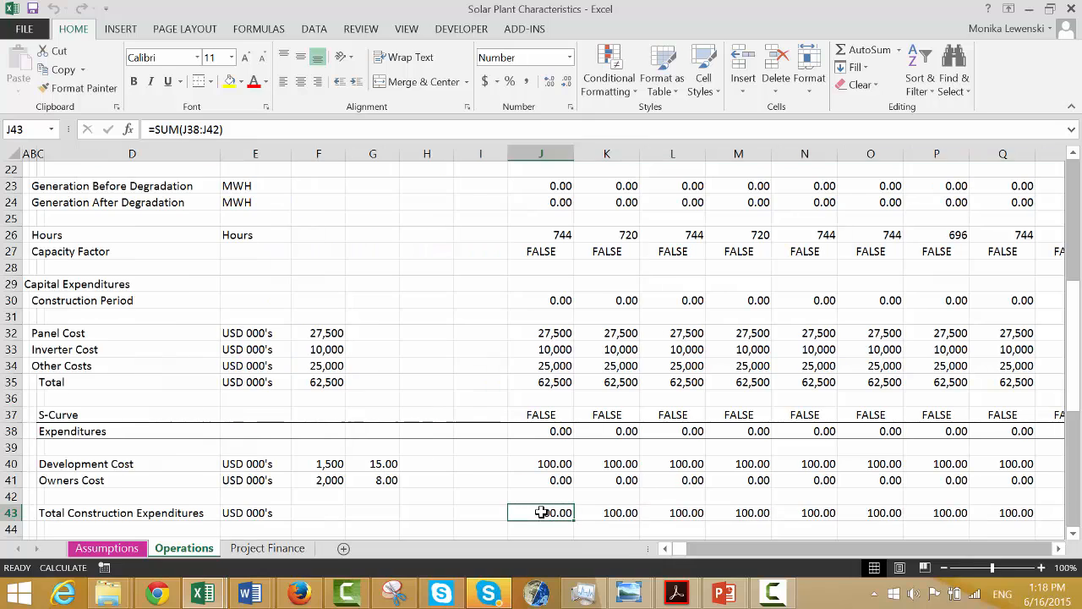
Add top and bottom borders to the Total Construction Expenditures row from C43 through PA43.
{"action": "key", "text": "Left"}
{"action": "key", "text": "Left"}
{"action": "key", "text": "Left"}
{"action": "key", "text": "Left"}
{"action": "key", "text": "Left"}
{"action": "key", "text": "Left"}
{"action": "key", "text": "Left"}
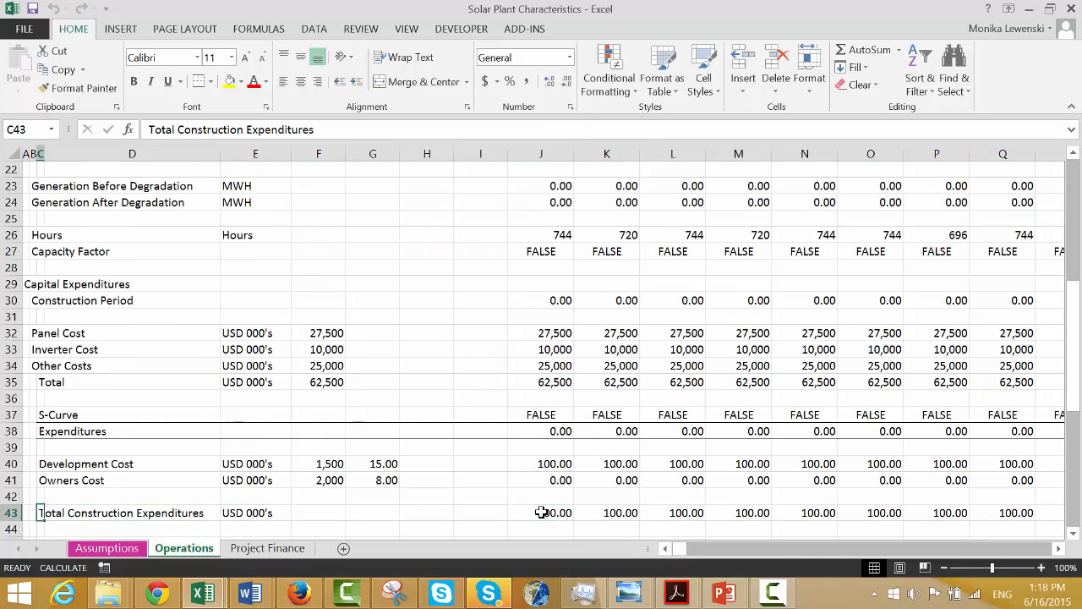
{"action": "key", "text": "shift+Right"}
{"action": "key", "text": "shift+Right"}
{"action": "key", "text": "ctrl+shift+Right"}
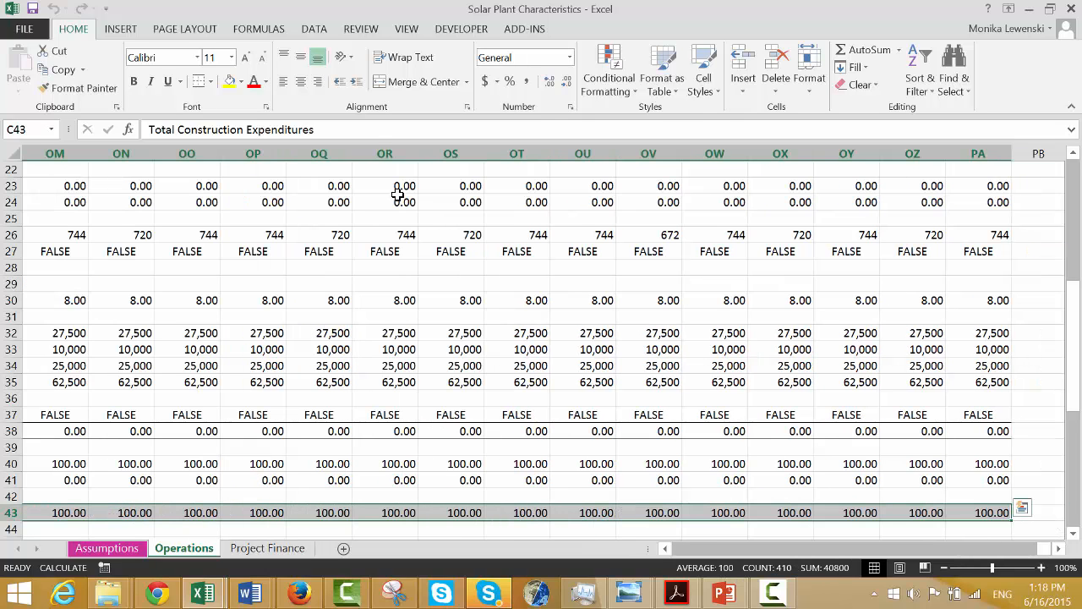
{"action": "left_click", "coordinate": [212, 83]}
{"action": "left_click", "coordinate": [239, 347]}
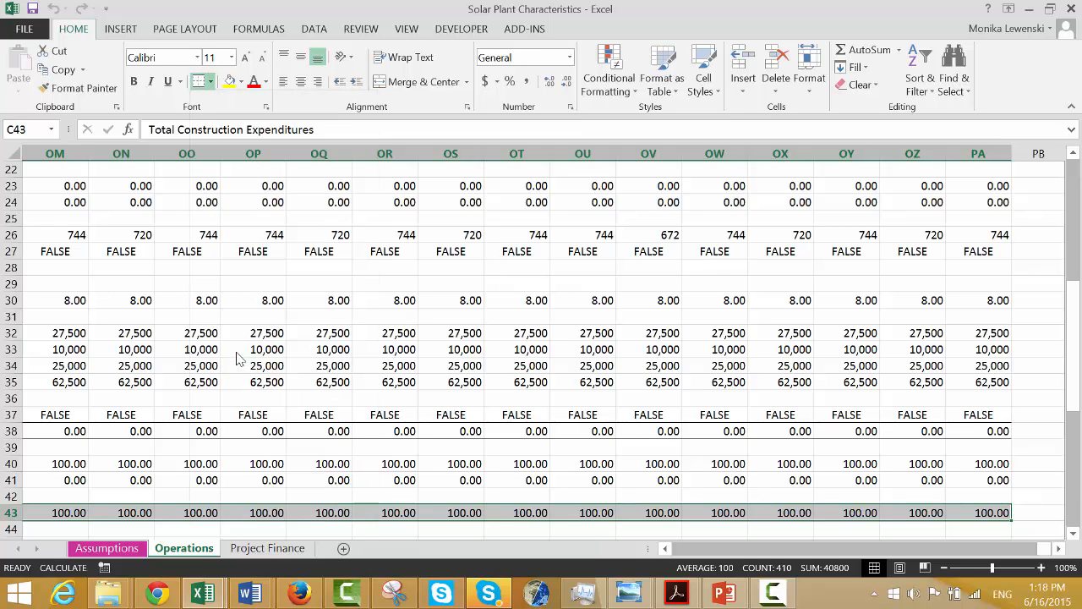
Examine the capital expenditure rows and the Total Construction Expenditures row across the construction and operating months.
{"action": "left_click", "coordinate": [271, 32]}
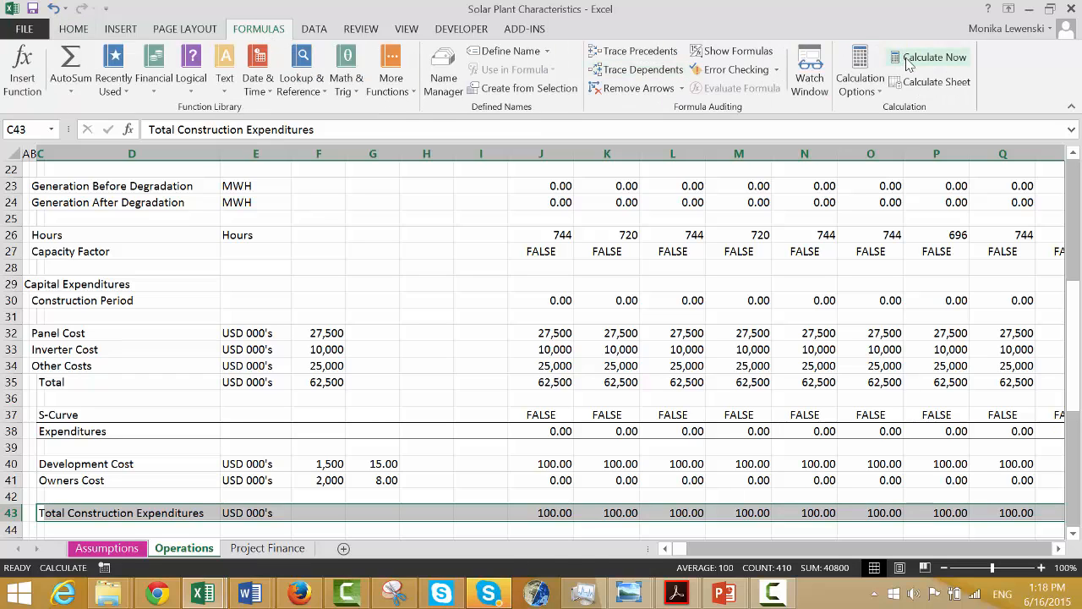
{"action": "key", "text": "Down"}
{"action": "key", "text": "Down"}
{"action": "key", "text": "Down"}
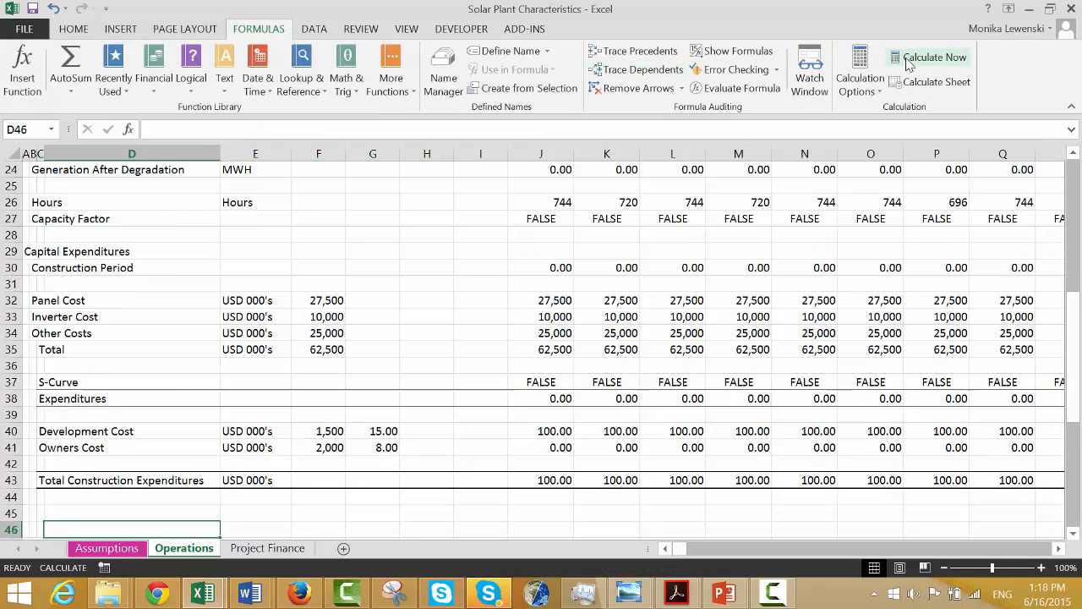
{"action": "key", "text": "Right"}
{"action": "key", "text": "Right"}
{"action": "key", "text": "Right"}
{"action": "key", "text": "Right"}
{"action": "key", "text": "Right"}
{"action": "key", "text": "Right"}
{"action": "key", "text": "Right"}
{"action": "key", "text": "Right"}
{"action": "key", "text": "Right"}
{"action": "key", "text": "Right"}
{"action": "key", "text": "Right"}
{"action": "key", "text": "Right"}
{"action": "key", "text": "Right"}
{"action": "key", "text": "Right"}
{"action": "key", "text": "Right"}
{"action": "key", "text": "Right"}
{"action": "key", "text": "Right"}
{"action": "key", "text": "Right"}
{"action": "key", "text": "Right"}
{"action": "key", "text": "Right"}
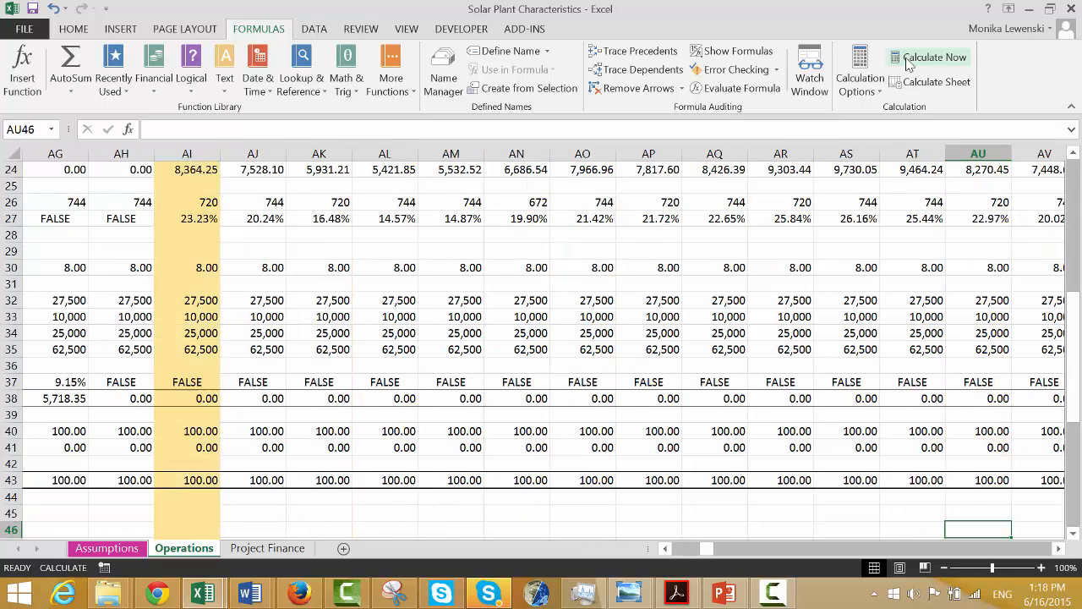
{"action": "key", "text": "Right"}
{"action": "key", "text": "Right"}
{"action": "key", "text": "Right"}
{"action": "key", "text": "Right"}
{"action": "key", "text": "Right"}
{"action": "key", "text": "Right"}
{"action": "key", "text": "Right"}
{"action": "key", "text": "Right"}
{"action": "key", "text": "Right"}
{"action": "key", "text": "Right"}
{"action": "key", "text": "Right"}
{"action": "key", "text": "Right"}
{"action": "key", "text": "Right"}
{"action": "key", "text": "Left"}
{"action": "key", "text": "Left"}
{"action": "key", "text": "Left"}
{"action": "key", "text": "Left"}
{"action": "key", "text": "Left"}
{"action": "key", "text": "Left"}
{"action": "key", "text": "Left"}
{"action": "key", "text": "Right"}
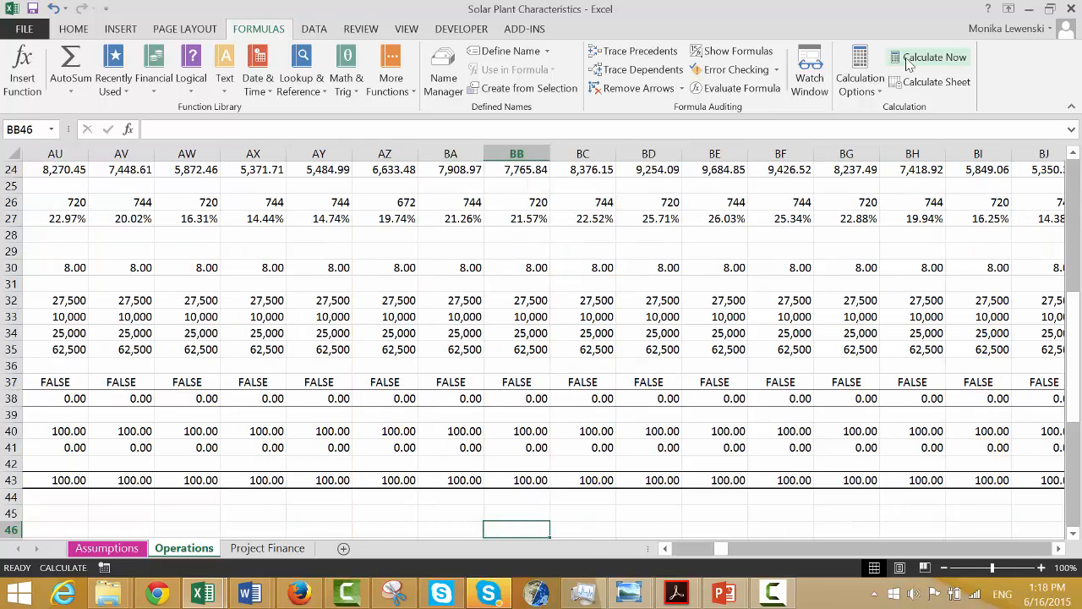
{"action": "key", "text": "Left"}
{"action": "key", "text": "Left"}
{"action": "key", "text": "Left"}
{"action": "key", "text": "Left"}
{"action": "key", "text": "Left"}
{"action": "key", "text": "Left"}
{"action": "key", "text": "Left"}
{"action": "key", "text": "Left"}
{"action": "key", "text": "Left"}
{"action": "key", "text": "Left"}
{"action": "key", "text": "Left"}
{"action": "key", "text": "Left"}
{"action": "key", "text": "Left"}
{"action": "key", "text": "Left"}
{"action": "key", "text": "Left"}
{"action": "key", "text": "Left"}
{"action": "key", "text": "Left"}
{"action": "key", "text": "Left"}
{"action": "key", "text": "Left"}
{"action": "key", "text": "Left"}
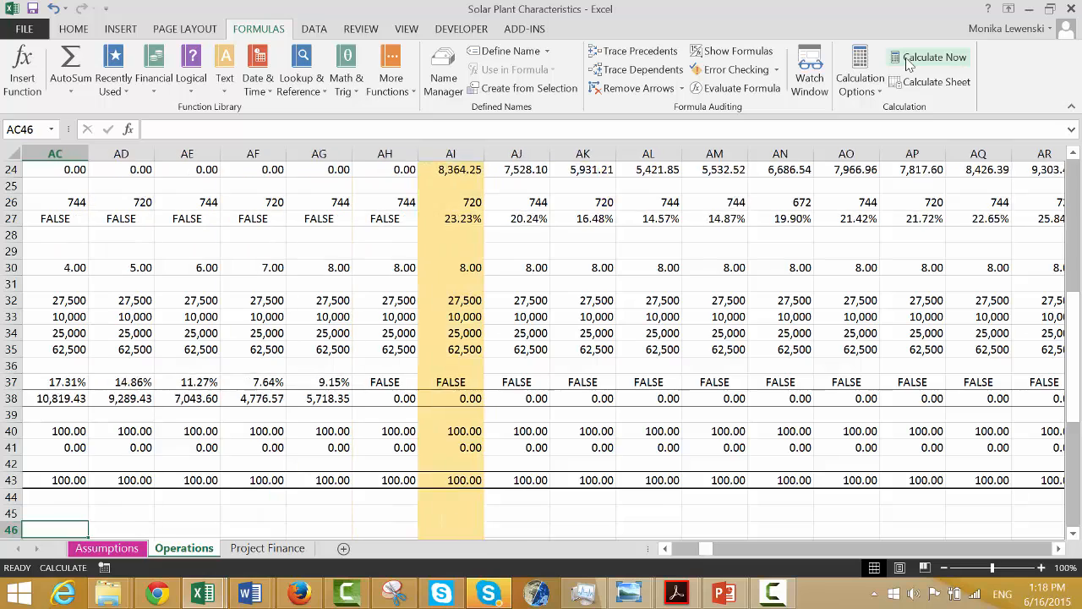
{"action": "key", "text": "Left"}
{"action": "key", "text": "Left"}
{"action": "key", "text": "Left"}
{"action": "key", "text": "Left"}
{"action": "key", "text": "Left"}
{"action": "key", "text": "Left"}
{"action": "key", "text": "Left"}
{"action": "key", "text": "Left"}
{"action": "key", "text": "Left"}
{"action": "key", "text": "Left"}
{"action": "key", "text": "Left"}
{"action": "key", "text": "Left"}
{"action": "key", "text": "Left"}
{"action": "key", "text": "Left"}
{"action": "key", "text": "Left"}
{"action": "key", "text": "Left"}
{"action": "key", "text": "Left"}
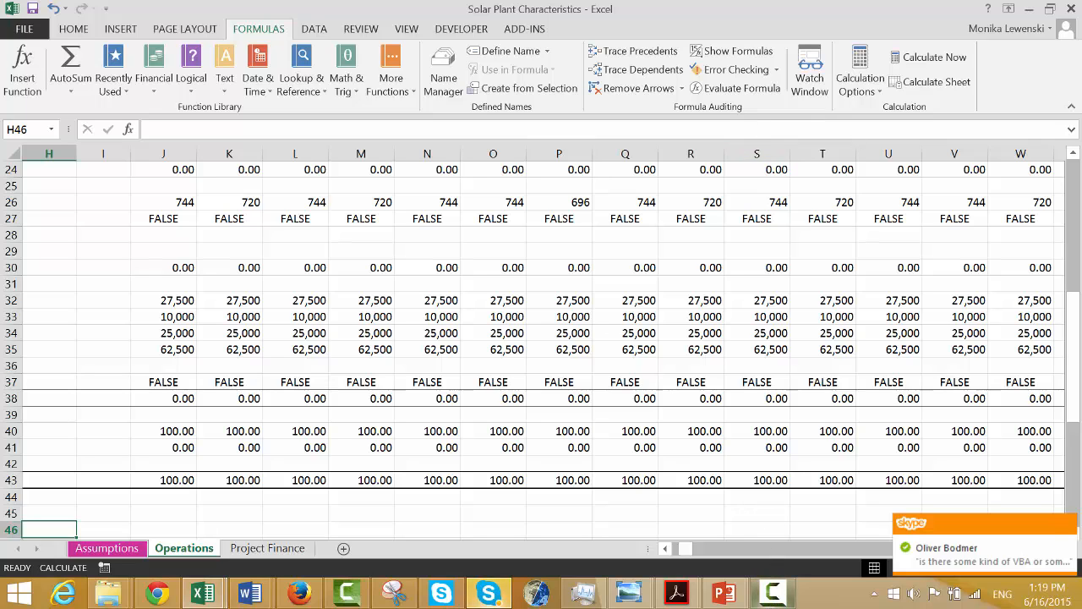
{"action": "left_click", "coordinate": [773, 521]}
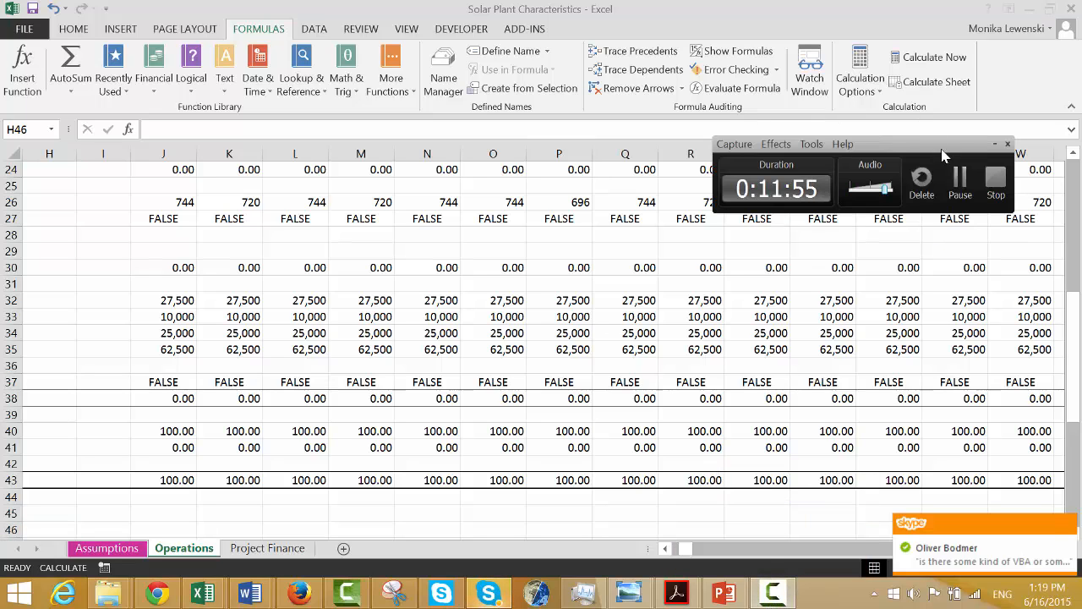
{"action": "left_click", "coordinate": [960, 177]}
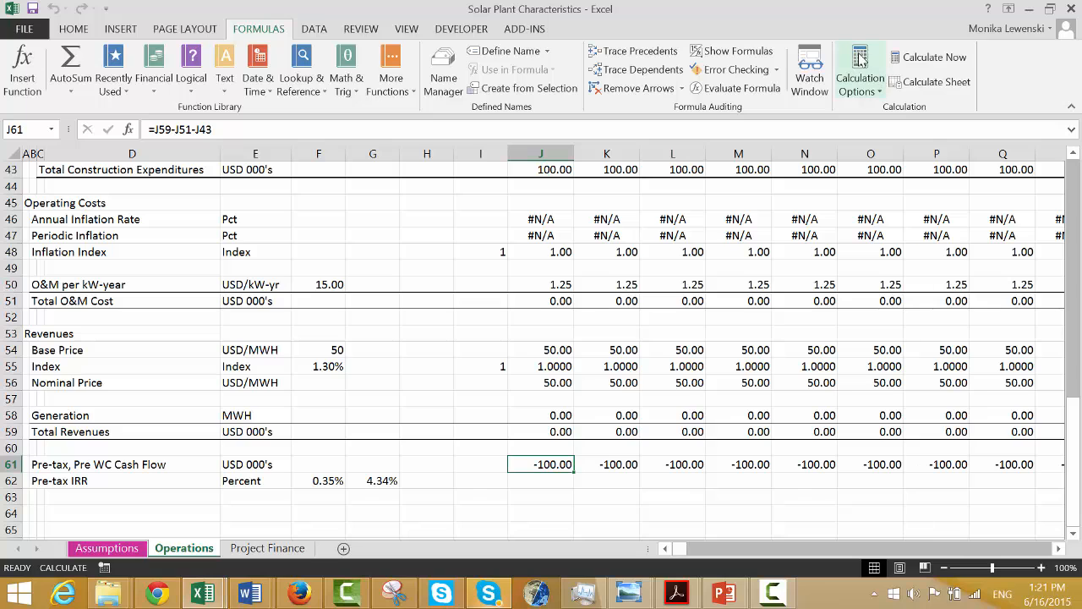
Go back up from the cash flow row to the capital expenditures and recalculate the whole workbook.
{"action": "key", "text": "Up"}
{"action": "key", "text": "Up"}
{"action": "key", "text": "Up"}
{"action": "key", "text": "Up"}
{"action": "key", "text": "Up"}
{"action": "key", "text": "Up"}
{"action": "key", "text": "Up"}
{"action": "key", "text": "Up"}
{"action": "key", "text": "Up"}
{"action": "key", "text": "Up"}
{"action": "key", "text": "Up"}
{"action": "key", "text": "Up"}
{"action": "key", "text": "Up"}
{"action": "key", "text": "Up"}
{"action": "key", "text": "Up"}
{"action": "key", "text": "Up"}
{"action": "key", "text": "Up"}
{"action": "key", "text": "Up"}
{"action": "key", "text": "Up"}
{"action": "key", "text": "Up"}
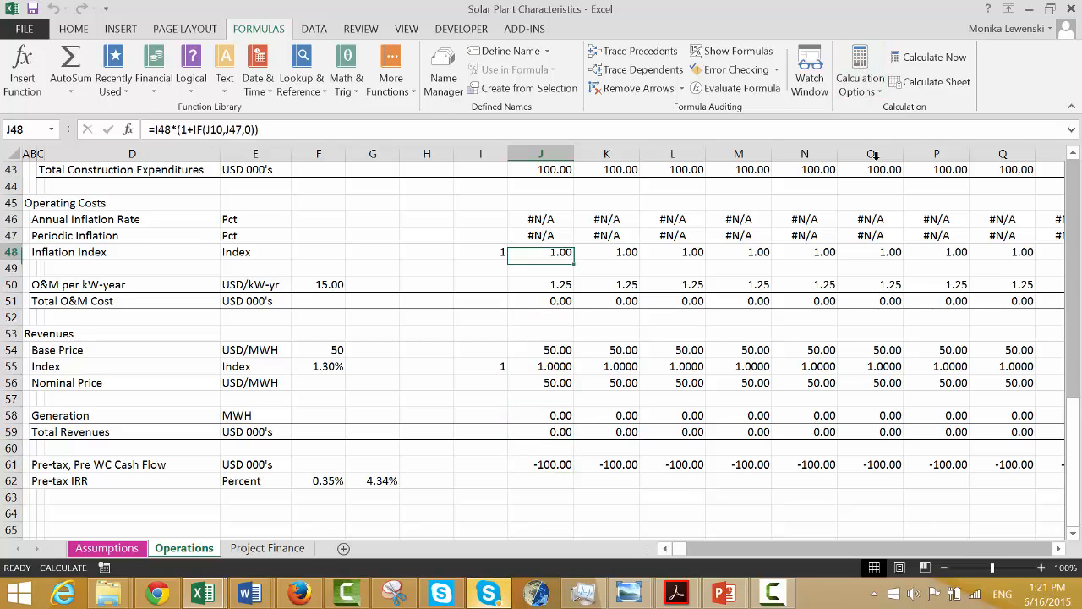
{"action": "left_click", "coordinate": [945, 65]}
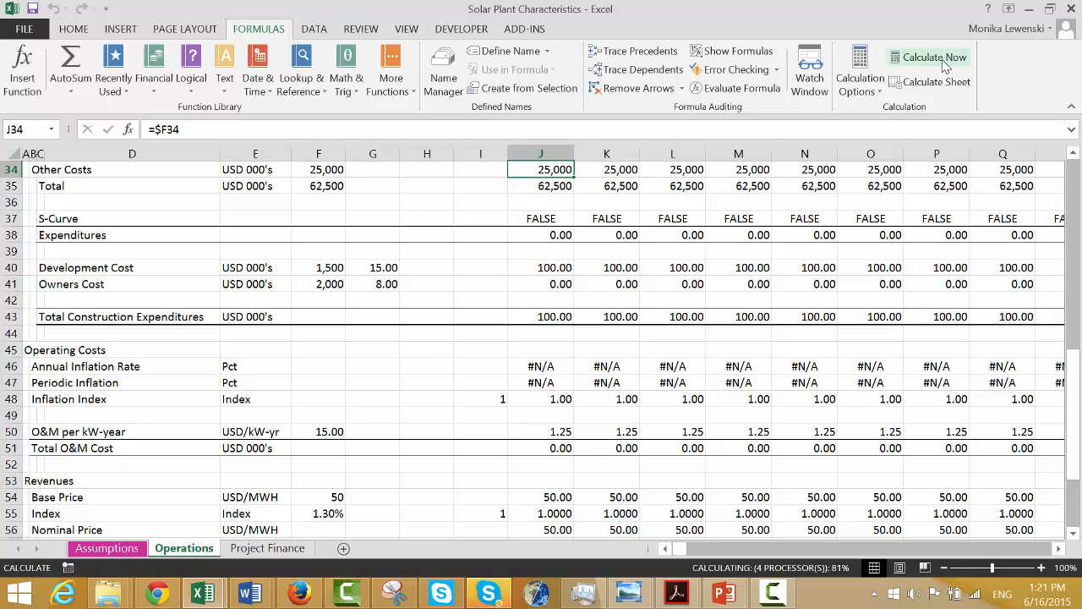
Examine the Operations rows from capital expenditures down through operating costs and revenues to the pre-tax, pre WC cash flow.
{"action": "key", "text": "Down"}
{"action": "key", "text": "Down"}
{"action": "key", "text": "Down"}
{"action": "key", "text": "Down"}
{"action": "key", "text": "Down"}
{"action": "key", "text": "Down"}
{"action": "key", "text": "Down"}
{"action": "key", "text": "Down"}
{"action": "key", "text": "Down"}
{"action": "key", "text": "Down"}
{"action": "key", "text": "Down"}
{"action": "key", "text": "Down"}
{"action": "key", "text": "Down"}
{"action": "key", "text": "Down"}
{"action": "key", "text": "Down"}
{"action": "key", "text": "Down"}
{"action": "key", "text": "Down"}
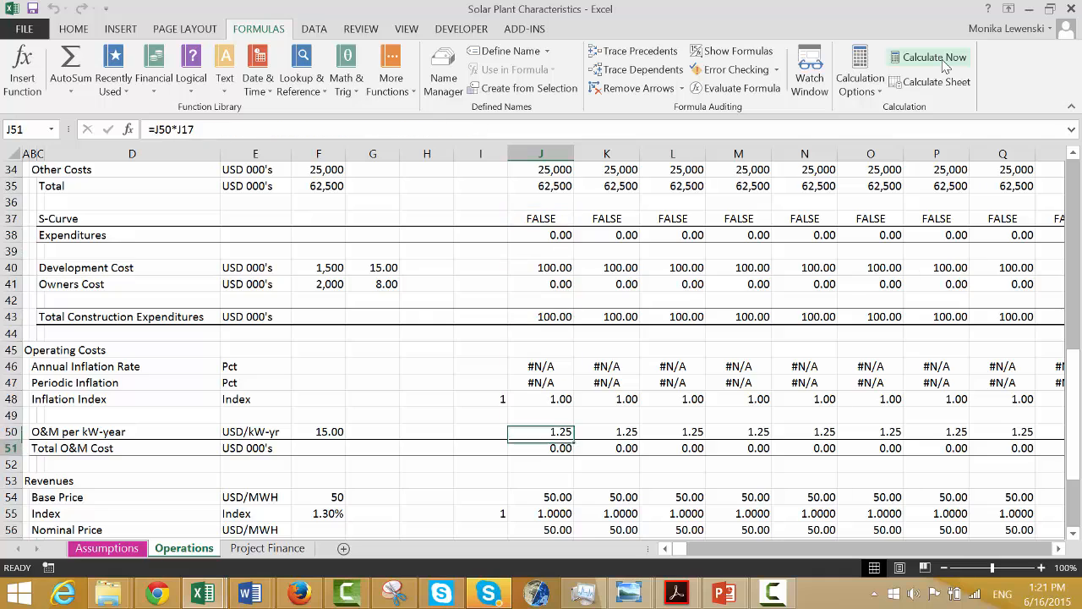
{"action": "key", "text": "Down"}
{"action": "key", "text": "Down"}
{"action": "key", "text": "Down"}
{"action": "key", "text": "Down"}
{"action": "key", "text": "Down"}
{"action": "key", "text": "Down"}
{"action": "key", "text": "Down"}
{"action": "key", "text": "Down"}
{"action": "key", "text": "Down"}
{"action": "key", "text": "Down"}
{"action": "key", "text": "Down"}
{"action": "key", "text": "Down"}
{"action": "key", "text": "Down"}
{"action": "key", "text": "Down"}
{"action": "key", "text": "Down"}
{"action": "key", "text": "Down"}
{"action": "key", "text": "Down"}
{"action": "key", "text": "Down"}
{"action": "key", "text": "Down"}
{"action": "key", "text": "Down"}
{"action": "key", "text": "Up"}
{"action": "key", "text": "Up"}
{"action": "key", "text": "Up"}
{"action": "key", "text": "Up"}
{"action": "key", "text": "Up"}
{"action": "key", "text": "Up"}
{"action": "key", "text": "Up"}
{"action": "key", "text": "Up"}
{"action": "key", "text": "Up"}
{"action": "key", "text": "Up"}
{"action": "key", "text": "Up"}
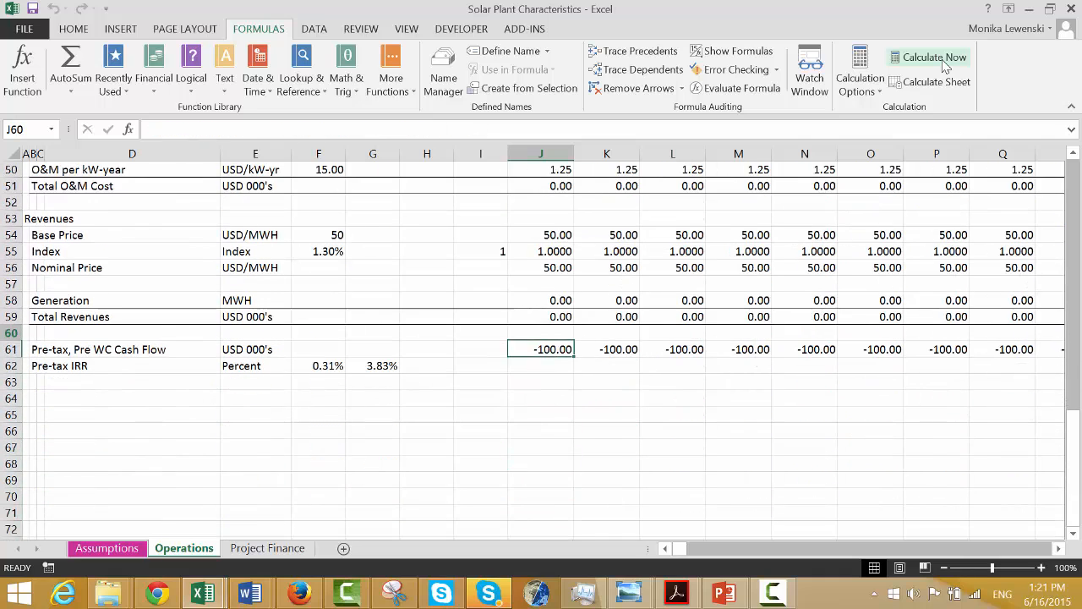
{"action": "key", "text": "Up"}
{"action": "key", "text": "Up"}
{"action": "key", "text": "Down"}
{"action": "key", "text": "Down"}
{"action": "key", "text": "Down"}
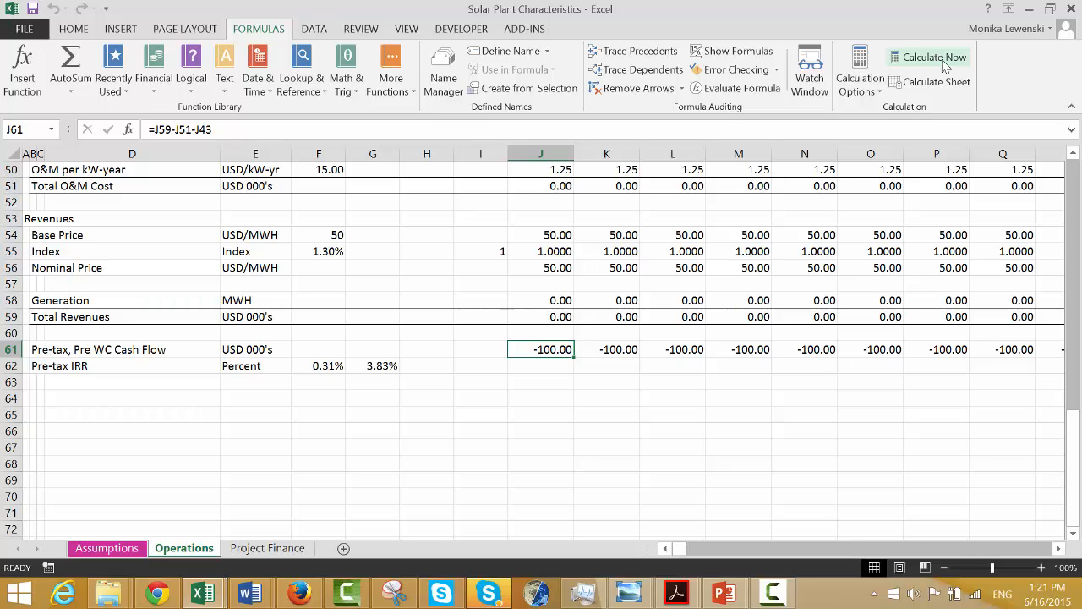
Check the monthly Pre-tax IRR formula in F62 beneath the cash flow row.
{"action": "key", "text": "Down"}
{"action": "key", "text": "Down"}
{"action": "key", "text": "Left"}
{"action": "key", "text": "Left"}
{"action": "key", "text": "Left"}
{"action": "key", "text": "Left"}
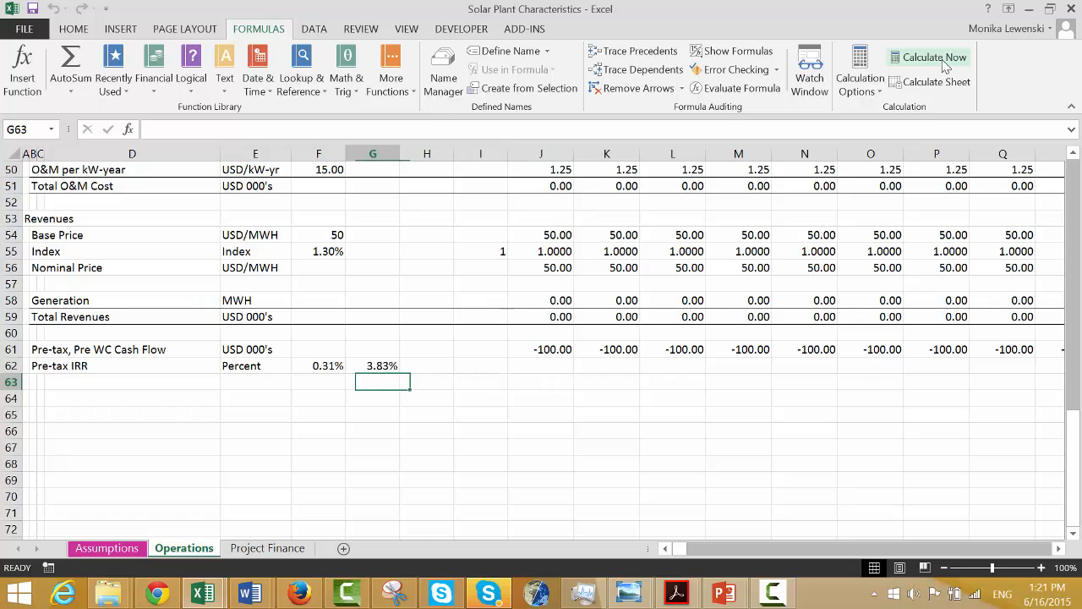
{"action": "key", "text": "Up"}
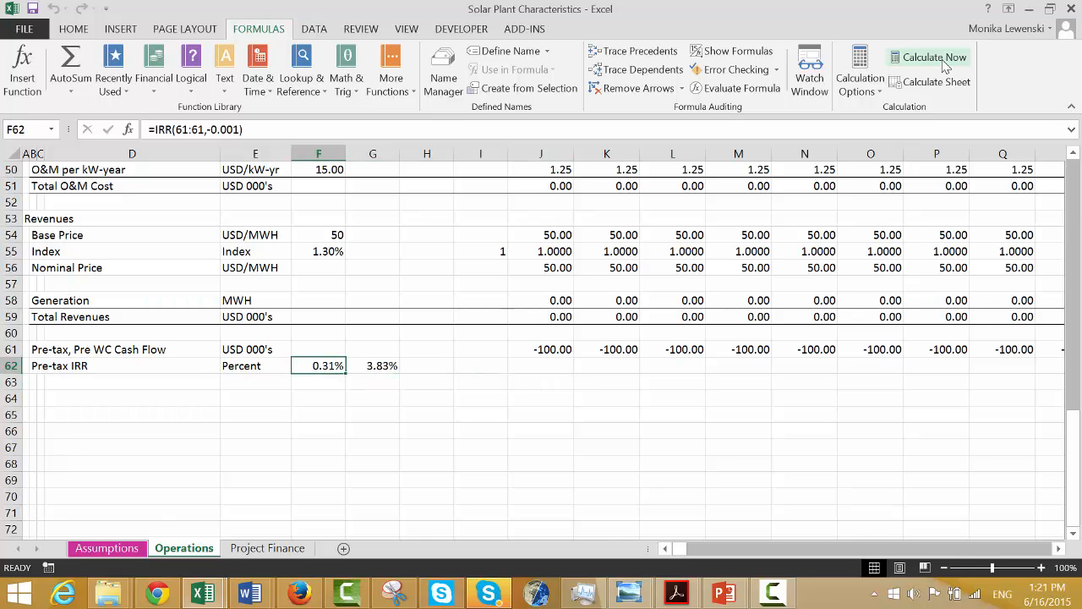
{"action": "key", "text": "ctrl+Page_Up"}
{"action": "key", "text": "ctrl+Page_Down"}
{"action": "key", "text": "Left"}
{"action": "key", "text": "Left"}
{"action": "key", "text": "Left"}
{"action": "key", "text": "Left"}
{"action": "key", "text": "Left"}
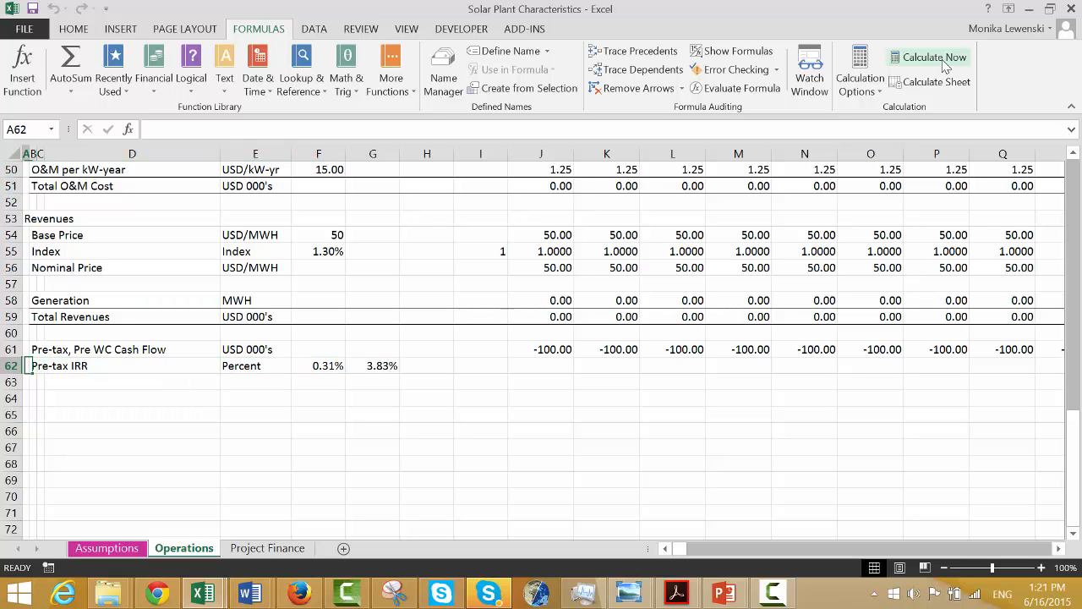
Set the Base Revenue in G127 of the Assumptions sheet to 60 USD/MWH.
{"action": "key", "text": "ctrl+Page_Up"}
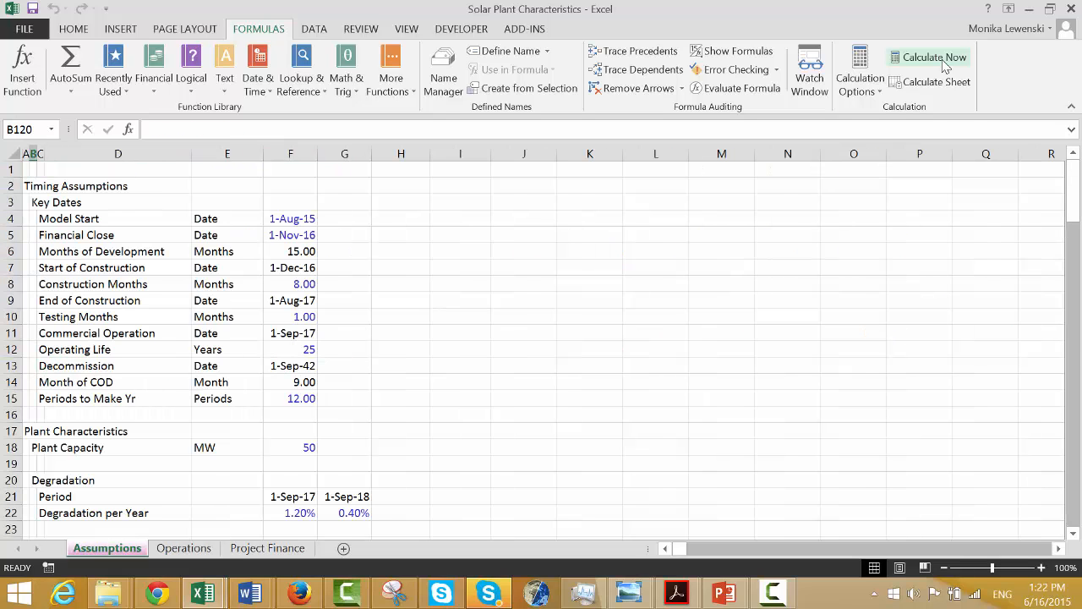
{"action": "key", "text": "Down"}
{"action": "key", "text": "Down"}
{"action": "key", "text": "Down"}
{"action": "key", "text": "Down"}
{"action": "key", "text": "Down"}
{"action": "key", "text": "Down"}
{"action": "key", "text": "Down"}
{"action": "key", "text": "Down"}
{"action": "key", "text": "Down"}
{"action": "key", "text": "Down"}
{"action": "key", "text": "Down"}
{"action": "key", "text": "Down"}
{"action": "key", "text": "Down"}
{"action": "key", "text": "Down"}
{"action": "key", "text": "Down"}
{"action": "key", "text": "Down"}
{"action": "key", "text": "Down"}
{"action": "key", "text": "Down"}
{"action": "key", "text": "Down"}
{"action": "key", "text": "Down"}
{"action": "key", "text": "Down"}
{"action": "key", "text": "Down"}
{"action": "key", "text": "Down"}
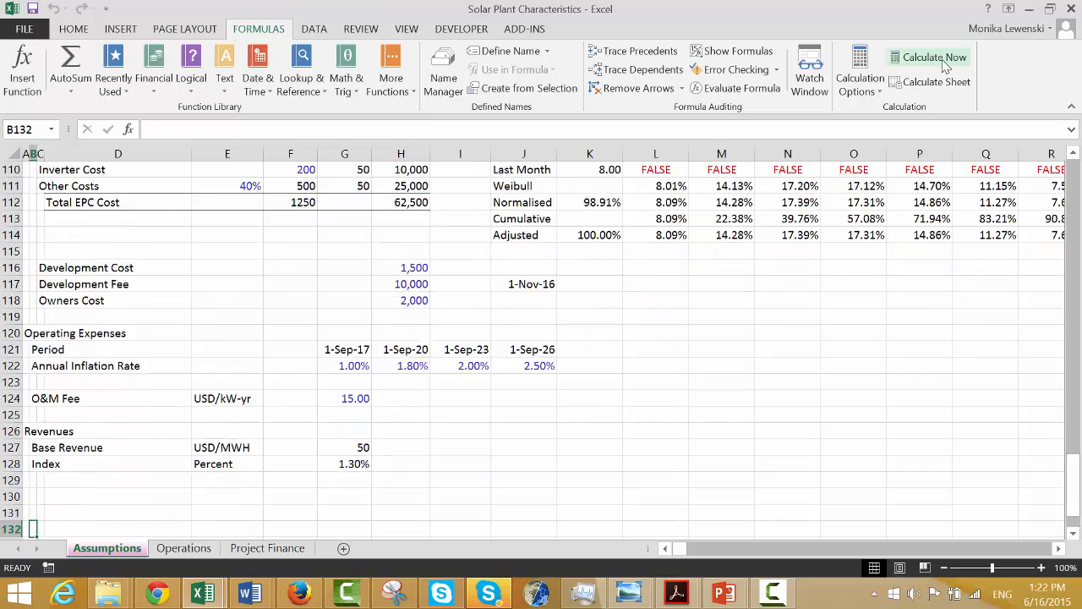
{"action": "key", "text": "Up"}
{"action": "key", "text": "Up"}
{"action": "key", "text": "Up"}
{"action": "key", "text": "Up"}
{"action": "key", "text": "Up"}
{"action": "key", "text": "Up"}
{"action": "key", "text": "Up"}
{"action": "key", "text": "Up"}
{"action": "key", "text": "Up"}
{"action": "key", "text": "Up"}
{"action": "key", "text": "Up"}
{"action": "key", "text": "Up"}
{"action": "key", "text": "Up"}
{"action": "key", "text": "Up"}
{"action": "key", "text": "Up"}
{"action": "key", "text": "Up"}
{"action": "key", "text": "Up"}
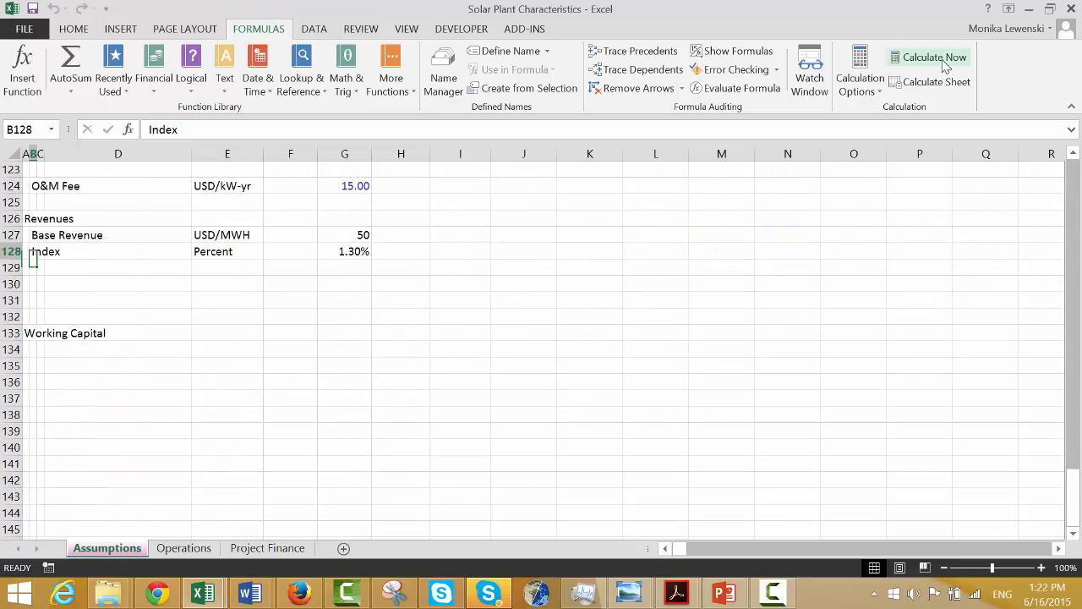
{"action": "key", "text": "Right"}
{"action": "key", "text": "Right"}
{"action": "key", "text": "Right"}
{"action": "key", "text": "Right"}
{"action": "key", "text": "Right"}
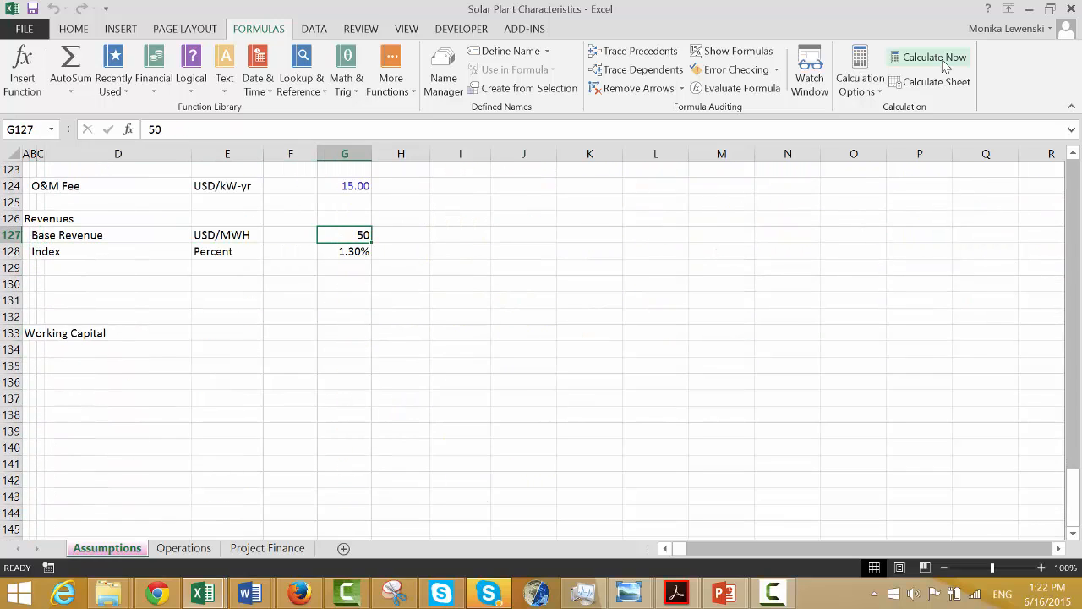
{"action": "type", "text": "60"}
{"action": "key", "text": "Return"}
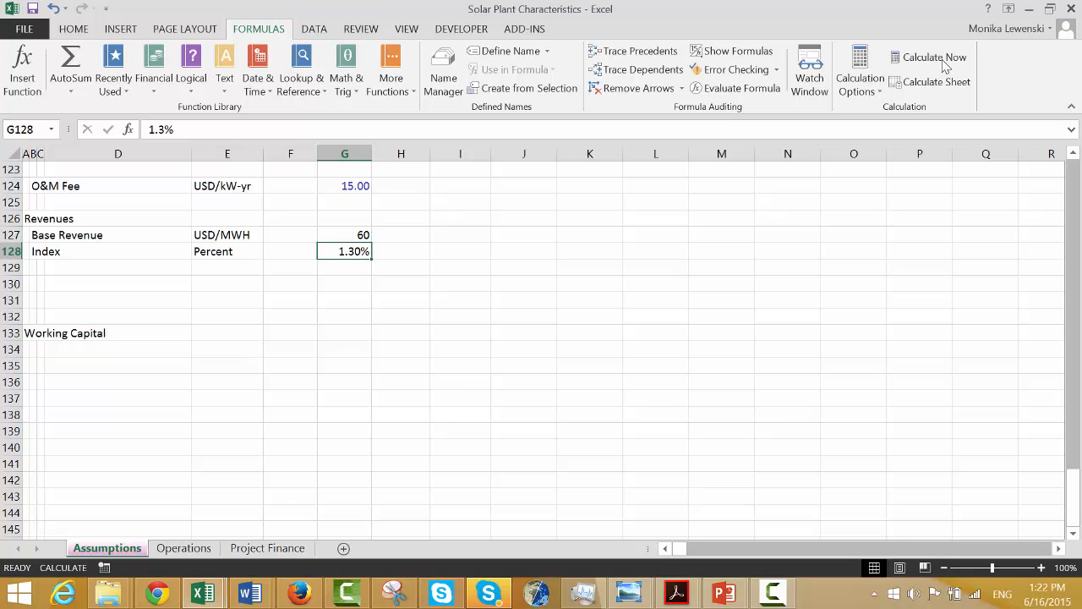
Colour the input constants on the Assumptions sheet and colour the Operations cells that link to other sheets by their sheet tab colour.
{"action": "key", "text": "ctrl+shift+c"}
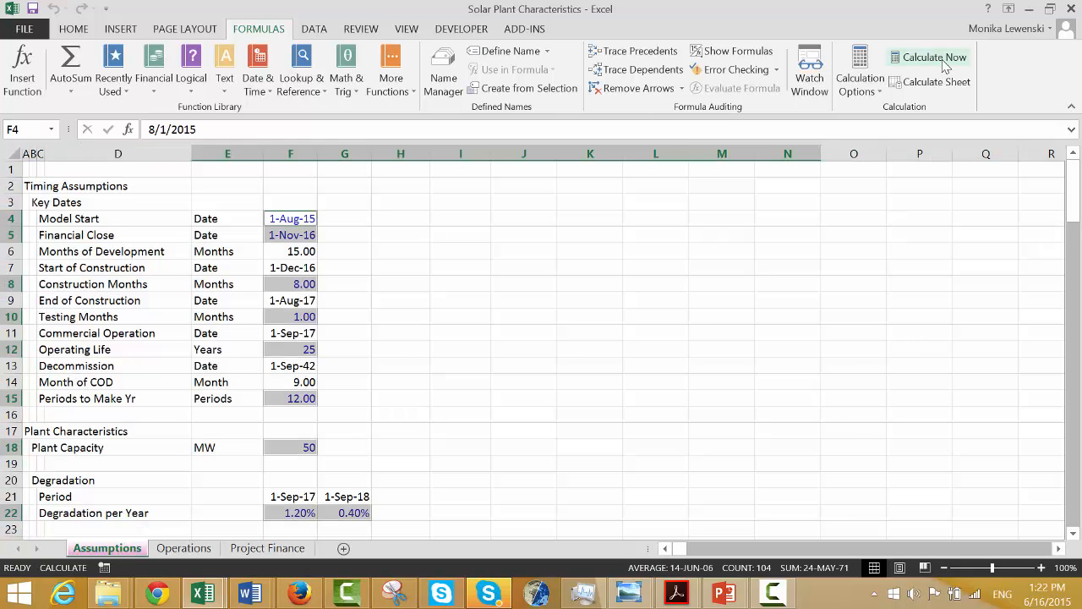
{"action": "key", "text": "ctrl+Page_Down"}
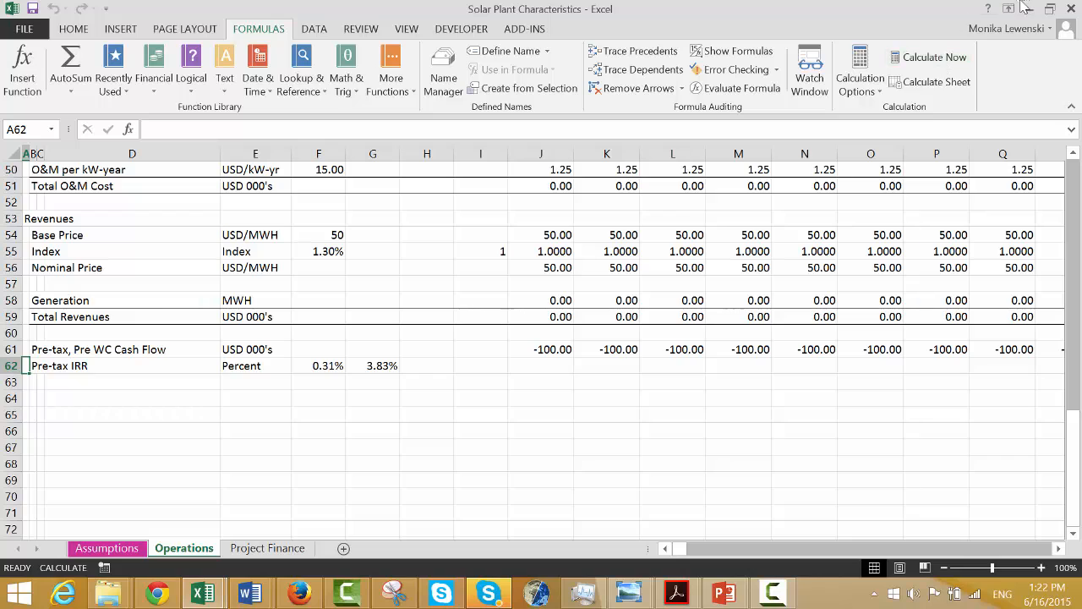
{"action": "left_click", "coordinate": [519, 32]}
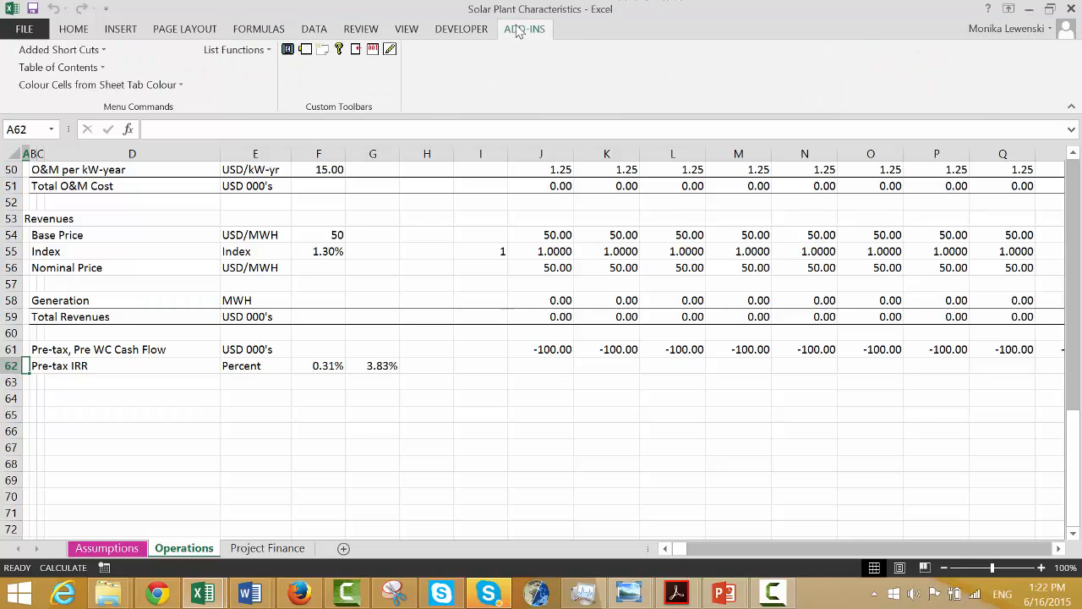
{"action": "left_click", "coordinate": [169, 86]}
{"action": "left_click", "coordinate": [166, 107]}
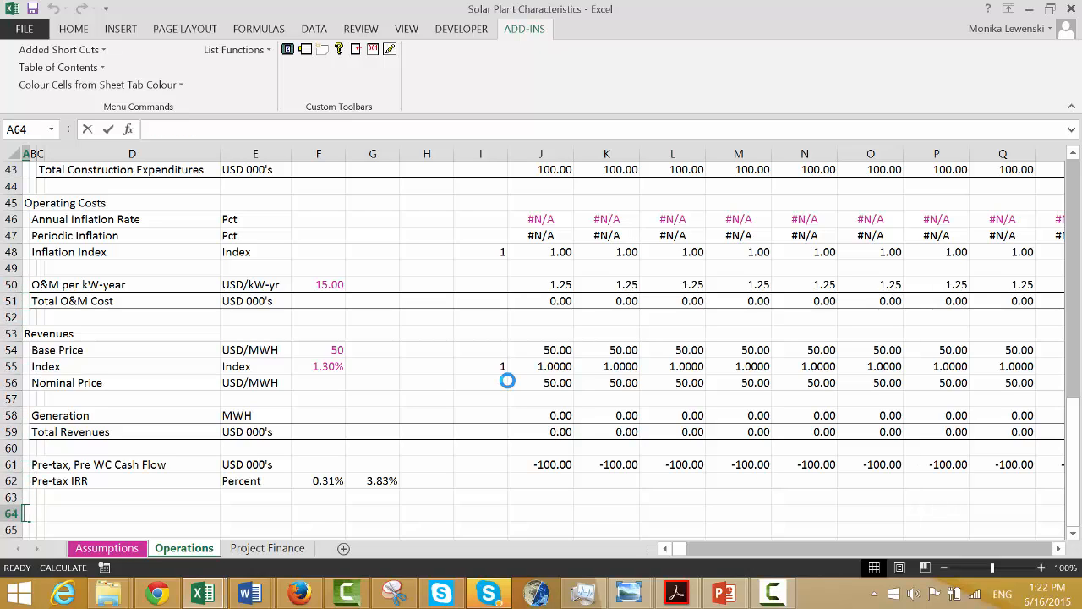
Enter the section heading Working Capital in A64 of the Operations sheet.
{"action": "type", "text": "Working Capital"}
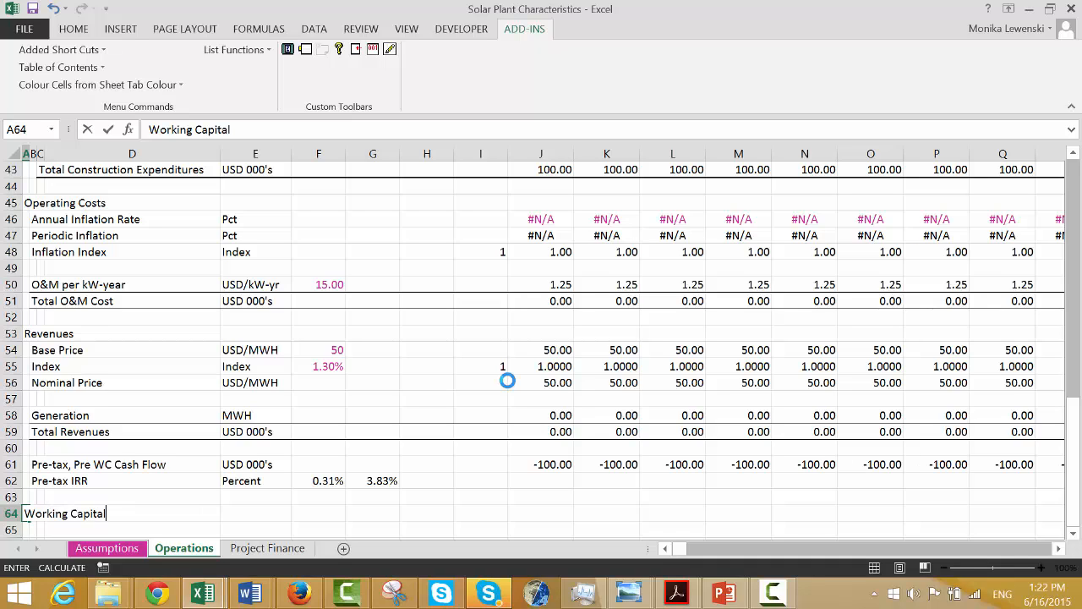
{"action": "key", "text": "Return"}
{"action": "key", "text": "Up"}
{"action": "key", "text": "Down"}
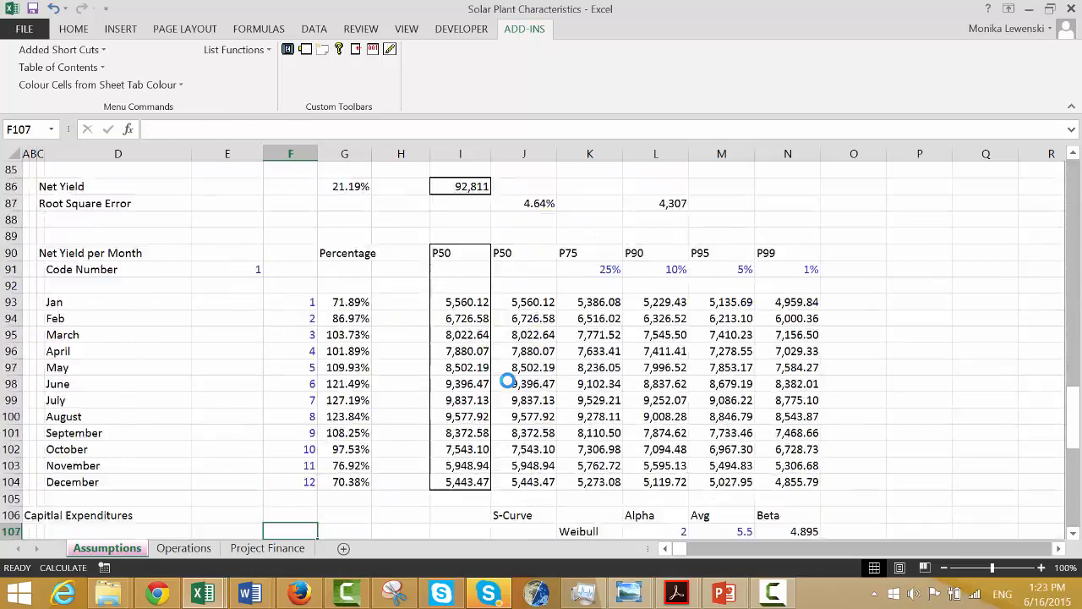
Delete the empty rows 130 to 132 above the Working Capital heading on the Assumptions sheet.
{"action": "key", "text": "Up"}
{"action": "key", "text": "Up"}
{"action": "key", "text": "Up"}
{"action": "key", "text": "Up"}
{"action": "key", "text": "Up"}
{"action": "key", "text": "Up"}
{"action": "key", "text": "Up"}
{"action": "key", "text": "Up"}
{"action": "key", "text": "Up"}
{"action": "key", "text": "Up"}
{"action": "key", "text": "Up"}
{"action": "key", "text": "Up"}
{"action": "key", "text": "Up"}
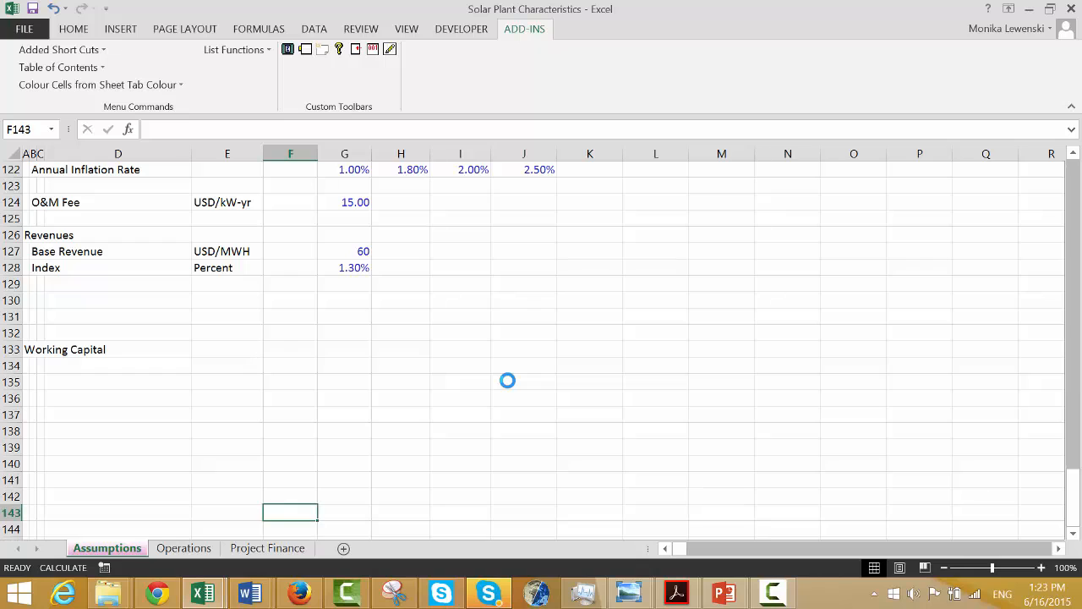
{"action": "key", "text": "Left"}
{"action": "key", "text": "Left"}
{"action": "key", "text": "Left"}
{"action": "key", "text": "Left"}
{"action": "key", "text": "Up"}
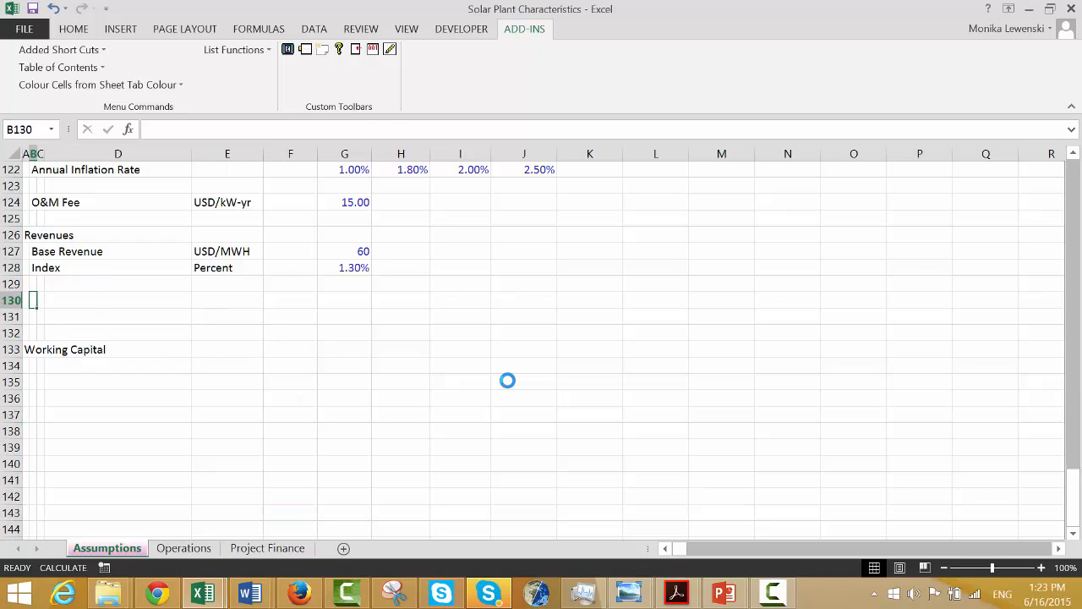
{"action": "key", "text": "Left"}
{"action": "key", "text": "shift+space"}
{"action": "key", "text": "shift+Down"}
{"action": "key", "text": "shift+Down"}
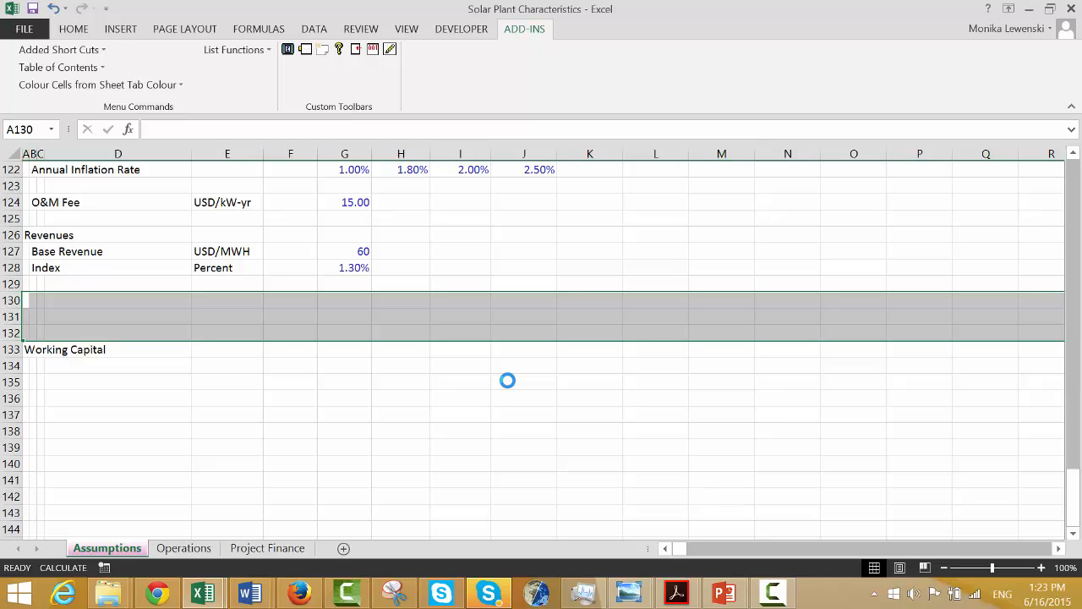
{"action": "key", "text": "ctrl+minus"}
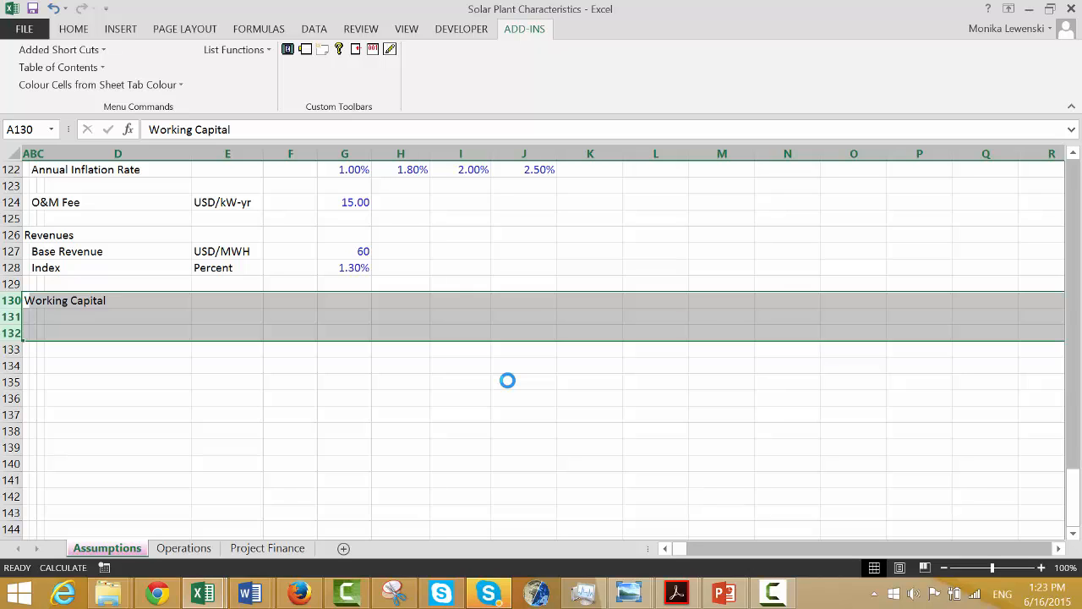
Add an A/R Days row under Working Capital on the Assumptions sheet, with the label in B131 and the unit Days in E131.
{"action": "key", "text": "Down"}
{"action": "key", "text": "Right"}
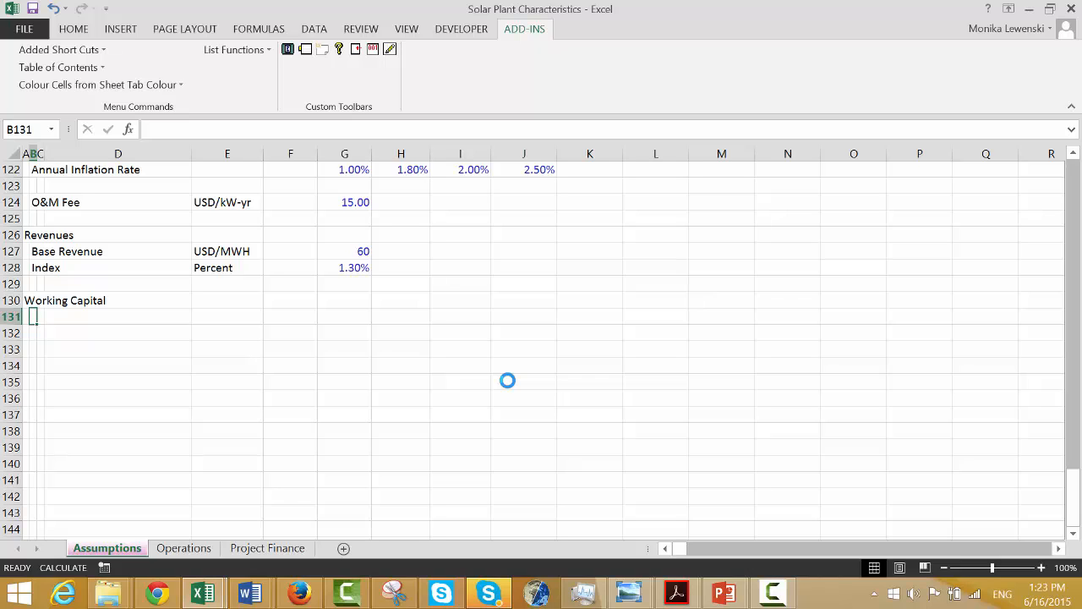
{"action": "type", "text": "A/R "}
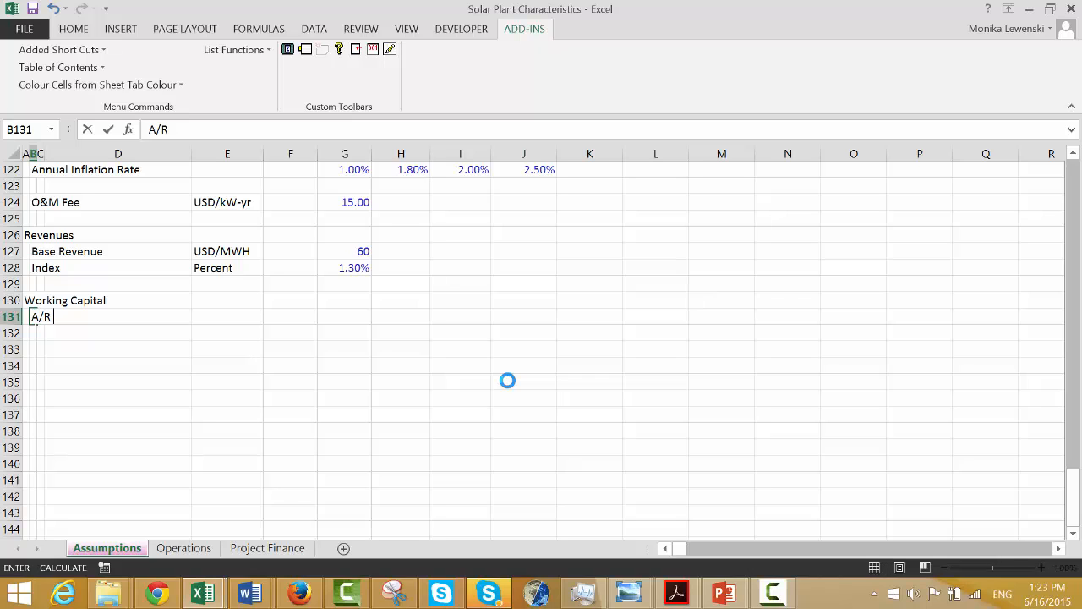
{"action": "type", "text": "Days"}
{"action": "key", "text": "Return"}
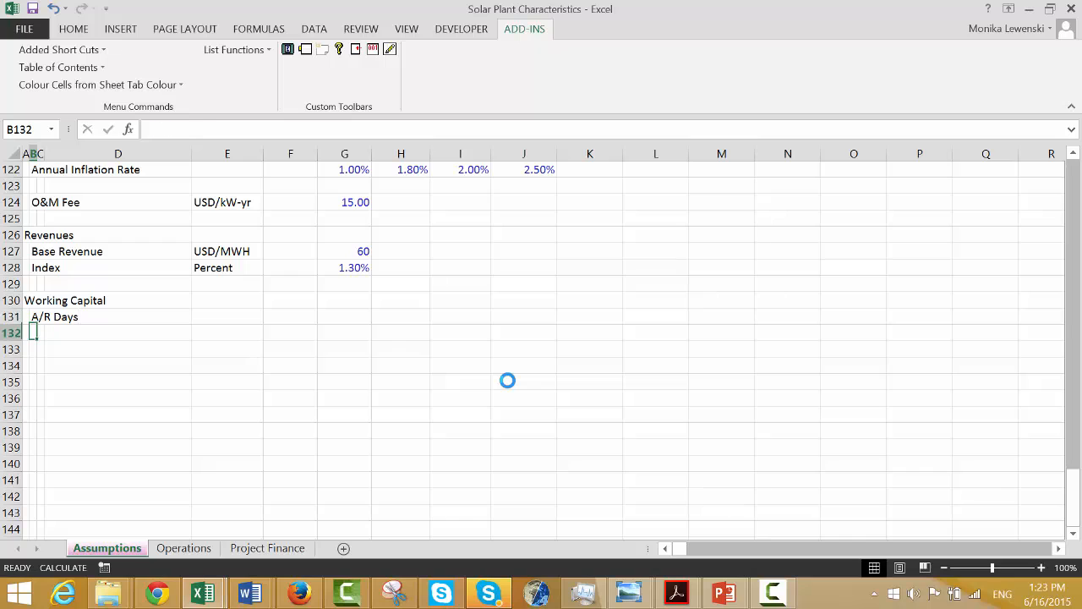
{"action": "key", "text": "Up"}
{"action": "key", "text": "Right"}
{"action": "key", "text": "Right"}
{"action": "key", "text": "Right"}
{"action": "type", "text": "Days"}
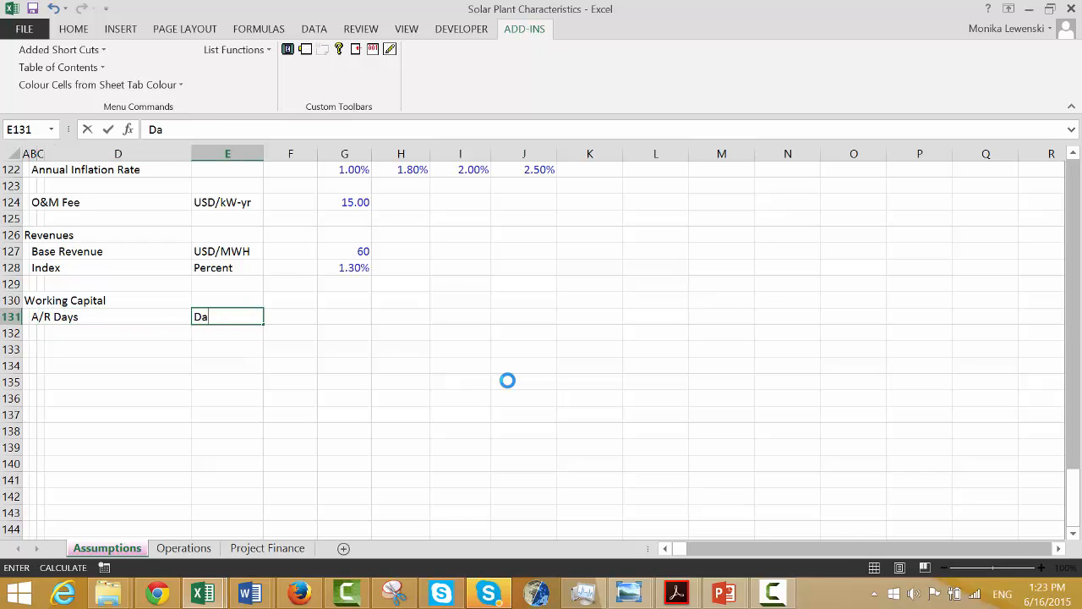
{"action": "key", "text": "Return"}
Set the A/R Days assumption in G131 to 50.
{"action": "key", "text": "Up"}
{"action": "key", "text": "Right"}
{"action": "key", "text": "Right"}
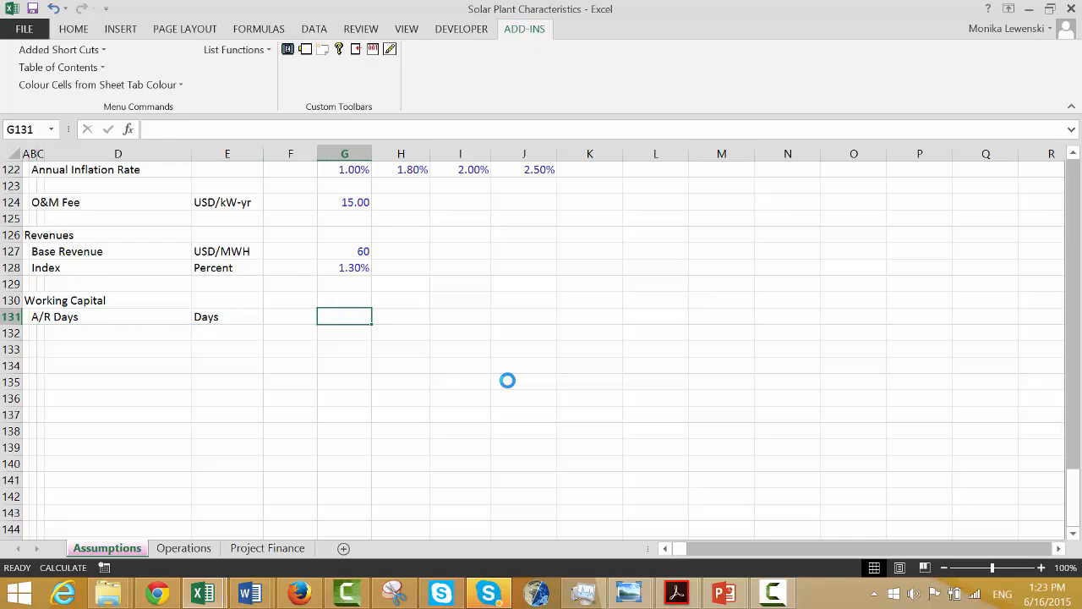
{"action": "type", "text": "50"}
{"action": "key", "text": "Return"}
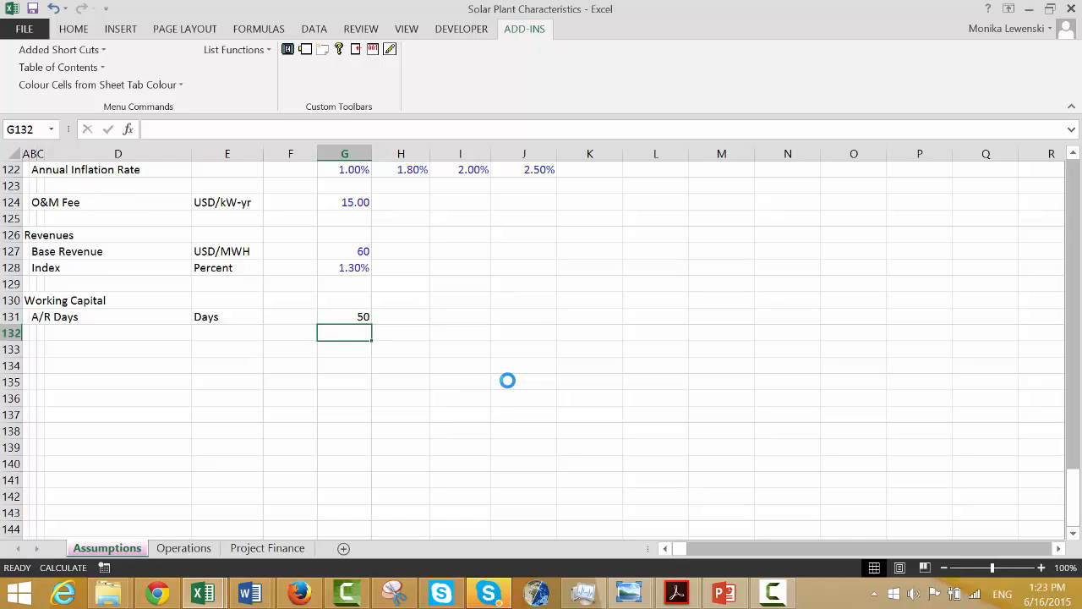
Change the A/R Days assumption in G131 to 45.
{"action": "key", "text": "Left"}
{"action": "key", "text": "Left"}
{"action": "key", "text": "Left"}
{"action": "key", "text": "Left"}
{"action": "key", "text": "Left"}
{"action": "key", "text": "Up"}
{"action": "key", "text": "Right"}
{"action": "key", "text": "Right"}
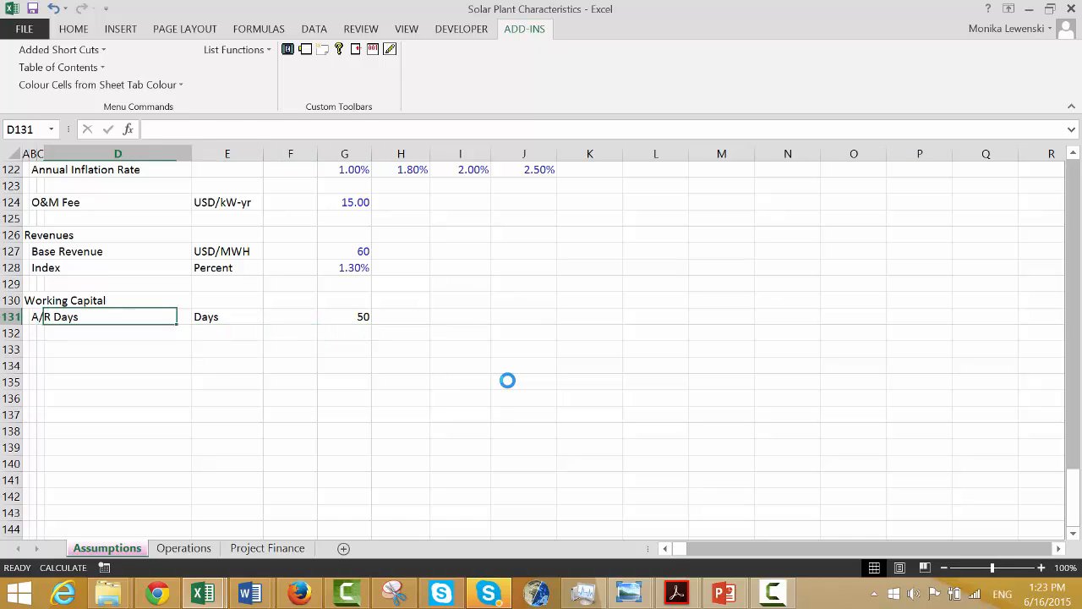
{"action": "key", "text": "Right"}
{"action": "key", "text": "Right"}
{"action": "key", "text": "Right"}
{"action": "type", "text": "45"}
{"action": "key", "text": "Return"}
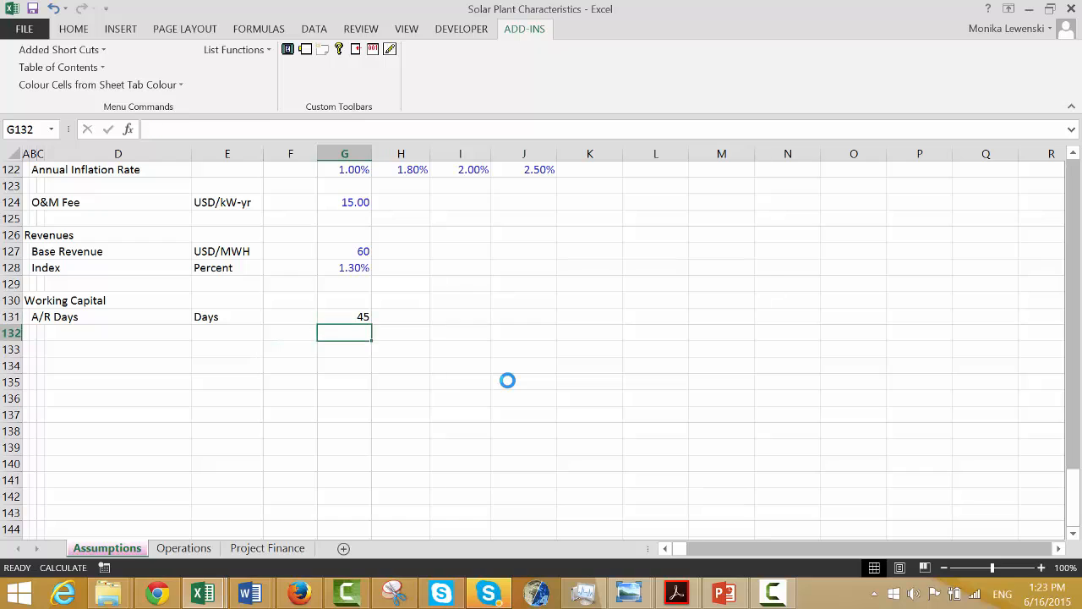
Add an A/P Days row below A/R Days, with the label in B132 and the unit Days in E132.
{"action": "key", "text": "Left"}
{"action": "key", "text": "Left"}
{"action": "key", "text": "Left"}
{"action": "key", "text": "Left"}
{"action": "key", "text": "Left"}
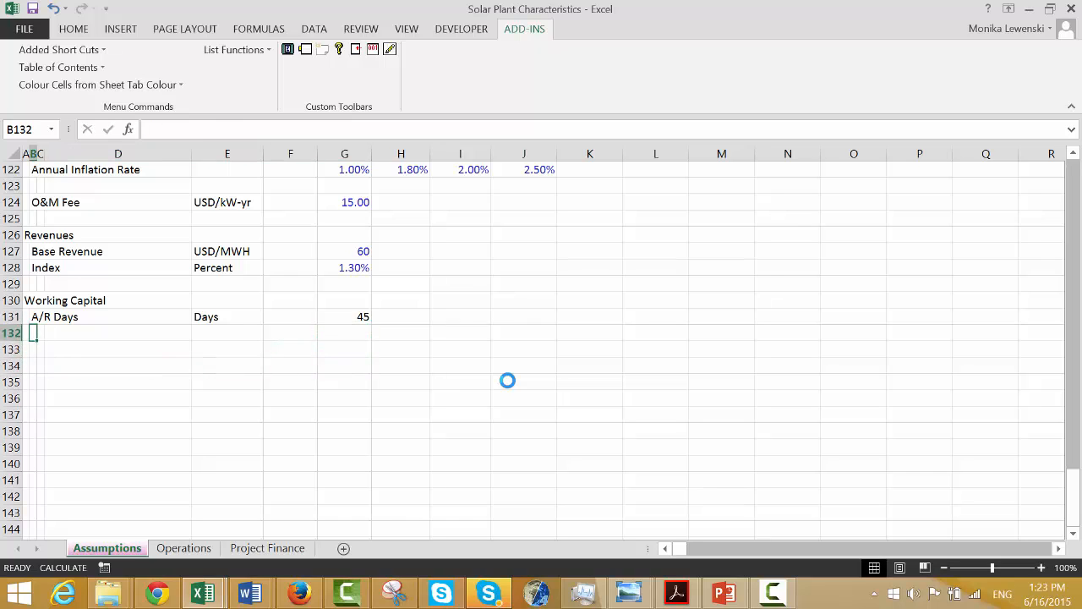
{"action": "type", "text": "A/P "}
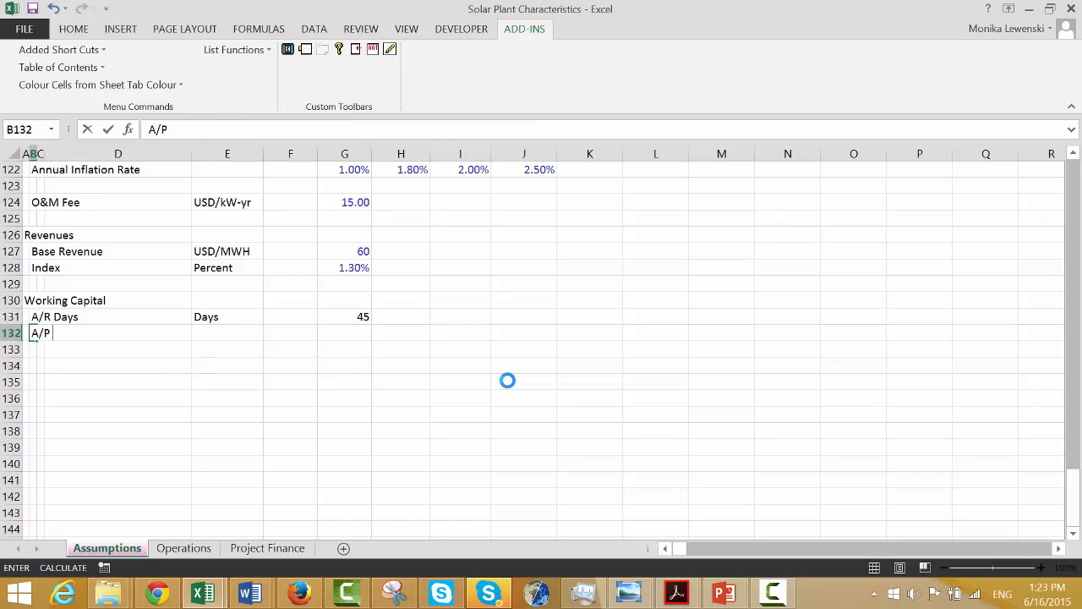
{"action": "type", "text": "Days"}
{"action": "key", "text": "Return"}
{"action": "key", "text": "Up"}
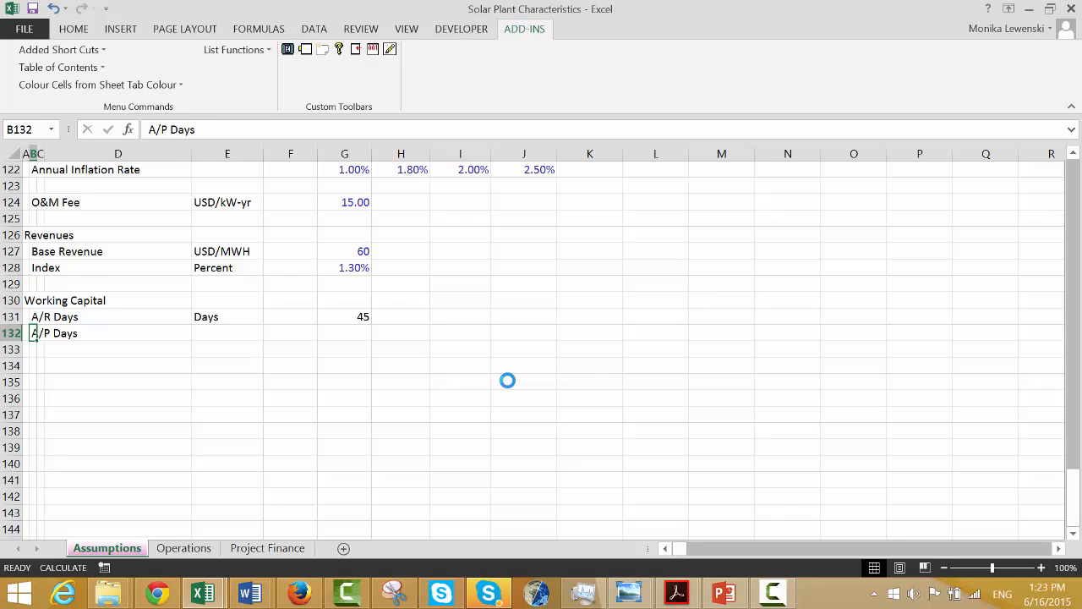
{"action": "key", "text": "Right"}
{"action": "key", "text": "Right"}
{"action": "key", "text": "Right"}
{"action": "type", "text": "Days"}
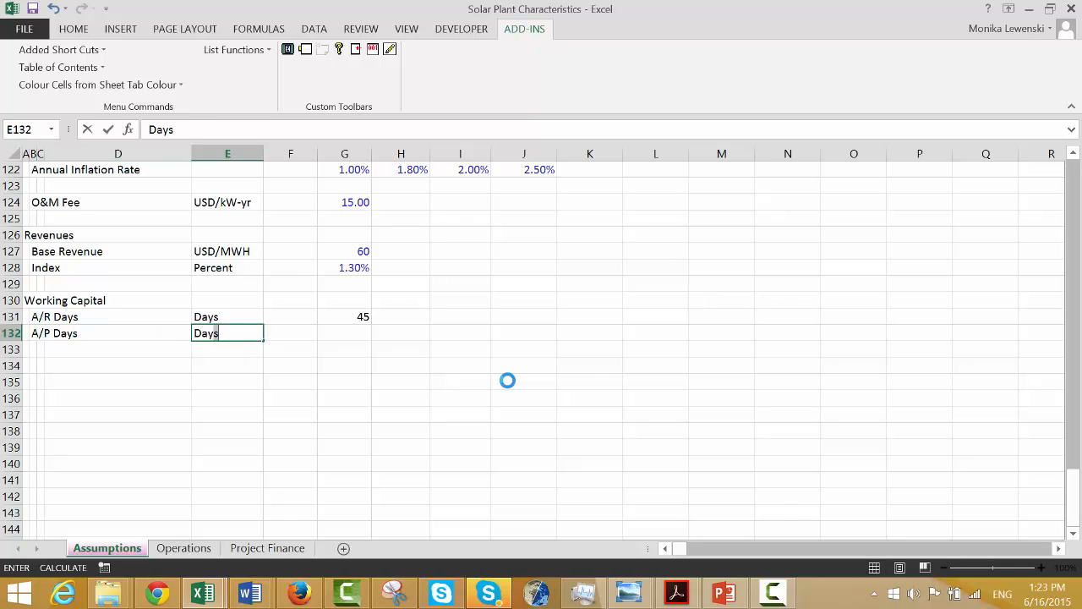
{"action": "key", "text": "Return"}
Set the A/P Days assumption in G132 to 18.
{"action": "key", "text": "Up"}
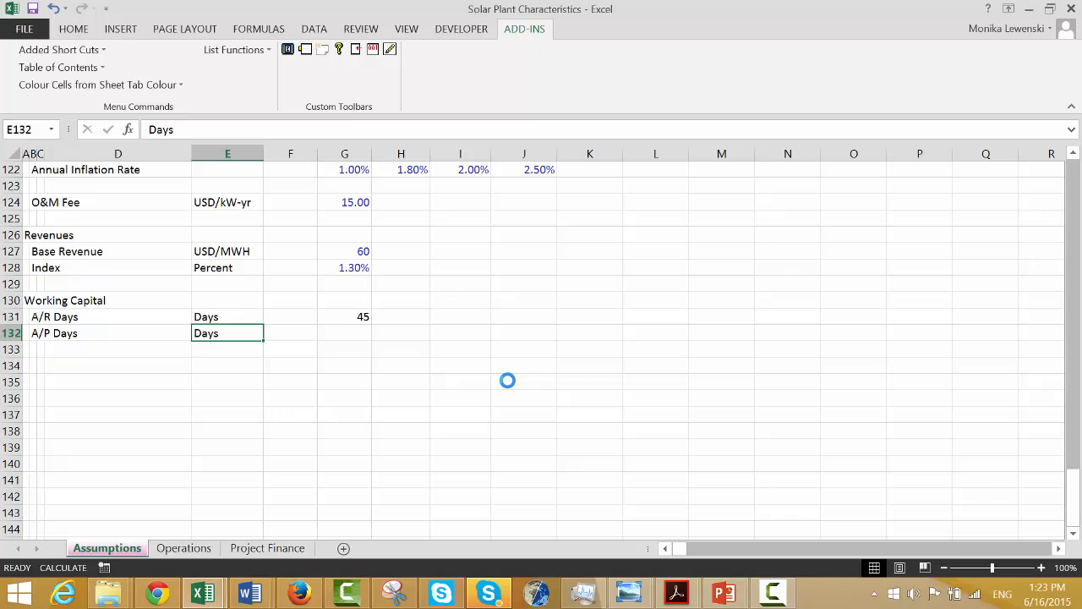
{"action": "key", "text": "Right"}
{"action": "key", "text": "Right"}
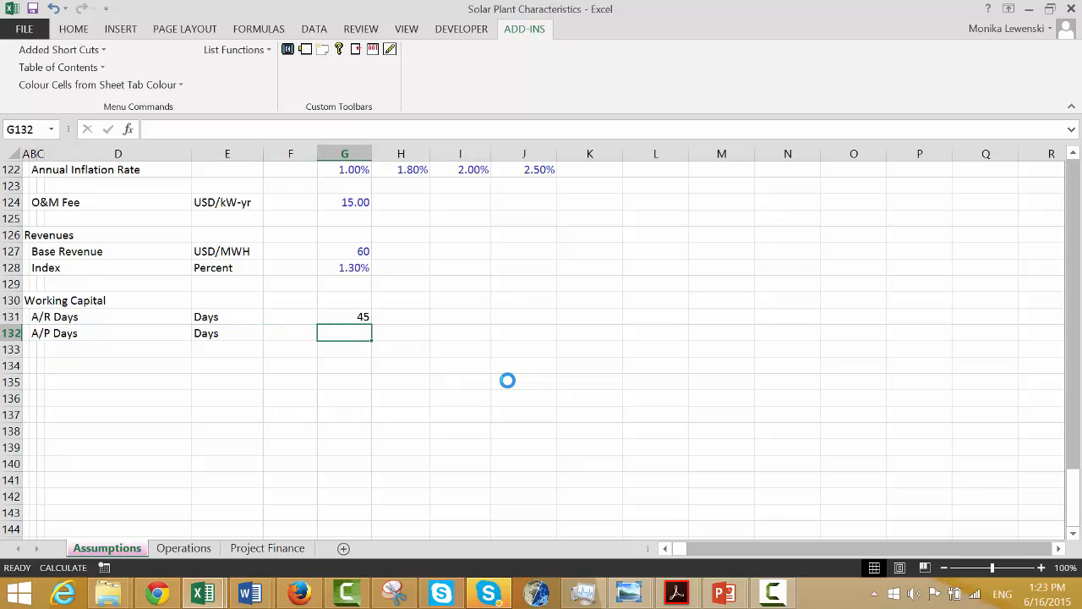
{"action": "type", "text": "18"}
{"action": "key", "text": "Return"}
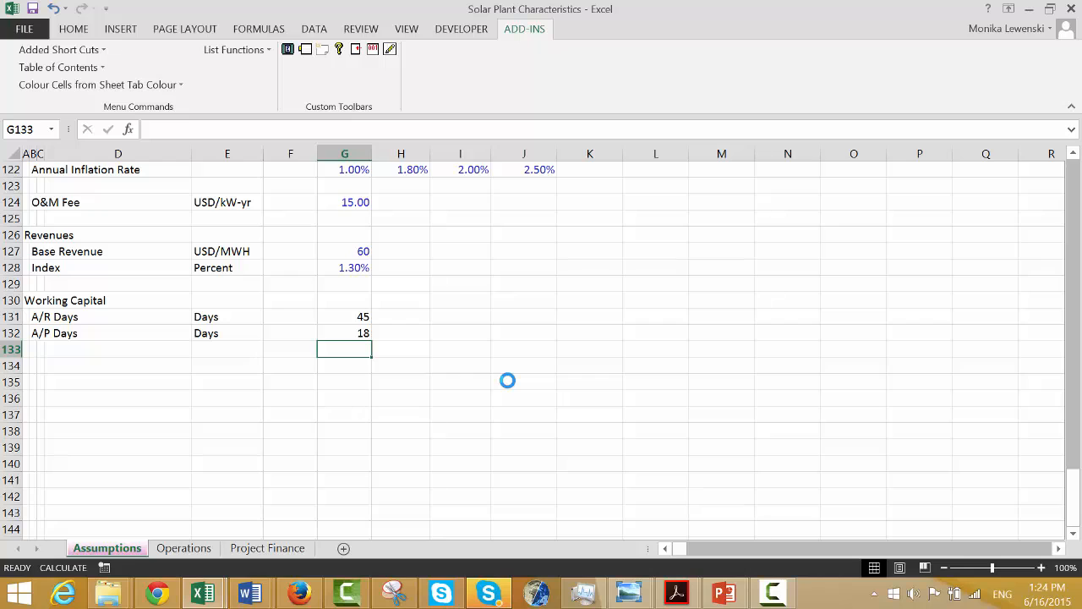
{"action": "key", "text": "ctrl+Page_Down"}
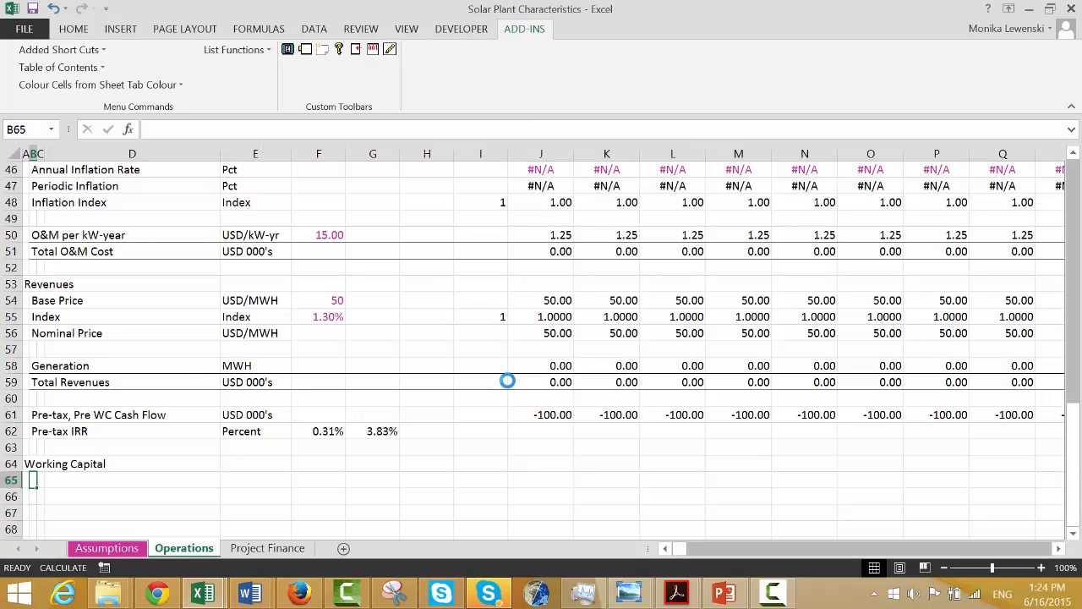
{"action": "type", "text": "A"}
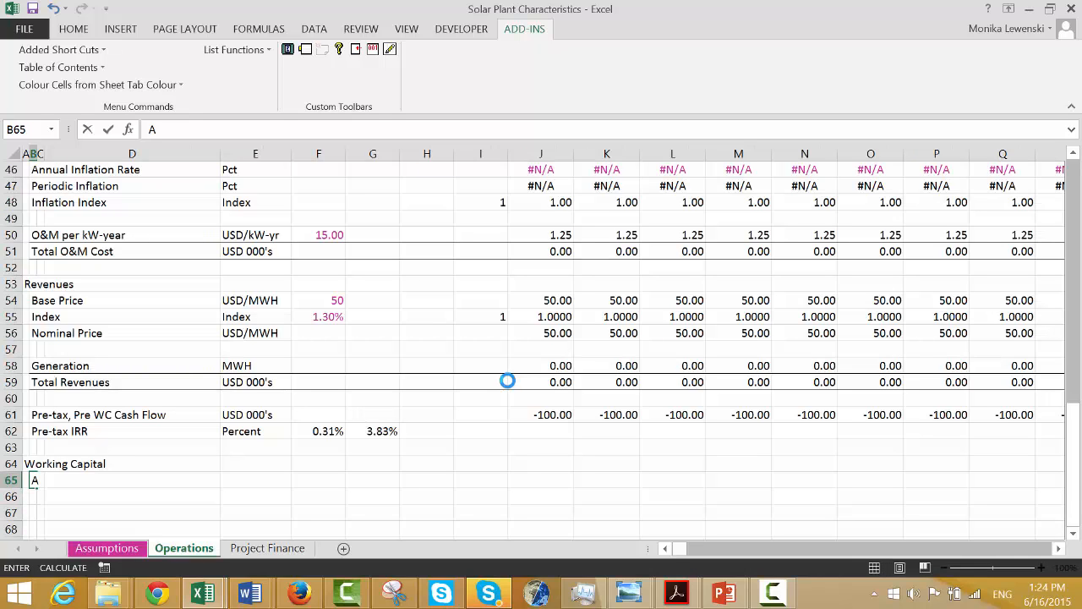
{"action": "type", "text": "/R ad"}
{"action": "key", "text": "BackSpace"}
{"action": "key", "text": "BackSpace"}
{"action": "key", "text": "Escape"}
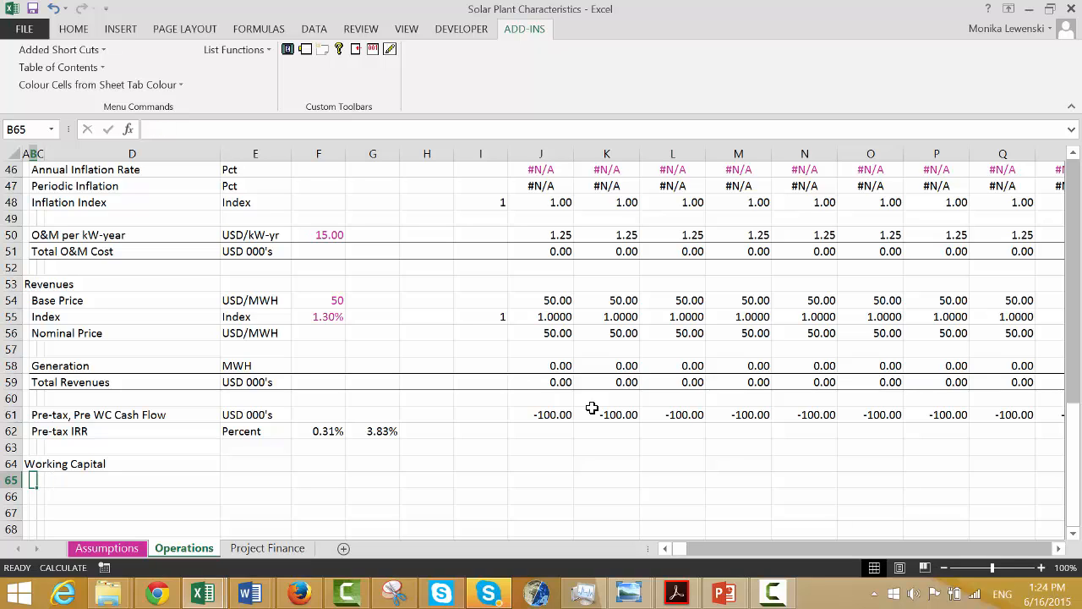
{"action": "left_click", "coordinate": [772, 594]}
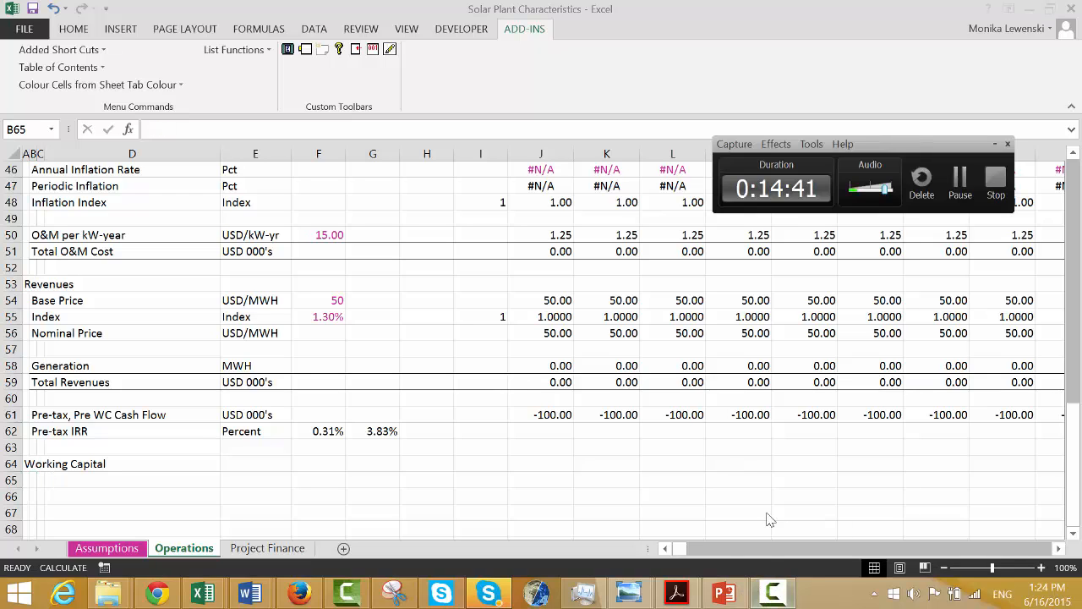
{"action": "left_click", "coordinate": [960, 186]}
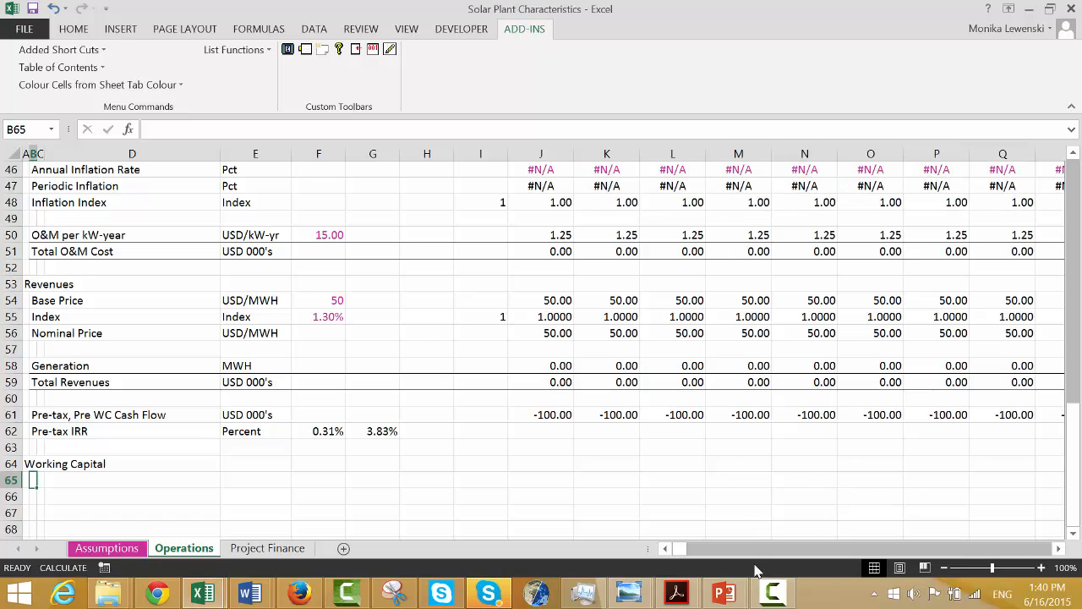
Set the A/R Days assumption in G131 of the Assumptions sheet to 75.
{"action": "key", "text": "ctrl+Page_Up"}
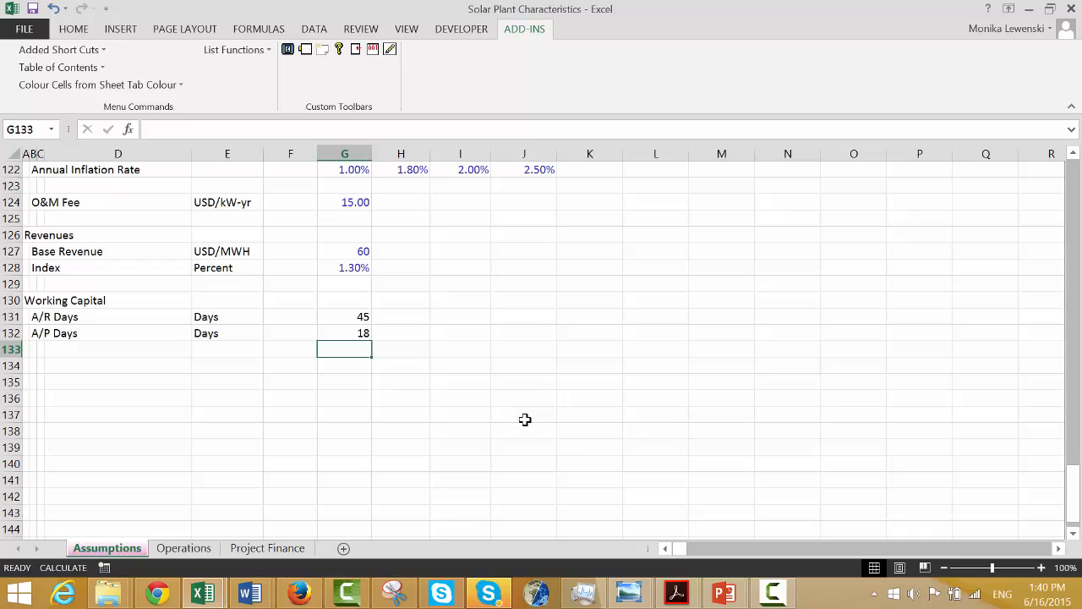
{"action": "key", "text": "Up"}
{"action": "key", "text": "Up"}
{"action": "key", "text": "Down"}
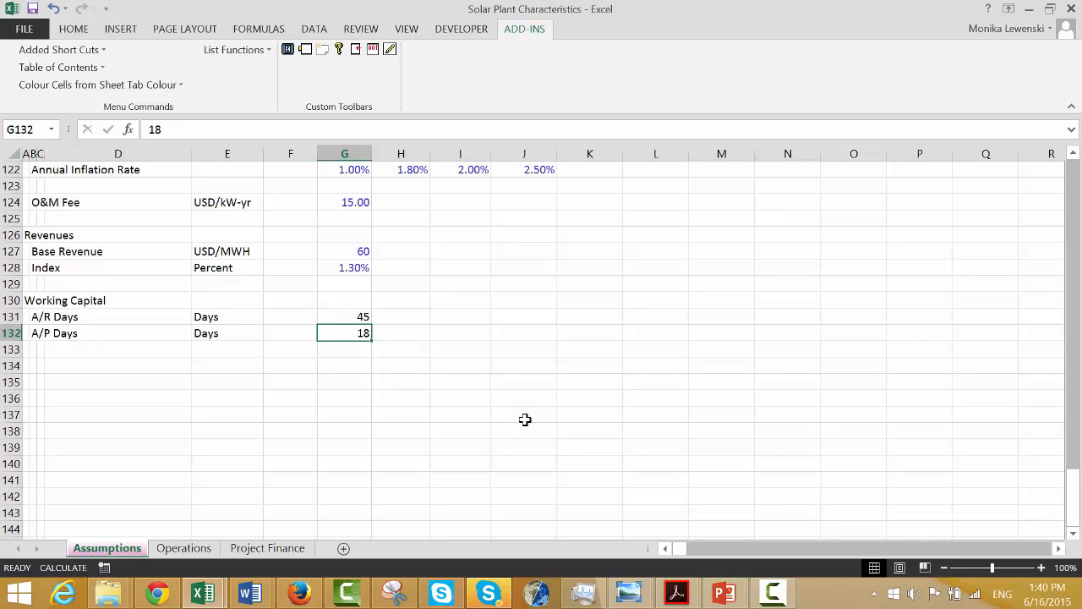
{"action": "key", "text": "Up"}
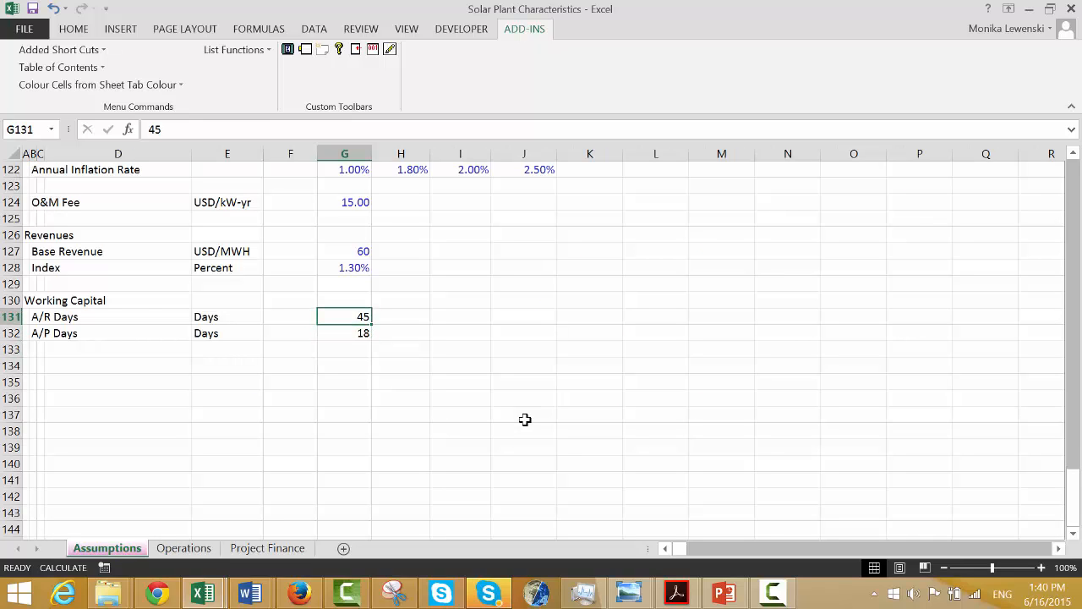
{"action": "type", "text": "55"}
{"action": "key", "text": "Return"}
{"action": "key", "text": "Up"}
{"action": "type", "text": "75"}
{"action": "key", "text": "Return"}
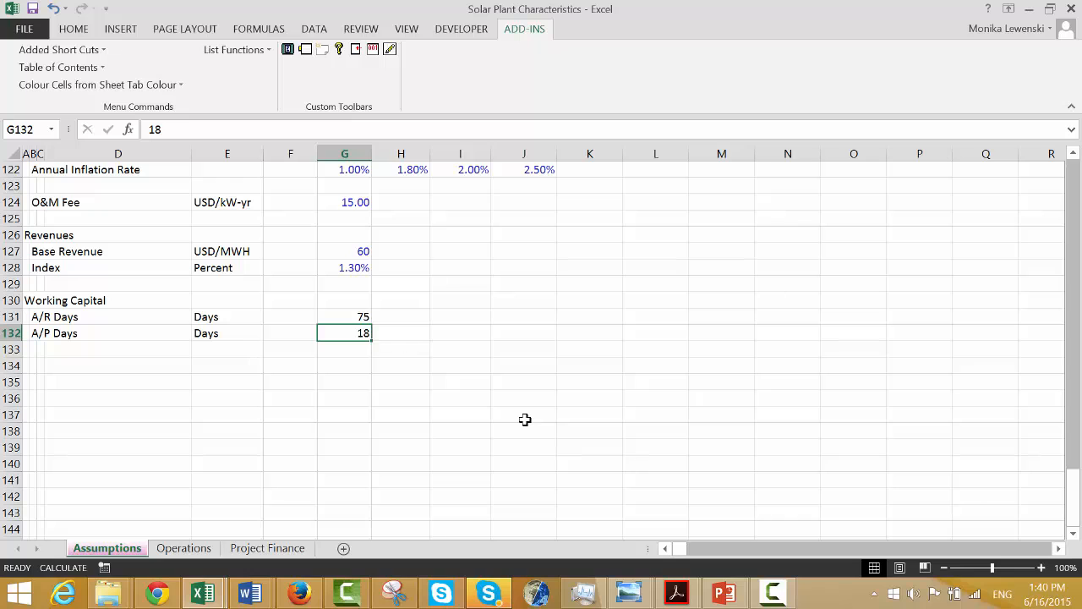
{"action": "key", "text": "ctrl+Page_Down"}
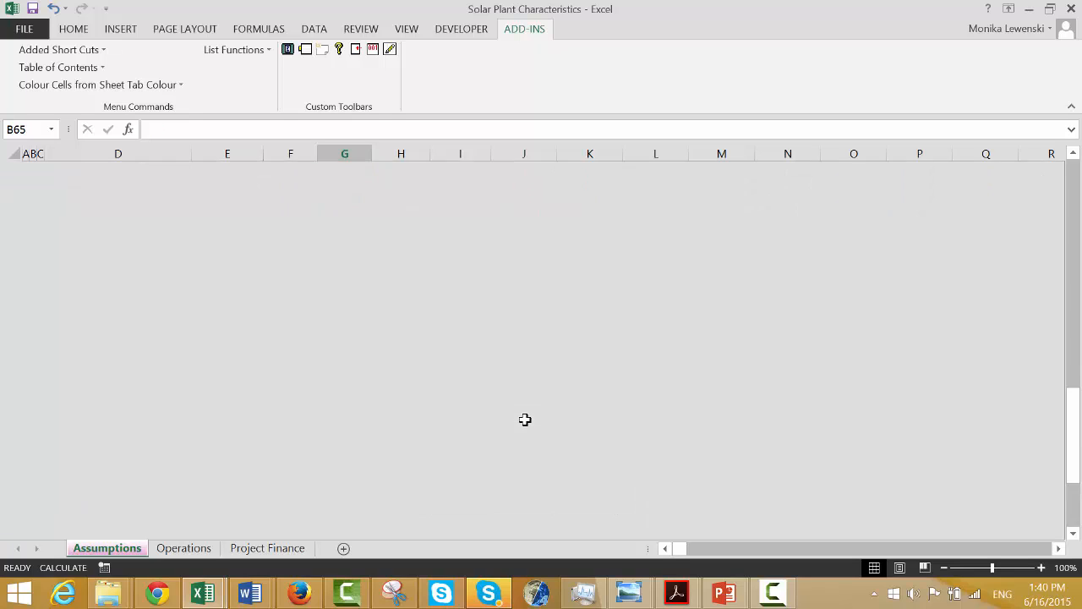
{"action": "key", "text": "Up"}
{"action": "key", "text": "Up"}
{"action": "key", "text": "Down"}
{"action": "key", "text": "Down"}
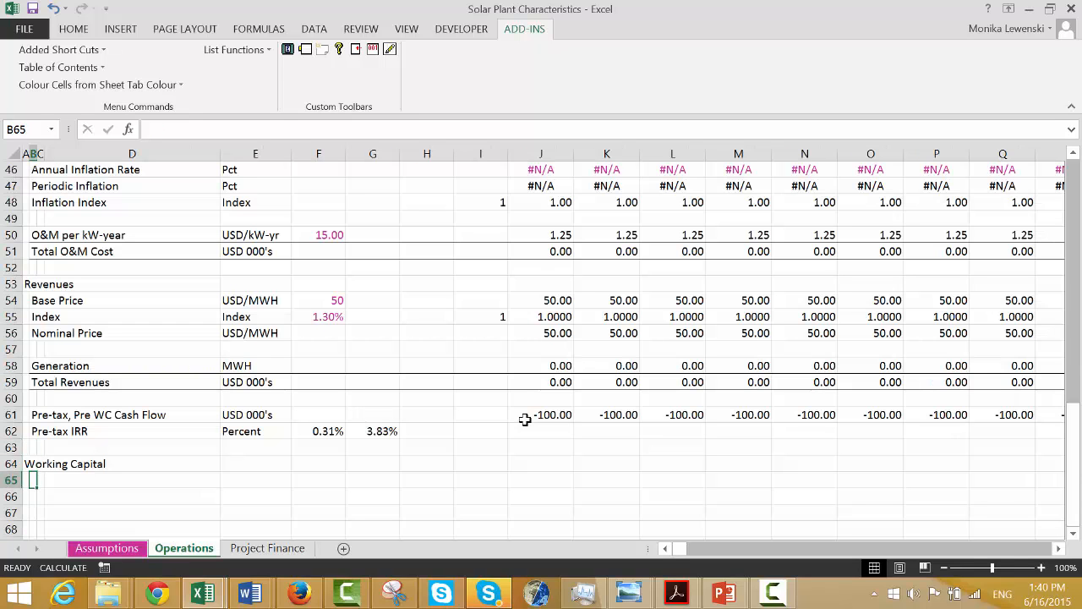
{"action": "key", "text": "Right"}
{"action": "key", "text": "Right"}
{"action": "key", "text": "Right"}
{"action": "key", "text": "Right"}
{"action": "key", "text": "Right"}
{"action": "key", "text": "Right"}
{"action": "key", "text": "Right"}
{"action": "key", "text": "Right"}
{"action": "key", "text": "Right"}
{"action": "key", "text": "Right"}
{"action": "key", "text": "Left"}
{"action": "key", "text": "Left"}
{"action": "key", "text": "Right"}
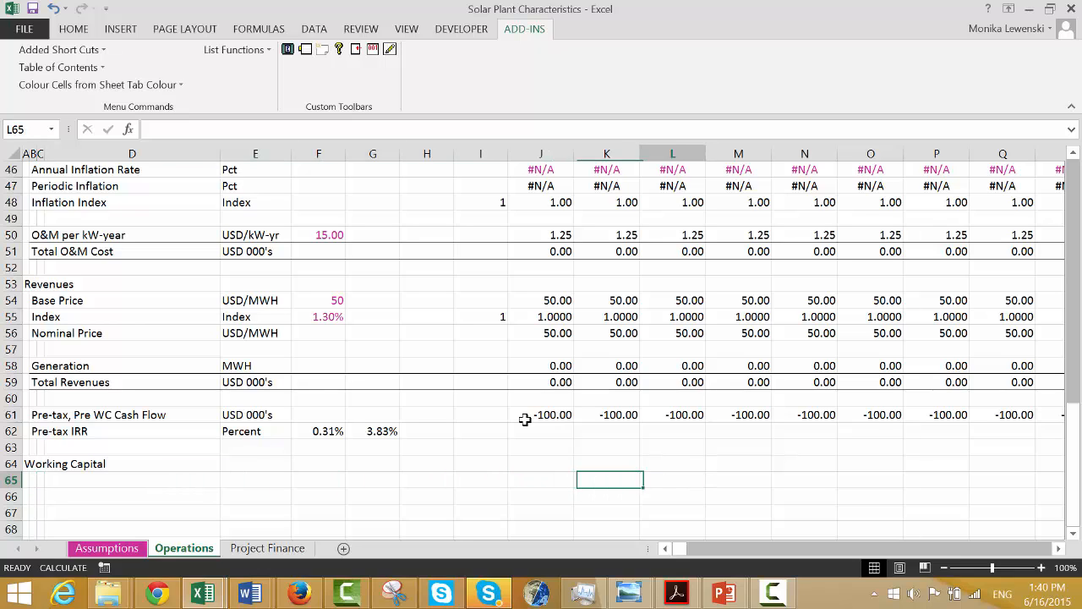
{"action": "key", "text": "Right"}
{"action": "key", "text": "Left"}
{"action": "key", "text": "Left"}
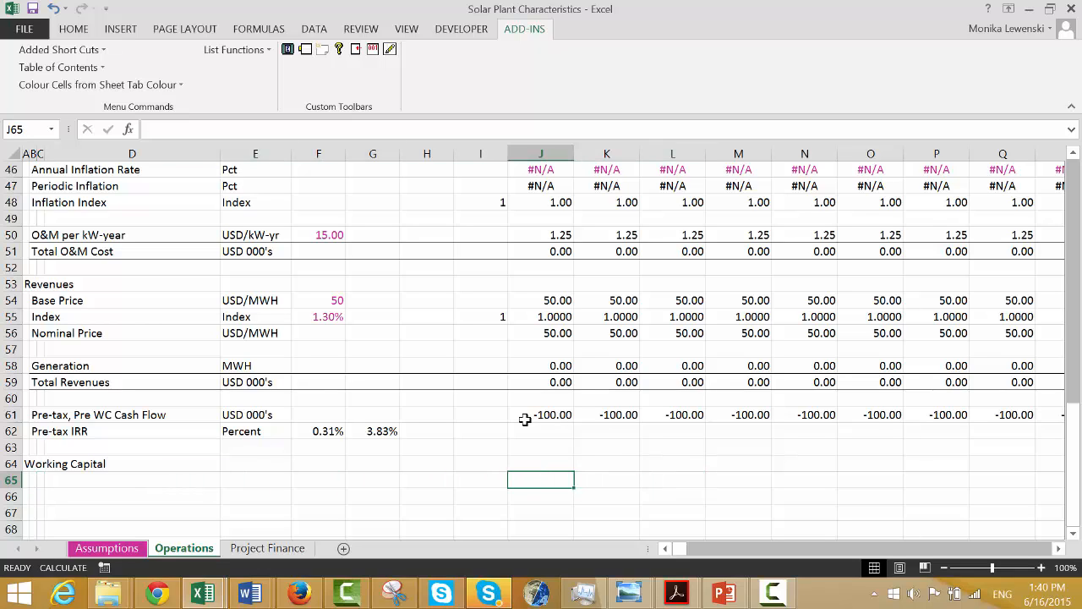
{"action": "key", "text": "Right"}
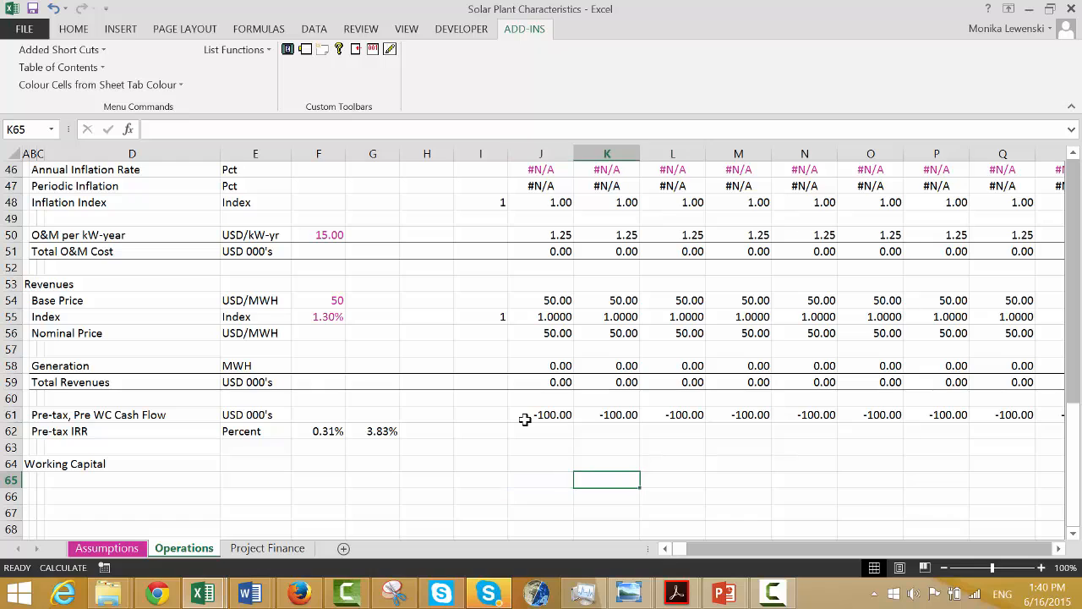
{"action": "key", "text": "Right"}
{"action": "key", "text": "Left"}
{"action": "key", "text": "Left"}
{"action": "key", "text": "Right"}
{"action": "key", "text": "Left"}
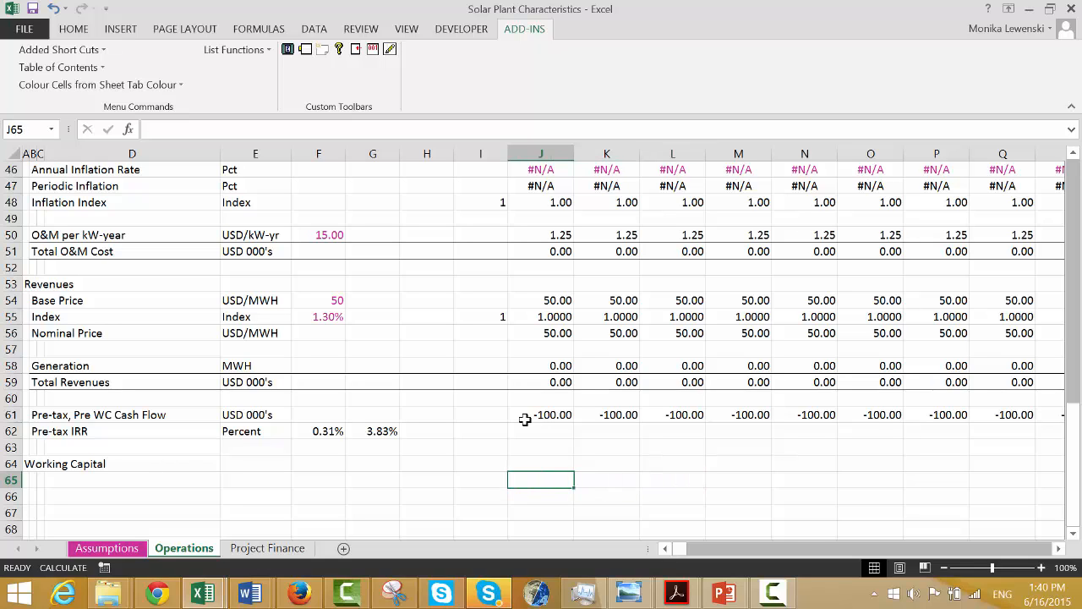
{"action": "key", "text": "Right"}
{"action": "key", "text": "Left"}
{"action": "key", "text": "Left"}
{"action": "key", "text": "Left"}
{"action": "key", "text": "Left"}
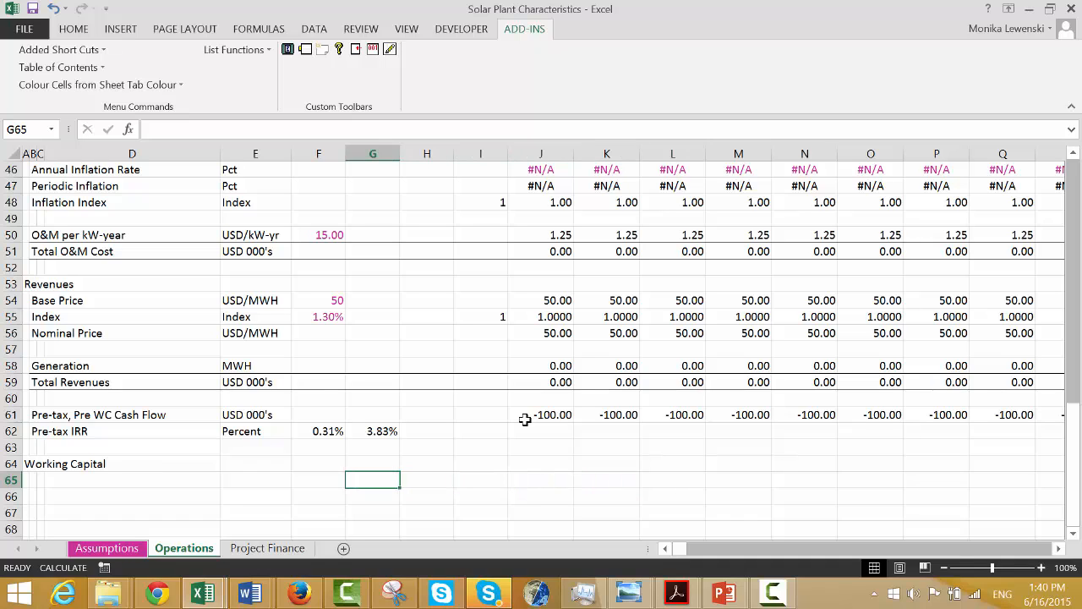
{"action": "key", "text": "Home"}
{"action": "key", "text": "Right"}
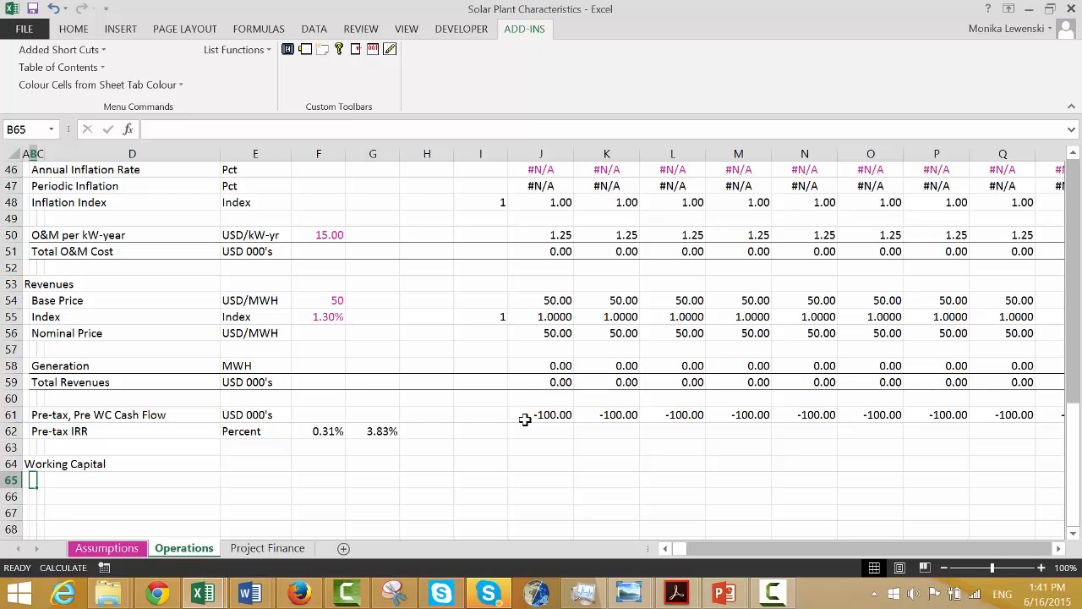
Colour the input constants on the Assumptions sheet, including the new working capital days.
{"action": "key", "text": "ctrl+Page_Up"}
{"action": "key", "text": "Up"}
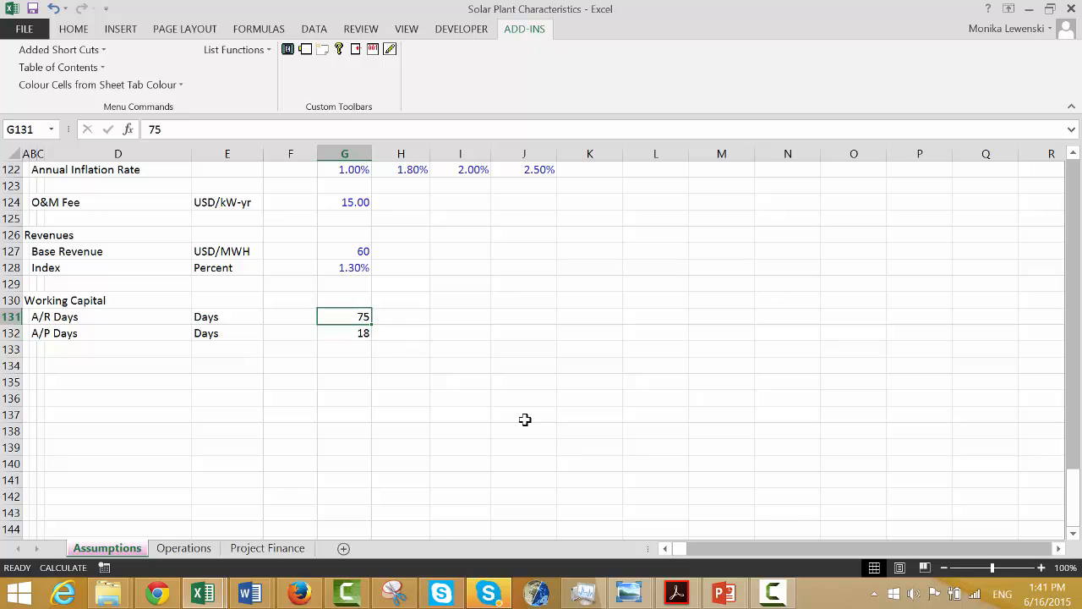
{"action": "key", "text": "ctrl+alt+c"}
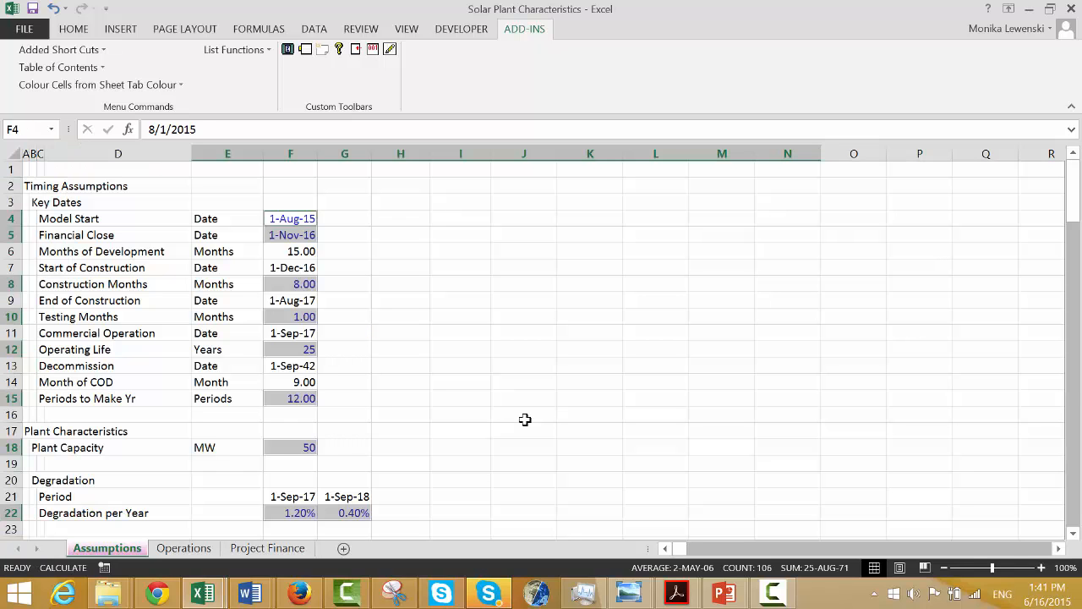
Examine the coloured input cells down the Assumptions sheet, from the timing assumptions to the revenue inputs.
{"action": "key", "text": "Down"}
{"action": "key", "text": "Down"}
{"action": "key", "text": "Down"}
{"action": "key", "text": "Down"}
{"action": "key", "text": "Down"}
{"action": "key", "text": "Down"}
{"action": "key", "text": "Down"}
{"action": "key", "text": "Down"}
{"action": "key", "text": "Down"}
{"action": "key", "text": "Down"}
{"action": "key", "text": "Down"}
{"action": "key", "text": "Down"}
{"action": "key", "text": "Down"}
{"action": "key", "text": "Down"}
{"action": "key", "text": "Down"}
{"action": "key", "text": "Down"}
{"action": "key", "text": "Down"}
{"action": "key", "text": "Down"}
{"action": "key", "text": "Down"}
{"action": "key", "text": "Down"}
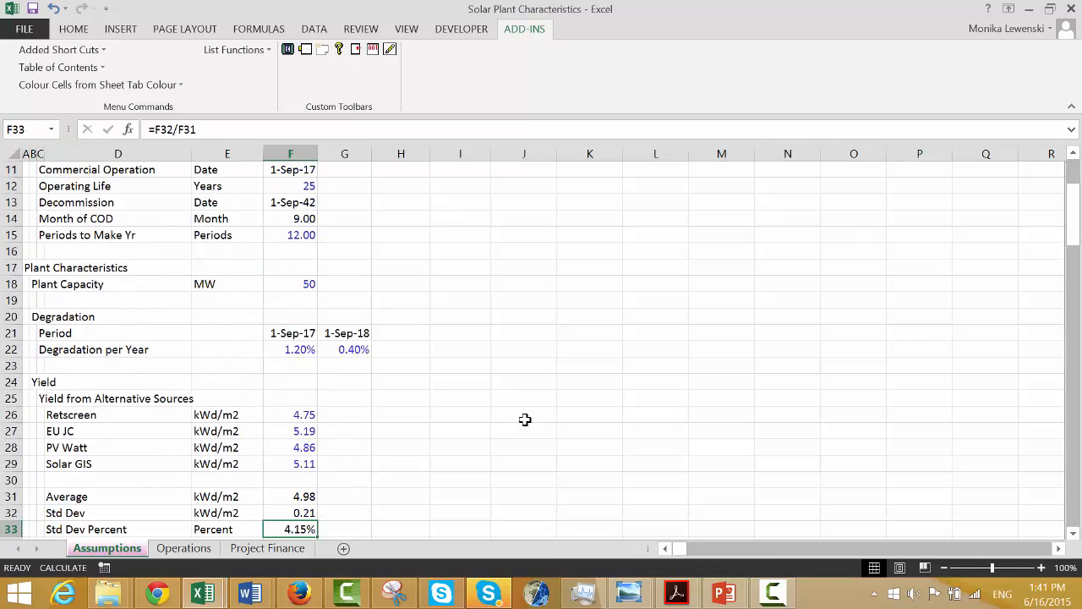
{"action": "key", "text": "Down"}
{"action": "key", "text": "Down"}
{"action": "key", "text": "Down"}
{"action": "key", "text": "Down"}
{"action": "key", "text": "Down"}
{"action": "key", "text": "Down"}
{"action": "key", "text": "Down"}
{"action": "key", "text": "Down"}
{"action": "key", "text": "Down"}
{"action": "key", "text": "Down"}
{"action": "key", "text": "Down"}
{"action": "key", "text": "Down"}
{"action": "key", "text": "Down"}
{"action": "key", "text": "Down"}
{"action": "key", "text": "Down"}
{"action": "key", "text": "Down"}
{"action": "key", "text": "Down"}
{"action": "key", "text": "Down"}
{"action": "key", "text": "Down"}
{"action": "key", "text": "Down"}
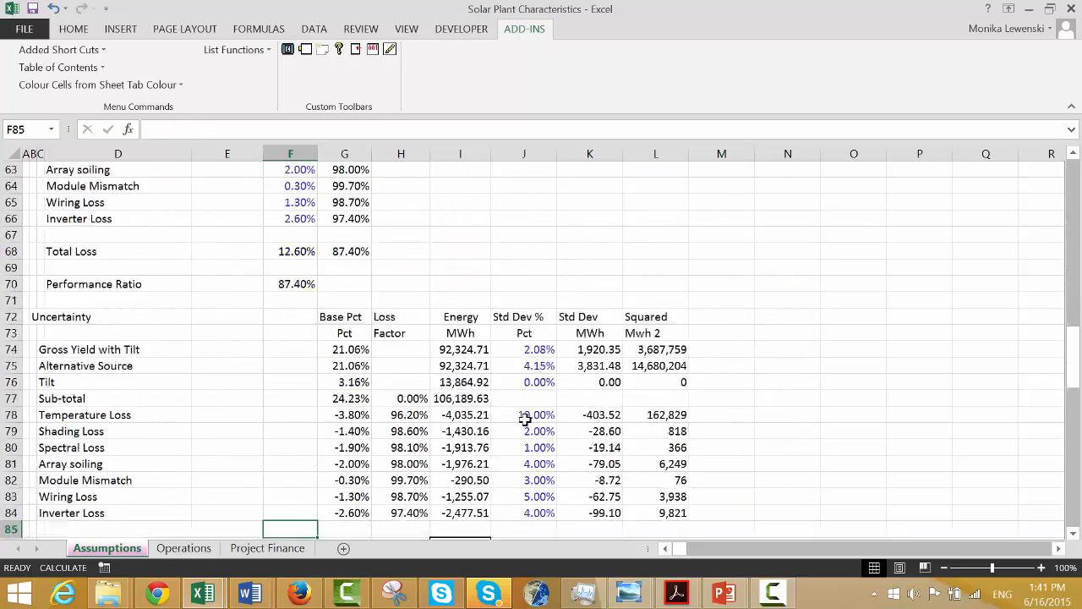
{"action": "key", "text": "Down"}
{"action": "key", "text": "Down"}
{"action": "key", "text": "Down"}
{"action": "key", "text": "Down"}
{"action": "key", "text": "Down"}
{"action": "key", "text": "Down"}
{"action": "key", "text": "Down"}
{"action": "key", "text": "Down"}
{"action": "key", "text": "Down"}
{"action": "key", "text": "Down"}
{"action": "key", "text": "Down"}
{"action": "key", "text": "Down"}
{"action": "key", "text": "Down"}
{"action": "key", "text": "Down"}
{"action": "key", "text": "Down"}
{"action": "key", "text": "Down"}
{"action": "key", "text": "Down"}
{"action": "key", "text": "Down"}
{"action": "key", "text": "Down"}
{"action": "key", "text": "Down"}
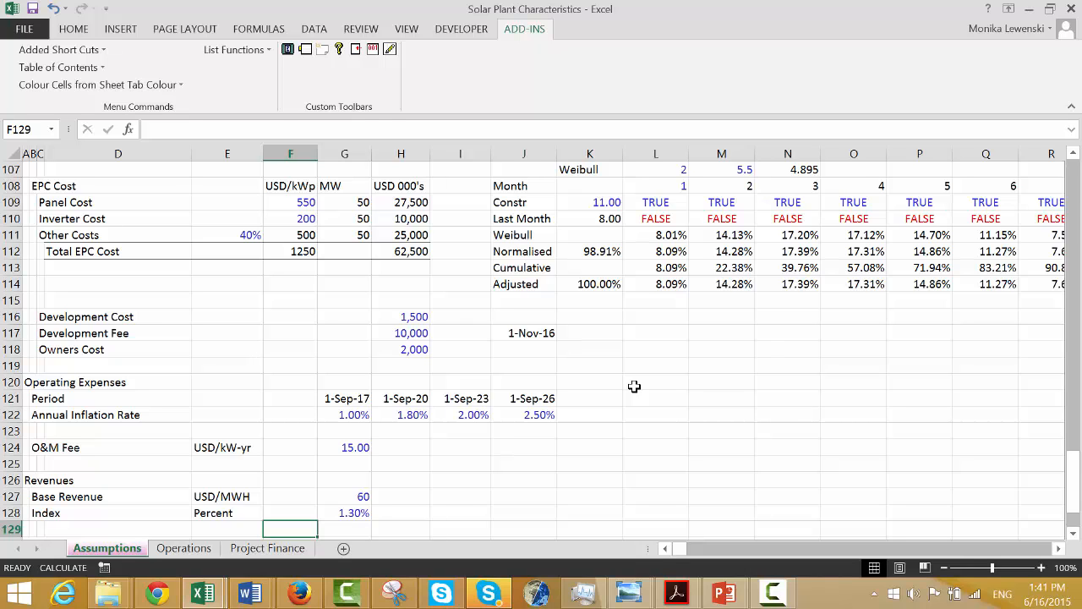
Save the workbook under the new file name Solar Pre-tax Cash Flow.
{"action": "key", "text": "F12"}
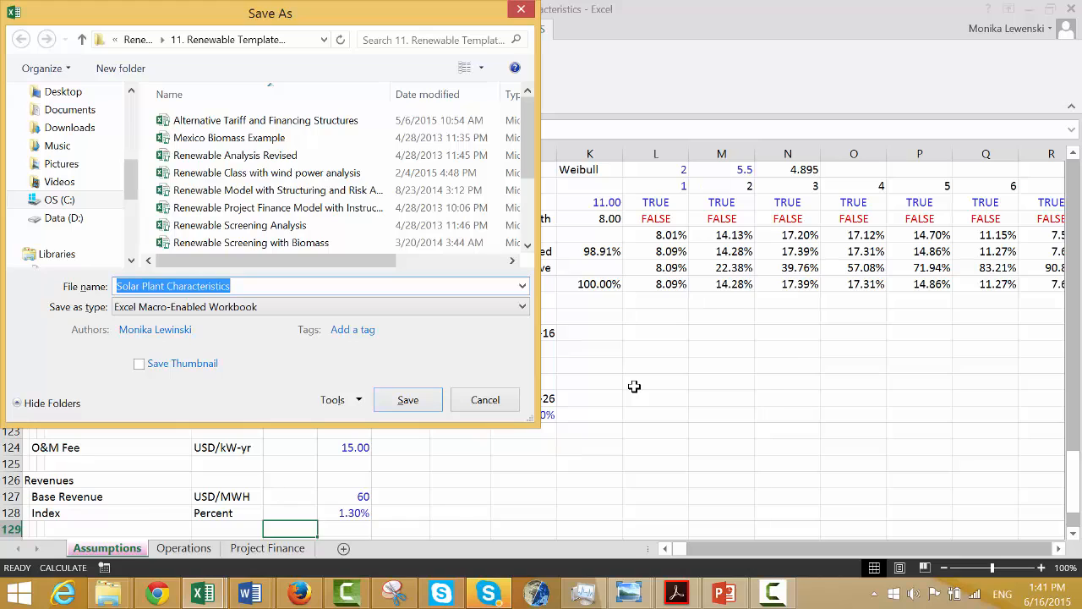
{"action": "type", "text": "Solar P"}
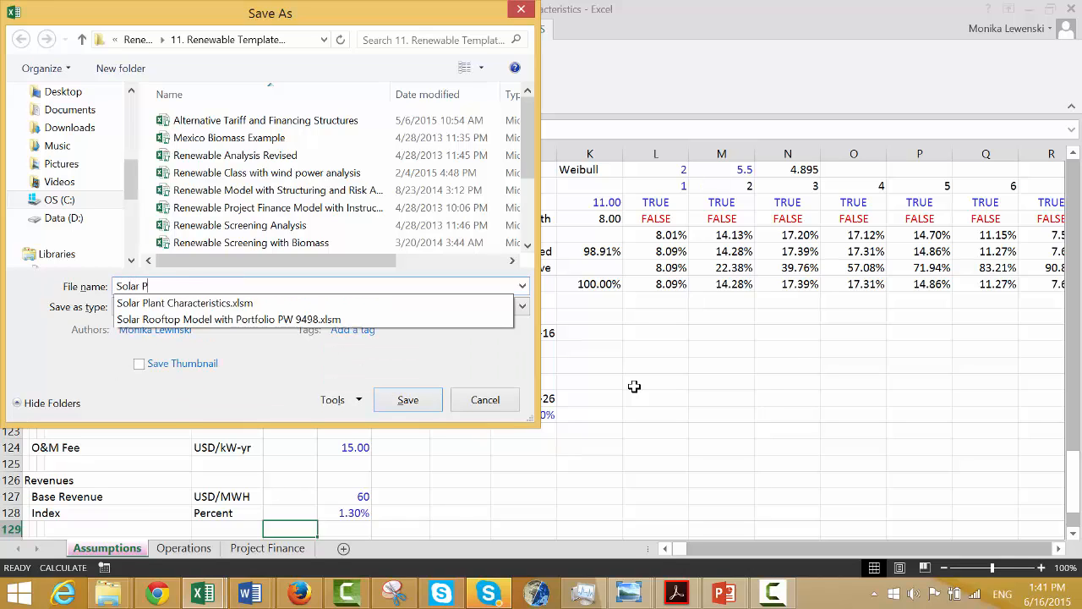
{"action": "type", "text": "re0"}
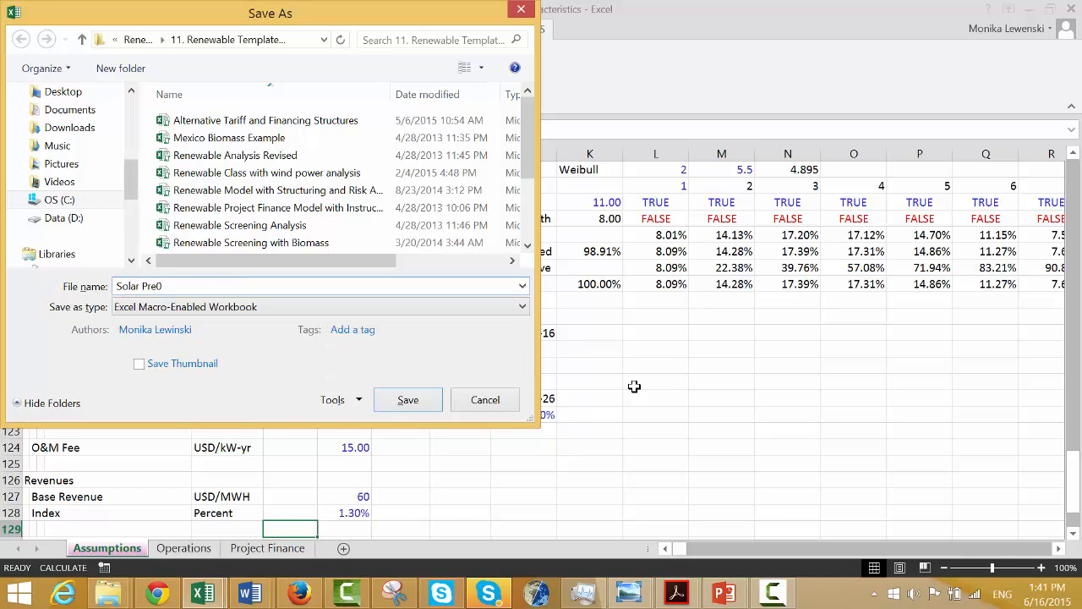
{"action": "type", "text": "-tax Cash Flow"}
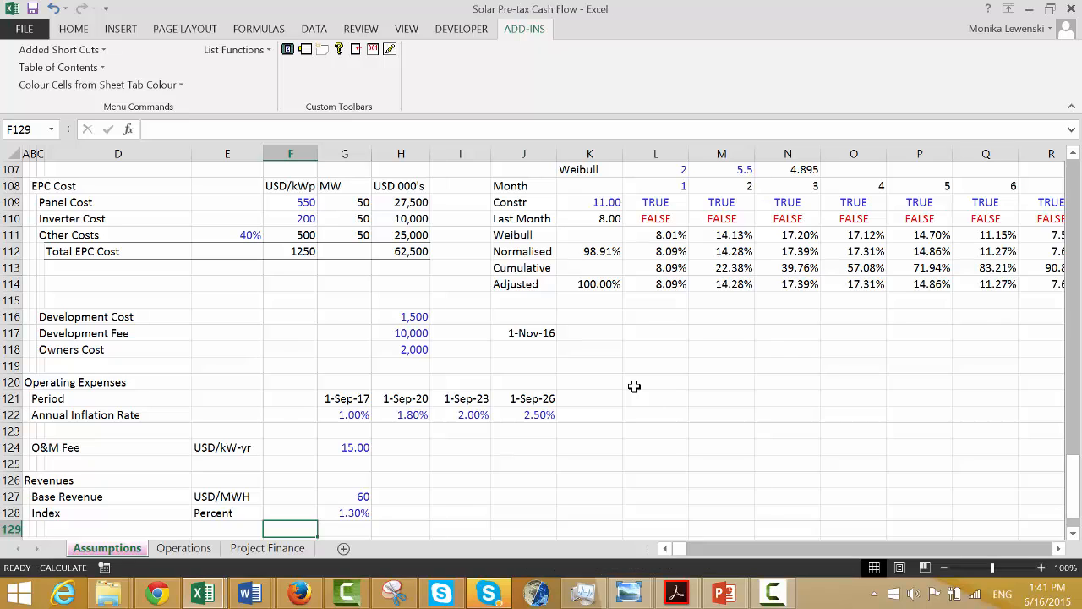
{"action": "left_click", "coordinate": [777, 592]}
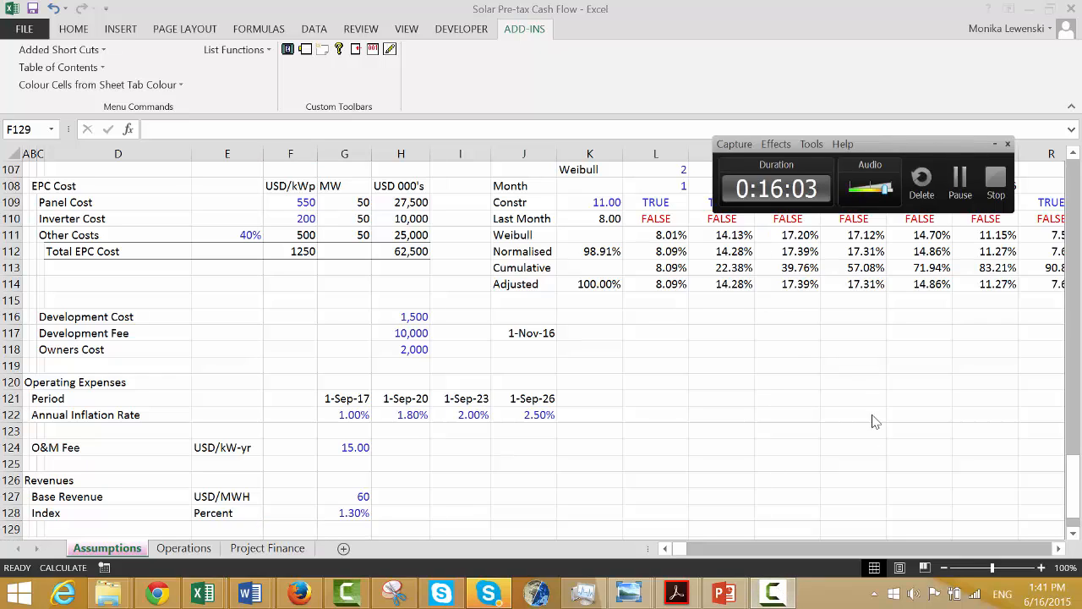